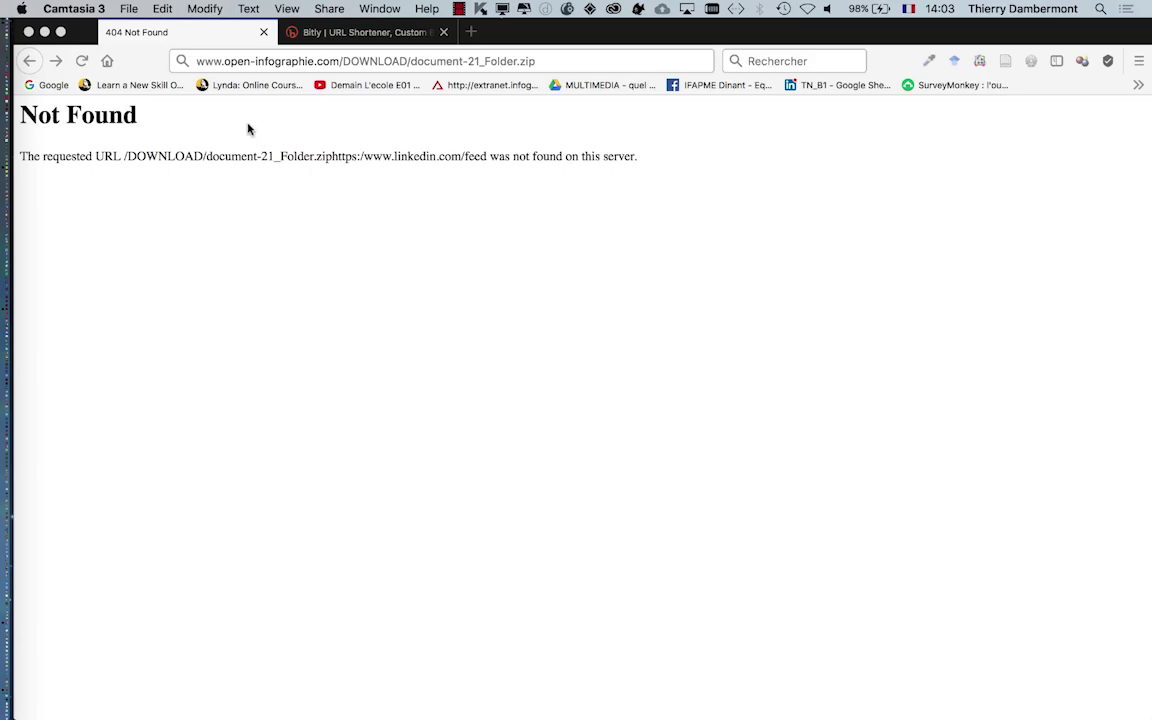
Step: Select the broken 404 page's address, then switch to the Bitly tab holding the shortened link
{"action": "left_click", "coordinate": [220, 63]}
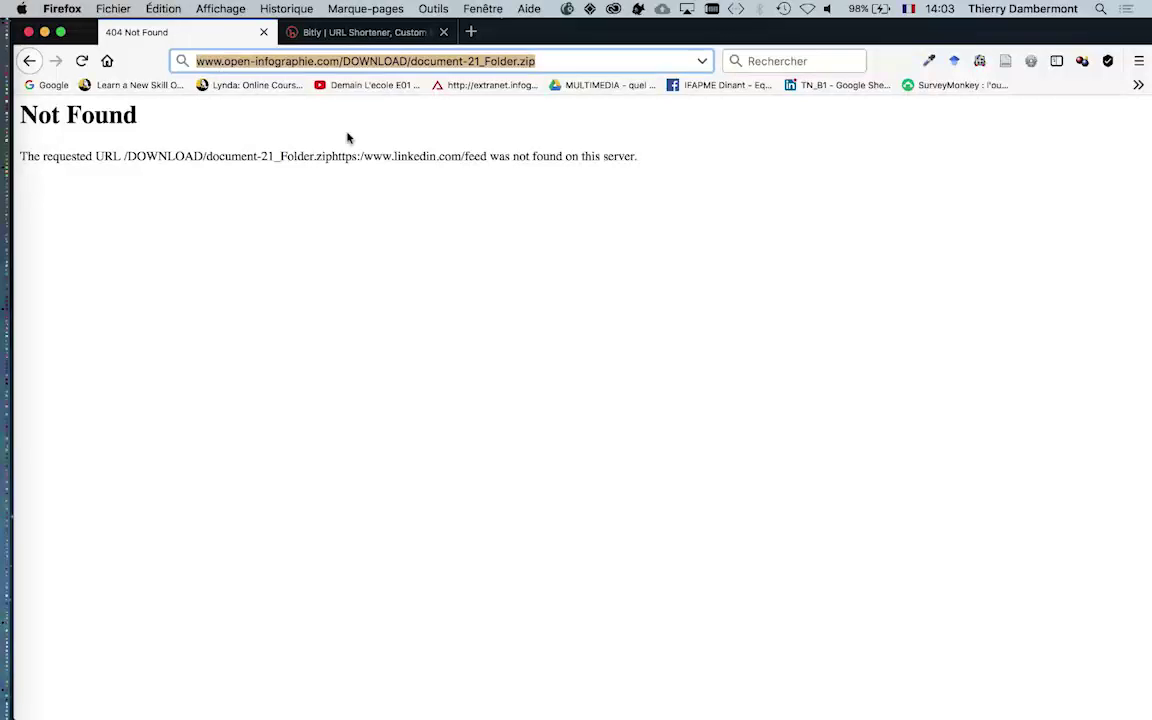
{"action": "left_click", "coordinate": [353, 33]}
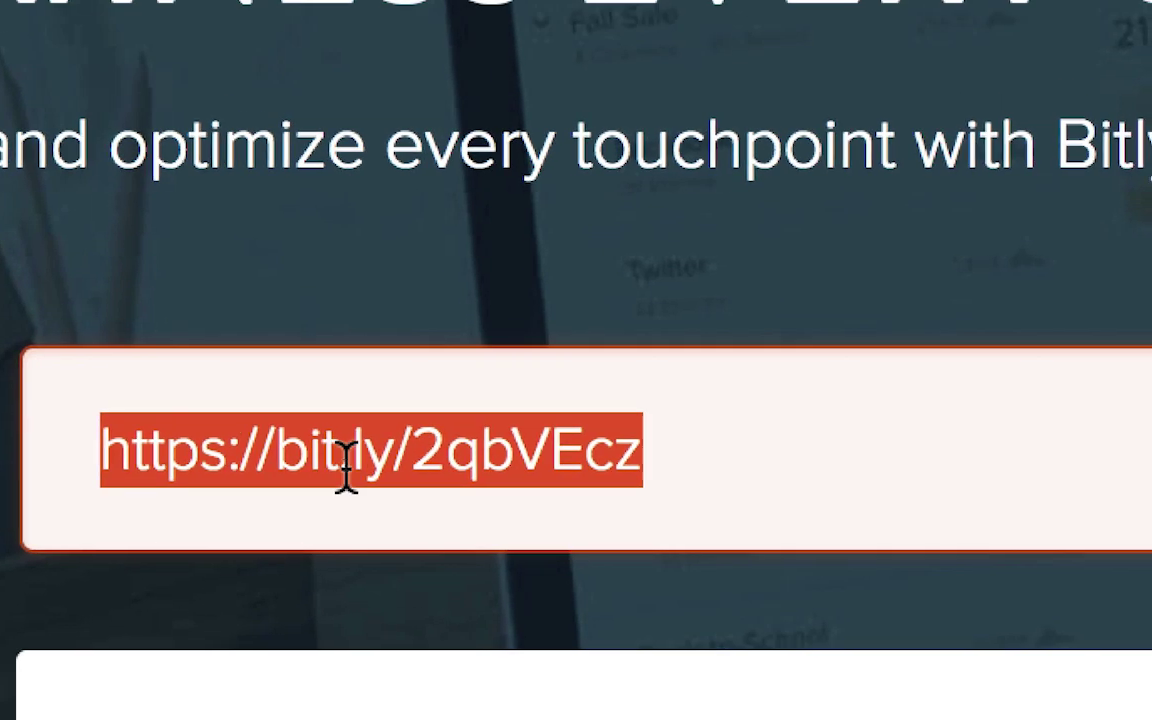
Step: Drag-select the short link bit.ly/2qbVEcz in Bitly's shortened-URL field
{"action": "left_click", "coordinate": [266, 388]}
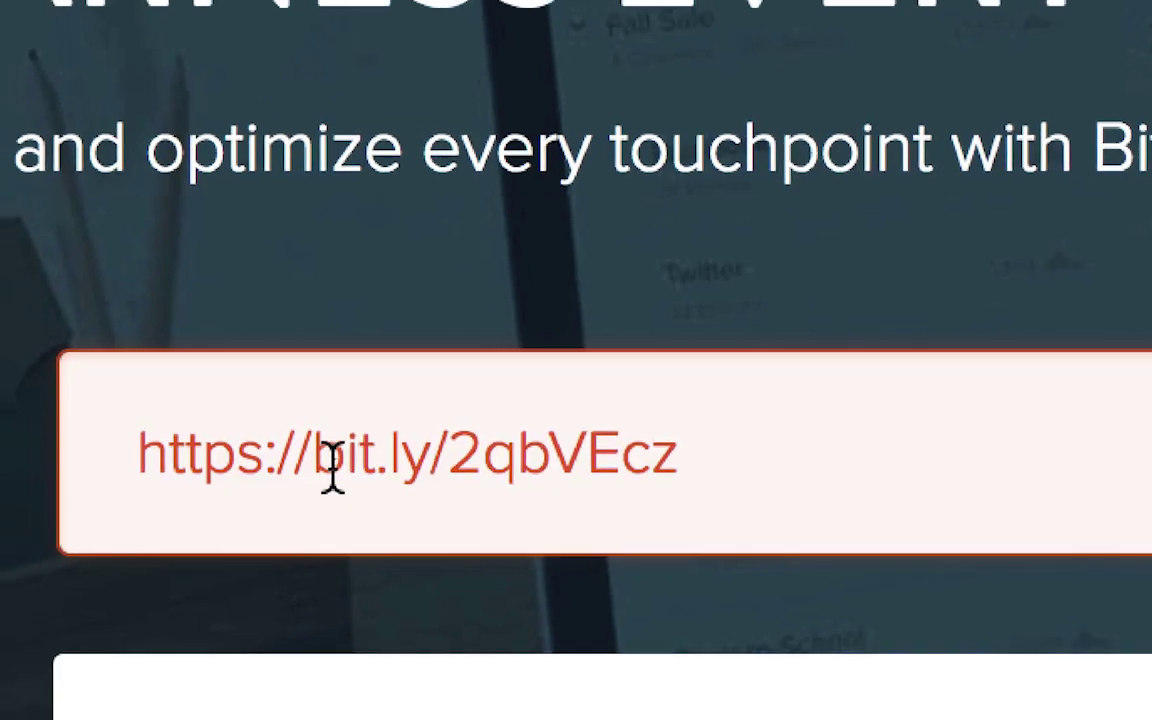
{"action": "left_click_drag", "start_coordinate": [328, 462], "coordinate": [688, 470]}
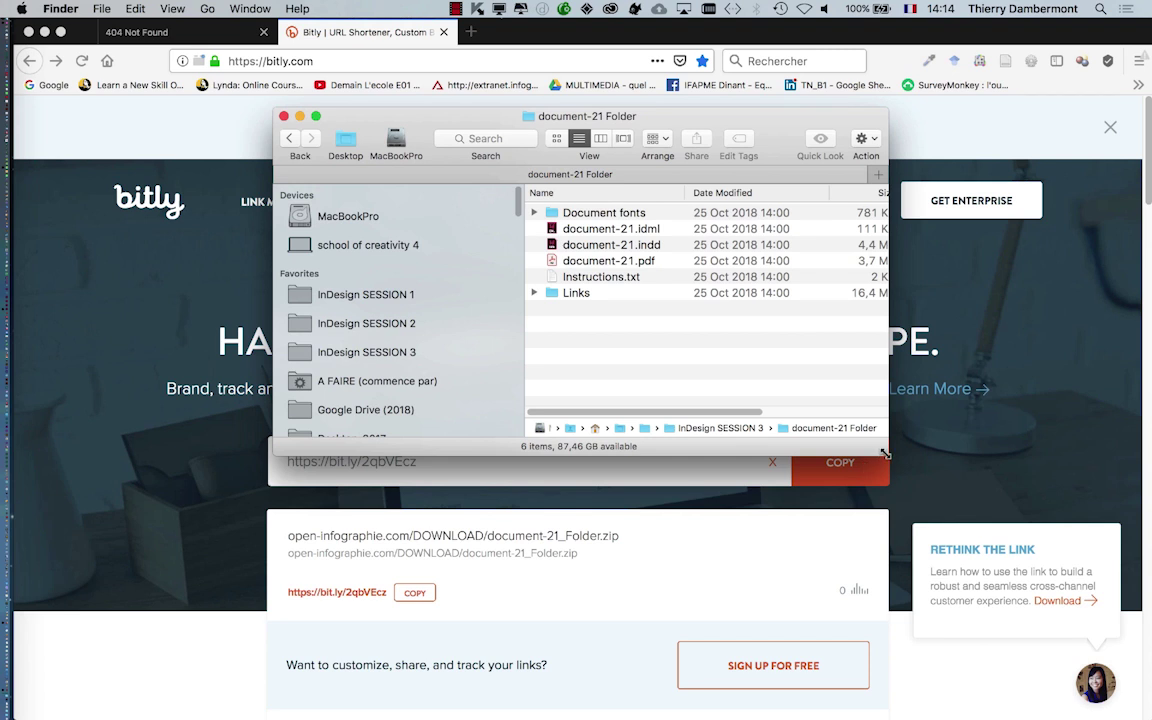
Step: Enlarge the document-21 folder window, open document-21.indd in InDesign, and move the Character panel aside
{"action": "left_click_drag", "start_coordinate": [886, 472], "coordinate": [1052, 509]}
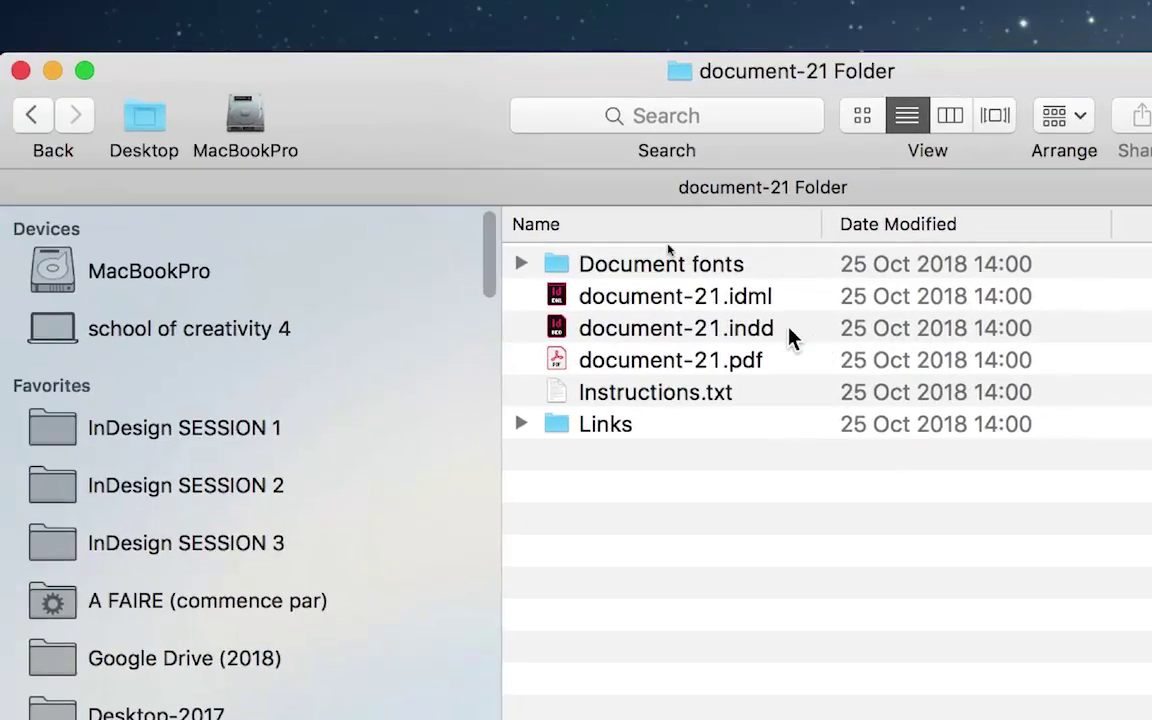
{"action": "double_click", "coordinate": [760, 334]}
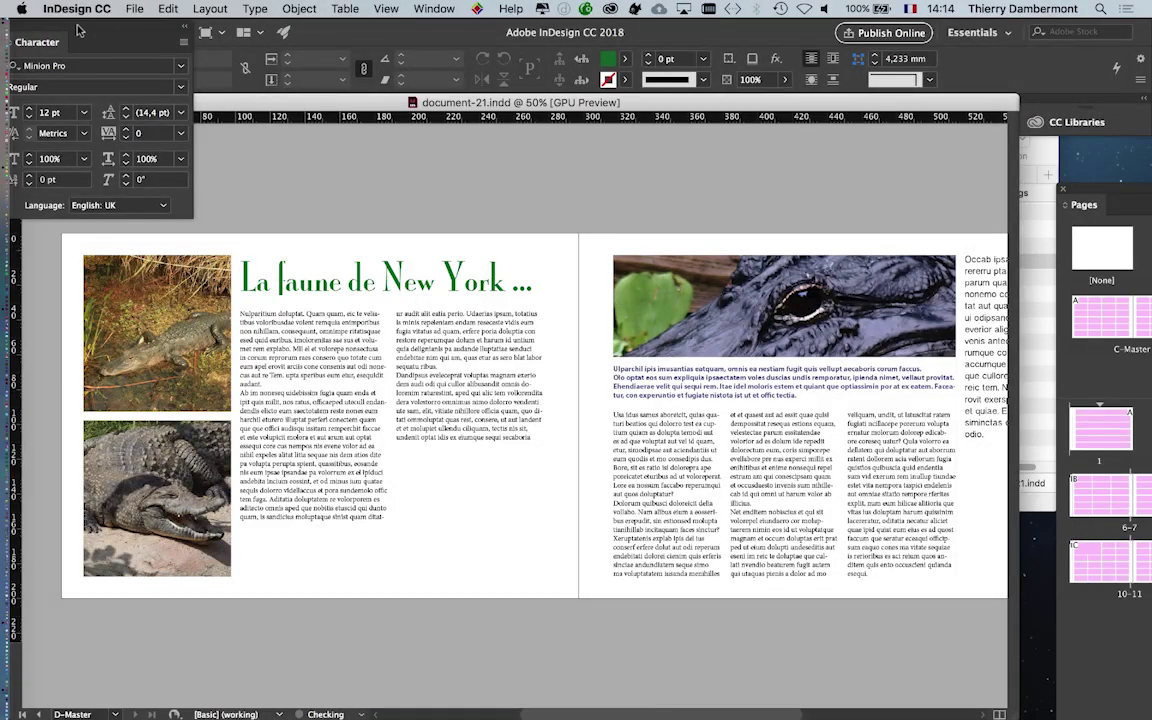
{"action": "left_click_drag", "start_coordinate": [79, 42], "coordinate": [410, 140]}
Step: Close the Character panel, dock the Tools panel left in two columns, and switch to Normal screen mode
{"action": "left_click", "coordinate": [304, 123]}
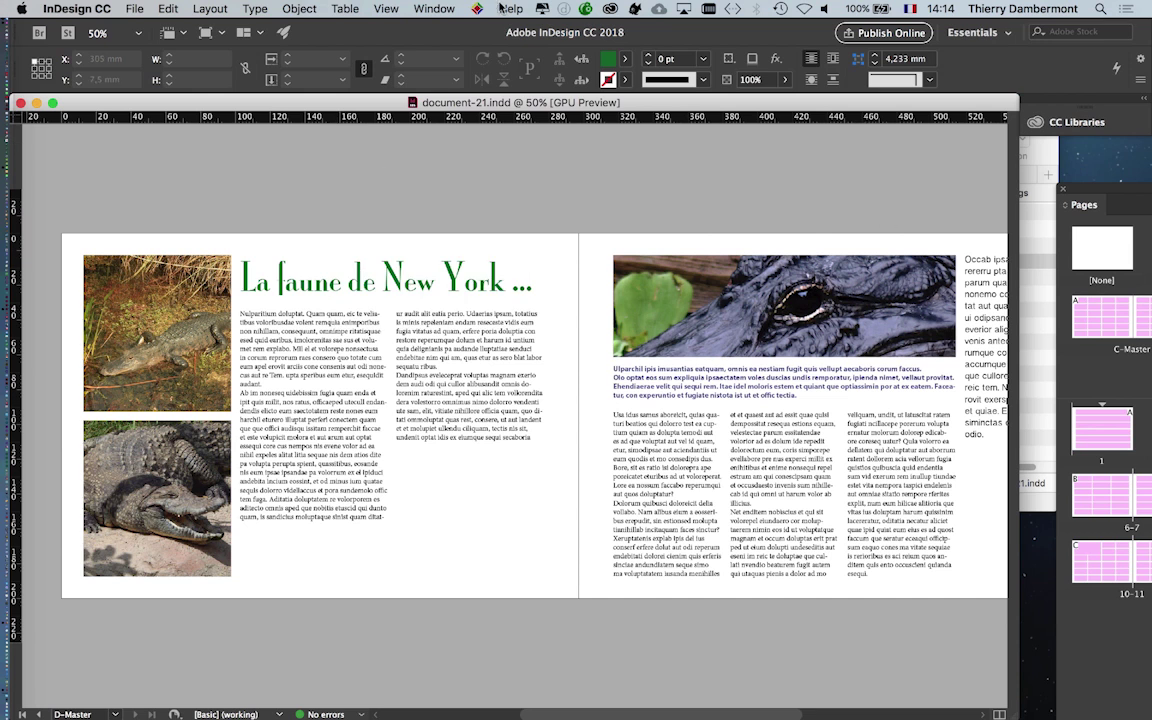
{"action": "left_click", "coordinate": [435, 9]}
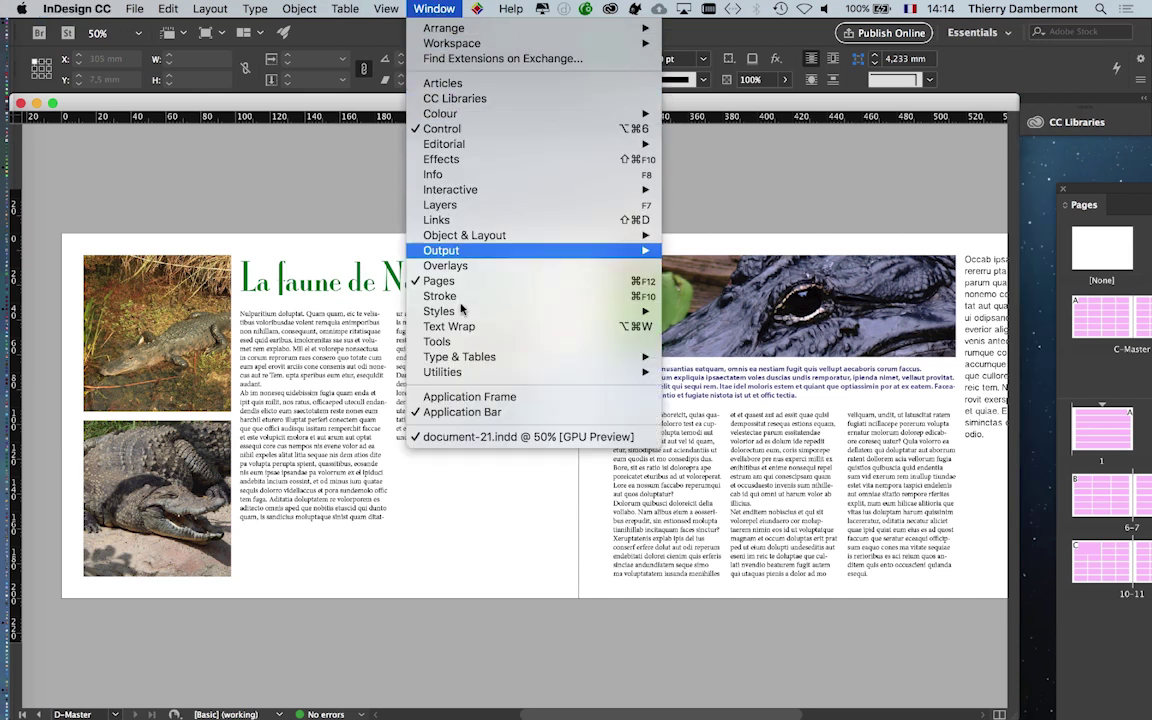
{"action": "left_click", "coordinate": [466, 342]}
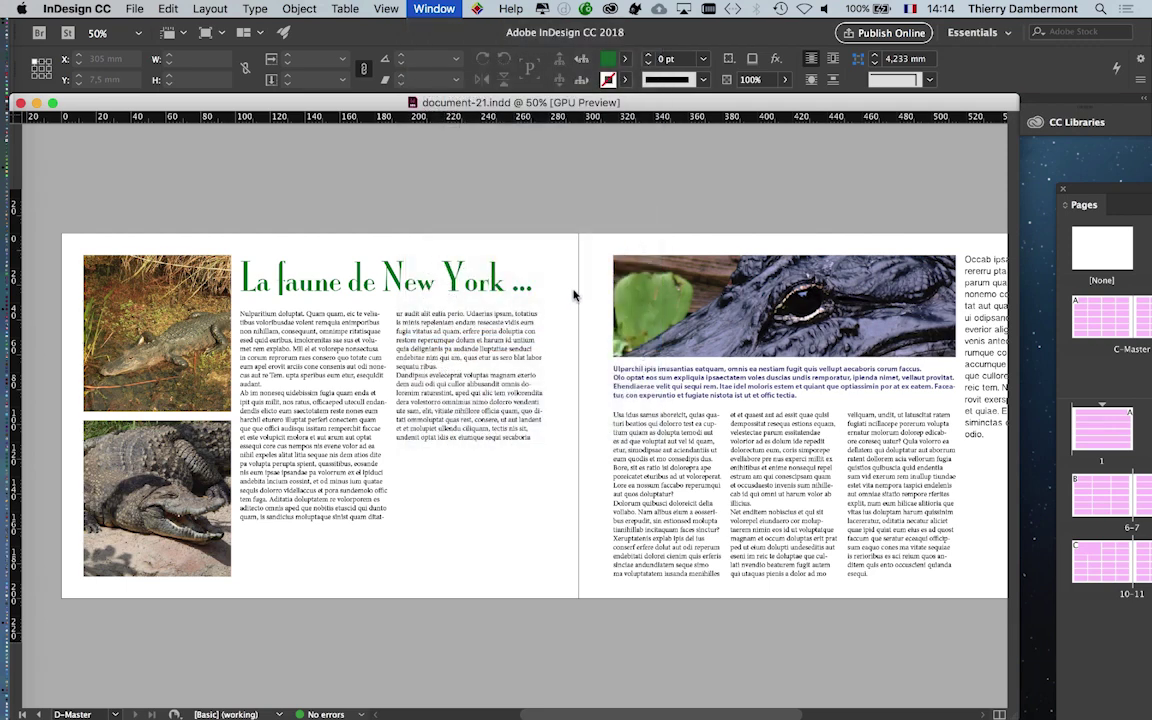
{"action": "left_click_drag", "start_coordinate": [209, 155], "coordinate": [89, 149]}
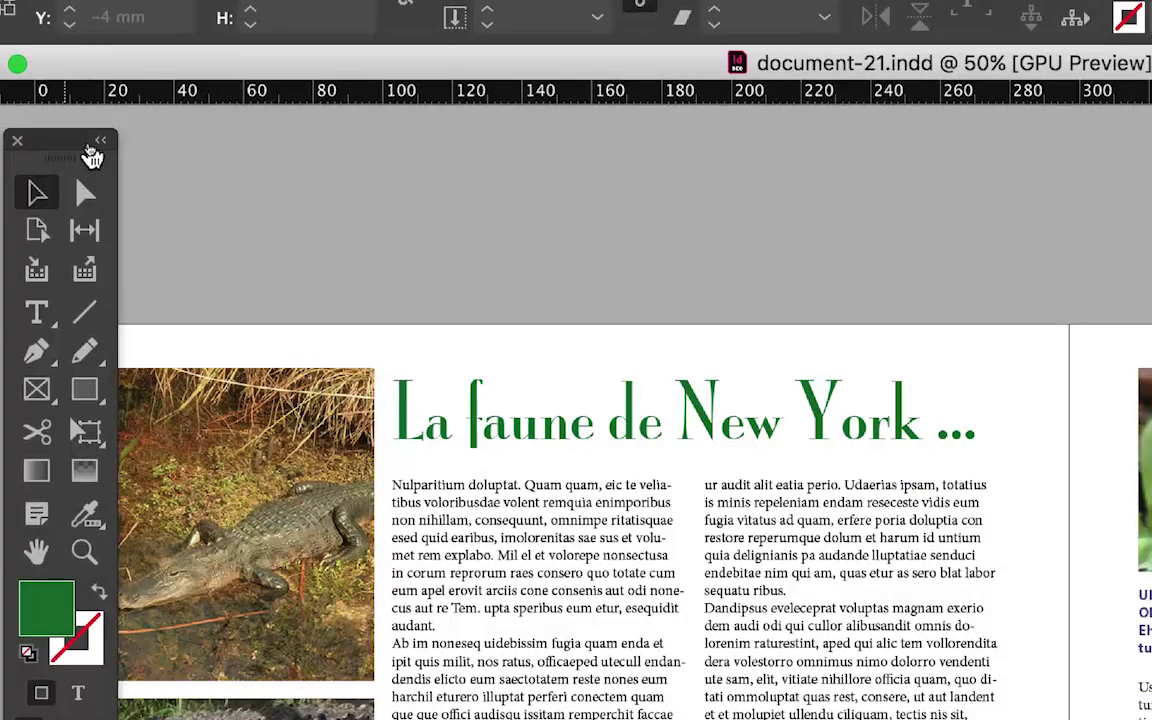
{"action": "left_click", "coordinate": [95, 147]}
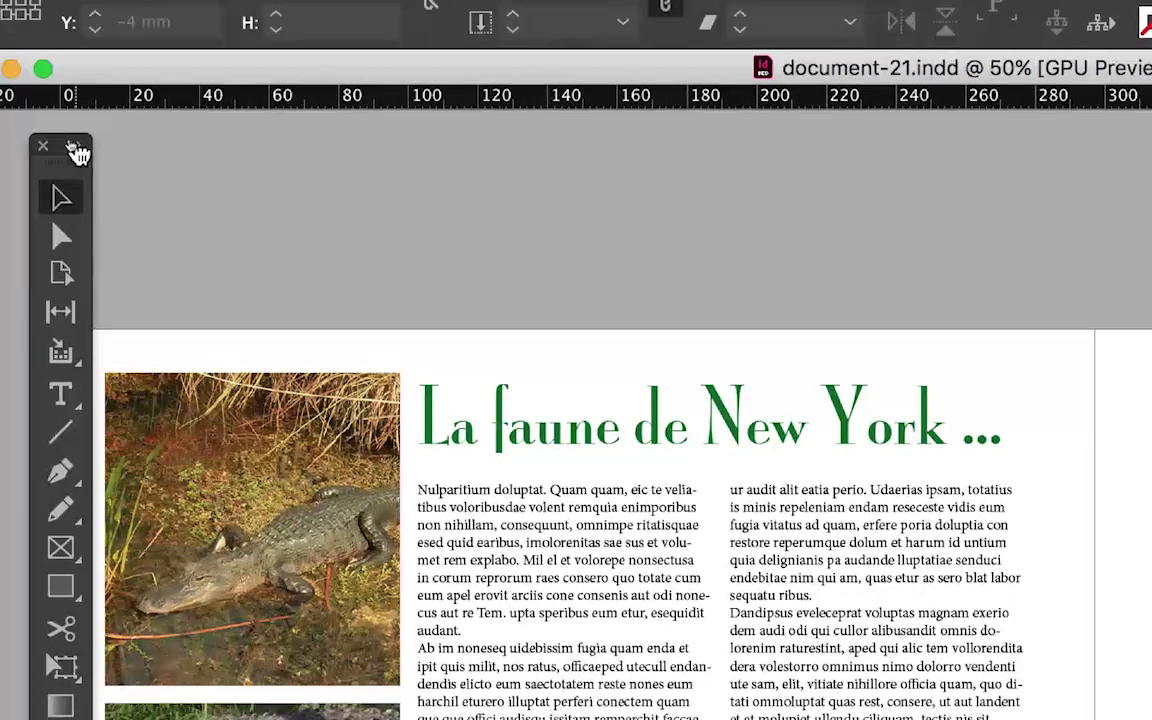
{"action": "left_click", "coordinate": [72, 135]}
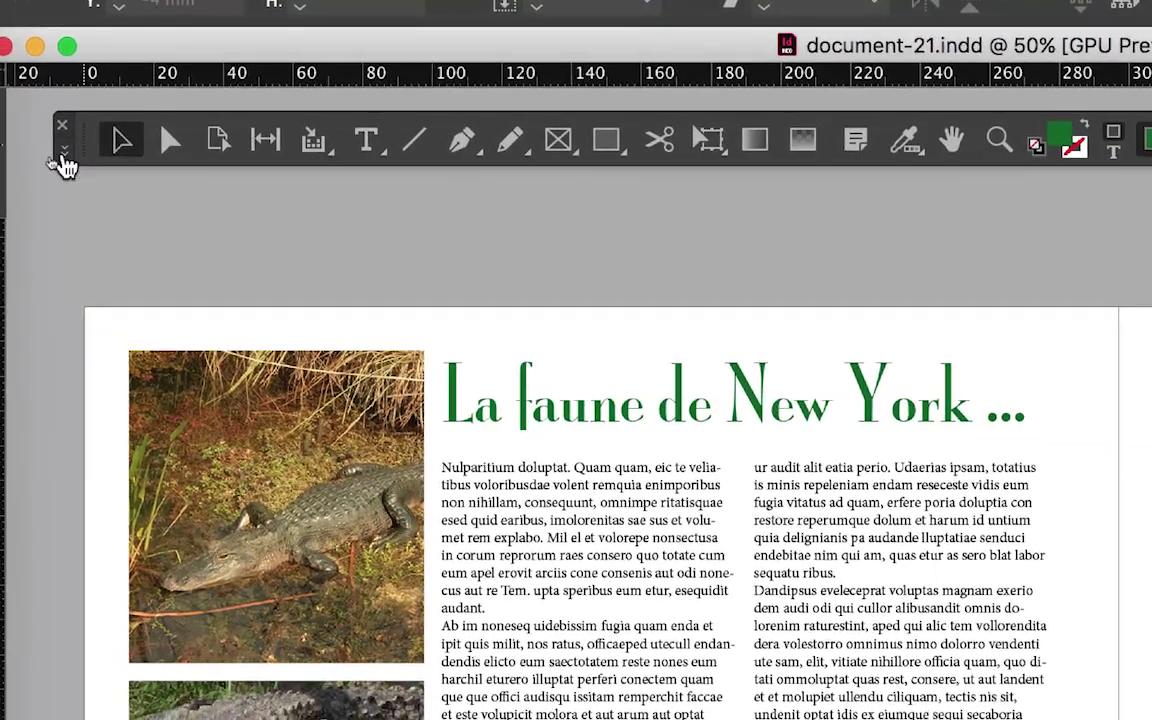
{"action": "left_click", "coordinate": [60, 158]}
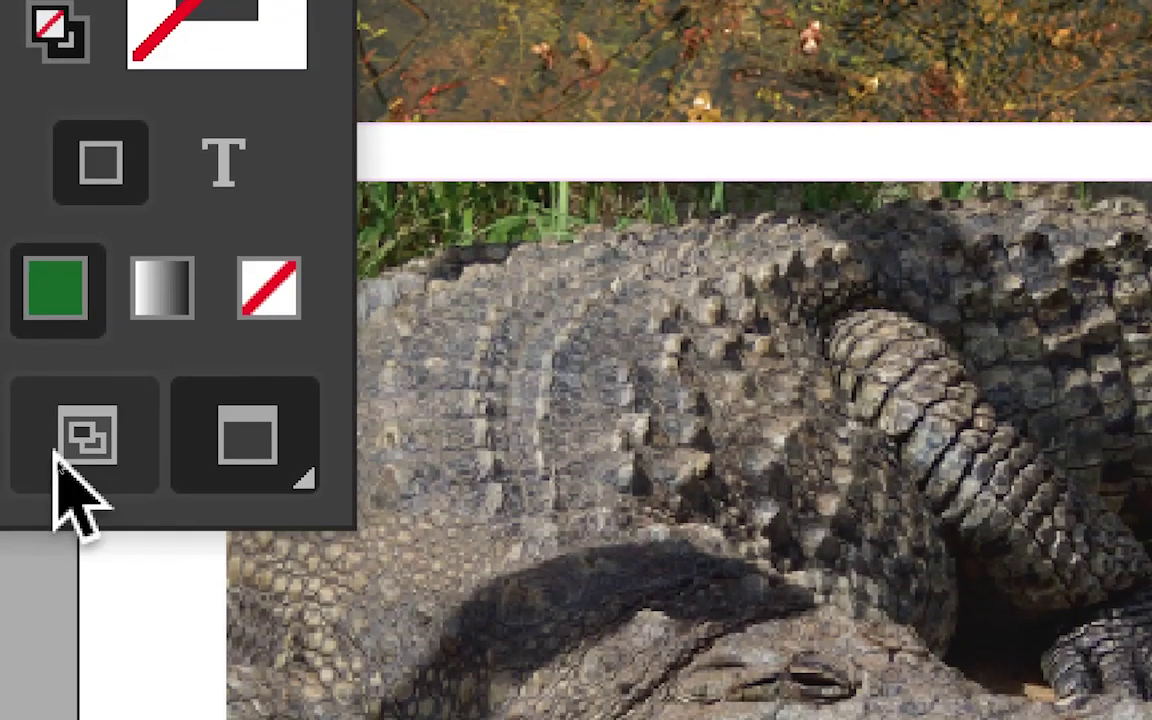
{"action": "left_click", "coordinate": [57, 455]}
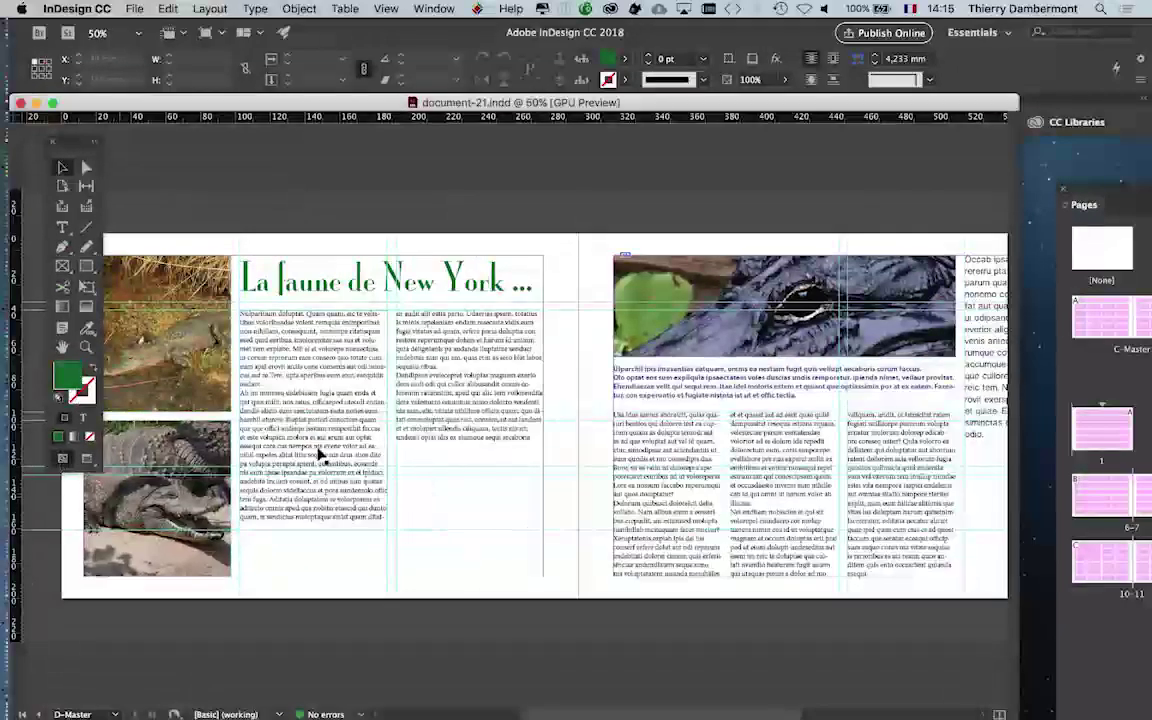
Step: Widen the Pages panel to show all master and page thumbnails, zooming the spread out, in, and out
{"action": "key", "text": "super+minus"}
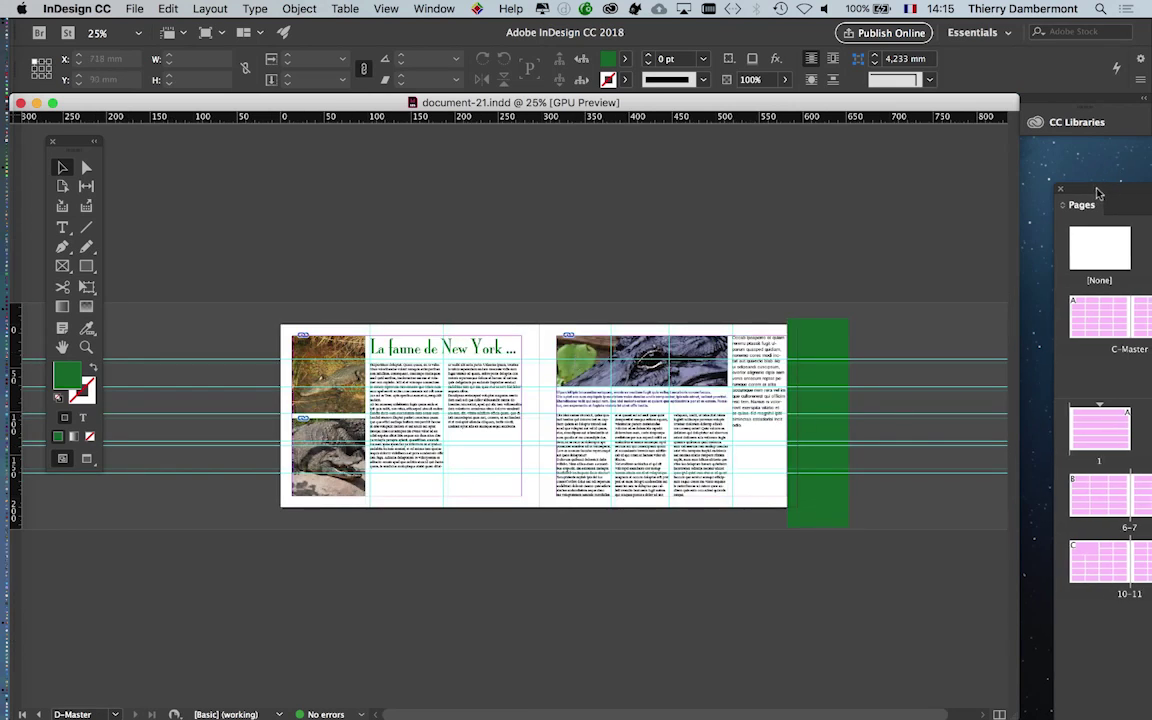
{"action": "left_click_drag", "start_coordinate": [994, 176], "coordinate": [962, 135]}
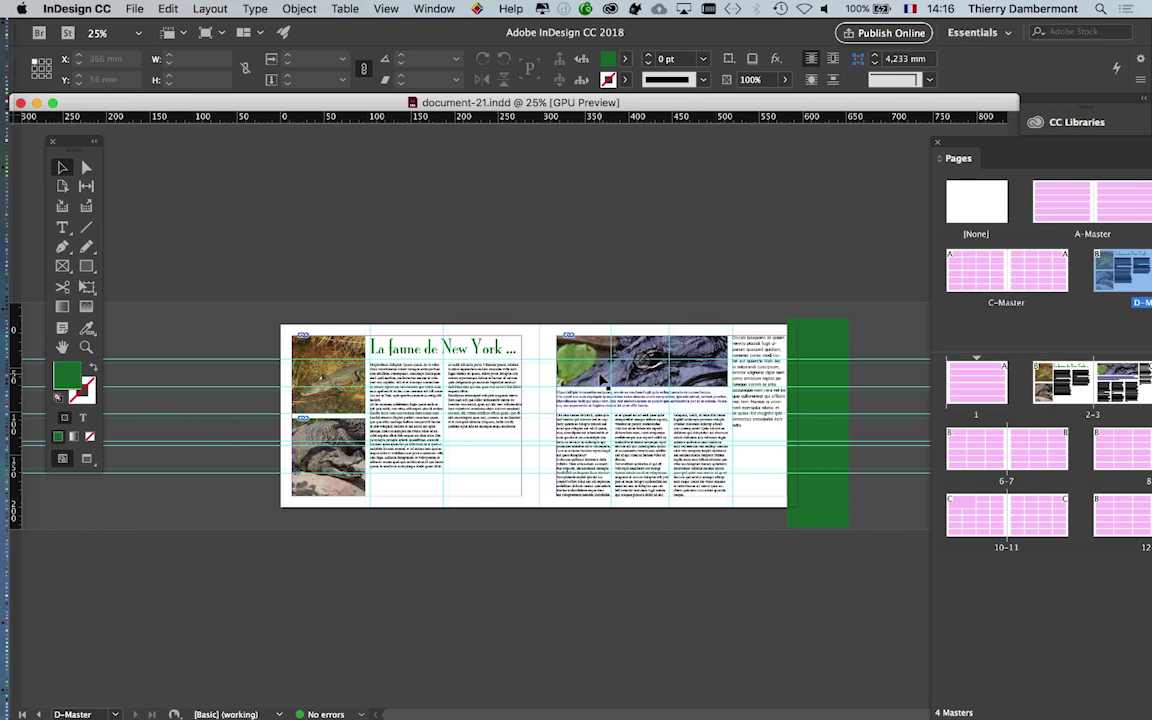
{"action": "key", "text": "super+equal"}
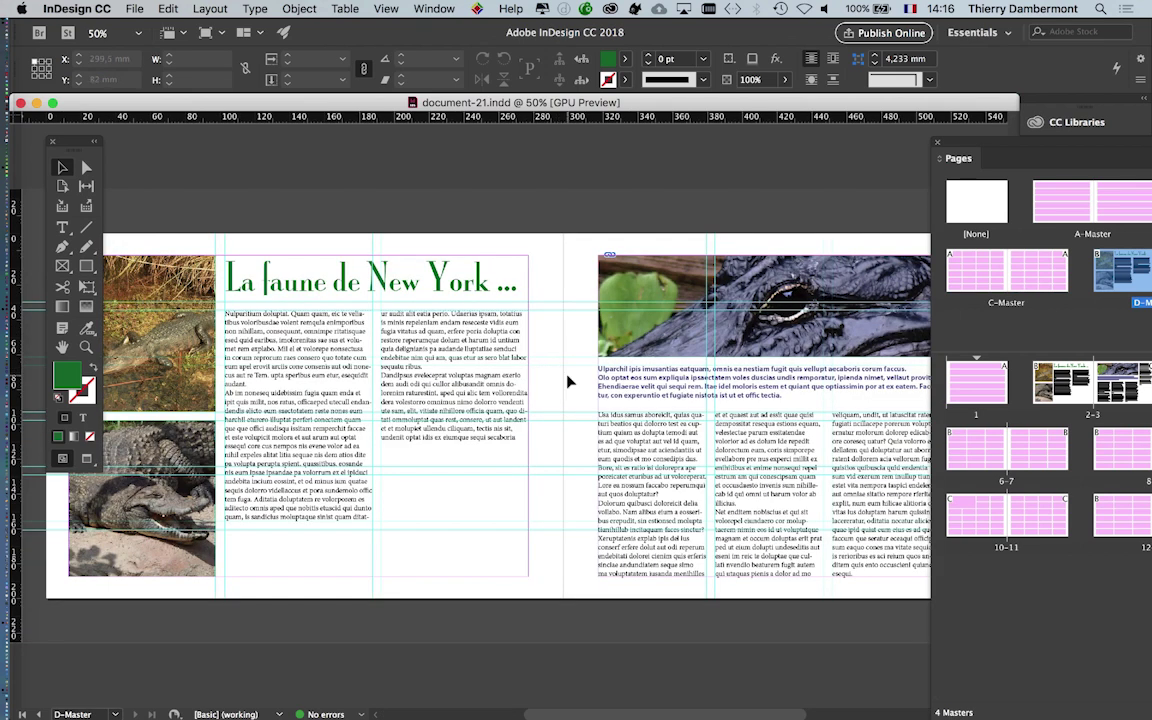
{"action": "key", "text": "super+minus"}
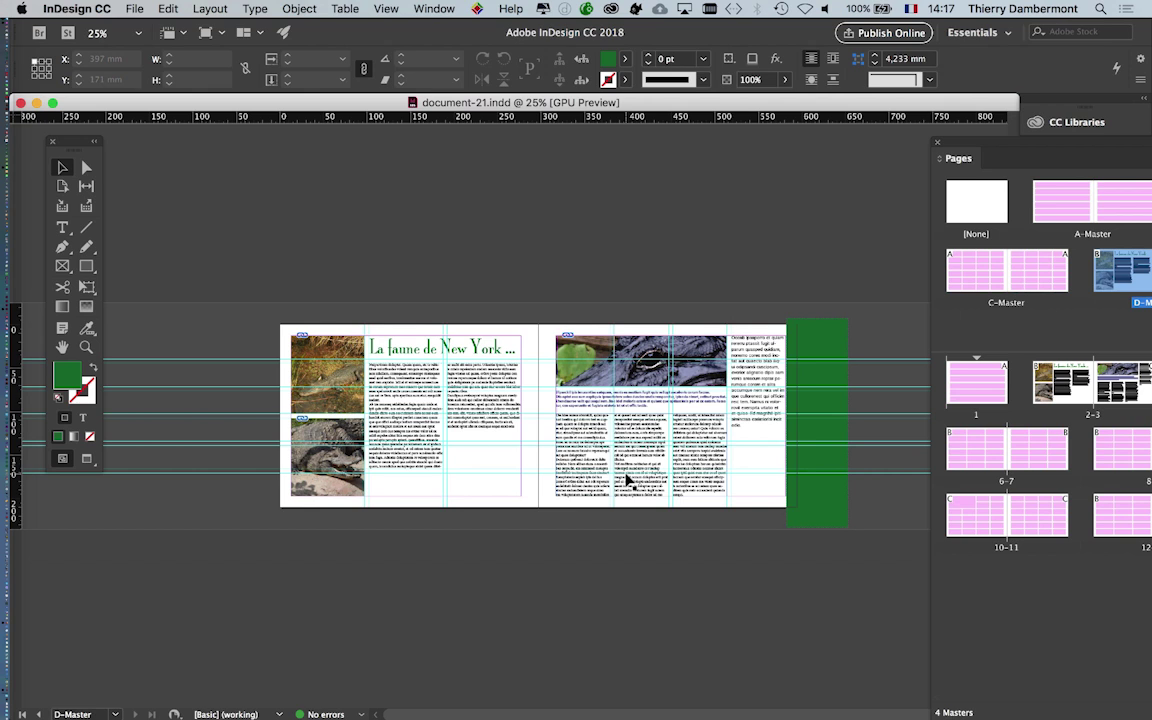
Step: In Finder, expand the Document fonts folder and widen the Name column to show full file names
{"action": "key", "text": "super+Tab"}
{"action": "key", "text": "super+Tab"}
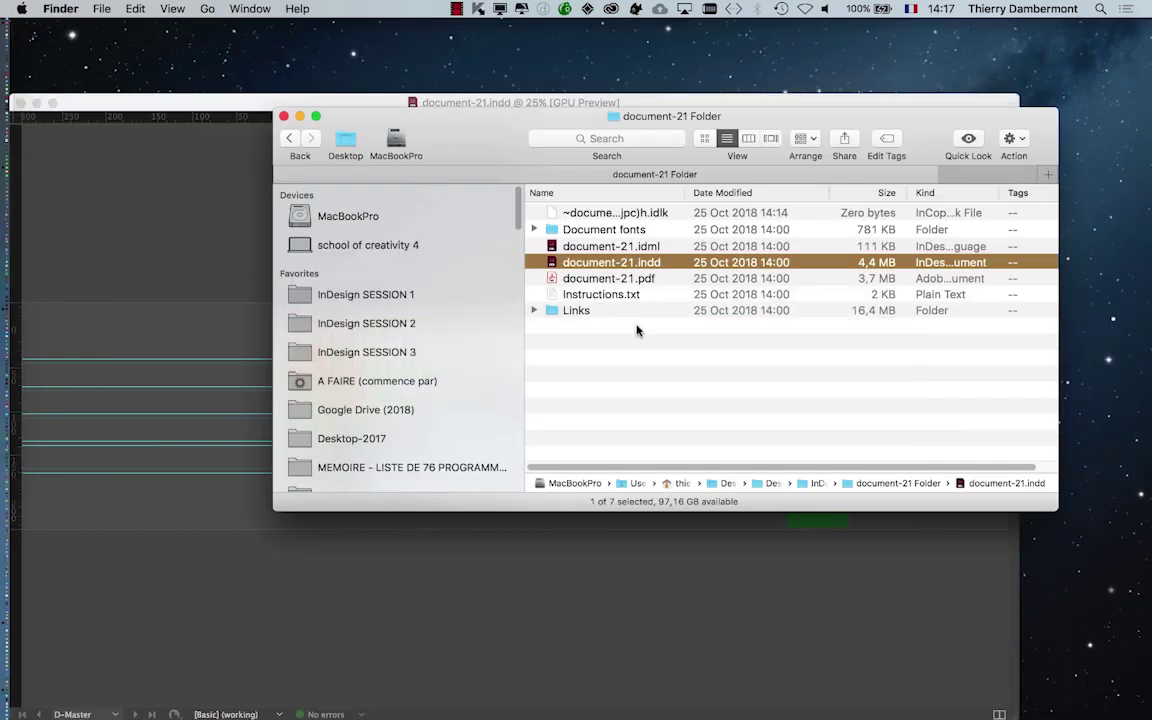
{"action": "key", "text": "alt"}
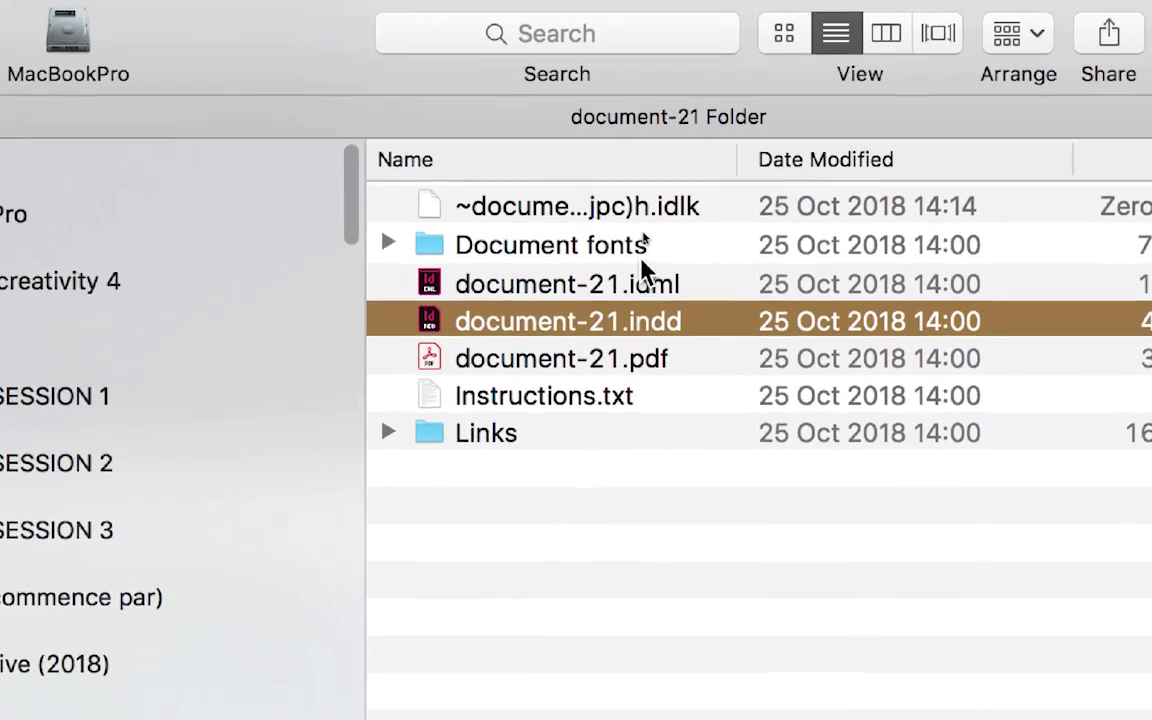
{"action": "left_click", "coordinate": [640, 250]}
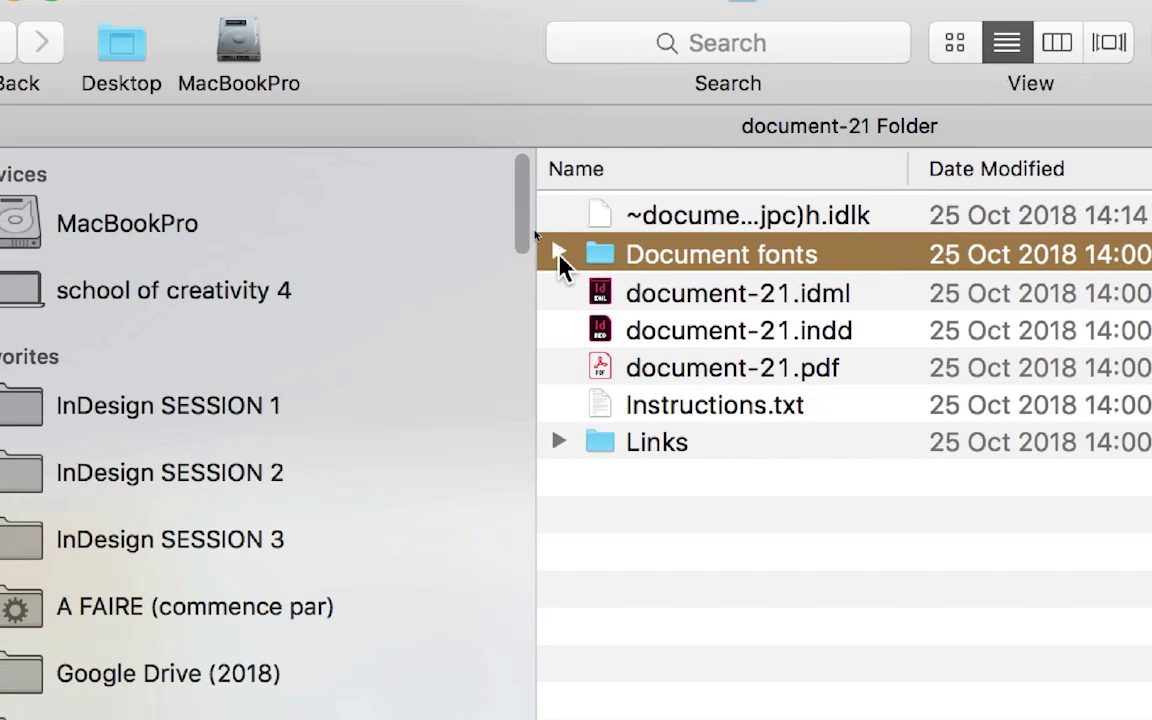
{"action": "left_click", "coordinate": [389, 247]}
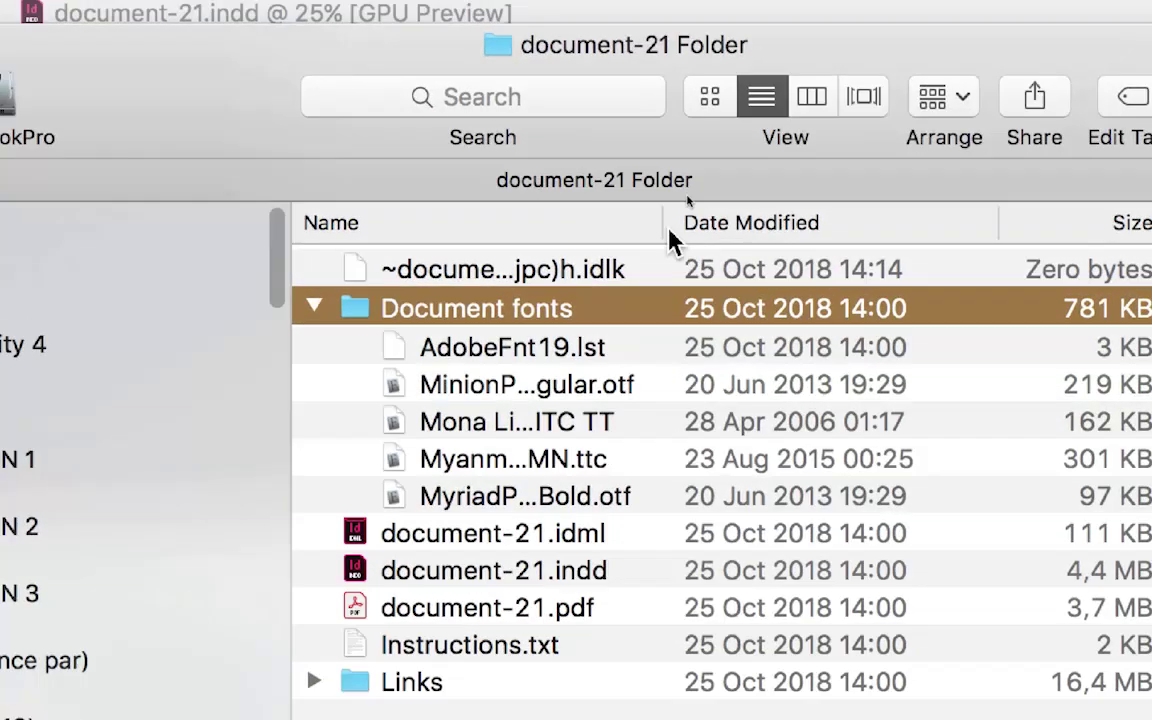
{"action": "left_click_drag", "start_coordinate": [672, 228], "coordinate": [760, 232]}
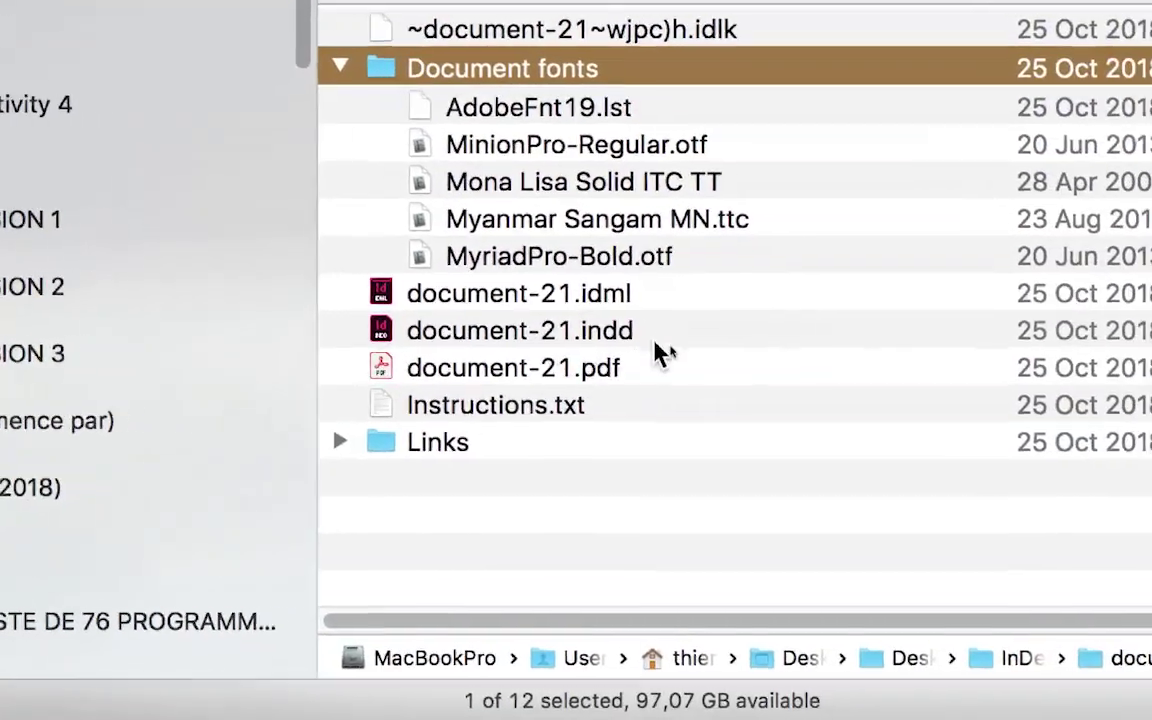
Step: Select document-21.indd, document-21.idml, document-21.pdf and Instructions.txt in turn
{"action": "left_click", "coordinate": [660, 350]}
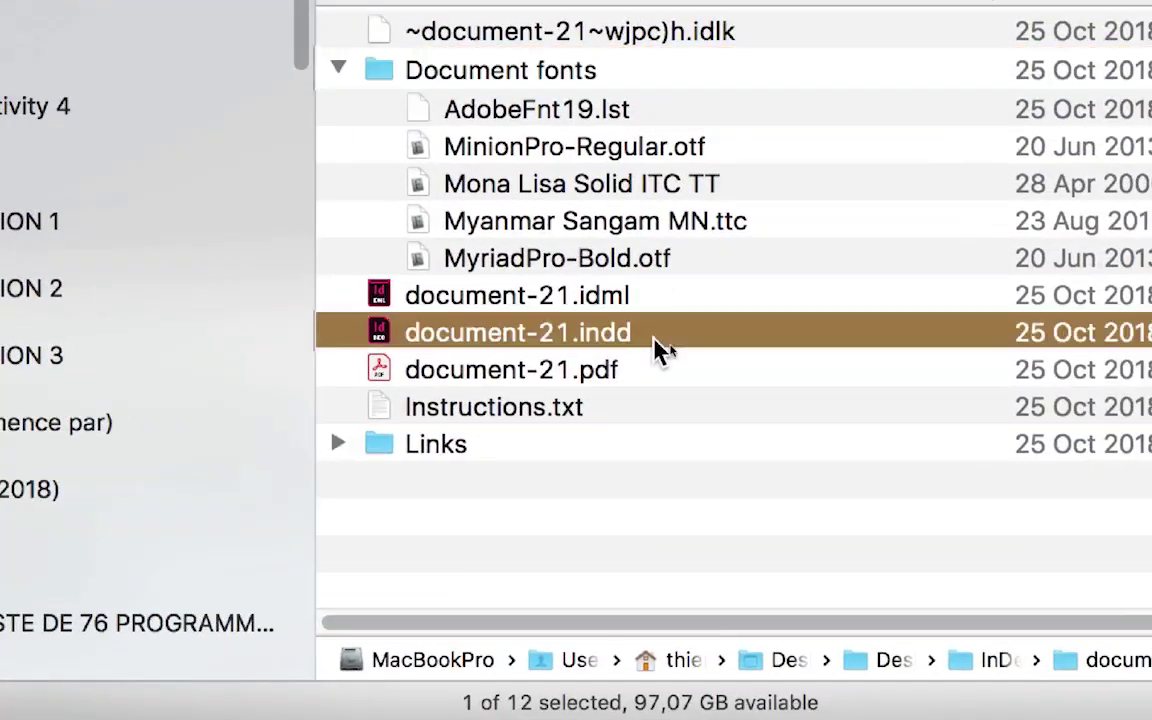
{"action": "left_click", "coordinate": [665, 338]}
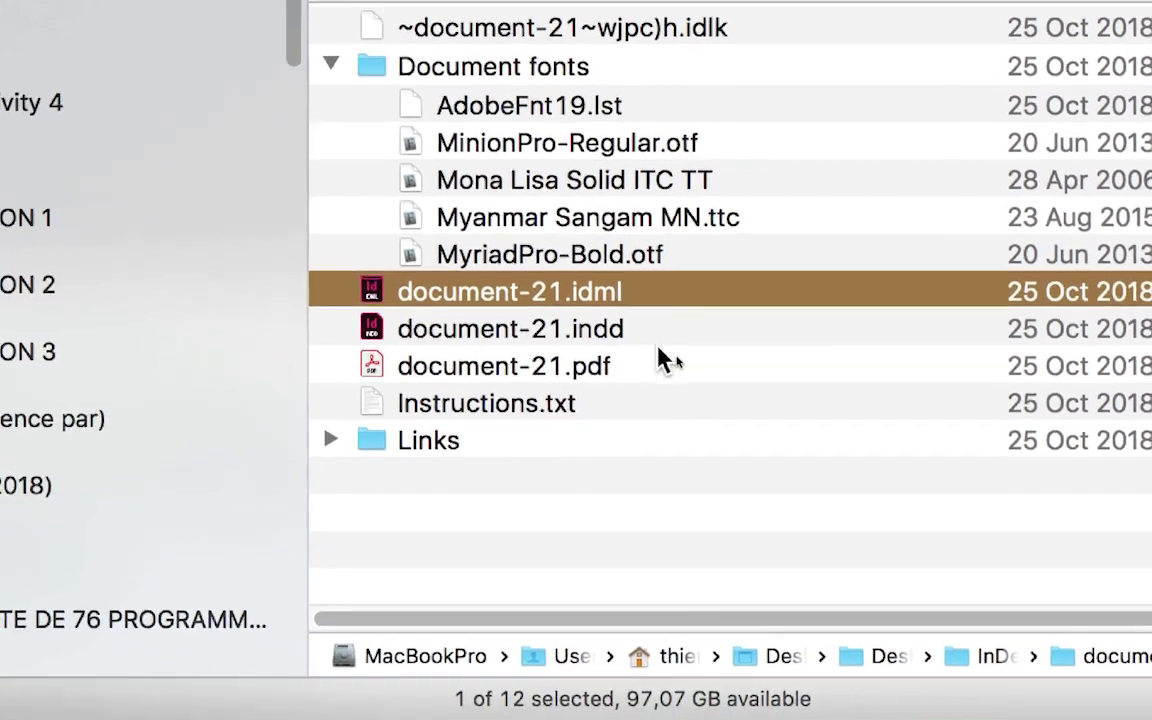
{"action": "left_click", "coordinate": [690, 398]}
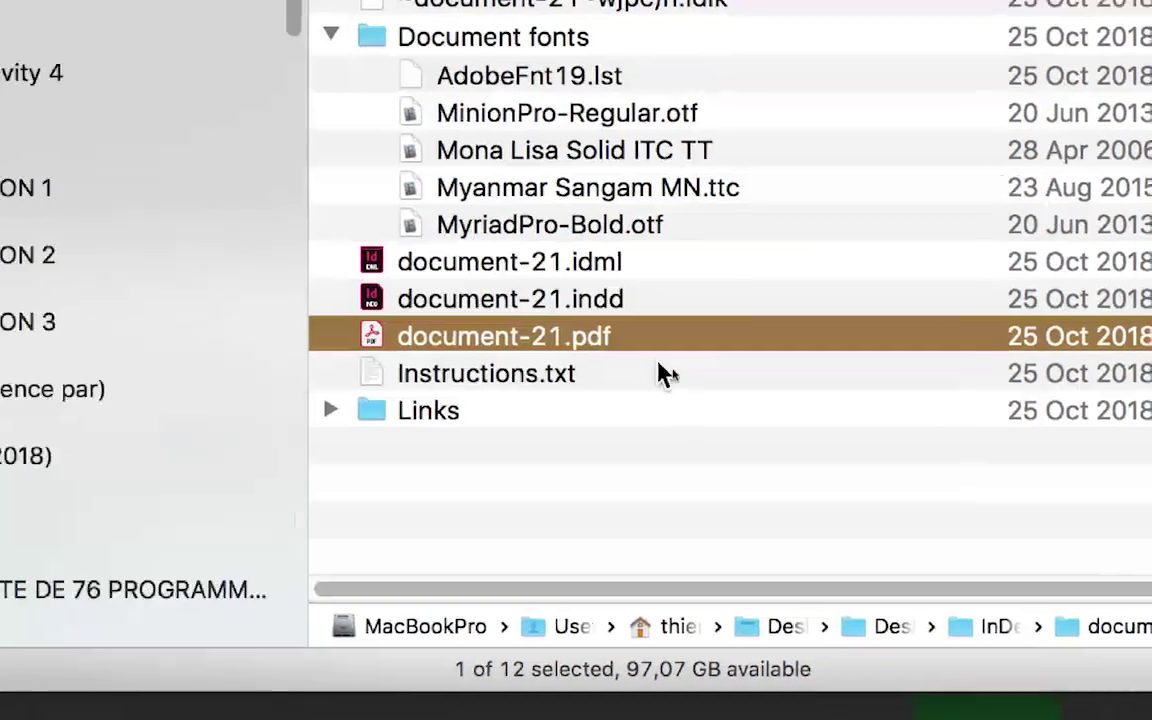
{"action": "left_click", "coordinate": [692, 392]}
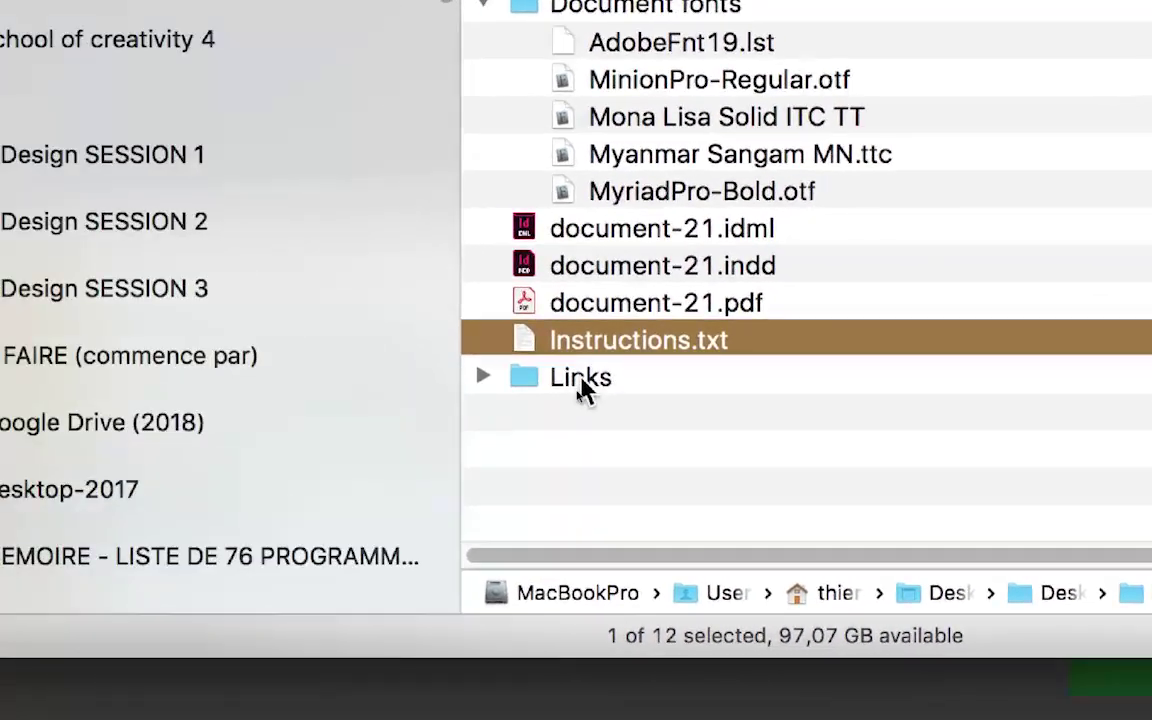
Step: Make the folder window taller and expand and collapse the Links folder to check its images
{"action": "left_click", "coordinate": [330, 403]}
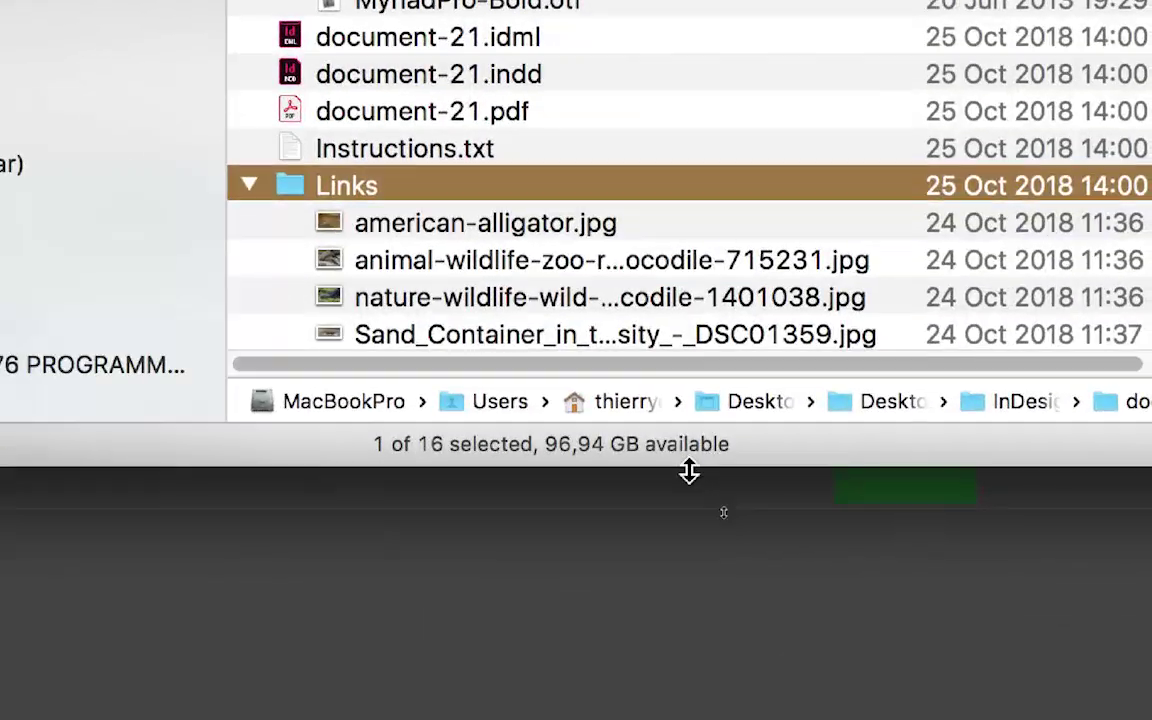
{"action": "left_click_drag", "start_coordinate": [689, 472], "coordinate": [689, 560]}
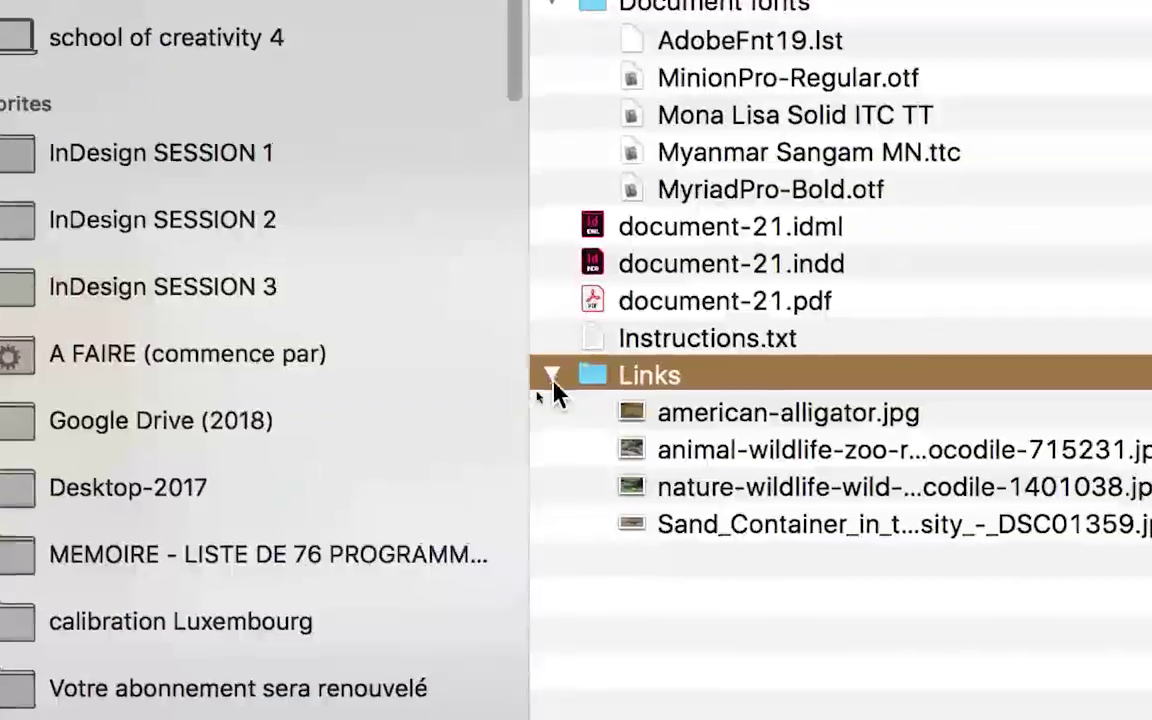
{"action": "left_click", "coordinate": [548, 378]}
{"action": "left_click", "coordinate": [488, 376]}
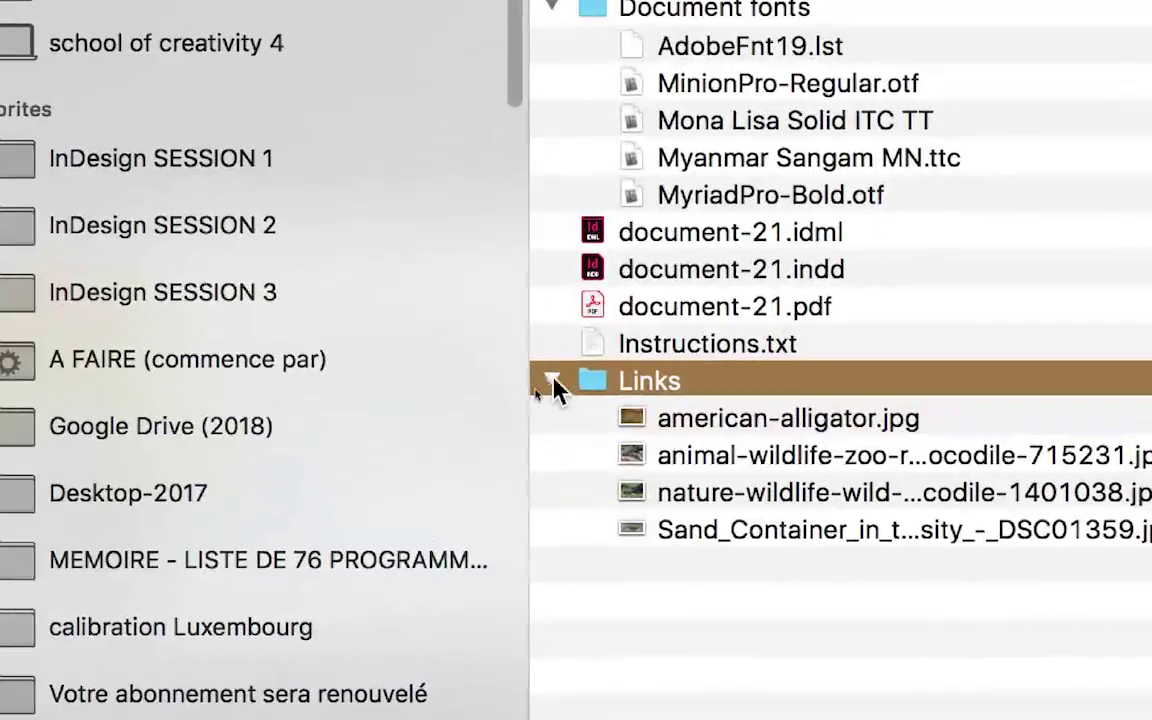
{"action": "left_click", "coordinate": [511, 349]}
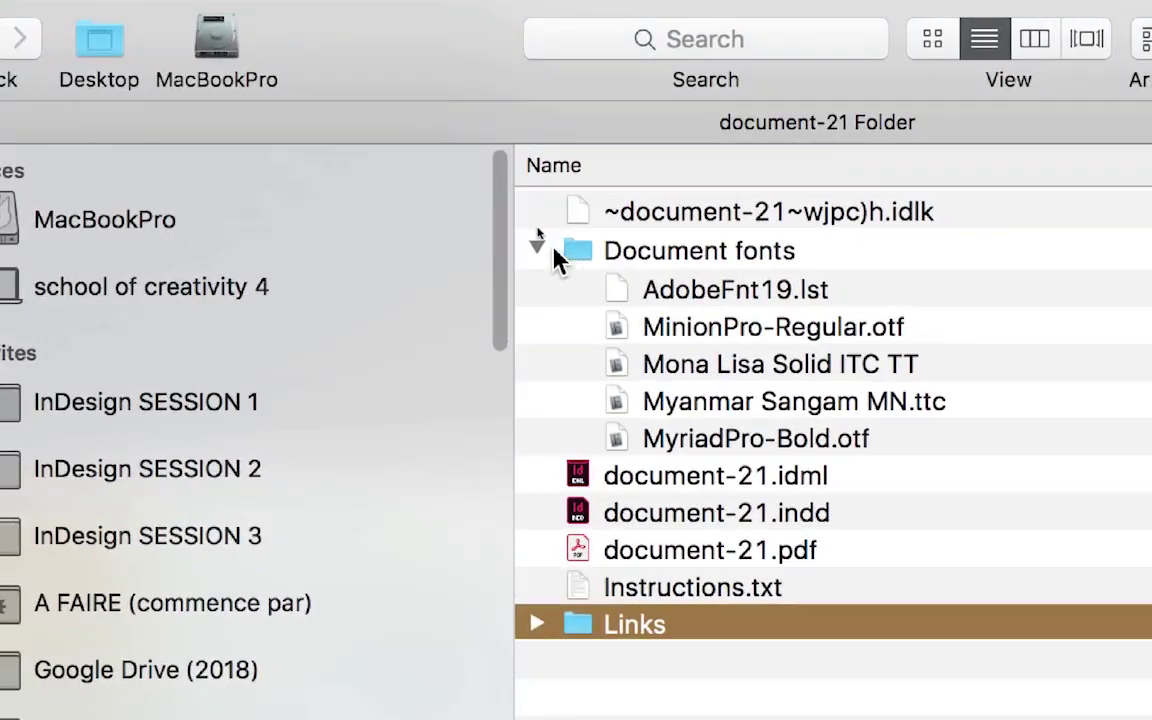
Step: Collapse Document fonts, select document-21.pdf, and bring the InDesign document back to the front
{"action": "left_click", "coordinate": [451, 219]}
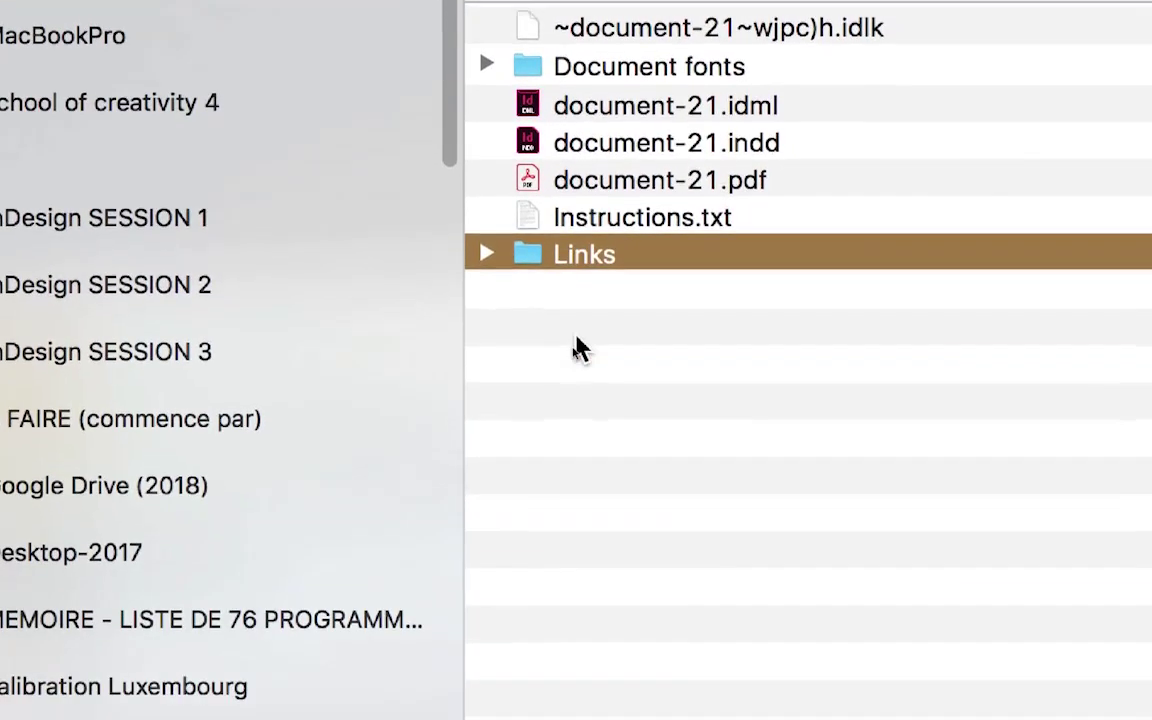
{"action": "left_click", "coordinate": [578, 350]}
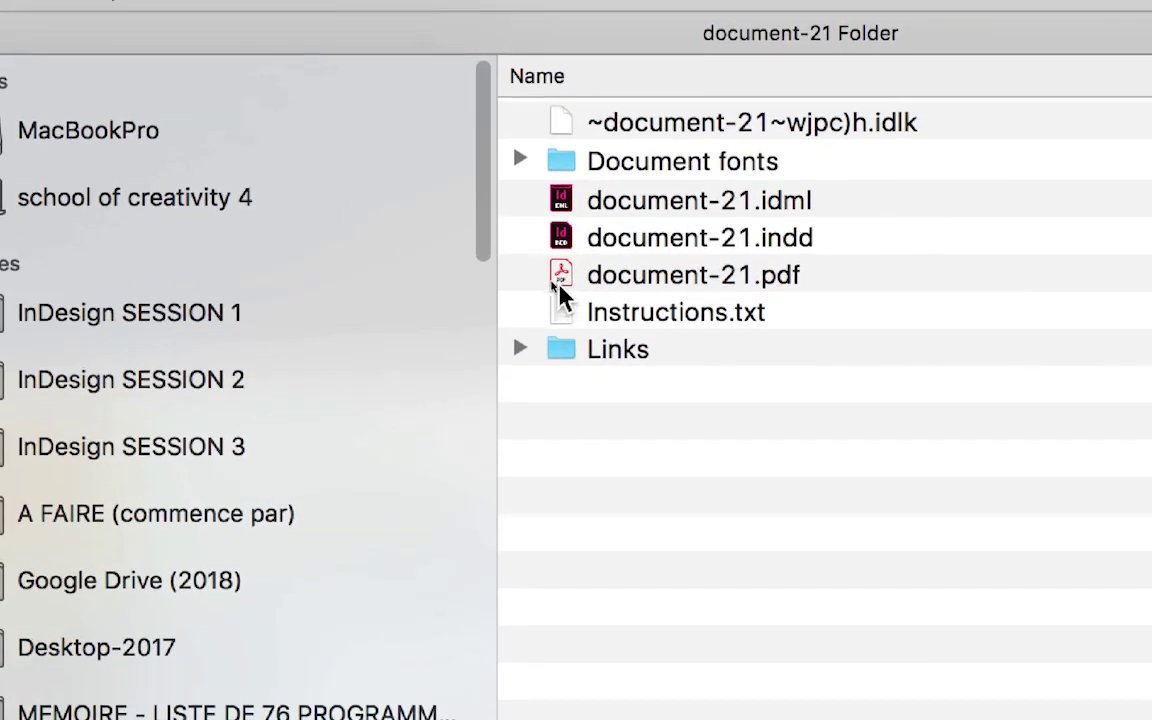
{"action": "left_click", "coordinate": [560, 282]}
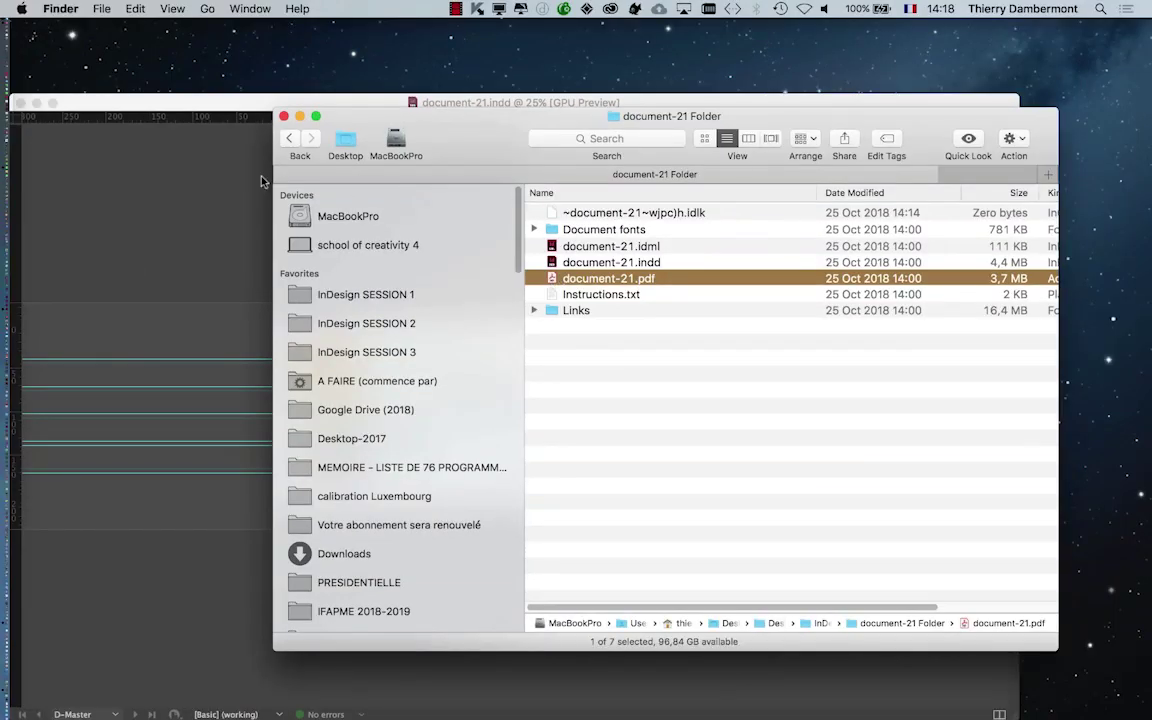
{"action": "left_click", "coordinate": [228, 216]}
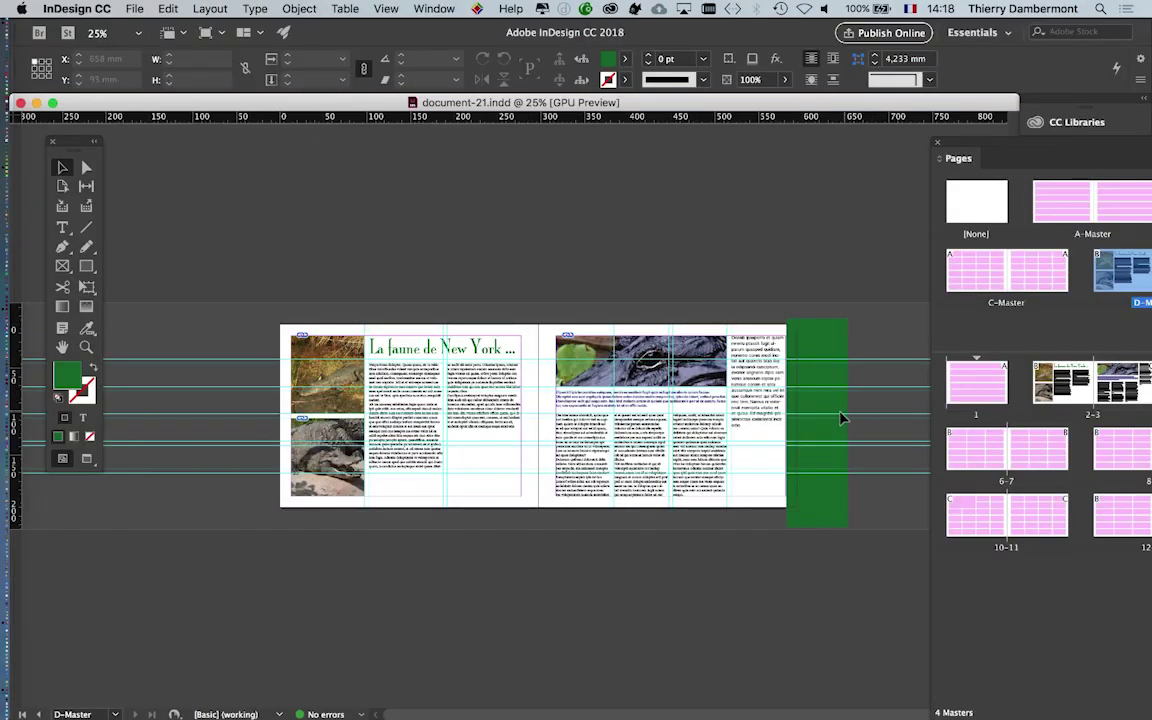
Step: Zoom the spread to 50% and scroll right across it, then switch to the Finder window
{"action": "key", "text": "ctrl+equal"}
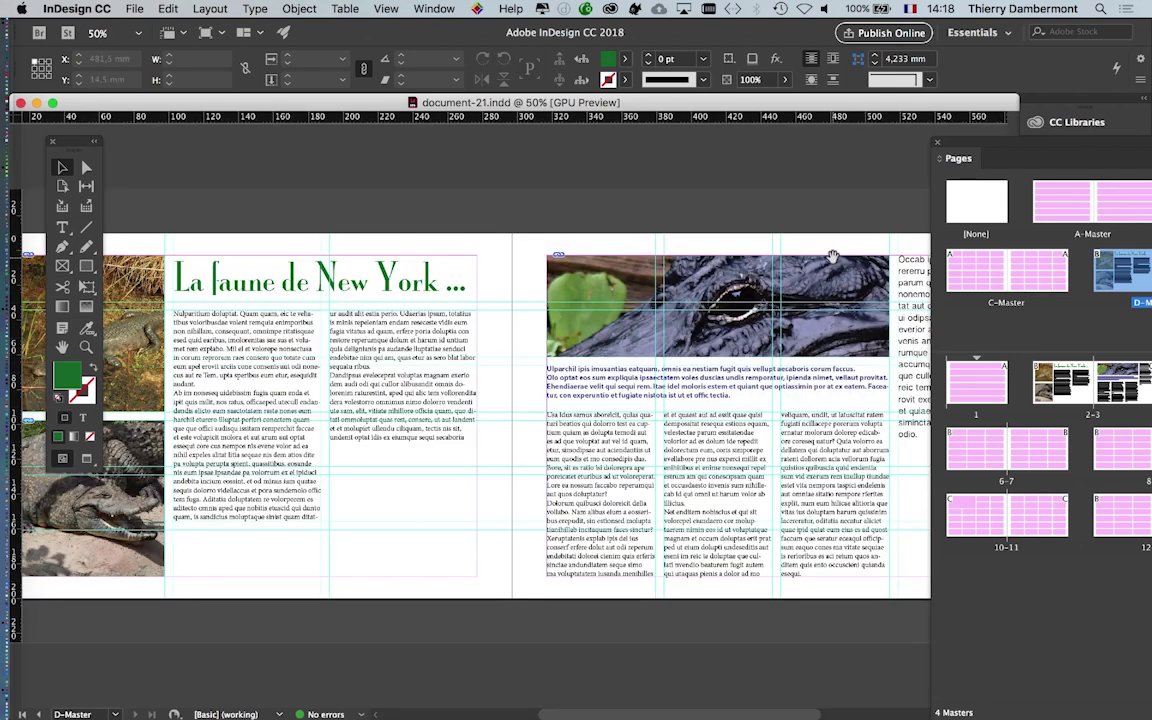
{"action": "scroll", "coordinate": [832, 258], "scroll_direction": "right", "scroll_amount": 8}
{"action": "scroll", "coordinate": [600, 254], "scroll_direction": "right", "scroll_amount": 2}
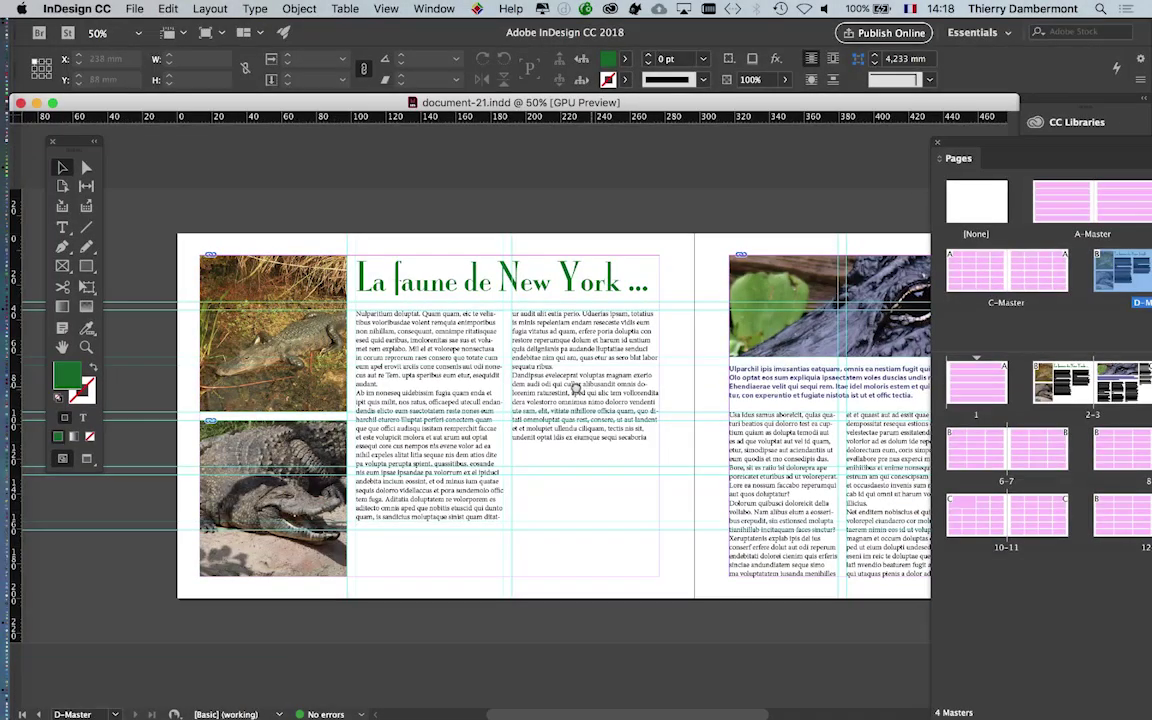
{"action": "scroll", "coordinate": [524, 344], "scroll_direction": "right", "scroll_amount": 3}
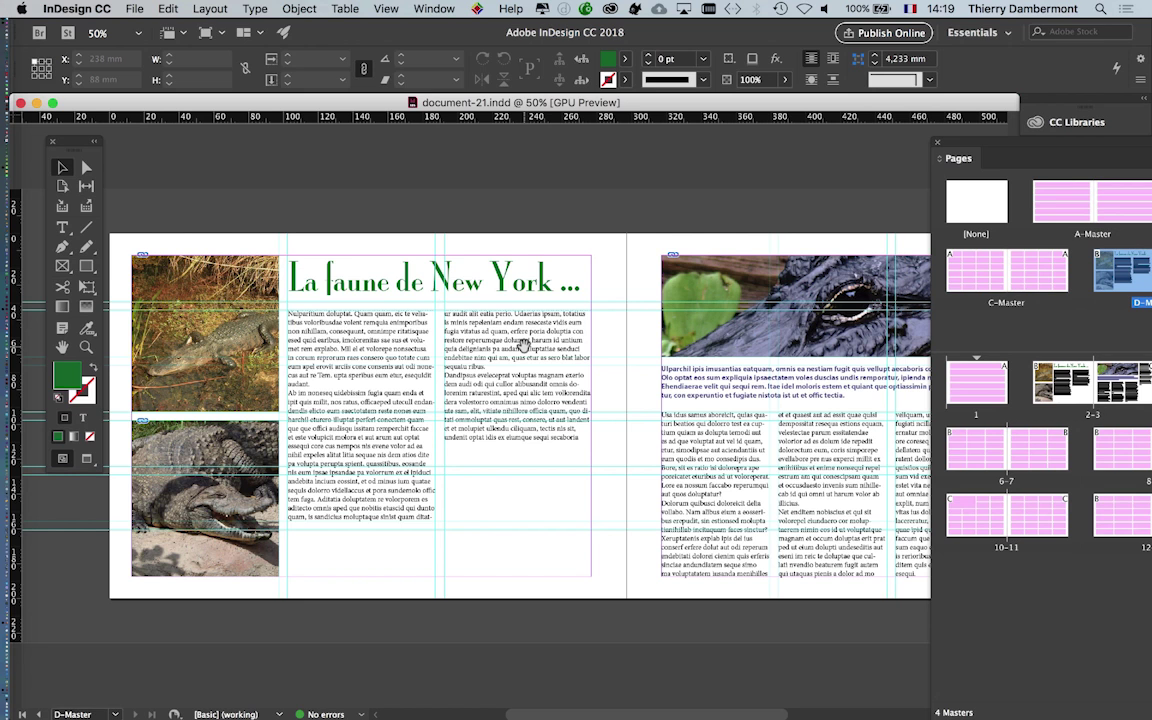
{"action": "key", "text": "super+Tab"}
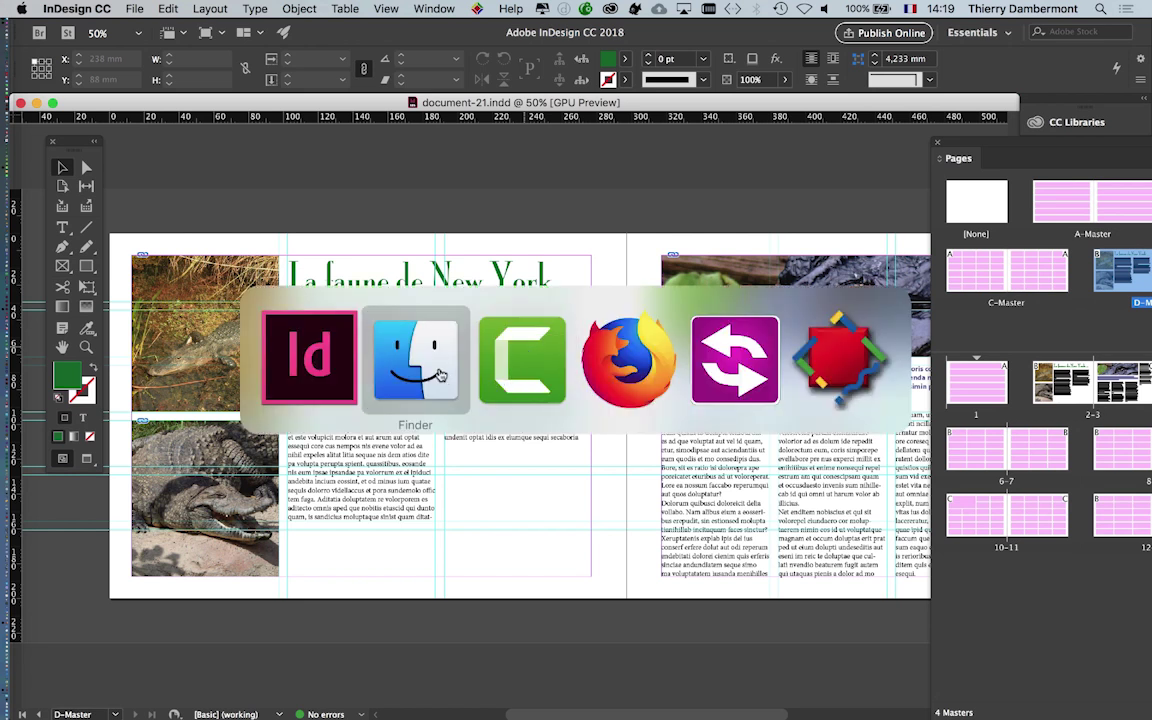
{"action": "key", "text": "alt"}
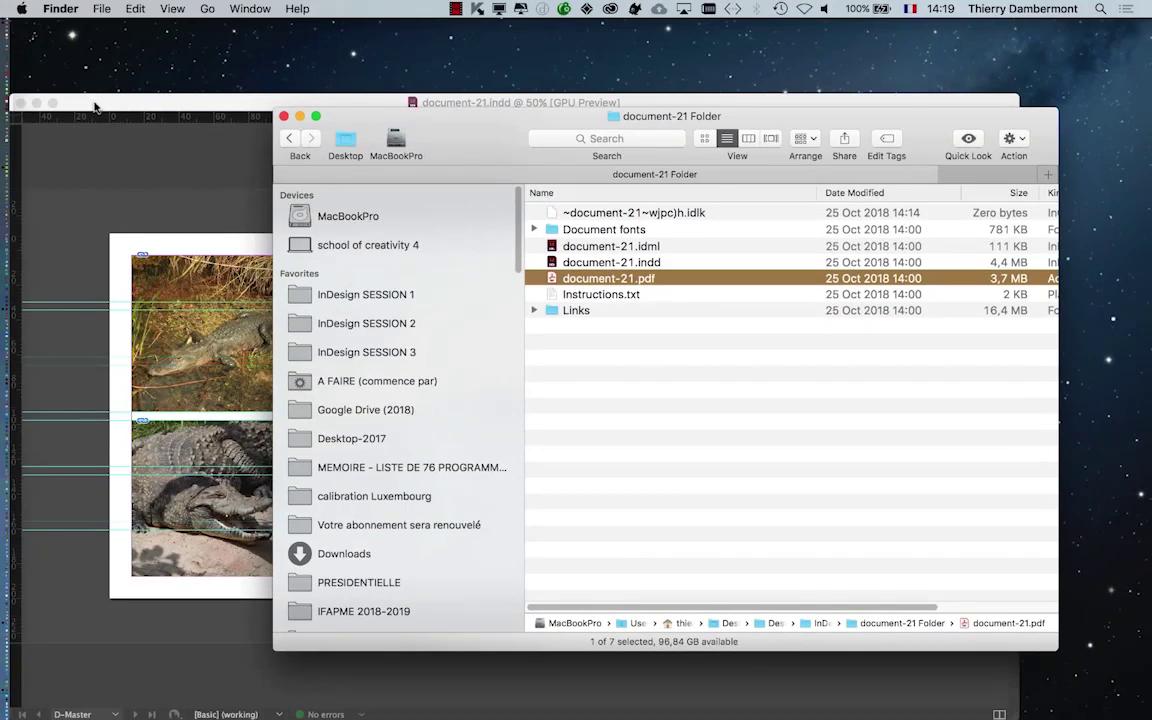
Step: Click the InDesign document window to bring document-21.indd back to the front
{"action": "left_click", "coordinate": [95, 106]}
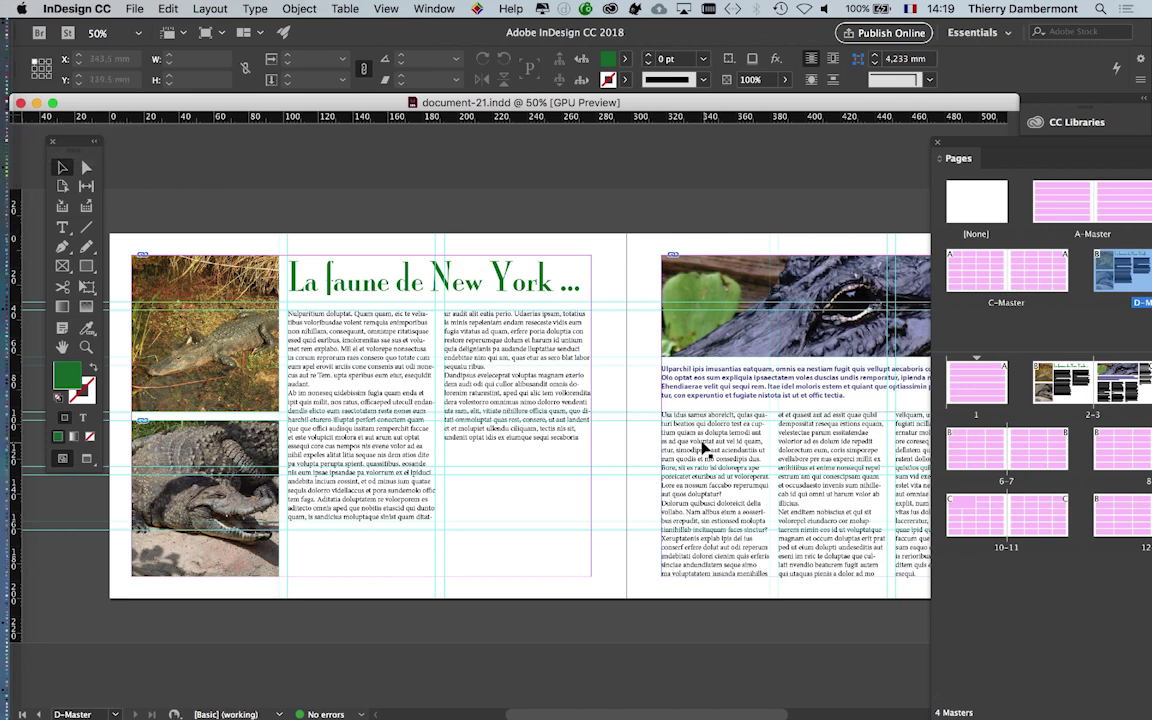
Step: Float the Pages panel over the document via Window > Pages and shorten it to fit masters and spreads
{"action": "left_click_drag", "start_coordinate": [988, 145], "coordinate": [338, 72]}
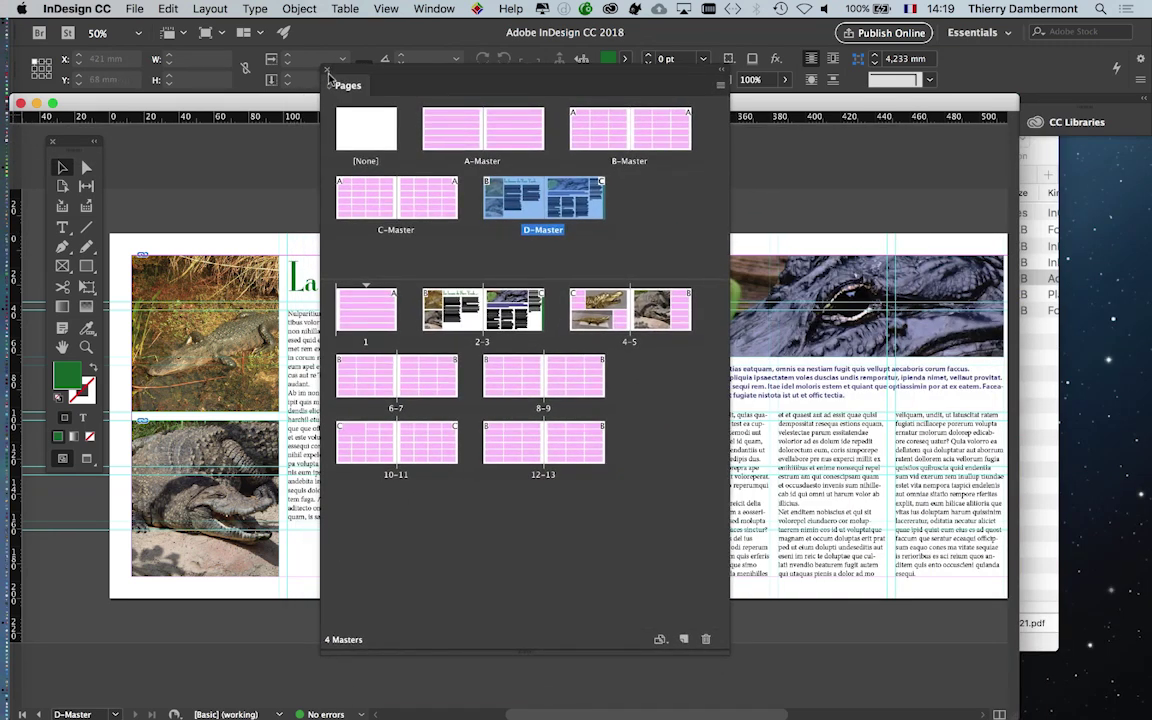
{"action": "left_click", "coordinate": [328, 74]}
{"action": "left_click", "coordinate": [435, 8]}
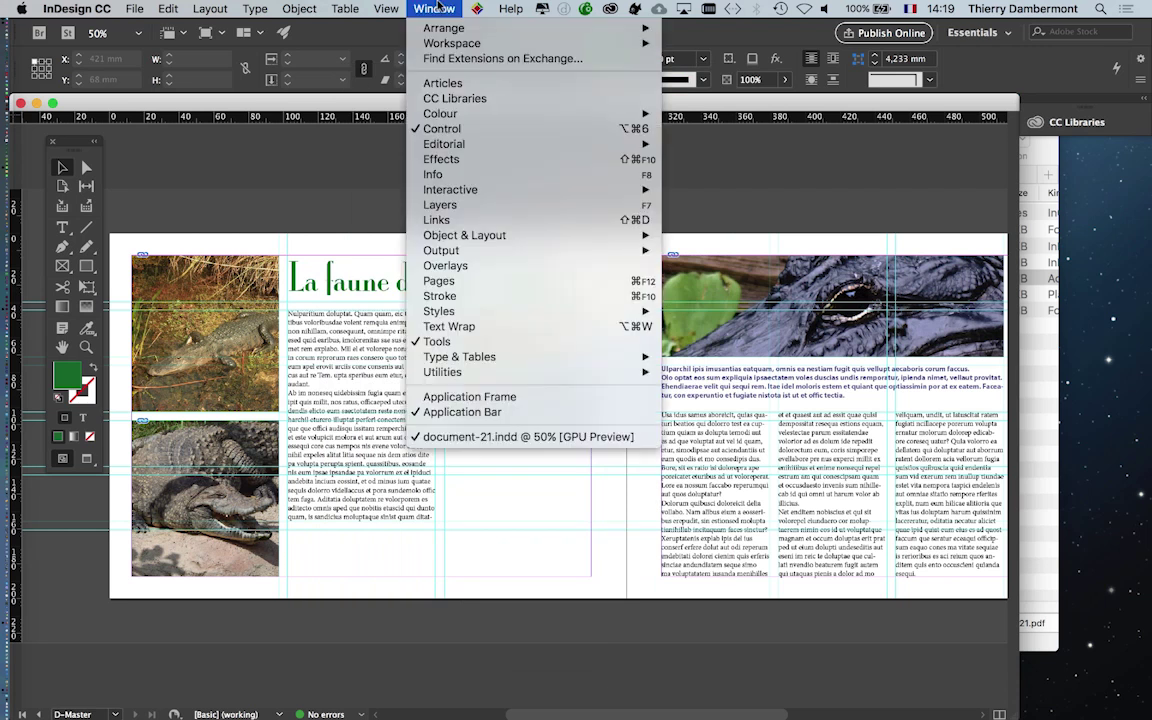
{"action": "left_click", "coordinate": [455, 281]}
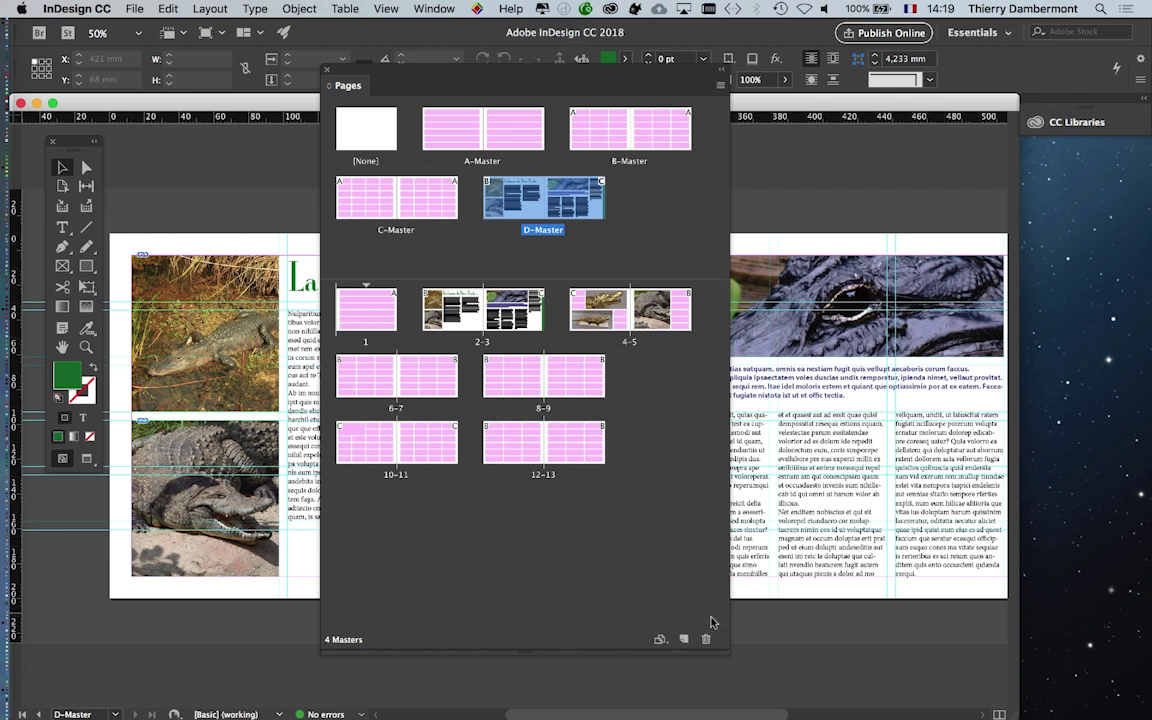
{"action": "mouse_move", "coordinate": [726, 651]}
{"action": "left_mouse_down"}
{"action": "mouse_move", "coordinate": [686, 640]}
{"action": "mouse_move", "coordinate": [658, 609]}
{"action": "mouse_move", "coordinate": [735, 596]}
{"action": "mouse_move", "coordinate": [604, 603]}
{"action": "mouse_move", "coordinate": [772, 592]}
{"action": "left_mouse_up"}
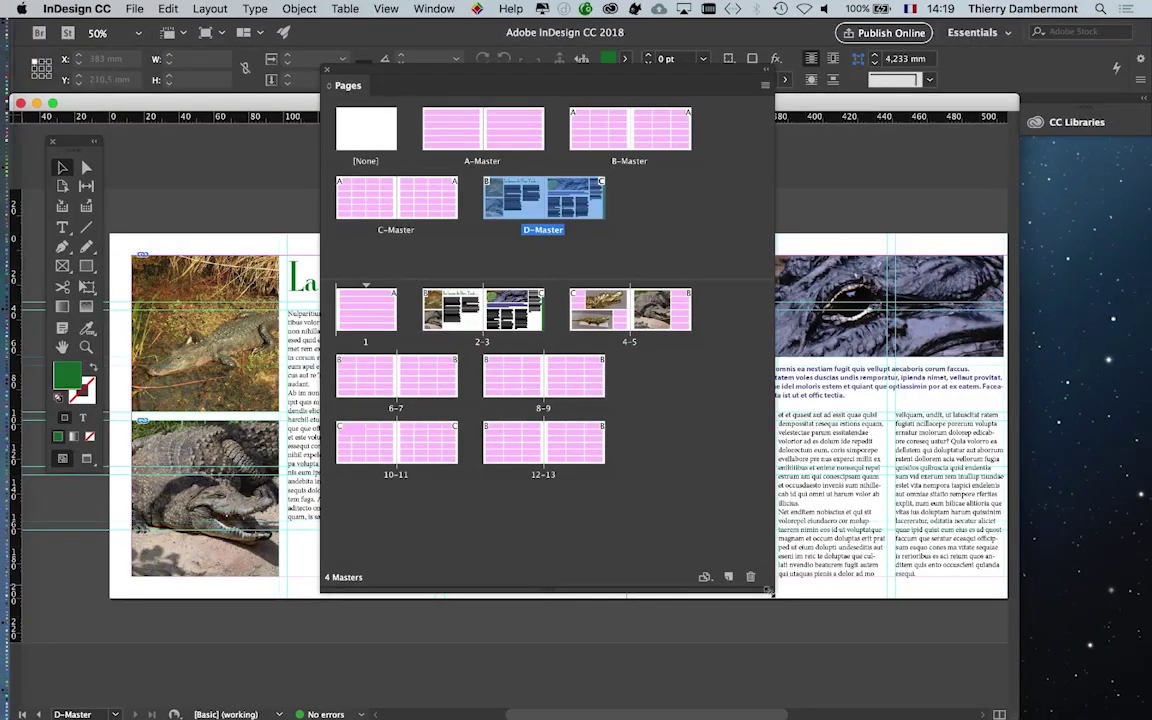
Step: Dock the Pages panel beside CC Libraries, then pull it back out to float
{"action": "left_click_drag", "start_coordinate": [770, 591], "coordinate": [494, 600]}
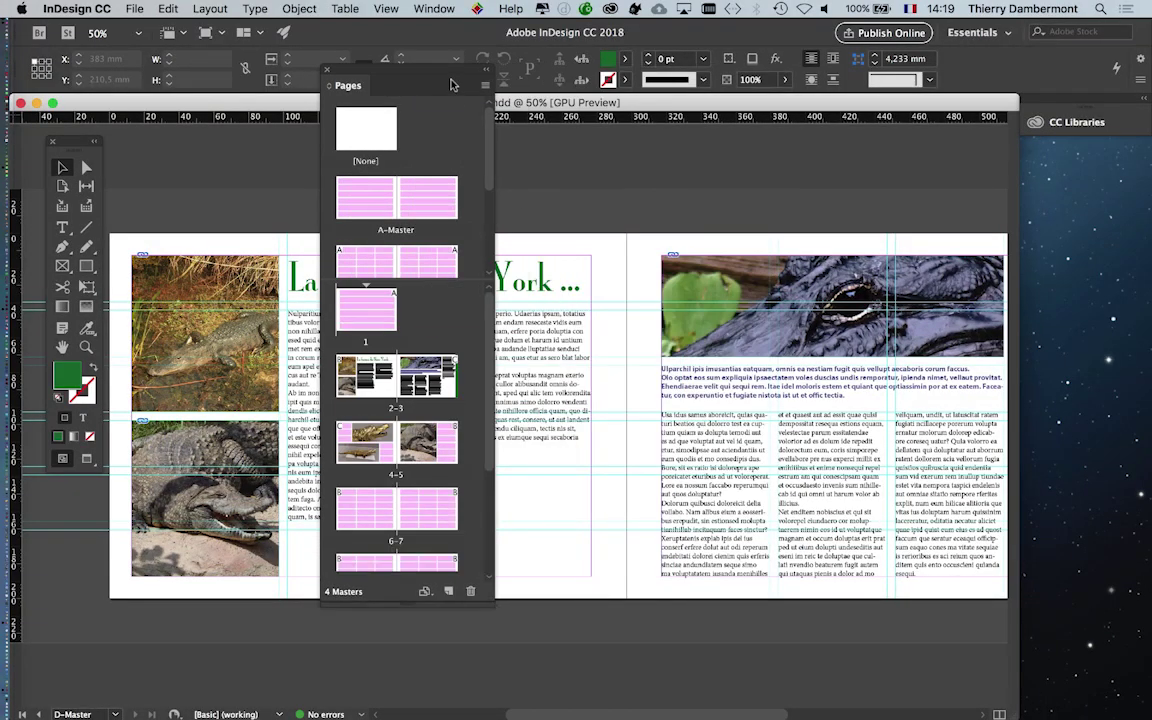
{"action": "mouse_move", "coordinate": [450, 85]}
{"action": "left_mouse_down"}
{"action": "mouse_move", "coordinate": [1100, 150]}
{"action": "mouse_move", "coordinate": [953, 160]}
{"action": "left_mouse_up"}
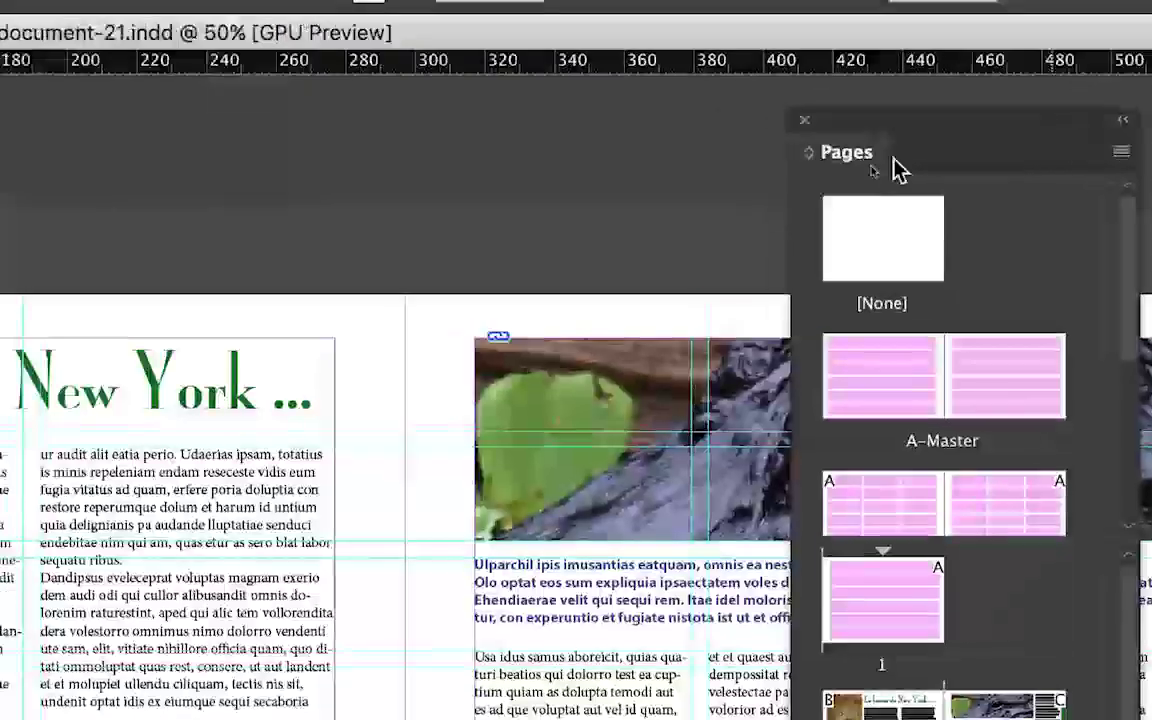
{"action": "left_click_drag", "start_coordinate": [897, 170], "coordinate": [1040, 160]}
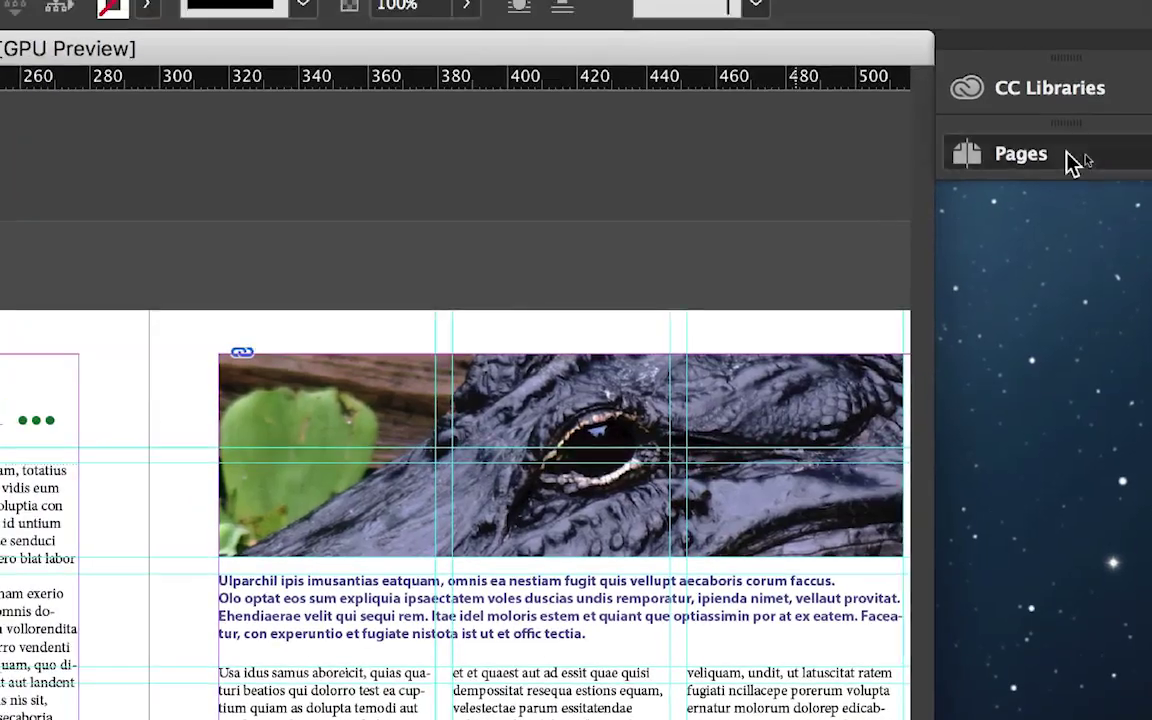
{"action": "left_click", "coordinate": [1070, 160]}
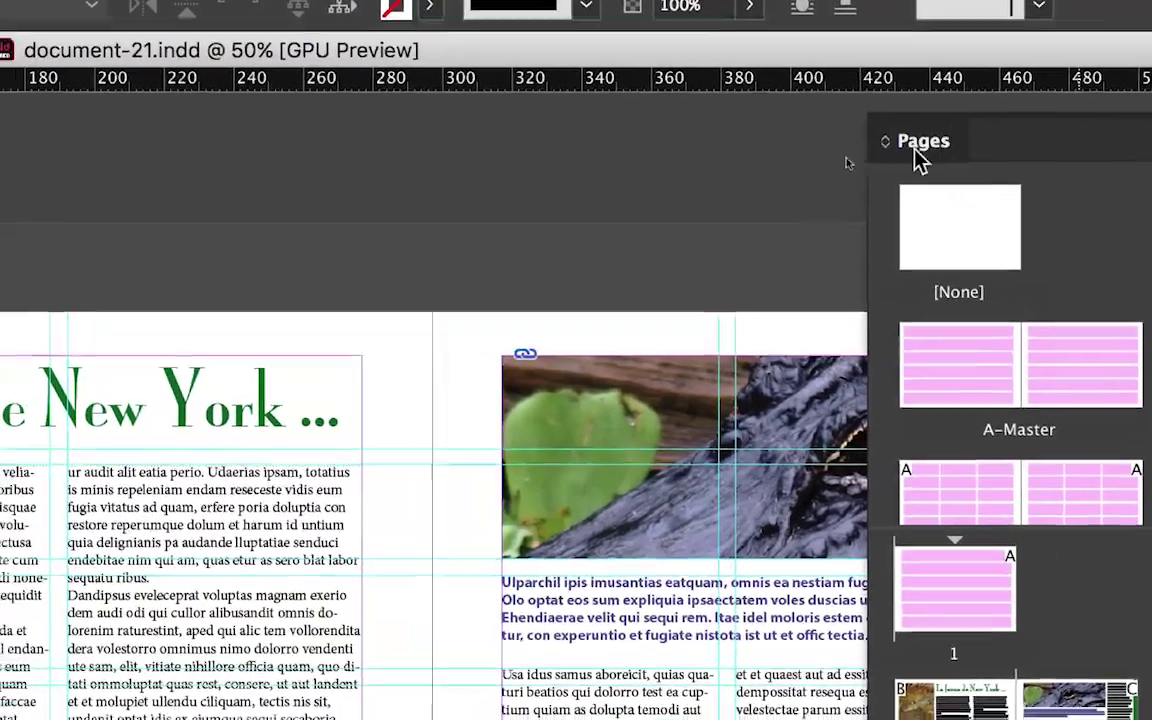
{"action": "left_click_drag", "start_coordinate": [930, 155], "coordinate": [570, 170]}
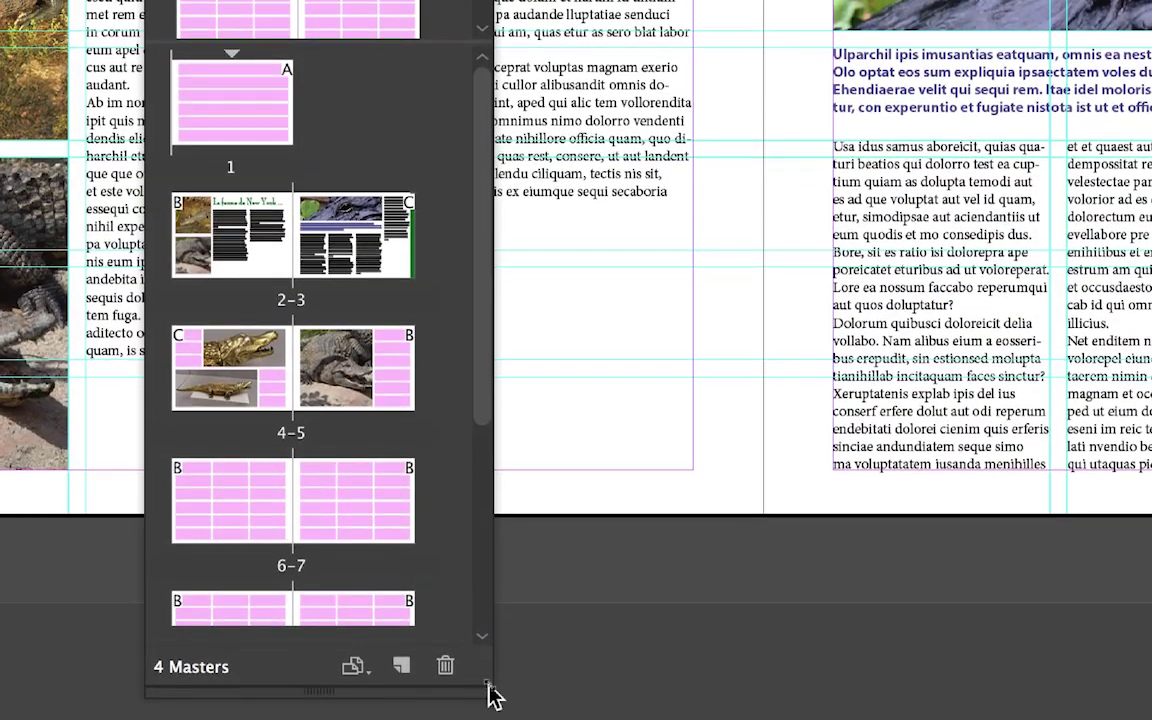
Step: Make the Pages panel wide and short with the masters divider raised, so spreads sit in rows
{"action": "left_click_drag", "start_coordinate": [487, 695], "coordinate": [764, 684]}
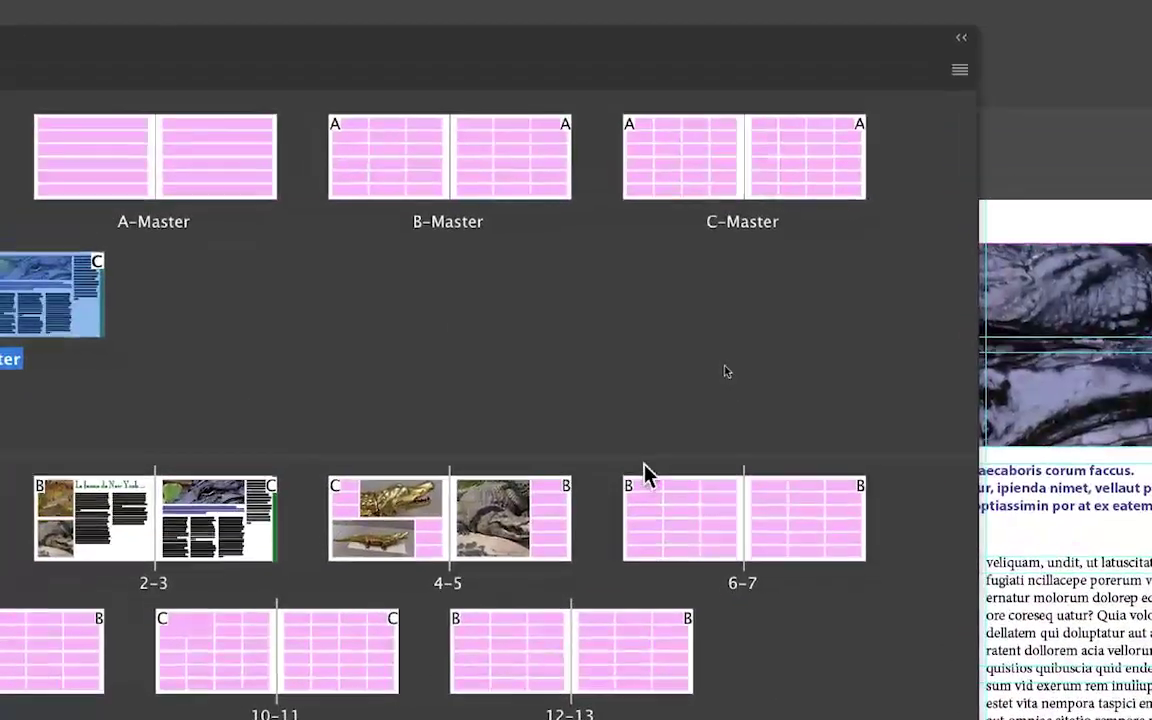
{"action": "left_click_drag", "start_coordinate": [648, 463], "coordinate": [643, 400]}
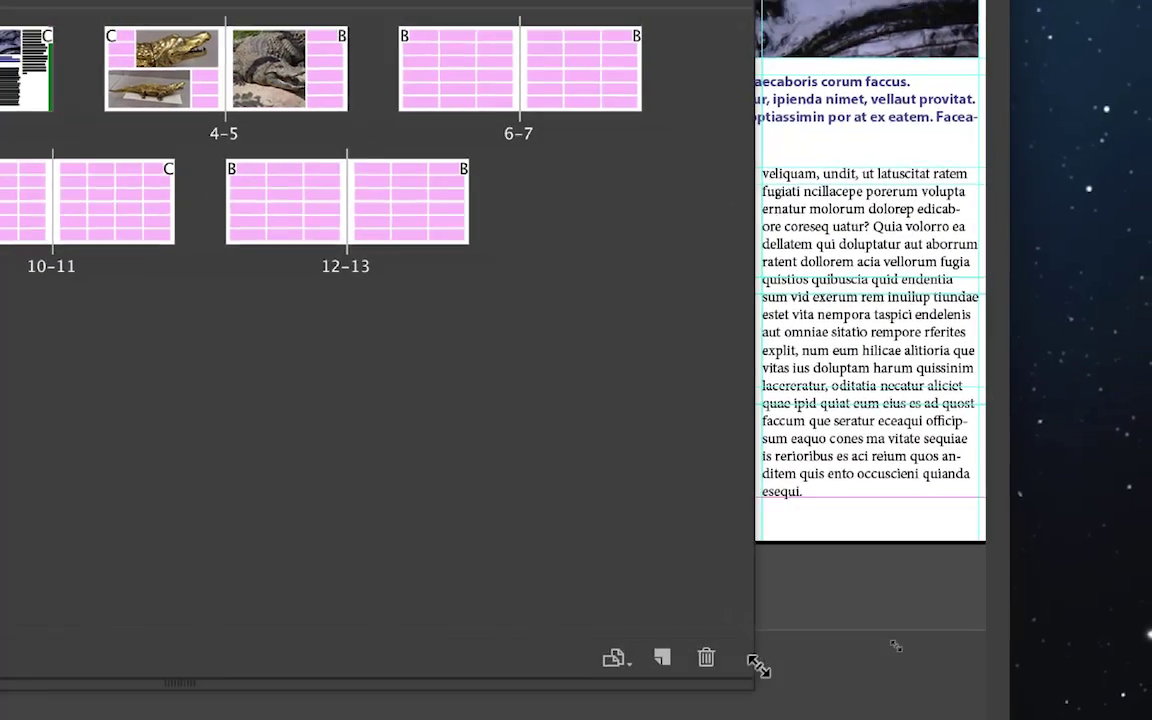
{"action": "left_click_drag", "start_coordinate": [758, 663], "coordinate": [760, 580]}
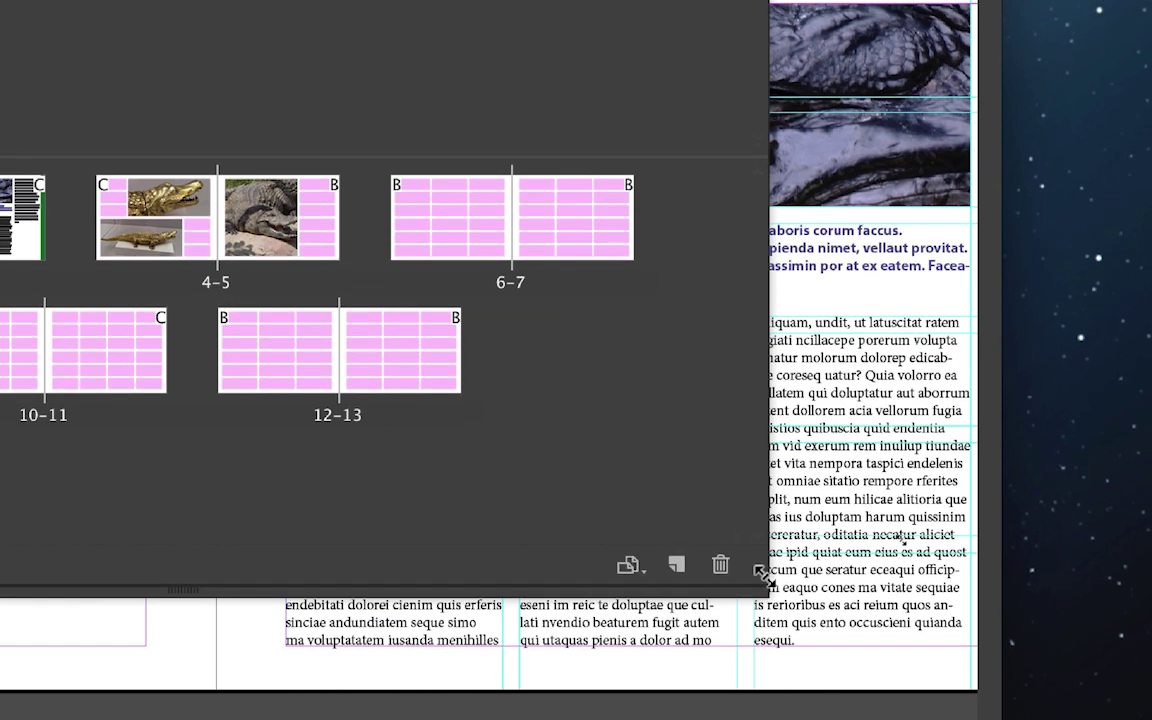
{"action": "left_click_drag", "start_coordinate": [762, 594], "coordinate": [760, 545]}
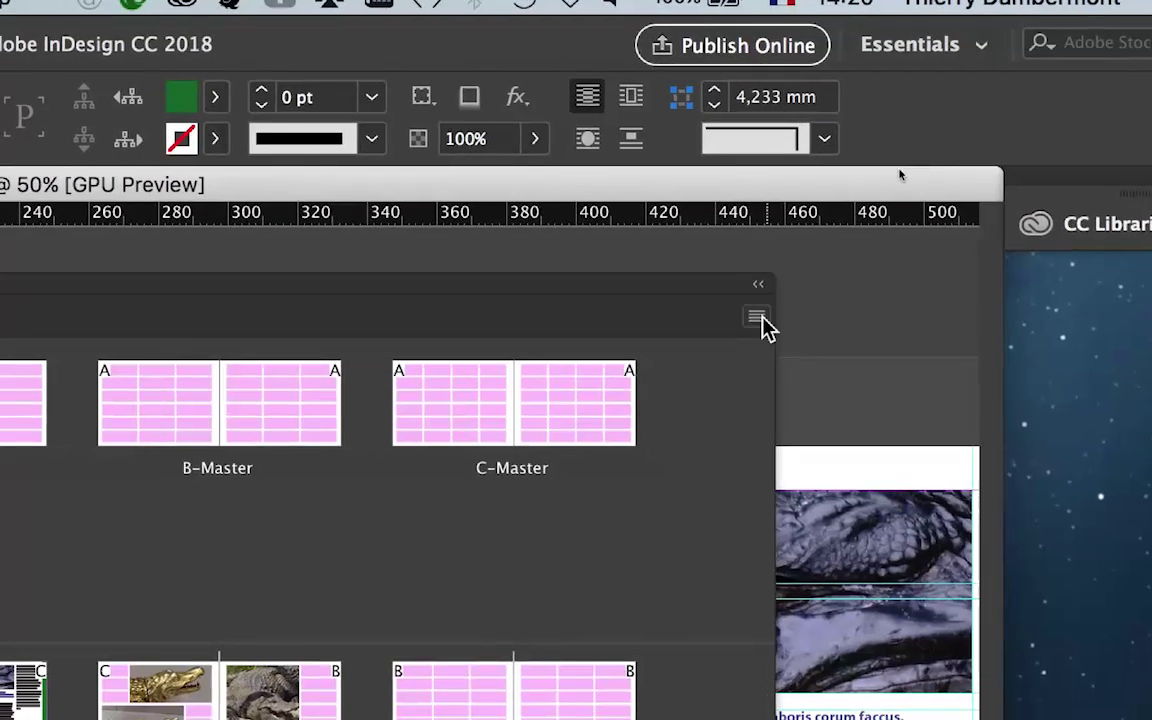
Step: Set Pages panel options to Large thumbnails for pages and masters, with Masters on Top
{"action": "left_click", "coordinate": [760, 319]}
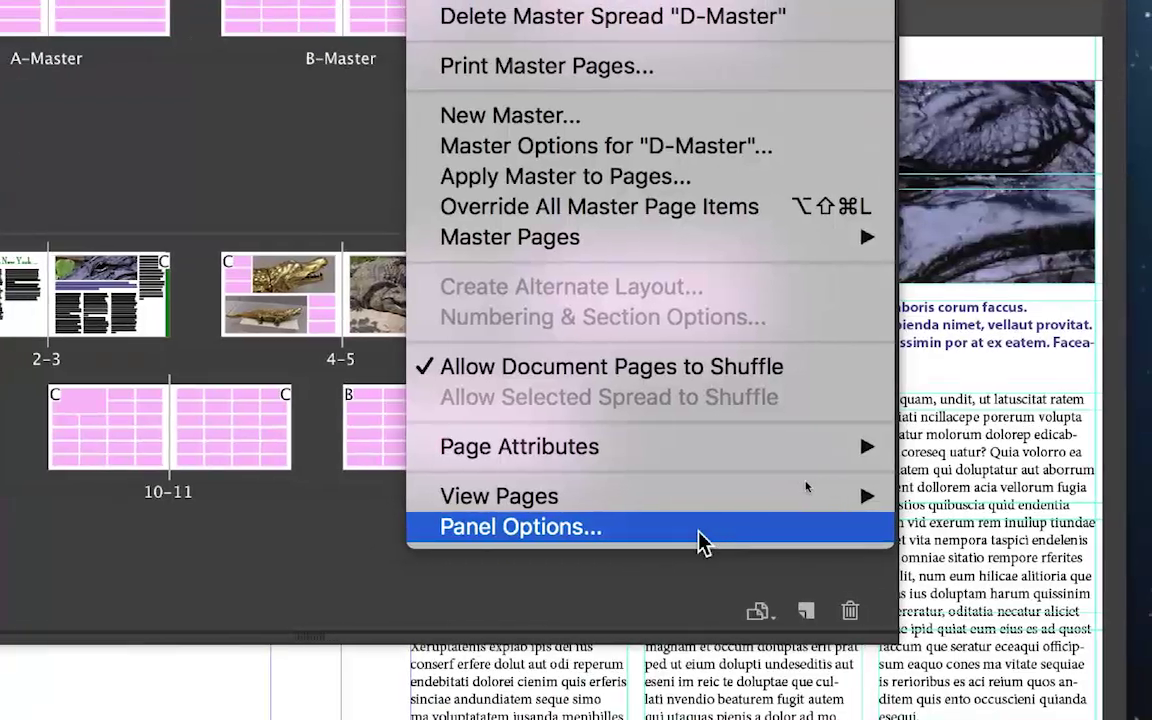
{"action": "left_click", "coordinate": [700, 530]}
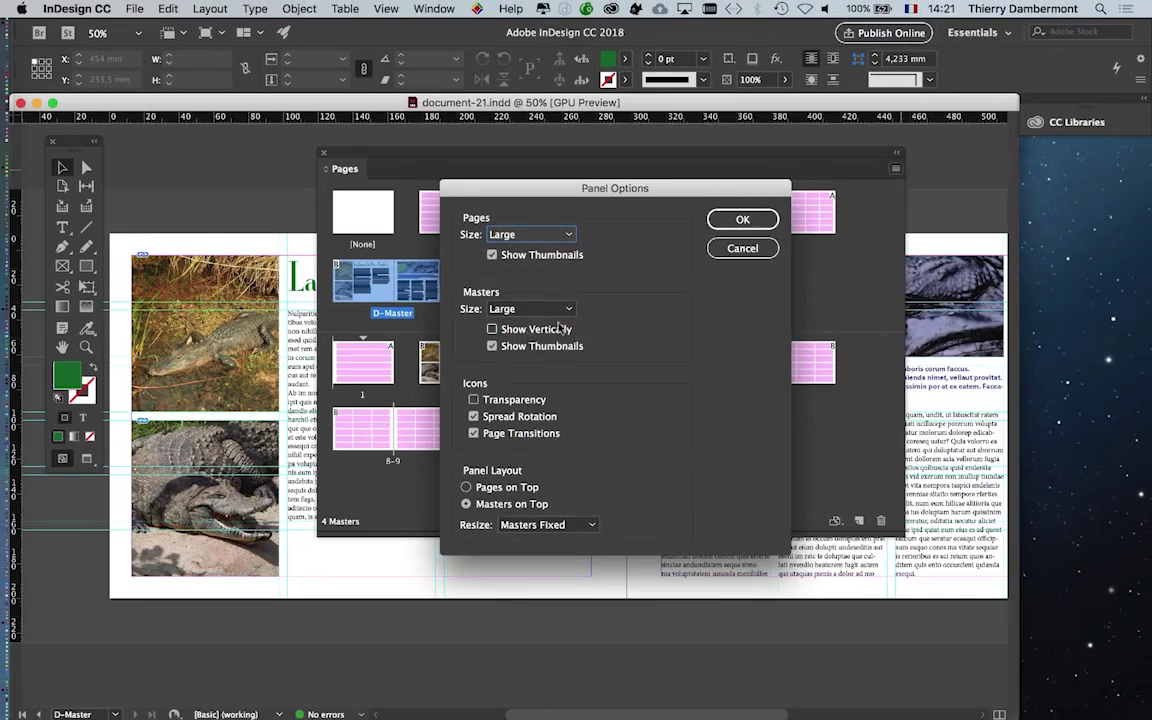
{"action": "left_click", "coordinate": [743, 220]}
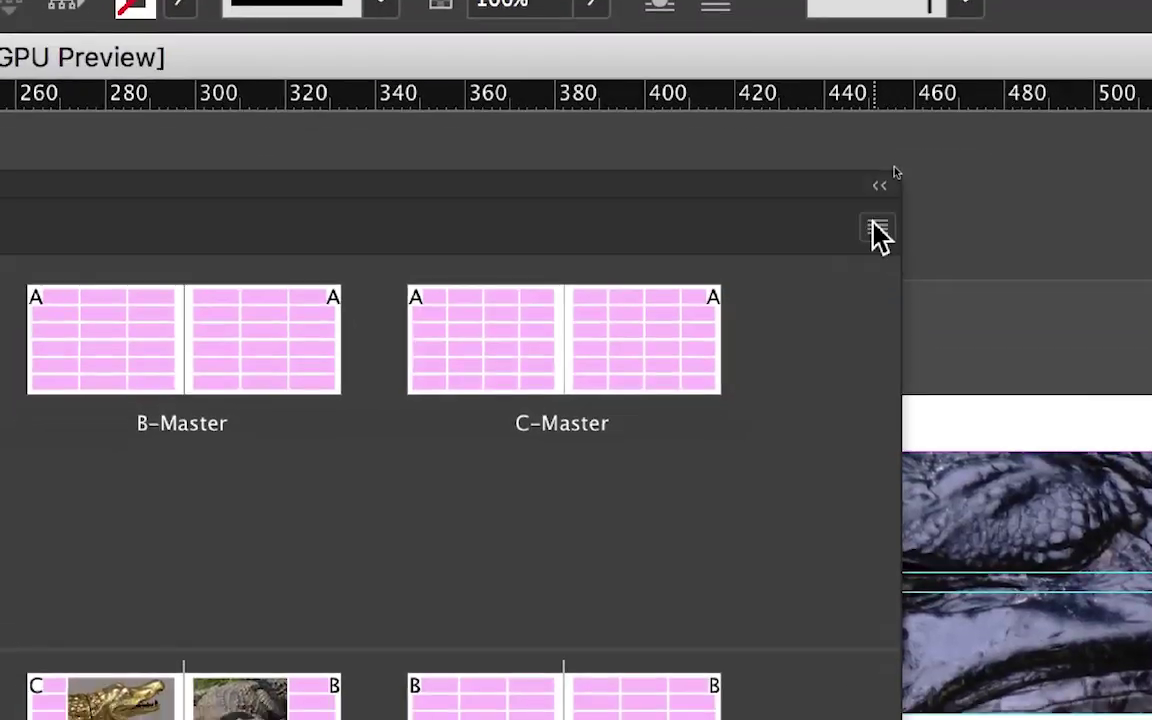
{"action": "left_click", "coordinate": [877, 232]}
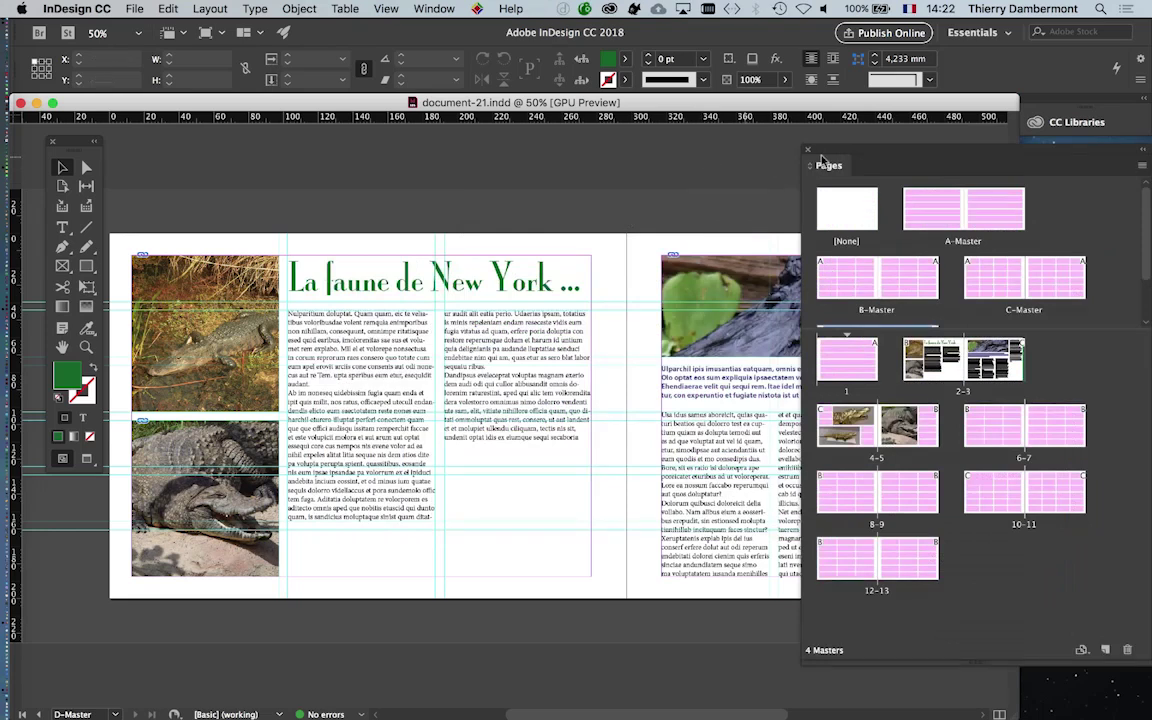
Step: Enlarge the Pages panel to show every master and inspect B-Master's two pages
{"action": "left_click_drag", "start_coordinate": [888, 154], "coordinate": [760, 151]}
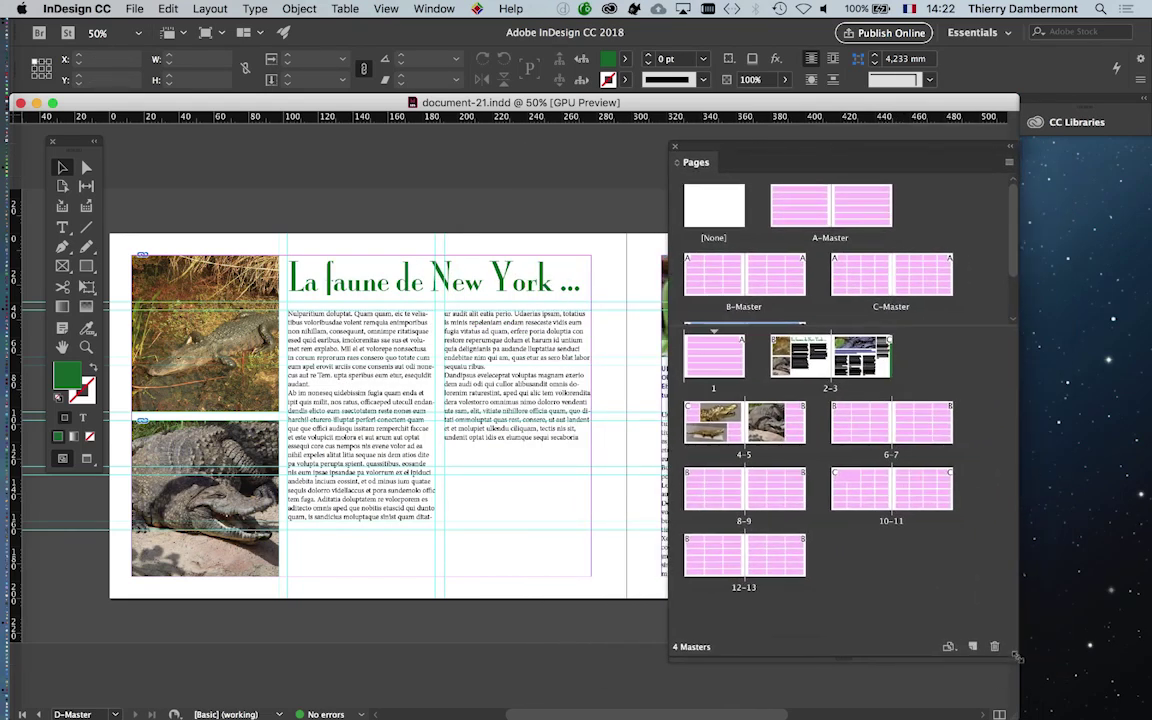
{"action": "left_click_drag", "start_coordinate": [1040, 659], "coordinate": [1147, 683]}
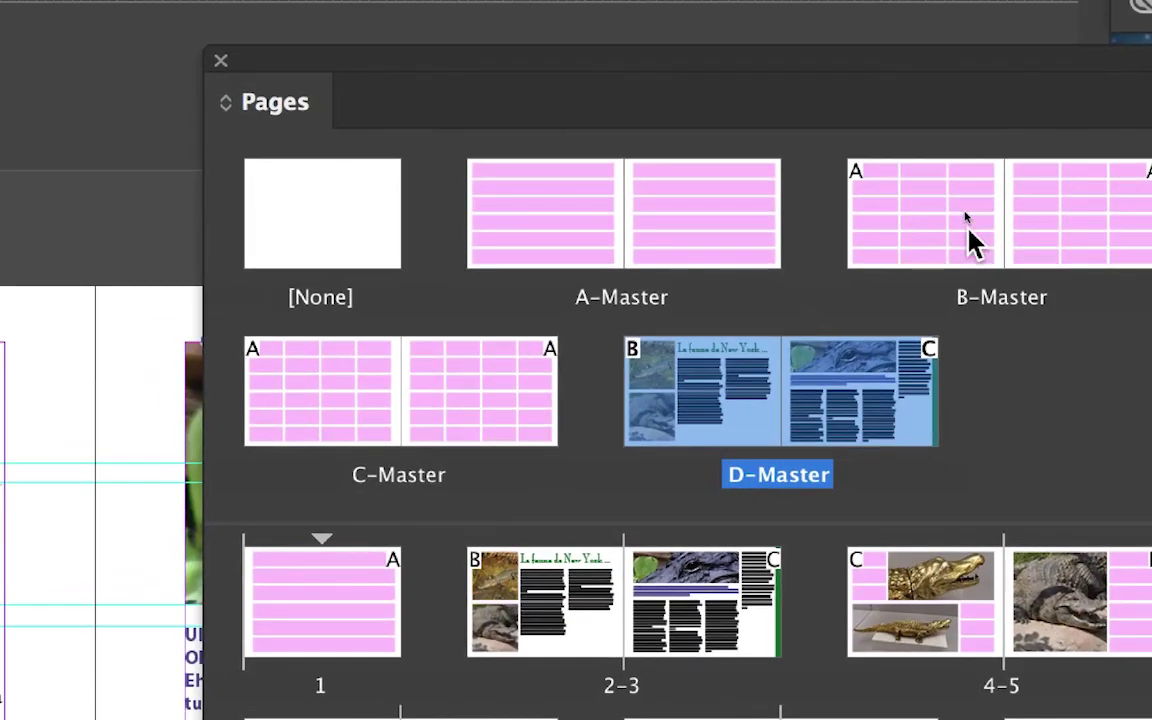
{"action": "left_click", "coordinate": [968, 230]}
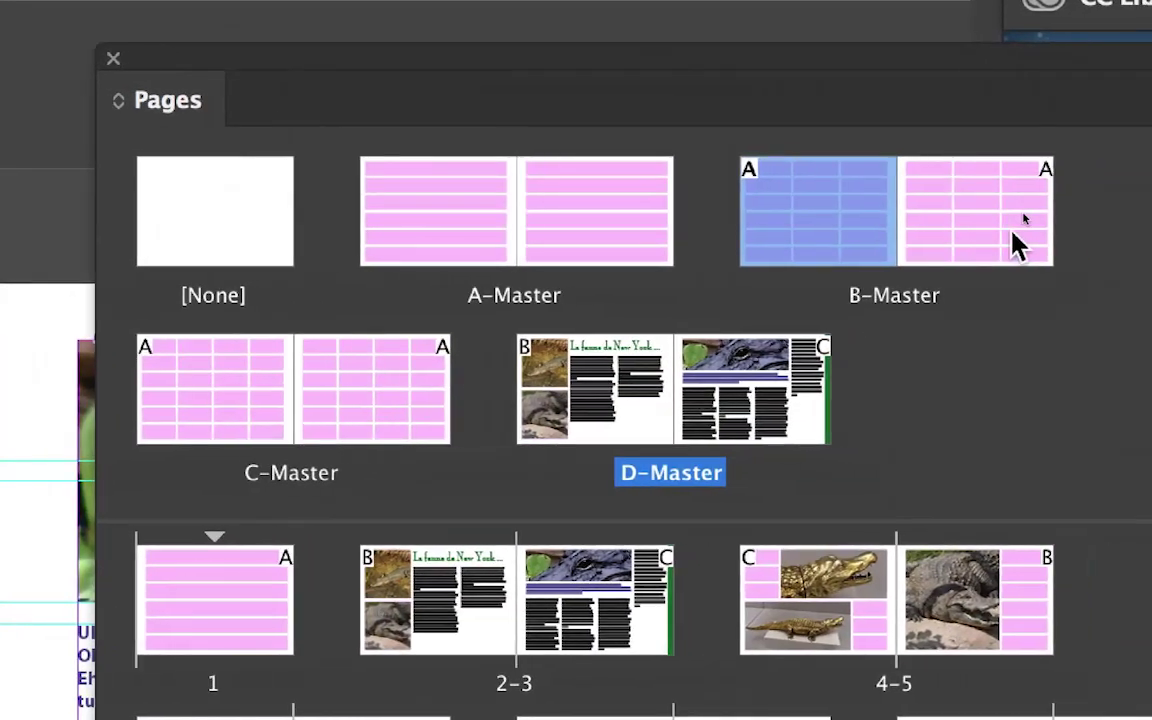
{"action": "left_click", "coordinate": [969, 238]}
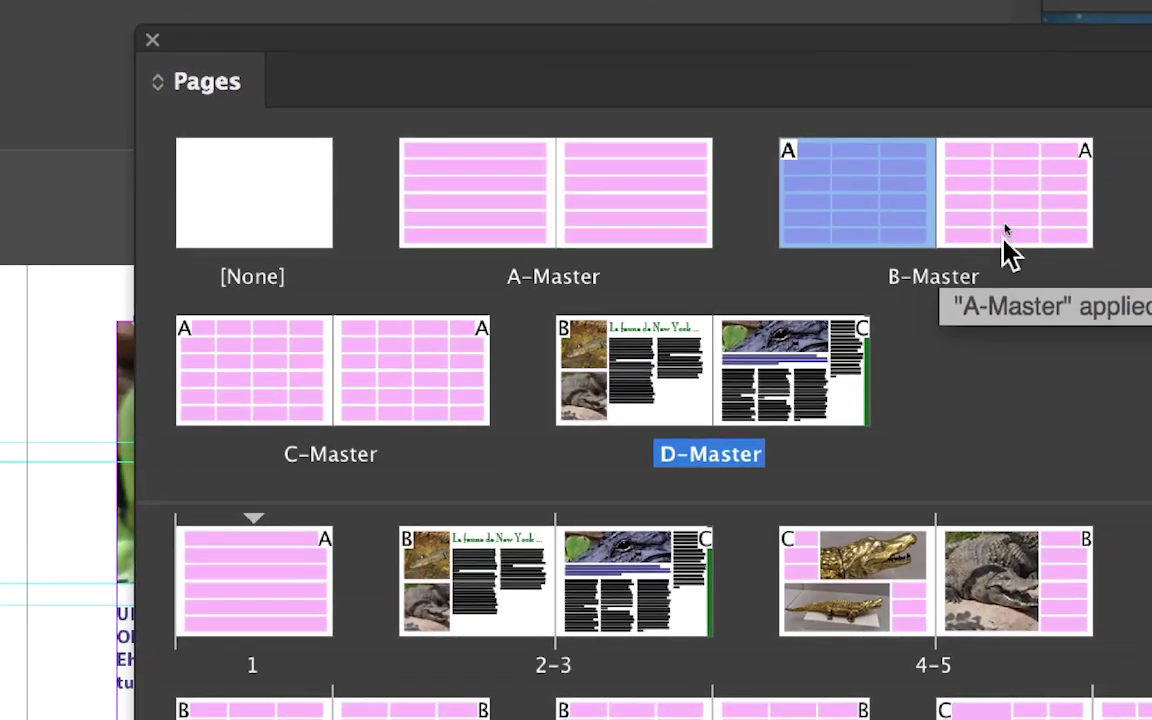
{"action": "left_click", "coordinate": [1005, 230]}
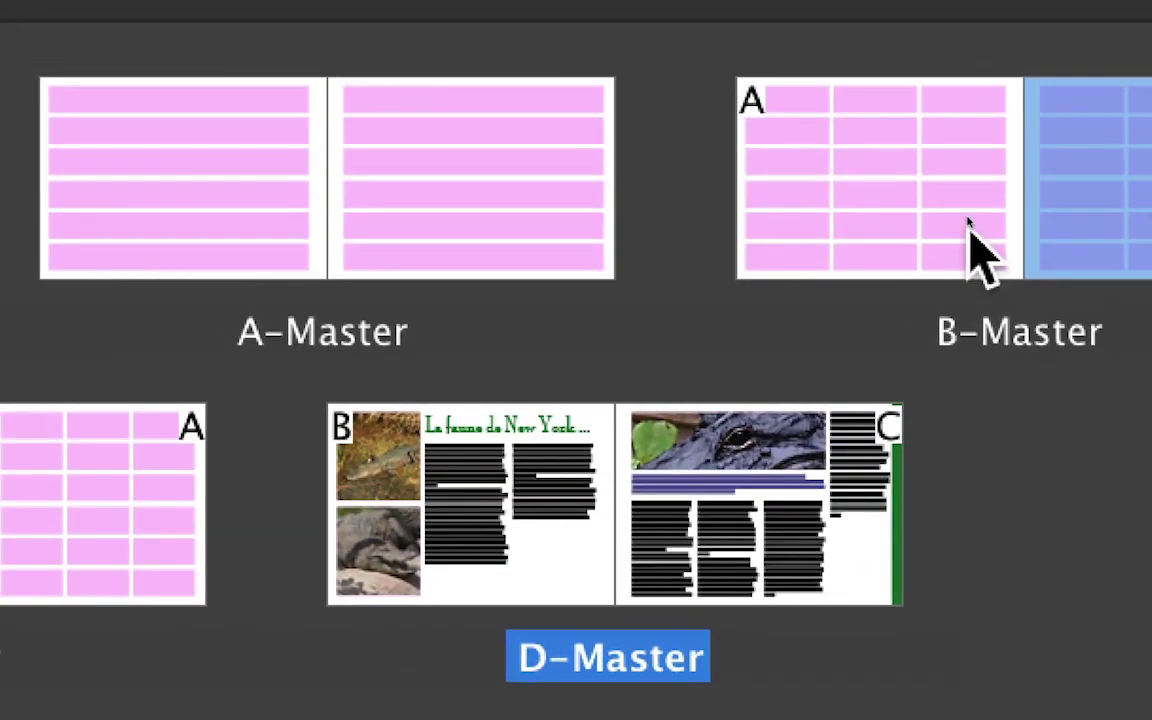
{"action": "left_click", "coordinate": [970, 226]}
{"action": "left_click", "coordinate": [1005, 228]}
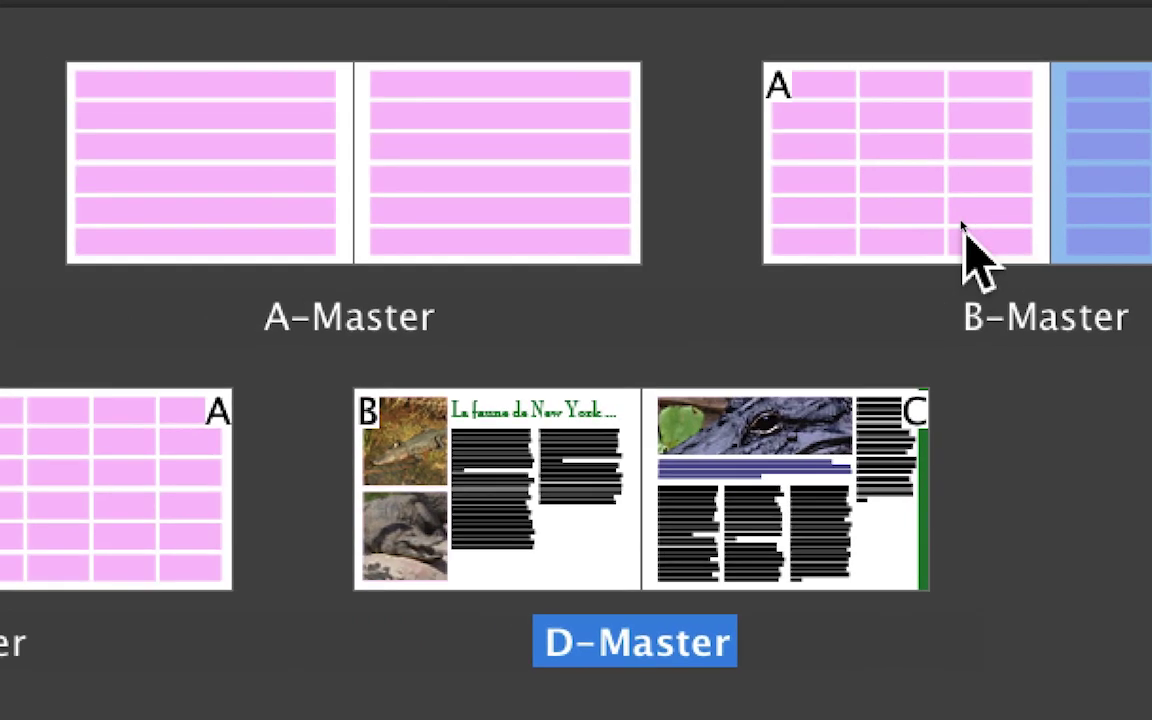
{"action": "left_click", "coordinate": [962, 226]}
{"action": "left_click", "coordinate": [1140, 248]}
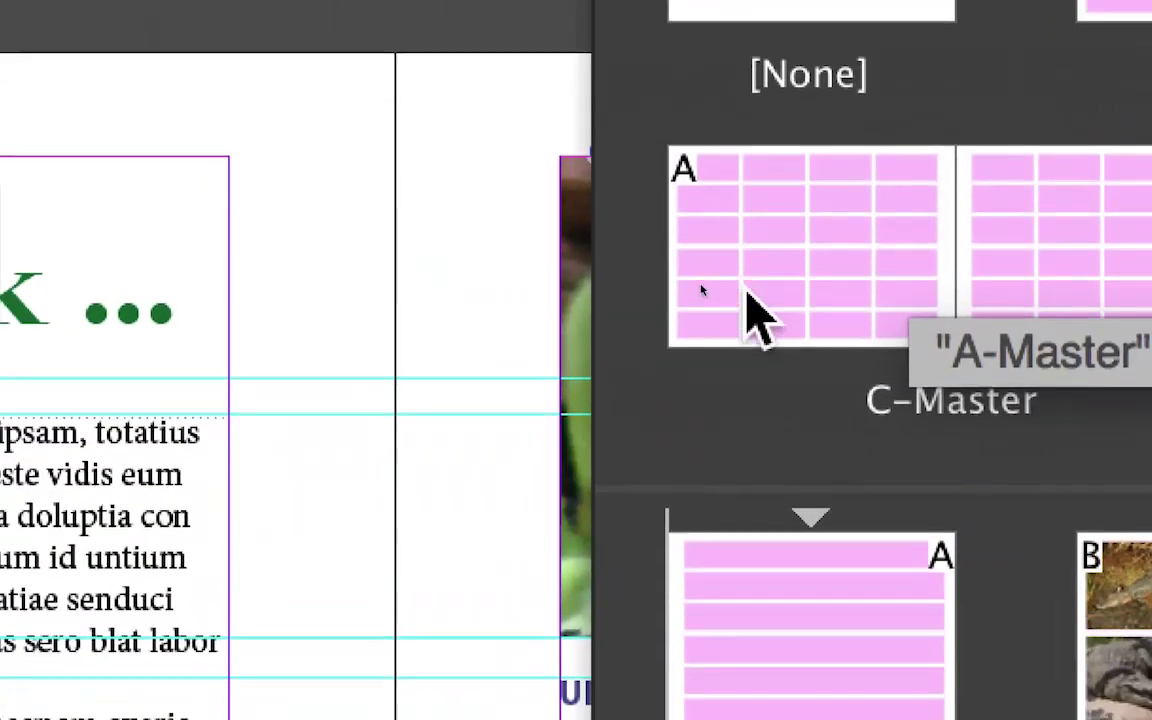
Step: Review the C- and D-Master pages, then apply D-Master to page 3 of spread 2–3
{"action": "left_click", "coordinate": [755, 315]}
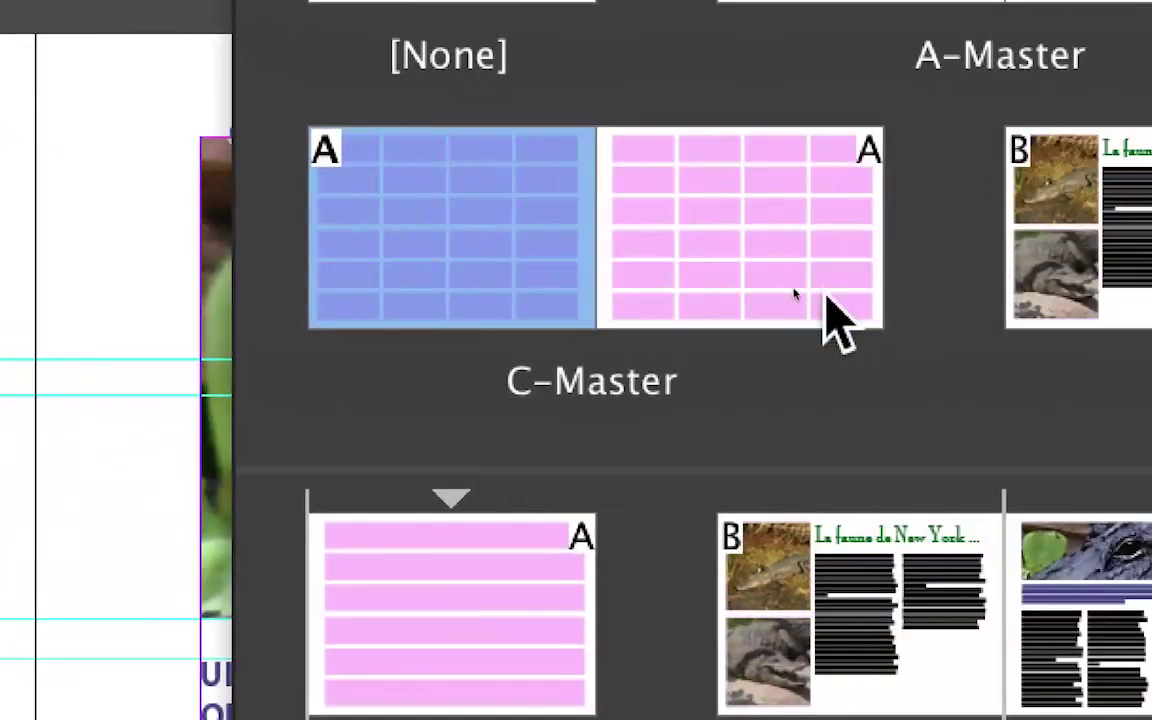
{"action": "left_click", "coordinate": [825, 318]}
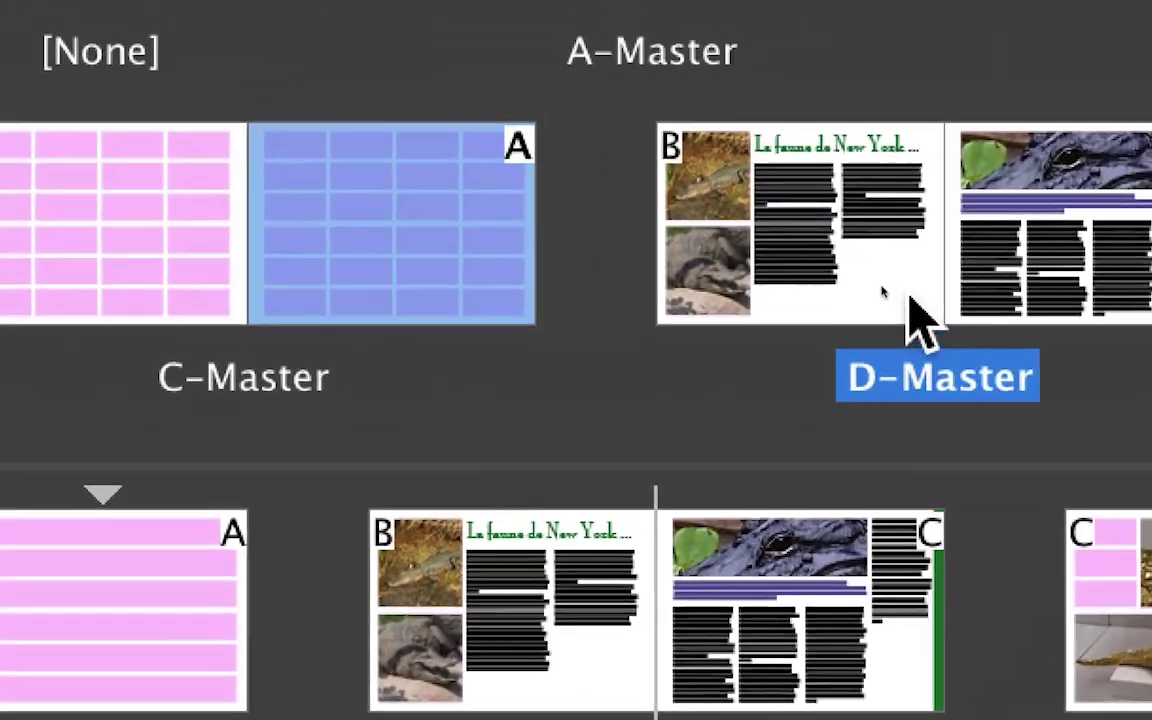
{"action": "left_click", "coordinate": [963, 308]}
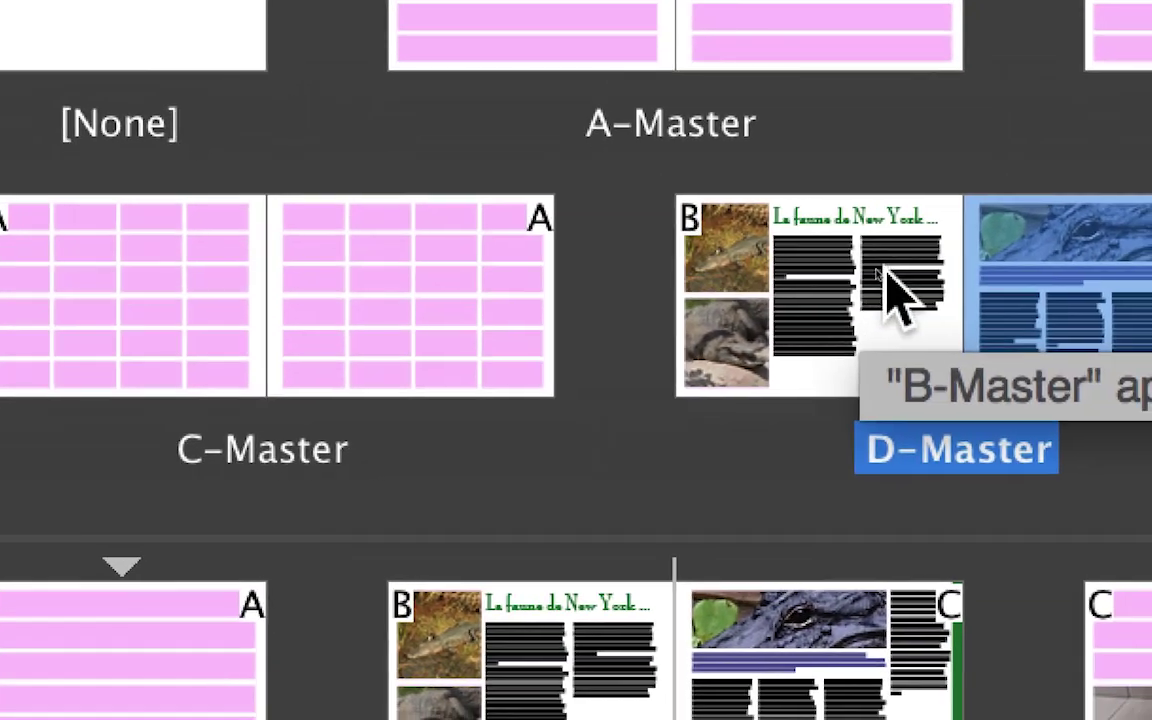
{"action": "left_click", "coordinate": [893, 285]}
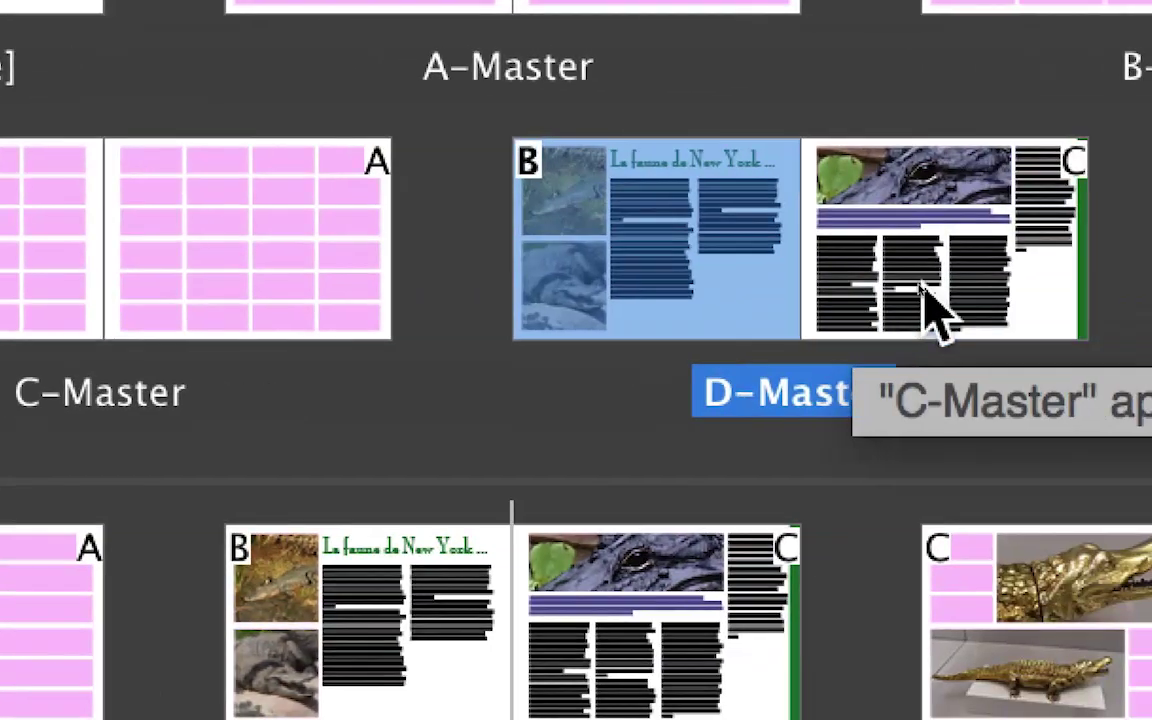
{"action": "left_click", "coordinate": [930, 305]}
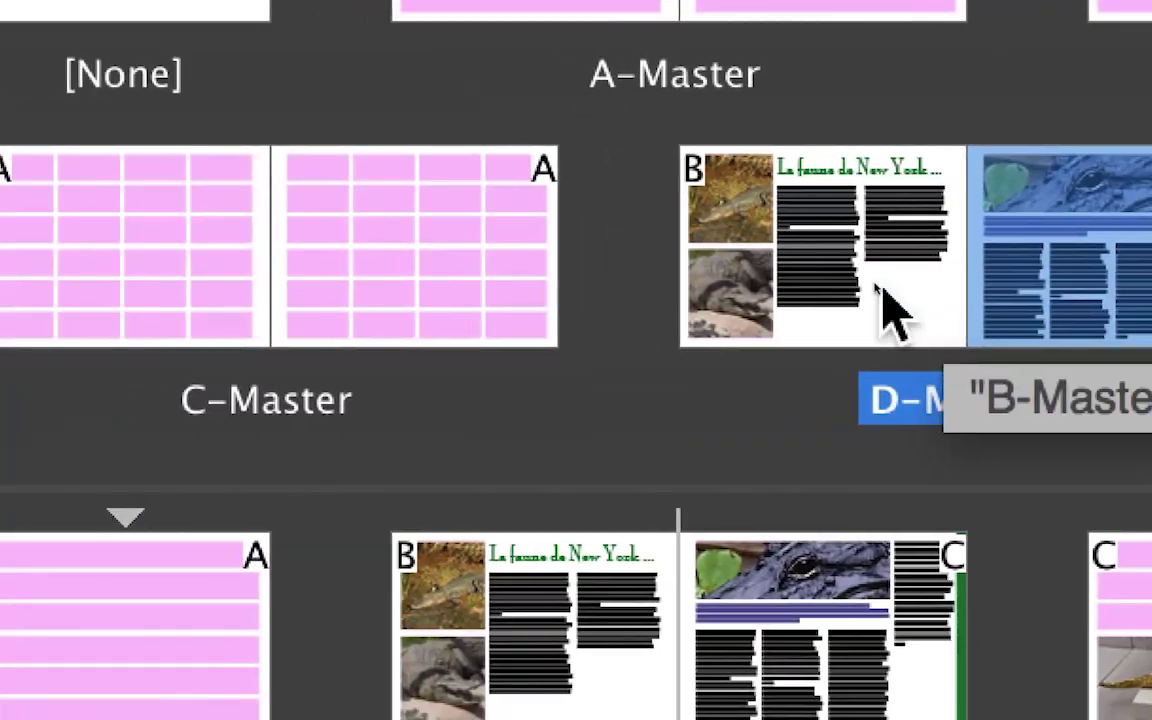
{"action": "left_click", "coordinate": [882, 290]}
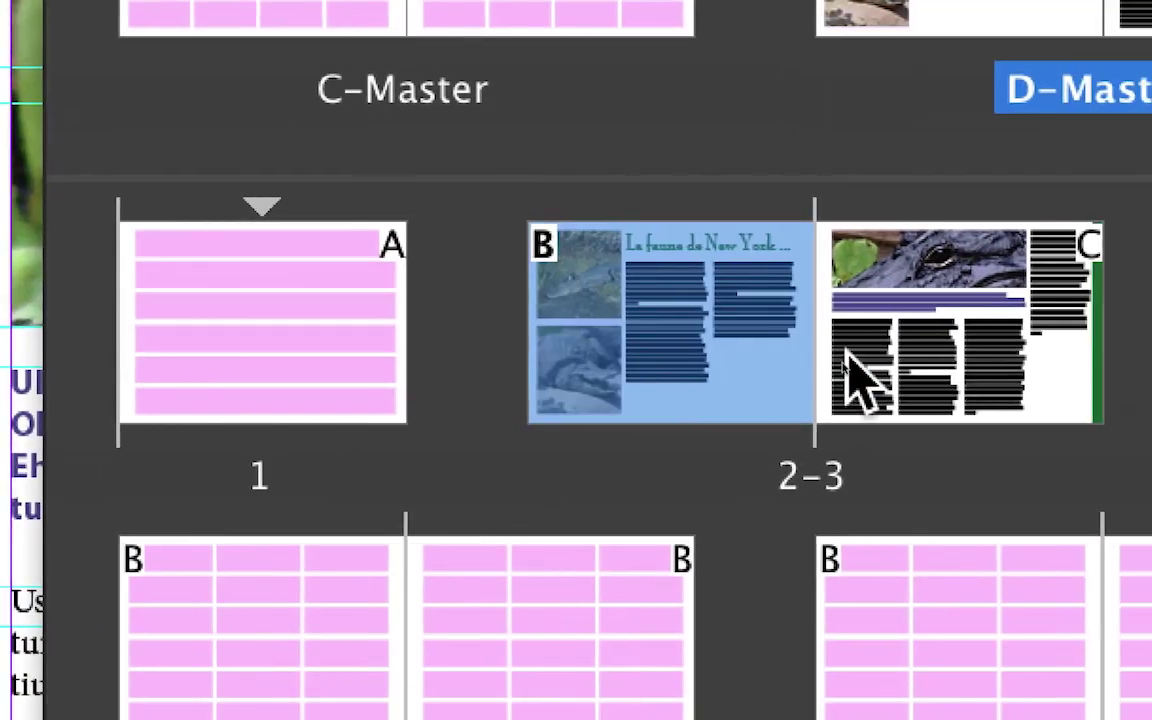
{"action": "mouse_move", "coordinate": [878, 286]}
{"action": "left_mouse_down"}
{"action": "mouse_move", "coordinate": [872, 360]}
{"action": "mouse_move", "coordinate": [920, 310]}
{"action": "mouse_move", "coordinate": [880, 385]}
{"action": "mouse_move", "coordinate": [1050, 250]}
{"action": "left_mouse_up"}
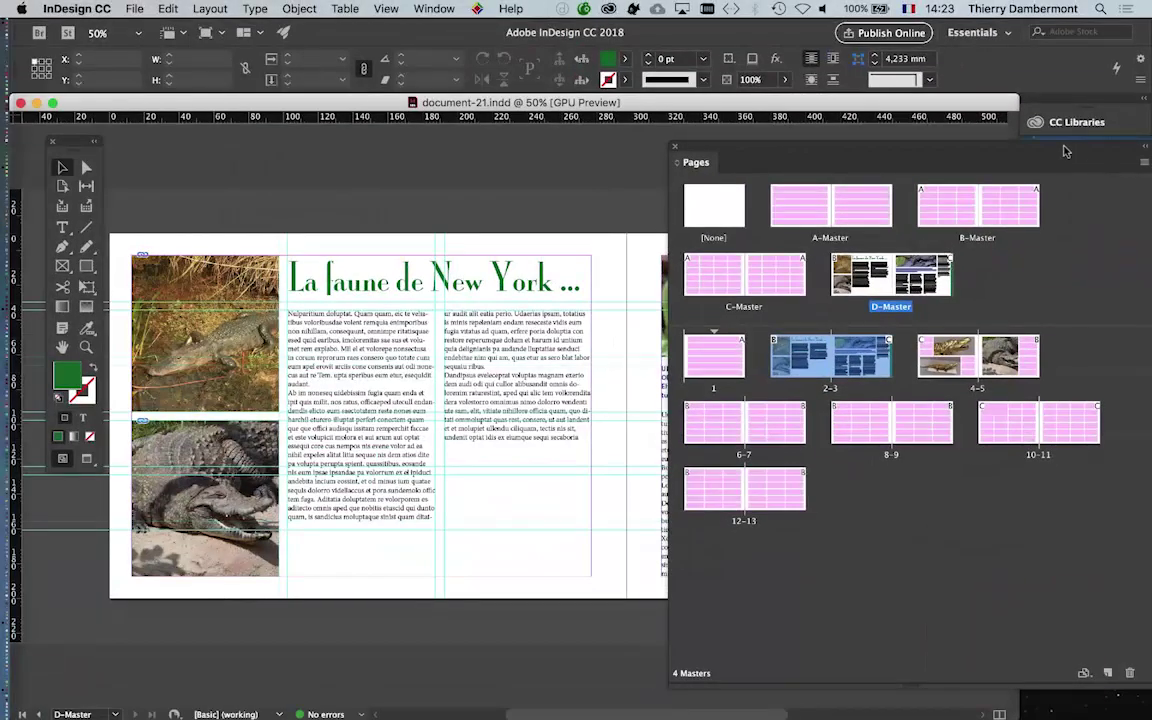
Step: Apply Master Pages > Remove All Local Overrides, then select D-Master's left page
{"action": "mouse_move", "coordinate": [1065, 150]}
{"action": "left_mouse_down"}
{"action": "mouse_move", "coordinate": [733, 172]}
{"action": "mouse_move", "coordinate": [874, 148]}
{"action": "left_mouse_up"}
{"action": "left_click", "coordinate": [943, 152]}
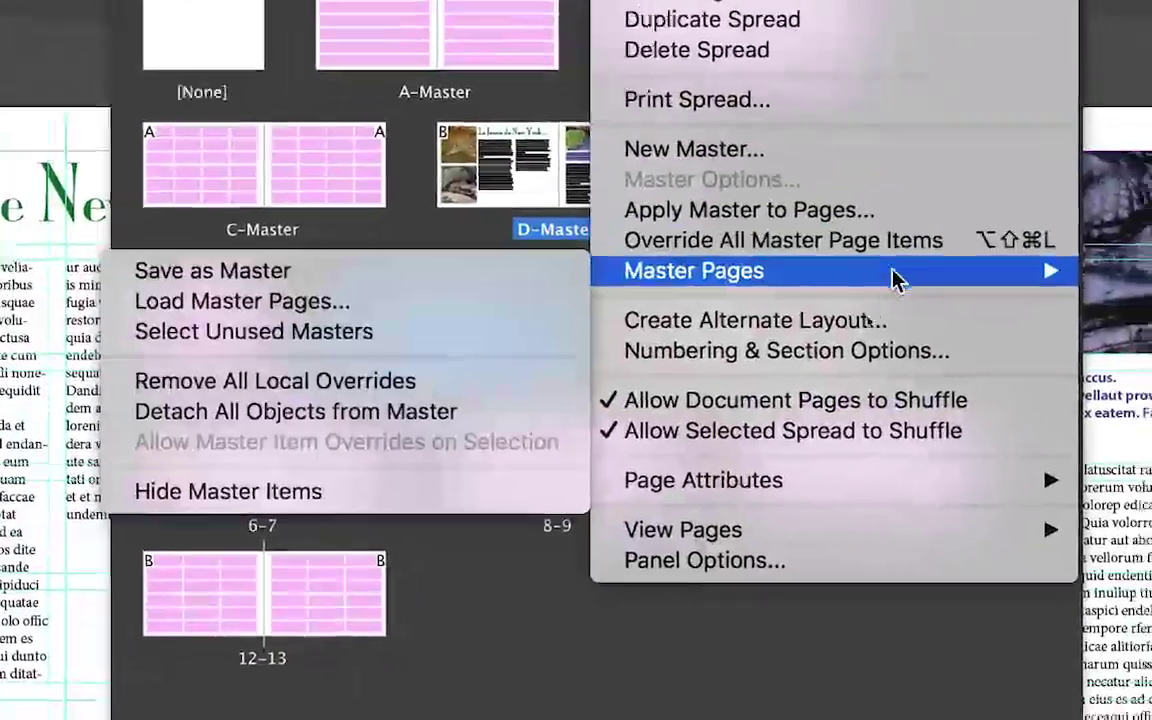
{"action": "mouse_move", "coordinate": [758, 315]}
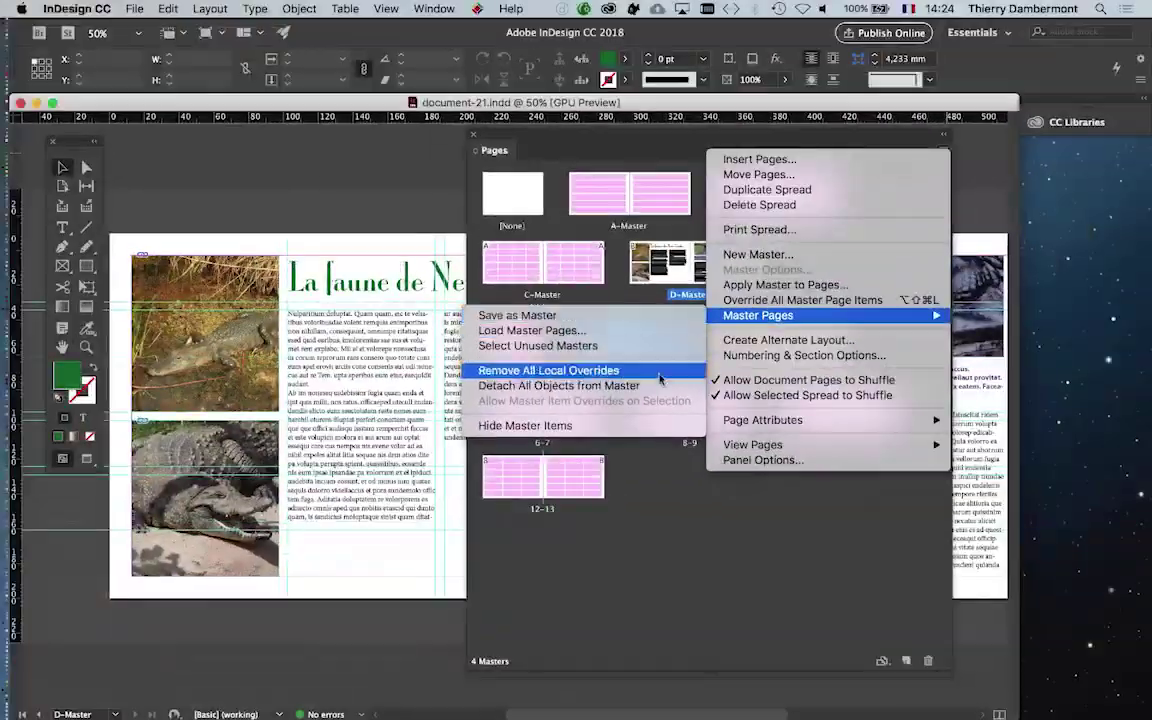
{"action": "left_click", "coordinate": [605, 368]}
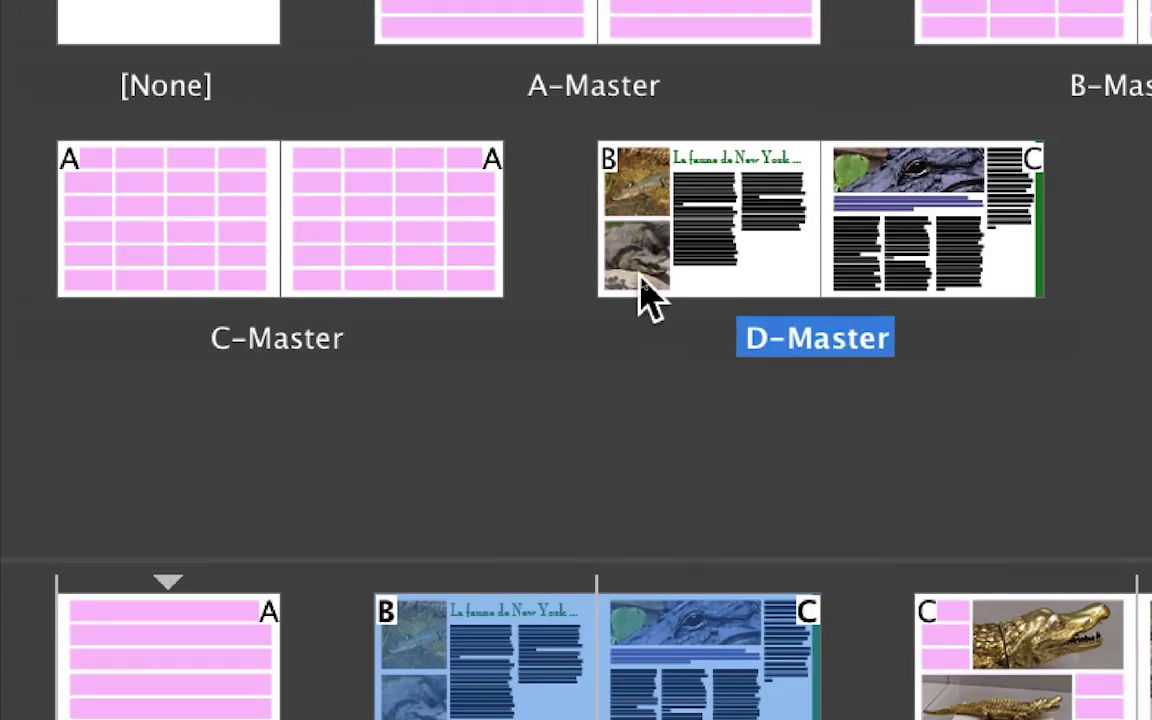
{"action": "left_click", "coordinate": [641, 280]}
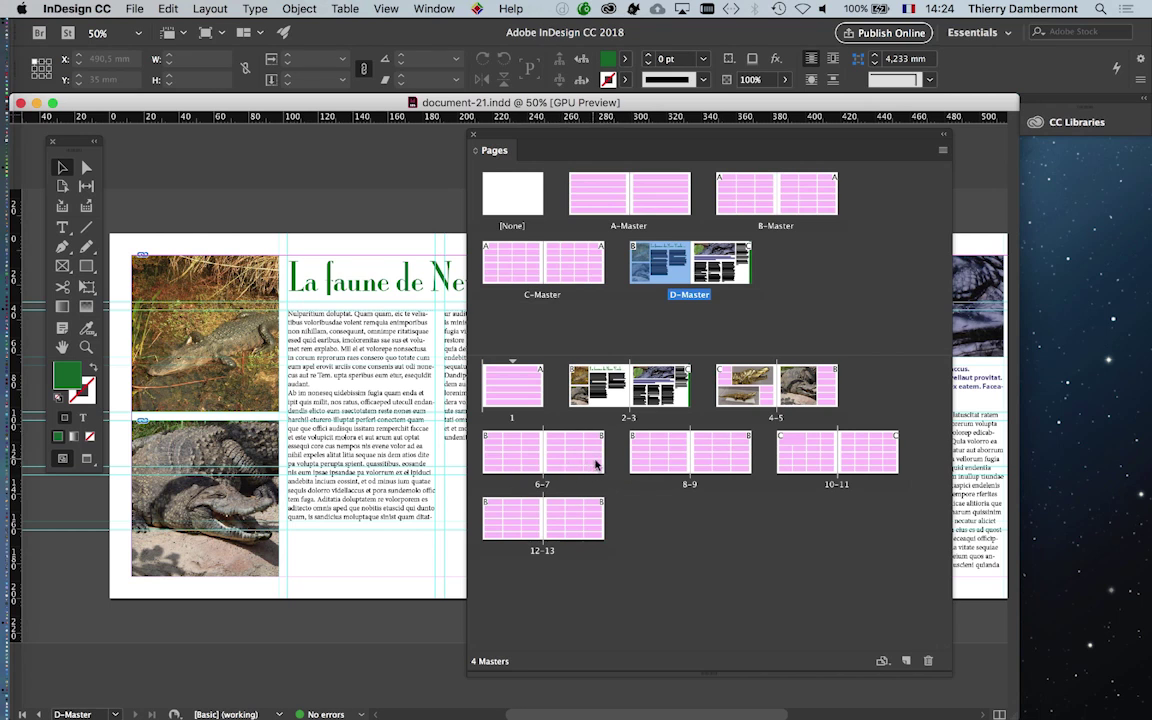
Step: Go to page 2 in Preview screen mode, with the Pages panel parked below the spread
{"action": "double_click", "coordinate": [577, 388]}
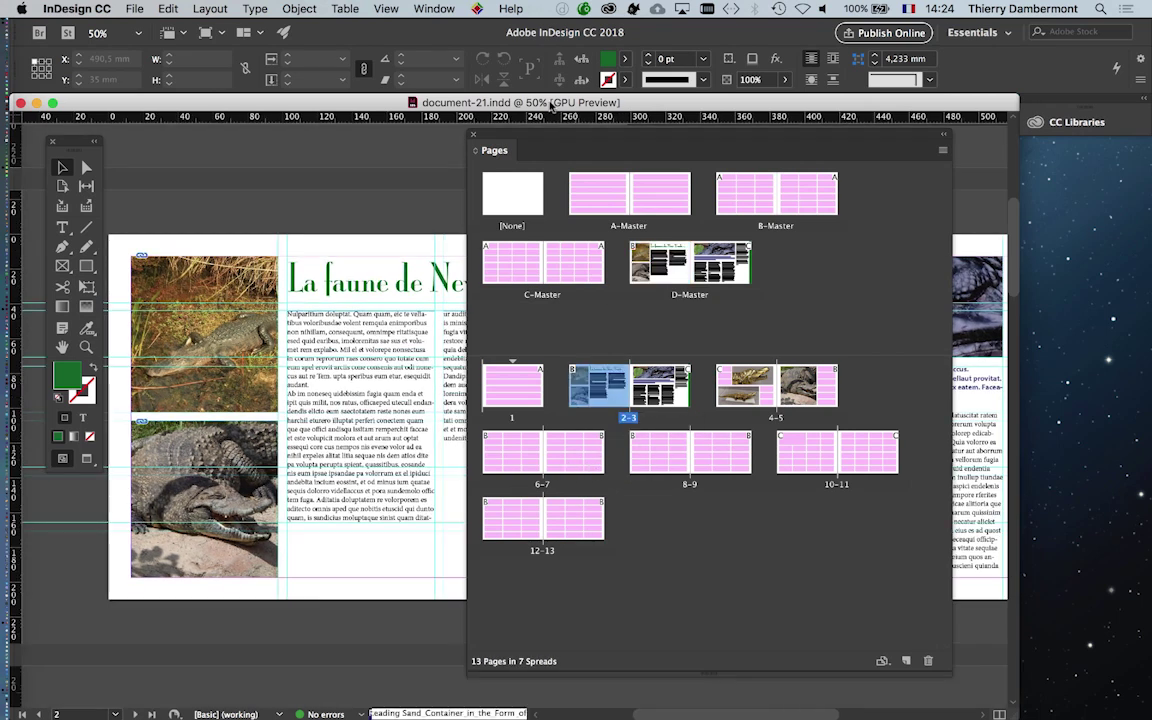
{"action": "left_click_drag", "start_coordinate": [537, 133], "coordinate": [1060, 315]}
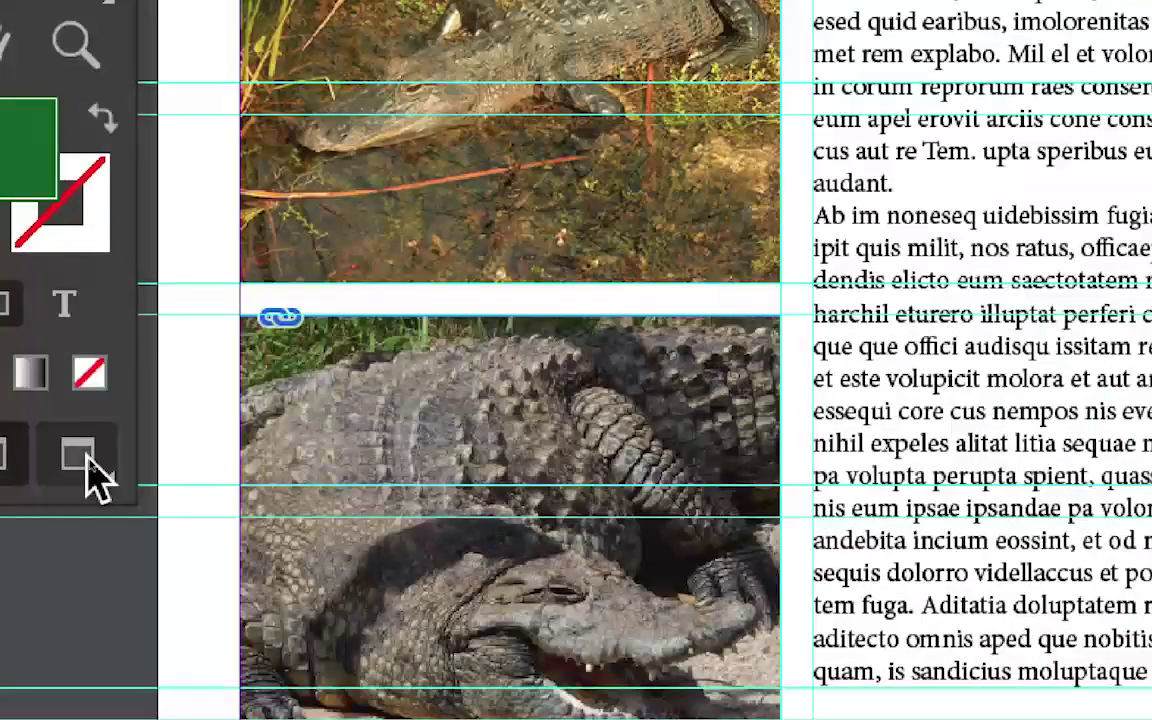
{"action": "left_click", "coordinate": [88, 462]}
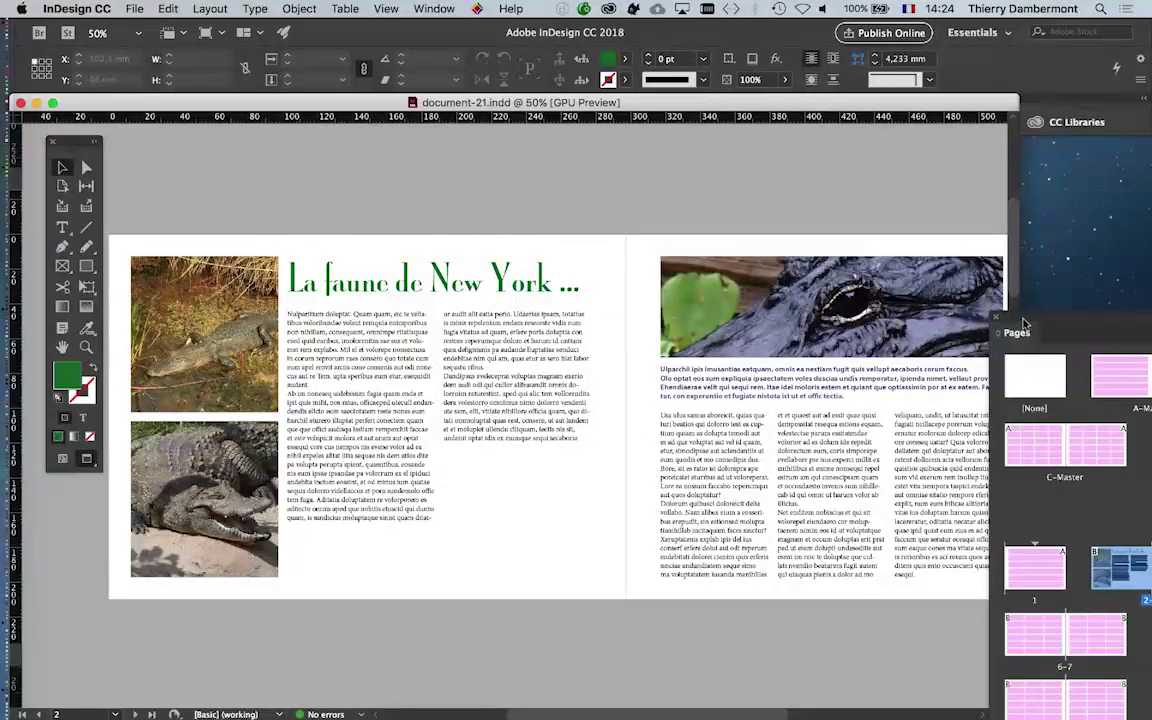
{"action": "left_click_drag", "start_coordinate": [1024, 322], "coordinate": [641, 699]}
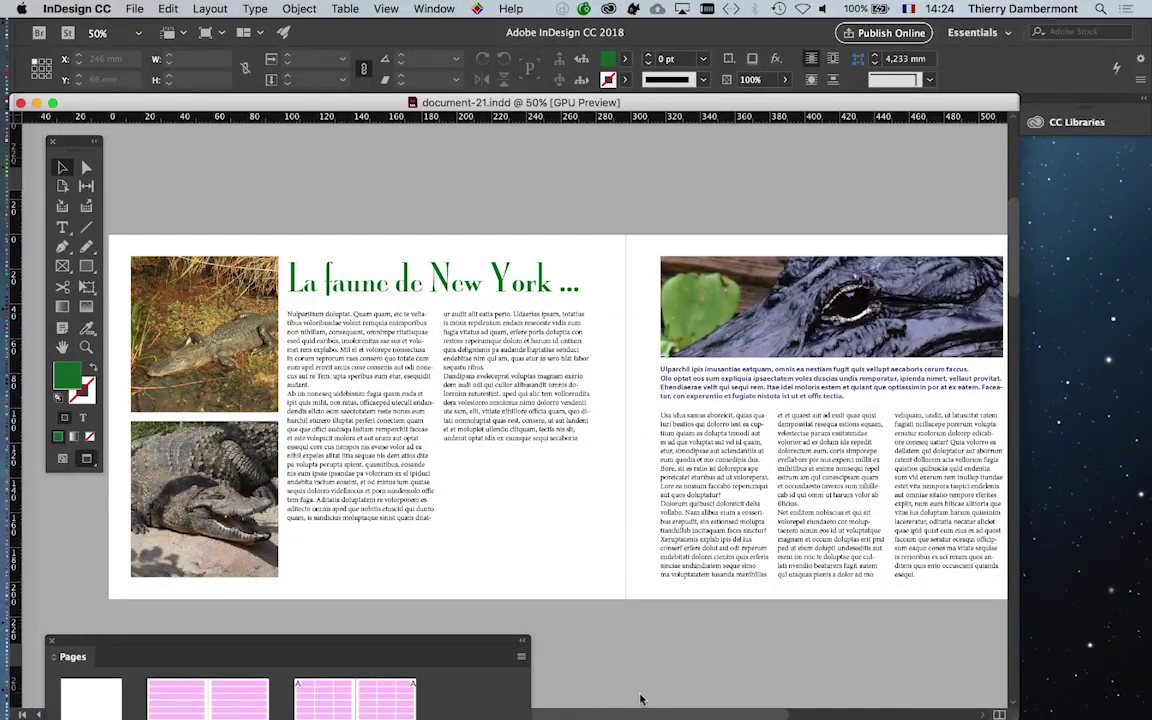
Step: Widen the document window and frame the spread at 50% zoom
{"action": "left_click_drag", "start_coordinate": [1013, 712], "coordinate": [1133, 714]}
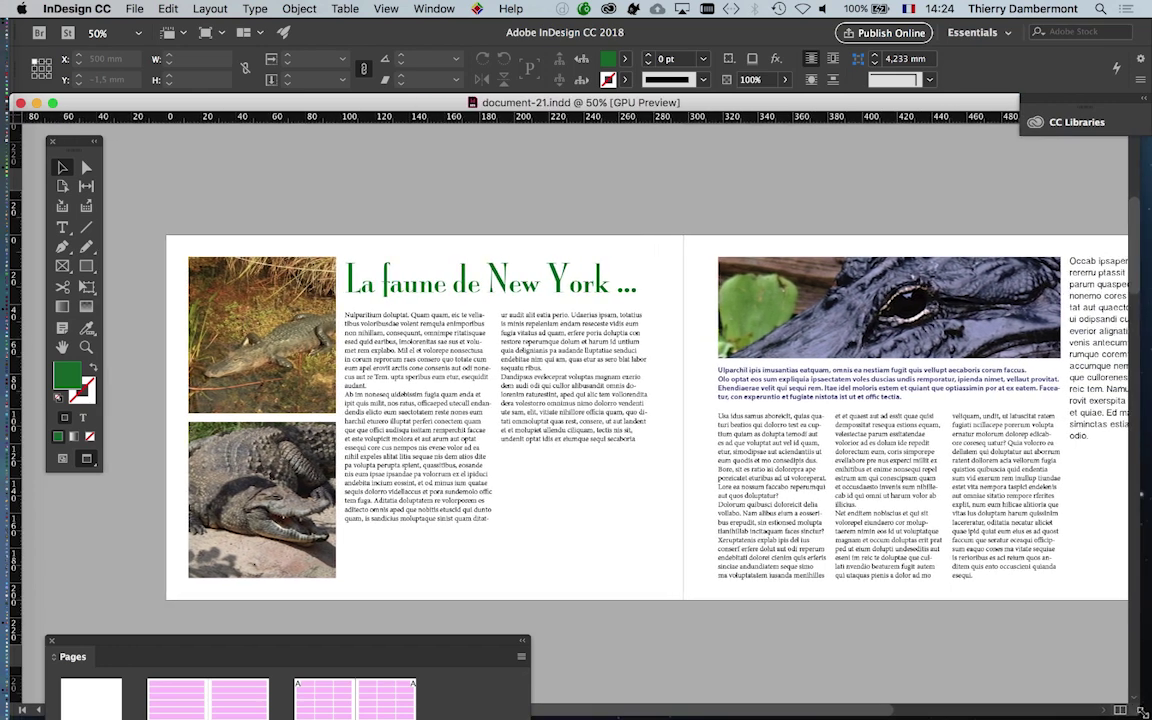
{"action": "left_click_drag", "start_coordinate": [648, 421], "coordinate": [623, 409]}
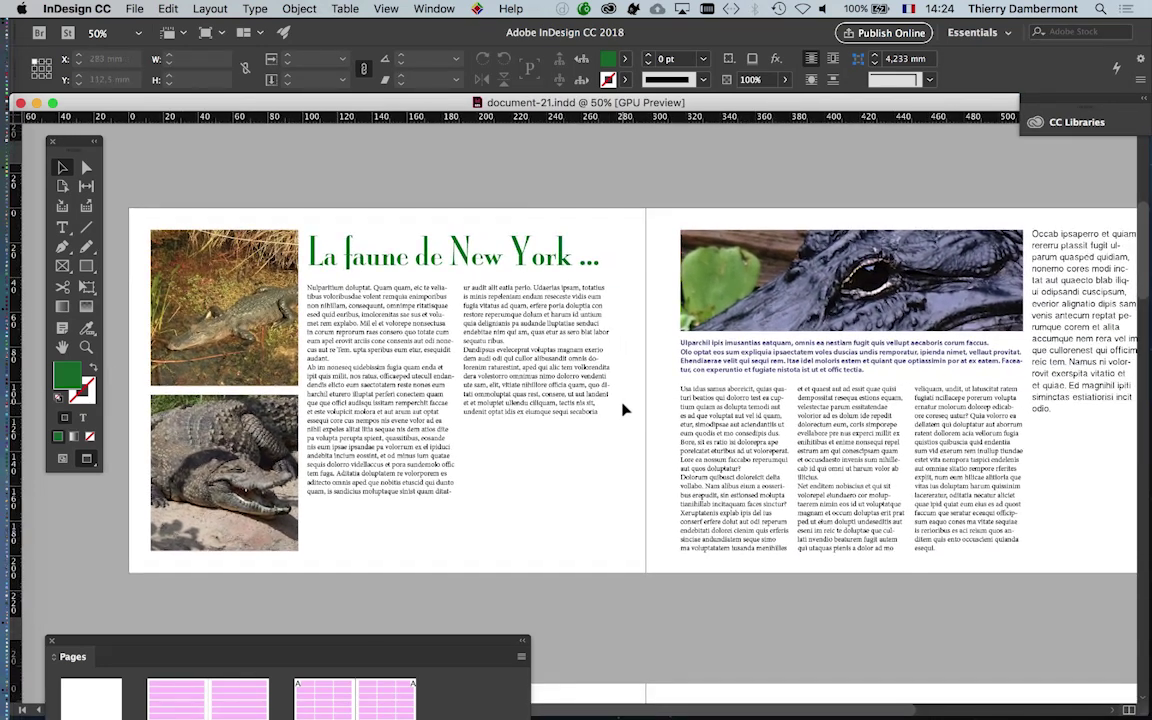
{"action": "key", "text": "super+minus"}
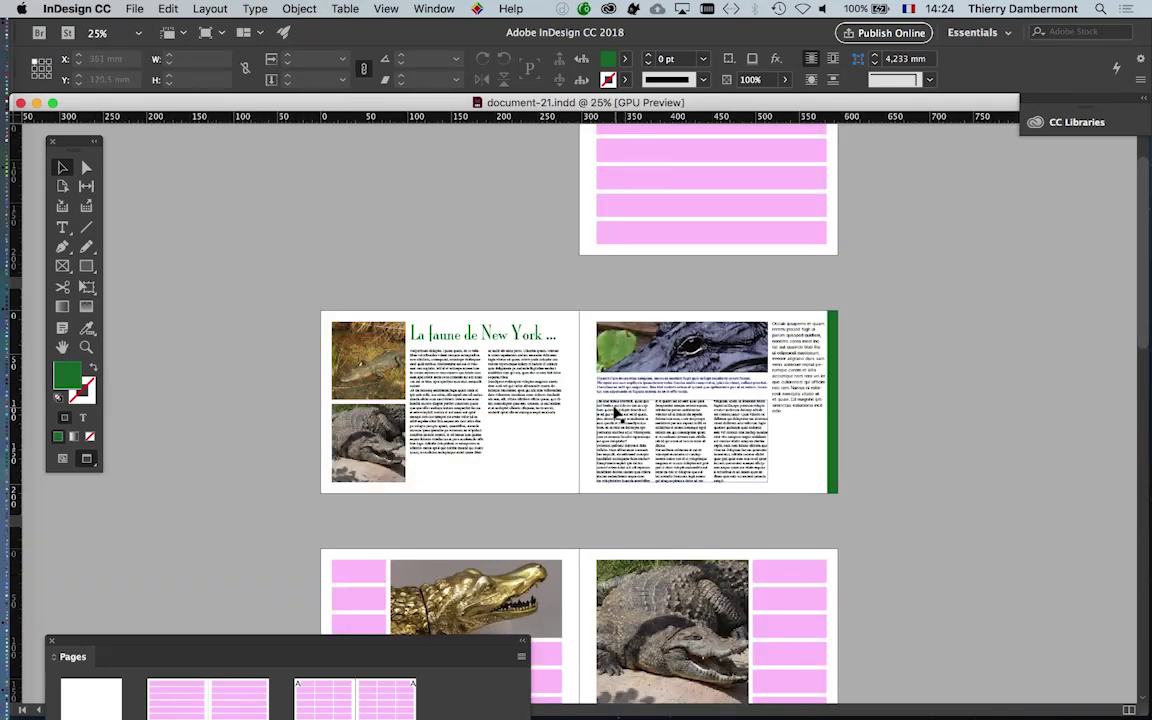
{"action": "key", "text": "super+equal"}
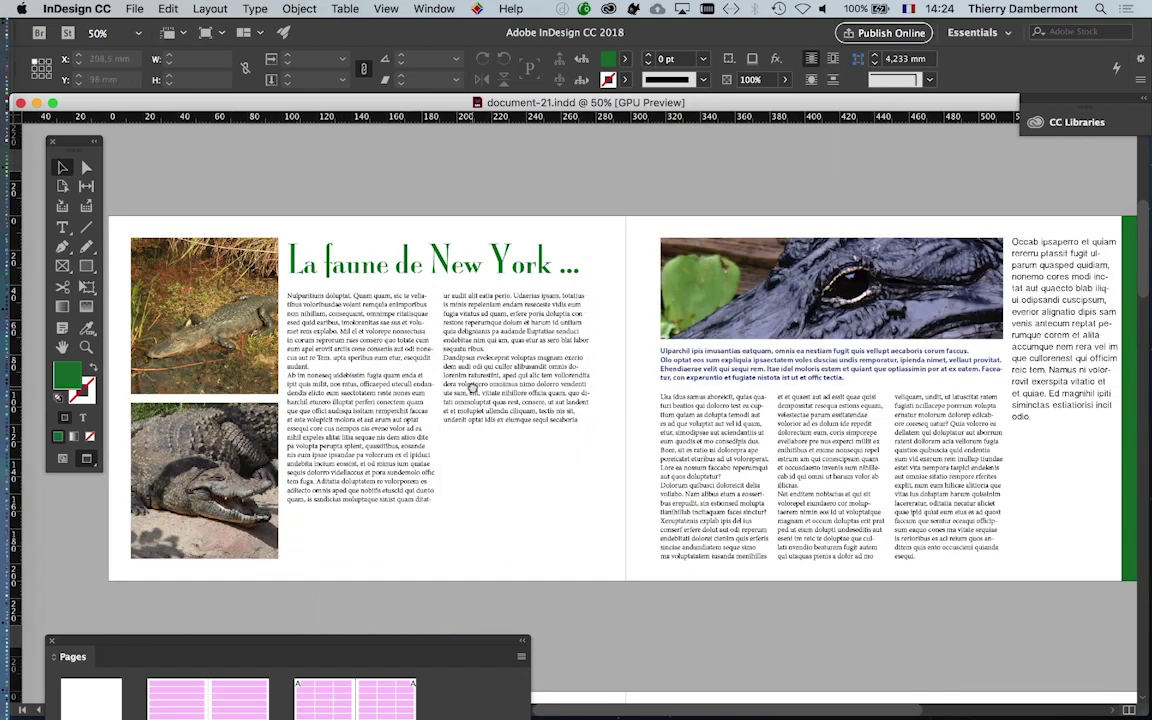
{"action": "scroll", "coordinate": [541, 378], "scroll_direction": "left", "scroll_amount": 2}
{"action": "scroll", "coordinate": [540, 379], "scroll_direction": "down", "scroll_amount": 2}
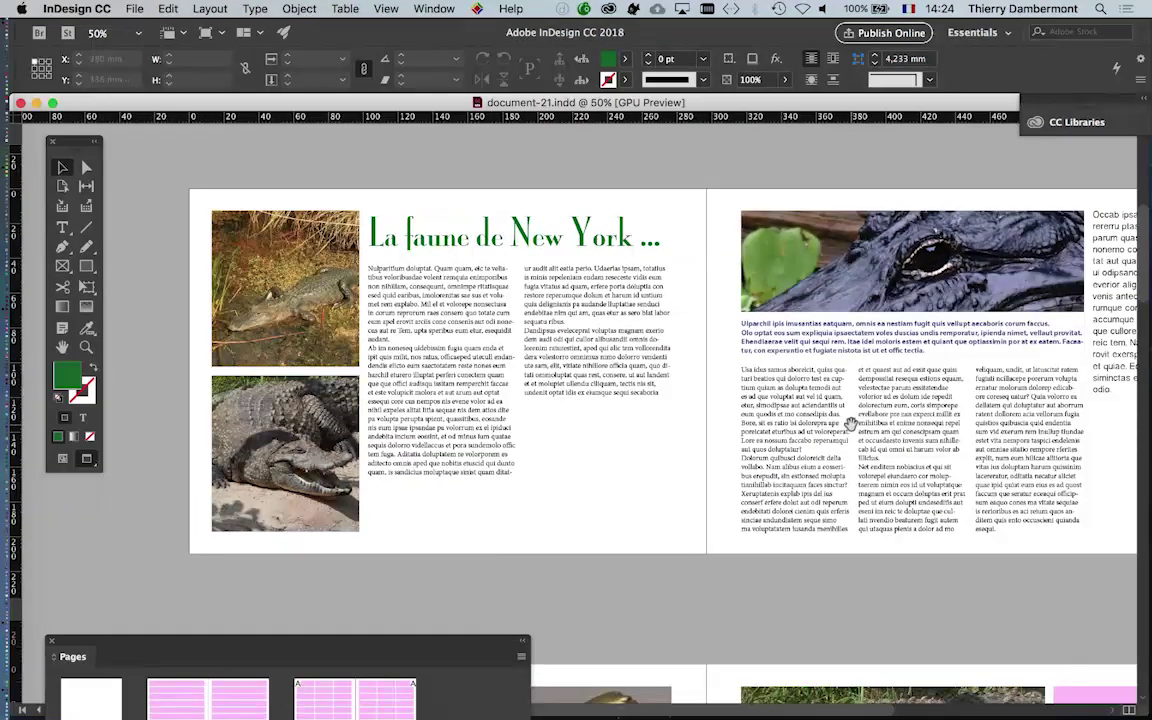
{"action": "left_click_drag", "start_coordinate": [850, 424], "coordinate": [810, 421]}
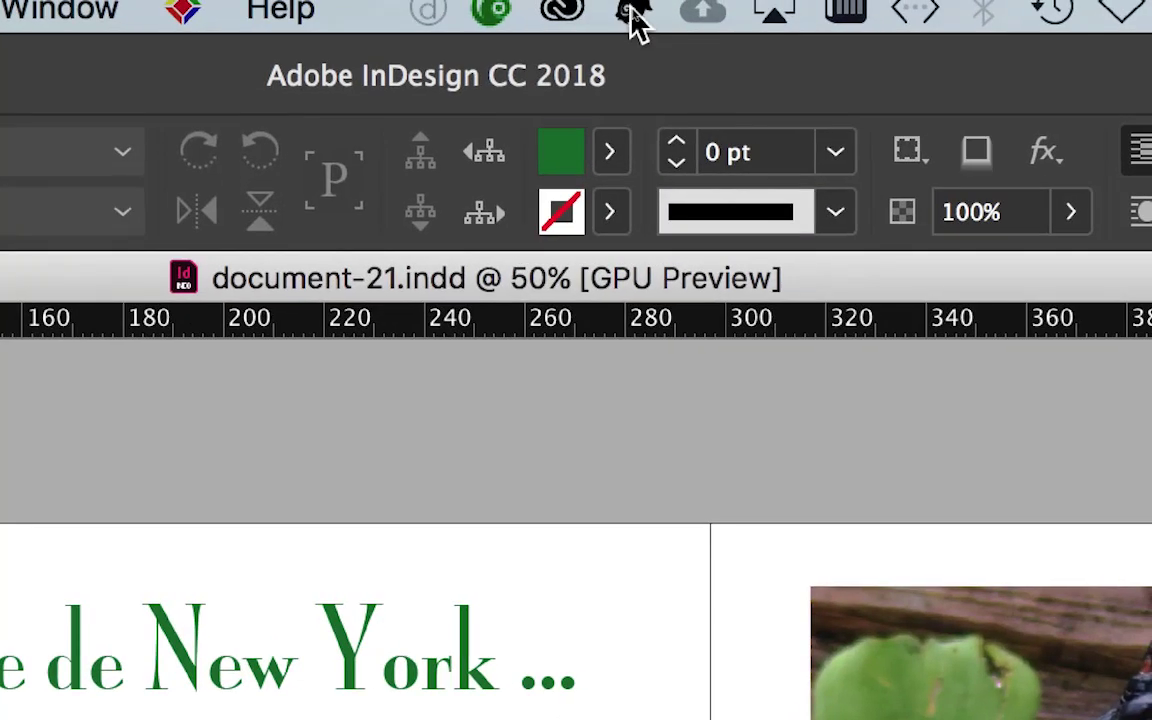
{"action": "left_click", "coordinate": [631, 14]}
{"action": "left_click", "coordinate": [631, 14]}
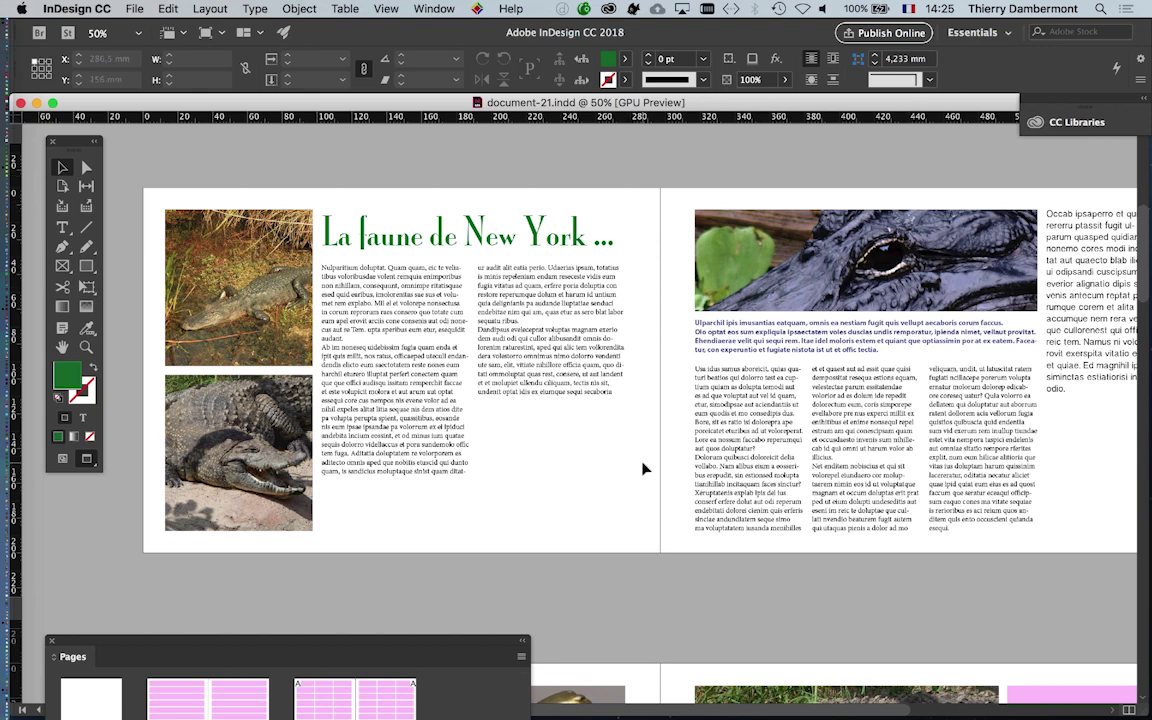
Step: Scroll the spread sideways and dock the Tools panel at the window's left edge
{"action": "left_click_drag", "start_coordinate": [754, 712], "coordinate": [768, 712]}
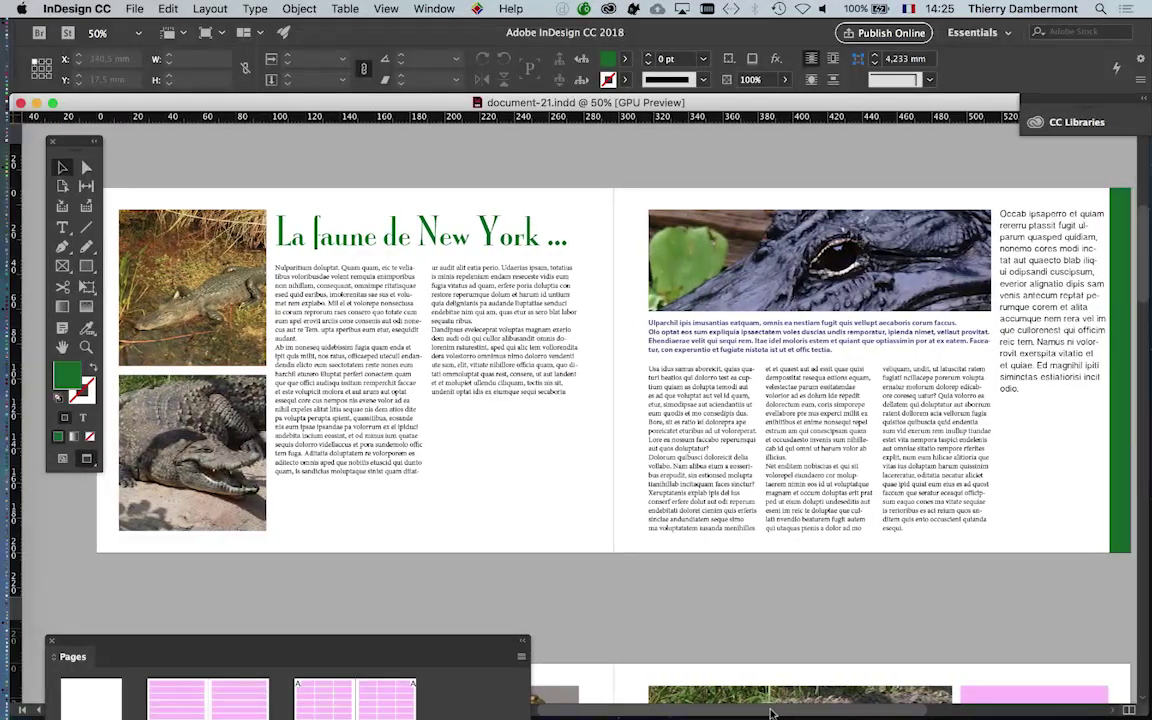
{"action": "left_click_drag", "start_coordinate": [68, 138], "coordinate": [48, 142]}
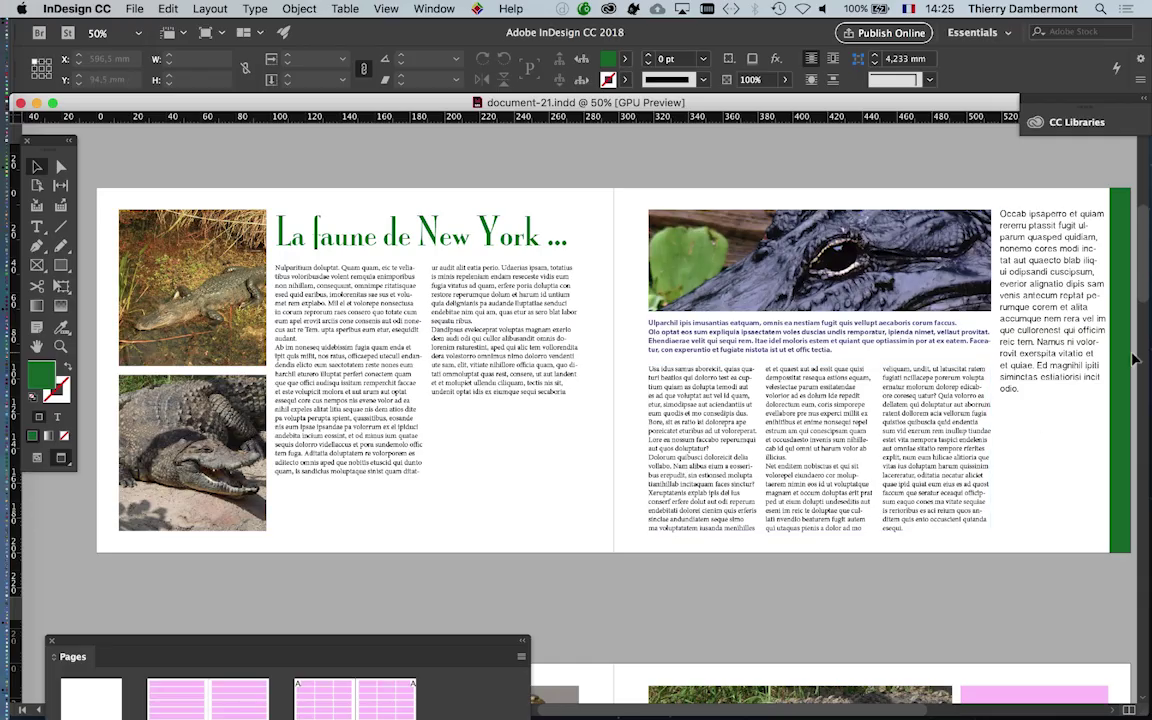
{"action": "scroll", "coordinate": [838, 333], "scroll_direction": "right", "scroll_amount": 5}
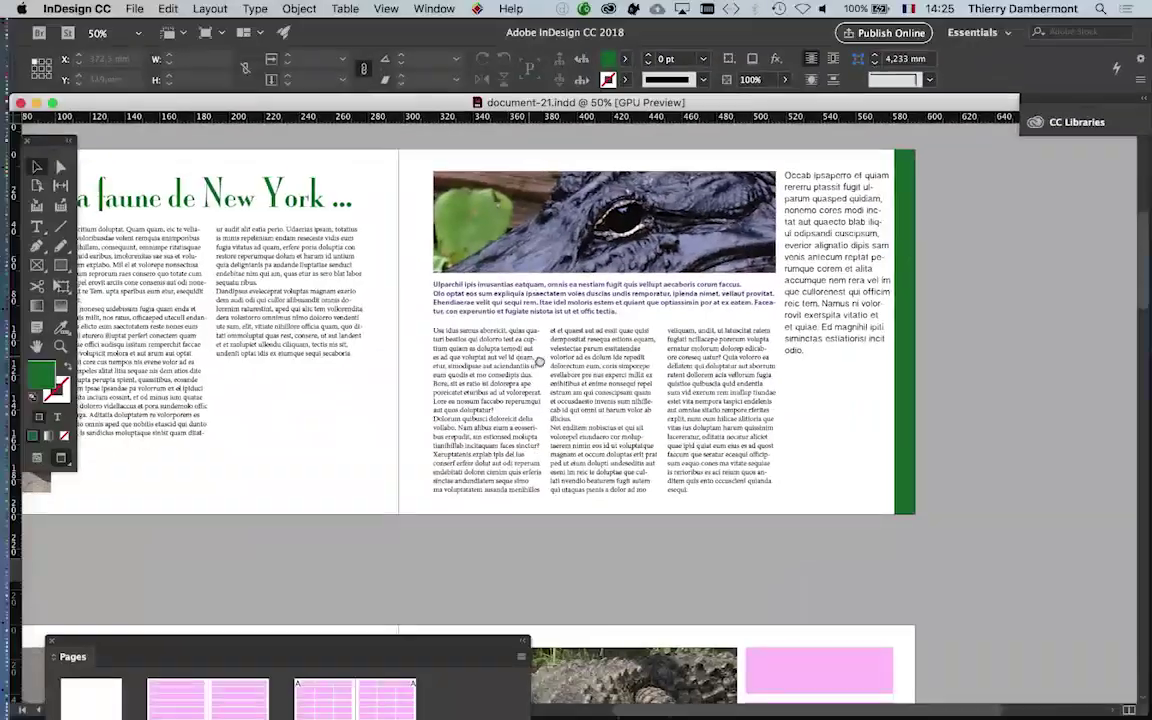
{"action": "scroll", "coordinate": [930, 357], "scroll_direction": "left", "scroll_amount": 10}
{"action": "scroll", "coordinate": [932, 358], "scroll_direction": "right", "scroll_amount": 3}
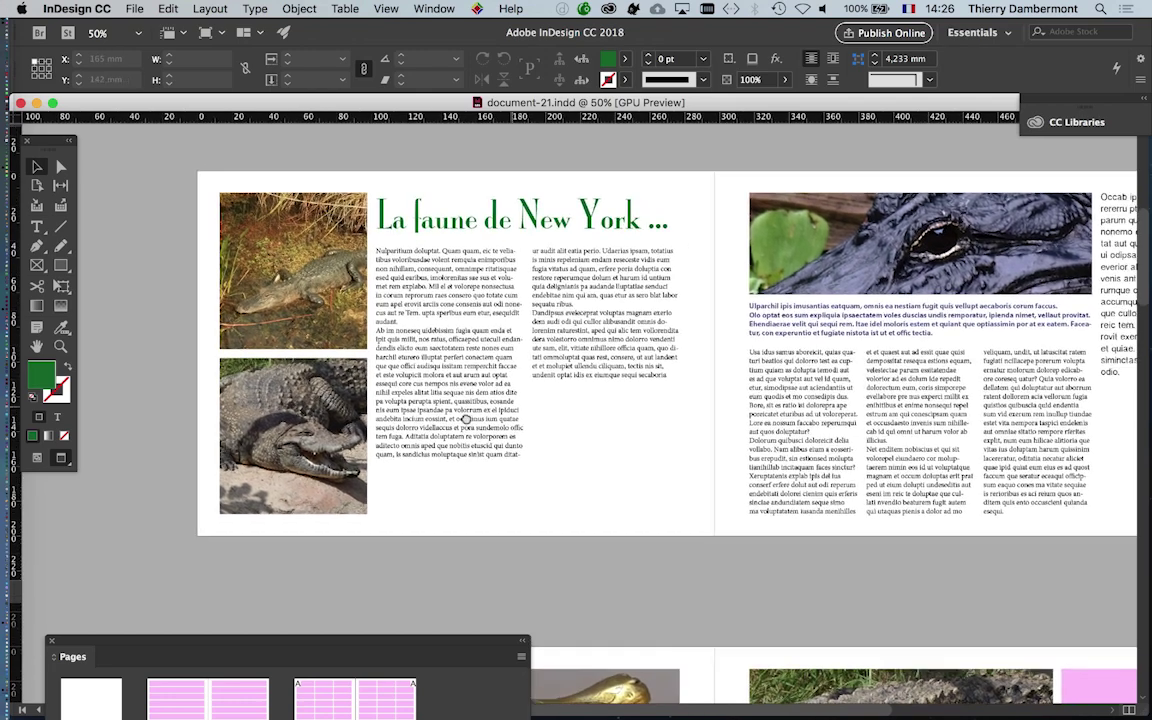
Step: Scroll down through the pink placeholder spreads
{"action": "left_click_drag", "start_coordinate": [512, 410], "coordinate": [372, 403]}
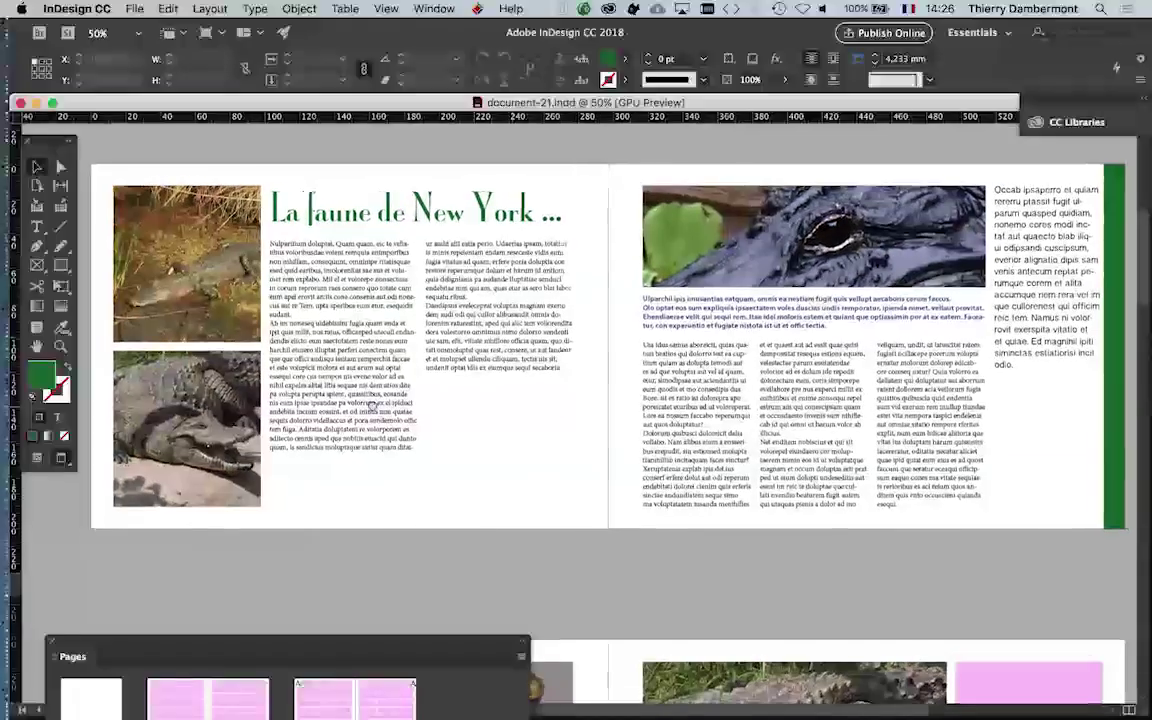
{"action": "scroll", "coordinate": [372, 406], "scroll_direction": "down", "scroll_amount": 1}
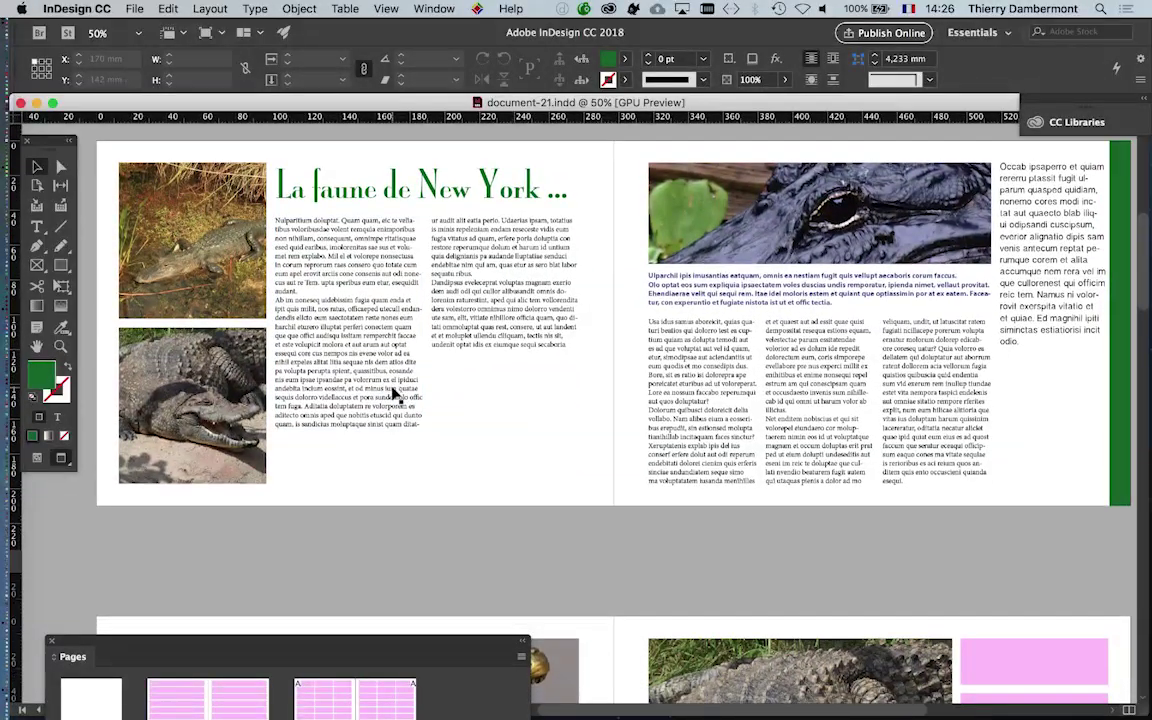
{"action": "scroll", "coordinate": [535, 518], "scroll_direction": "down", "scroll_amount": 3}
{"action": "scroll", "coordinate": [535, 518], "scroll_direction": "down", "scroll_amount": 15}
{"action": "scroll", "coordinate": [535, 518], "scroll_direction": "down", "scroll_amount": 2}
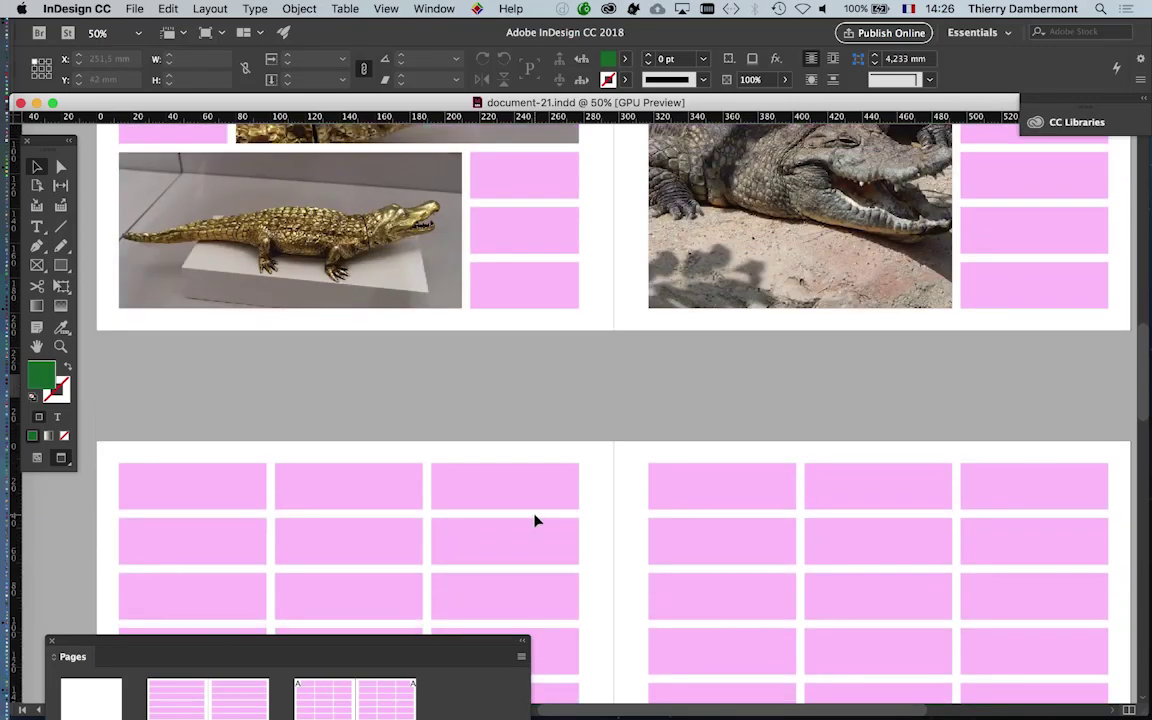
{"action": "scroll", "coordinate": [535, 520], "scroll_direction": "up", "scroll_amount": 6}
{"action": "scroll", "coordinate": [535, 520], "scroll_direction": "up", "scroll_amount": 1}
{"action": "scroll", "coordinate": [535, 520], "scroll_direction": "down", "scroll_amount": 5}
{"action": "scroll", "coordinate": [535, 520], "scroll_direction": "down", "scroll_amount": 2}
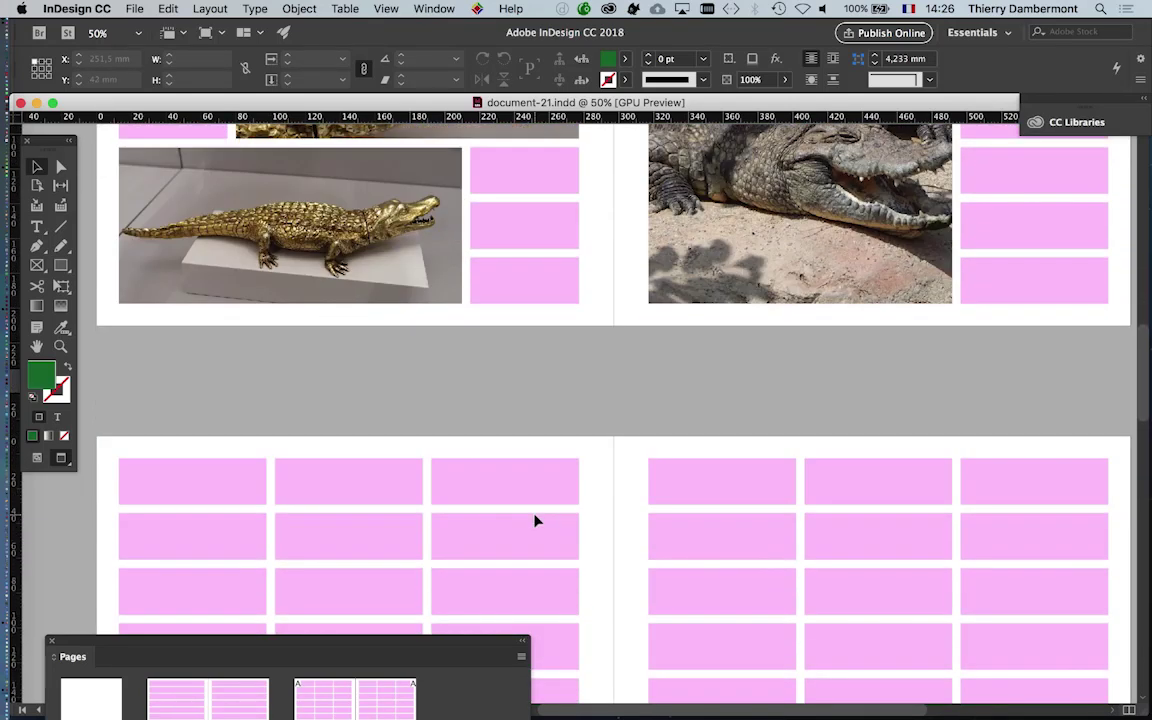
{"action": "scroll", "coordinate": [535, 520], "scroll_direction": "down", "scroll_amount": 3}
{"action": "scroll", "coordinate": [535, 520], "scroll_direction": "down", "scroll_amount": 1}
{"action": "scroll", "coordinate": [535, 520], "scroll_direction": "down", "scroll_amount": 2}
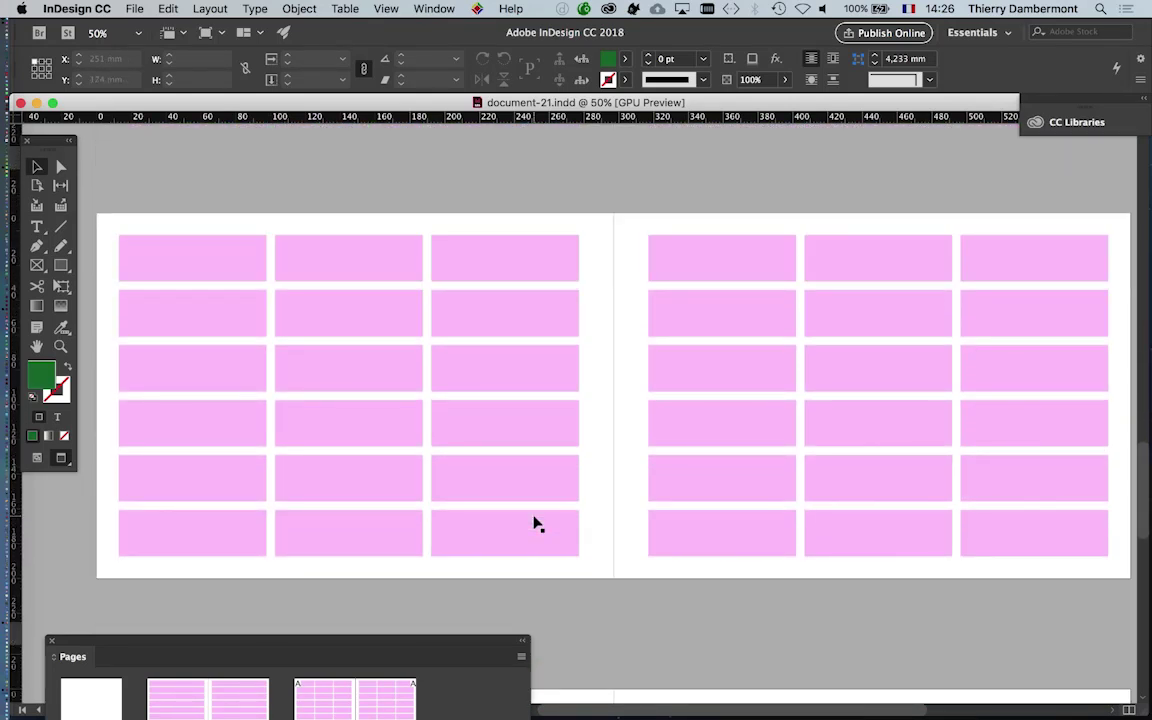
{"action": "scroll", "coordinate": [535, 522], "scroll_direction": "down", "scroll_amount": 1}
{"action": "scroll", "coordinate": [535, 522], "scroll_direction": "down", "scroll_amount": 1}
{"action": "scroll", "coordinate": [535, 522], "scroll_direction": "down", "scroll_amount": 1}
{"action": "scroll", "coordinate": [535, 522], "scroll_direction": "down", "scroll_amount": 3}
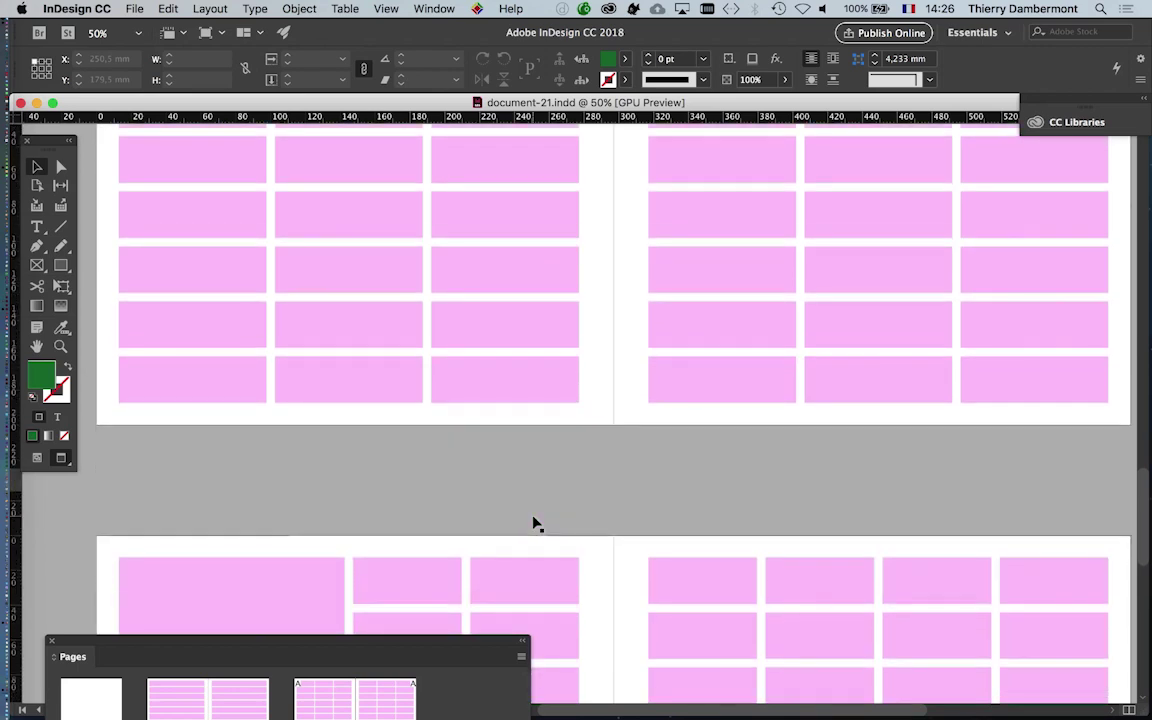
Step: Scroll back up to the opening 'La faune de New York' spread
{"action": "scroll", "coordinate": [535, 522], "scroll_direction": "up", "scroll_amount": 2}
{"action": "scroll", "coordinate": [535, 522], "scroll_direction": "up", "scroll_amount": 10}
{"action": "scroll", "coordinate": [535, 522], "scroll_direction": "down", "scroll_amount": 3}
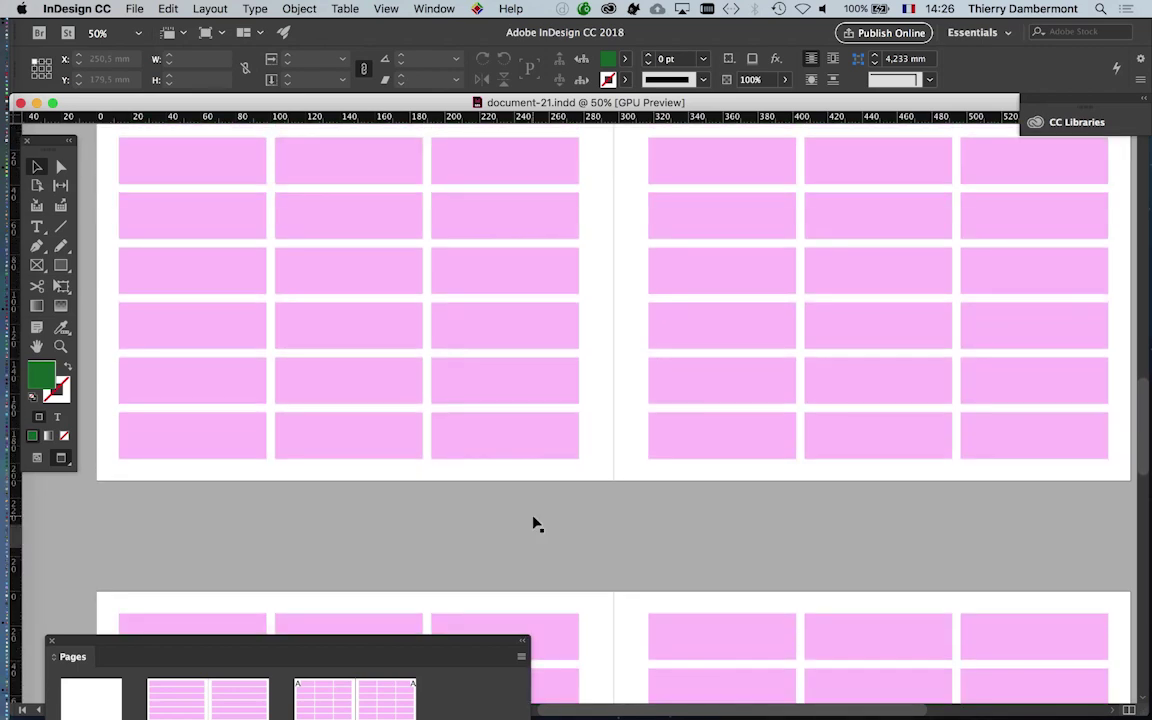
{"action": "scroll", "coordinate": [535, 522], "scroll_direction": "up", "scroll_amount": 2}
{"action": "scroll", "coordinate": [535, 522], "scroll_direction": "up", "scroll_amount": 5}
{"action": "scroll", "coordinate": [535, 522], "scroll_direction": "up", "scroll_amount": 8}
{"action": "scroll", "coordinate": [535, 522], "scroll_direction": "up", "scroll_amount": 8}
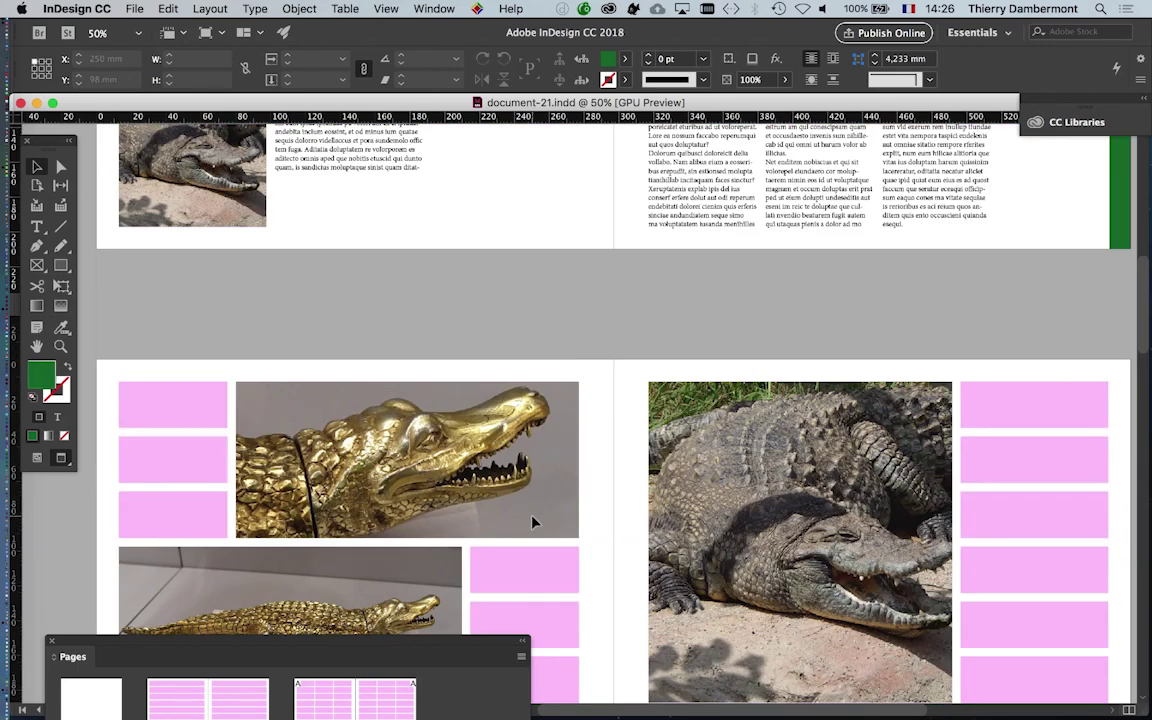
{"action": "scroll", "coordinate": [533, 522], "scroll_direction": "up", "scroll_amount": 5}
{"action": "scroll", "coordinate": [478, 288], "scroll_direction": "up", "scroll_amount": 1}
{"action": "scroll", "coordinate": [478, 270], "scroll_direction": "up", "scroll_amount": 3, "text": "alt"}
{"action": "scroll", "coordinate": [480, 264], "scroll_direction": "up", "scroll_amount": 1, "text": "alt"}
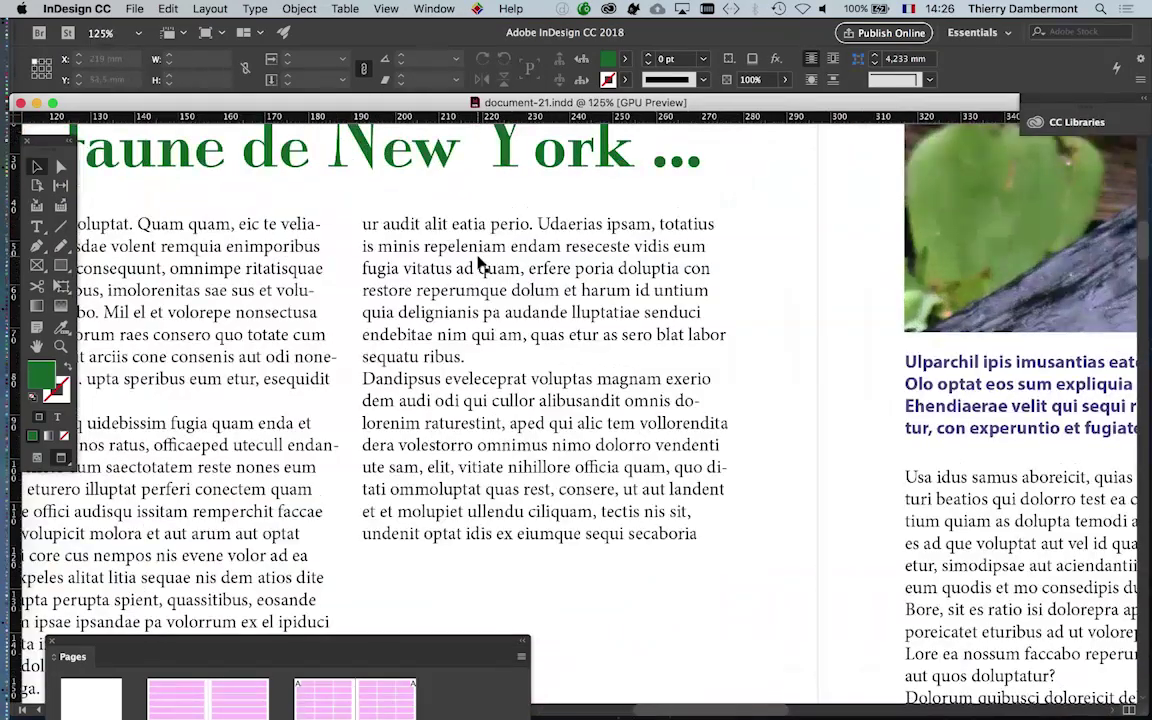
{"action": "scroll", "coordinate": [478, 264], "scroll_direction": "up", "scroll_amount": 2, "text": "alt"}
{"action": "scroll", "coordinate": [478, 272], "scroll_direction": "down", "scroll_amount": 1, "text": "alt"}
{"action": "scroll", "coordinate": [480, 278], "scroll_direction": "down", "scroll_amount": 1, "text": "alt"}
{"action": "scroll", "coordinate": [481, 283], "scroll_direction": "down", "scroll_amount": 1, "text": "alt"}
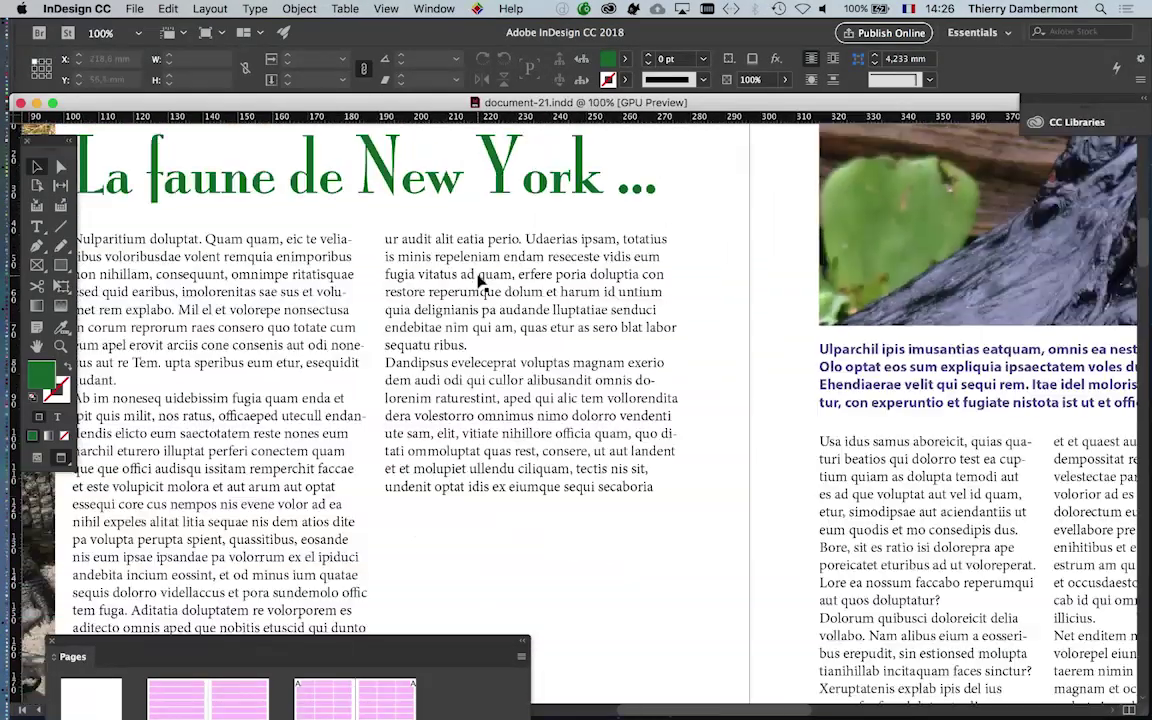
{"action": "scroll", "coordinate": [481, 283], "scroll_direction": "down", "scroll_amount": 2, "text": "alt"}
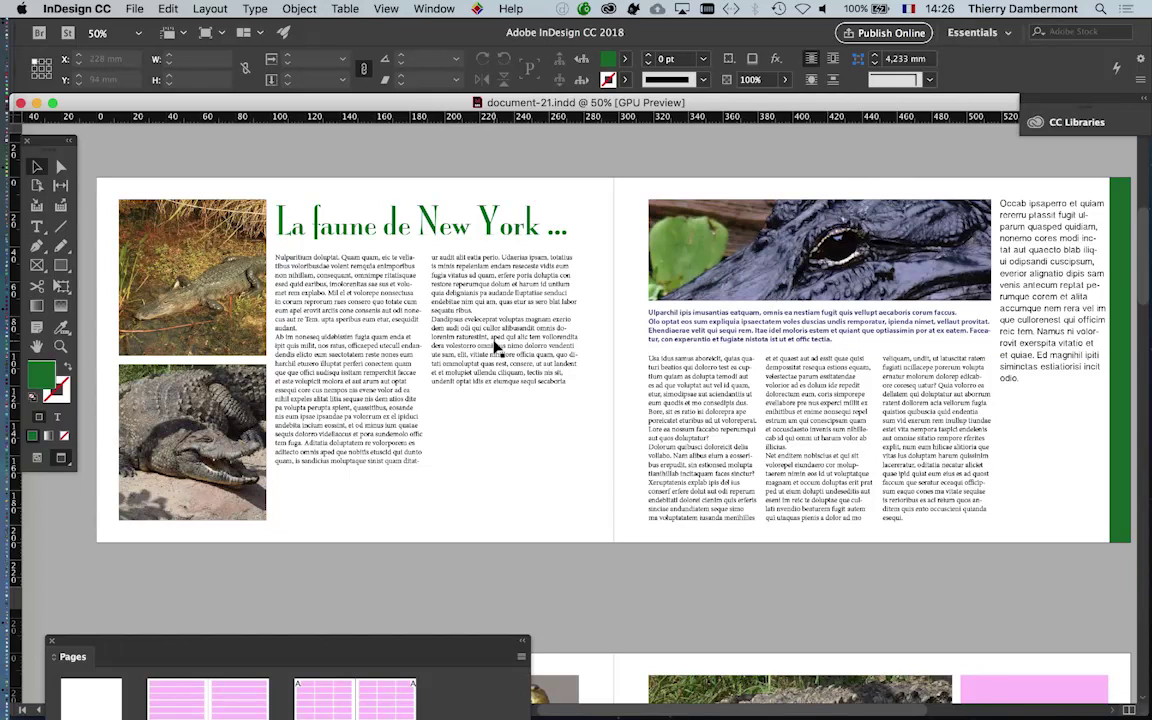
Step: Scroll down through the crocodile photo spread
{"action": "scroll", "coordinate": [496, 347], "scroll_direction": "down", "scroll_amount": 1}
{"action": "scroll", "coordinate": [496, 350], "scroll_direction": "down", "scroll_amount": 1}
{"action": "scroll", "coordinate": [496, 352], "scroll_direction": "down", "scroll_amount": 2}
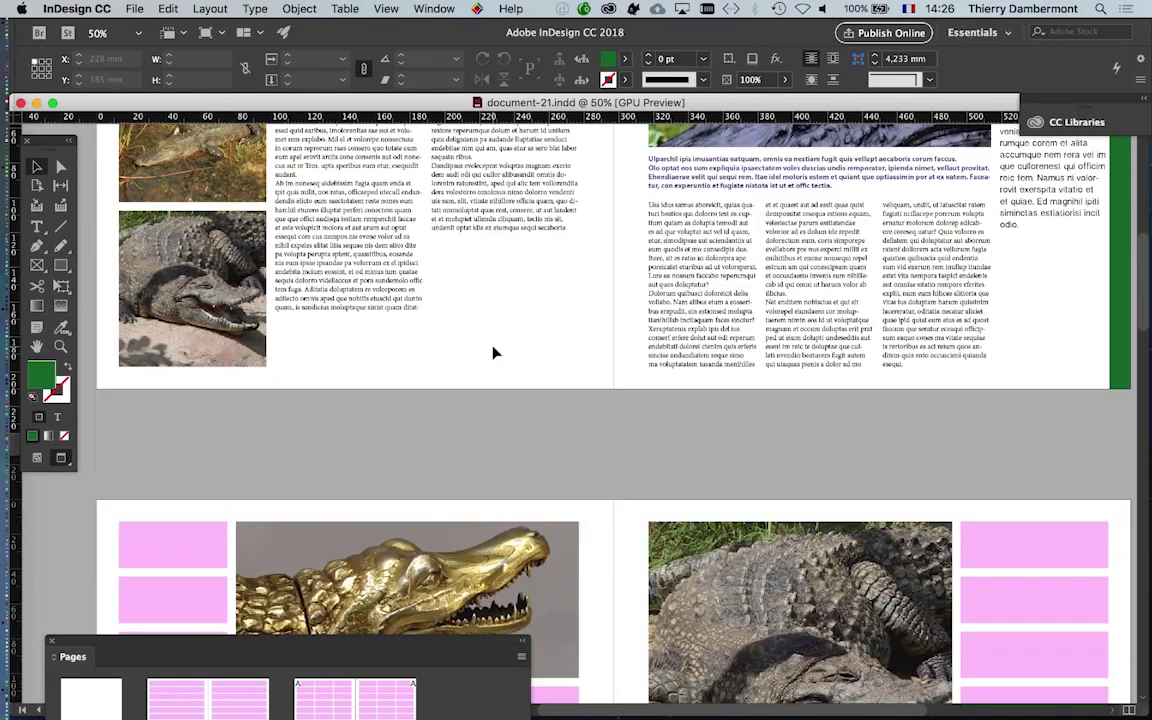
{"action": "scroll", "coordinate": [491, 354], "scroll_direction": "down", "scroll_amount": 1}
{"action": "scroll", "coordinate": [491, 354], "scroll_direction": "down", "scroll_amount": 3}
{"action": "scroll", "coordinate": [491, 354], "scroll_direction": "down", "scroll_amount": 15}
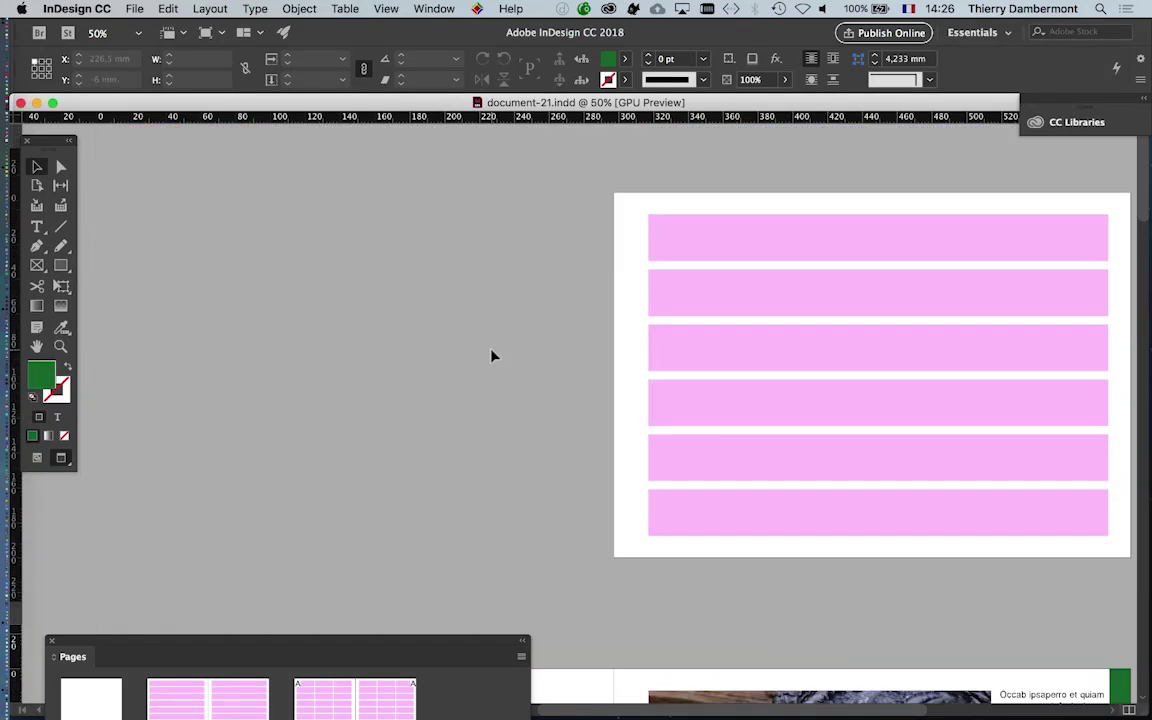
{"action": "scroll", "coordinate": [491, 354], "scroll_direction": "down", "scroll_amount": 1}
{"action": "scroll", "coordinate": [491, 354], "scroll_direction": "down", "scroll_amount": 3}
{"action": "scroll", "coordinate": [491, 354], "scroll_direction": "down", "scroll_amount": 2}
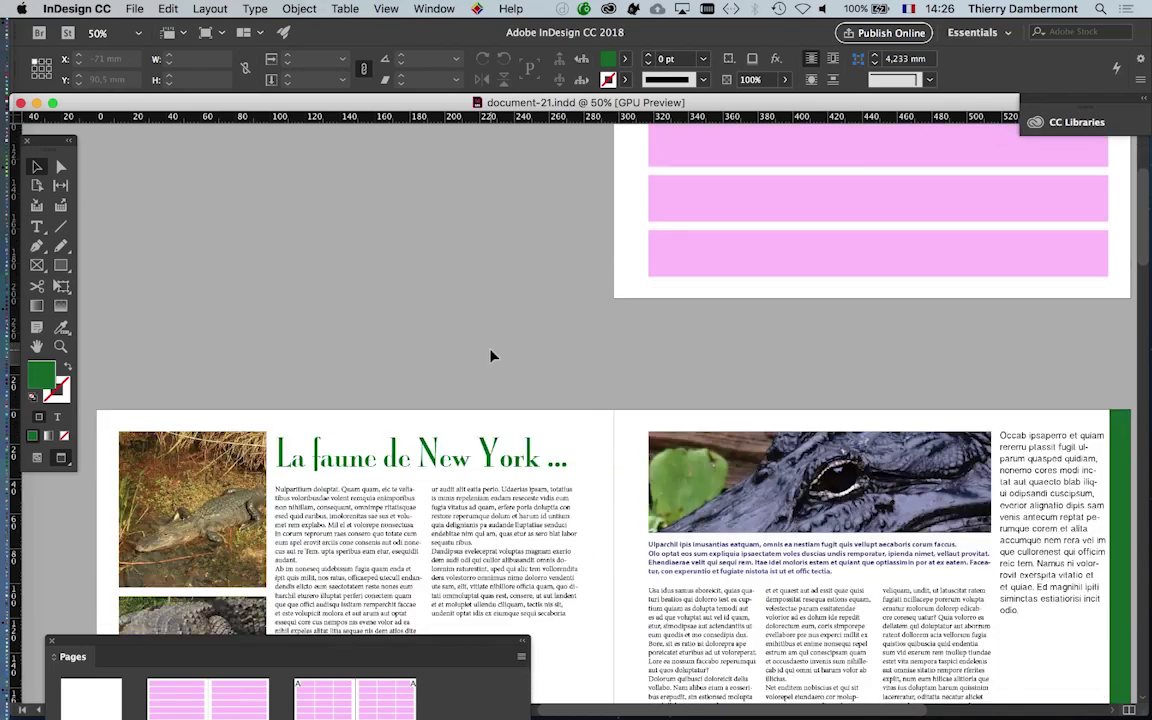
{"action": "scroll", "coordinate": [491, 354], "scroll_direction": "down", "scroll_amount": 1}
{"action": "scroll", "coordinate": [491, 354], "scroll_direction": "down", "scroll_amount": 1}
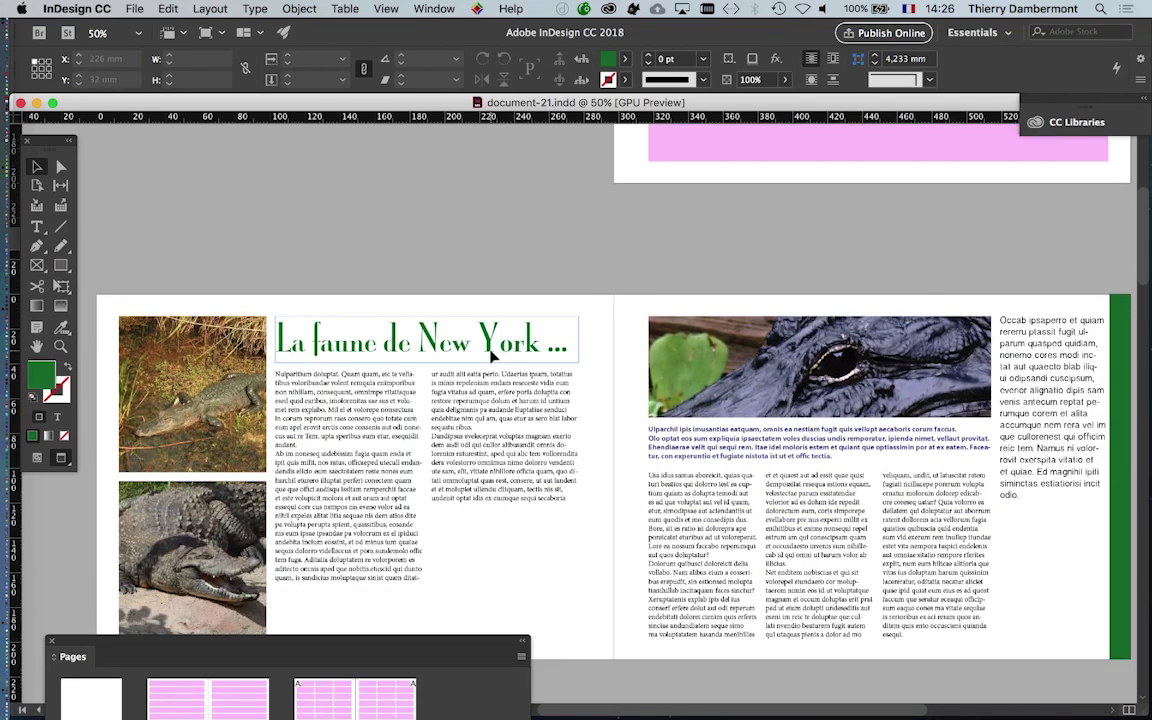
{"action": "scroll", "coordinate": [491, 350], "scroll_direction": "down", "scroll_amount": 1}
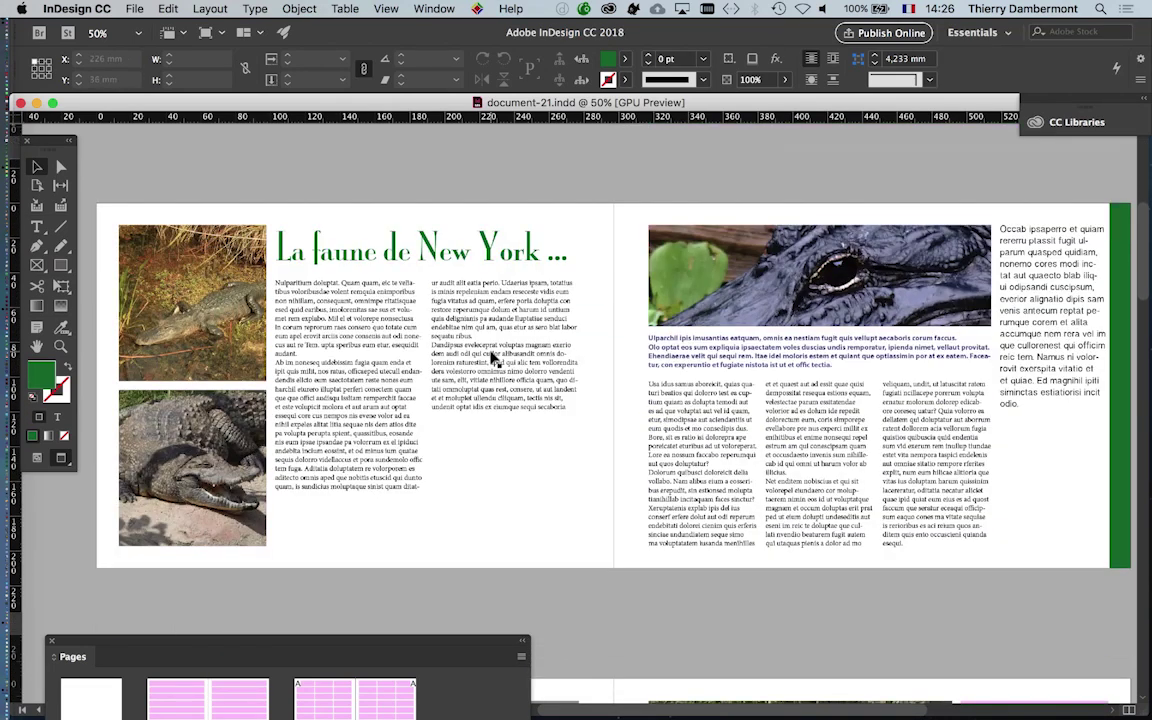
{"action": "scroll", "coordinate": [491, 355], "scroll_direction": "down", "scroll_amount": 1}
{"action": "scroll", "coordinate": [491, 358], "scroll_direction": "down", "scroll_amount": 2}
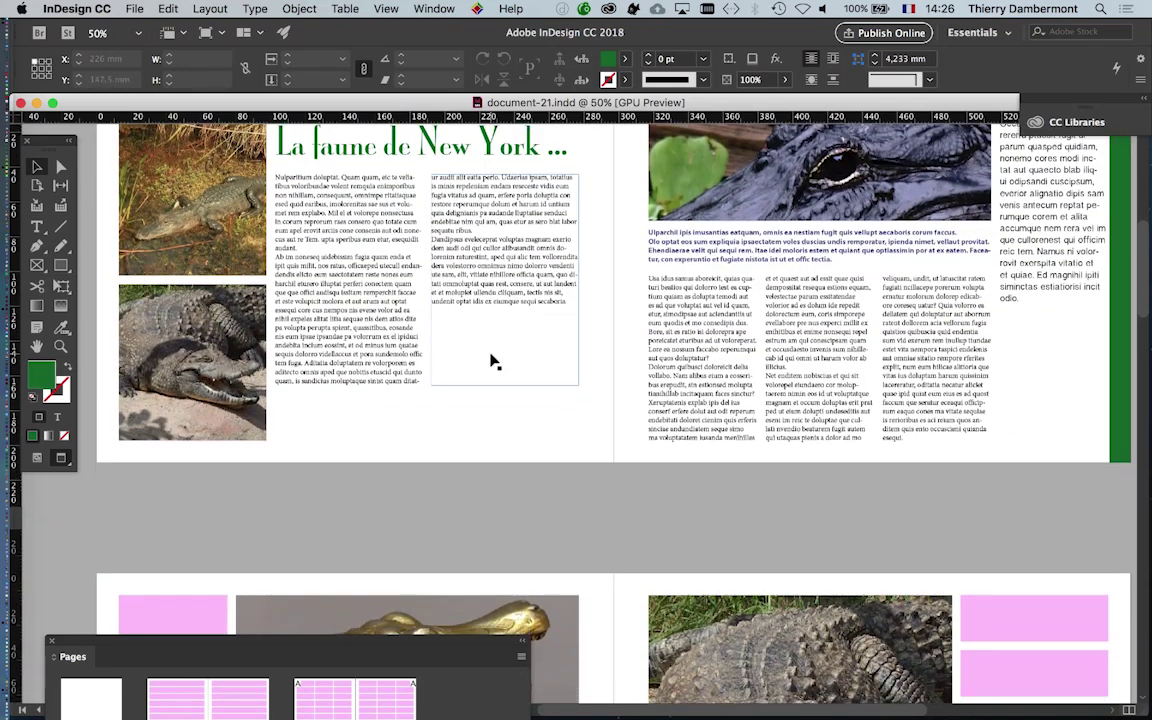
{"action": "scroll", "coordinate": [491, 360], "scroll_direction": "down", "scroll_amount": 2}
{"action": "scroll", "coordinate": [489, 364], "scroll_direction": "down", "scroll_amount": 1}
{"action": "scroll", "coordinate": [488, 368], "scroll_direction": "down", "scroll_amount": 10}
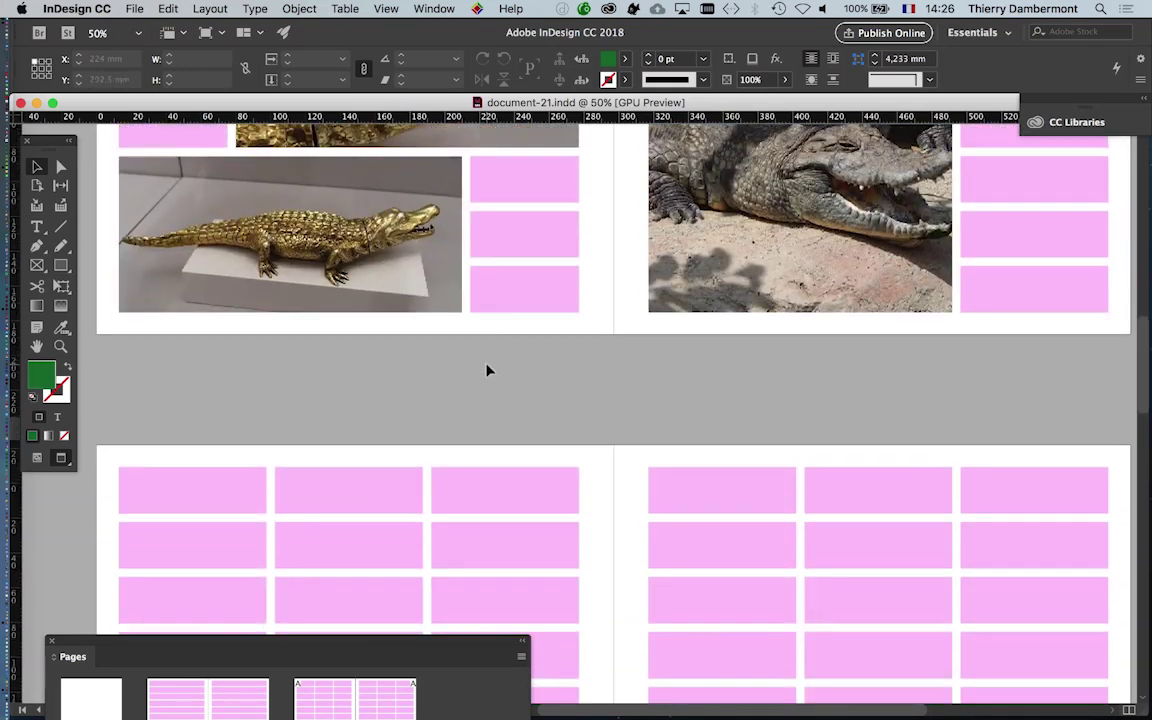
{"action": "scroll", "coordinate": [487, 372], "scroll_direction": "up", "scroll_amount": 4}
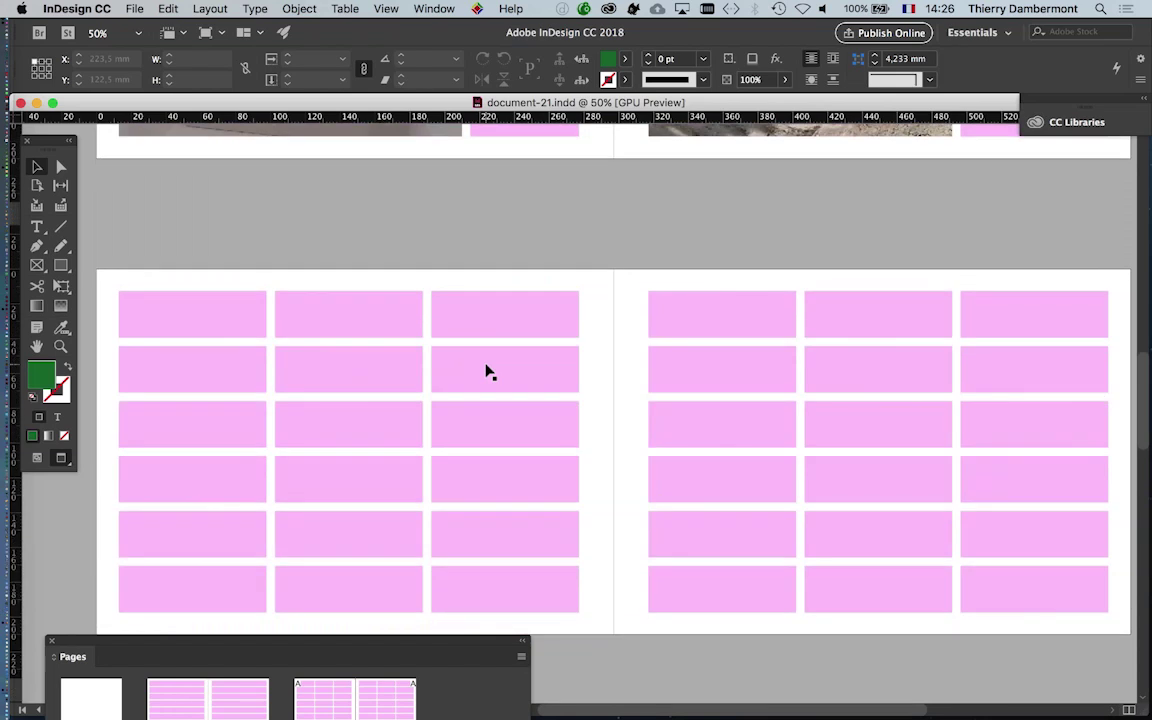
{"action": "scroll", "coordinate": [489, 372], "scroll_direction": "up", "scroll_amount": 3}
{"action": "scroll", "coordinate": [489, 372], "scroll_direction": "down", "scroll_amount": 5}
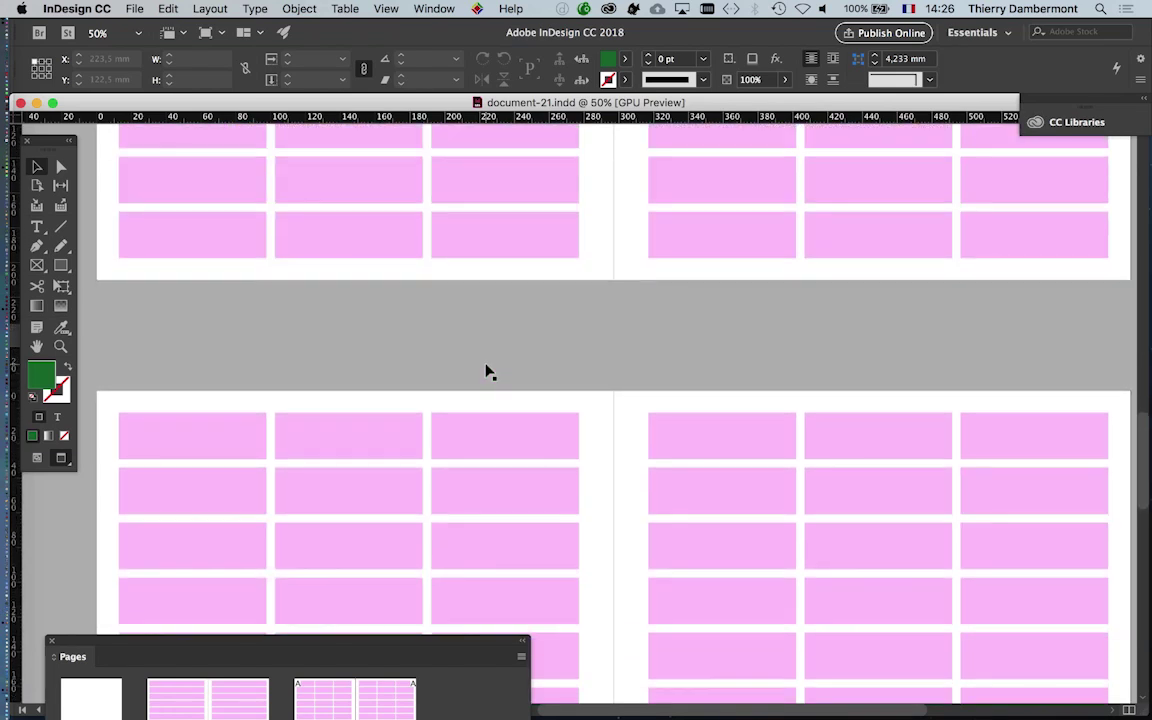
{"action": "scroll", "coordinate": [489, 372], "scroll_direction": "up", "scroll_amount": 4}
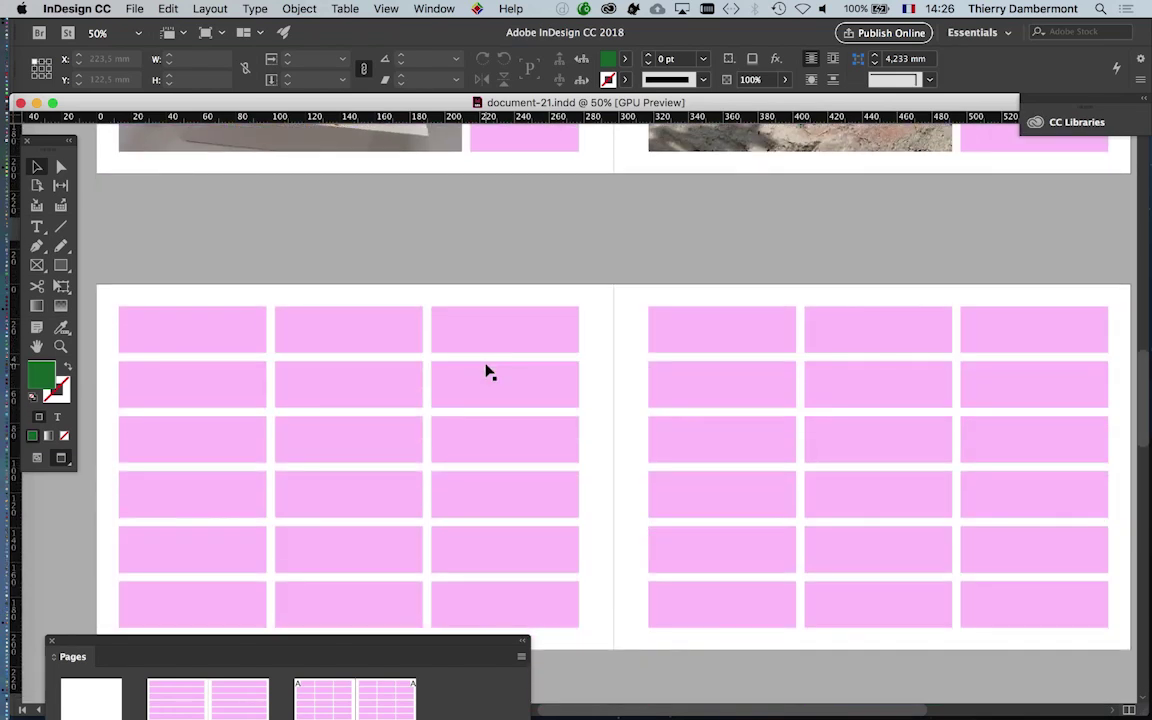
{"action": "scroll", "coordinate": [489, 372], "scroll_direction": "down", "scroll_amount": 2}
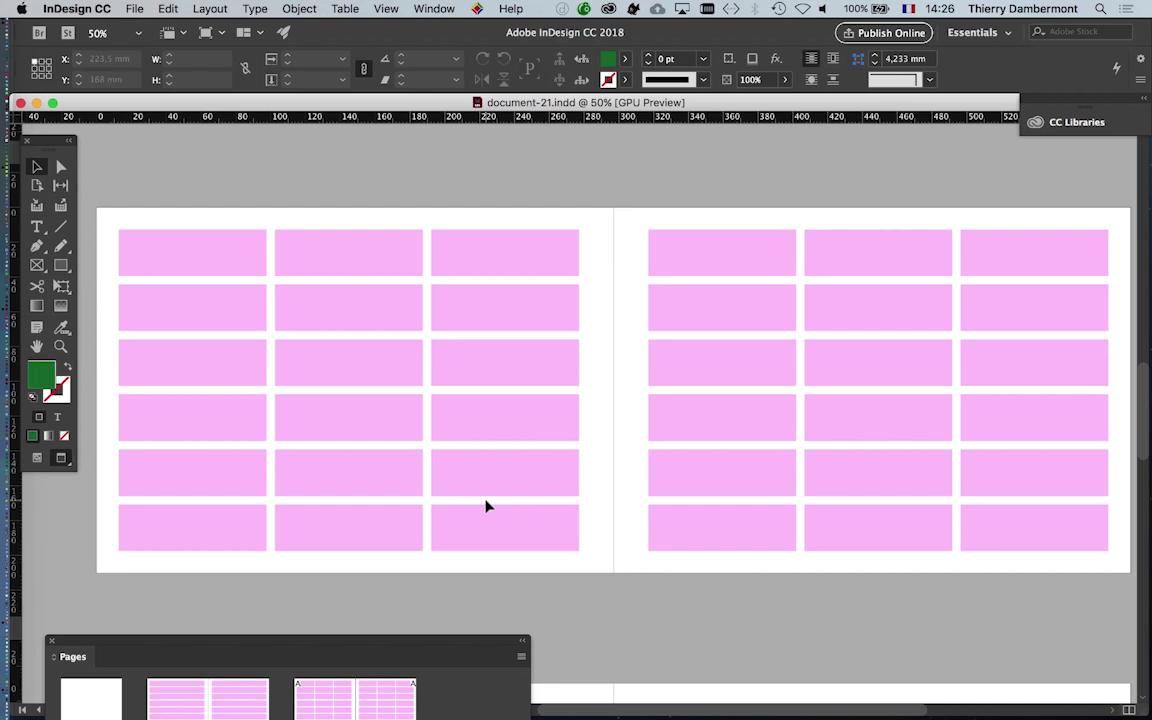
Step: Look over the empty pink placeholder spread, then switch to the document-21 Folder in Finder
{"action": "scroll", "coordinate": [488, 508], "scroll_direction": "down", "scroll_amount": 1}
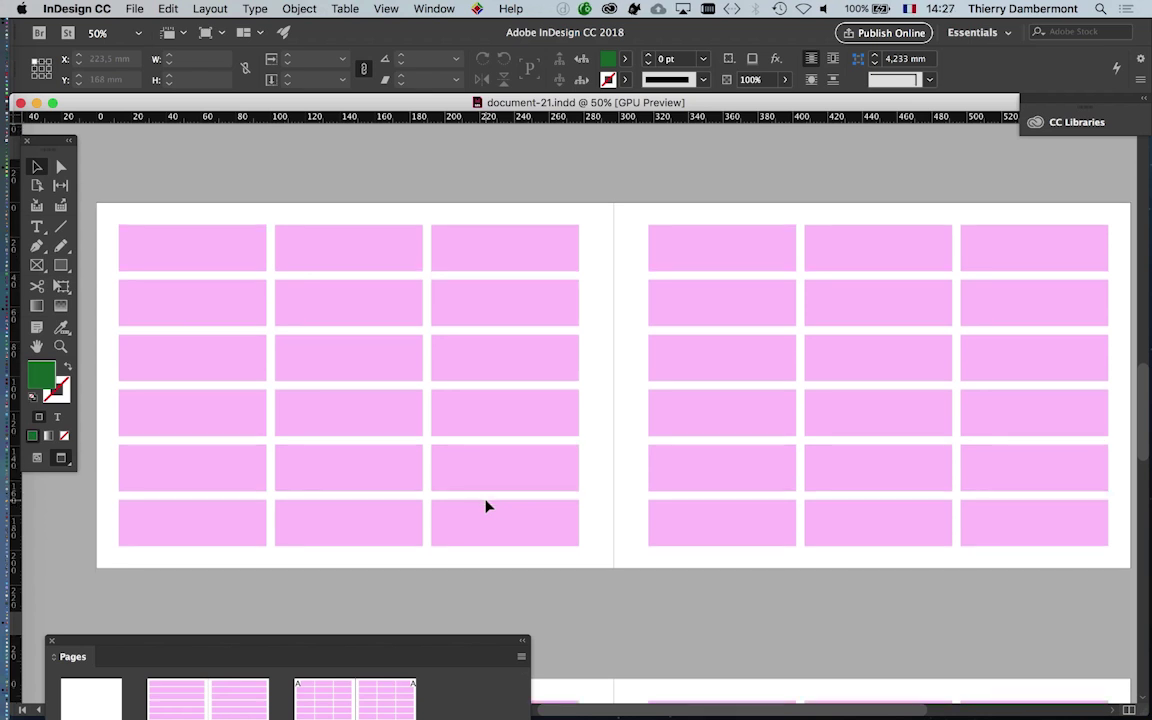
{"action": "scroll", "coordinate": [489, 509], "scroll_direction": "down", "scroll_amount": 1}
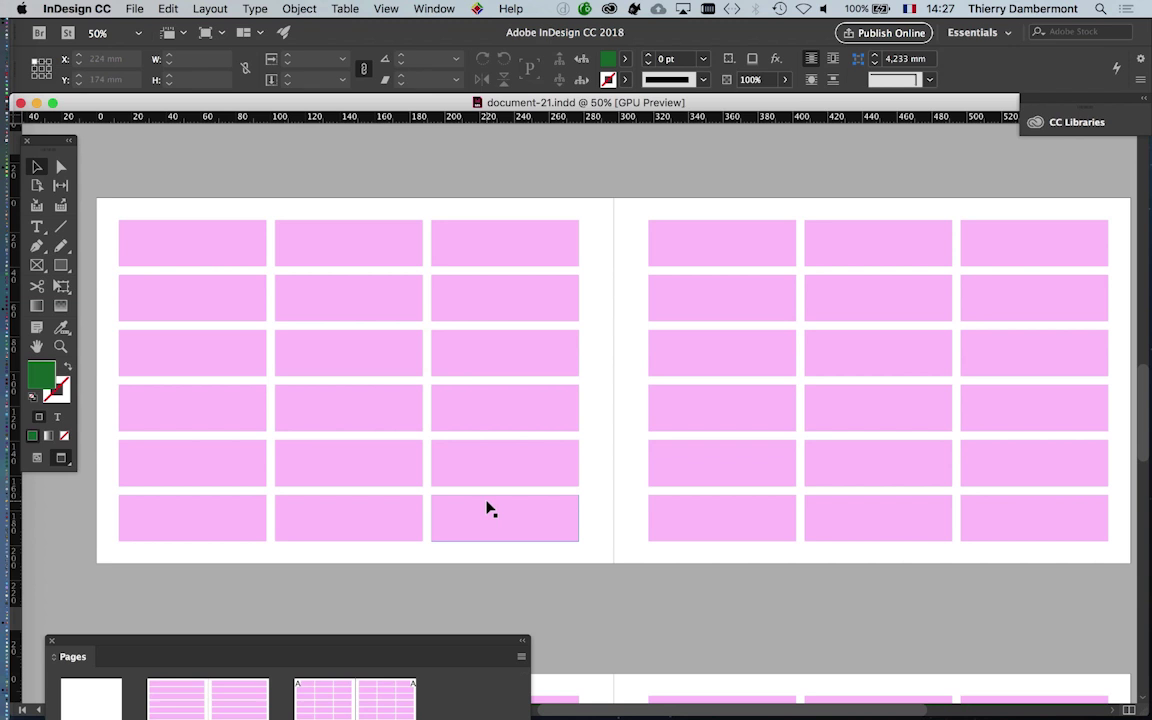
{"action": "scroll", "coordinate": [488, 508], "scroll_direction": "down", "scroll_amount": 1}
{"action": "scroll", "coordinate": [489, 509], "scroll_direction": "down", "scroll_amount": 1}
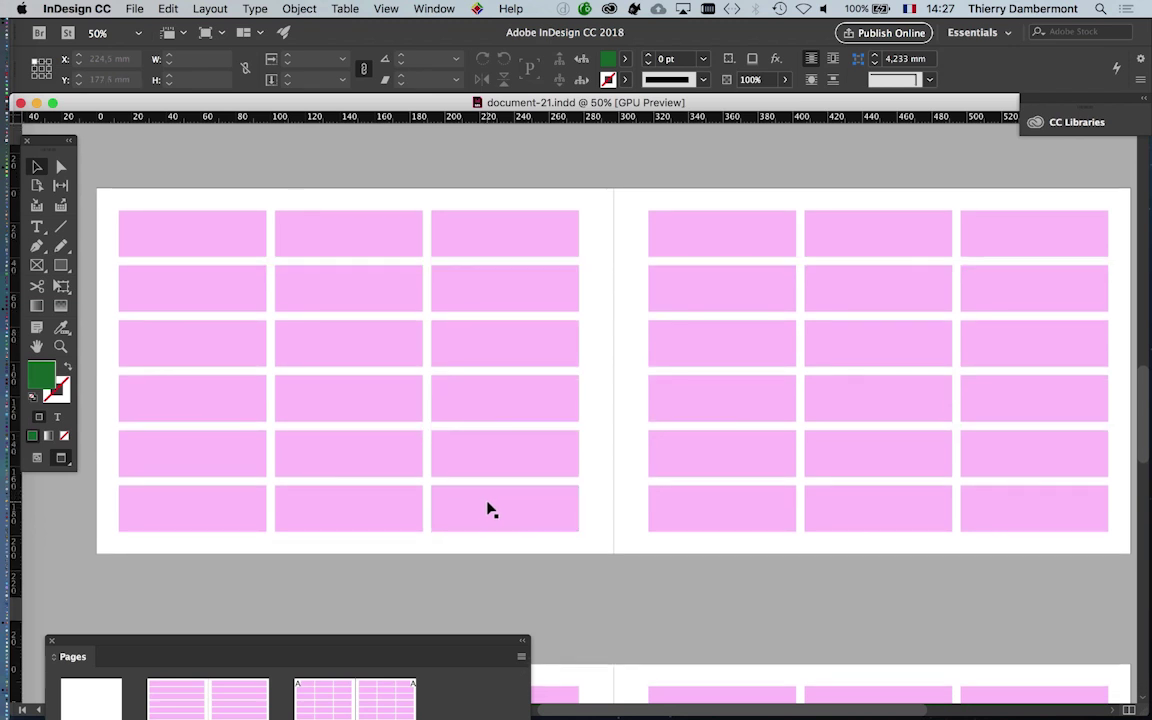
{"action": "scroll", "coordinate": [488, 509], "scroll_direction": "down", "scroll_amount": 1}
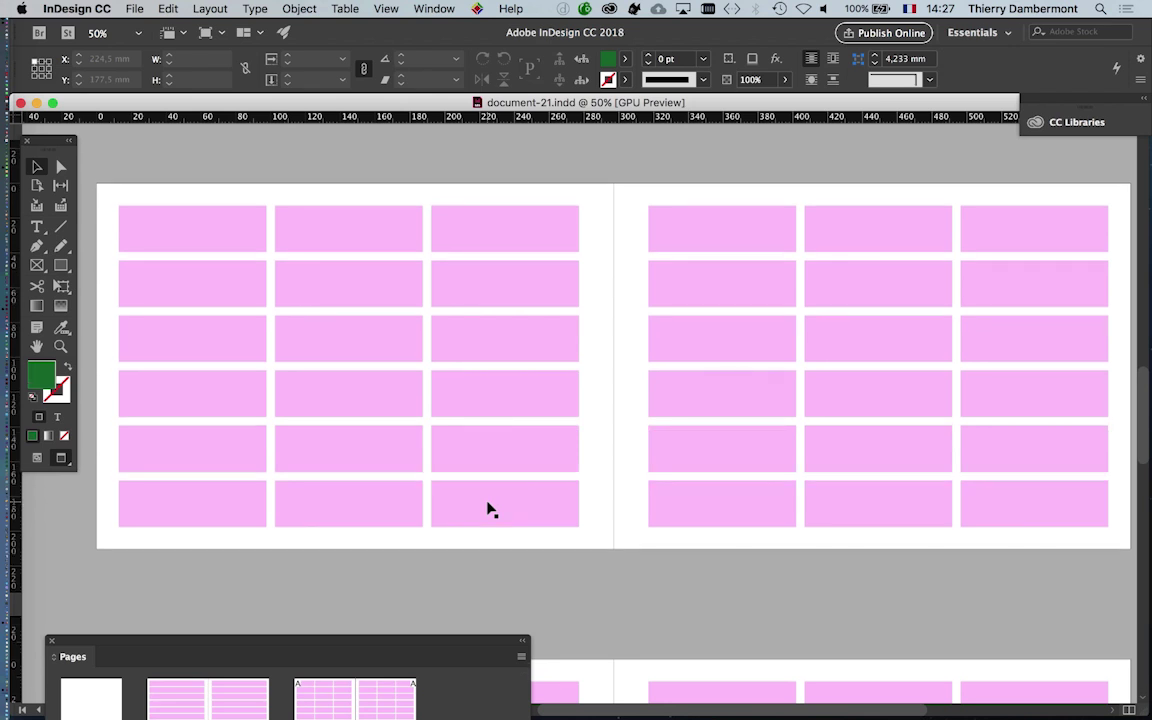
{"action": "scroll", "coordinate": [489, 509], "scroll_direction": "up", "scroll_amount": 1}
{"action": "scroll", "coordinate": [489, 509], "scroll_direction": "up", "scroll_amount": 3}
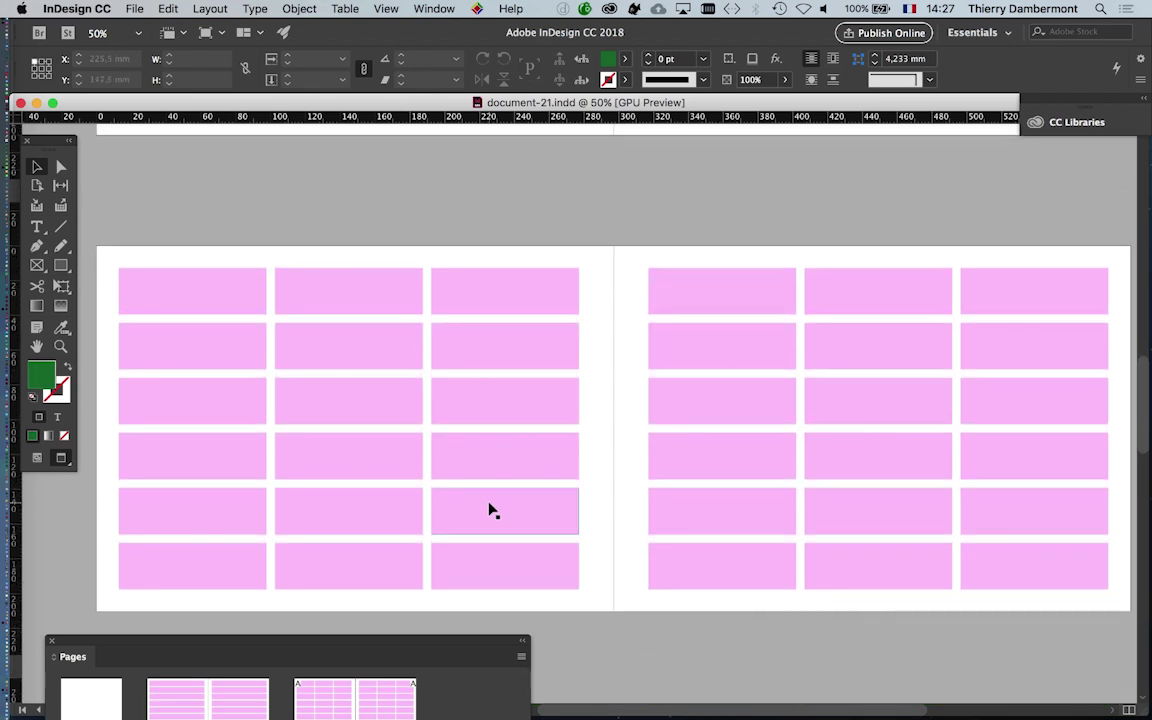
{"action": "scroll", "coordinate": [489, 509], "scroll_direction": "down", "scroll_amount": 2}
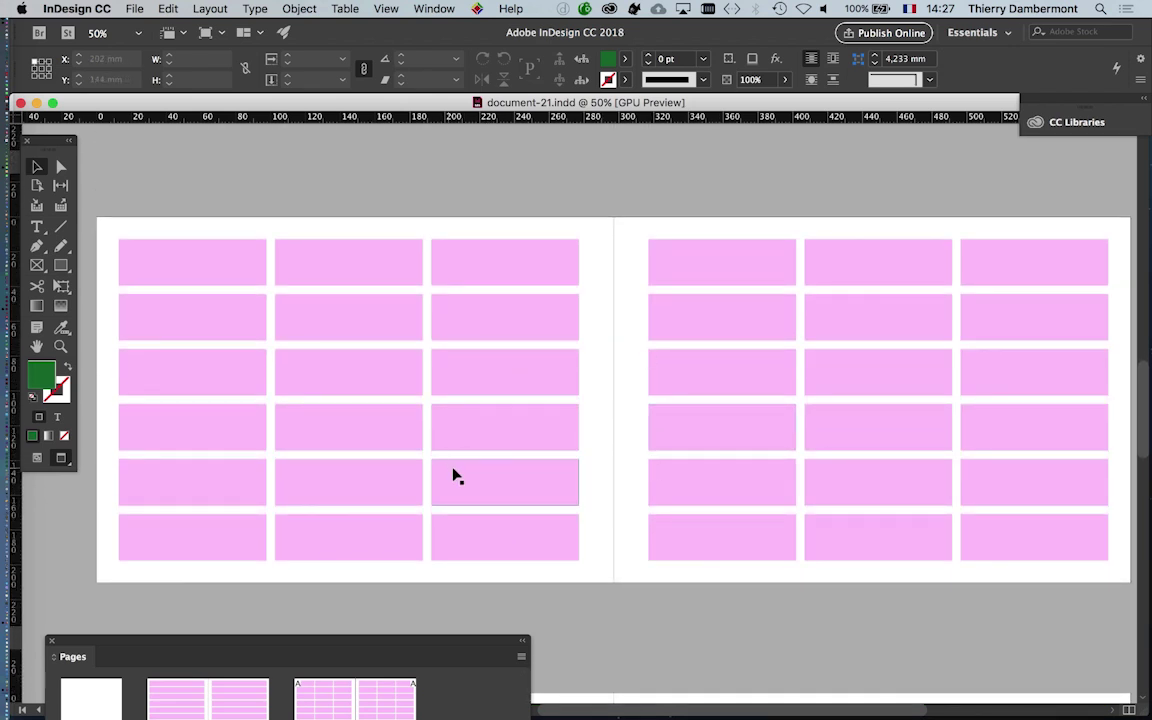
{"action": "scroll", "coordinate": [455, 476], "scroll_direction": "down", "scroll_amount": 1}
{"action": "scroll", "coordinate": [455, 476], "scroll_direction": "down", "scroll_amount": 1}
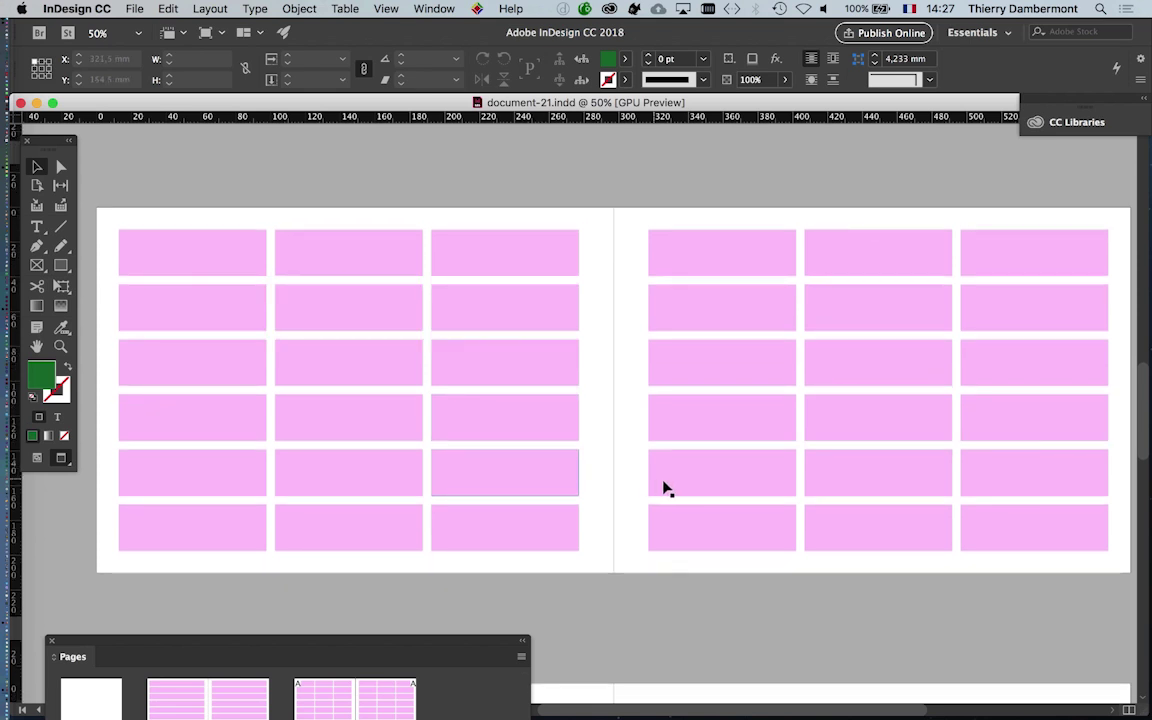
{"action": "scroll", "coordinate": [638, 488], "scroll_direction": "down", "scroll_amount": 1}
{"action": "scroll", "coordinate": [640, 488], "scroll_direction": "down", "scroll_amount": 1}
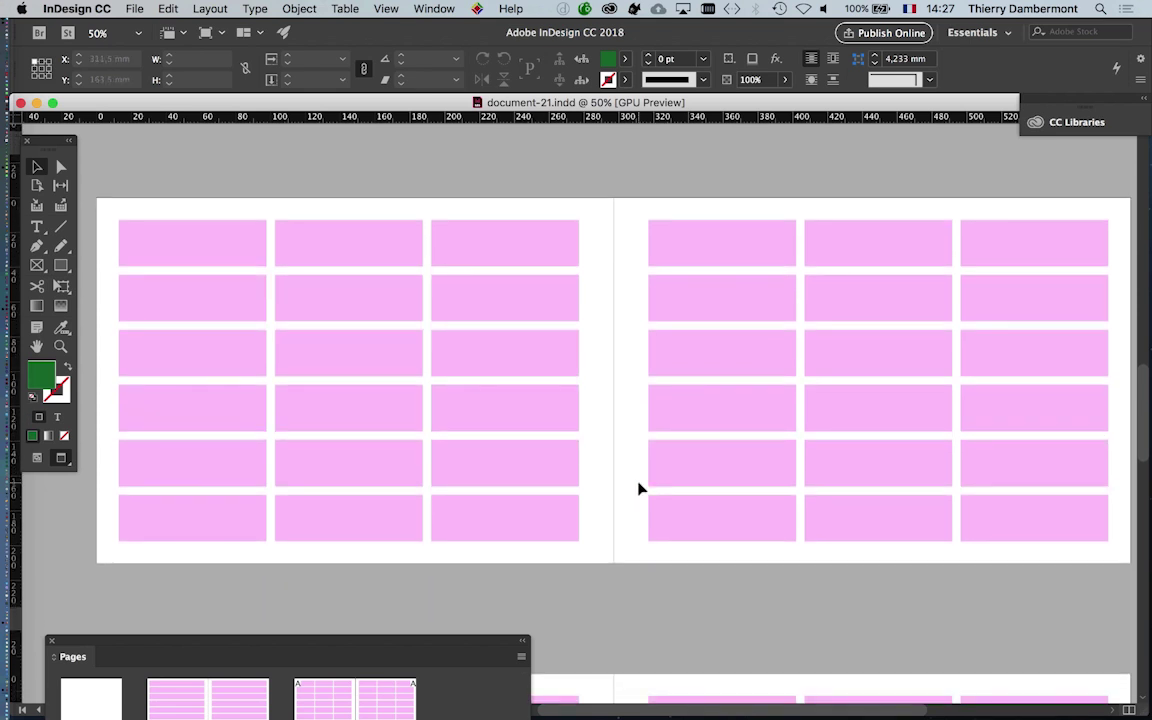
{"action": "scroll", "coordinate": [640, 488], "scroll_direction": "down", "scroll_amount": 1}
{"action": "scroll", "coordinate": [640, 489], "scroll_direction": "down", "scroll_amount": 1}
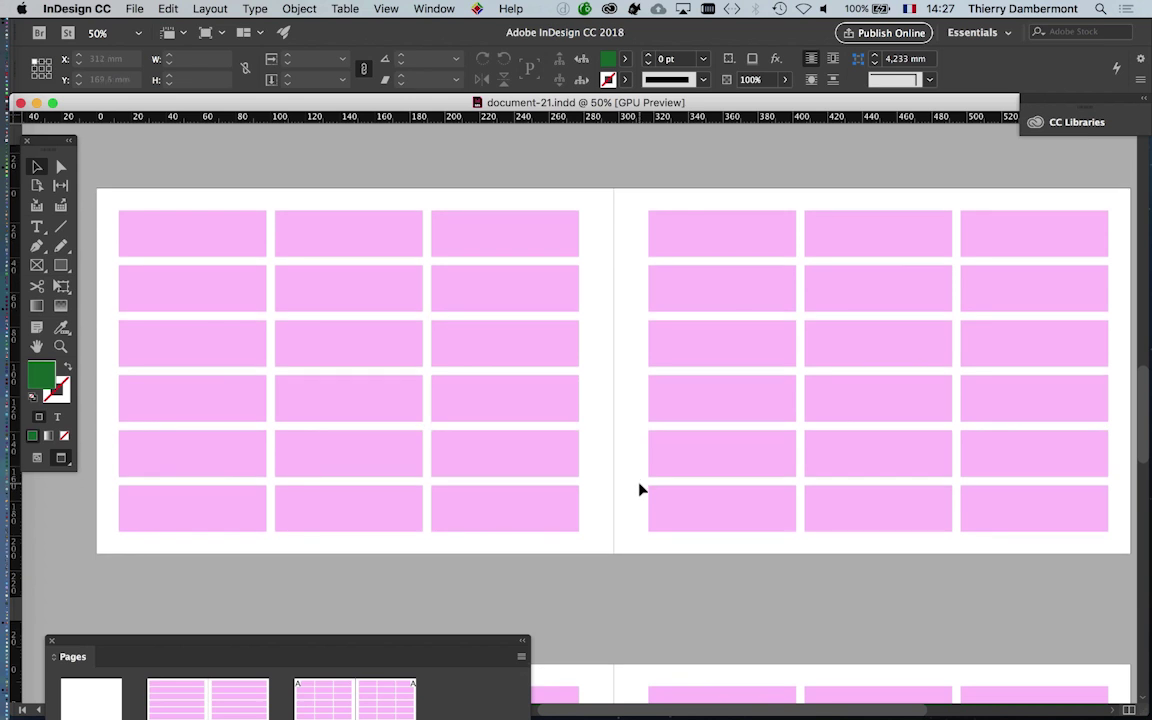
{"action": "scroll", "coordinate": [641, 489], "scroll_direction": "up", "scroll_amount": 3}
{"action": "scroll", "coordinate": [641, 489], "scroll_direction": "up", "scroll_amount": 1}
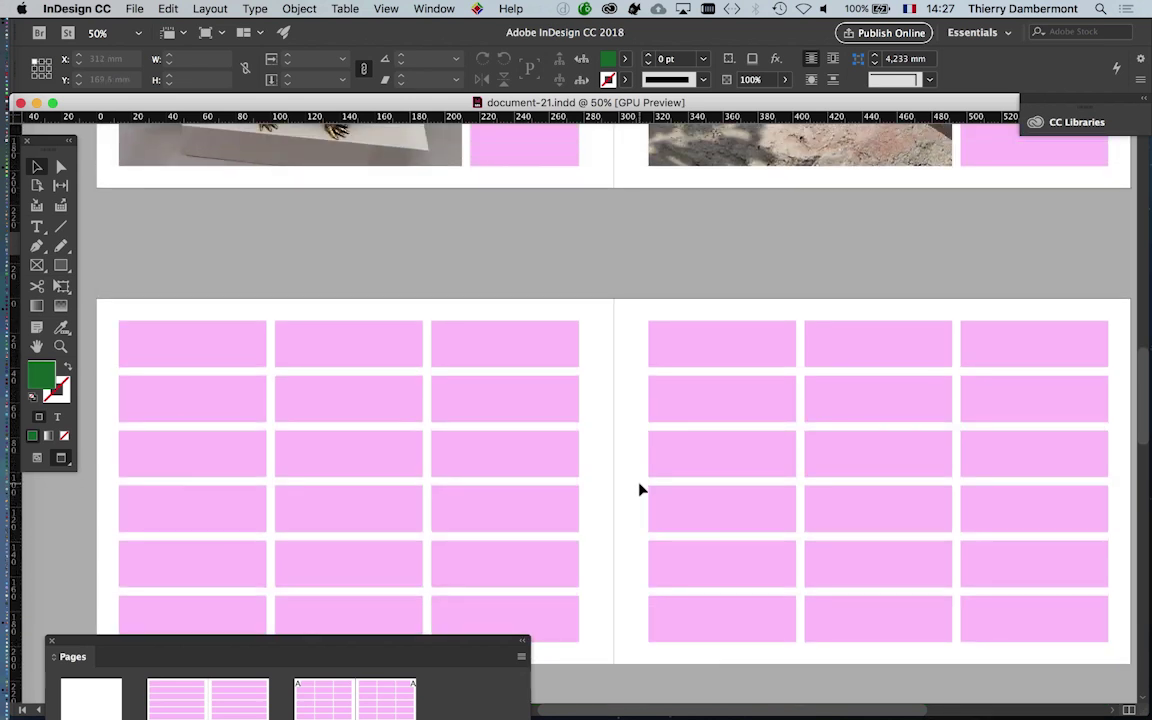
{"action": "scroll", "coordinate": [641, 490], "scroll_direction": "up", "scroll_amount": 1}
{"action": "scroll", "coordinate": [641, 490], "scroll_direction": "up", "scroll_amount": 1}
{"action": "scroll", "coordinate": [641, 490], "scroll_direction": "up", "scroll_amount": 4}
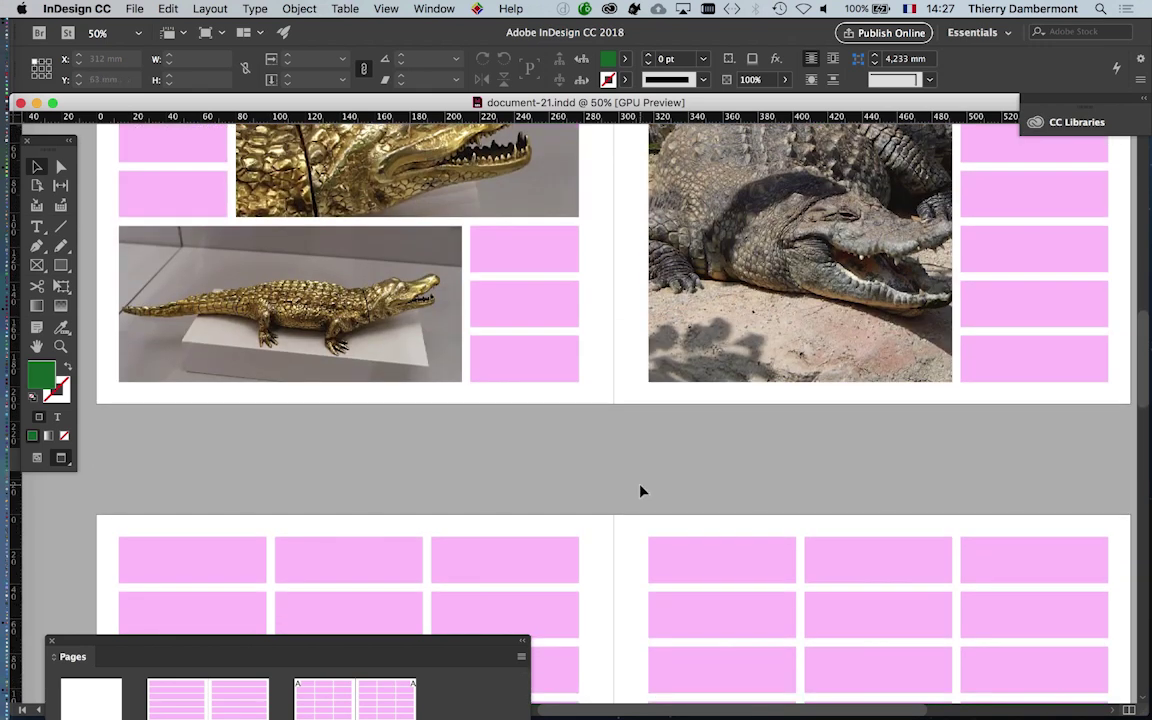
{"action": "scroll", "coordinate": [641, 490], "scroll_direction": "up", "scroll_amount": 3}
{"action": "scroll", "coordinate": [641, 490], "scroll_direction": "up", "scroll_amount": 3}
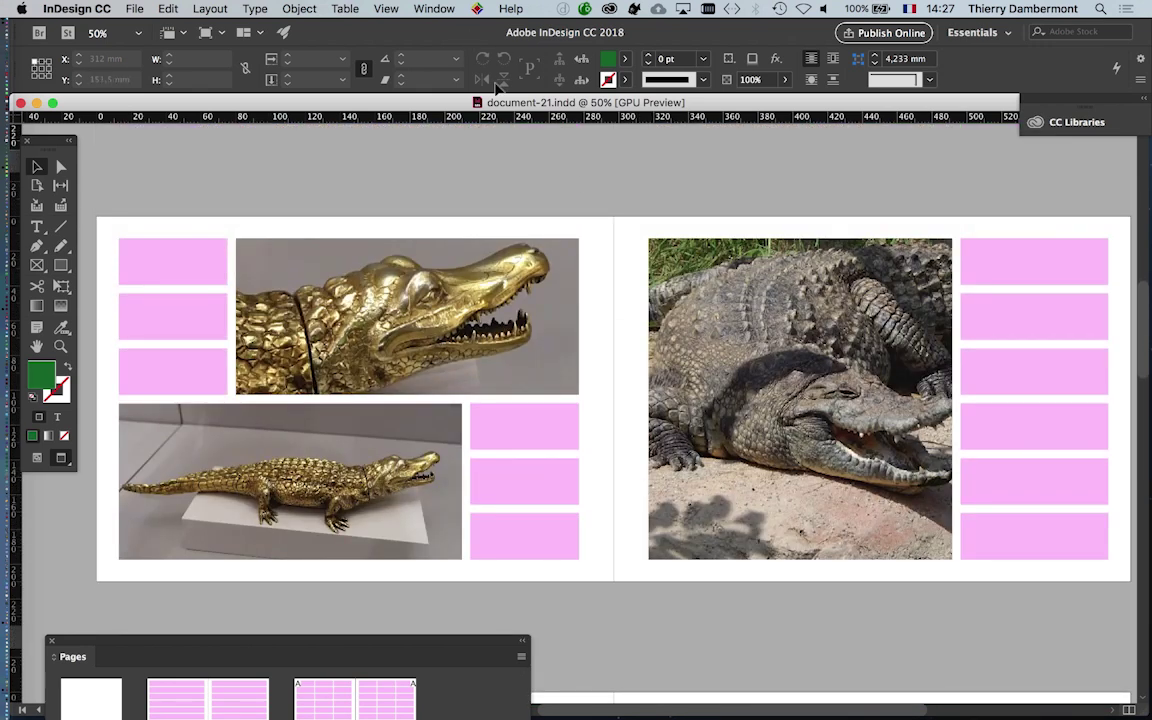
{"action": "scroll", "coordinate": [612, 327], "scroll_direction": "down", "scroll_amount": 1}
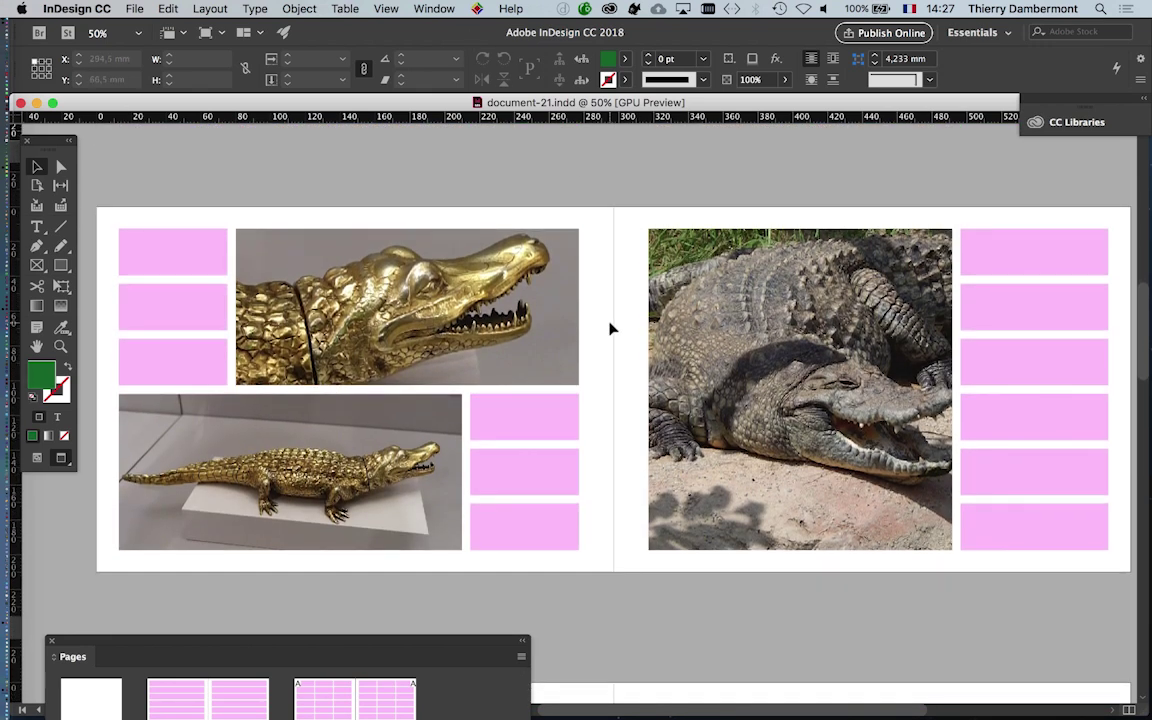
{"action": "scroll", "coordinate": [671, 334], "scroll_direction": "down", "scroll_amount": 5}
{"action": "scroll", "coordinate": [671, 334], "scroll_direction": "down", "scroll_amount": 8}
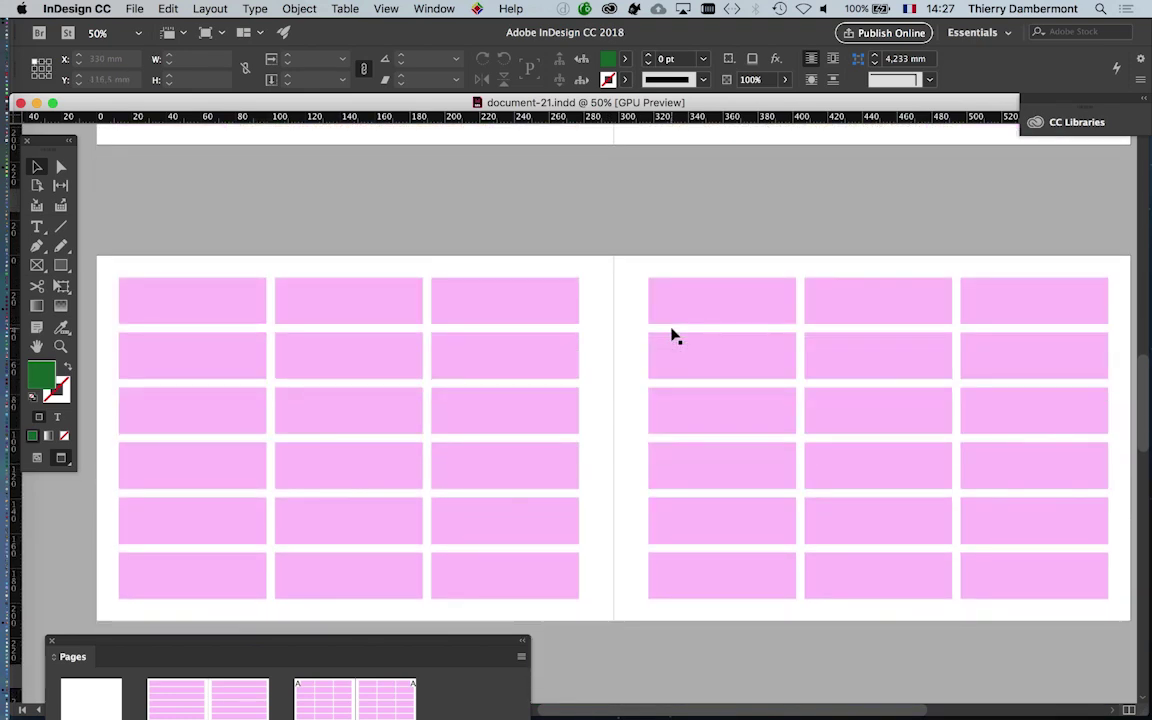
{"action": "scroll", "coordinate": [671, 334], "scroll_direction": "down", "scroll_amount": 2}
{"action": "key", "text": "super+Tab"}
{"action": "key", "text": "super+Tab"}
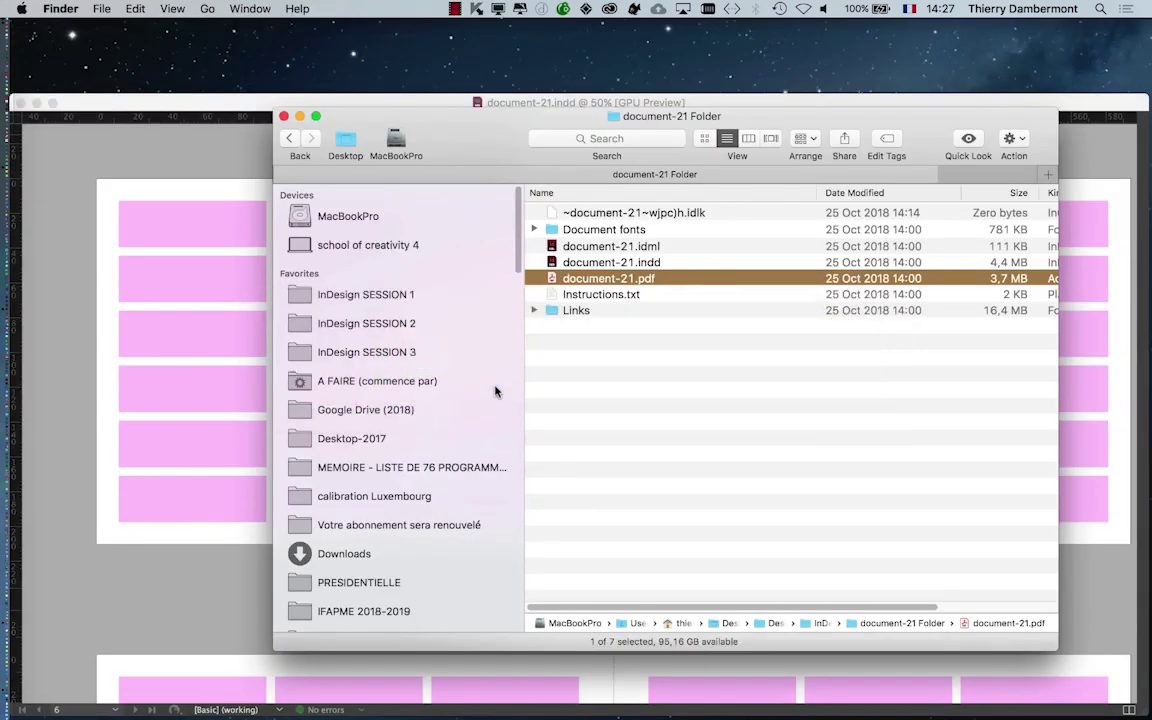
Step: Expand the Links folder and check its four jpg images, including american-alligator.jpg
{"action": "left_click", "coordinate": [700, 360]}
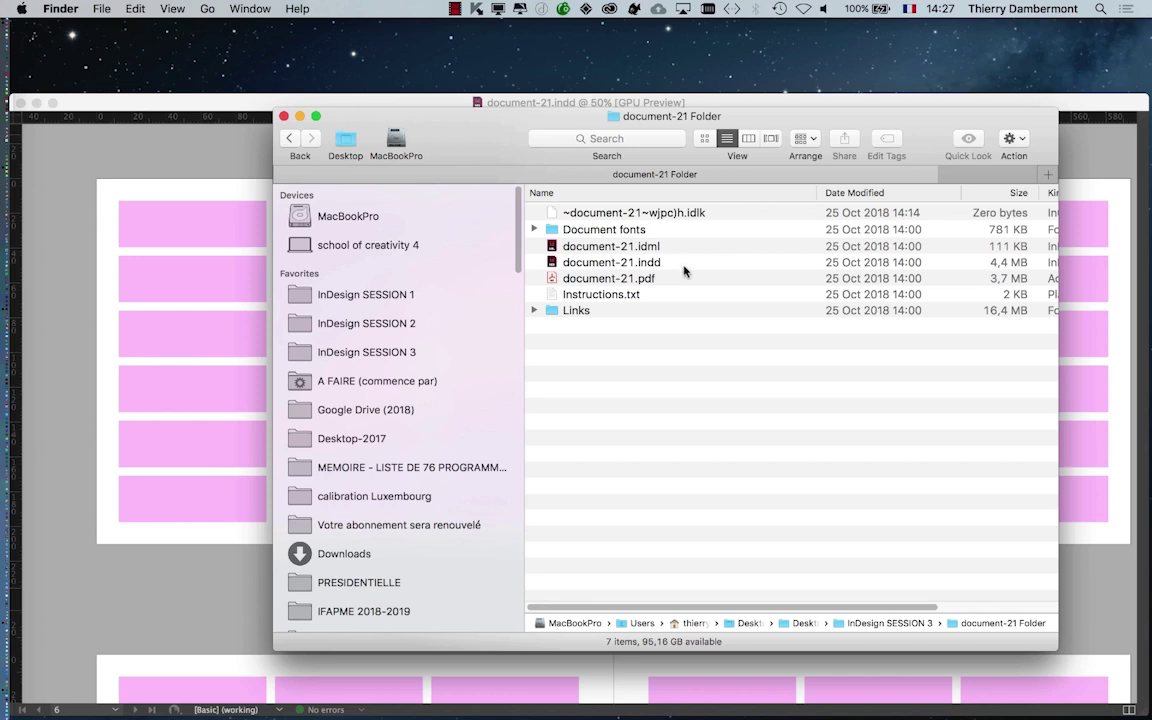
{"action": "left_click", "coordinate": [534, 310]}
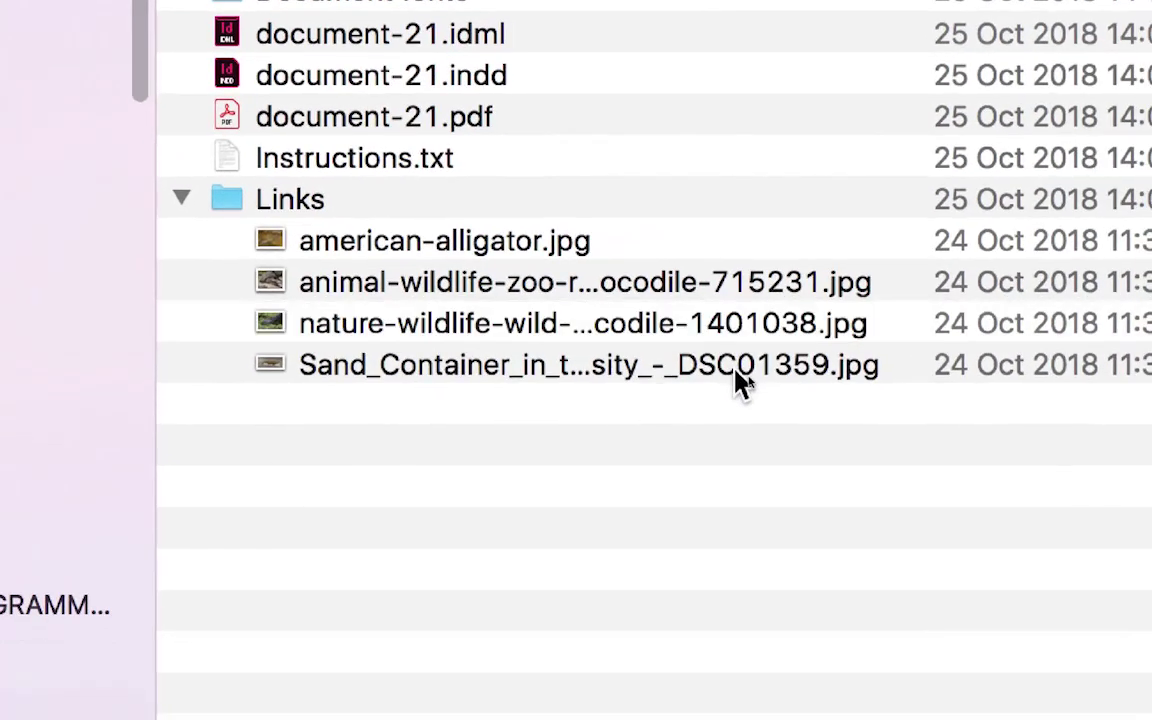
{"action": "left_click", "coordinate": [736, 366]}
{"action": "left_click", "coordinate": [740, 323]}
{"action": "left_click", "coordinate": [690, 282]}
{"action": "left_click", "coordinate": [598, 241]}
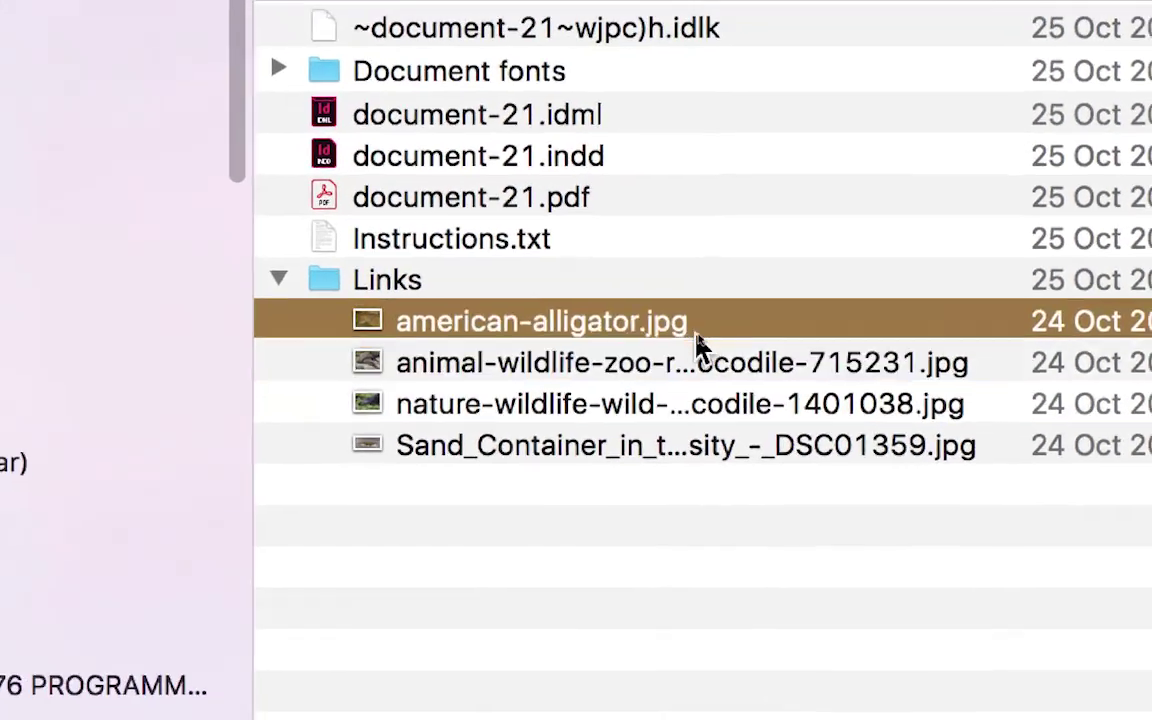
{"action": "left_click", "coordinate": [705, 362]}
{"action": "left_click", "coordinate": [712, 376]}
{"action": "left_click", "coordinate": [710, 398]}
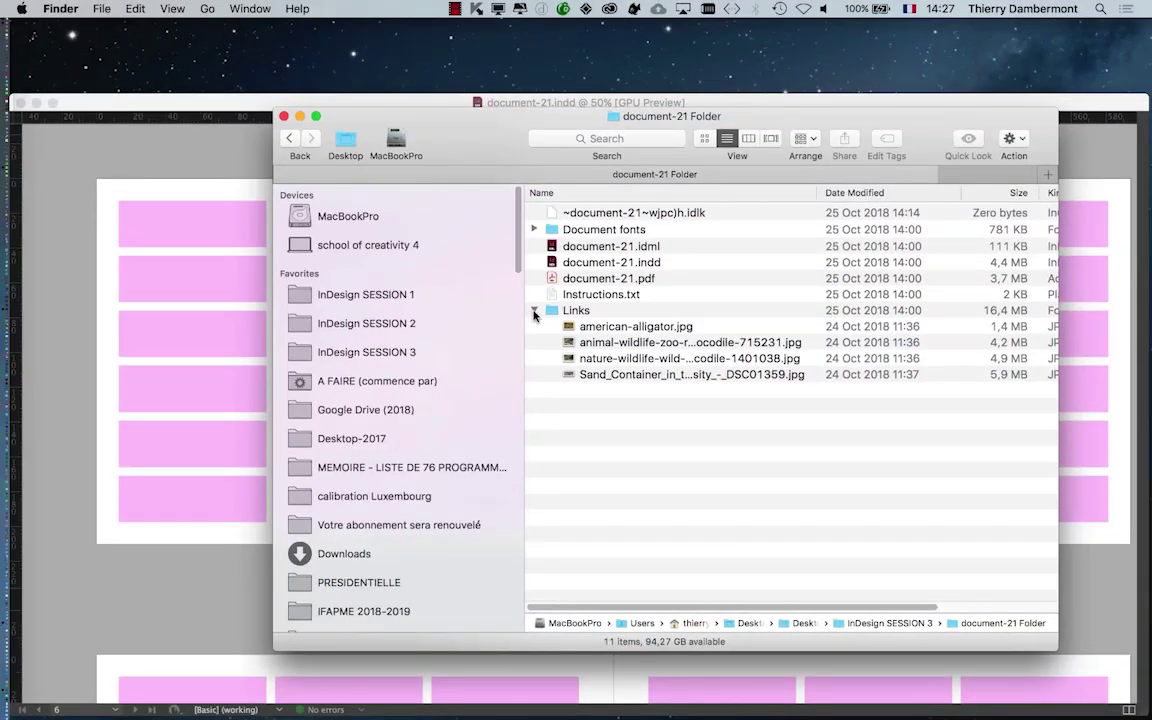
Step: Collapse Links, then shrink the Finder window and move it to the lower right
{"action": "left_click", "coordinate": [534, 311]}
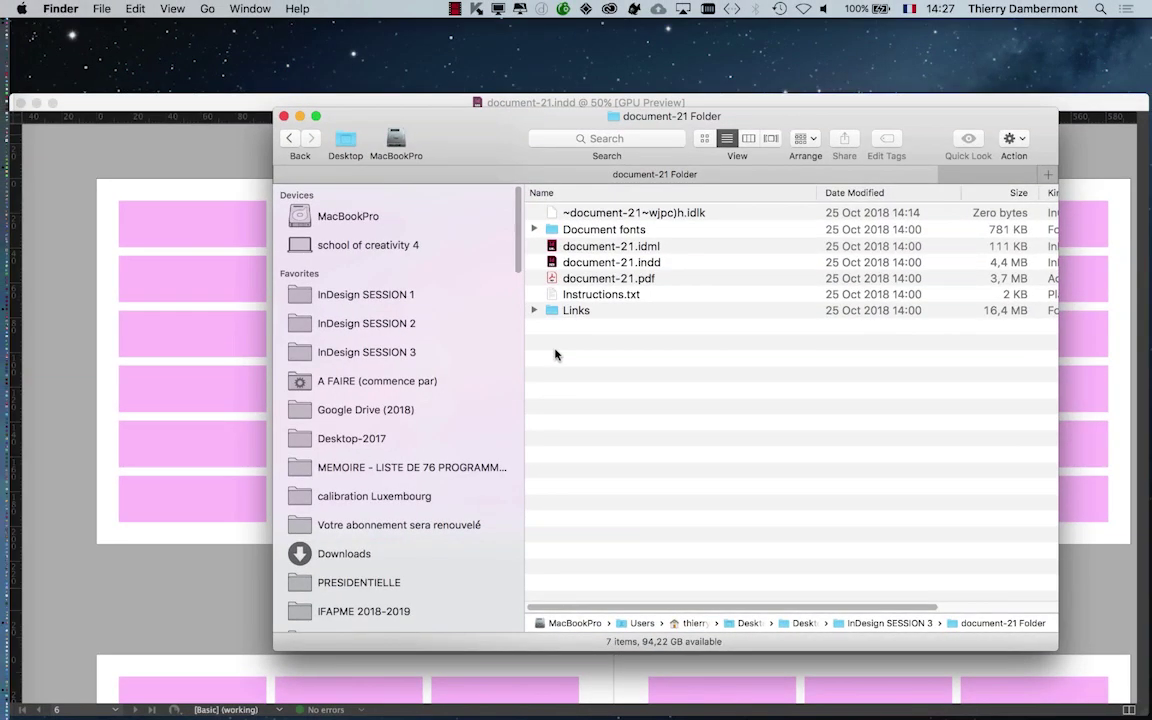
{"action": "left_click_drag", "start_coordinate": [1057, 648], "coordinate": [1133, 443]}
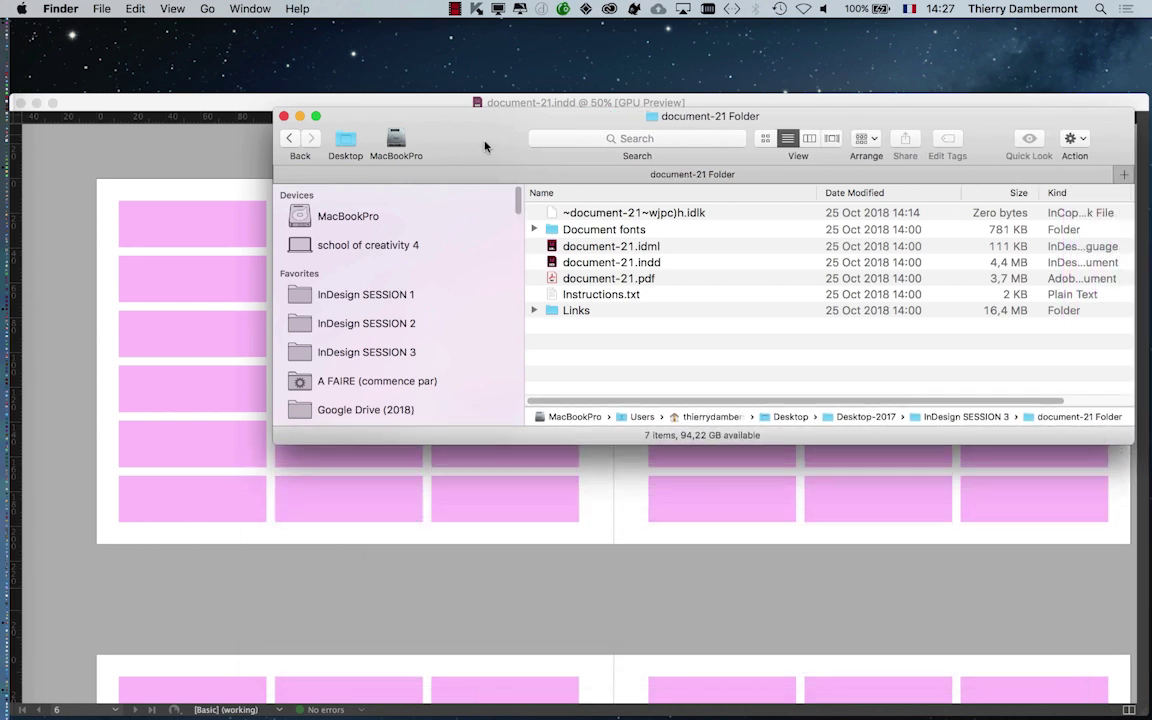
{"action": "left_click_drag", "start_coordinate": [486, 146], "coordinate": [683, 386]}
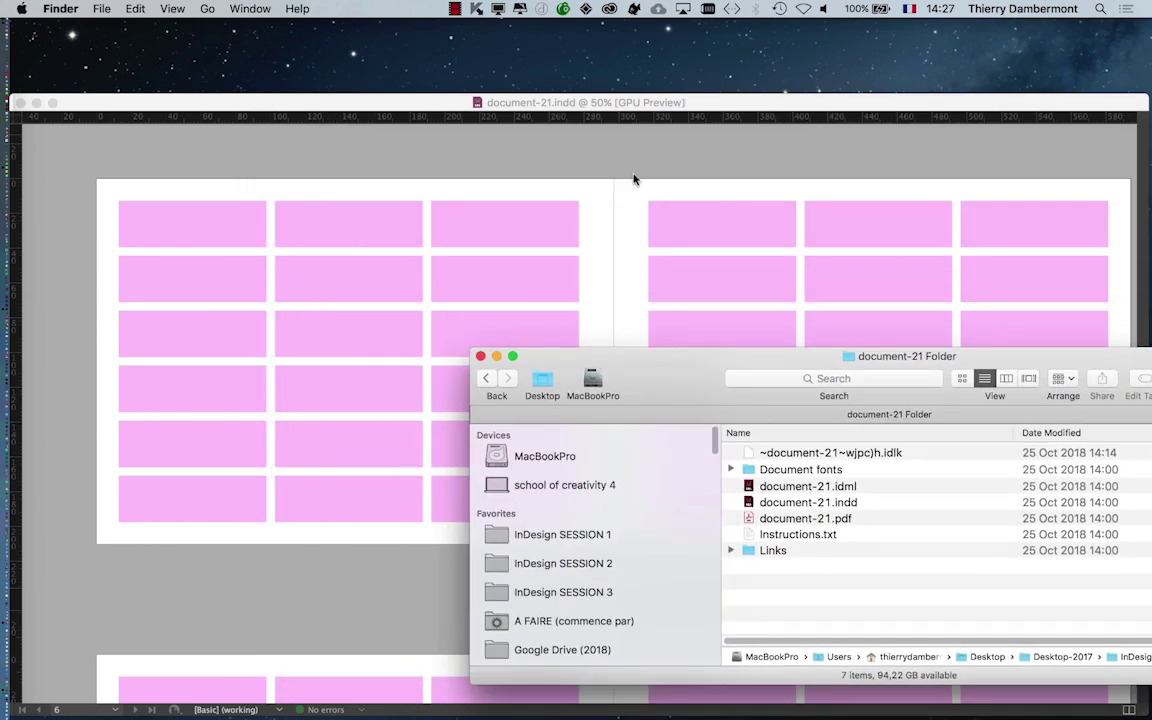
Step: Return to InDesign and scroll up to the 'La faune de New York' spread
{"action": "left_click", "coordinate": [625, 103]}
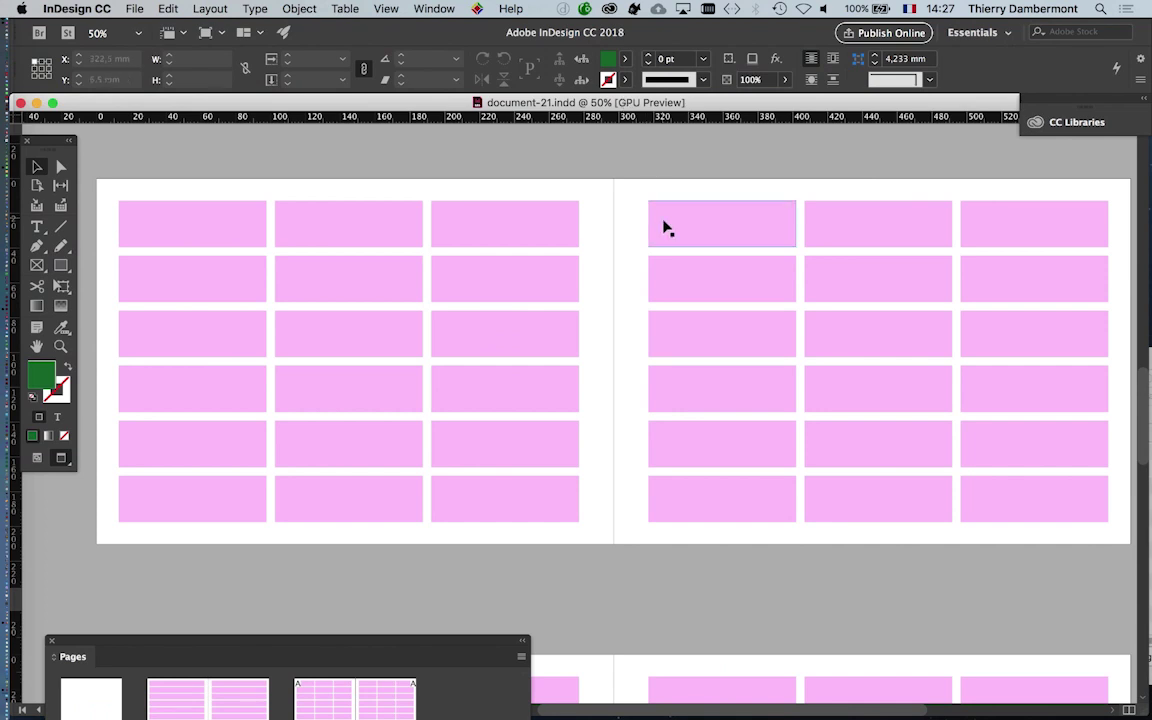
{"action": "scroll", "coordinate": [663, 226], "scroll_direction": "up", "scroll_amount": 5}
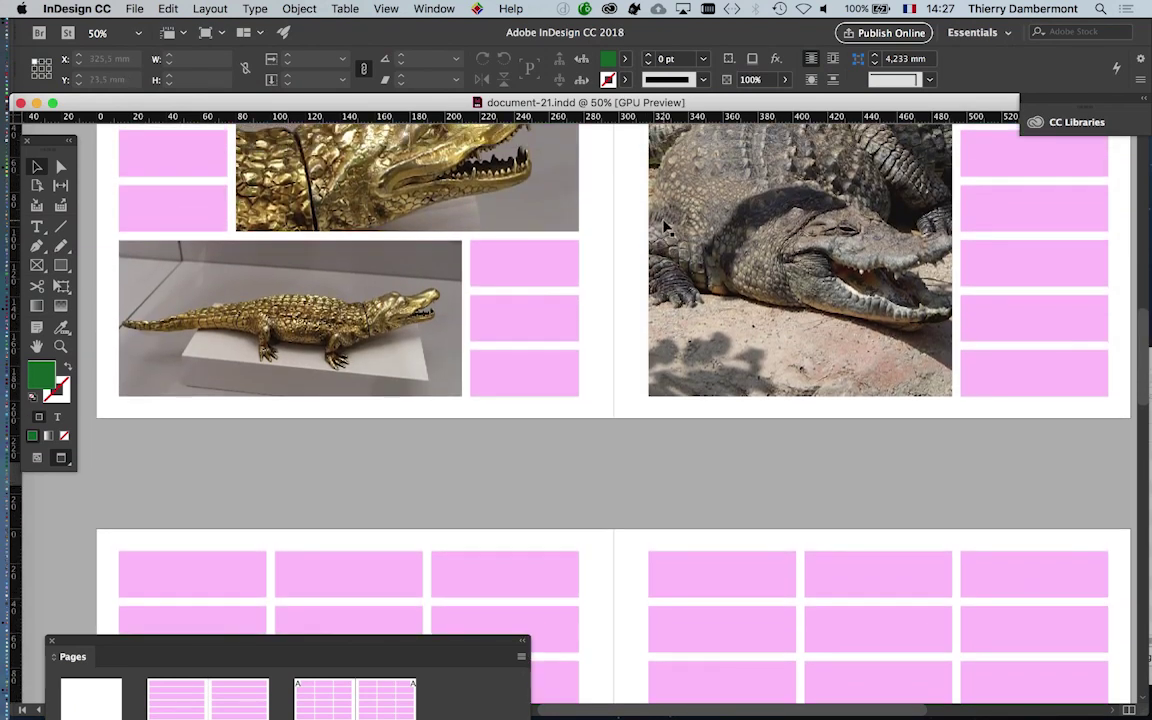
{"action": "scroll", "coordinate": [663, 226], "scroll_direction": "up", "scroll_amount": 4}
{"action": "scroll", "coordinate": [663, 226], "scroll_direction": "up", "scroll_amount": 2}
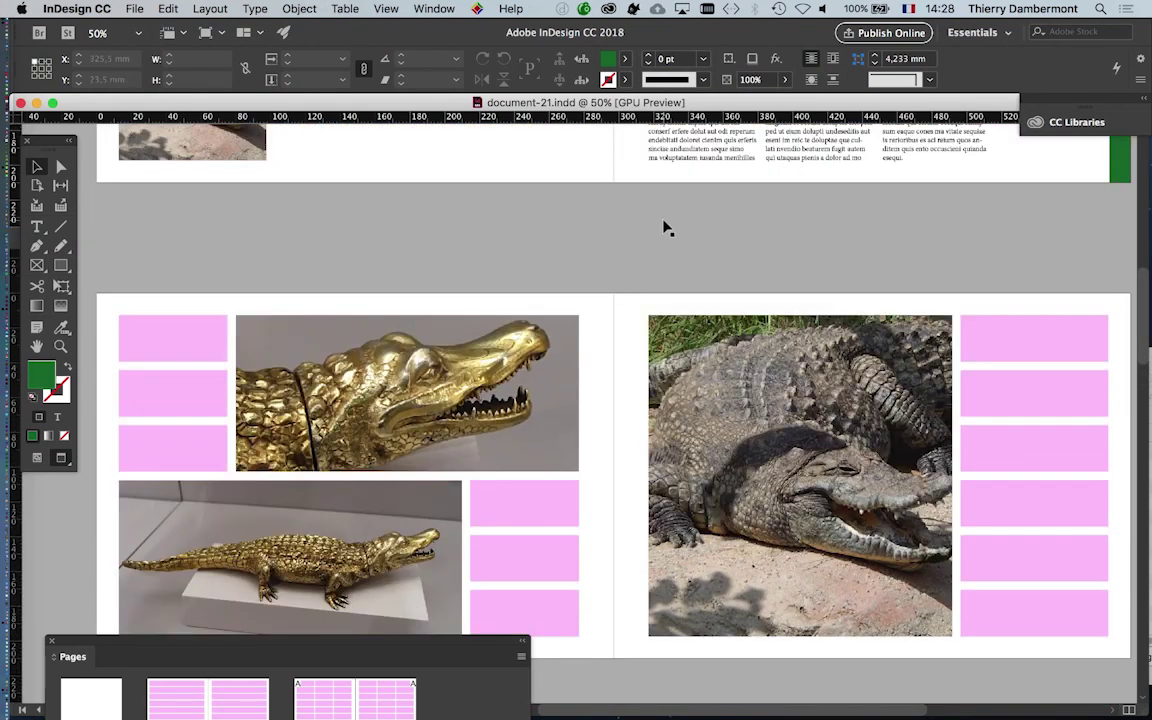
{"action": "scroll", "coordinate": [663, 226], "scroll_direction": "up", "scroll_amount": 2}
{"action": "scroll", "coordinate": [663, 226], "scroll_direction": "up", "scroll_amount": 2}
{"action": "scroll", "coordinate": [663, 226], "scroll_direction": "up", "scroll_amount": 2}
{"action": "scroll", "coordinate": [663, 226], "scroll_direction": "up", "scroll_amount": 2}
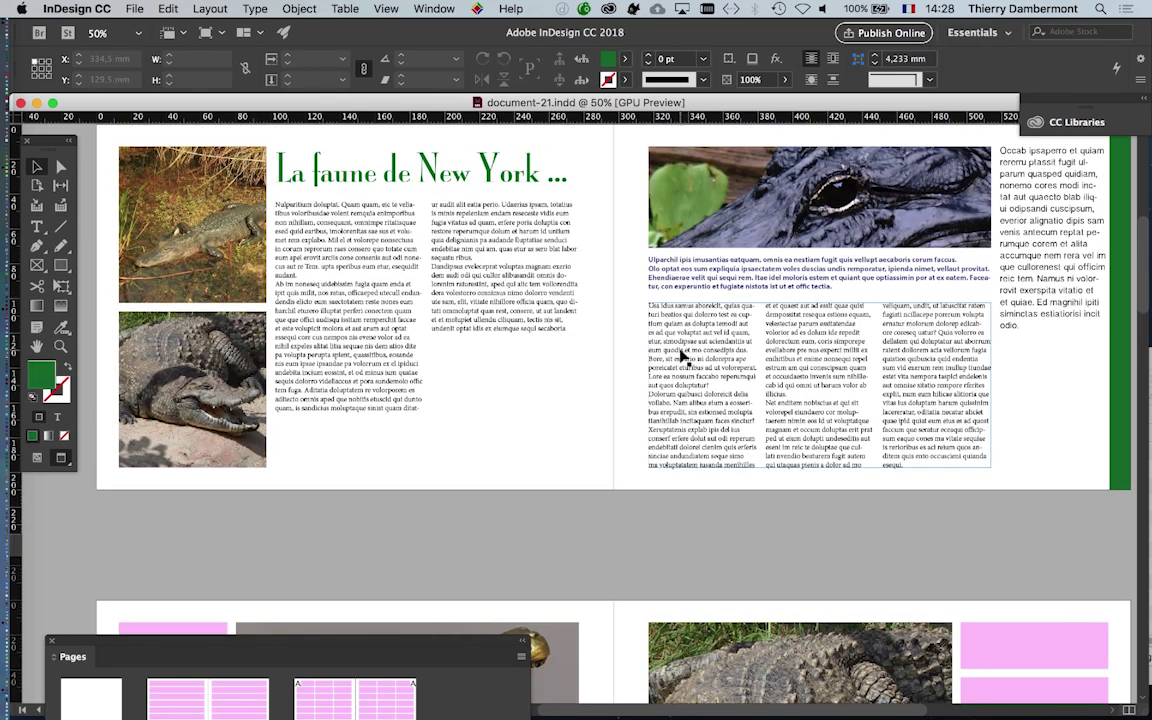
{"action": "scroll", "coordinate": [686, 356], "scroll_direction": "down", "scroll_amount": 3}
{"action": "scroll", "coordinate": [686, 358], "scroll_direction": "up", "scroll_amount": 3}
{"action": "scroll", "coordinate": [686, 358], "scroll_direction": "up", "scroll_amount": 2}
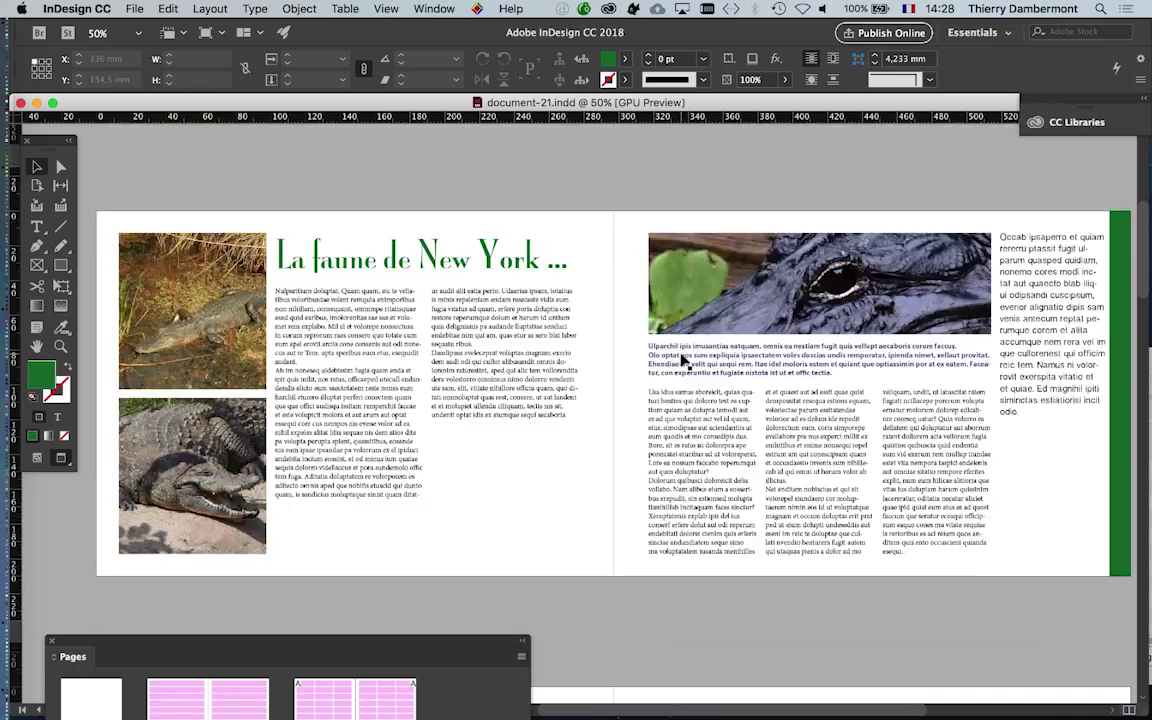
{"action": "scroll", "coordinate": [686, 360], "scroll_direction": "up", "scroll_amount": 1}
{"action": "scroll", "coordinate": [686, 362], "scroll_direction": "up", "scroll_amount": 5}
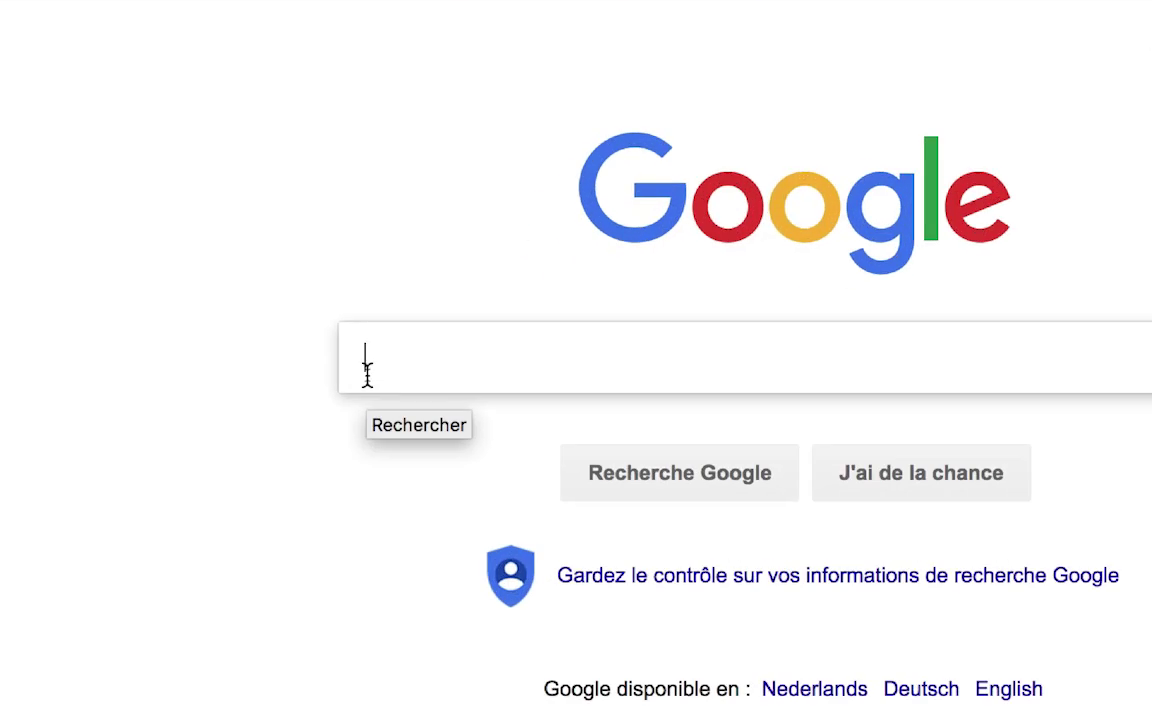
Step: Search Google for 'hyena' and switch to the Images results
{"action": "type", "text": "hyena"}
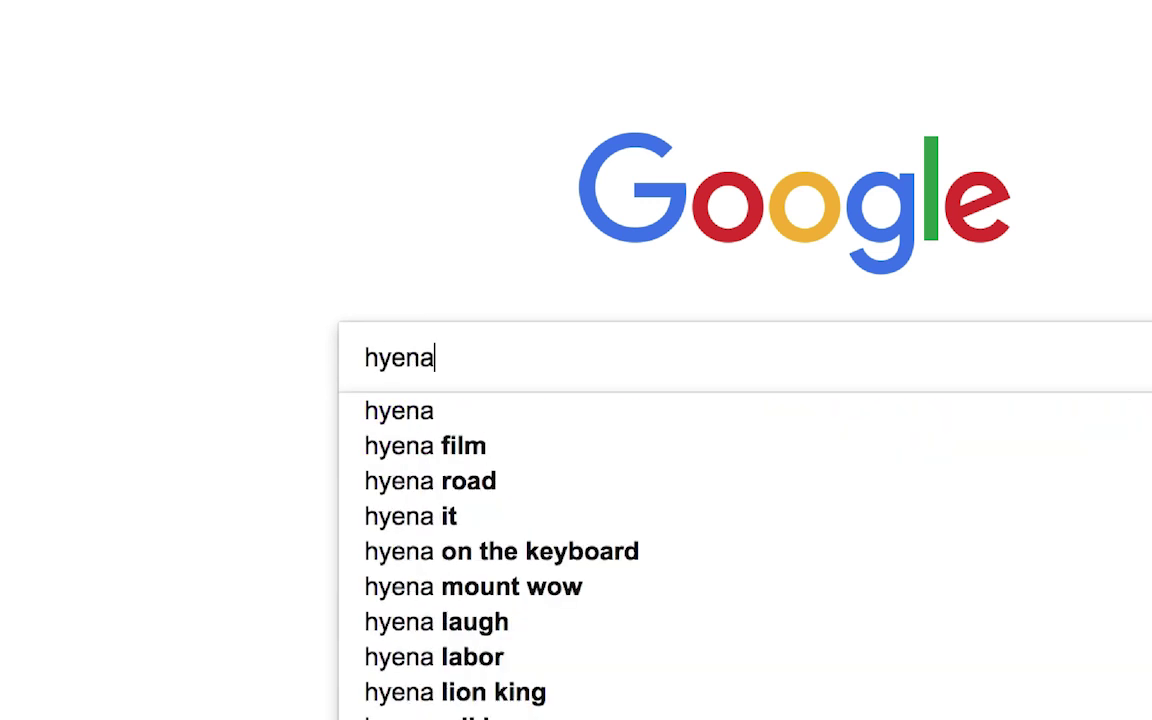
{"action": "key", "text": "Return"}
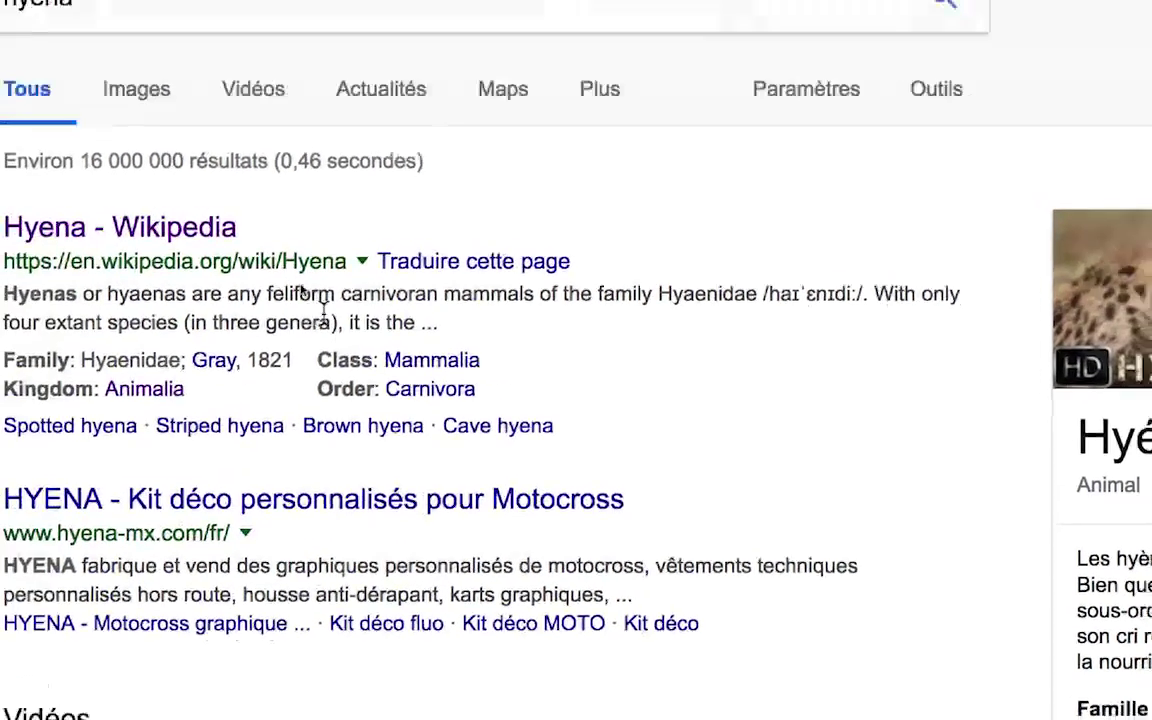
{"action": "left_click_drag", "start_coordinate": [268, 203], "coordinate": [208, 201]}
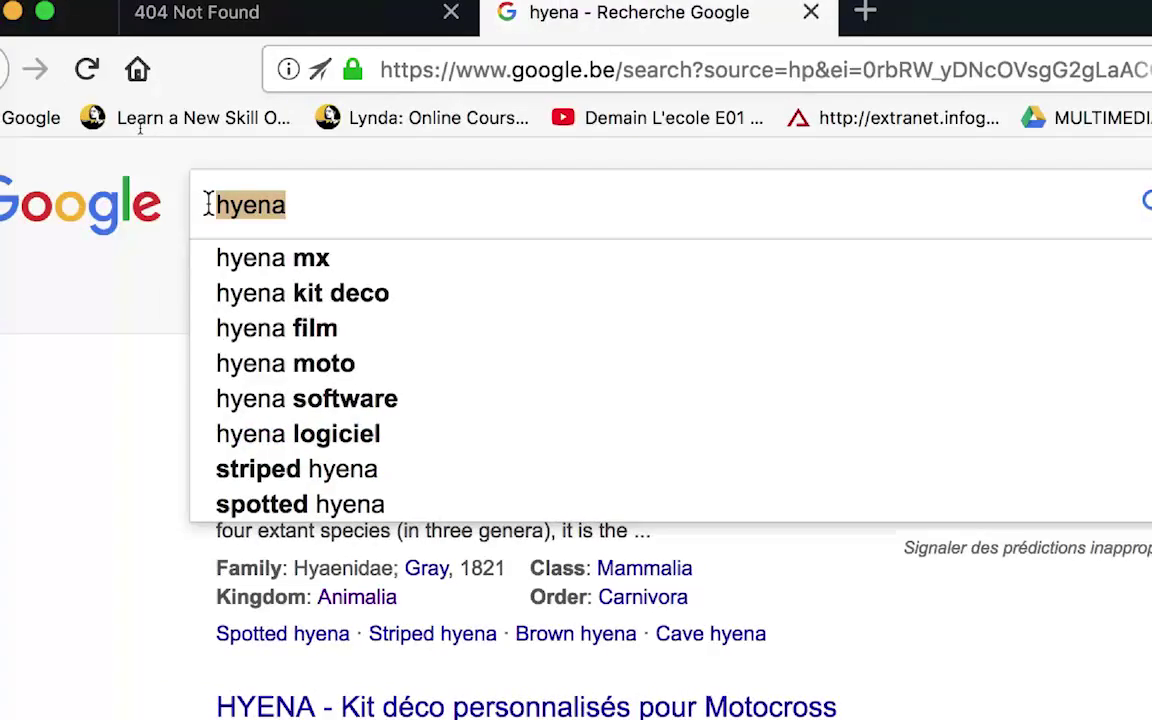
{"action": "left_click", "coordinate": [241, 205]}
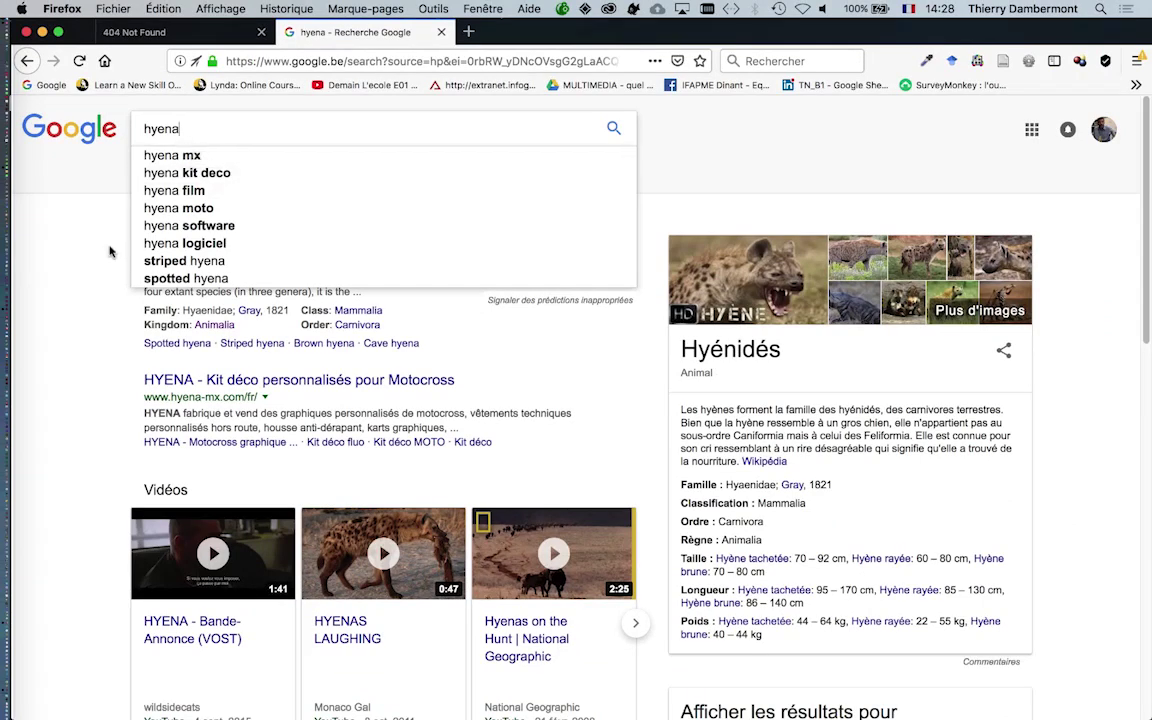
{"action": "left_click", "coordinate": [110, 252]}
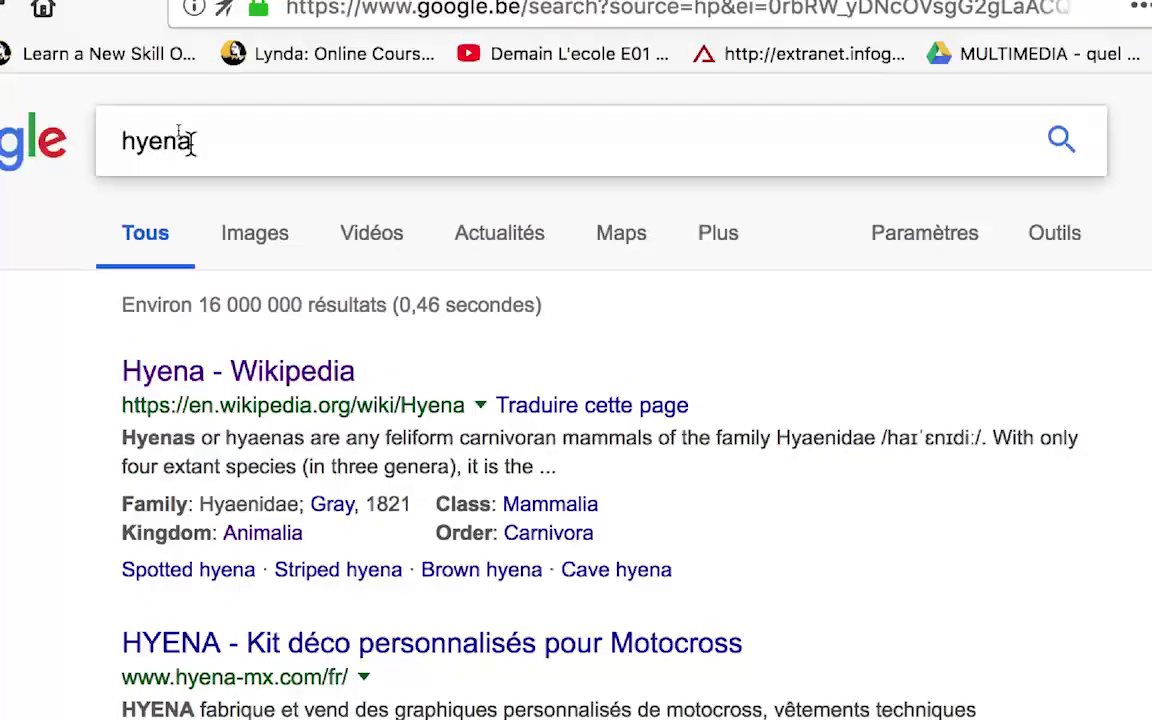
{"action": "left_click", "coordinate": [214, 186]}
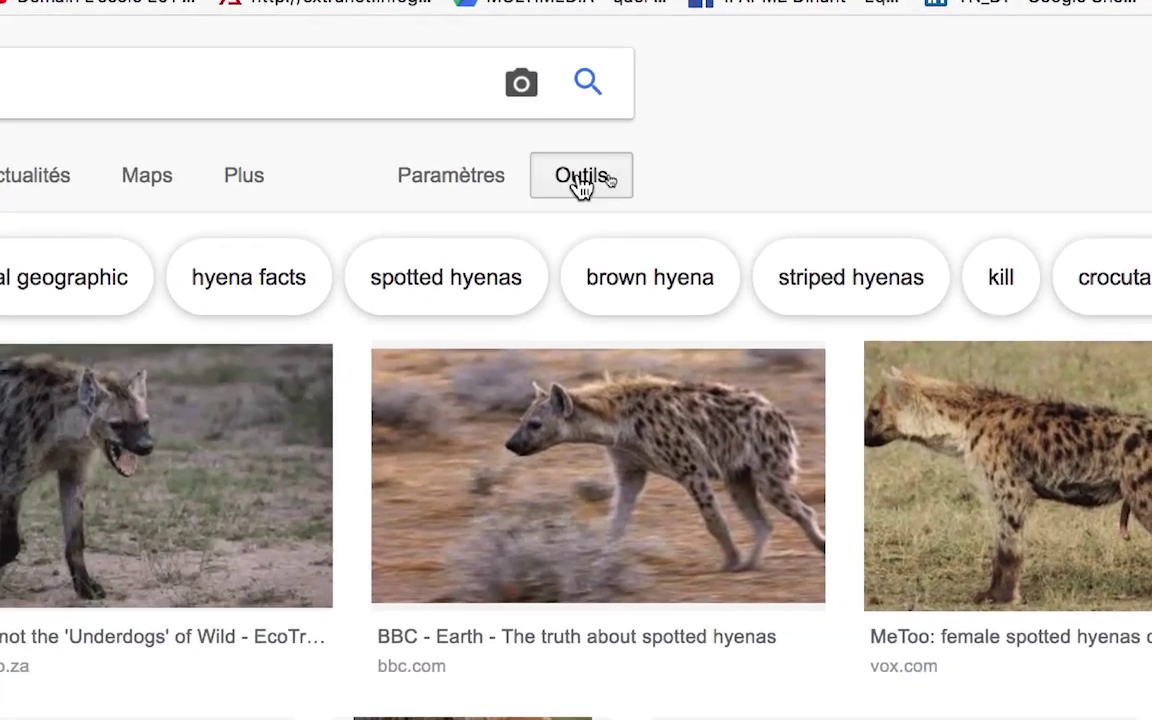
Step: Turn on Afficher les tailles under Outils > Plus d'outils and browse the hyena thumbnails
{"action": "left_click", "coordinate": [578, 178]}
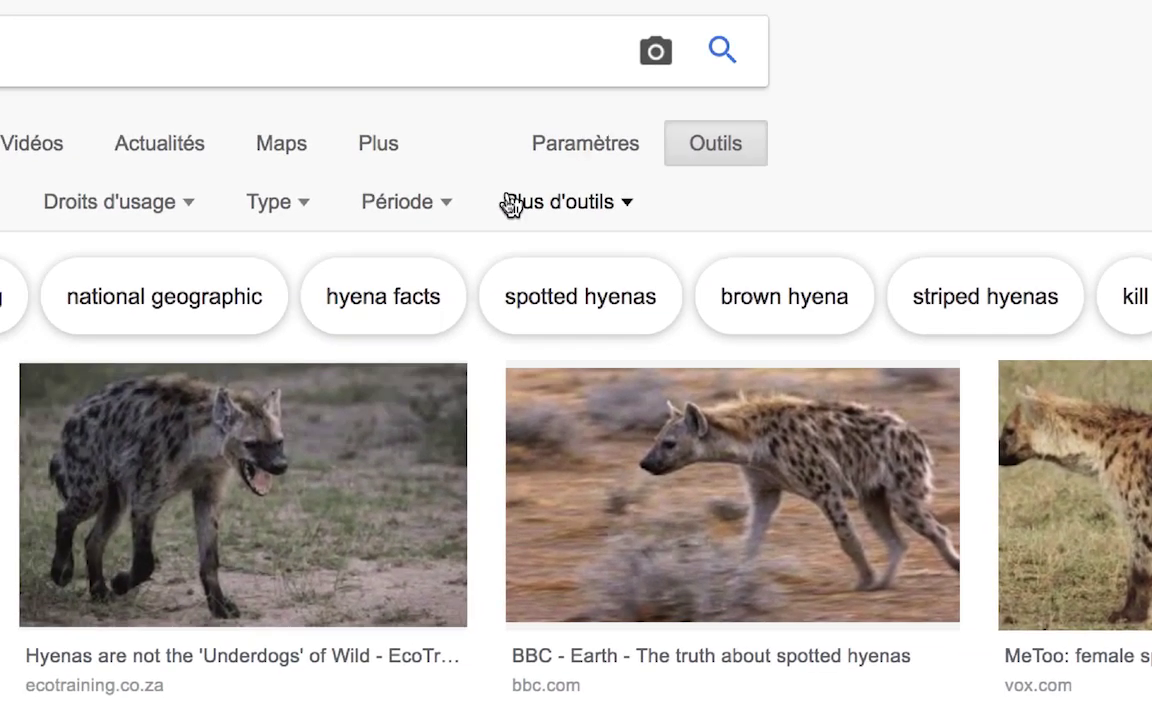
{"action": "left_click", "coordinate": [400, 232]}
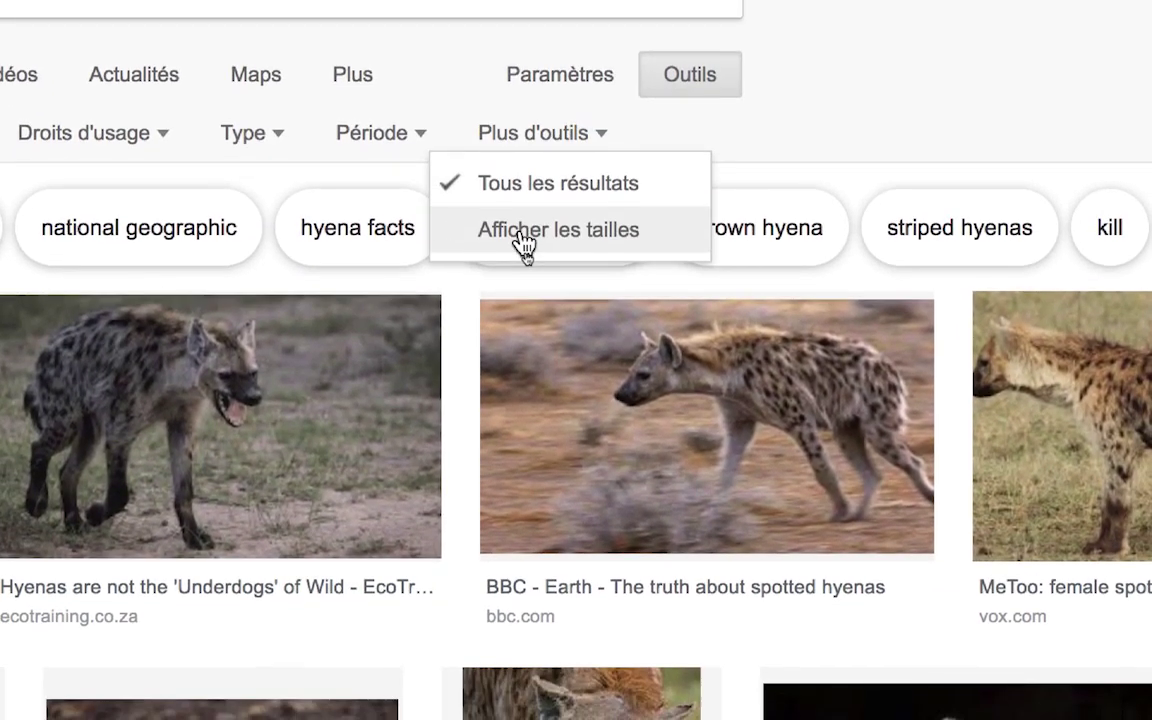
{"action": "left_click", "coordinate": [522, 232]}
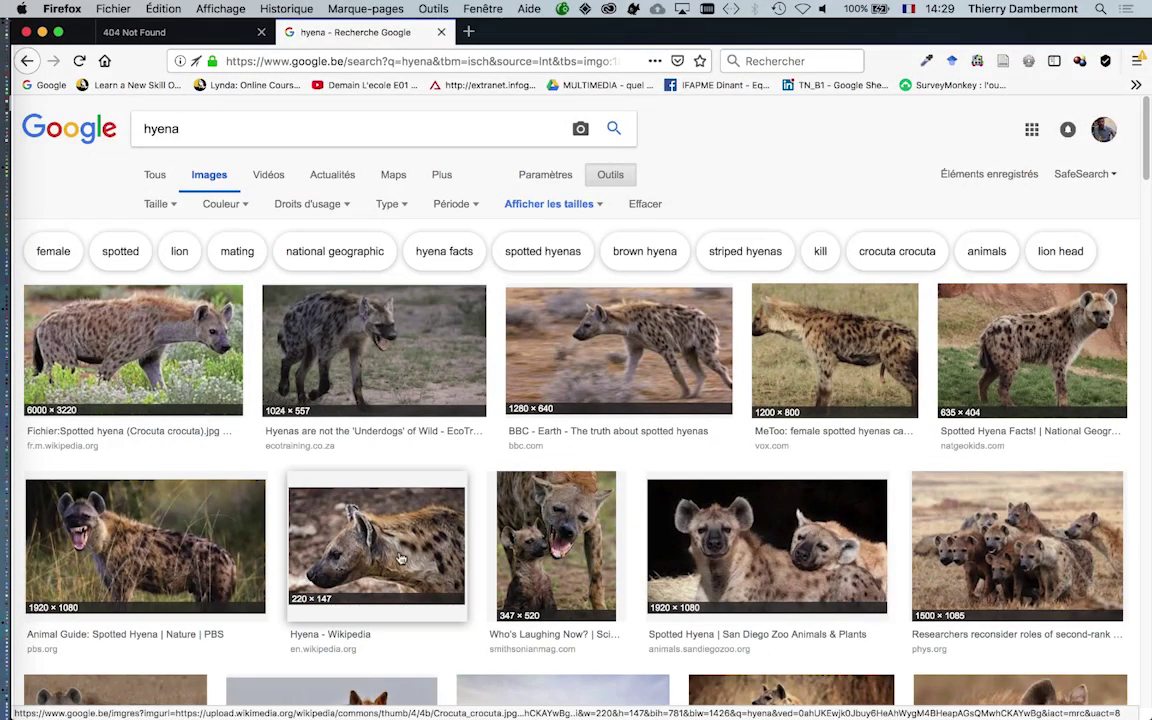
{"action": "scroll", "coordinate": [441, 453], "scroll_direction": "down", "scroll_amount": 2}
{"action": "scroll", "coordinate": [441, 453], "scroll_direction": "down", "scroll_amount": 2}
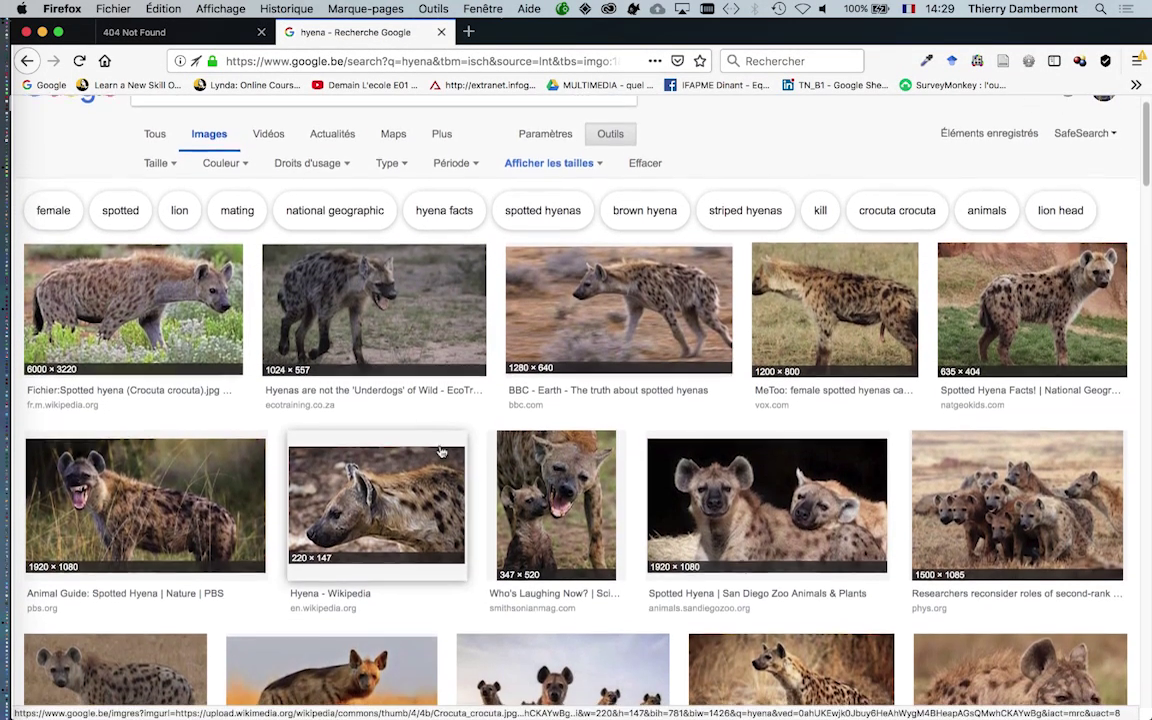
{"action": "scroll", "coordinate": [441, 453], "scroll_direction": "down", "scroll_amount": 1}
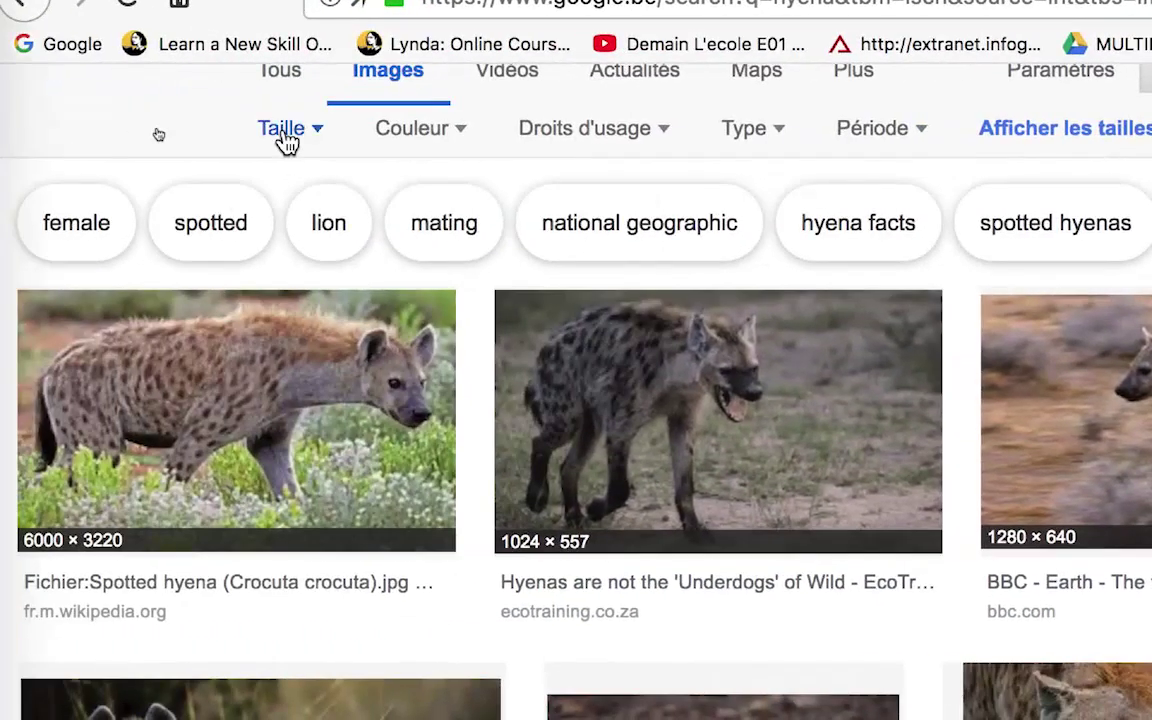
Step: Set the image size filter to Supérieure à... 4 Mpx
{"action": "left_click", "coordinate": [284, 140]}
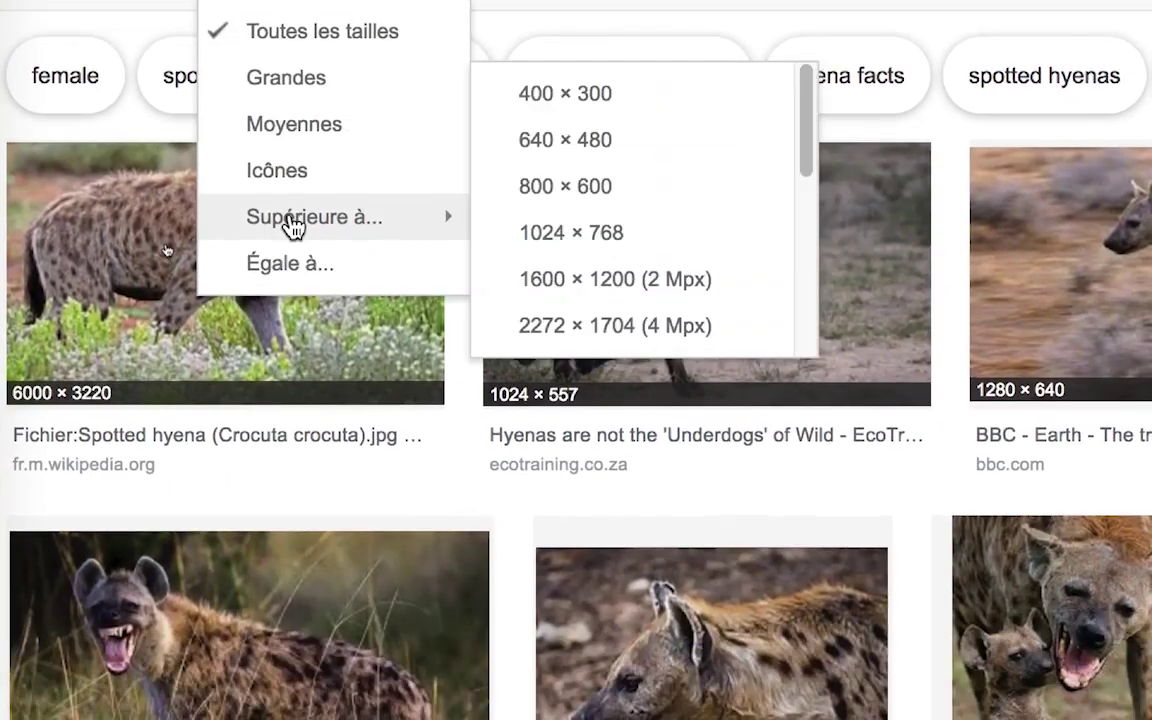
{"action": "mouse_move", "coordinate": [102, 154]}
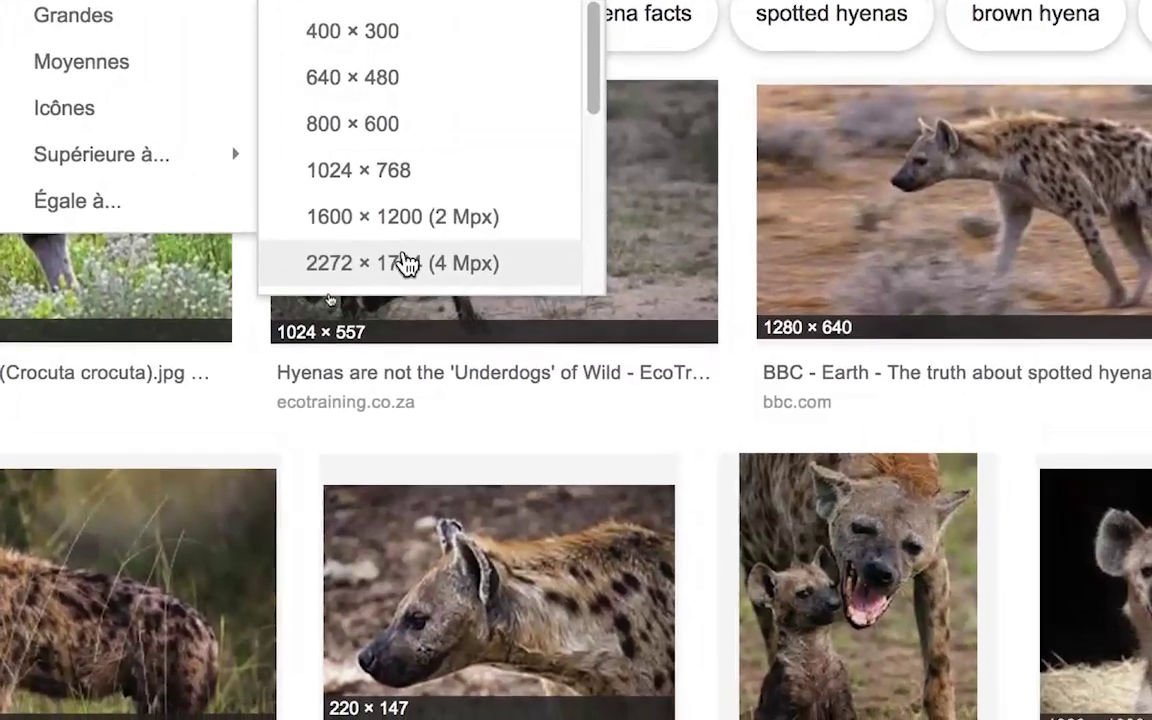
{"action": "scroll", "coordinate": [405, 265], "scroll_direction": "down", "scroll_amount": 1}
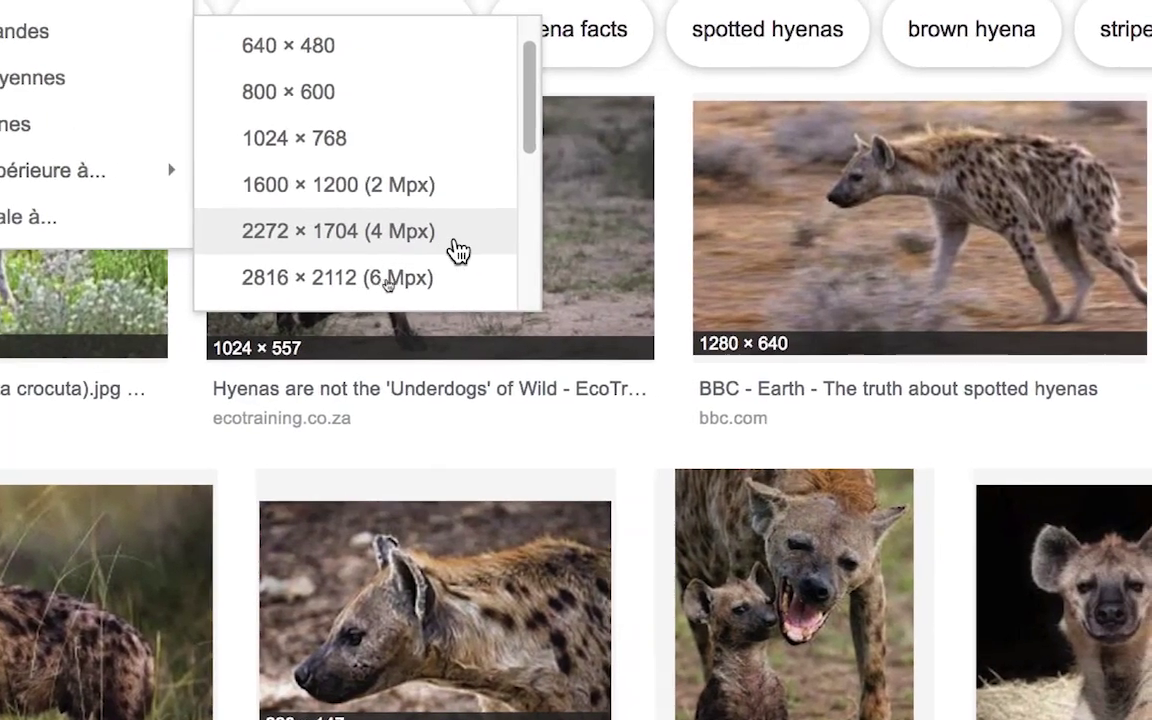
{"action": "scroll", "coordinate": [458, 250], "scroll_direction": "down", "scroll_amount": 1}
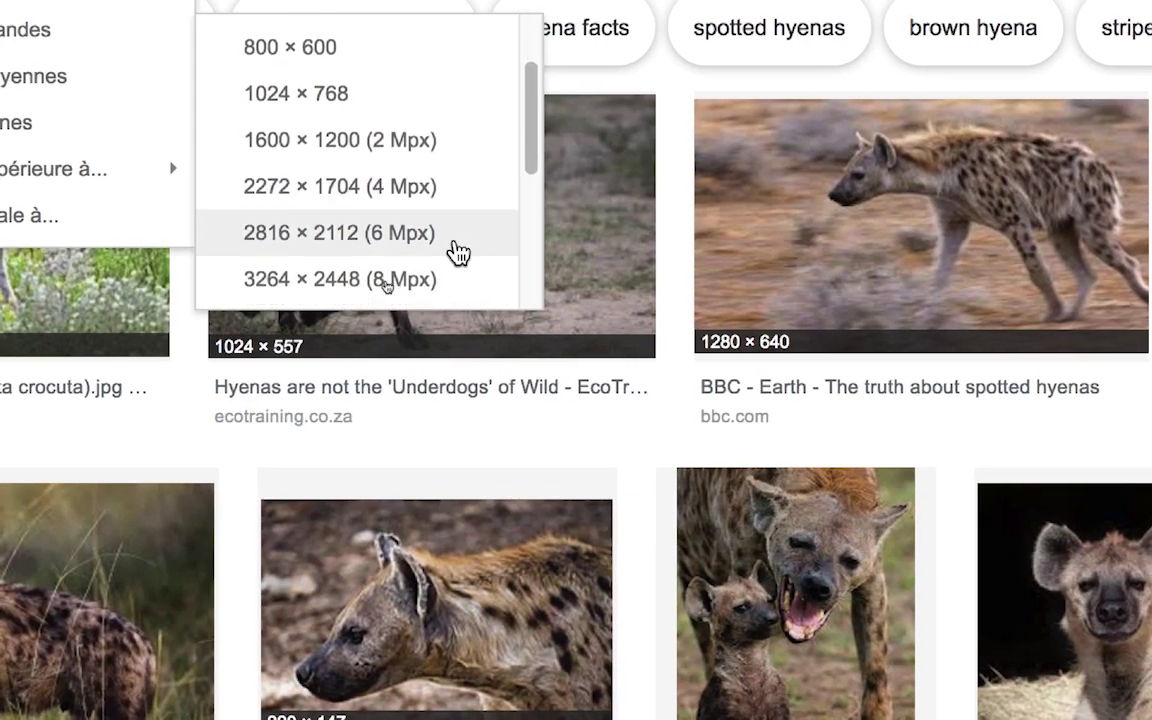
{"action": "scroll", "coordinate": [458, 250], "scroll_direction": "down", "scroll_amount": 1}
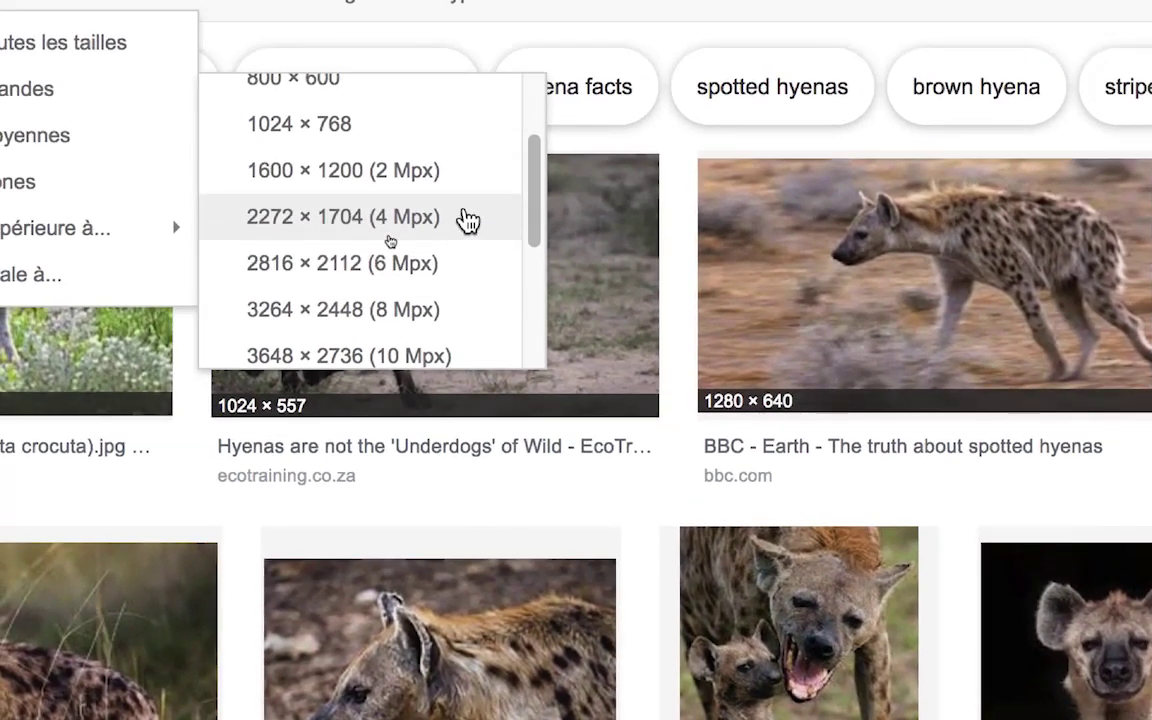
{"action": "left_click", "coordinate": [467, 220]}
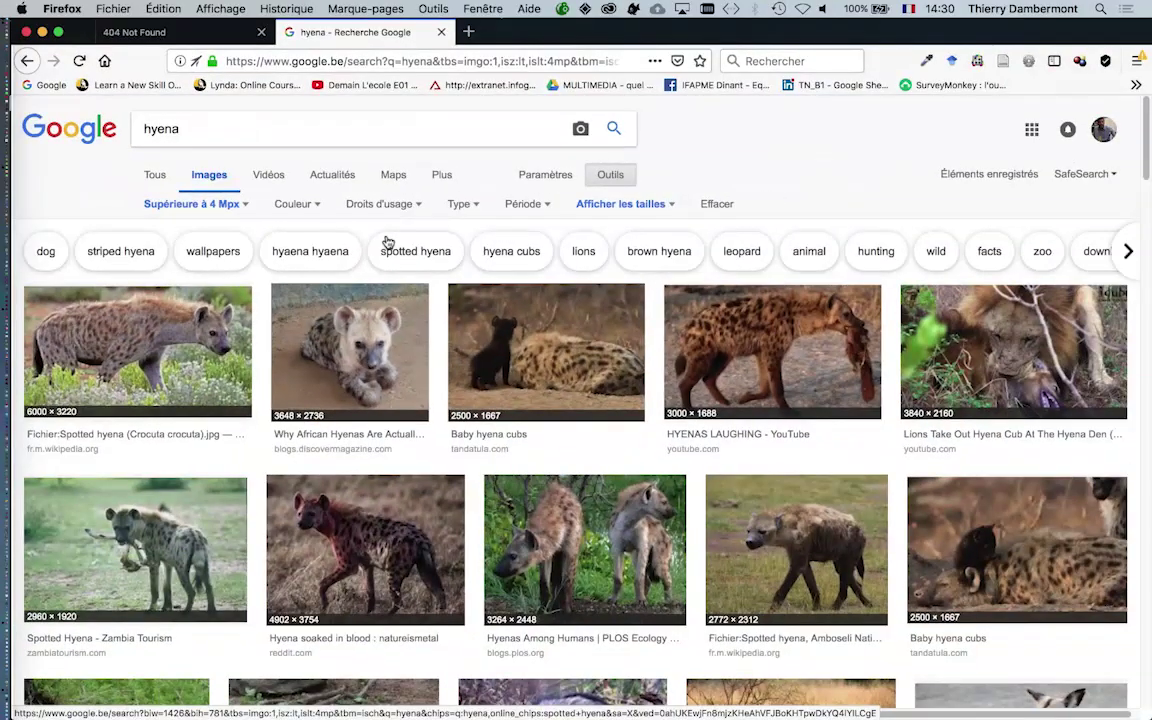
Step: Review the filtered results, check the Droits d'usage menu, and click after 'hyena' in the query
{"action": "scroll", "coordinate": [565, 448], "scroll_direction": "down", "scroll_amount": 3}
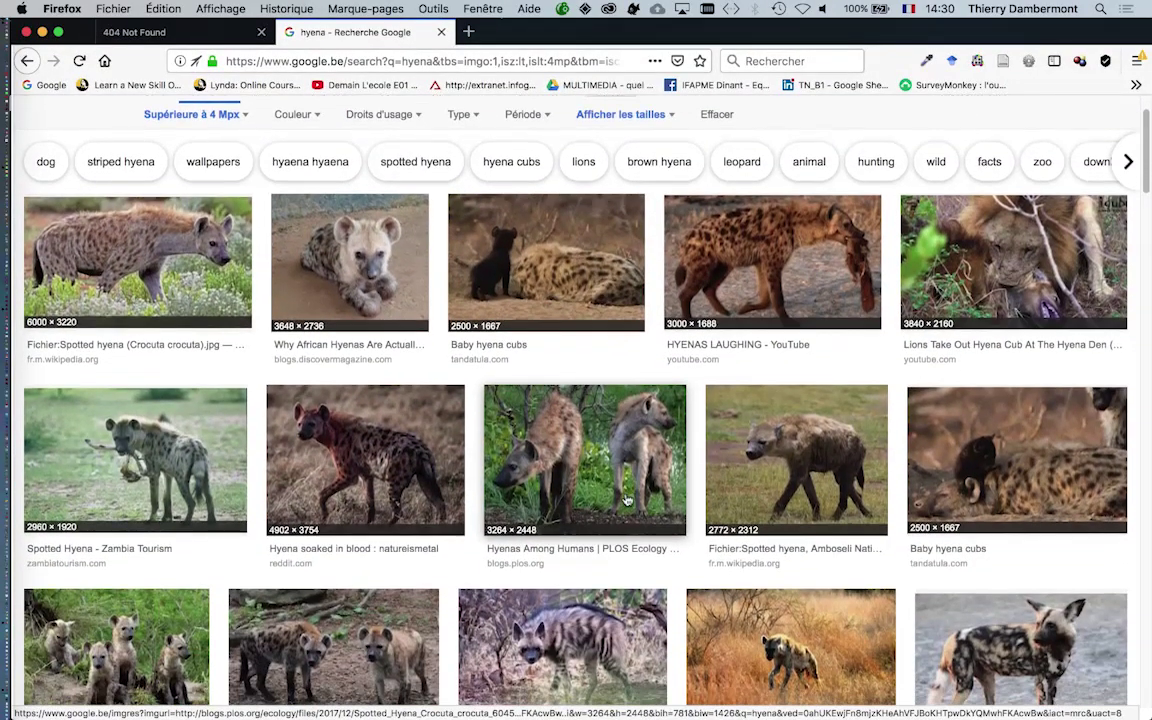
{"action": "scroll", "coordinate": [627, 500], "scroll_direction": "down", "scroll_amount": 2}
{"action": "scroll", "coordinate": [710, 460], "scroll_direction": "up", "scroll_amount": 4}
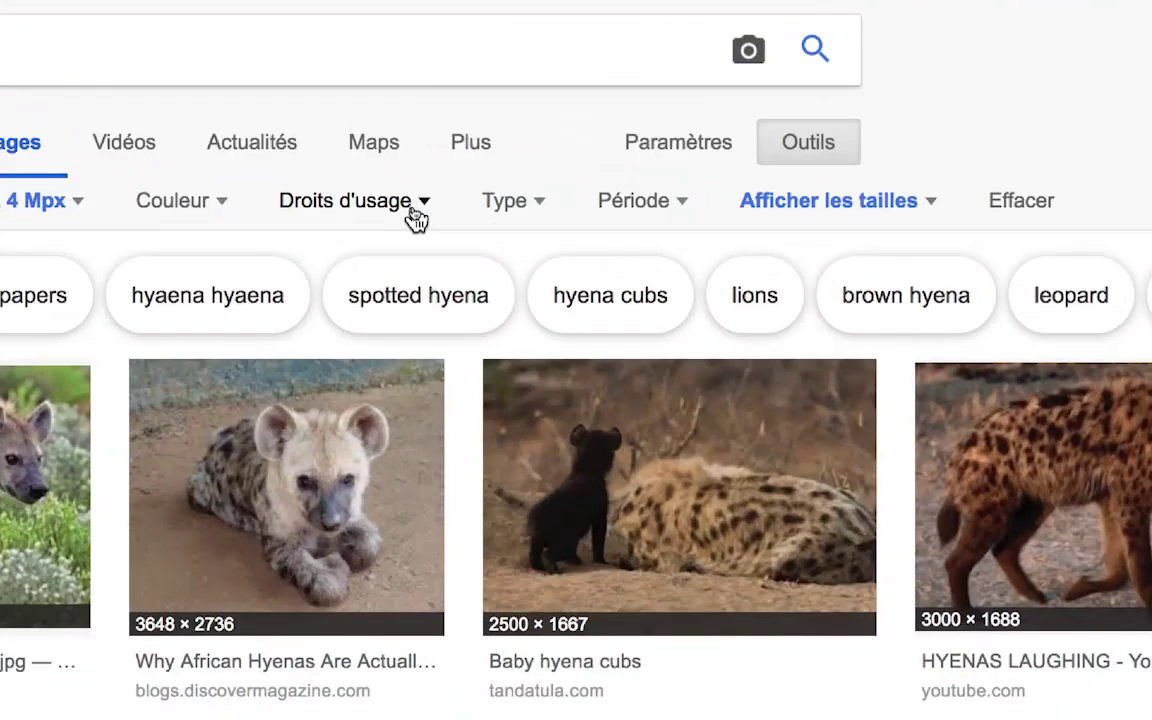
{"action": "left_click", "coordinate": [412, 212]}
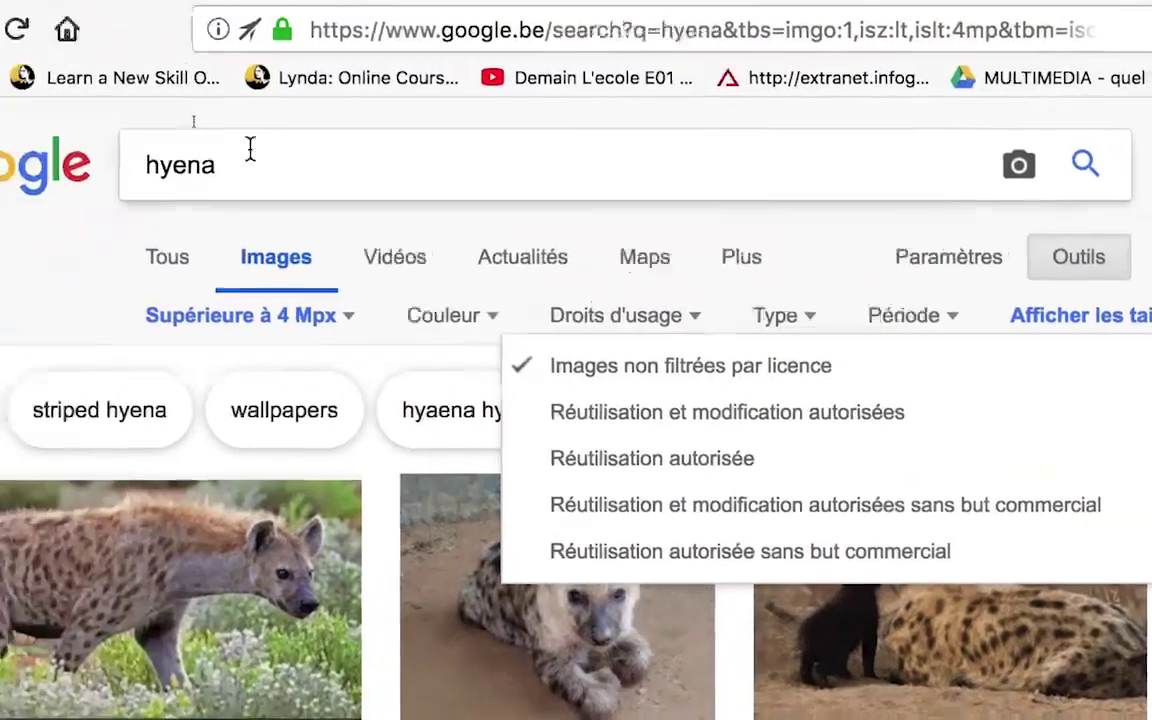
{"action": "left_click", "coordinate": [246, 152]}
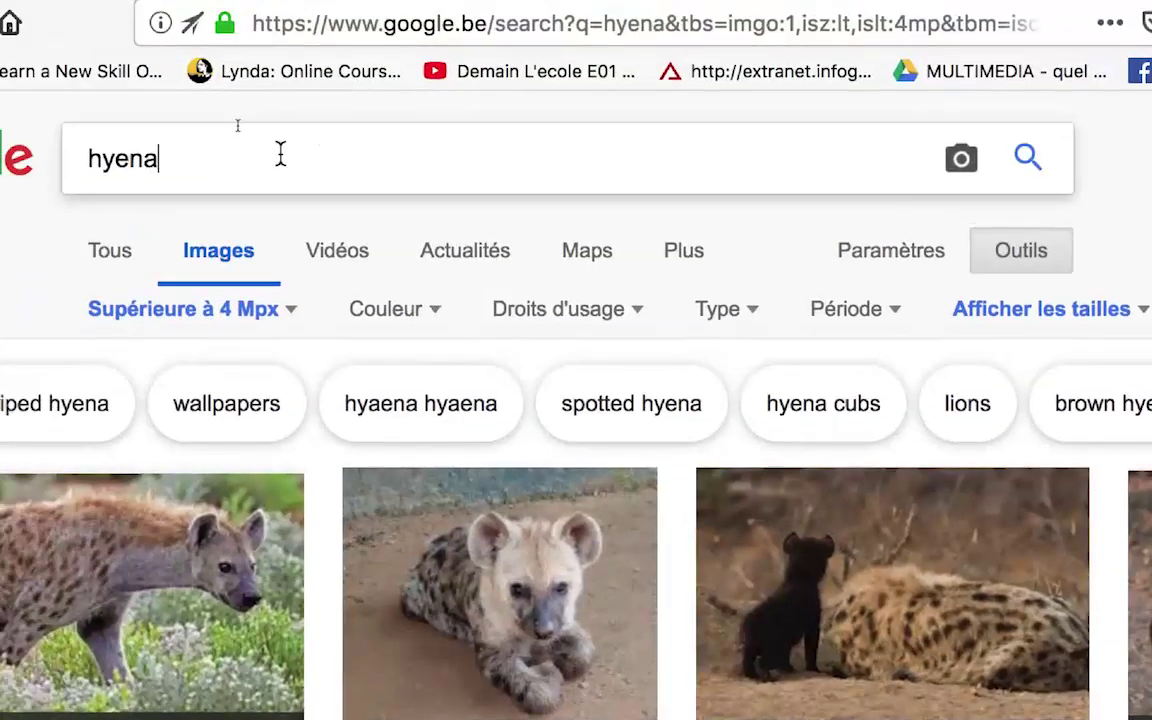
Step: Extend the query to hyena "public domain" and scroll through the new image results
{"action": "type", "text": " \"public d"}
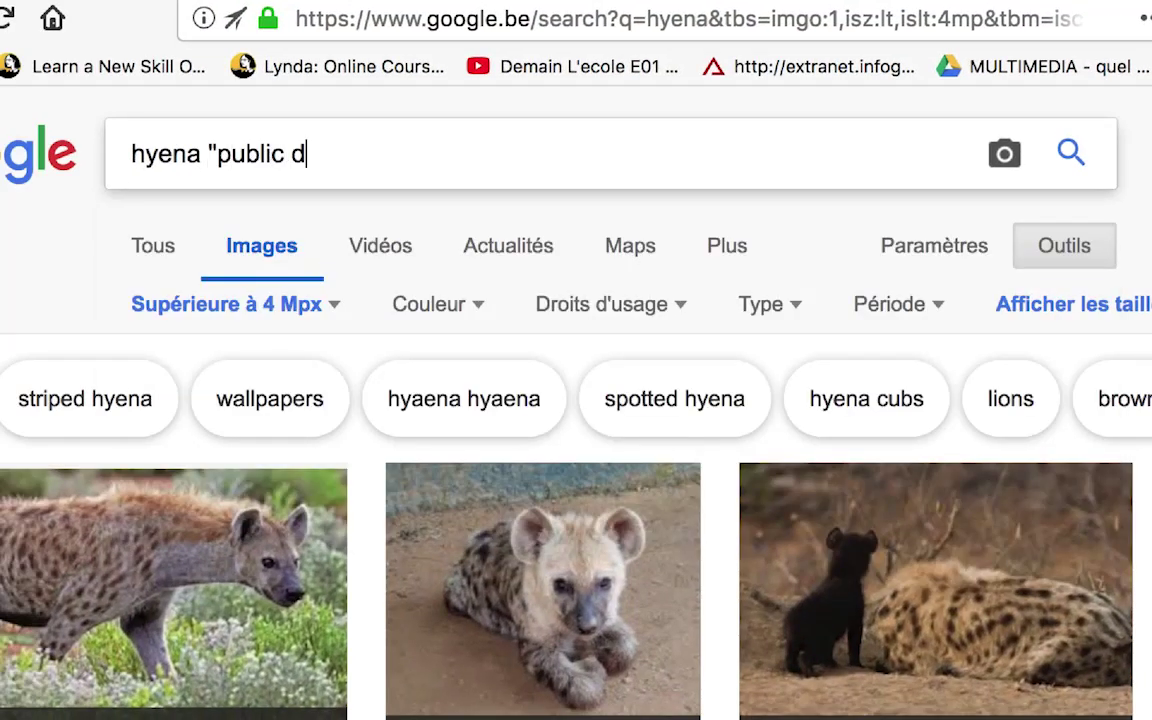
{"action": "type", "text": "omain\""}
{"action": "key", "text": "Return"}
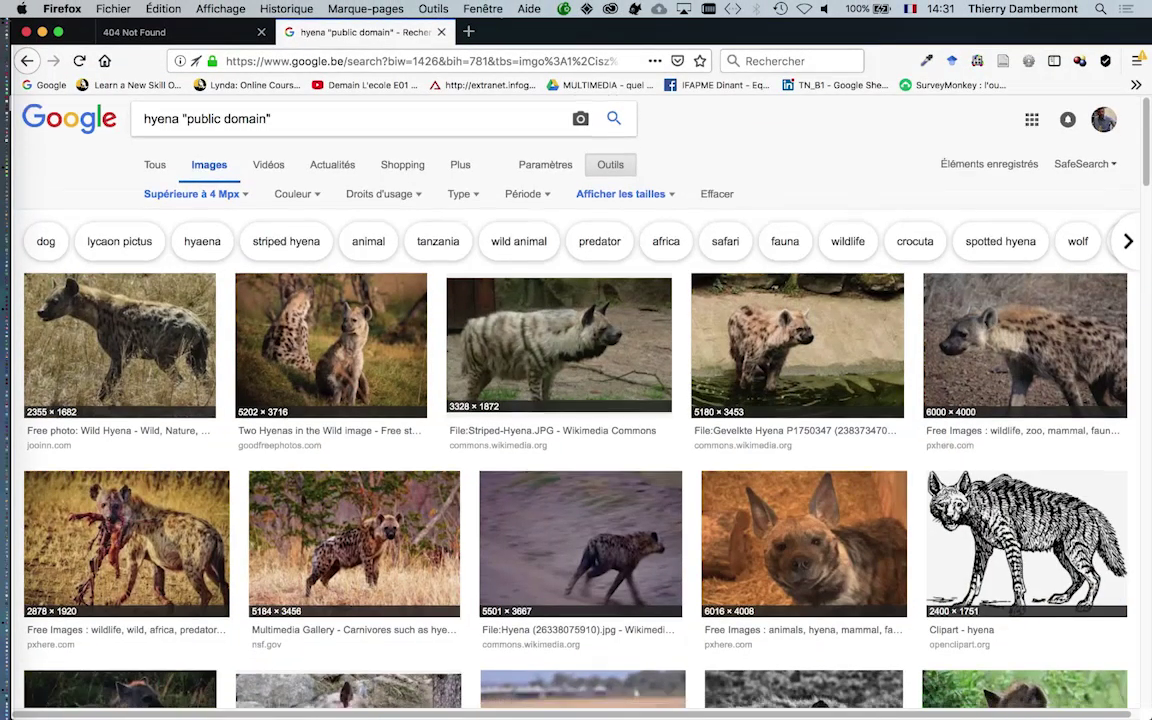
{"action": "scroll", "coordinate": [559, 300], "scroll_direction": "down", "scroll_amount": 1}
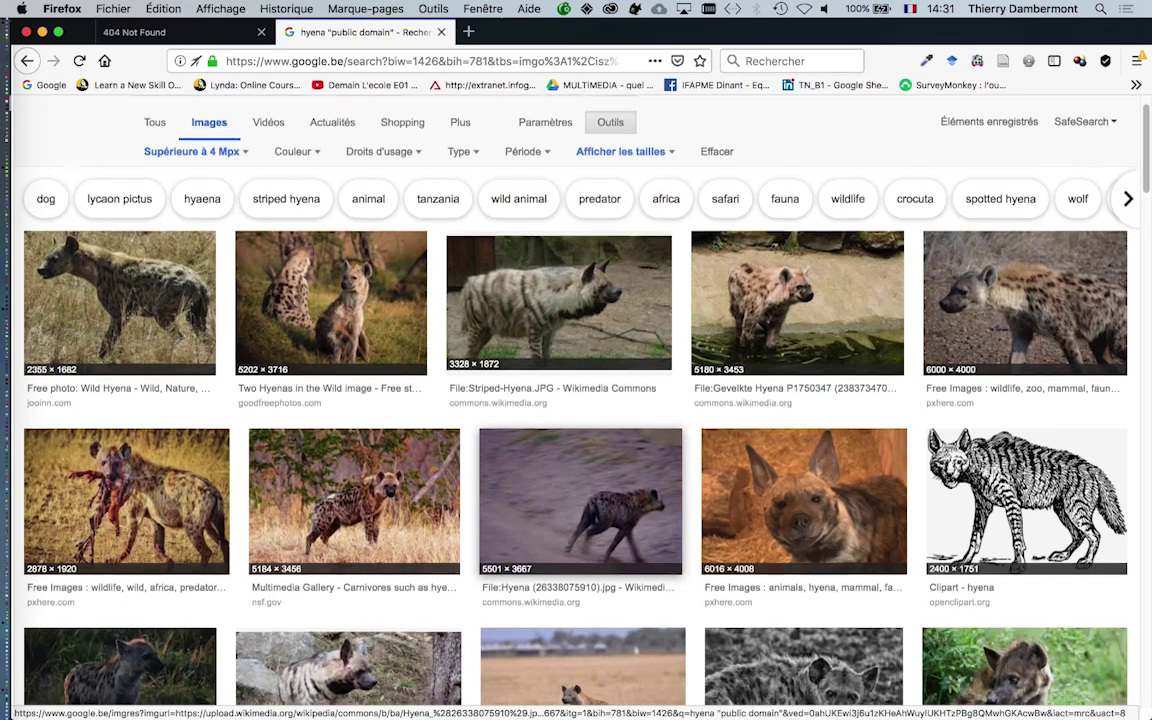
{"action": "scroll", "coordinate": [580, 480], "scroll_direction": "down", "scroll_amount": 1}
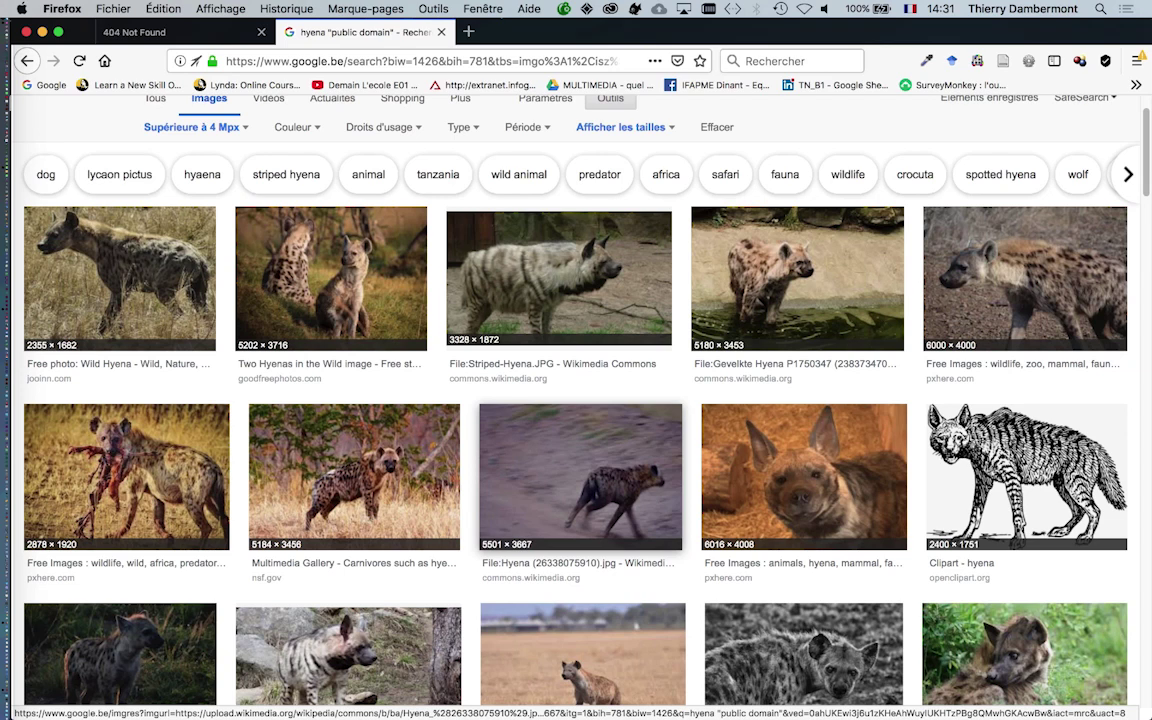
{"action": "scroll", "coordinate": [580, 480], "scroll_direction": "down", "scroll_amount": 2}
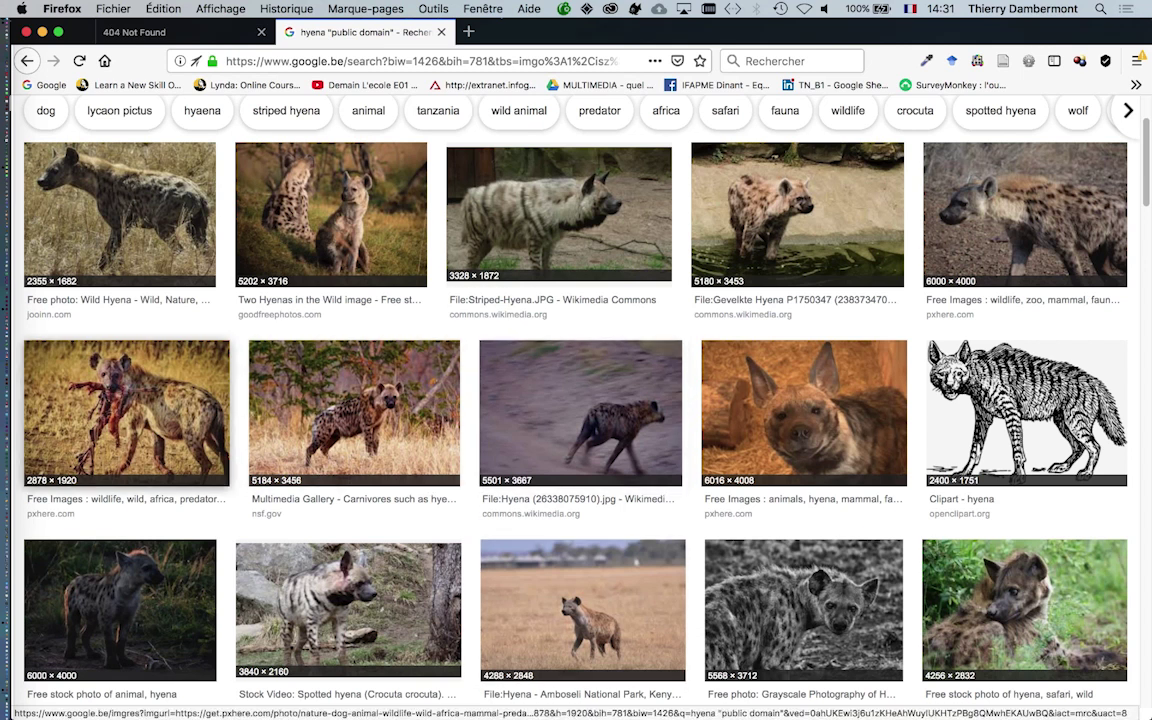
{"action": "scroll", "coordinate": [348, 480], "scroll_direction": "down", "scroll_amount": 3}
{"action": "scroll", "coordinate": [348, 480], "scroll_direction": "down", "scroll_amount": 1}
{"action": "scroll", "coordinate": [348, 480], "scroll_direction": "down", "scroll_amount": 4}
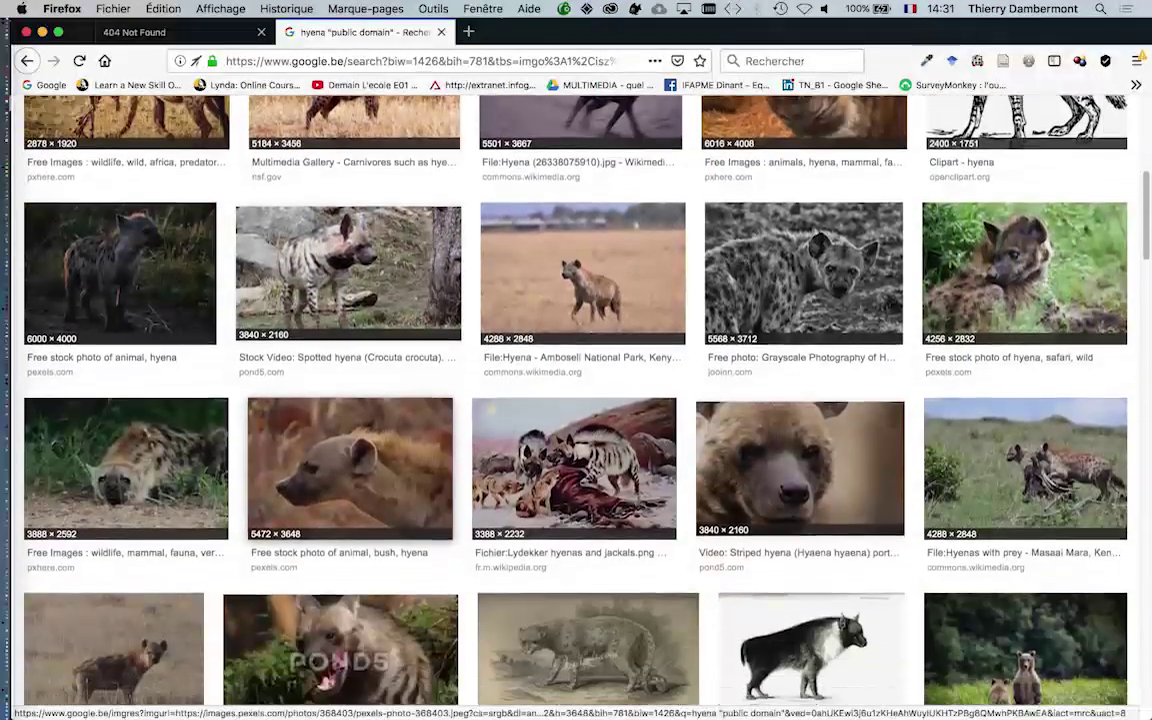
{"action": "scroll", "coordinate": [348, 460], "scroll_direction": "down", "scroll_amount": 1}
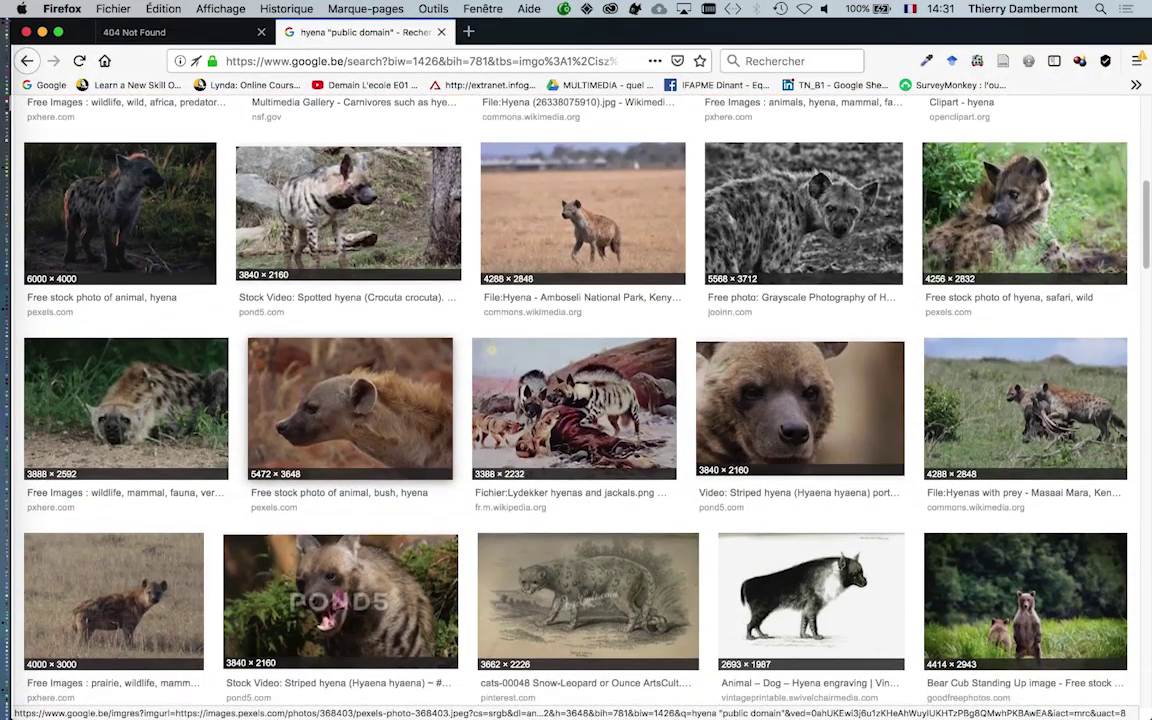
{"action": "scroll", "coordinate": [348, 460], "scroll_direction": "down", "scroll_amount": 2}
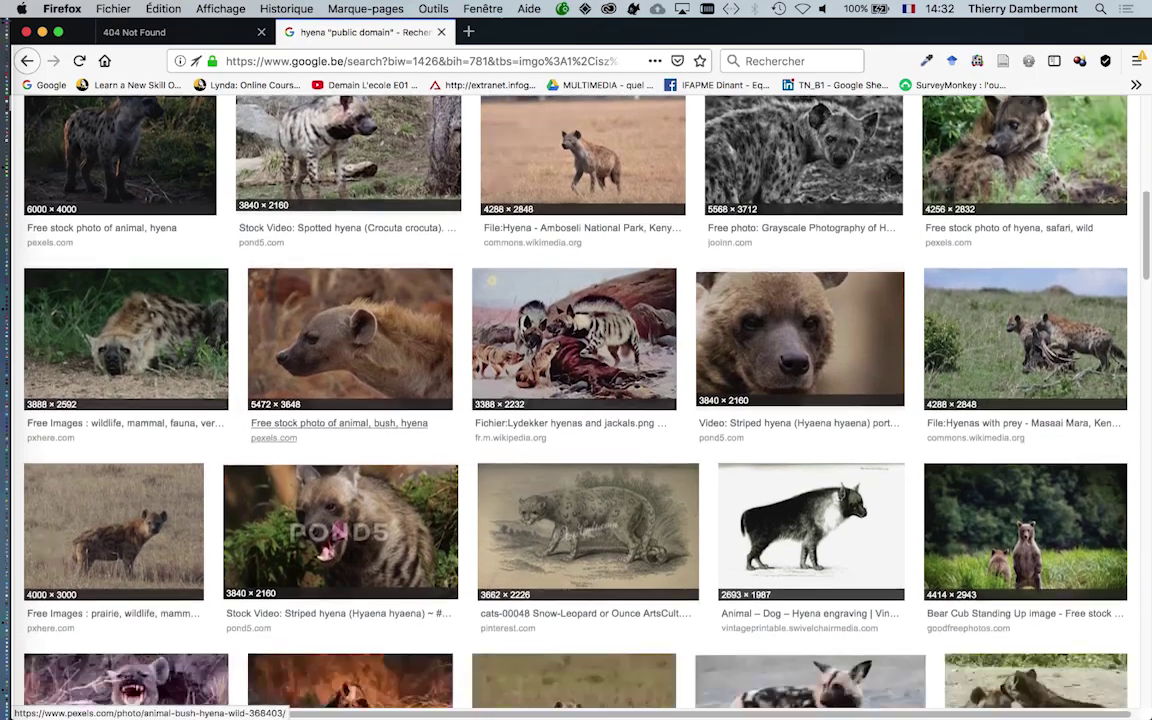
{"action": "scroll", "coordinate": [348, 460], "scroll_direction": "down", "scroll_amount": 3}
{"action": "left_click", "coordinate": [340, 230]}
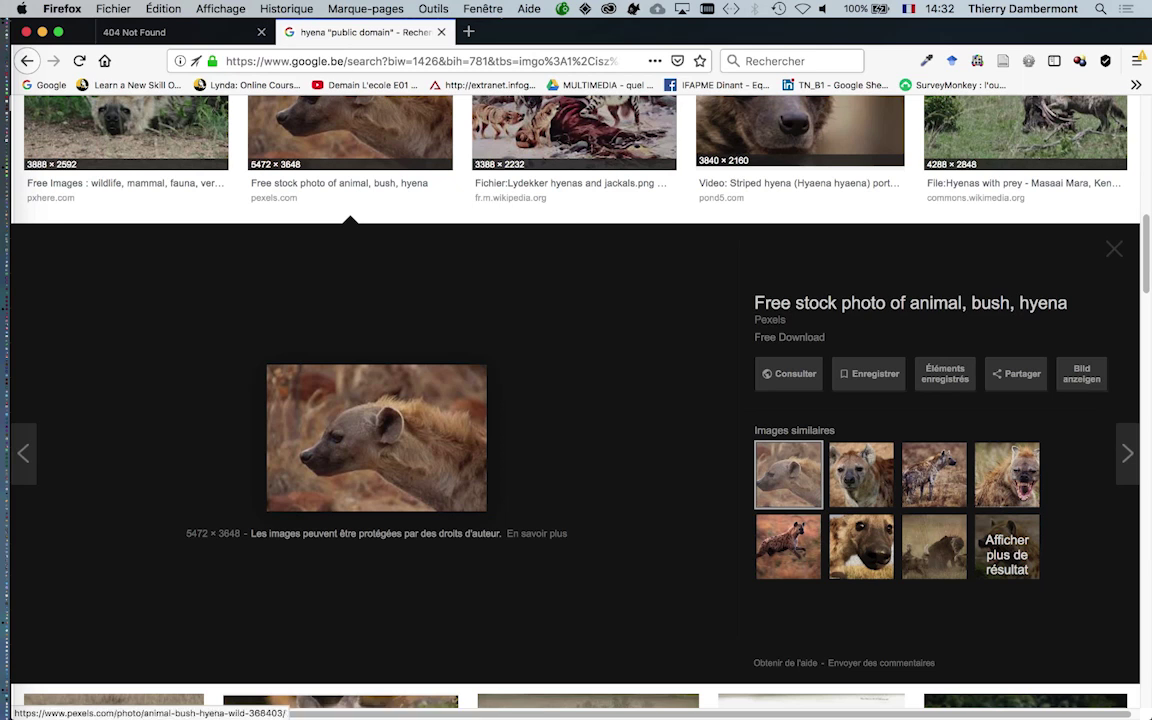
{"action": "left_click", "coordinate": [795, 374]}
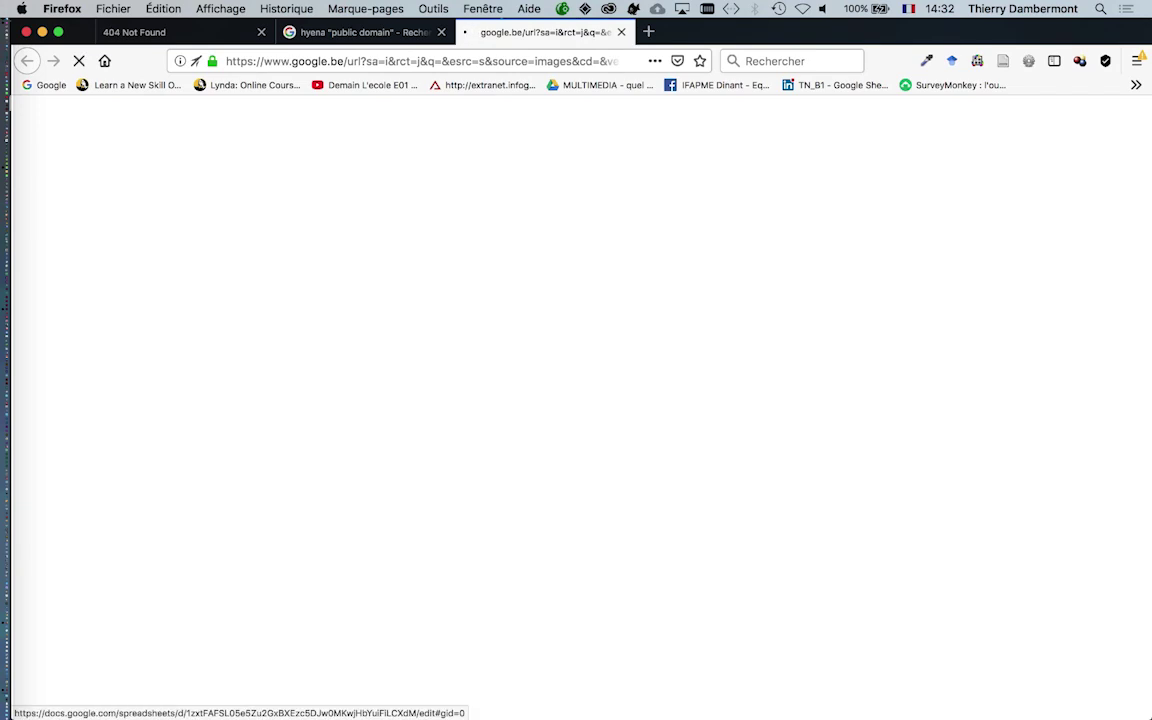
{"action": "scroll", "coordinate": [555, 230], "scroll_direction": "up", "scroll_amount": 5}
{"action": "scroll", "coordinate": [555, 230], "scroll_direction": "up", "scroll_amount": 5}
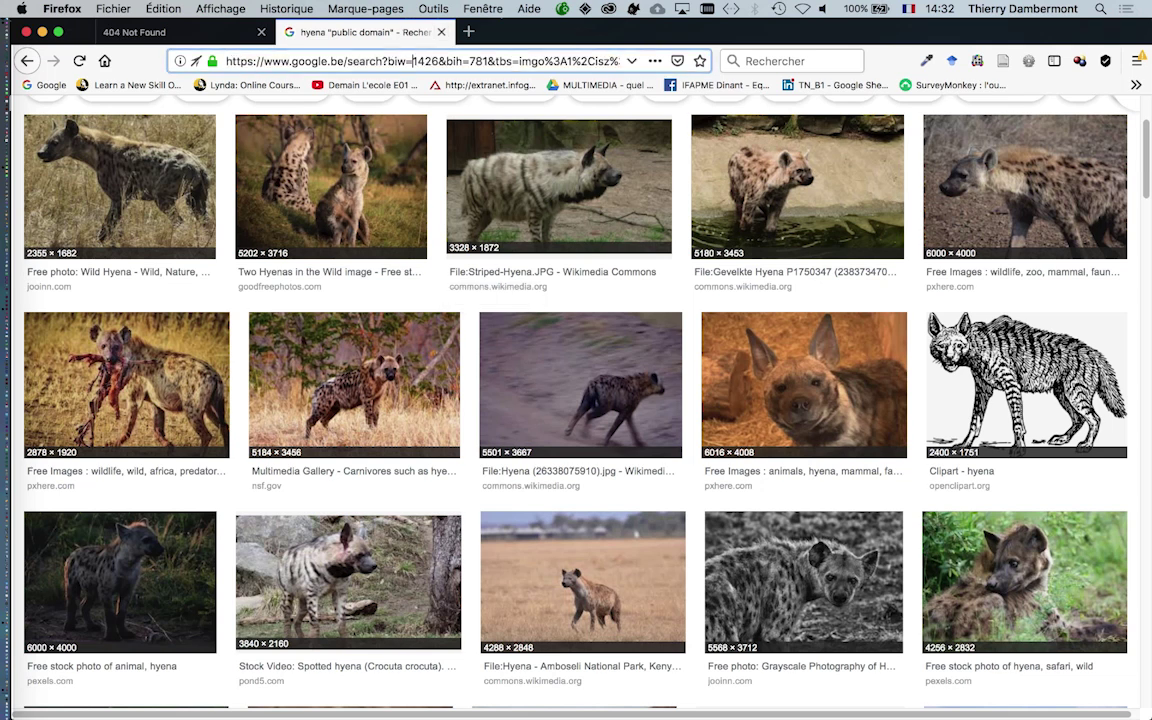
Step: Search 'bing' from the address bar and open the Bing site from the results
{"action": "left_click", "coordinate": [420, 61]}
{"action": "type", "text": "bing"}
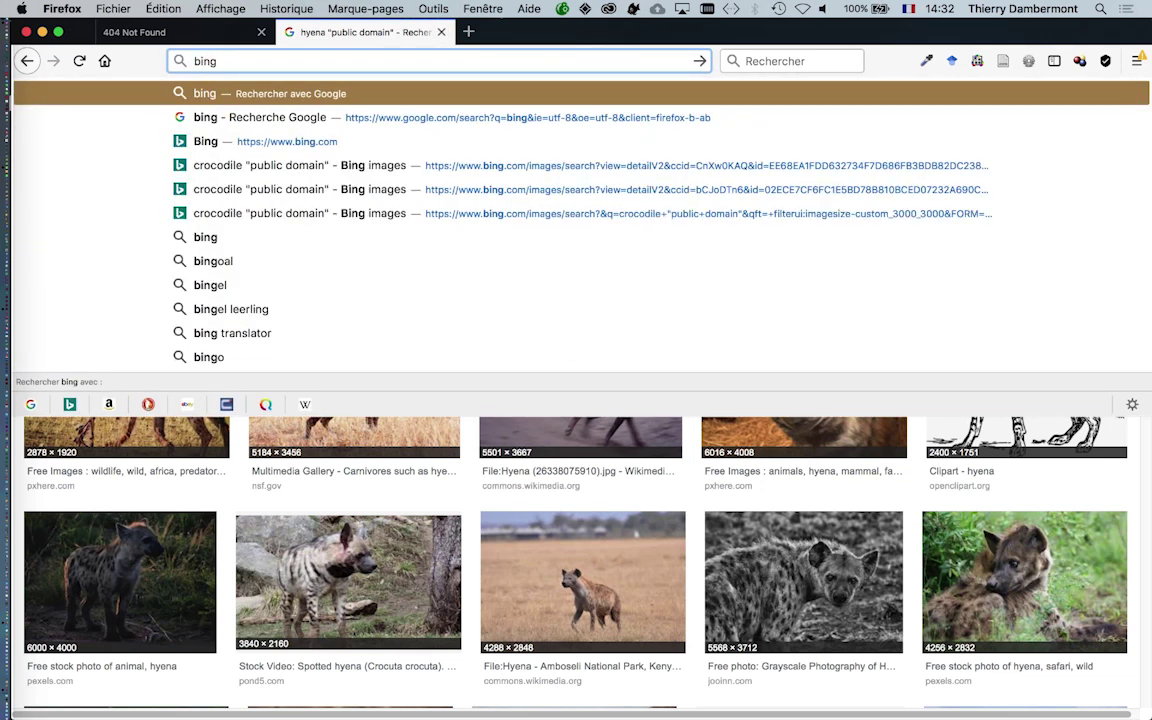
{"action": "key", "text": "Return"}
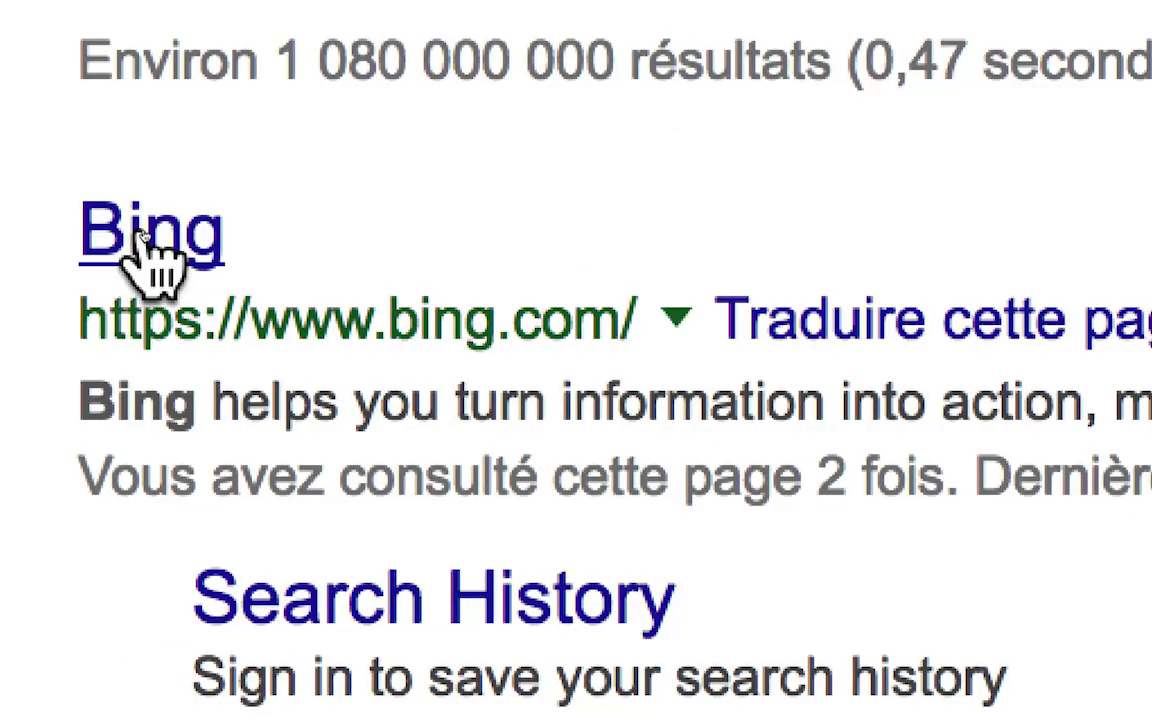
{"action": "left_click", "coordinate": [142, 242]}
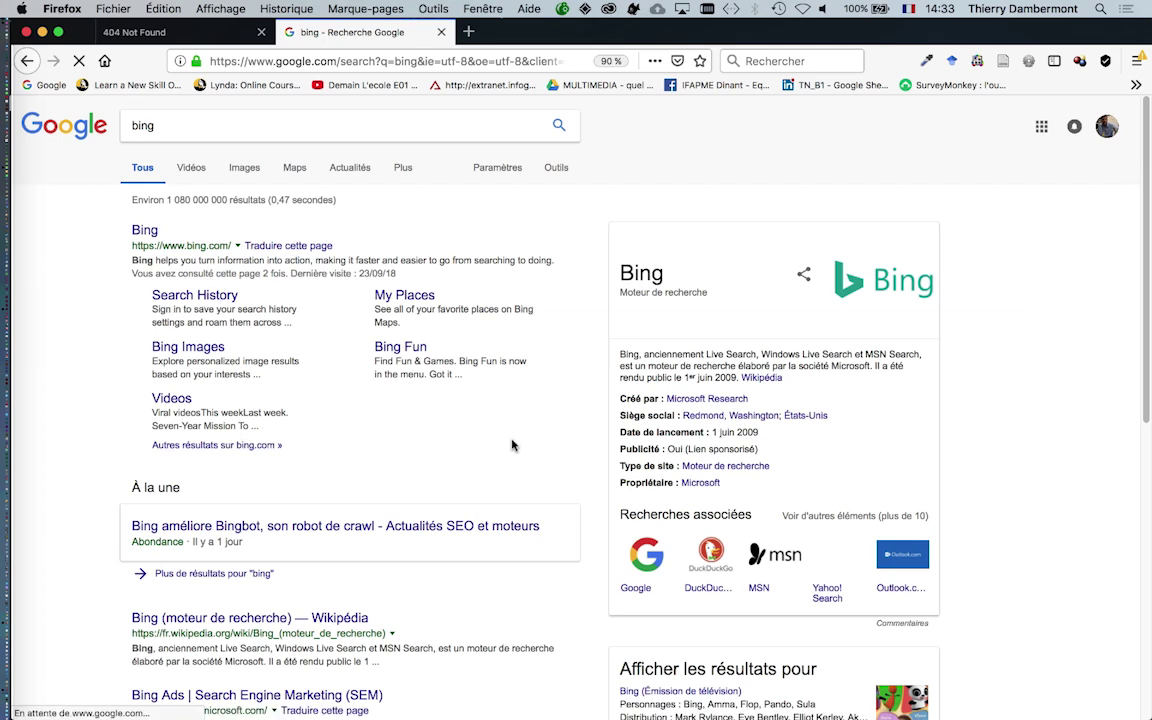
{"action": "scroll", "coordinate": [512, 444], "scroll_direction": "down", "scroll_amount": 1}
{"action": "scroll", "coordinate": [514, 445], "scroll_direction": "down", "scroll_amount": 2}
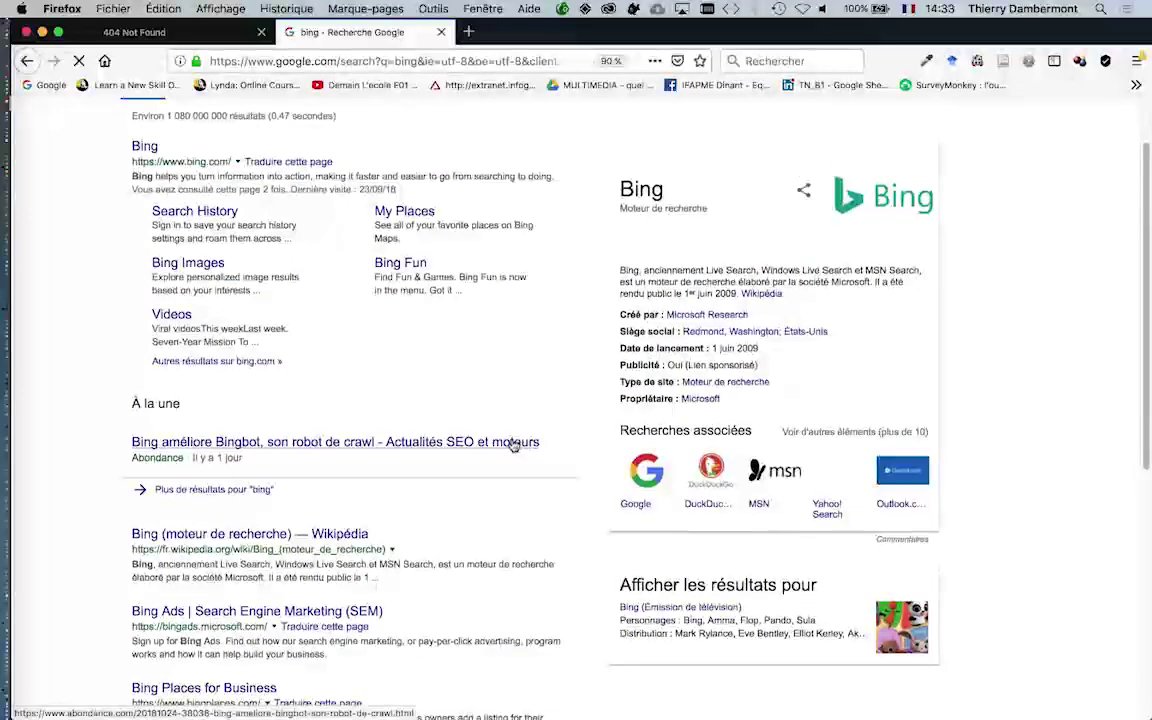
{"action": "scroll", "coordinate": [514, 445], "scroll_direction": "up", "scroll_amount": 3}
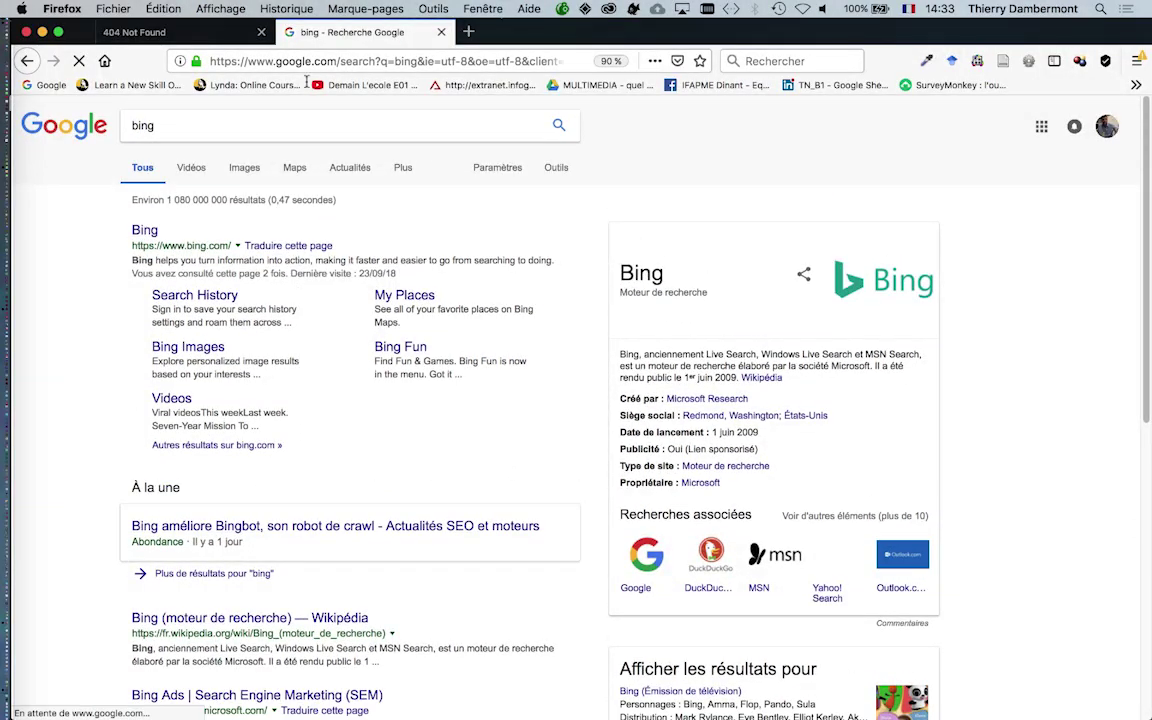
Step: Enter 'bing' in the address bar again to load the bing.com home page
{"action": "left_click", "coordinate": [275, 61]}
{"action": "type", "text": "bing"}
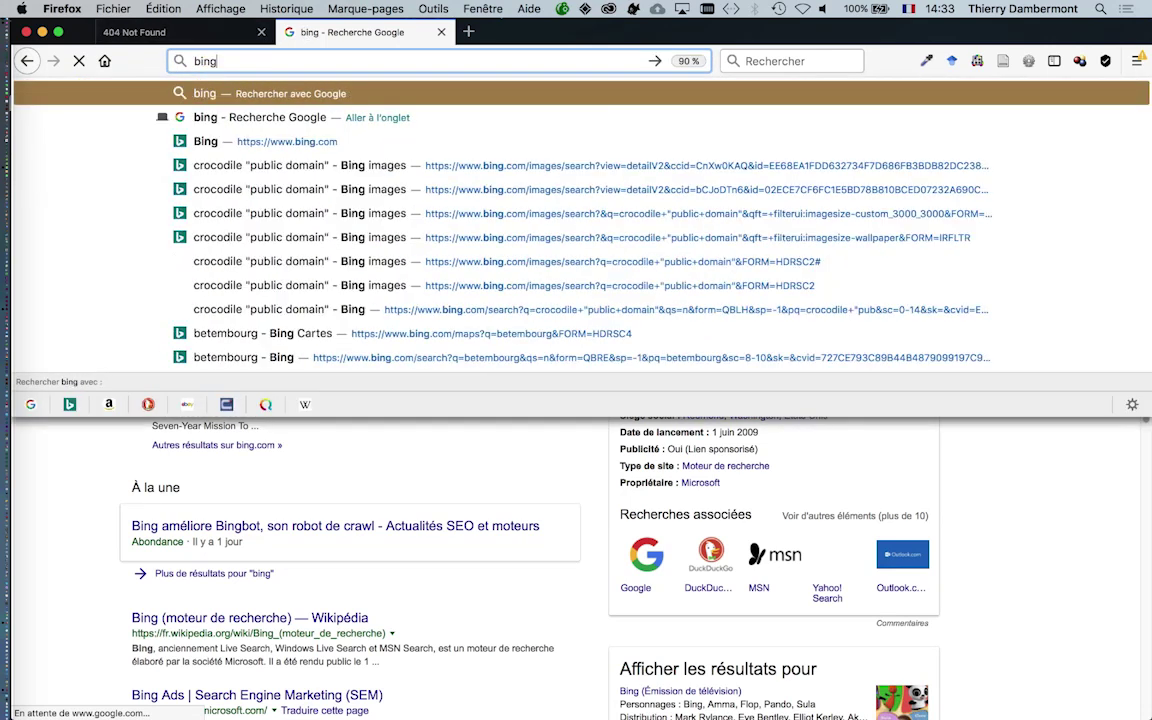
{"action": "key", "text": "Return"}
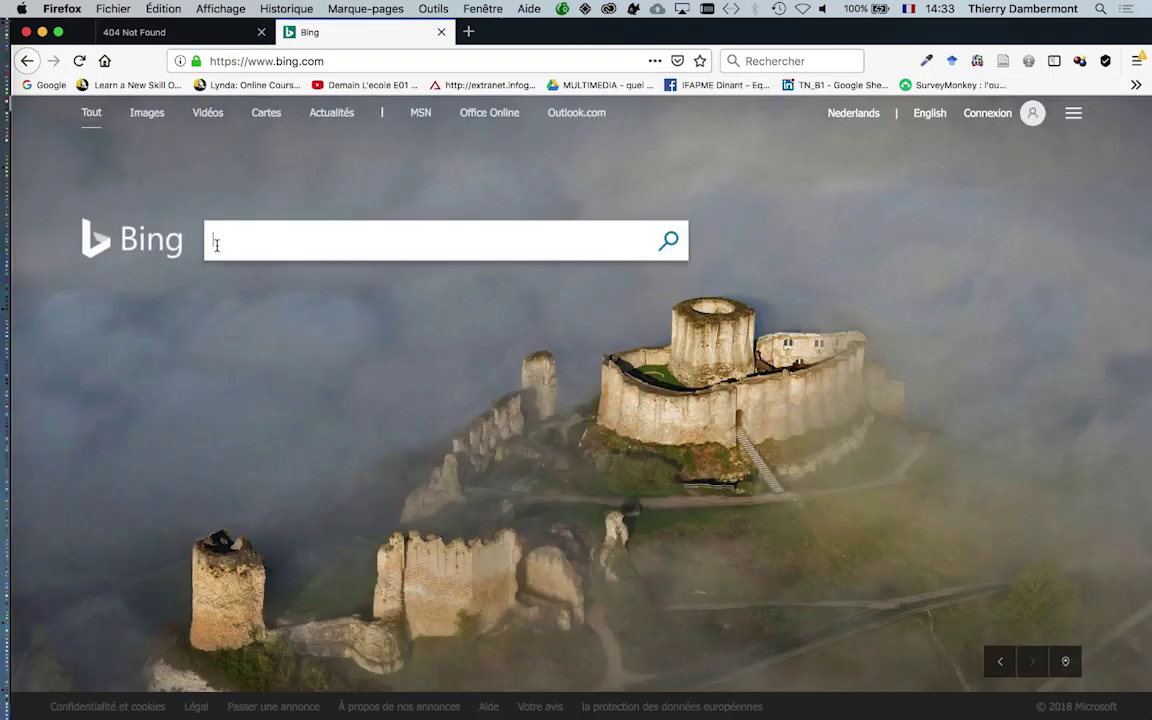
Step: Search Bing for hyena "public domain" and switch to the Images results
{"action": "left_click", "coordinate": [216, 244]}
{"action": "type", "text": "hy"}
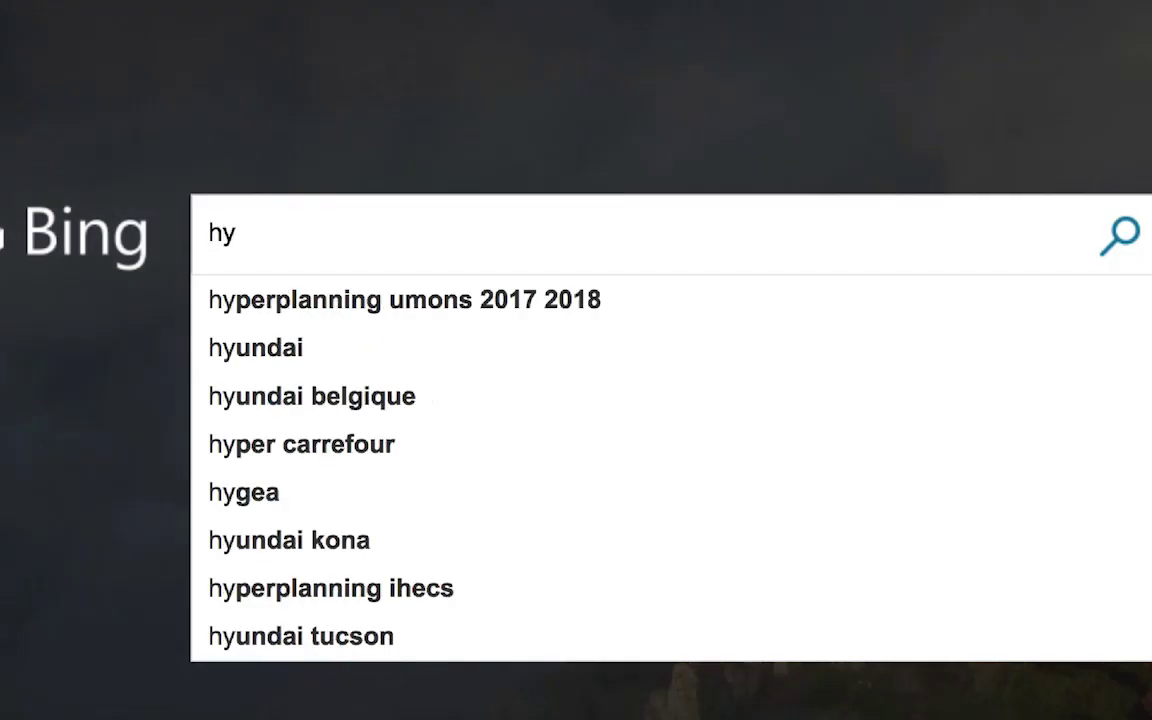
{"action": "type", "text": "ena"}
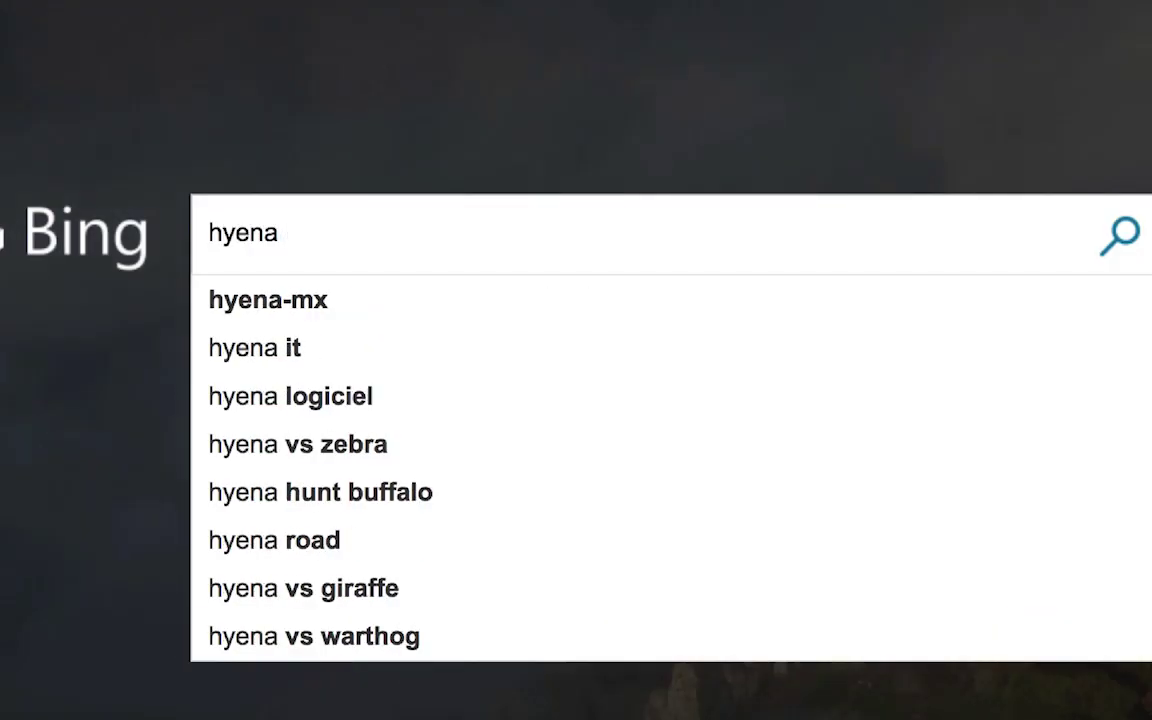
{"action": "type", "text": " \"pu"}
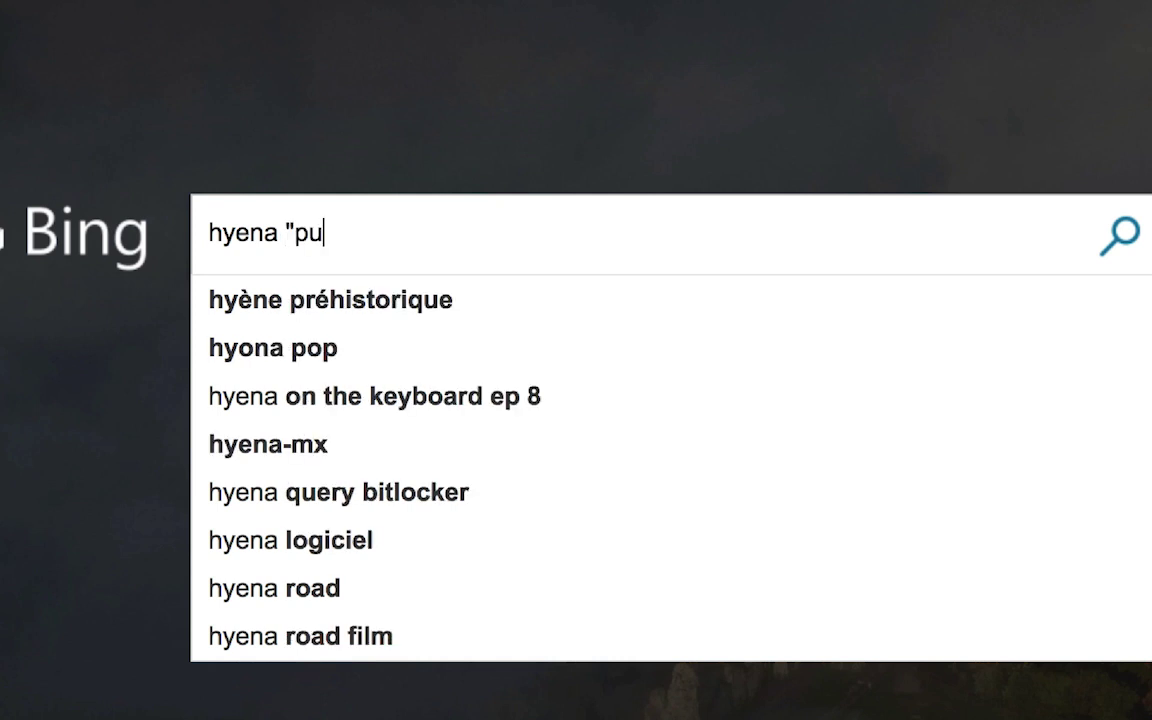
{"action": "type", "text": "blic domain\""}
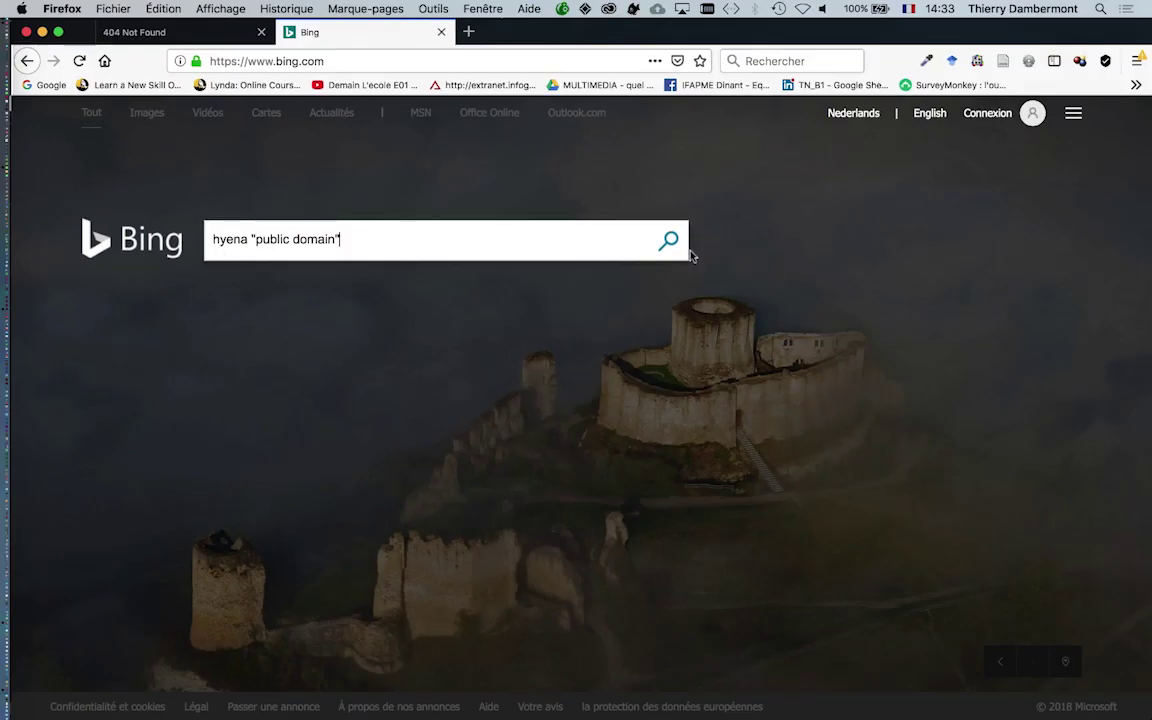
{"action": "left_click", "coordinate": [669, 241]}
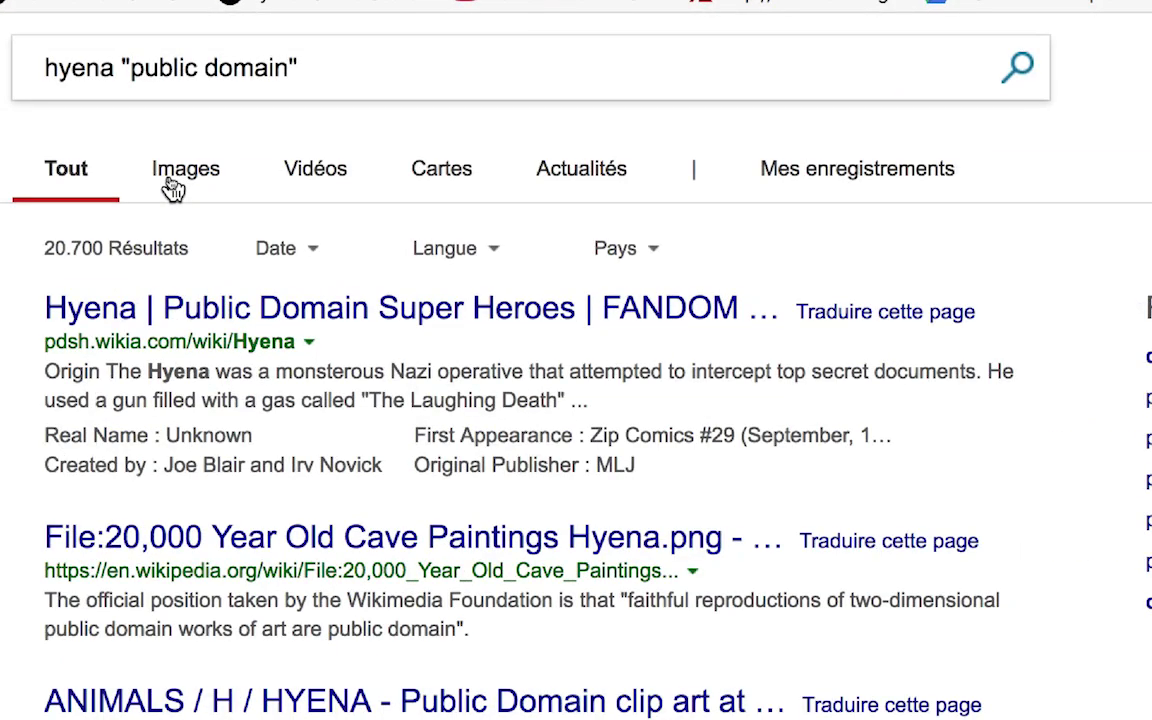
{"action": "left_click", "coordinate": [174, 190]}
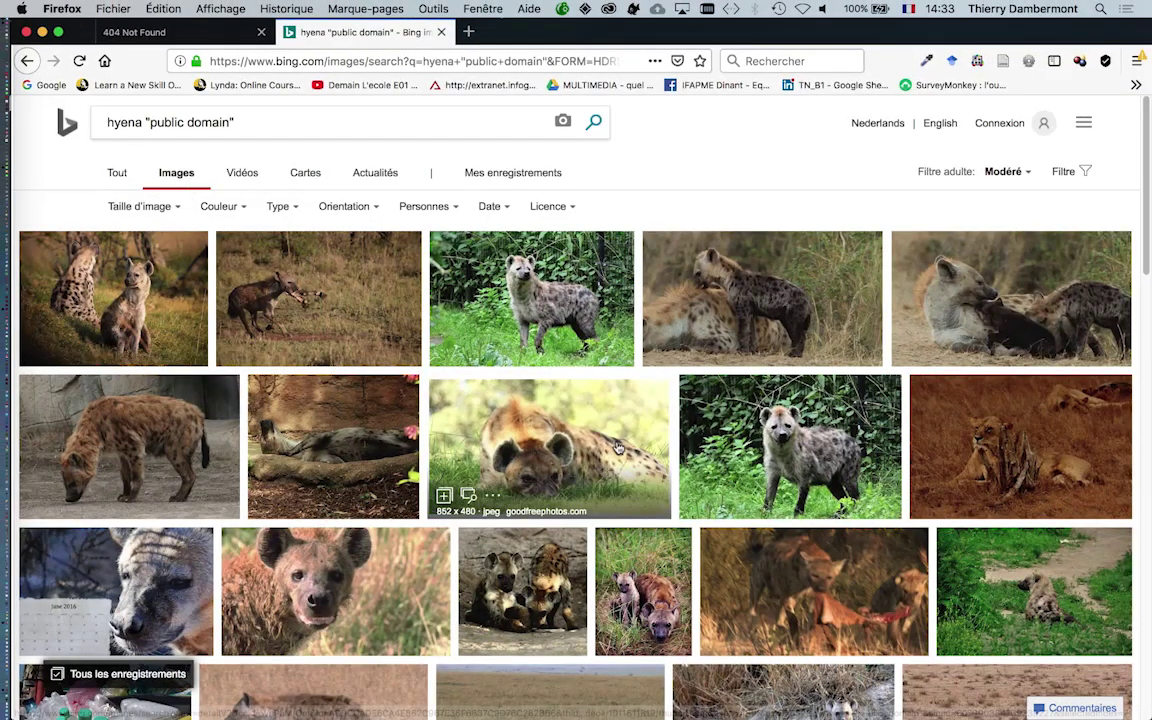
Step: Open the 852 × 480 lying-hyena photo via Afficher l'image in a new tab, then close the viewer
{"action": "scroll", "coordinate": [556, 404], "scroll_direction": "down", "scroll_amount": 1}
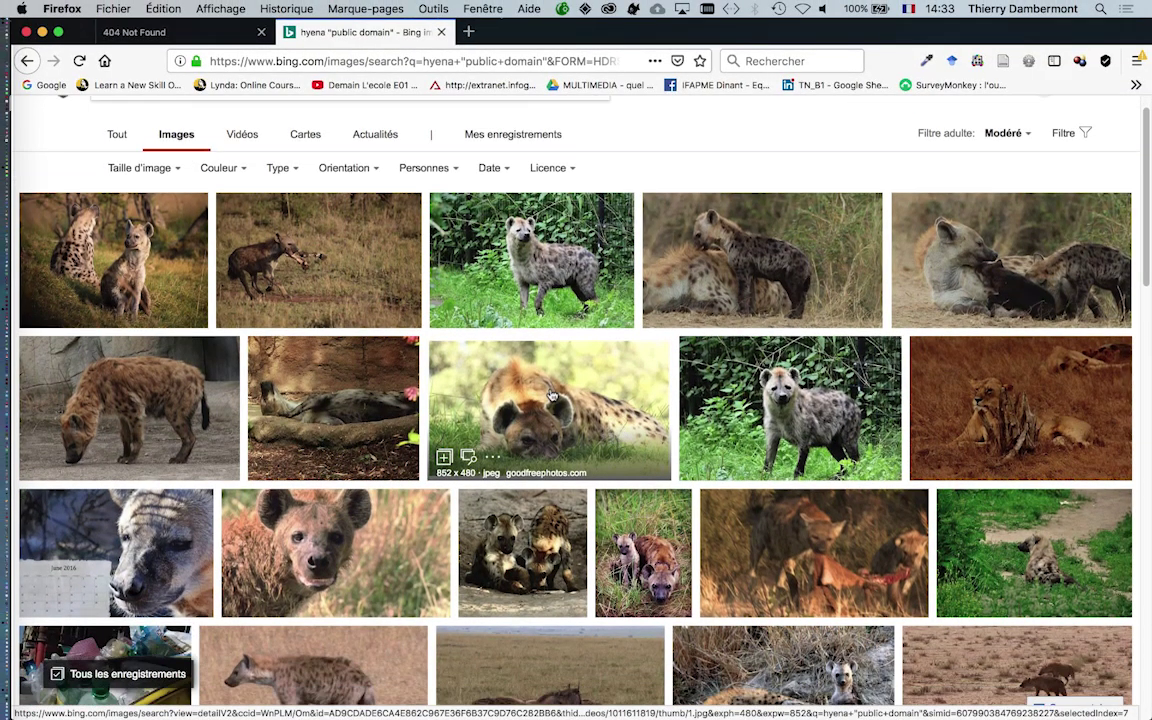
{"action": "left_click", "coordinate": [551, 396]}
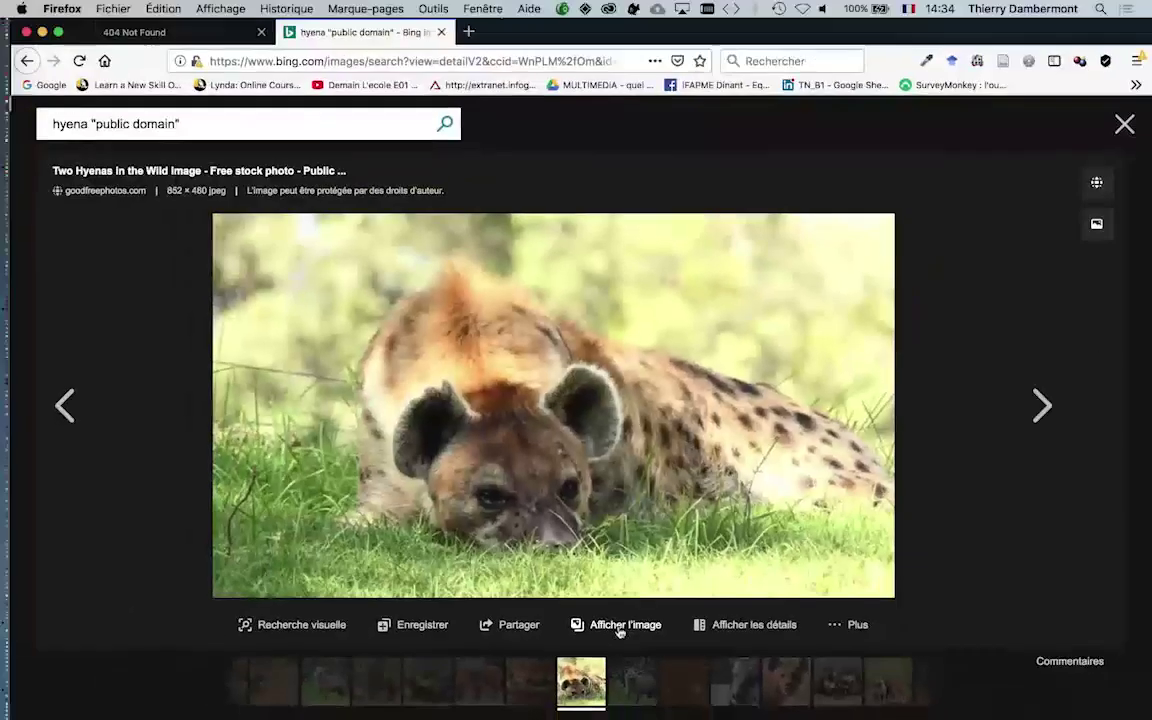
{"action": "left_click", "coordinate": [617, 626]}
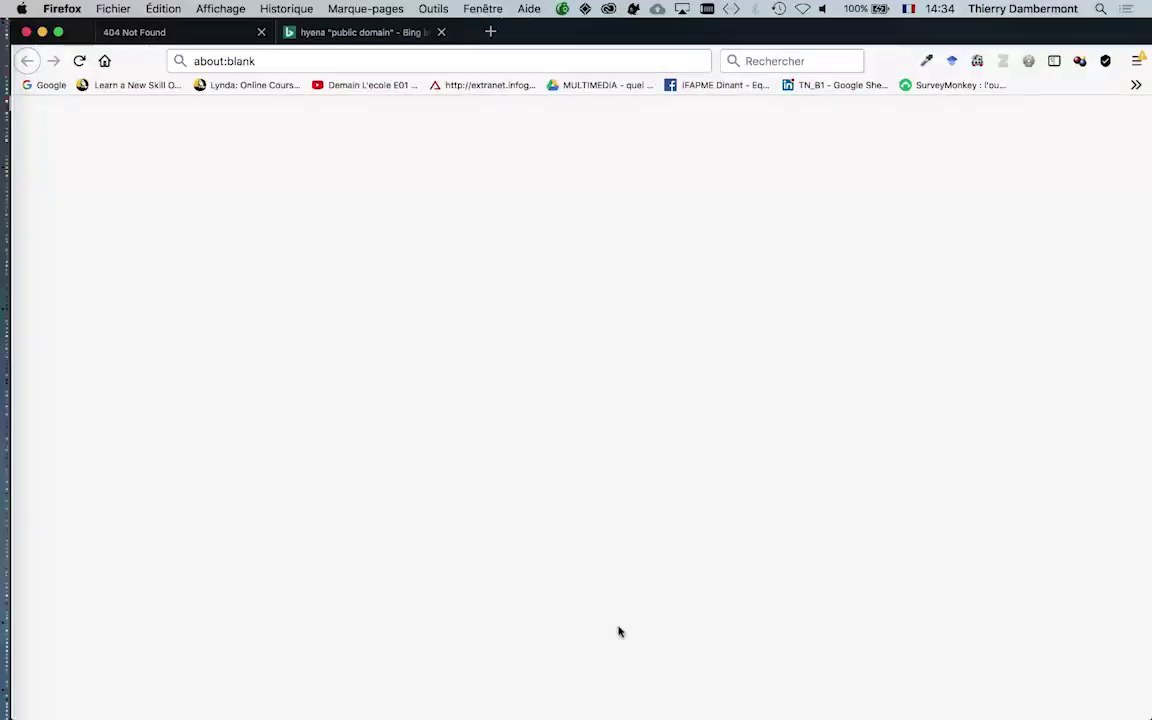
{"action": "left_click", "coordinate": [340, 32]}
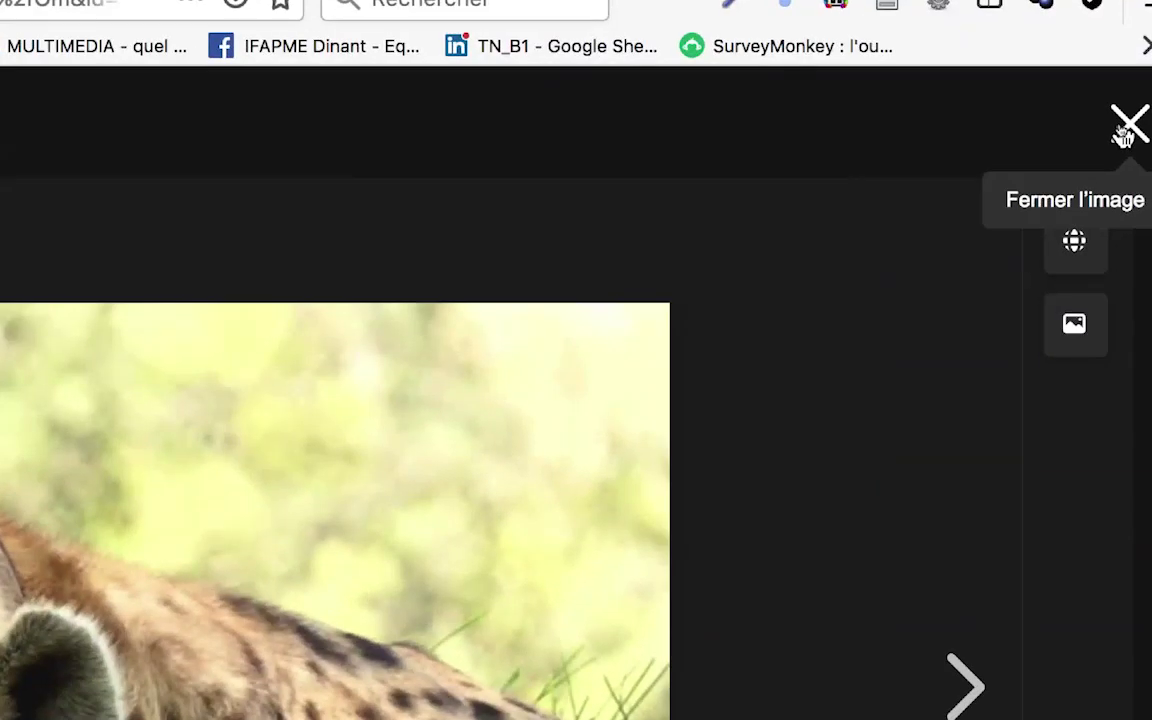
{"action": "left_click", "coordinate": [1122, 126]}
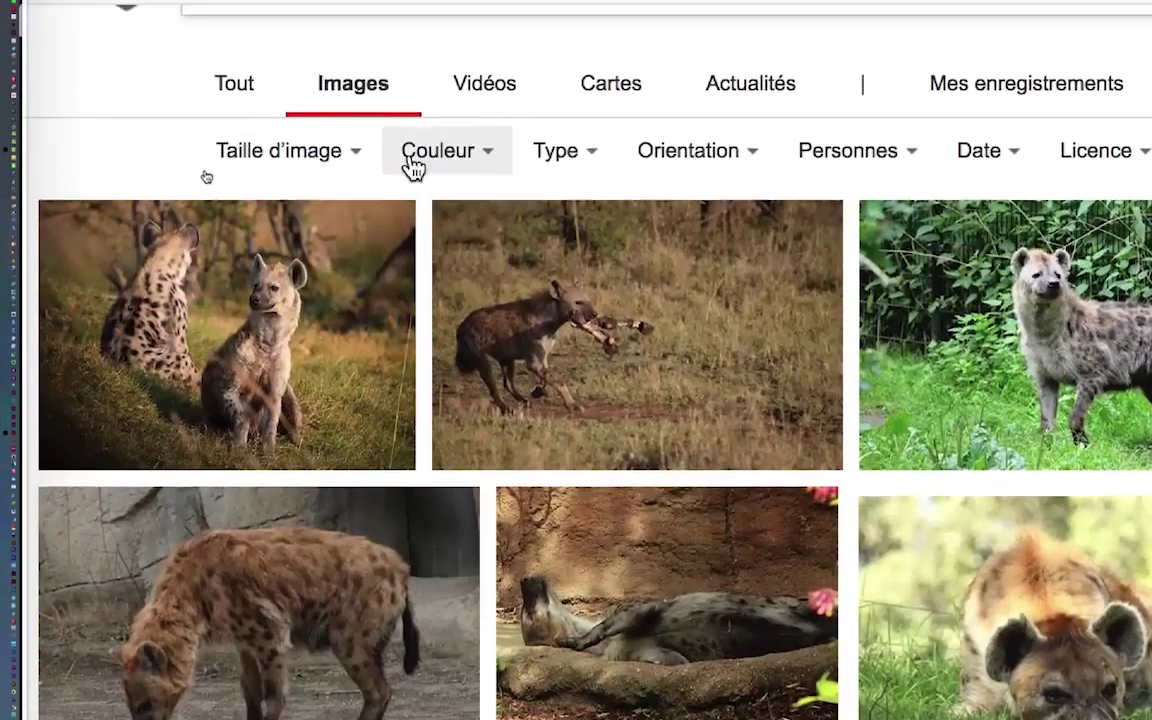
Step: Set the Taille d'image filter to at least 1500 × 1500 pixels
{"action": "left_click", "coordinate": [355, 160]}
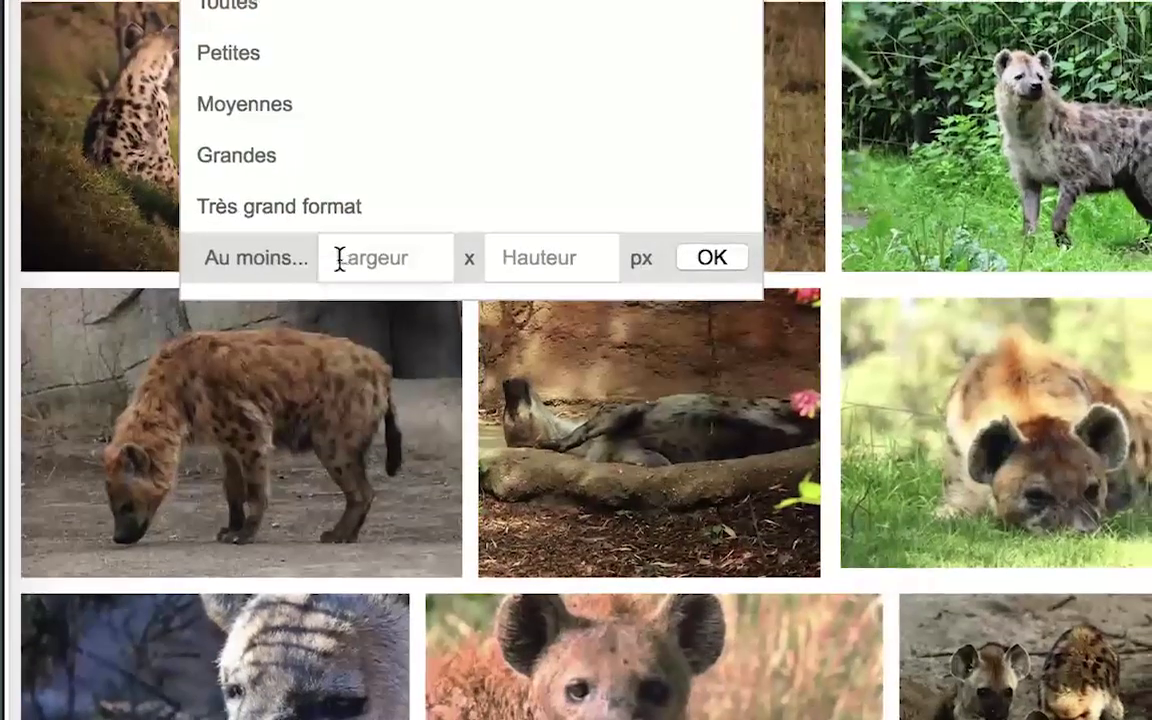
{"action": "left_click", "coordinate": [340, 258]}
{"action": "type", "text": "50"}
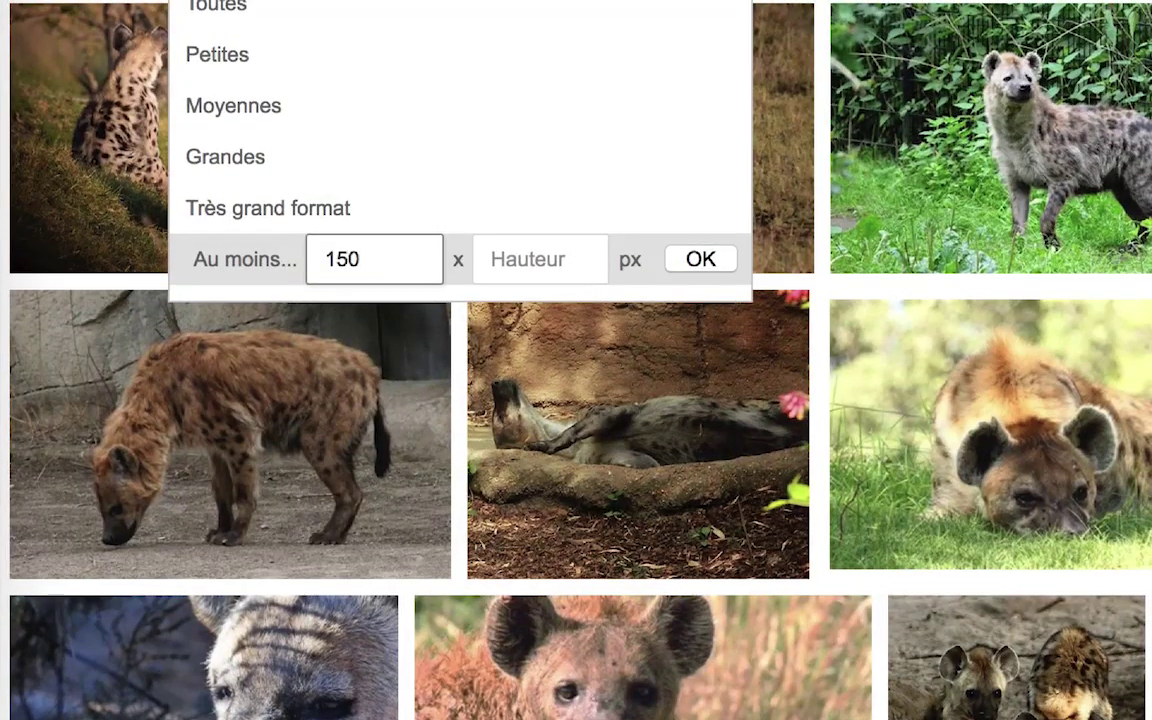
{"action": "type", "text": "0"}
{"action": "key", "text": "Tab"}
{"action": "type", "text": "15"}
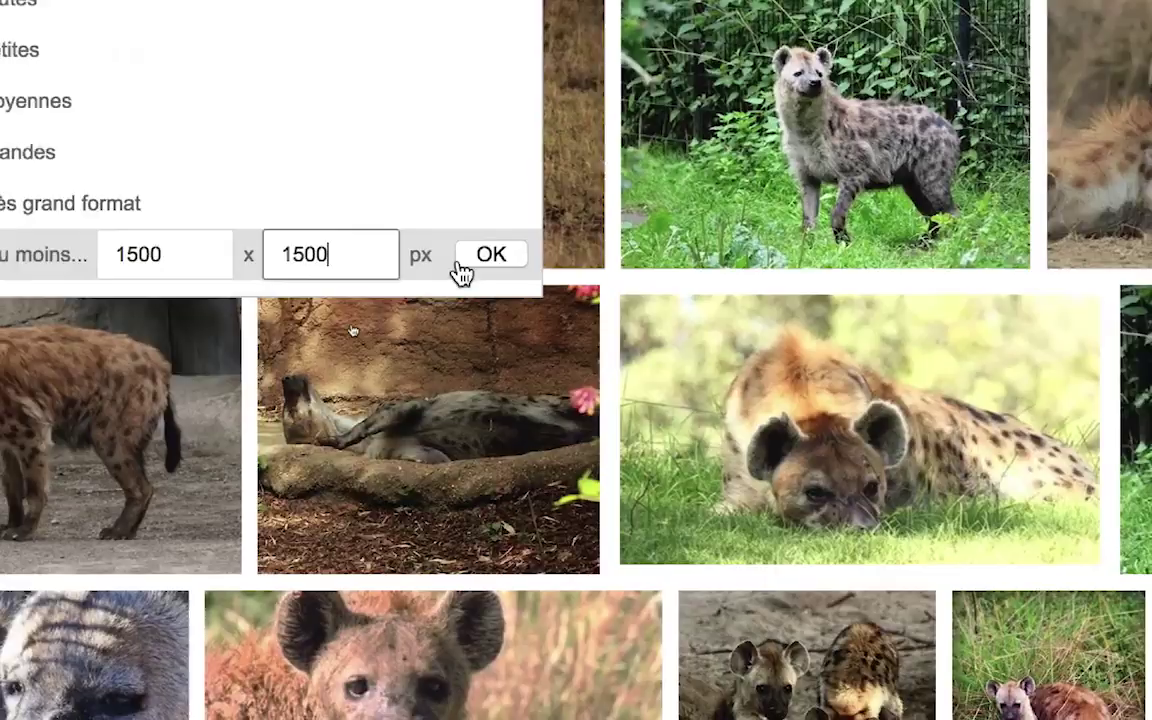
{"action": "left_click", "coordinate": [463, 258]}
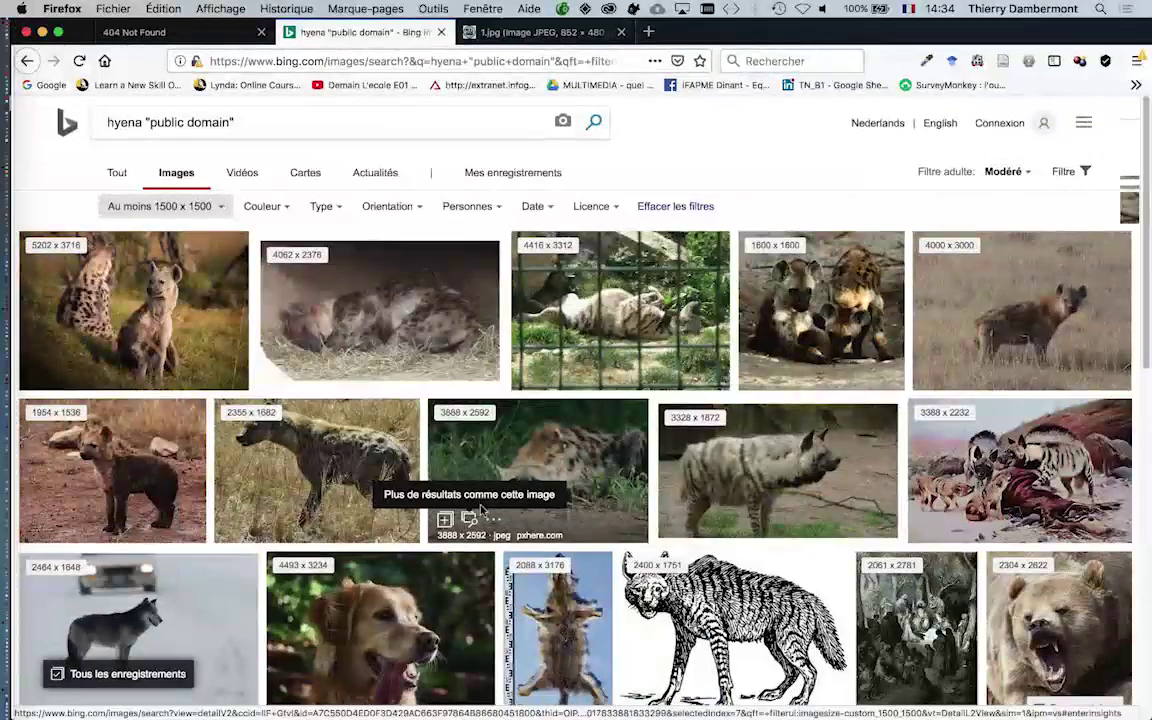
Step: Browse the filtered results and enlarge the 3888 × 2592 spotted-hyena photo
{"action": "scroll", "coordinate": [481, 511], "scroll_direction": "down", "scroll_amount": 1}
{"action": "scroll", "coordinate": [481, 511], "scroll_direction": "down", "scroll_amount": 3}
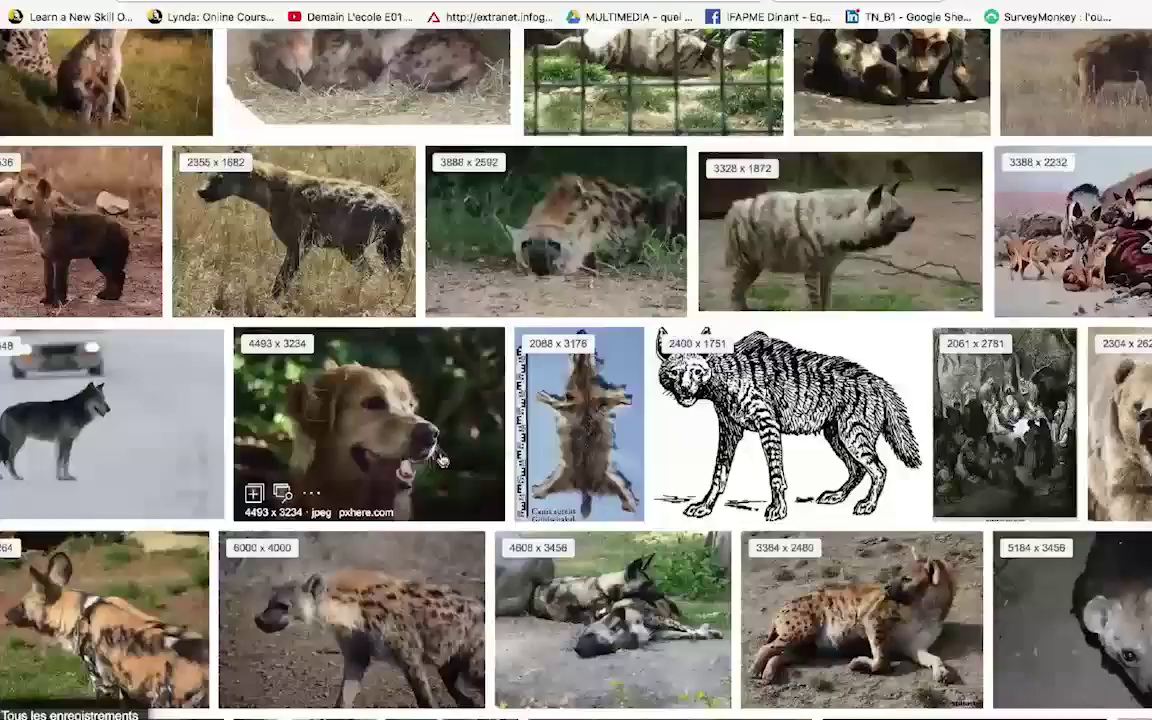
{"action": "scroll", "coordinate": [505, 487], "scroll_direction": "down", "scroll_amount": 2}
{"action": "scroll", "coordinate": [505, 487], "scroll_direction": "down", "scroll_amount": 2}
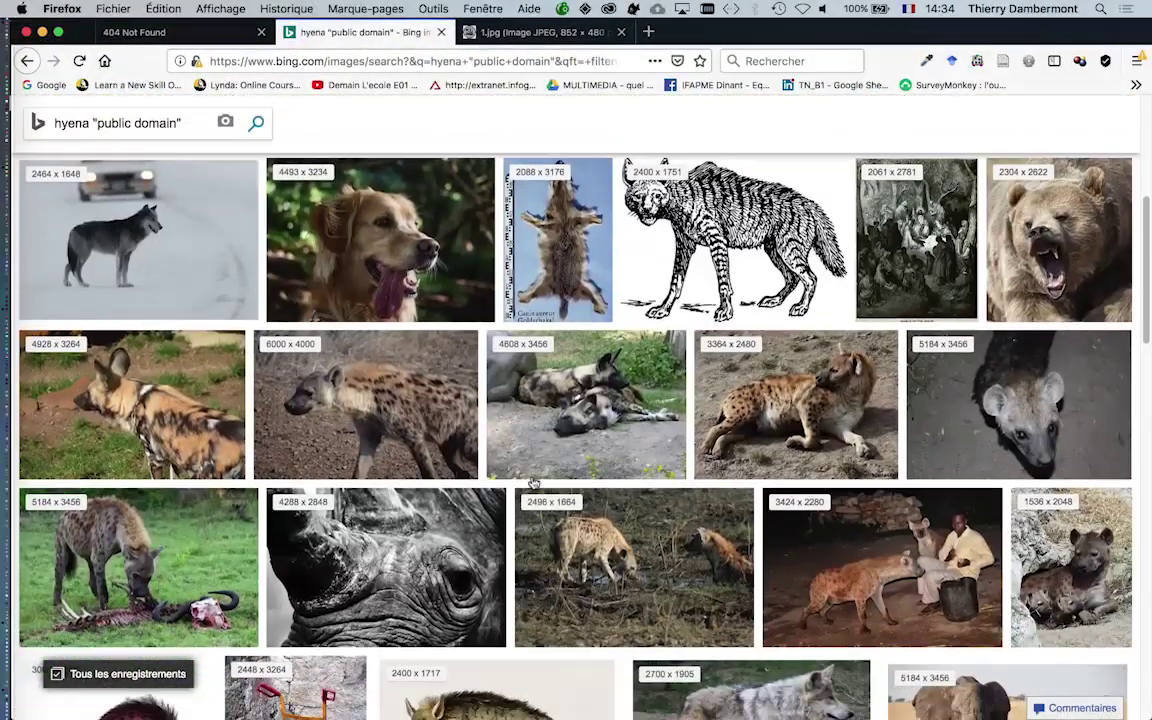
{"action": "scroll", "coordinate": [700, 520], "scroll_direction": "up", "scroll_amount": 5}
{"action": "scroll", "coordinate": [841, 563], "scroll_direction": "up", "scroll_amount": 2}
{"action": "mouse_move", "coordinate": [612, 390]}
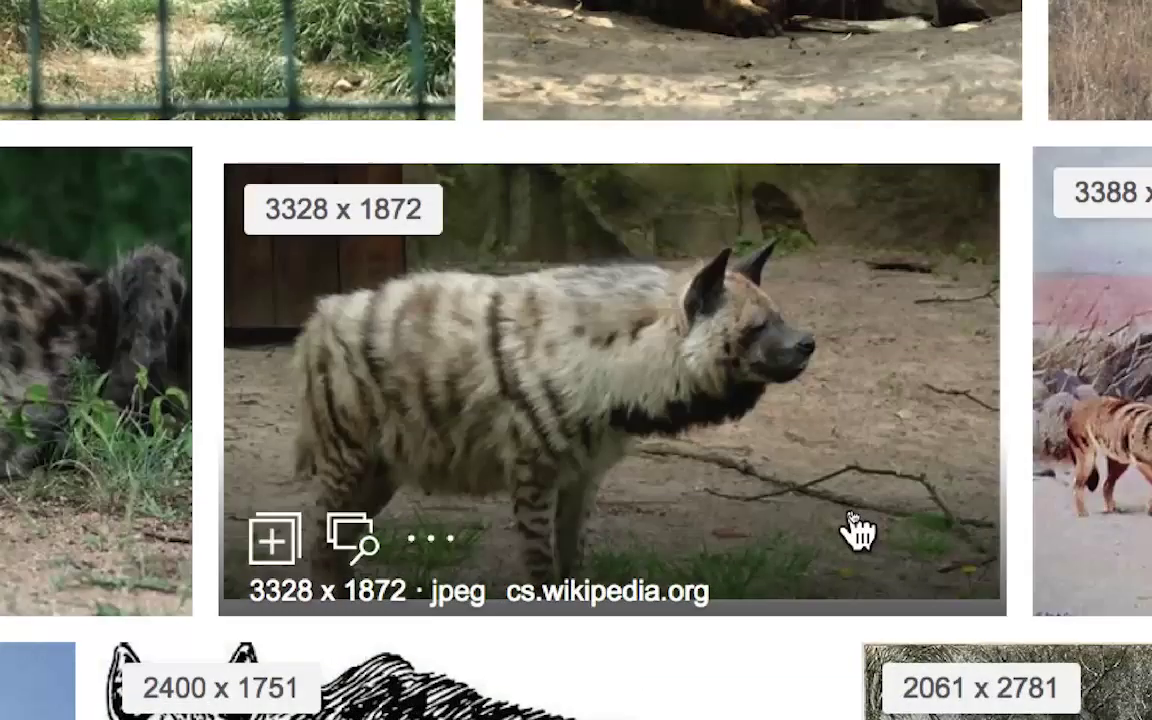
{"action": "scroll", "coordinate": [532, 293], "scroll_direction": "down", "scroll_amount": 3}
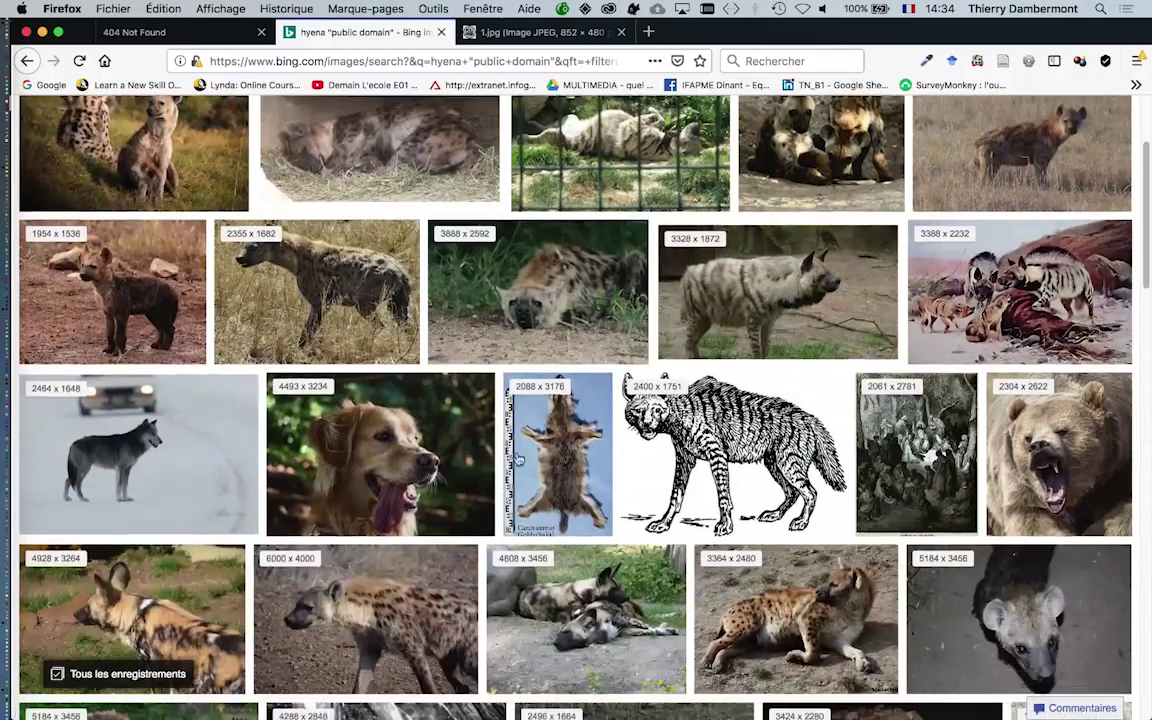
{"action": "left_click", "coordinate": [532, 294]}
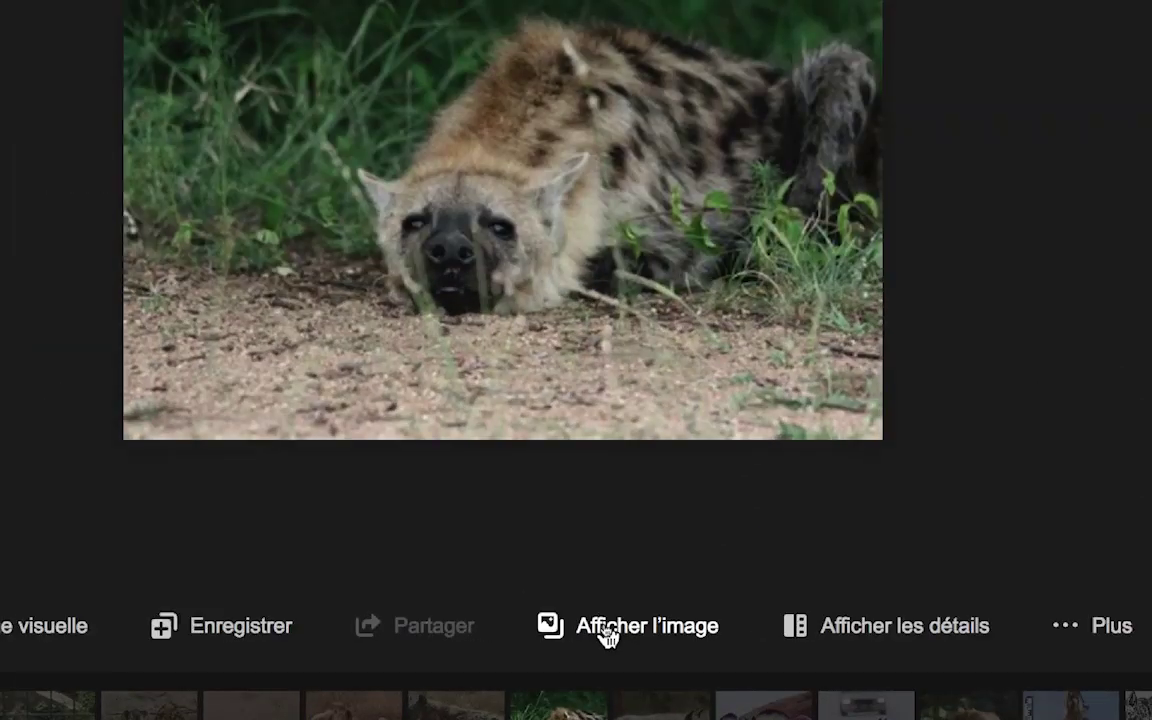
Step: Open the 3888 × 2592 photo's pxhere source page, then close the Bing viewer
{"action": "left_click", "coordinate": [605, 628]}
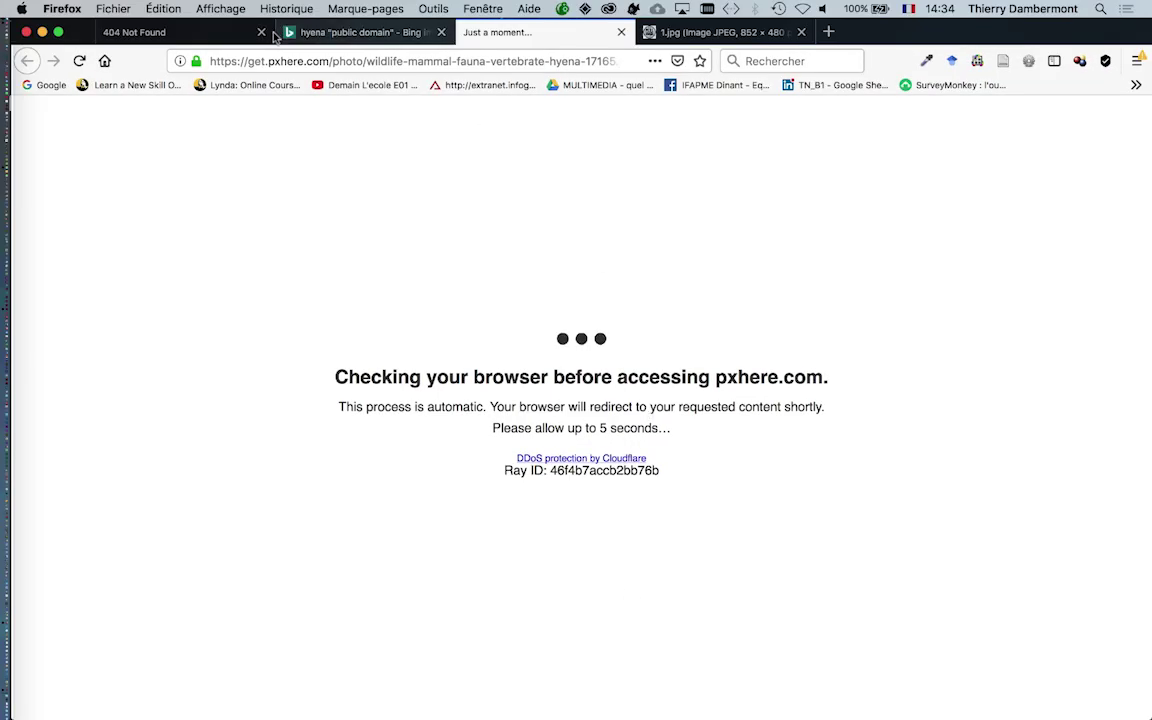
{"action": "left_click", "coordinate": [338, 36]}
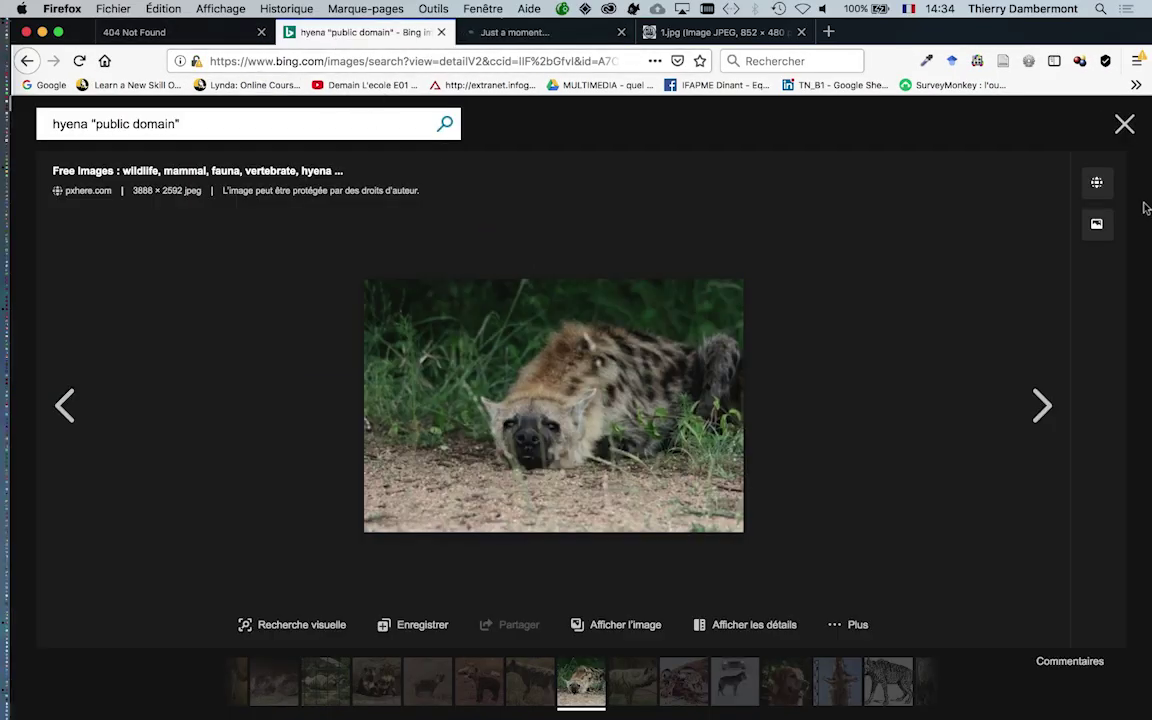
{"action": "left_click", "coordinate": [1124, 124]}
Step: Open the 2355 × 1682 Serengeti hyena photo from Wikimedia Commons full size in a new tab
{"action": "scroll", "coordinate": [640, 400], "scroll_direction": "down", "scroll_amount": 3}
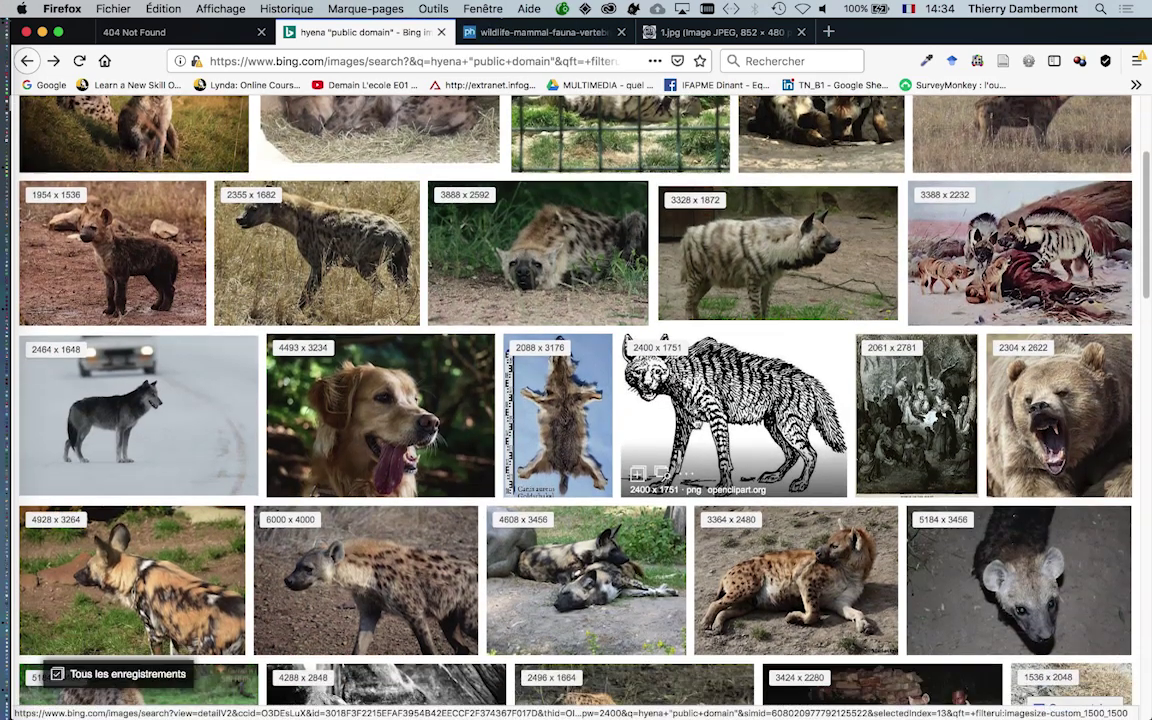
{"action": "left_click", "coordinate": [316, 220]}
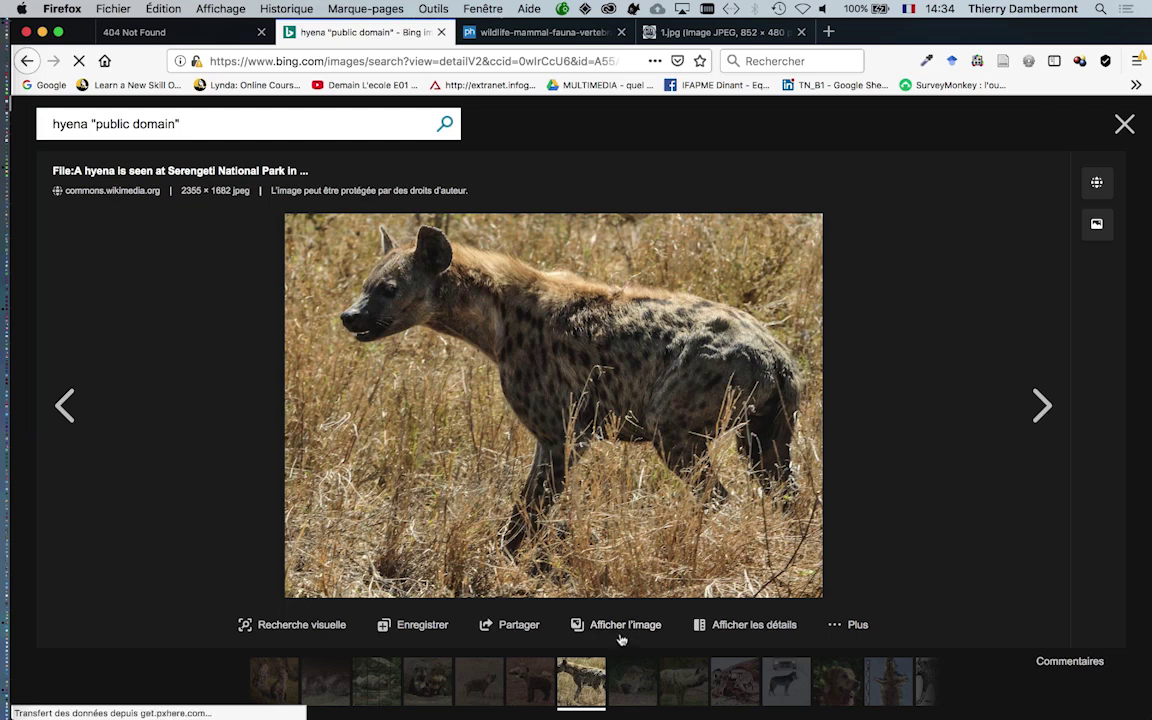
{"action": "left_click", "coordinate": [619, 624]}
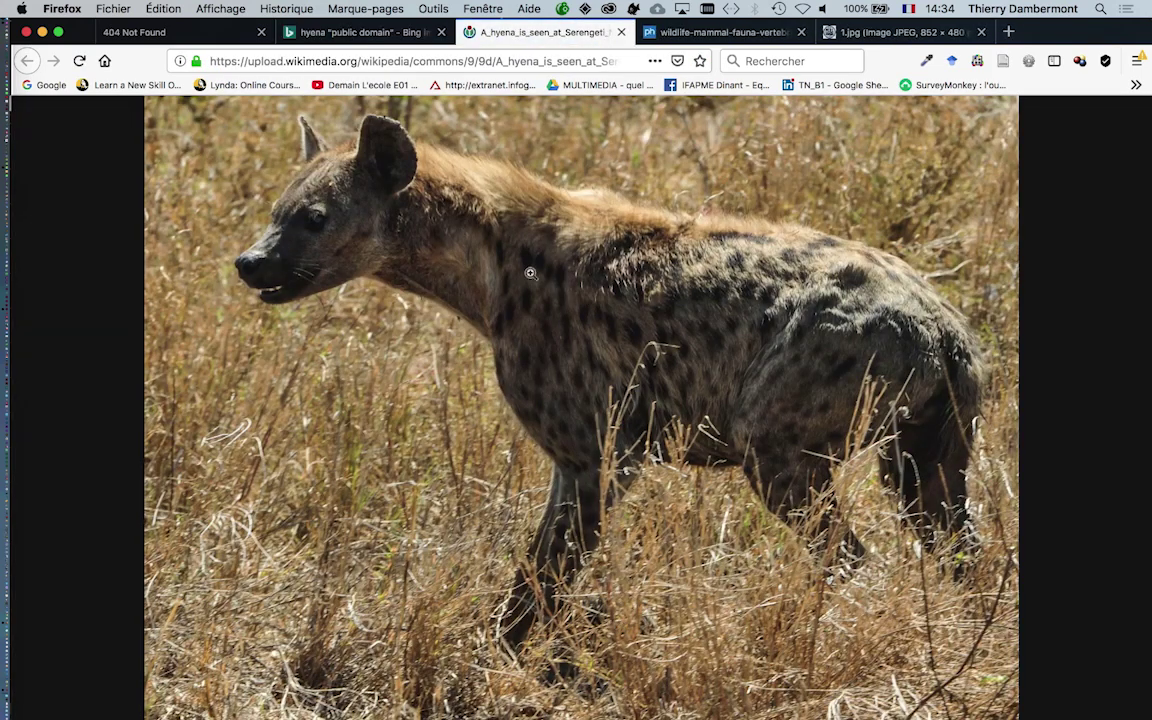
Step: Toggle the Wikimedia hyena image between full resolution and fit-to-window
{"action": "left_click", "coordinate": [354, 220]}
{"action": "left_click", "coordinate": [488, 364]}
{"action": "left_click", "coordinate": [528, 318]}
{"action": "left_click", "coordinate": [338, 300]}
{"action": "left_click", "coordinate": [349, 247]}
{"action": "left_click", "coordinate": [339, 266]}
{"action": "left_click", "coordinate": [512, 347]}
{"action": "left_click", "coordinate": [479, 325]}
{"action": "mouse_move", "coordinate": [576, 310]}
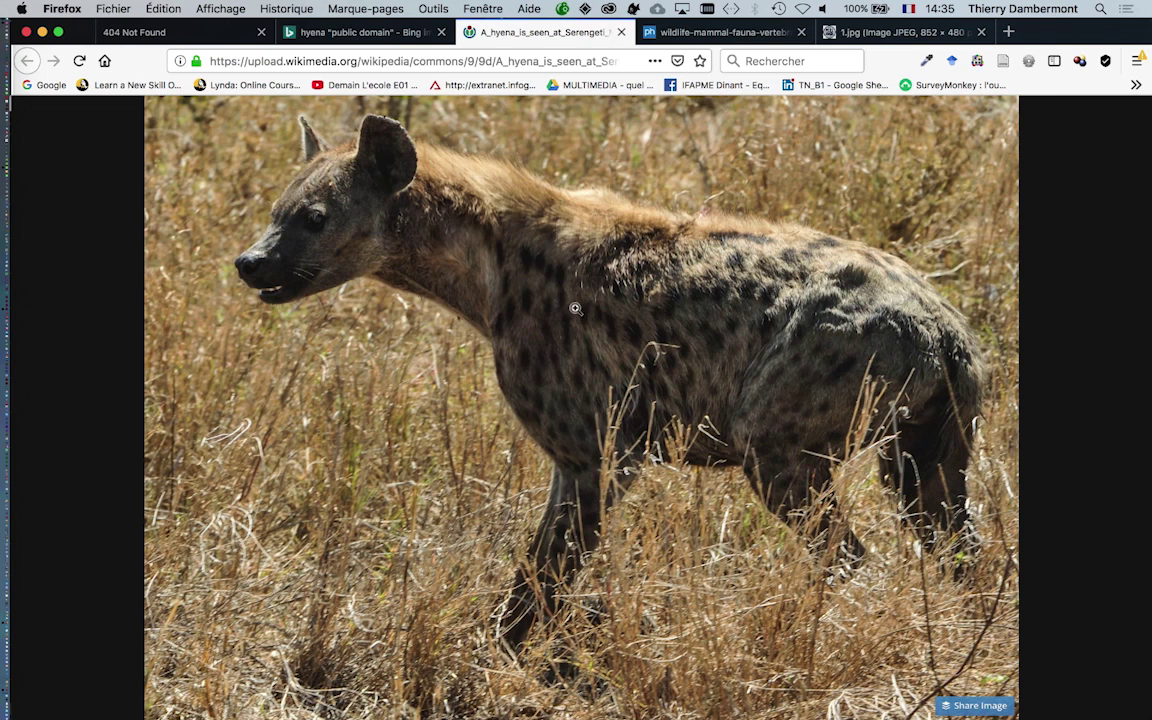
Step: Start saving the hyena photo into the document-21 folder's Links folder
{"action": "right_click", "coordinate": [555, 304]}
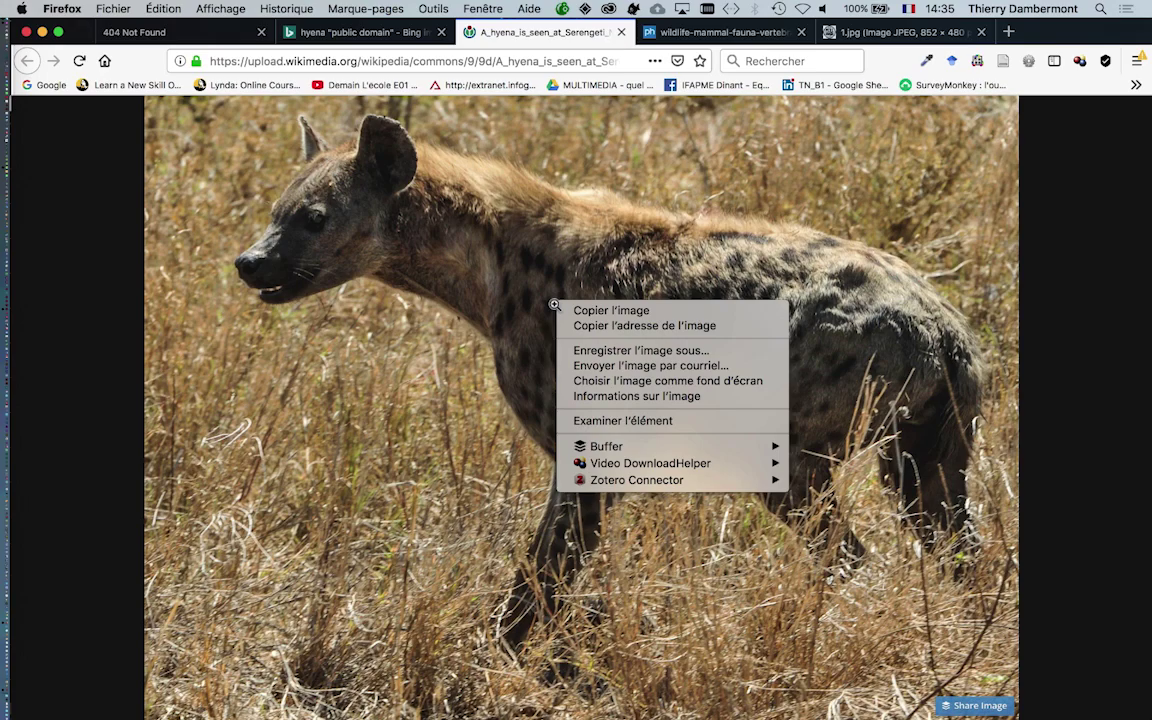
{"action": "left_click", "coordinate": [623, 352]}
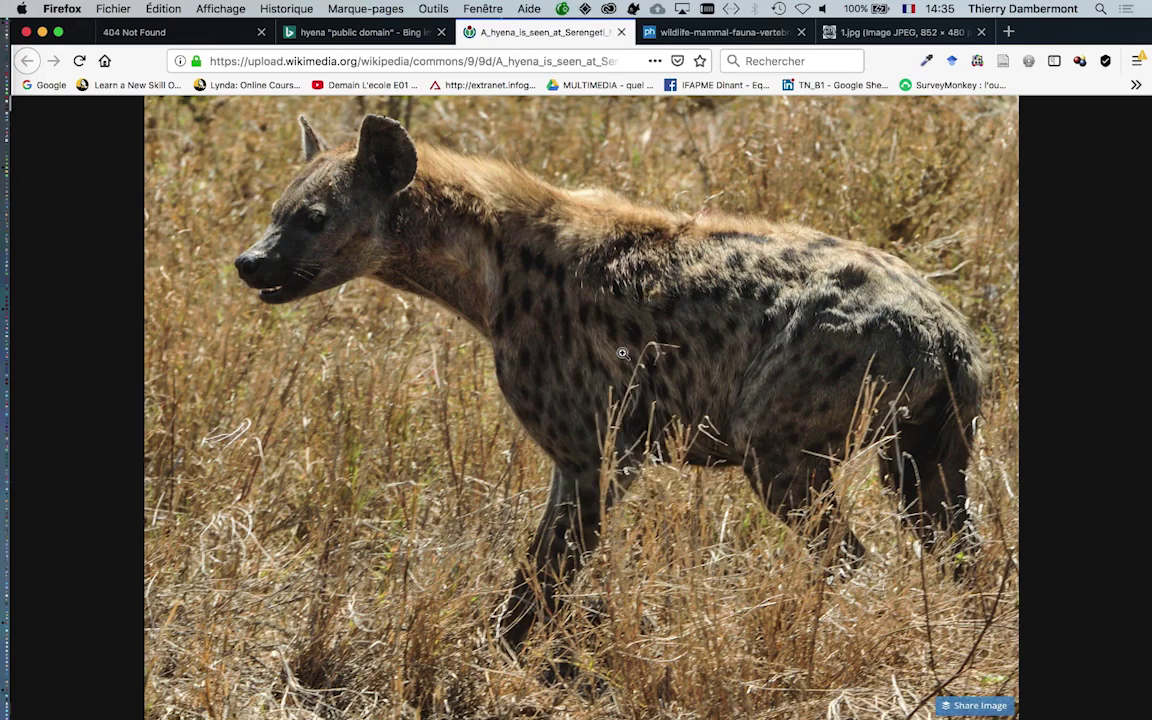
{"action": "left_click", "coordinate": [225, 313]}
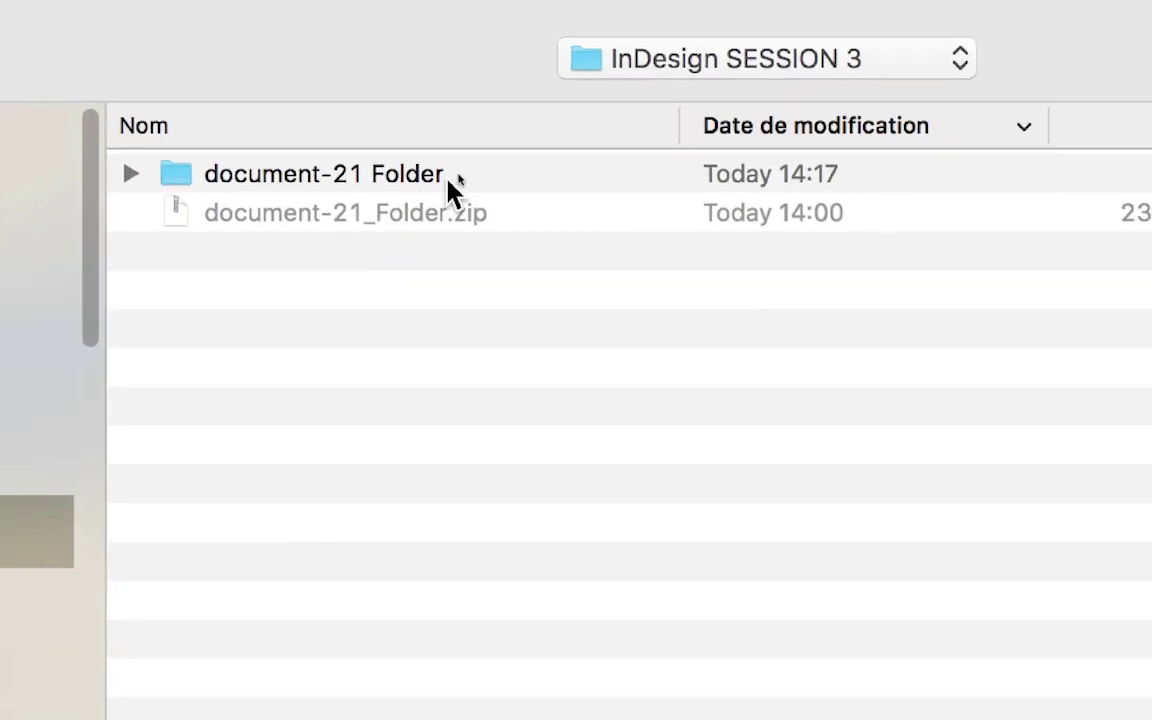
{"action": "left_click", "coordinate": [448, 182]}
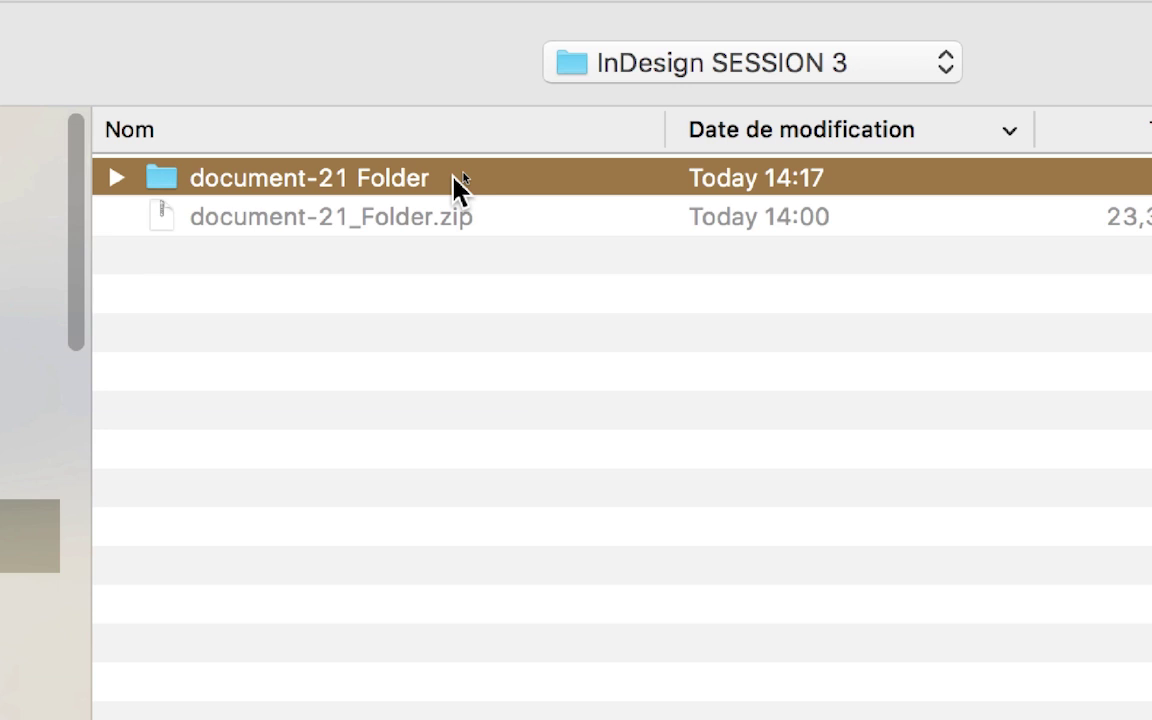
{"action": "double_click", "coordinate": [455, 185]}
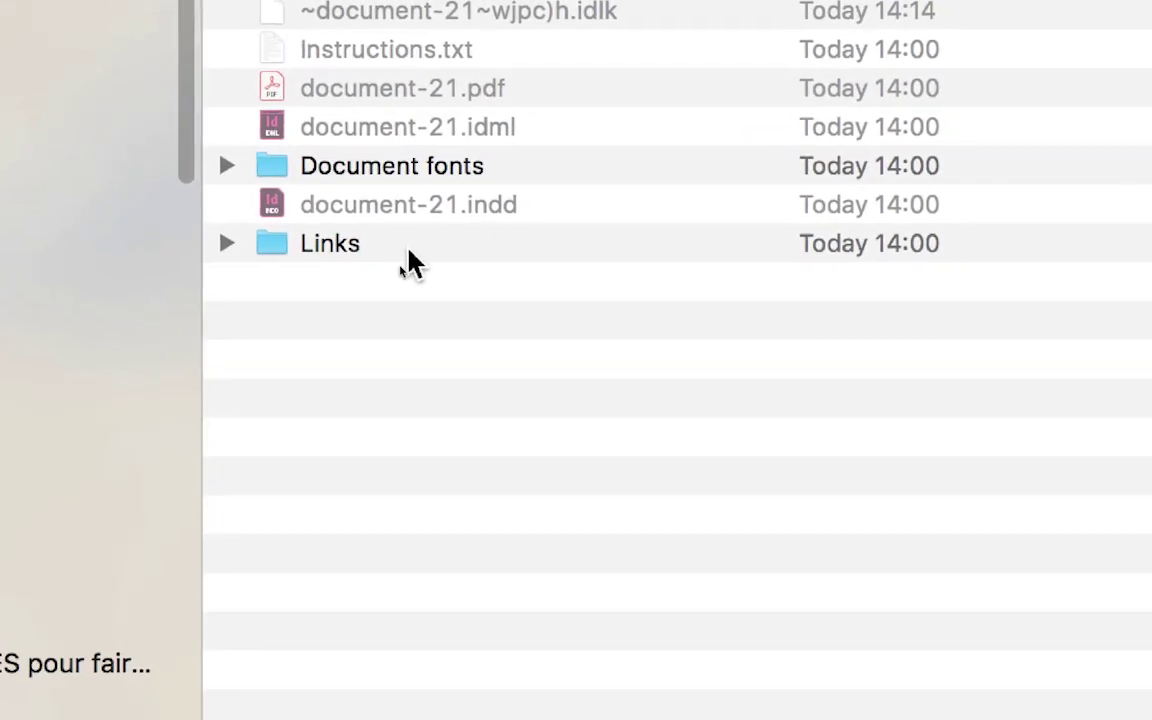
{"action": "double_click", "coordinate": [412, 258]}
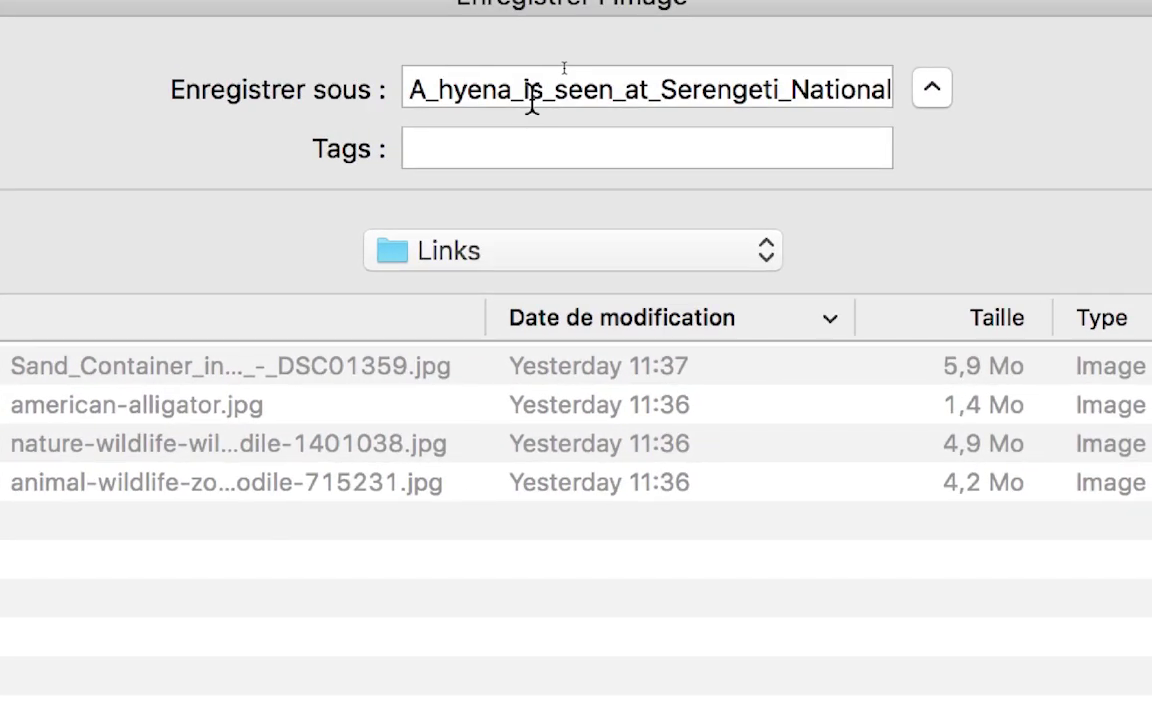
Step: Shorten the saved file name to Serengeti-National.jpg, with a hyphen between the words
{"action": "left_click", "coordinate": [526, 75]}
{"action": "left_click_drag", "start_coordinate": [570, 94], "coordinate": [490, 100]}
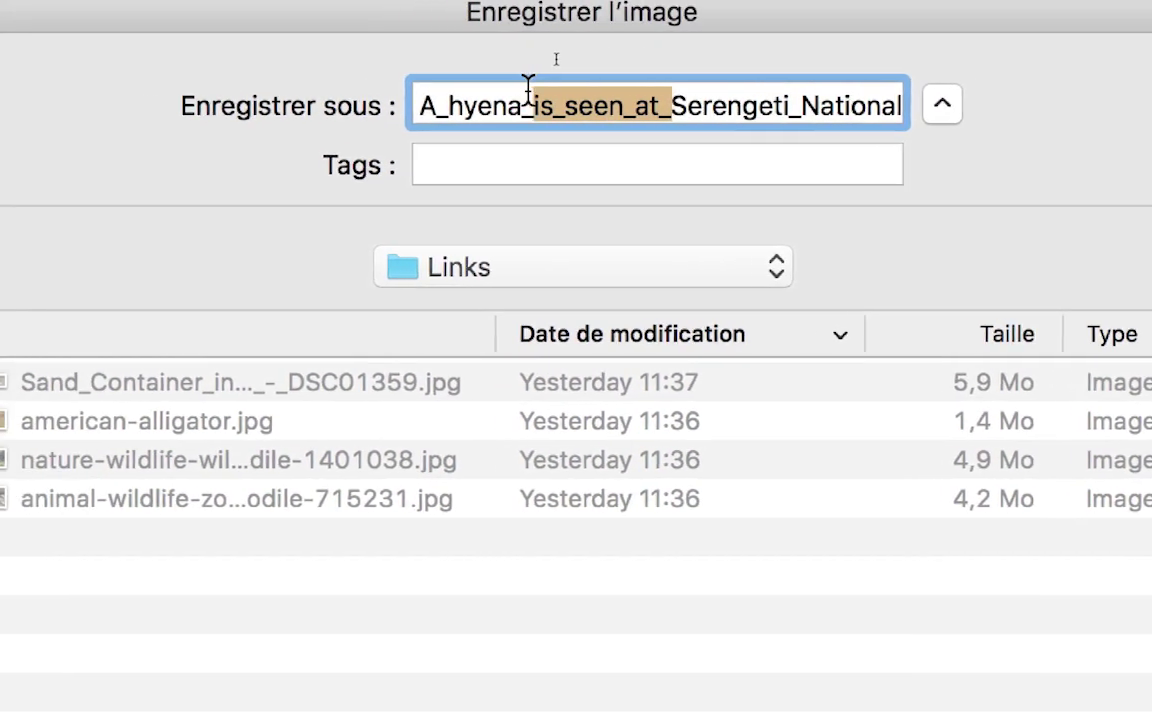
{"action": "key", "text": "BackSpace"}
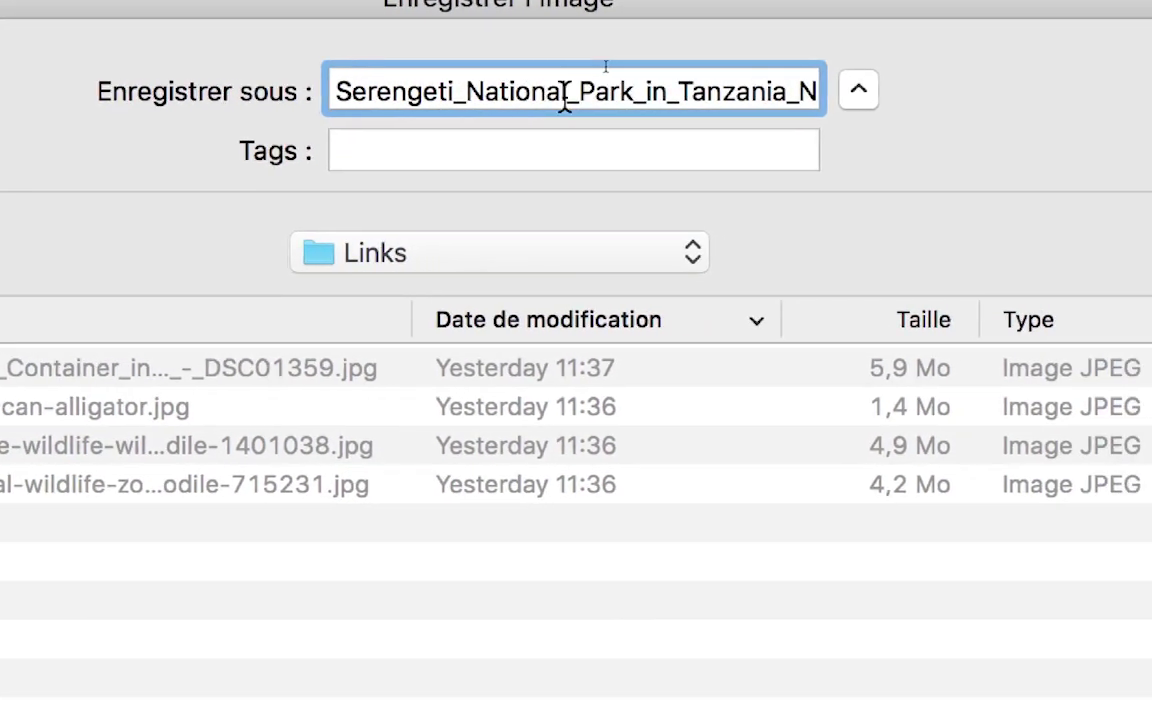
{"action": "left_click_drag", "start_coordinate": [412, 93], "coordinate": [648, 93]}
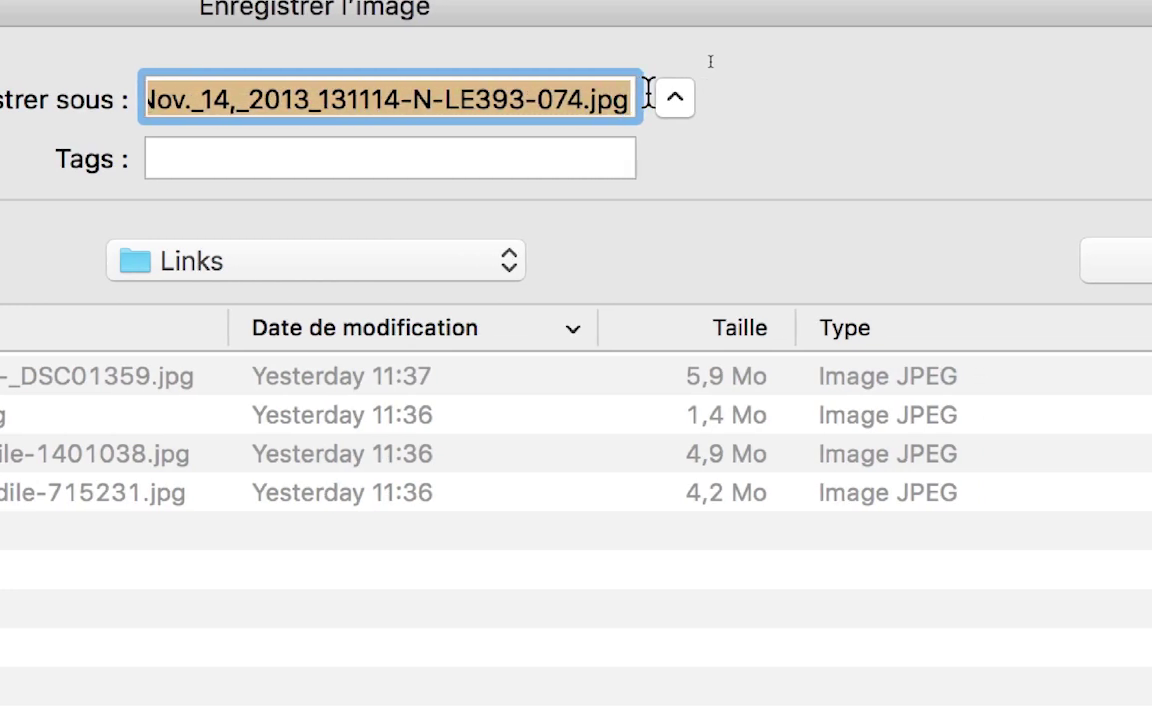
{"action": "left_click_drag", "start_coordinate": [648, 93], "coordinate": [630, 88]}
{"action": "key", "text": "BackSpace"}
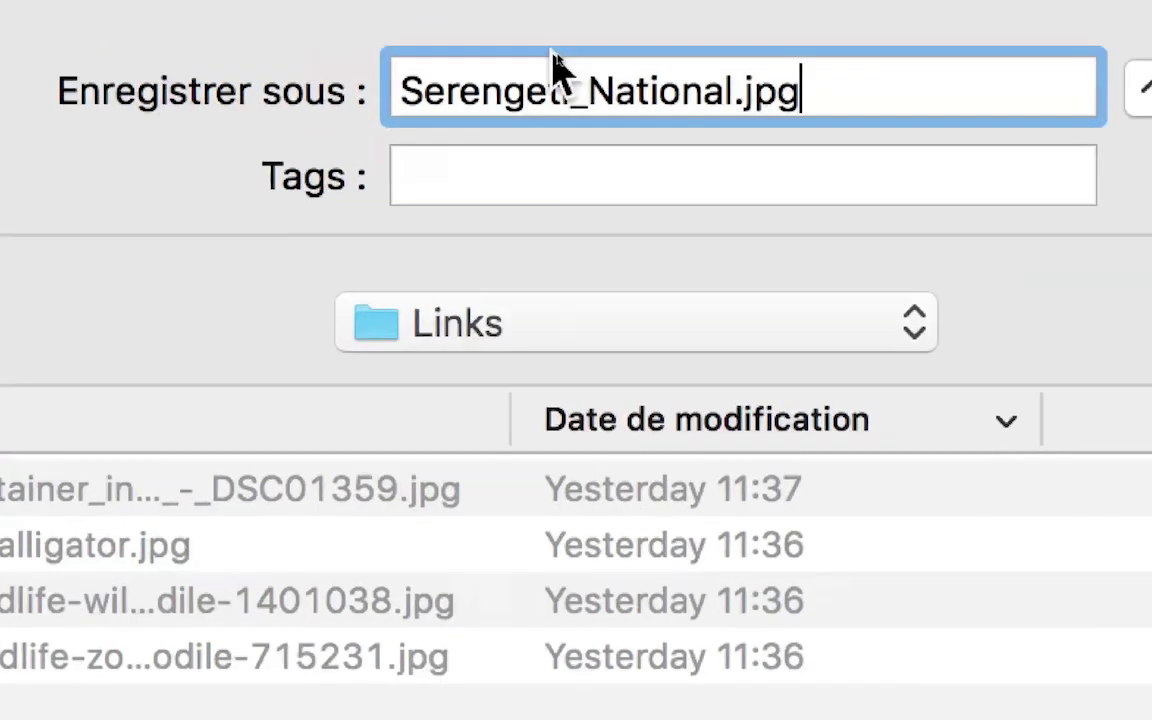
{"action": "double_click", "coordinate": [553, 60]}
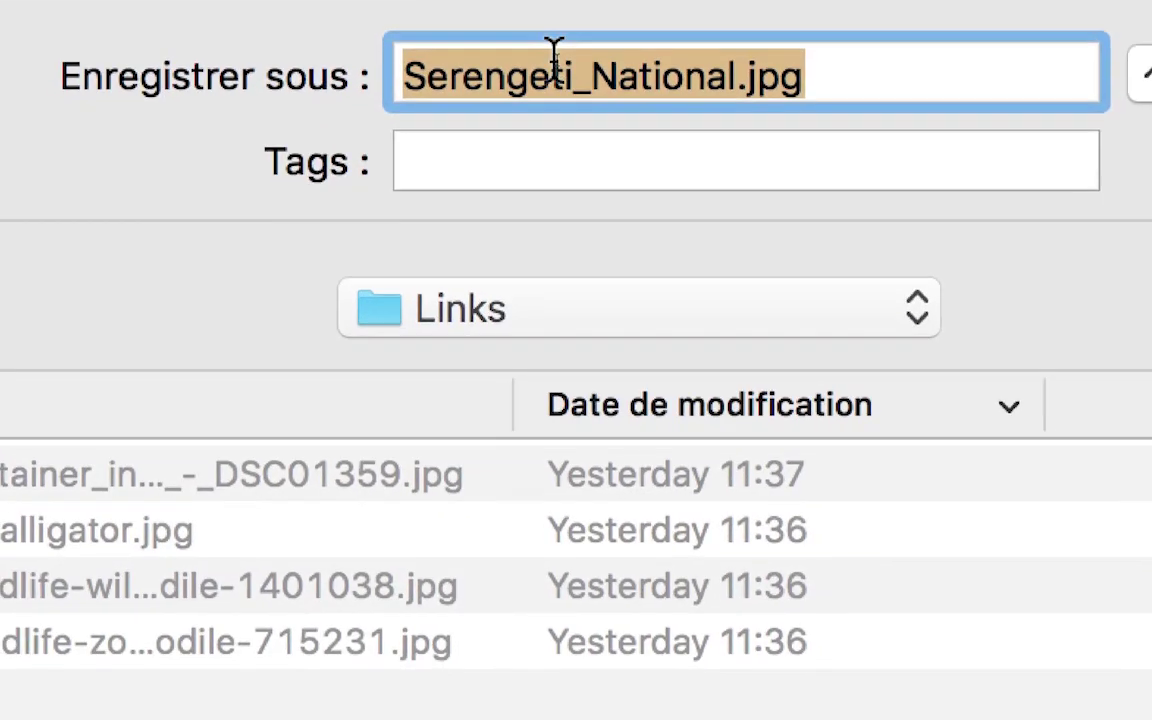
{"action": "left_click", "coordinate": [553, 62]}
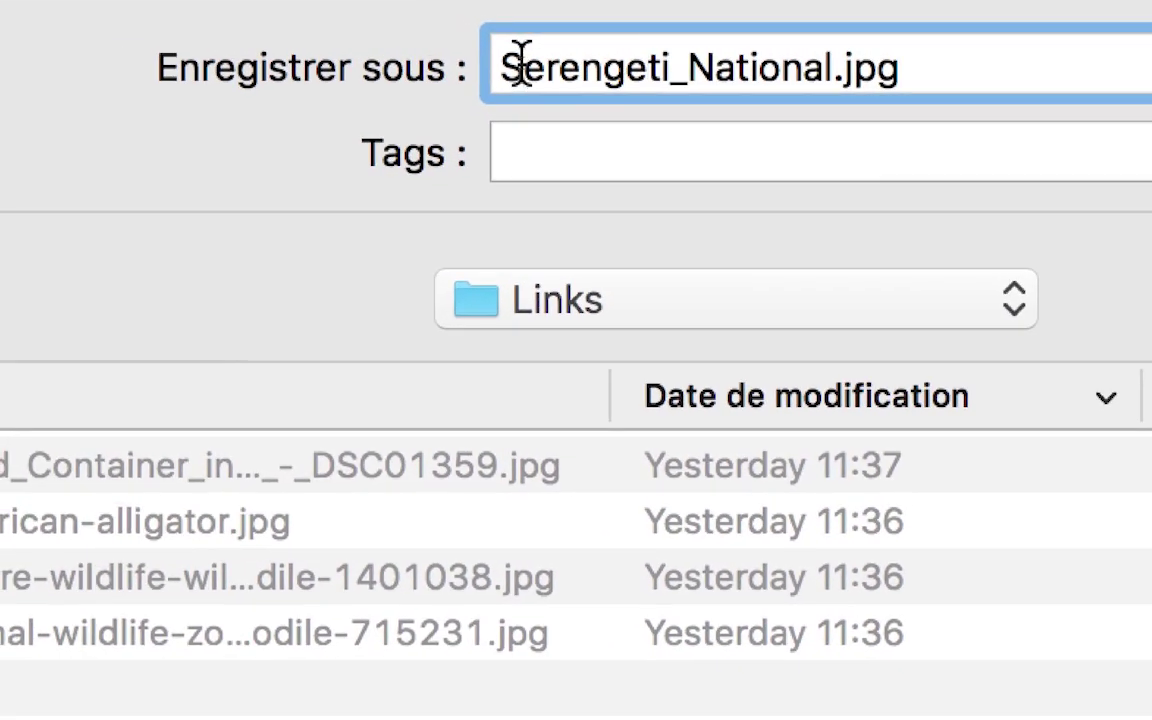
{"action": "left_click", "coordinate": [540, 65]}
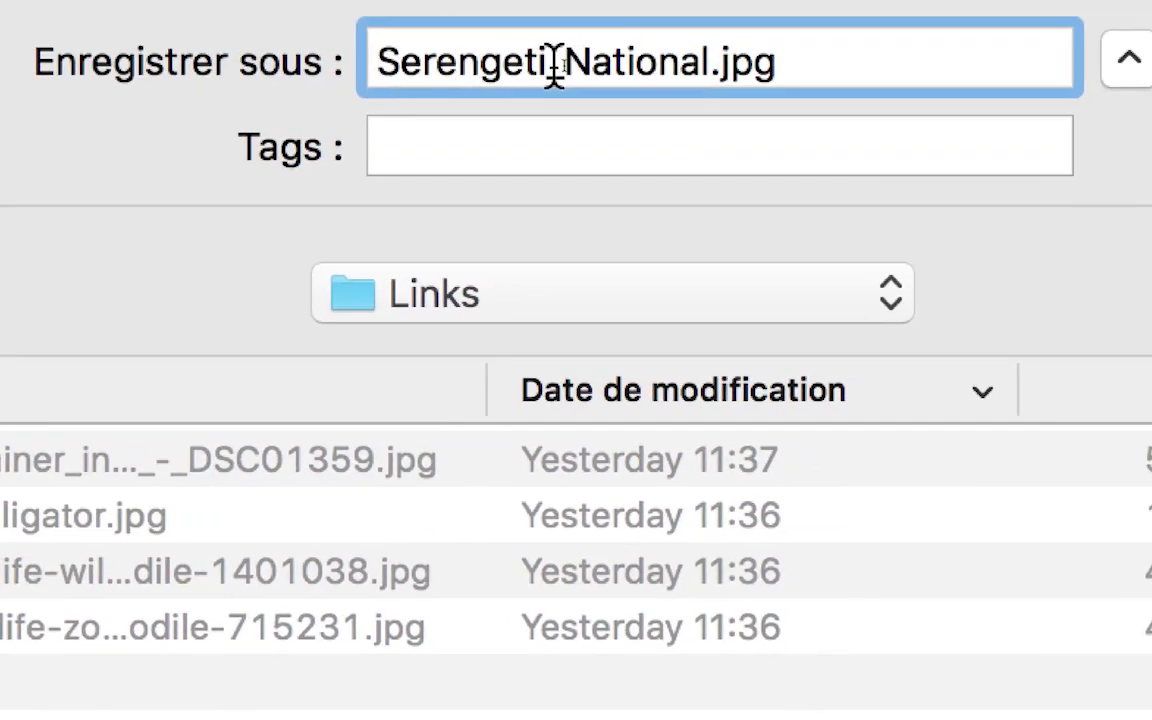
{"action": "left_click_drag", "start_coordinate": [604, 66], "coordinate": [618, 66]}
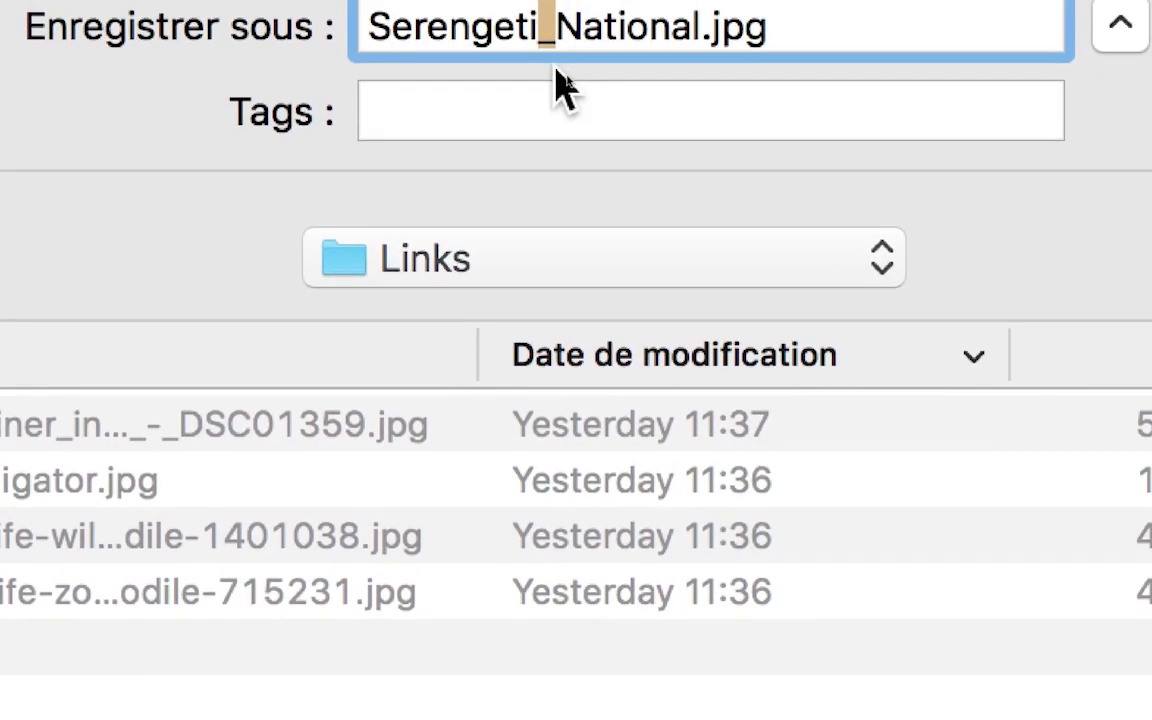
{"action": "type", "text": "-"}
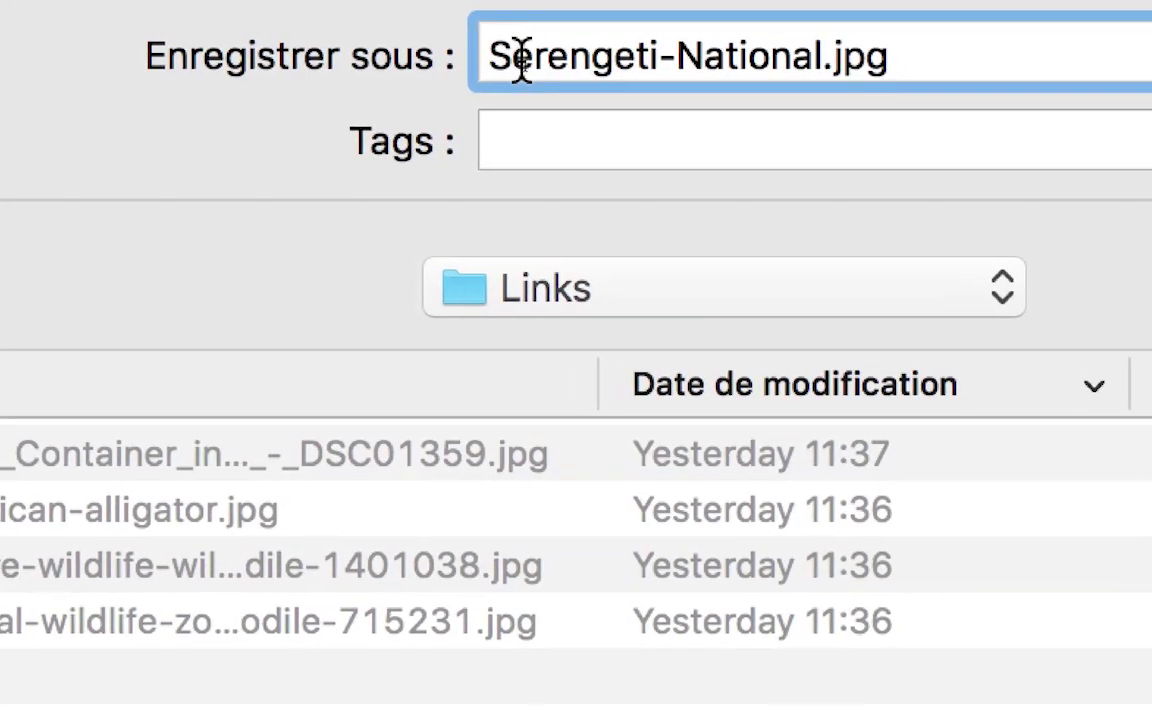
{"action": "left_click_drag", "start_coordinate": [472, 53], "coordinate": [490, 53]}
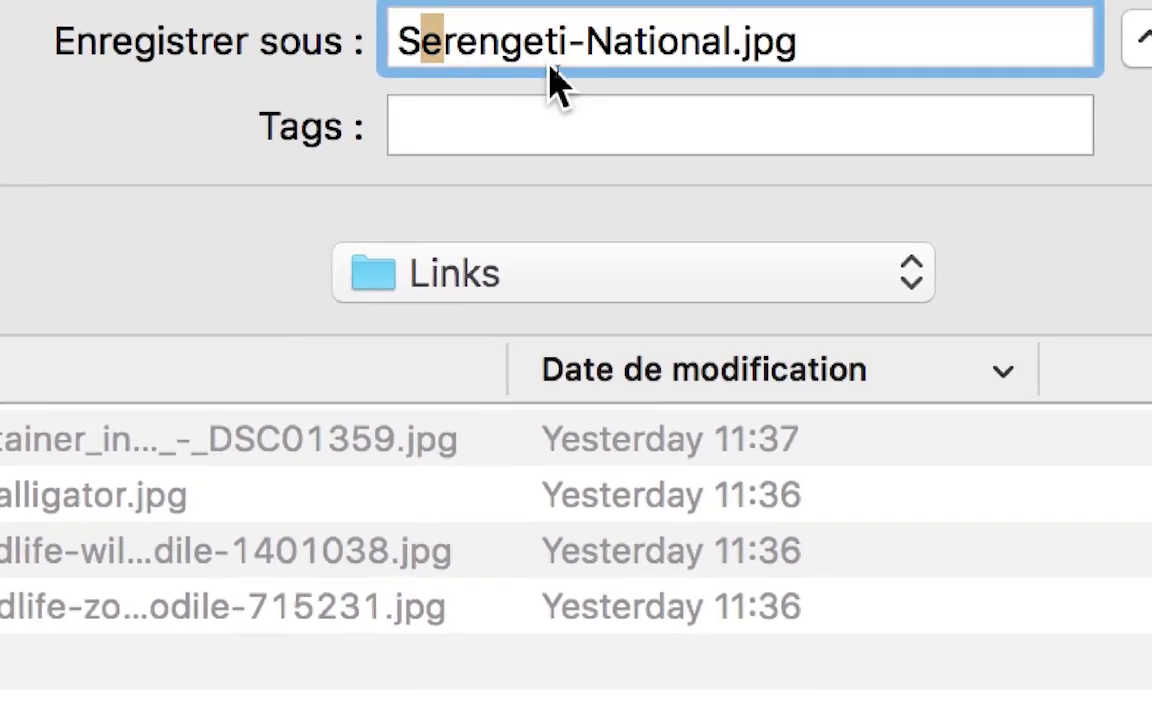
{"action": "left_click", "coordinate": [588, 45]}
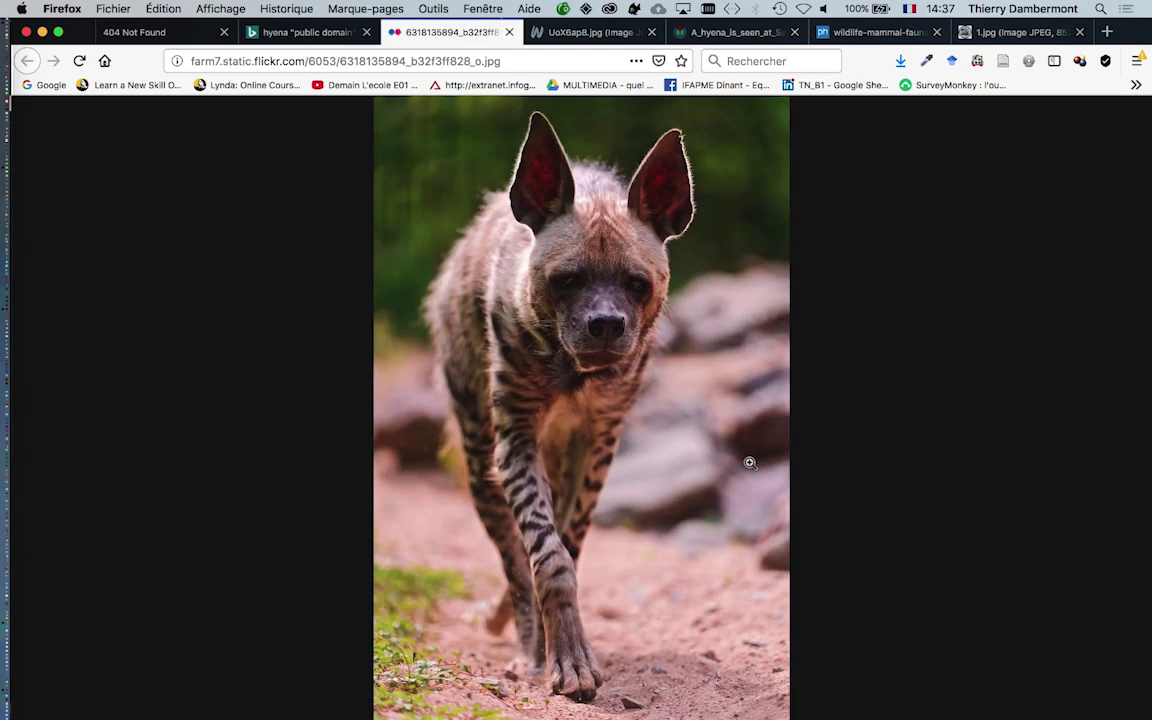
Step: Begin saving the striped hyena image, check the Links folder, then cancel
{"action": "right_click", "coordinate": [637, 342]}
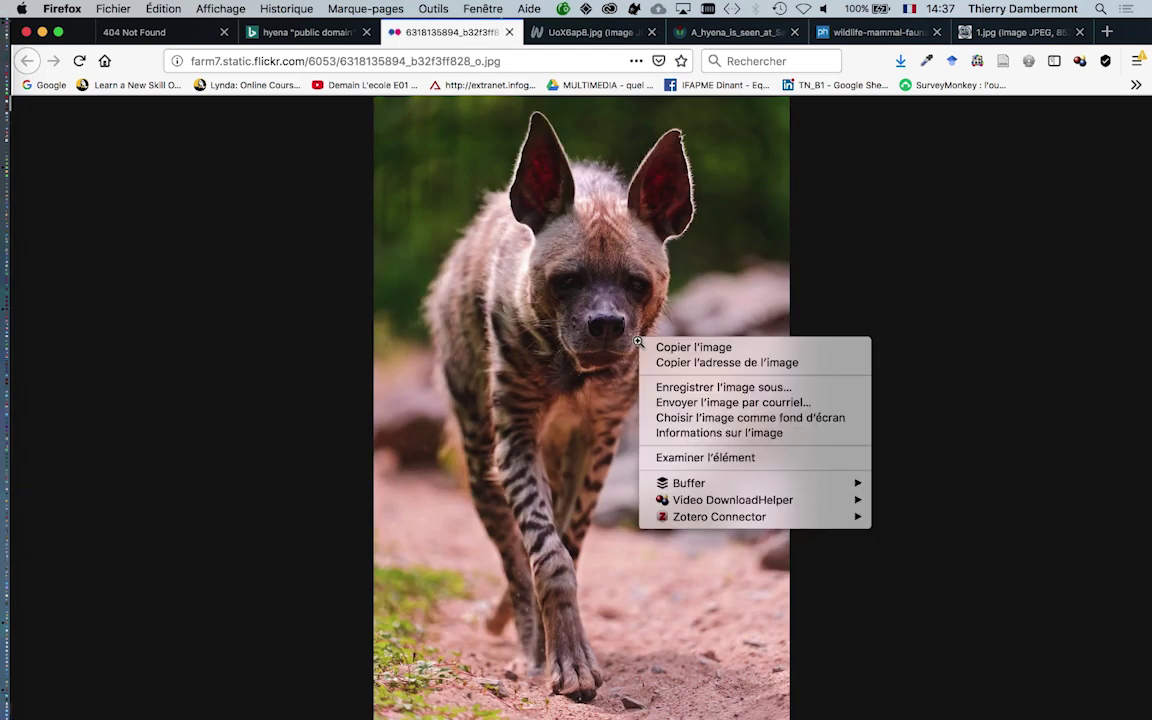
{"action": "left_click", "coordinate": [702, 388]}
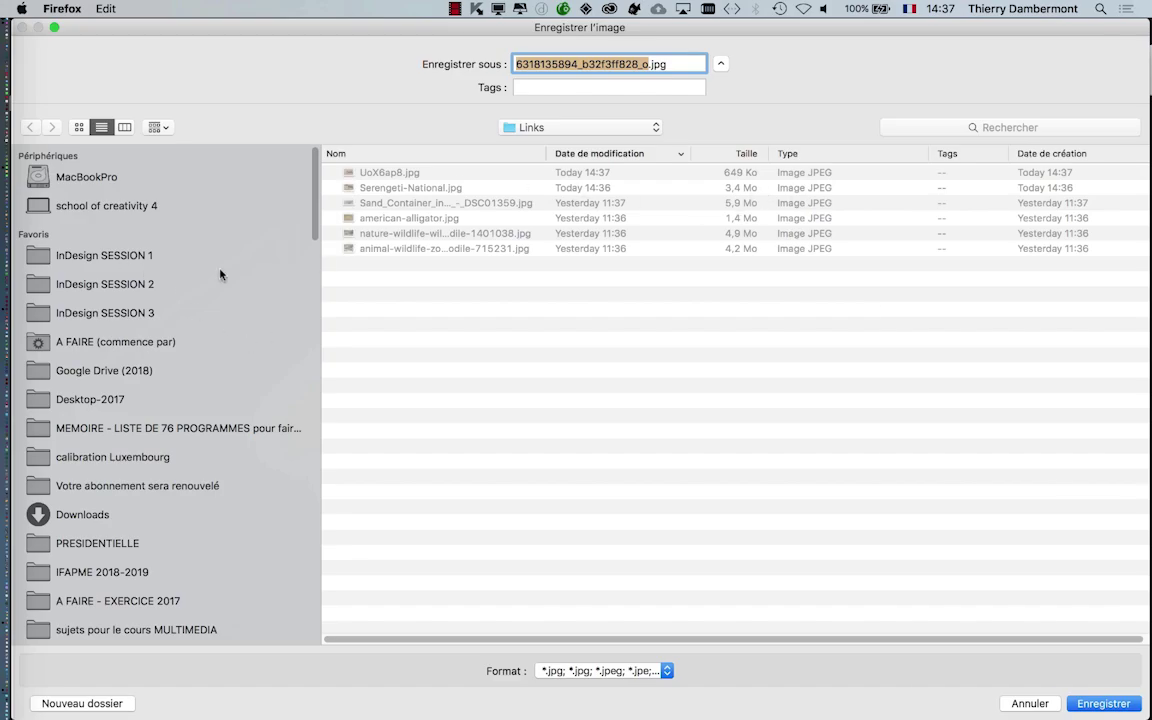
{"action": "left_click", "coordinate": [547, 127]}
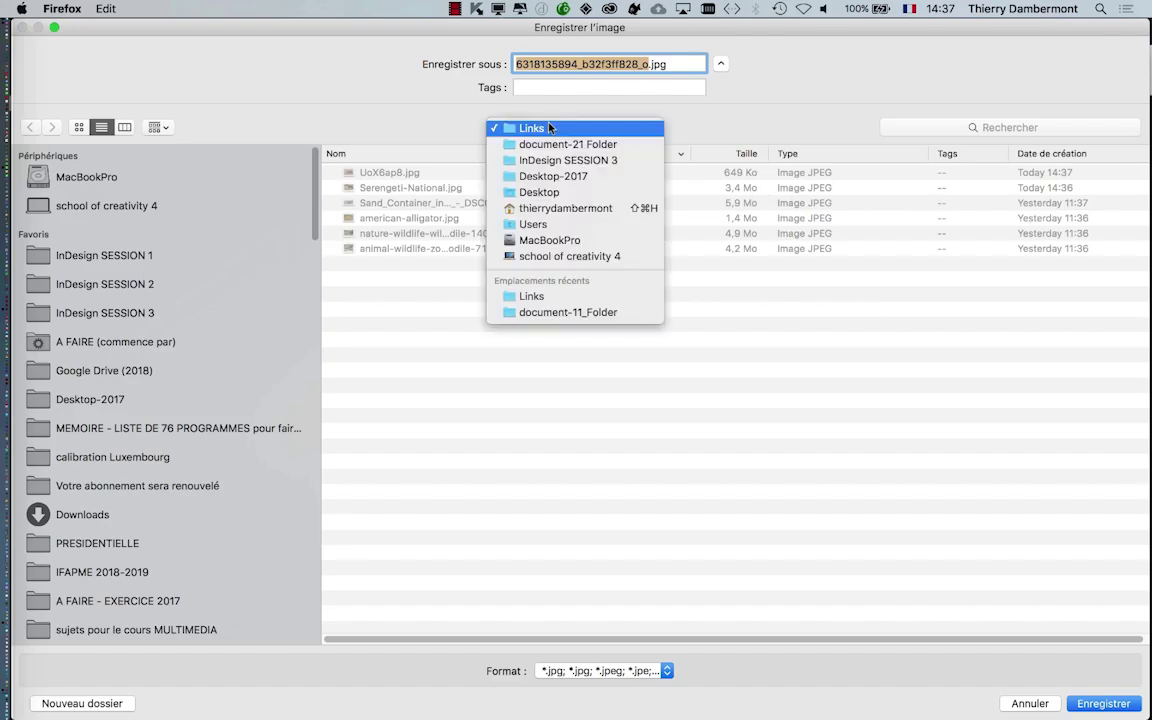
{"action": "left_click", "coordinate": [463, 116]}
{"action": "key", "text": "Return"}
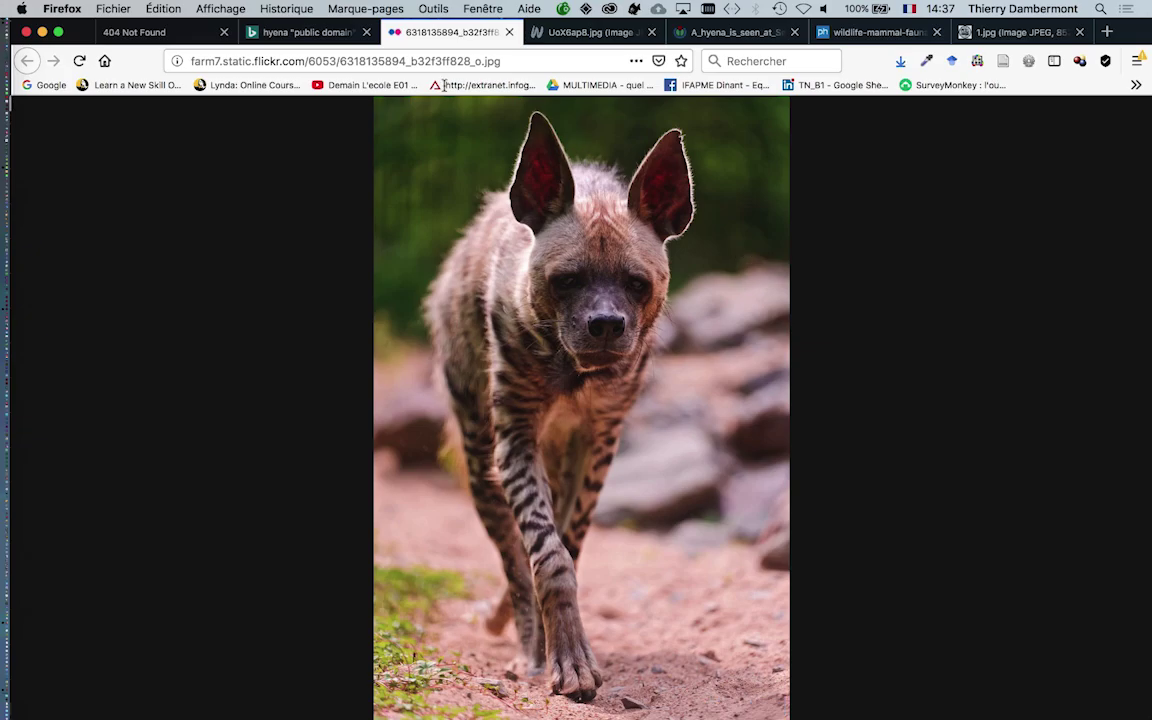
Step: Browse the hyena tabs and Bing results, ending on the large wolf close-up
{"action": "left_click", "coordinate": [313, 34]}
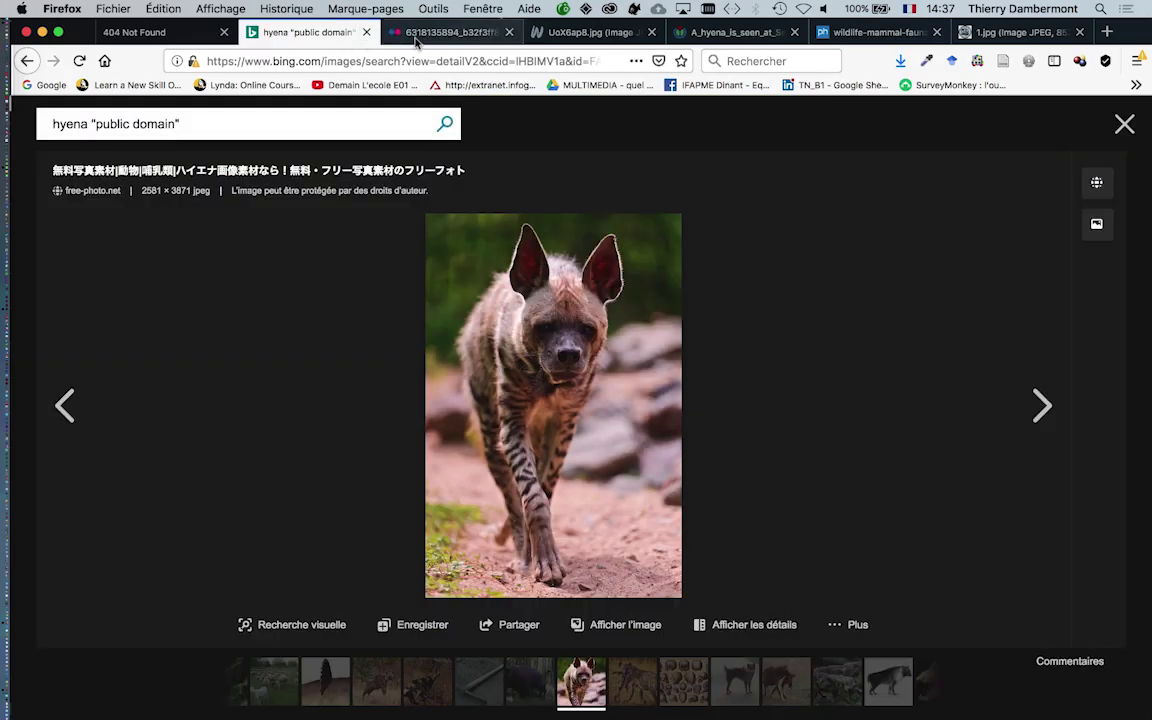
{"action": "left_click", "coordinate": [376, 38]}
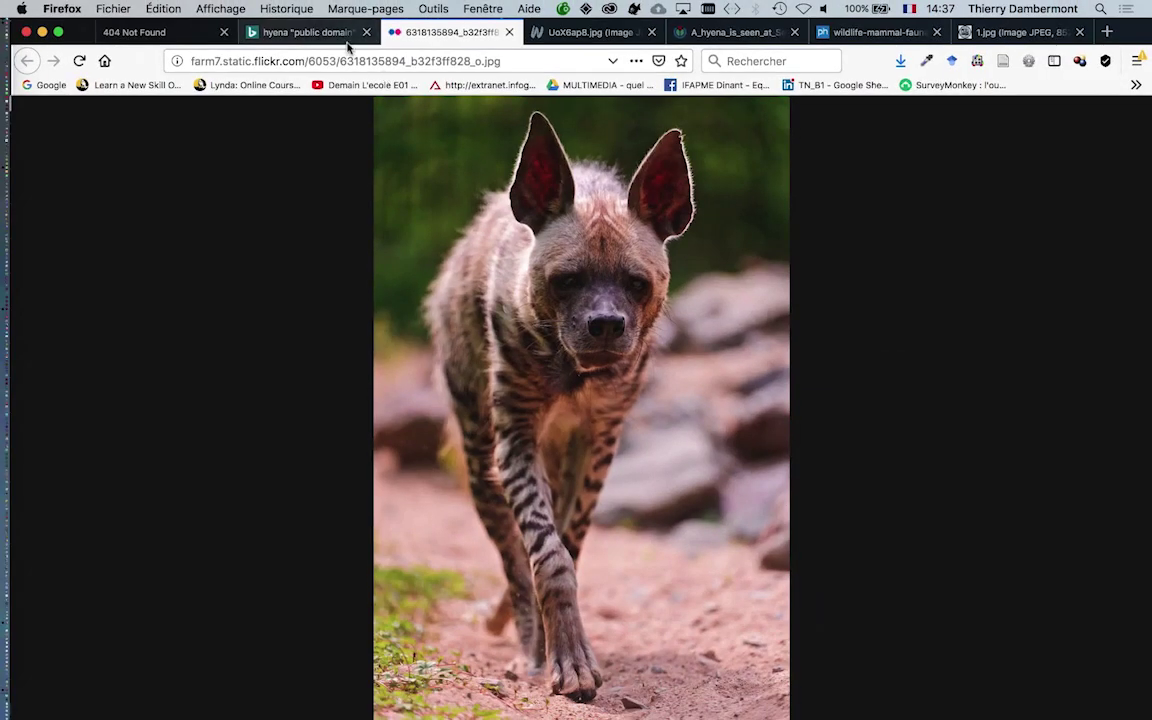
{"action": "left_click", "coordinate": [341, 38]}
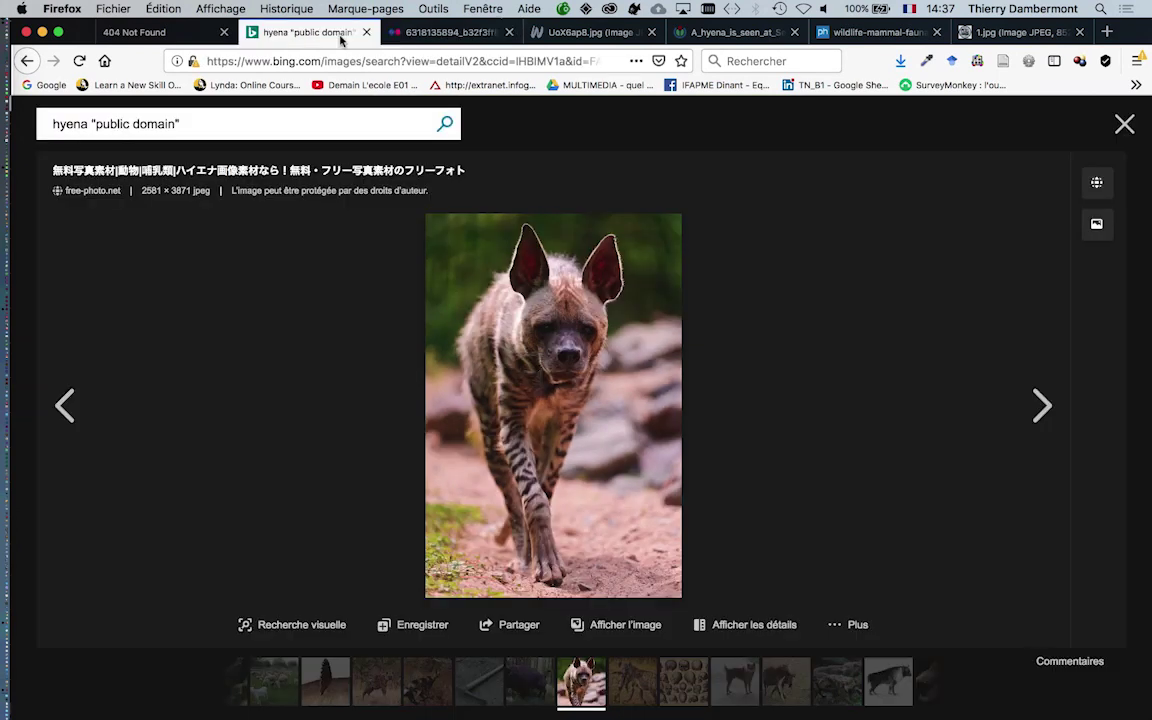
{"action": "left_click", "coordinate": [163, 33]}
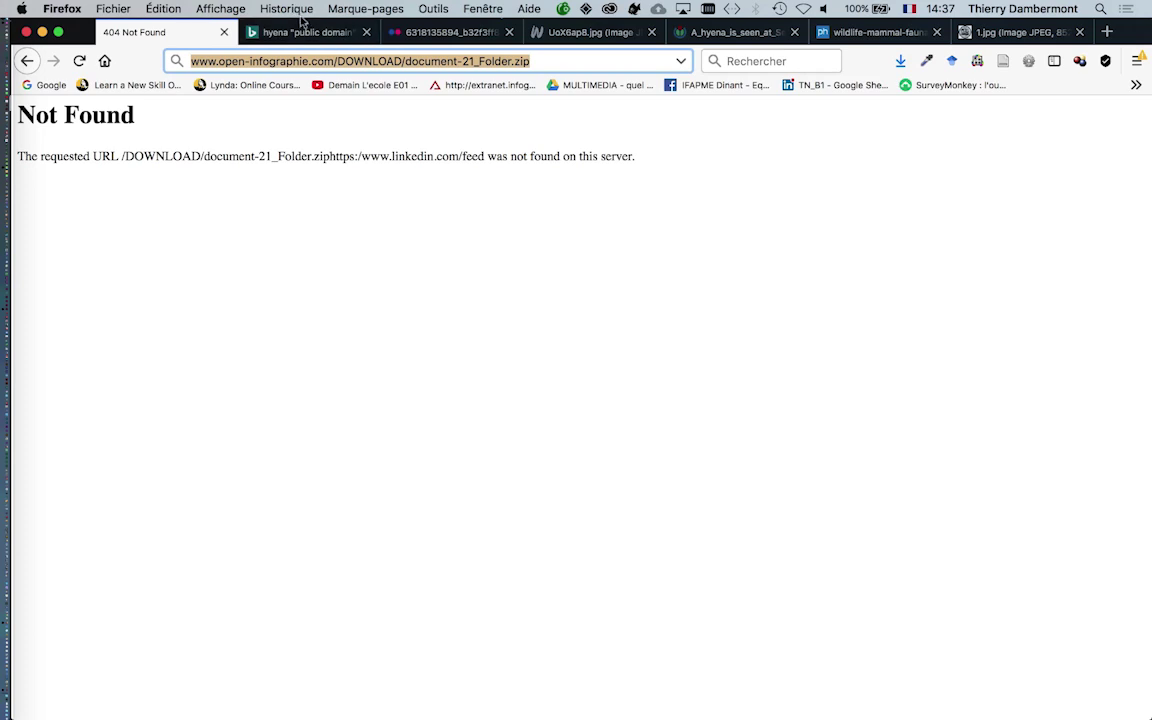
{"action": "left_click", "coordinate": [300, 32]}
{"action": "left_click", "coordinate": [1125, 120]}
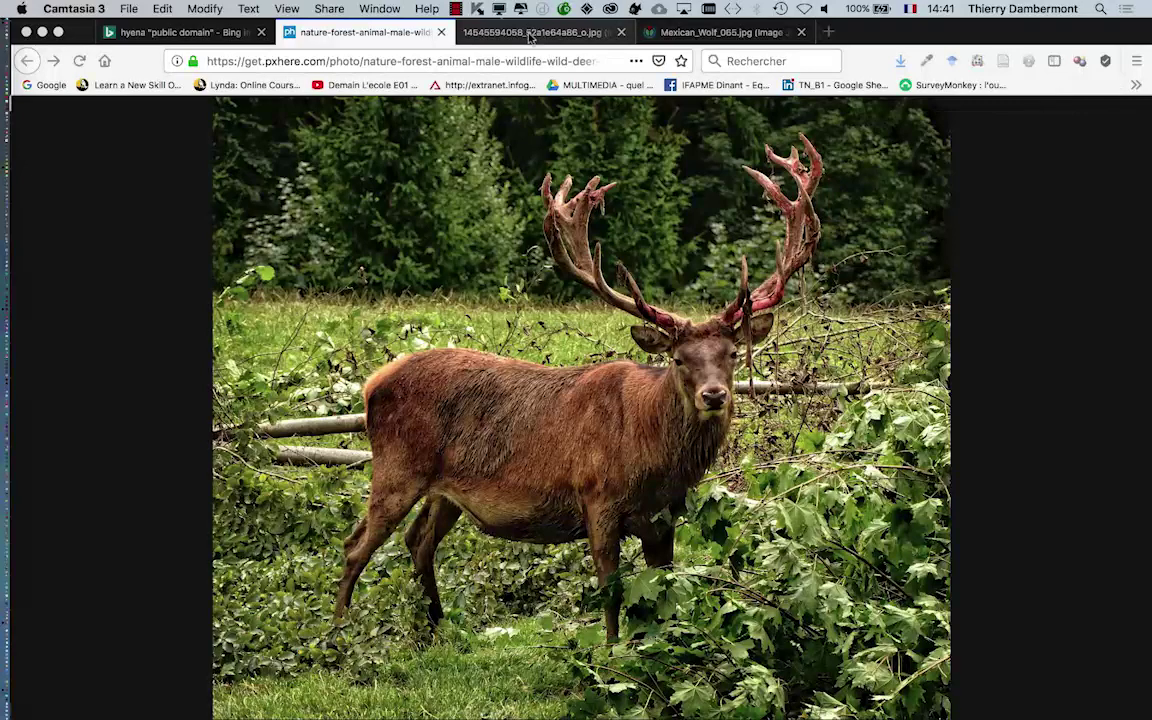
{"action": "left_click", "coordinate": [530, 33]}
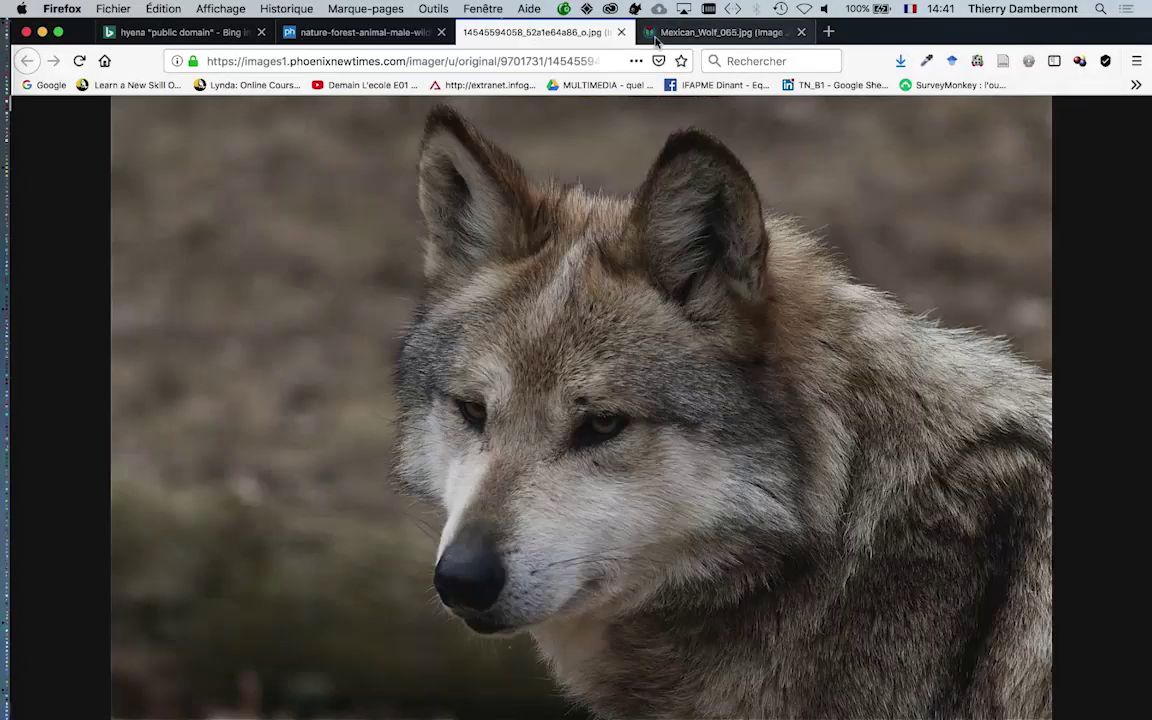
Step: Cycle through the open animal photo tabs and stop on the red deer stag
{"action": "key", "text": "ctrl+Tab"}
{"action": "left_click", "coordinate": [372, 33]}
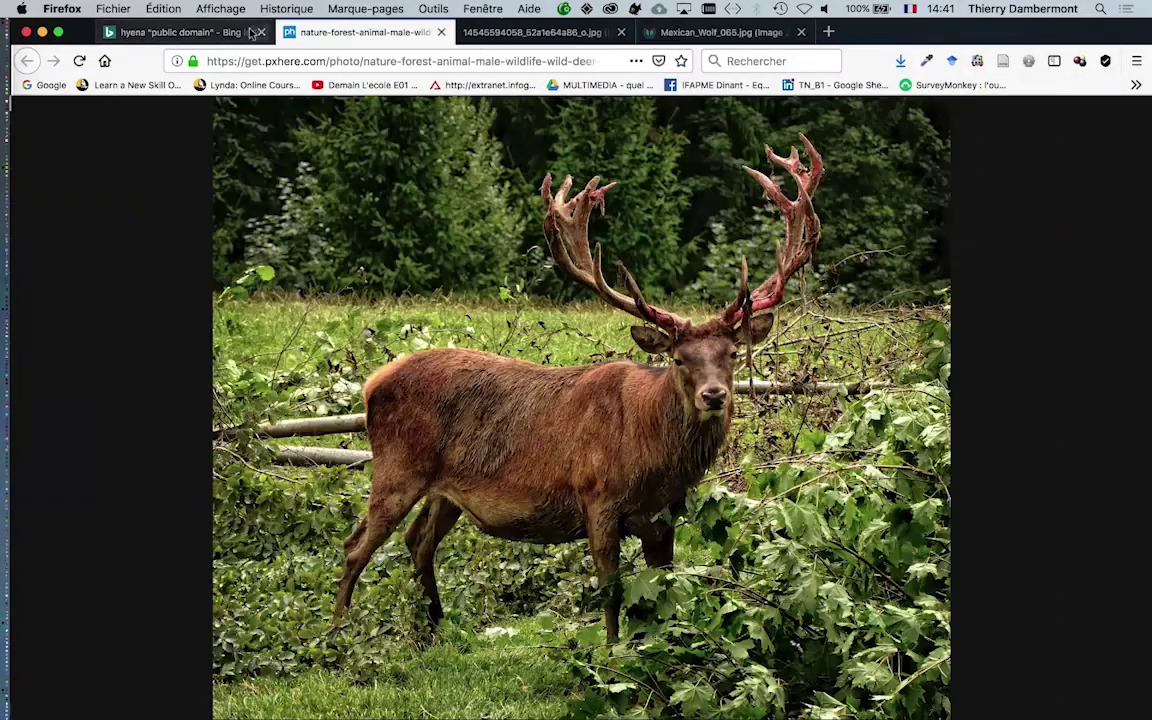
{"action": "left_click", "coordinate": [178, 33]}
{"action": "left_click", "coordinate": [390, 35]}
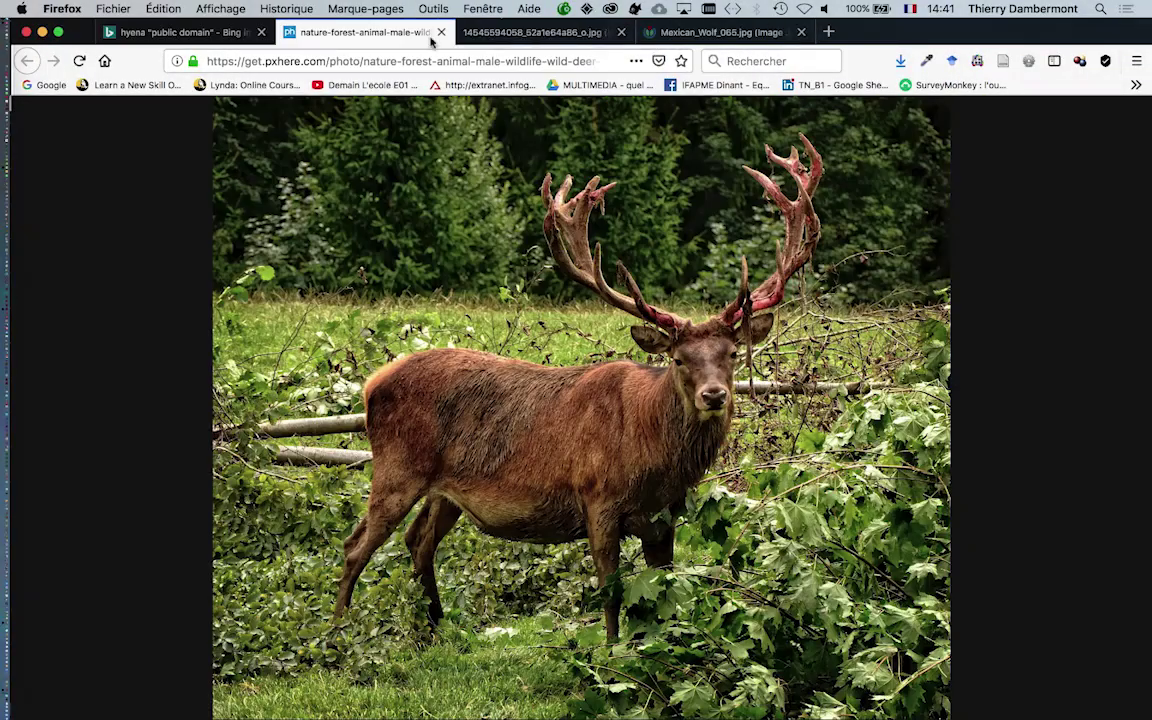
{"action": "left_click", "coordinate": [517, 35]}
{"action": "left_click", "coordinate": [651, 35]}
{"action": "left_click", "coordinate": [540, 33]}
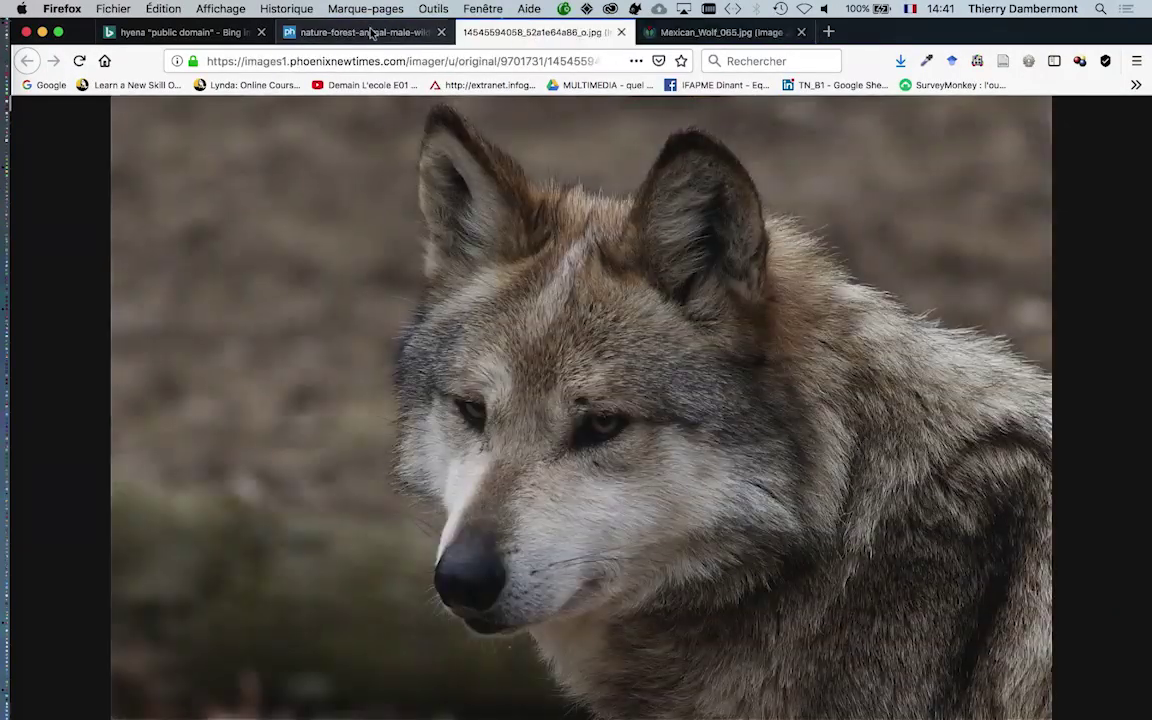
{"action": "left_click", "coordinate": [335, 33]}
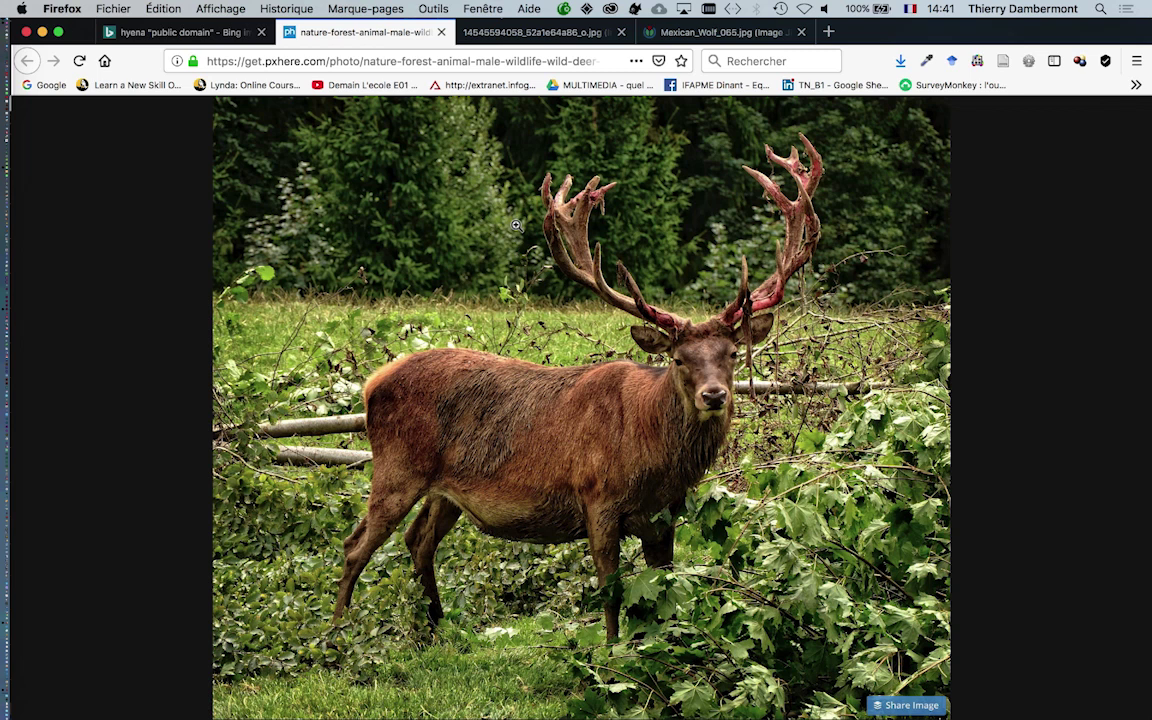
Step: Return to the Bing deer image results, then minimize Firefox to reveal the InDesign layout
{"action": "left_click", "coordinate": [171, 33]}
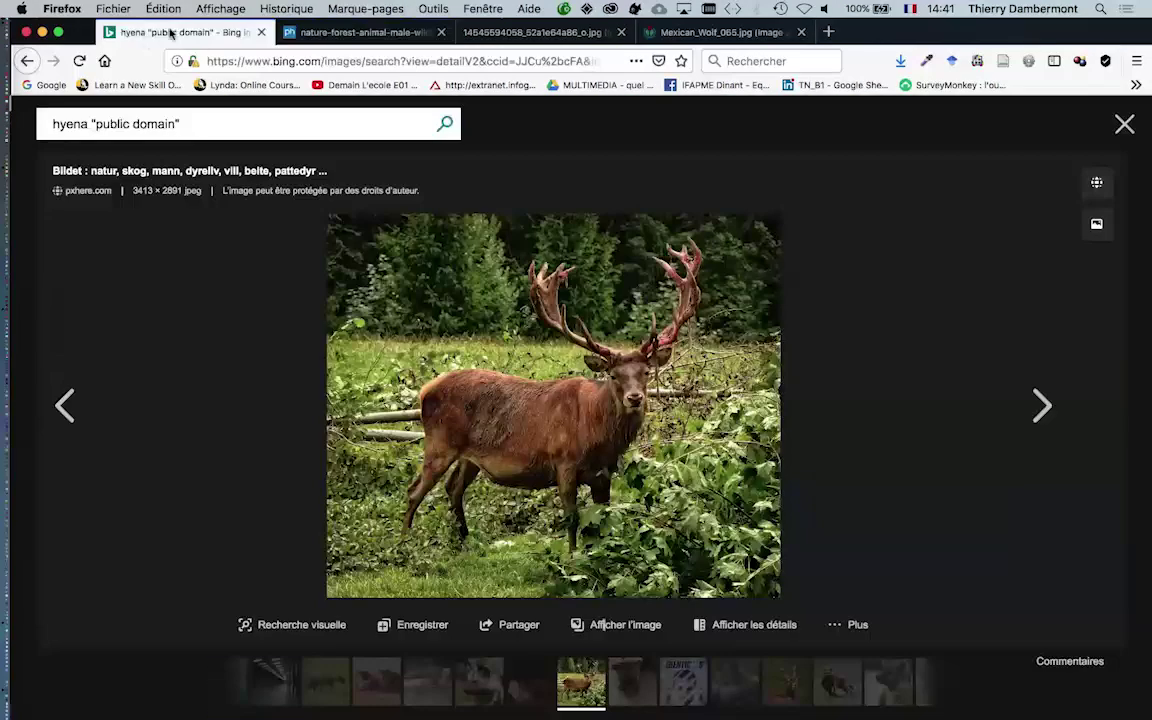
{"action": "left_click", "coordinate": [43, 33]}
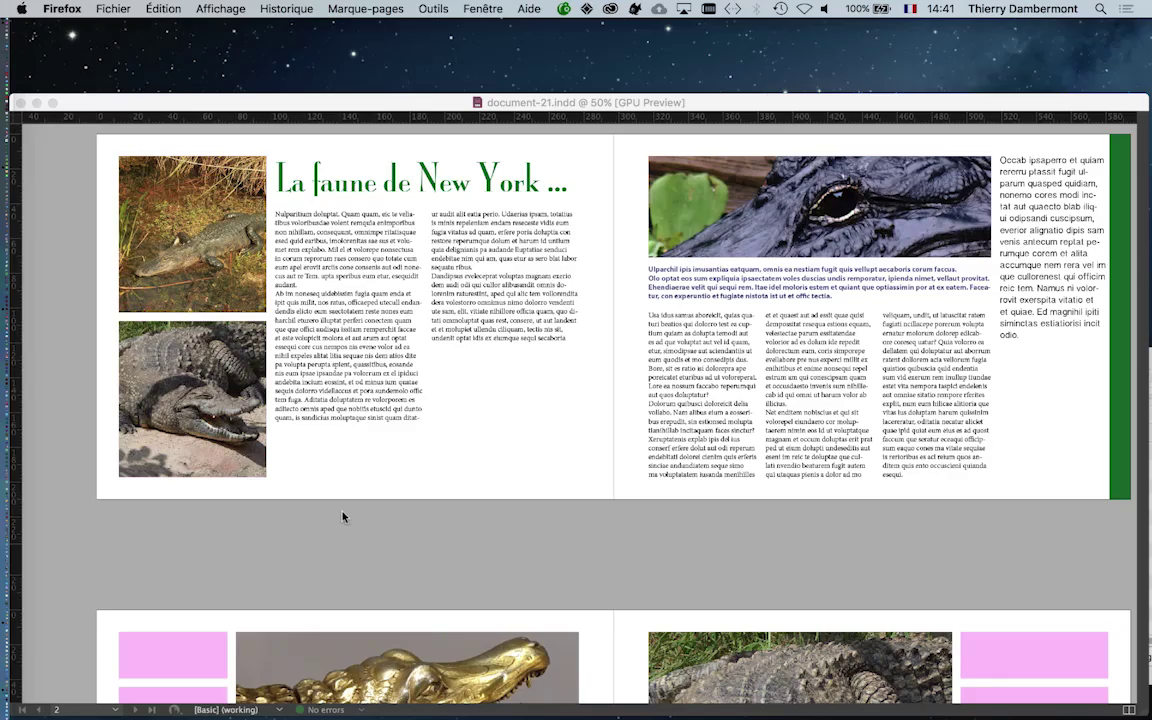
Step: Bring InDesign forward and scroll the Pages panel down to spread 6–7
{"action": "left_click", "coordinate": [510, 556]}
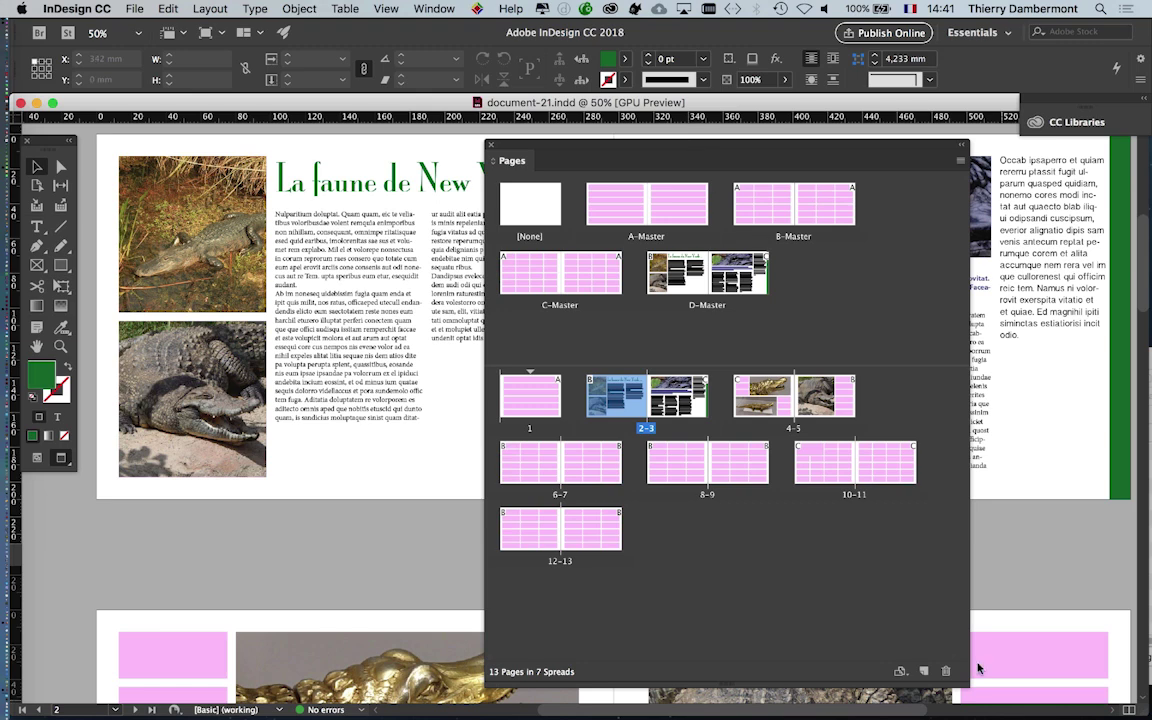
{"action": "left_click_drag", "start_coordinate": [689, 145], "coordinate": [1015, 429]}
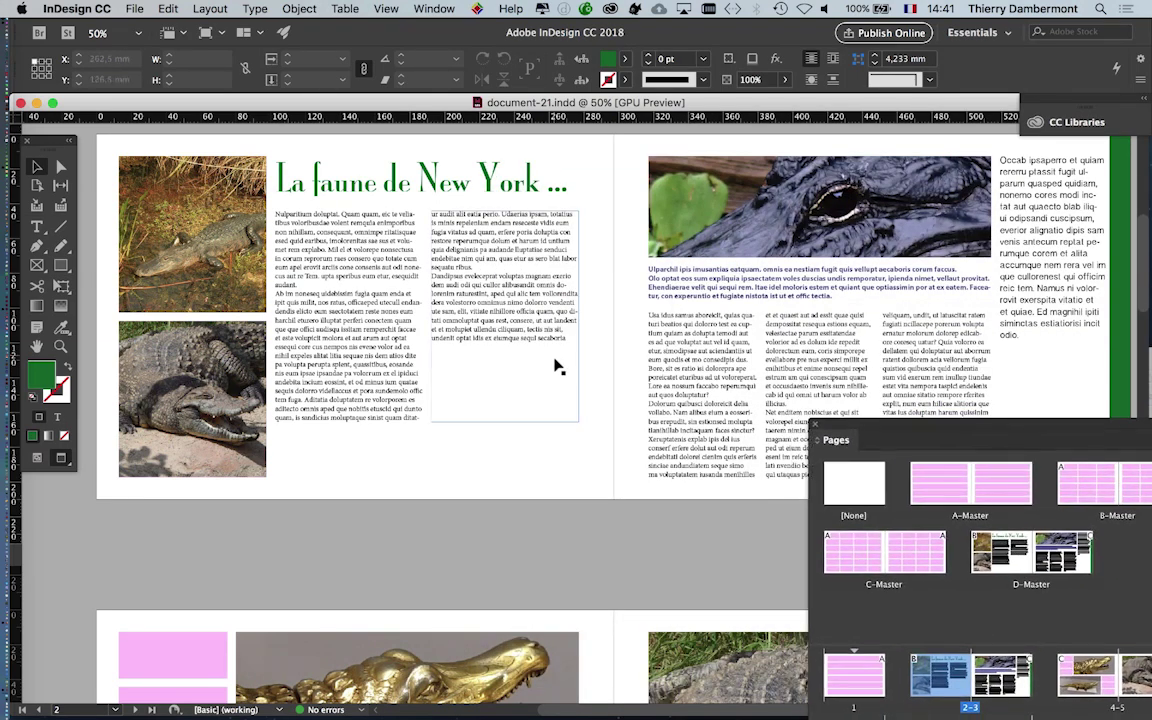
{"action": "scroll", "coordinate": [557, 367], "scroll_direction": "down", "scroll_amount": 5}
{"action": "scroll", "coordinate": [566, 381], "scroll_direction": "down", "scroll_amount": 2}
{"action": "scroll", "coordinate": [566, 381], "scroll_direction": "down", "scroll_amount": 2}
{"action": "scroll", "coordinate": [566, 385], "scroll_direction": "down", "scroll_amount": 2}
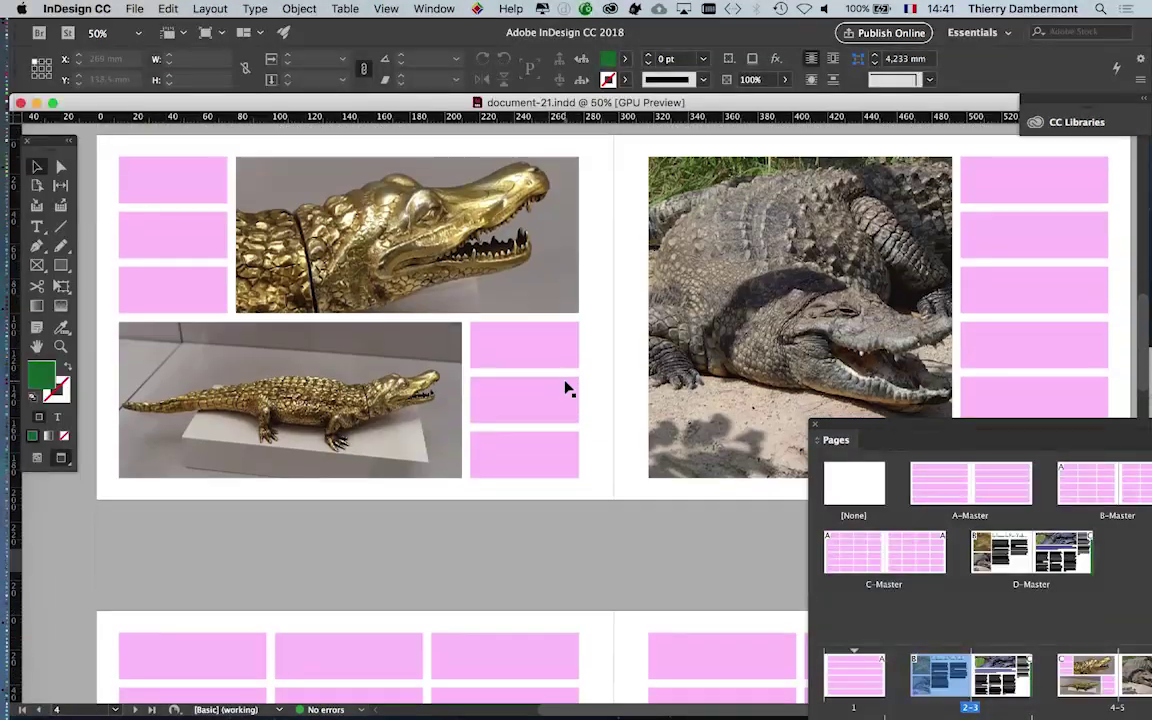
{"action": "scroll", "coordinate": [566, 388], "scroll_direction": "down", "scroll_amount": 3}
{"action": "scroll", "coordinate": [565, 388], "scroll_direction": "down", "scroll_amount": 2}
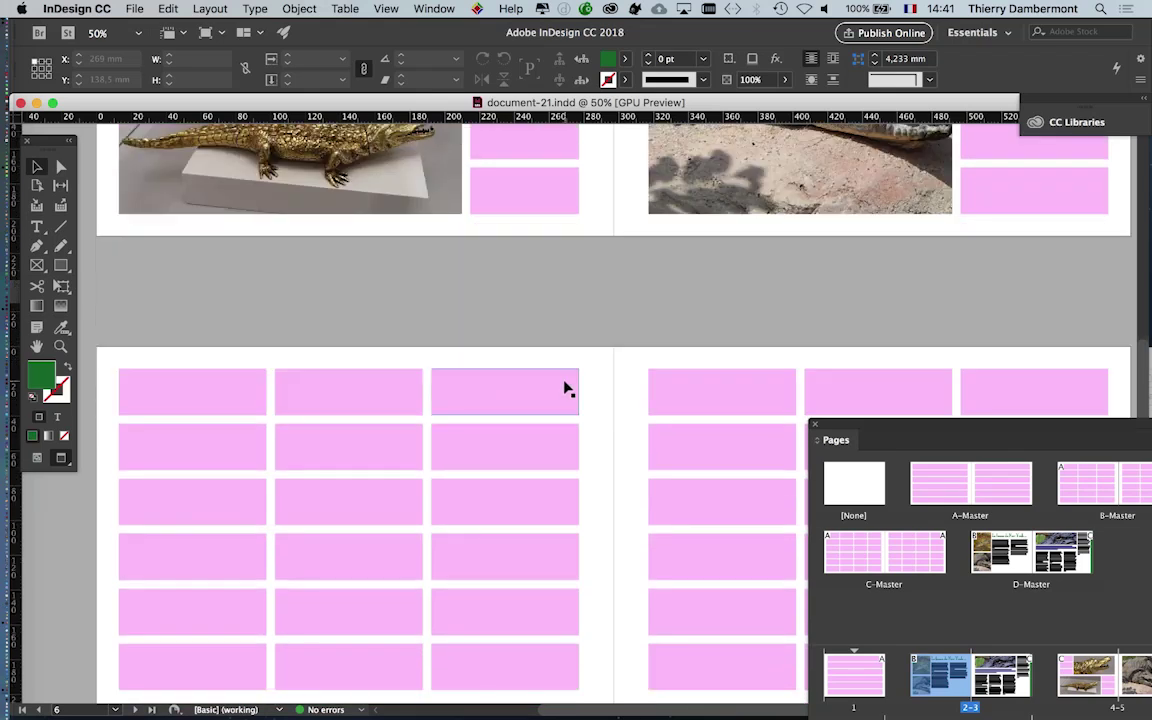
{"action": "scroll", "coordinate": [563, 386], "scroll_direction": "down", "scroll_amount": 1}
{"action": "scroll", "coordinate": [563, 386], "scroll_direction": "down", "scroll_amount": 1}
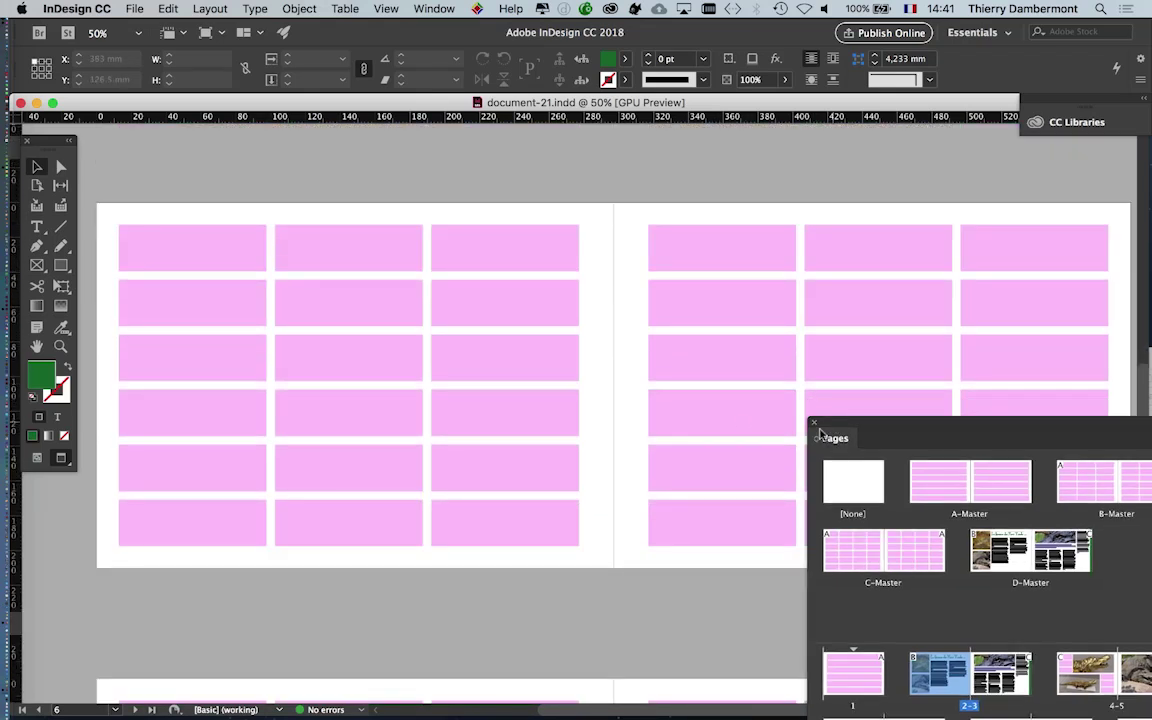
Step: Reposition the Pages panel and drag B-Master onto the 6–7 spread thumbnail
{"action": "left_click_drag", "start_coordinate": [828, 437], "coordinate": [752, 600]}
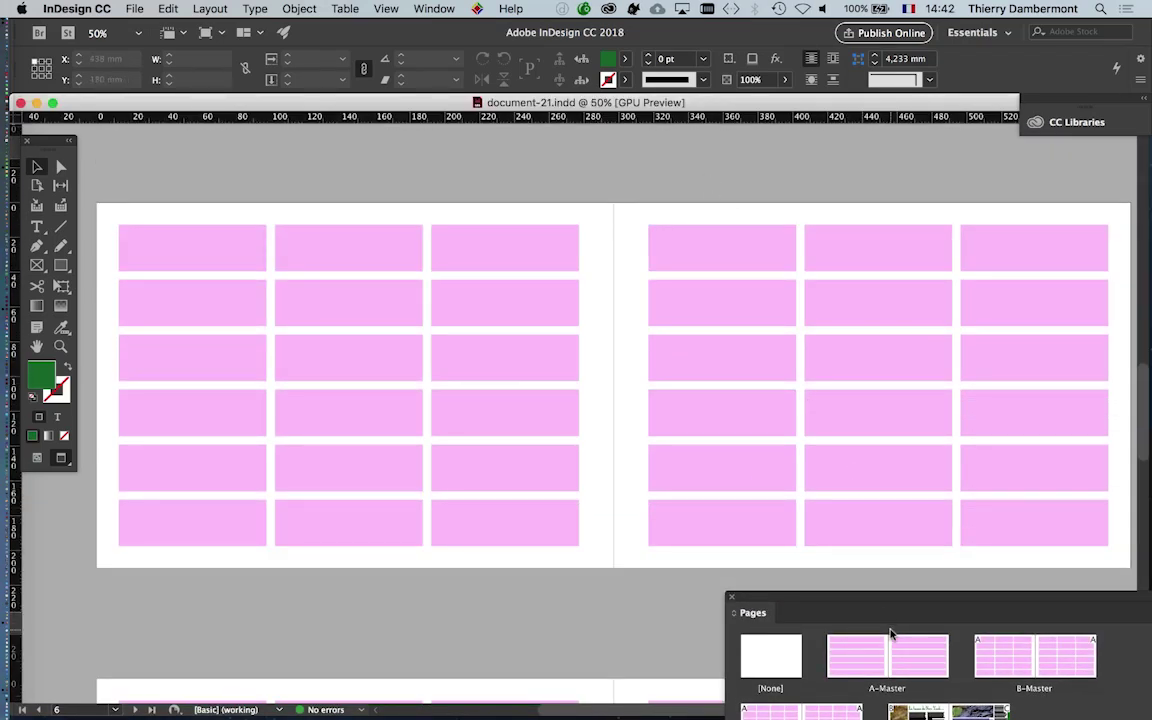
{"action": "mouse_move", "coordinate": [883, 598]}
{"action": "left_mouse_down"}
{"action": "mouse_move", "coordinate": [676, 195]}
{"action": "mouse_move", "coordinate": [728, 77]}
{"action": "mouse_move", "coordinate": [777, 98]}
{"action": "mouse_move", "coordinate": [779, 88]}
{"action": "left_mouse_up"}
{"action": "left_click_drag", "start_coordinate": [686, 413], "coordinate": [686, 413]}
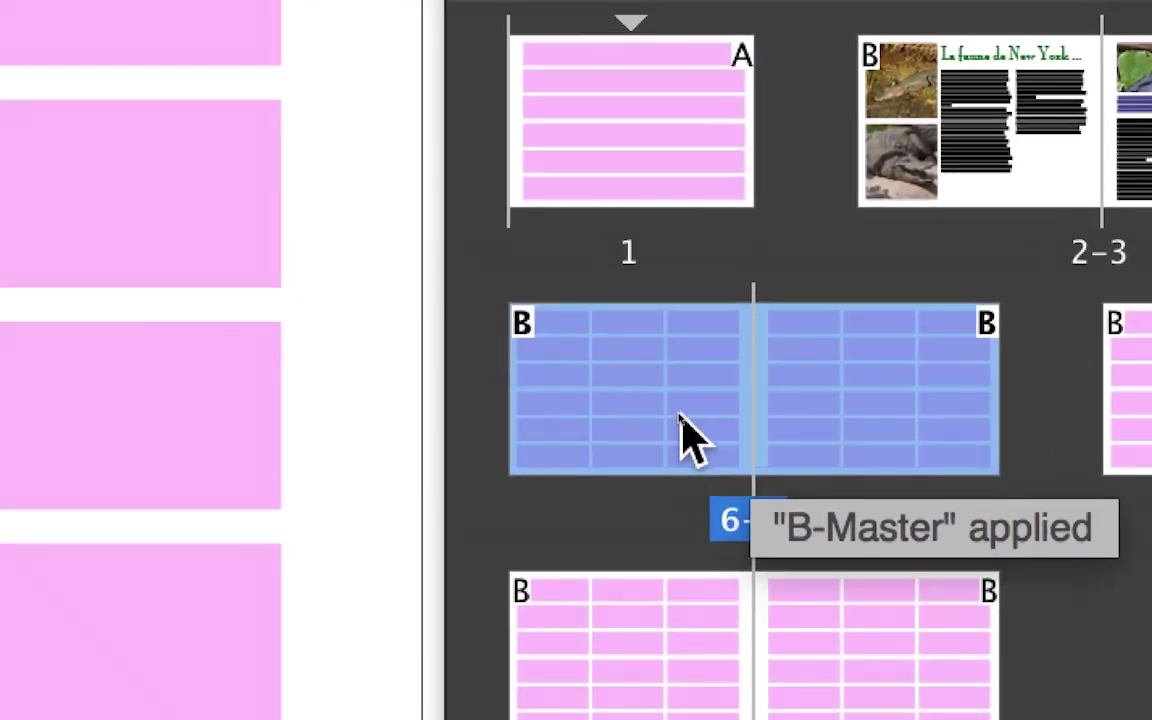
Step: Jump to page 6 and move the Pages panel off the canvas
{"action": "double_click", "coordinate": [688, 438]}
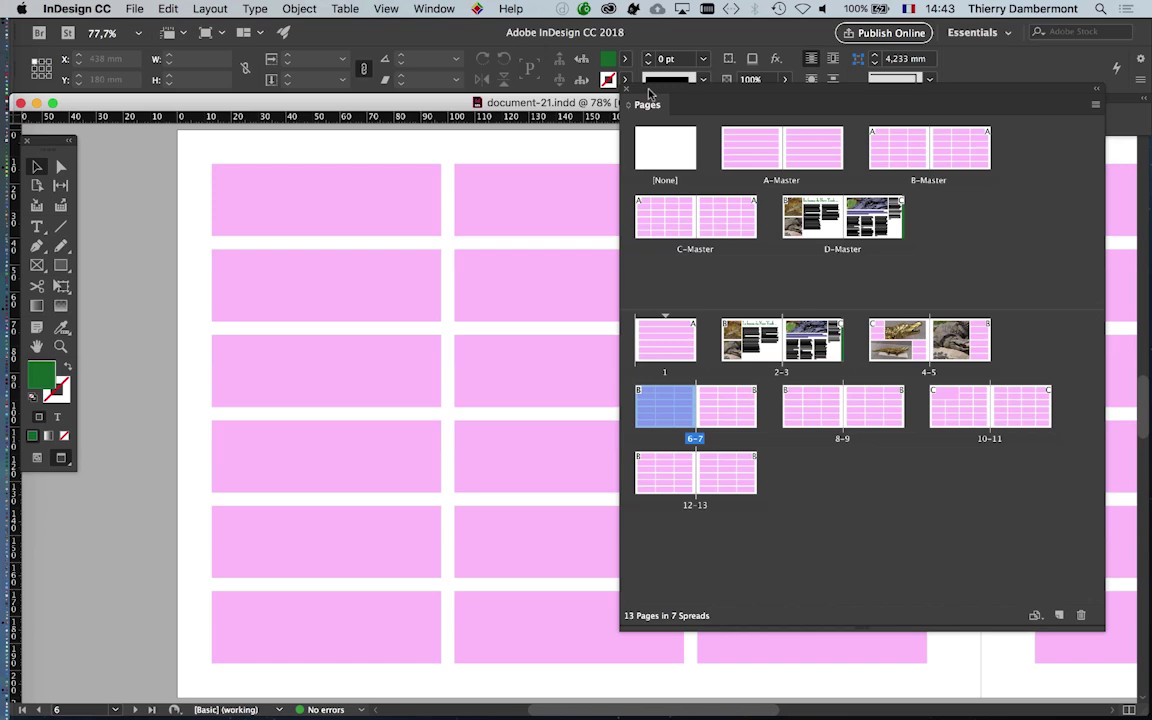
{"action": "left_click_drag", "start_coordinate": [648, 93], "coordinate": [941, 210]}
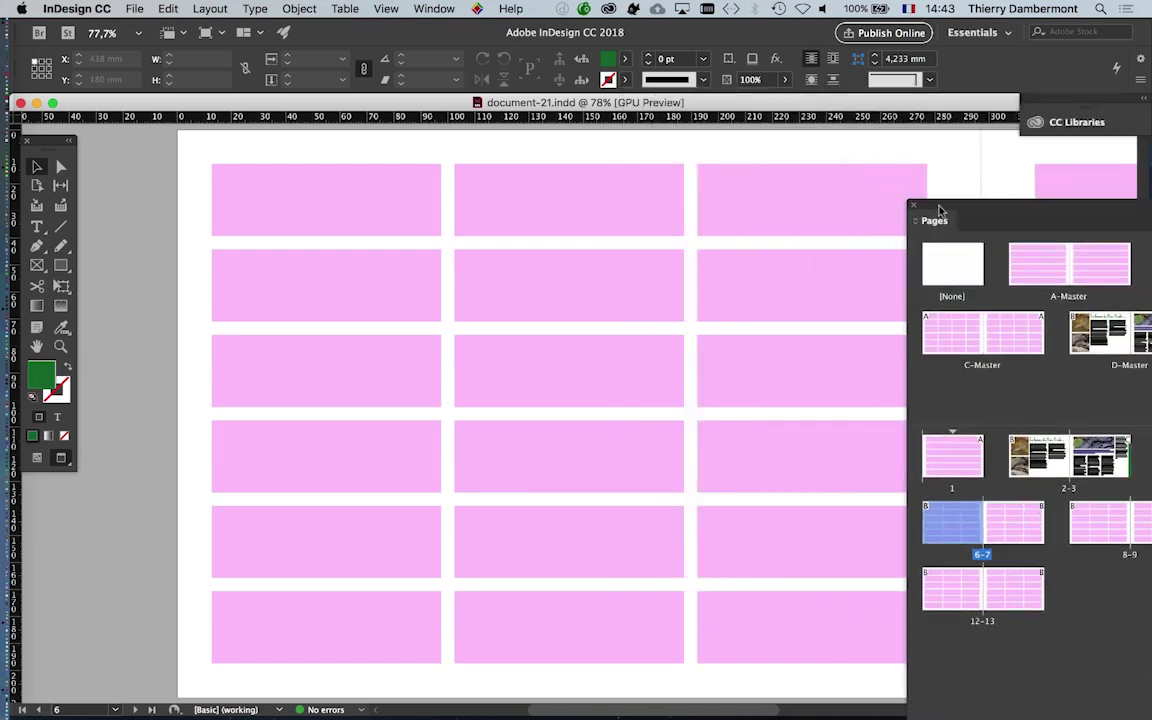
{"action": "scroll", "coordinate": [697, 330], "scroll_direction": "down", "scroll_amount": 2}
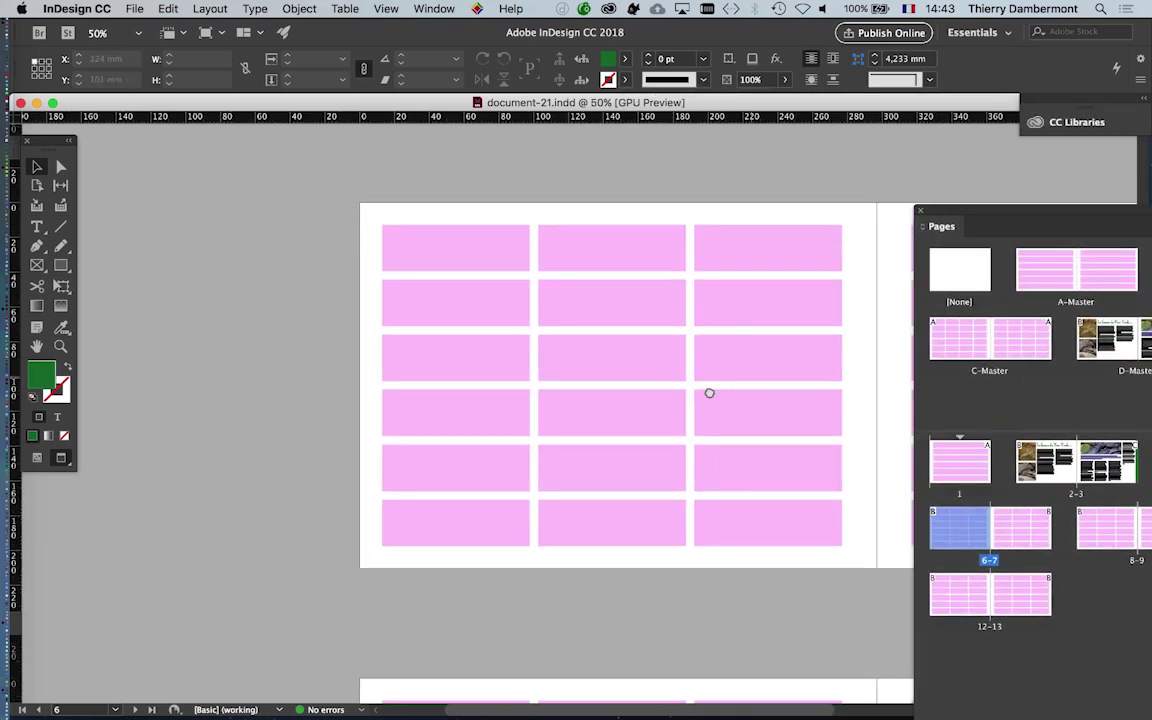
{"action": "left_click_drag", "start_coordinate": [707, 393], "coordinate": [388, 378]}
{"action": "left_click_drag", "start_coordinate": [658, 352], "coordinate": [800, 327]}
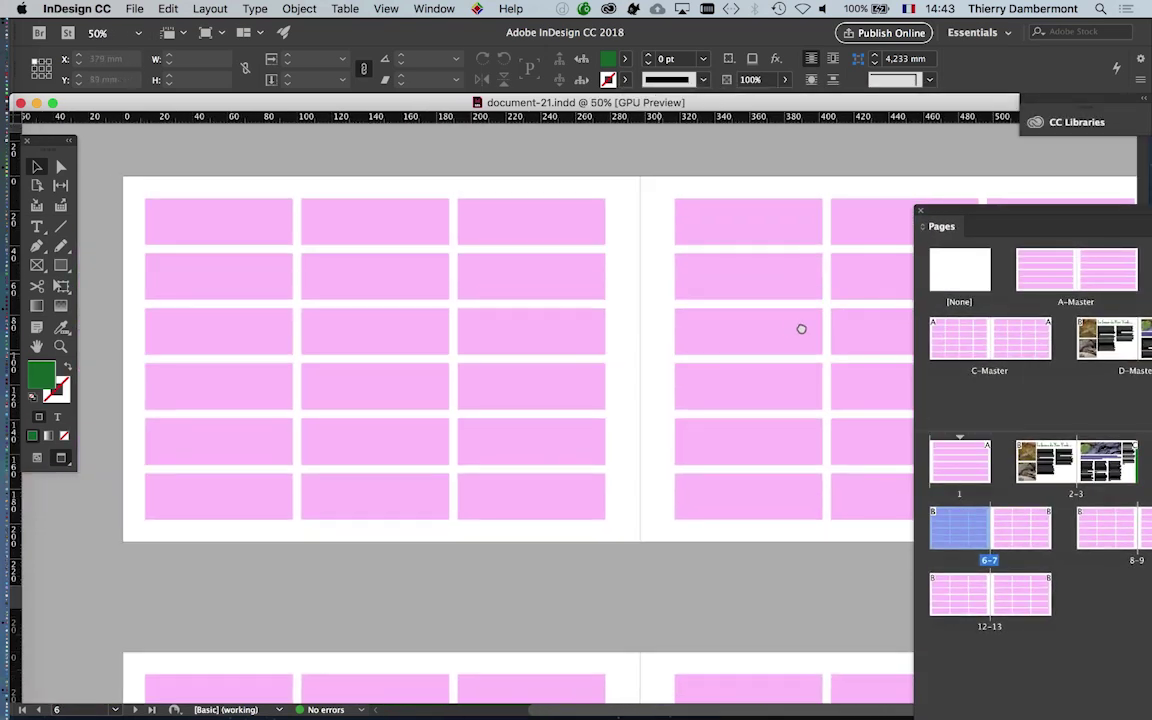
Step: Zoom and pan until page 6's pink placeholder grid fills the window
{"action": "scroll", "coordinate": [675, 368], "scroll_direction": "down", "scroll_amount": 3}
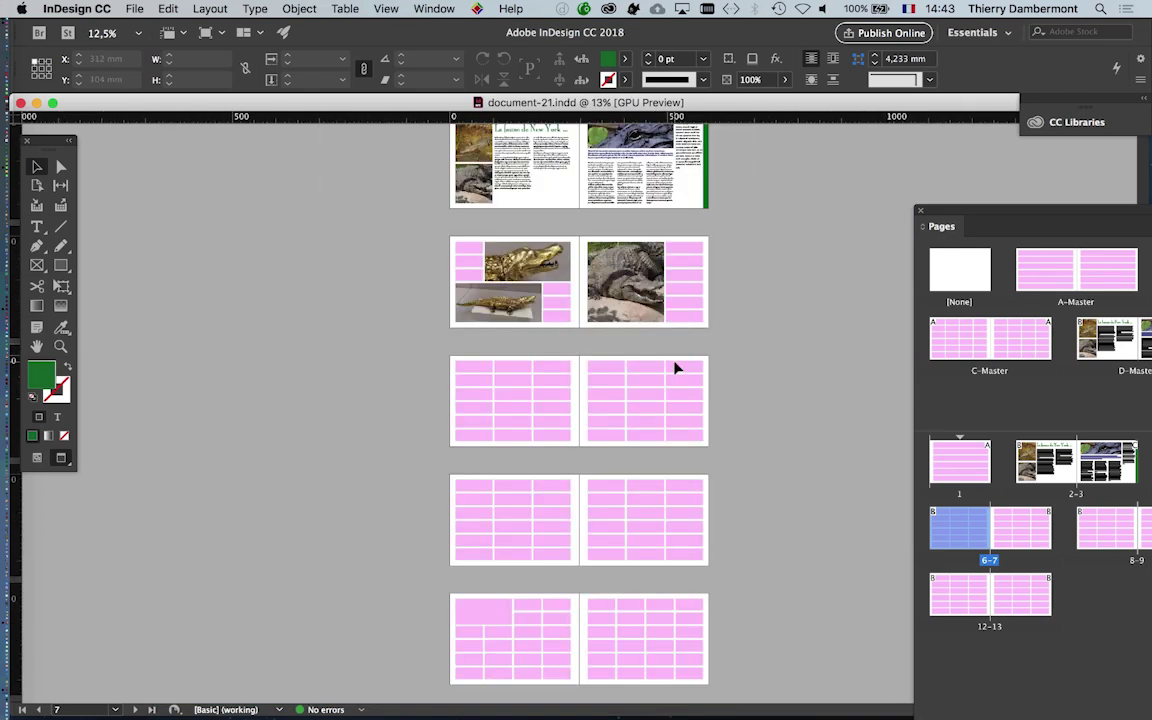
{"action": "scroll", "coordinate": [675, 368], "scroll_direction": "up", "scroll_amount": 1}
{"action": "scroll", "coordinate": [675, 368], "scroll_direction": "up", "scroll_amount": 1}
{"action": "scroll", "coordinate": [675, 369], "scroll_direction": "down", "scroll_amount": 2}
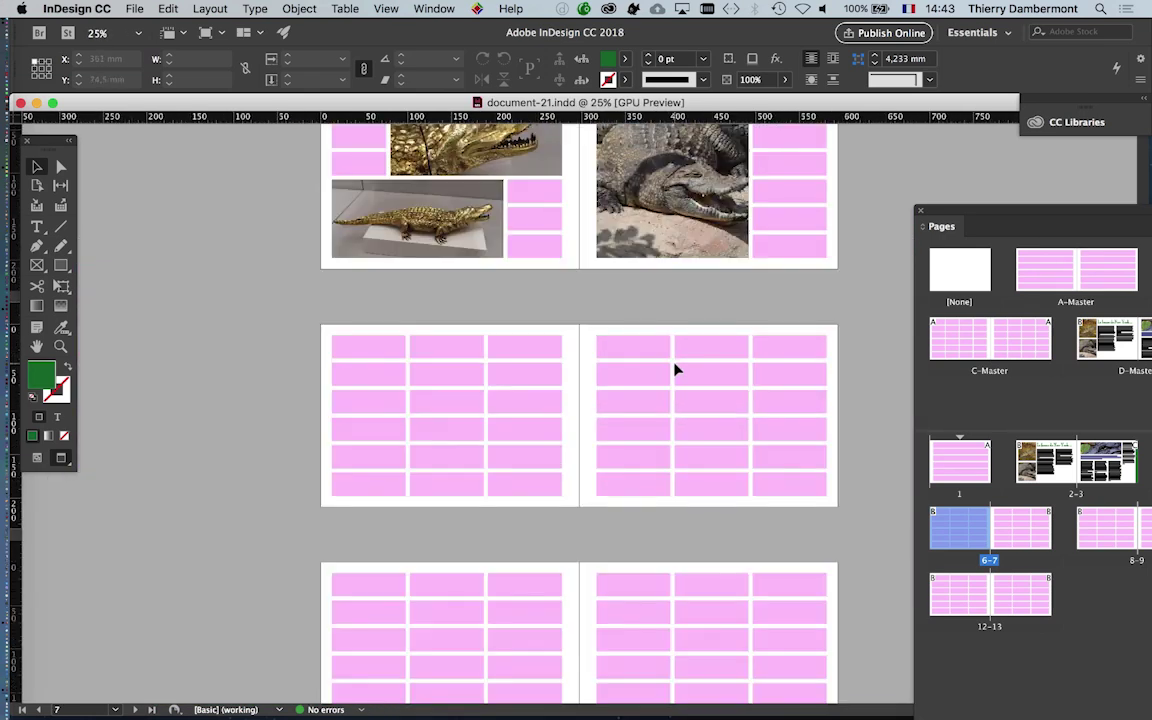
{"action": "scroll", "coordinate": [530, 442], "scroll_direction": "up", "scroll_amount": 1}
{"action": "scroll", "coordinate": [532, 440], "scroll_direction": "up", "scroll_amount": 1}
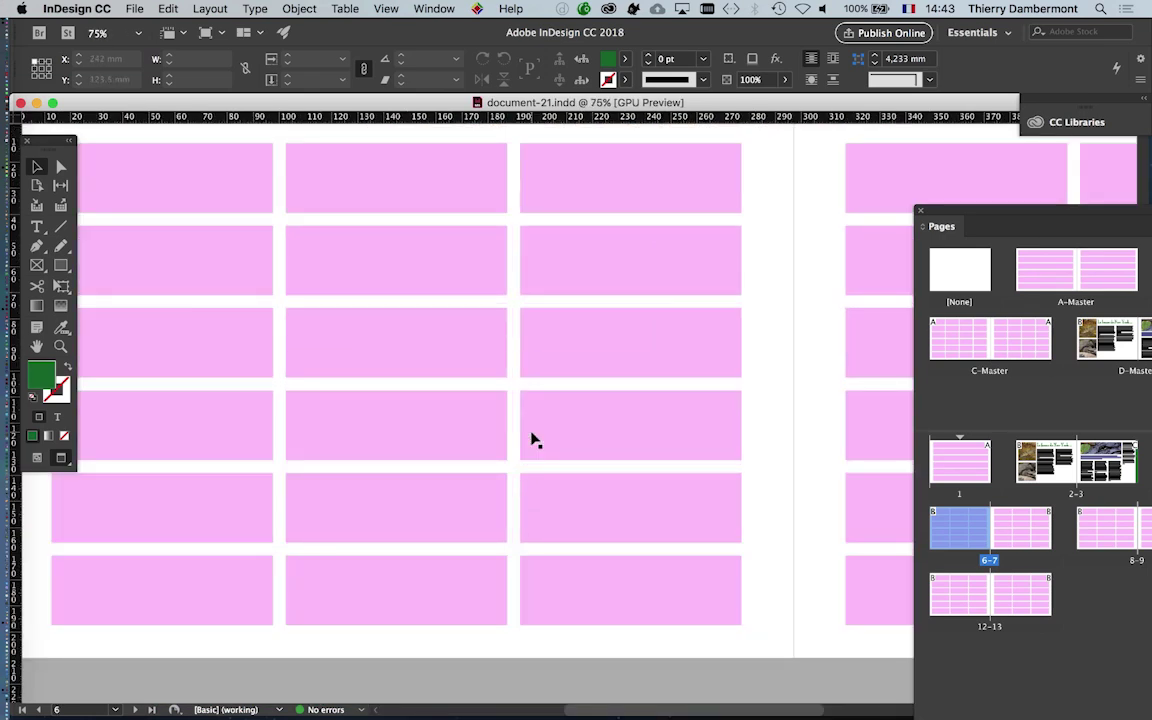
{"action": "scroll", "coordinate": [532, 440], "scroll_direction": "up", "scroll_amount": 1}
{"action": "mouse_move", "coordinate": [396, 328]}
{"action": "left_mouse_down"}
{"action": "mouse_move", "coordinate": [437, 342]}
{"action": "mouse_move", "coordinate": [887, 216]}
{"action": "mouse_move", "coordinate": [339, 501]}
{"action": "mouse_move", "coordinate": [262, 224]}
{"action": "mouse_move", "coordinate": [714, 409]}
{"action": "mouse_move", "coordinate": [620, 566]}
{"action": "mouse_move", "coordinate": [586, 419]}
{"action": "mouse_move", "coordinate": [720, 385]}
{"action": "mouse_move", "coordinate": [805, 399]}
{"action": "mouse_move", "coordinate": [784, 435]}
{"action": "left_mouse_up"}
{"action": "scroll", "coordinate": [787, 442], "scroll_direction": "down", "scroll_amount": 2}
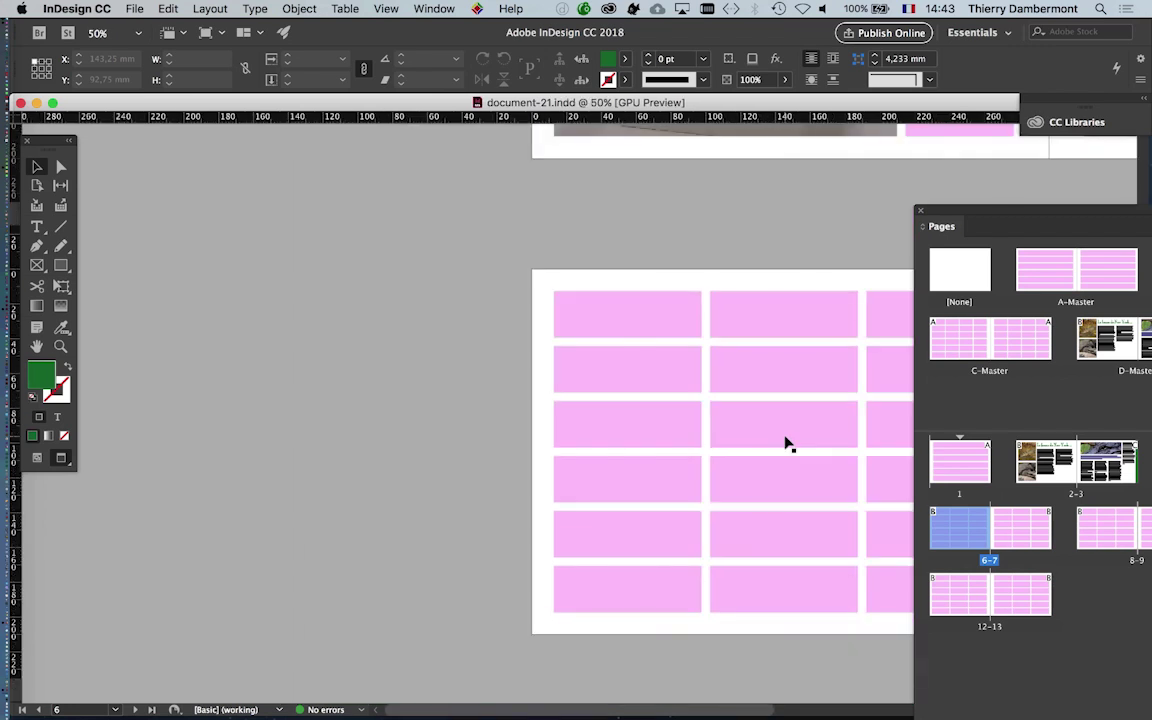
{"action": "scroll", "coordinate": [762, 415], "scroll_direction": "up", "scroll_amount": 2}
{"action": "scroll", "coordinate": [681, 540], "scroll_direction": "right", "scroll_amount": 5}
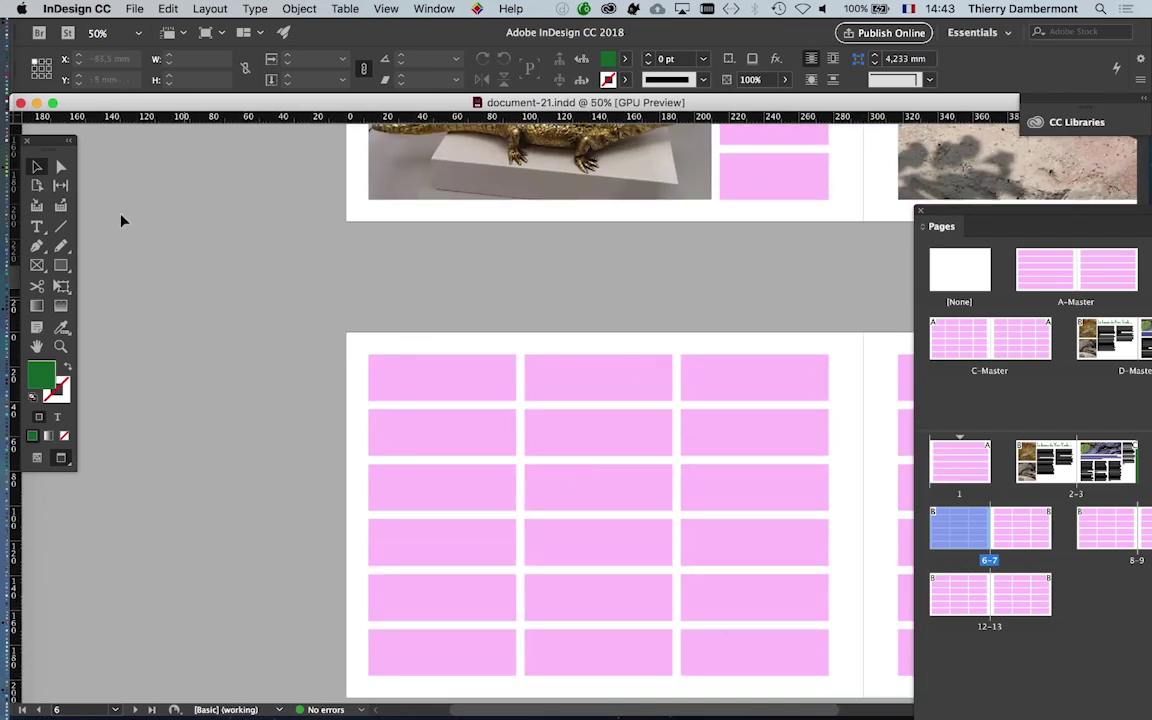
{"action": "mouse_move", "coordinate": [45, 141]}
{"action": "left_mouse_down"}
{"action": "mouse_move", "coordinate": [193, 189]}
{"action": "mouse_move", "coordinate": [193, 176]}
{"action": "left_mouse_up"}
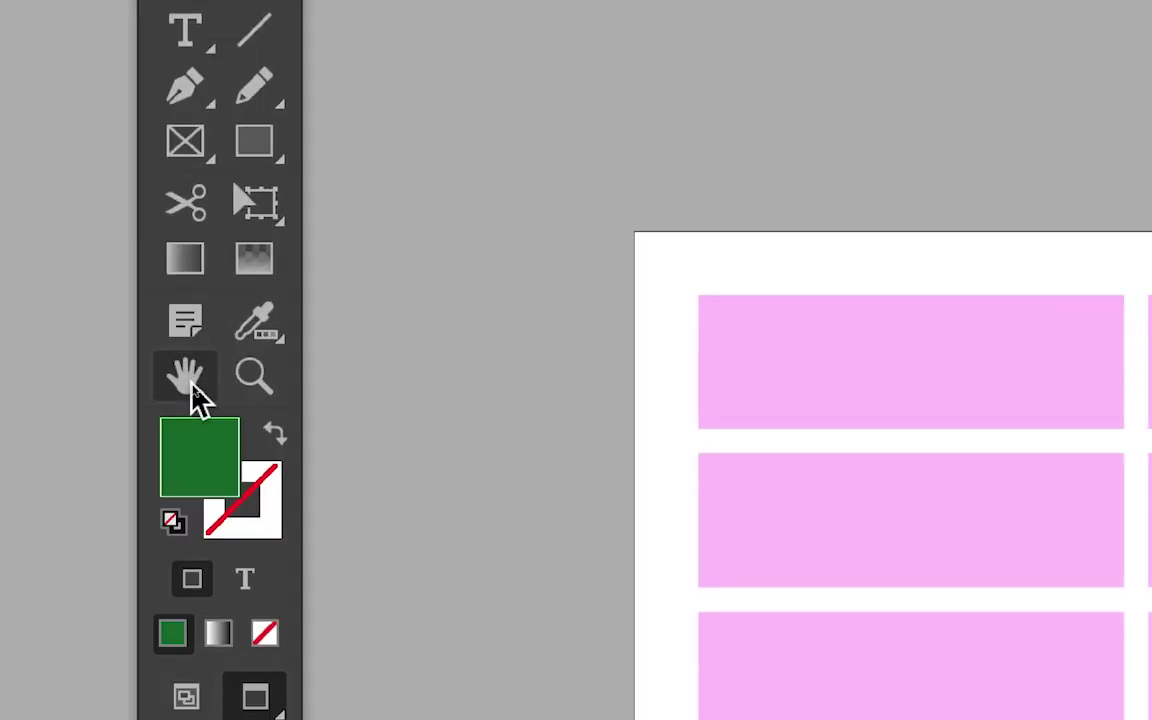
Step: With the Hand tool, dock the Tools panel left and pan spread 6–7 into position
{"action": "left_click", "coordinate": [191, 386]}
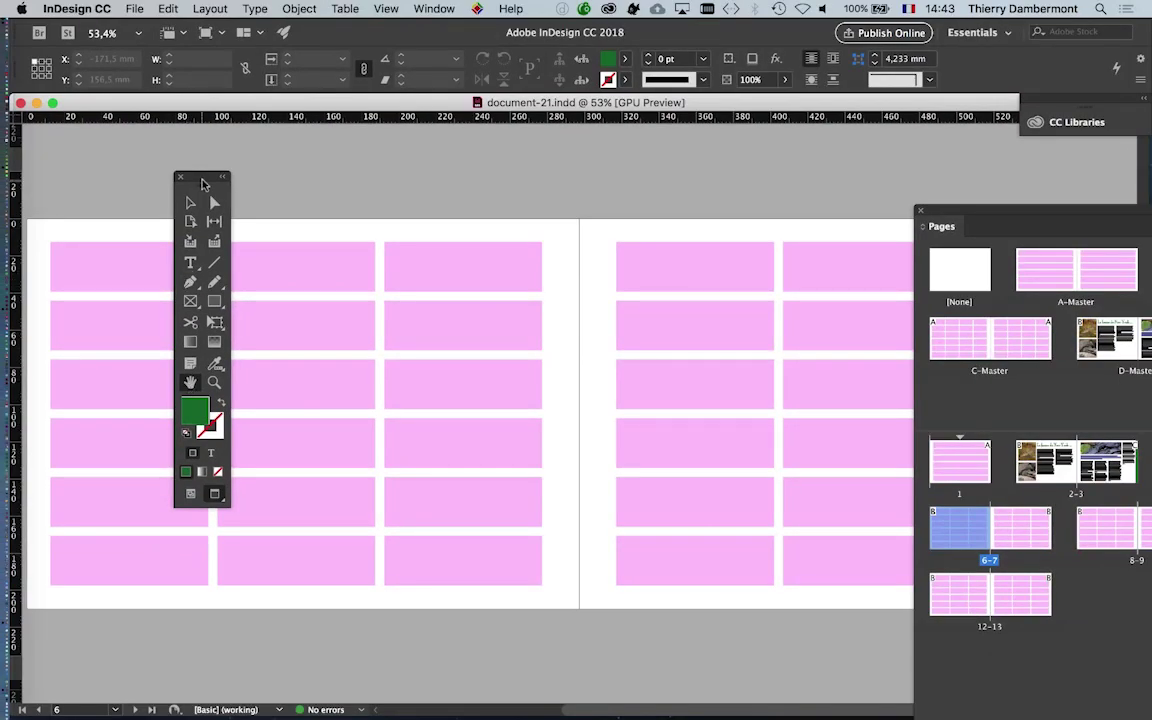
{"action": "left_click_drag", "start_coordinate": [203, 183], "coordinate": [74, 161]}
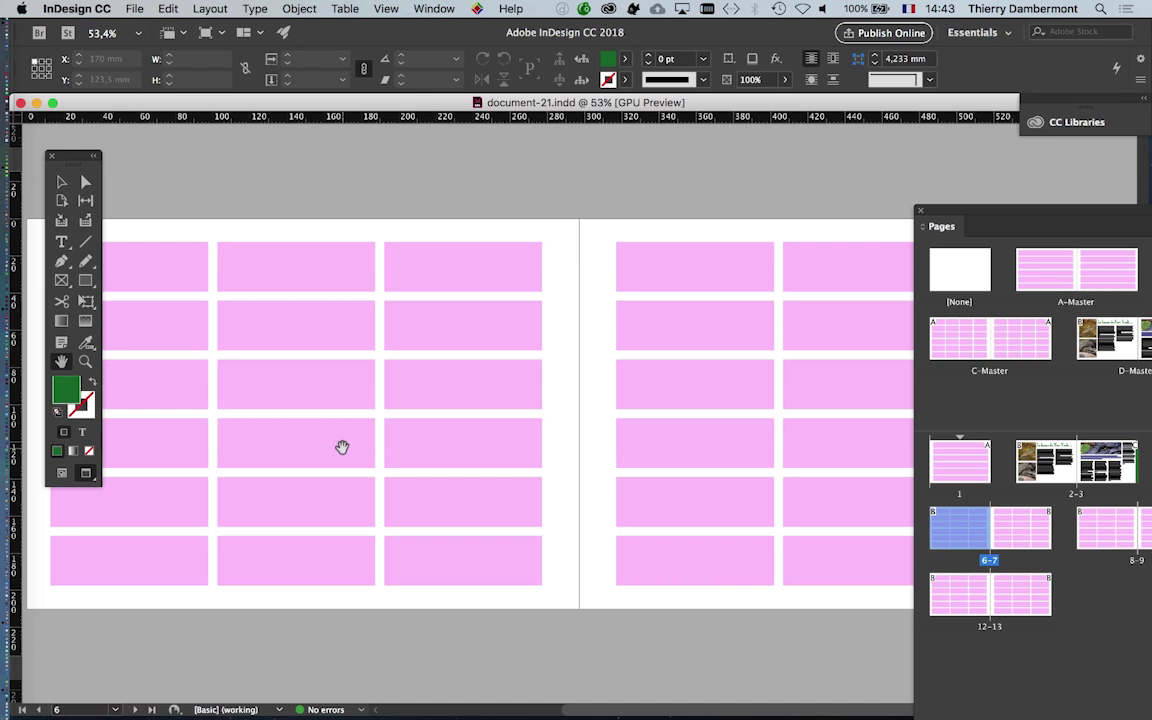
{"action": "left_click_drag", "start_coordinate": [342, 447], "coordinate": [429, 450]}
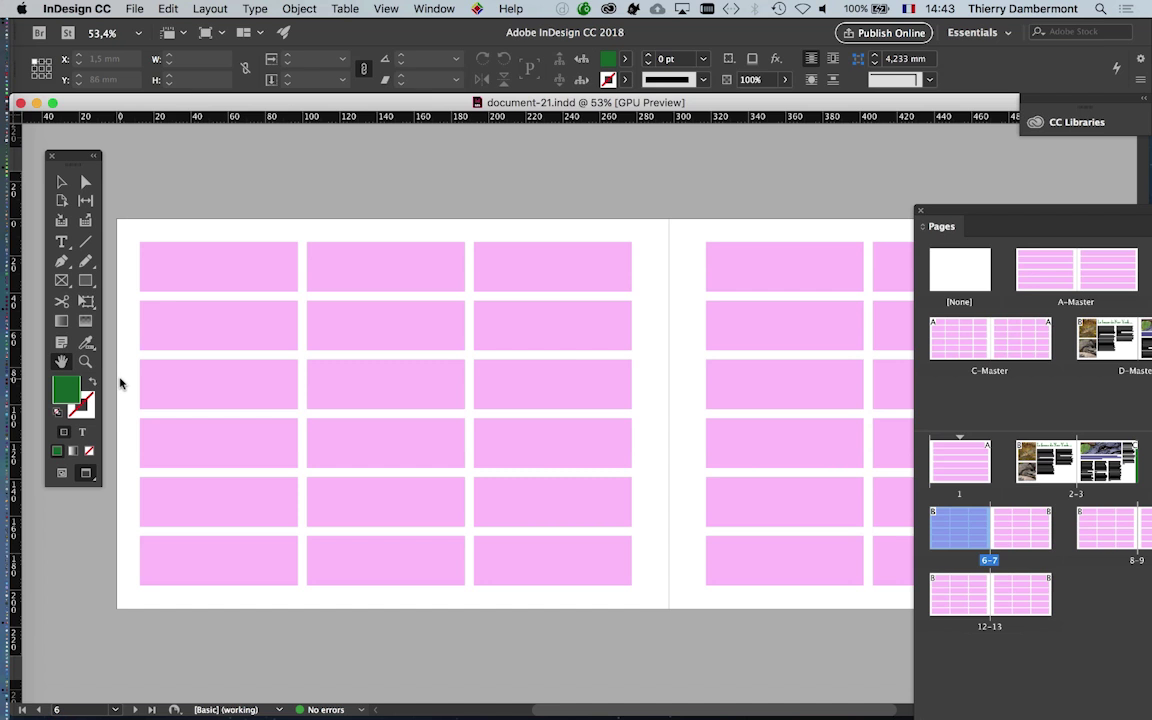
{"action": "mouse_move", "coordinate": [303, 416]}
{"action": "left_mouse_down"}
{"action": "mouse_move", "coordinate": [435, 154]}
{"action": "mouse_move", "coordinate": [357, 399]}
{"action": "mouse_move", "coordinate": [478, 450]}
{"action": "left_mouse_up"}
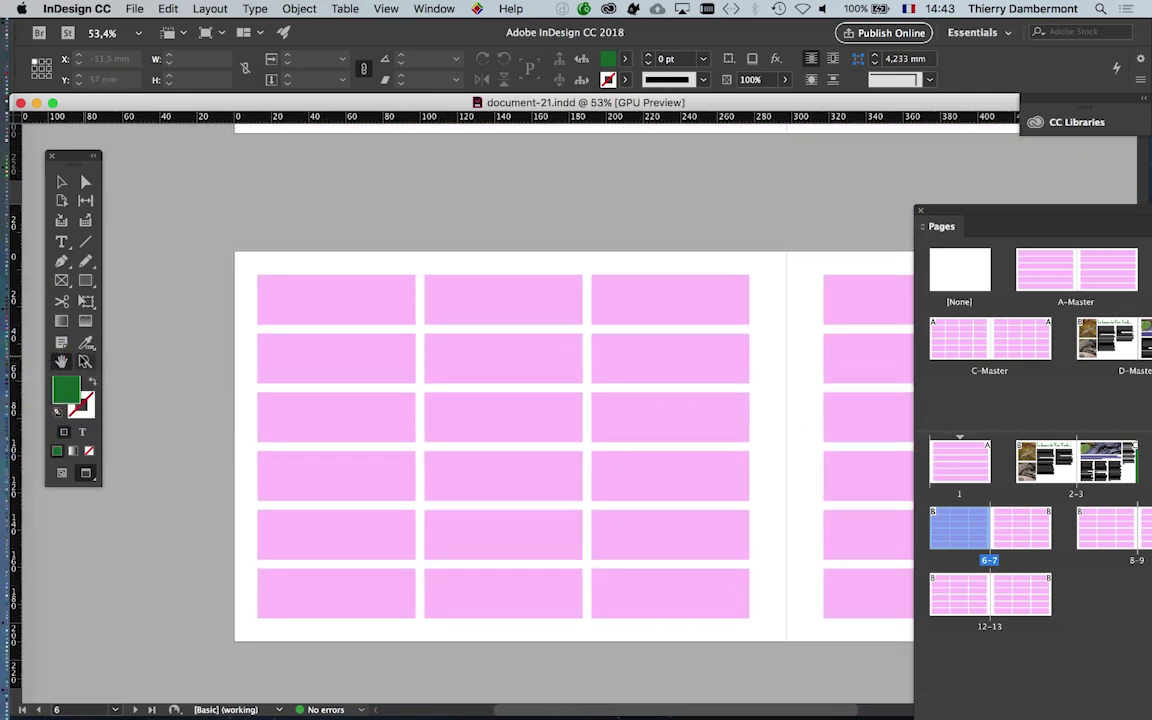
{"action": "left_click_drag", "start_coordinate": [290, 350], "coordinate": [80, 360]}
{"action": "mouse_move", "coordinate": [437, 378]}
{"action": "left_mouse_down"}
{"action": "mouse_move", "coordinate": [558, 380]}
{"action": "mouse_move", "coordinate": [530, 355]}
{"action": "mouse_move", "coordinate": [567, 402]}
{"action": "left_mouse_up"}
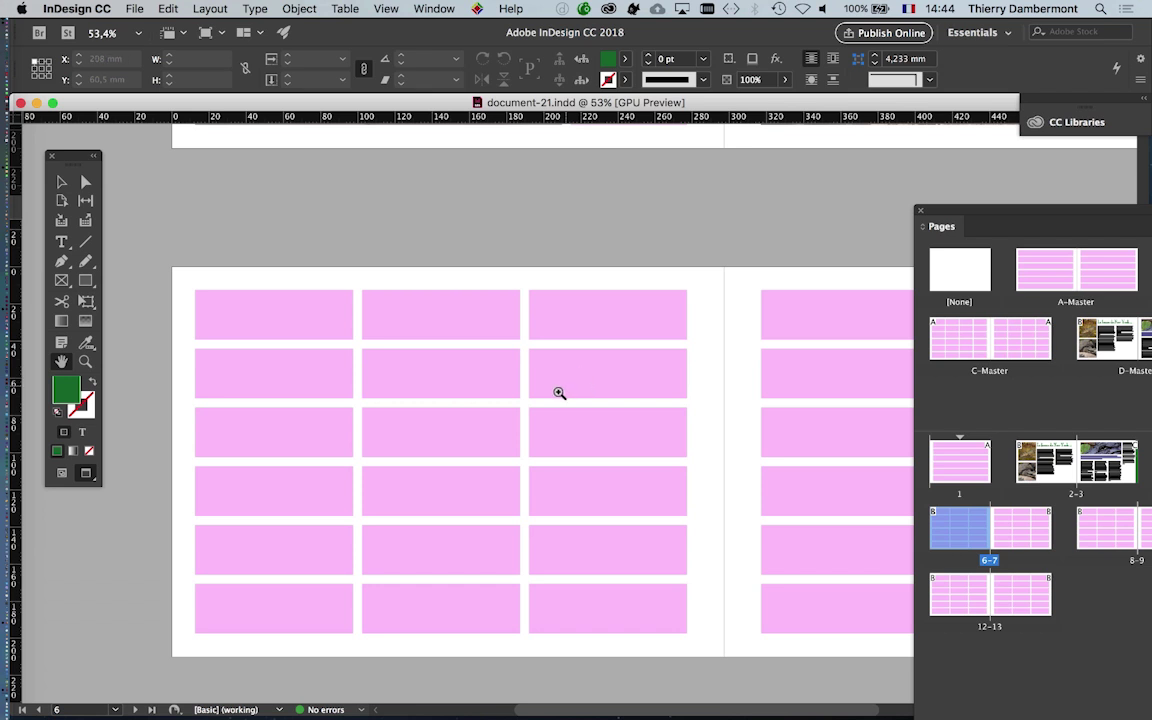
Step: Zoom in to maximum magnification on one pink placeholder frame
{"action": "left_click", "coordinate": [484, 385]}
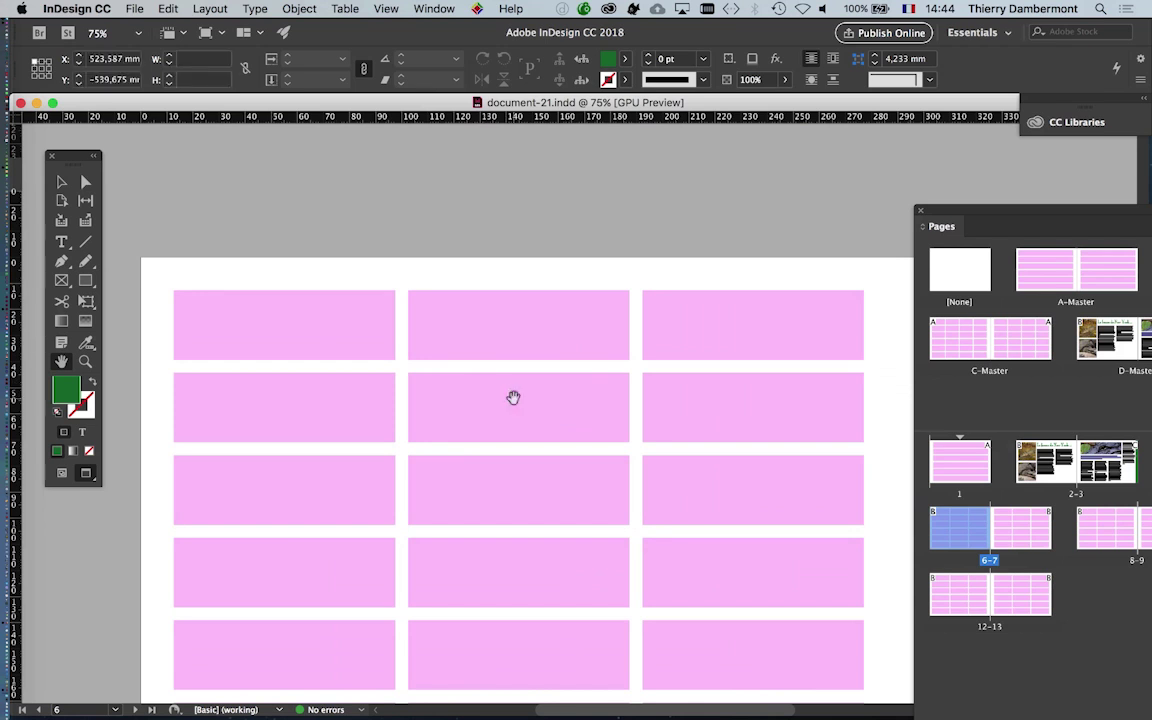
{"action": "left_click", "coordinate": [514, 399]}
{"action": "left_click", "coordinate": [558, 442]}
{"action": "left_click", "coordinate": [595, 430]}
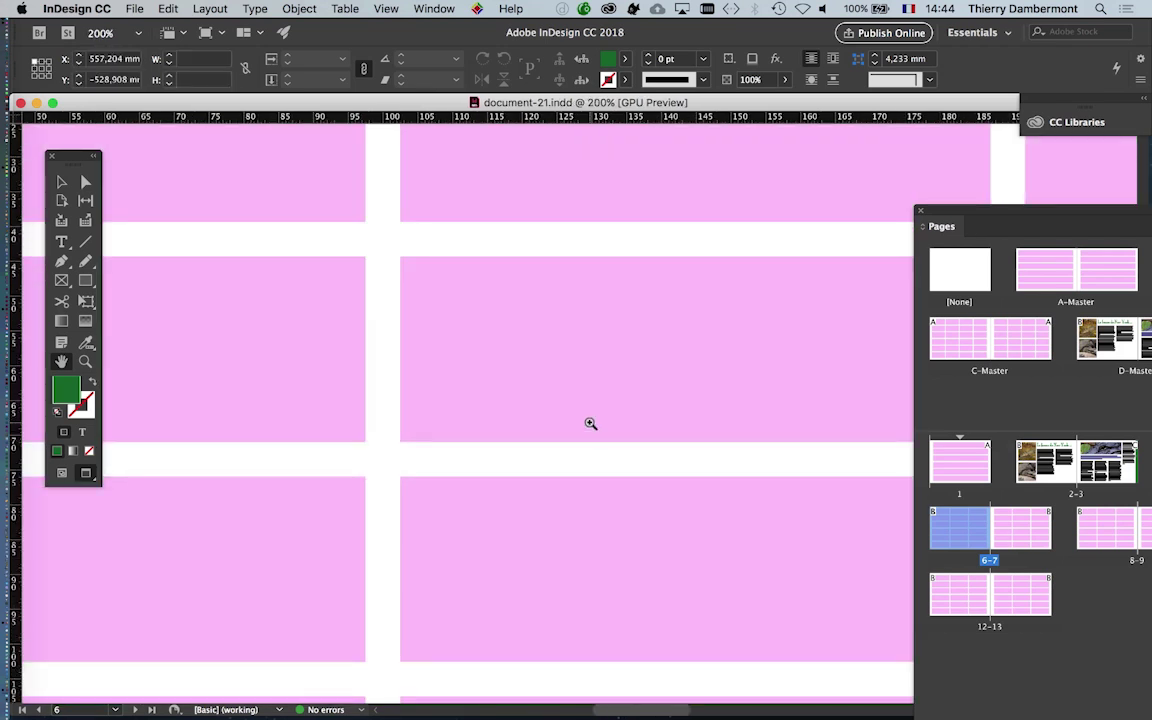
{"action": "left_click", "coordinate": [560, 419]}
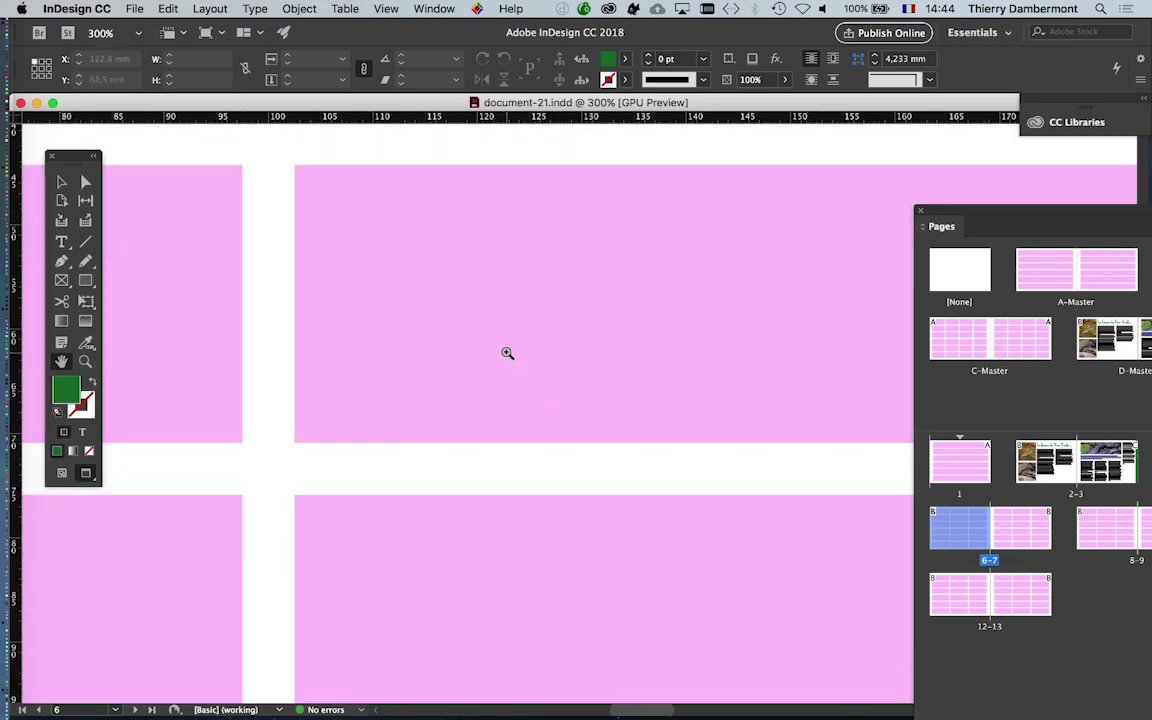
{"action": "left_click", "coordinate": [506, 370]}
{"action": "left_click", "coordinate": [520, 400]}
{"action": "left_click", "coordinate": [560, 436]}
{"action": "left_click", "coordinate": [585, 461]}
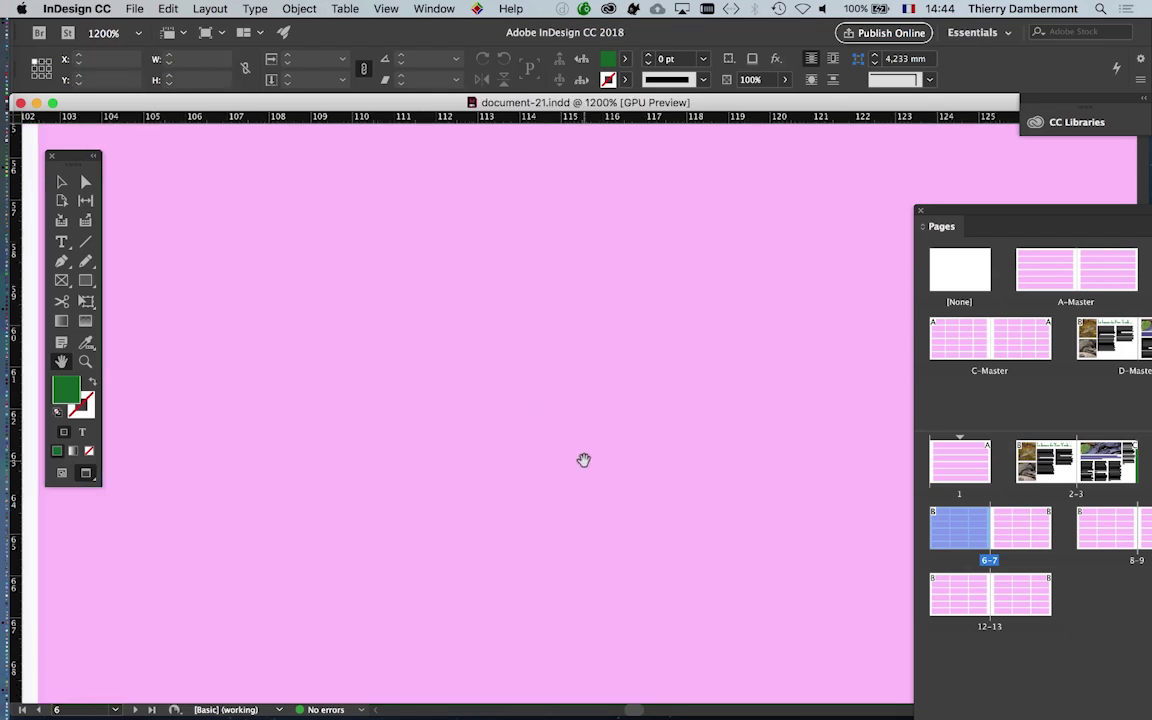
{"action": "left_click", "coordinate": [565, 455]}
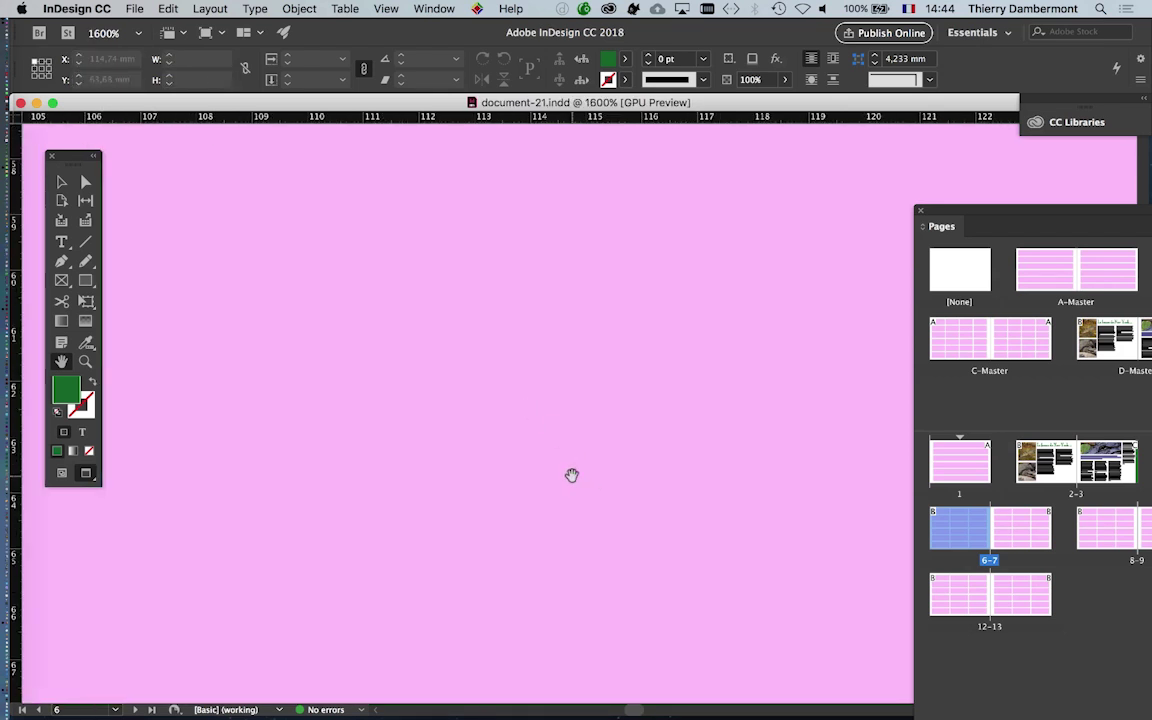
Step: Zoom back out to 50% so all of spread 6–7 is visible
{"action": "left_click", "coordinate": [554, 416], "text": "alt"}
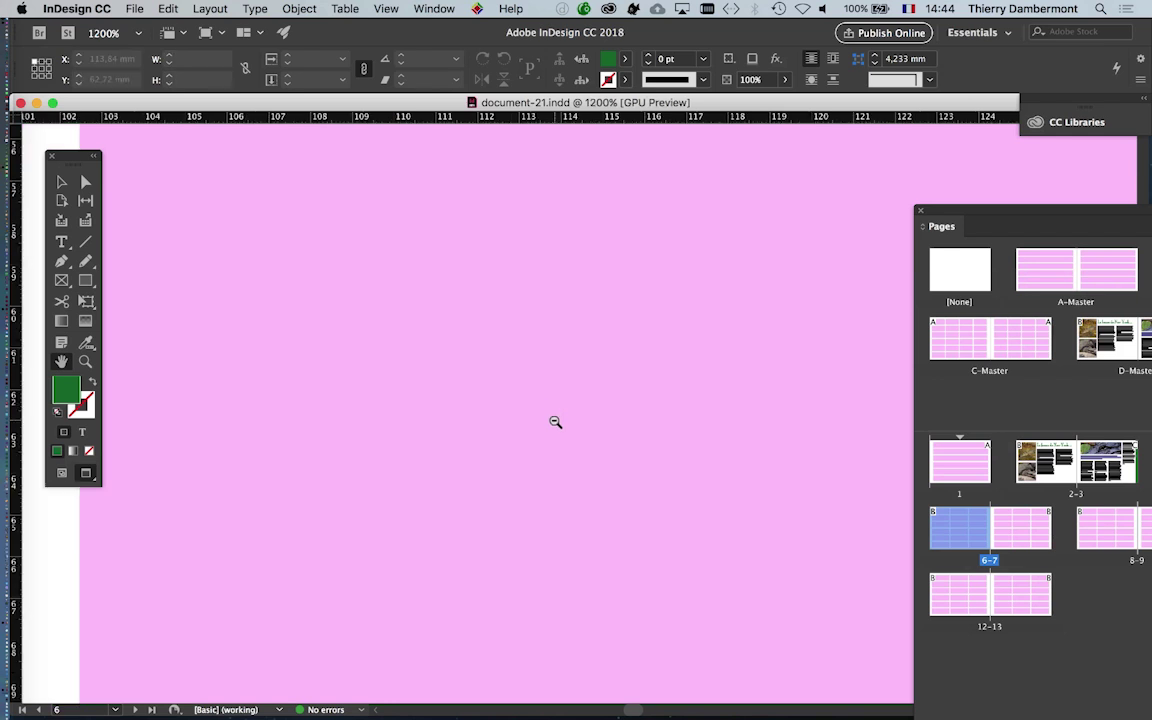
{"action": "left_click", "coordinate": [560, 434], "text": "alt"}
{"action": "left_click", "coordinate": [554, 432], "text": "alt"}
{"action": "left_click", "coordinate": [565, 436], "text": "alt"}
{"action": "left_click", "coordinate": [590, 440], "text": "alt"}
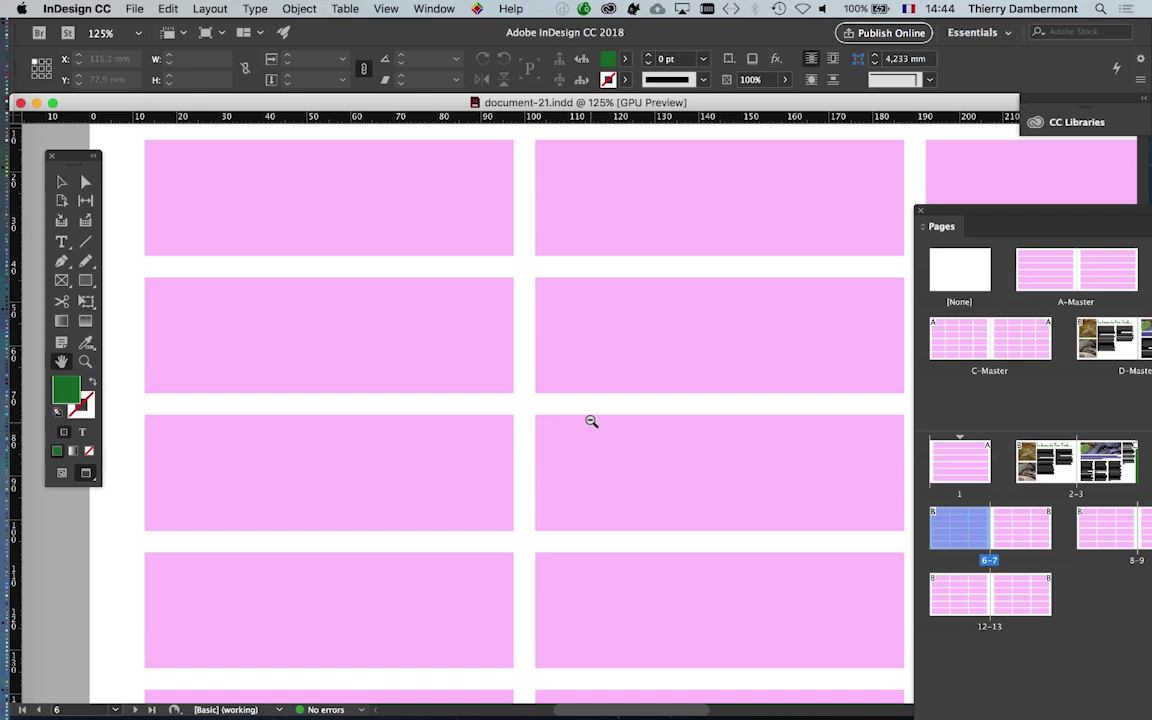
{"action": "left_click", "coordinate": [633, 432], "text": "alt"}
{"action": "left_click", "coordinate": [652, 457], "text": "alt"}
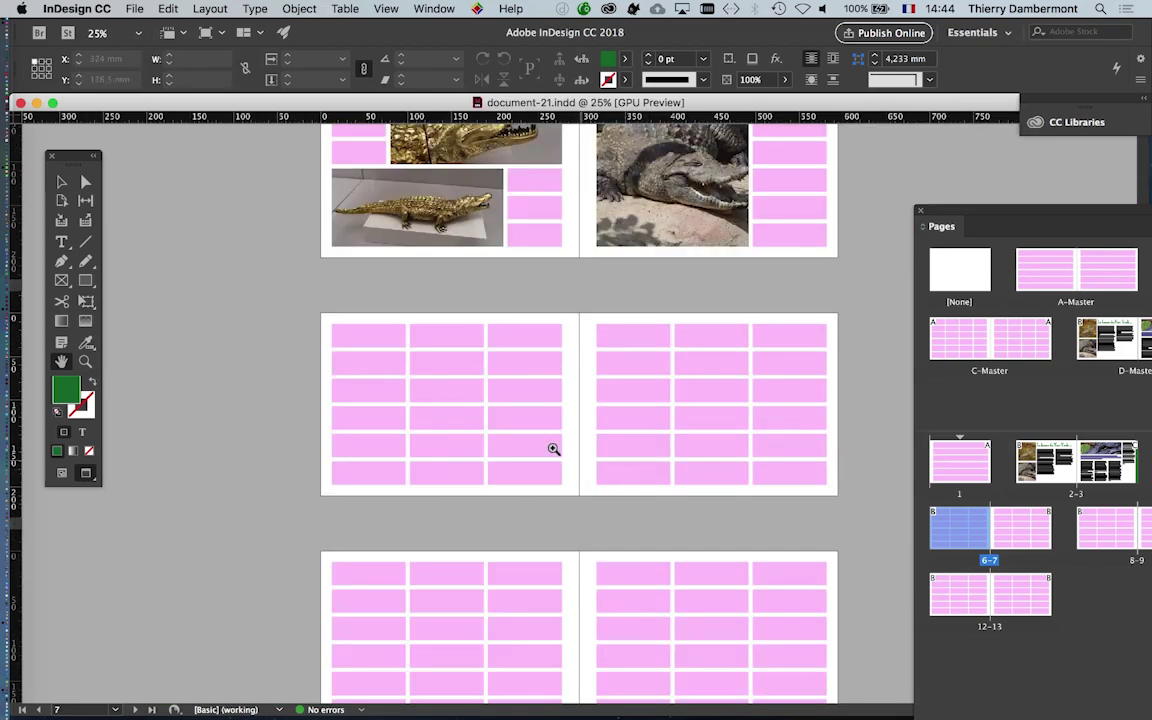
{"action": "left_click", "coordinate": [514, 419]}
{"action": "left_click", "coordinate": [545, 419], "text": "alt"}
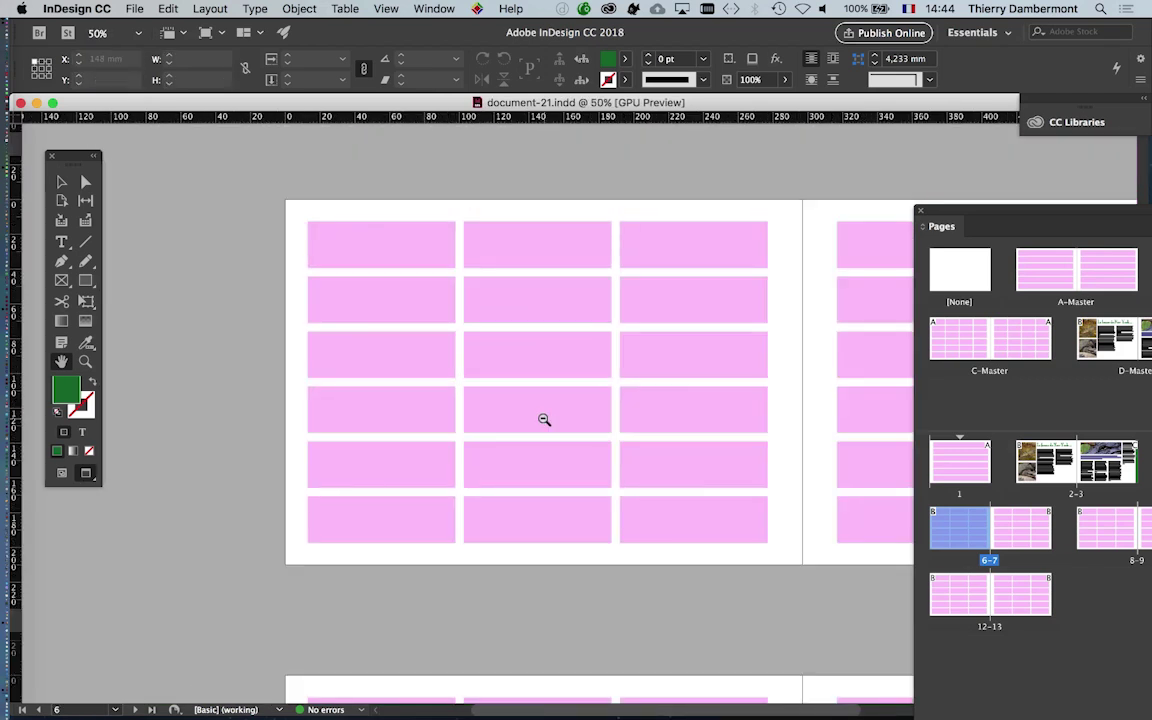
{"action": "left_click", "coordinate": [482, 410]}
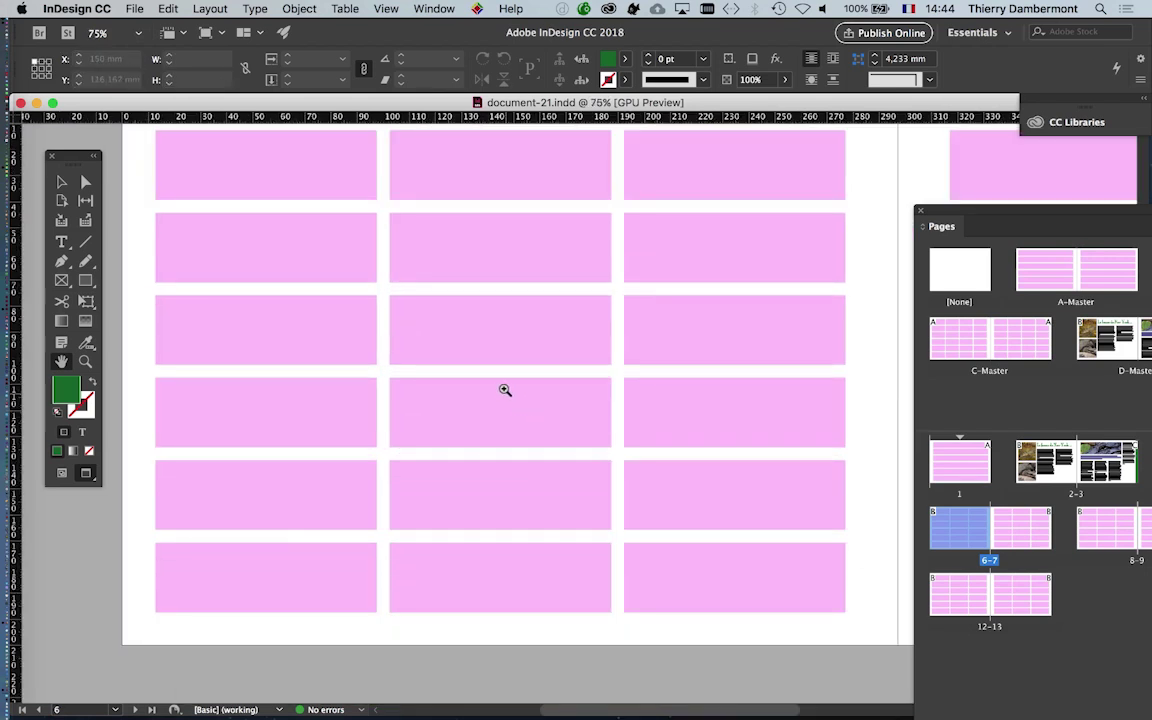
{"action": "mouse_move", "coordinate": [504, 391]}
{"action": "left_mouse_down"}
{"action": "mouse_move", "coordinate": [519, 450]}
{"action": "mouse_move", "coordinate": [393, 460]}
{"action": "left_mouse_up"}
{"action": "left_click", "coordinate": [500, 440]}
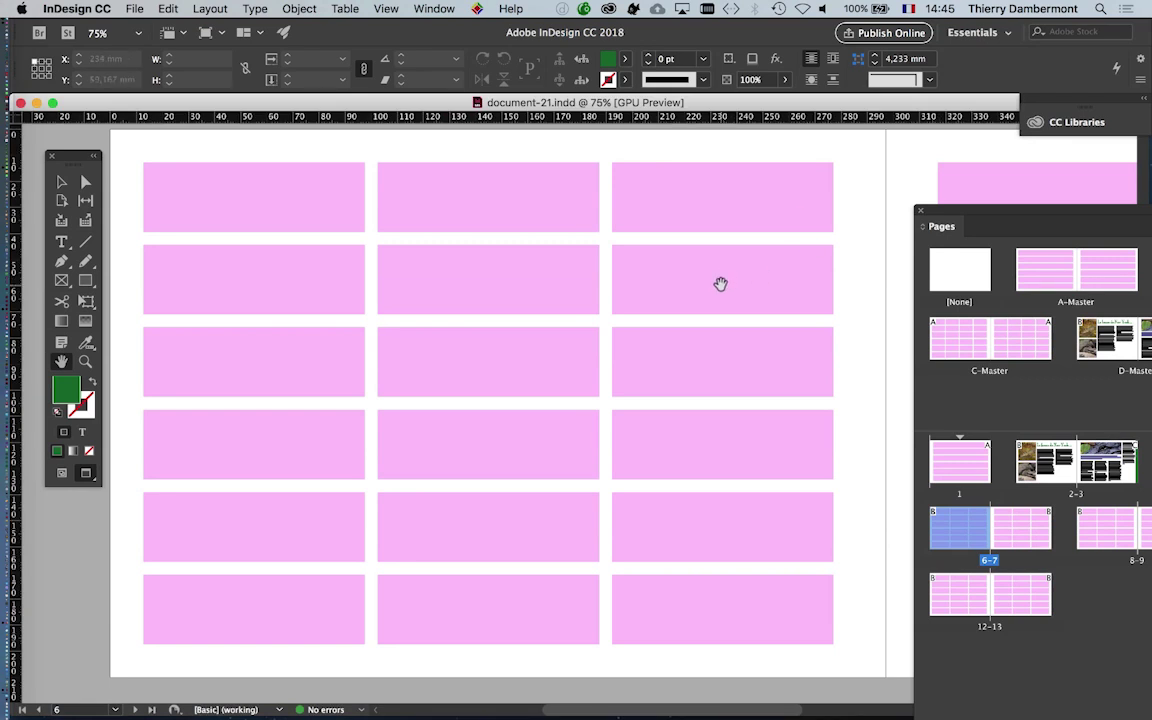
{"action": "key", "text": "ctrl+minus"}
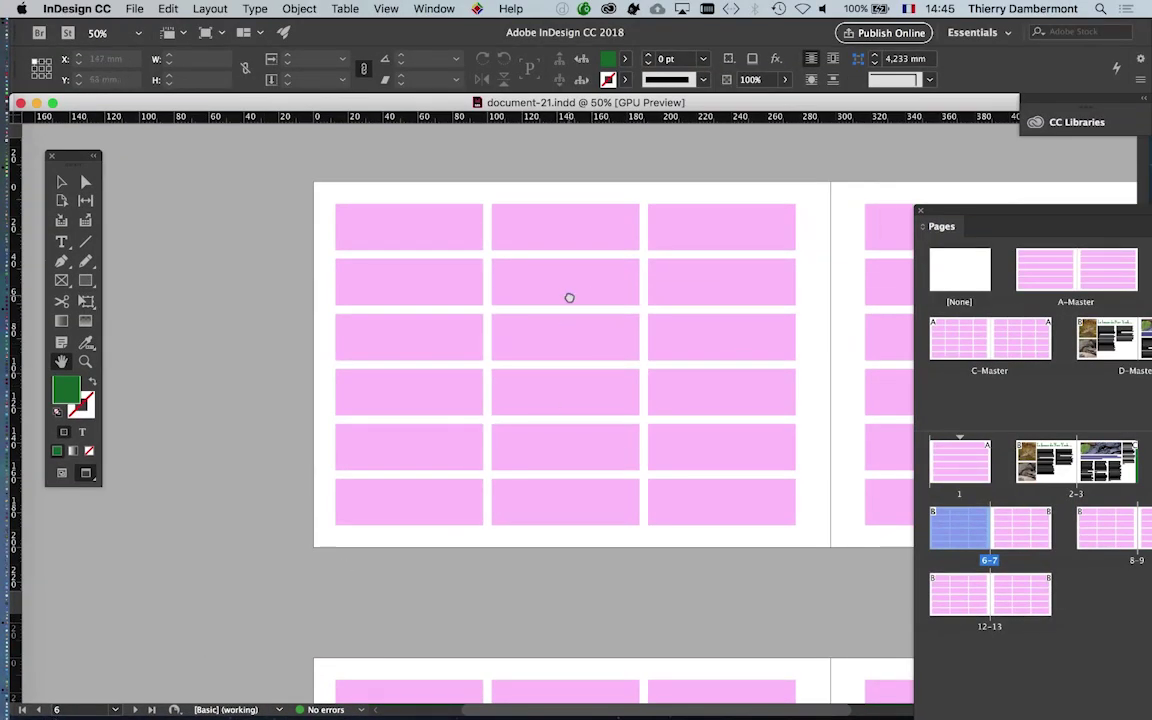
Step: Pan the spread left and switch screen mode from Preview to Normal
{"action": "left_click_drag", "start_coordinate": [568, 298], "coordinate": [419, 293]}
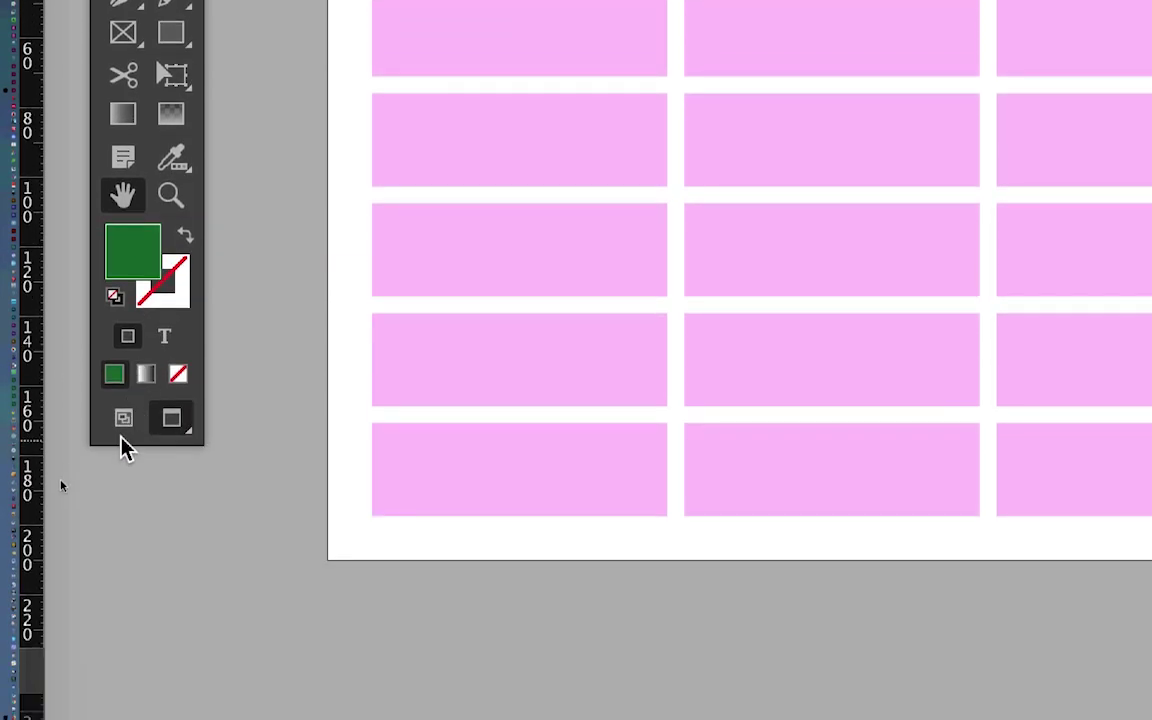
{"action": "left_click", "coordinate": [123, 465]}
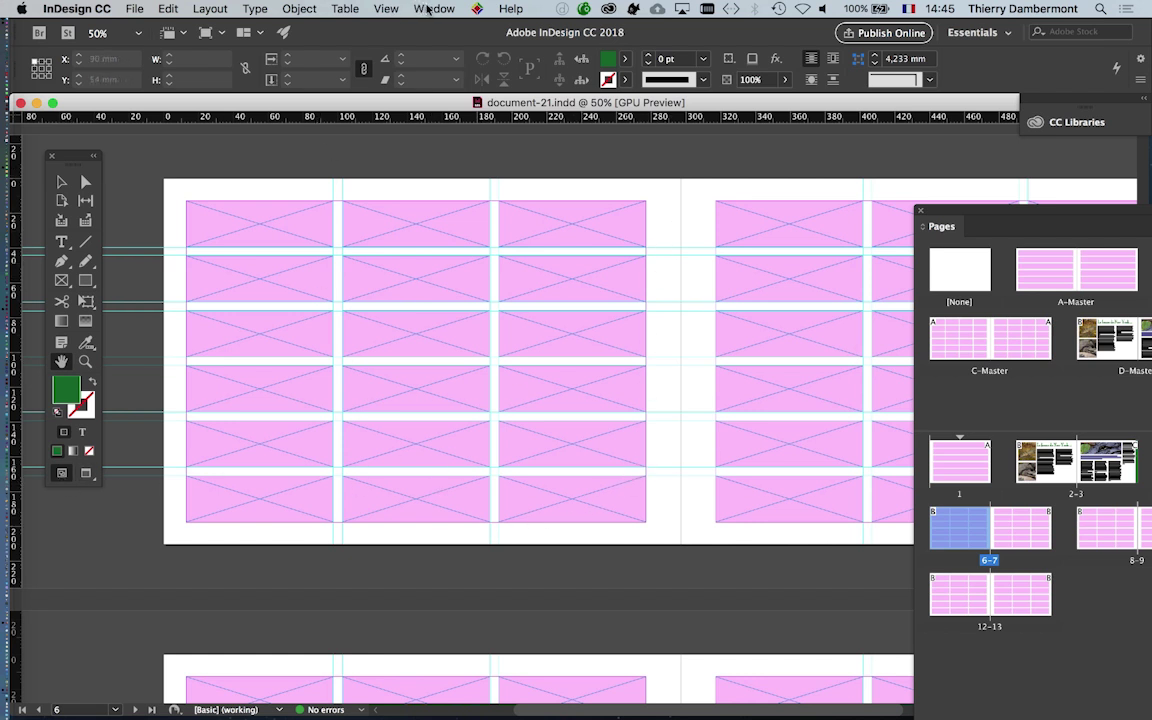
Step: Show the Layers panel from the Window menu and move it nearer the spread
{"action": "left_click", "coordinate": [428, 9]}
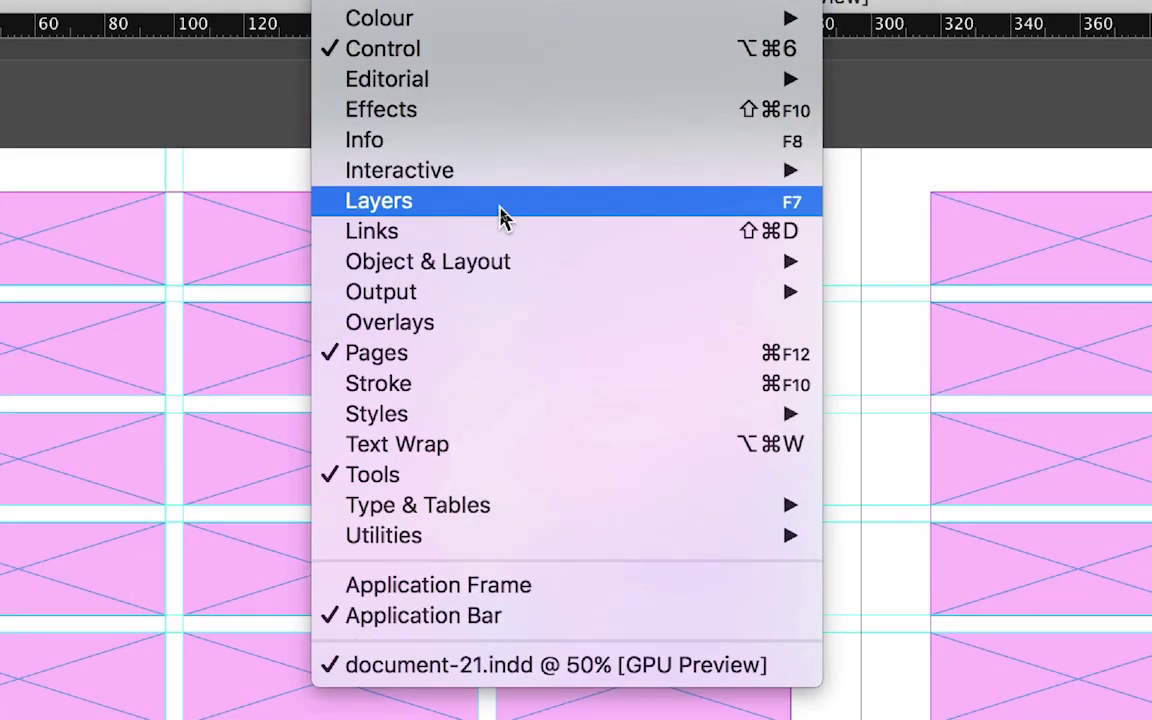
{"action": "left_click", "coordinate": [503, 218]}
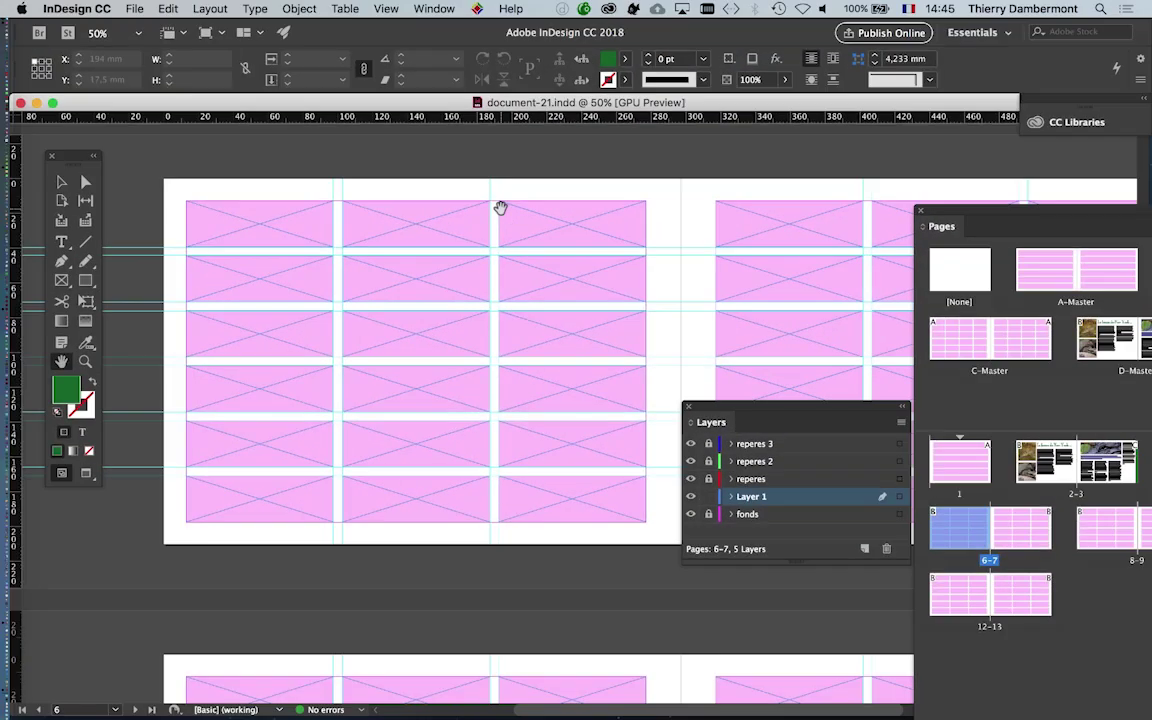
{"action": "left_click_drag", "start_coordinate": [798, 406], "coordinate": [688, 201]}
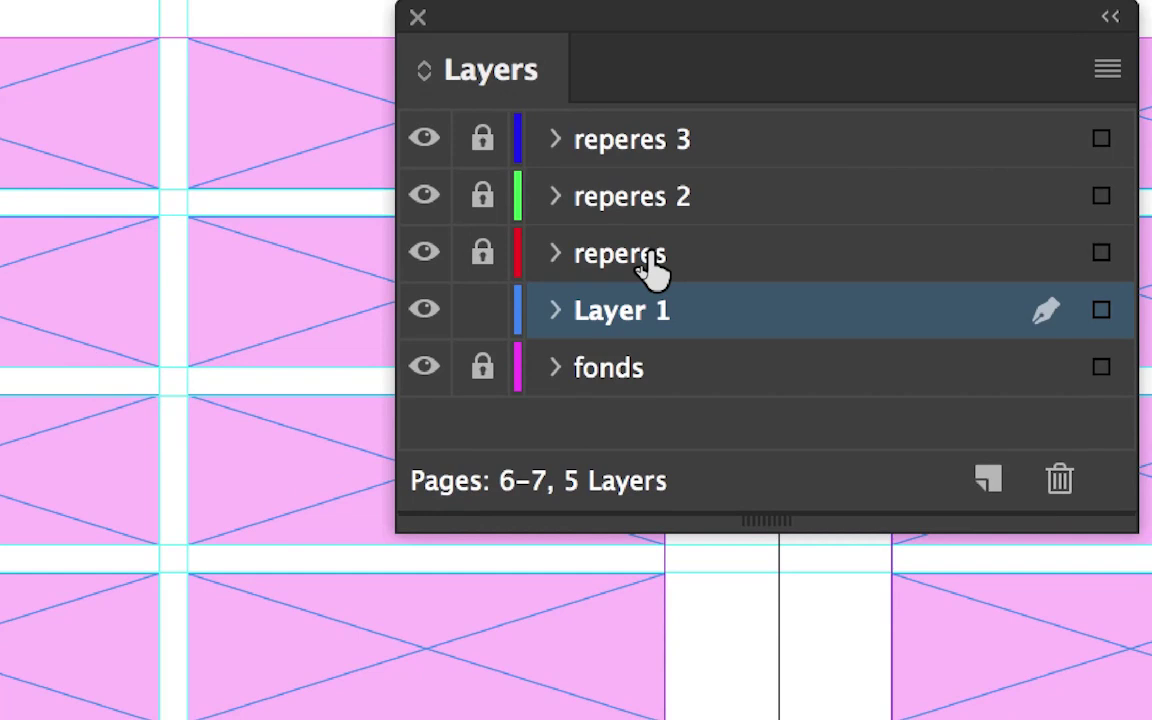
Step: Rename the reperes layer to 'reperes 1' in Layer Options
{"action": "double_click", "coordinate": [670, 322]}
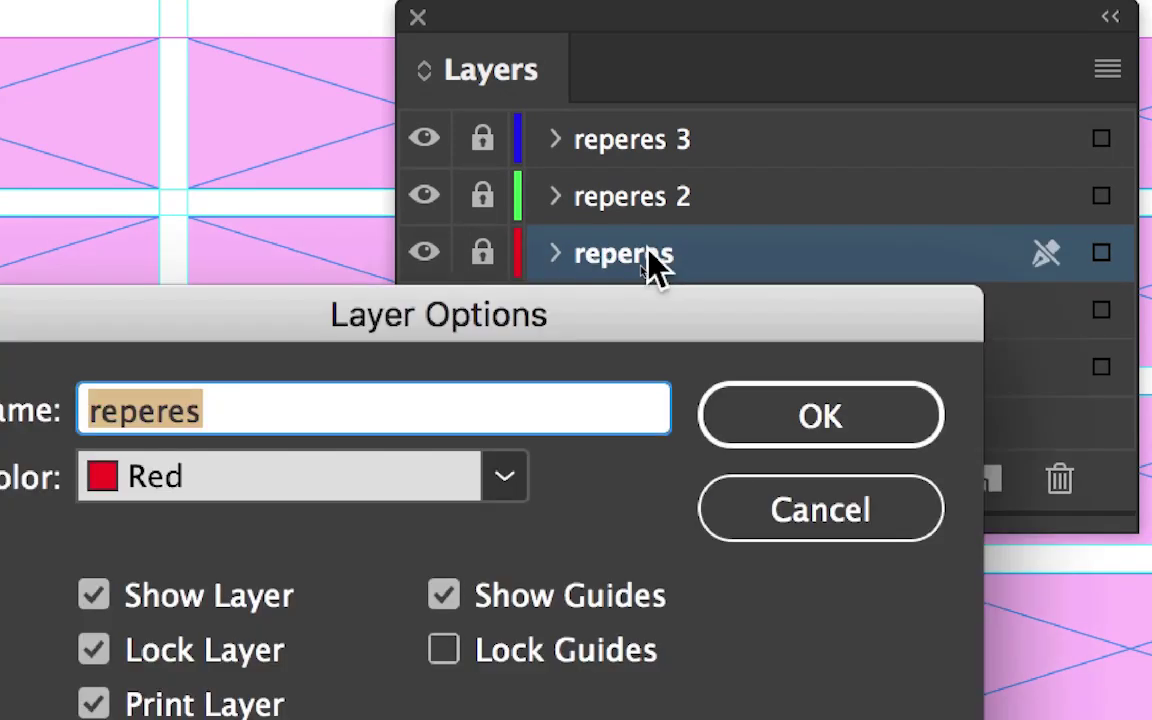
{"action": "left_click", "coordinate": [600, 290]}
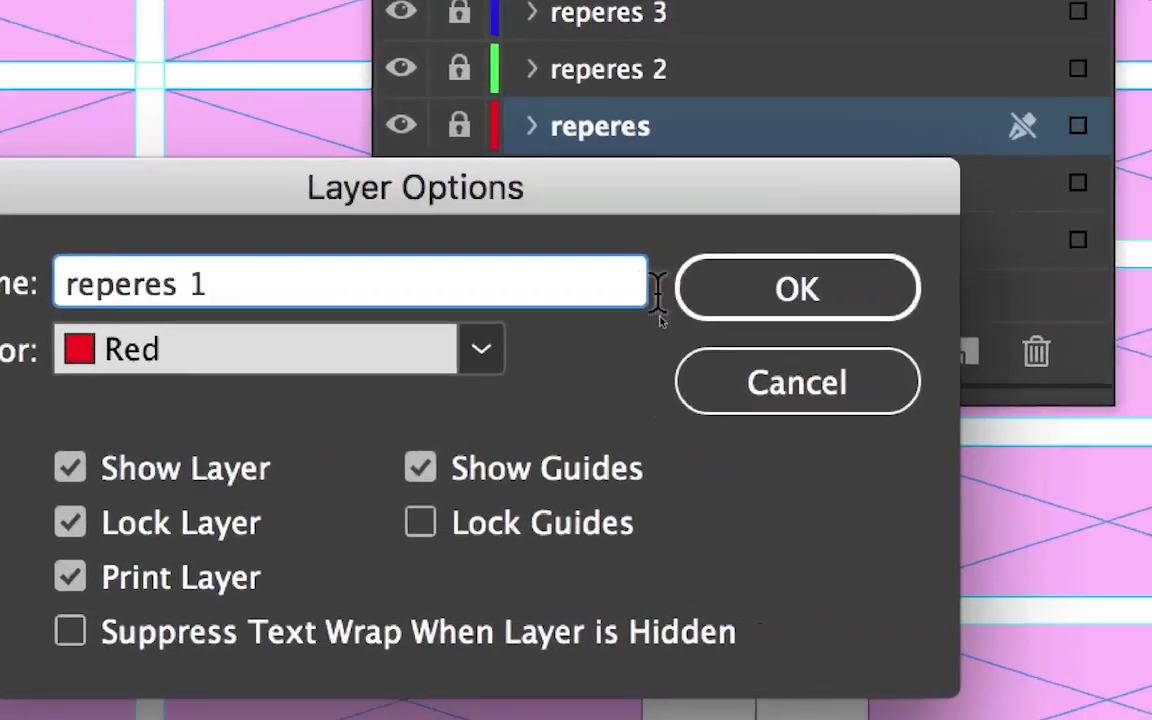
{"action": "type", "text": "1"}
{"action": "left_click", "coordinate": [965, 300]}
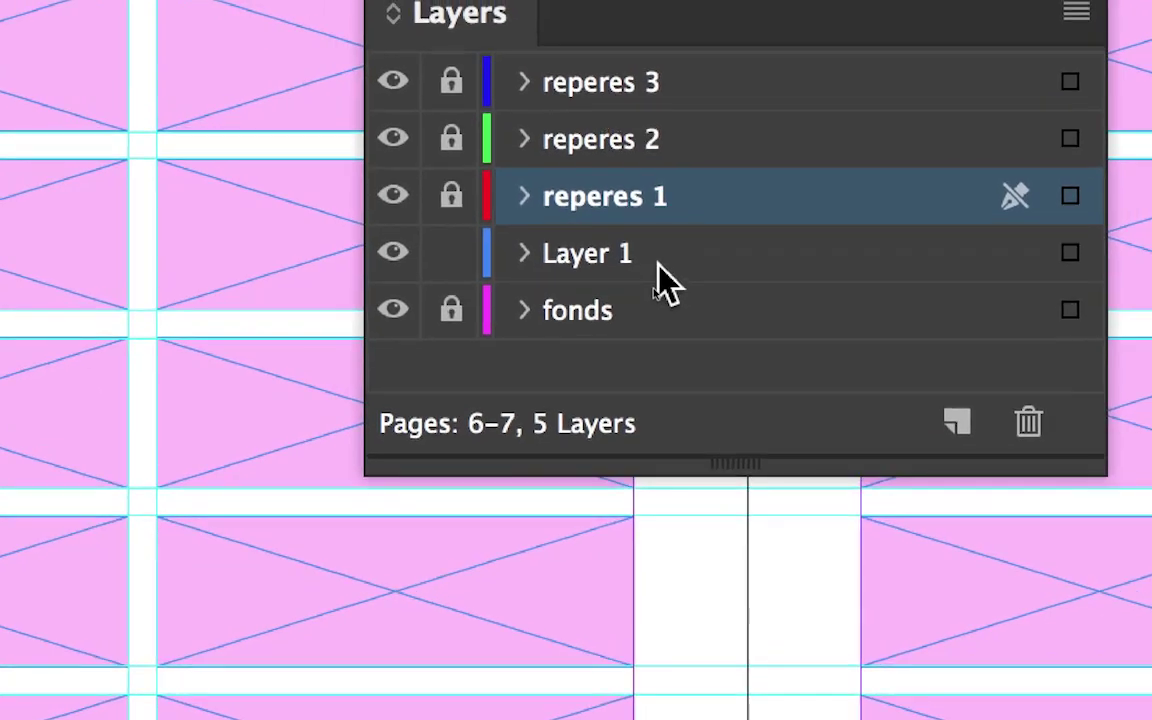
Step: Rename Layer 1 to 'images et texte'
{"action": "left_click", "coordinate": [645, 300]}
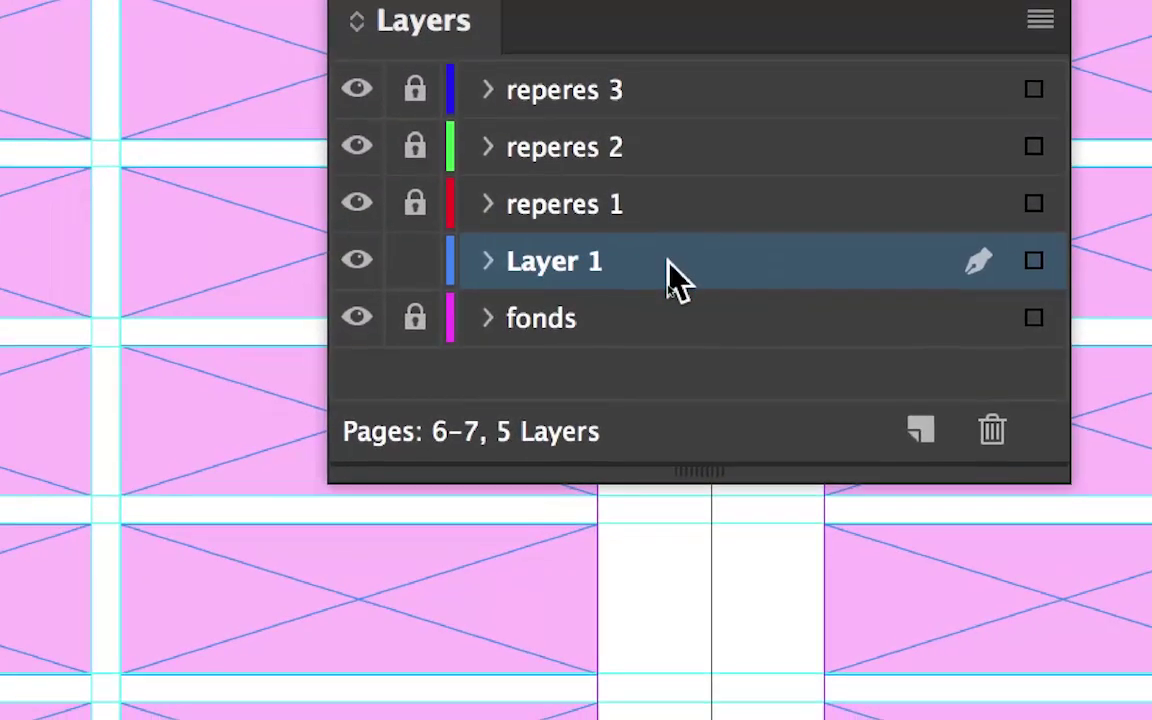
{"action": "double_click", "coordinate": [670, 283]}
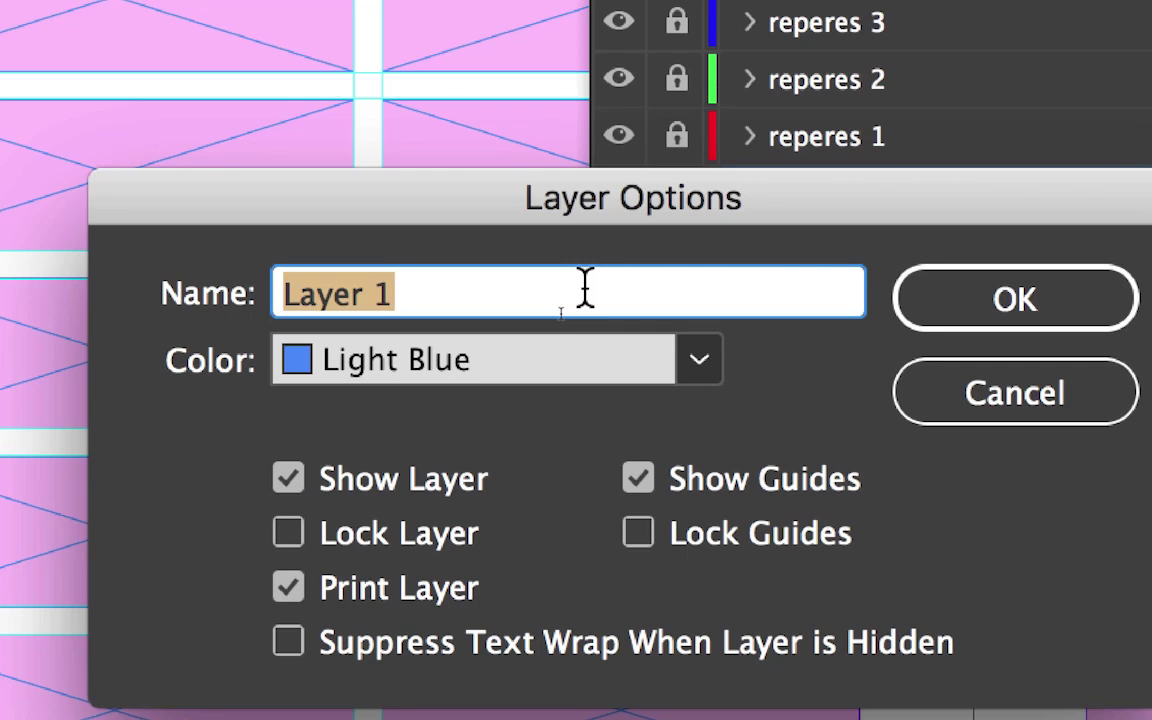
{"action": "type", "text": "ima"}
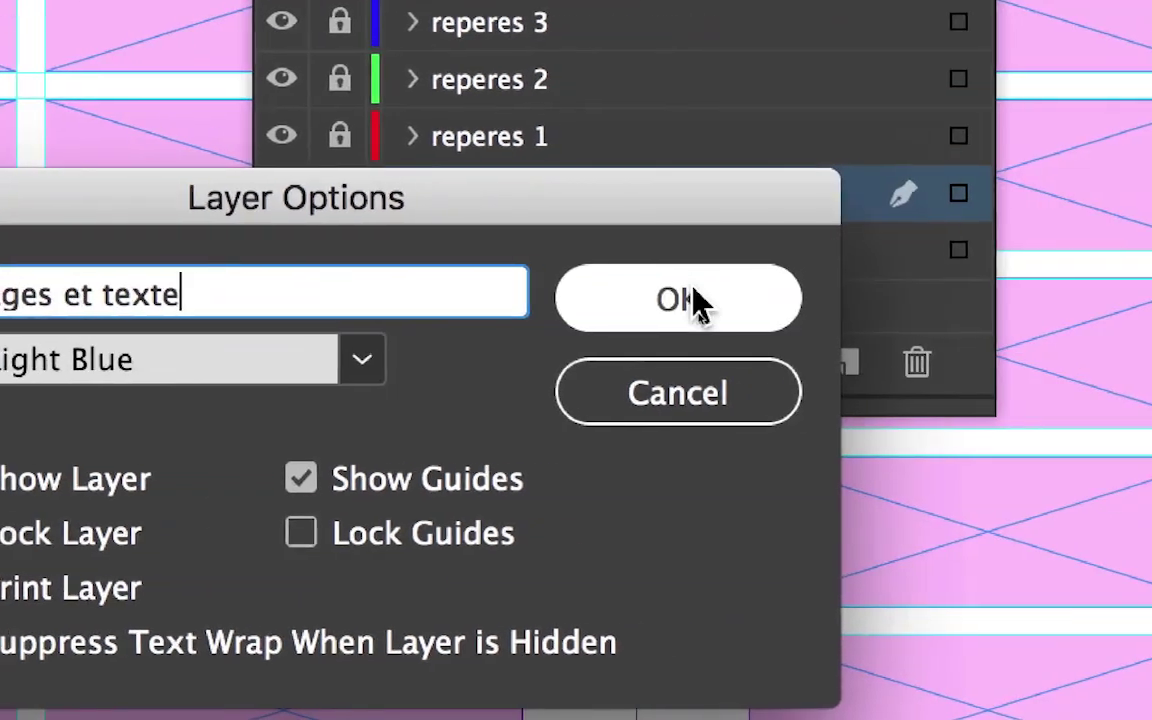
{"action": "left_click", "coordinate": [1025, 303]}
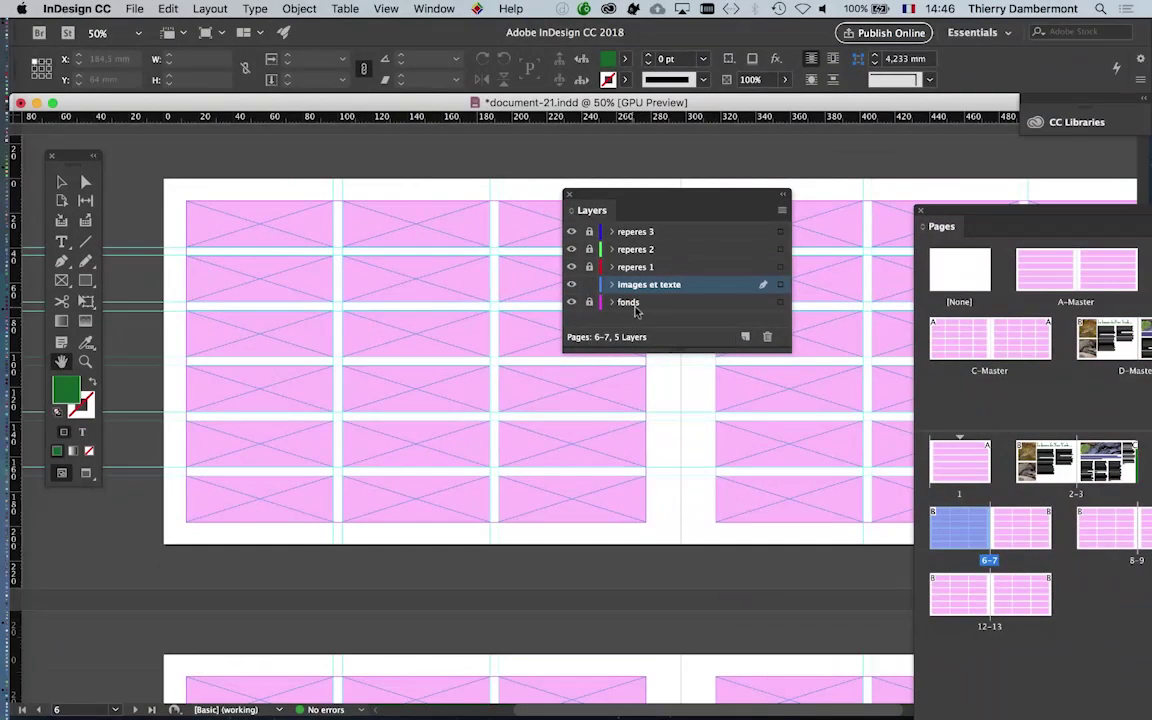
Step: Float the Pages panel at lower right, place Layers above it, and move the Tools panel
{"action": "left_click_drag", "start_coordinate": [1036, 214], "coordinate": [193, 183]}
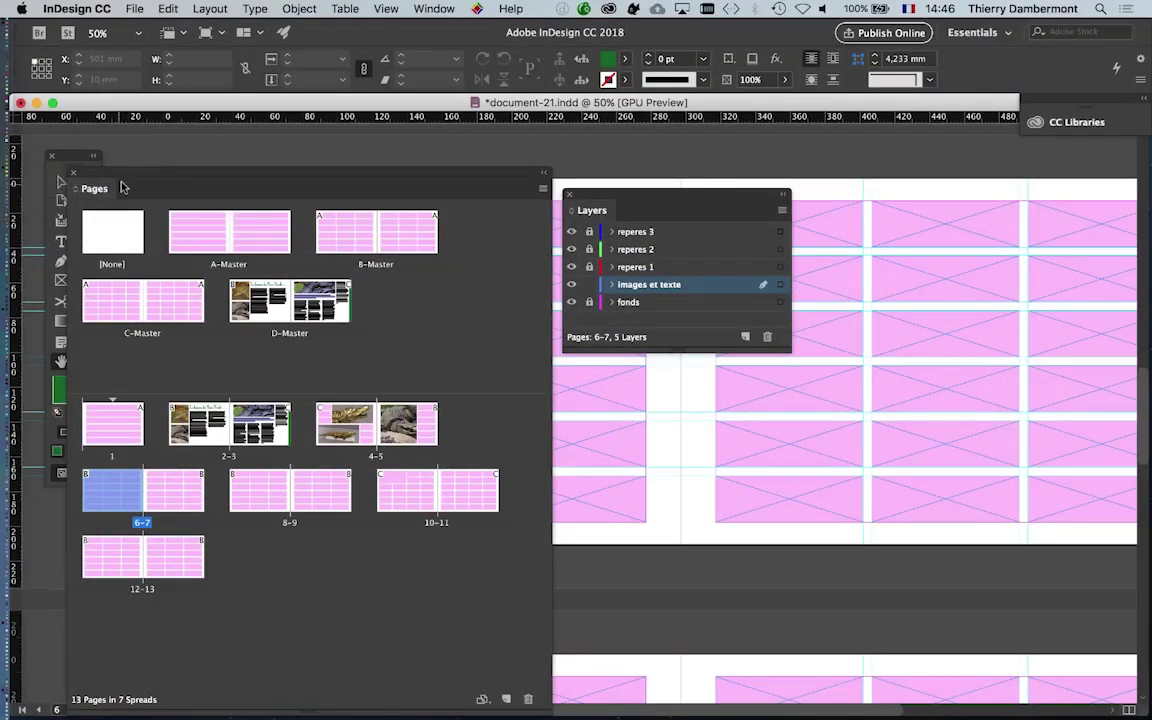
{"action": "left_click_drag", "start_coordinate": [120, 177], "coordinate": [775, 367]}
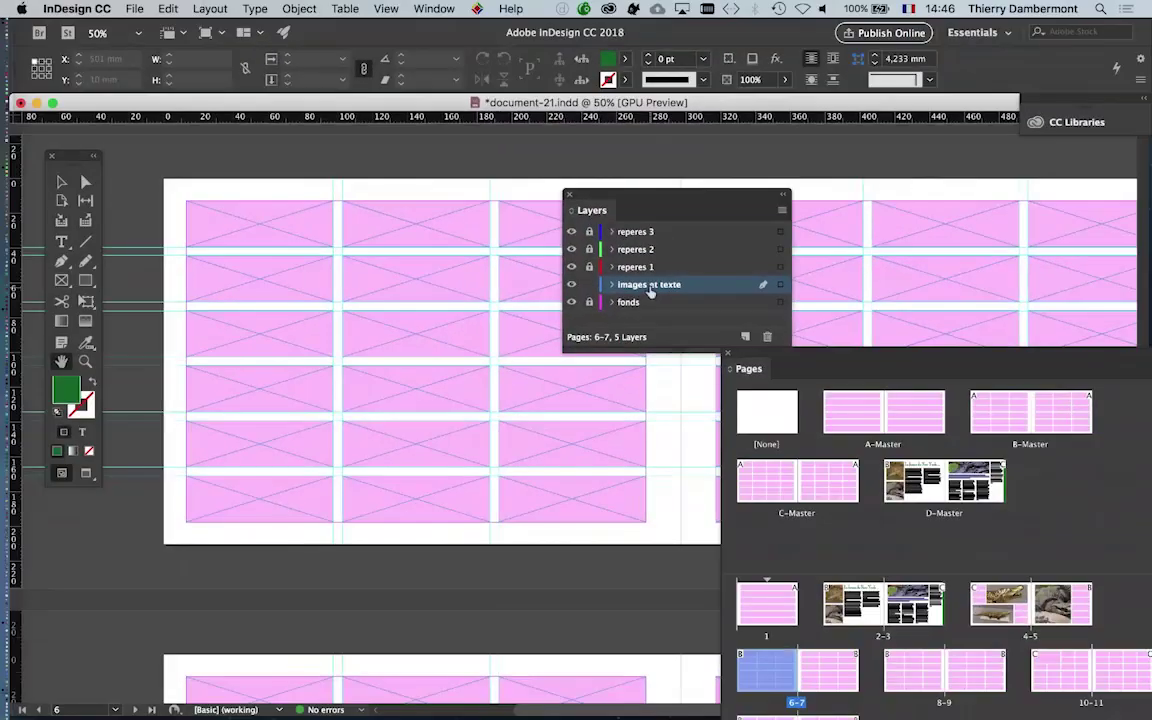
{"action": "mouse_move", "coordinate": [652, 197]}
{"action": "left_mouse_down"}
{"action": "mouse_move", "coordinate": [1014, 222]}
{"action": "mouse_move", "coordinate": [993, 163]}
{"action": "mouse_move", "coordinate": [689, 185]}
{"action": "mouse_move", "coordinate": [599, 224]}
{"action": "mouse_move", "coordinate": [697, 174]}
{"action": "mouse_move", "coordinate": [685, 169]}
{"action": "left_mouse_up"}
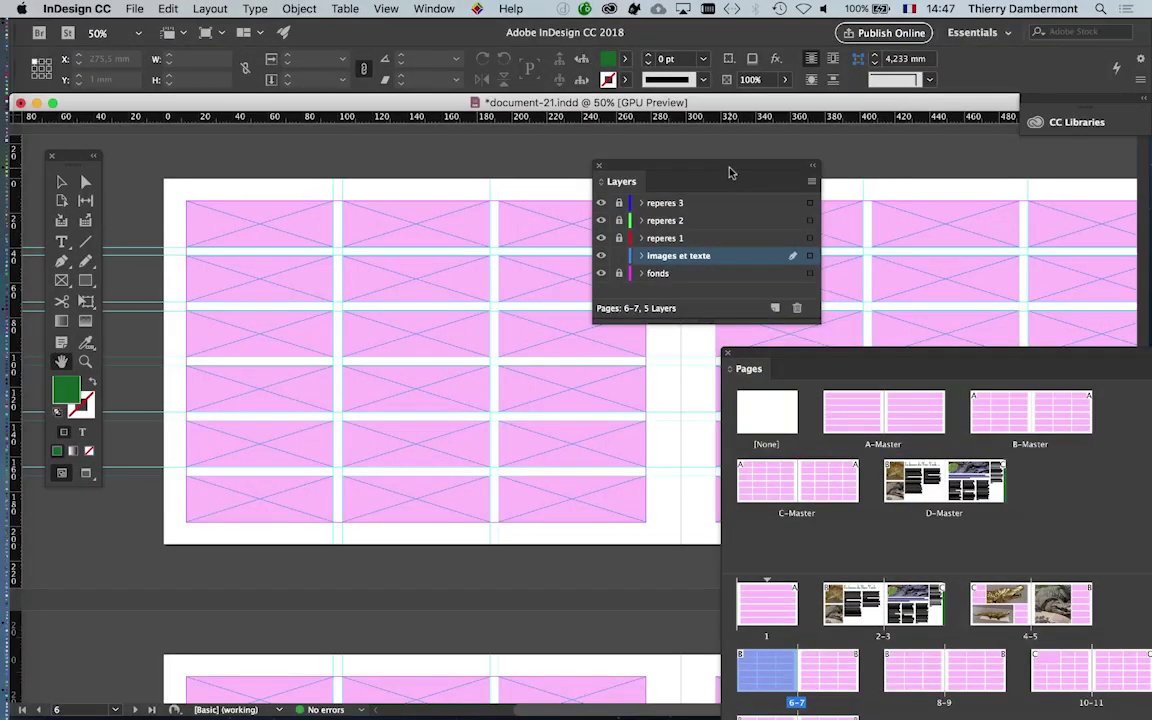
{"action": "mouse_move", "coordinate": [728, 172]}
{"action": "left_mouse_down"}
{"action": "mouse_move", "coordinate": [886, 170]}
{"action": "mouse_move", "coordinate": [899, 163]}
{"action": "mouse_move", "coordinate": [872, 164]}
{"action": "mouse_move", "coordinate": [896, 158]}
{"action": "mouse_move", "coordinate": [897, 172]}
{"action": "left_mouse_up"}
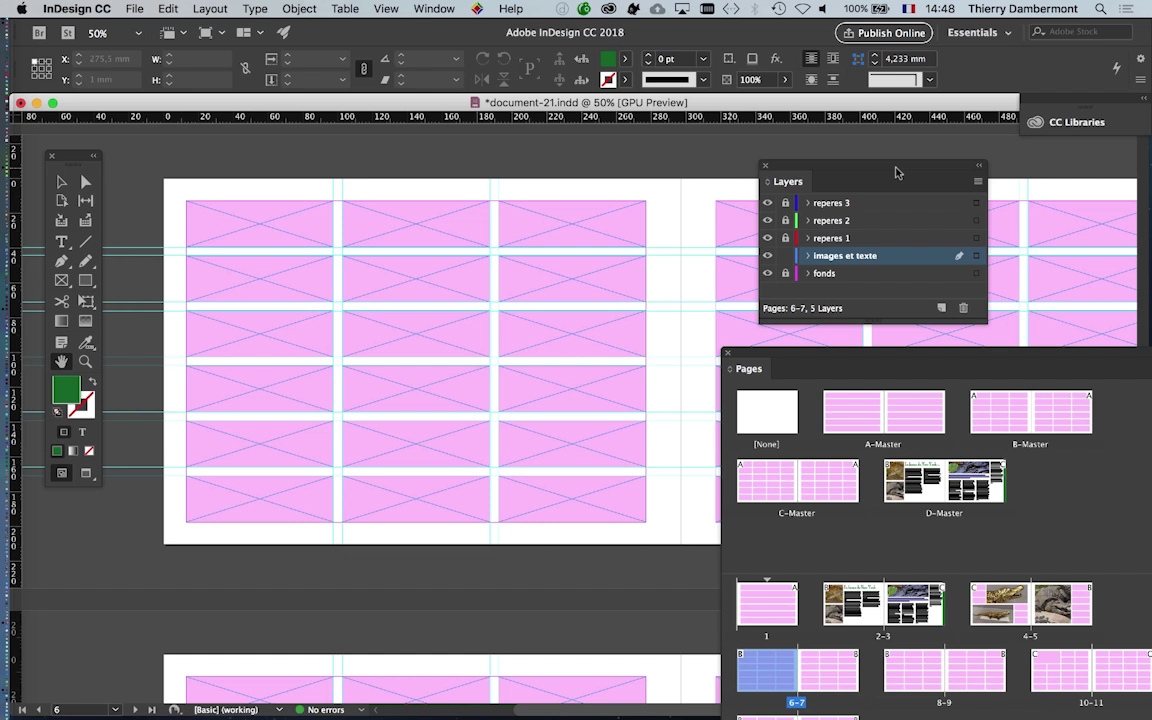
{"action": "left_click_drag", "start_coordinate": [897, 173], "coordinate": [876, 166]}
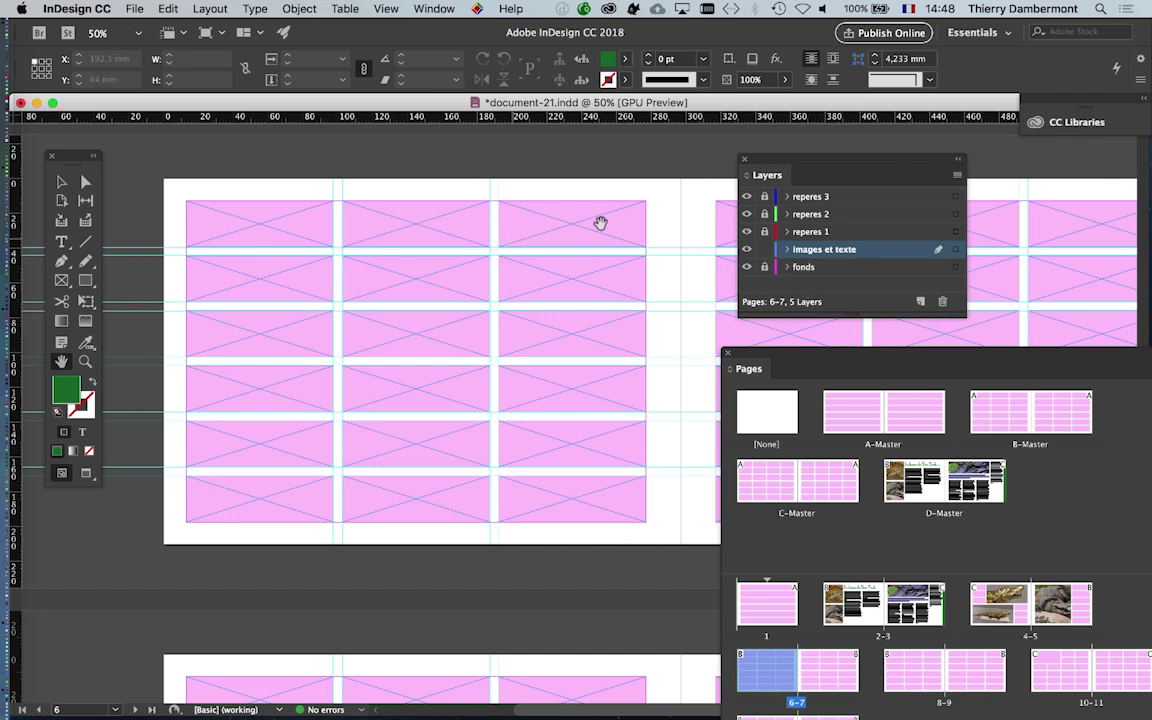
{"action": "left_click_drag", "start_coordinate": [71, 161], "coordinate": [433, 160]}
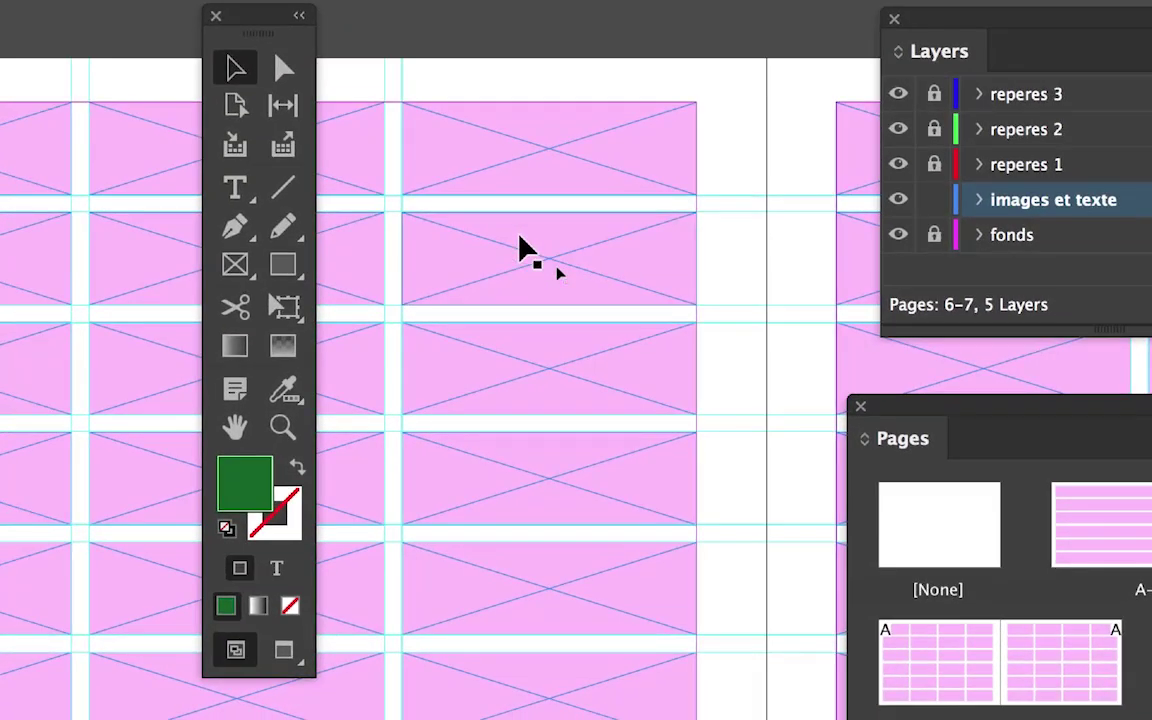
Step: Extend the top pink frame downward and stretch the next frame to 58,2 mm tall
{"action": "left_click", "coordinate": [519, 242]}
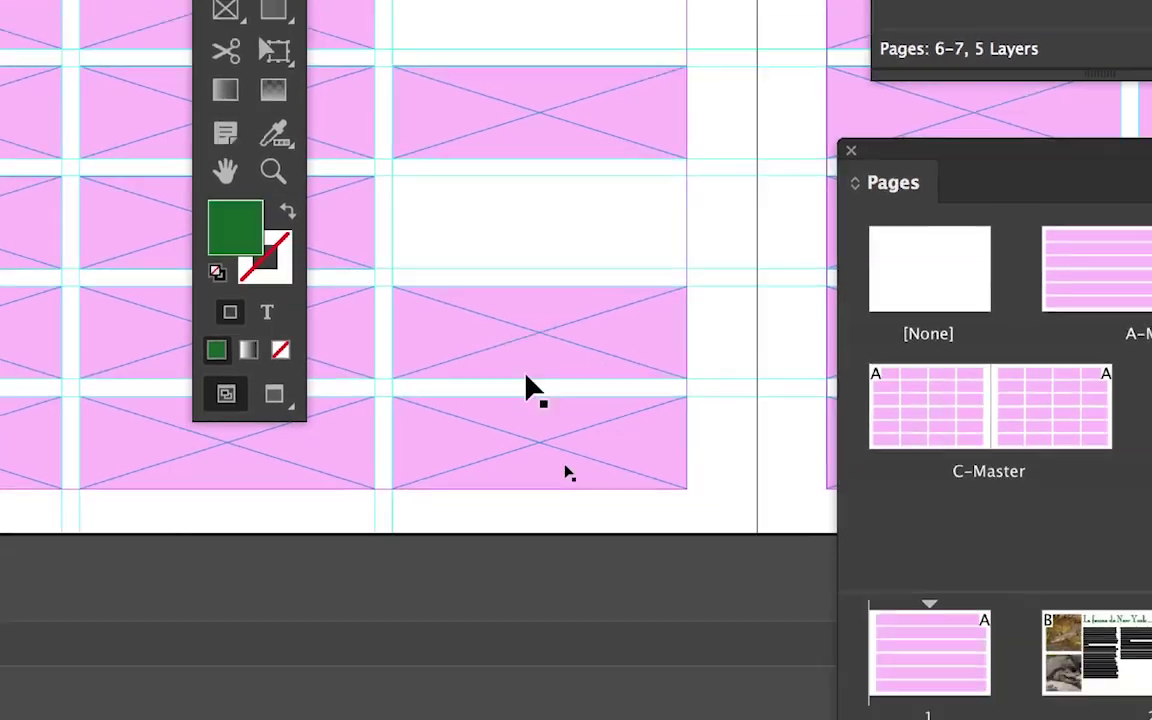
{"action": "left_click", "coordinate": [530, 404]}
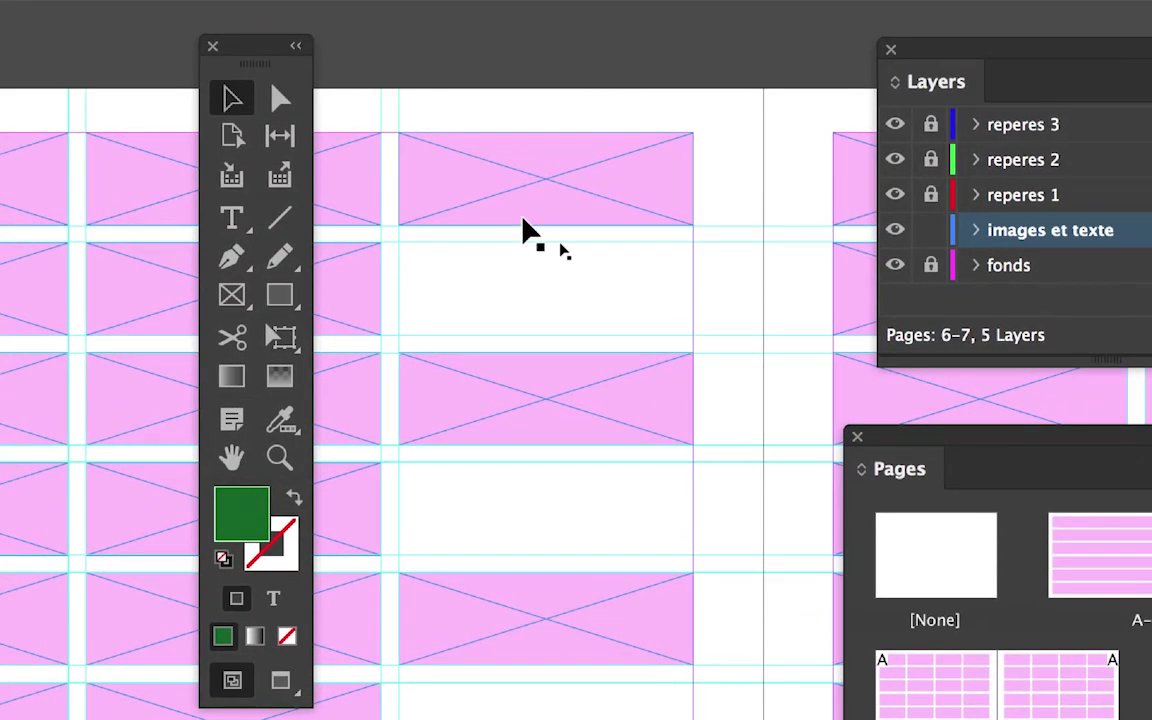
{"action": "left_click", "coordinate": [525, 226]}
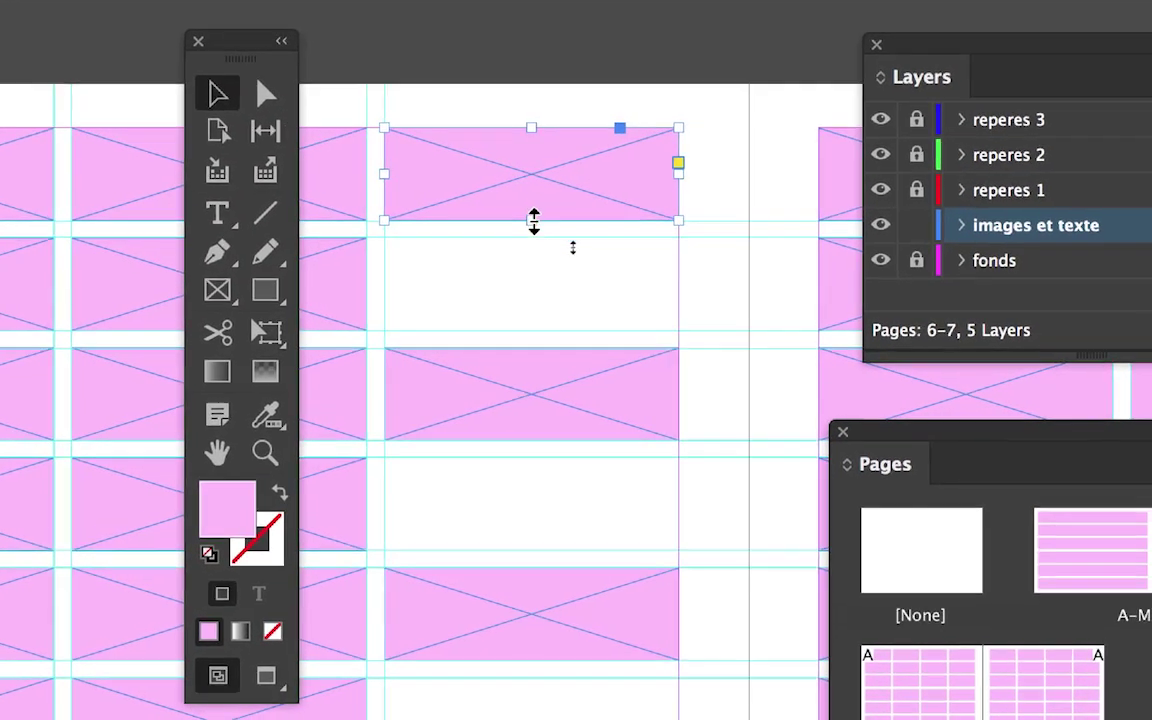
{"action": "left_click_drag", "start_coordinate": [535, 224], "coordinate": [535, 406]}
{"action": "left_click", "coordinate": [525, 340]}
{"action": "left_click", "coordinate": [535, 488]}
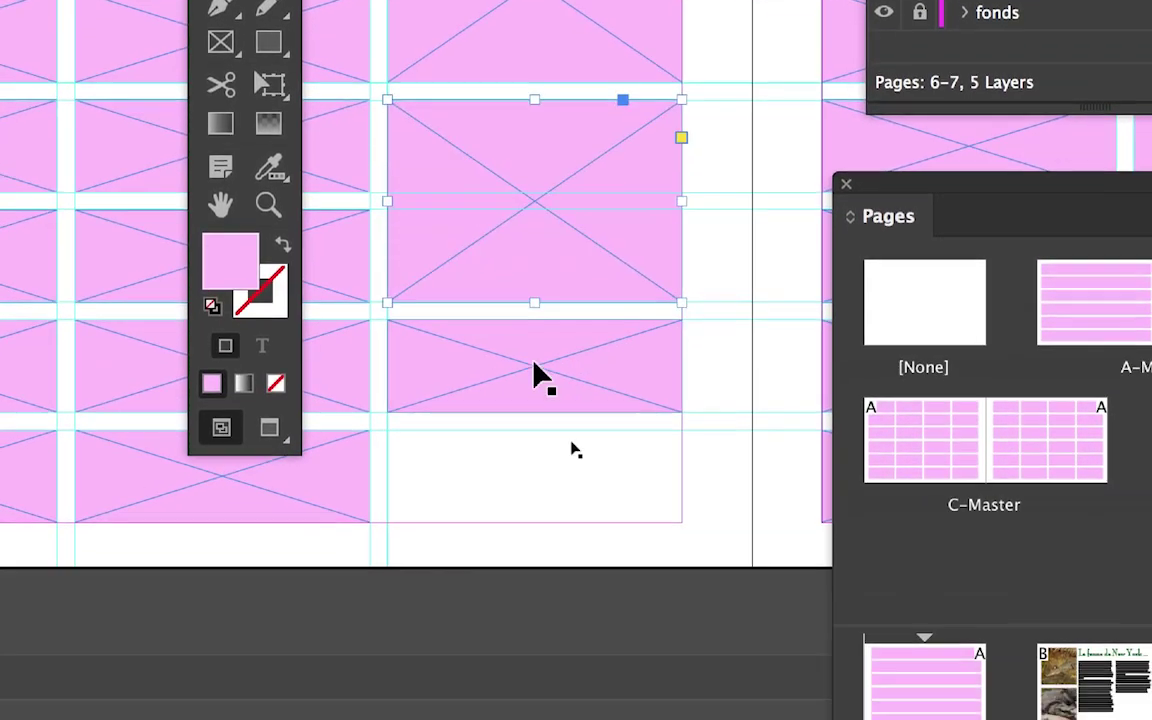
{"action": "left_click_drag", "start_coordinate": [535, 381], "coordinate": [538, 424]}
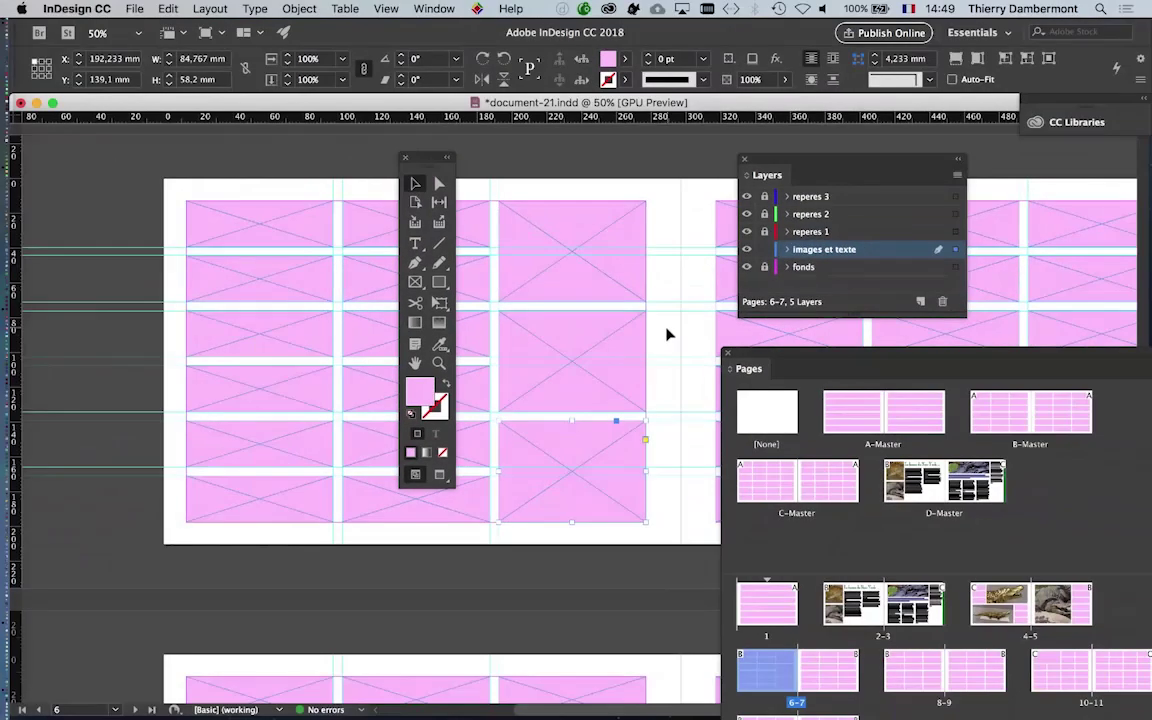
Step: Move the Tools panel aside, pan to page 7's frames, and deselect everything
{"action": "left_click_drag", "start_coordinate": [433, 166], "coordinate": [88, 142]}
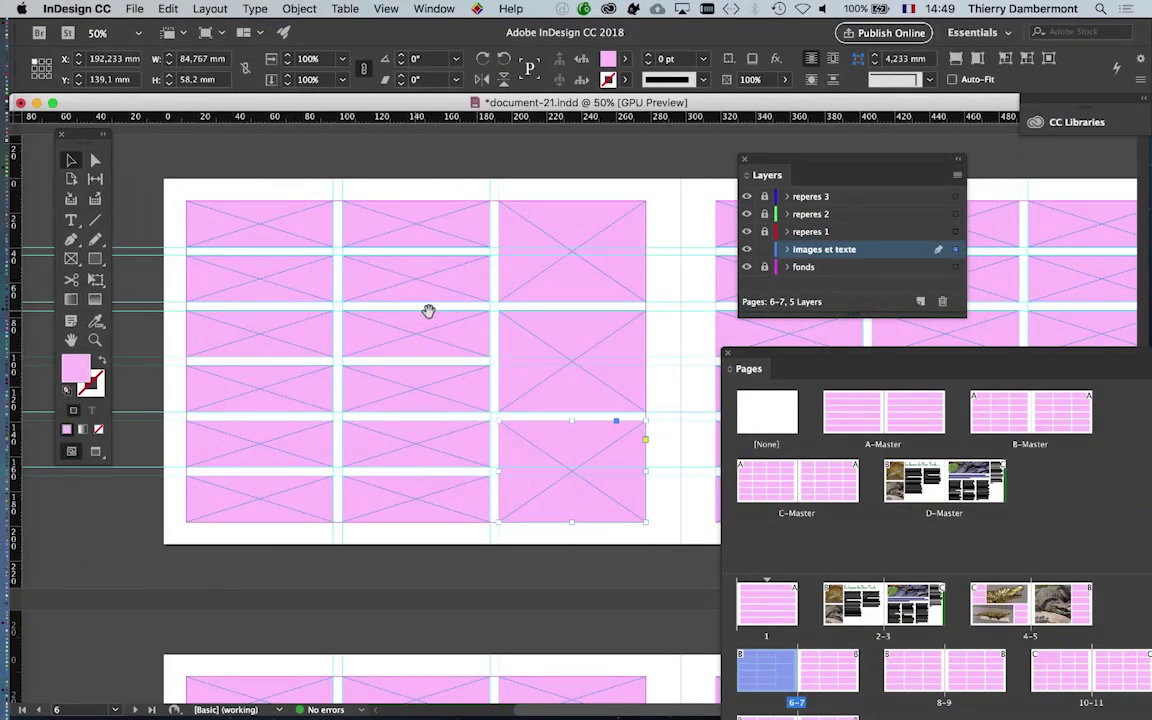
{"action": "left_click_drag", "start_coordinate": [427, 311], "coordinate": [280, 272]}
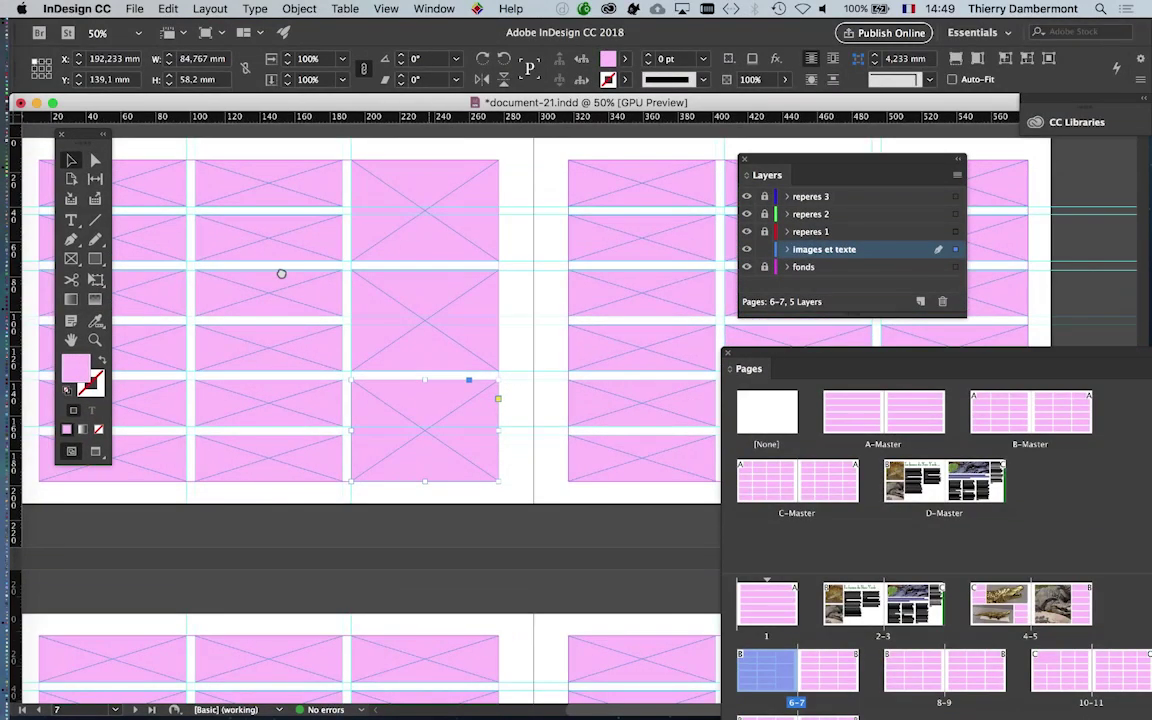
{"action": "left_click", "coordinate": [524, 427]}
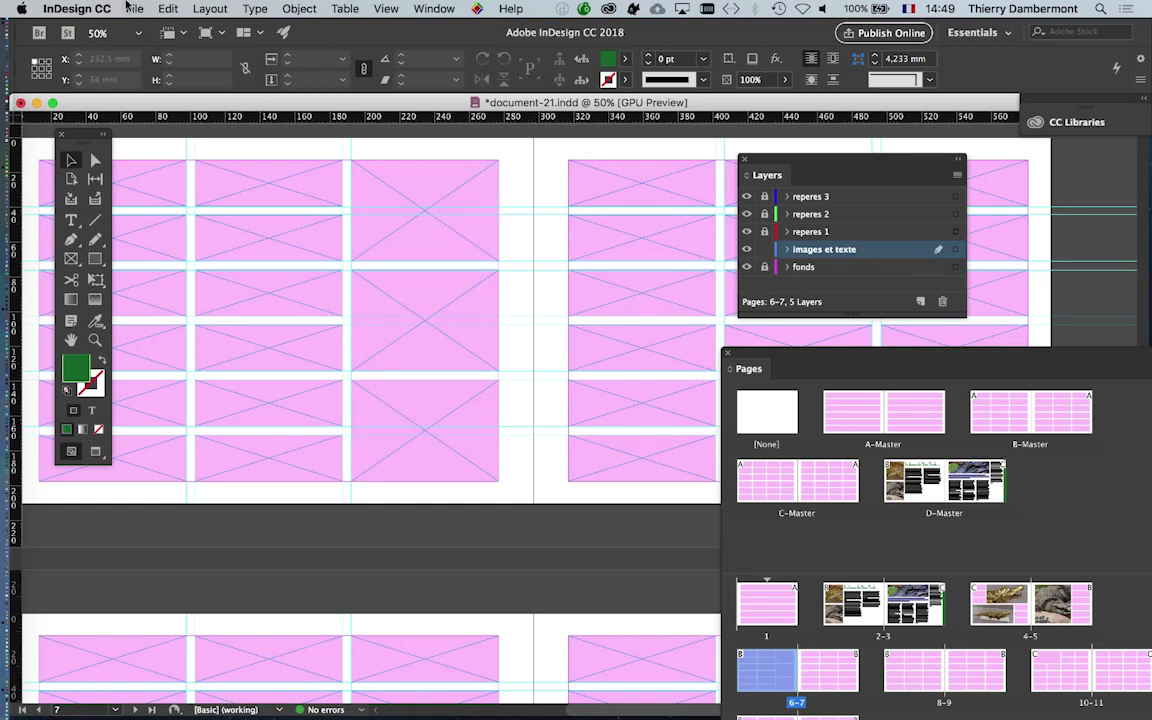
Step: Start placing images and browse to InDesign SESSION 3 > document-21 Folder > Links
{"action": "left_click", "coordinate": [131, 8]}
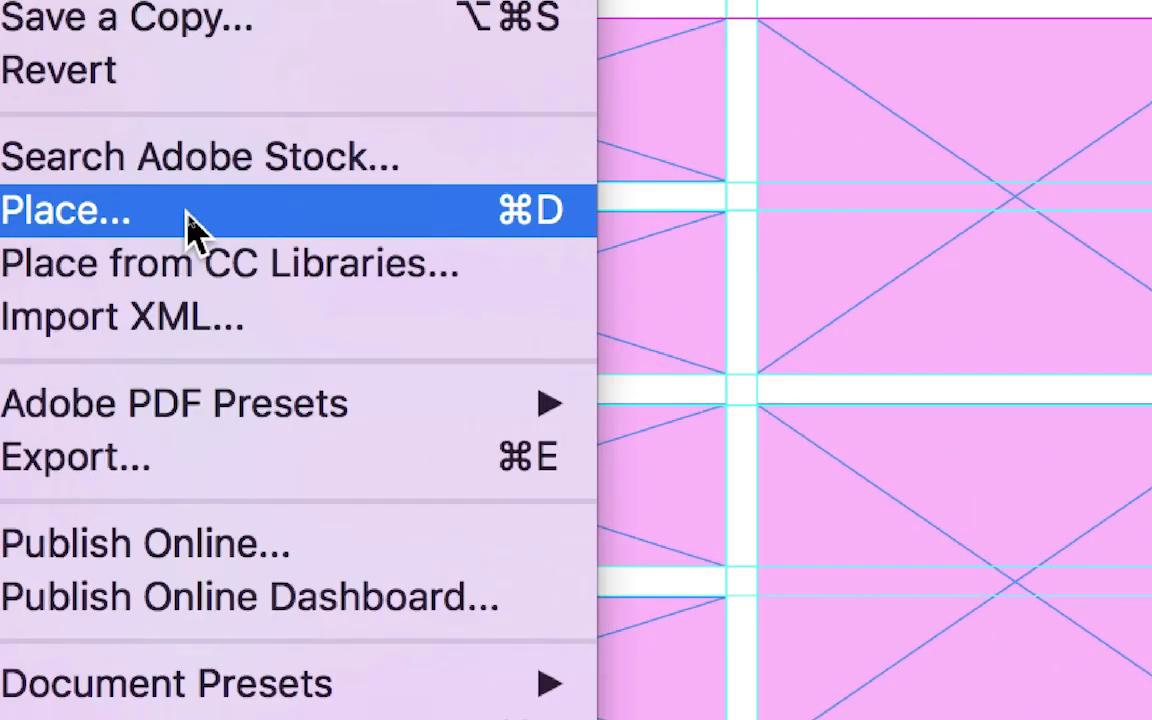
{"action": "left_click", "coordinate": [187, 225]}
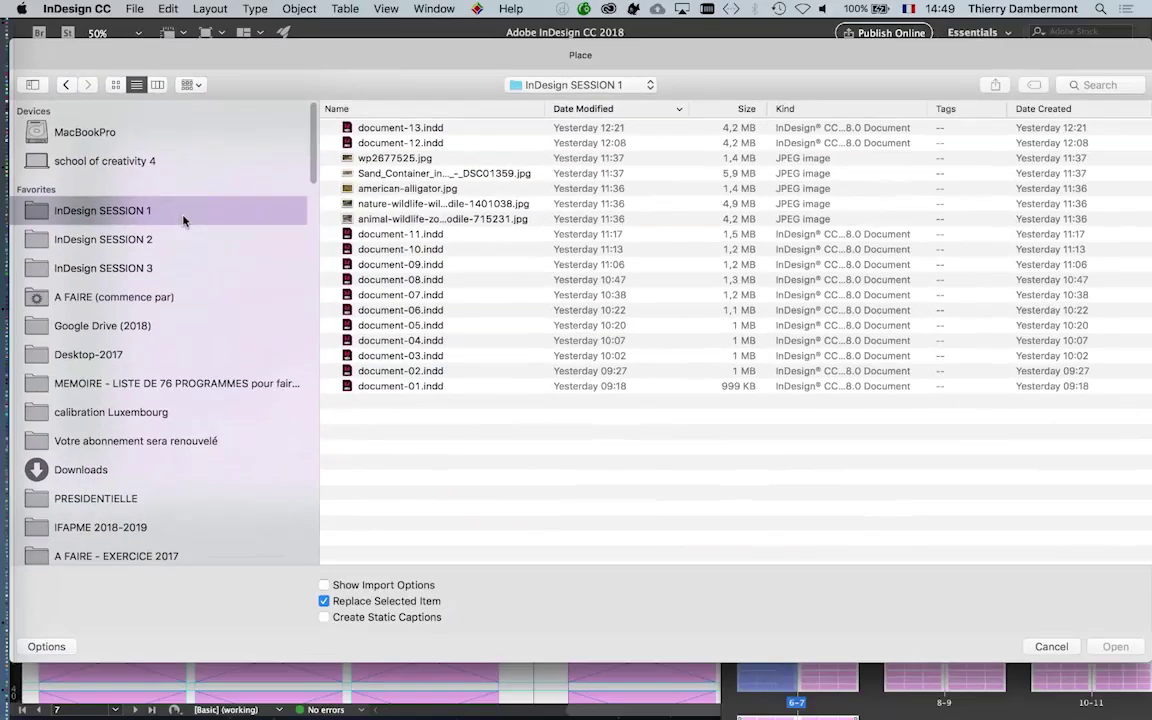
{"action": "left_click", "coordinate": [210, 268]}
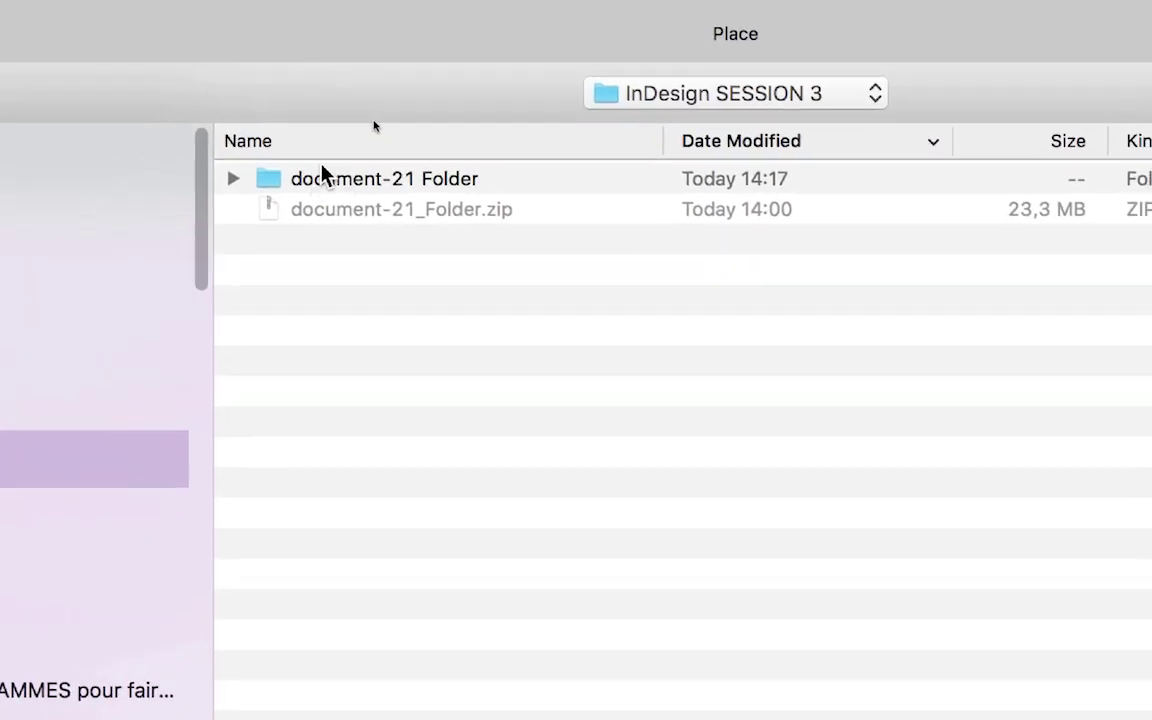
{"action": "double_click", "coordinate": [322, 178]}
{"action": "double_click", "coordinate": [322, 175]}
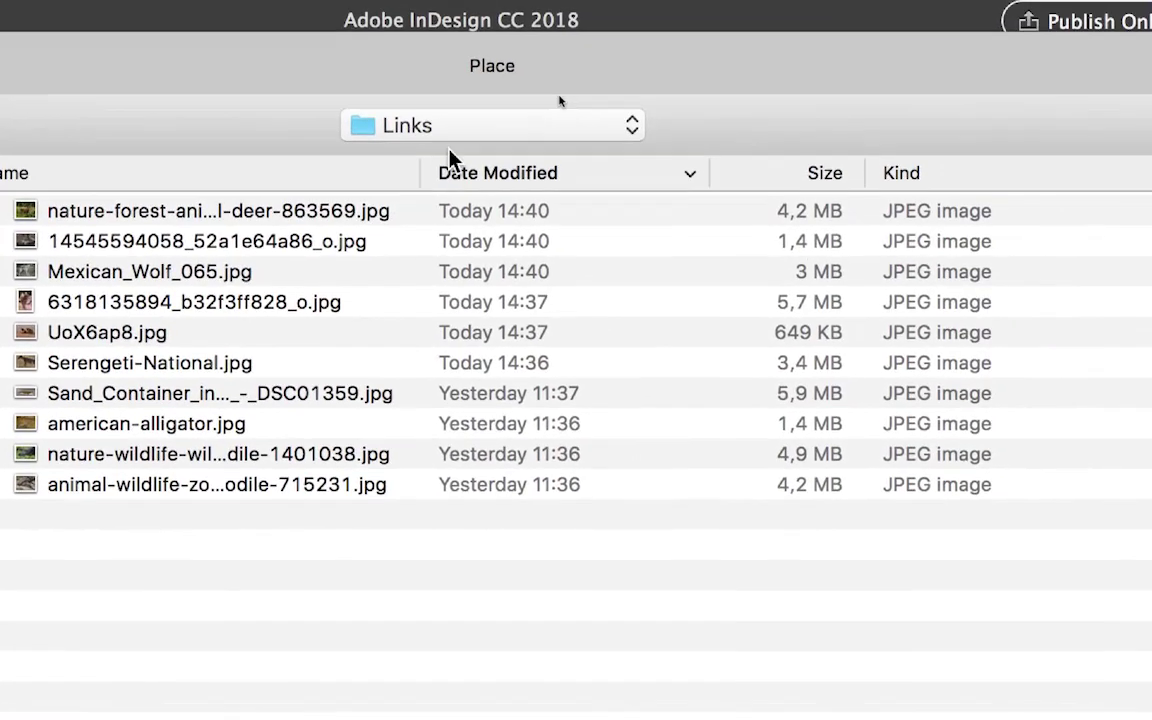
{"action": "left_click", "coordinate": [449, 143]}
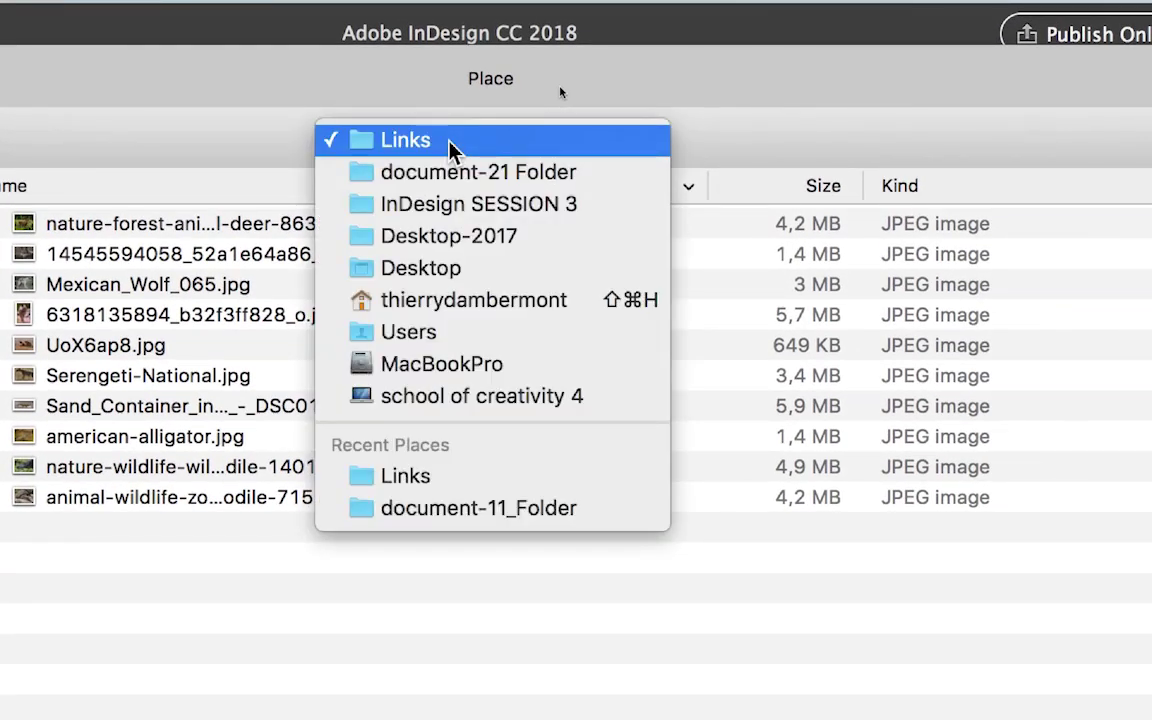
{"action": "left_click", "coordinate": [449, 142]}
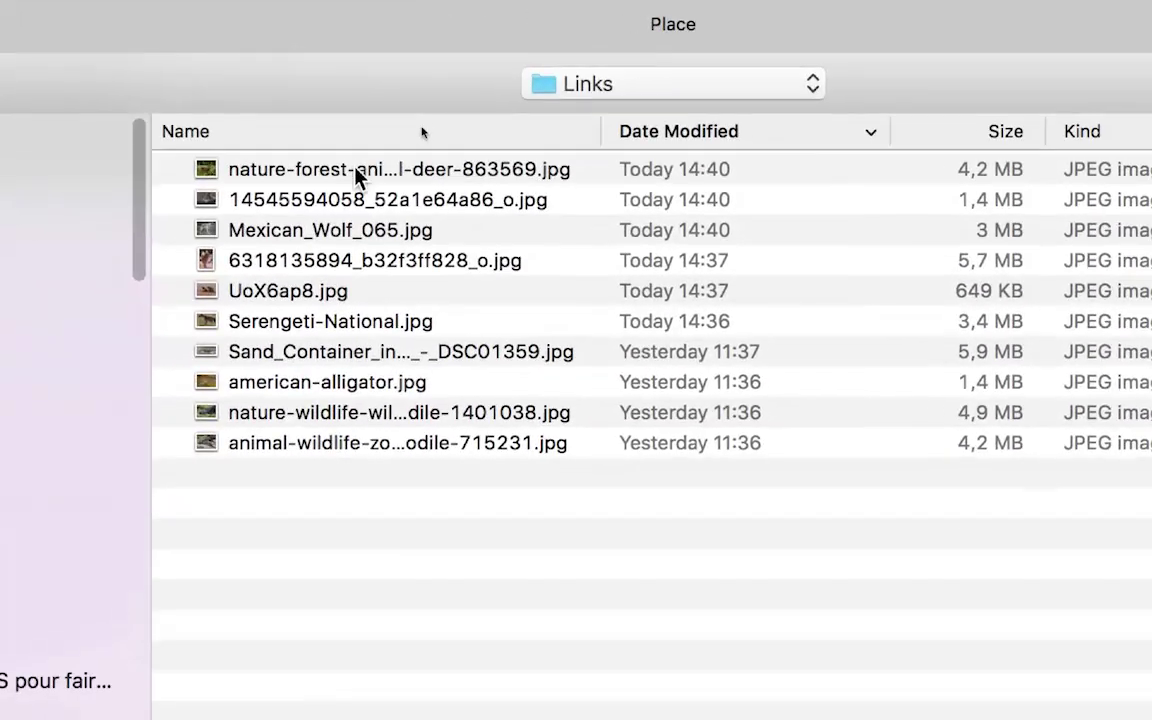
Step: Select the first six JPG images in the Links folder
{"action": "left_click", "coordinate": [162, 178]}
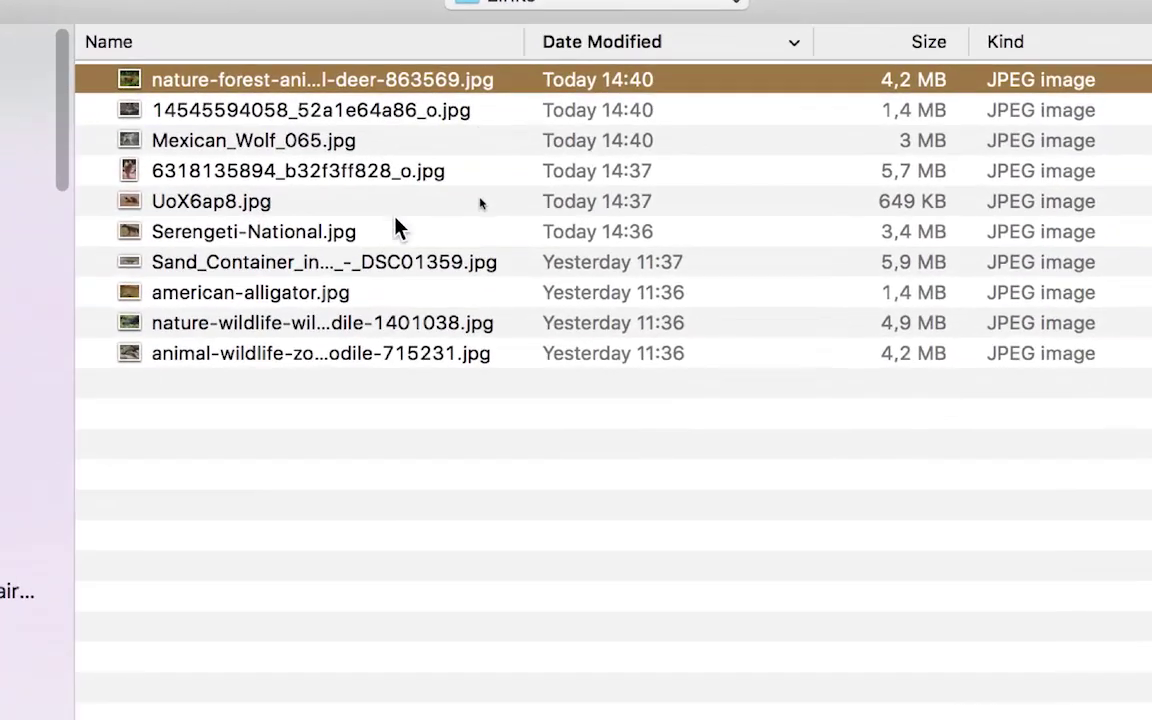
{"action": "left_click", "coordinate": [397, 229], "text": "shift"}
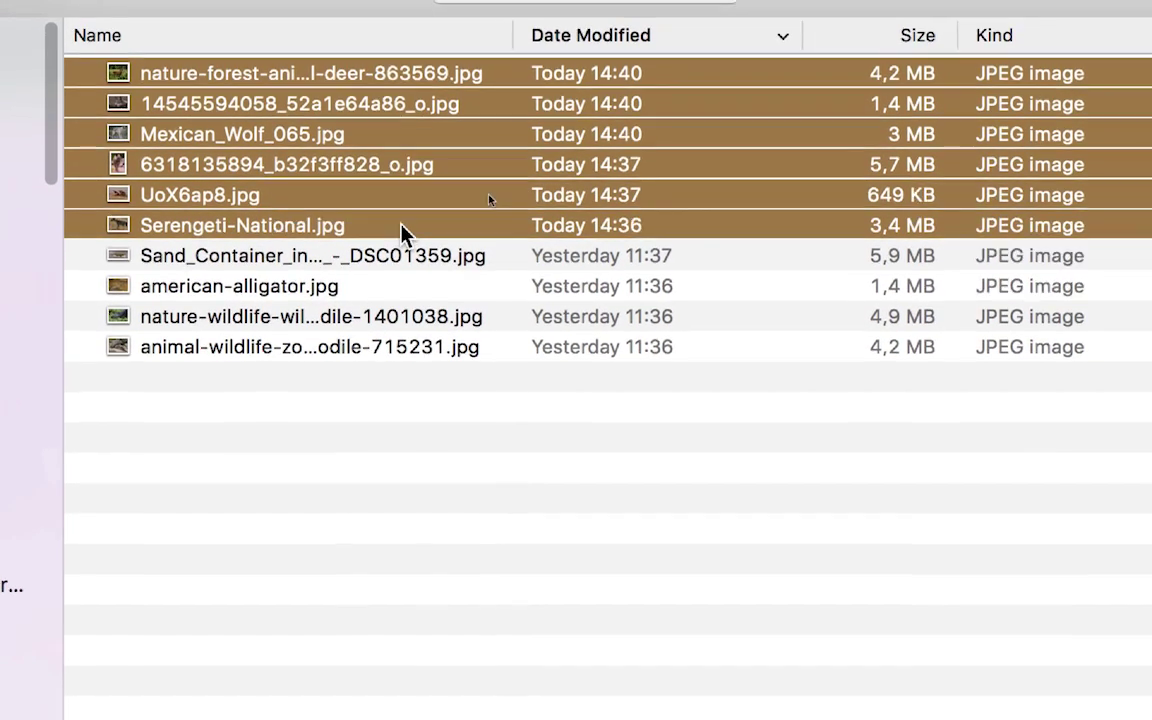
{"action": "left_click", "coordinate": [400, 226]}
{"action": "left_click", "coordinate": [401, 173], "text": "shift"}
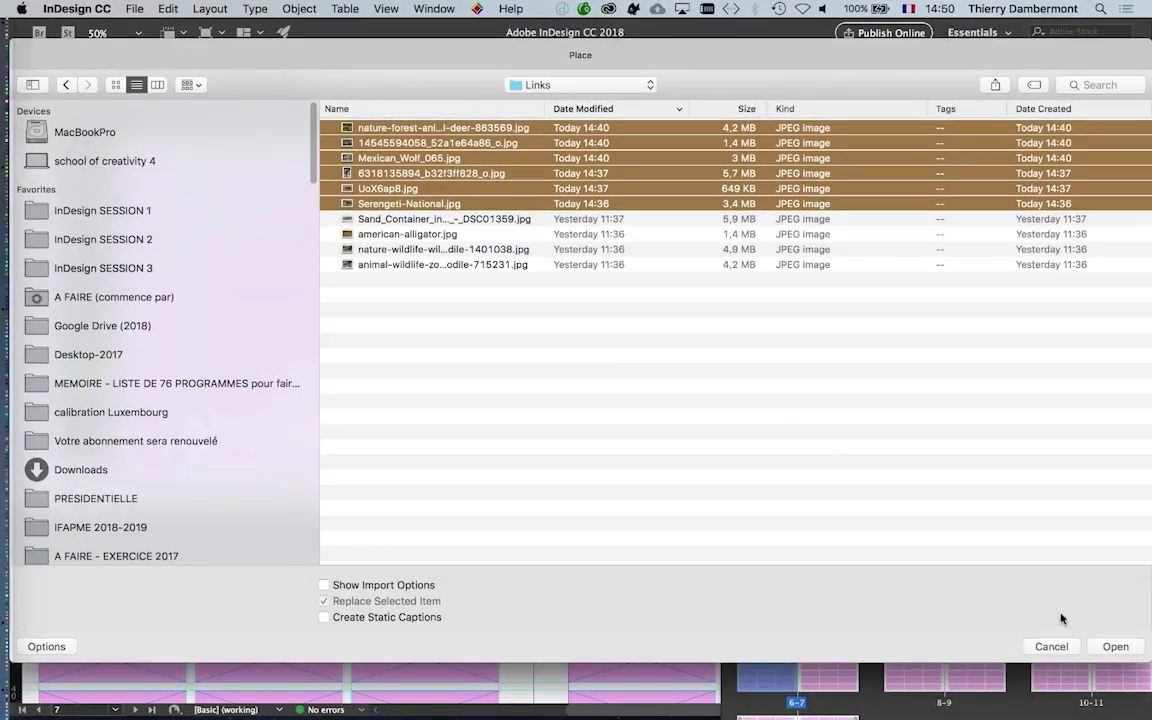
Step: Load the six photos into the place cursor and cycle to the sitting hyenas photo
{"action": "left_click", "coordinate": [1100, 645]}
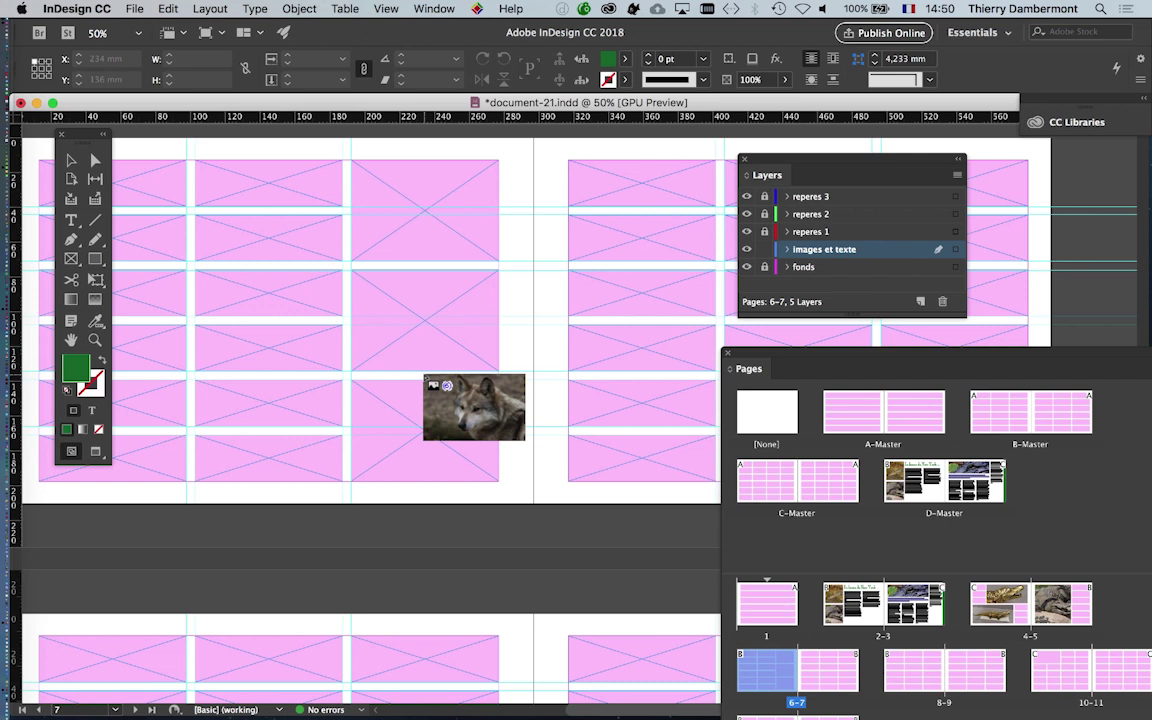
{"action": "left_click_drag", "start_coordinate": [473, 407], "coordinate": [455, 239]}
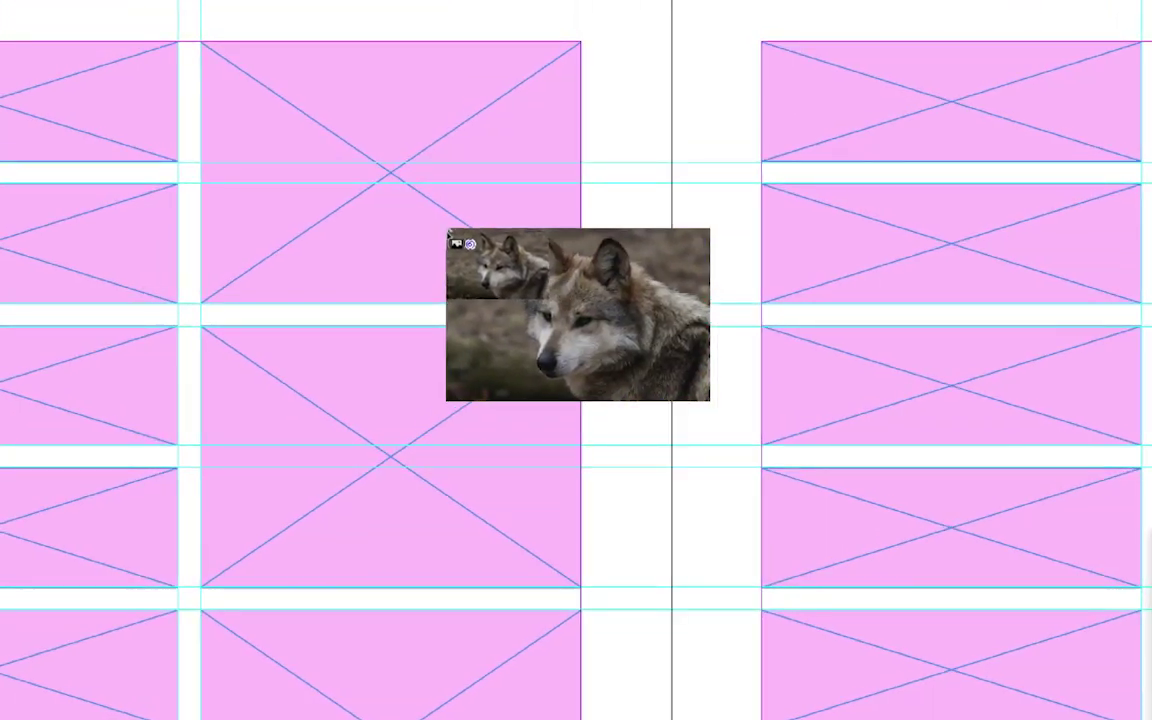
{"action": "key", "text": "Right"}
{"action": "key", "text": "Right"}
{"action": "key", "text": "Right"}
{"action": "key", "text": "Right"}
{"action": "key", "text": "Right"}
{"action": "key", "text": "Right"}
{"action": "key", "text": "Right"}
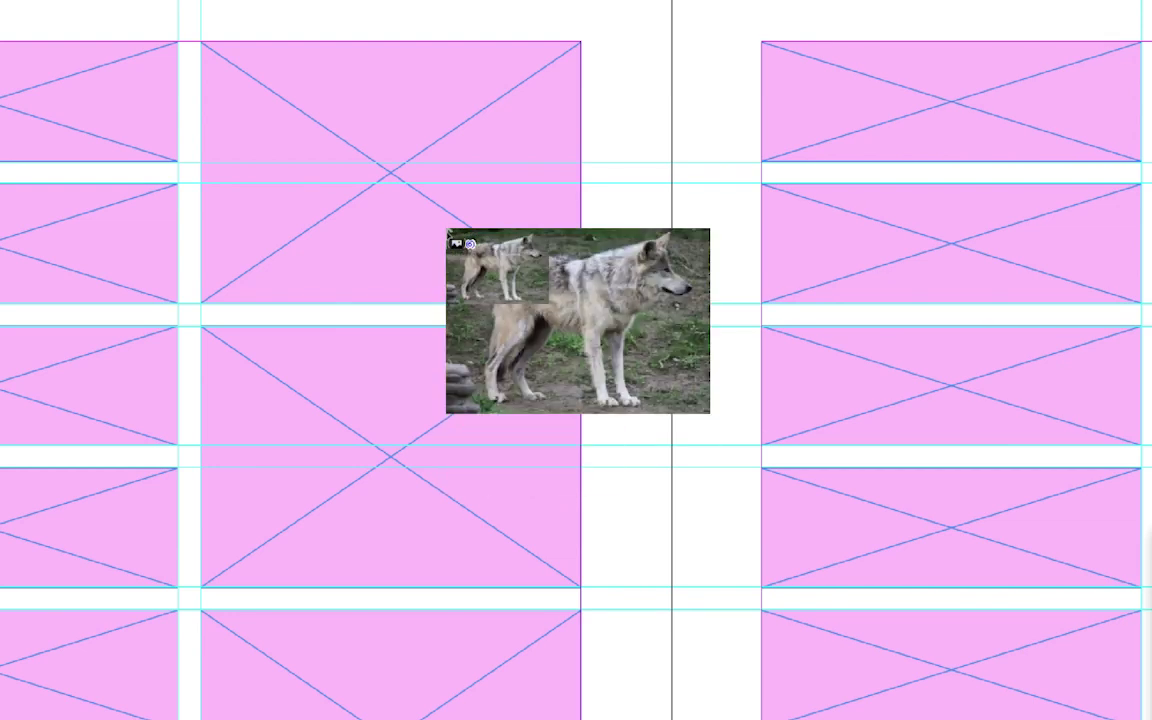
{"action": "key", "text": "Right"}
{"action": "key", "text": "Right"}
{"action": "key", "text": "Right"}
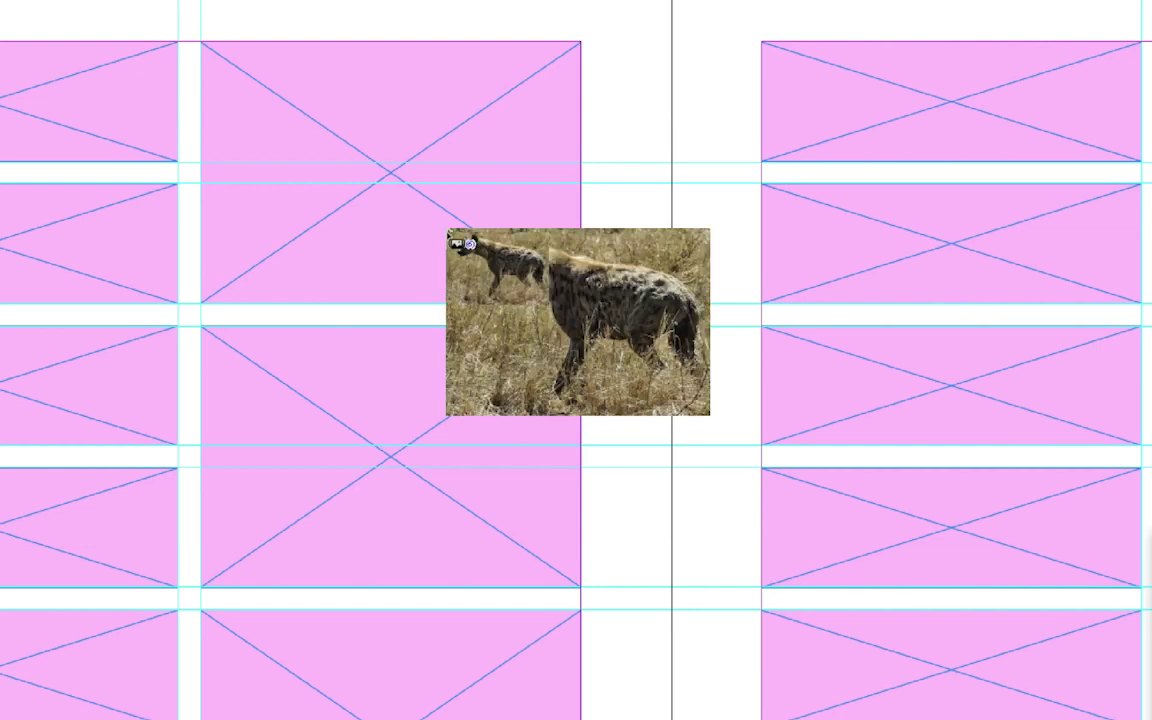
{"action": "key", "text": "Right"}
{"action": "key", "text": "Left"}
{"action": "key", "text": "Right"}
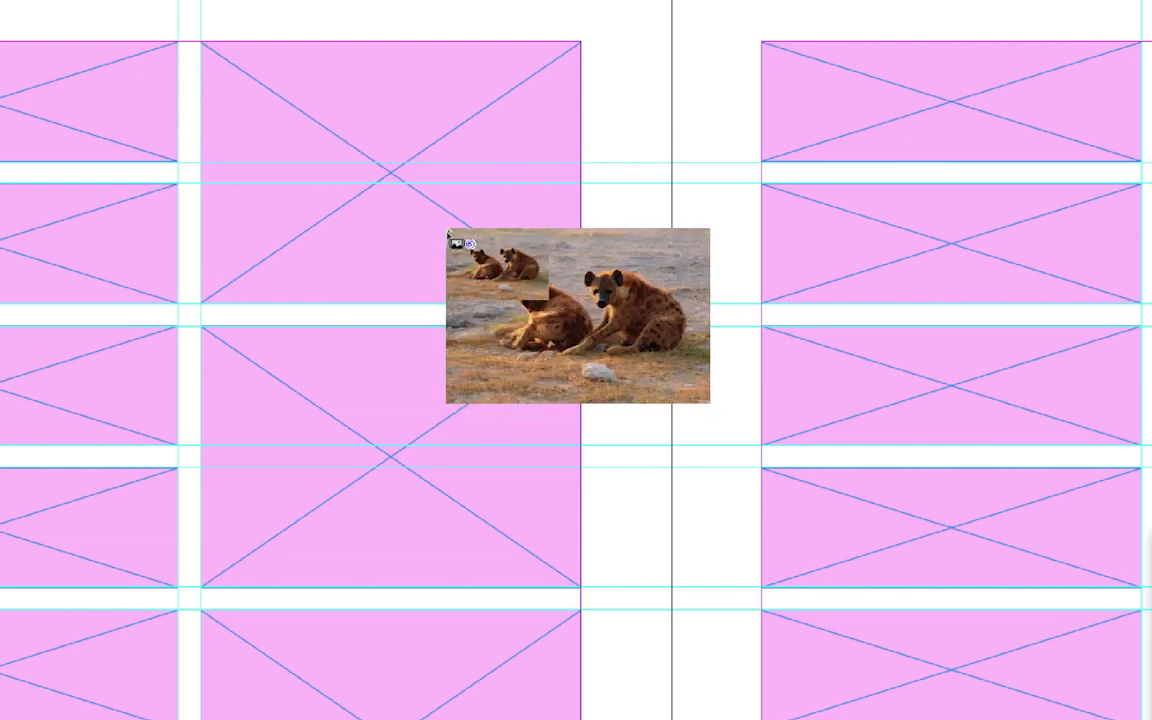
{"action": "key", "text": "Left"}
{"action": "key", "text": "Right"}
{"action": "key", "text": "Left"}
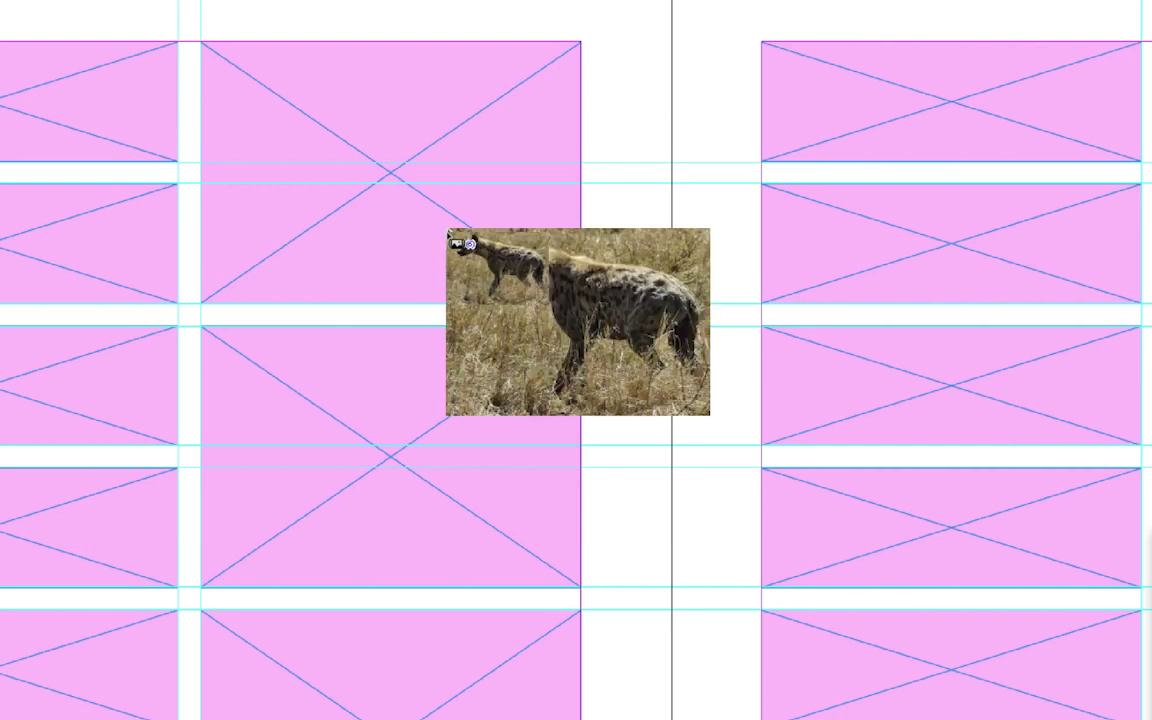
{"action": "key", "text": "Right"}
{"action": "key", "text": "Right"}
{"action": "key", "text": "Right"}
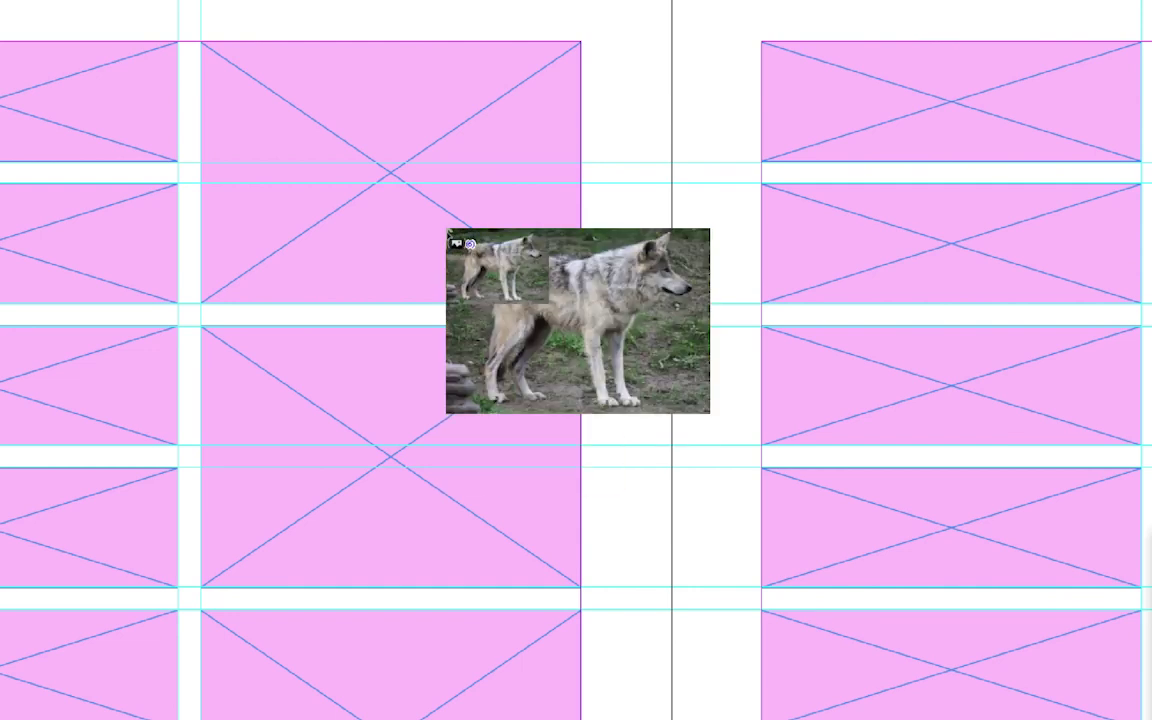
{"action": "key", "text": "Right"}
{"action": "key", "text": "Right"}
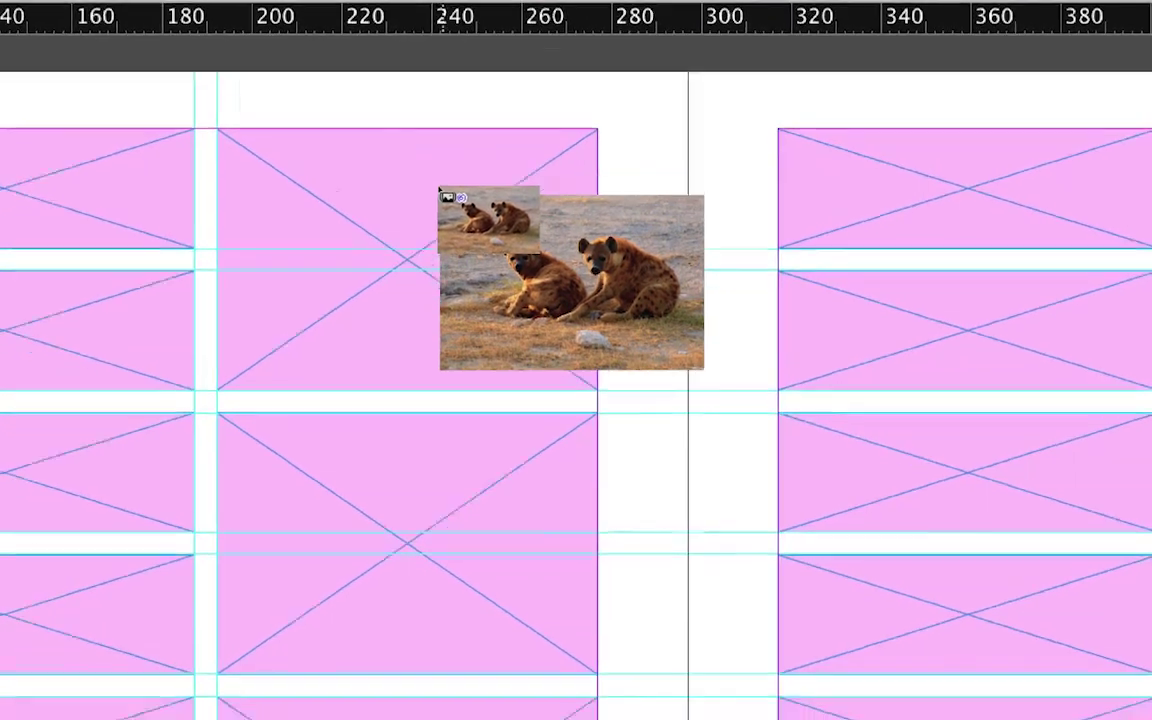
Step: Place the hyenas, standing wolf and deer photos in the top, middle and bottom frames
{"action": "left_click", "coordinate": [420, 188]}
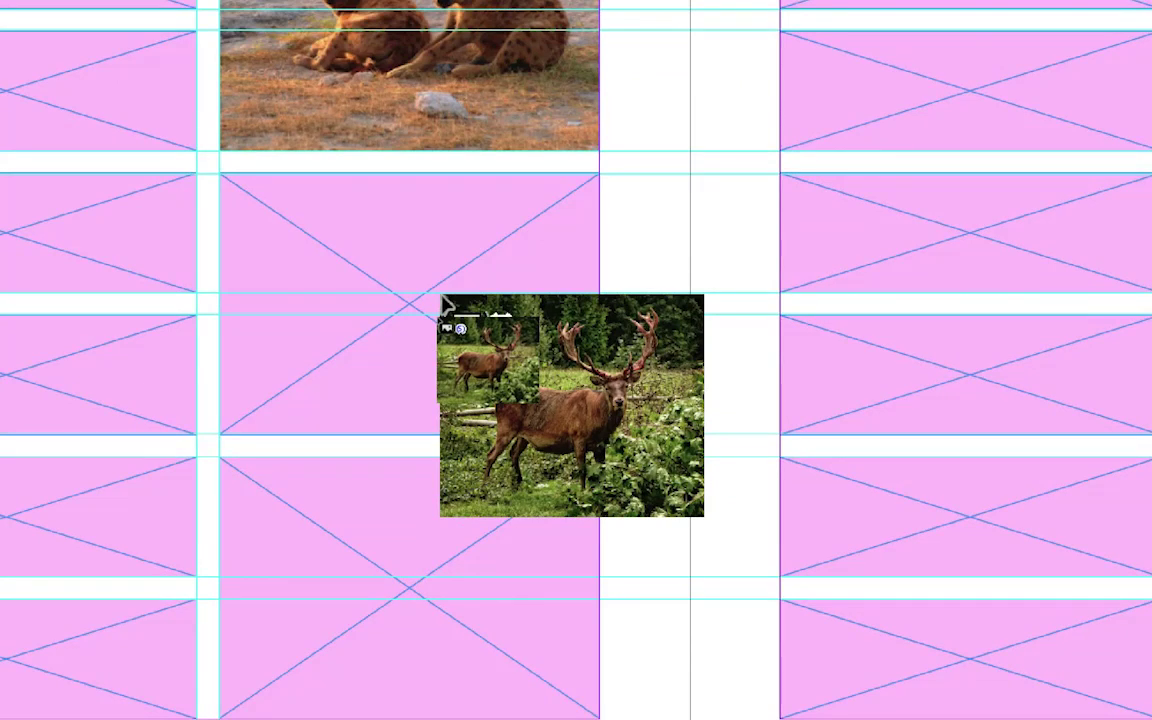
{"action": "key", "text": "Right"}
{"action": "key", "text": "Right"}
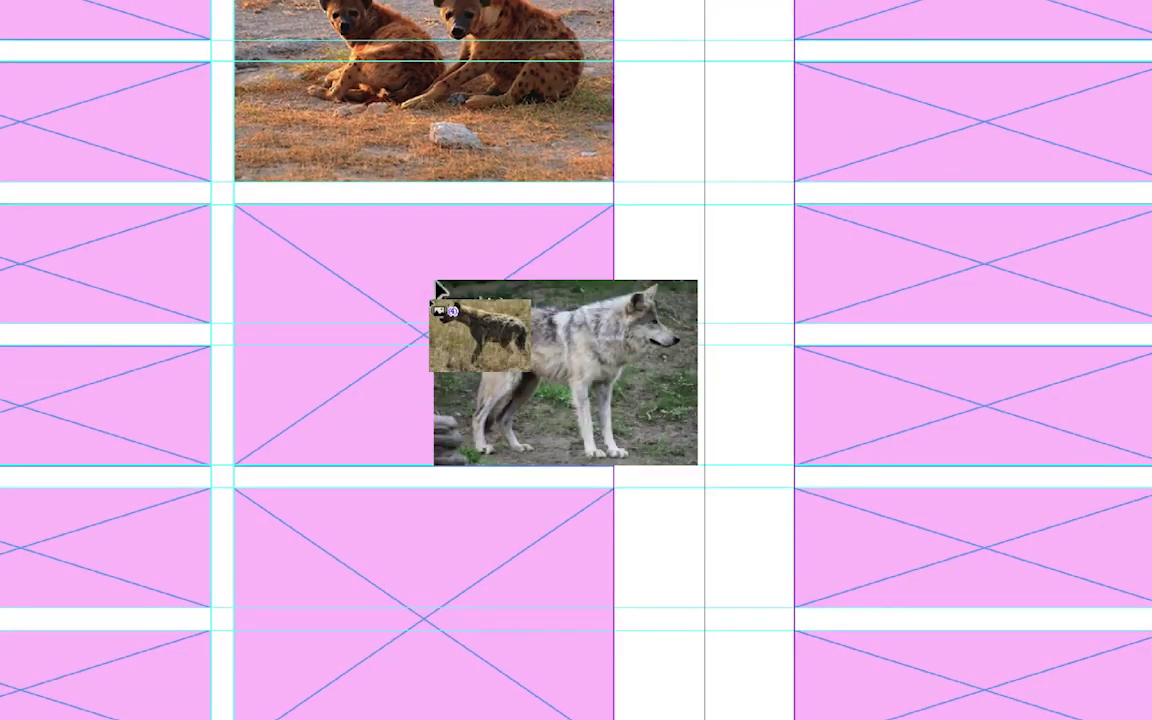
{"action": "left_click", "coordinate": [436, 288]}
{"action": "key", "text": "Right"}
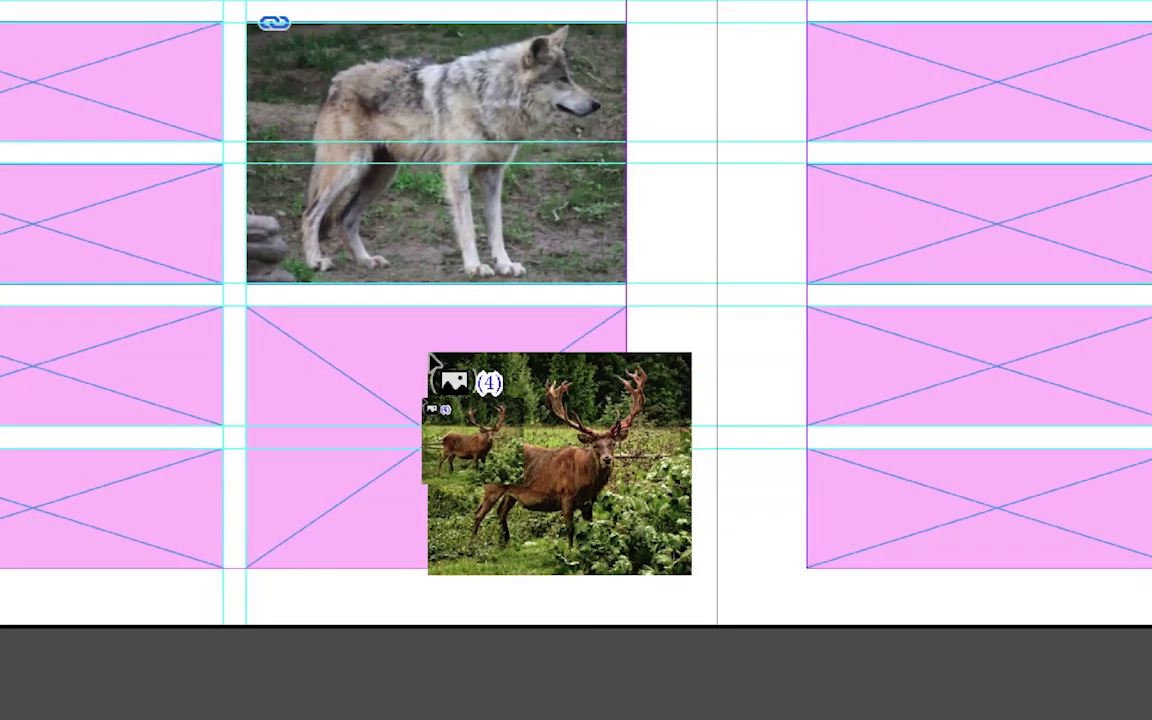
{"action": "left_click", "coordinate": [430, 360]}
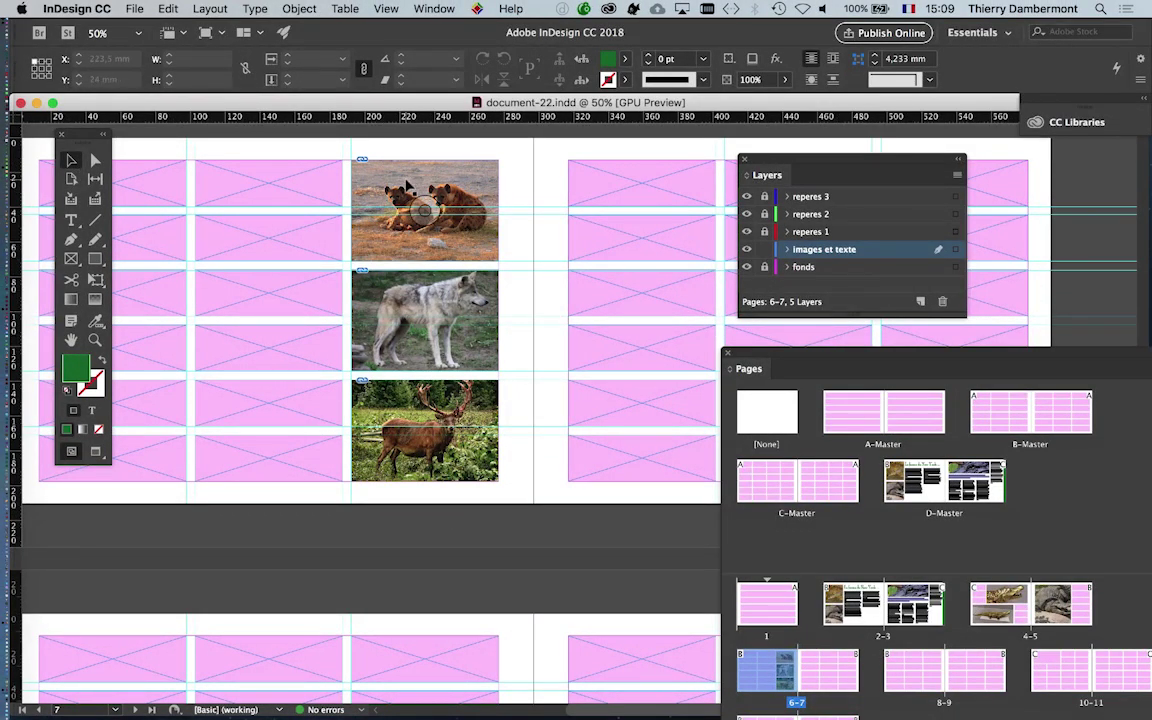
Step: Zoom in on the hyena and wolf photos, then reposition the Pages panel to show all spreads
{"action": "left_click", "coordinate": [407, 186]}
{"action": "key", "text": "ctrl+equal"}
{"action": "key", "text": "ctrl+equal"}
{"action": "key", "text": "ctrl+equal"}
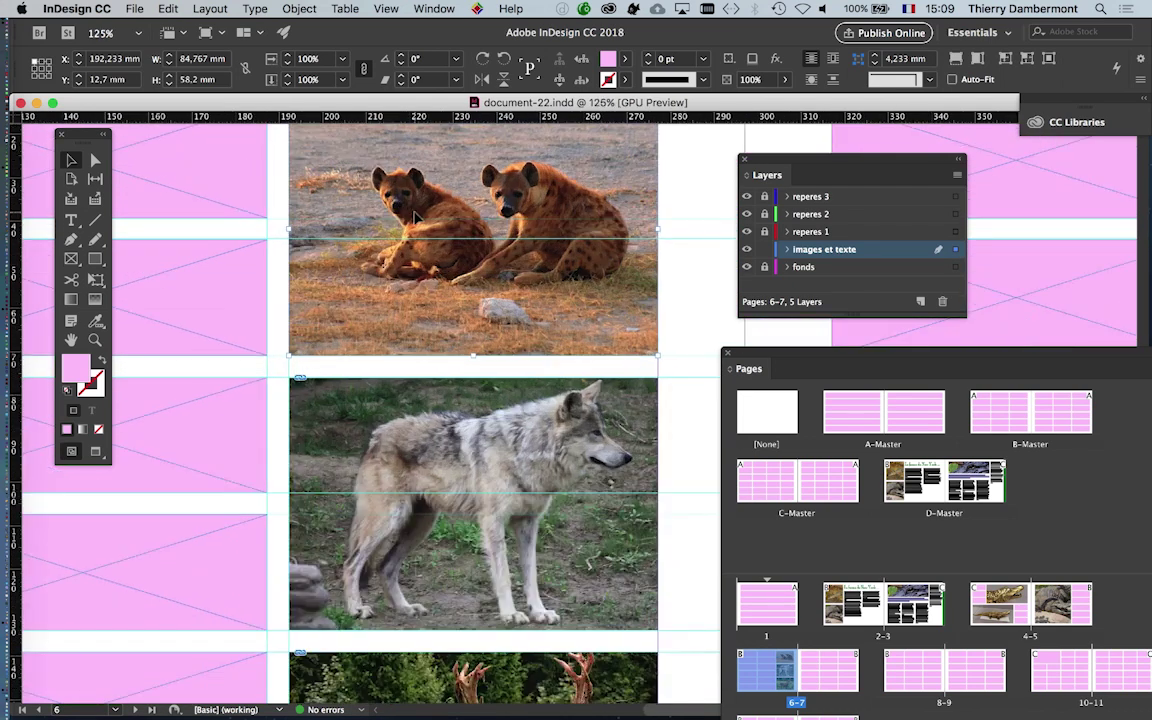
{"action": "left_click_drag", "start_coordinate": [414, 216], "coordinate": [363, 240]}
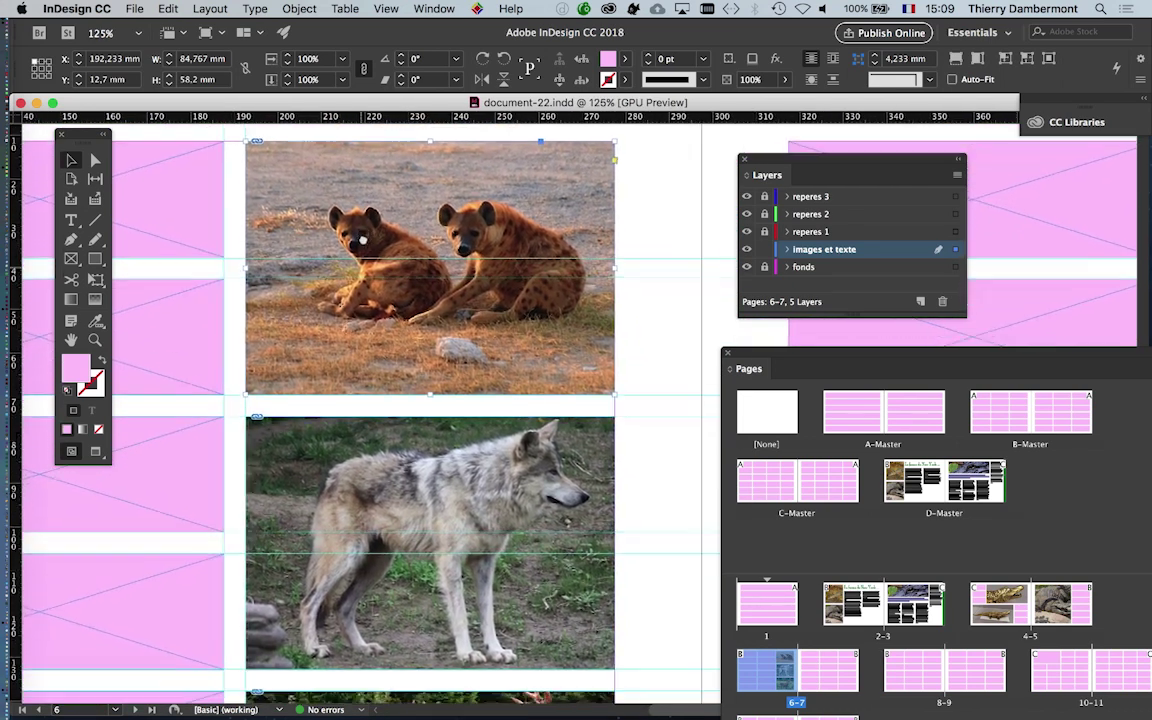
{"action": "scroll", "coordinate": [368, 255], "scroll_direction": "down", "scroll_amount": 1}
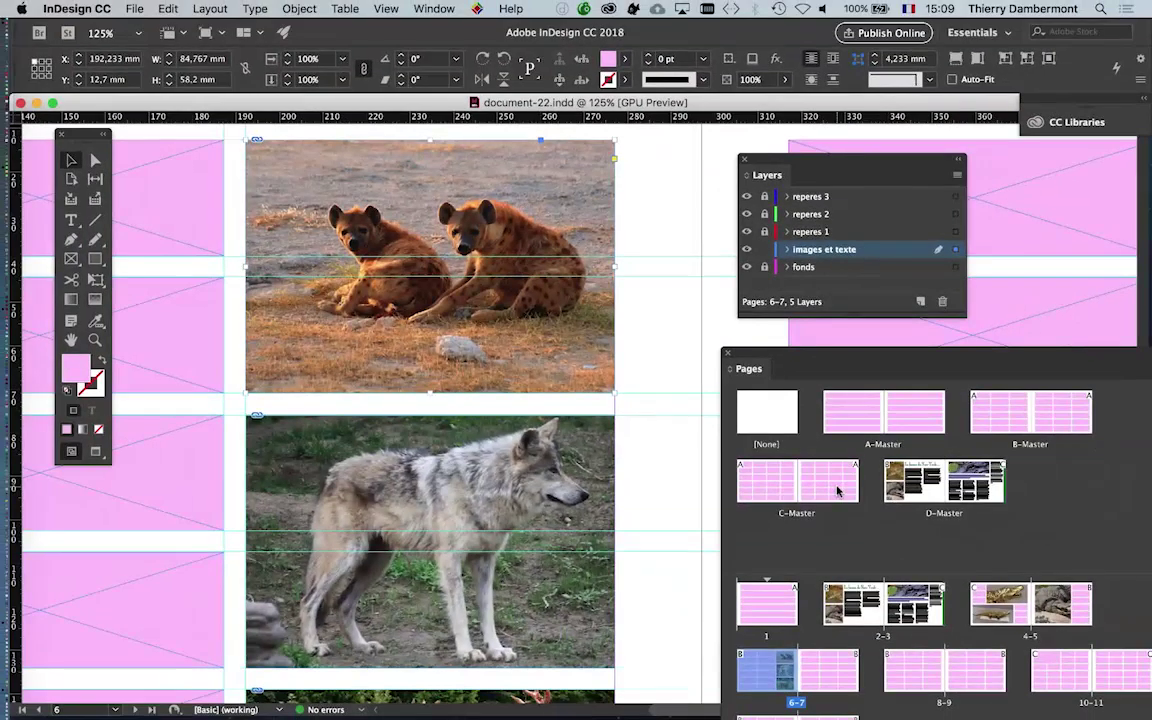
{"action": "mouse_move", "coordinate": [430, 540]}
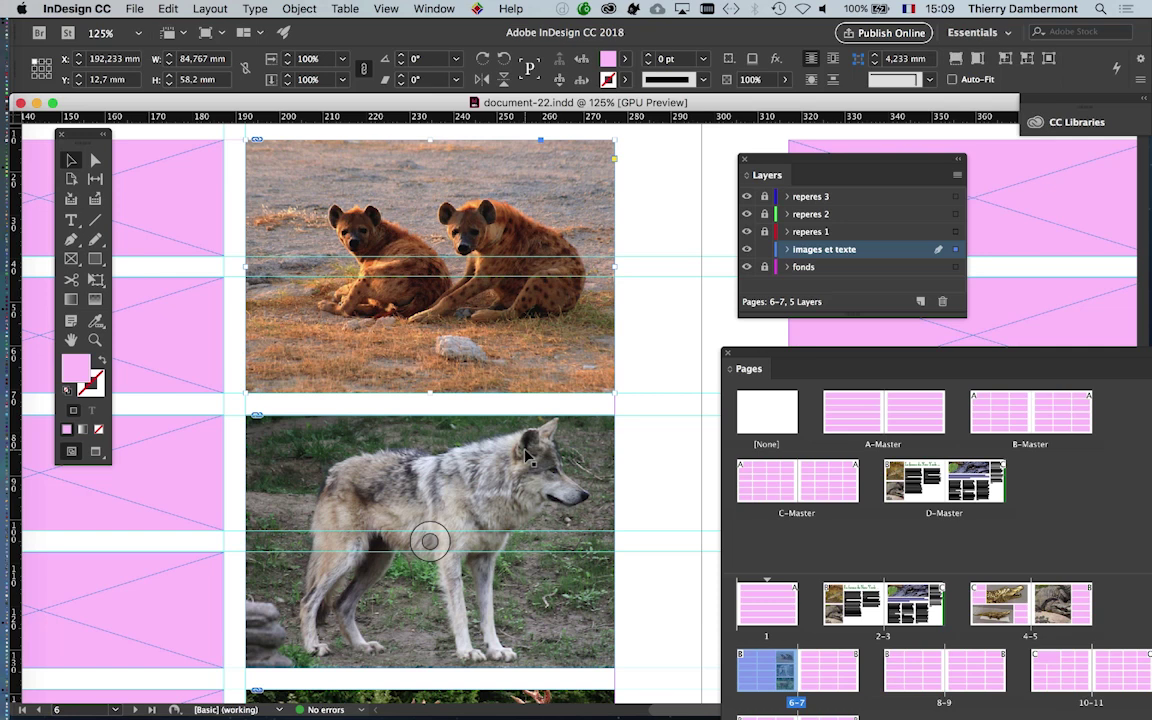
{"action": "scroll", "coordinate": [527, 455], "scroll_direction": "down", "scroll_amount": 1, "text": "alt"}
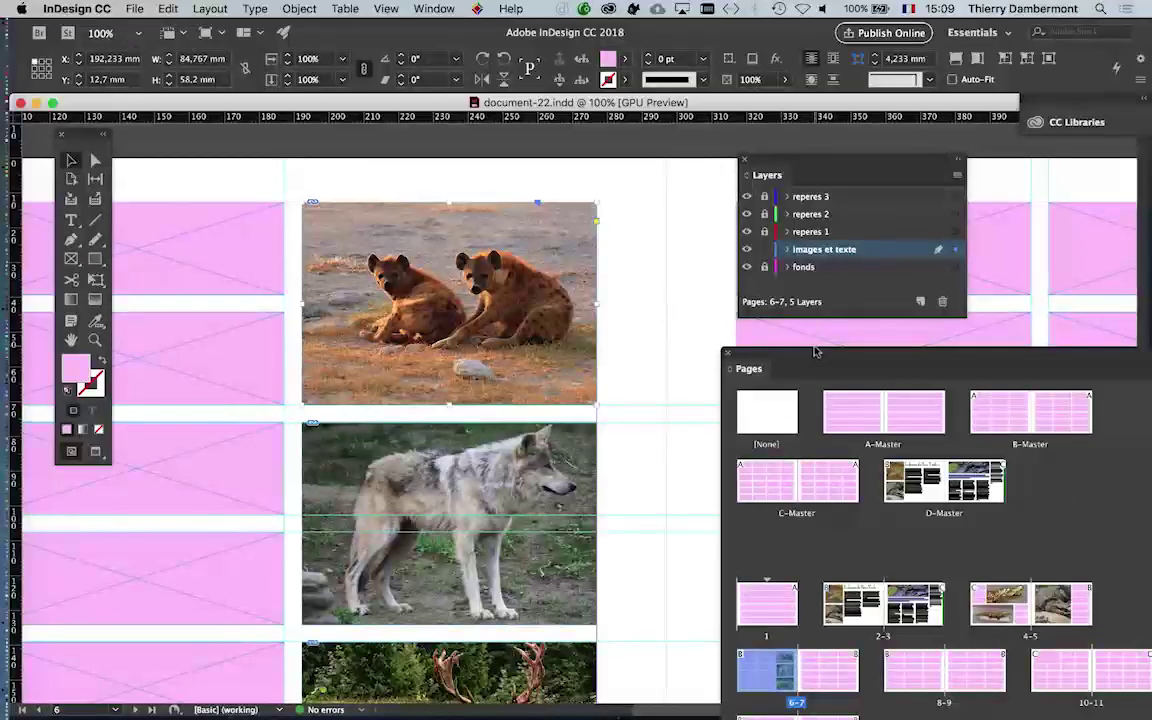
{"action": "left_click_drag", "start_coordinate": [815, 352], "coordinate": [679, 127]}
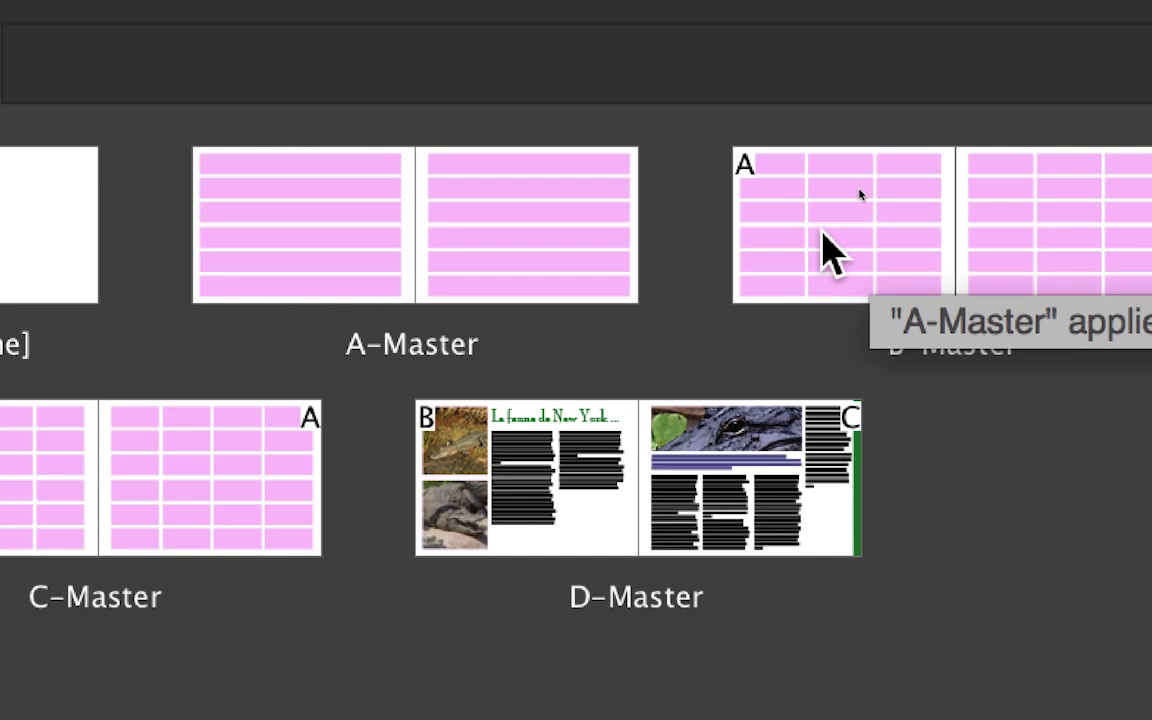
Step: Go to the B-Master spread and select its top placeholder frame for the Object fitting commands
{"action": "left_click", "coordinate": [826, 233]}
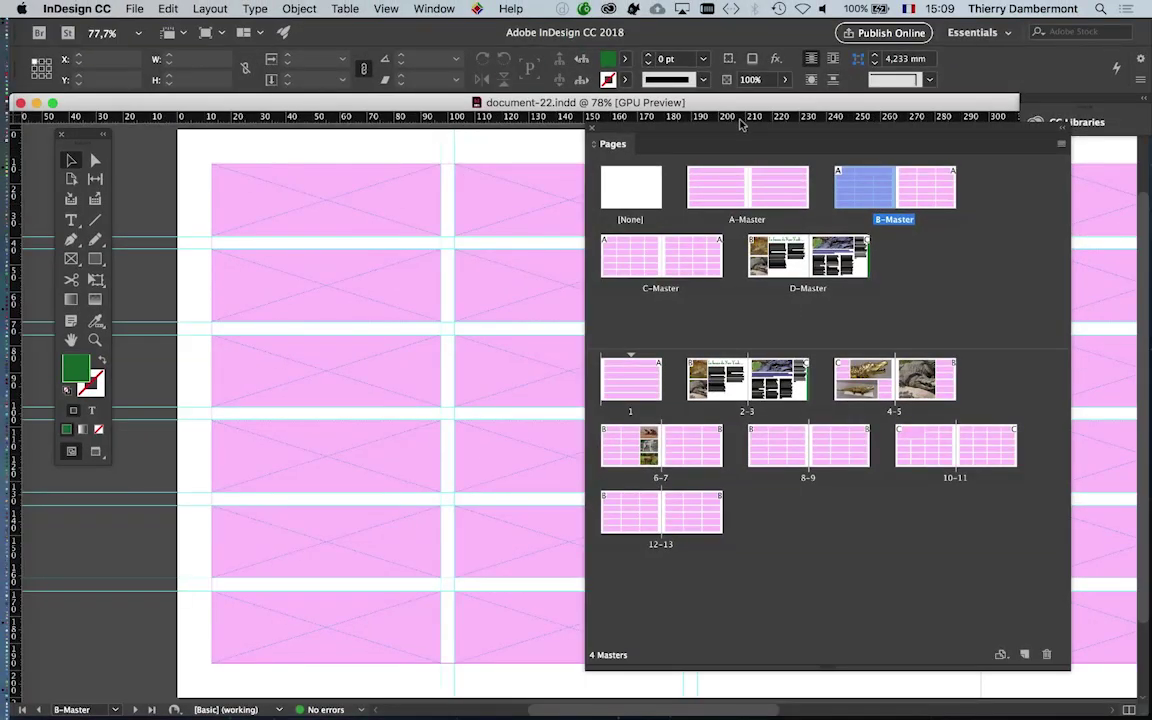
{"action": "key", "text": "F7"}
{"action": "key", "text": "ctrl+minus"}
{"action": "key", "text": "ctrl+minus"}
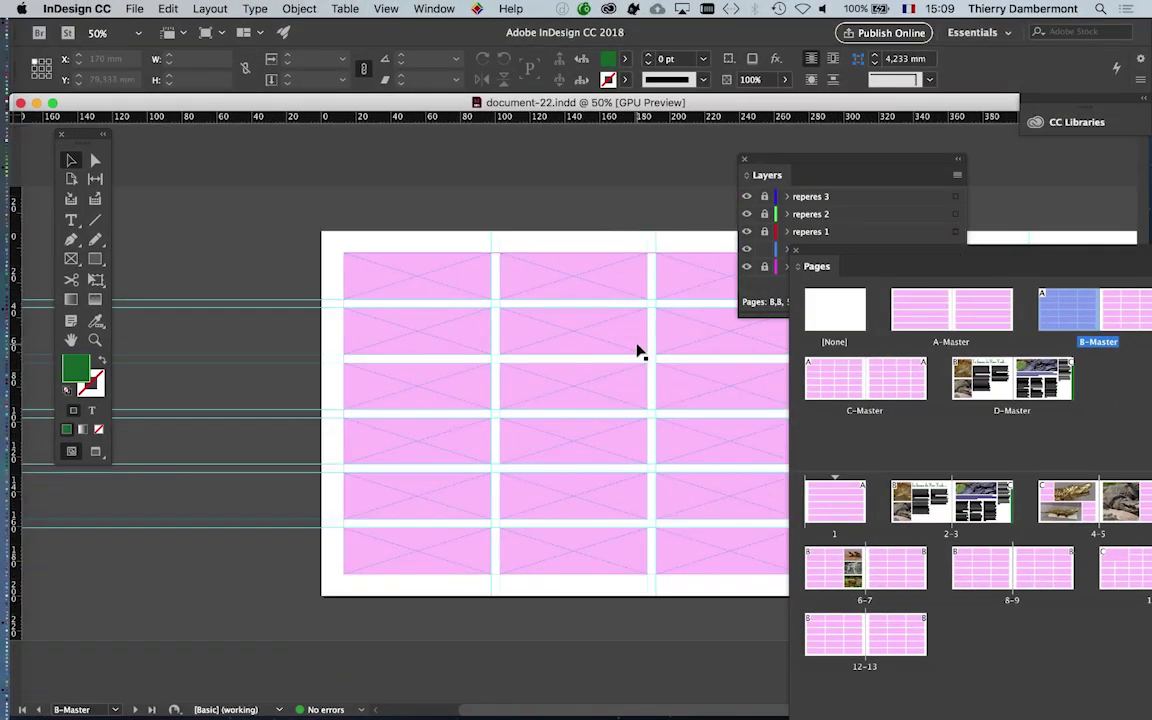
{"action": "scroll", "coordinate": [450, 330], "scroll_direction": "right", "scroll_amount": 2}
{"action": "scroll", "coordinate": [342, 298], "scroll_direction": "right", "scroll_amount": 4}
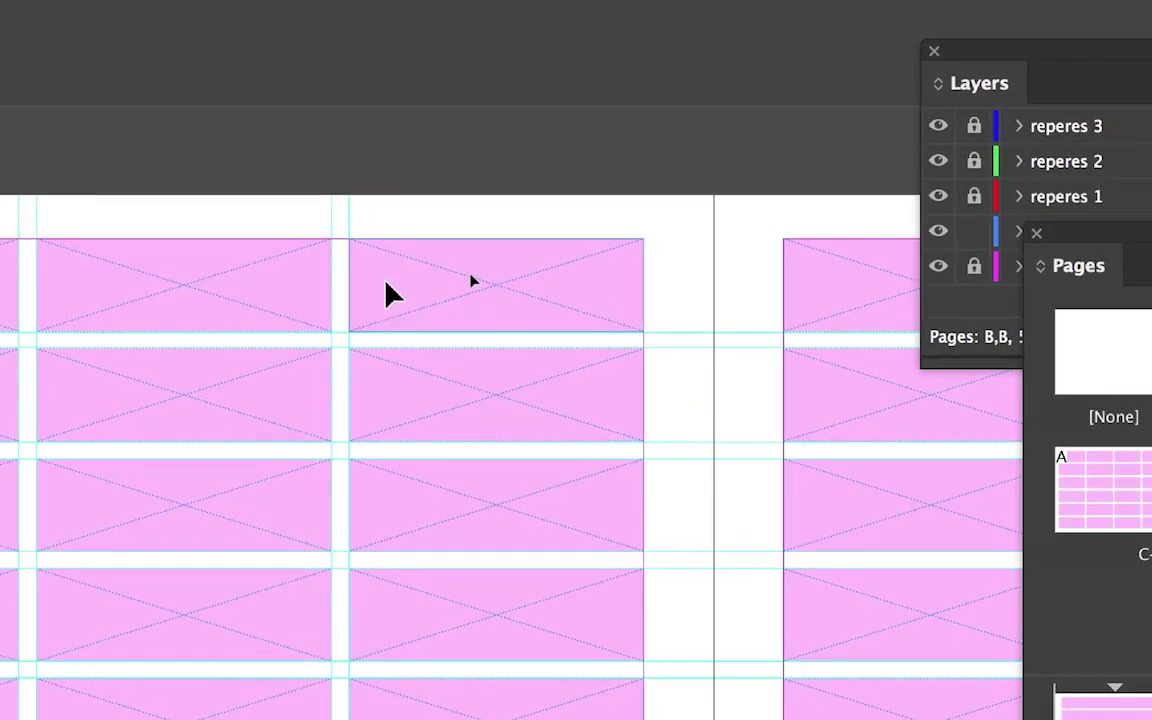
{"action": "left_click", "coordinate": [426, 272]}
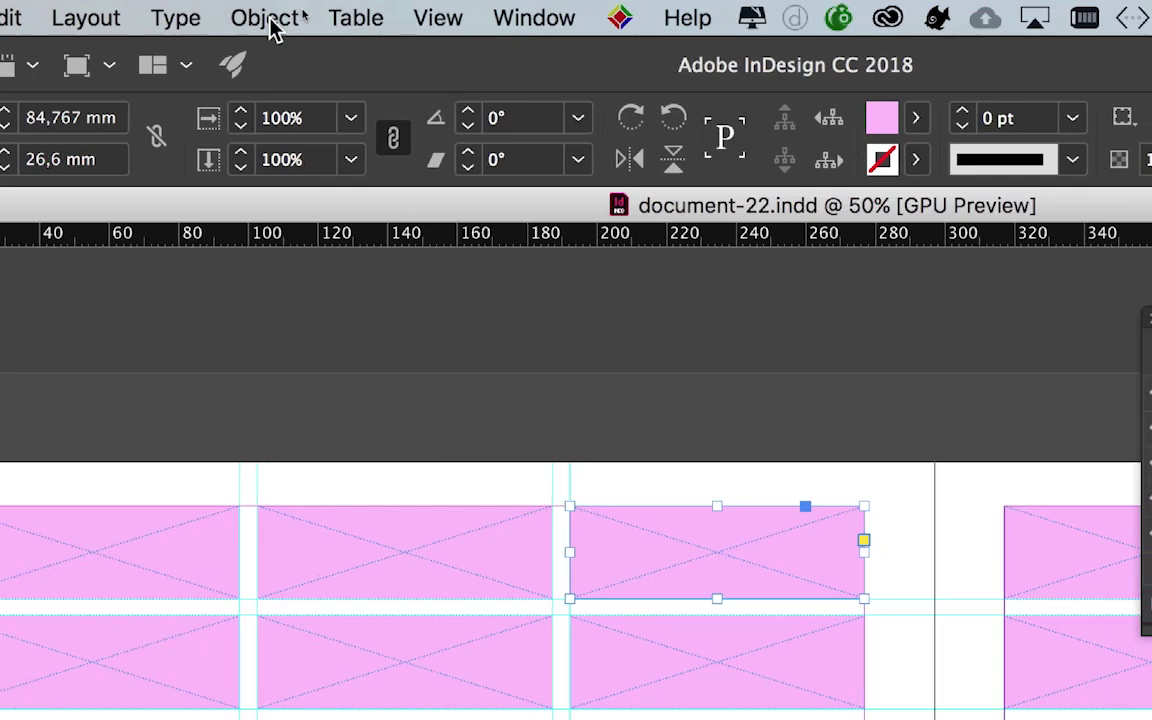
{"action": "left_click", "coordinate": [267, 18]}
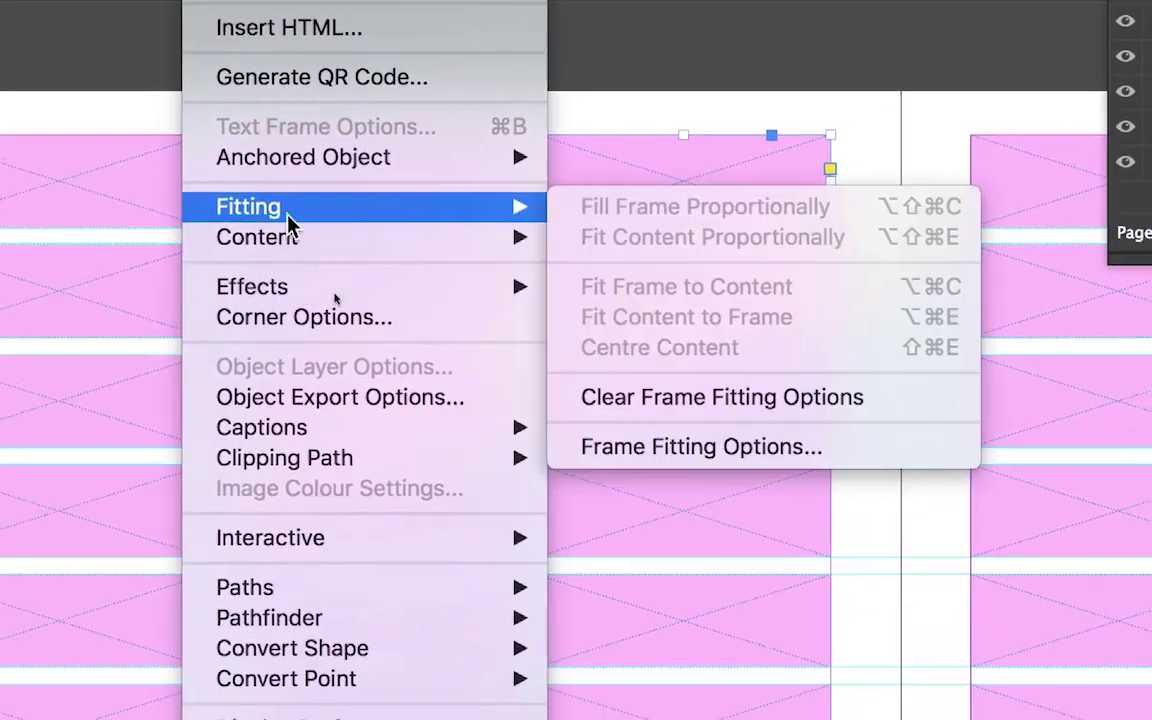
{"action": "mouse_move", "coordinate": [140, 57]}
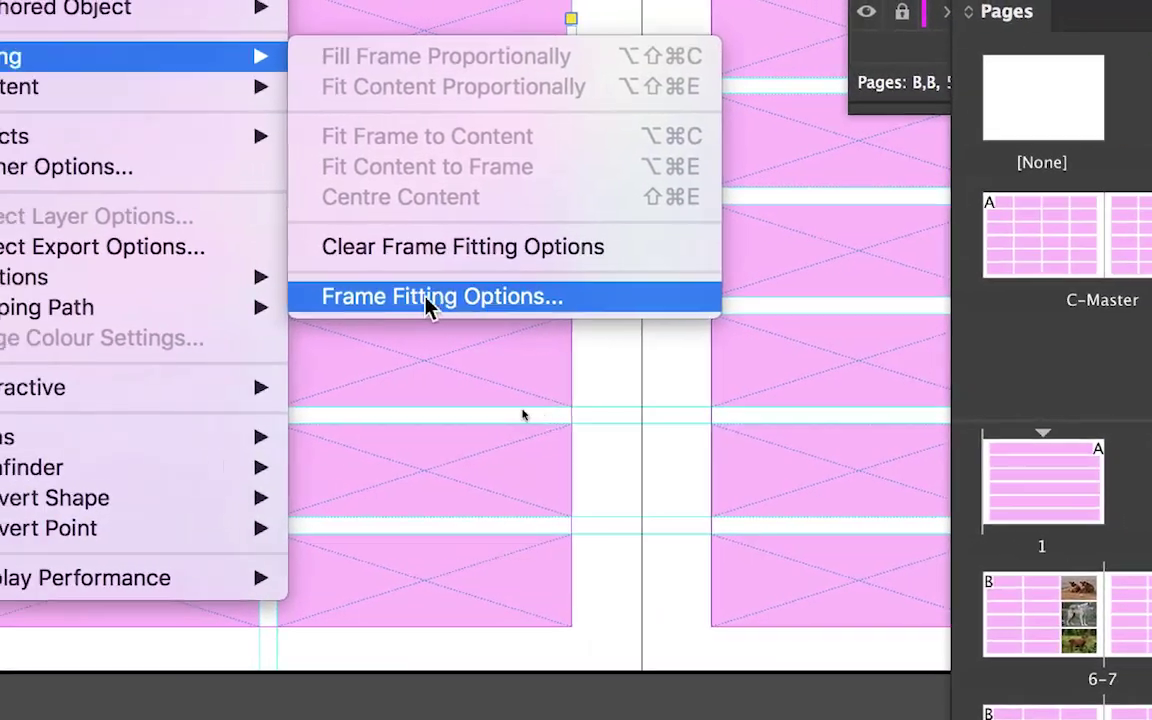
{"action": "left_click", "coordinate": [428, 300]}
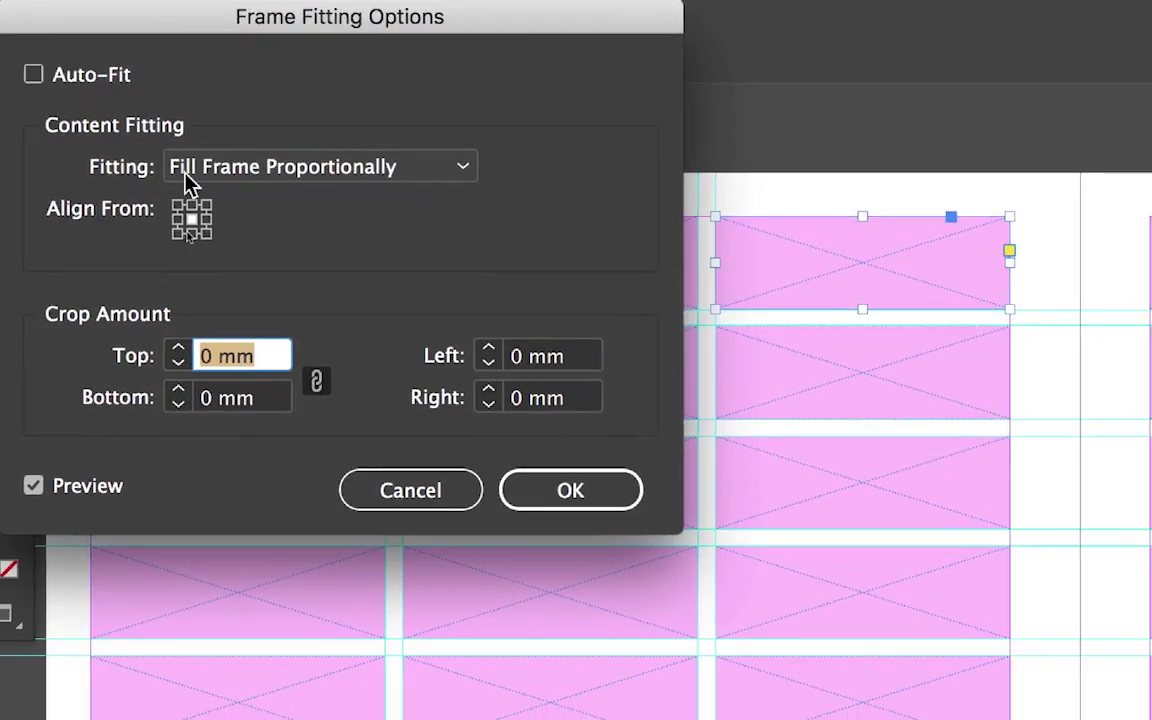
{"action": "left_click", "coordinate": [185, 172]}
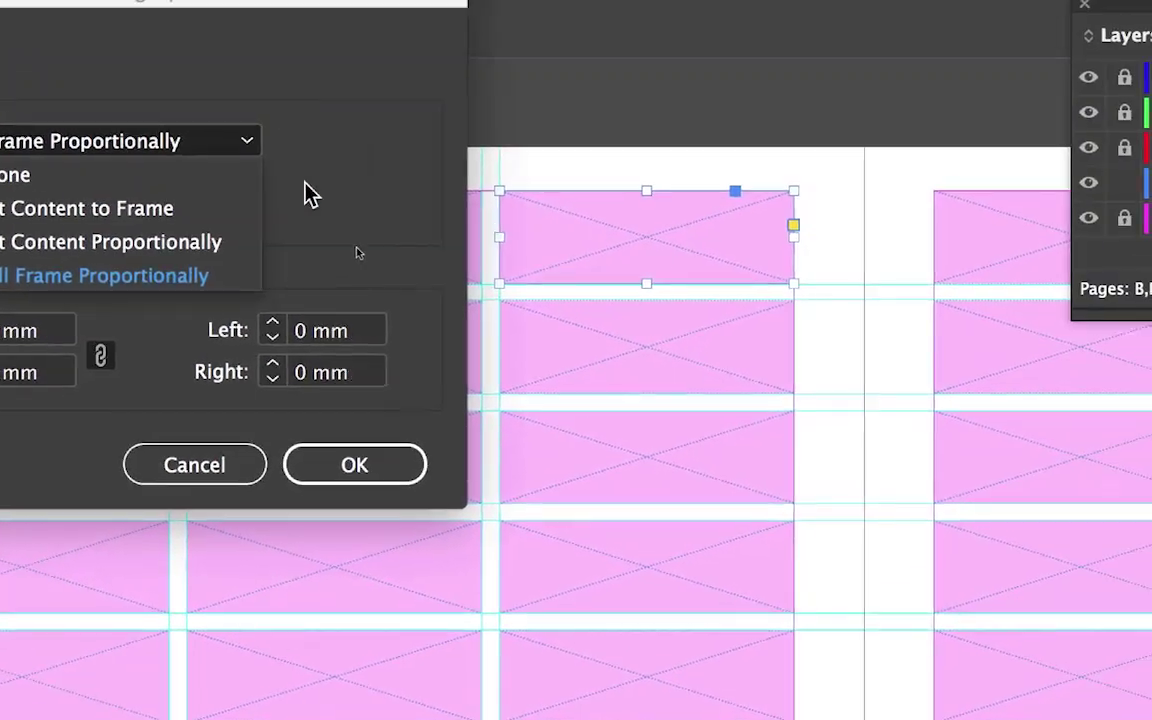
{"action": "left_click", "coordinate": [469, 140]}
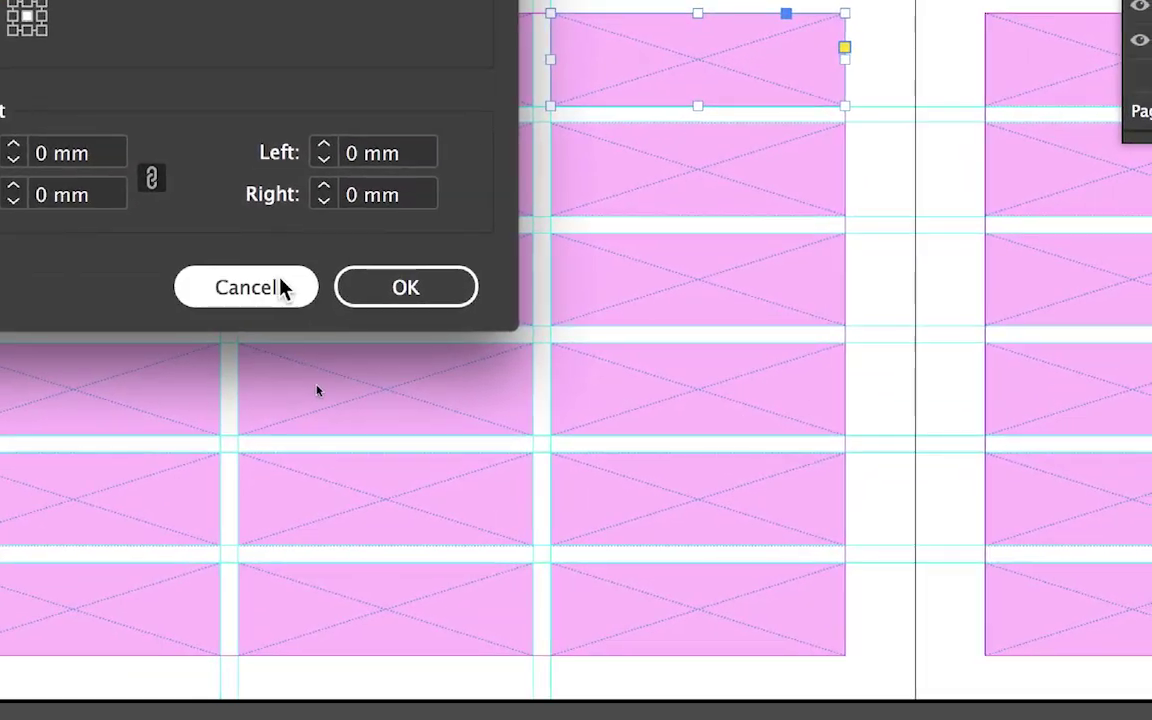
{"action": "left_click", "coordinate": [283, 288]}
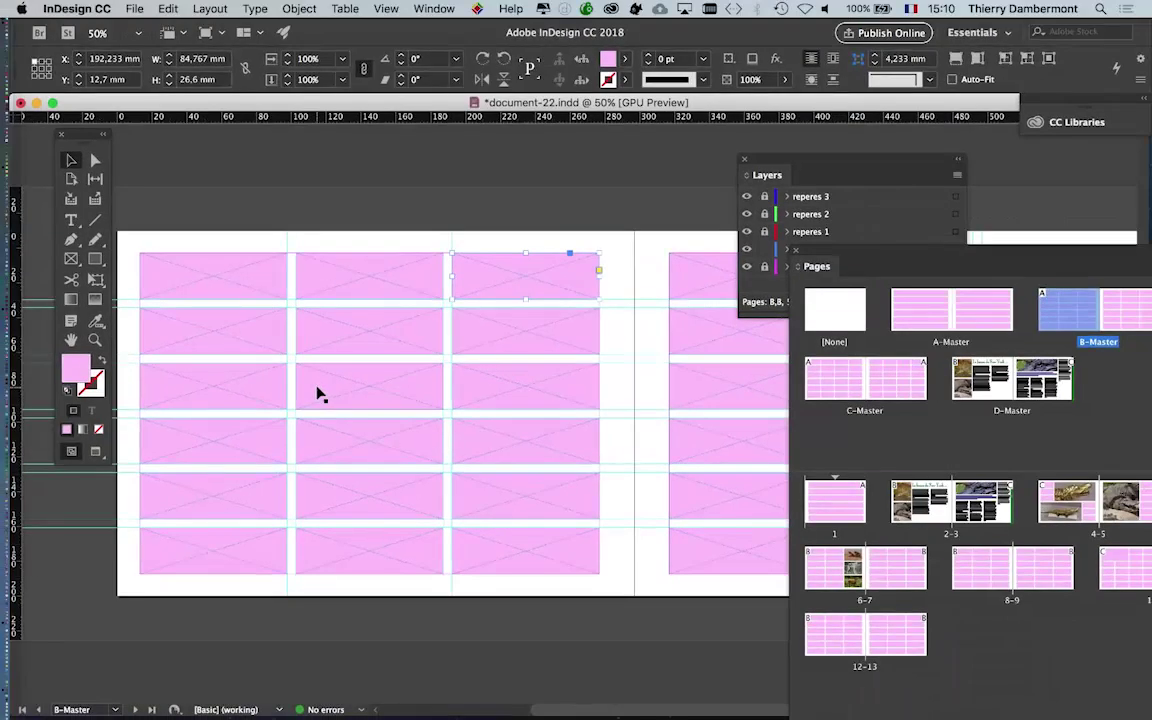
Step: Return to spread 6–7 and dock the Pages panel at the right beside Layers
{"action": "mouse_move", "coordinate": [1037, 250]}
{"action": "left_mouse_down"}
{"action": "mouse_move", "coordinate": [969, 147]}
{"action": "mouse_move", "coordinate": [826, 87]}
{"action": "left_mouse_up"}
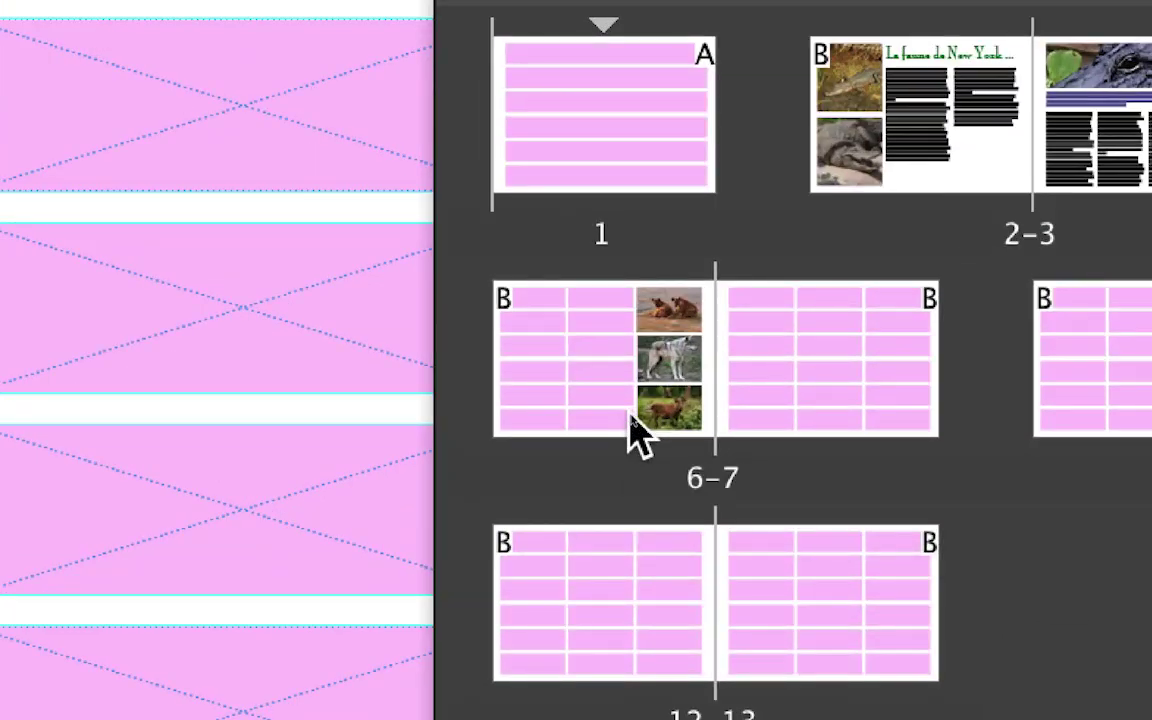
{"action": "double_click", "coordinate": [634, 428]}
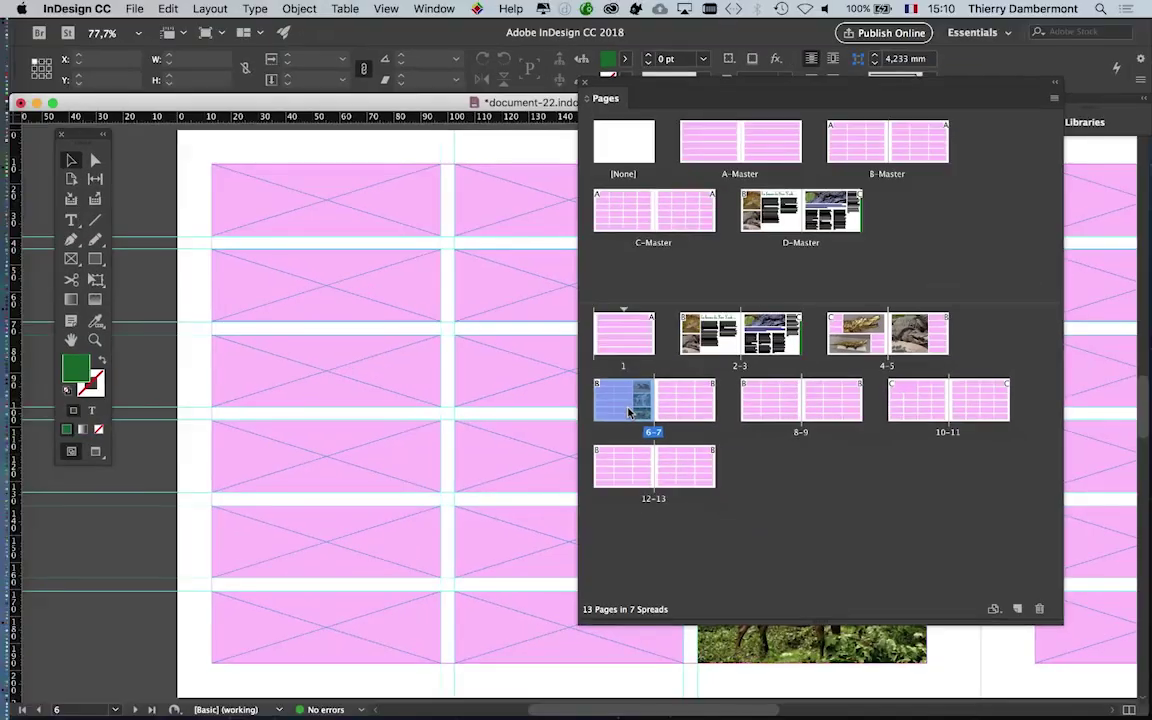
{"action": "left_click_drag", "start_coordinate": [697, 104], "coordinate": [1006, 174]}
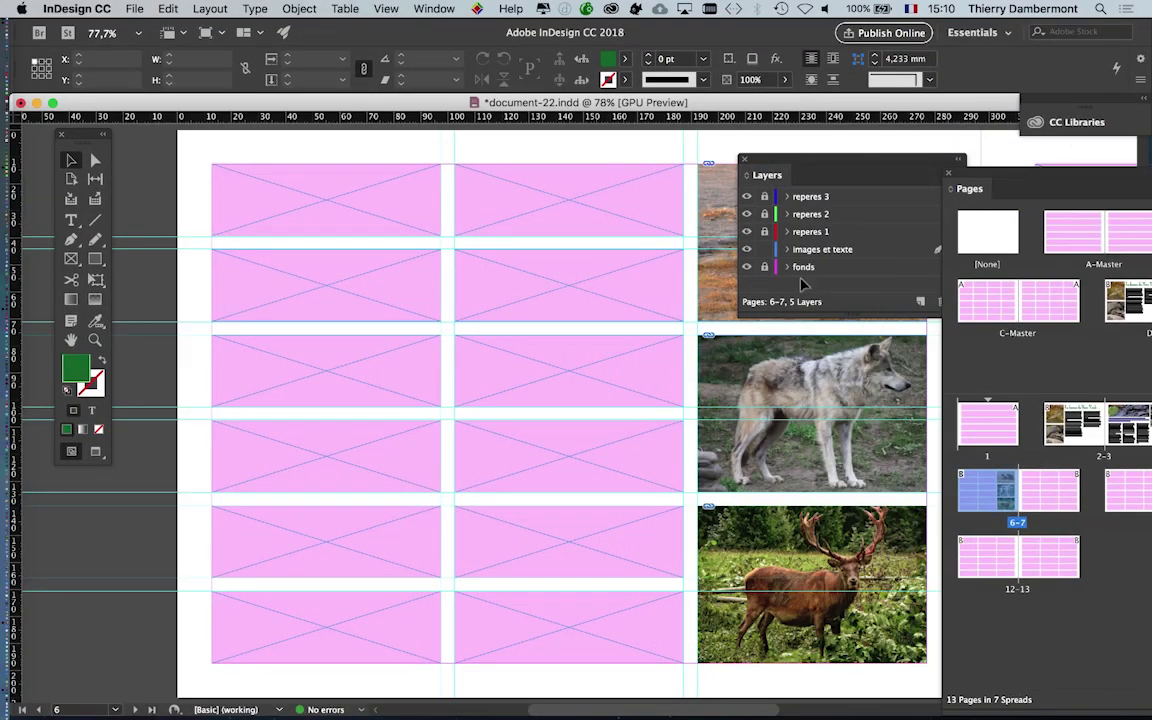
{"action": "mouse_move", "coordinate": [530, 512]}
{"action": "left_mouse_down"}
{"action": "mouse_move", "coordinate": [230, 434]}
{"action": "mouse_move", "coordinate": [268, 490]}
{"action": "left_mouse_up"}
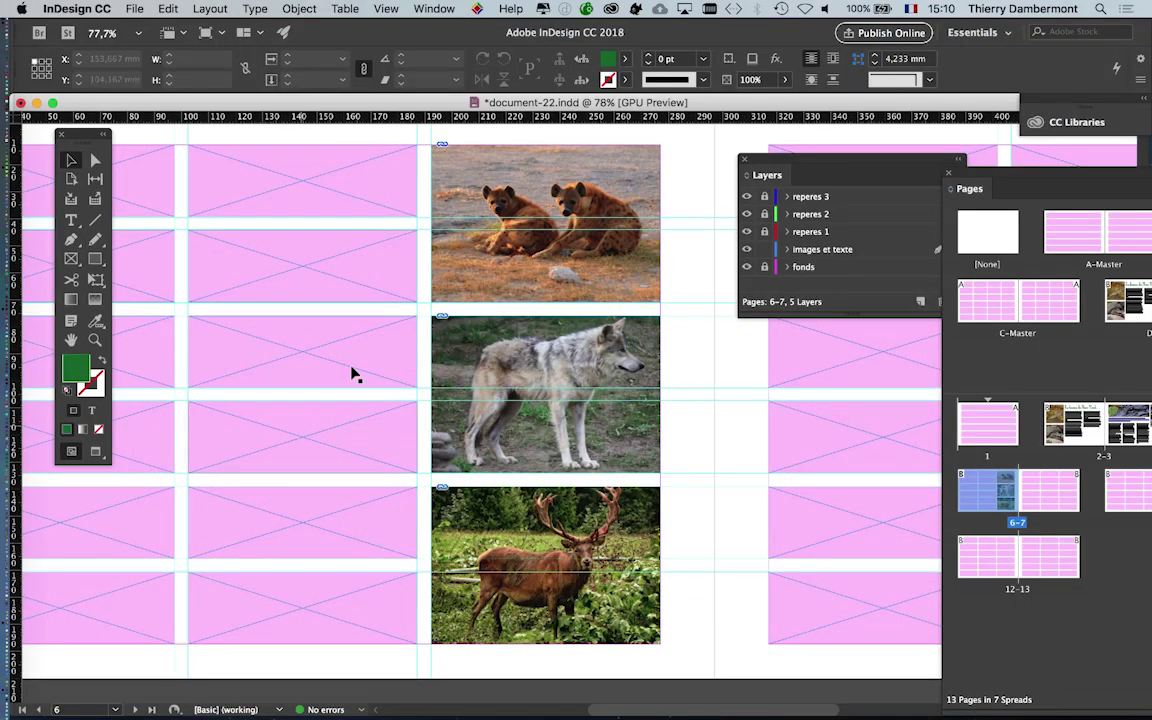
{"action": "left_click", "coordinate": [545, 388]}
{"action": "left_click", "coordinate": [545, 224]}
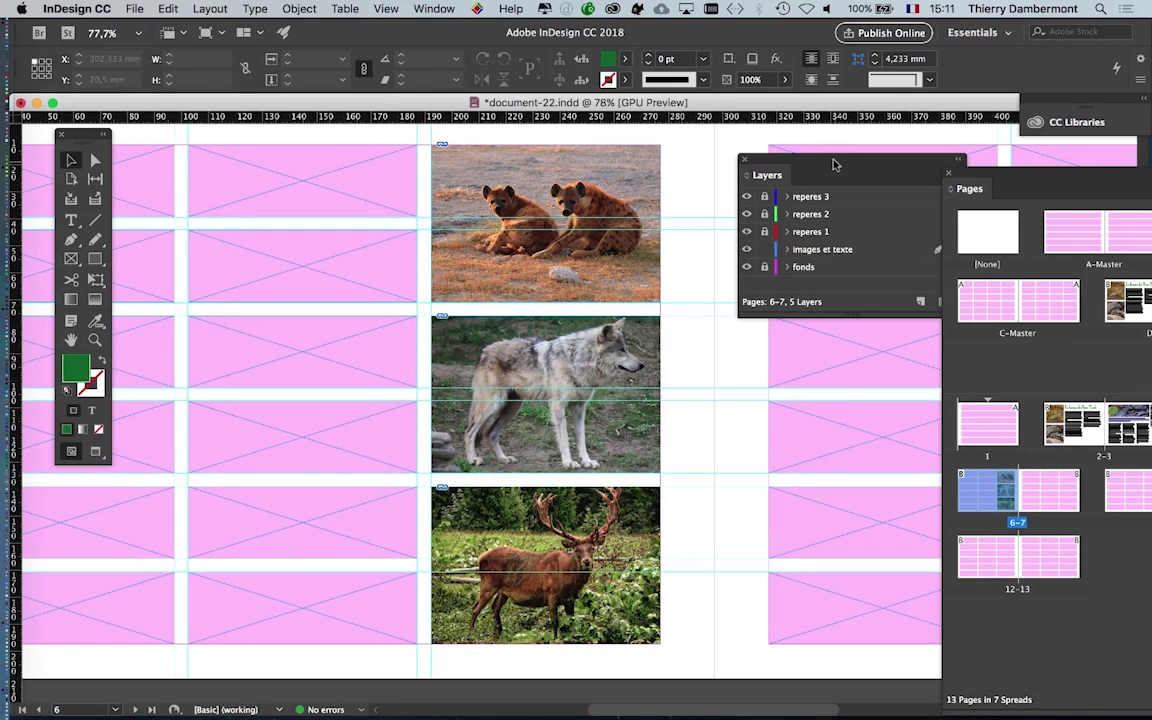
{"action": "left_click_drag", "start_coordinate": [830, 163], "coordinate": [947, 177]}
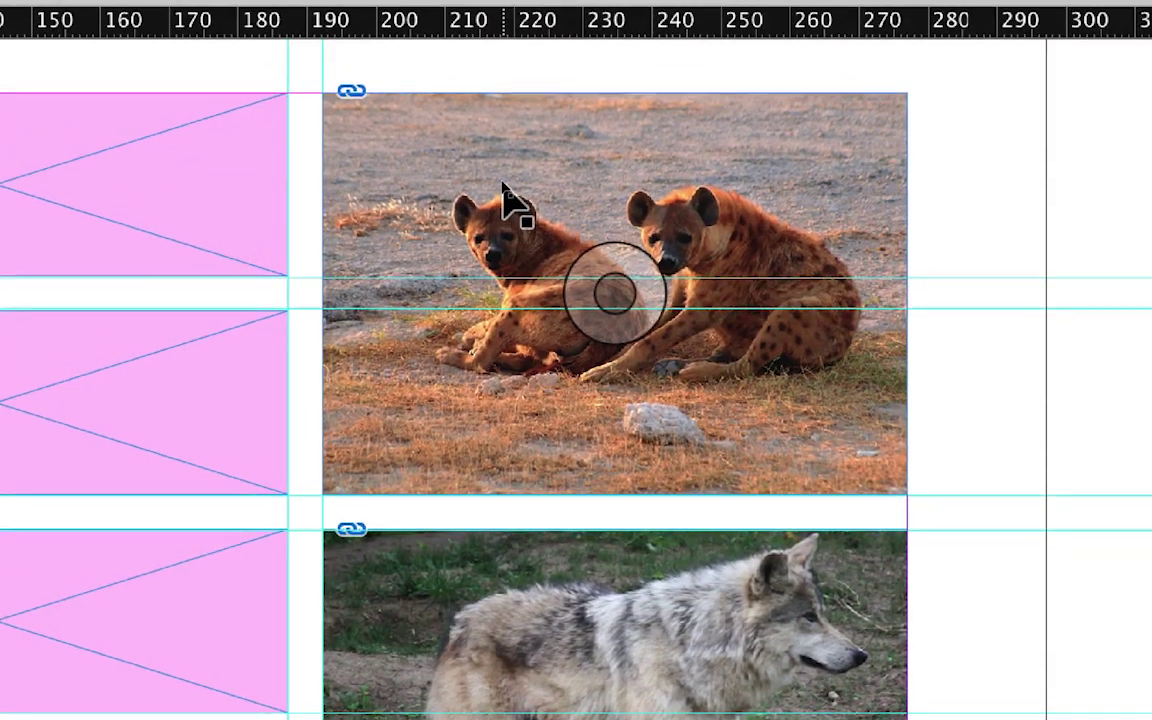
{"action": "left_click", "coordinate": [450, 175]}
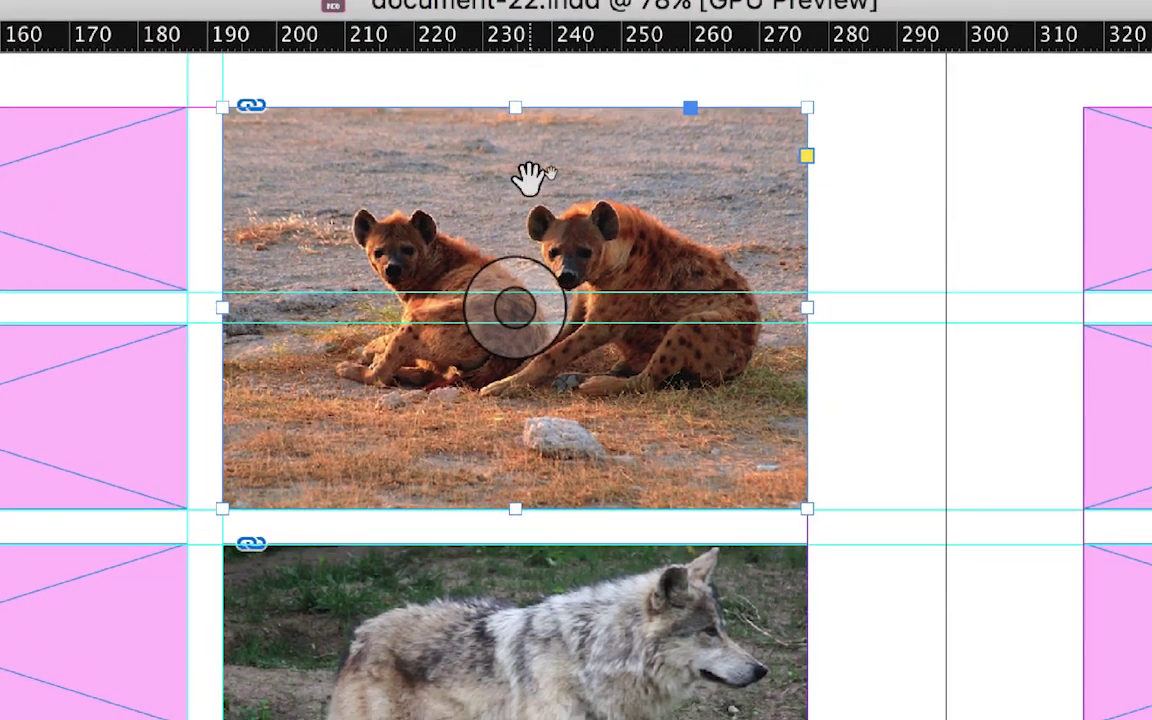
{"action": "left_click", "coordinate": [528, 177]}
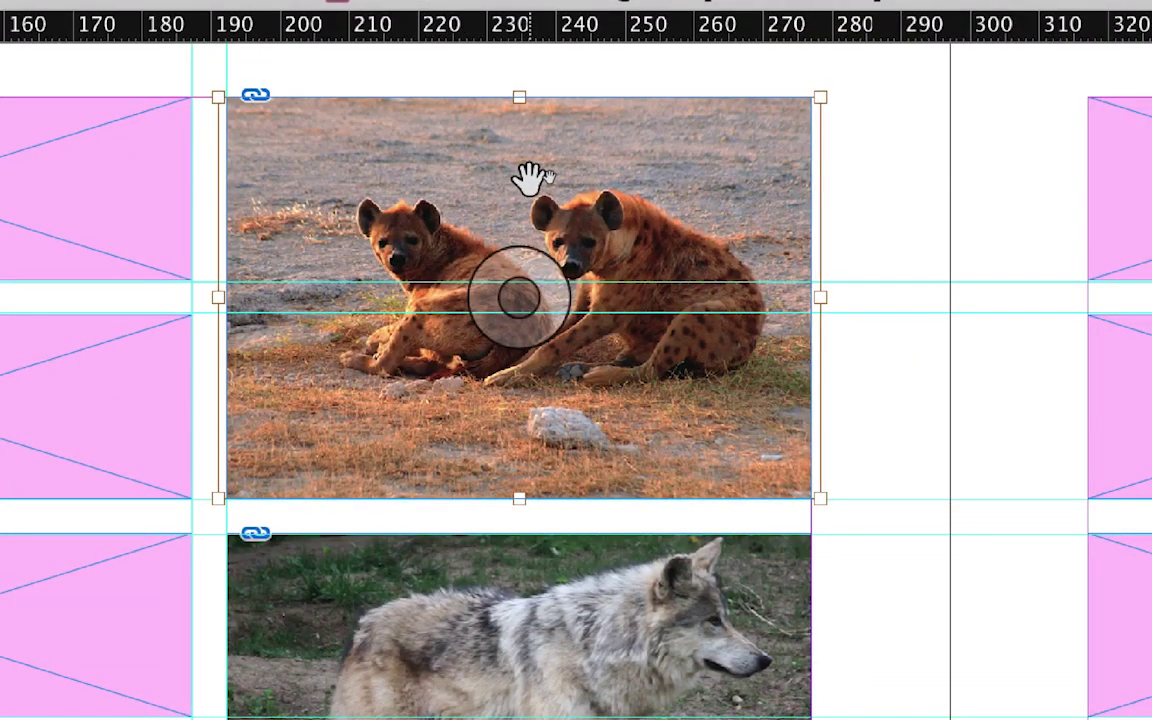
{"action": "scroll", "coordinate": [530, 178], "scroll_direction": "down", "scroll_amount": 2}
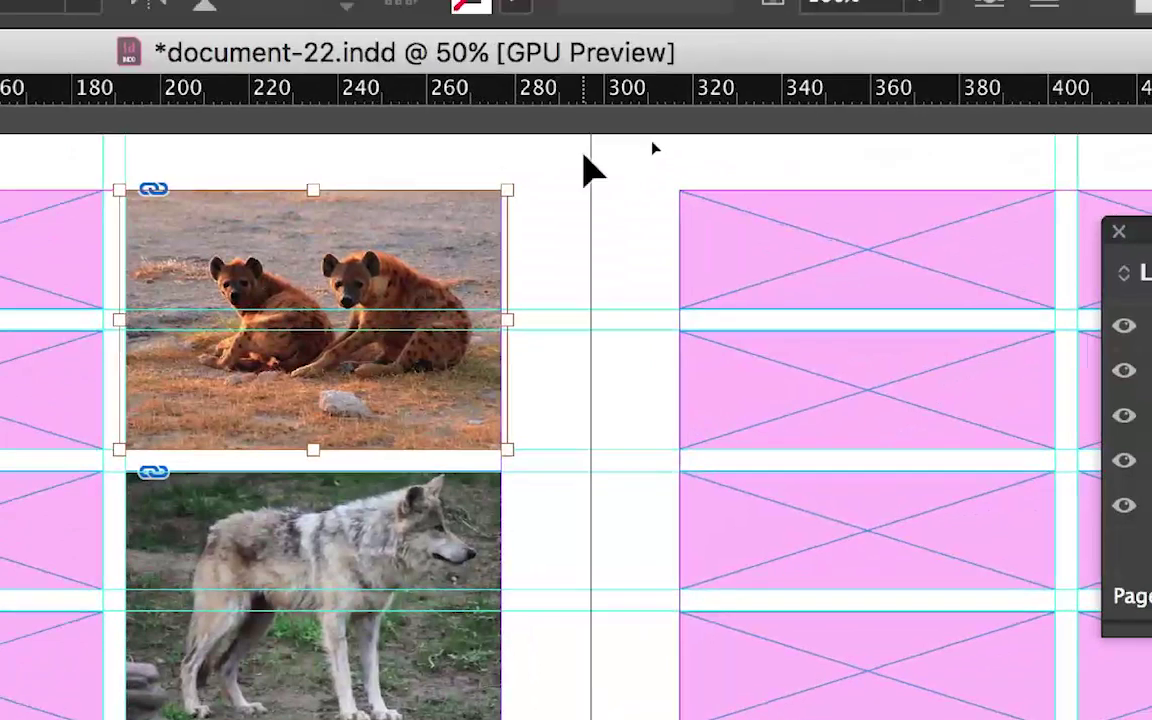
{"action": "left_click", "coordinate": [612, 155]}
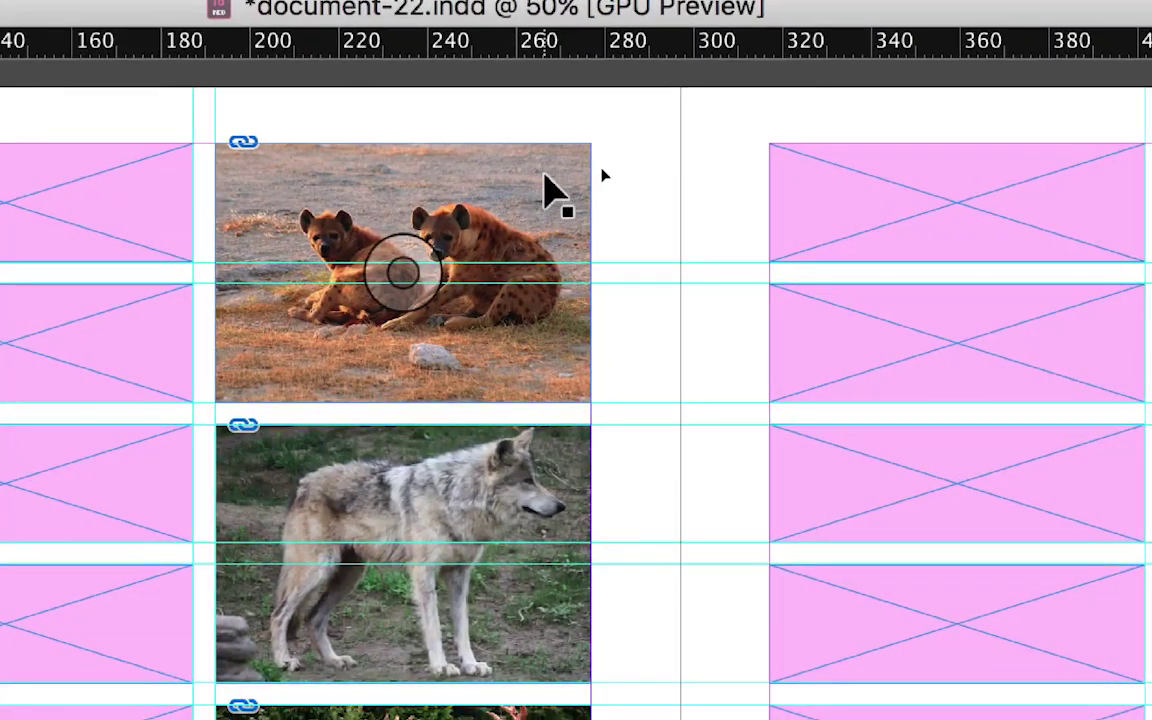
{"action": "left_click", "coordinate": [544, 176]}
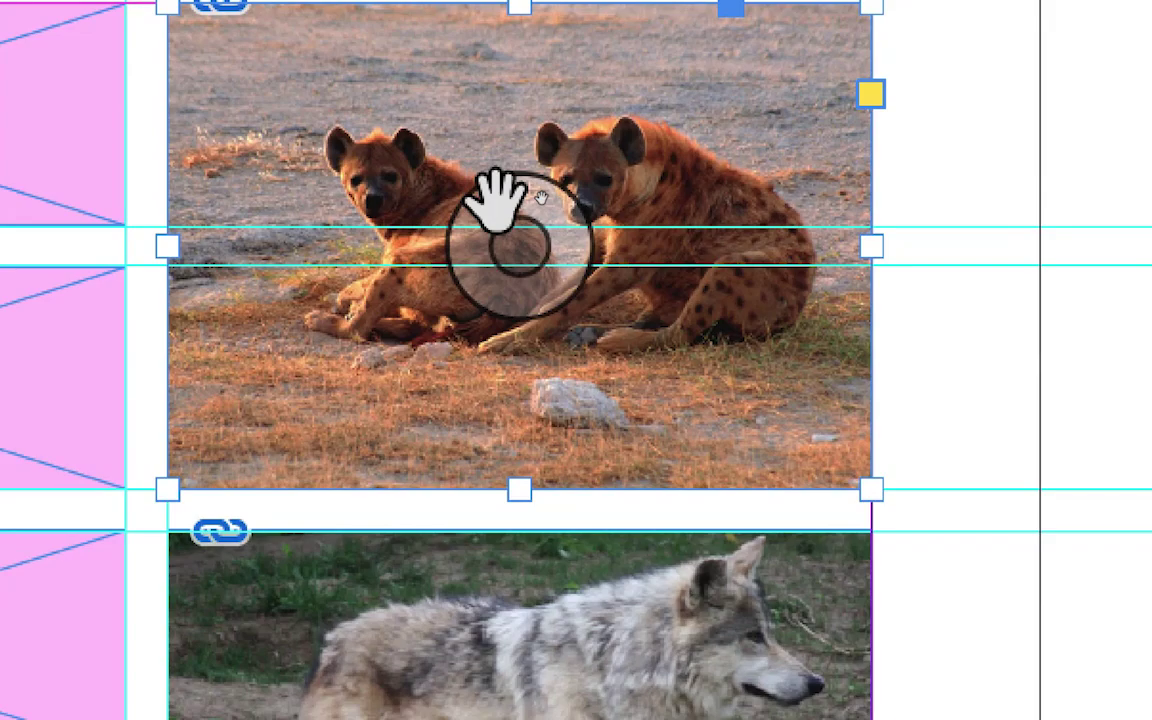
{"action": "left_click", "coordinate": [497, 195]}
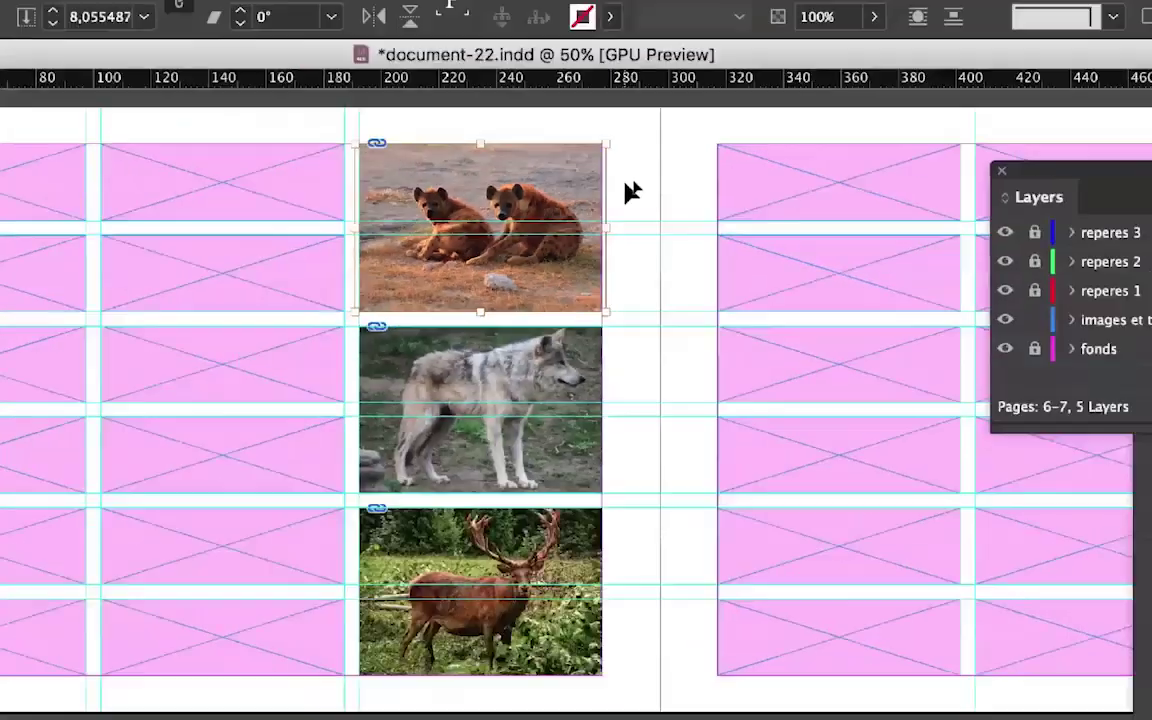
{"action": "scroll", "coordinate": [625, 303], "scroll_direction": "up", "scroll_amount": 3}
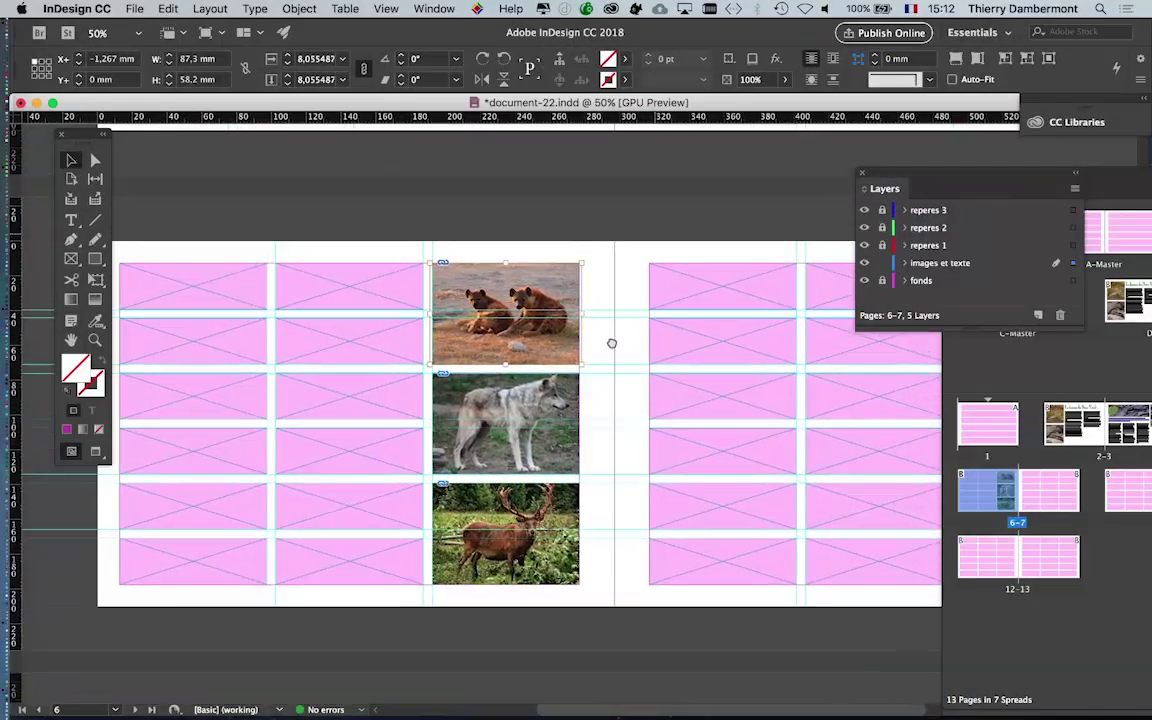
{"action": "scroll", "coordinate": [540, 316], "scroll_direction": "up", "scroll_amount": 1}
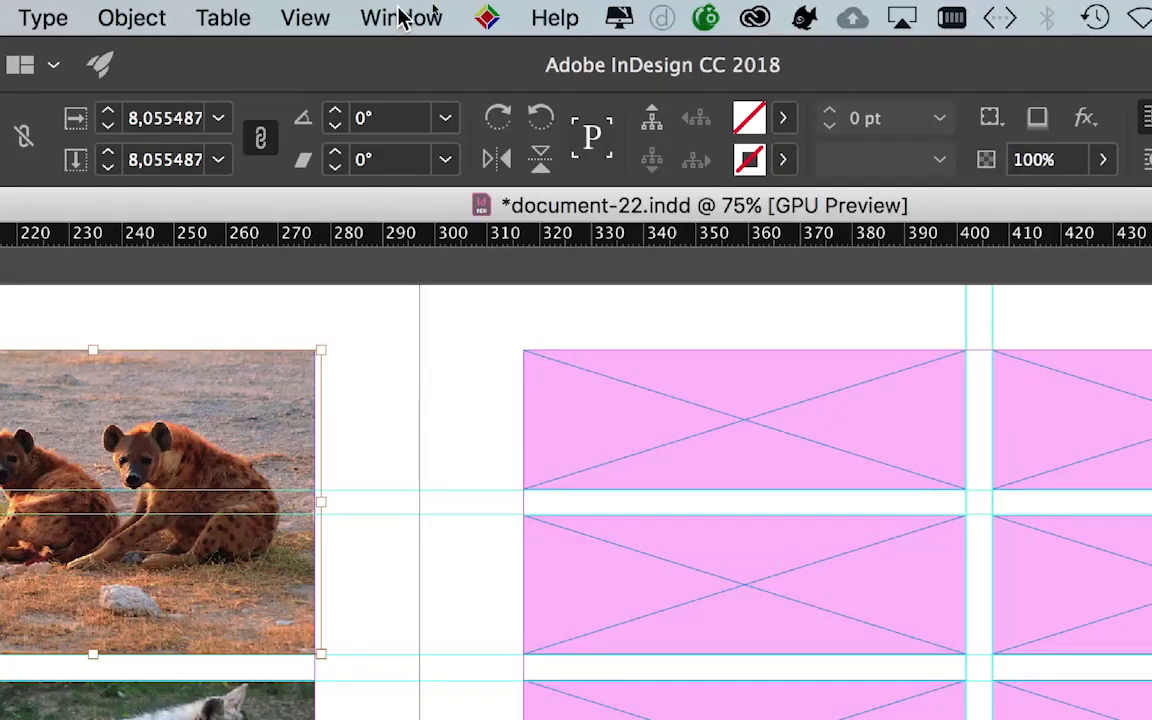
Step: Show the Links panel, dismiss the network alert, and float the panel over the layout
{"action": "left_click", "coordinate": [400, 18]}
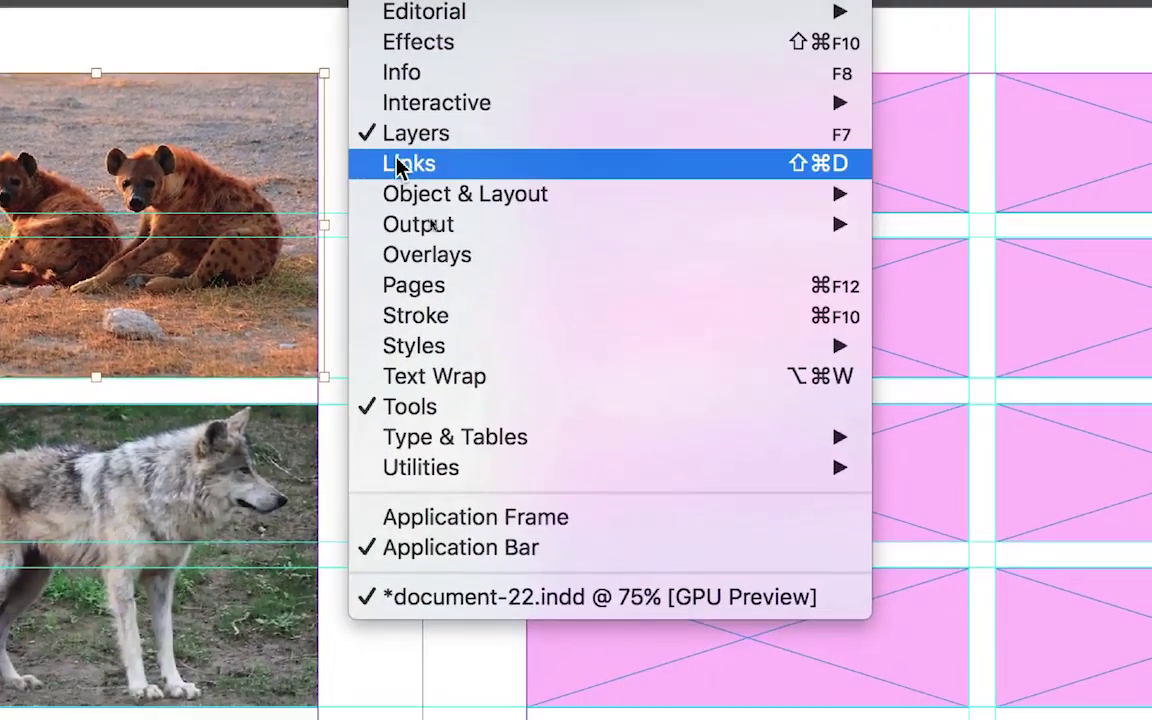
{"action": "left_click", "coordinate": [400, 165]}
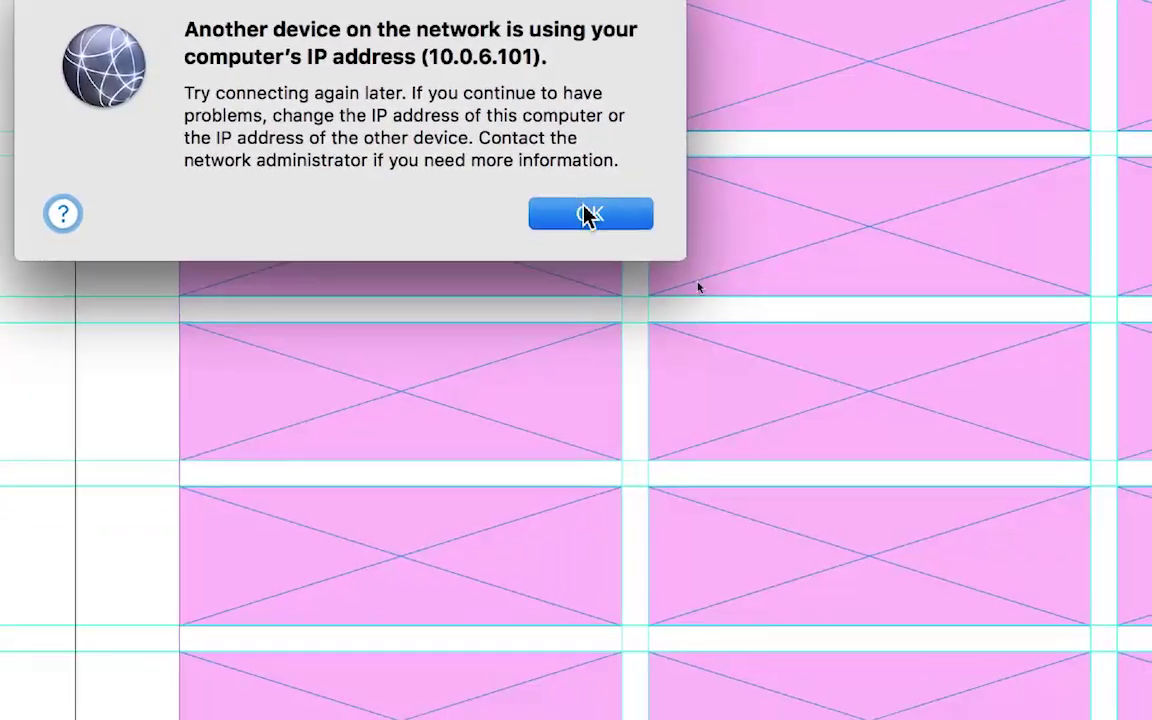
{"action": "left_click", "coordinate": [881, 291]}
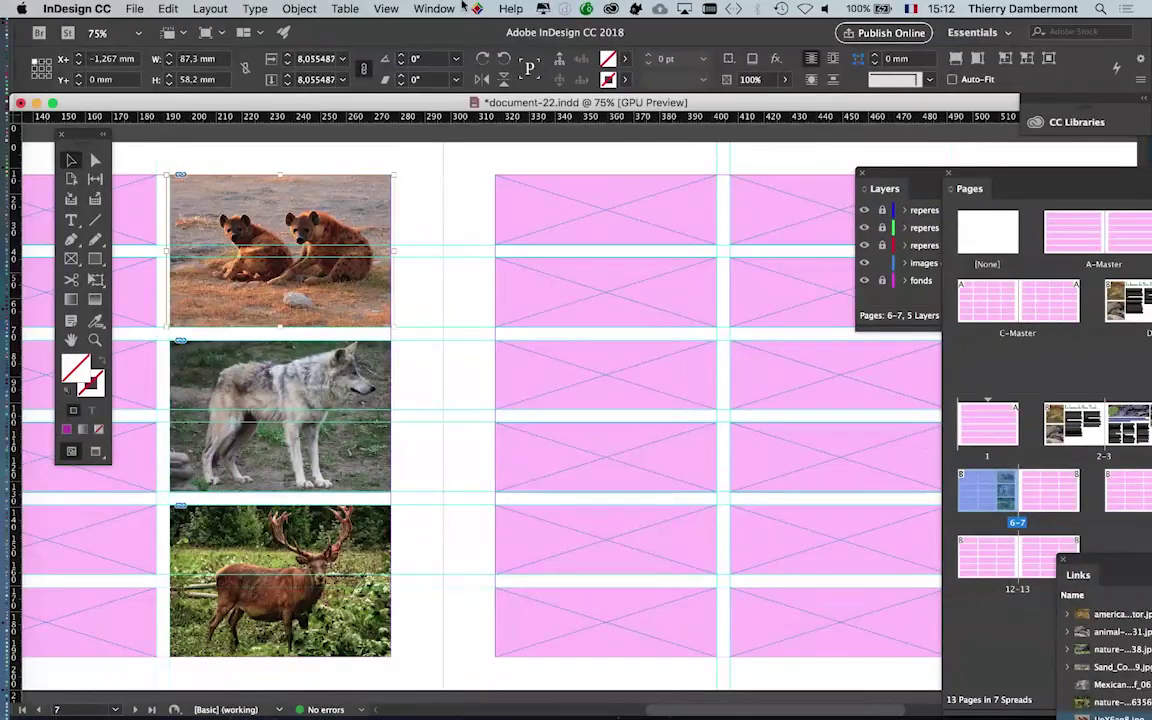
{"action": "left_click", "coordinate": [434, 8]}
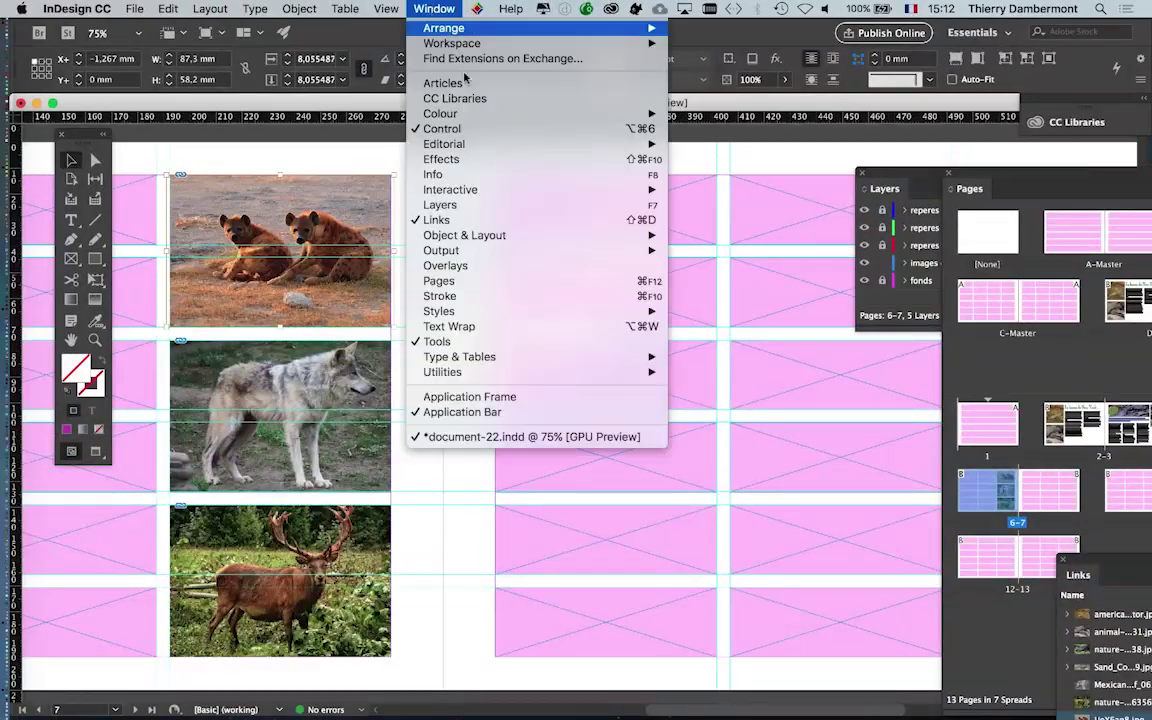
{"action": "left_click", "coordinate": [528, 220]}
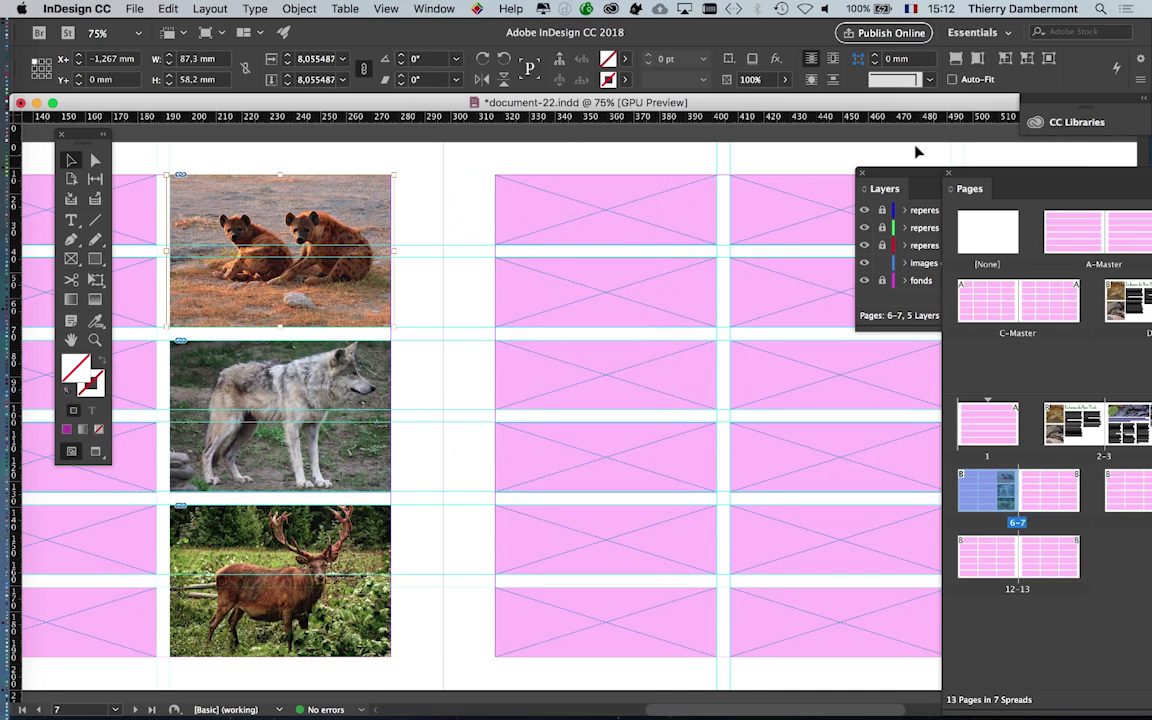
{"action": "left_click", "coordinate": [434, 8]}
{"action": "left_click", "coordinate": [519, 221]}
{"action": "left_click_drag", "start_coordinate": [1110, 565], "coordinate": [569, 80]}
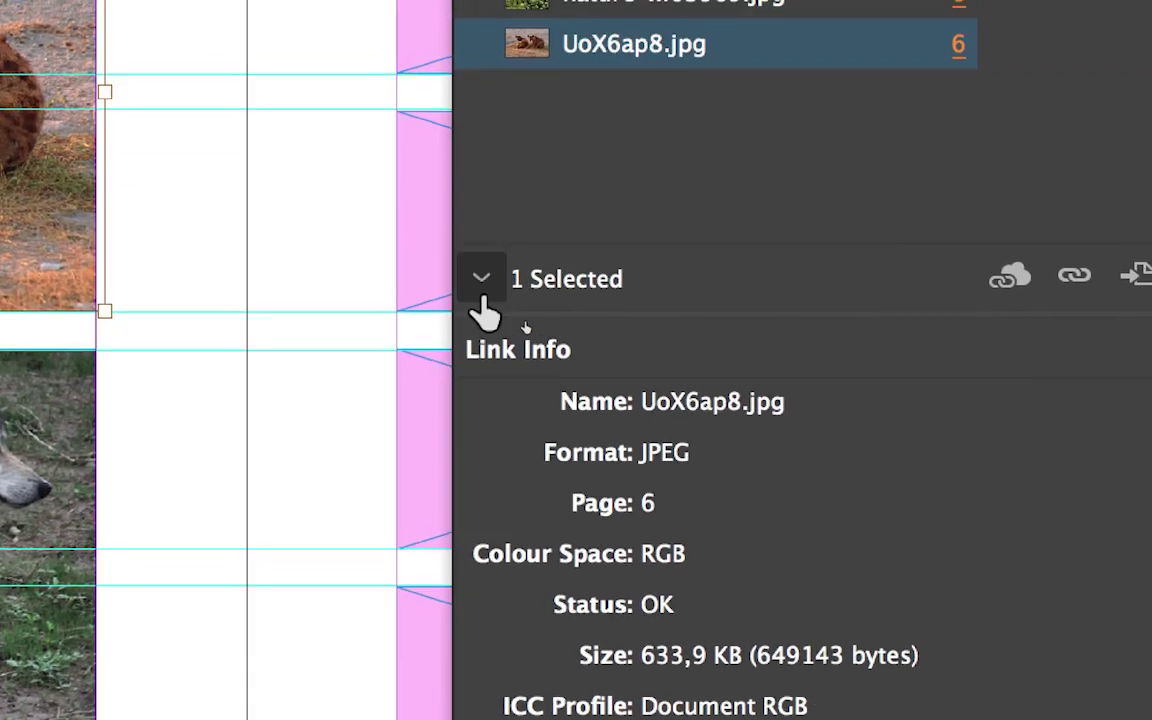
{"action": "left_click", "coordinate": [481, 284]}
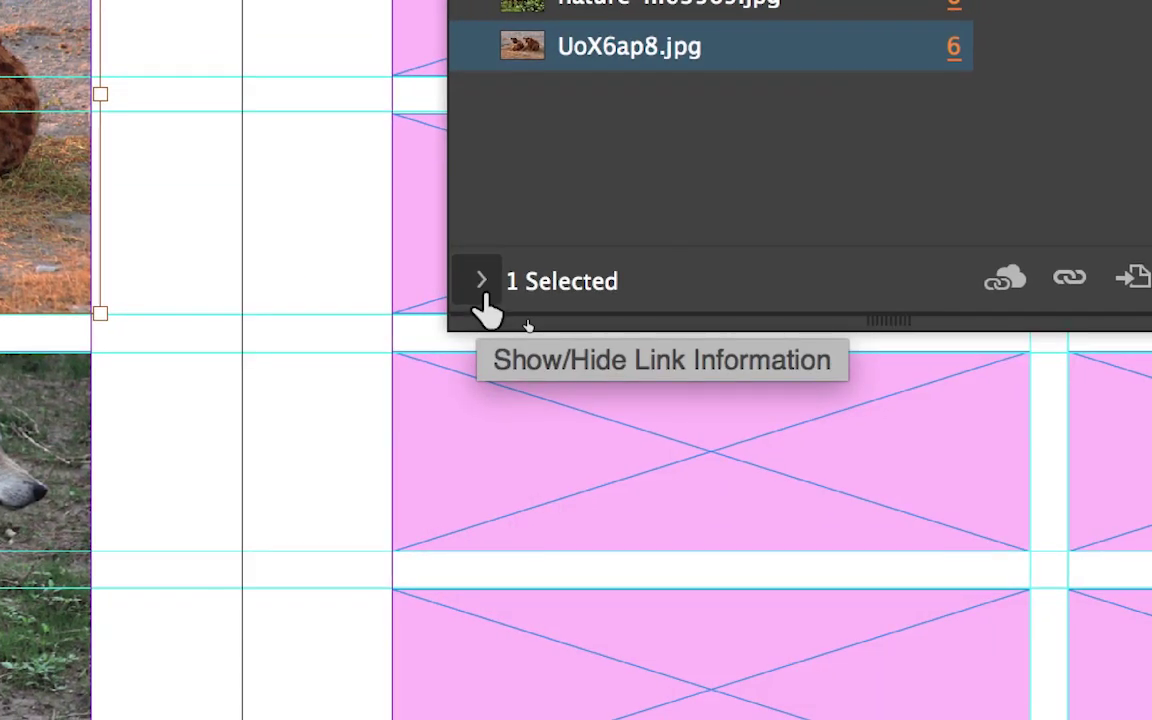
{"action": "left_click", "coordinate": [482, 288]}
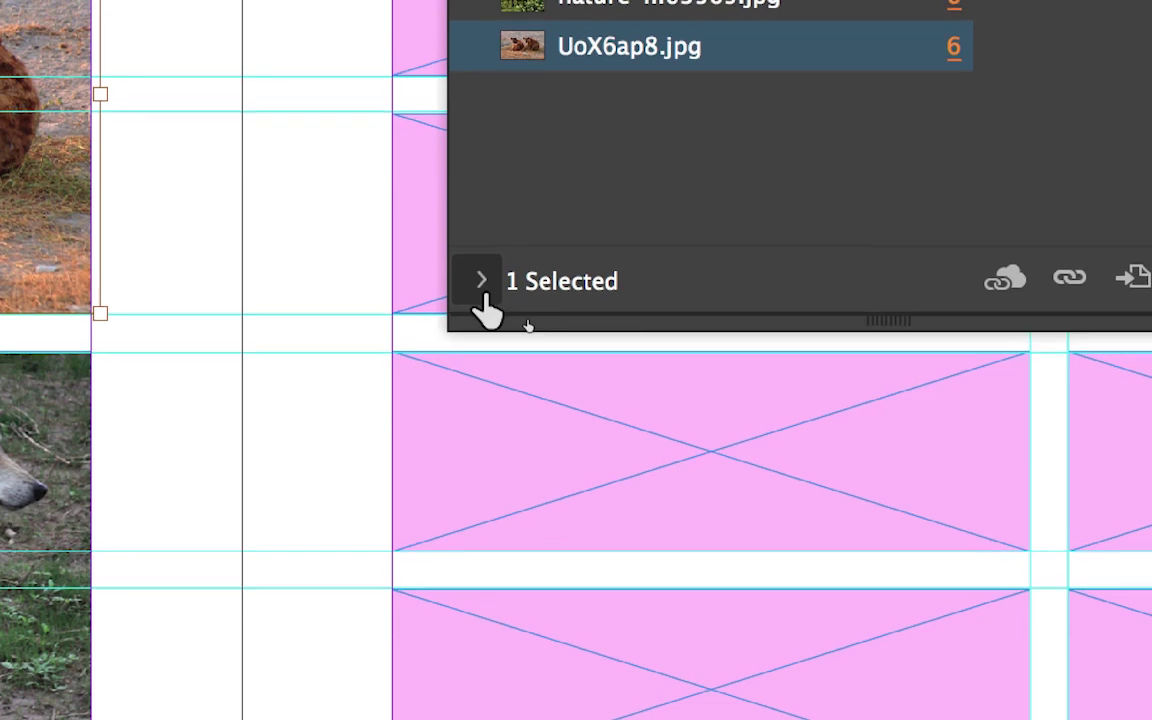
{"action": "left_click", "coordinate": [481, 287]}
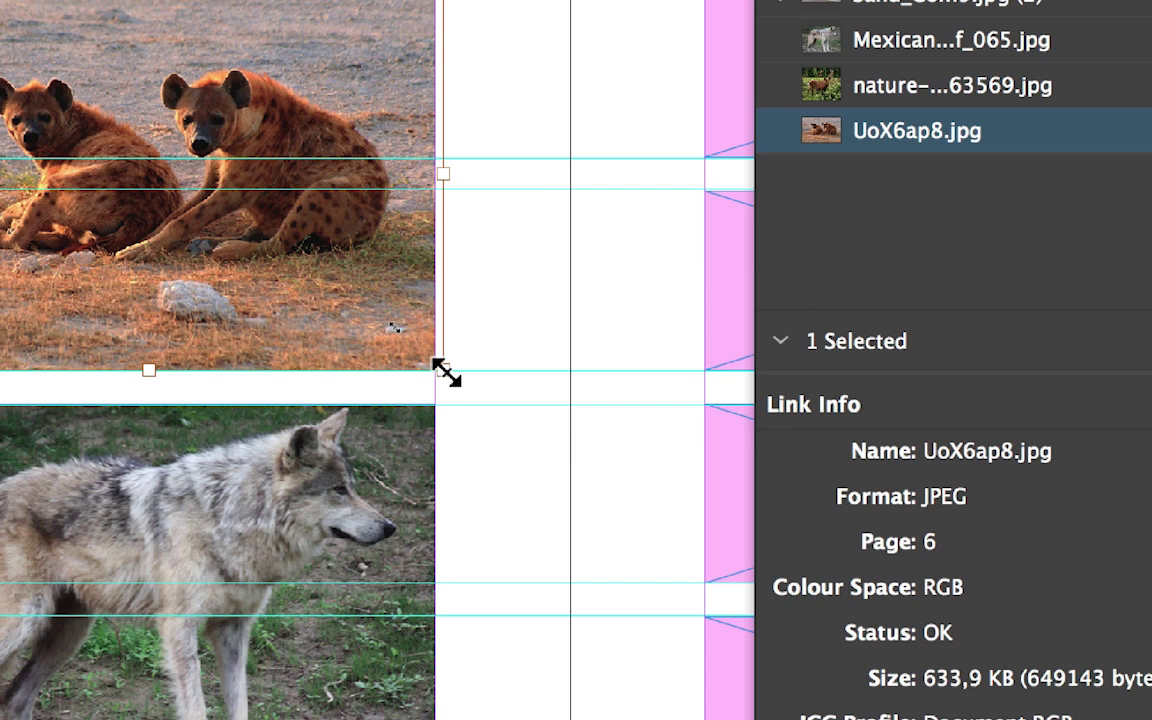
Step: Begin enlarging the hyena image inside its frame, zooming in and undoing a stray nudge
{"action": "left_click_drag", "start_coordinate": [446, 372], "coordinate": [446, 372]}
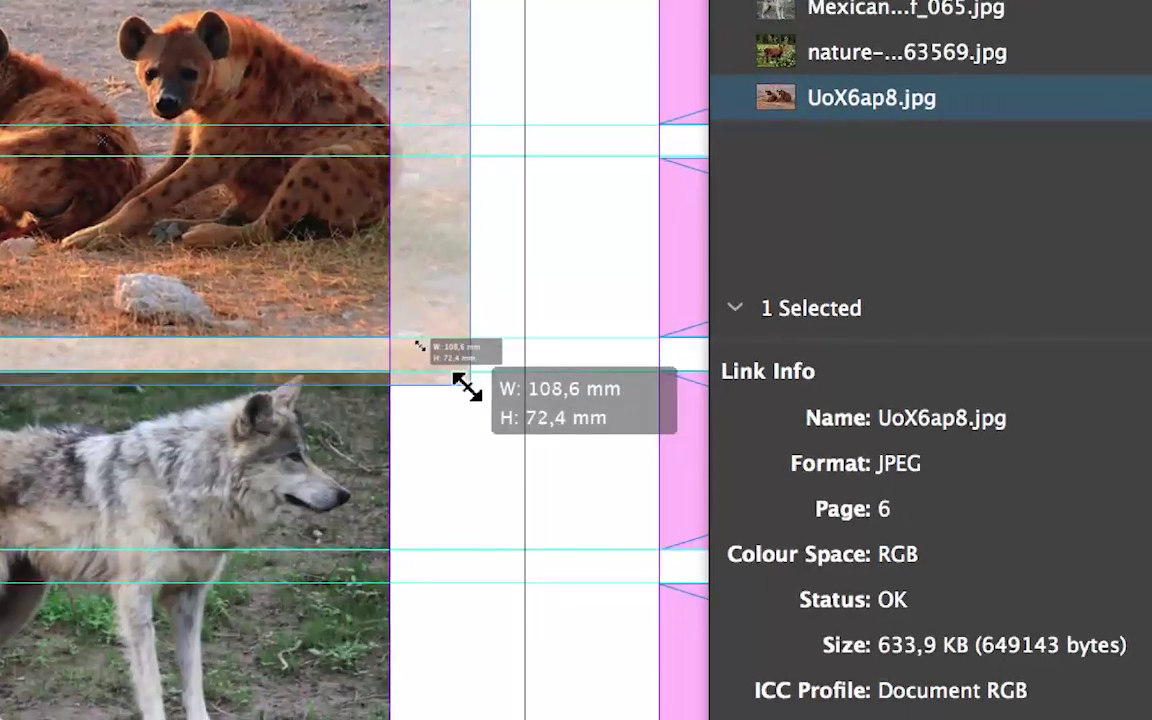
{"action": "left_click_drag", "start_coordinate": [445, 372], "coordinate": [468, 388]}
{"action": "scroll", "coordinate": [309, 275], "scroll_direction": "down", "scroll_amount": 1}
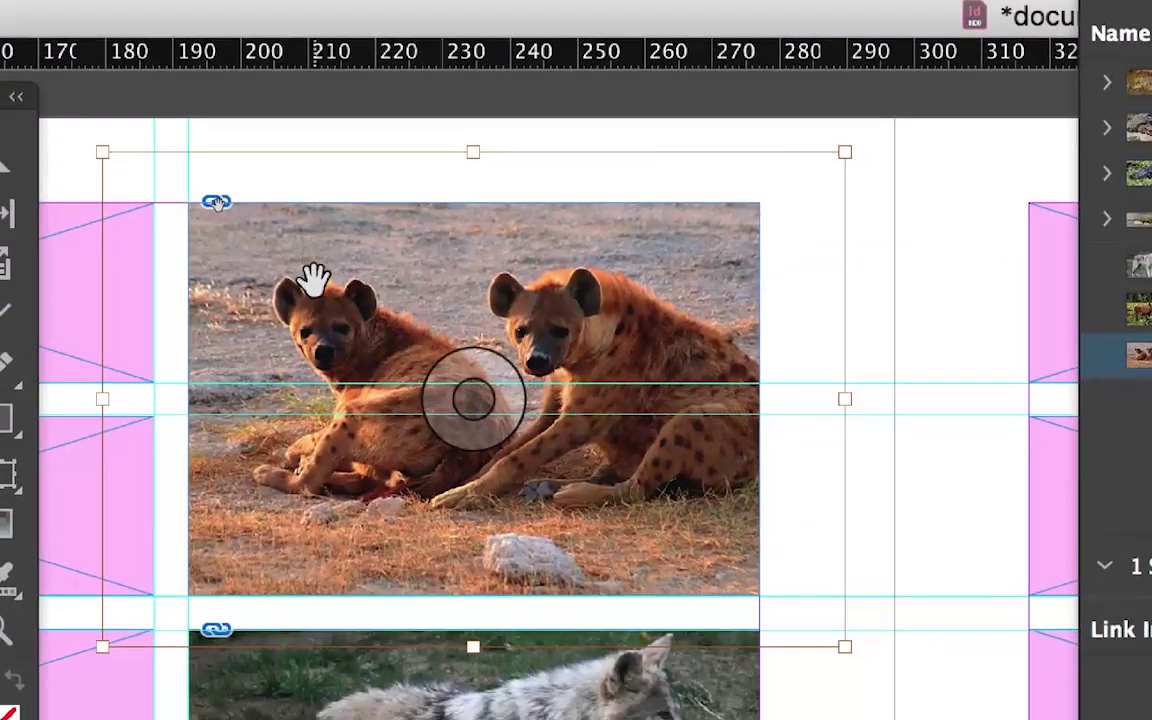
{"action": "scroll", "coordinate": [309, 280], "scroll_direction": "down", "scroll_amount": 2}
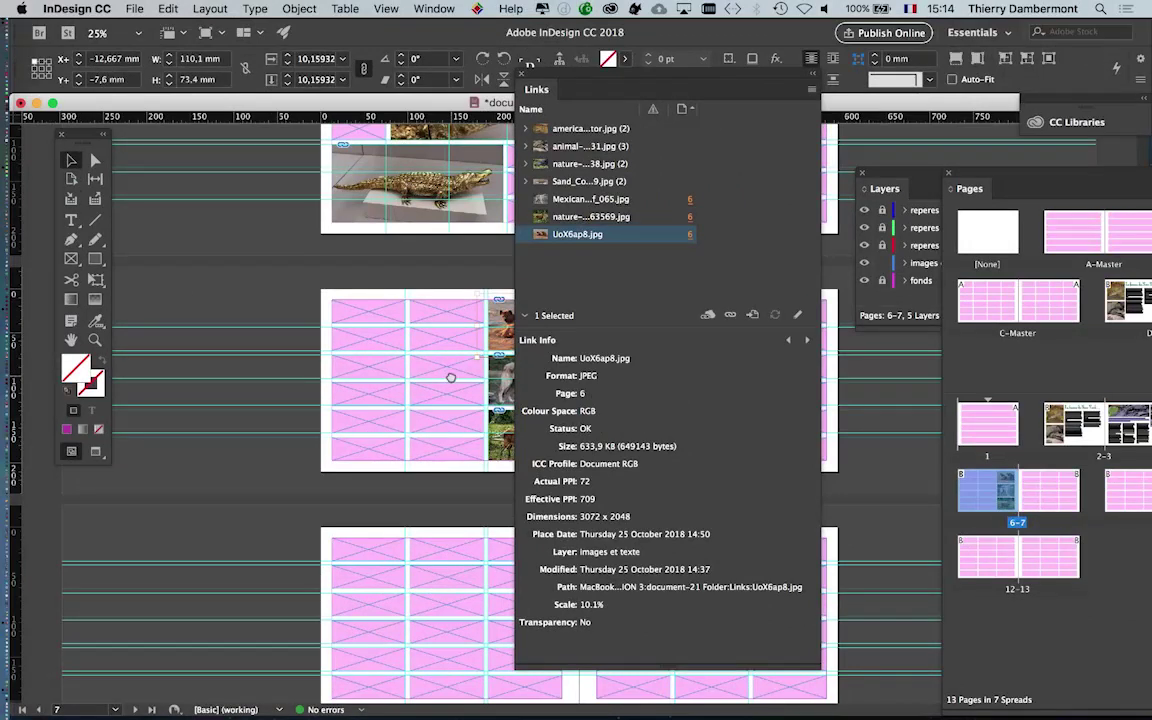
{"action": "scroll", "coordinate": [254, 370], "scroll_direction": "down", "scroll_amount": 1}
{"action": "left_click_drag", "start_coordinate": [570, 68], "coordinate": [791, 319]}
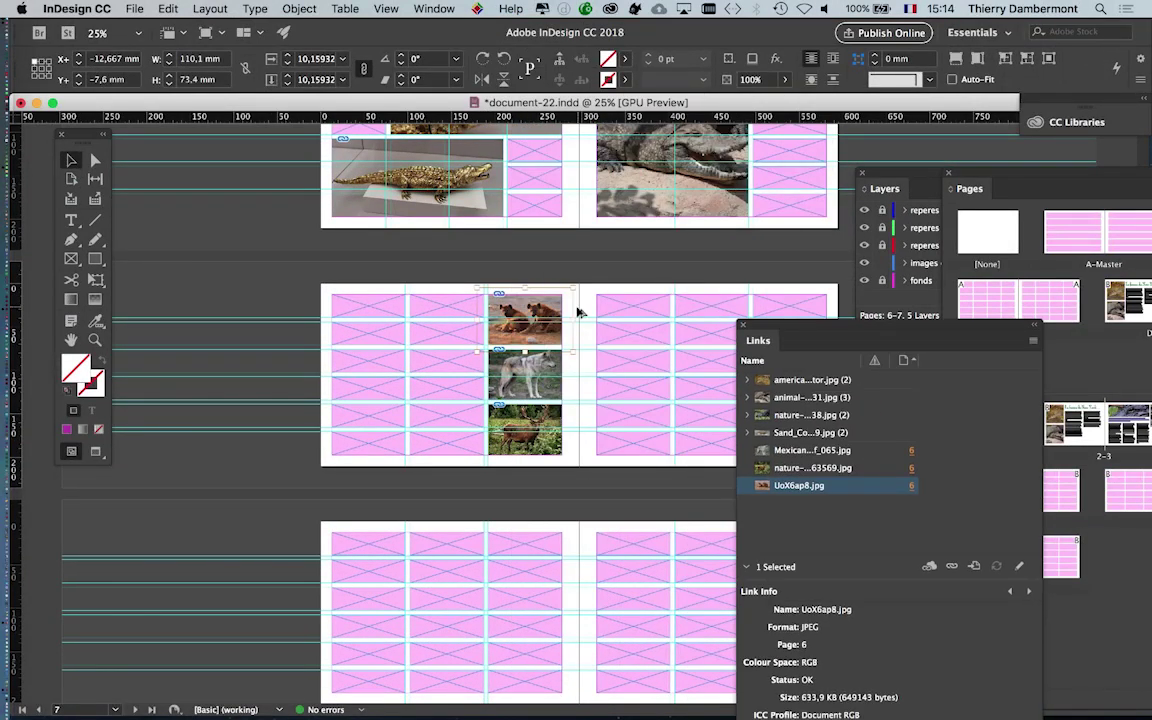
{"action": "key", "text": "super+equal"}
{"action": "key", "text": "super+equal"}
{"action": "key", "text": "super+equal"}
{"action": "key", "text": "super+equal"}
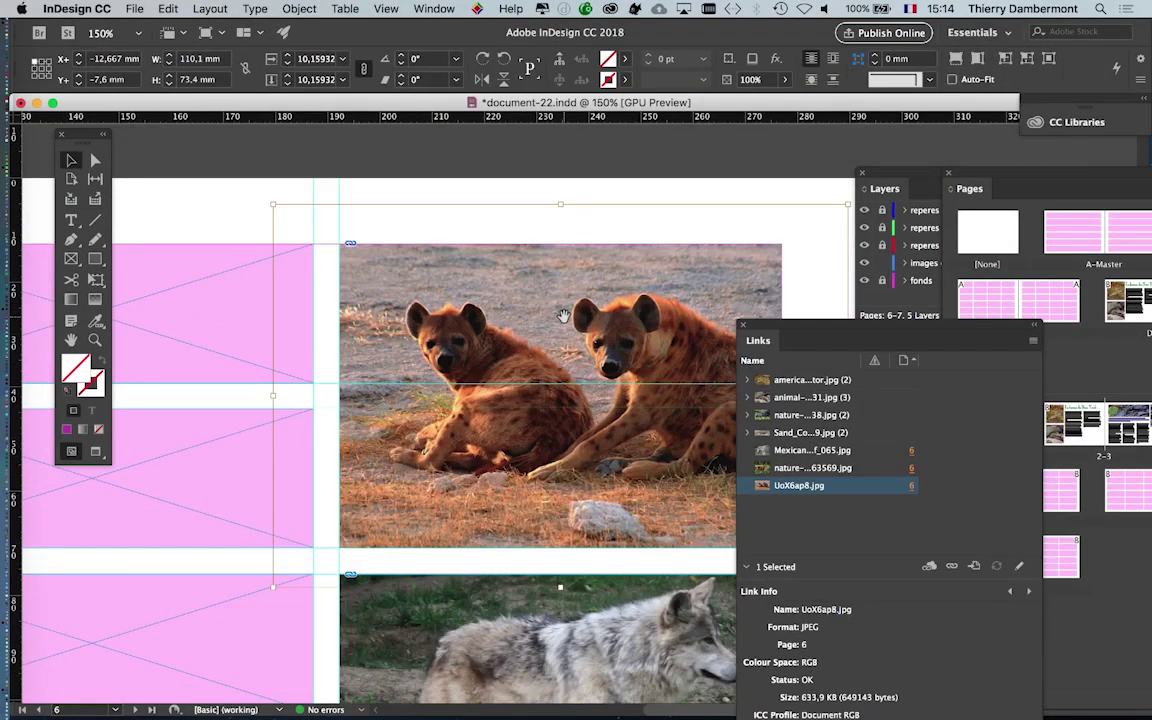
{"action": "left_click_drag", "start_coordinate": [564, 316], "coordinate": [420, 320]}
{"action": "key", "text": "super+z"}
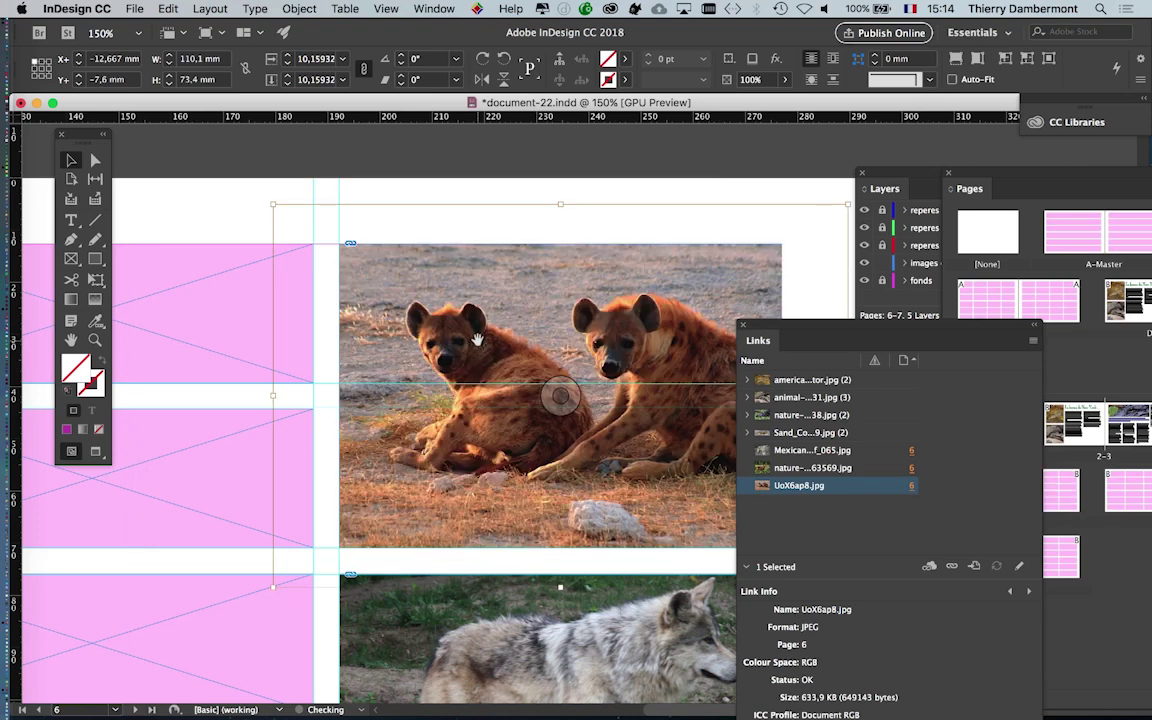
Step: Enlarge the hyena image from its bottom-left corner to 13.8% scale
{"action": "mouse_move", "coordinate": [590, 618]}
{"action": "left_mouse_down"}
{"action": "mouse_move", "coordinate": [425, 586]}
{"action": "mouse_move", "coordinate": [462, 578]}
{"action": "left_mouse_up"}
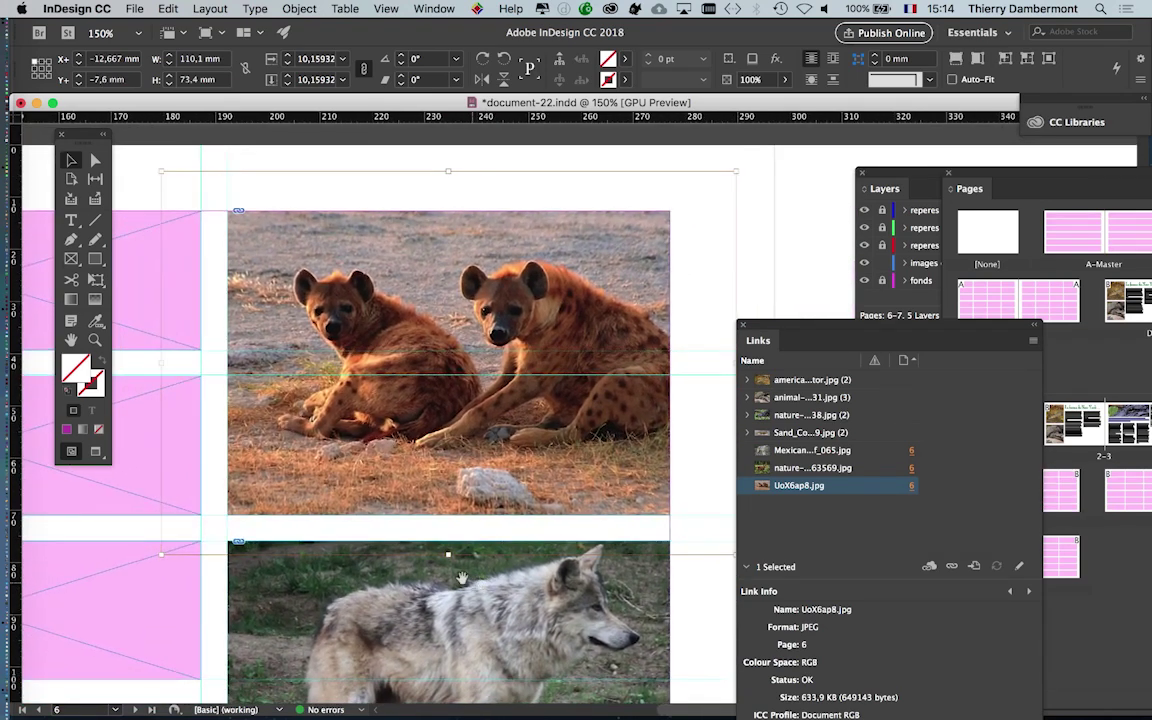
{"action": "left_click_drag", "start_coordinate": [787, 322], "coordinate": [838, 336]}
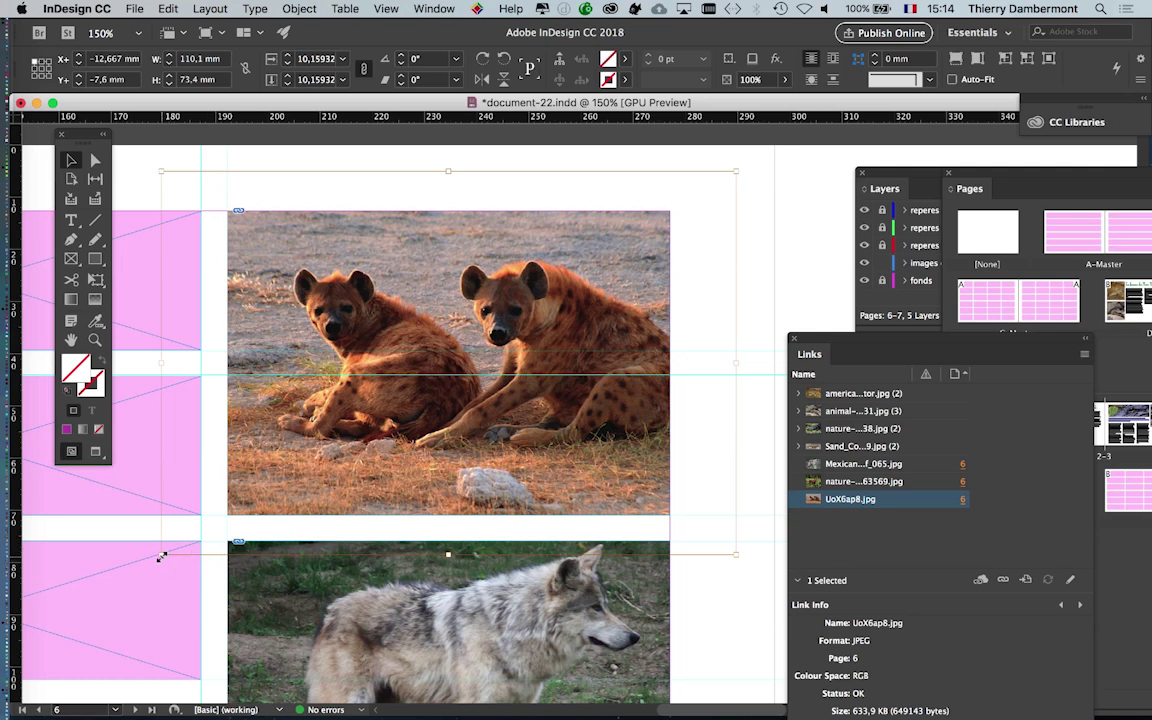
{"action": "left_click_drag", "start_coordinate": [161, 556], "coordinate": [77, 617]}
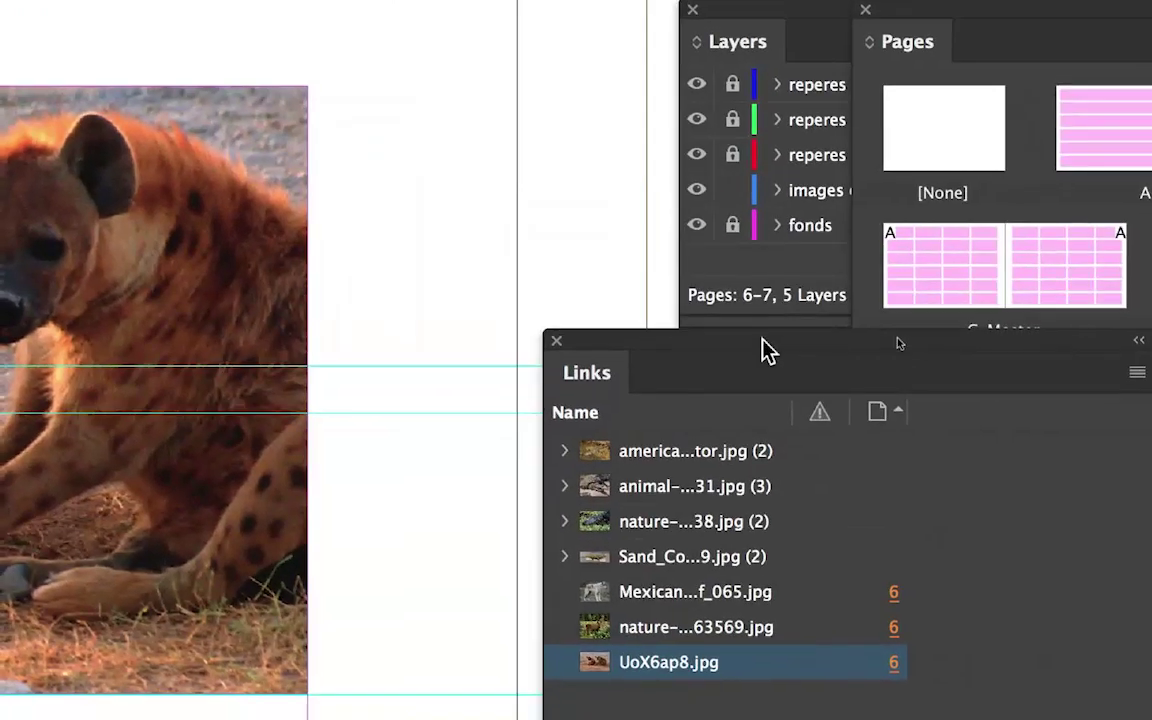
{"action": "left_click_drag", "start_coordinate": [763, 350], "coordinate": [587, 0]}
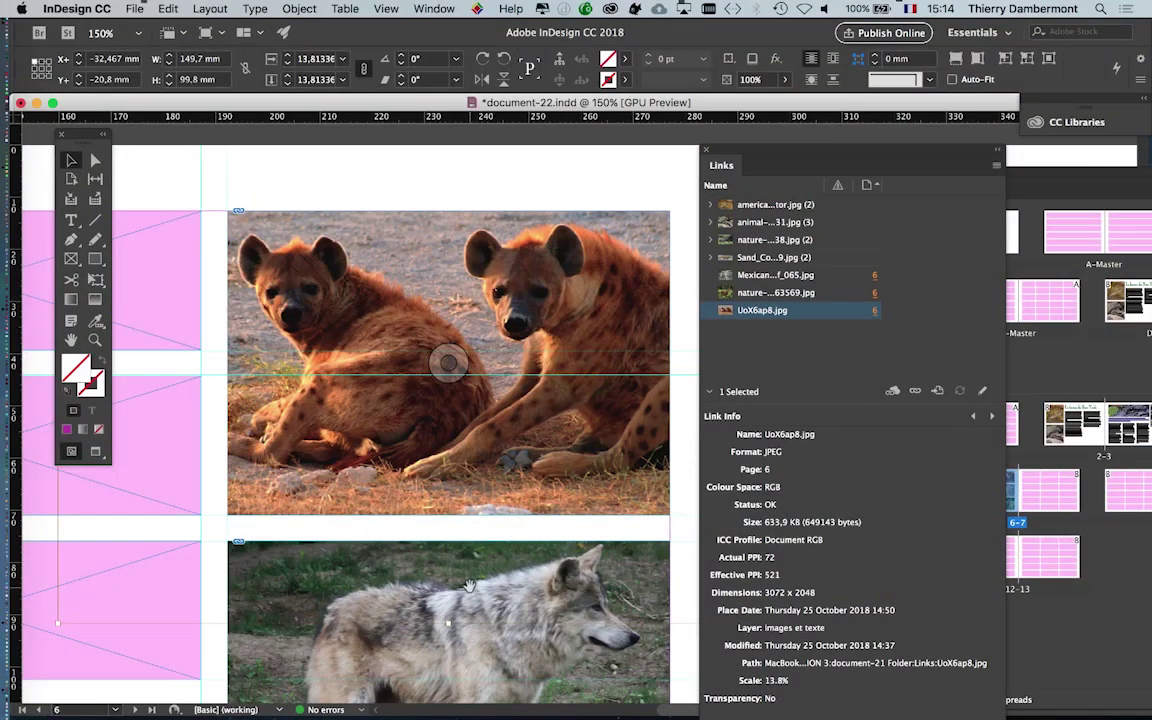
{"action": "scroll", "coordinate": [476, 570], "scroll_direction": "down", "scroll_amount": 1}
{"action": "scroll", "coordinate": [476, 578], "scroll_direction": "down", "scroll_amount": 1}
{"action": "scroll", "coordinate": [485, 480], "scroll_direction": "down", "scroll_amount": 5}
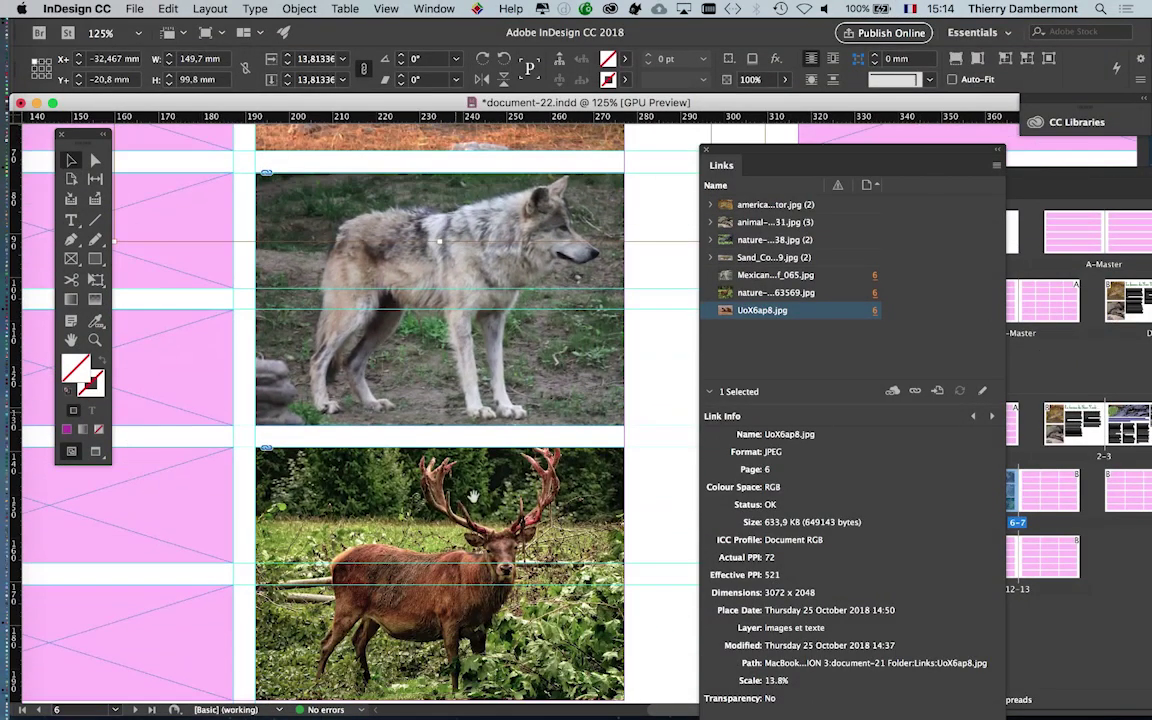
{"action": "scroll", "coordinate": [497, 380], "scroll_direction": "down", "scroll_amount": 4}
{"action": "scroll", "coordinate": [508, 287], "scroll_direction": "down", "scroll_amount": 1}
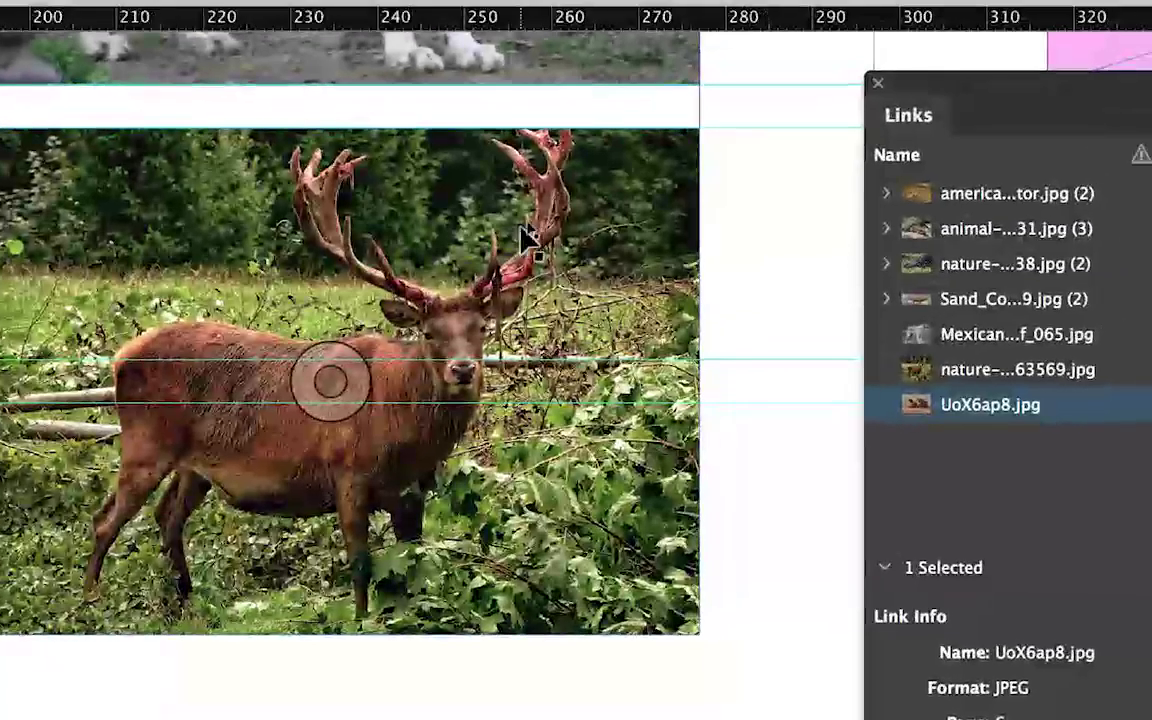
Step: Select the deer image inside its frame, begin enlarging it, and fill the frame proportionally
{"action": "left_click", "coordinate": [527, 224]}
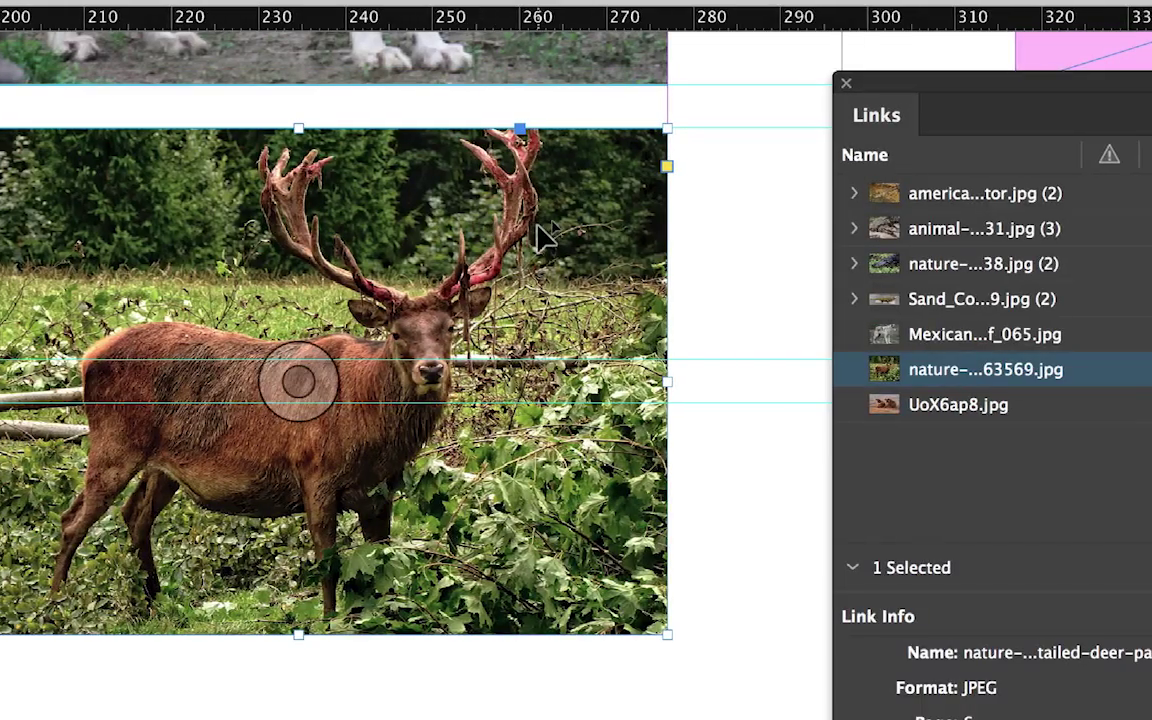
{"action": "double_click", "coordinate": [538, 226]}
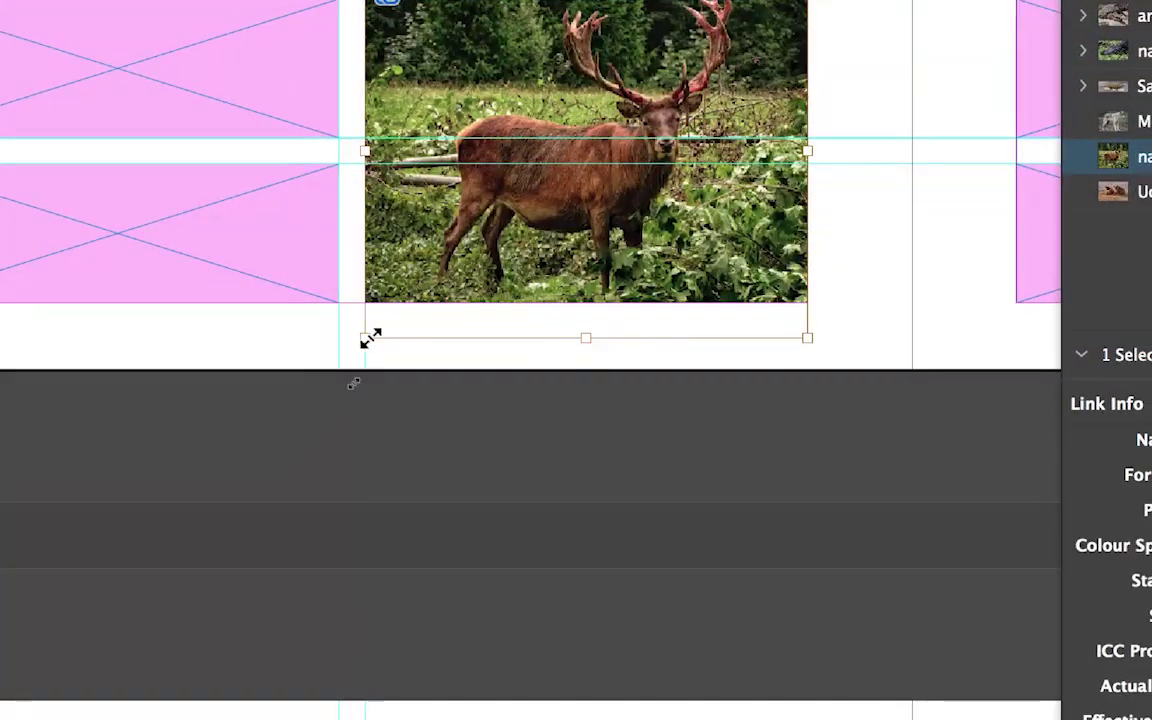
{"action": "left_click_drag", "start_coordinate": [347, 358], "coordinate": [366, 352]}
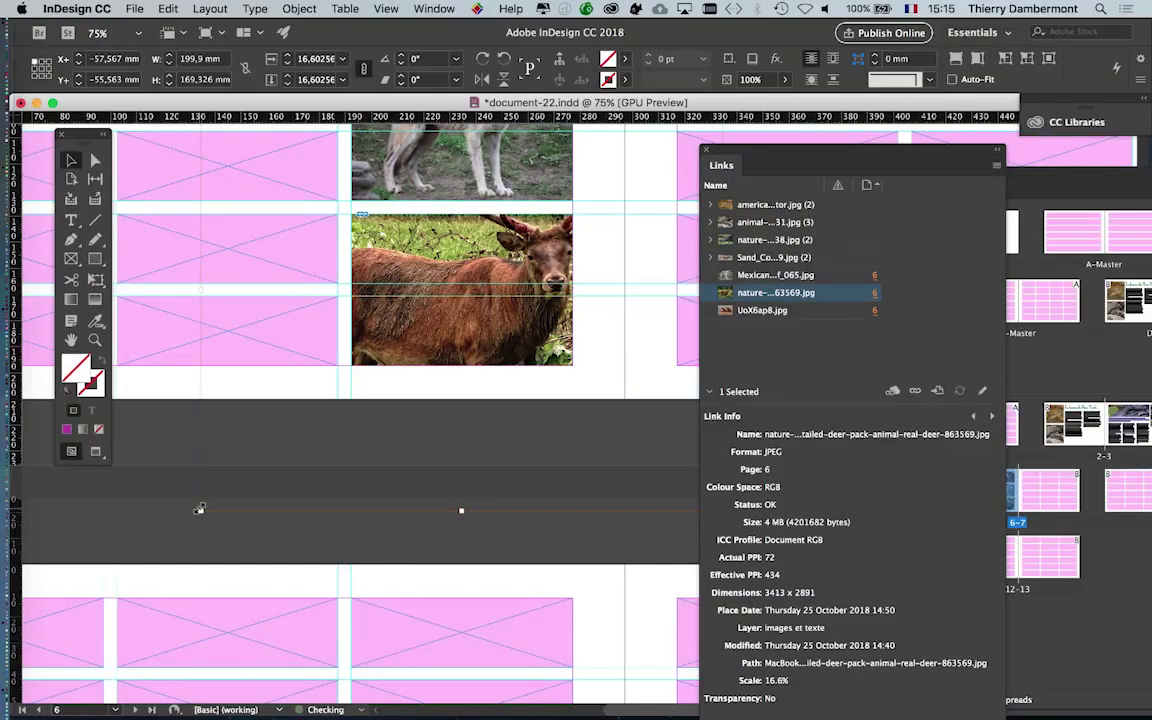
{"action": "left_click_drag", "start_coordinate": [202, 510], "coordinate": [166, 540]}
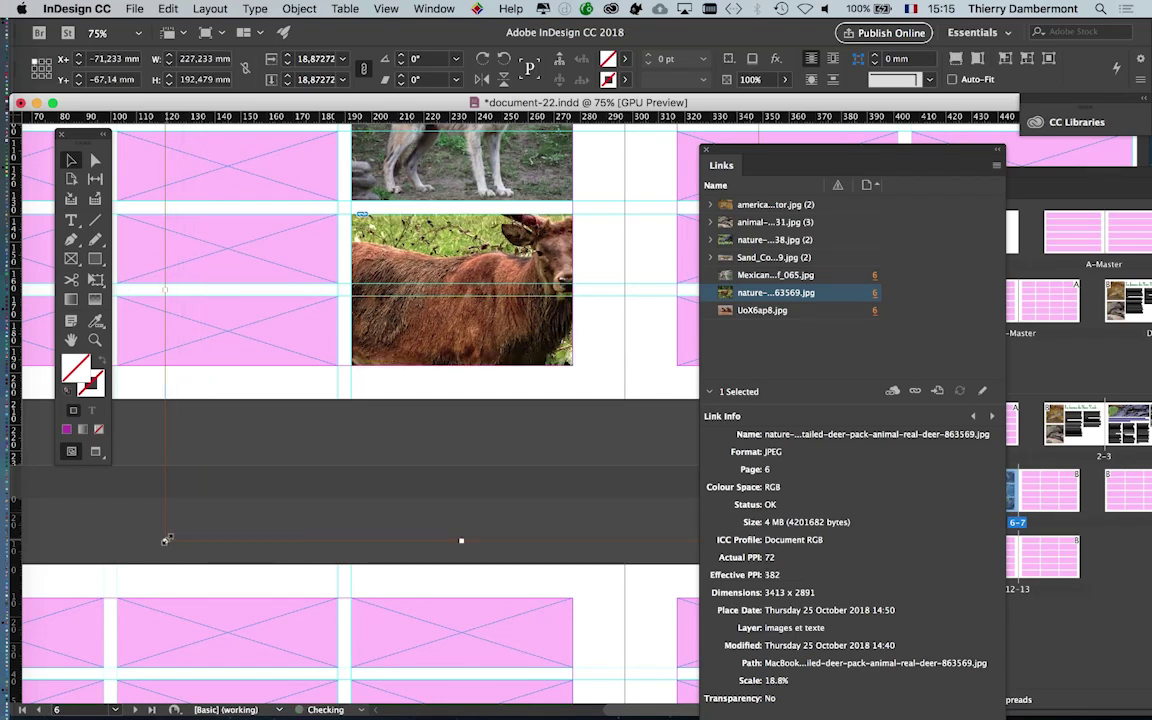
{"action": "key", "text": "super+alt+shift+c"}
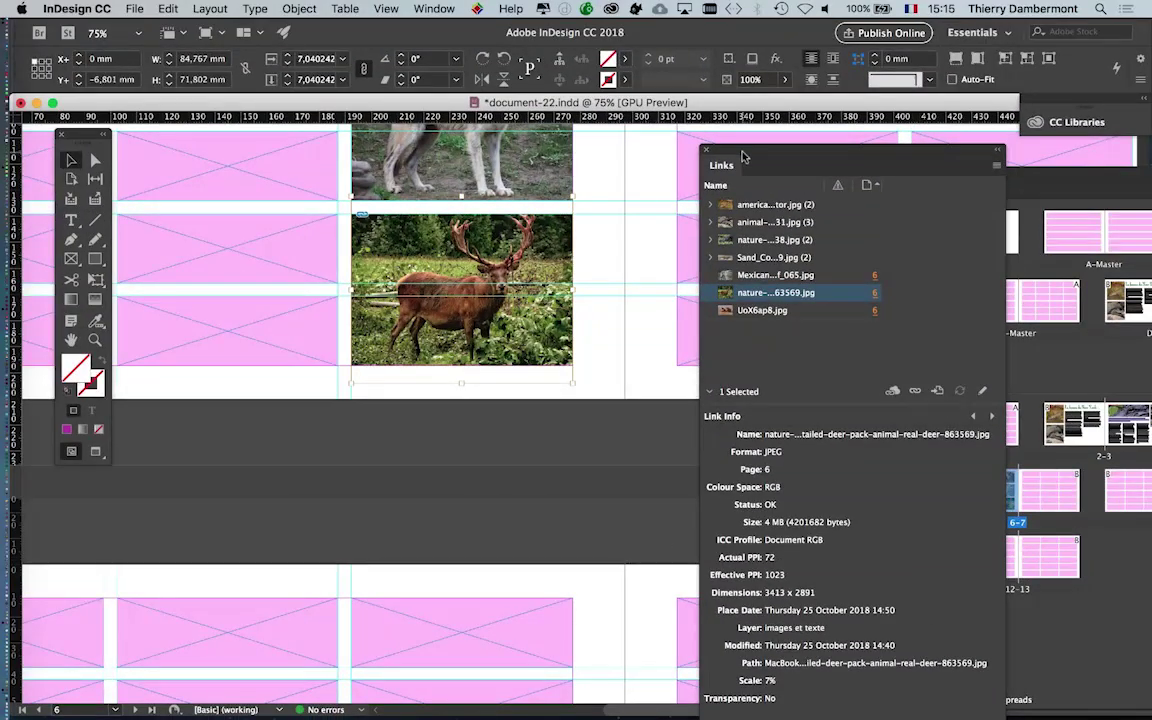
{"action": "left_click_drag", "start_coordinate": [743, 157], "coordinate": [830, 170]}
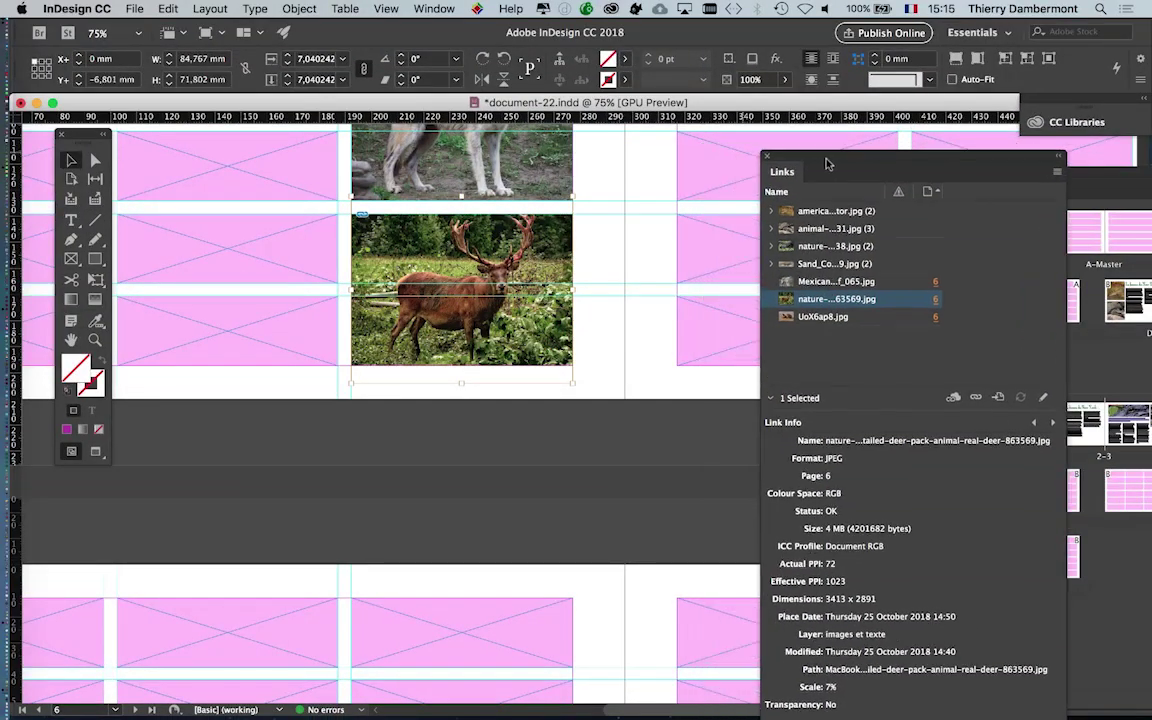
{"action": "scroll", "coordinate": [563, 391], "scroll_direction": "up", "scroll_amount": 5}
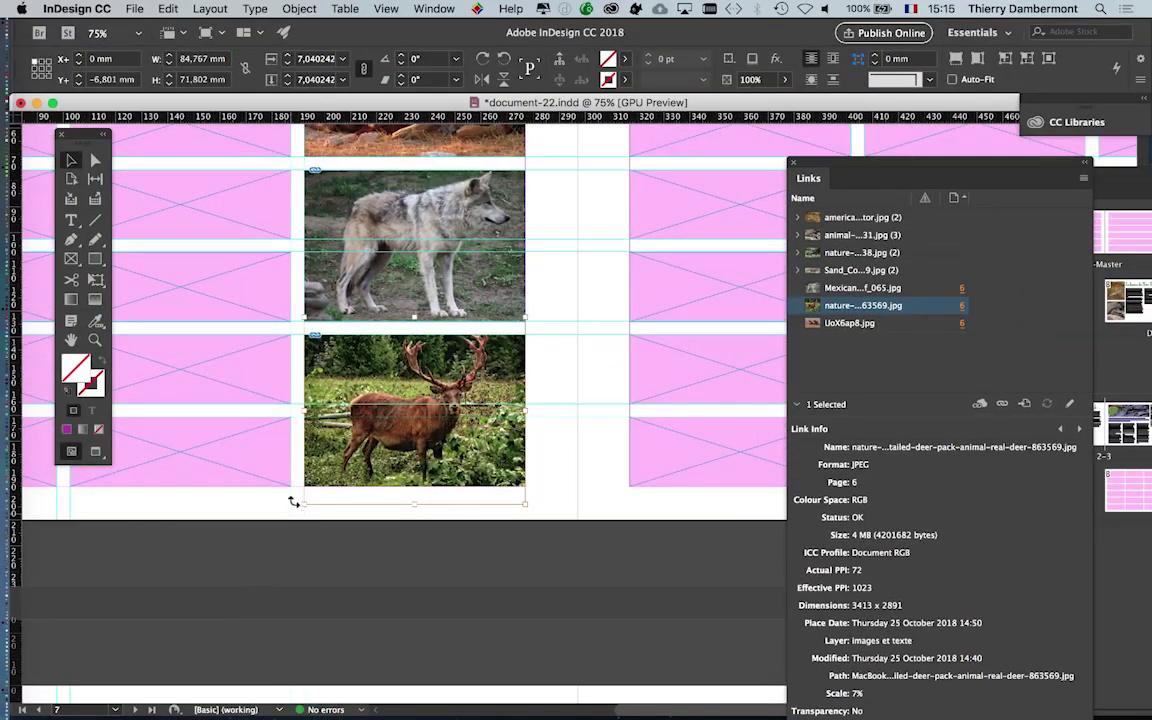
Step: Scale the deer image to 25.1% and reposition it to center the stag's head
{"action": "left_click_drag", "start_coordinate": [302, 503], "coordinate": [157, 628]}
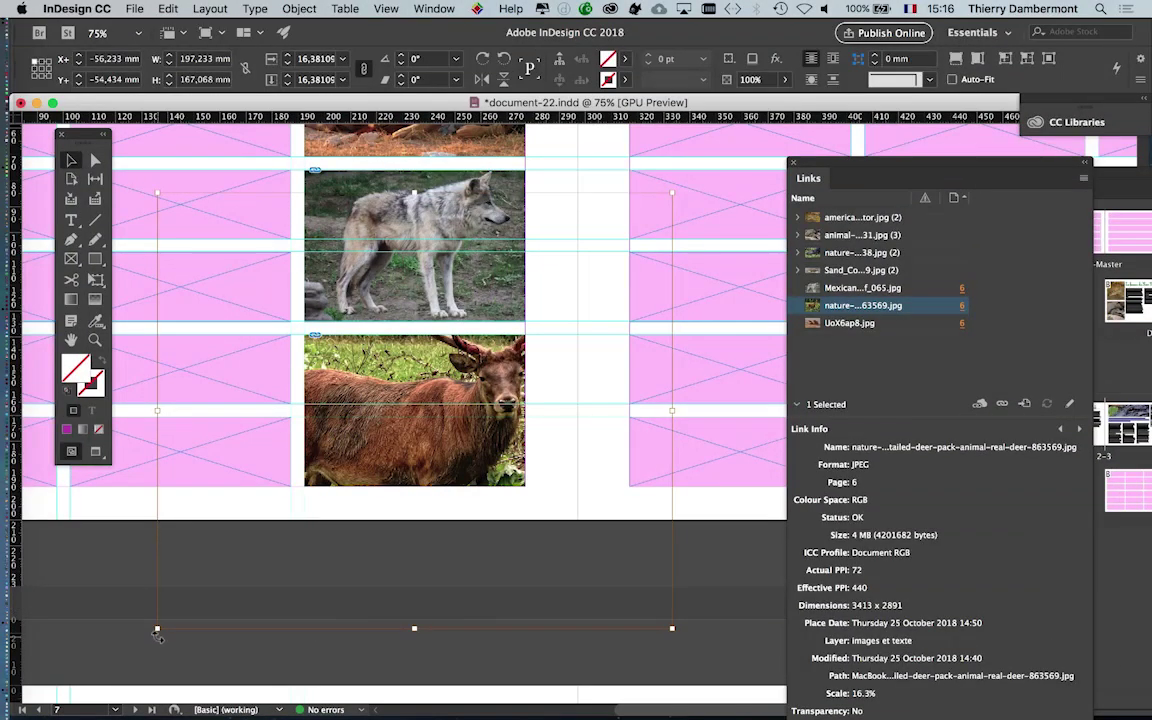
{"action": "left_click_drag", "start_coordinate": [157, 628], "coordinate": [116, 662]}
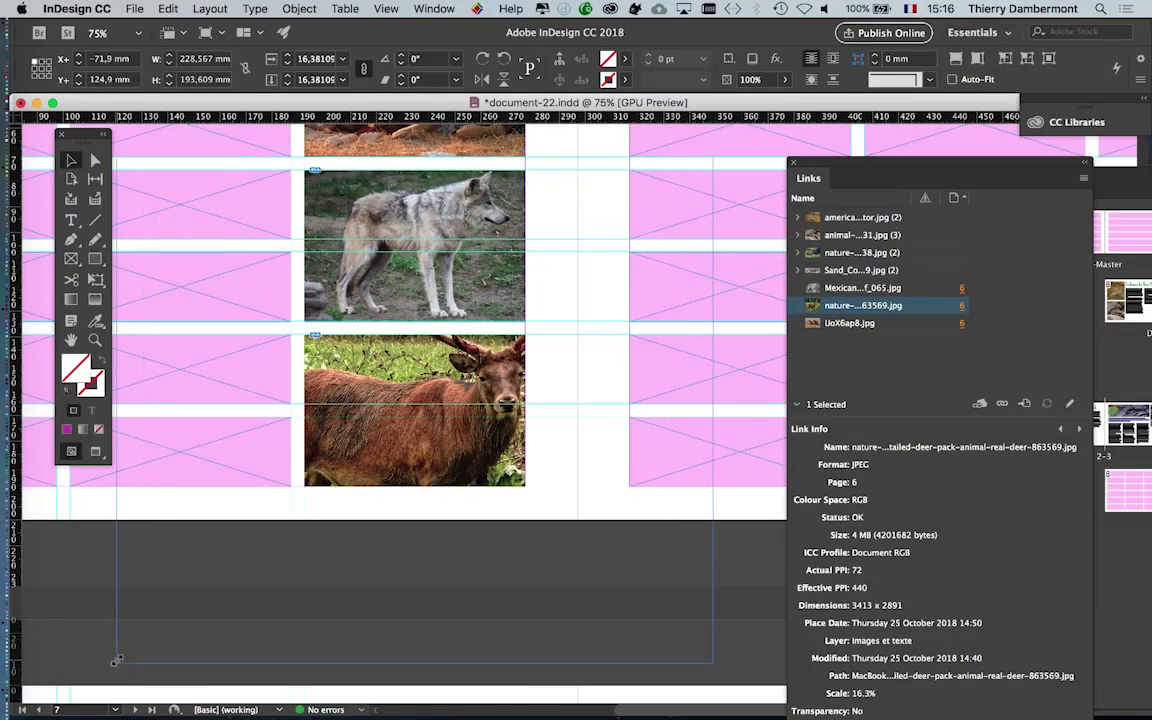
{"action": "left_click", "coordinate": [410, 410], "text": "alt"}
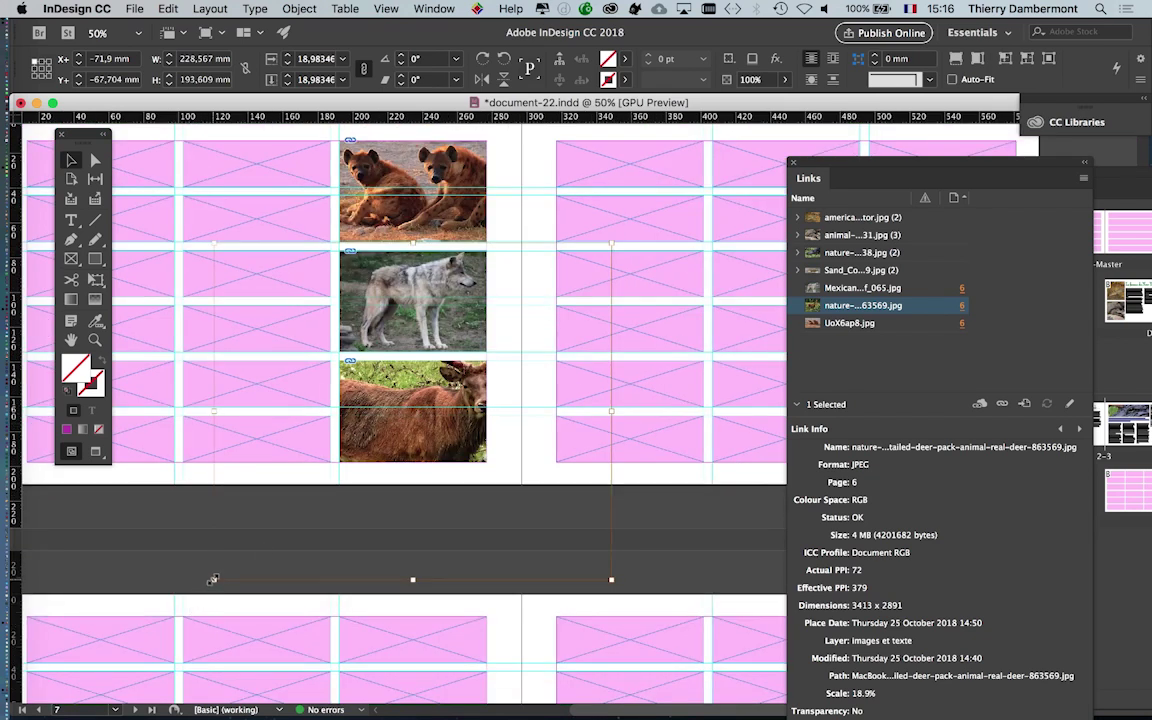
{"action": "left_click_drag", "start_coordinate": [213, 579], "coordinate": [148, 633]}
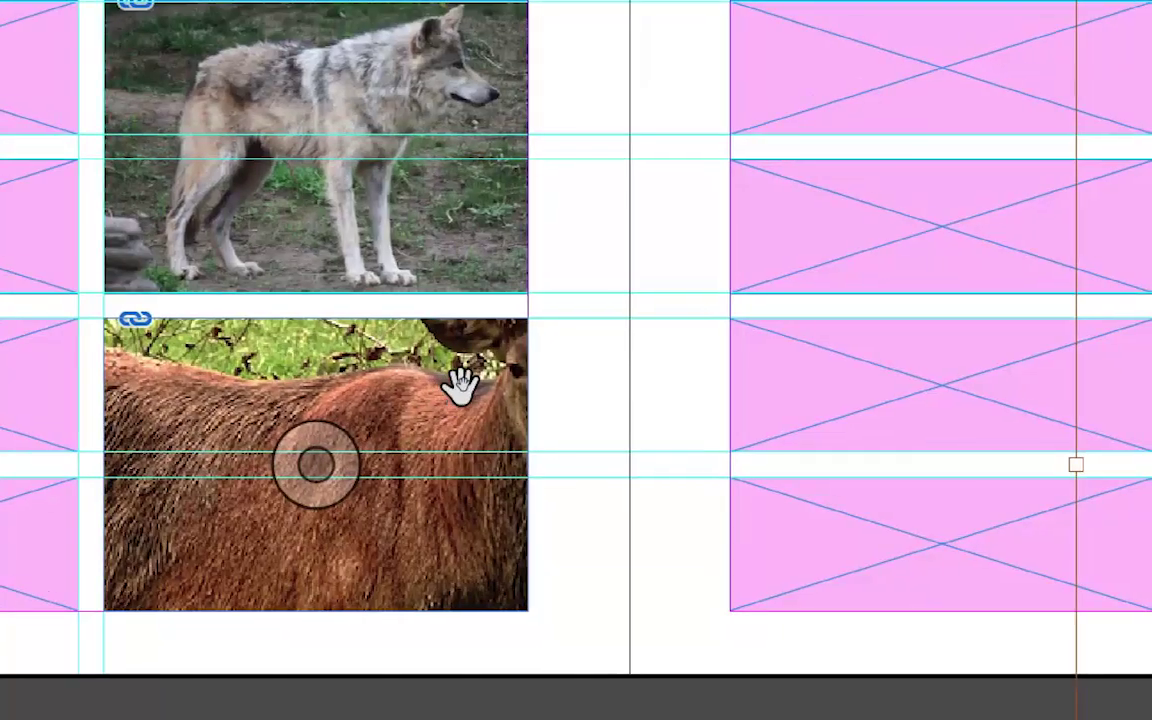
{"action": "mouse_move", "coordinate": [465, 405]}
{"action": "left_mouse_down"}
{"action": "mouse_move", "coordinate": [393, 432]}
{"action": "mouse_move", "coordinate": [399, 450]}
{"action": "left_mouse_up"}
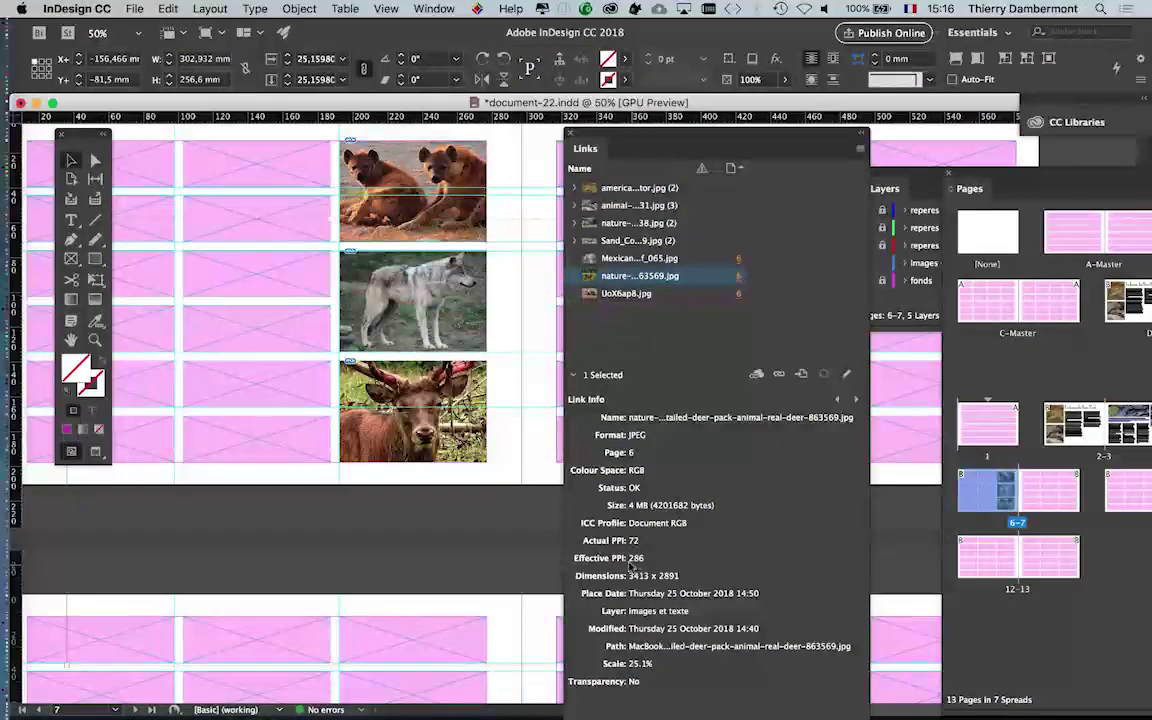
{"action": "left_click_drag", "start_coordinate": [600, 133], "coordinate": [650, 140]}
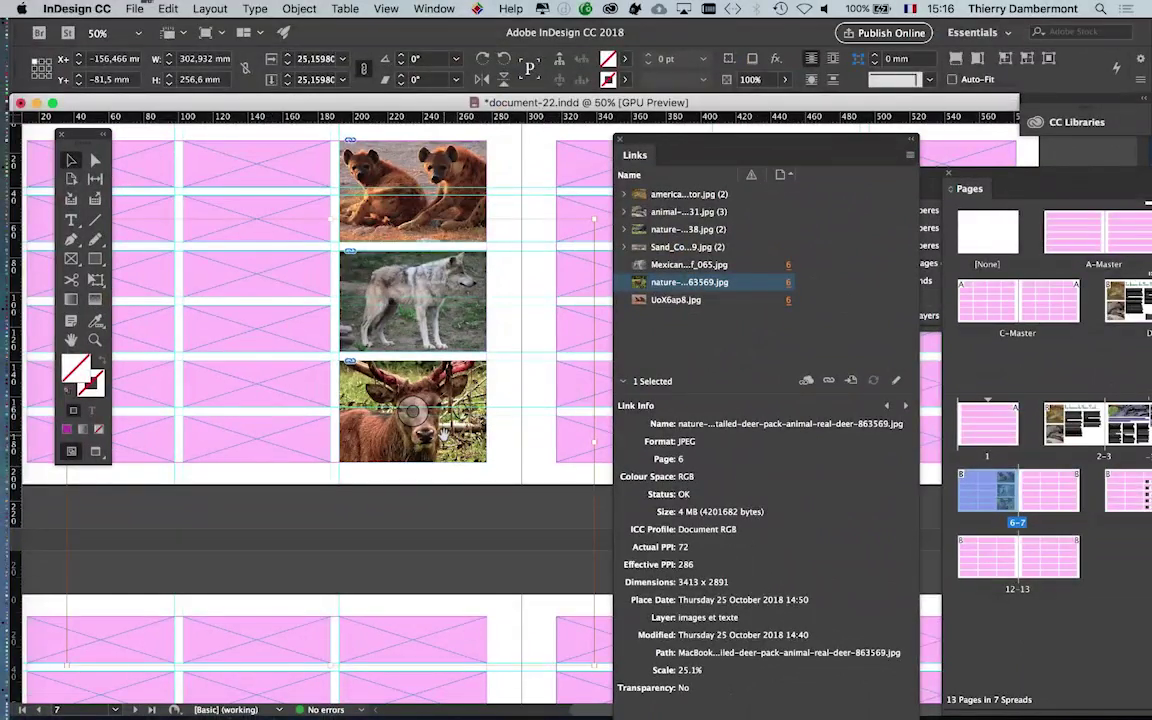
{"action": "key", "text": "F7"}
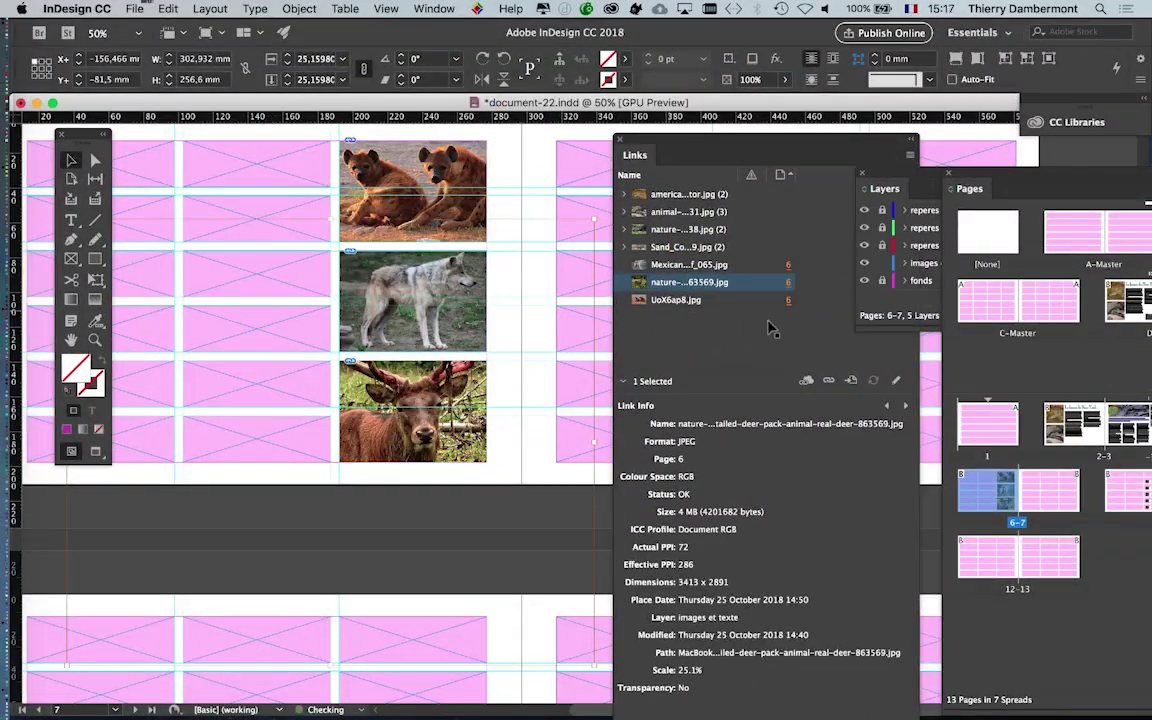
{"action": "key", "text": "ctrl+1"}
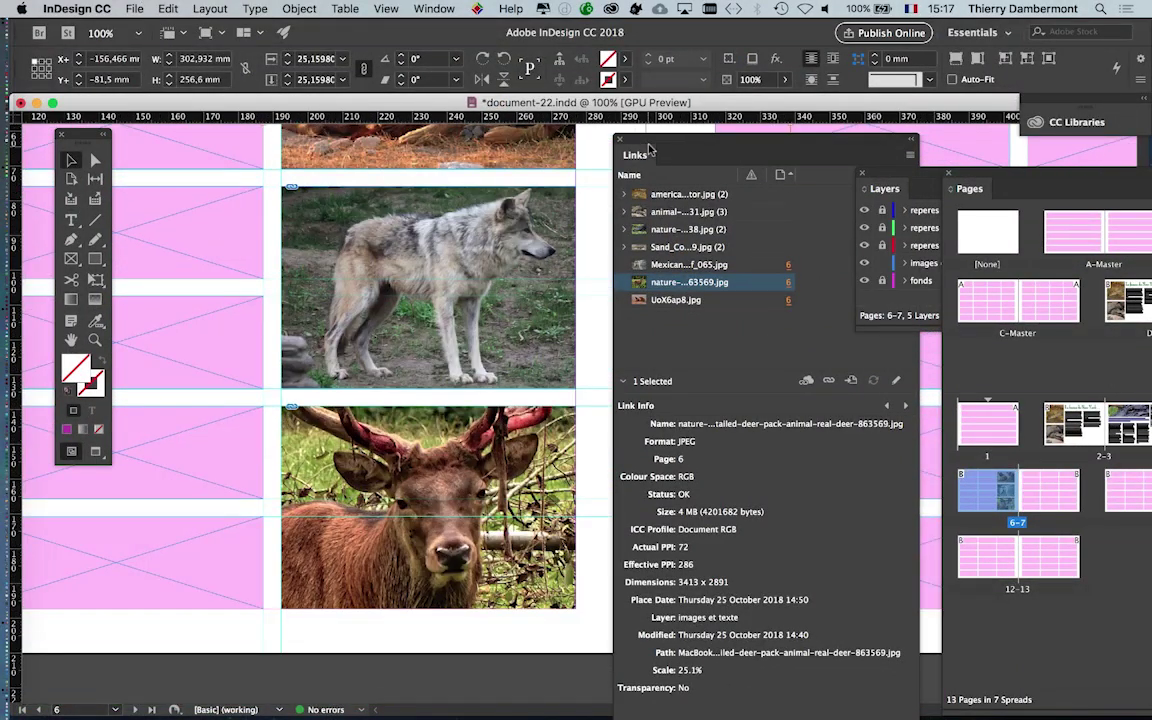
{"action": "left_click_drag", "start_coordinate": [649, 150], "coordinate": [705, 148]}
Step: Fit the wolf image proportionally inside its frame, shrinking it to 8.8%
{"action": "left_click", "coordinate": [366, 216]}
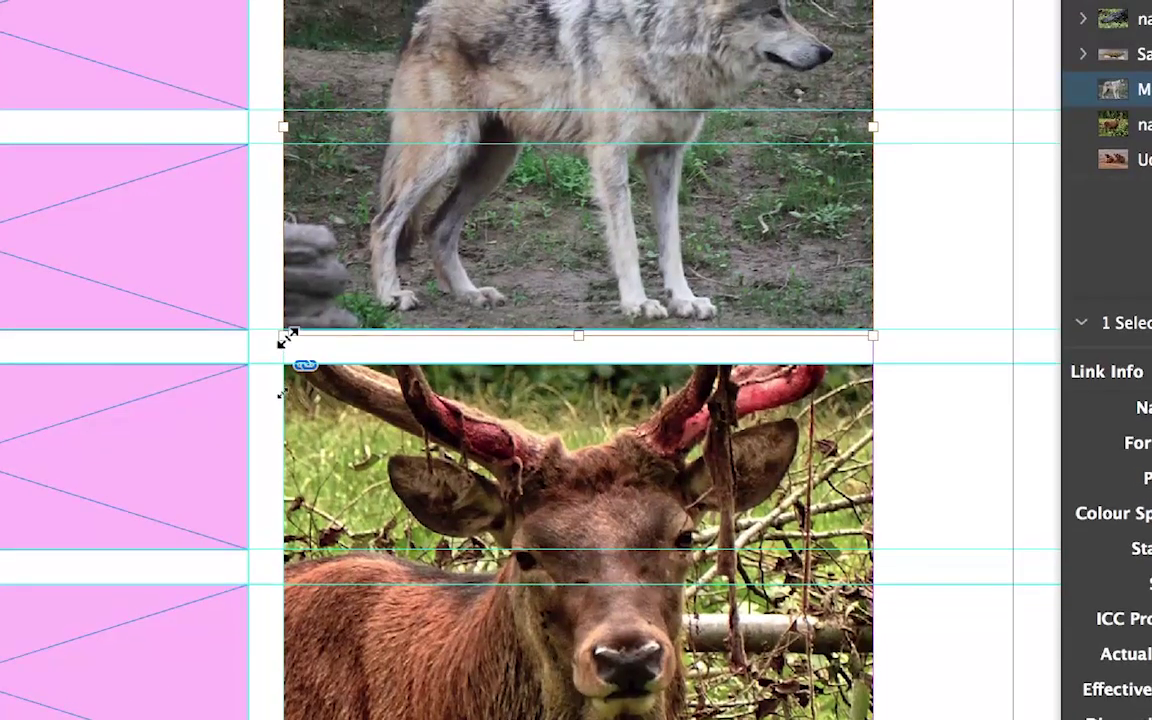
{"action": "left_click_drag", "start_coordinate": [283, 331], "coordinate": [255, 357]}
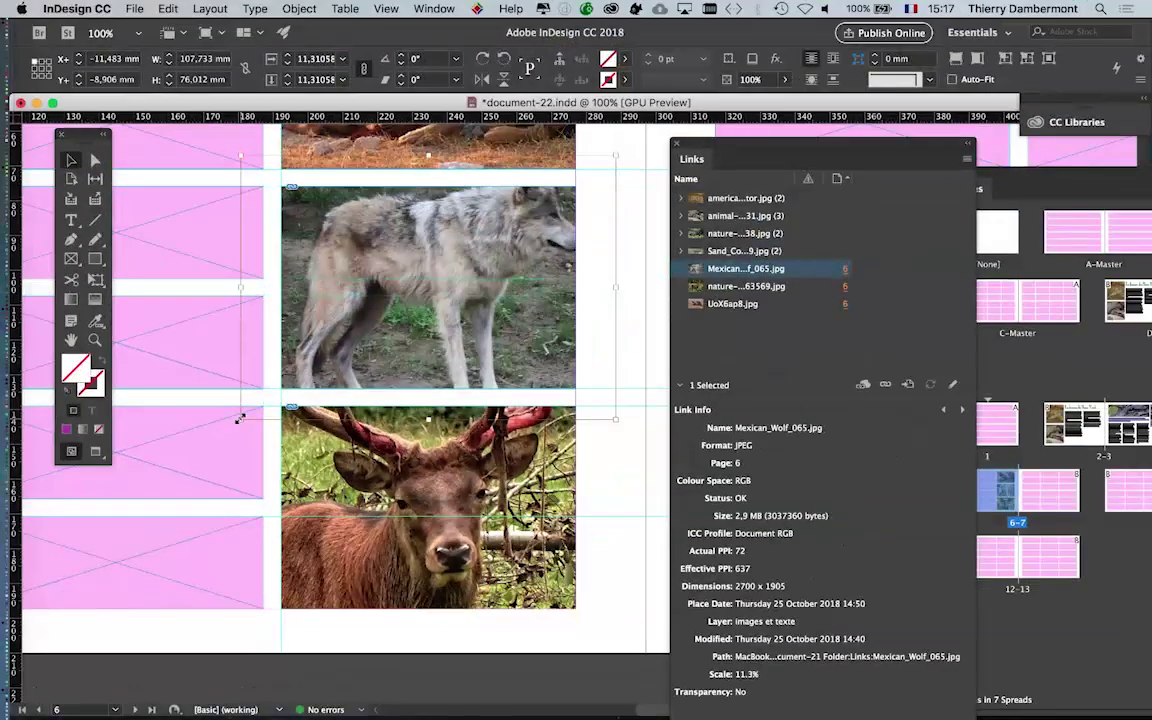
{"action": "left_click_drag", "start_coordinate": [240, 420], "coordinate": [195, 405]}
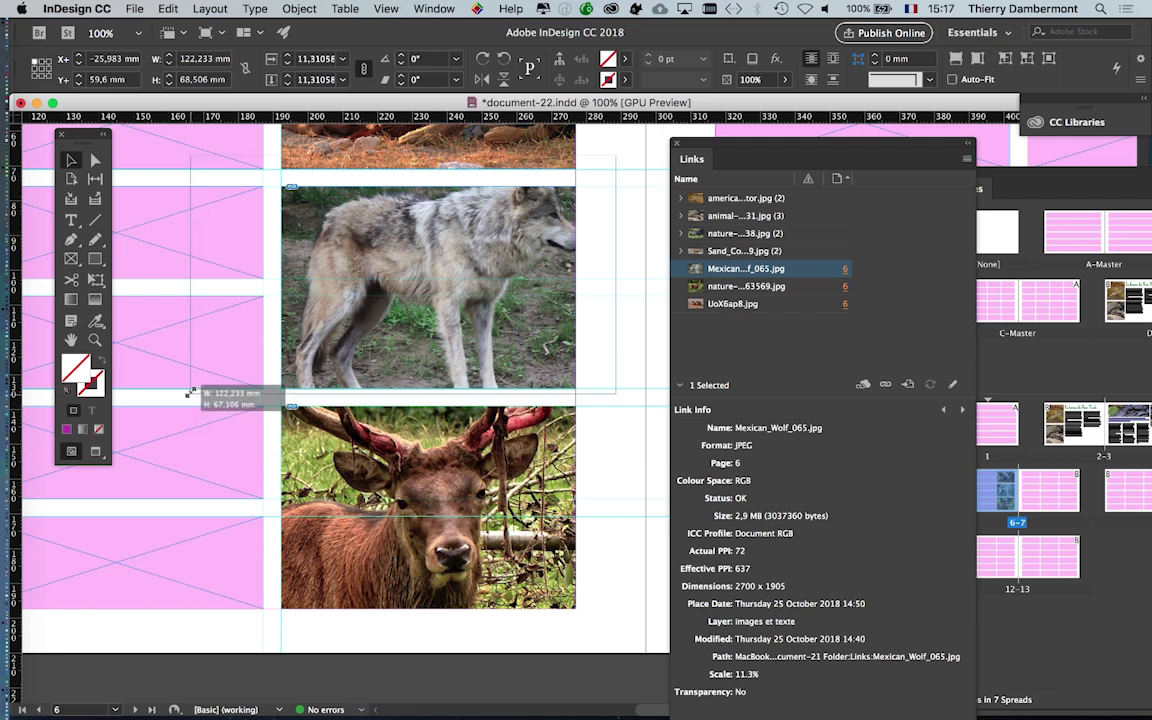
{"action": "left_click_drag", "start_coordinate": [194, 407], "coordinate": [190, 392]}
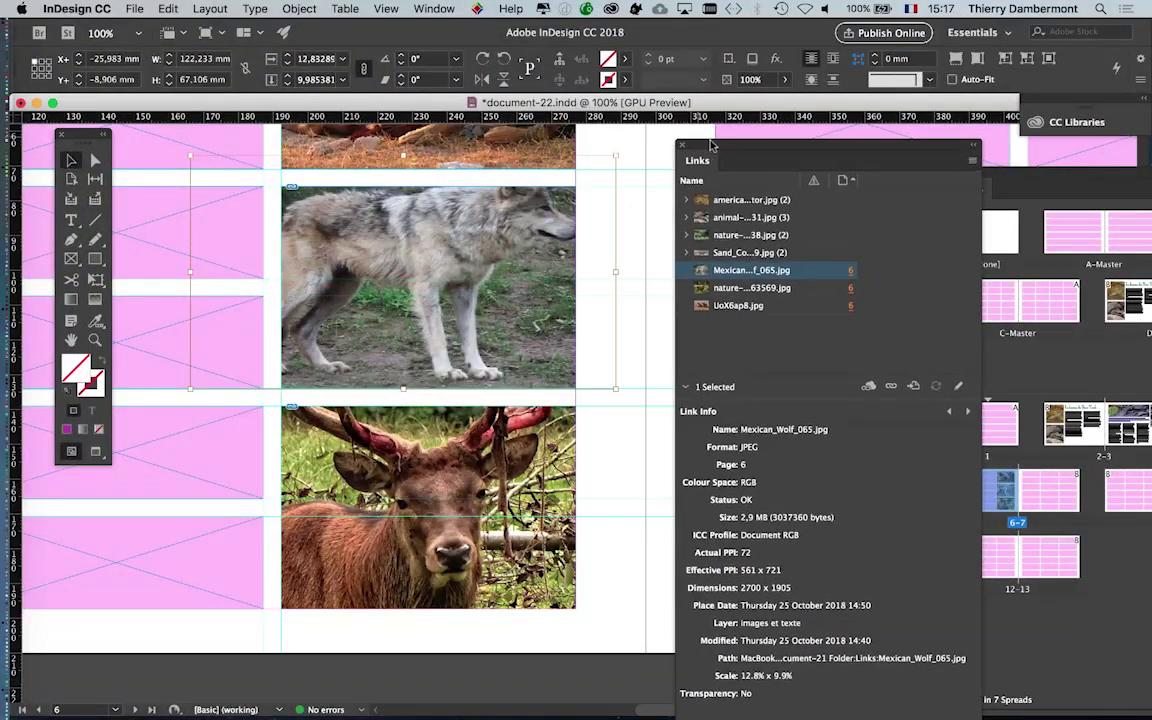
{"action": "left_click_drag", "start_coordinate": [698, 142], "coordinate": [724, 147]}
{"action": "key", "text": "ctrl+alt+shift+c"}
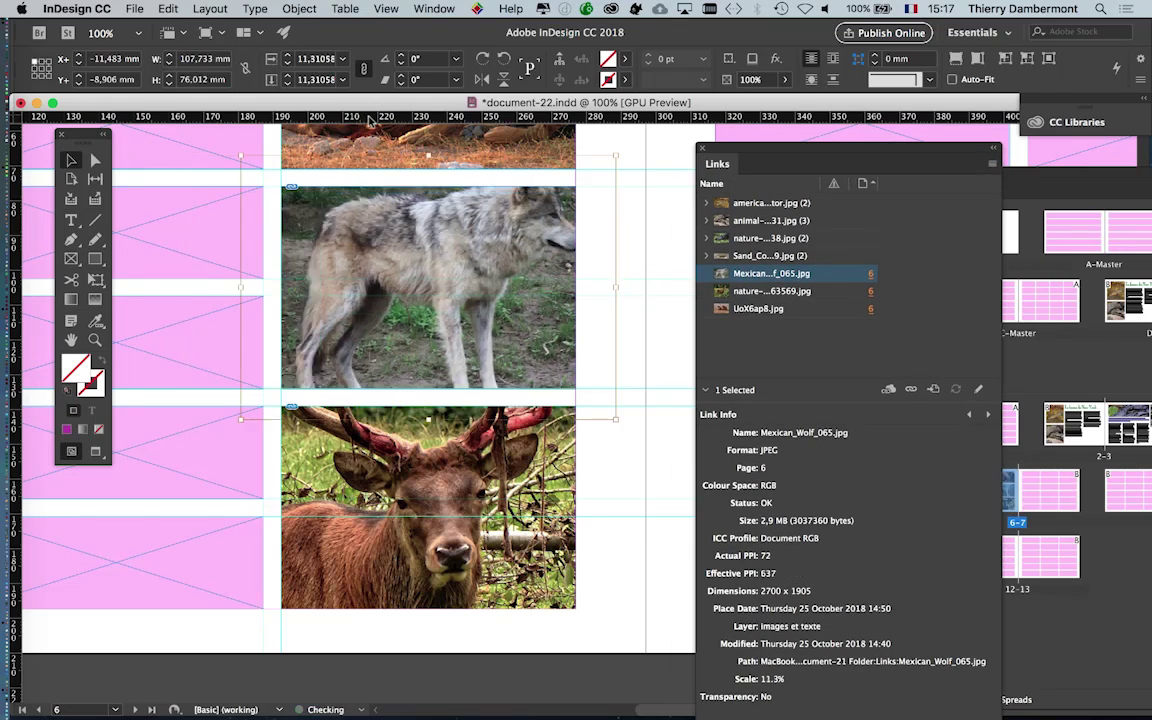
{"action": "key", "text": "ctrl+alt+shift+e"}
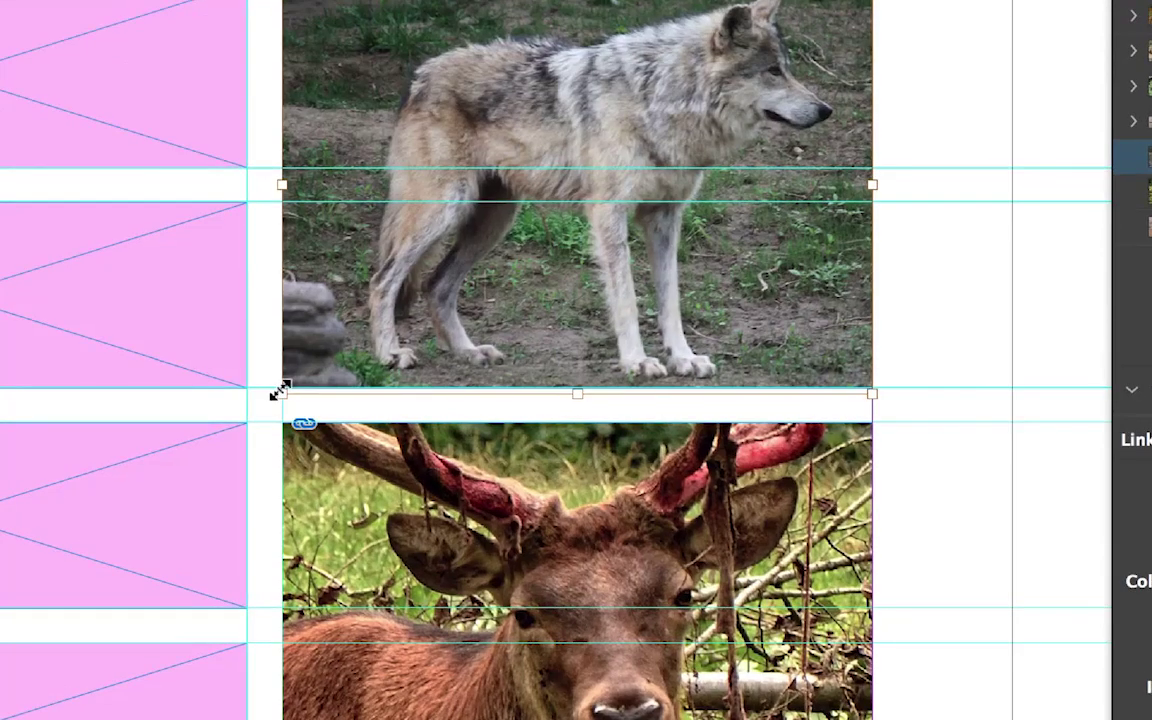
Step: Scale the wolf image up to 17% and shift it so its head fills the frame
{"action": "left_click_drag", "start_coordinate": [279, 390], "coordinate": [226, 435]}
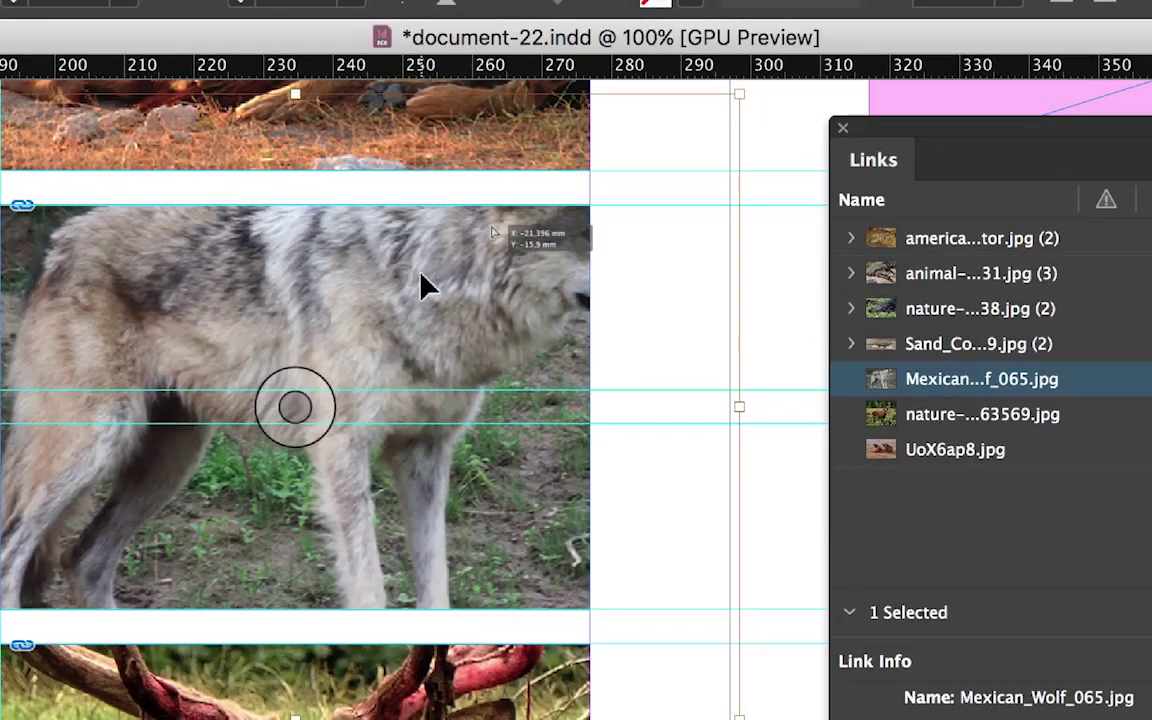
{"action": "left_click_drag", "start_coordinate": [425, 287], "coordinate": [375, 322]}
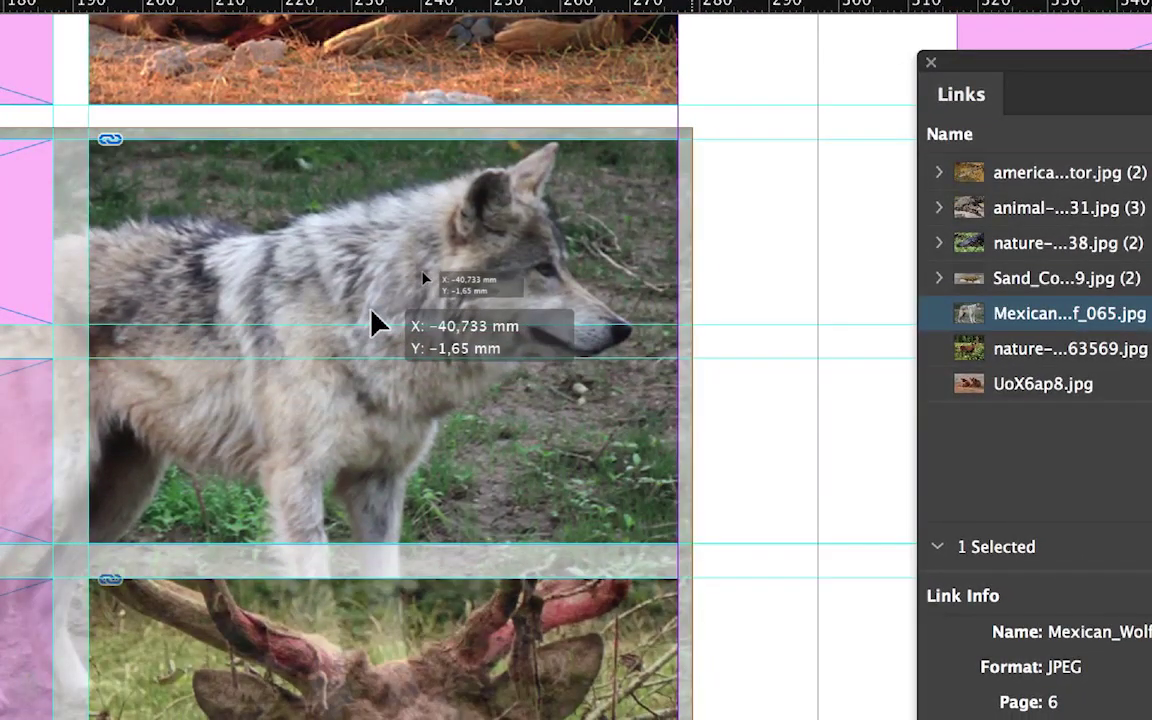
{"action": "left_click_drag", "start_coordinate": [372, 314], "coordinate": [373, 318]}
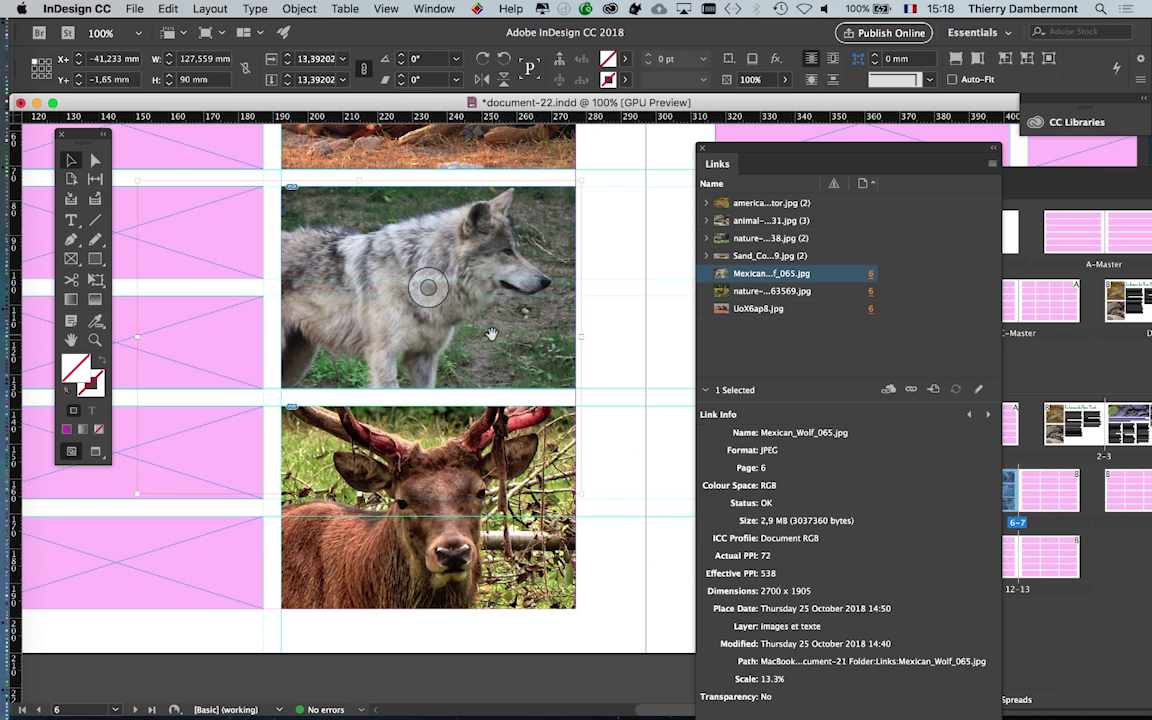
{"action": "left_click", "coordinate": [437, 296], "text": "alt+super"}
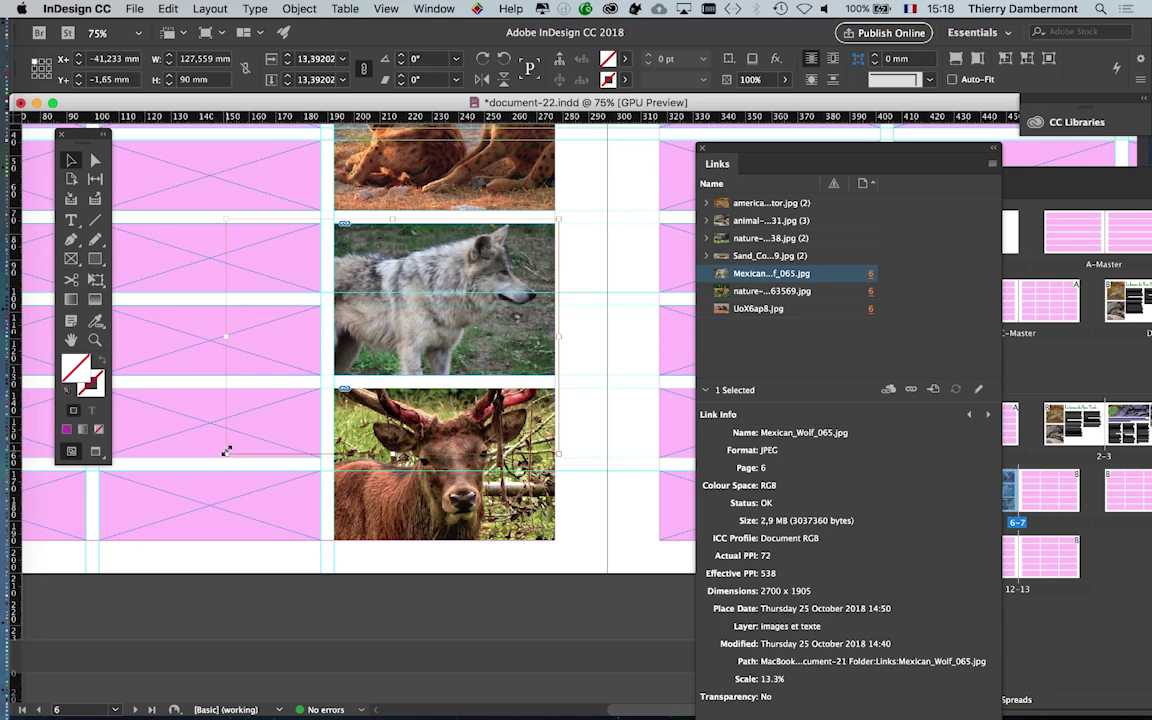
{"action": "left_click_drag", "start_coordinate": [226, 453], "coordinate": [170, 494]}
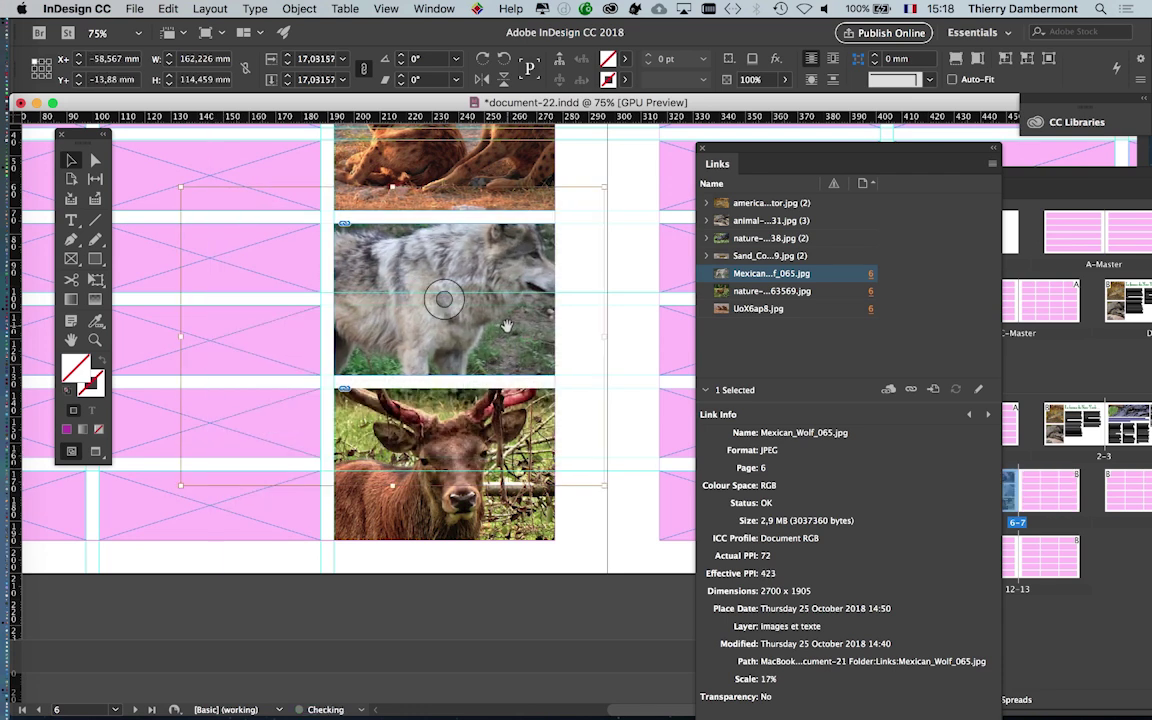
{"action": "mouse_move", "coordinate": [443, 292]}
{"action": "left_mouse_down"}
{"action": "mouse_move", "coordinate": [493, 350]}
{"action": "mouse_move", "coordinate": [487, 360]}
{"action": "mouse_move", "coordinate": [498, 346]}
{"action": "left_mouse_up"}
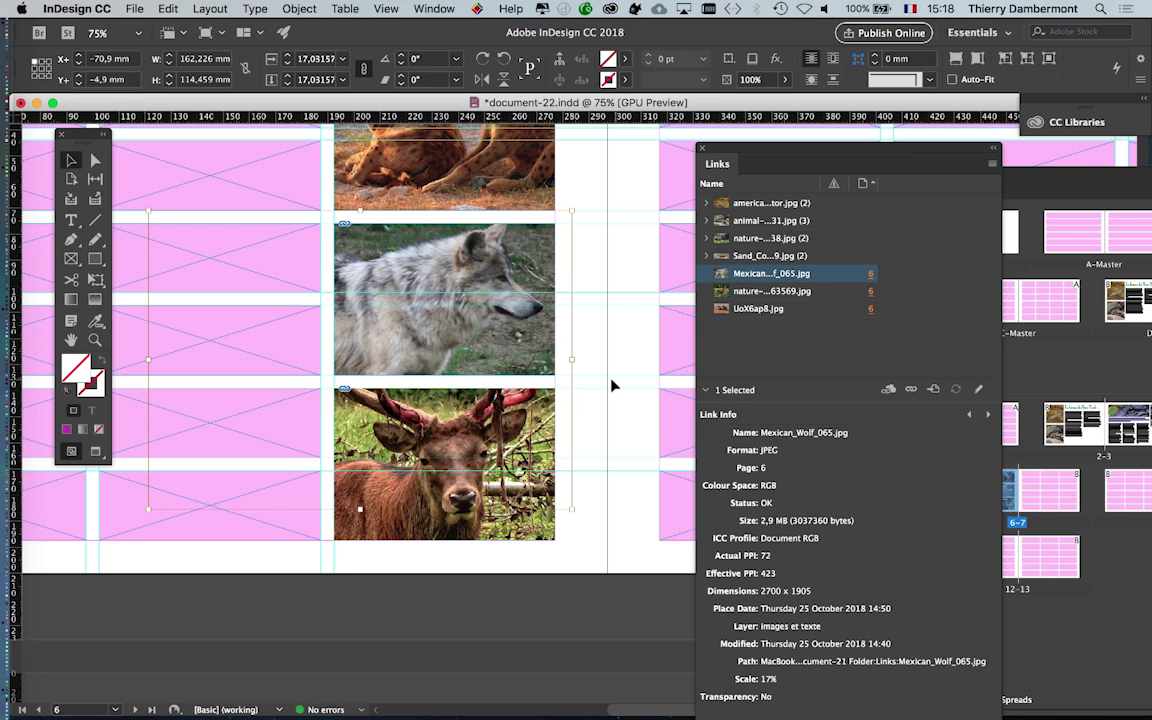
{"action": "left_click", "coordinate": [598, 449]}
Step: Zoom out to 50% and bring page 7's animal photos into view
{"action": "scroll", "coordinate": [598, 447], "scroll_direction": "up", "scroll_amount": 2}
{"action": "scroll", "coordinate": [599, 444], "scroll_direction": "up", "scroll_amount": 2}
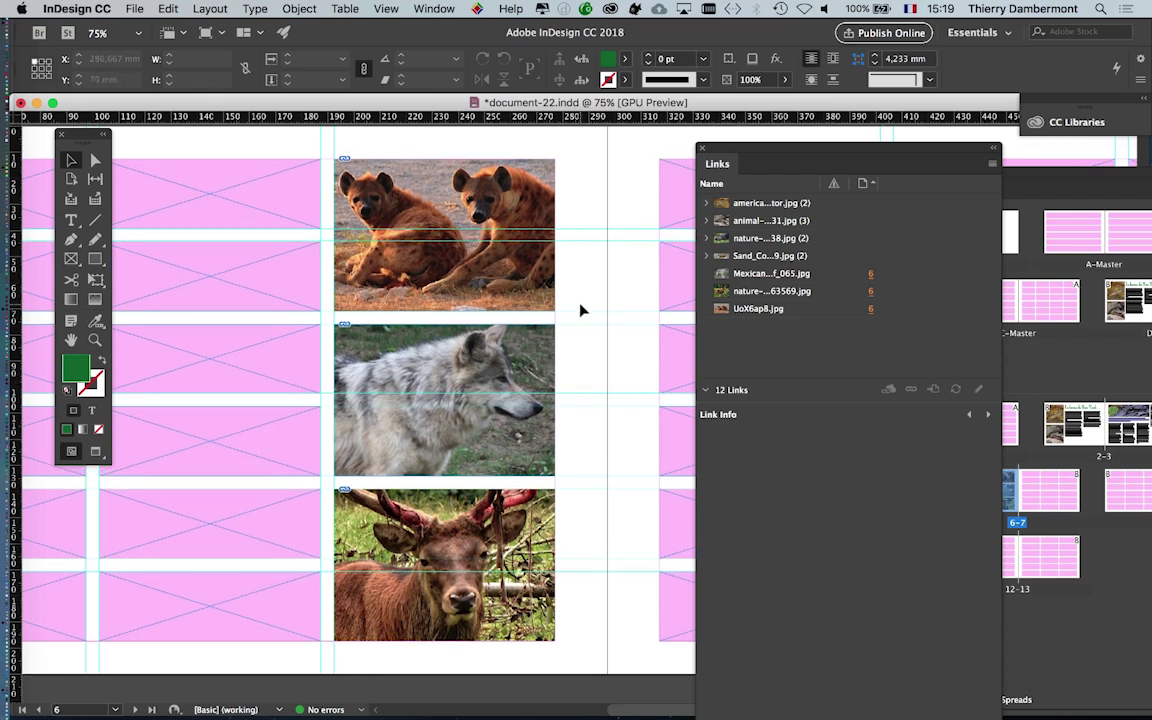
{"action": "scroll", "coordinate": [583, 312], "scroll_direction": "down", "scroll_amount": 1}
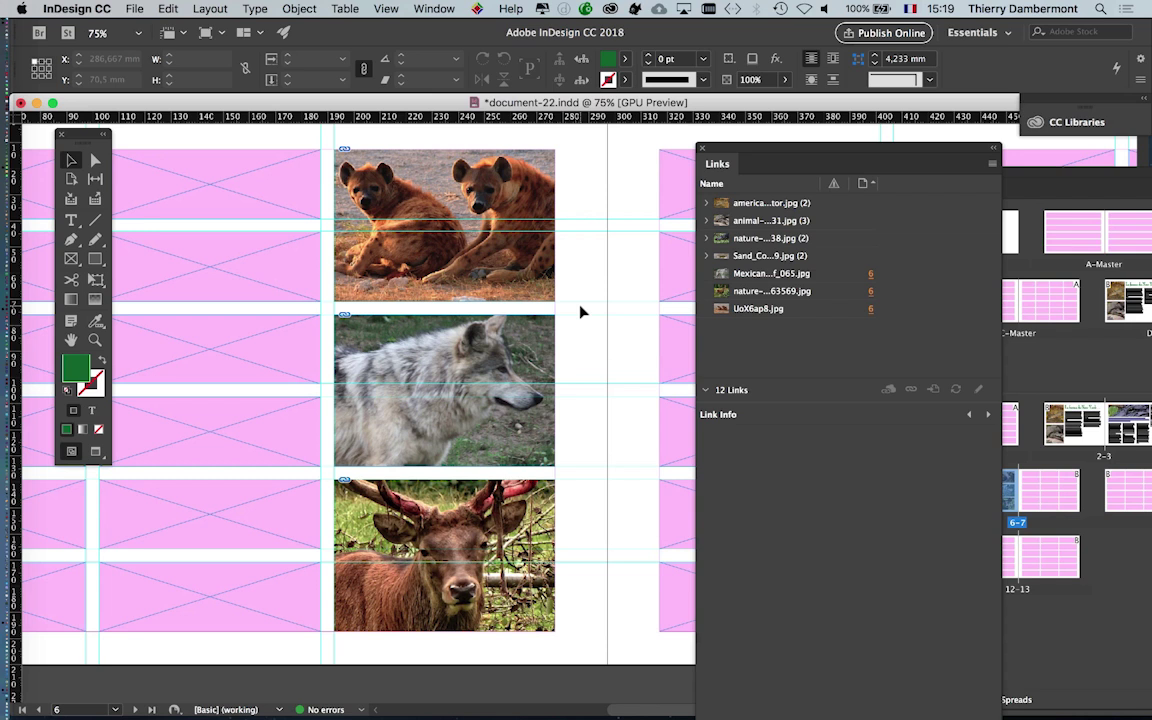
{"action": "left_click", "coordinate": [450, 552], "text": "alt"}
{"action": "left_click", "coordinate": [530, 522]}
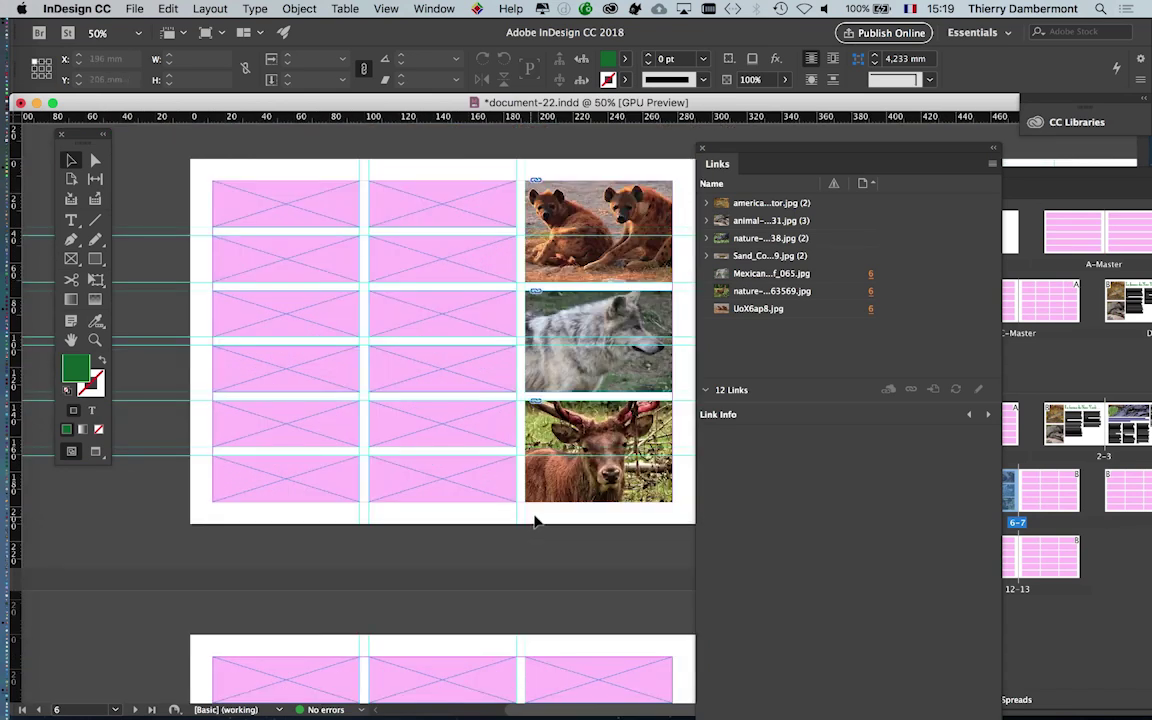
{"action": "left_click_drag", "start_coordinate": [358, 478], "coordinate": [111, 426]}
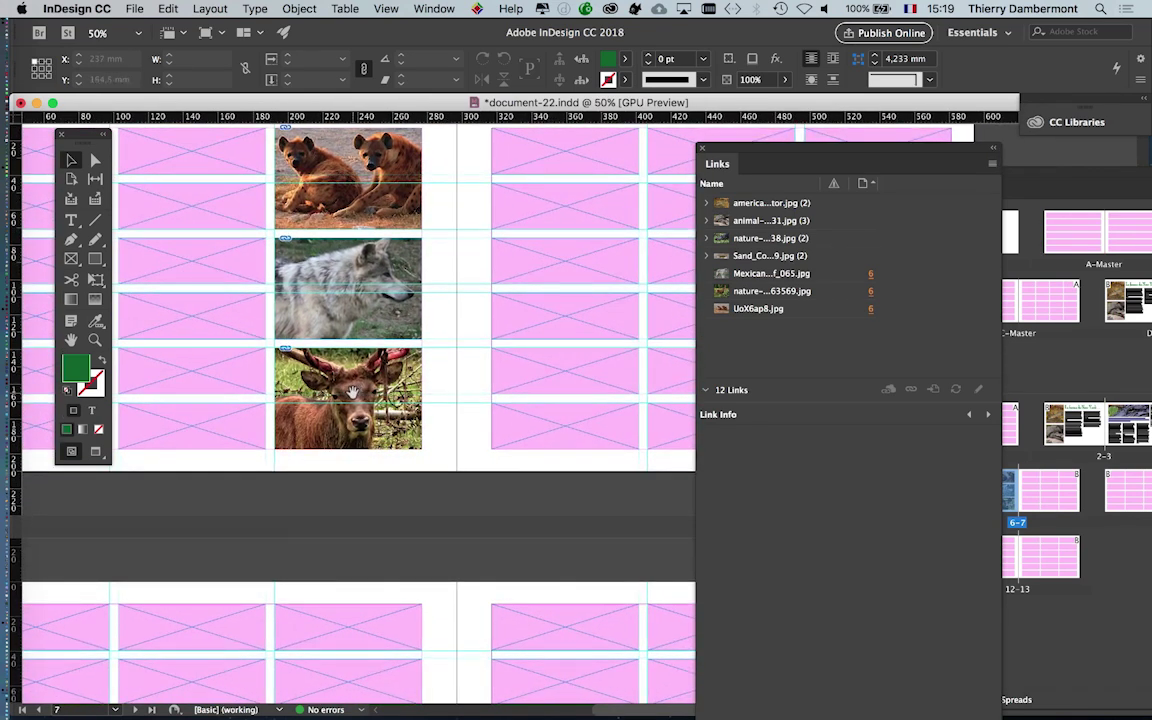
Step: Reposition the deer image inside its frame to keep the stag's face and antlers visible
{"action": "mouse_move", "coordinate": [352, 391]}
{"action": "left_mouse_down"}
{"action": "mouse_move", "coordinate": [577, 402]}
{"action": "mouse_move", "coordinate": [572, 377]}
{"action": "left_mouse_up"}
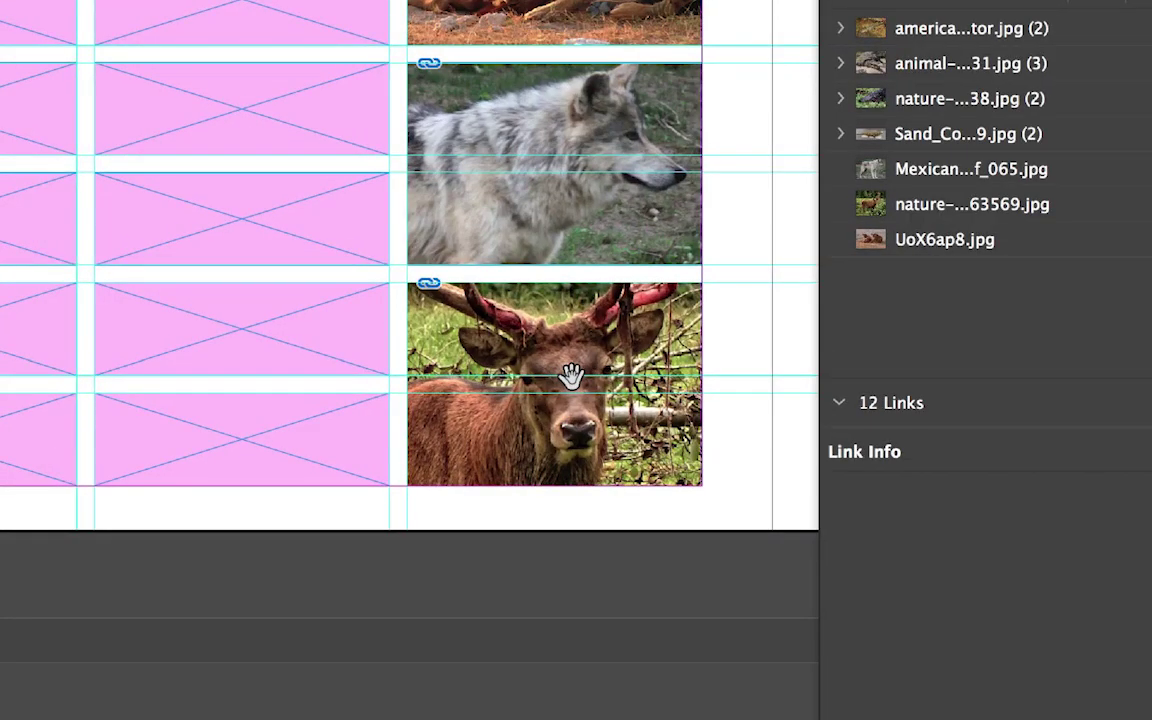
{"action": "left_click_drag", "start_coordinate": [571, 375], "coordinate": [577, 390]}
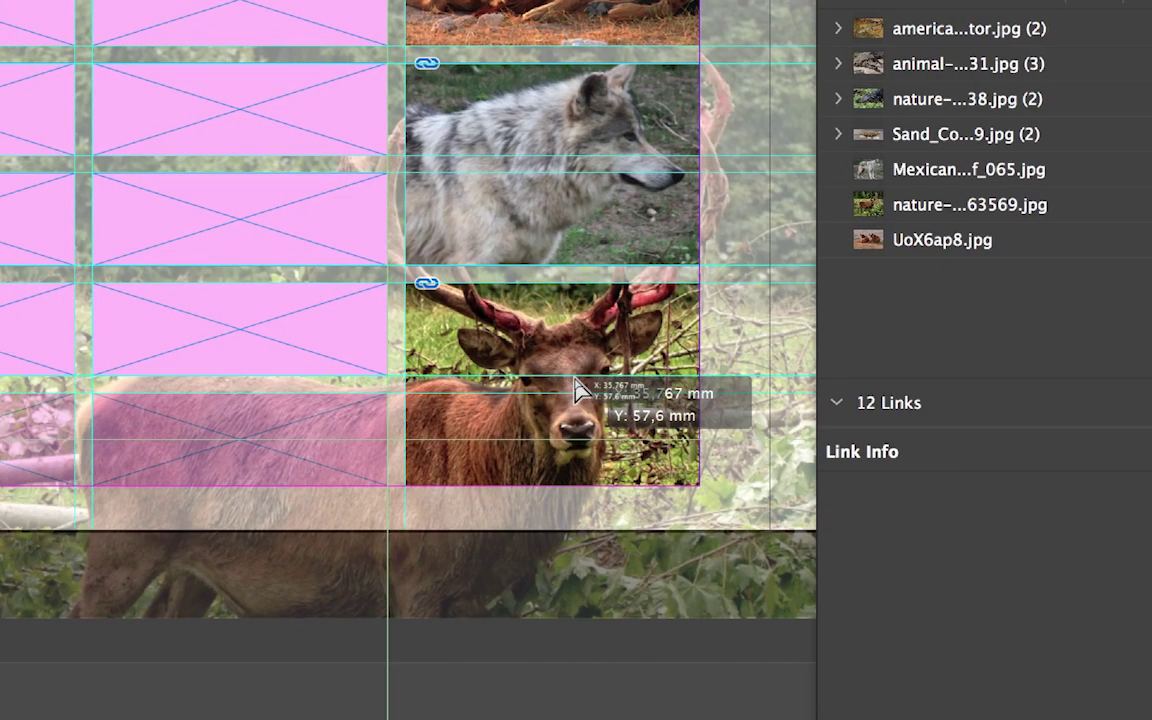
{"action": "left_click_drag", "start_coordinate": [577, 391], "coordinate": [577, 385]}
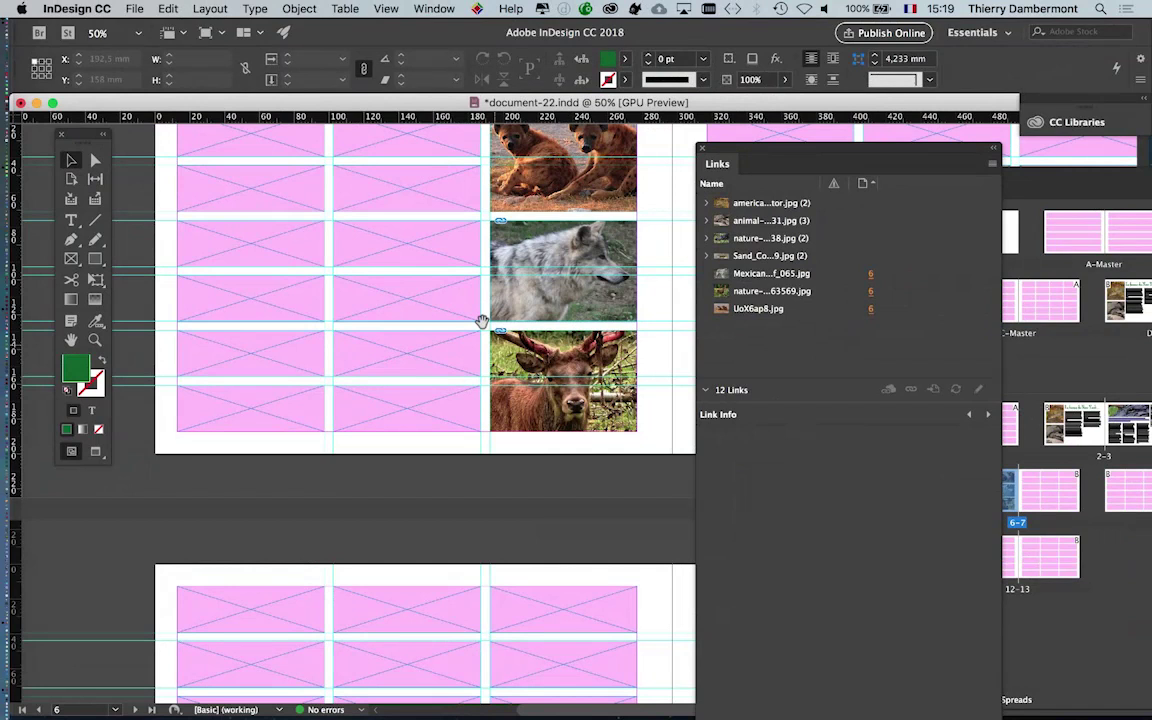
{"action": "scroll", "coordinate": [262, 342], "scroll_direction": "right", "scroll_amount": 3}
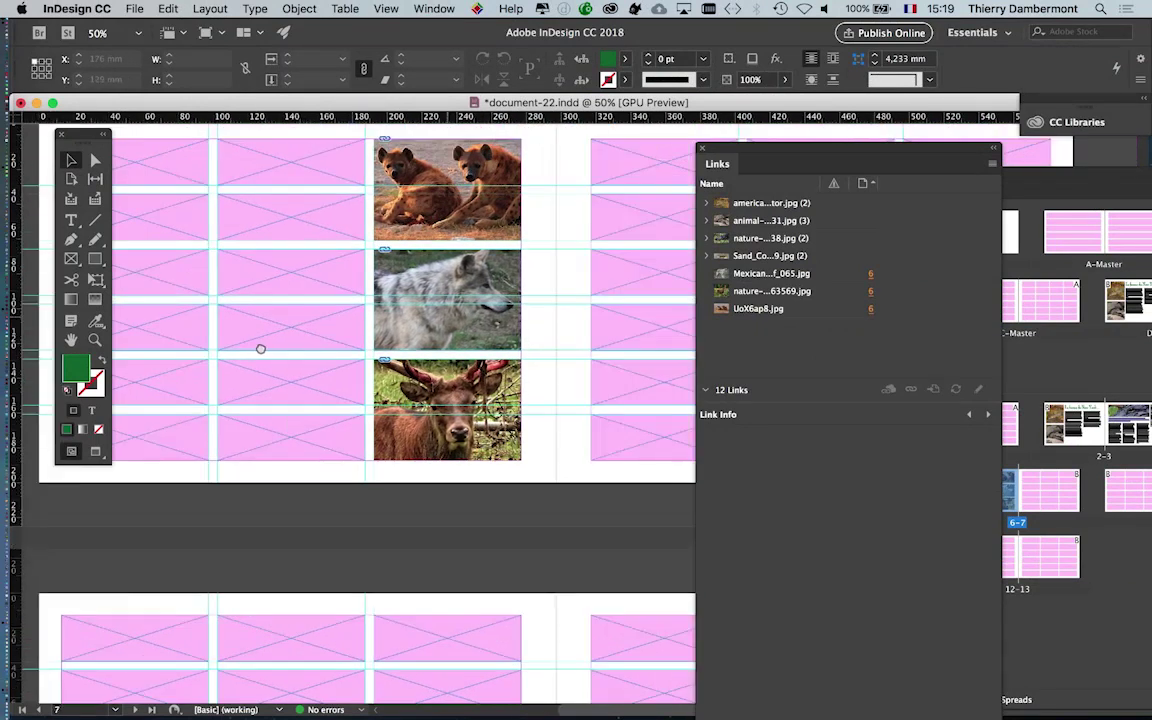
{"action": "scroll", "coordinate": [300, 376], "scroll_direction": "left", "scroll_amount": 2}
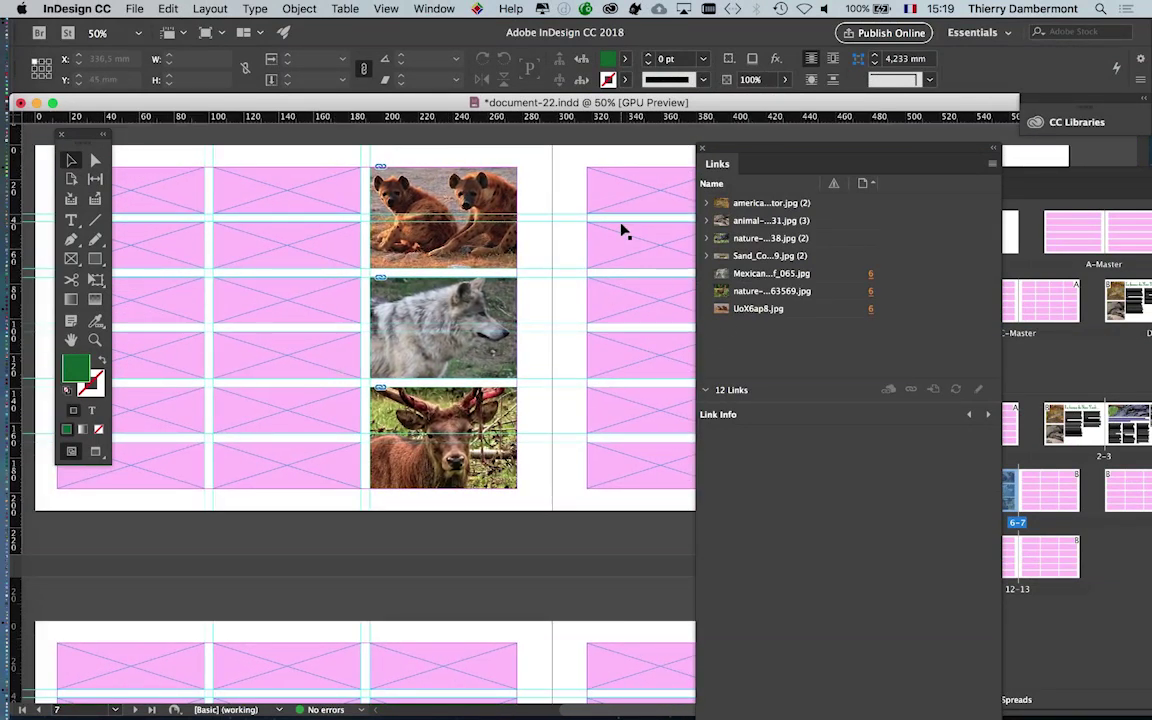
{"action": "key", "text": "super+Tab"}
{"action": "key", "text": "super+Tab"}
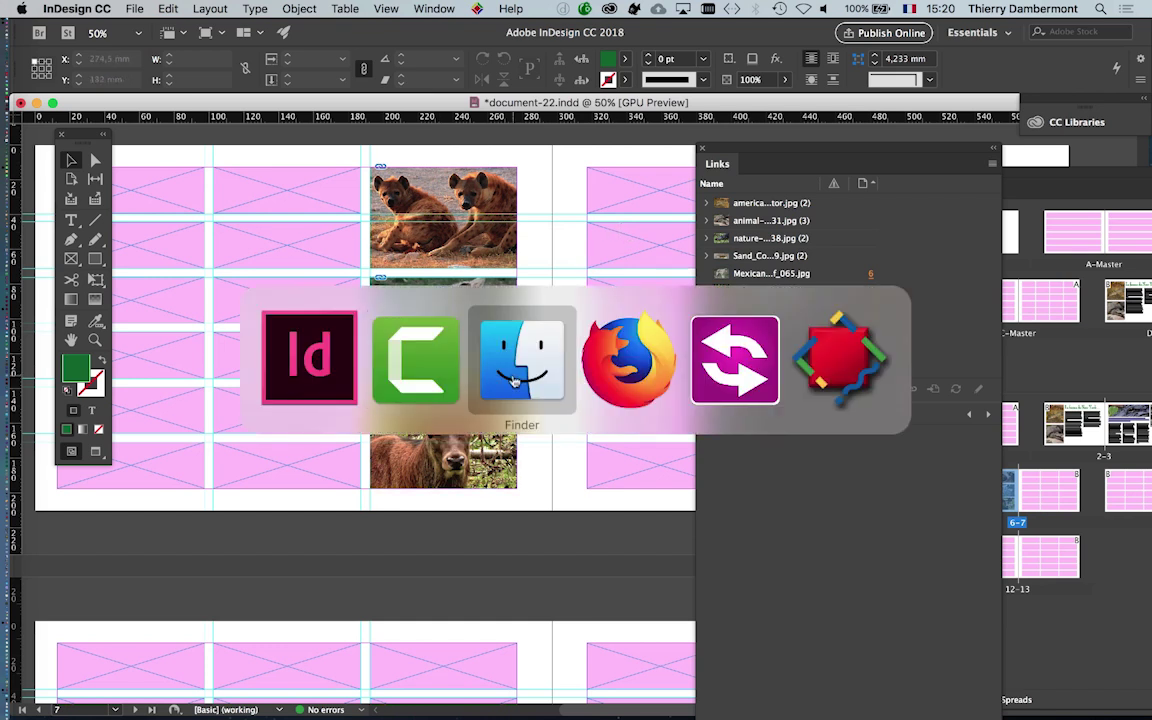
Step: Open a new Finder window, enlarge it, and open the document-21 Folder from InDesign SESSION 3
{"action": "left_click", "coordinate": [101, 8]}
{"action": "left_click", "coordinate": [140, 29]}
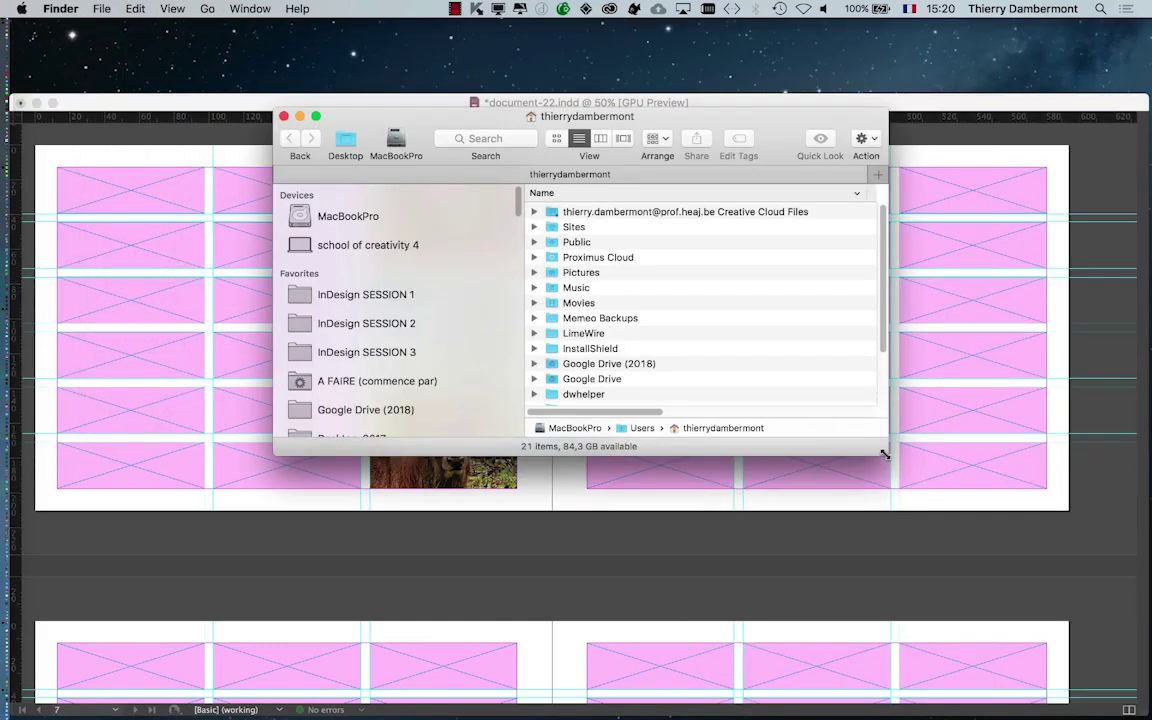
{"action": "left_click_drag", "start_coordinate": [886, 453], "coordinate": [957, 539]}
{"action": "left_click", "coordinate": [400, 352]}
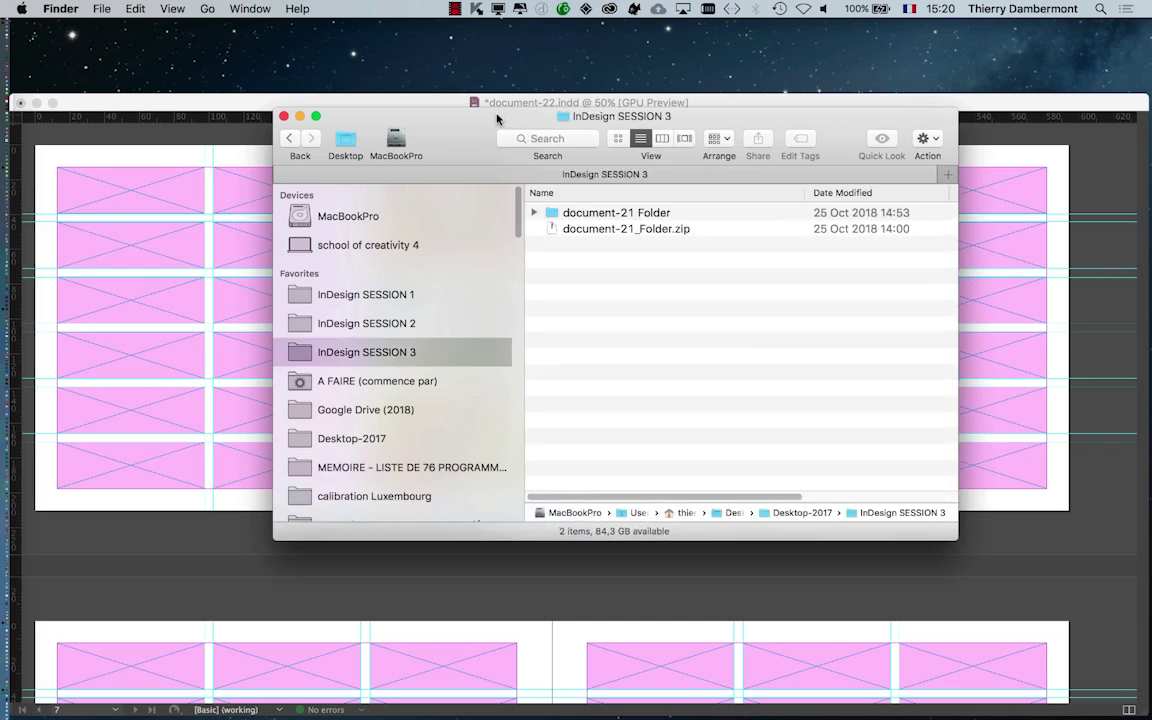
{"action": "left_click_drag", "start_coordinate": [497, 119], "coordinate": [388, 121]}
{"action": "left_click_drag", "start_coordinate": [851, 538], "coordinate": [1007, 539]}
{"action": "double_click", "coordinate": [576, 216]}
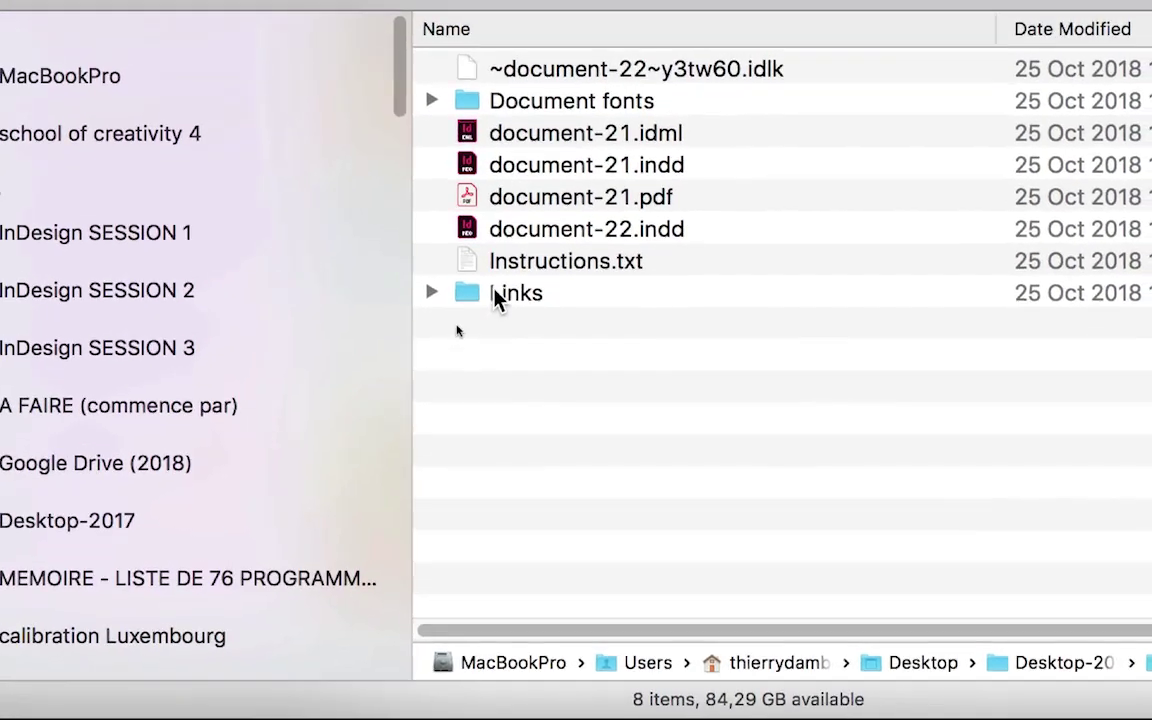
Step: Inspect document-22.indd and the Links folder images, then move the Finder window aside
{"action": "left_click", "coordinate": [497, 296]}
{"action": "left_click", "coordinate": [434, 294]}
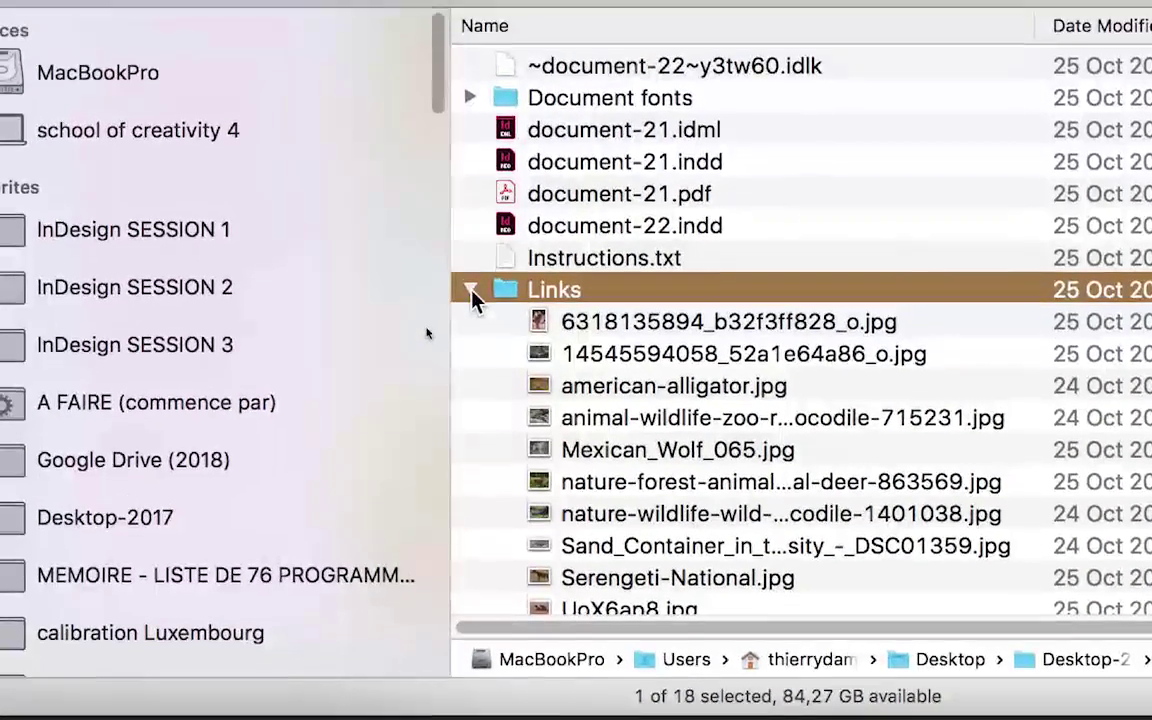
{"action": "left_click", "coordinate": [426, 264]}
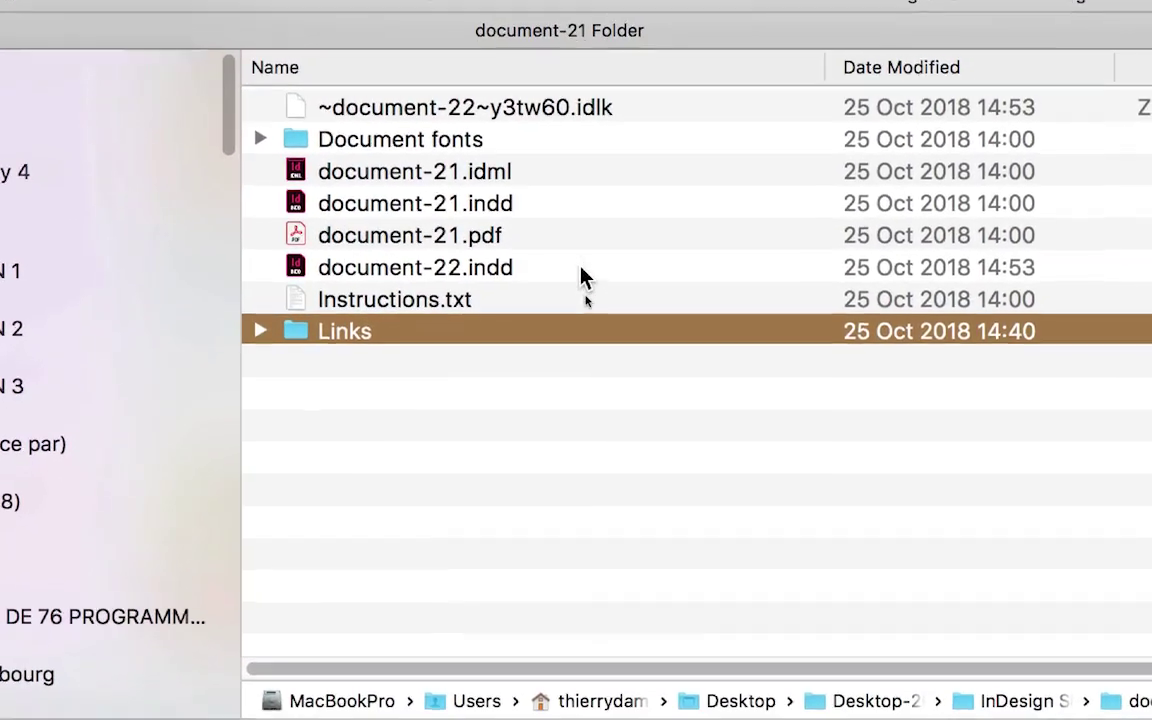
{"action": "left_click", "coordinate": [582, 268]}
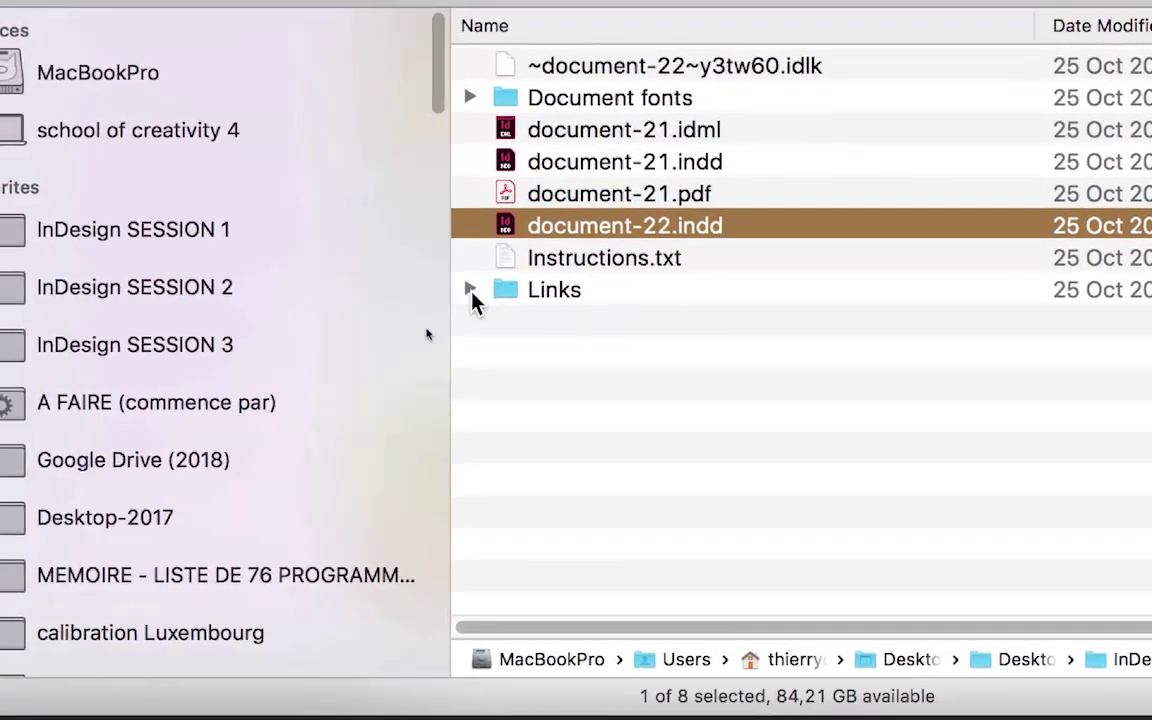
{"action": "left_click", "coordinate": [438, 294]}
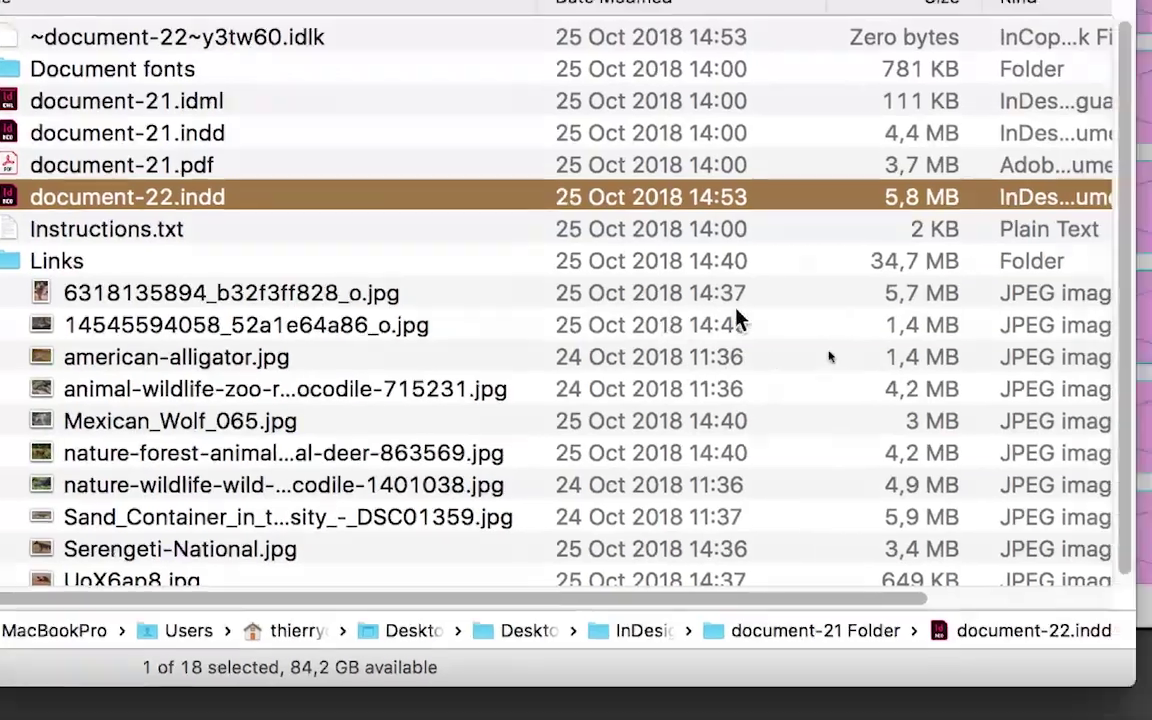
{"action": "left_click", "coordinate": [985, 287]}
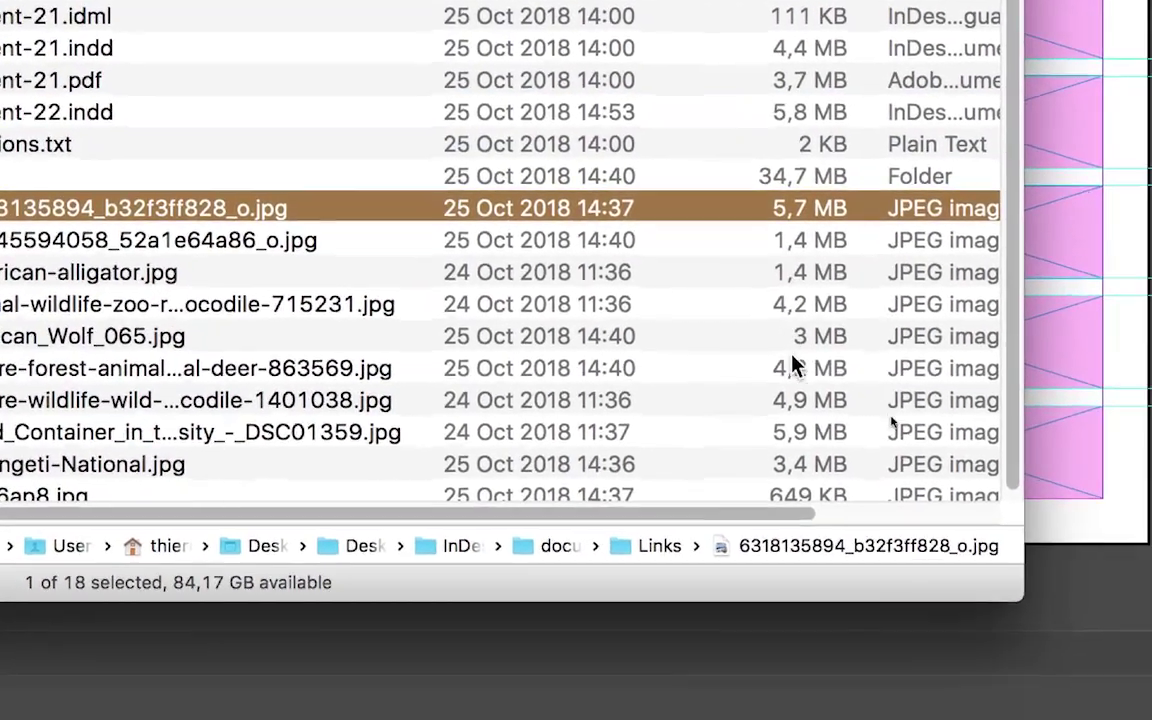
{"action": "left_click", "coordinate": [797, 395]}
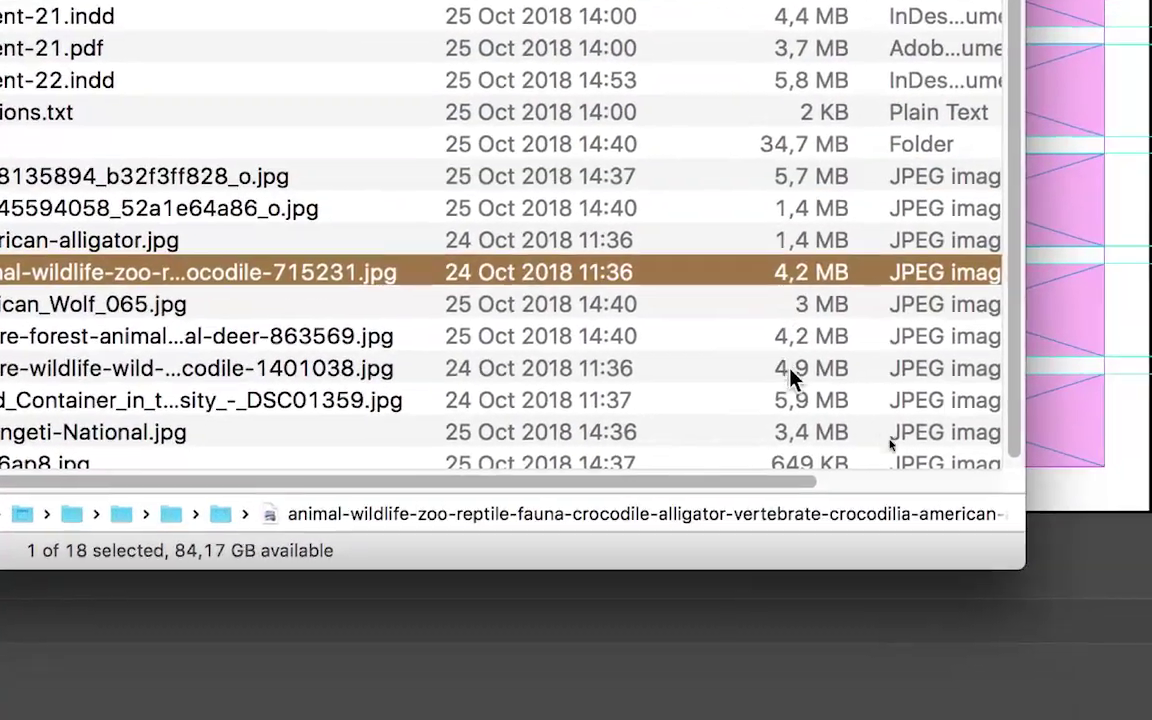
{"action": "left_click", "coordinate": [790, 368]}
{"action": "key", "text": "Down"}
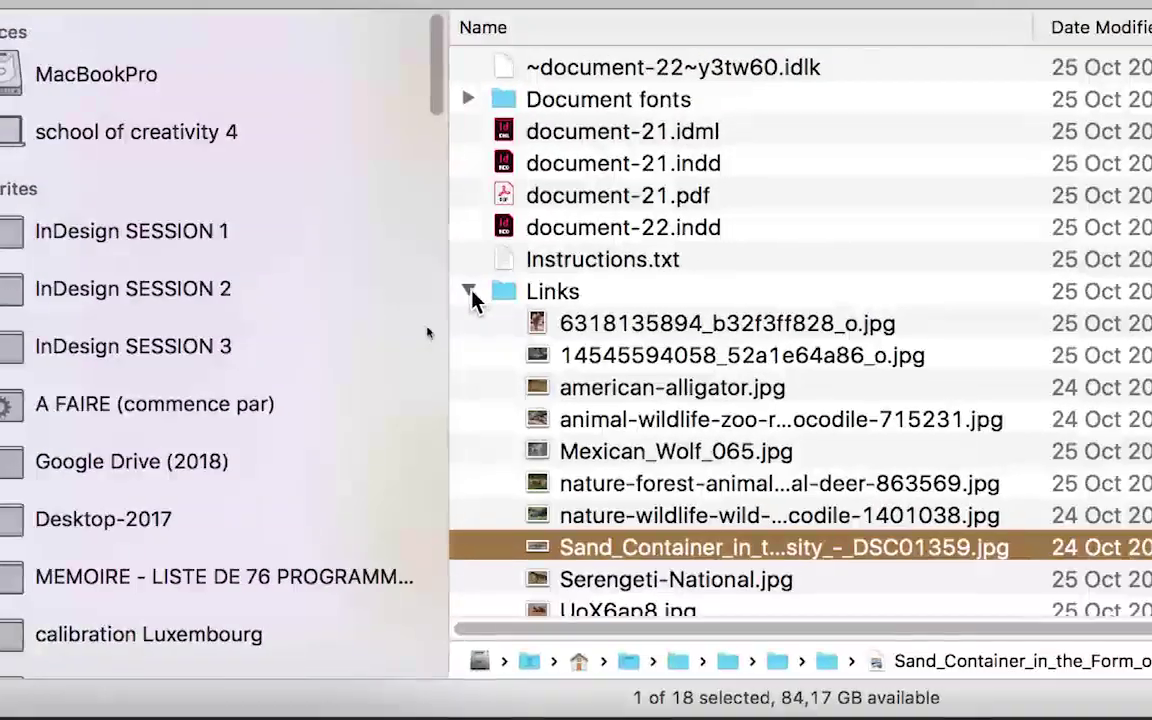
{"action": "left_click", "coordinate": [399, 256]}
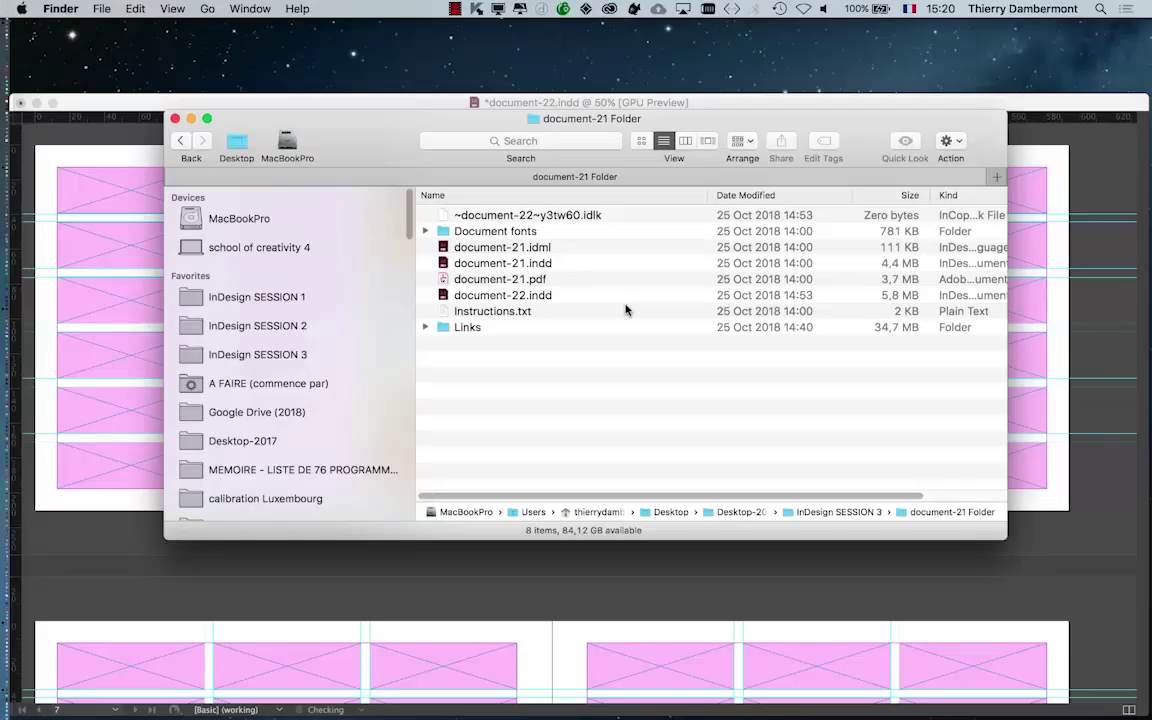
{"action": "mouse_move", "coordinate": [341, 131]}
{"action": "left_mouse_down"}
{"action": "mouse_move", "coordinate": [871, 527]}
{"action": "mouse_move", "coordinate": [860, 507]}
{"action": "left_mouse_up"}
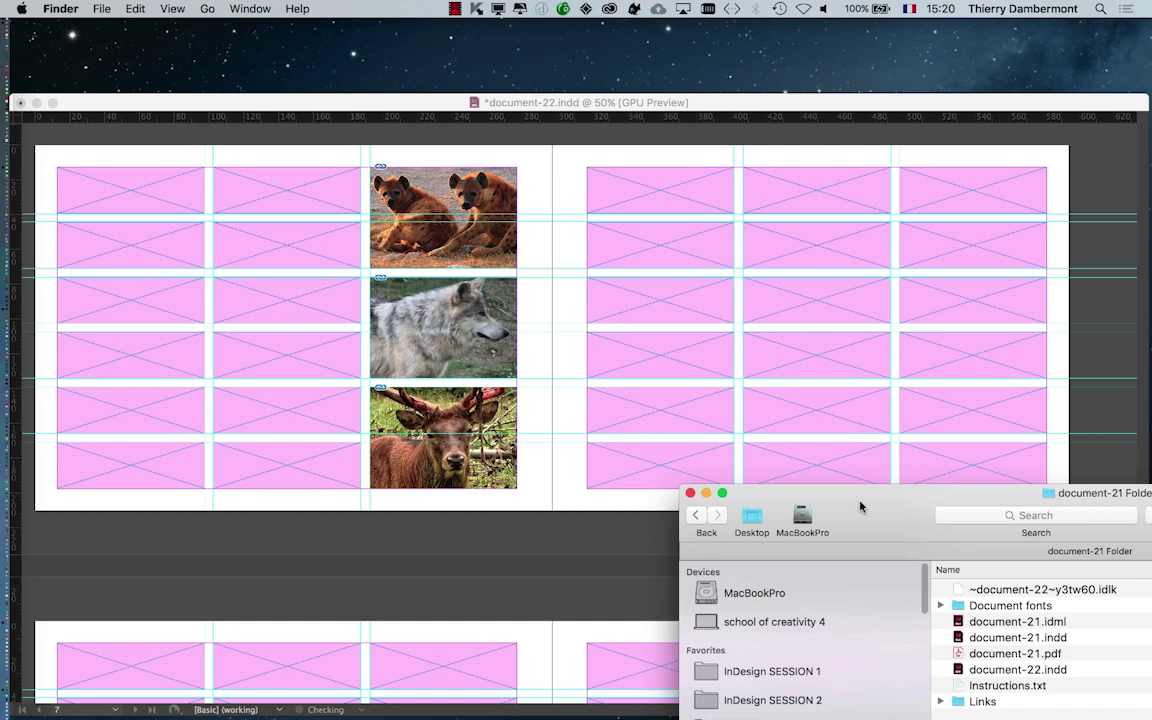
Step: Bring the InDesign layout back to the front and zoom onto the deer photo
{"action": "left_click", "coordinate": [625, 131]}
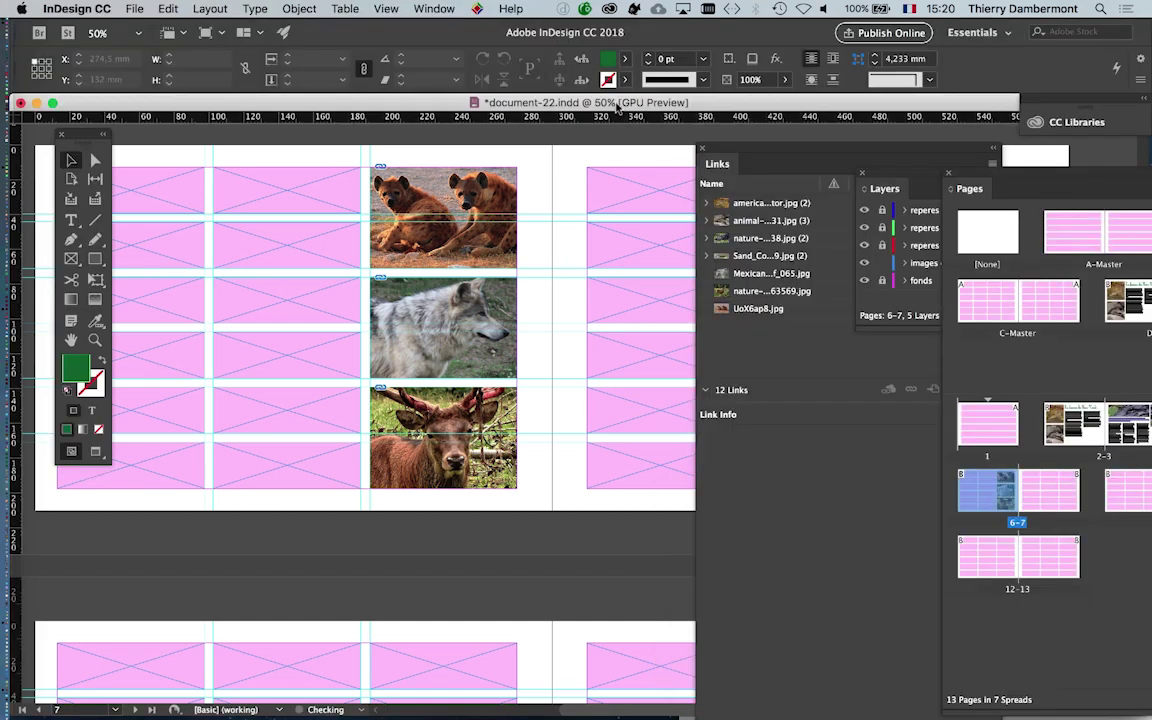
{"action": "scroll", "coordinate": [432, 358], "scroll_direction": "up", "scroll_amount": 3}
{"action": "scroll", "coordinate": [432, 358], "scroll_direction": "up", "scroll_amount": 1}
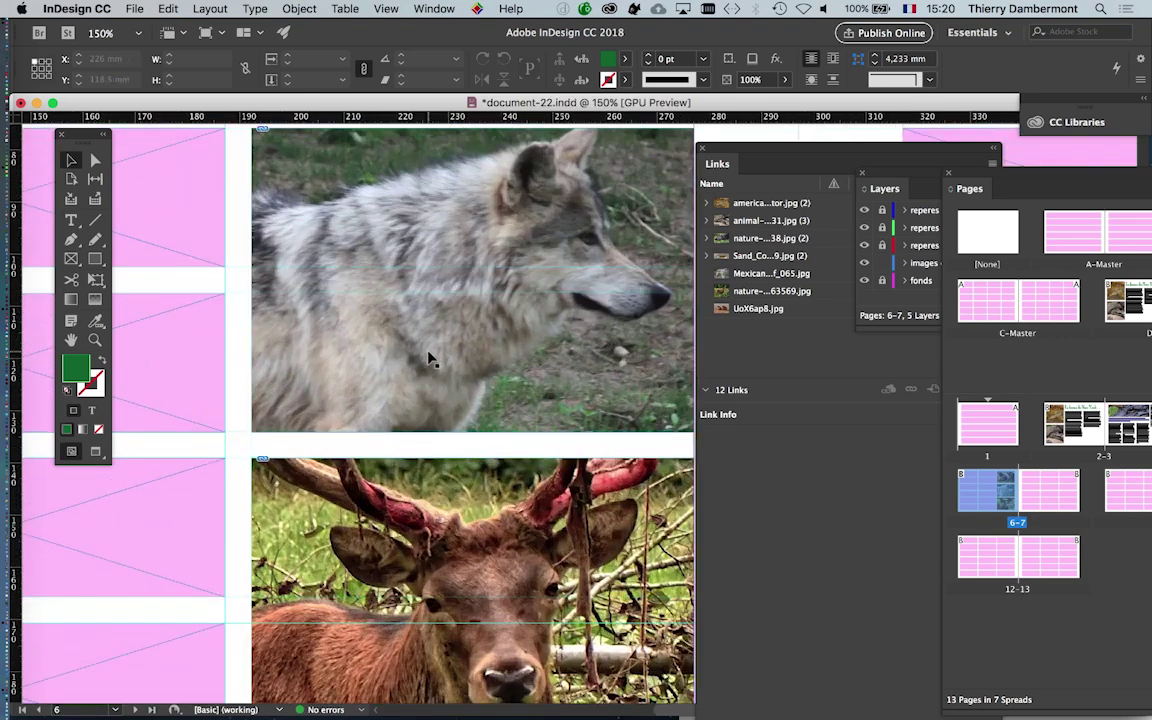
{"action": "scroll", "coordinate": [432, 358], "scroll_direction": "up", "scroll_amount": 2}
{"action": "scroll", "coordinate": [472, 478], "scroll_direction": "down", "scroll_amount": 5}
{"action": "scroll", "coordinate": [472, 478], "scroll_direction": "right", "scroll_amount": 1}
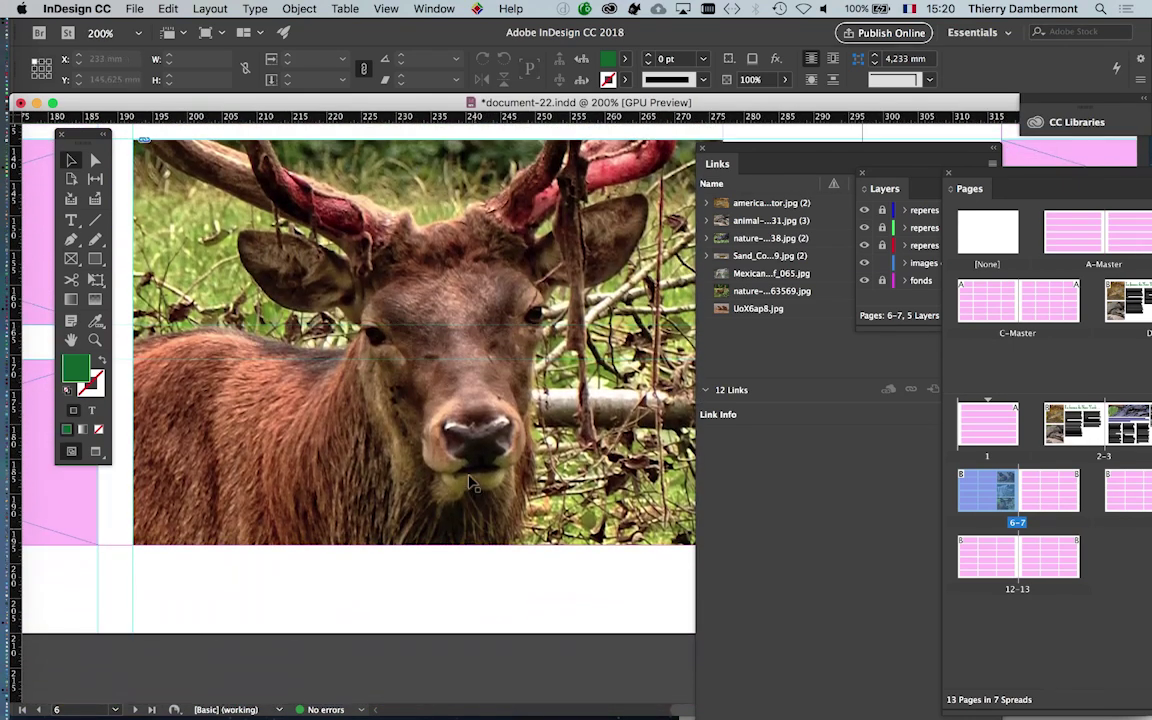
{"action": "scroll", "coordinate": [472, 478], "scroll_direction": "up", "scroll_amount": 1}
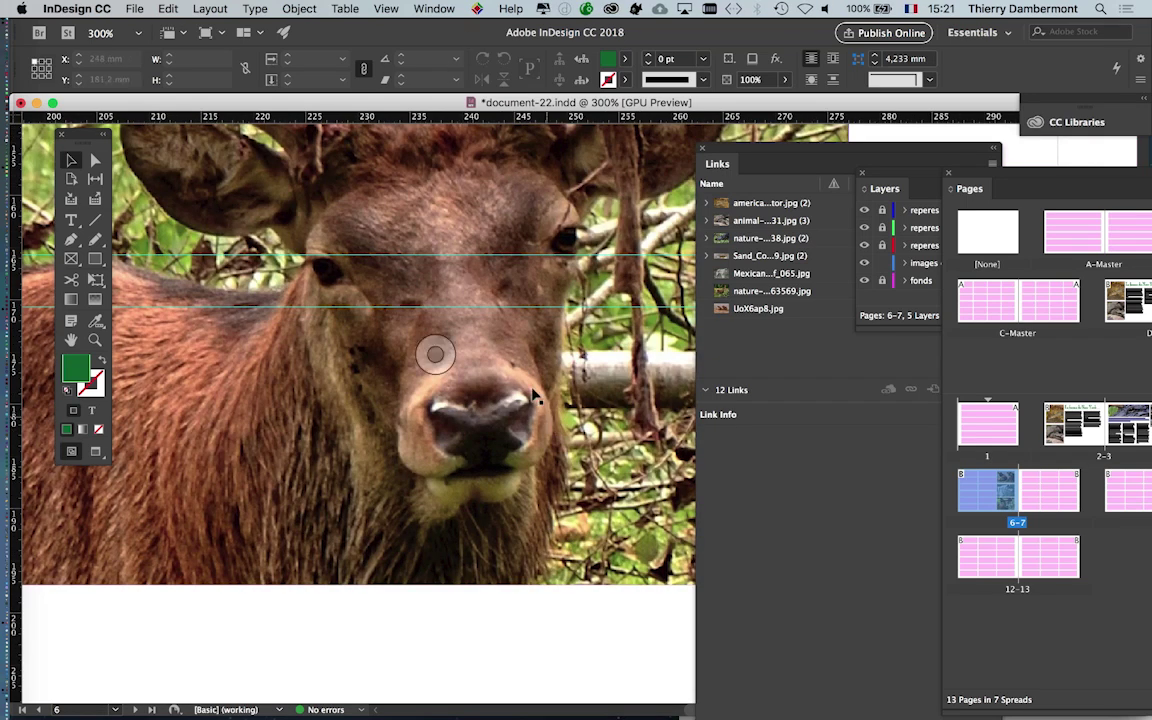
Step: Switch display performance to Typical Display and review the deer image
{"action": "left_click", "coordinate": [385, 8]}
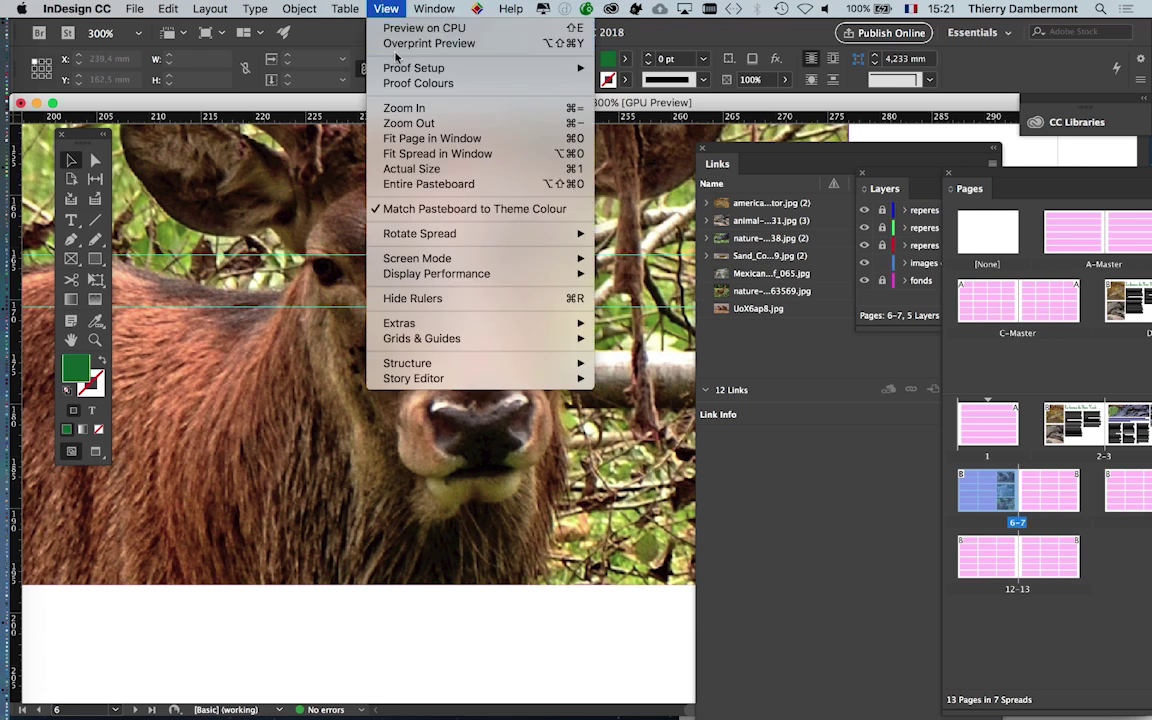
{"action": "mouse_move", "coordinate": [117, 176]}
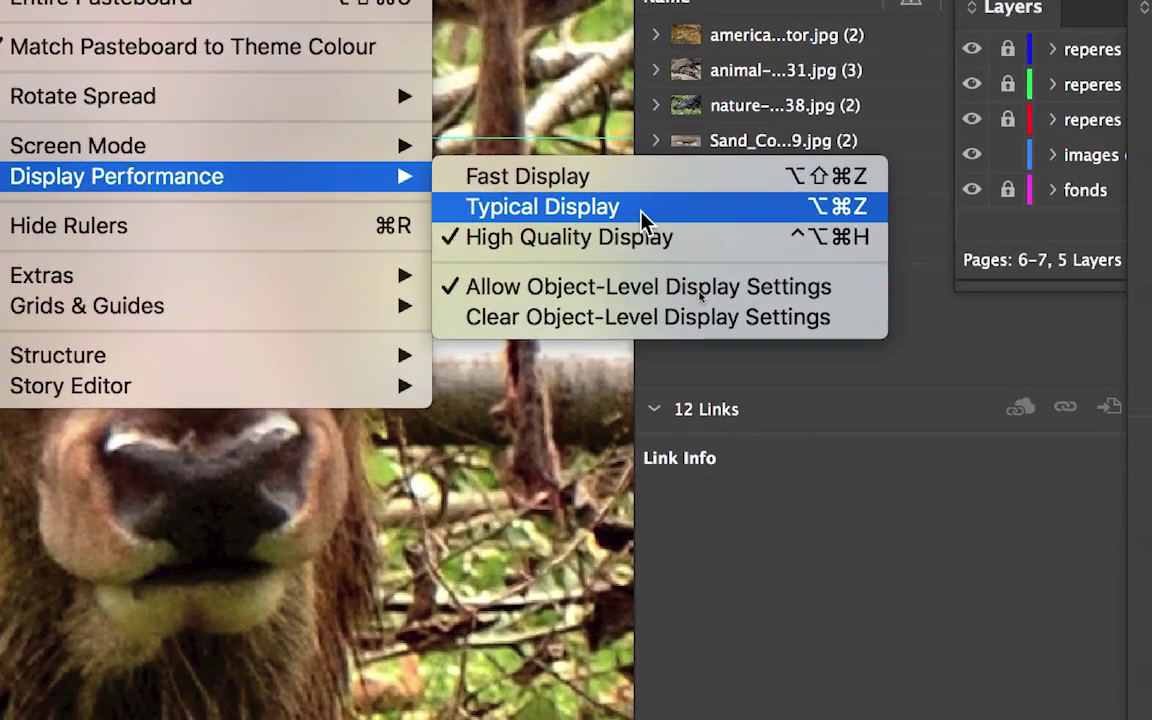
{"action": "left_click", "coordinate": [642, 208]}
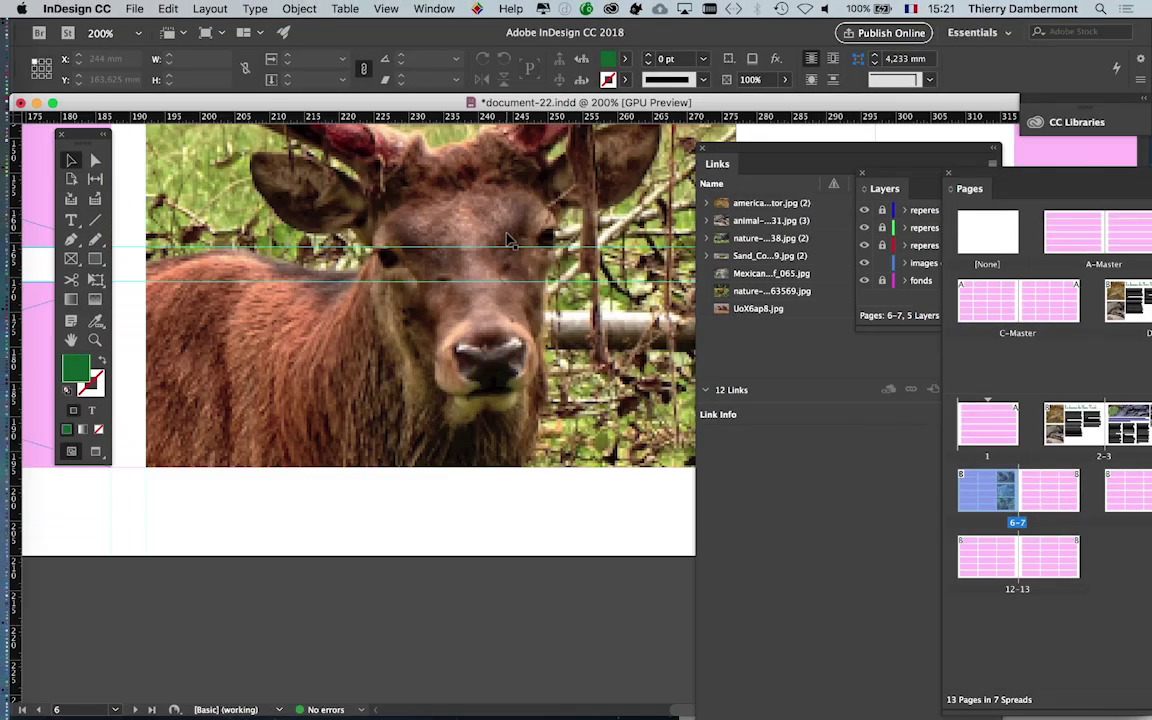
{"action": "scroll", "coordinate": [508, 240], "scroll_direction": "down", "scroll_amount": 1}
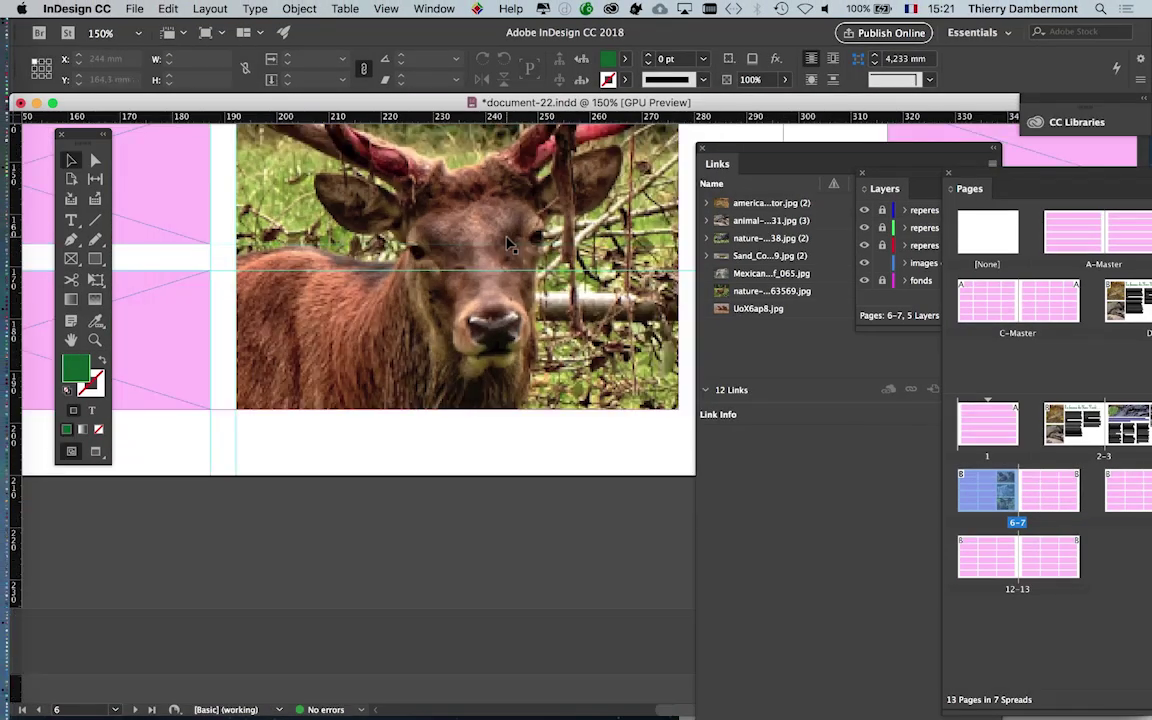
{"action": "scroll", "coordinate": [508, 244], "scroll_direction": "down", "scroll_amount": 1}
{"action": "scroll", "coordinate": [480, 200], "scroll_direction": "down", "scroll_amount": 1}
{"action": "scroll", "coordinate": [453, 150], "scroll_direction": "down", "scroll_amount": 1}
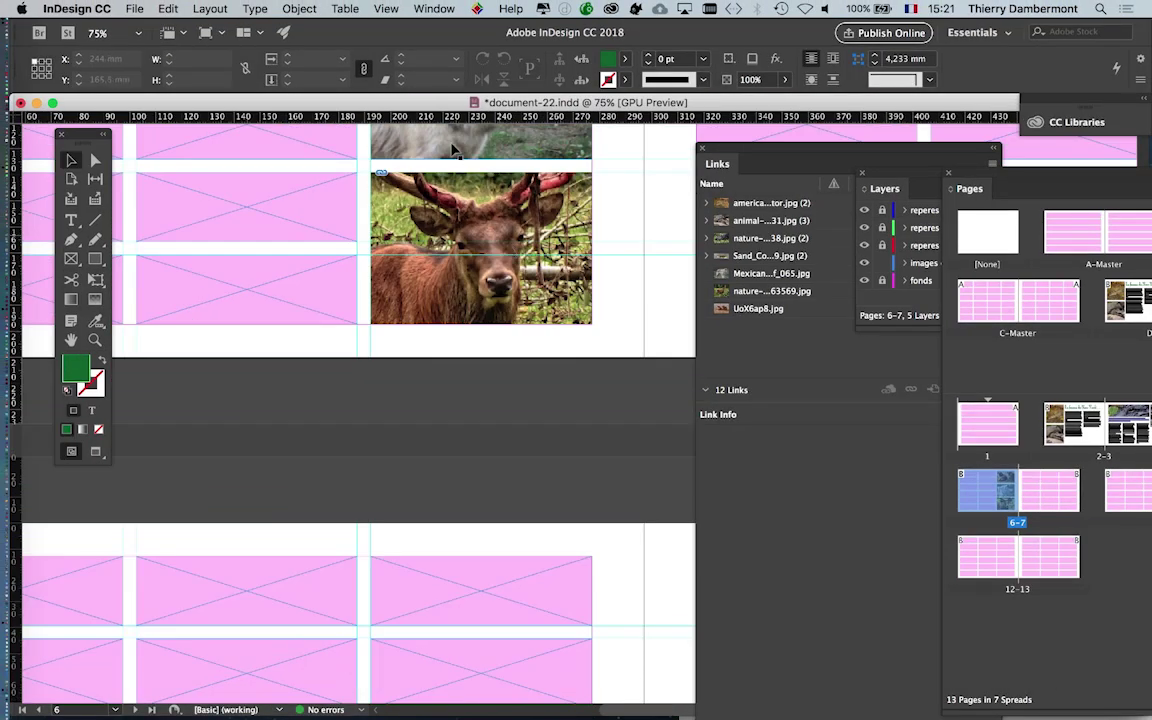
Step: Restore High Quality Display for the images
{"action": "left_click", "coordinate": [386, 8]}
{"action": "mouse_move", "coordinate": [90, 229]}
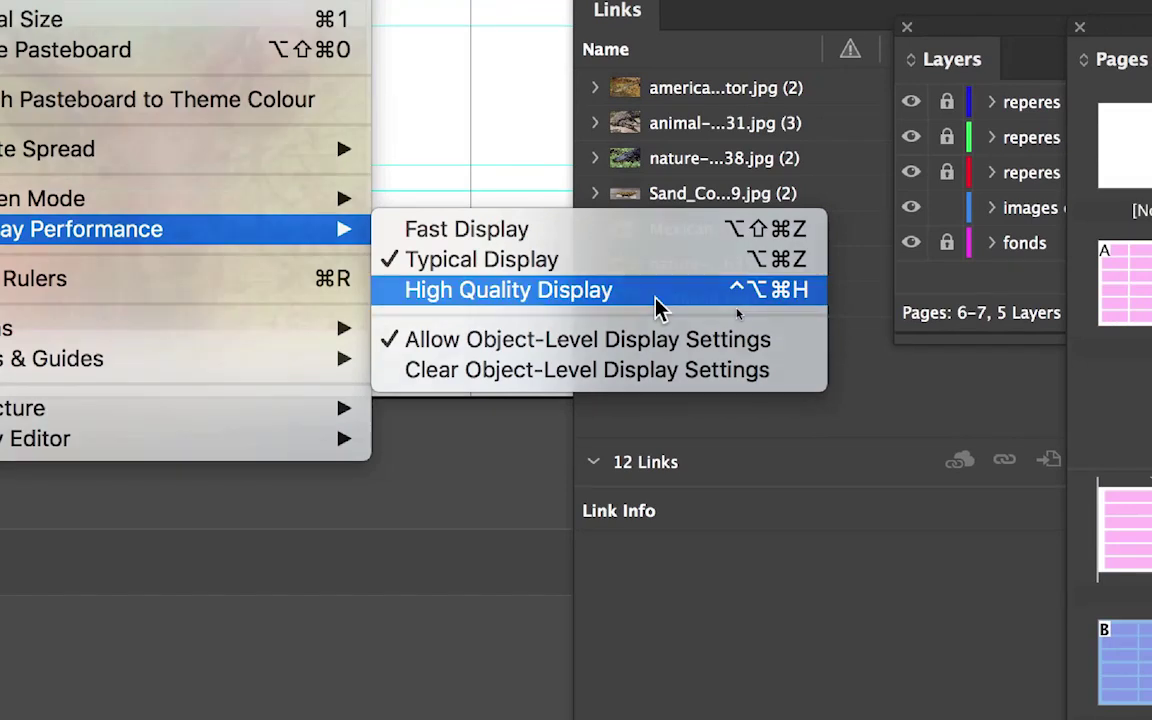
{"action": "left_click", "coordinate": [655, 297]}
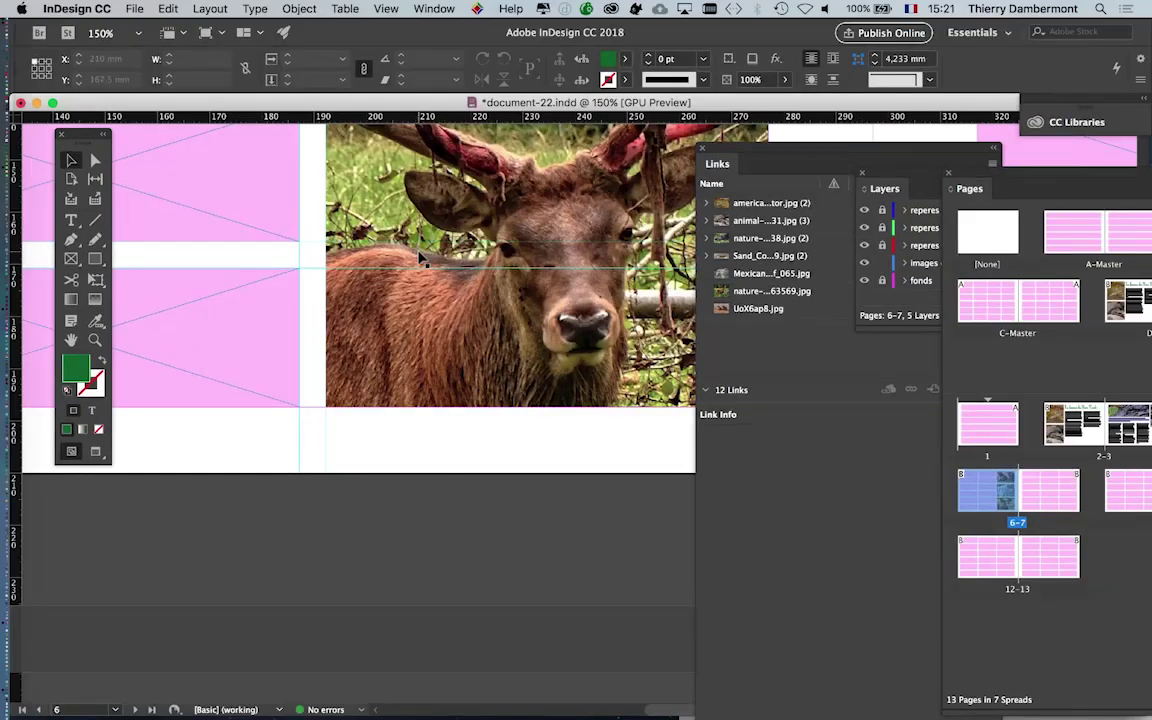
{"action": "scroll", "coordinate": [420, 258], "scroll_direction": "down", "scroll_amount": 3}
{"action": "scroll", "coordinate": [420, 258], "scroll_direction": "down", "scroll_amount": 1}
{"action": "scroll", "coordinate": [510, 252], "scroll_direction": "up", "scroll_amount": 4}
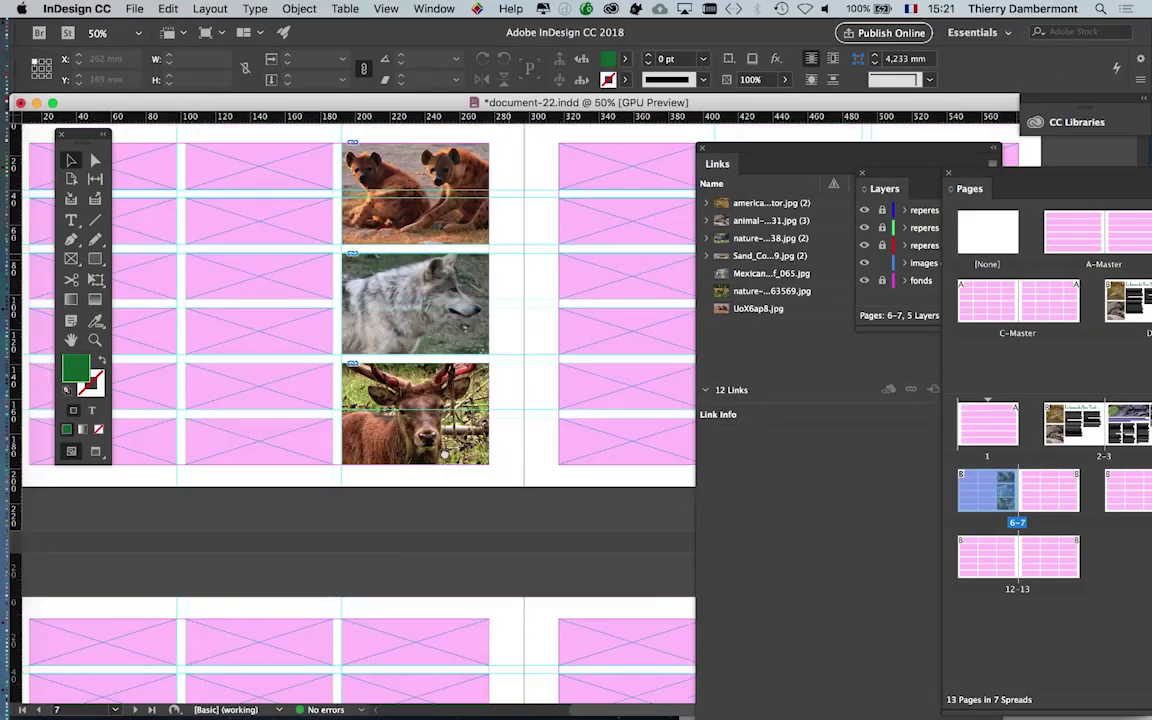
{"action": "left_click", "coordinate": [134, 8]}
Step: Save the layout as document-23.indd in the document-21 Folder
{"action": "left_click", "coordinate": [173, 129]}
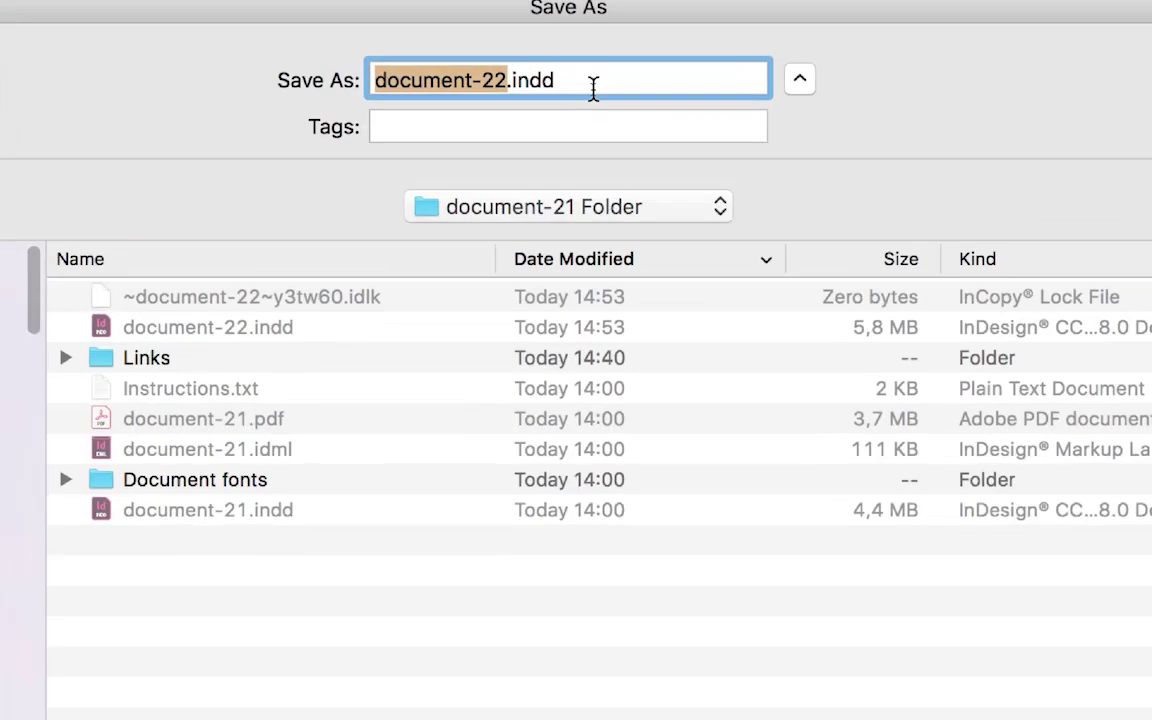
{"action": "left_click", "coordinate": [595, 87]}
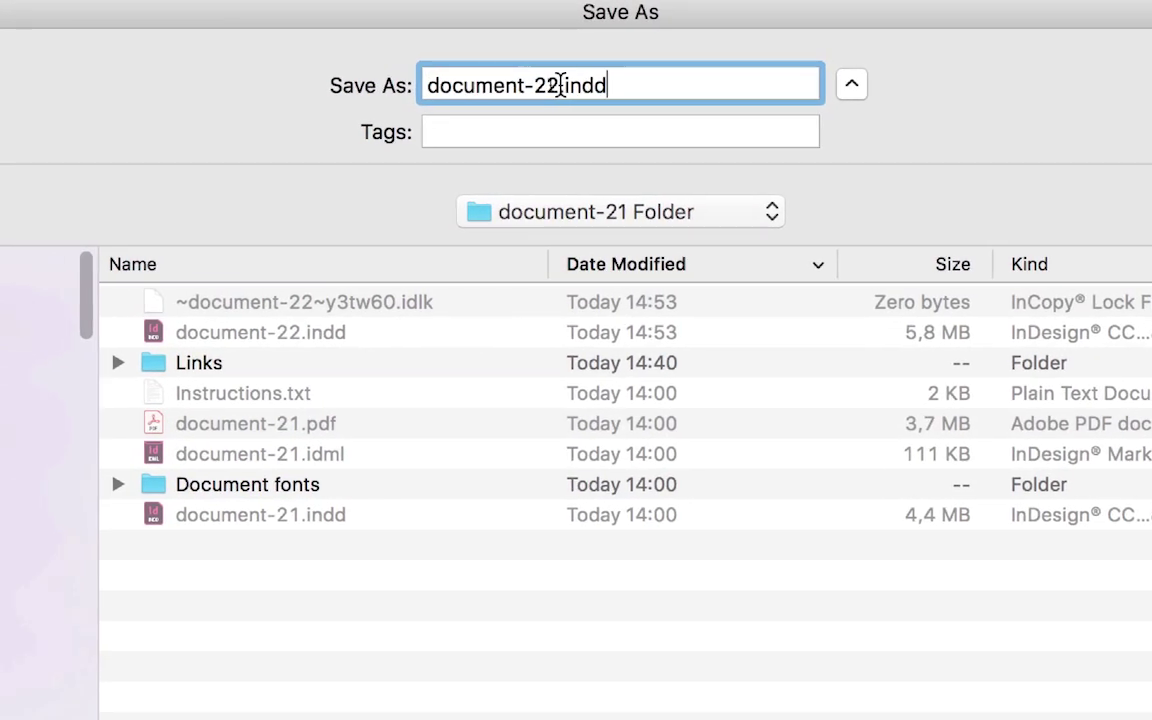
{"action": "left_click_drag", "start_coordinate": [556, 85], "coordinate": [544, 85]}
{"action": "type", "text": "3"}
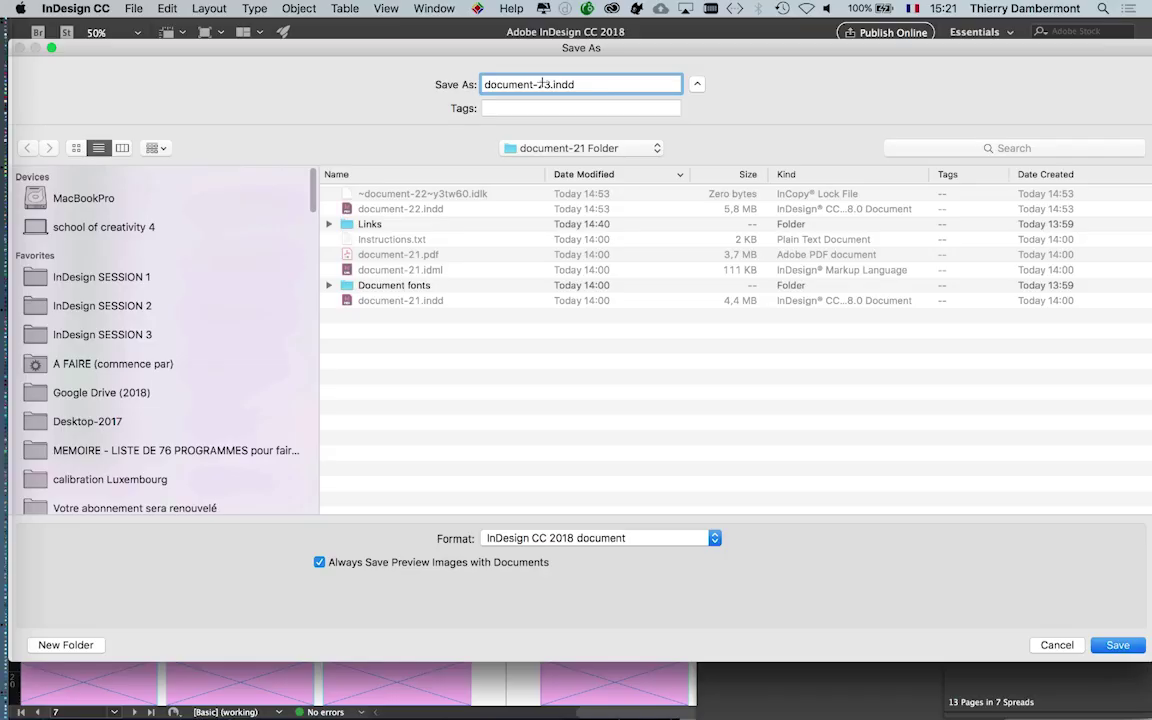
{"action": "key", "text": "Return"}
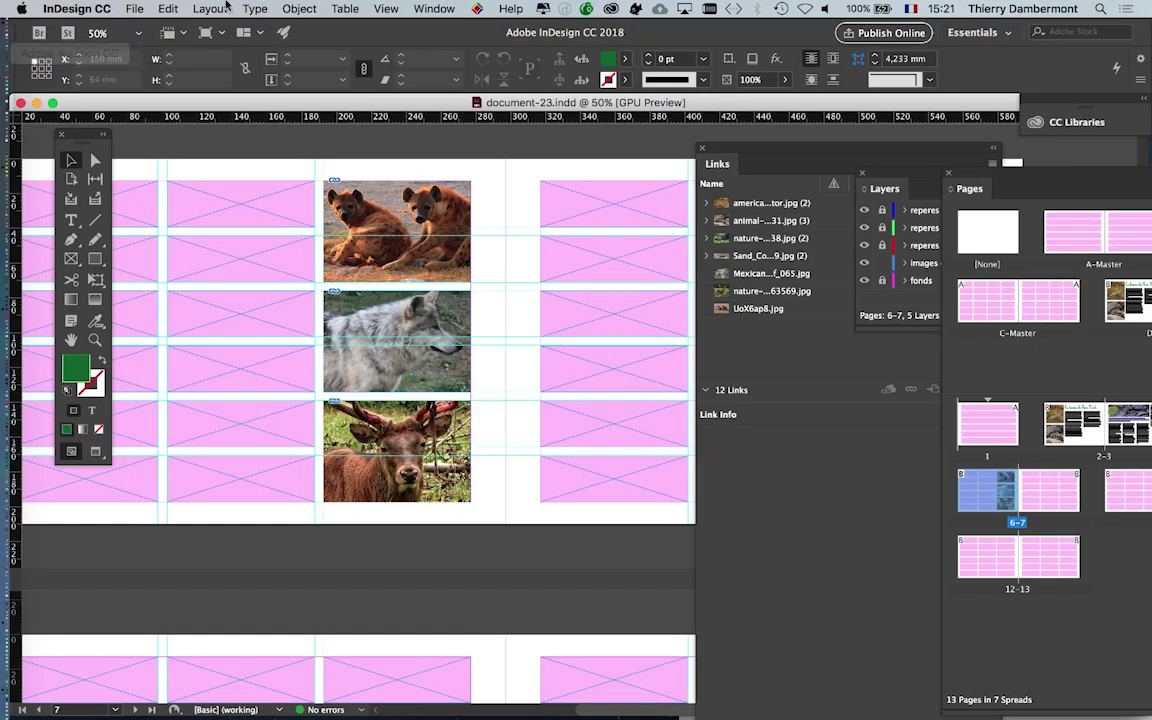
Step: Reopen Save As to confirm the document-21 Folder location, then cancel
{"action": "left_click", "coordinate": [134, 8]}
{"action": "left_click", "coordinate": [180, 129]}
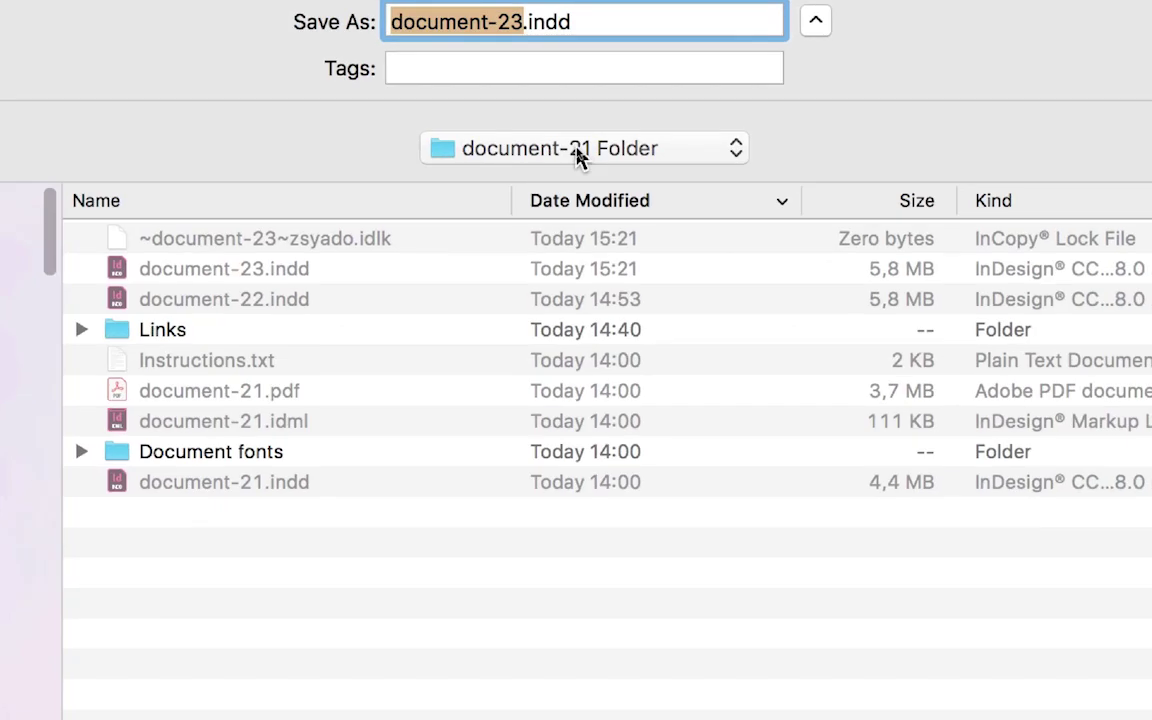
{"action": "left_click", "coordinate": [576, 151]}
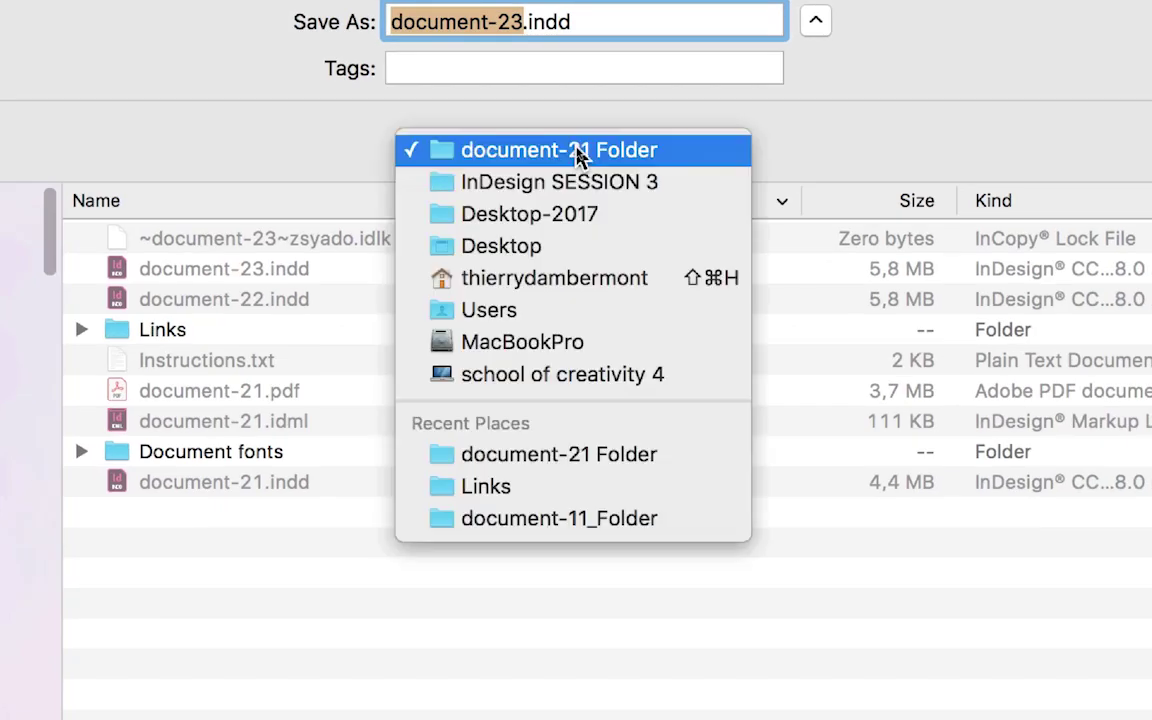
{"action": "left_click", "coordinate": [577, 152]}
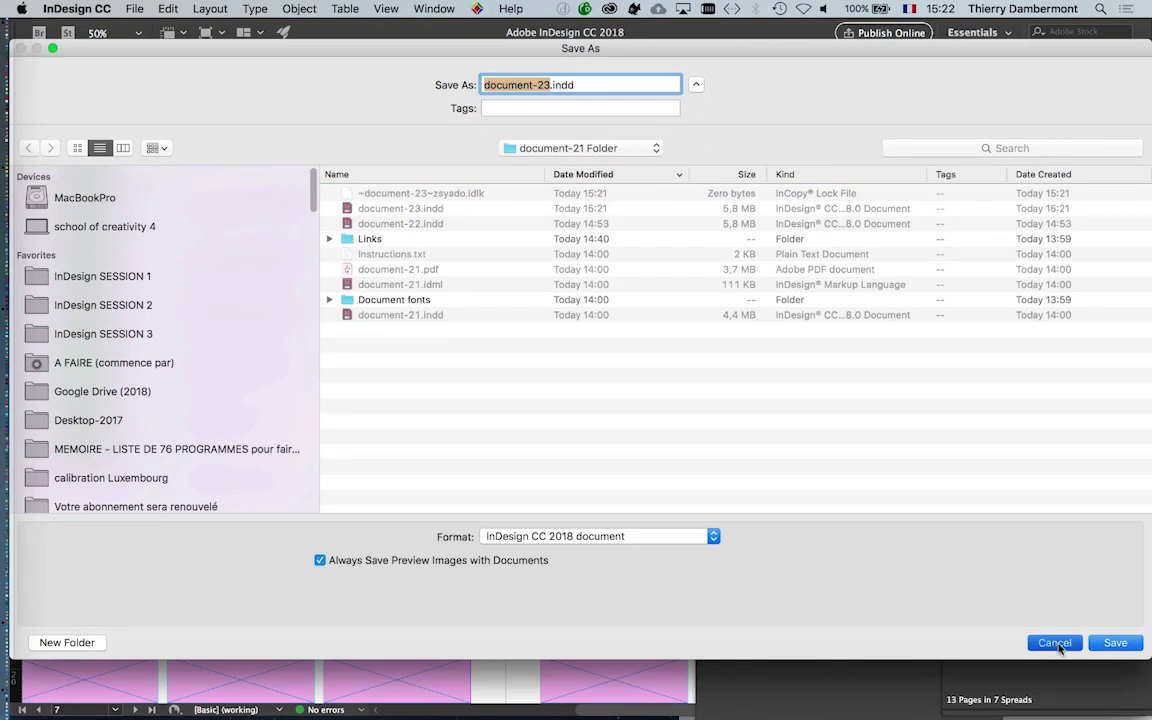
{"action": "left_click", "coordinate": [1054, 642]}
Step: Dock the Links panel away from spread 6–7, then zoom back in and pan to page 7
{"action": "key", "text": "super+minus"}
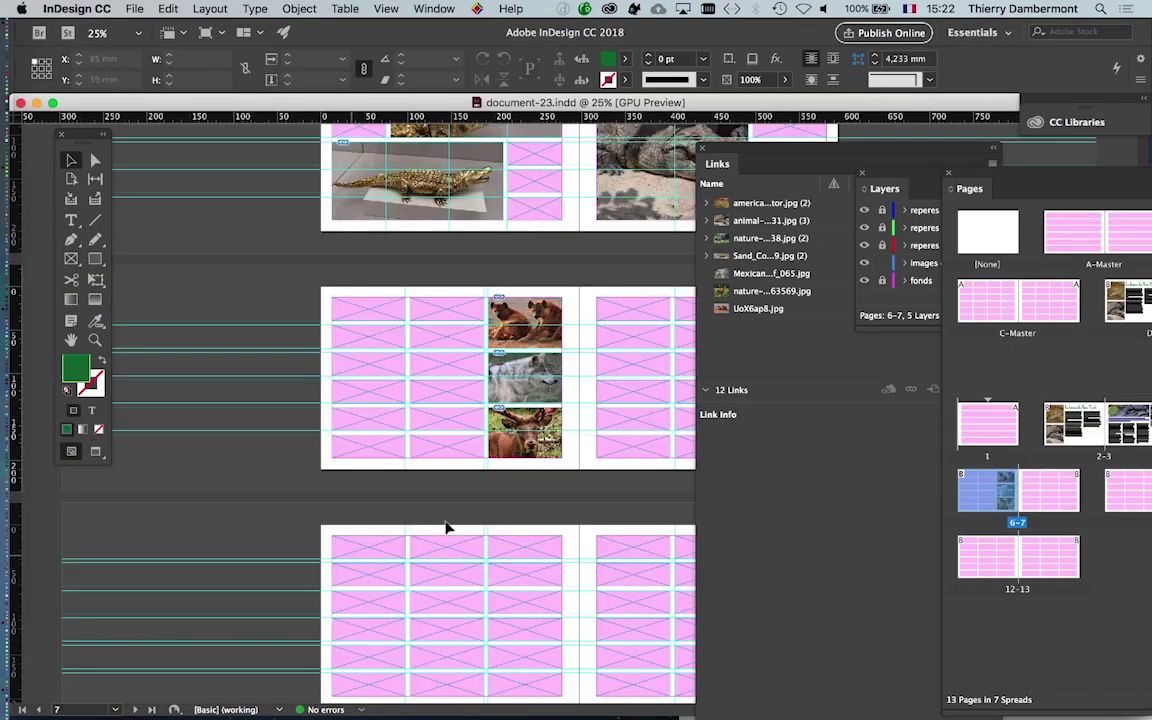
{"action": "scroll", "coordinate": [185, 459], "scroll_direction": "down", "scroll_amount": 1}
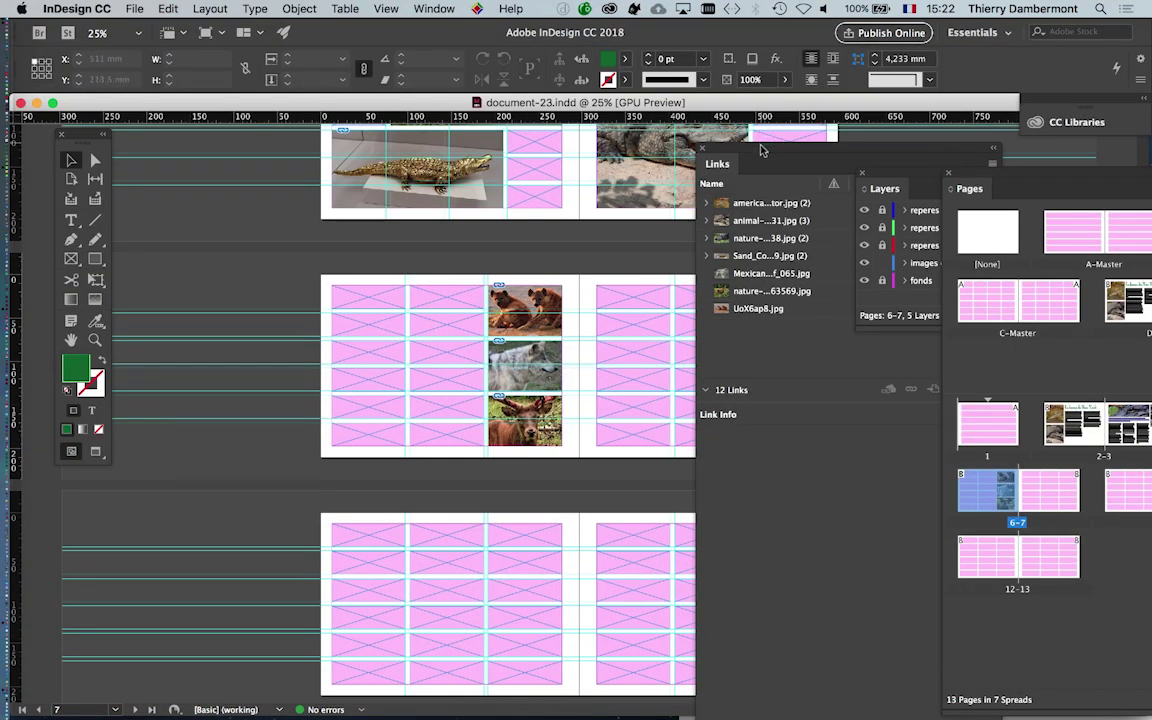
{"action": "left_click_drag", "start_coordinate": [760, 150], "coordinate": [923, 406]}
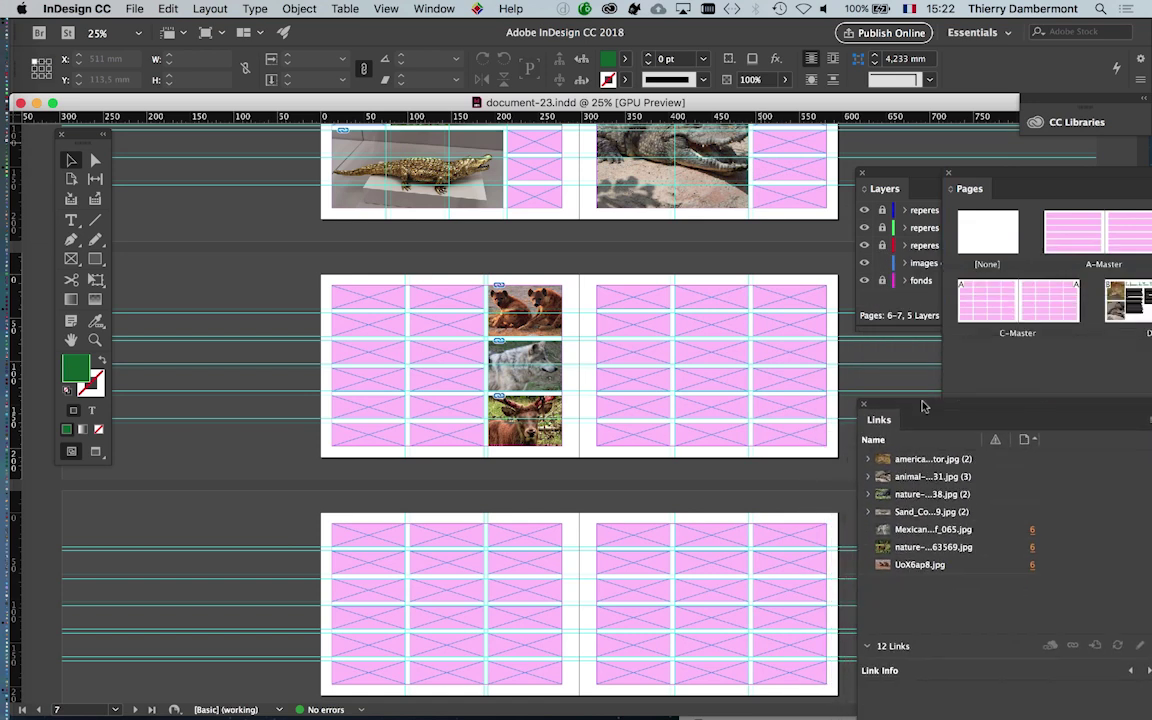
{"action": "key", "text": "super+equal"}
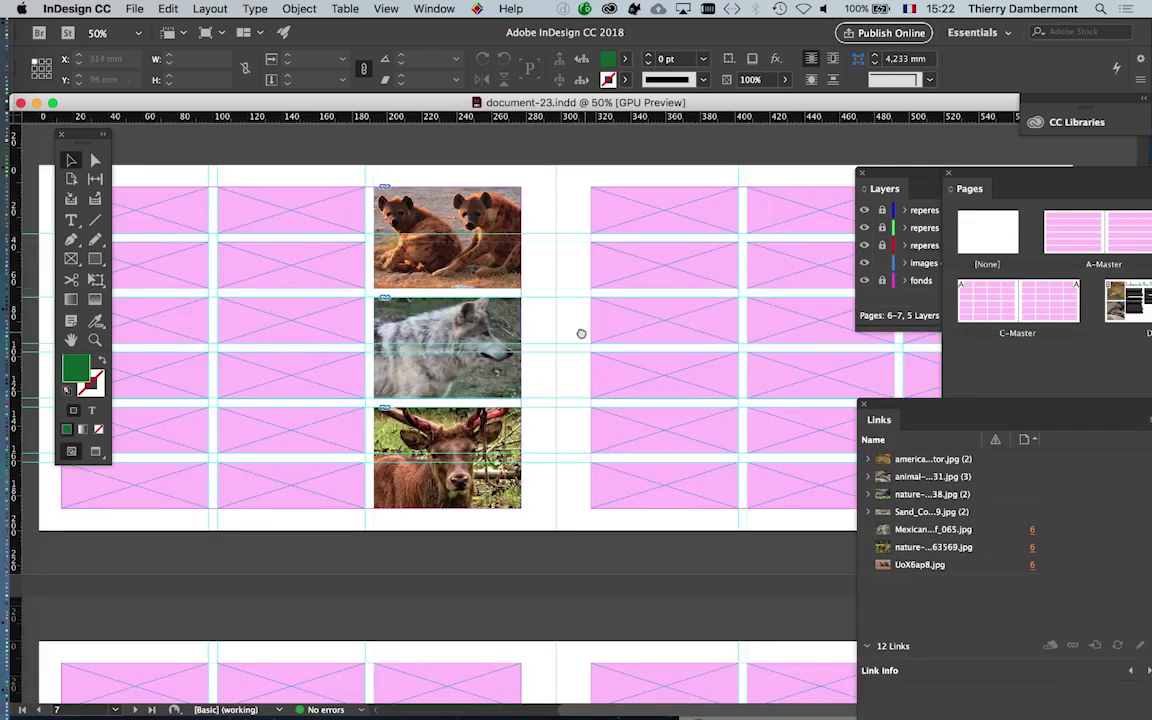
{"action": "scroll", "coordinate": [435, 342], "scroll_direction": "right", "scroll_amount": 5}
{"action": "scroll", "coordinate": [368, 341], "scroll_direction": "right", "scroll_amount": 1}
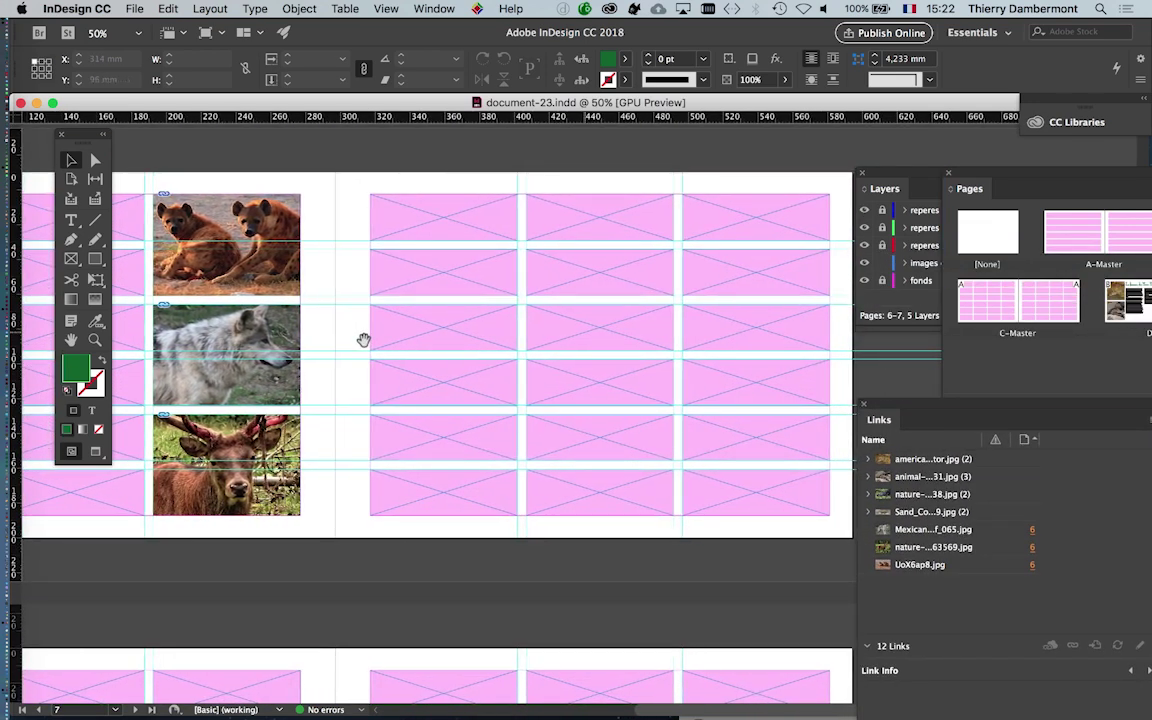
{"action": "mouse_move", "coordinate": [445, 408]}
{"action": "left_mouse_down"}
{"action": "mouse_move", "coordinate": [438, 386]}
{"action": "mouse_move", "coordinate": [512, 383]}
{"action": "left_mouse_up"}
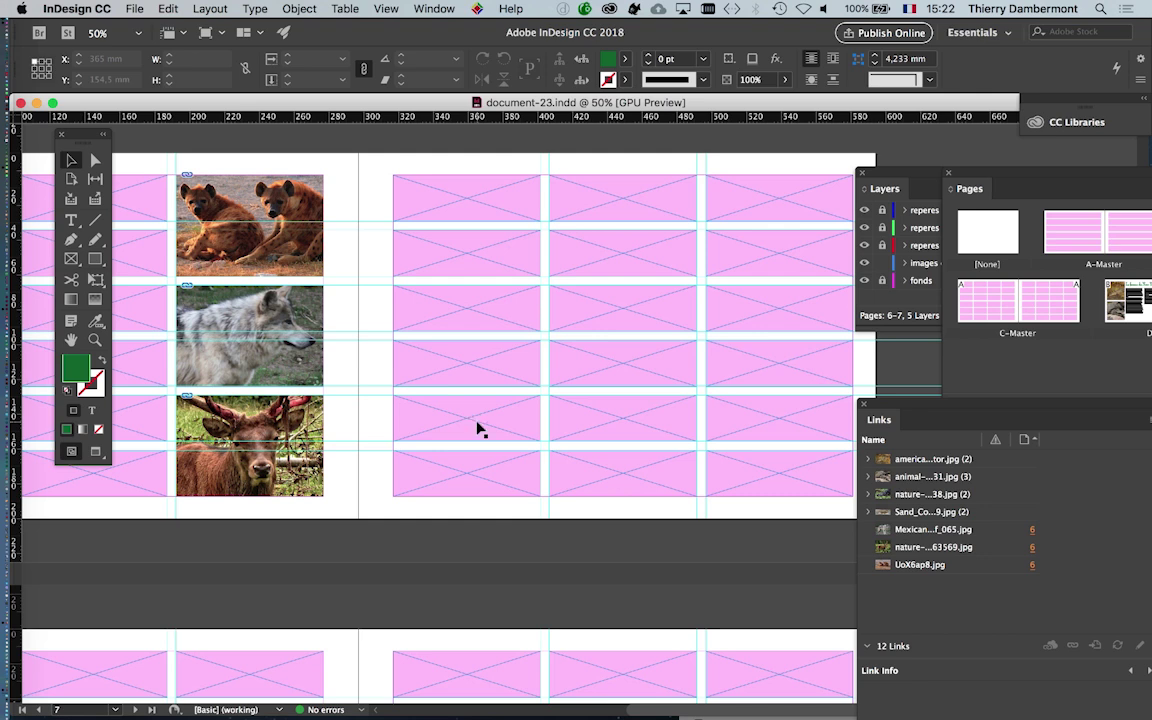
{"action": "key", "text": "F12"}
{"action": "scroll", "coordinate": [480, 290], "scroll_direction": "right", "scroll_amount": 2}
{"action": "scroll", "coordinate": [420, 282], "scroll_direction": "right", "scroll_amount": 4}
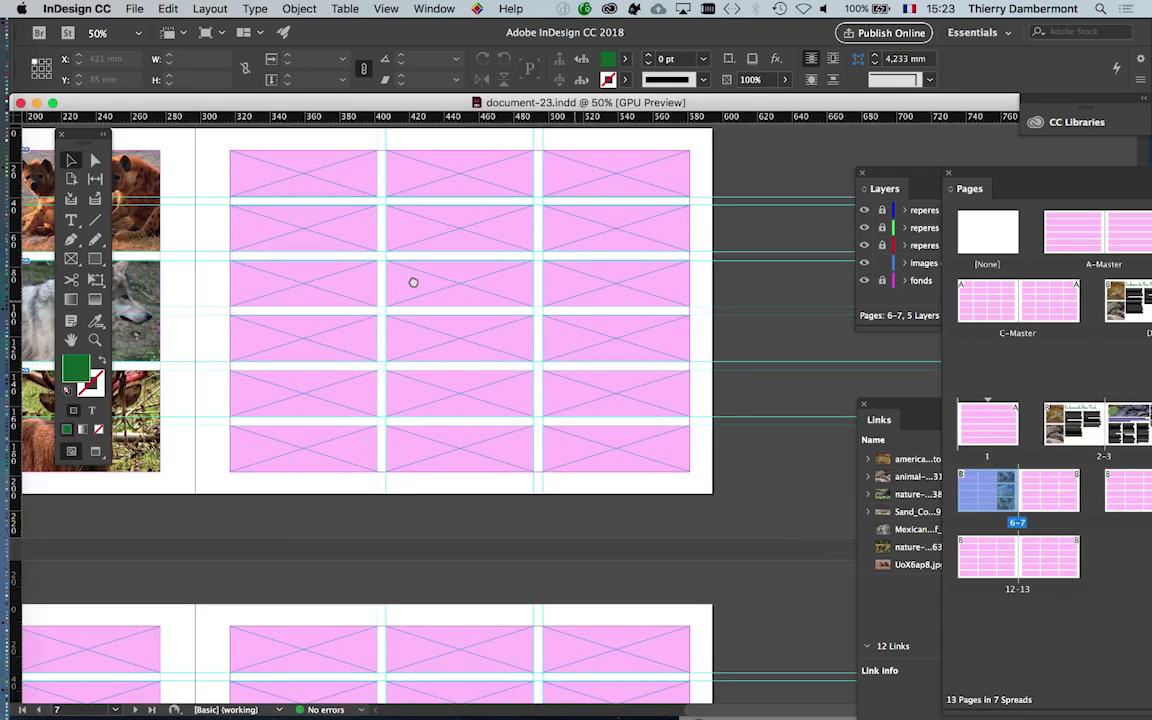
{"action": "scroll", "coordinate": [425, 295], "scroll_direction": "right", "scroll_amount": 1}
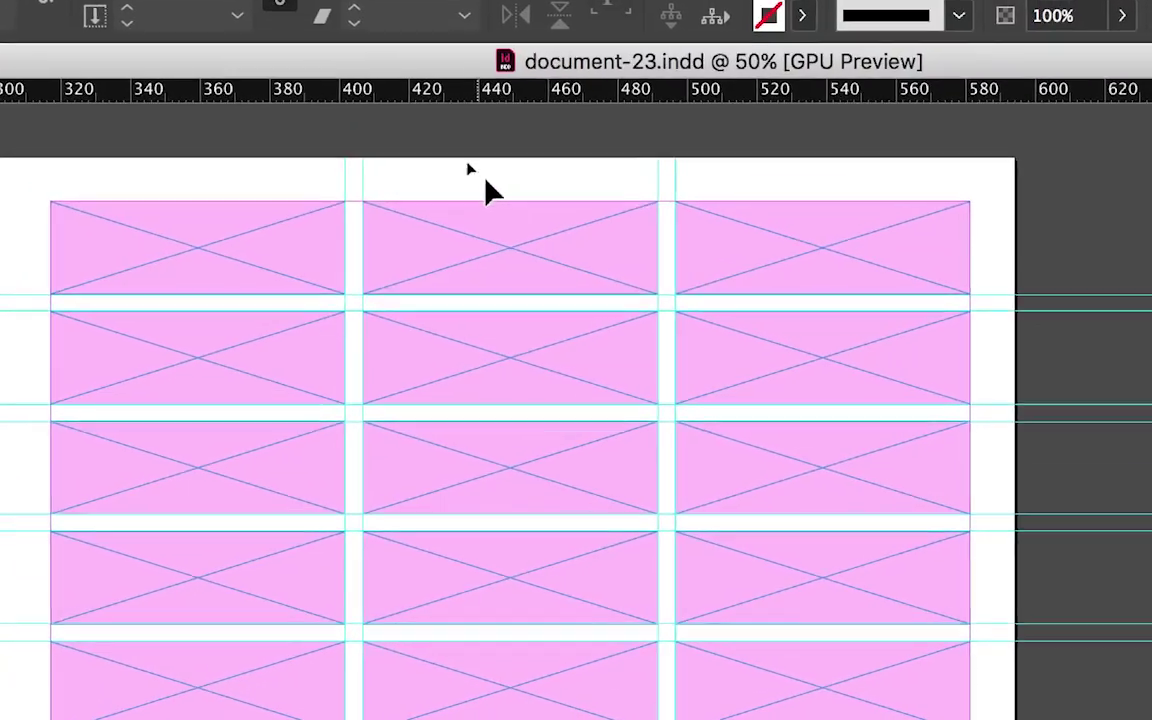
Step: Delete the middle- and right-column placeholder frames on page 7, keeping the top middle one
{"action": "left_click_drag", "start_coordinate": [468, 166], "coordinate": [494, 196]}
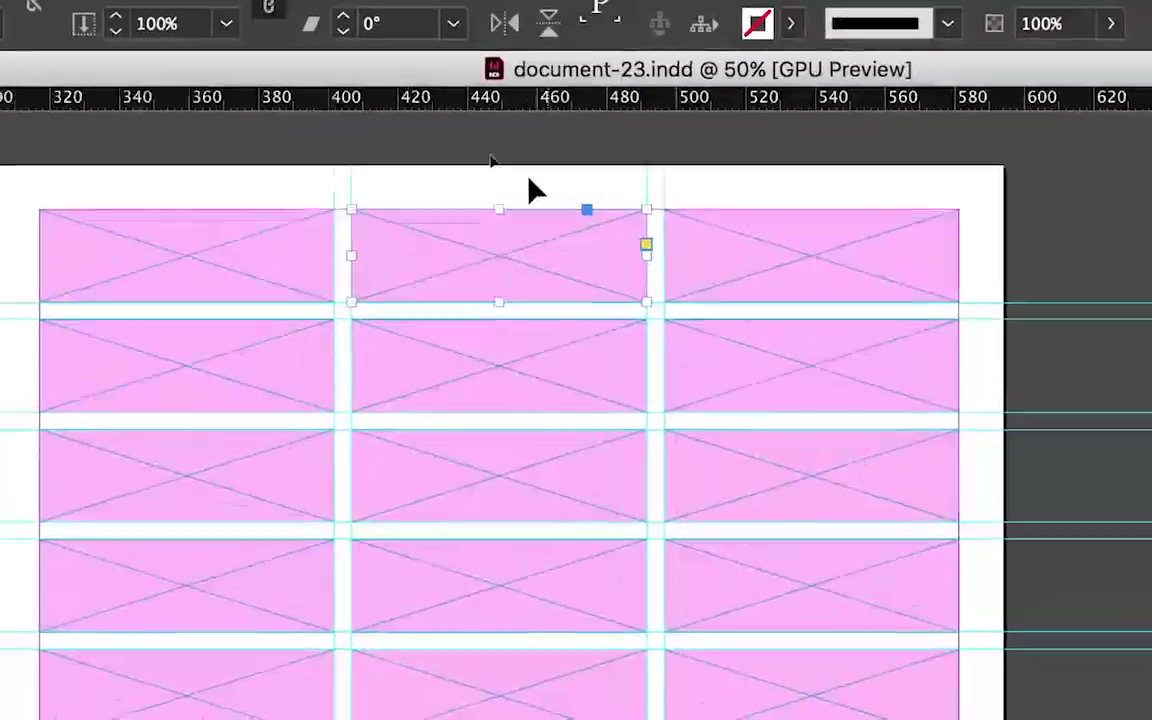
{"action": "left_click", "coordinate": [463, 165]}
{"action": "left_click_drag", "start_coordinate": [463, 165], "coordinate": [625, 272]}
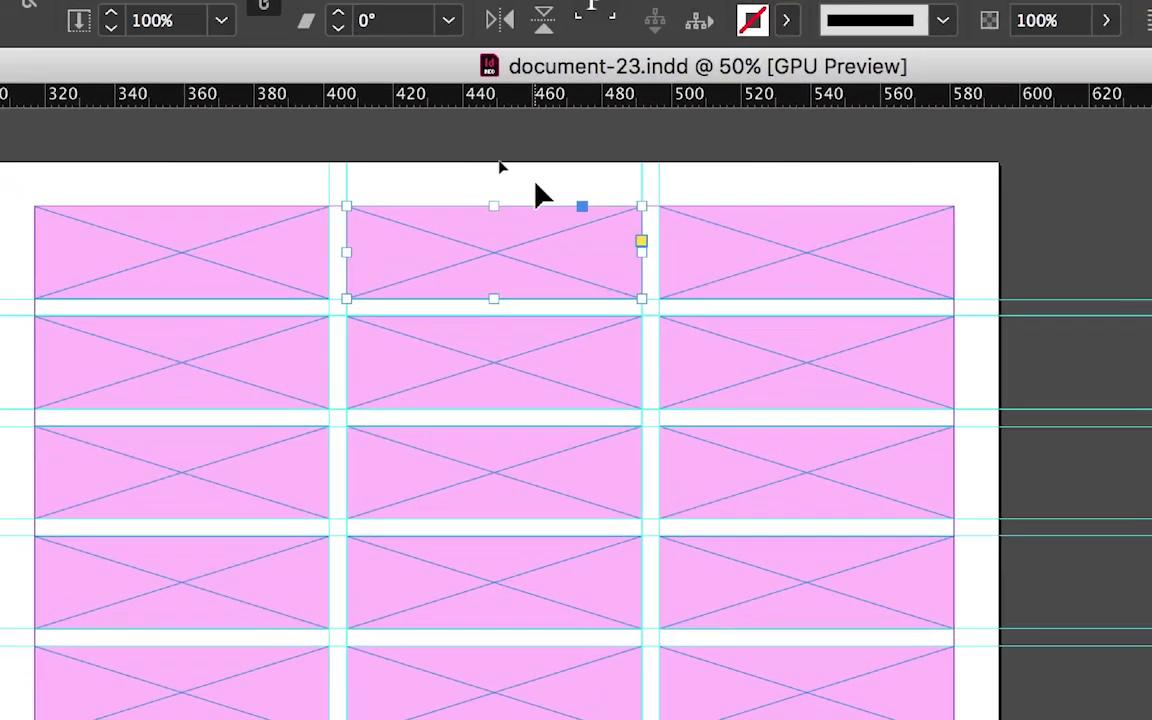
{"action": "left_click_drag", "start_coordinate": [489, 125], "coordinate": [626, 358]}
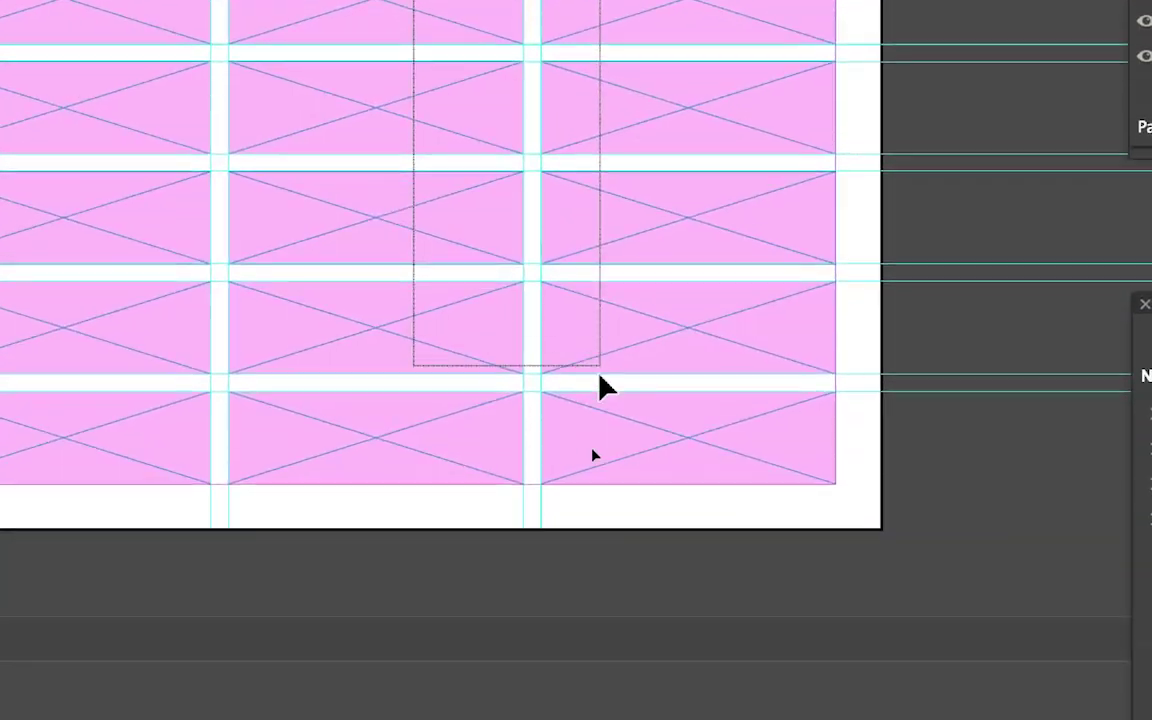
{"action": "left_click_drag", "start_coordinate": [583, 272], "coordinate": [620, 385]}
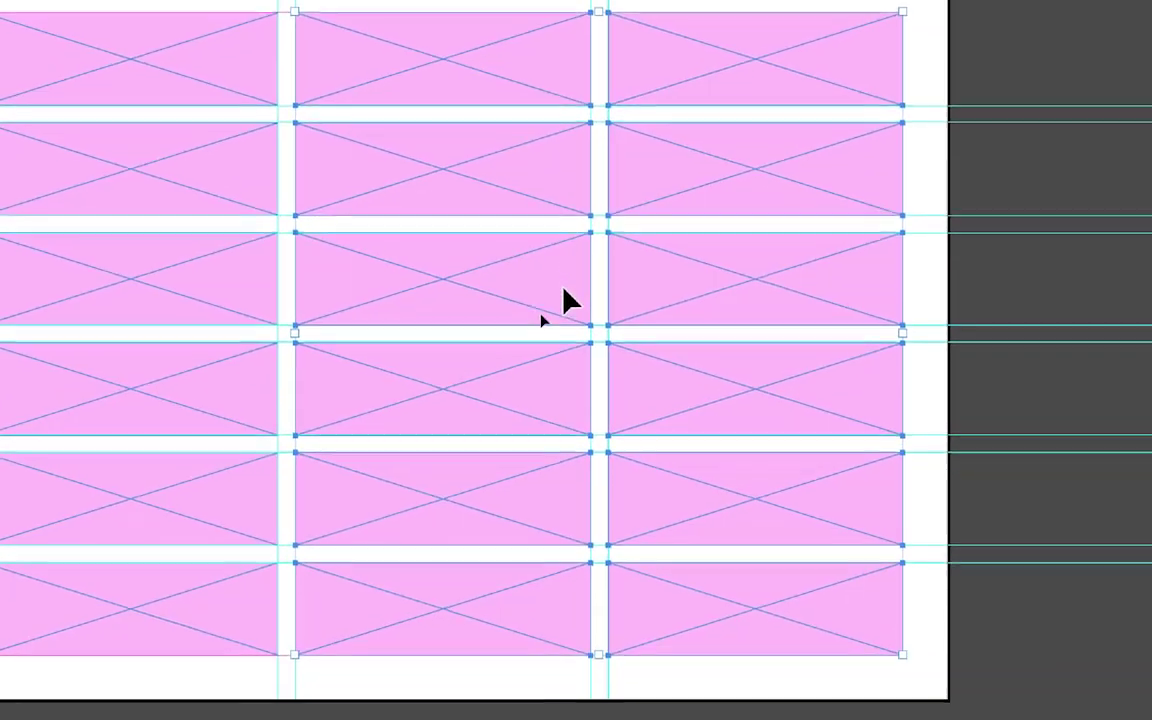
{"action": "key", "text": "Delete"}
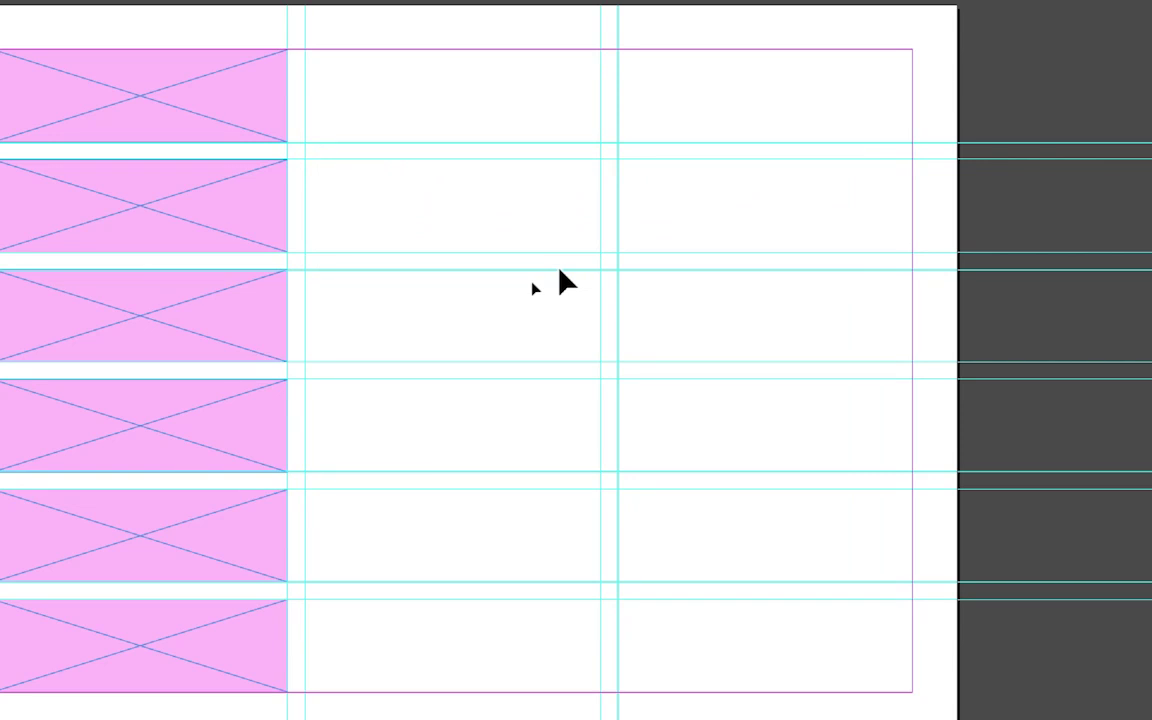
{"action": "key", "text": "ctrl+z"}
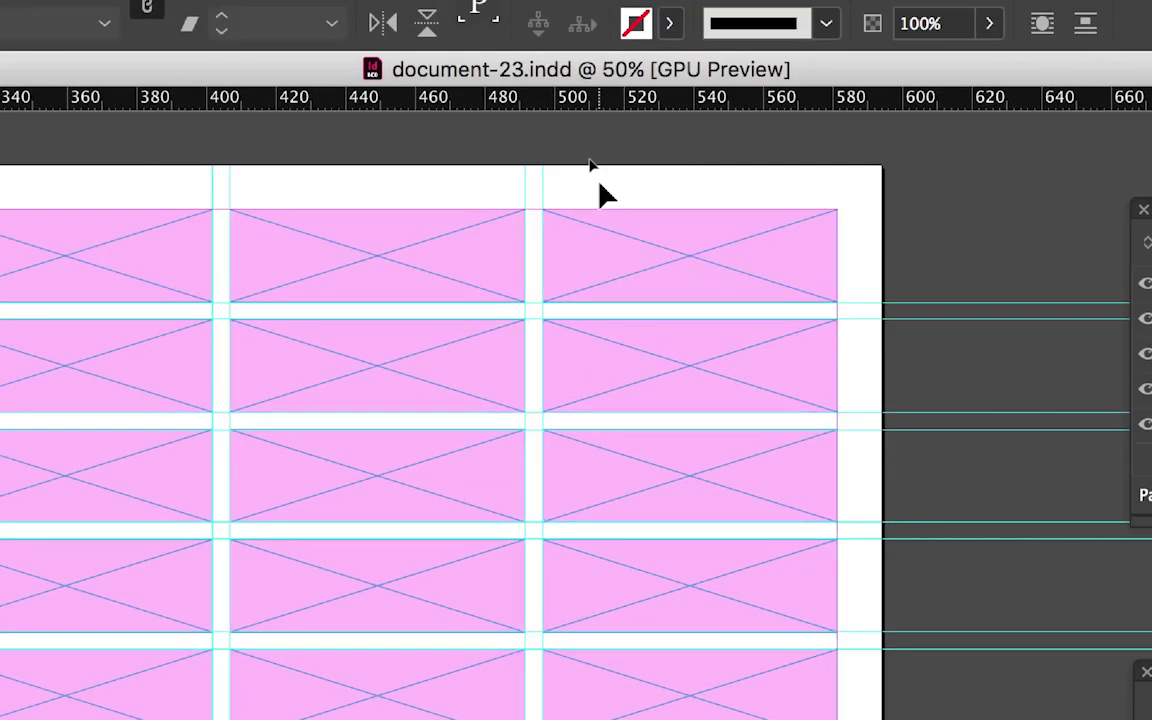
{"action": "left_click_drag", "start_coordinate": [600, 195], "coordinate": [630, 410]}
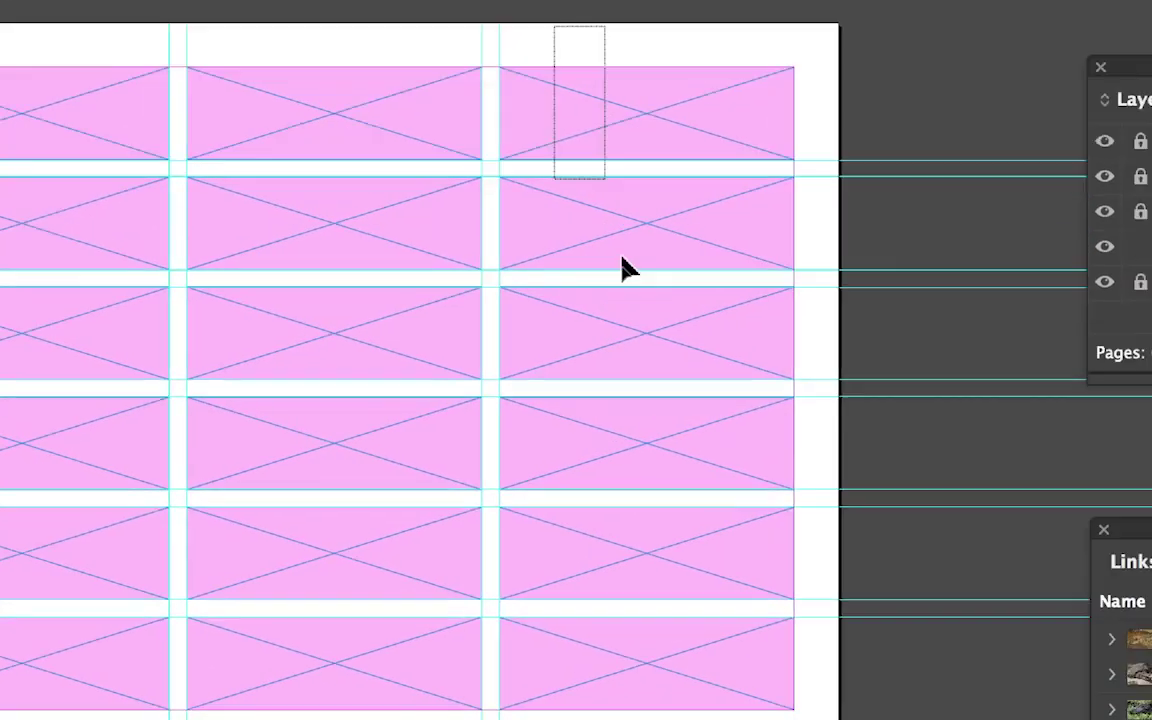
{"action": "key", "text": "Delete"}
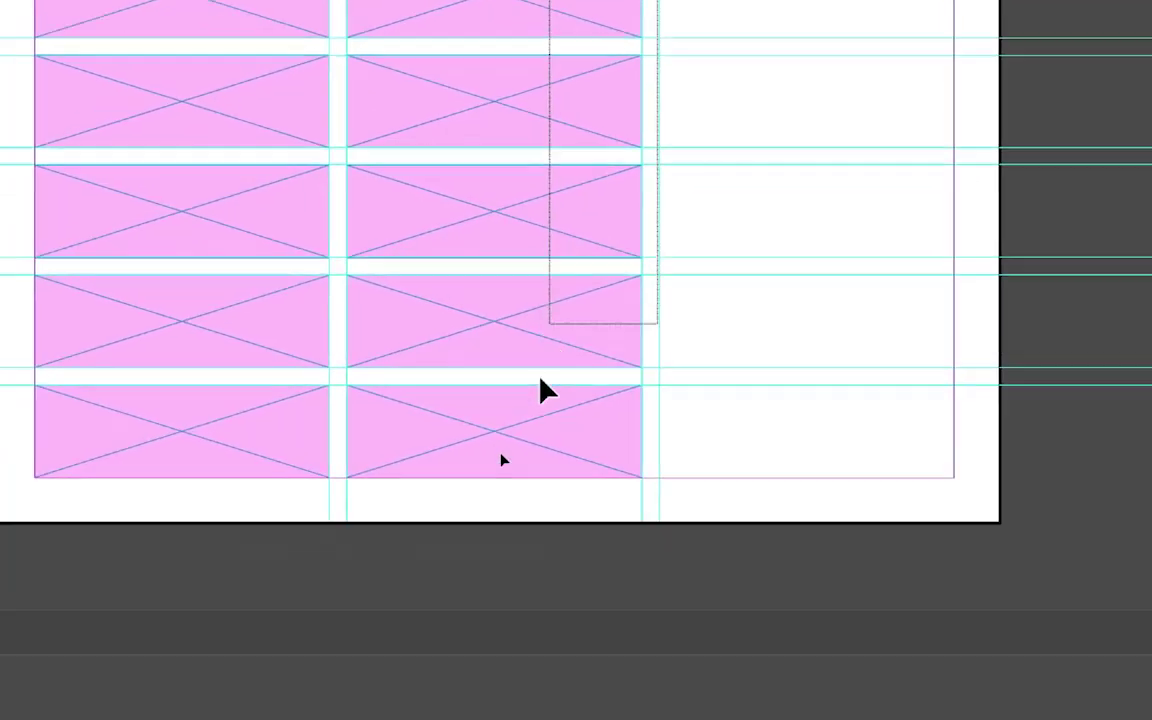
{"action": "left_click_drag", "start_coordinate": [650, 20], "coordinate": [541, 410]}
{"action": "key", "text": "Delete"}
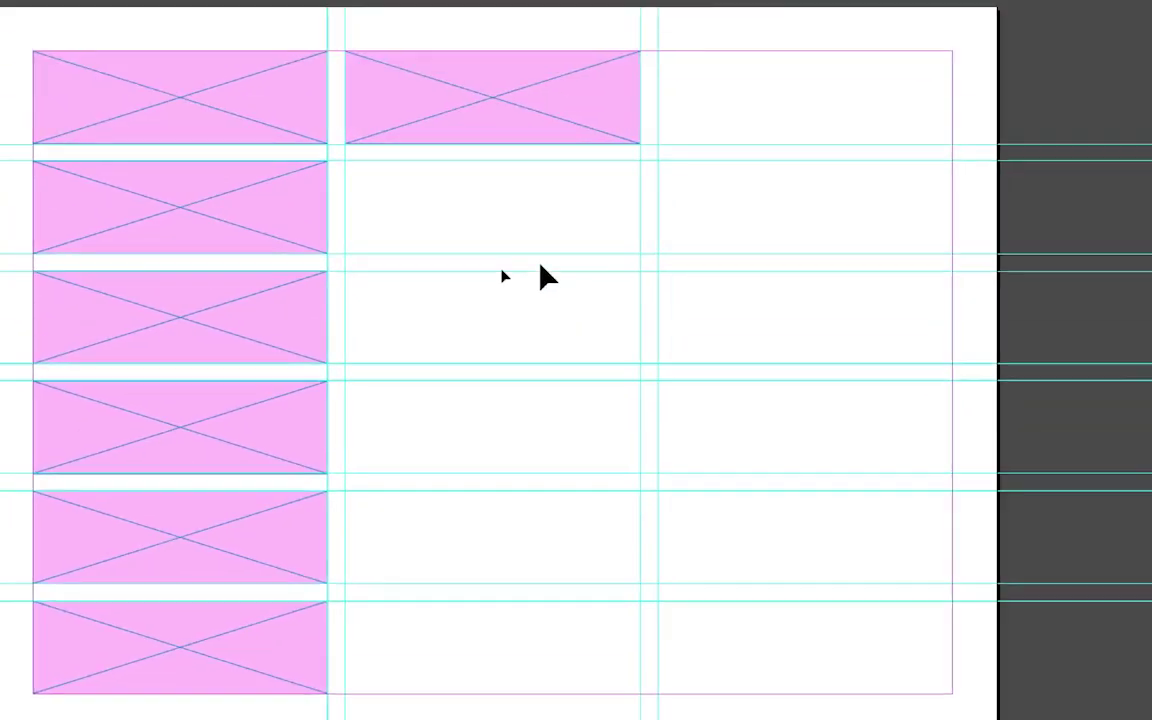
Step: Enlarge the remaining top frame to 174,533 × 184,6 mm across the right two columns
{"action": "left_click", "coordinate": [527, 219]}
{"action": "left_click_drag", "start_coordinate": [577, 224], "coordinate": [681, 416]}
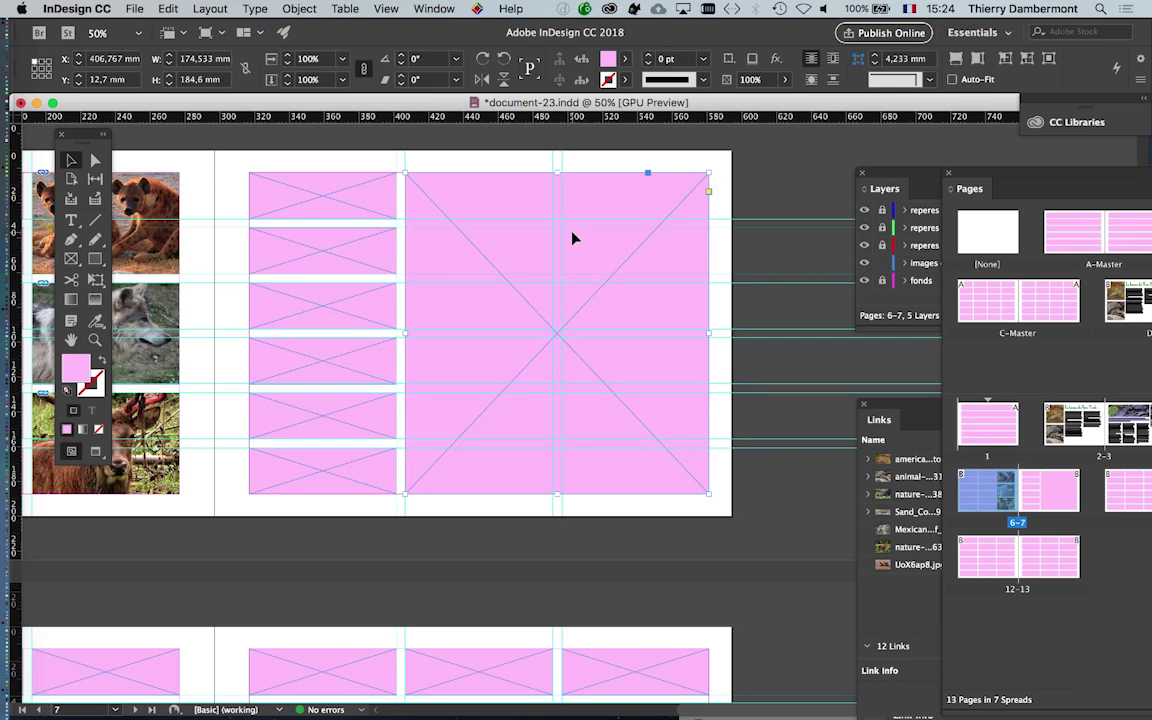
{"action": "left_click", "coordinate": [138, 8]}
{"action": "left_click_drag", "start_coordinate": [847, 104], "coordinate": [557, 113]}
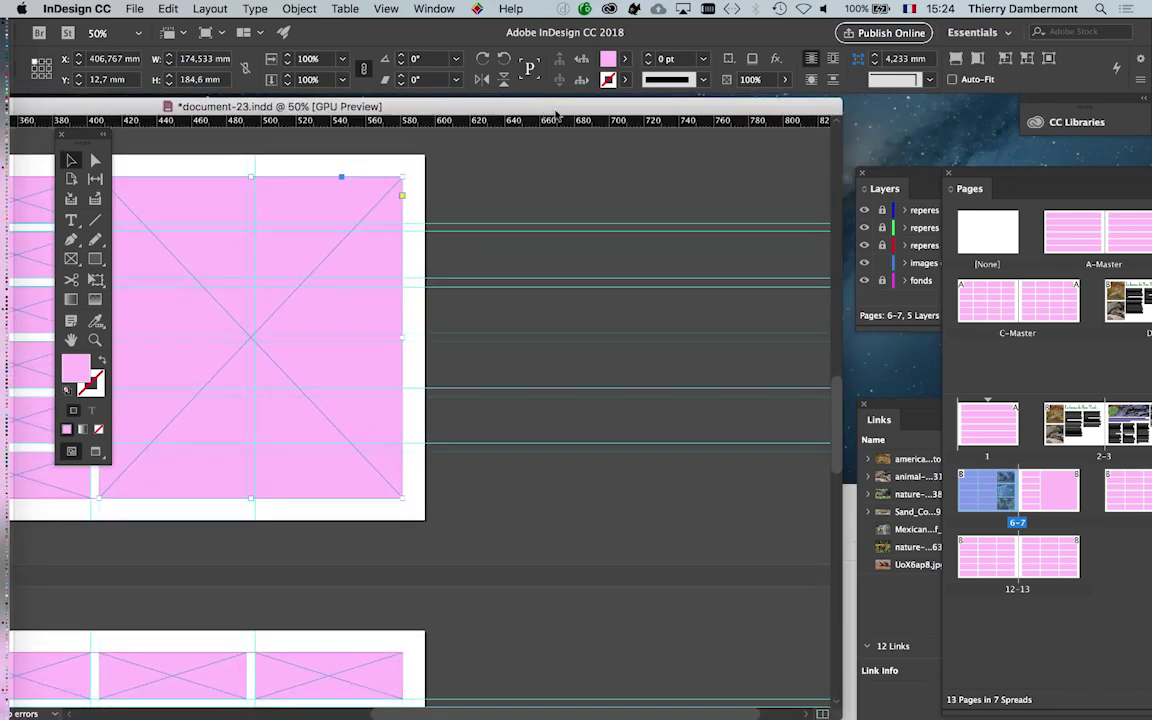
Step: Hide the panels, narrow the InDesign document window, and place the Finder window beside it
{"action": "key", "text": "super+Tab"}
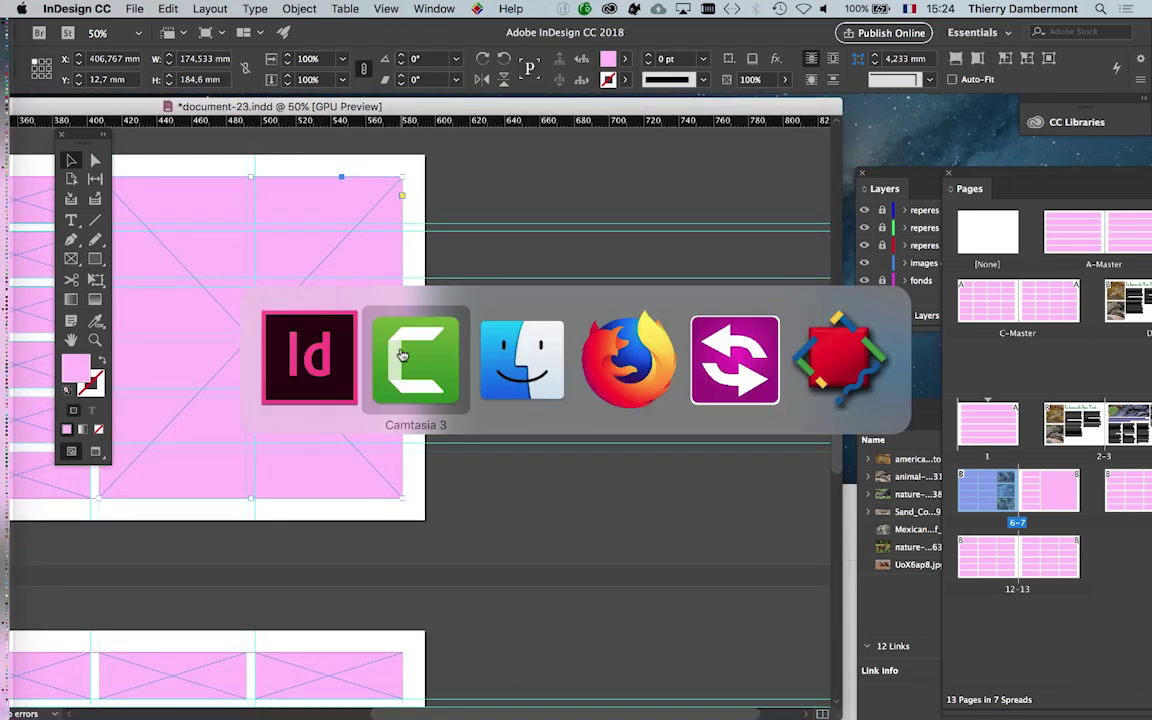
{"action": "key", "text": "super+Tab"}
{"action": "key", "text": "super+Tab"}
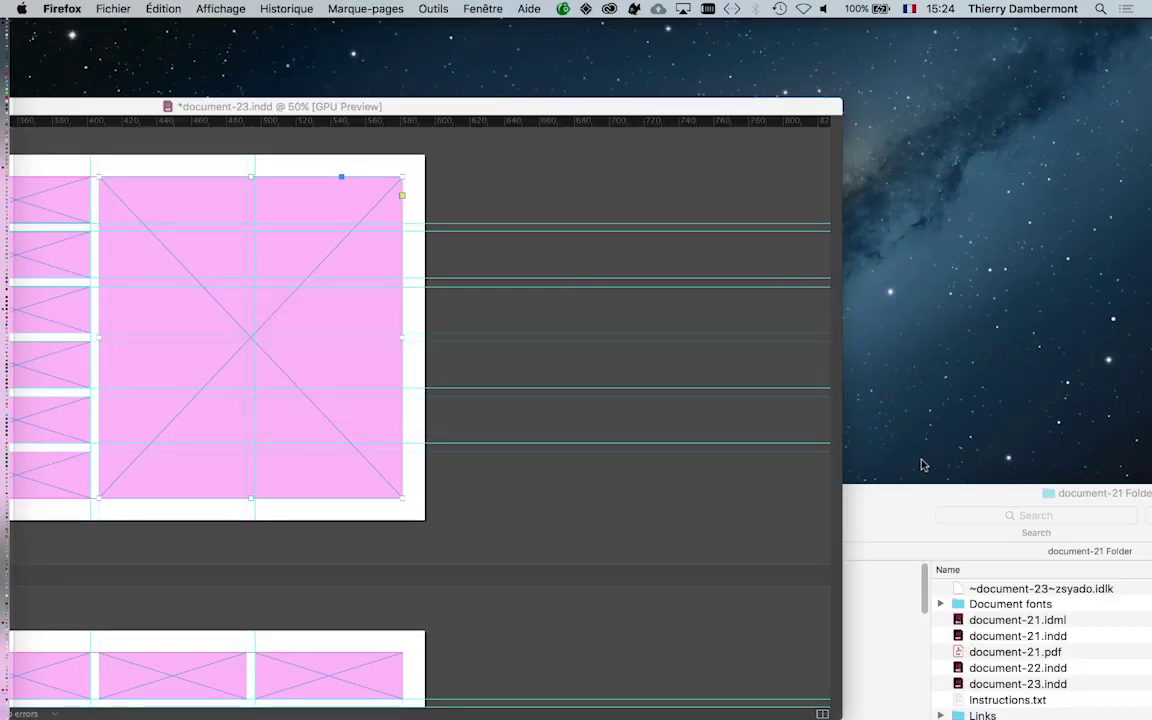
{"action": "left_click", "coordinate": [760, 121]}
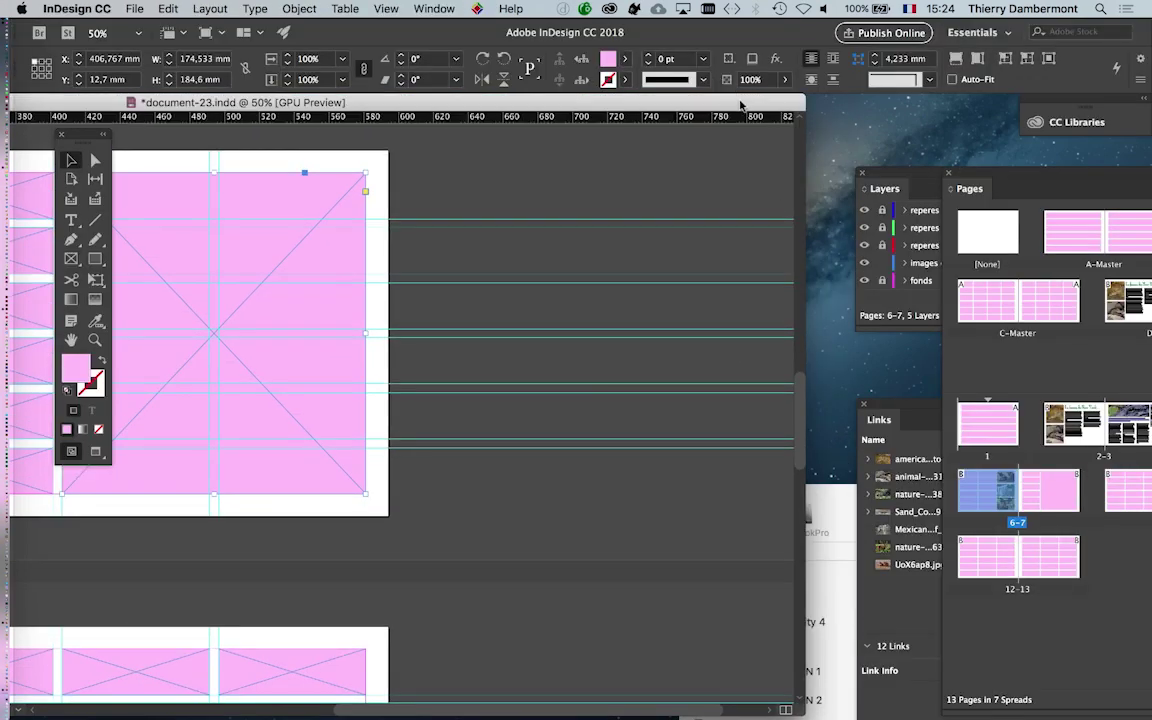
{"action": "left_click_drag", "start_coordinate": [740, 104], "coordinate": [1092, 106]}
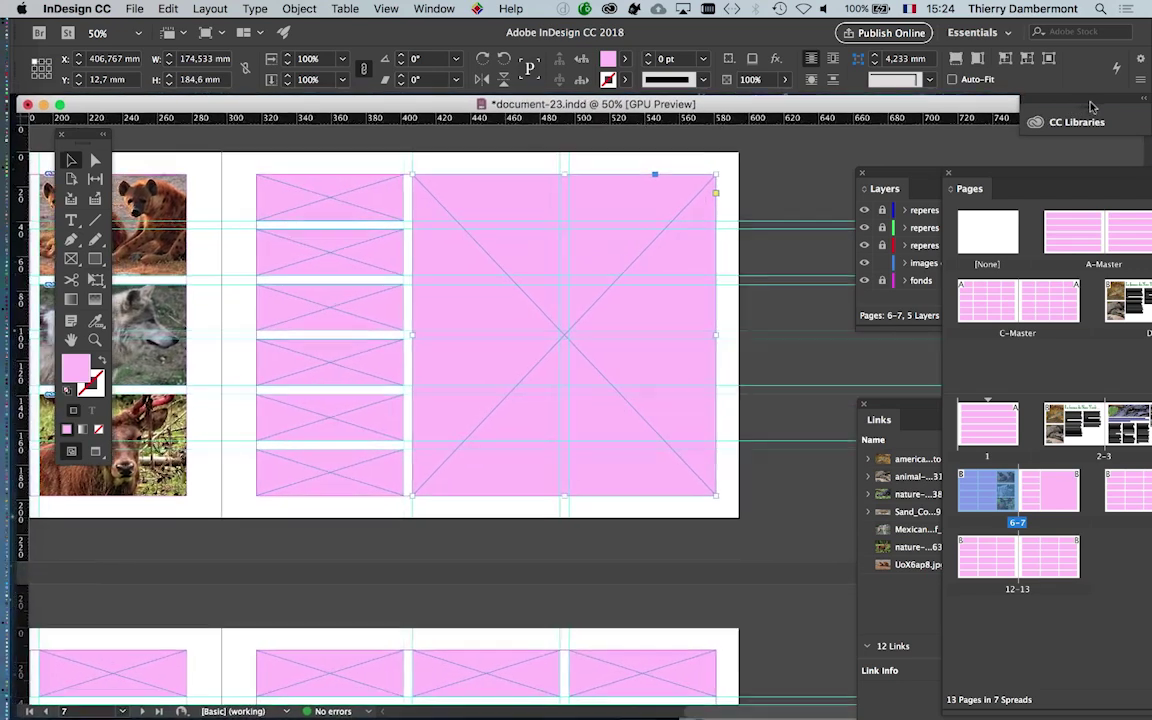
{"action": "left_click_drag", "start_coordinate": [1092, 106], "coordinate": [1088, 104]}
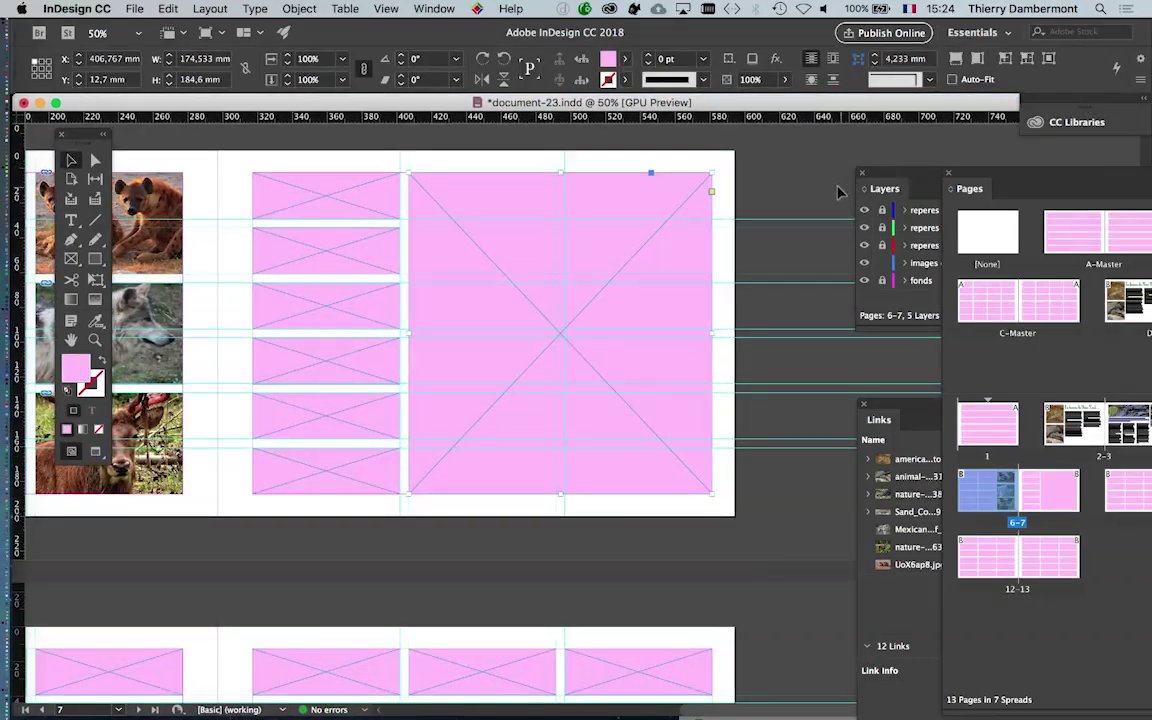
{"action": "key", "text": "shift+Tab"}
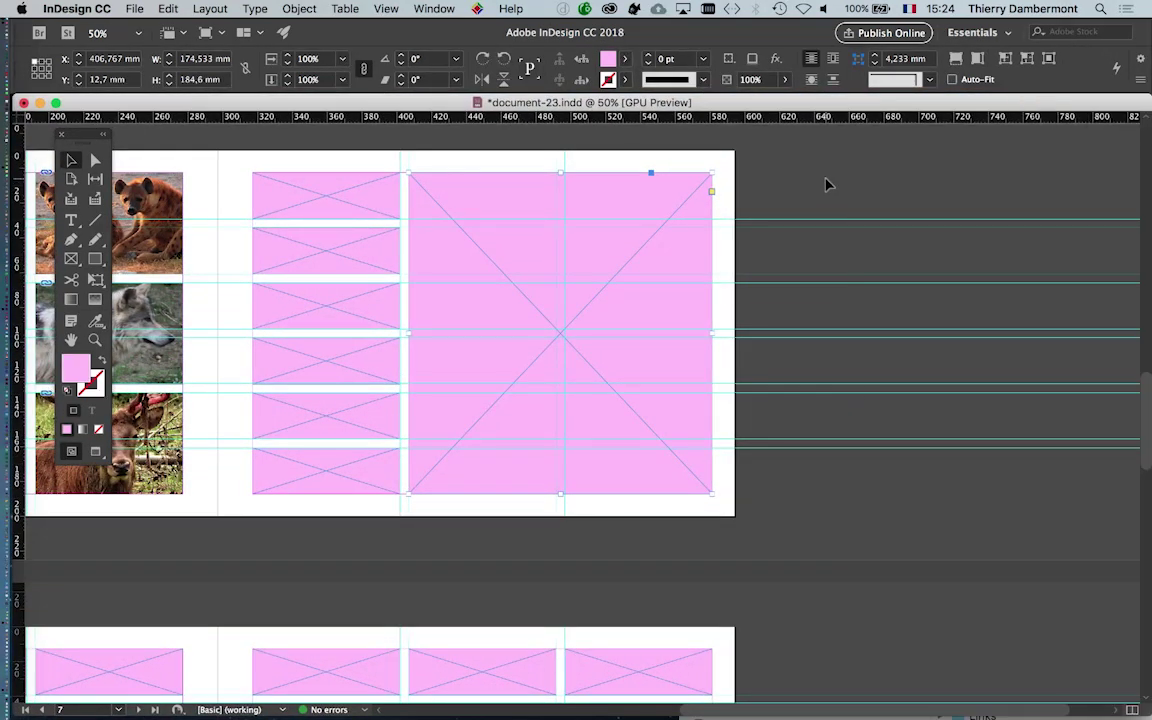
{"action": "key", "text": "shift+Tab"}
{"action": "key", "text": "shift+Tab"}
{"action": "left_click_drag", "start_coordinate": [1146, 714], "coordinate": [547, 712]}
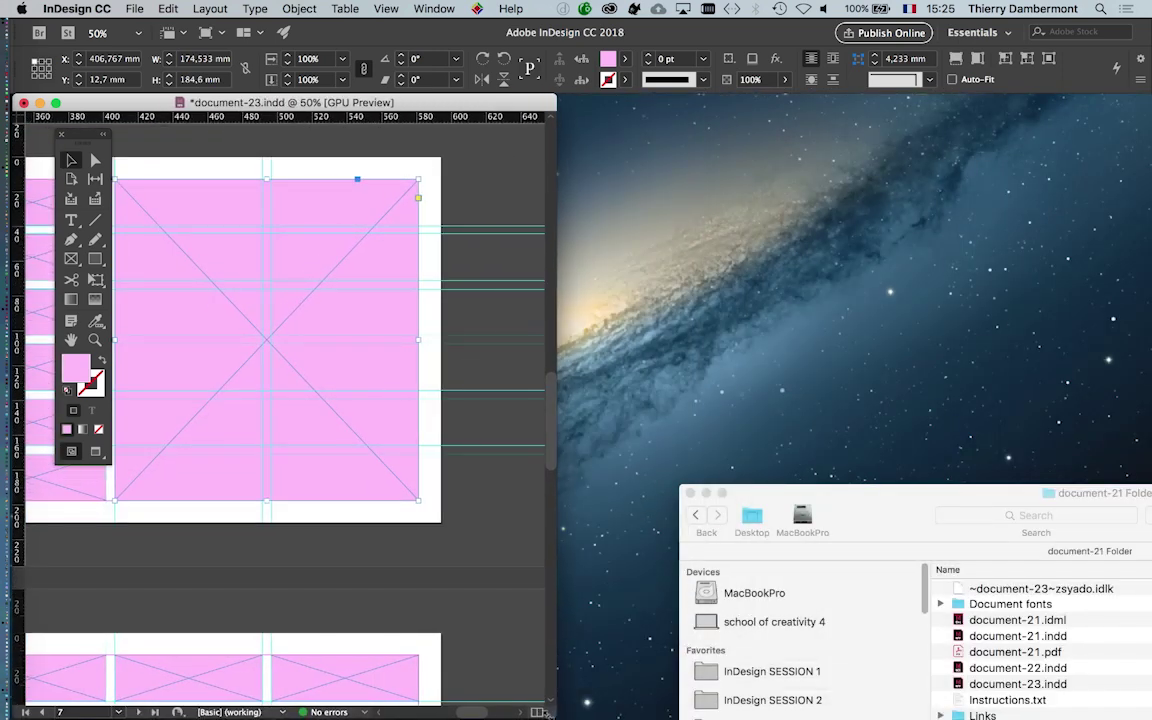
{"action": "mouse_move", "coordinate": [903, 526]}
{"action": "left_mouse_down"}
{"action": "mouse_move", "coordinate": [746, 252]}
{"action": "mouse_move", "coordinate": [712, 136]}
{"action": "mouse_move", "coordinate": [393, 175]}
{"action": "mouse_move", "coordinate": [513, 90]}
{"action": "left_mouse_up"}
Step: Open the Links folder in icon view with enlarged thumbnails and arrange the Finder window
{"action": "double_click", "coordinate": [626, 284]}
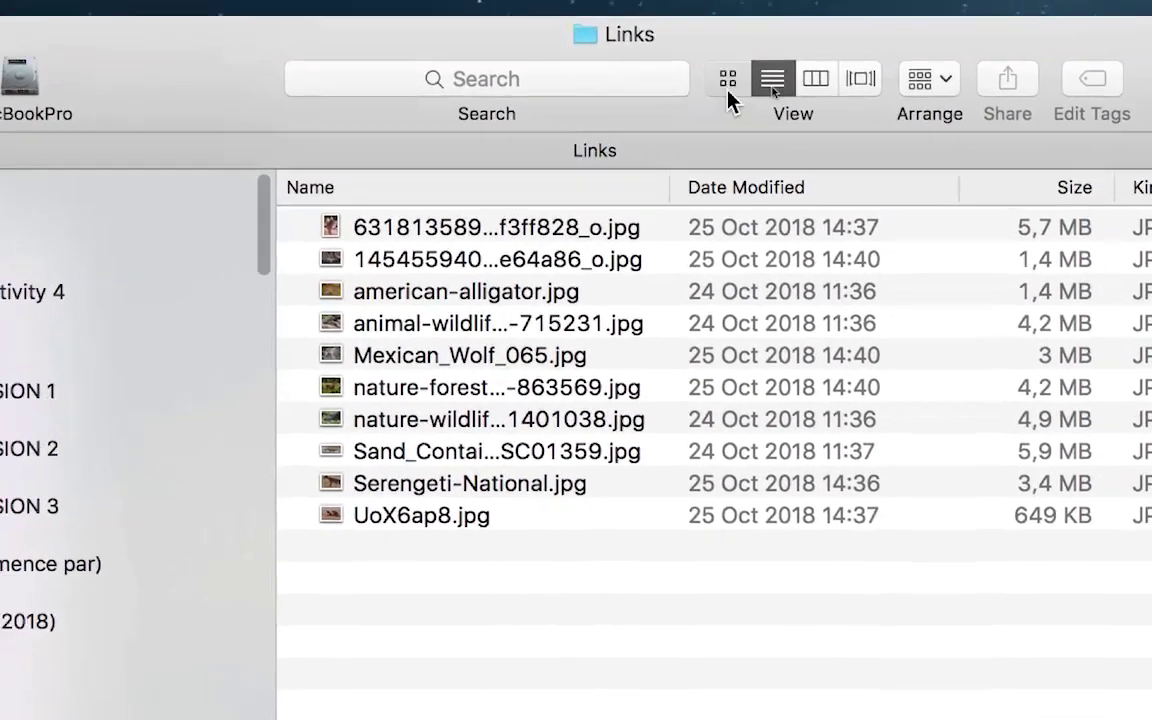
{"action": "left_click", "coordinate": [779, 46]}
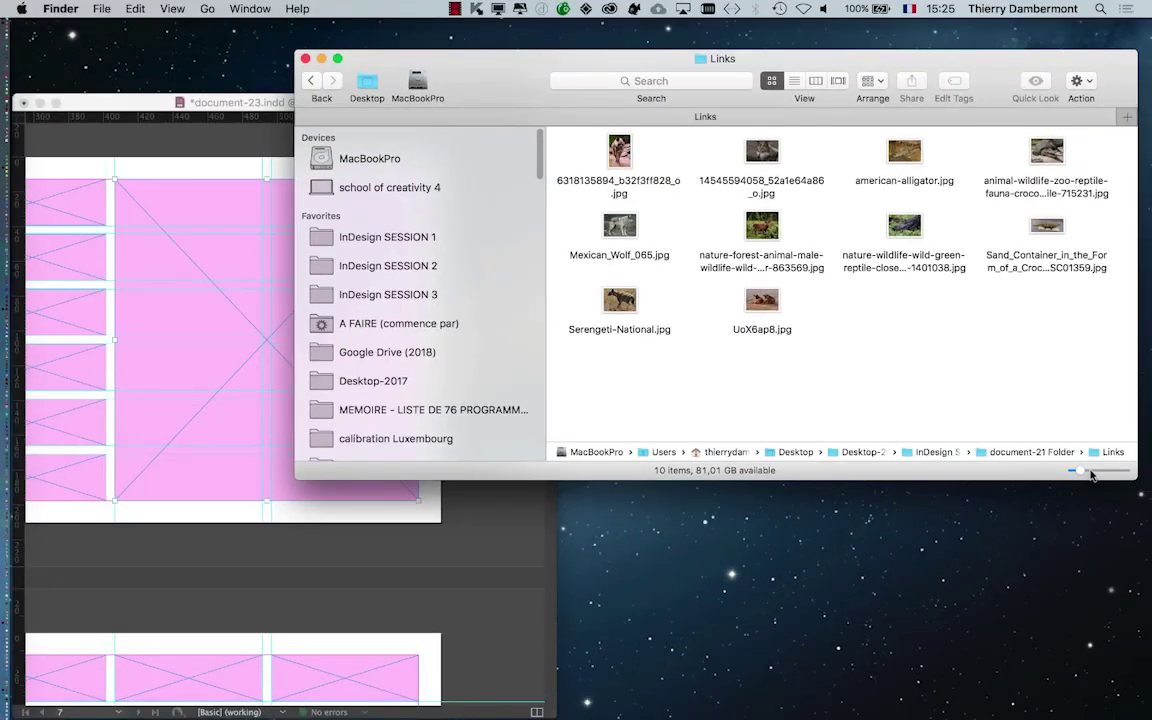
{"action": "left_click_drag", "start_coordinate": [1091, 474], "coordinate": [1095, 477]}
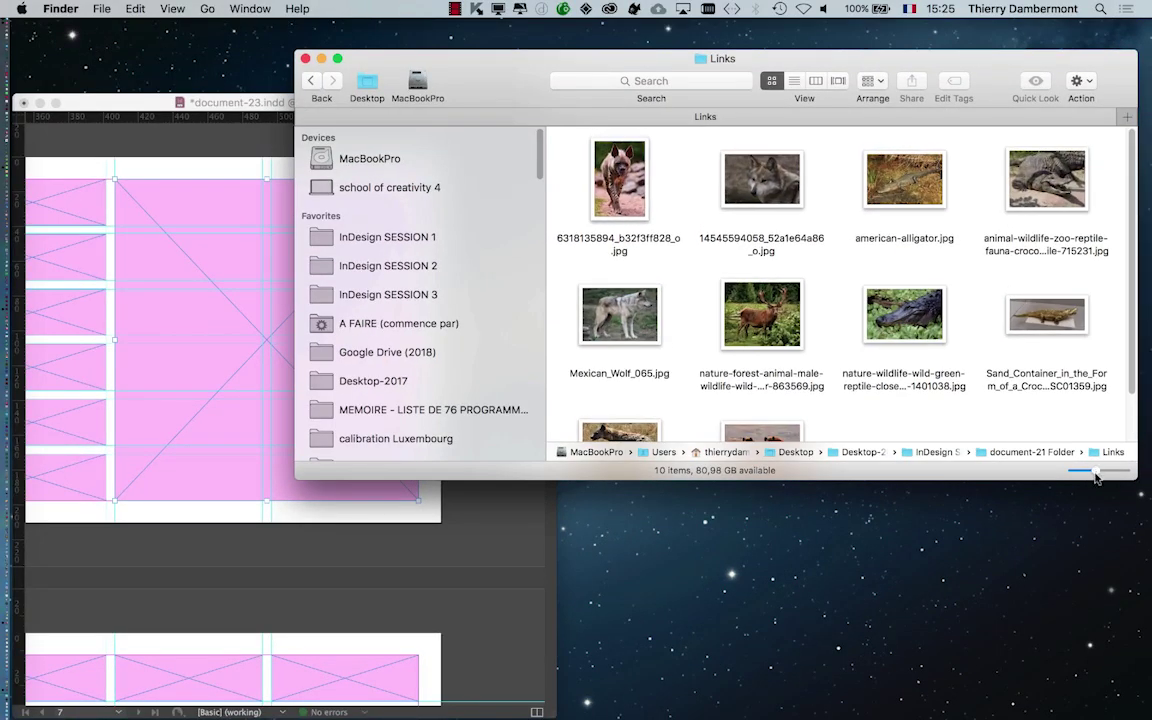
{"action": "left_click_drag", "start_coordinate": [1095, 480], "coordinate": [1095, 623]}
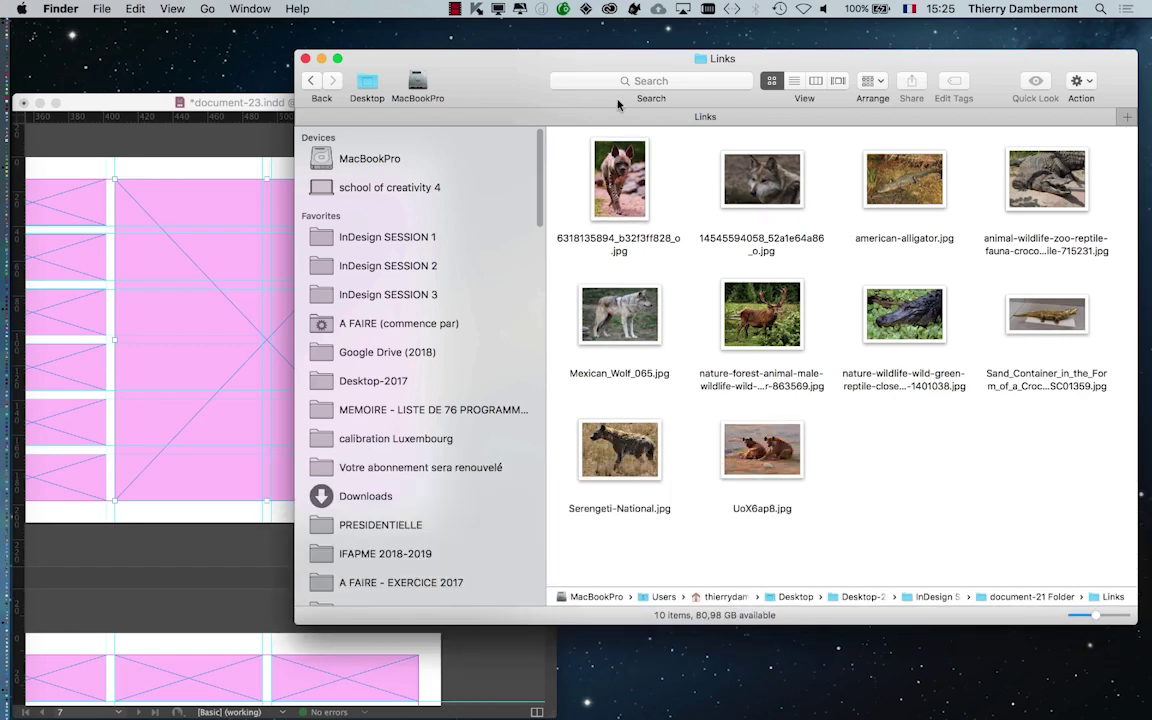
{"action": "left_click_drag", "start_coordinate": [517, 77], "coordinate": [607, 75]}
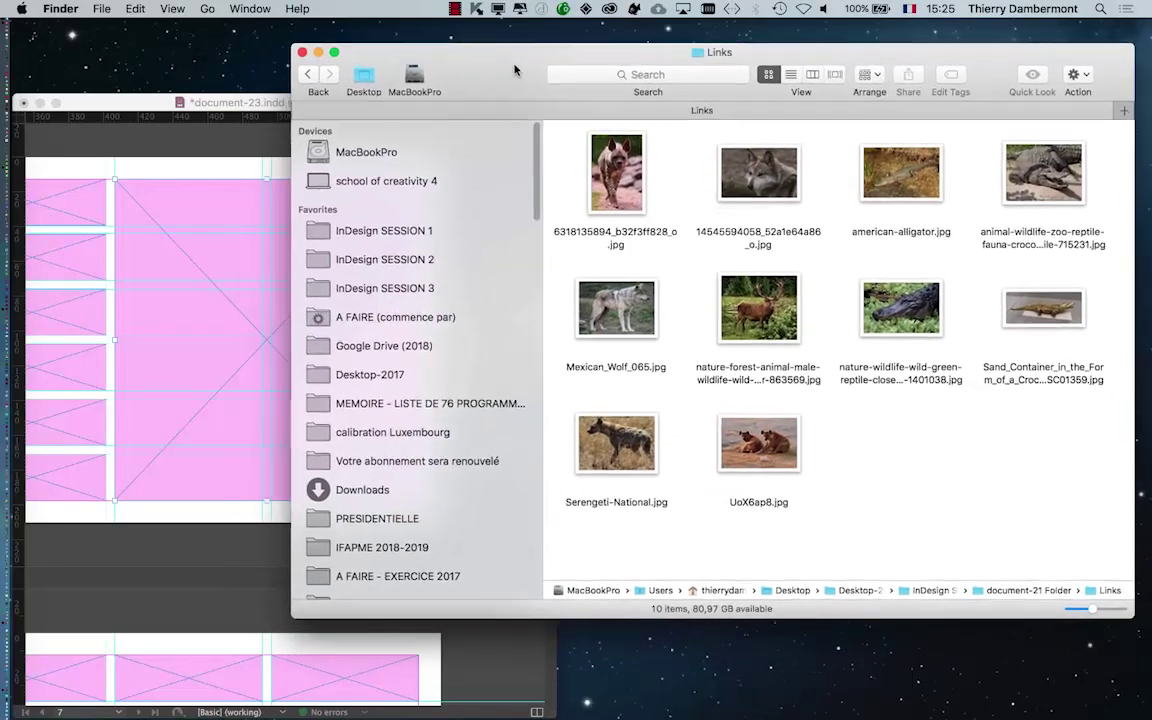
{"action": "left_click_drag", "start_coordinate": [607, 75], "coordinate": [508, 73]}
{"action": "left_click_drag", "start_coordinate": [617, 50], "coordinate": [705, 48]}
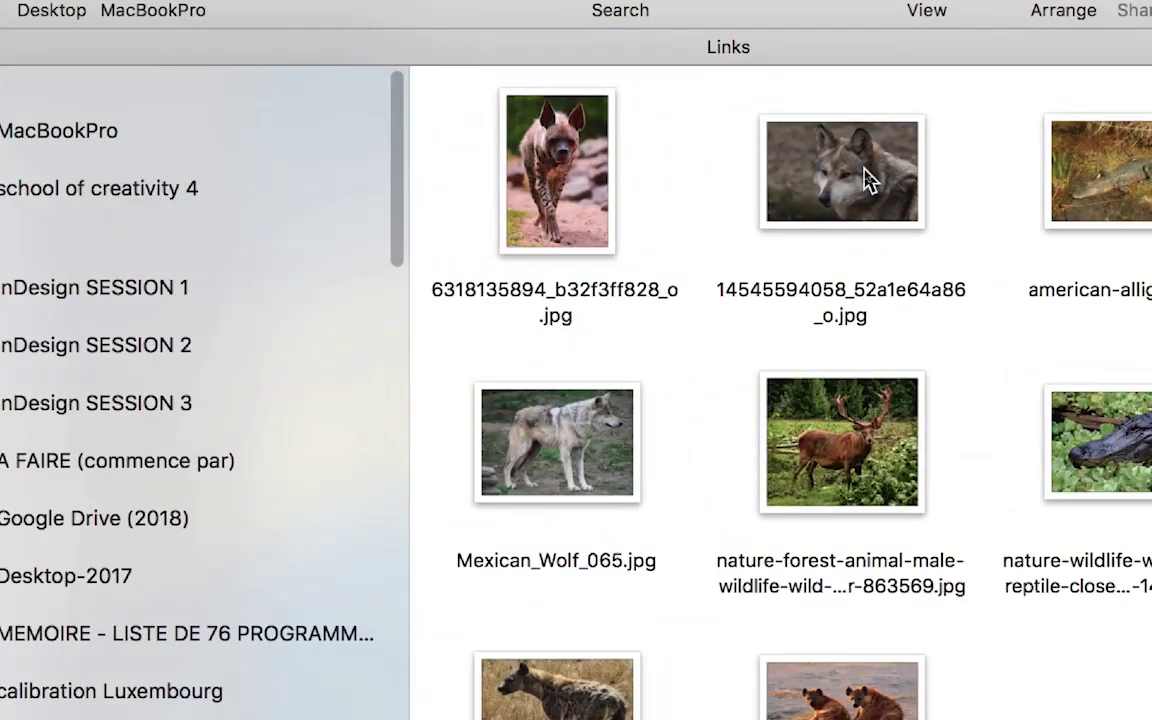
{"action": "left_click", "coordinate": [866, 175]}
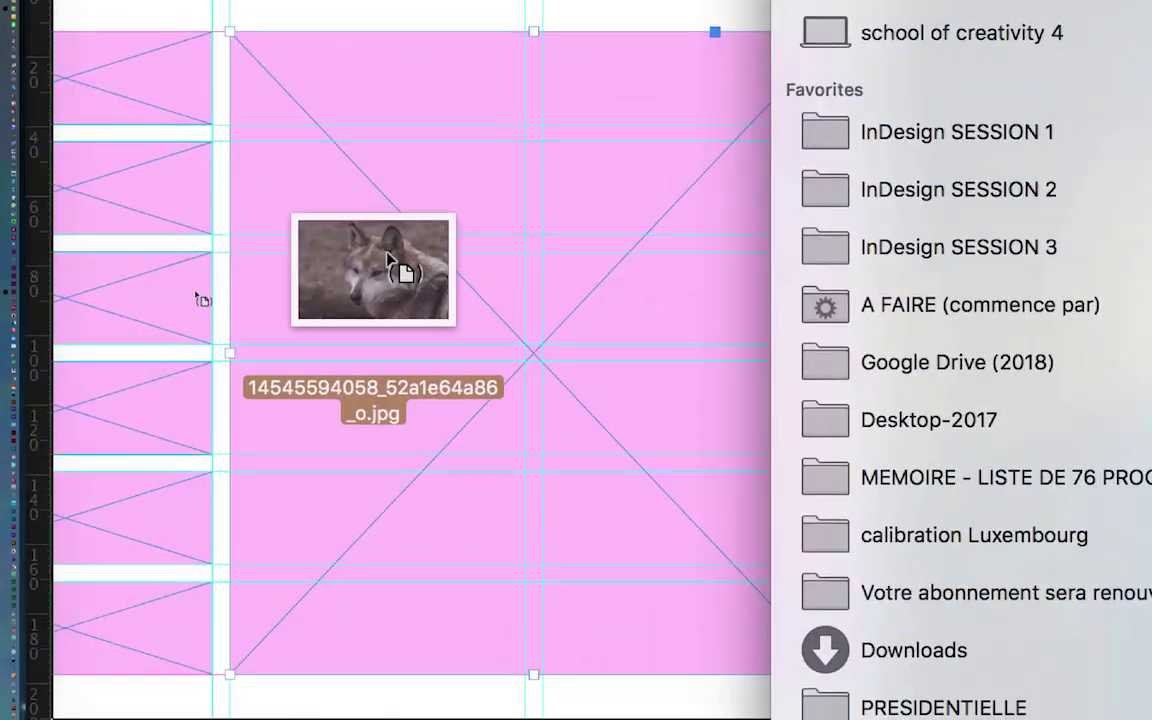
{"action": "left_click_drag", "start_coordinate": [866, 175], "coordinate": [392, 265]}
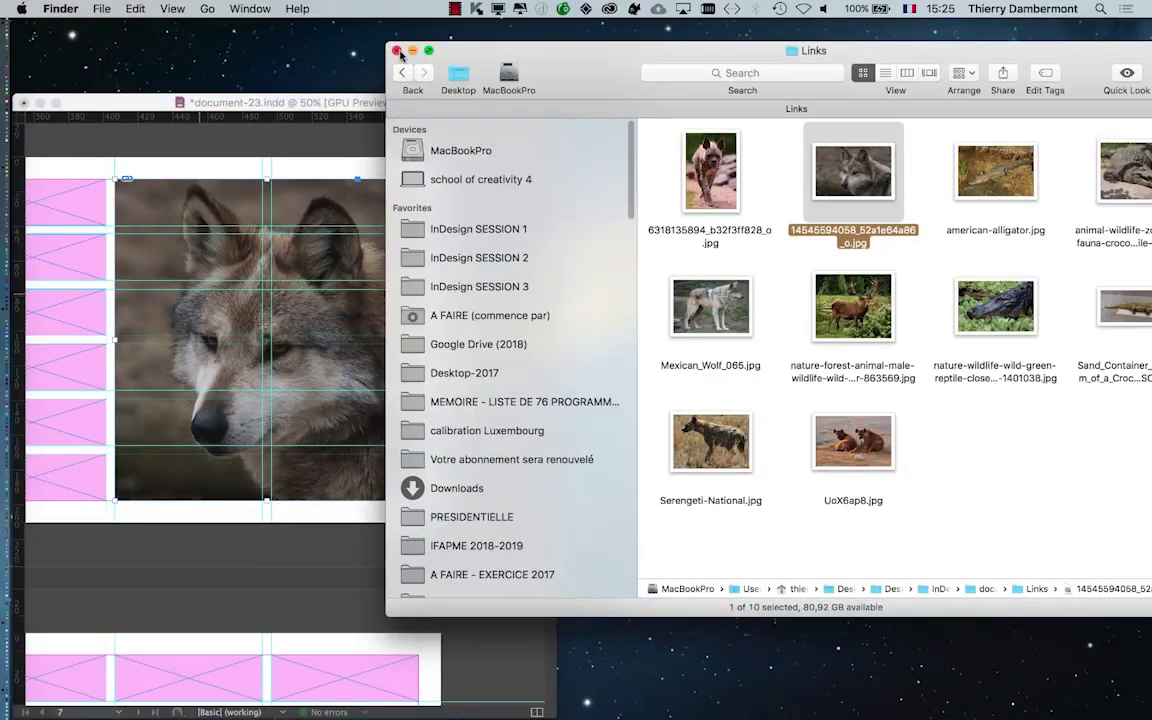
{"action": "left_click", "coordinate": [396, 50]}
{"action": "mouse_move", "coordinate": [437, 103]}
{"action": "left_mouse_down"}
{"action": "mouse_move", "coordinate": [788, 111]}
{"action": "mouse_move", "coordinate": [473, 105]}
{"action": "left_mouse_up"}
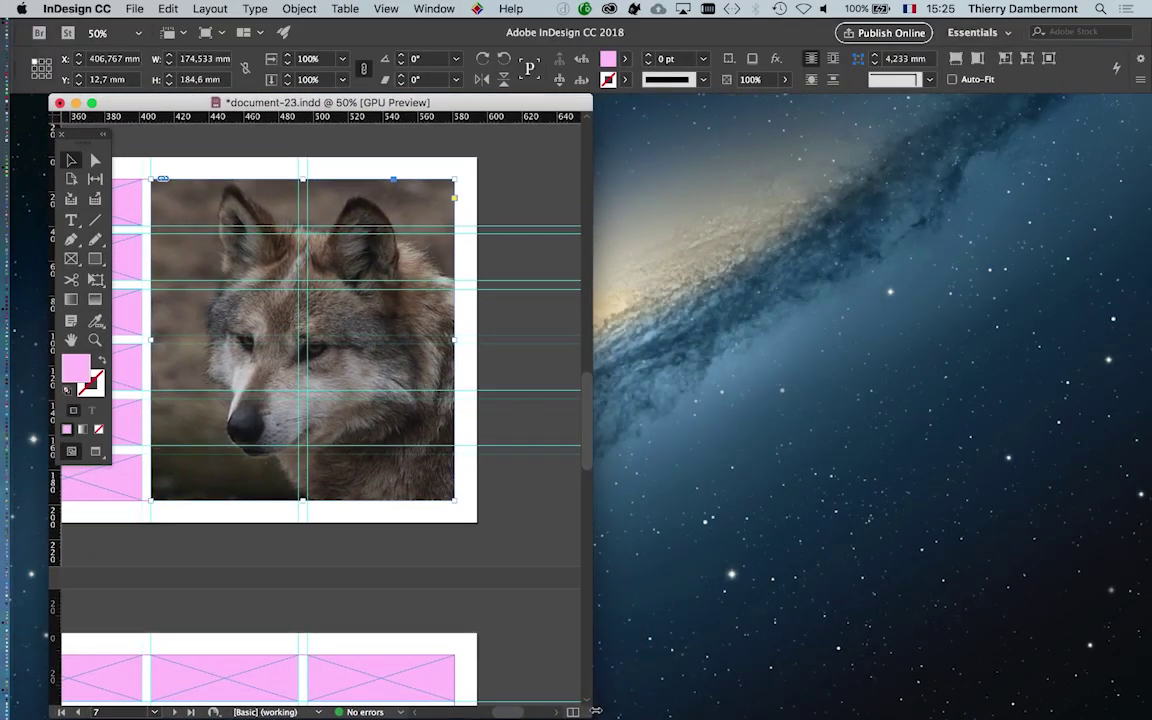
Step: Widen the document window and scroll left to view the whole spread with the wolf photo
{"action": "left_click_drag", "start_coordinate": [594, 710], "coordinate": [1099, 713]}
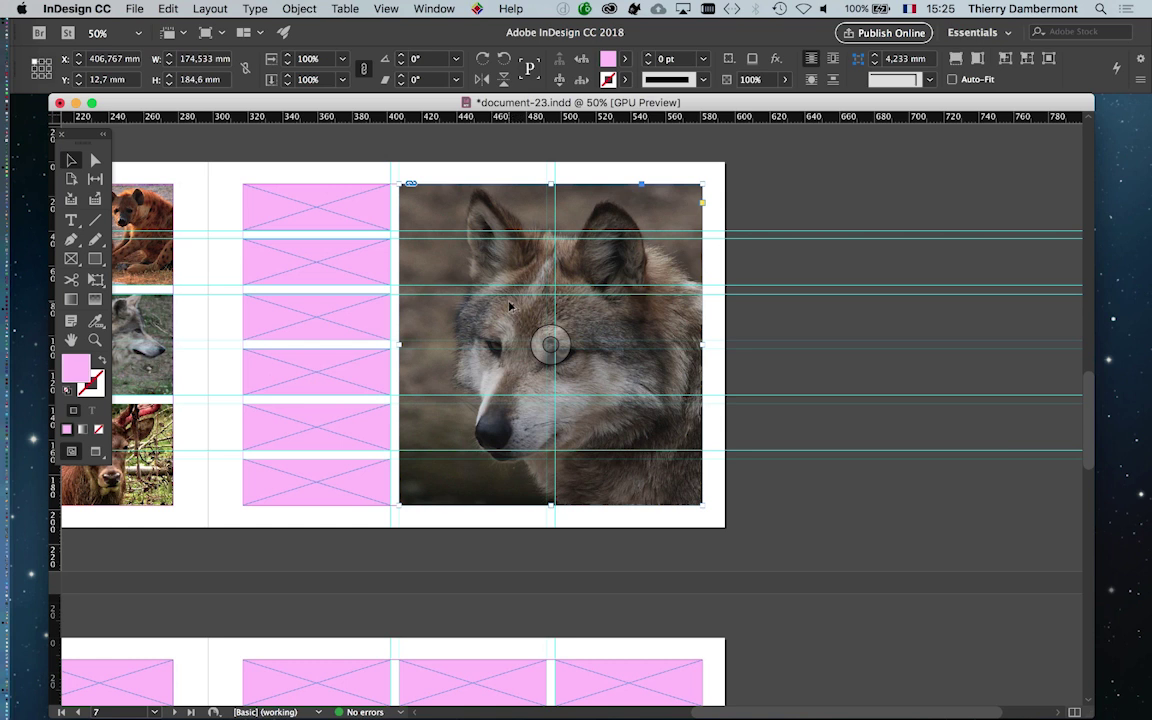
{"action": "scroll", "coordinate": [985, 411], "scroll_direction": "left", "scroll_amount": 5}
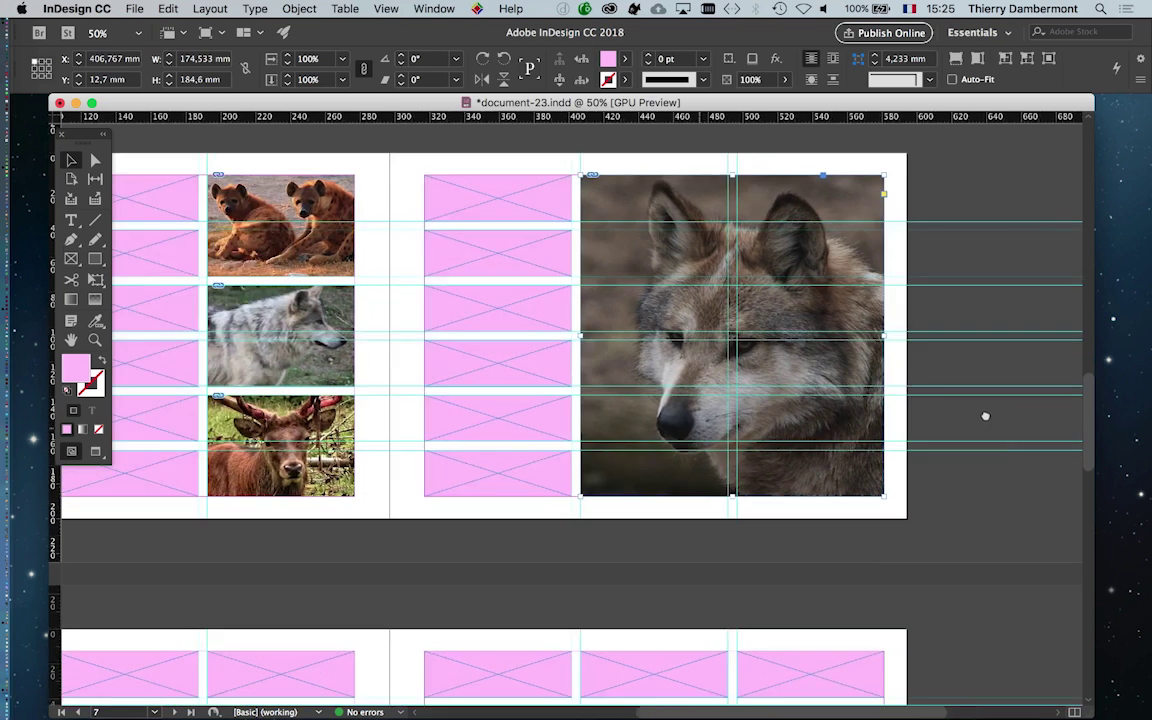
{"action": "scroll", "coordinate": [985, 411], "scroll_direction": "left", "scroll_amount": 3}
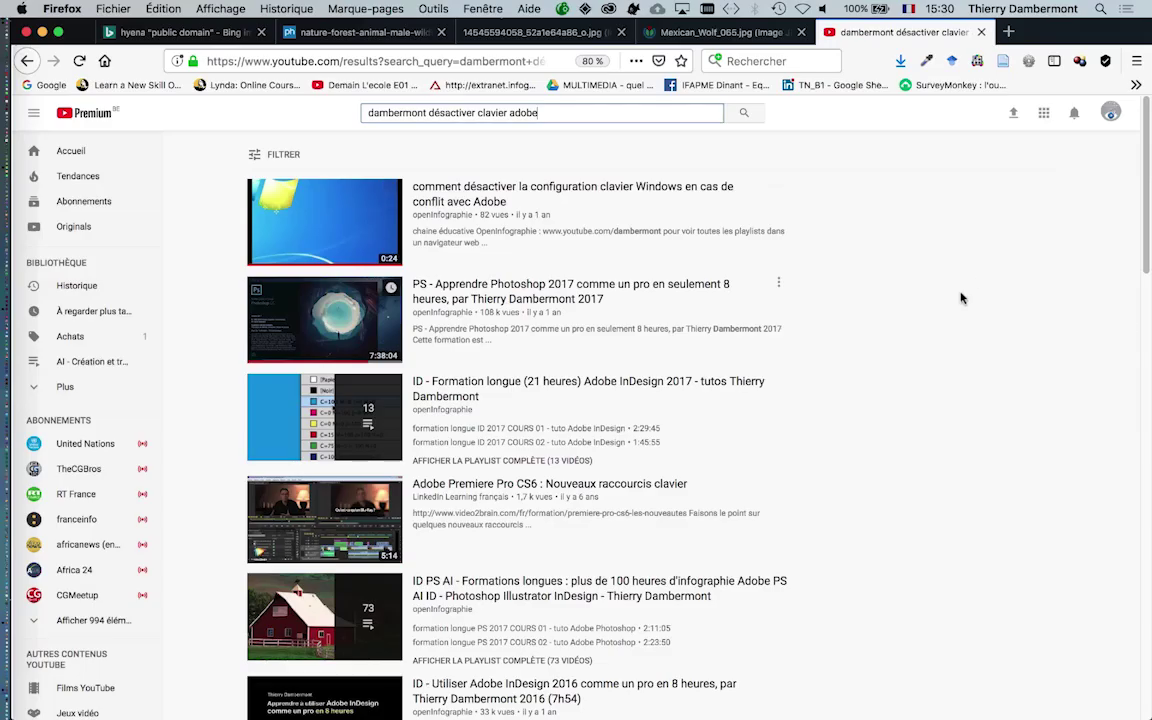
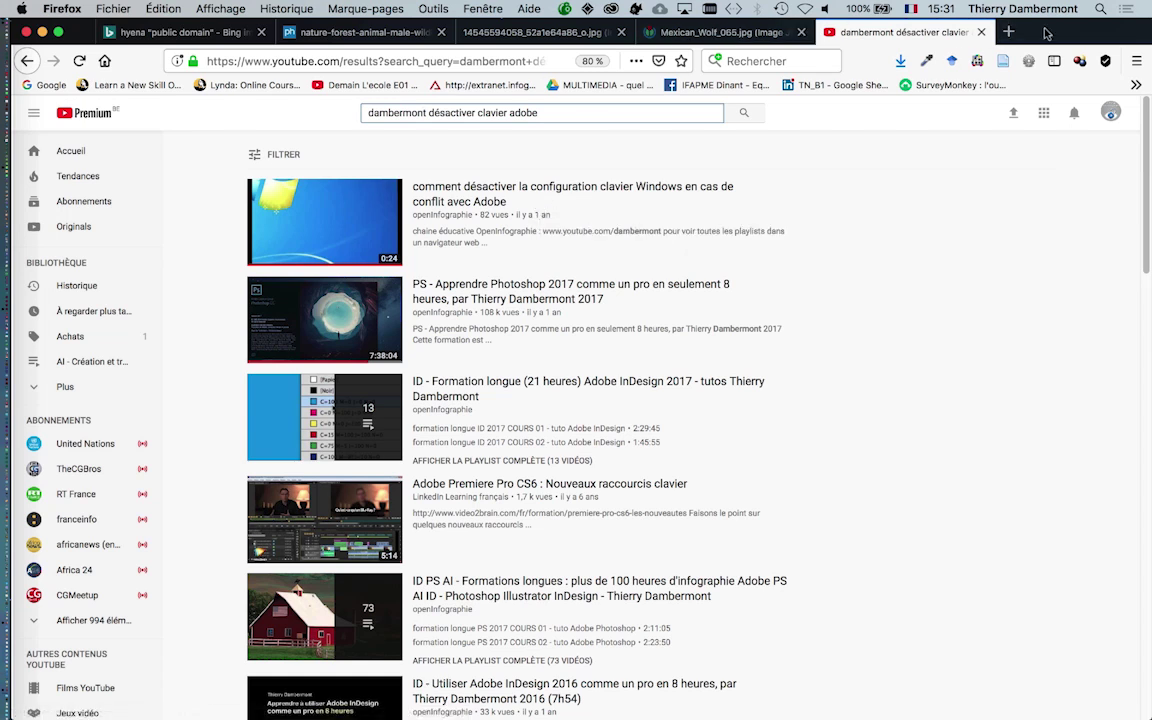
Step: Close the YouTube search results tab in Firefox and return to the InDesign layout
{"action": "left_click", "coordinate": [981, 32]}
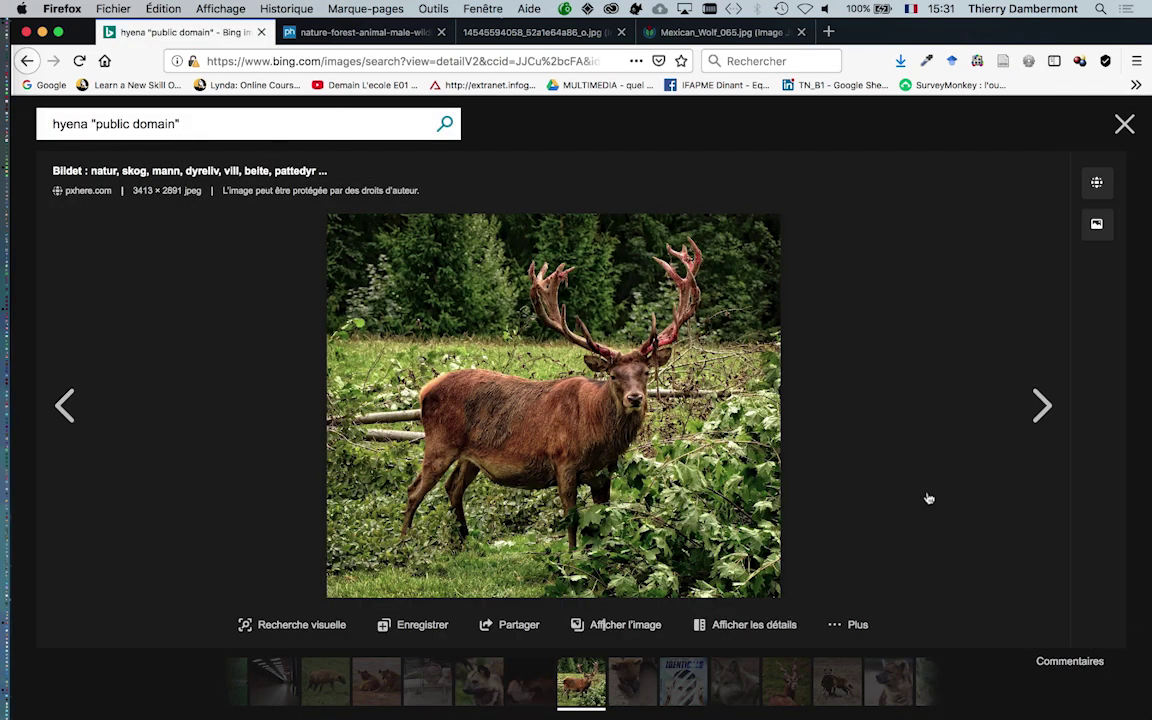
{"action": "key", "text": "super+Tab"}
{"action": "key", "text": "super+Tab"}
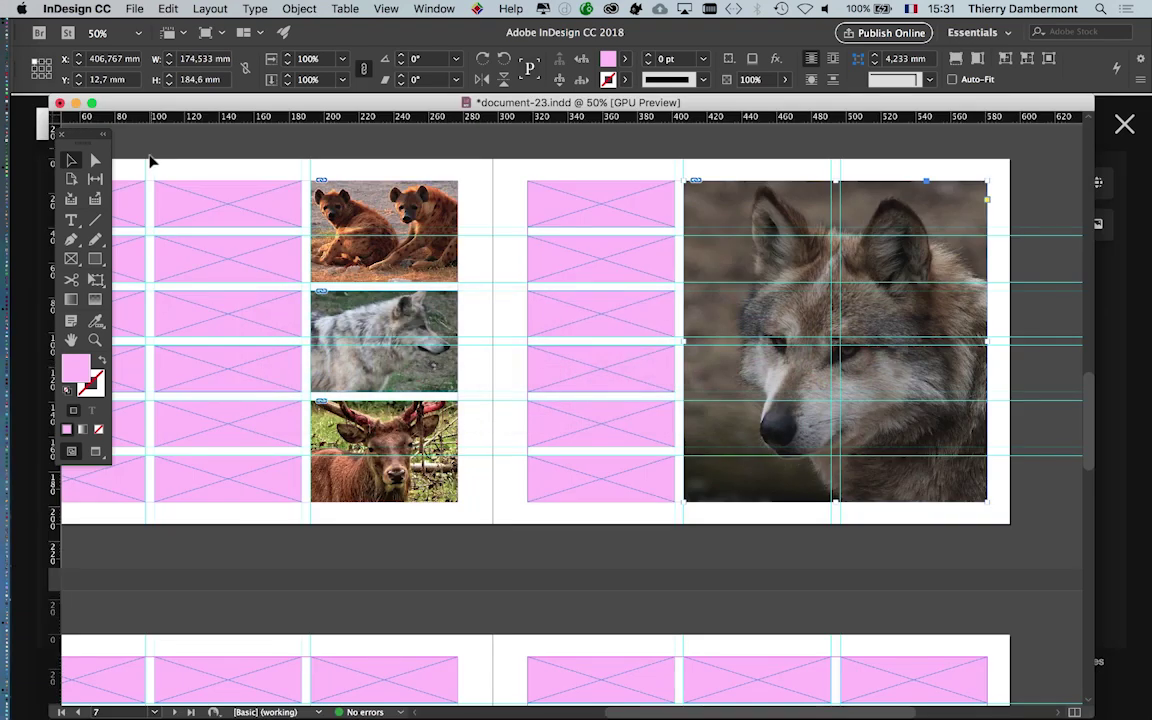
{"action": "mouse_move", "coordinate": [903, 316]}
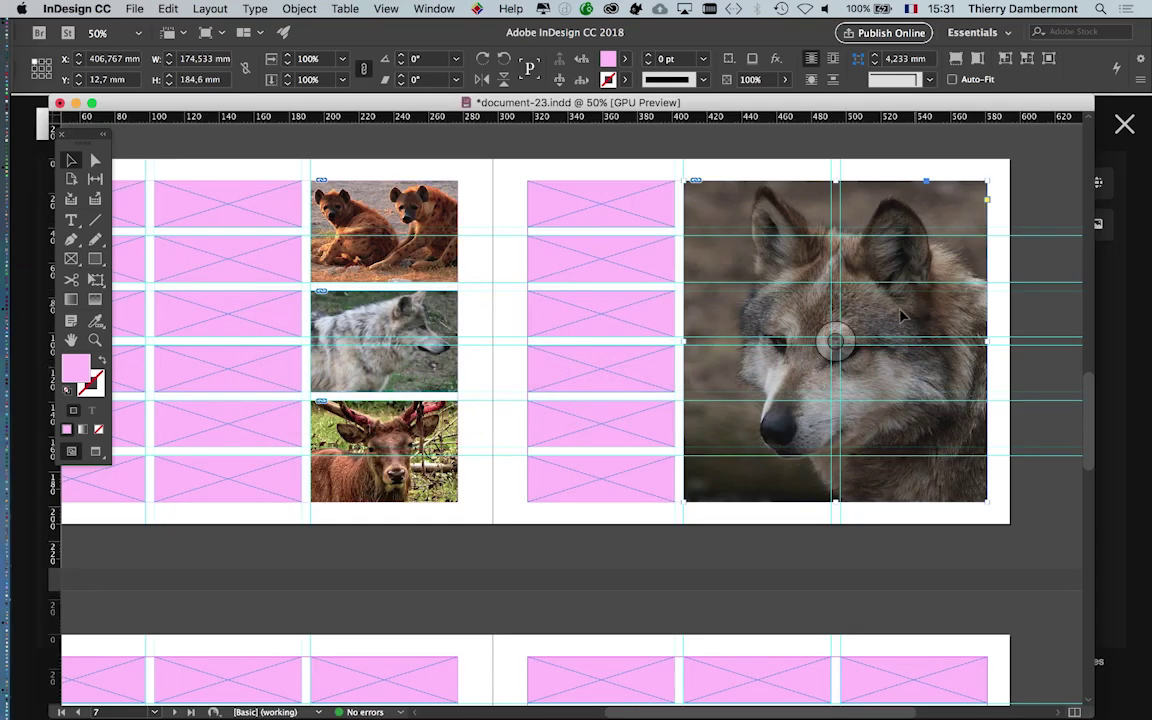
Step: Drag the wolf close-up frame past the top, bottom and right page edges into the bleed
{"action": "scroll", "coordinate": [770, 305], "scroll_direction": "right", "scroll_amount": 5}
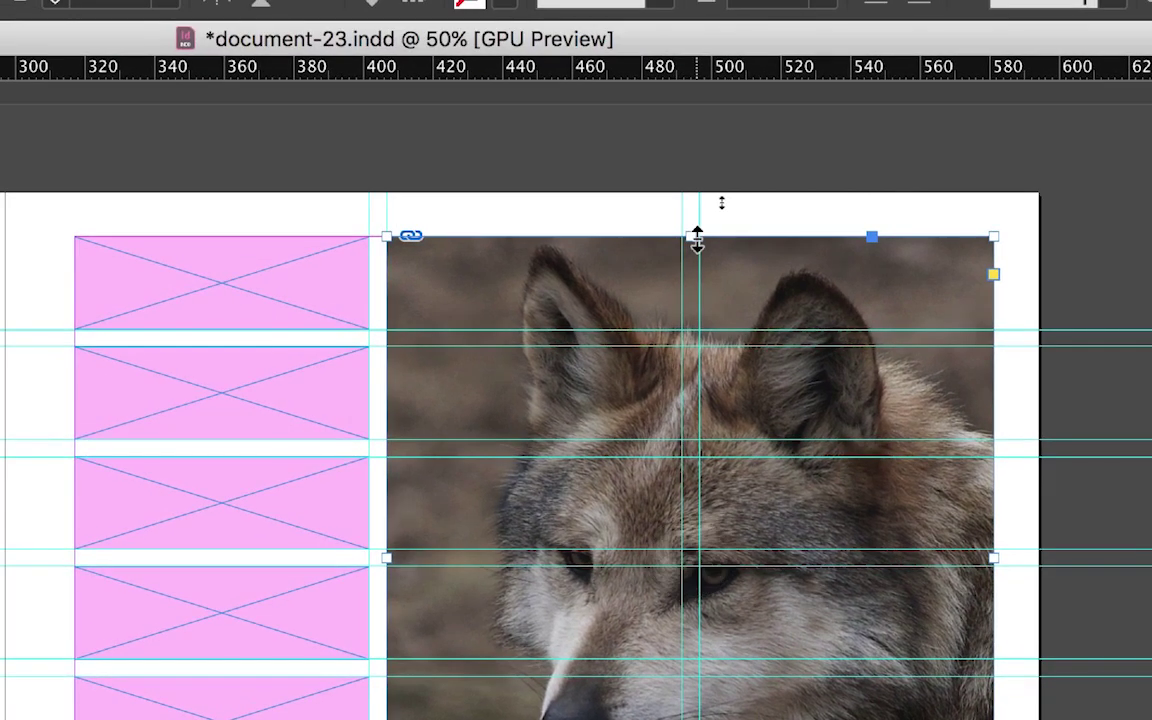
{"action": "left_click_drag", "start_coordinate": [694, 236], "coordinate": [697, 208]}
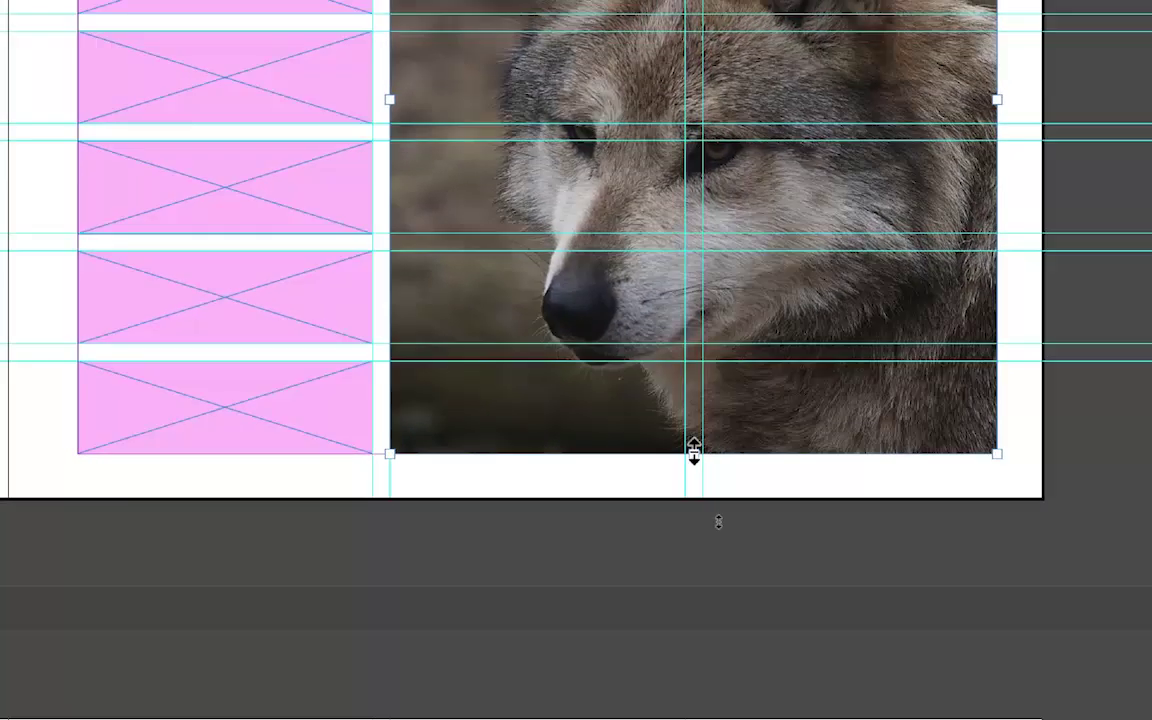
{"action": "left_click_drag", "start_coordinate": [694, 452], "coordinate": [696, 489]}
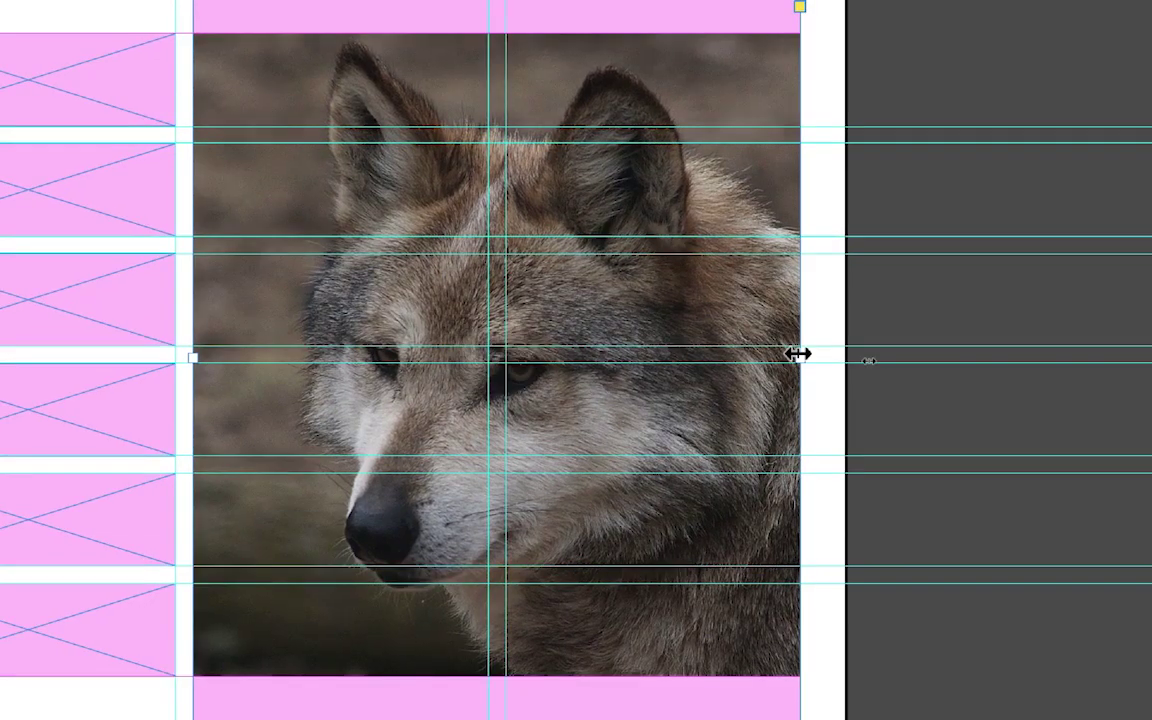
{"action": "left_click_drag", "start_coordinate": [798, 353], "coordinate": [830, 353]}
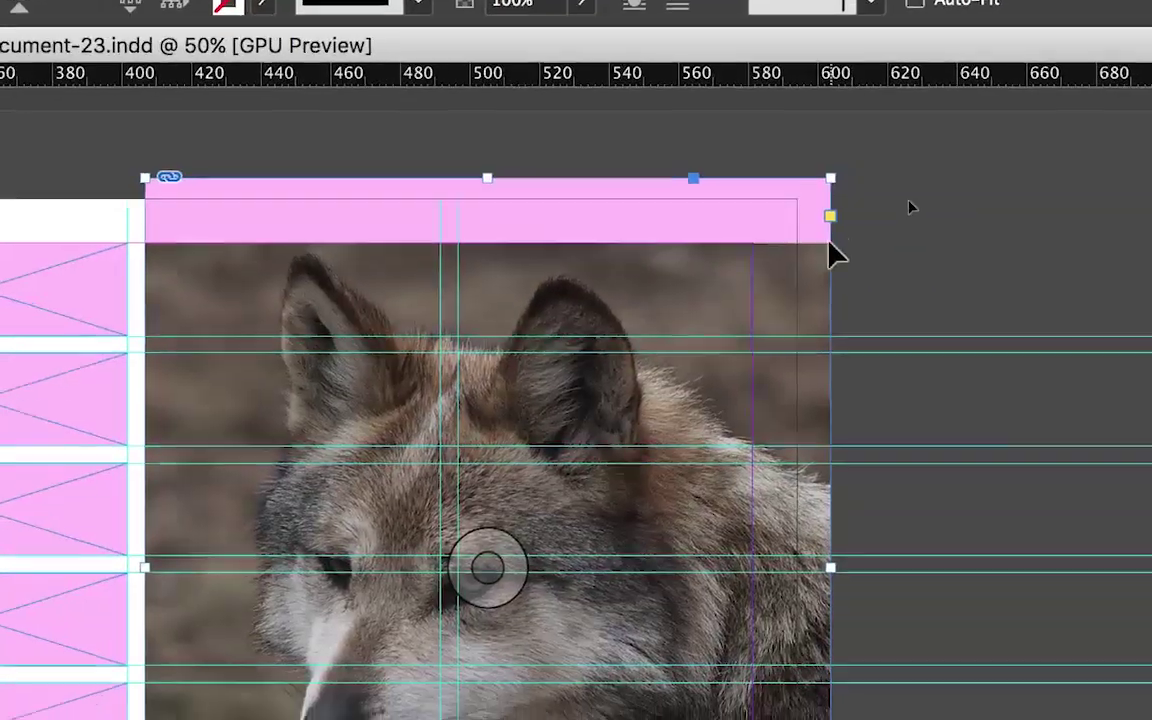
{"action": "left_click_drag", "start_coordinate": [825, 355], "coordinate": [830, 354]}
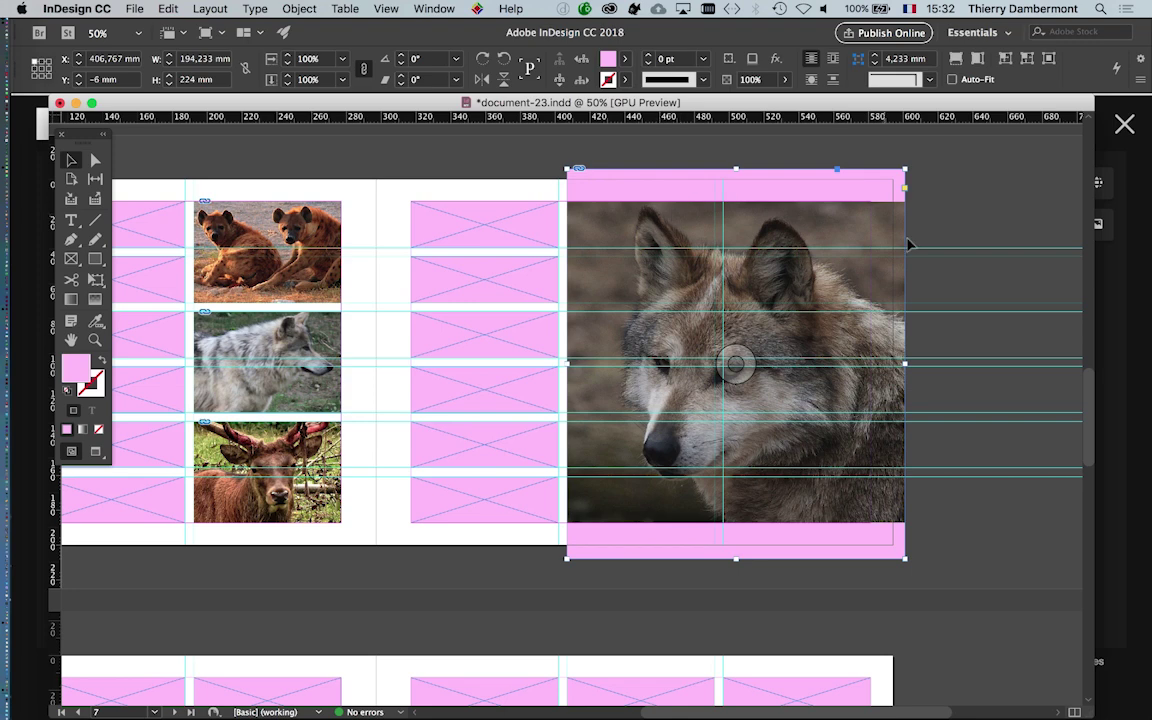
{"action": "left_click", "coordinate": [299, 9]}
{"action": "mouse_move", "coordinate": [150, 282]}
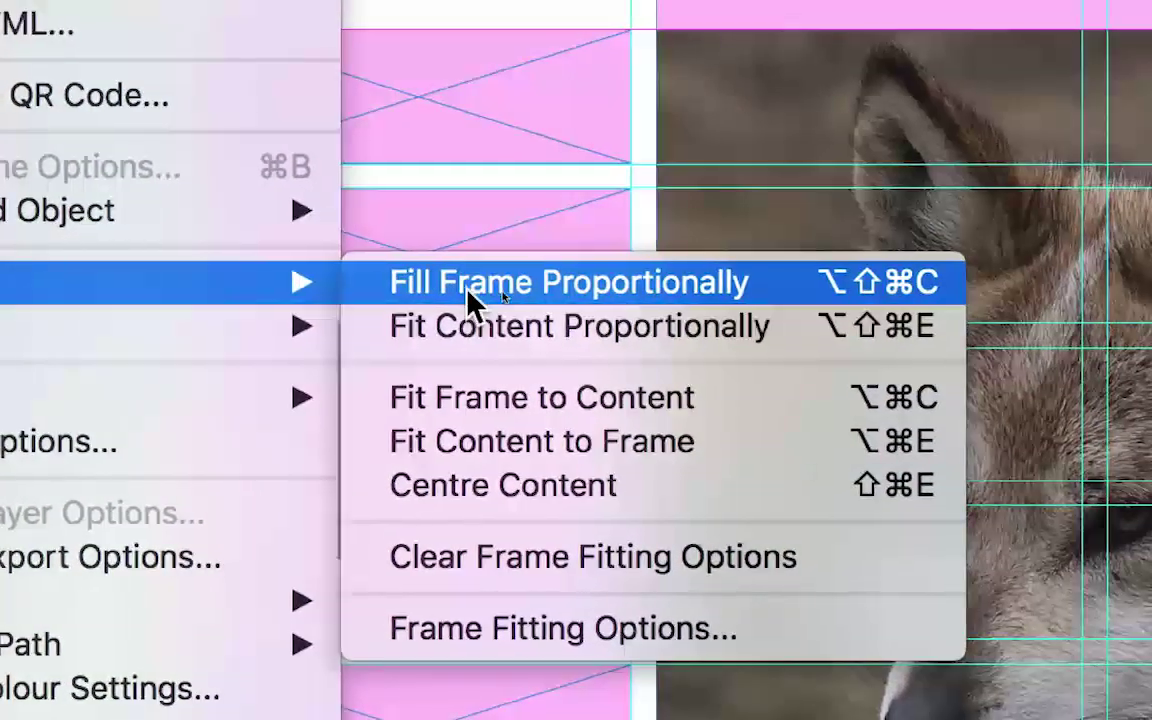
Step: Apply Fill Frame Proportionally to the wolf photo and check it in Preview screen mode
{"action": "left_click", "coordinate": [470, 301]}
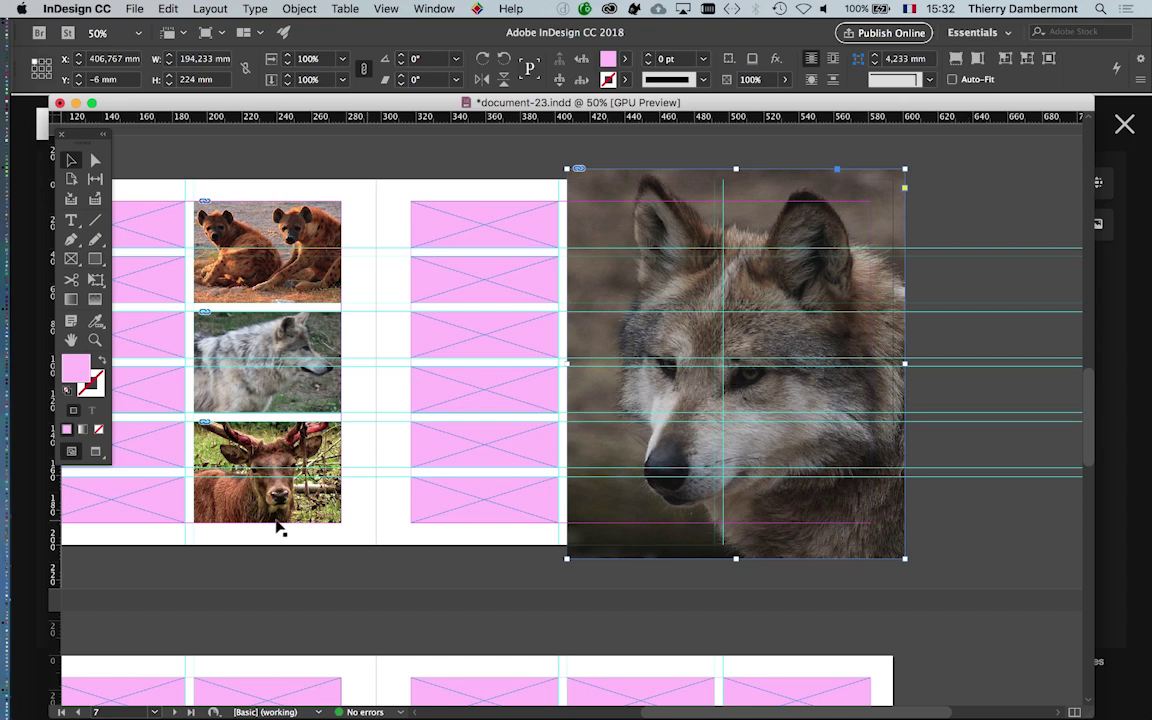
{"action": "mouse_move", "coordinate": [89, 133]}
{"action": "left_mouse_down"}
{"action": "mouse_move", "coordinate": [469, 160]}
{"action": "mouse_move", "coordinate": [447, 160]}
{"action": "left_mouse_up"}
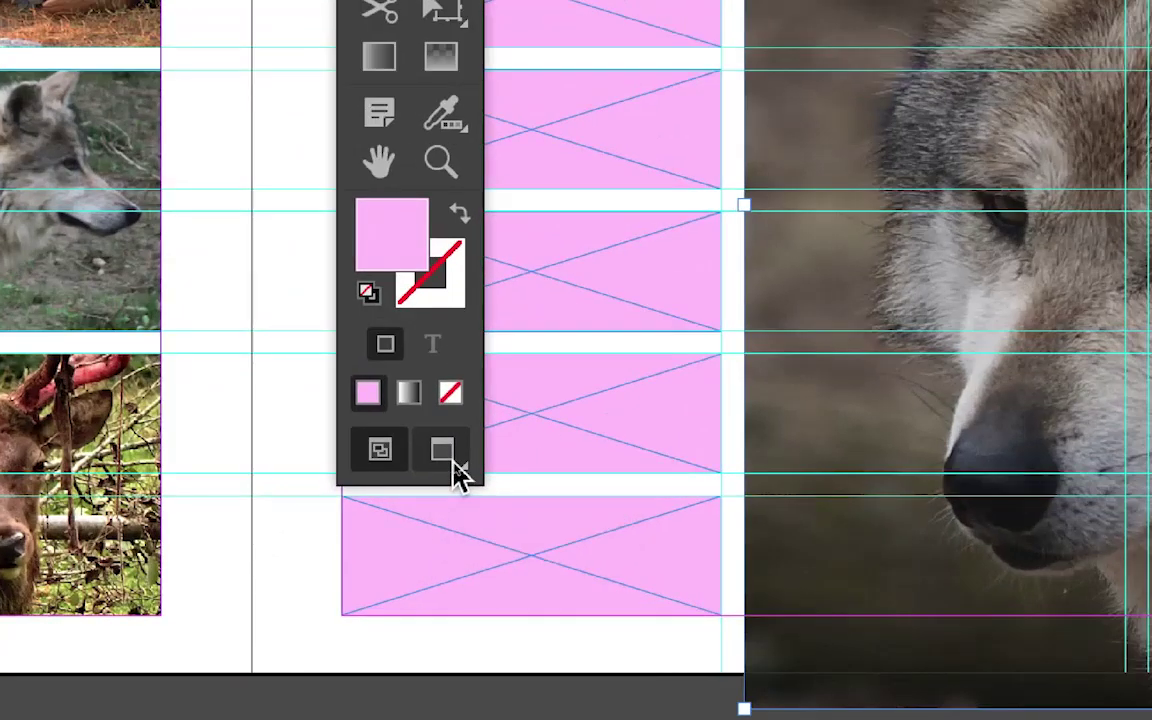
{"action": "left_click", "coordinate": [455, 468]}
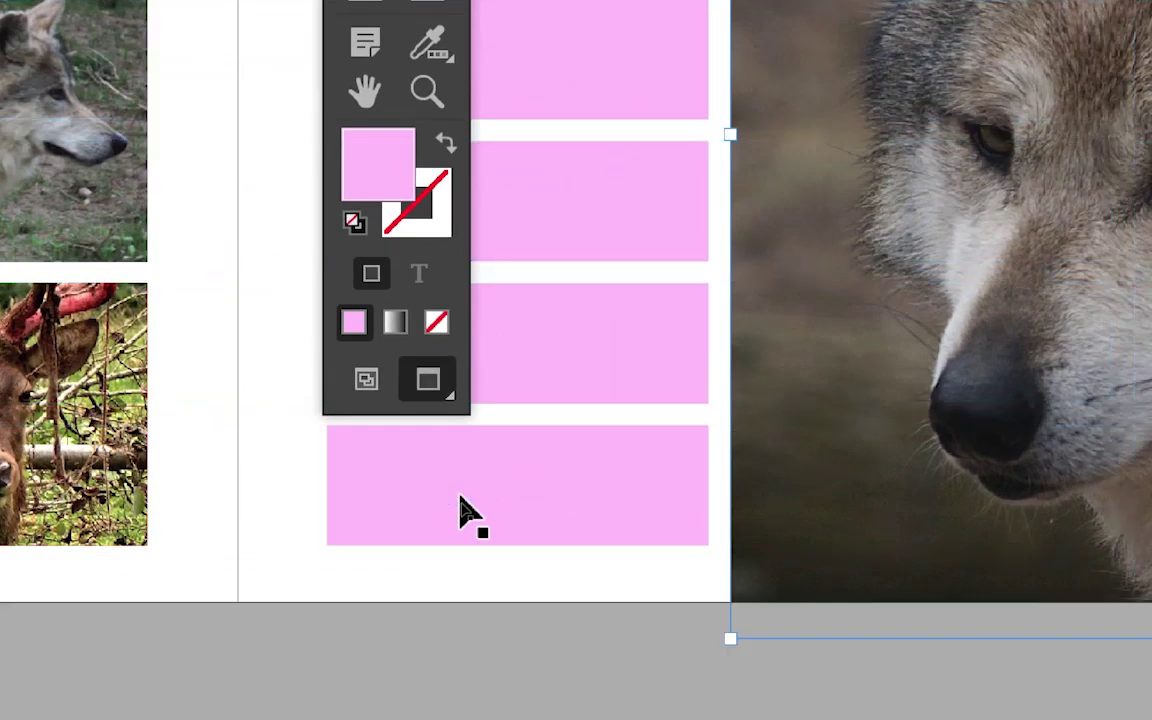
{"action": "key", "text": "w"}
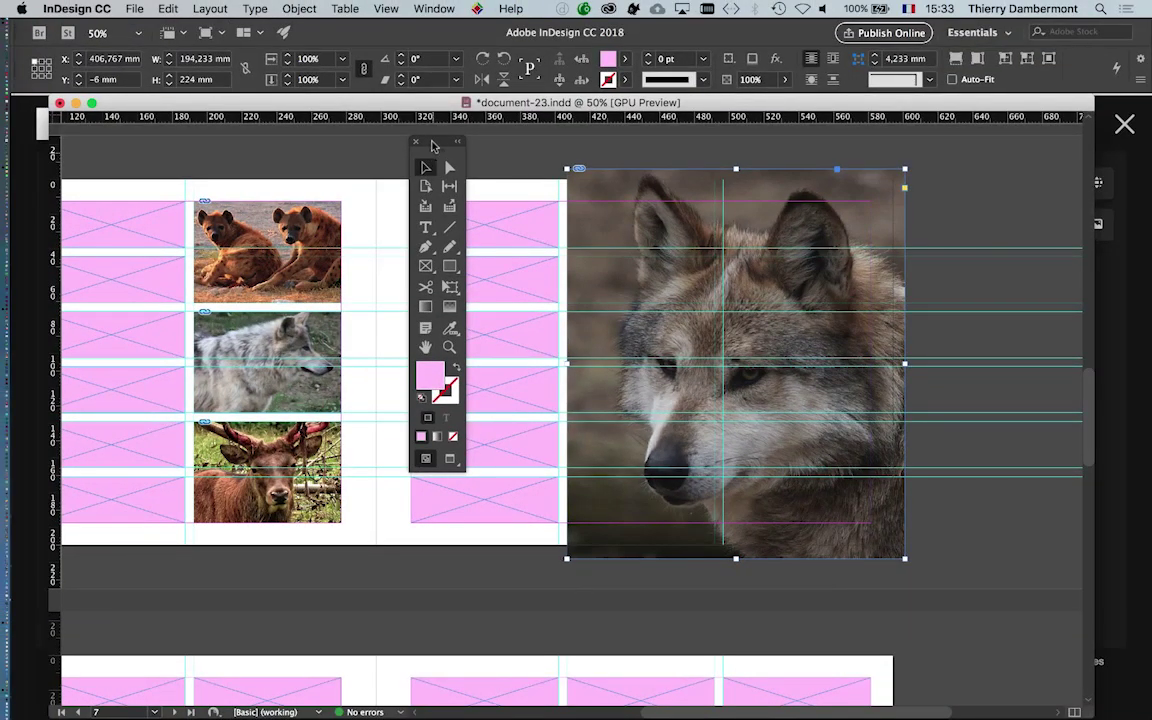
{"action": "left_click_drag", "start_coordinate": [433, 147], "coordinate": [161, 154]}
{"action": "key", "text": "w"}
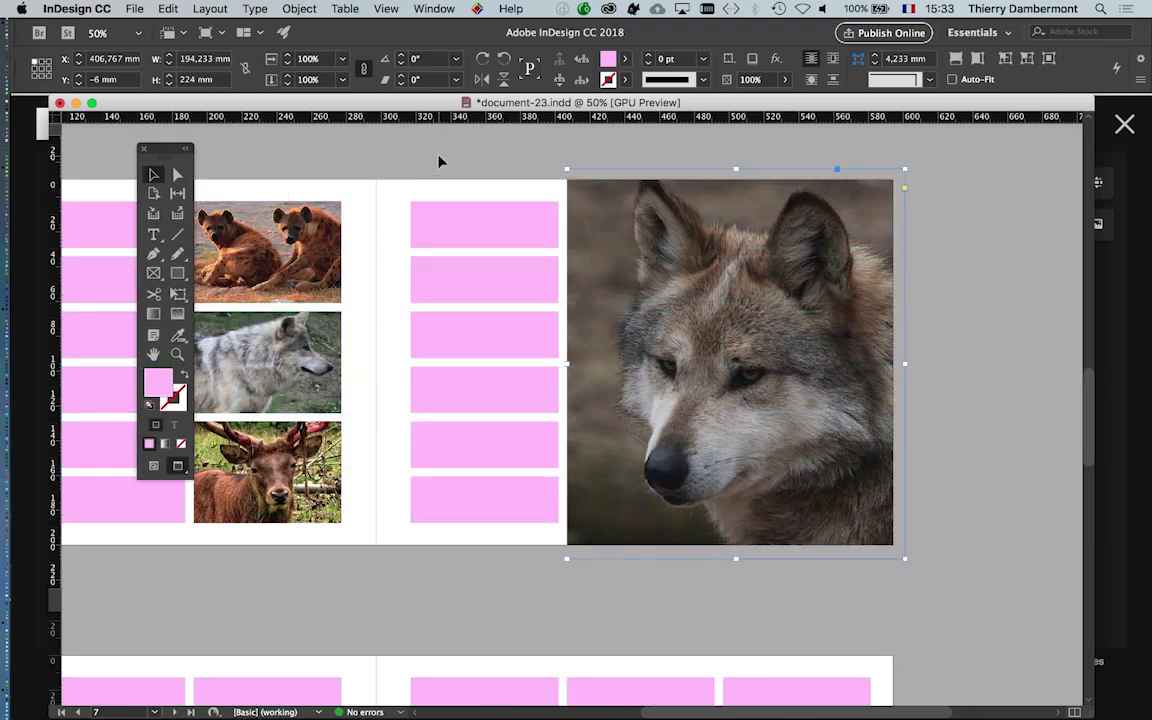
{"action": "left_click", "coordinate": [440, 161]}
Step: Zoom in on the filled wolf close-up, then zoom back out and recentre the spread
{"action": "key", "text": "super+equal"}
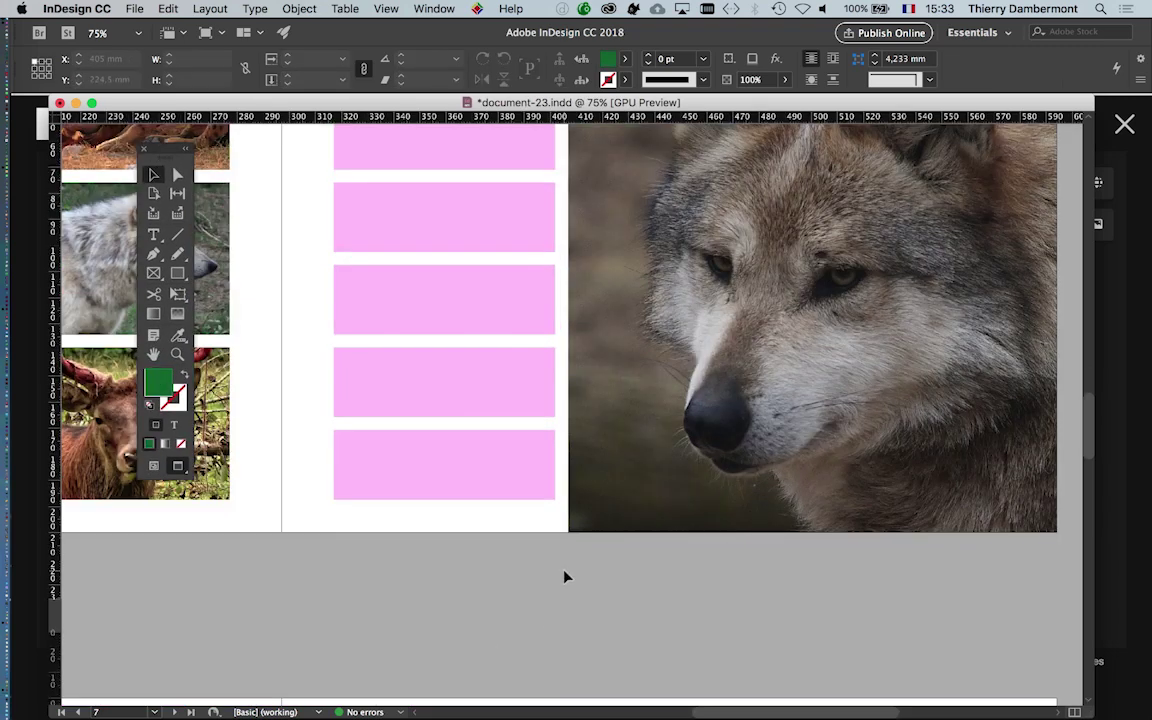
{"action": "left_click_drag", "start_coordinate": [694, 501], "coordinate": [574, 649]}
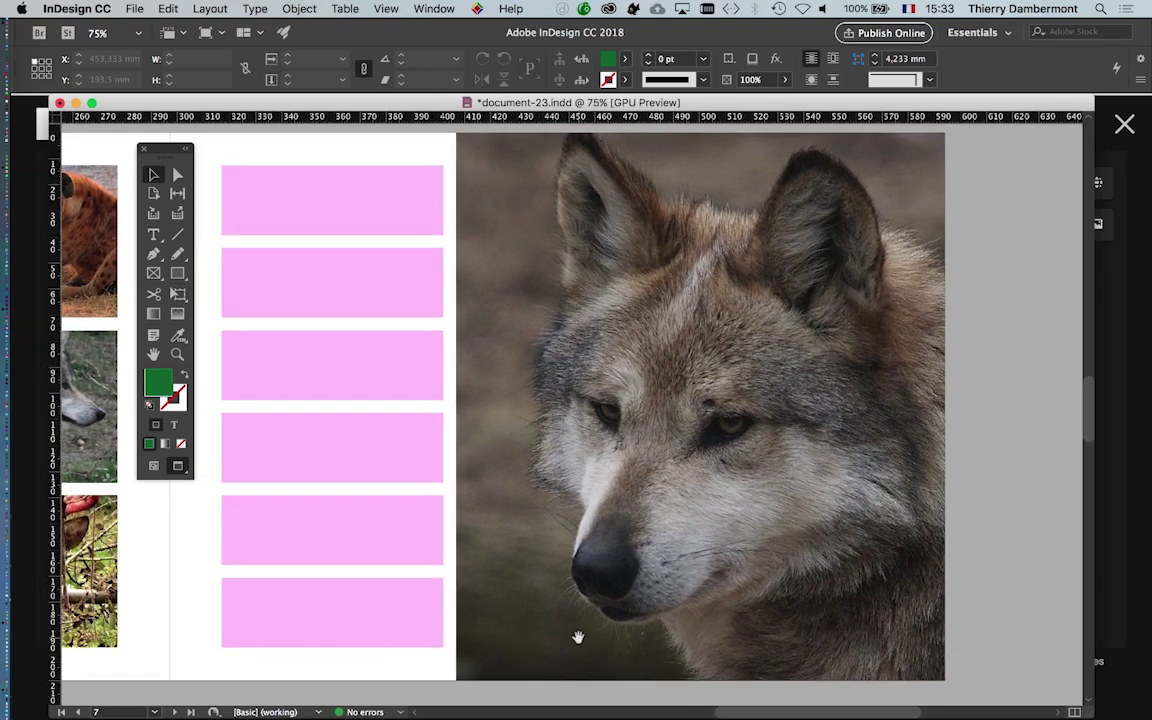
{"action": "key", "text": "super+minus"}
{"action": "scroll", "coordinate": [586, 533], "scroll_direction": "down", "scroll_amount": 2}
{"action": "scroll", "coordinate": [586, 533], "scroll_direction": "left", "scroll_amount": 2}
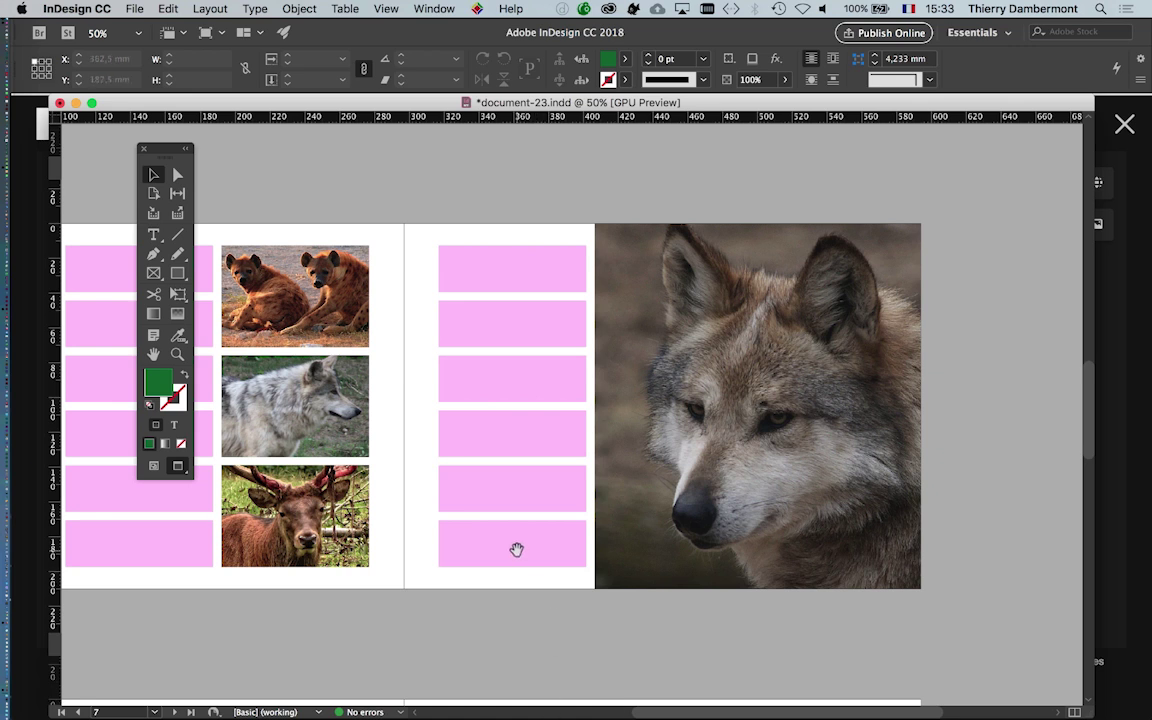
{"action": "left_click_drag", "start_coordinate": [514, 548], "coordinate": [571, 537]}
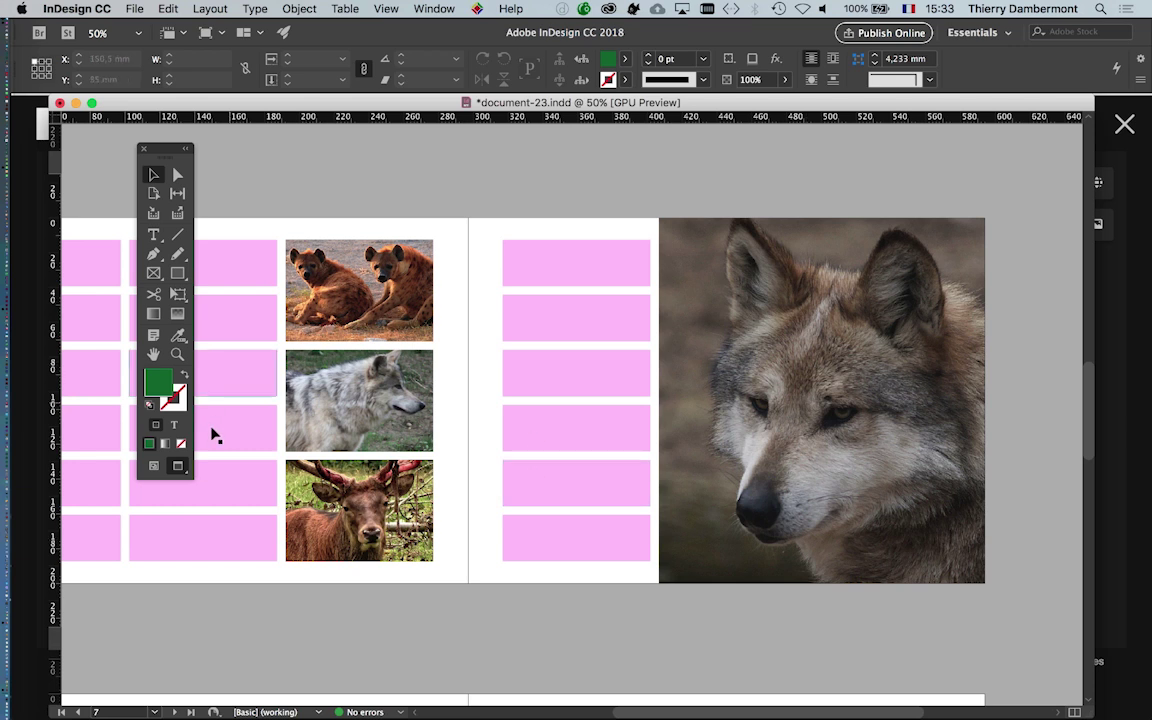
Step: Stretch the empty frame over the wolf page to about 516 × 343 mm, positioned over the spread
{"action": "left_click", "coordinate": [745, 368]}
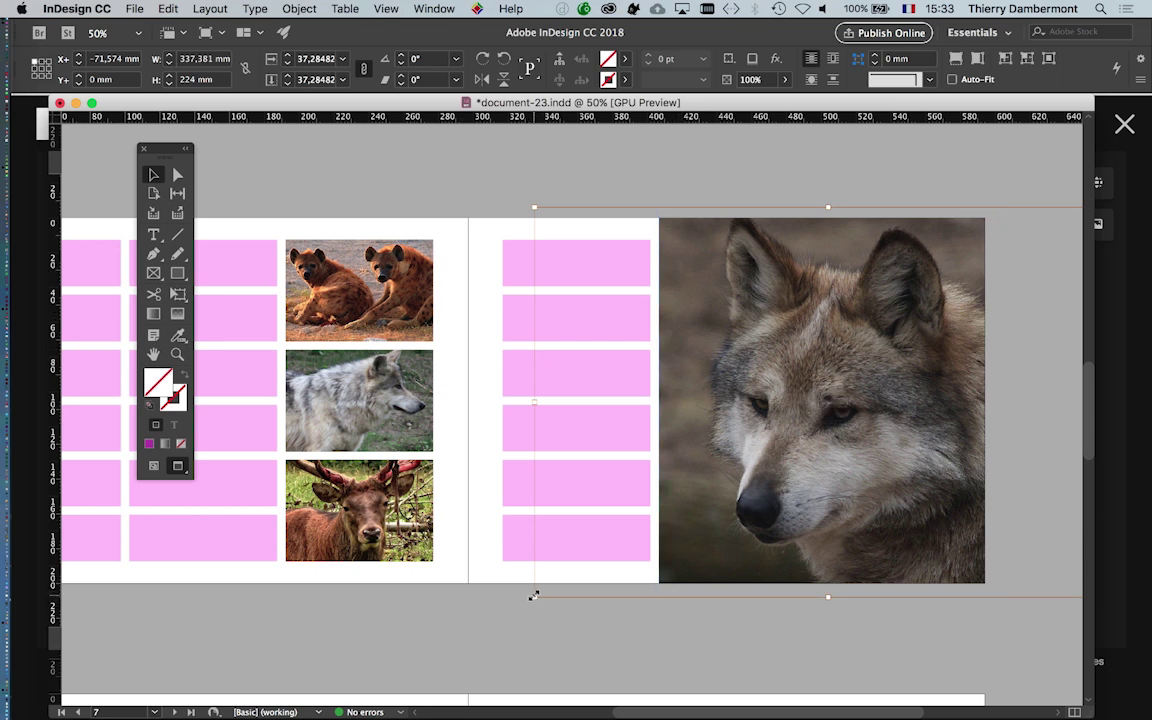
{"action": "mouse_move", "coordinate": [534, 596]}
{"action": "left_mouse_down"}
{"action": "mouse_move", "coordinate": [489, 633]}
{"action": "mouse_move", "coordinate": [540, 596]}
{"action": "left_mouse_up"}
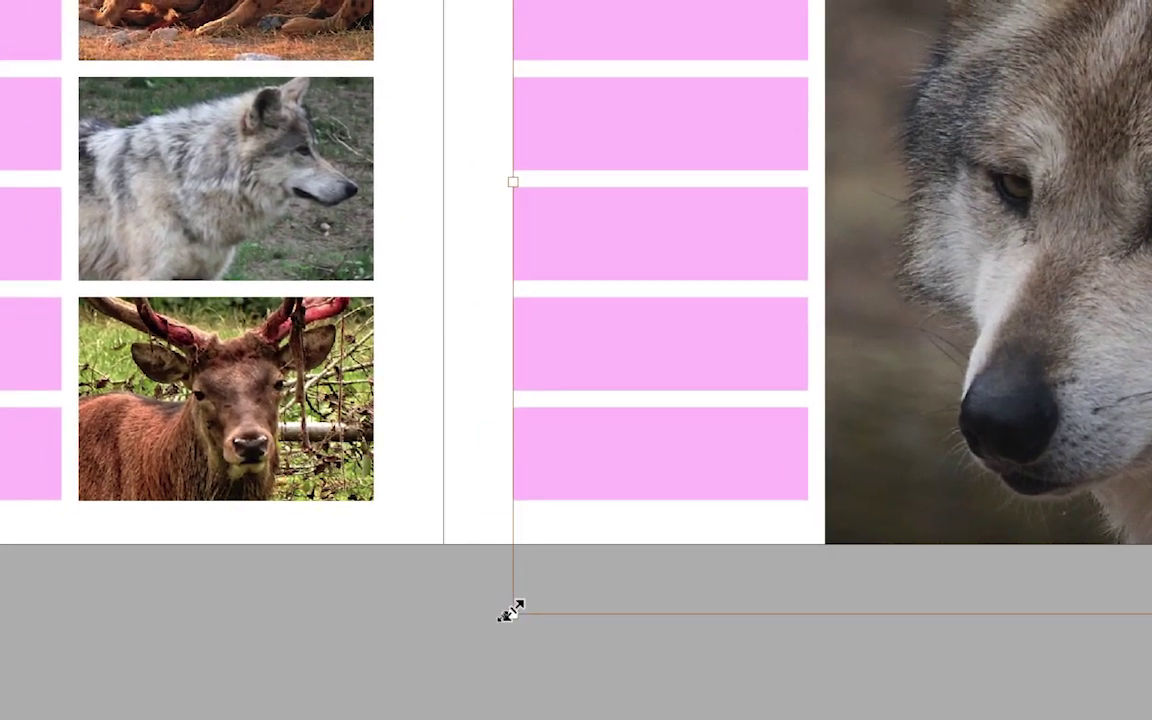
{"action": "mouse_move", "coordinate": [540, 594]}
{"action": "left_mouse_down"}
{"action": "mouse_move", "coordinate": [509, 645]}
{"action": "mouse_move", "coordinate": [501, 618]}
{"action": "mouse_move", "coordinate": [523, 601]}
{"action": "left_mouse_up"}
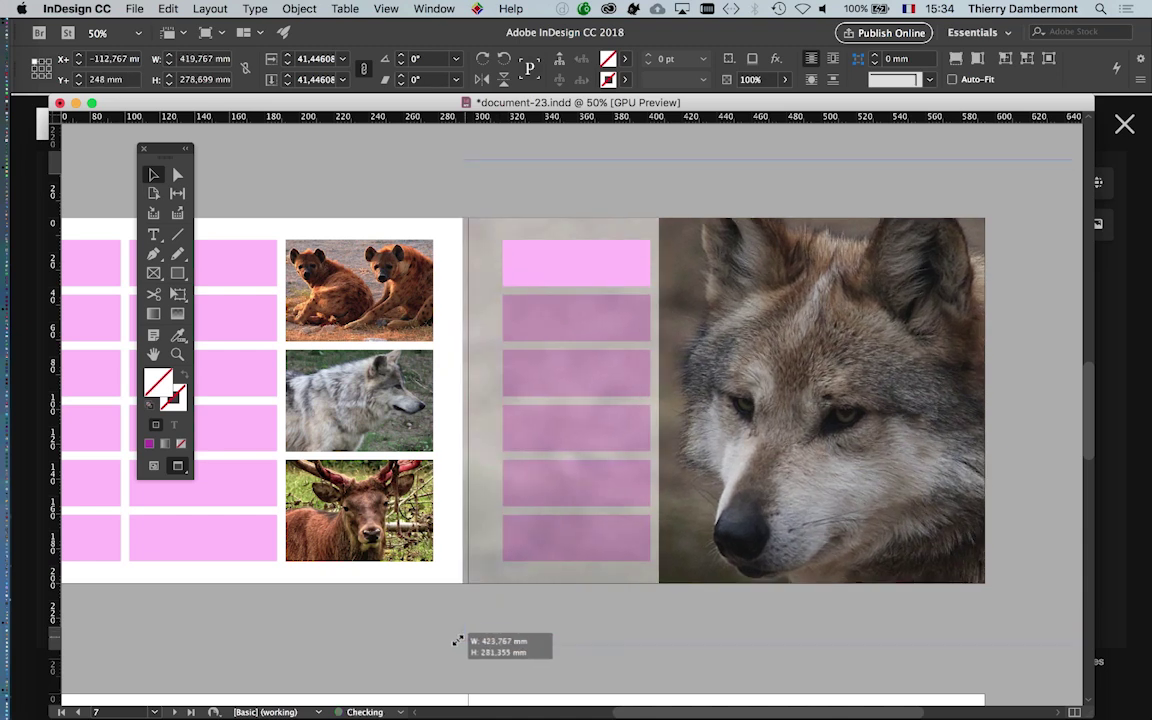
{"action": "left_click_drag", "start_coordinate": [621, 556], "coordinate": [402, 664]}
{"action": "key", "text": "super+minus"}
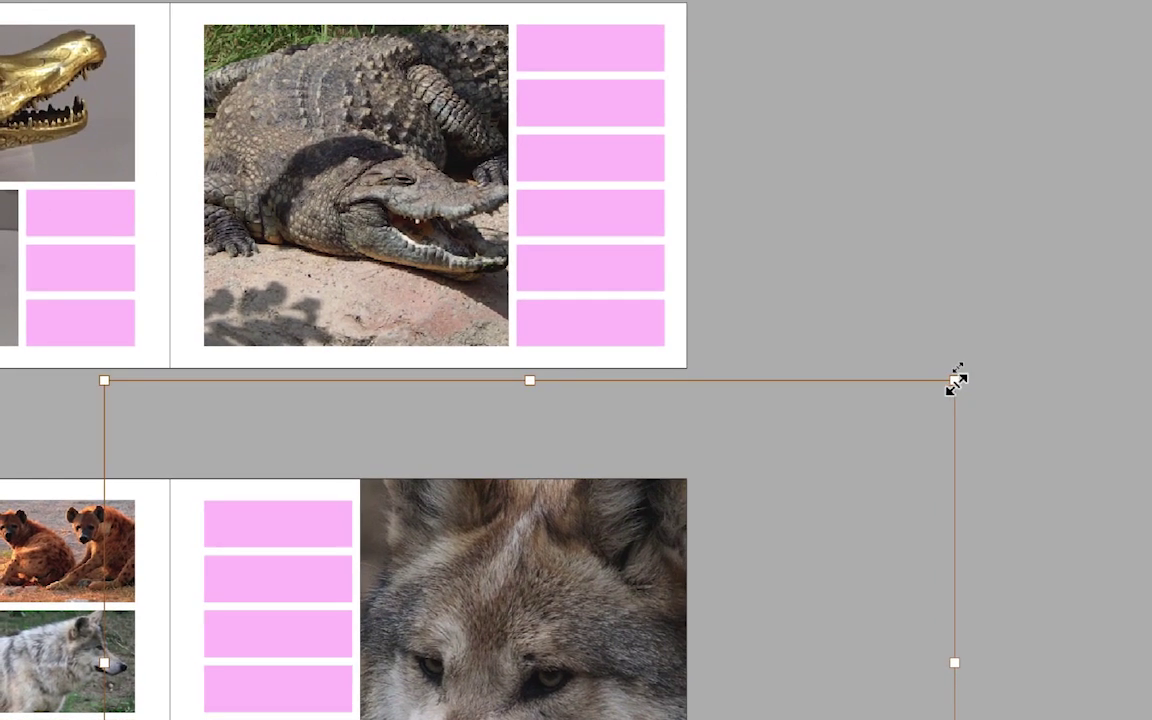
{"action": "mouse_move", "coordinate": [955, 381]}
{"action": "left_mouse_down"}
{"action": "mouse_move", "coordinate": [869, 442]}
{"action": "mouse_move", "coordinate": [925, 410]}
{"action": "mouse_move", "coordinate": [922, 400]}
{"action": "mouse_move", "coordinate": [964, 395]}
{"action": "mouse_move", "coordinate": [933, 440]}
{"action": "left_mouse_up"}
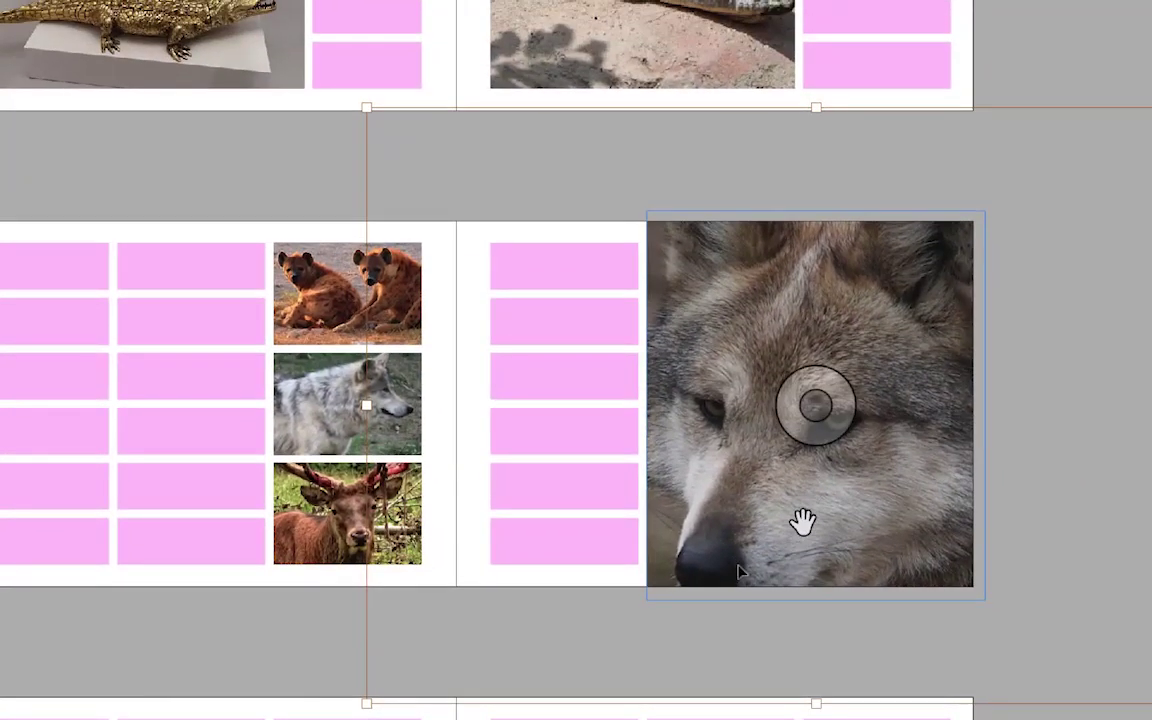
{"action": "mouse_move", "coordinate": [803, 521]}
{"action": "left_mouse_down"}
{"action": "mouse_move", "coordinate": [926, 494]}
{"action": "mouse_move", "coordinate": [812, 503]}
{"action": "left_mouse_up"}
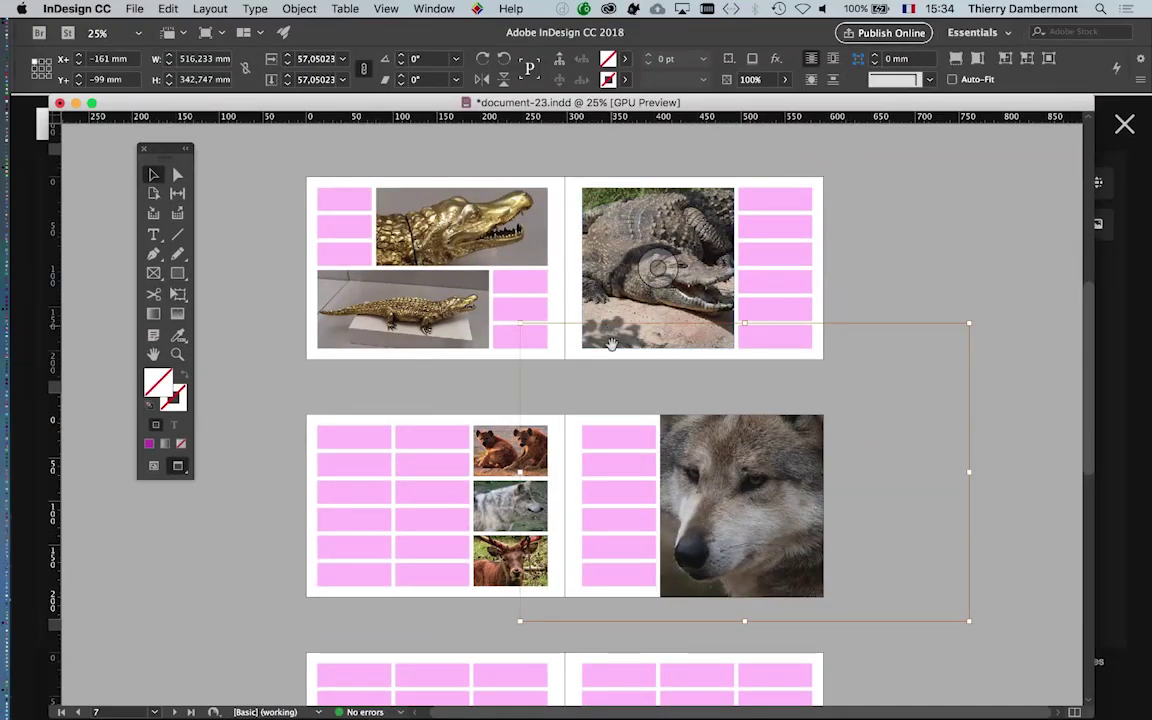
{"action": "scroll", "coordinate": [453, 336], "scroll_direction": "down", "scroll_amount": 4}
{"action": "scroll", "coordinate": [597, 212], "scroll_direction": "down", "scroll_amount": 1}
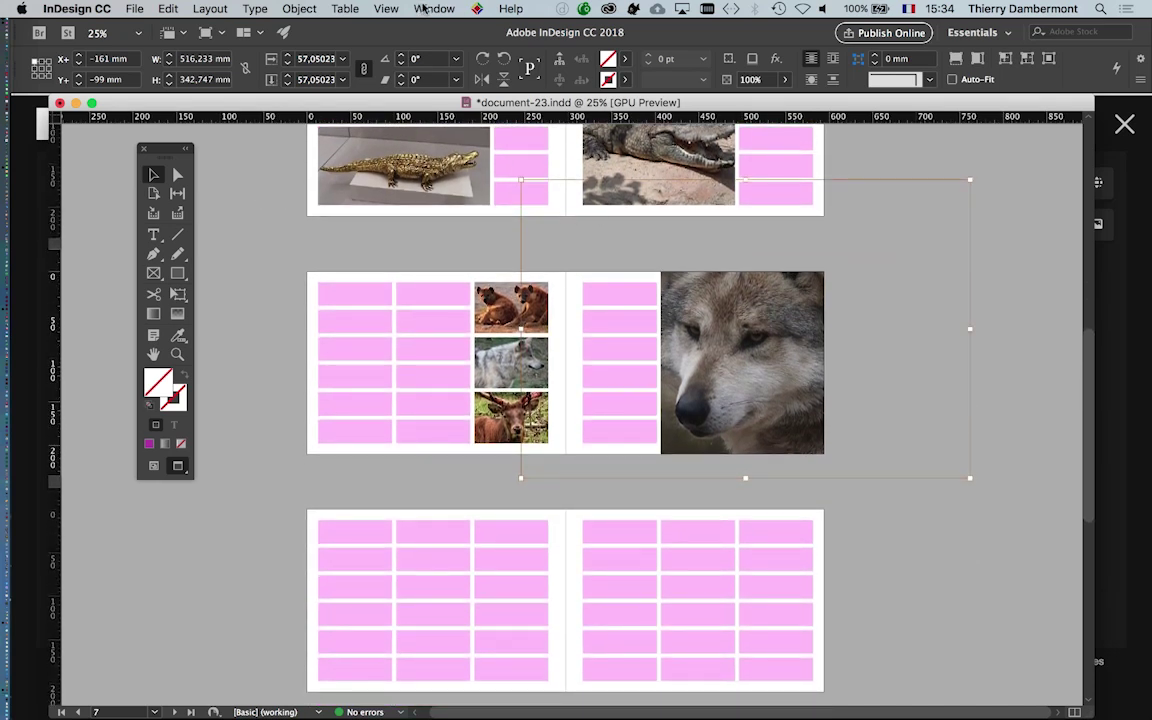
{"action": "left_click", "coordinate": [424, 8]}
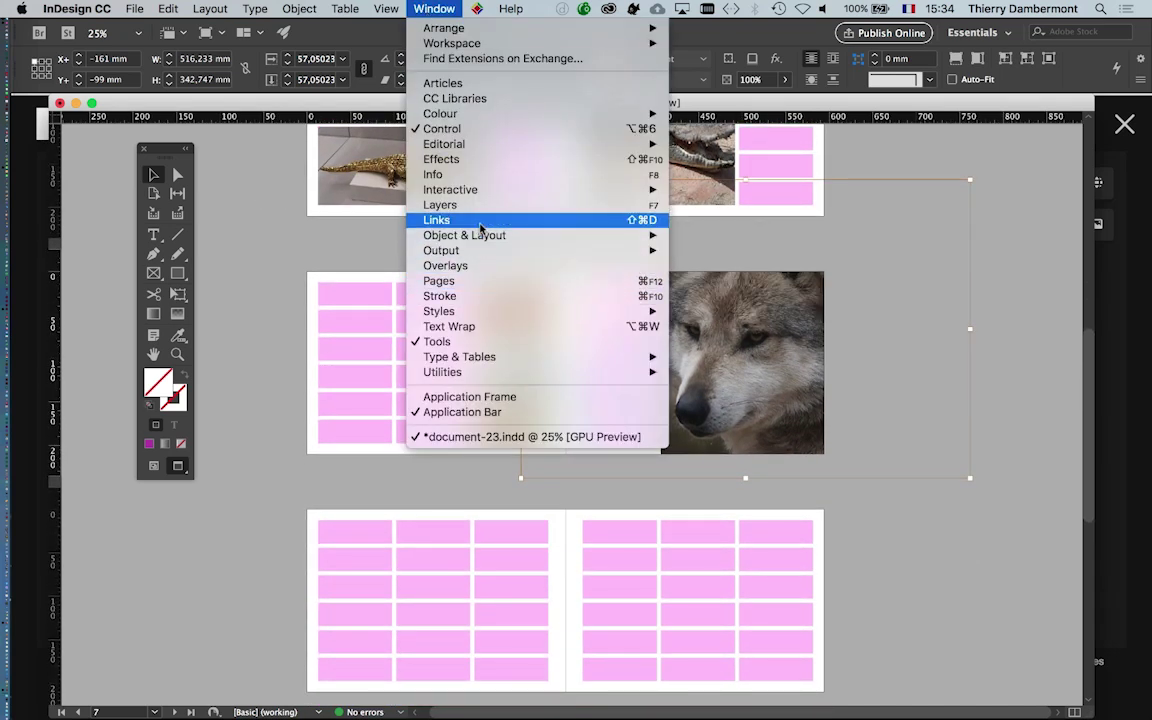
Step: Open the Links panel, showing the wolf photo at 126 effective PPI, and dock it at the right
{"action": "left_click", "coordinate": [480, 228]}
{"action": "mouse_move", "coordinate": [977, 405]}
{"action": "left_mouse_down"}
{"action": "mouse_move", "coordinate": [676, 294]}
{"action": "mouse_move", "coordinate": [380, 150]}
{"action": "mouse_move", "coordinate": [460, 85]}
{"action": "left_mouse_up"}
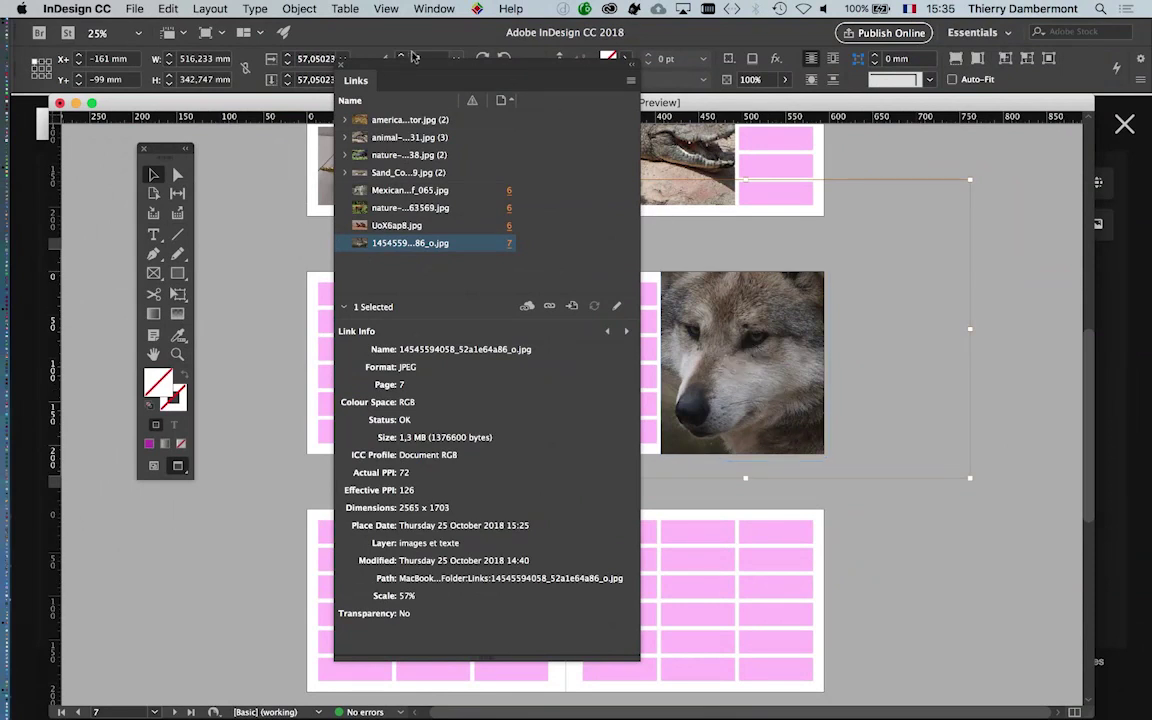
{"action": "left_click_drag", "start_coordinate": [405, 66], "coordinate": [1120, 140]}
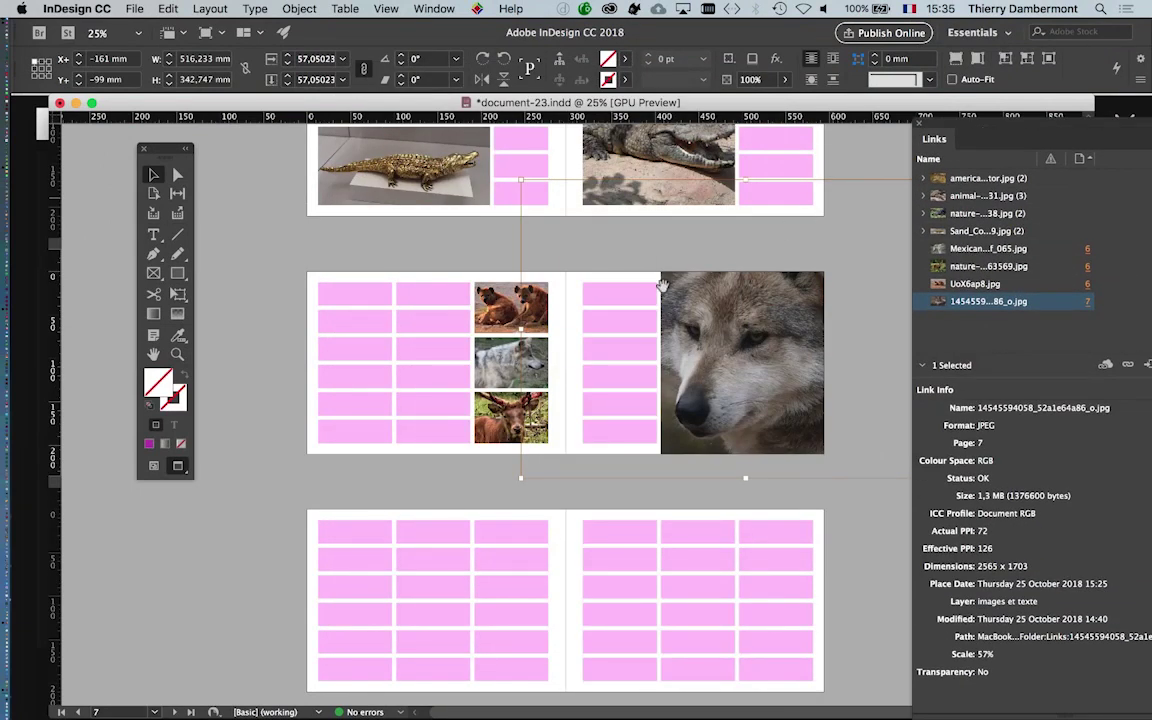
{"action": "scroll", "coordinate": [508, 287], "scroll_direction": "down", "scroll_amount": 2}
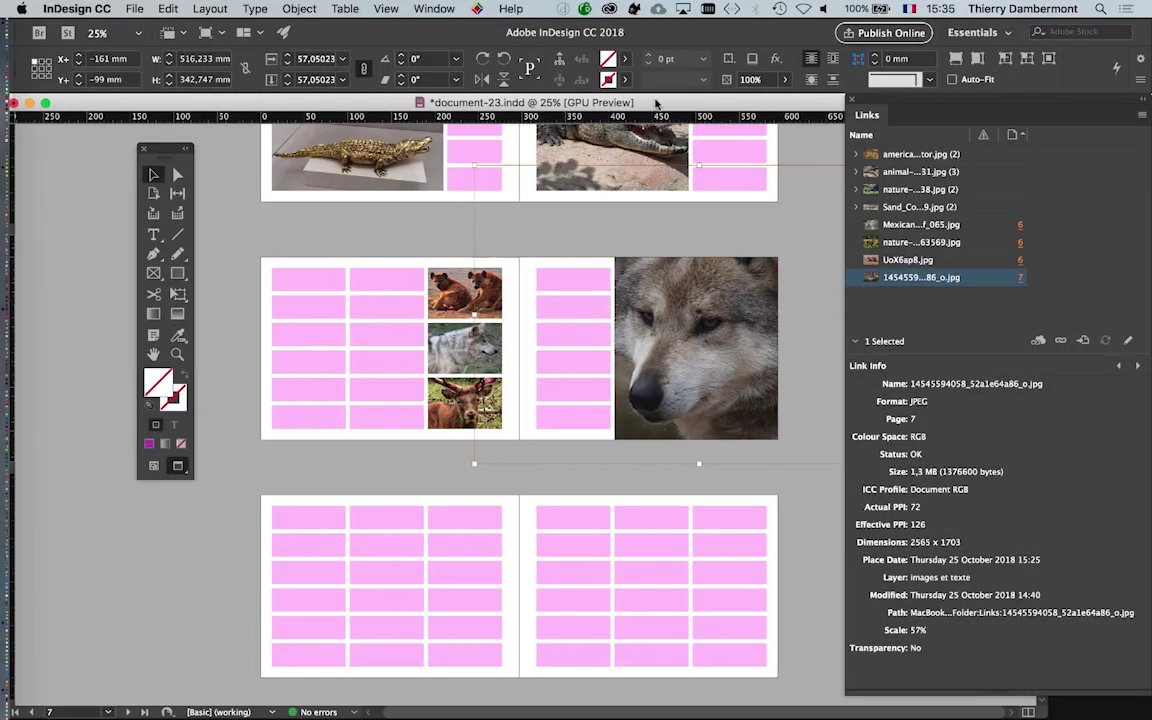
{"action": "left_click_drag", "start_coordinate": [704, 103], "coordinate": [636, 103]}
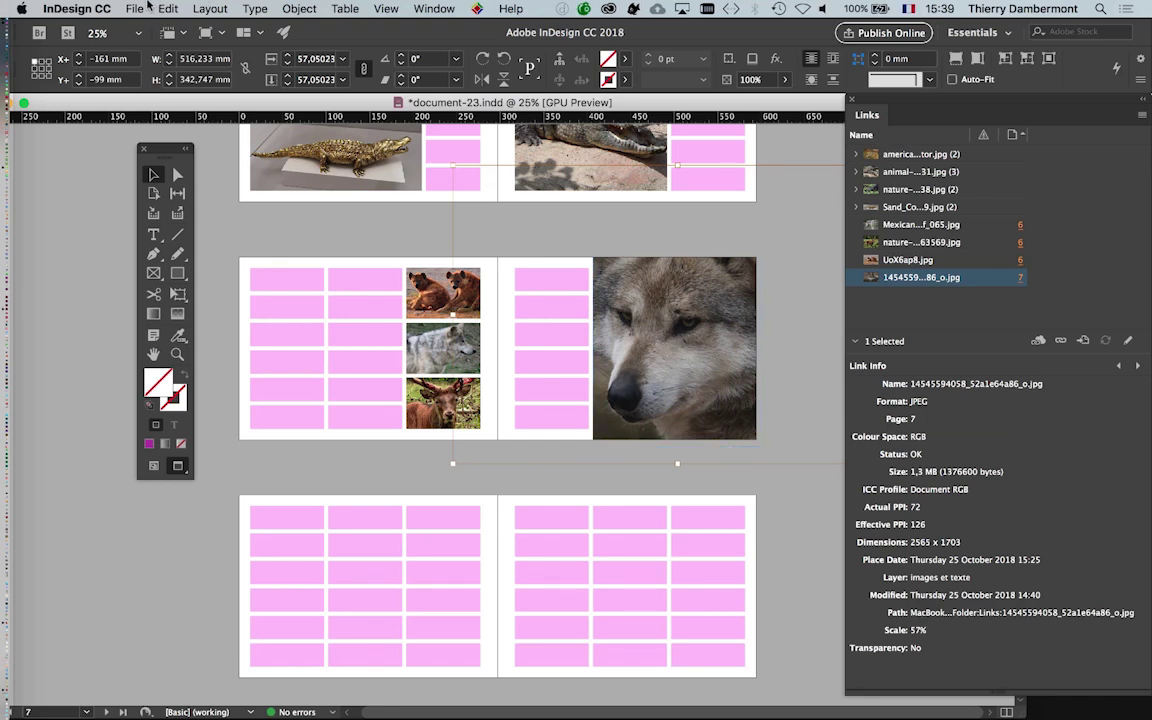
Step: Save As a new version, changing the file name's 3 to 4 to make document-24.indd
{"action": "left_click", "coordinate": [135, 8]}
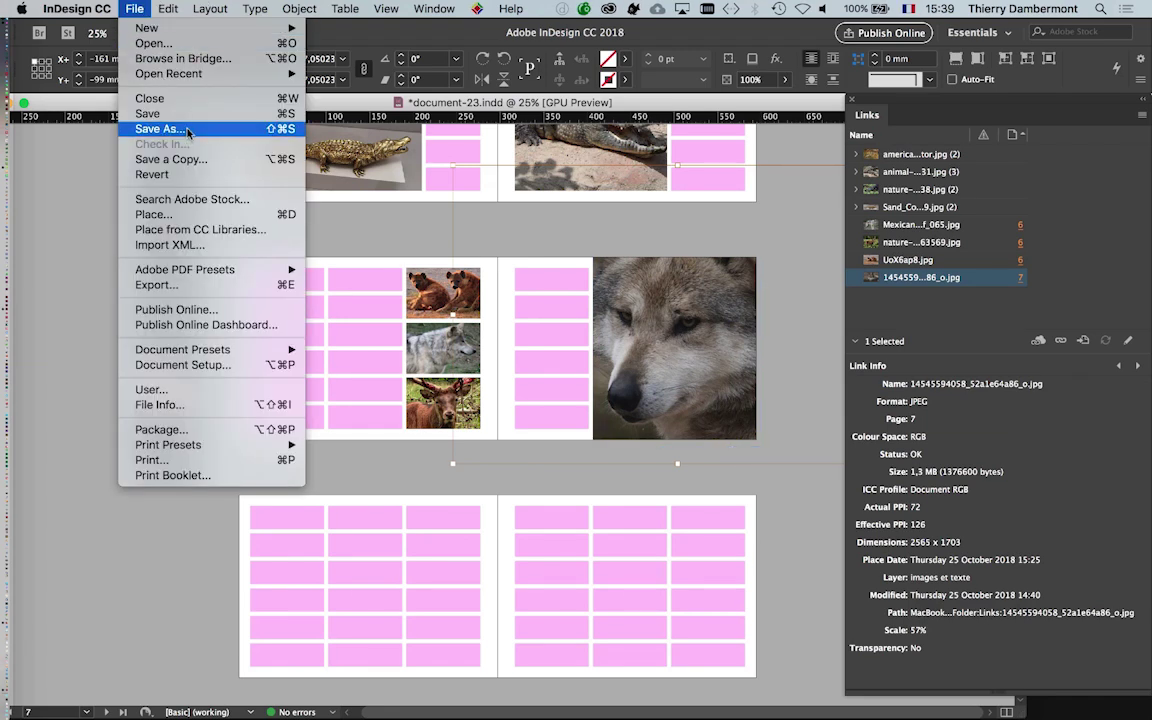
{"action": "left_click", "coordinate": [168, 122]}
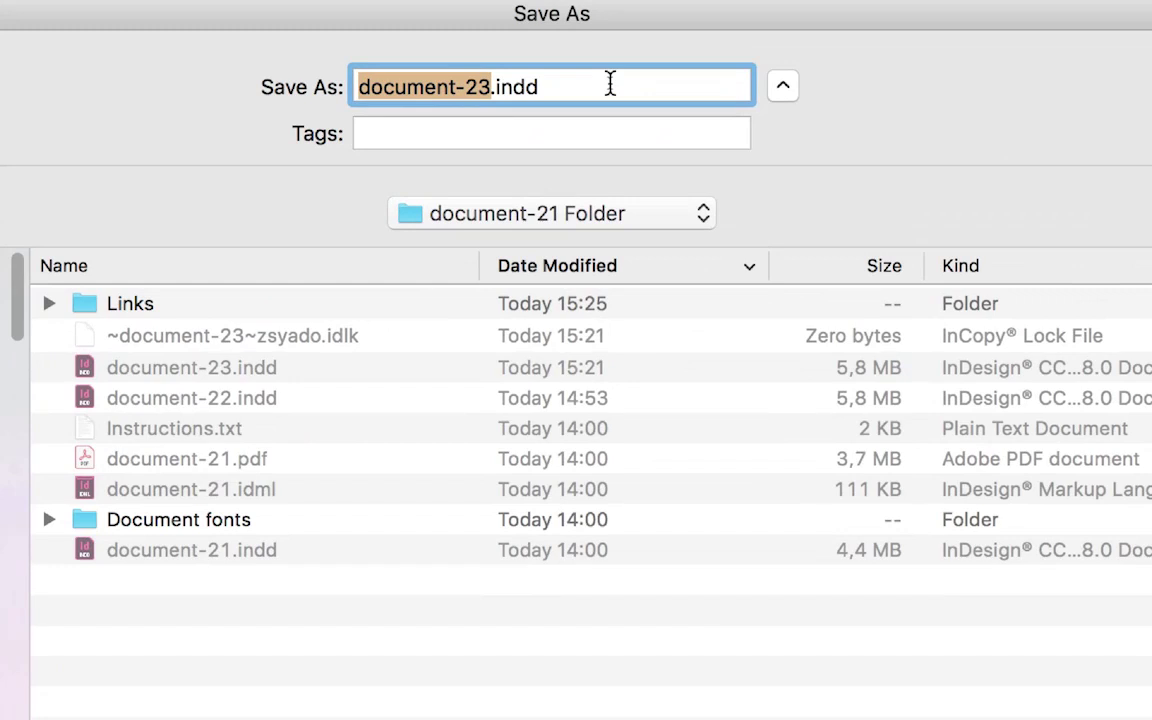
{"action": "left_click", "coordinate": [560, 84]}
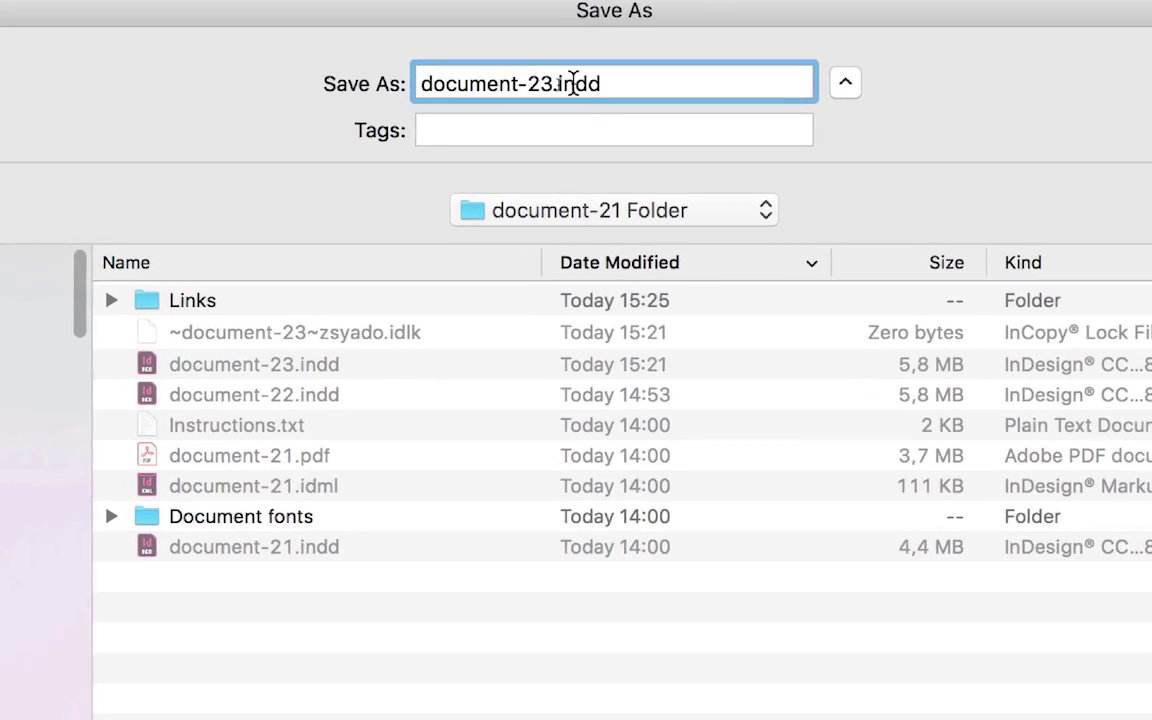
{"action": "left_click_drag", "start_coordinate": [553, 84], "coordinate": [545, 86]}
{"action": "type", "text": "4"}
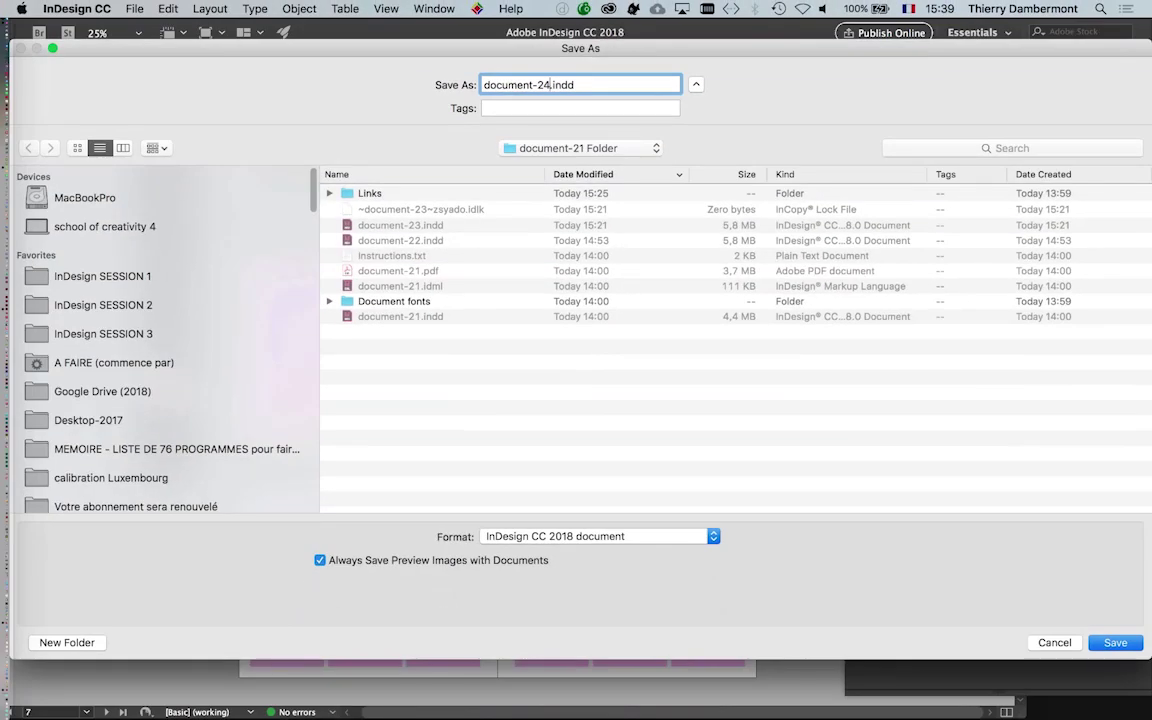
{"action": "key", "text": "Return"}
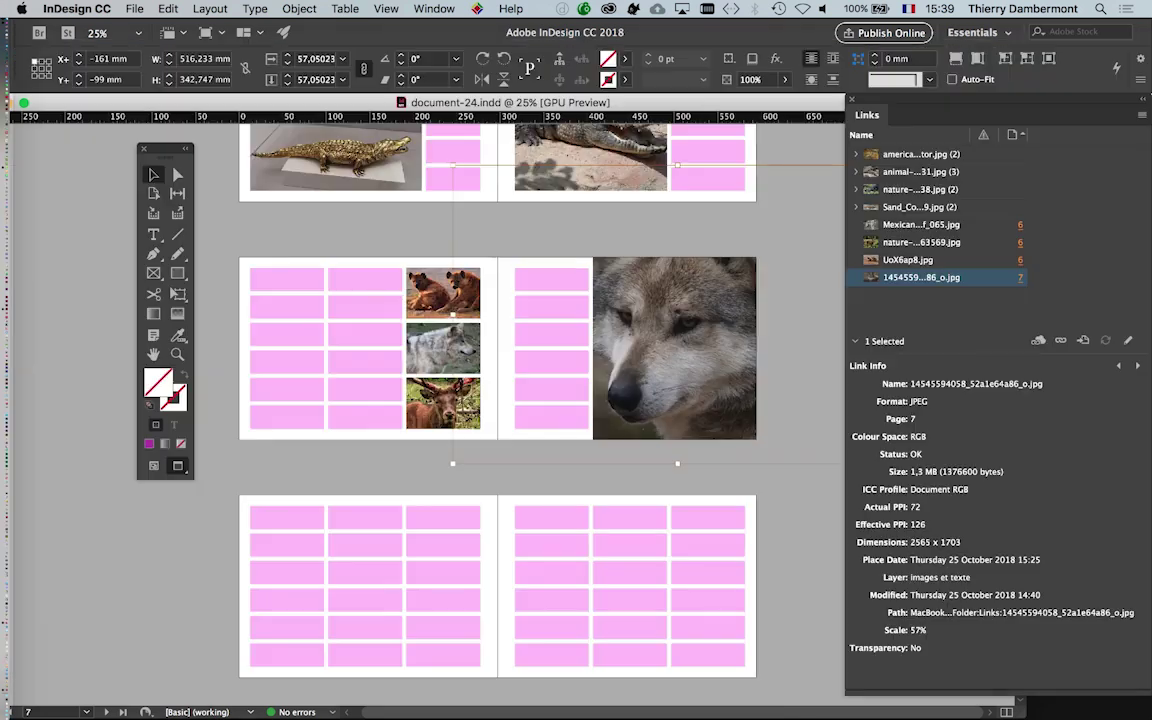
{"action": "left_click", "coordinate": [76, 8]}
{"action": "mouse_move", "coordinate": [84, 43]}
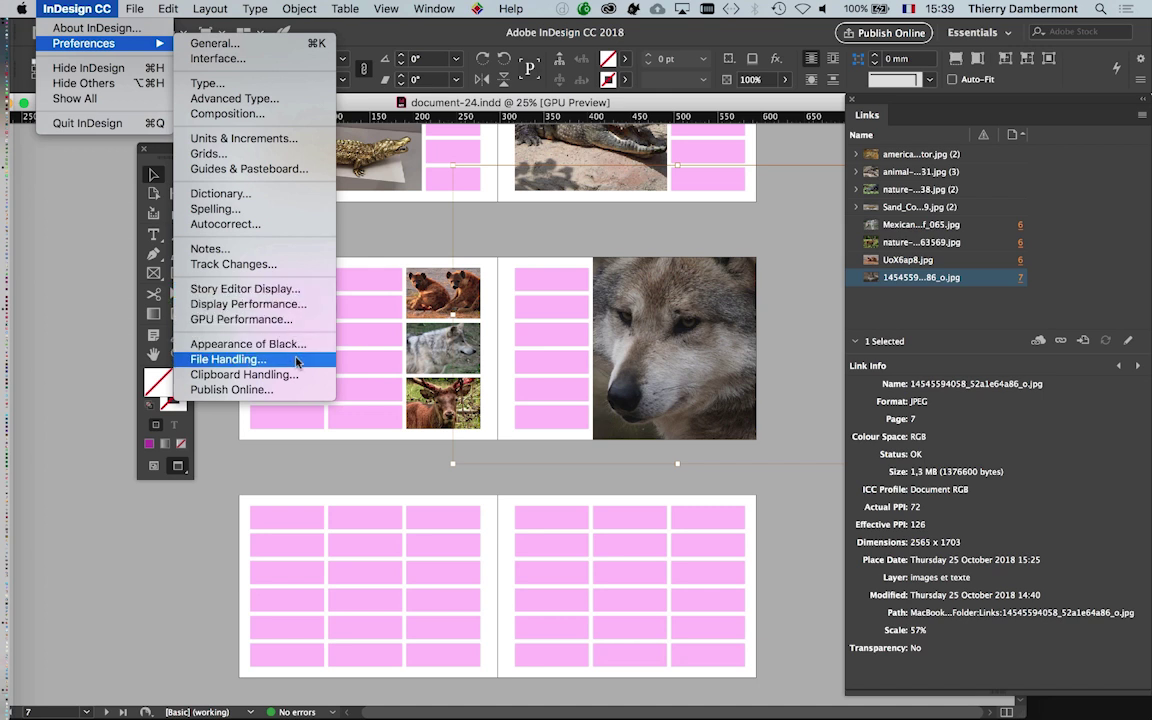
{"action": "key", "text": "alt"}
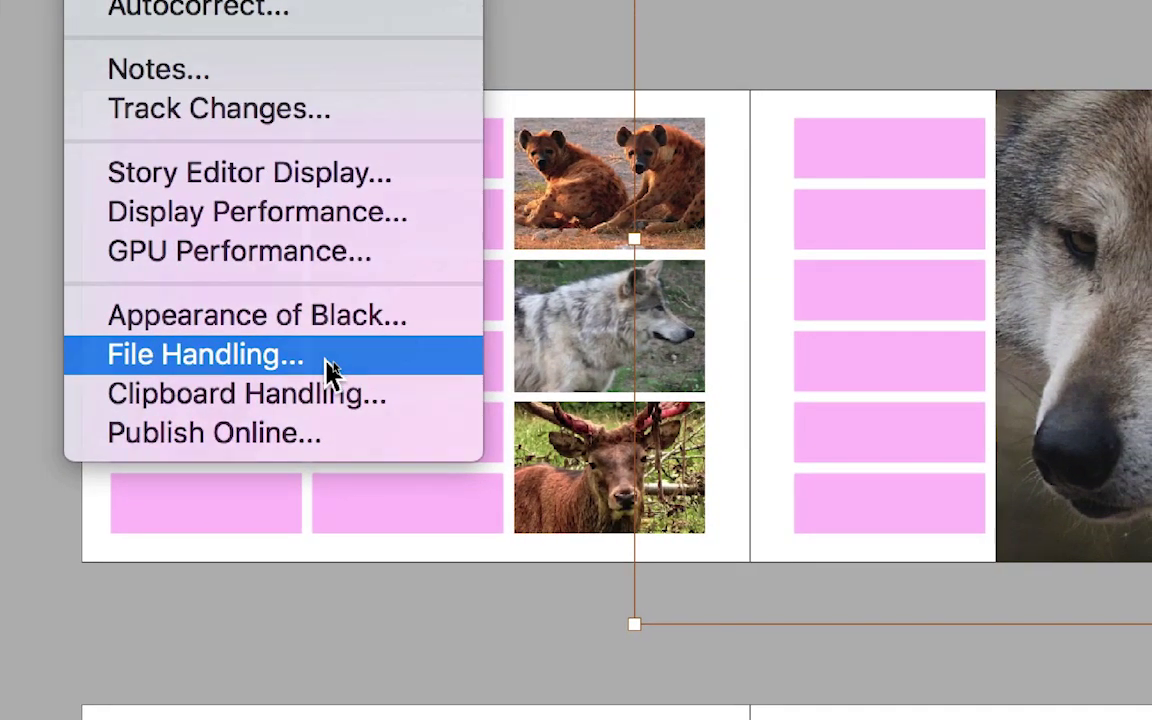
{"action": "left_click", "coordinate": [330, 370]}
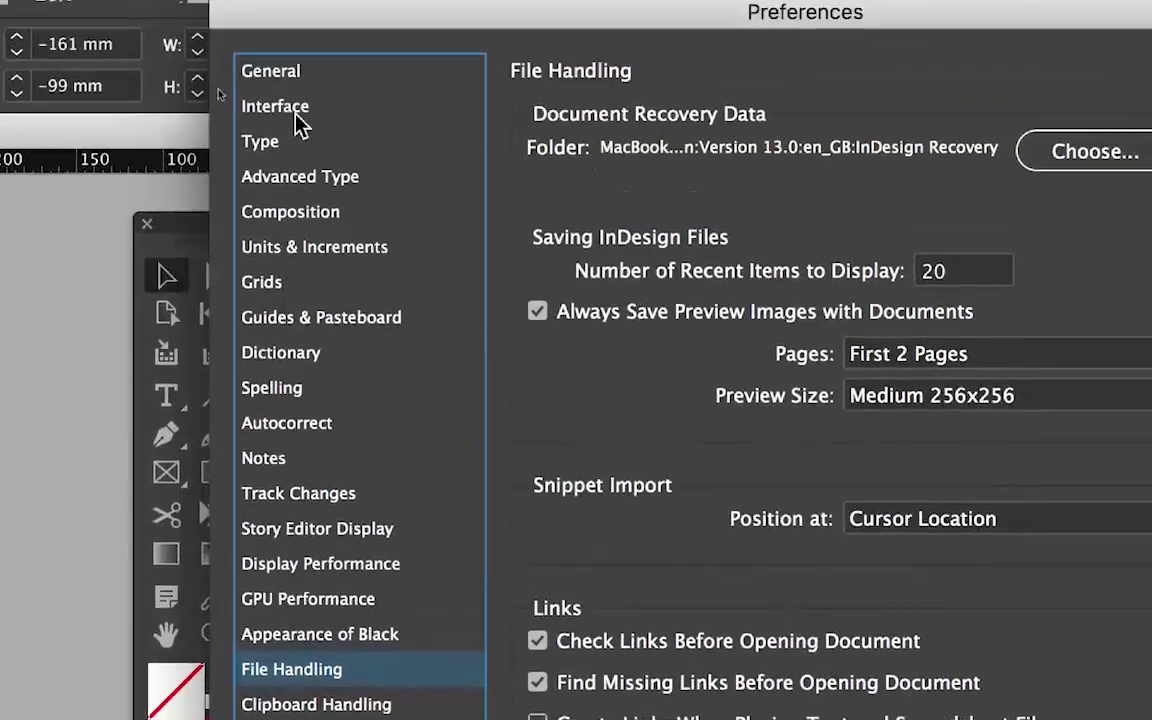
{"action": "left_click", "coordinate": [285, 0]}
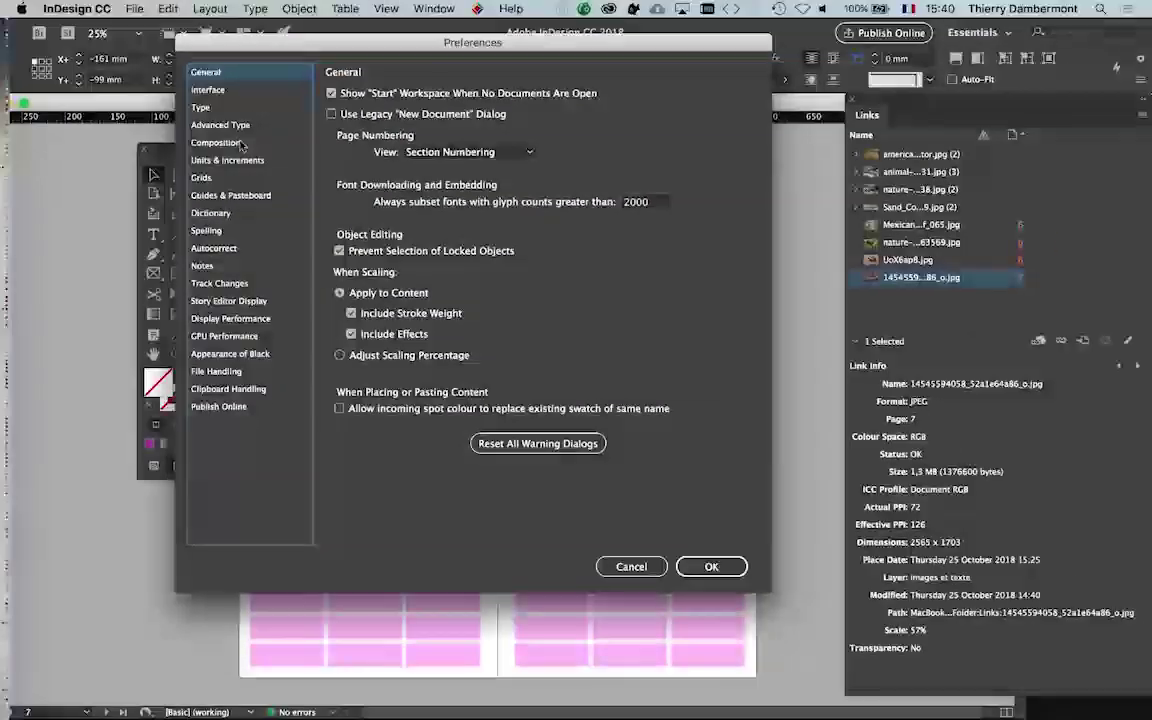
{"action": "key", "text": "Down"}
{"action": "key", "text": "Down"}
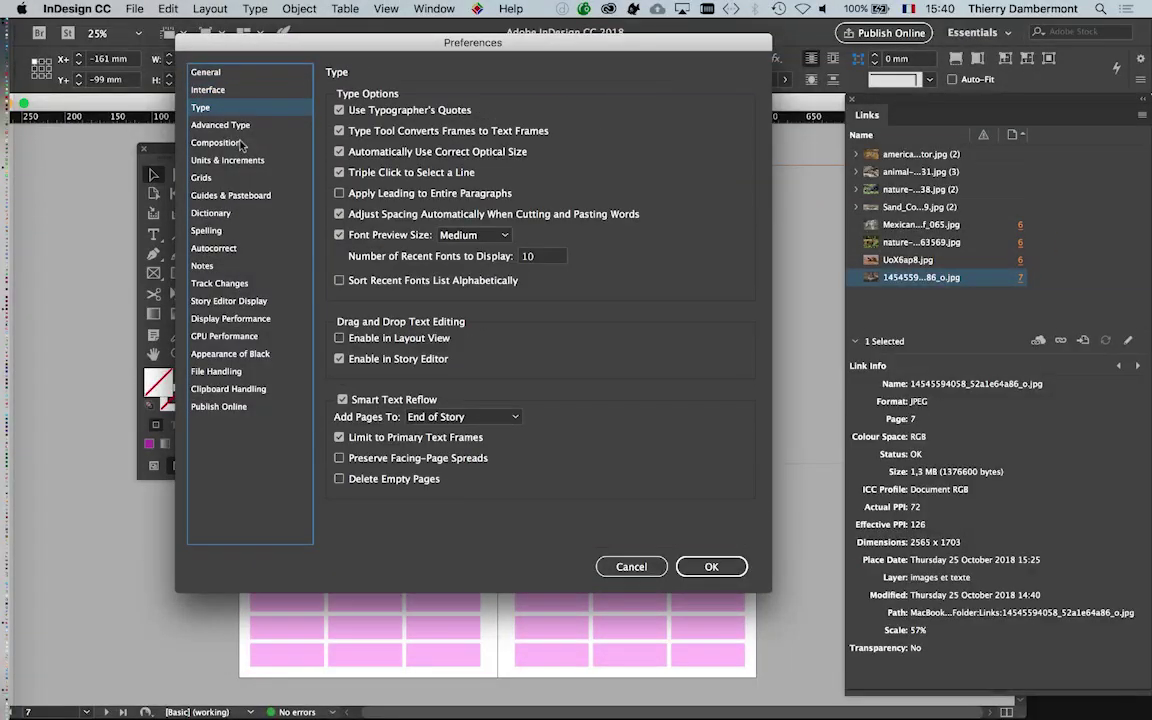
{"action": "key", "text": "Down"}
{"action": "key", "text": "Up"}
{"action": "key", "text": "Down"}
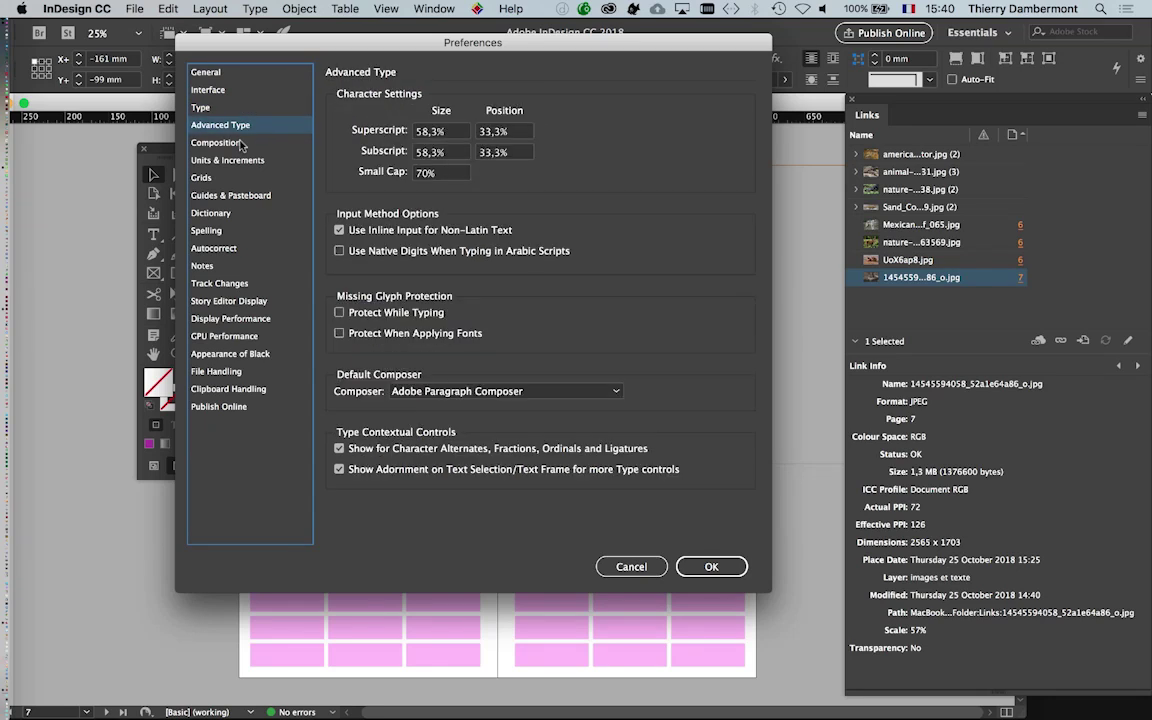
{"action": "key", "text": "Down"}
{"action": "key", "text": "Down"}
{"action": "key", "text": "Down"}
{"action": "key", "text": "Down"}
{"action": "key", "text": "Down"}
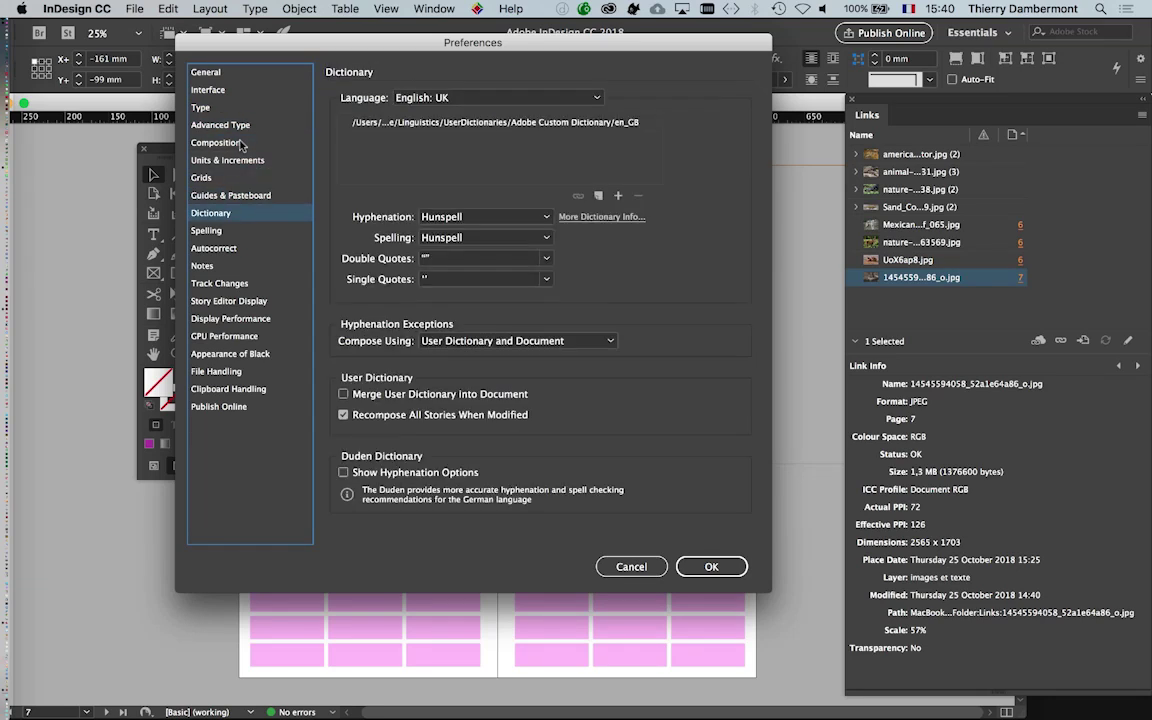
{"action": "key", "text": "Down"}
{"action": "key", "text": "Down"}
{"action": "key", "text": "Down"}
{"action": "key", "text": "Down"}
{"action": "key", "text": "Down"}
{"action": "key", "text": "Down"}
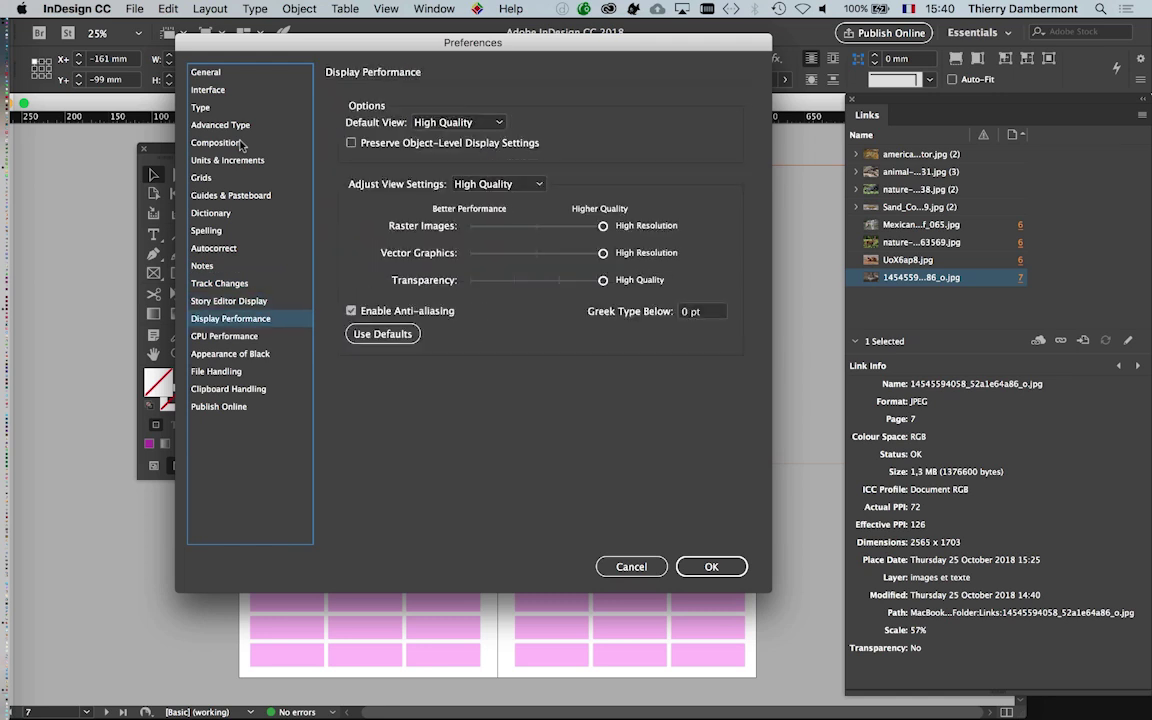
{"action": "key", "text": "Down"}
{"action": "key", "text": "Down"}
{"action": "key", "text": "Up"}
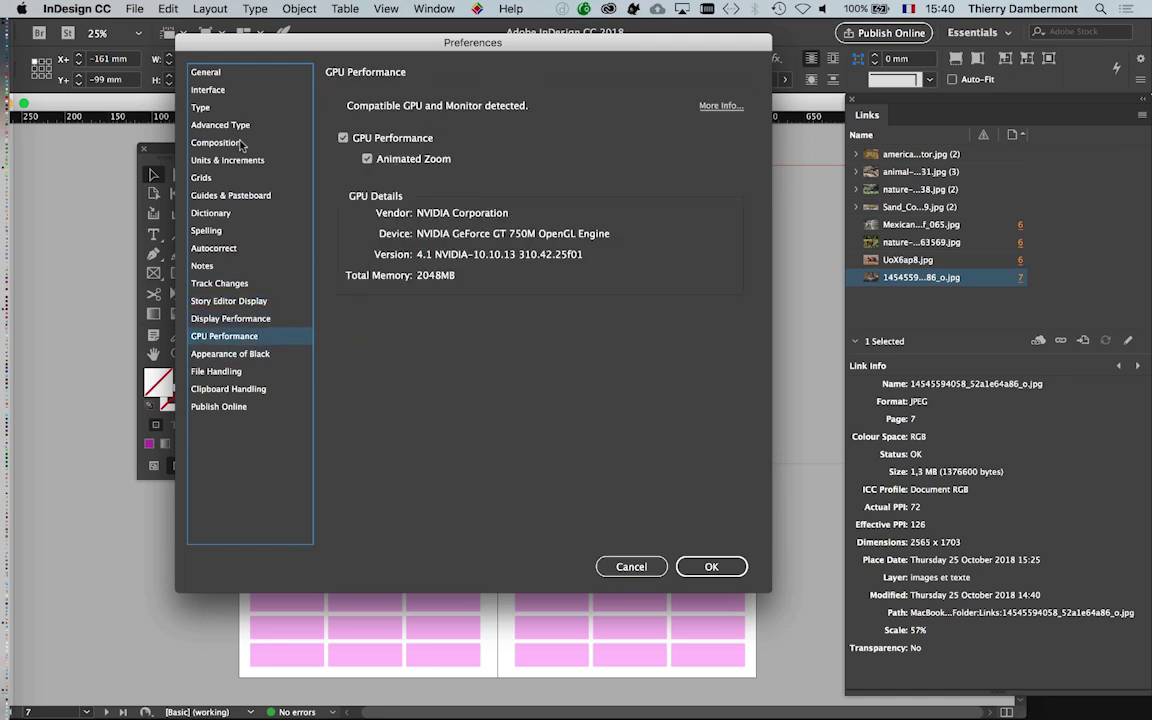
{"action": "key", "text": "Down"}
{"action": "key", "text": "Down"}
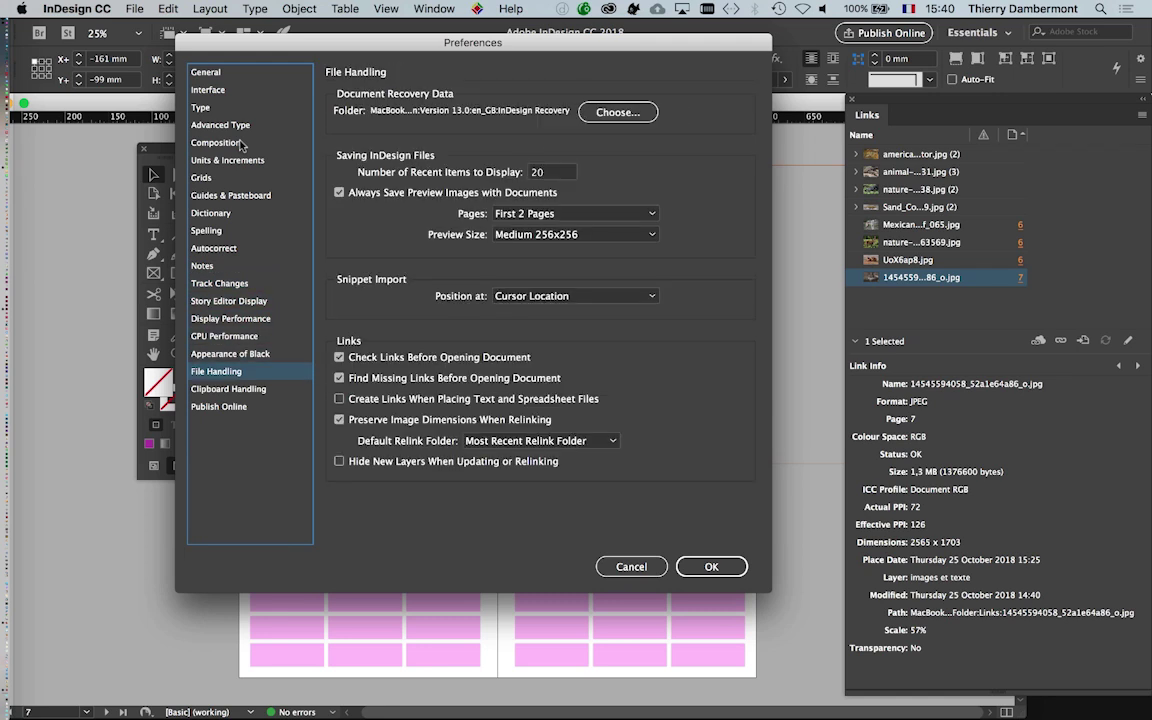
{"action": "key", "text": "Down"}
{"action": "key", "text": "Down"}
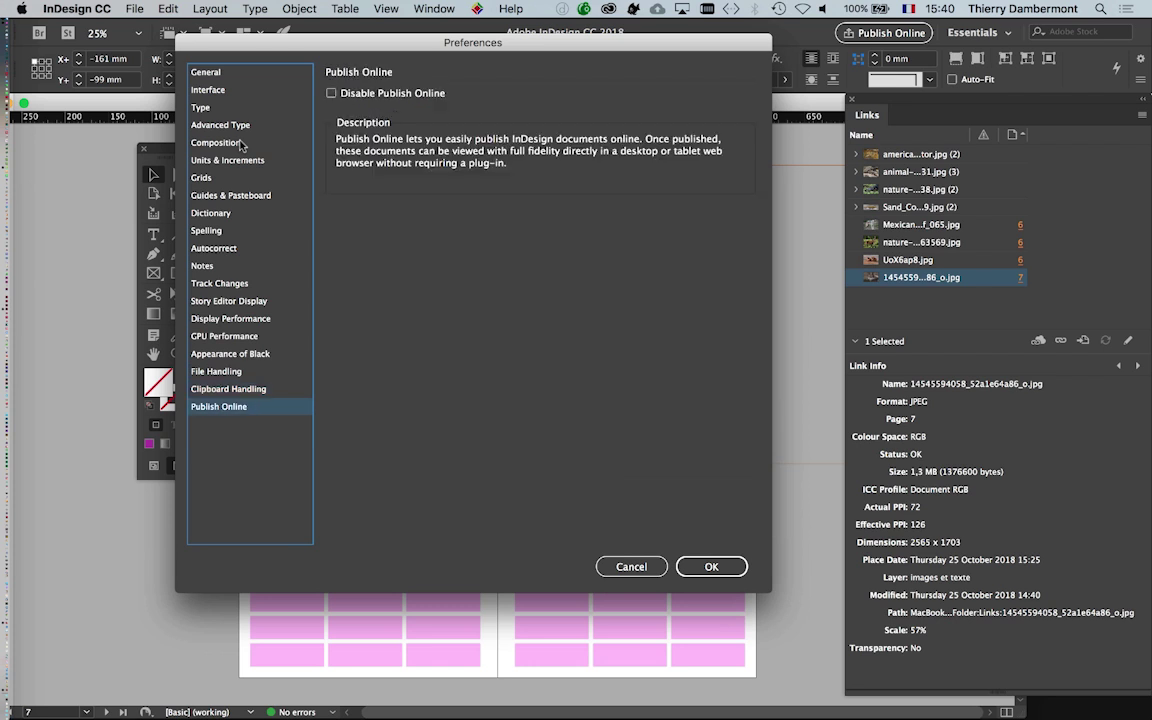
{"action": "left_click", "coordinate": [644, 572]}
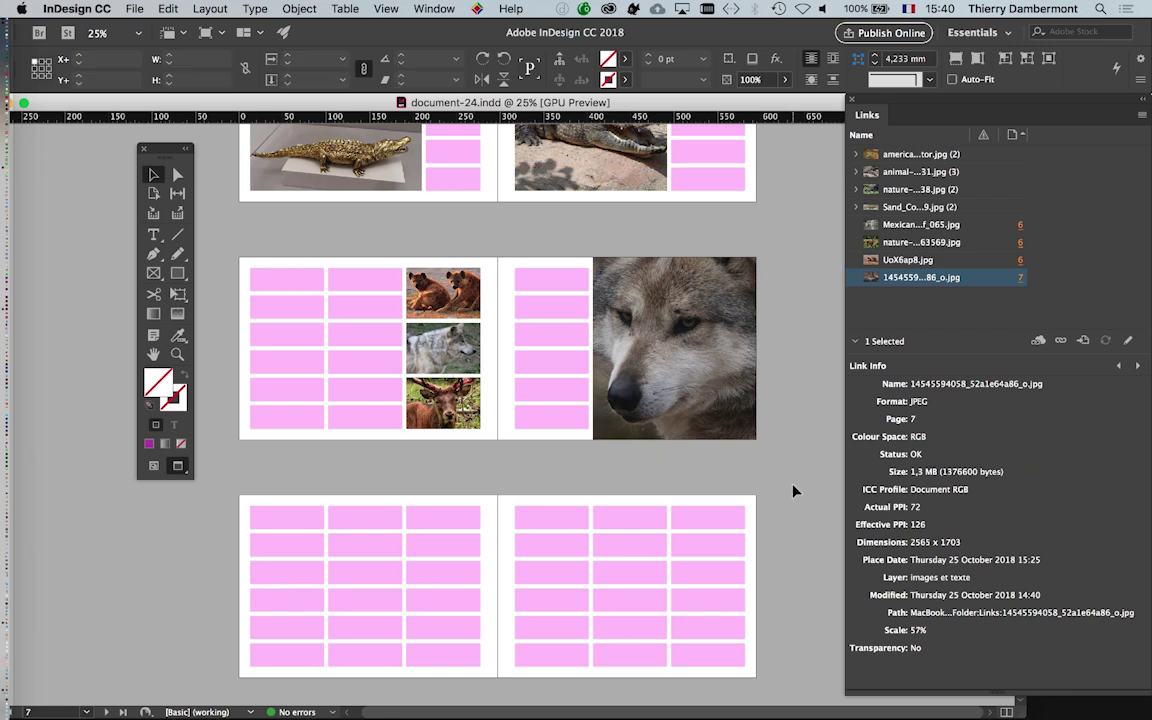
{"action": "left_click", "coordinate": [795, 493]}
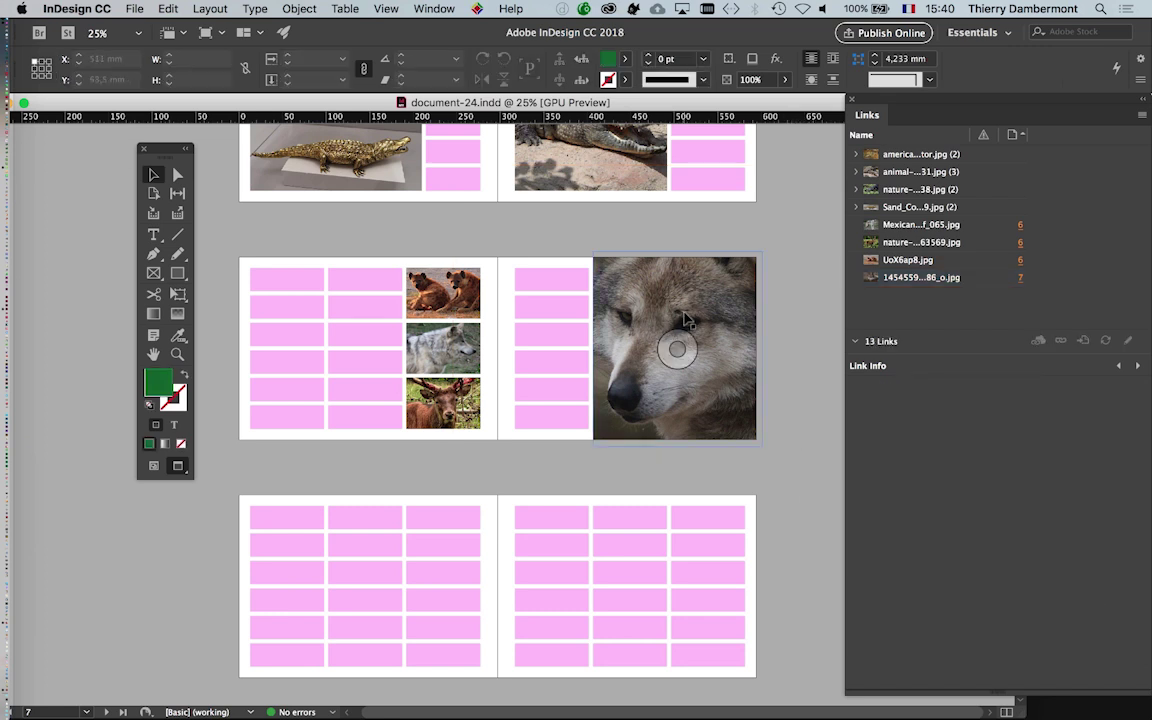
Step: Frame the wolf's face, select its frame and float the Links panel out of the dock beside it
{"action": "scroll", "coordinate": [684, 318], "scroll_direction": "up", "scroll_amount": 3}
{"action": "left_click_drag", "start_coordinate": [664, 268], "coordinate": [427, 312]}
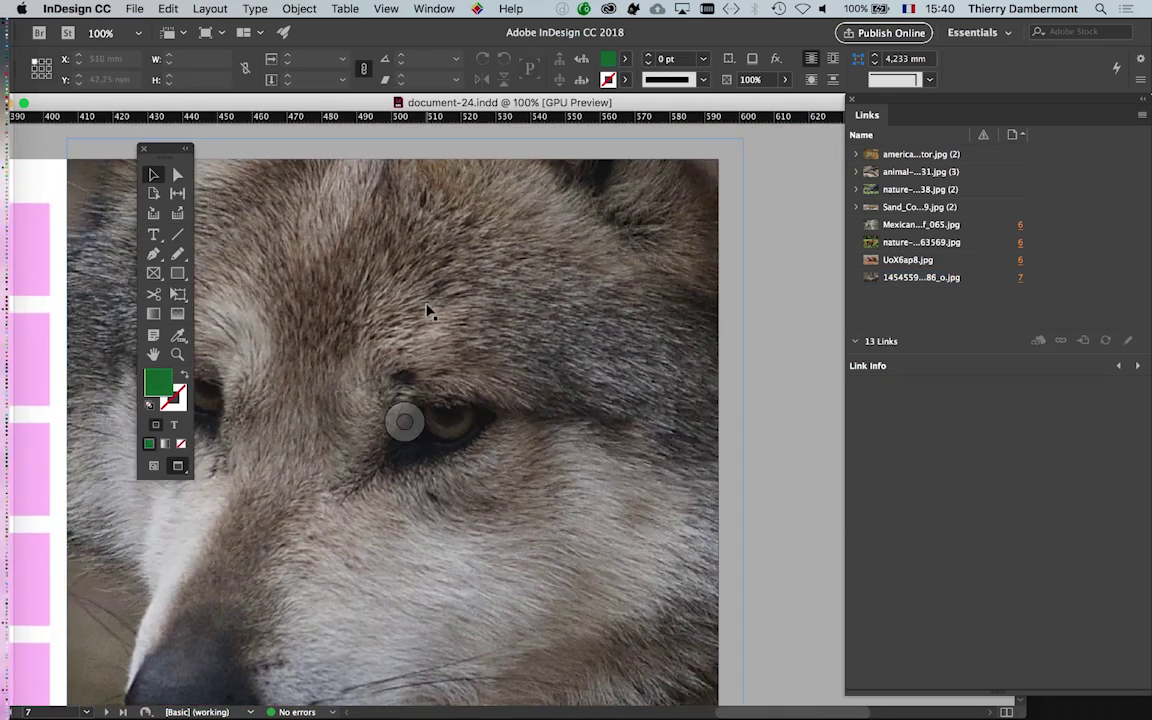
{"action": "left_click", "coordinate": [452, 316]}
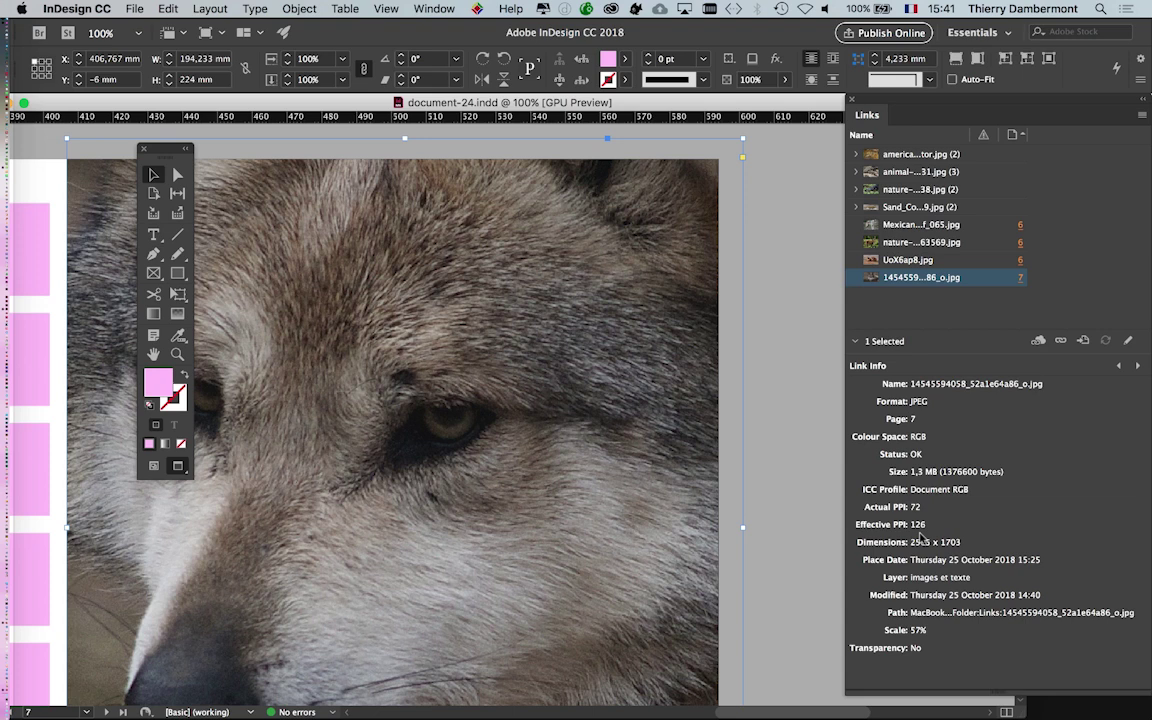
{"action": "left_click_drag", "start_coordinate": [895, 107], "coordinate": [740, 65]}
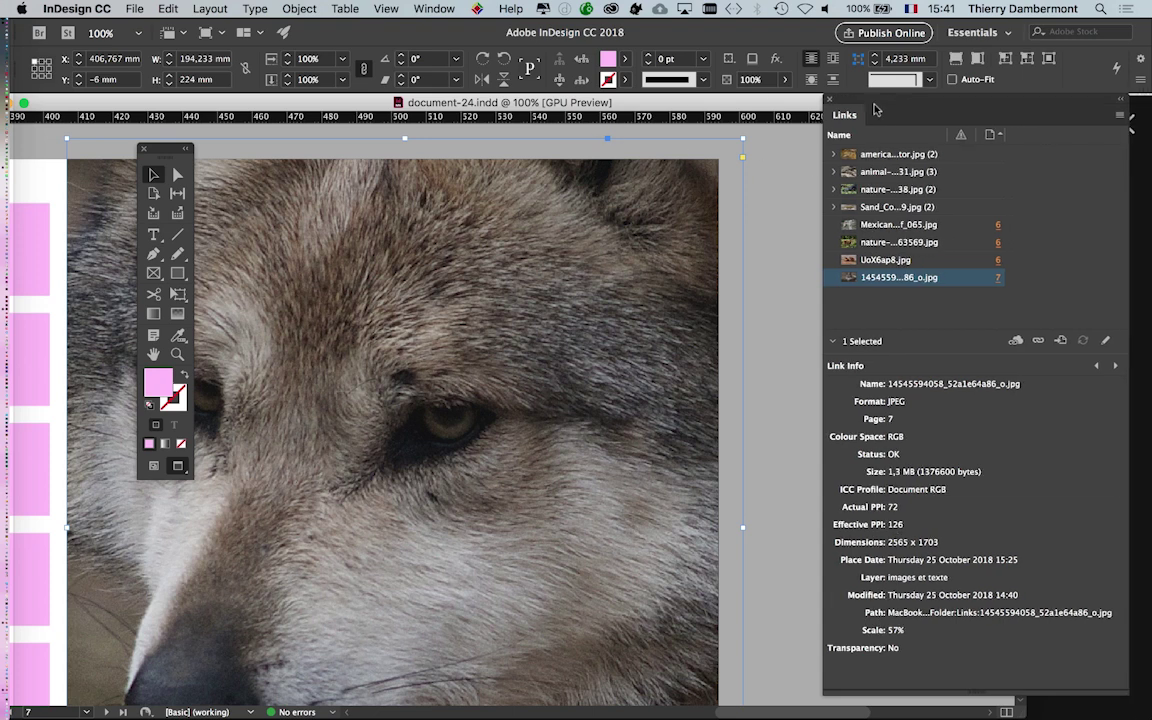
{"action": "left_click", "coordinate": [404, 421]}
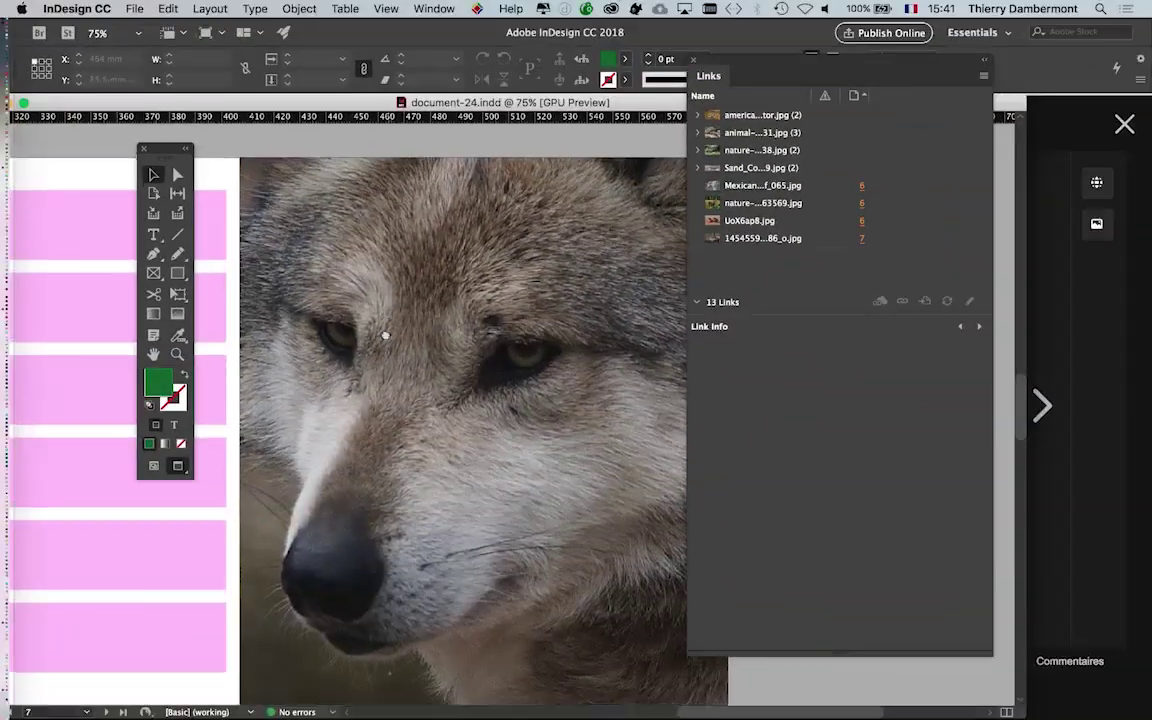
Step: Select the wolf close-up frame and choose Edit With > Adobe Photoshop CC 2018 from the Links panel menu
{"action": "scroll", "coordinate": [385, 300], "scroll_direction": "up", "scroll_amount": 5}
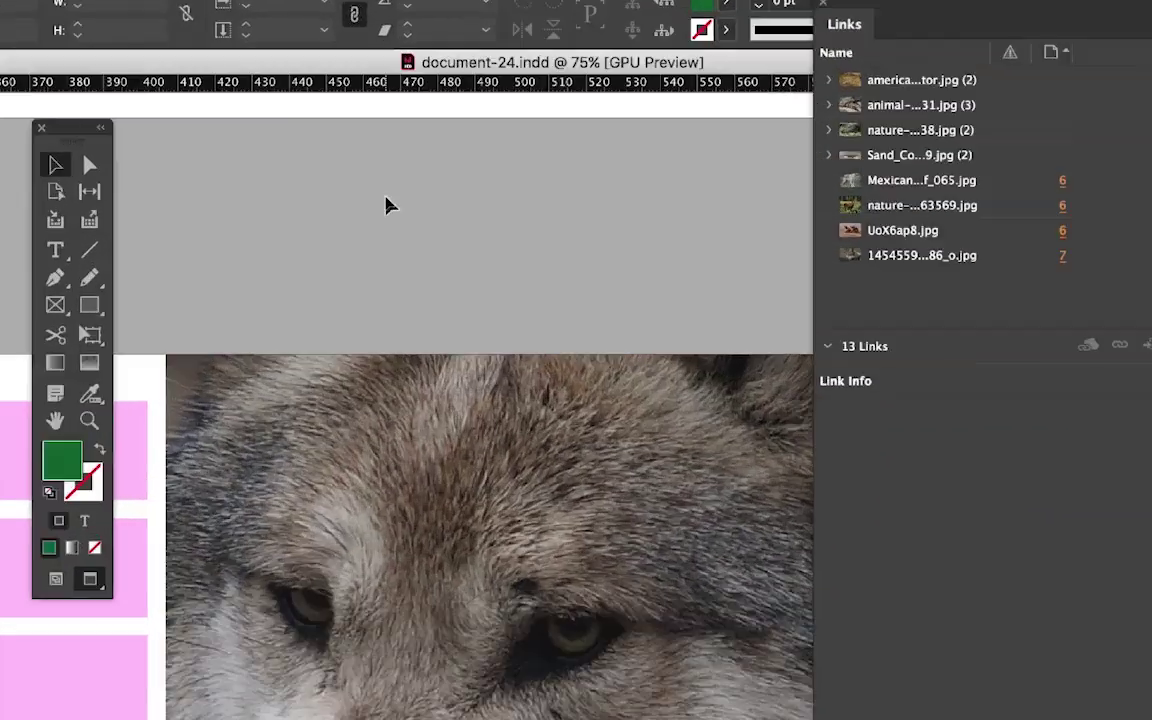
{"action": "left_click", "coordinate": [526, 624]}
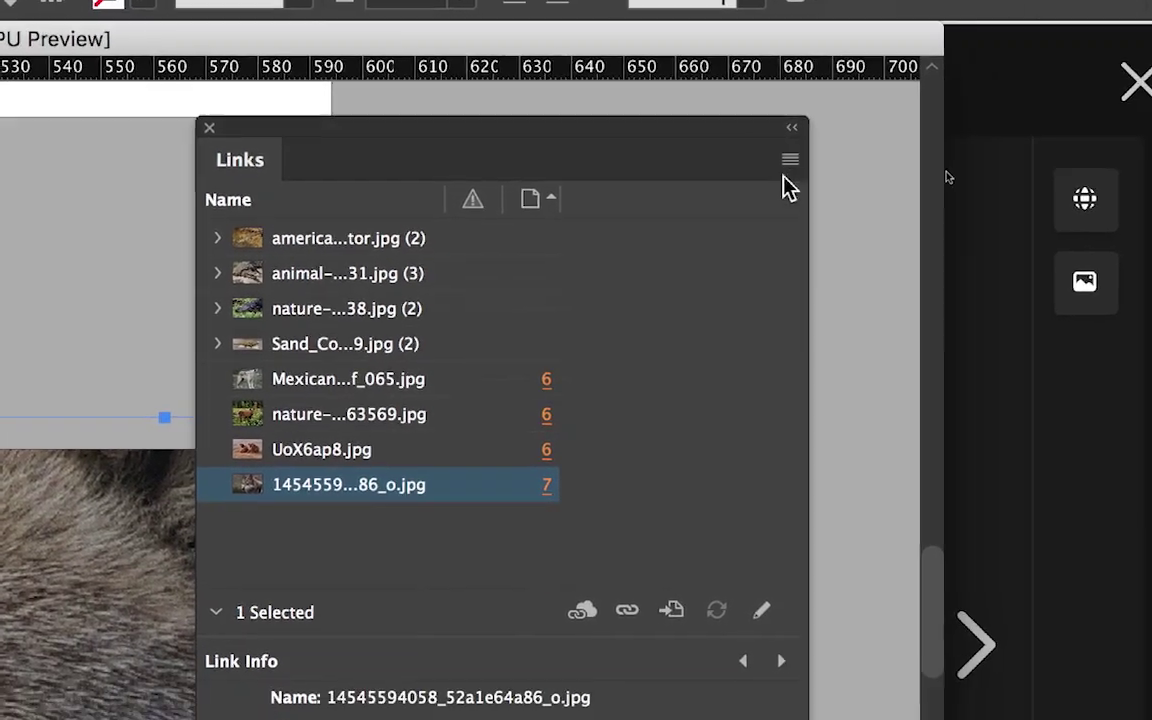
{"action": "left_click", "coordinate": [804, 187]}
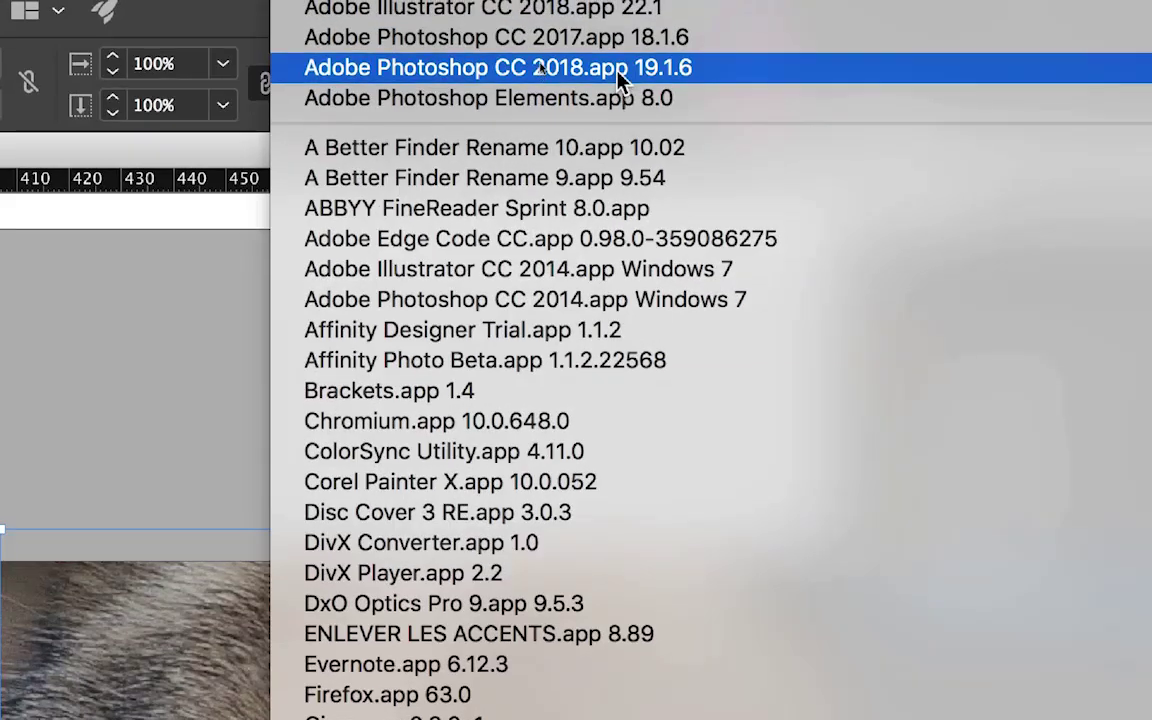
{"action": "left_click", "coordinate": [620, 72]}
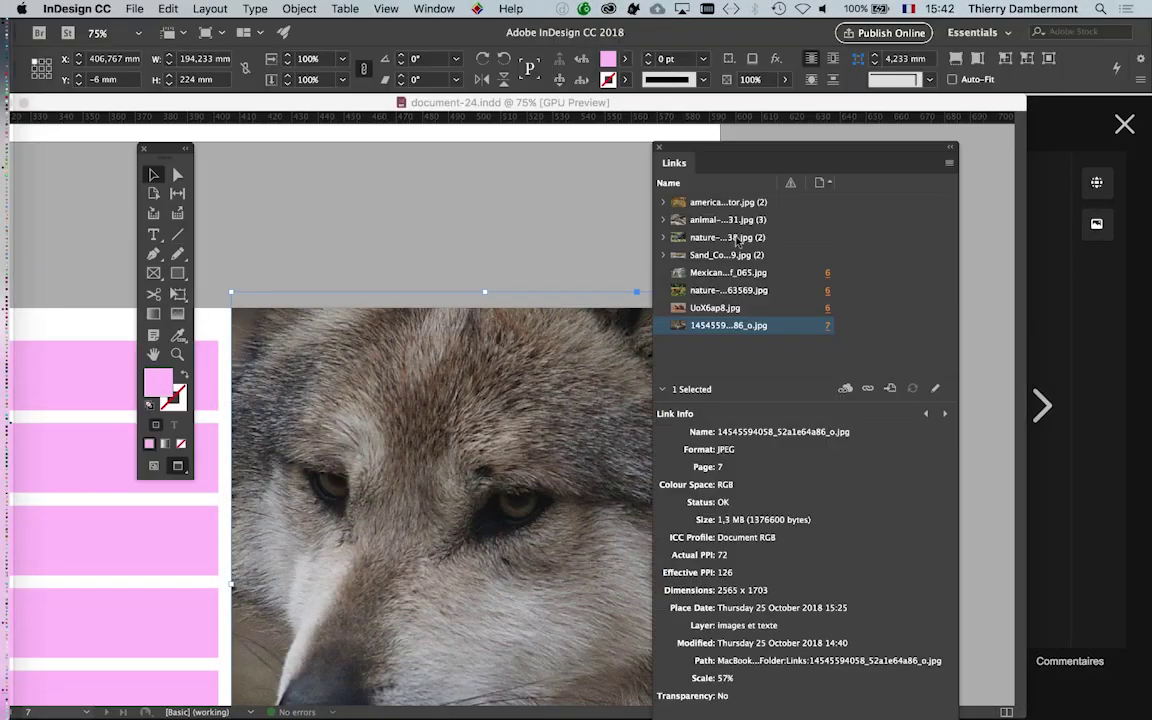
Step: Select the full-bleed wolf frame, try Edit With > Other from the Links menu, then cancel
{"action": "left_click", "coordinate": [949, 165]}
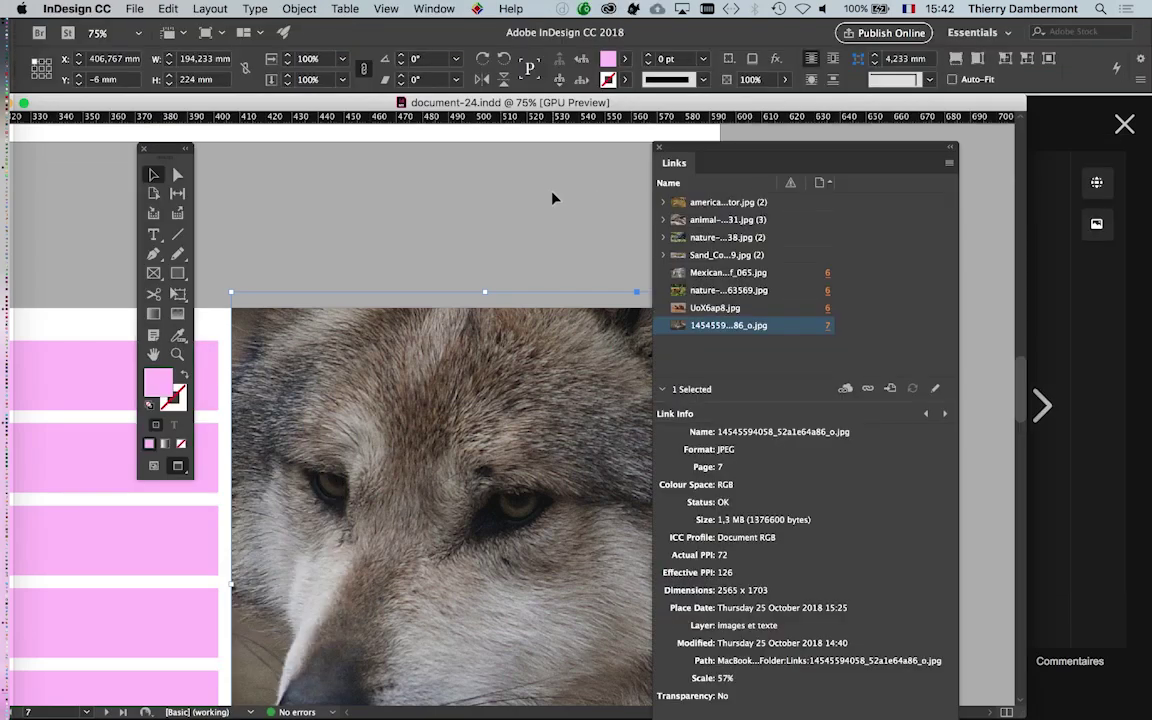
{"action": "left_click", "coordinate": [553, 193]}
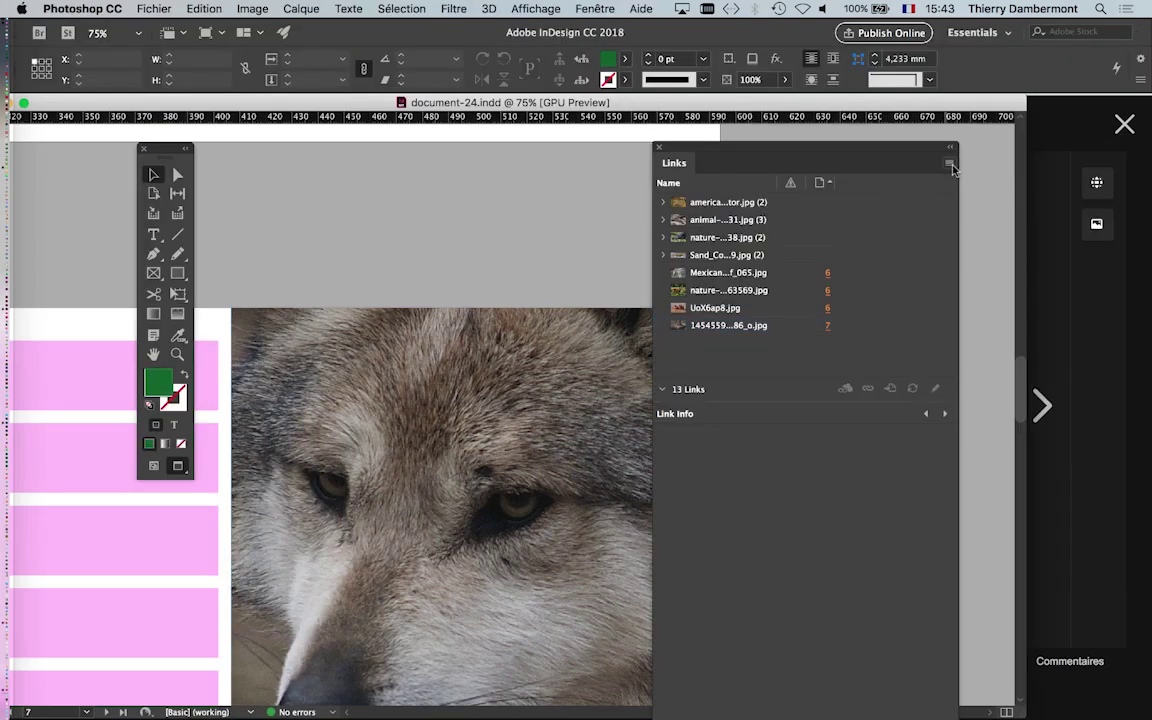
{"action": "left_click", "coordinate": [480, 488]}
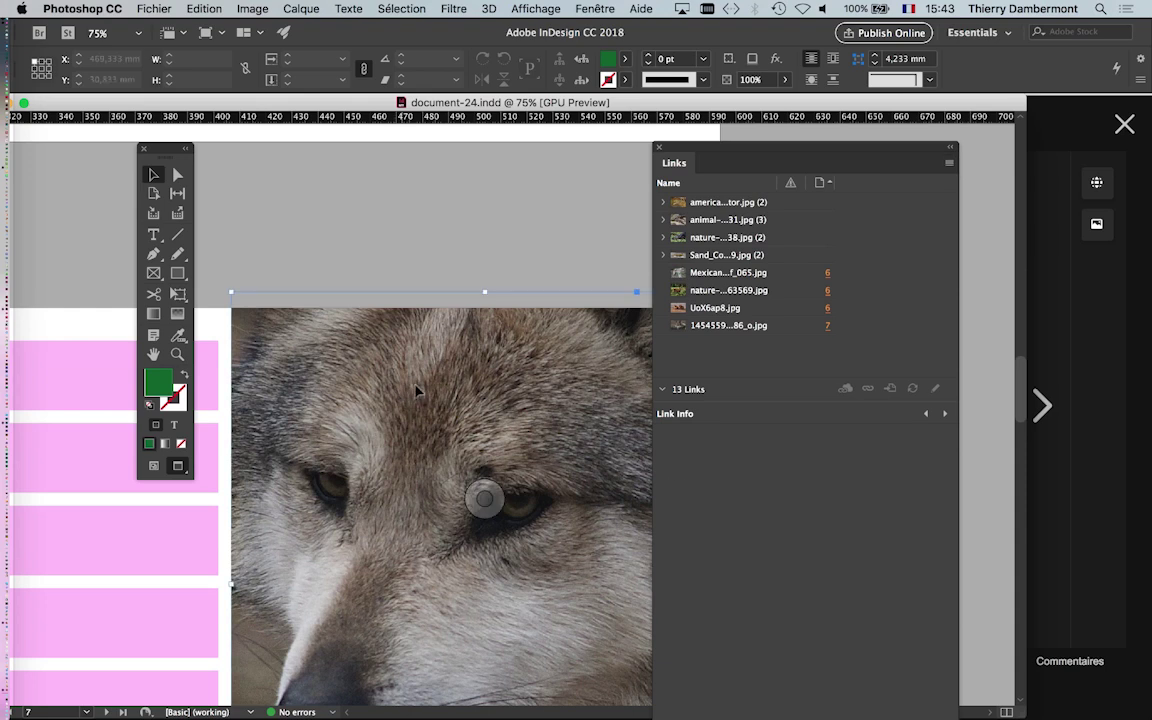
{"action": "left_click", "coordinate": [950, 164]}
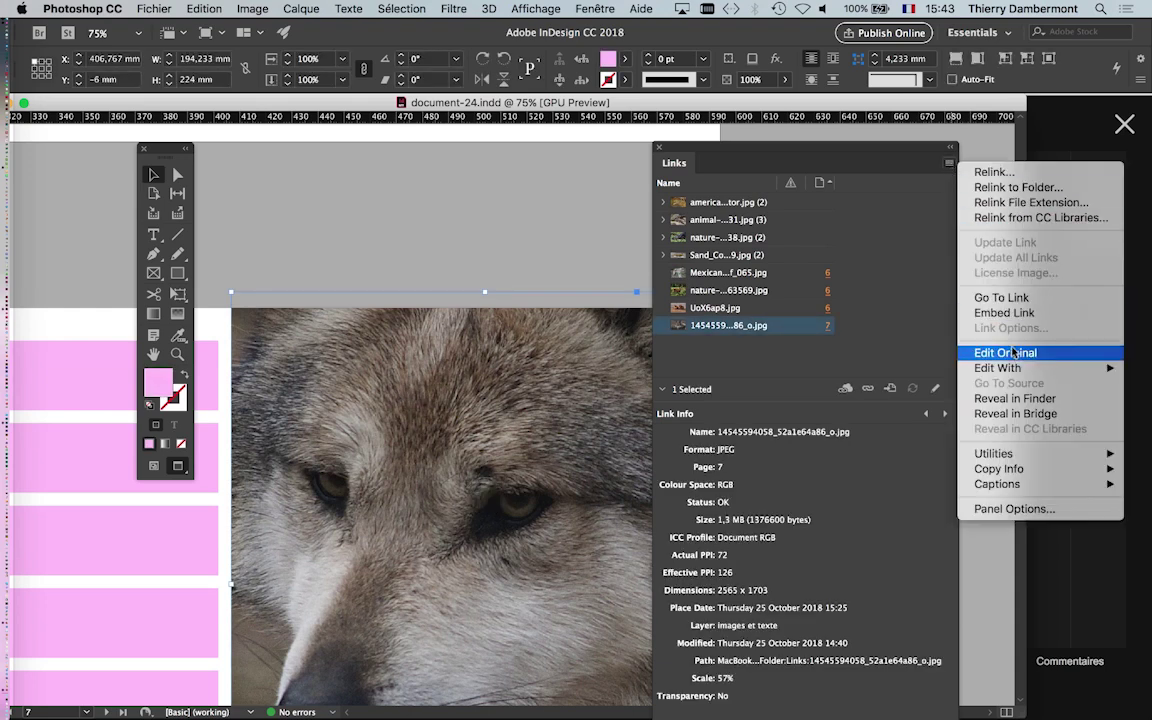
{"action": "mouse_move", "coordinate": [998, 368]}
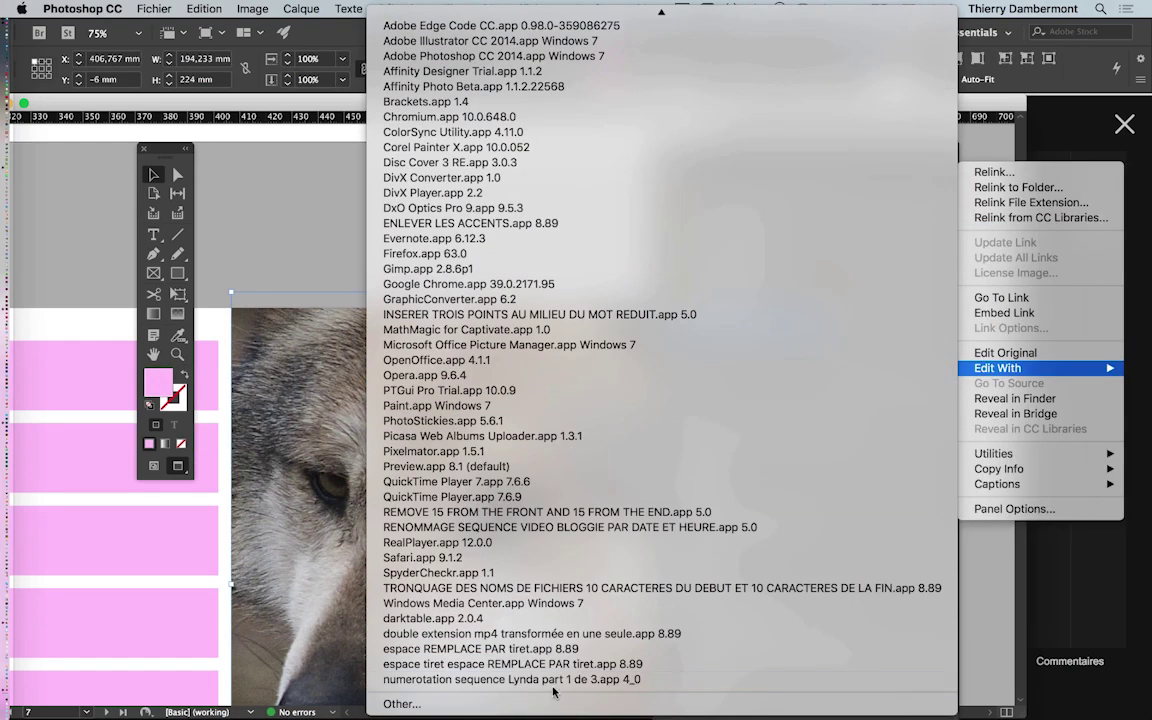
{"action": "left_click", "coordinate": [556, 703]}
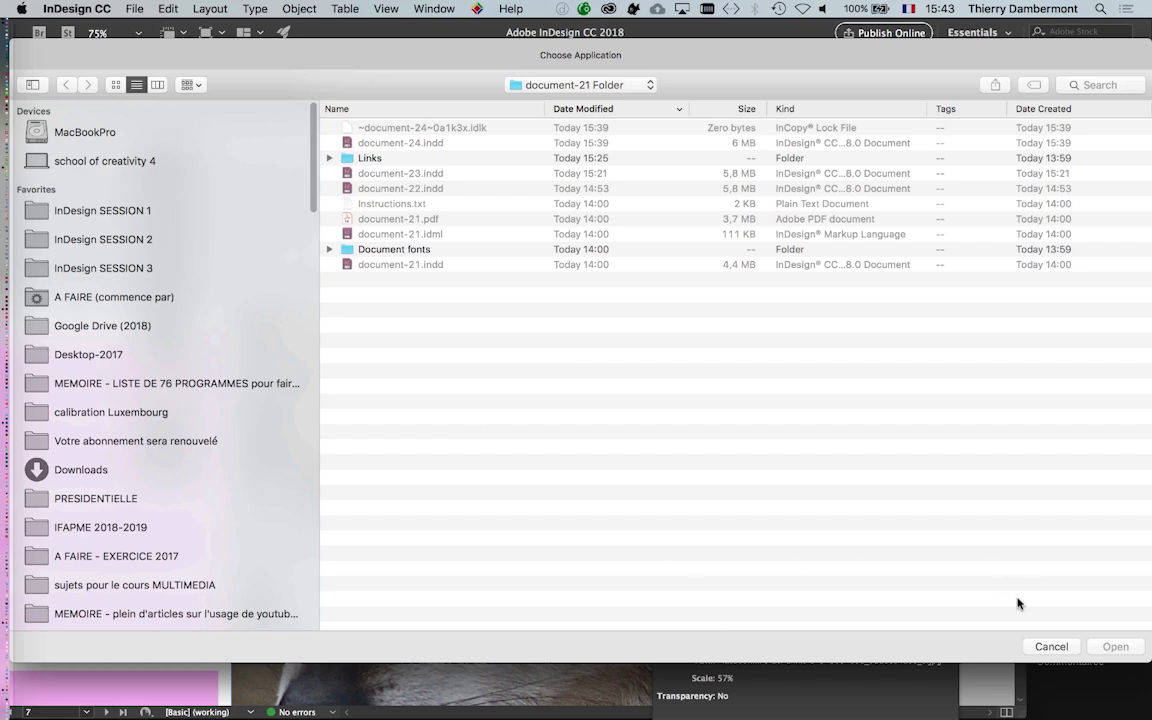
{"action": "left_click", "coordinate": [1055, 648]}
Step: Show the wolf link's details and widen the Name column to reveal full file names
{"action": "left_click", "coordinate": [321, 219]}
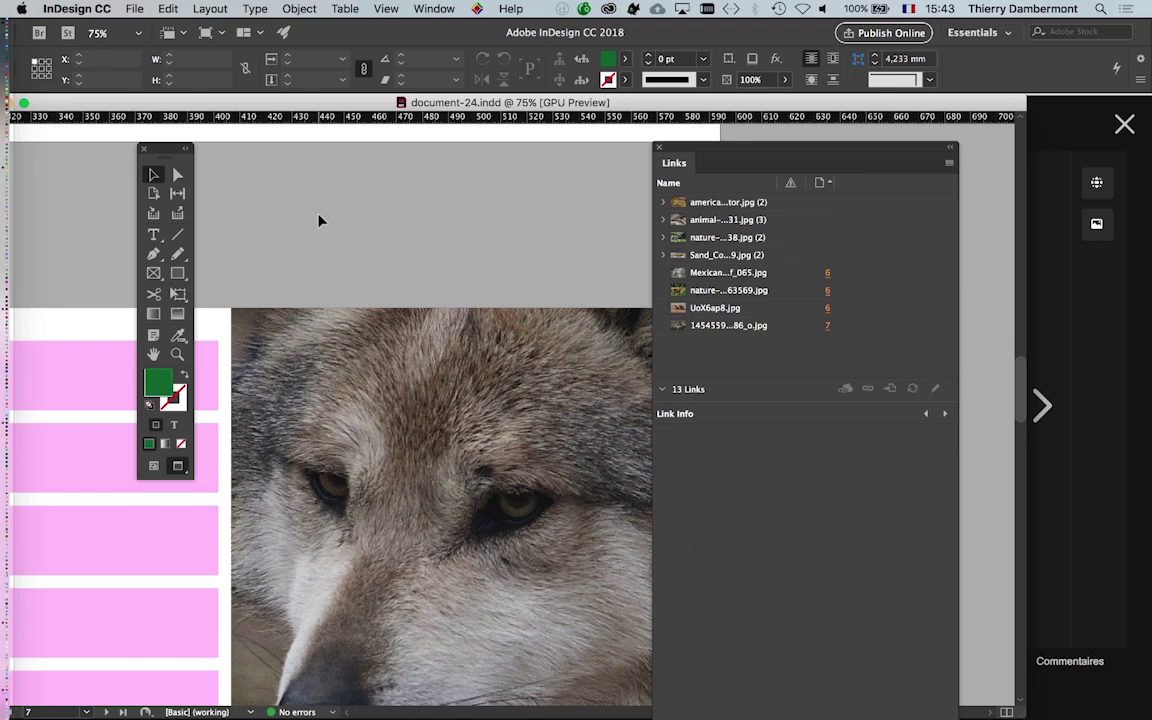
{"action": "left_click", "coordinate": [776, 327]}
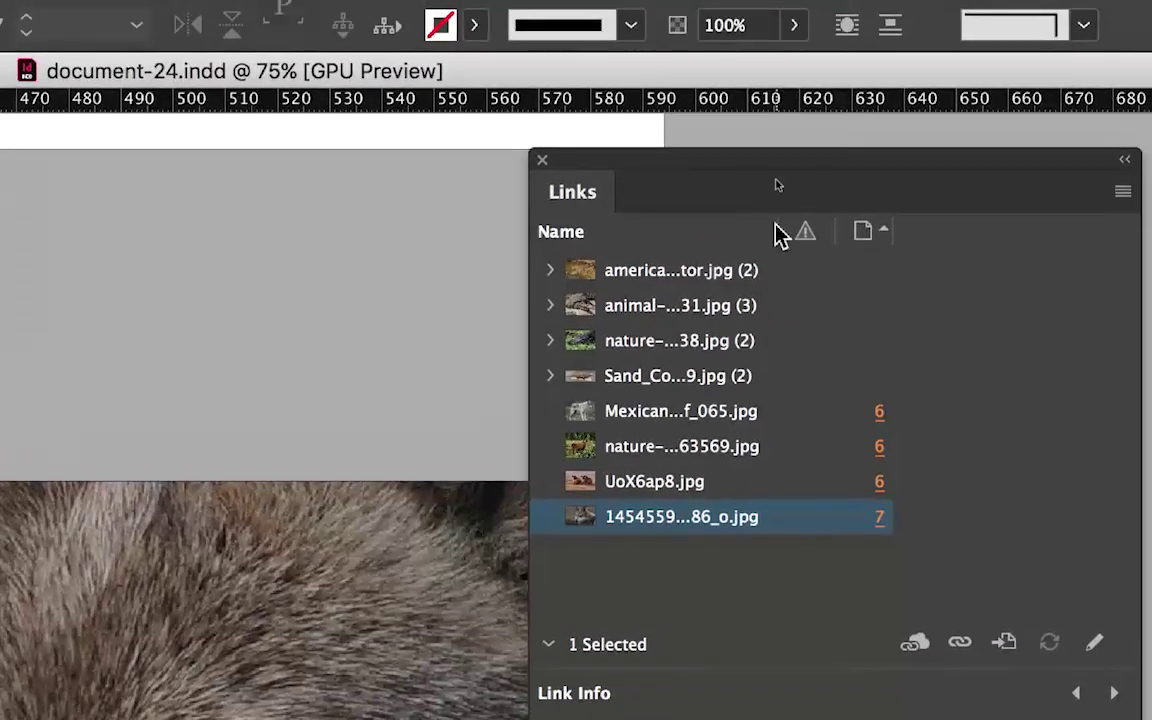
{"action": "left_click_drag", "start_coordinate": [780, 232], "coordinate": [940, 232]}
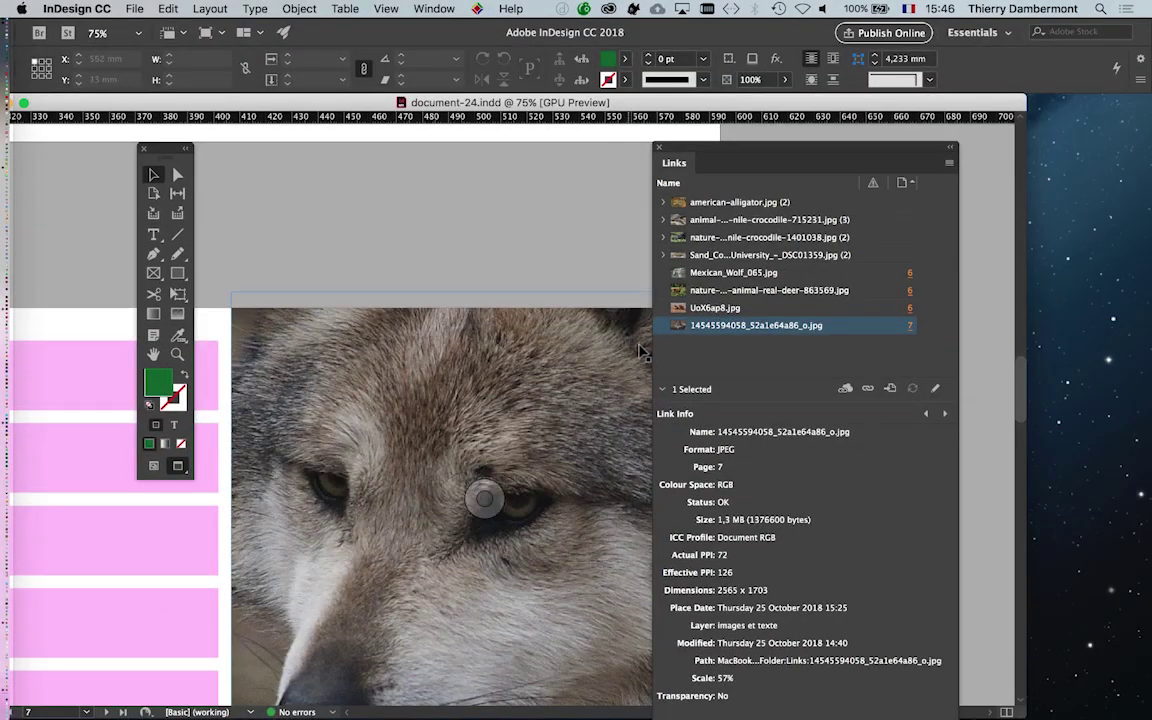
{"action": "key", "text": "super+Tab"}
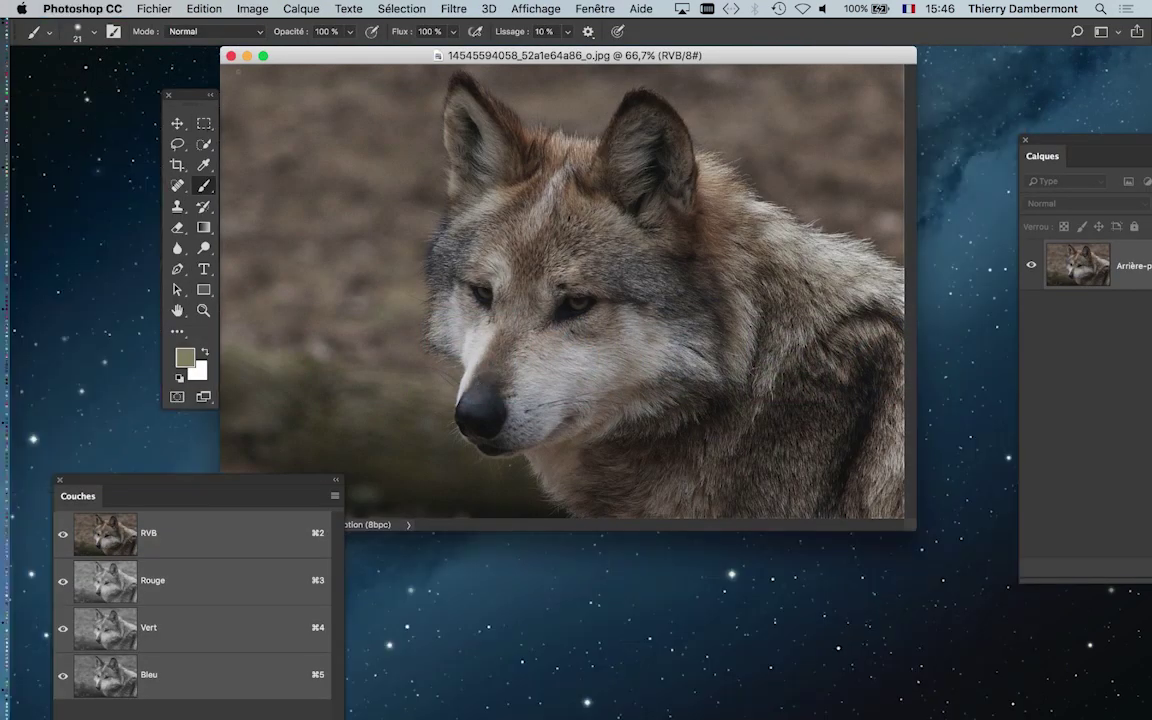
{"action": "left_click", "coordinate": [230, 57]}
{"action": "left_click", "coordinate": [150, 9]}
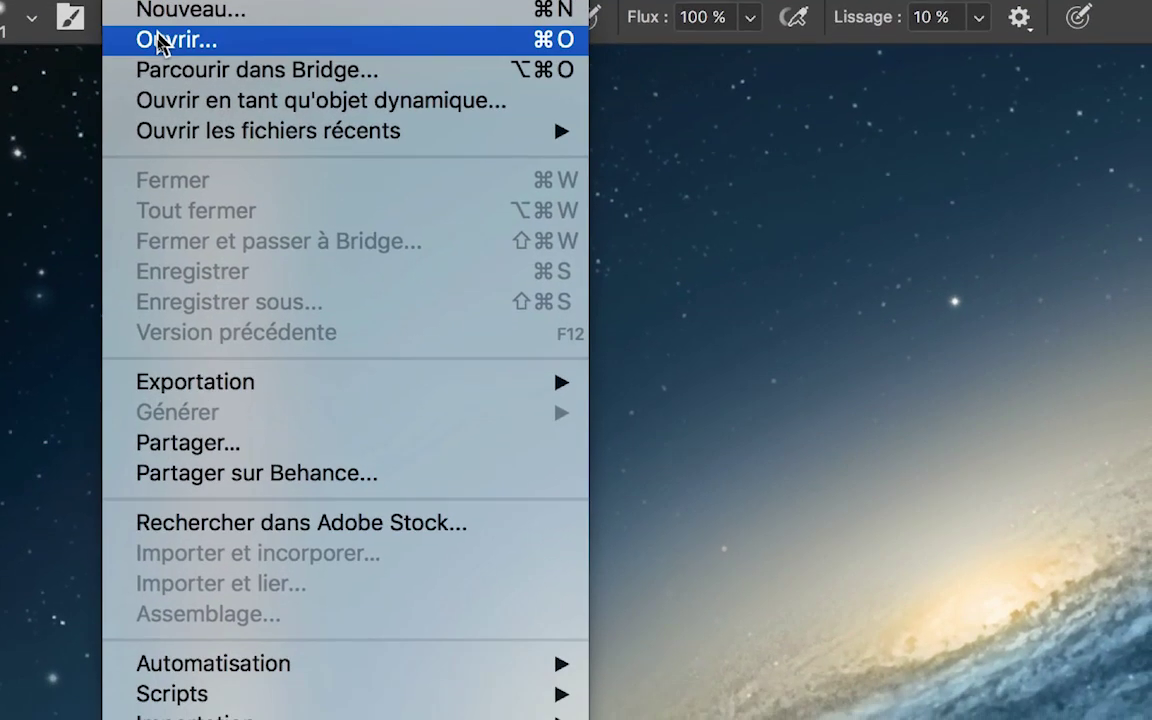
{"action": "left_click", "coordinate": [165, 50]}
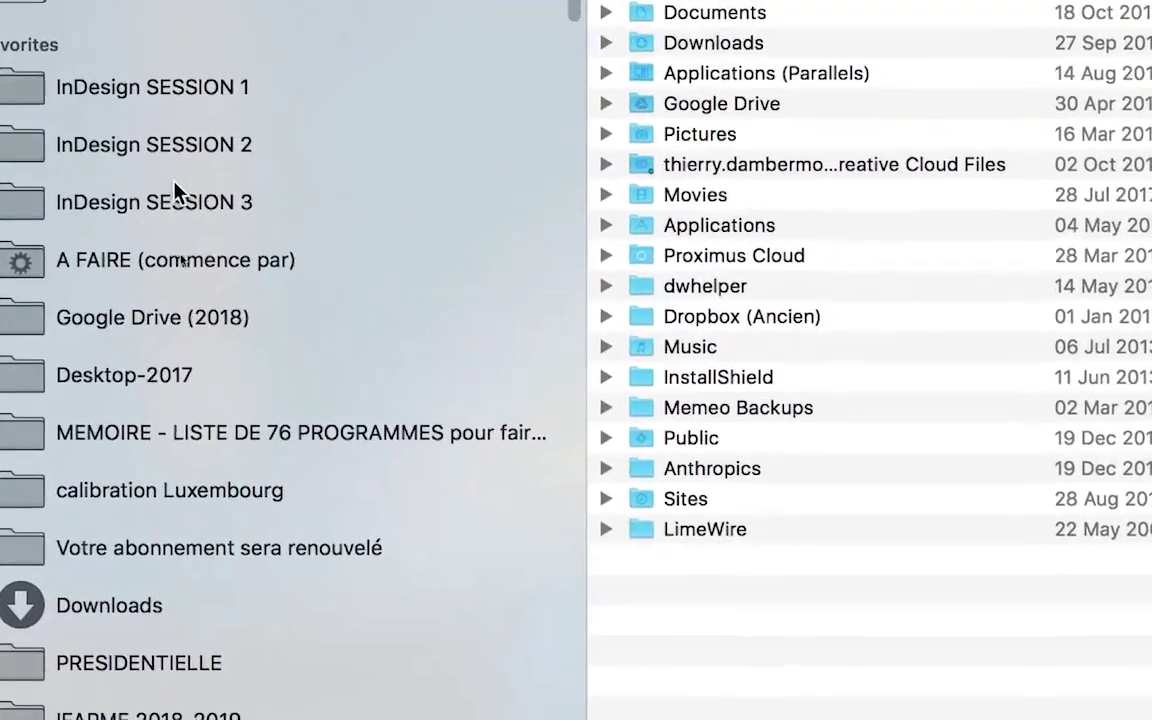
{"action": "left_click", "coordinate": [207, 77]}
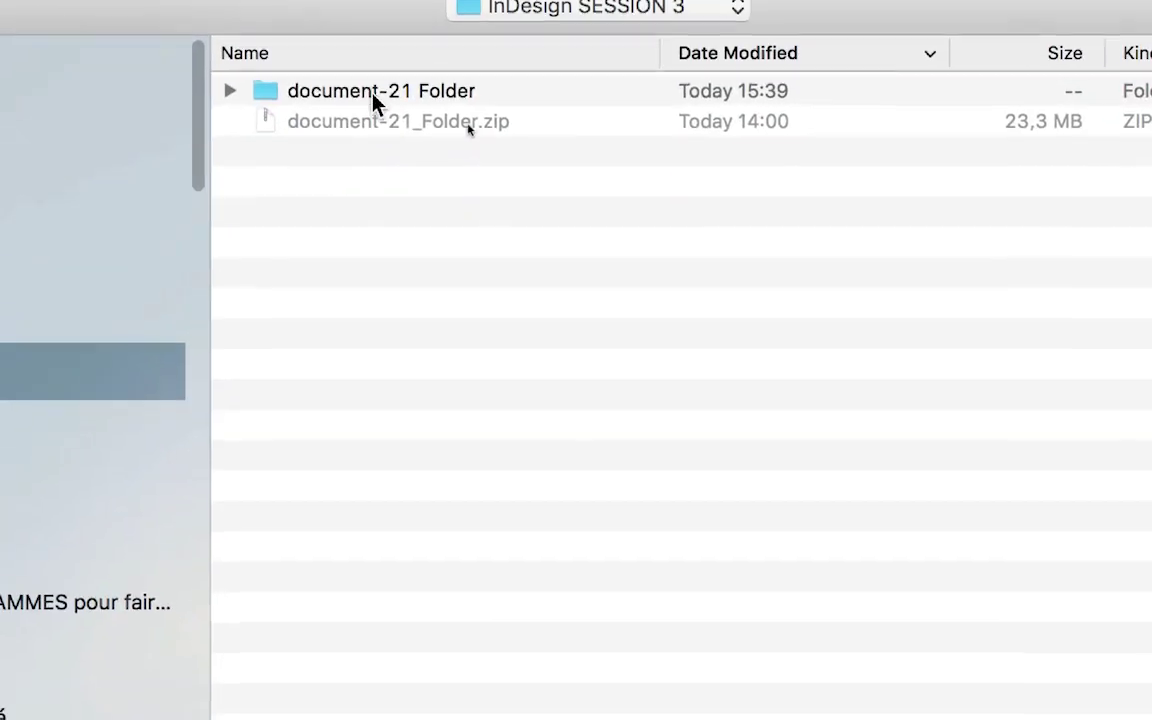
{"action": "double_click", "coordinate": [373, 95]}
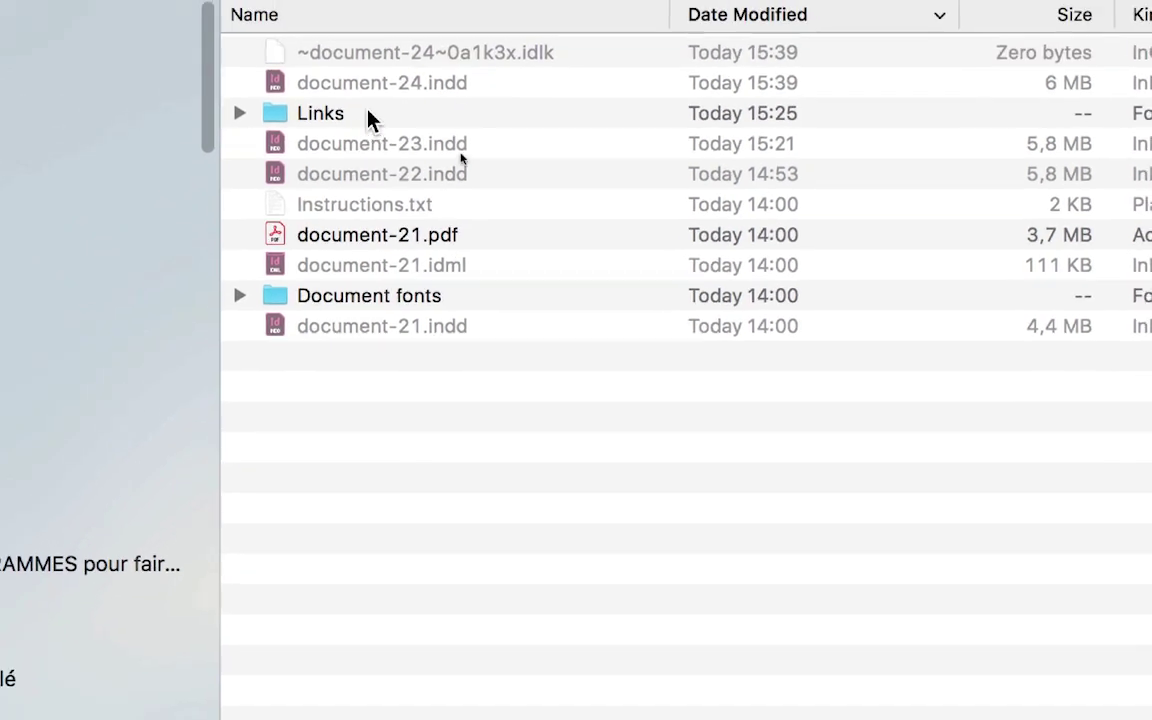
{"action": "double_click", "coordinate": [368, 114]}
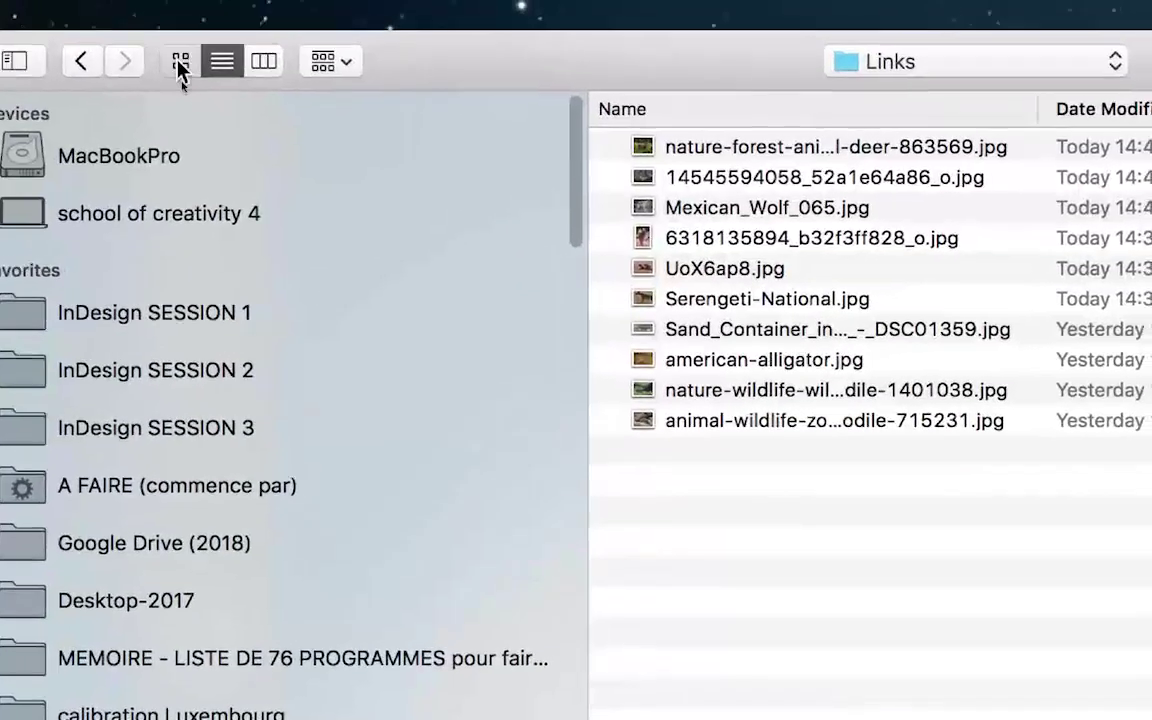
{"action": "left_click", "coordinate": [47, 49]}
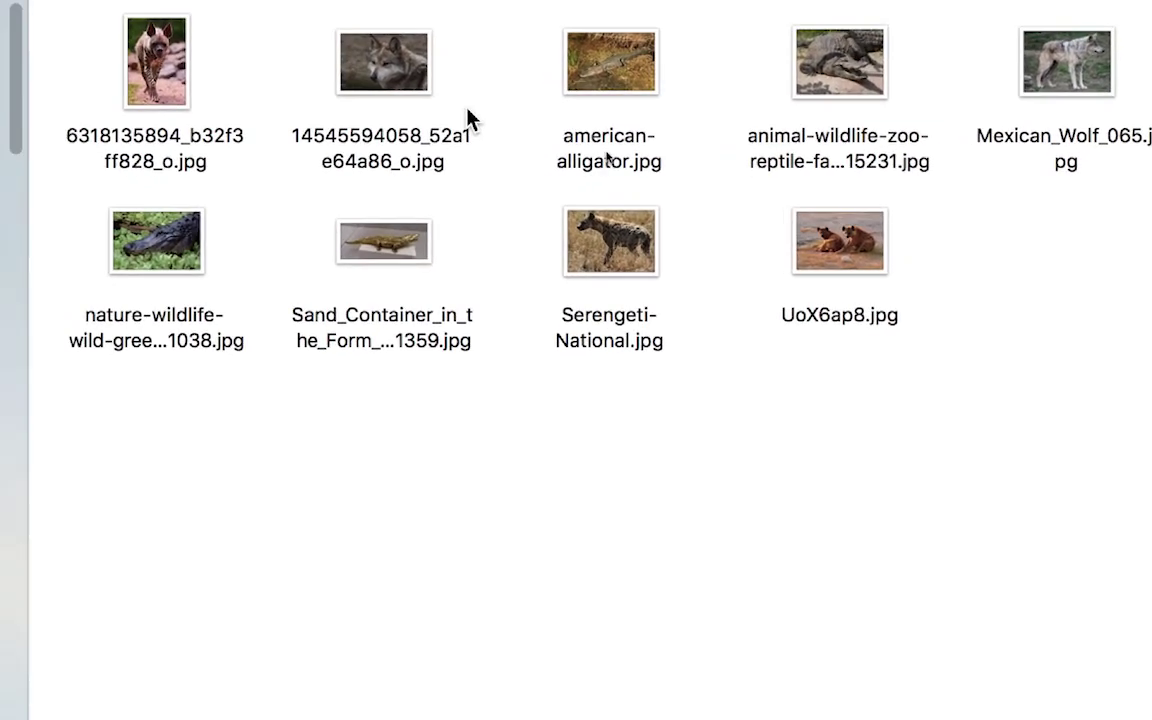
{"action": "left_click", "coordinate": [447, 104]}
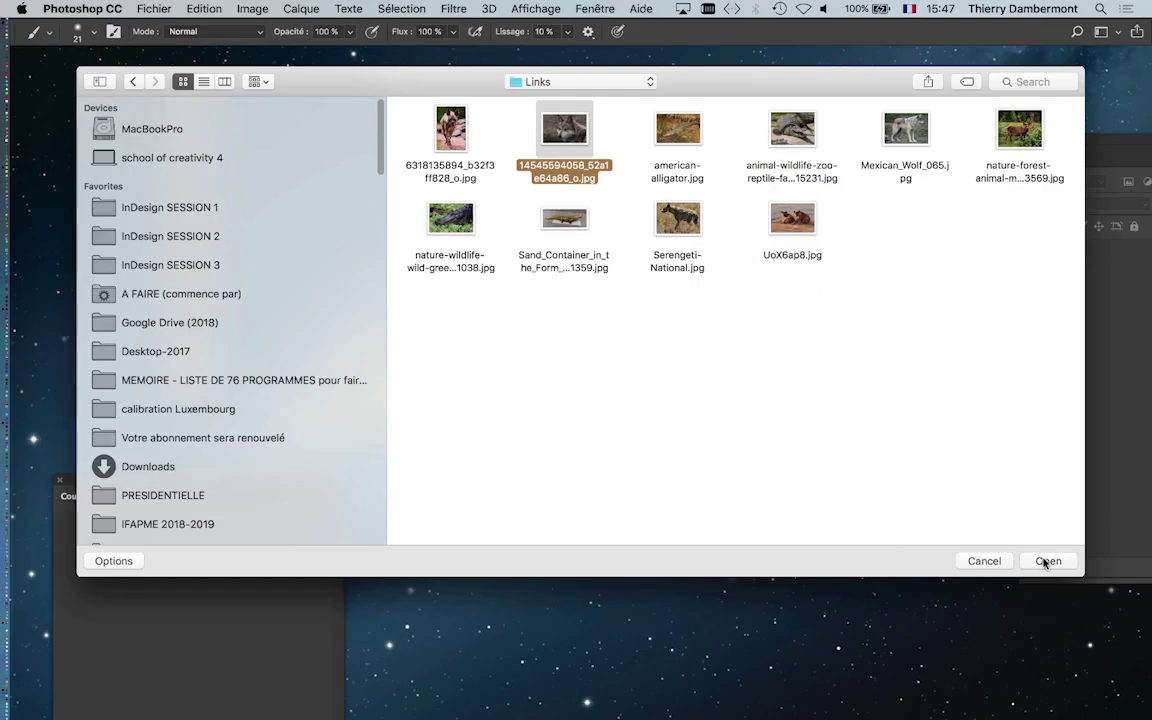
{"action": "left_click", "coordinate": [1045, 562]}
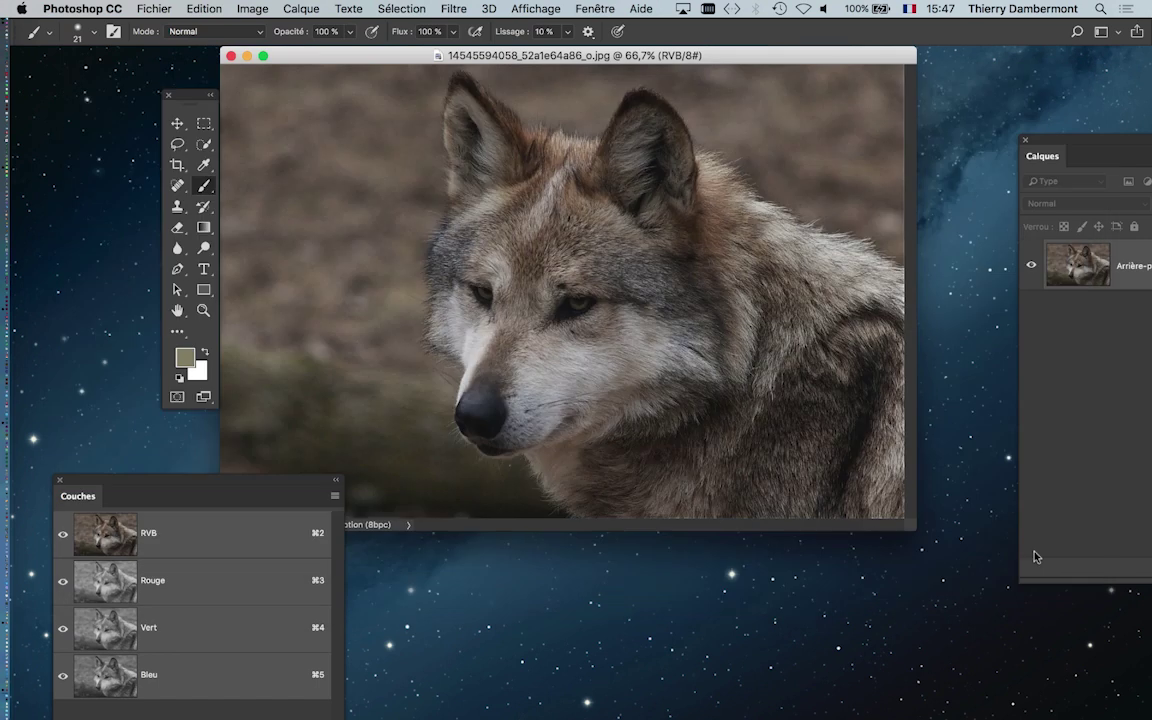
Step: Switch the wolf photo to full-screen mode with menu bar and pan toward the wolf's face
{"action": "left_click_drag", "start_coordinate": [669, 57], "coordinate": [695, 86]}
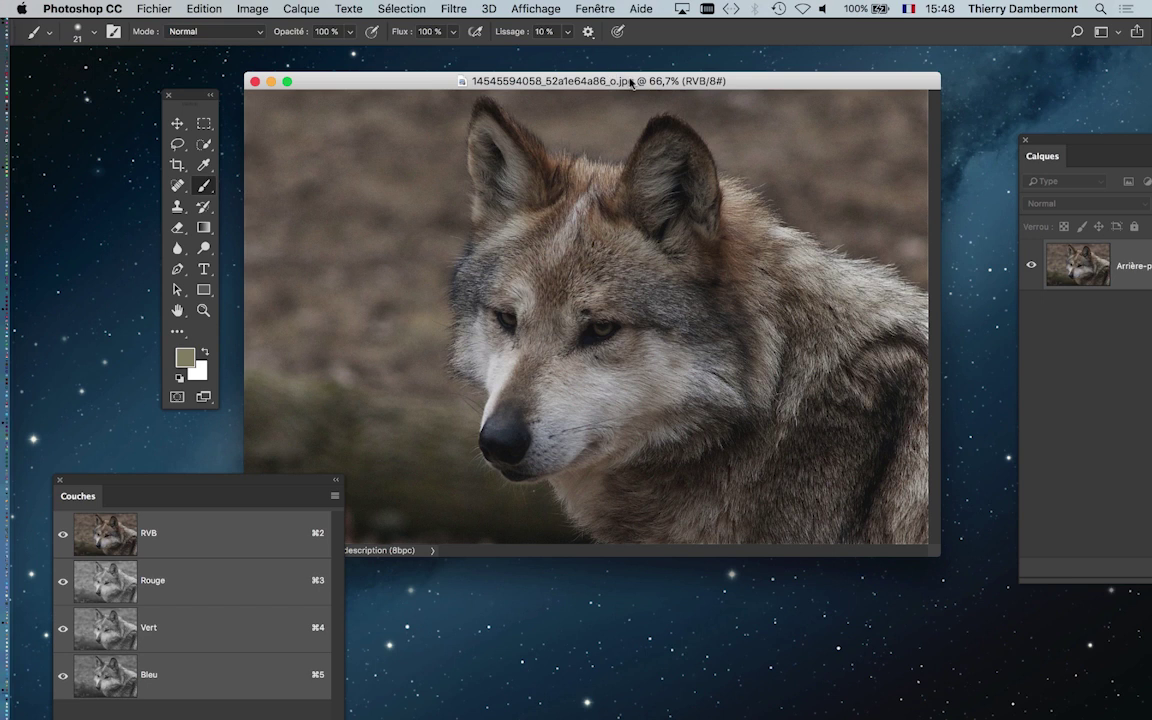
{"action": "mouse_move", "coordinate": [631, 82]}
{"action": "left_mouse_down"}
{"action": "mouse_move", "coordinate": [650, 90]}
{"action": "mouse_move", "coordinate": [638, 85]}
{"action": "left_mouse_up"}
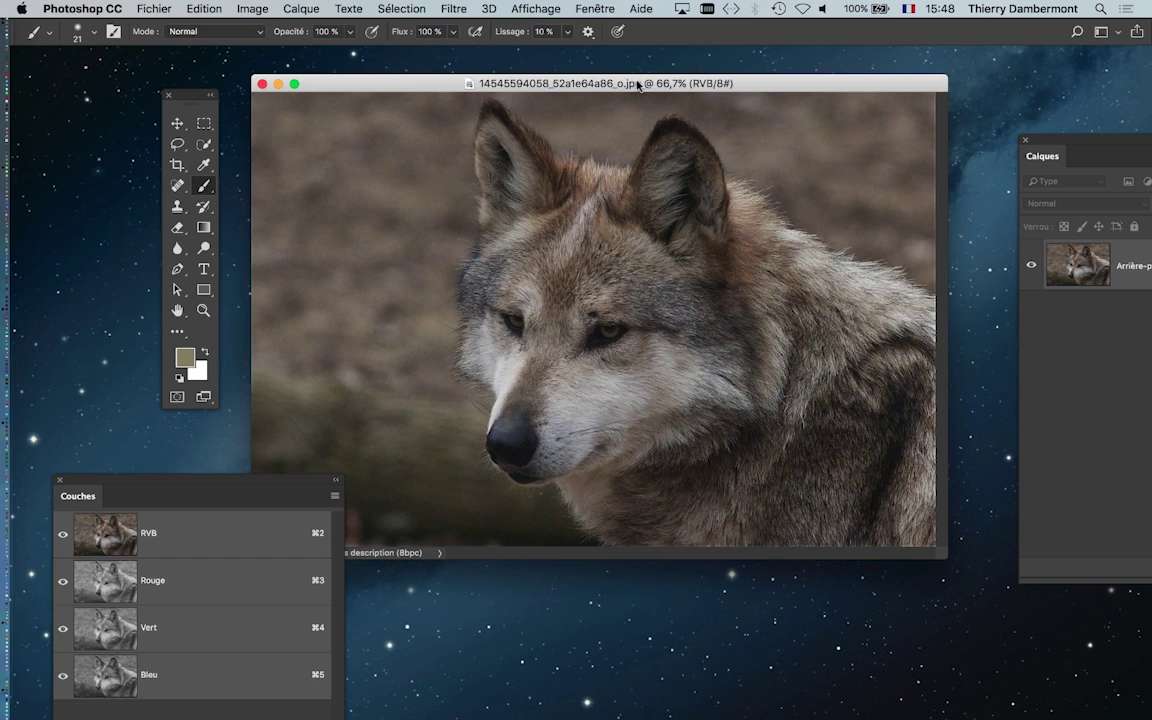
{"action": "key", "text": "f"}
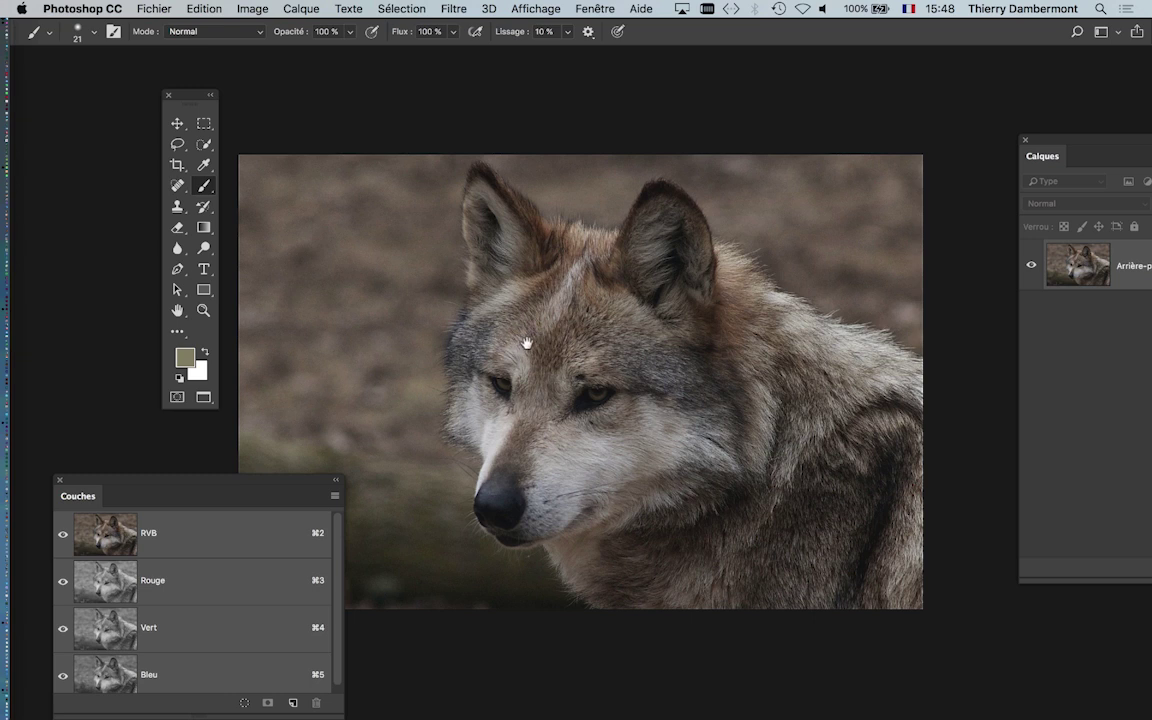
{"action": "mouse_move", "coordinate": [527, 339]}
{"action": "left_mouse_down"}
{"action": "mouse_move", "coordinate": [1047, 355]}
{"action": "mouse_move", "coordinate": [630, 468]}
{"action": "mouse_move", "coordinate": [327, 229]}
{"action": "mouse_move", "coordinate": [406, 386]}
{"action": "mouse_move", "coordinate": [767, 240]}
{"action": "mouse_move", "coordinate": [913, 419]}
{"action": "mouse_move", "coordinate": [602, 321]}
{"action": "mouse_move", "coordinate": [368, 303]}
{"action": "mouse_move", "coordinate": [567, 289]}
{"action": "mouse_move", "coordinate": [548, 301]}
{"action": "mouse_move", "coordinate": [536, 296]}
{"action": "mouse_move", "coordinate": [597, 244]}
{"action": "mouse_move", "coordinate": [1144, 290]}
{"action": "mouse_move", "coordinate": [535, 260]}
{"action": "mouse_move", "coordinate": [611, 345]}
{"action": "left_mouse_up"}
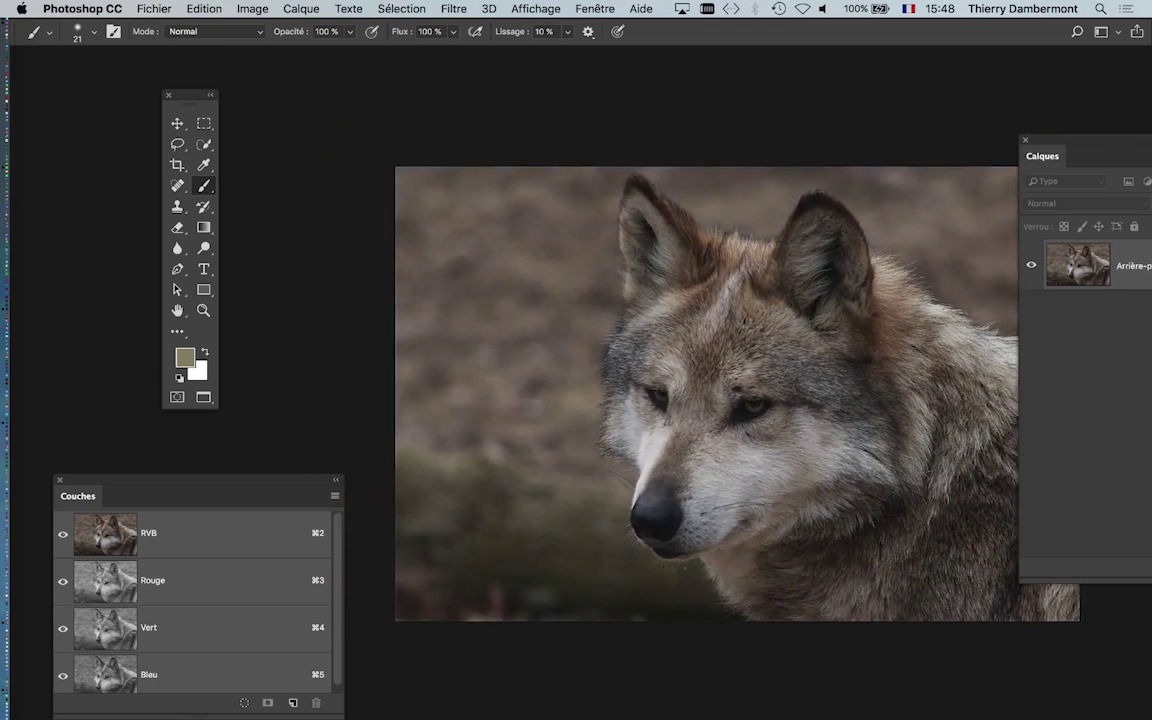
{"action": "mouse_move", "coordinate": [652, 300]}
{"action": "left_mouse_down"}
{"action": "mouse_move", "coordinate": [455, 267]}
{"action": "mouse_move", "coordinate": [782, 198]}
{"action": "mouse_move", "coordinate": [589, 249]}
{"action": "mouse_move", "coordinate": [645, 333]}
{"action": "mouse_move", "coordinate": [514, 244]}
{"action": "mouse_move", "coordinate": [527, 249]}
{"action": "left_mouse_up"}
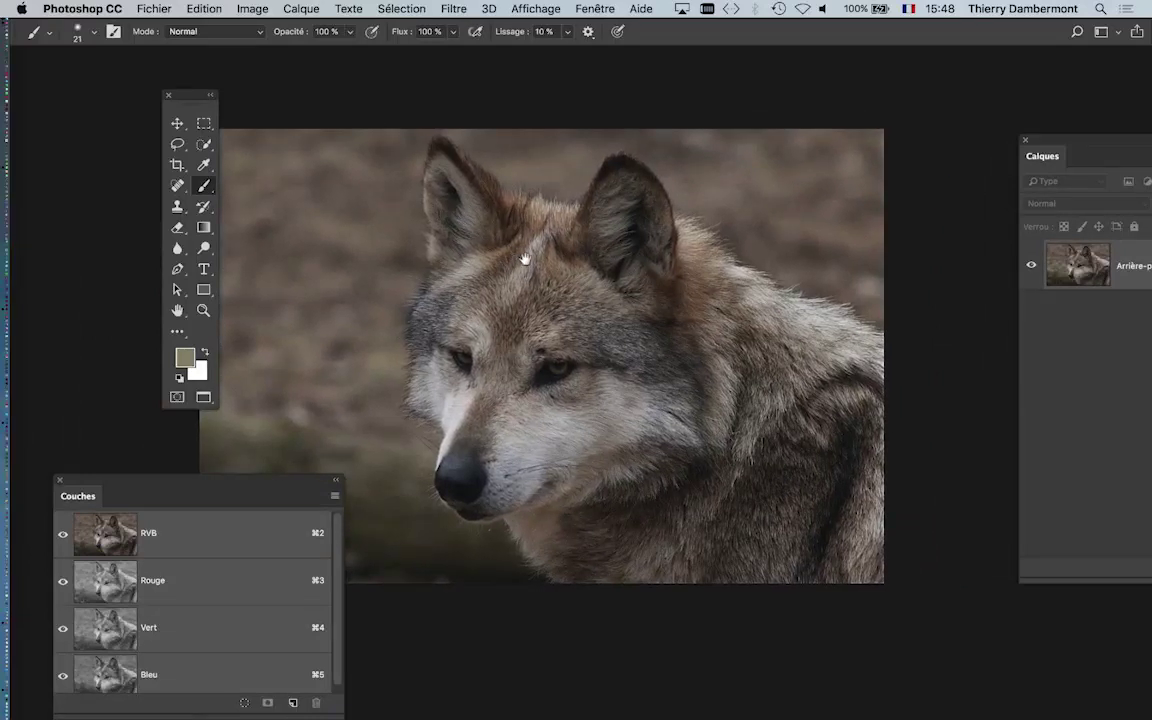
{"action": "mouse_move", "coordinate": [630, 257]}
{"action": "left_mouse_down"}
{"action": "mouse_move", "coordinate": [775, 270]}
{"action": "mouse_move", "coordinate": [728, 237]}
{"action": "left_mouse_up"}
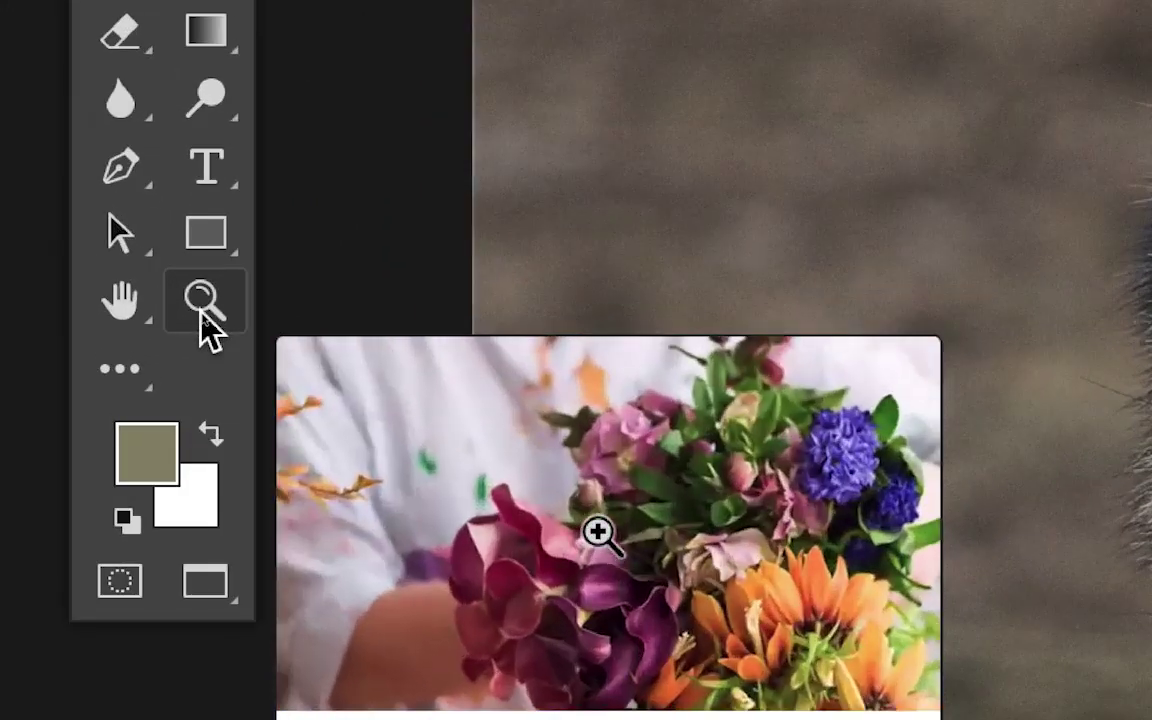
Step: Zoom into the wolf photo, close the Couches panel, and open the Image menu
{"action": "left_click", "coordinate": [201, 312]}
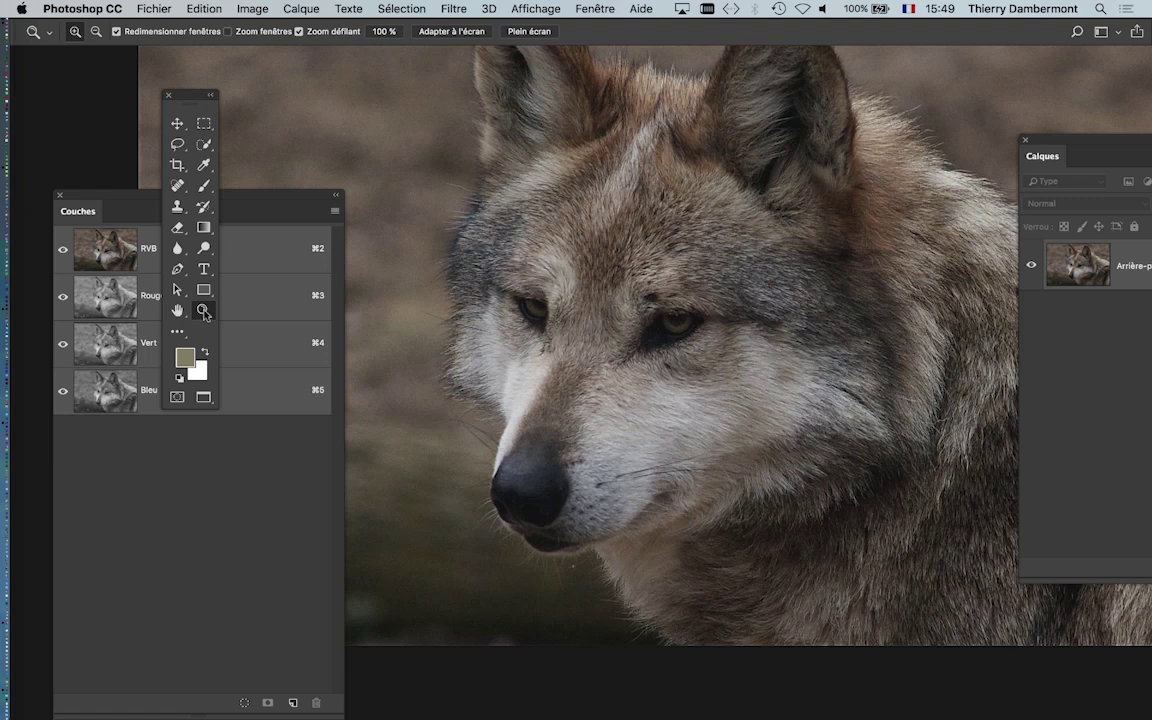
{"action": "left_click_drag", "start_coordinate": [658, 237], "coordinate": [671, 315]}
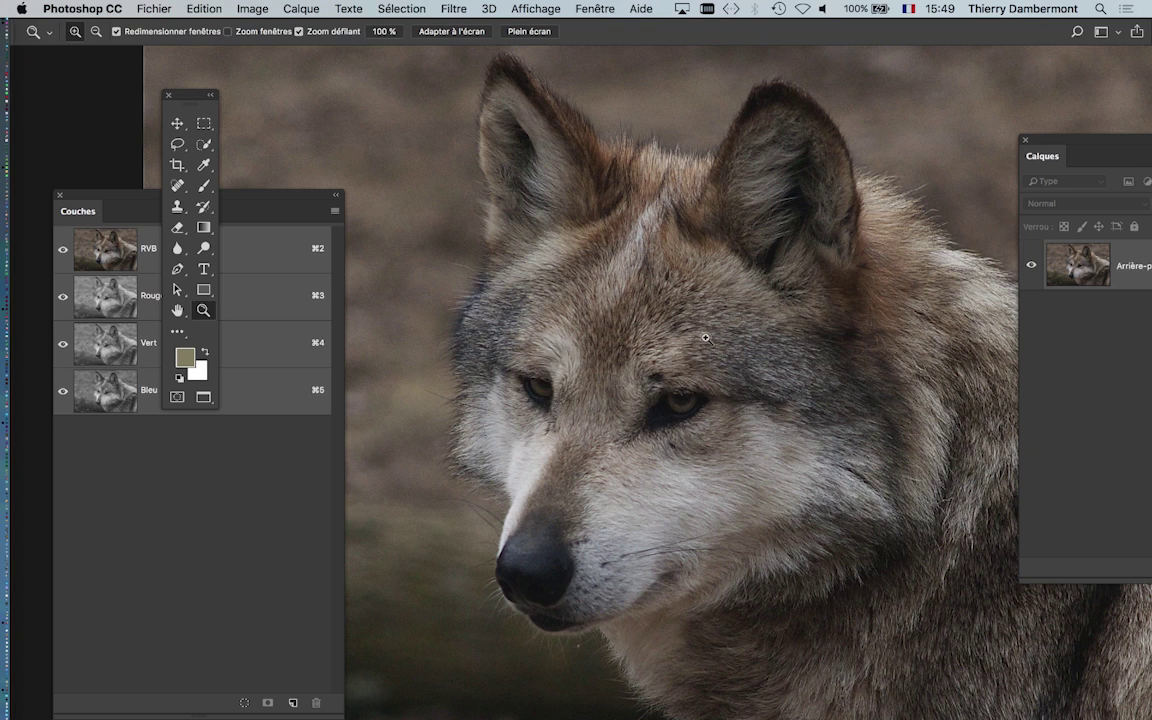
{"action": "left_click", "coordinate": [59, 198]}
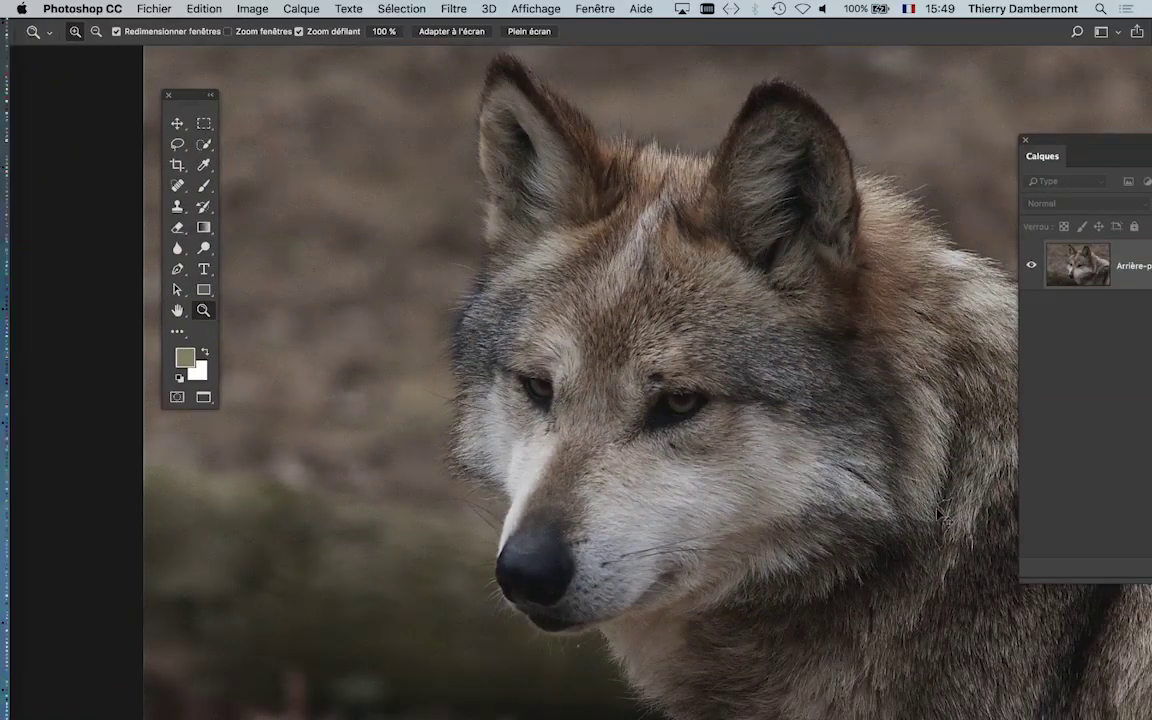
{"action": "mouse_move", "coordinate": [591, 249]}
{"action": "left_mouse_down"}
{"action": "mouse_move", "coordinate": [528, 270]}
{"action": "mouse_move", "coordinate": [564, 285]}
{"action": "left_mouse_up"}
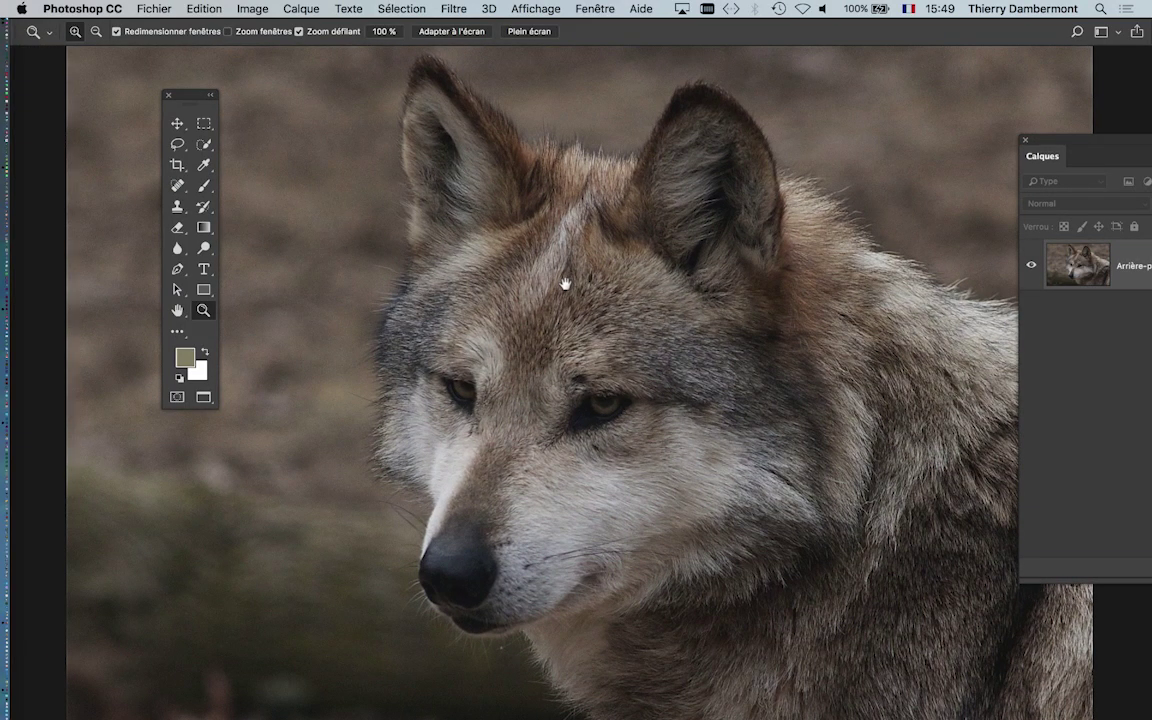
{"action": "mouse_move", "coordinate": [585, 281]}
{"action": "left_mouse_down"}
{"action": "mouse_move", "coordinate": [630, 288]}
{"action": "mouse_move", "coordinate": [632, 253]}
{"action": "left_mouse_up"}
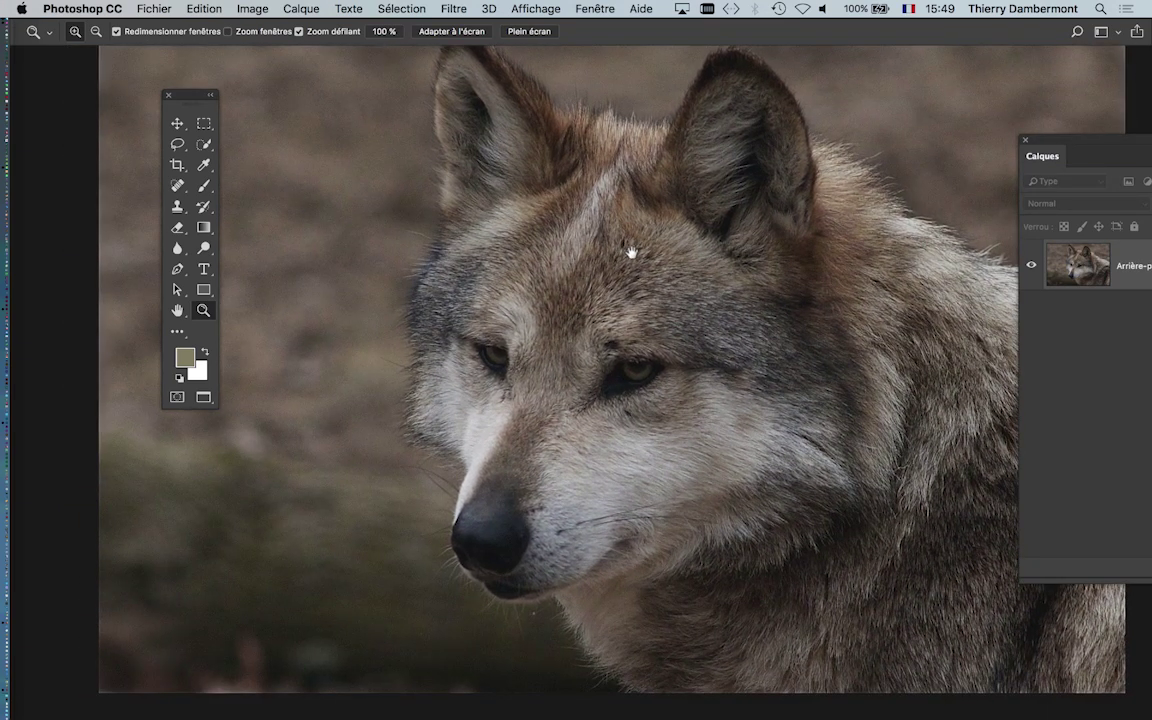
{"action": "mouse_move", "coordinate": [631, 253]}
{"action": "left_mouse_down"}
{"action": "mouse_move", "coordinate": [558, 283]}
{"action": "mouse_move", "coordinate": [518, 282]}
{"action": "mouse_move", "coordinate": [555, 281]}
{"action": "mouse_move", "coordinate": [535, 286]}
{"action": "left_mouse_up"}
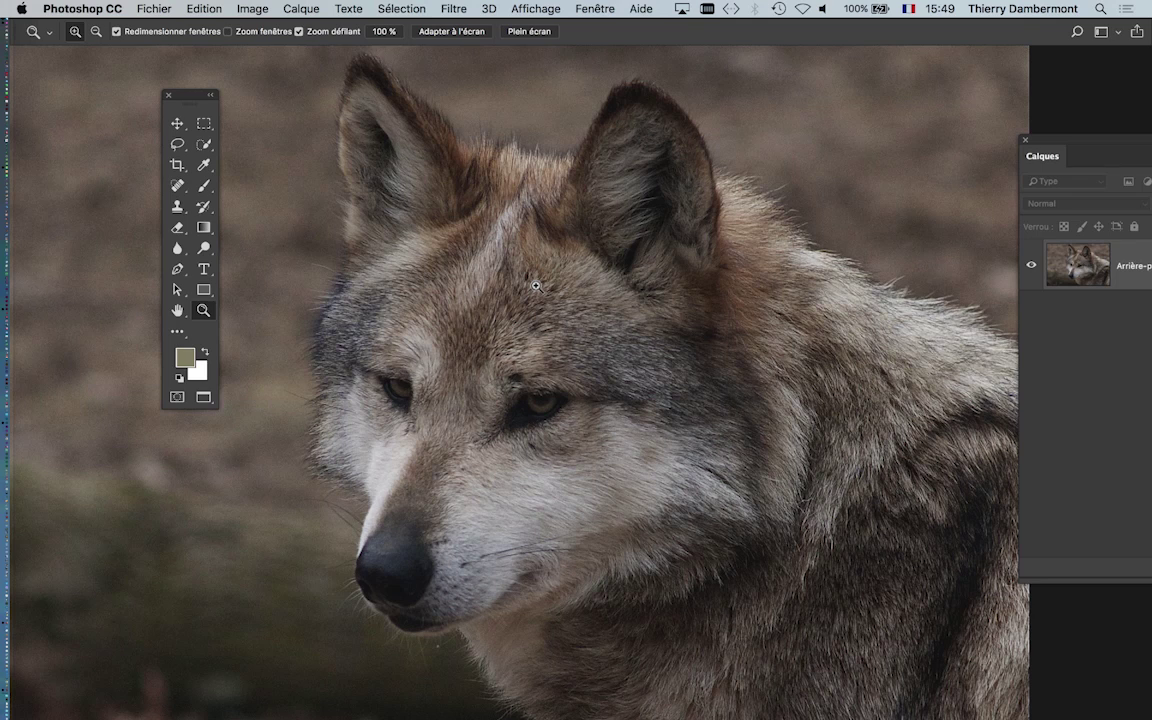
{"action": "left_click", "coordinate": [262, 8]}
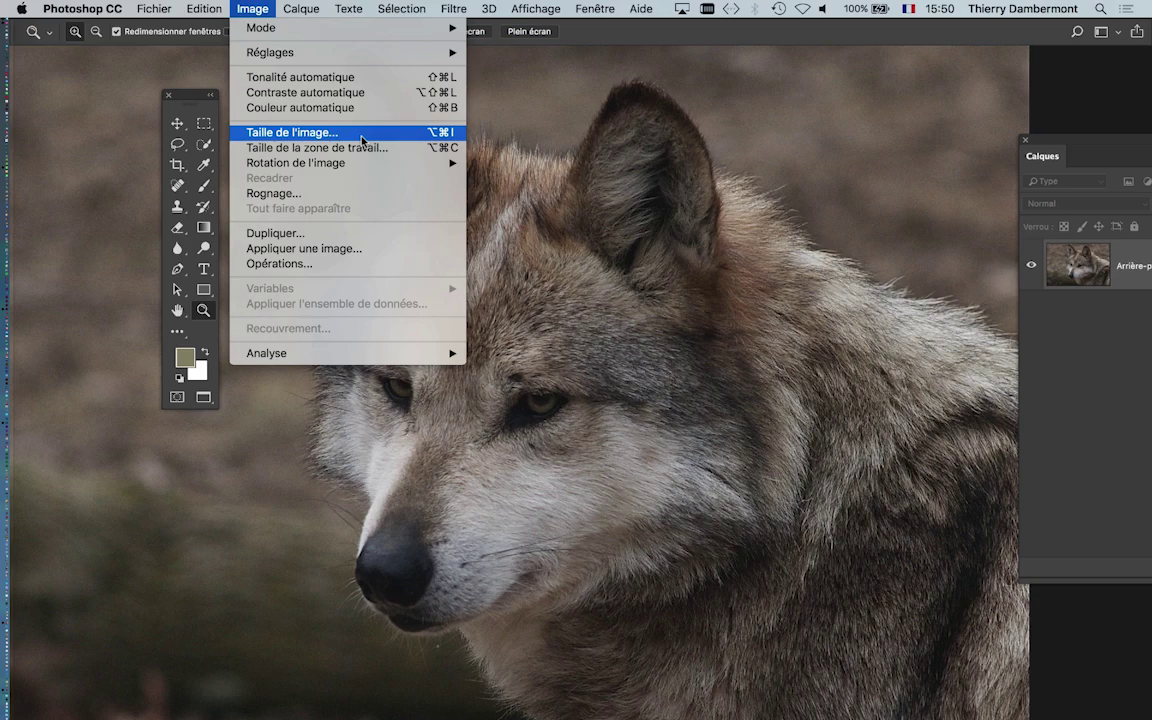
Step: Open Taille de l'image and enlarge the dialog for a bigger preview
{"action": "left_click", "coordinate": [362, 138]}
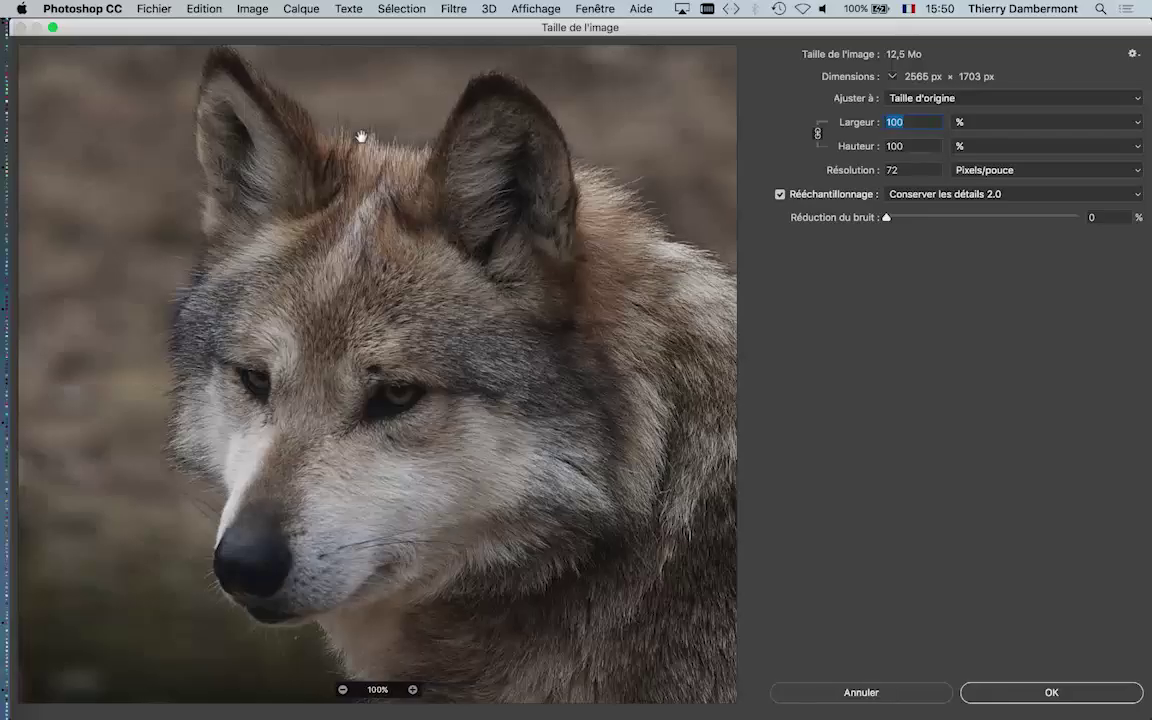
{"action": "mouse_move", "coordinate": [1148, 648]}
{"action": "left_mouse_down"}
{"action": "mouse_move", "coordinate": [307, 475]}
{"action": "mouse_move", "coordinate": [442, 515]}
{"action": "left_mouse_up"}
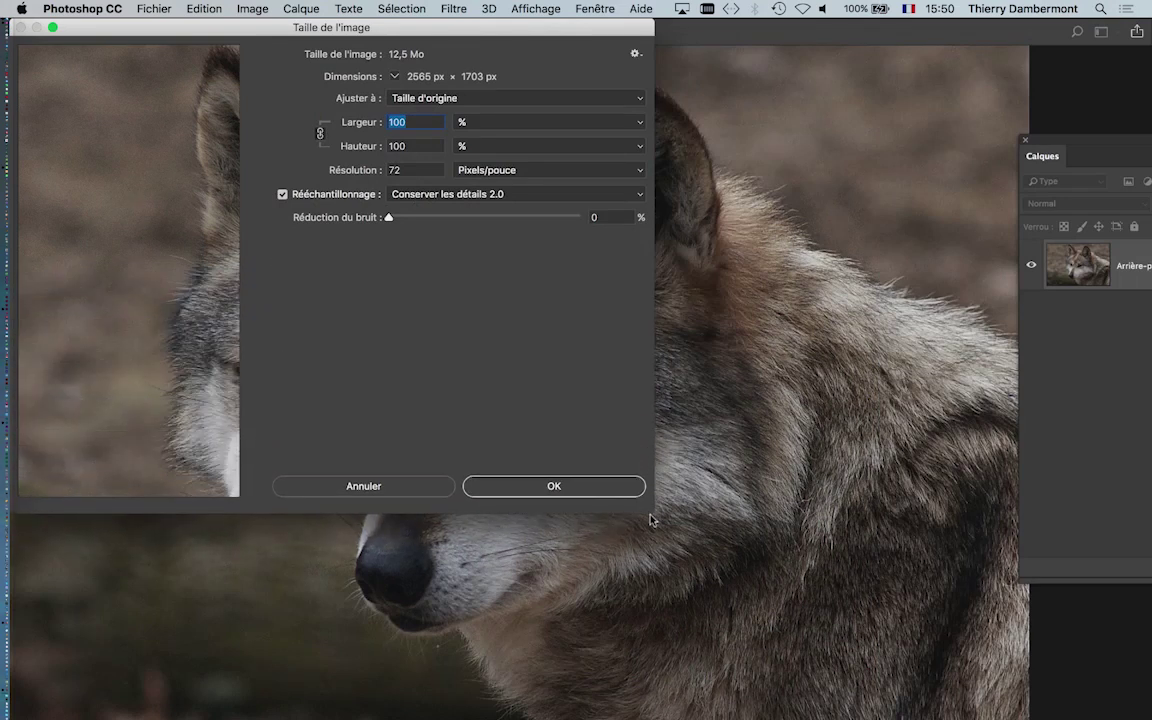
{"action": "left_click_drag", "start_coordinate": [649, 512], "coordinate": [548, 248]}
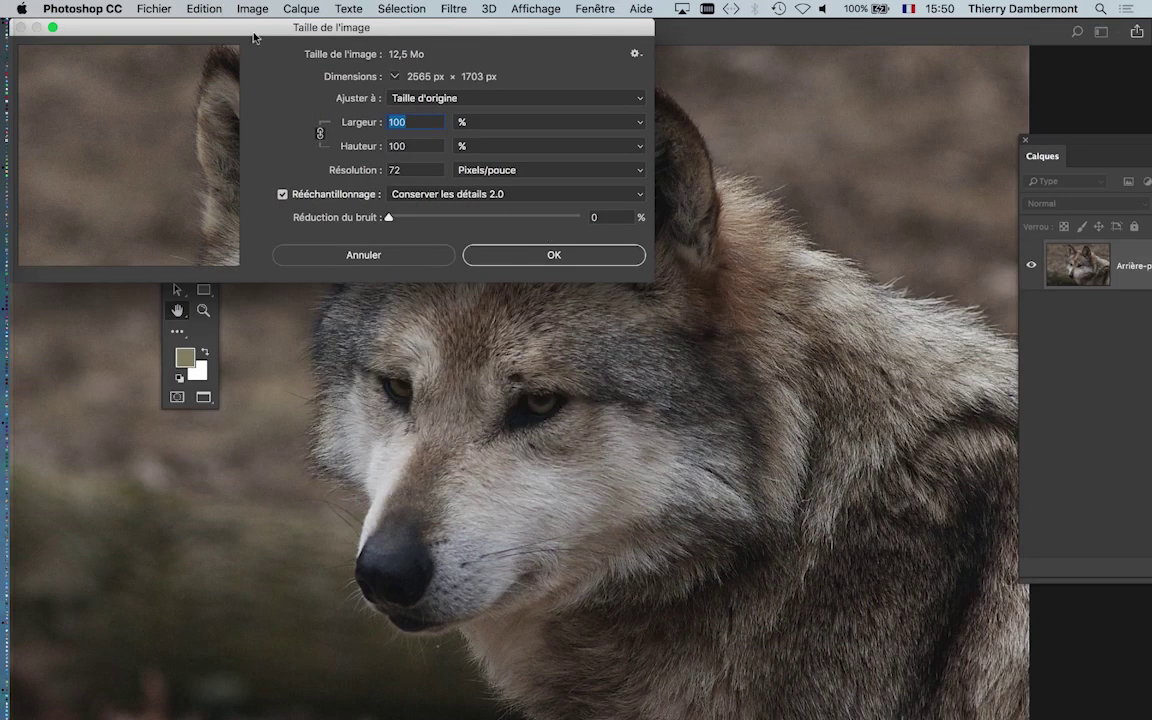
{"action": "mouse_move", "coordinate": [254, 35]}
{"action": "left_mouse_down"}
{"action": "mouse_move", "coordinate": [530, 172]}
{"action": "mouse_move", "coordinate": [277, 40]}
{"action": "left_mouse_up"}
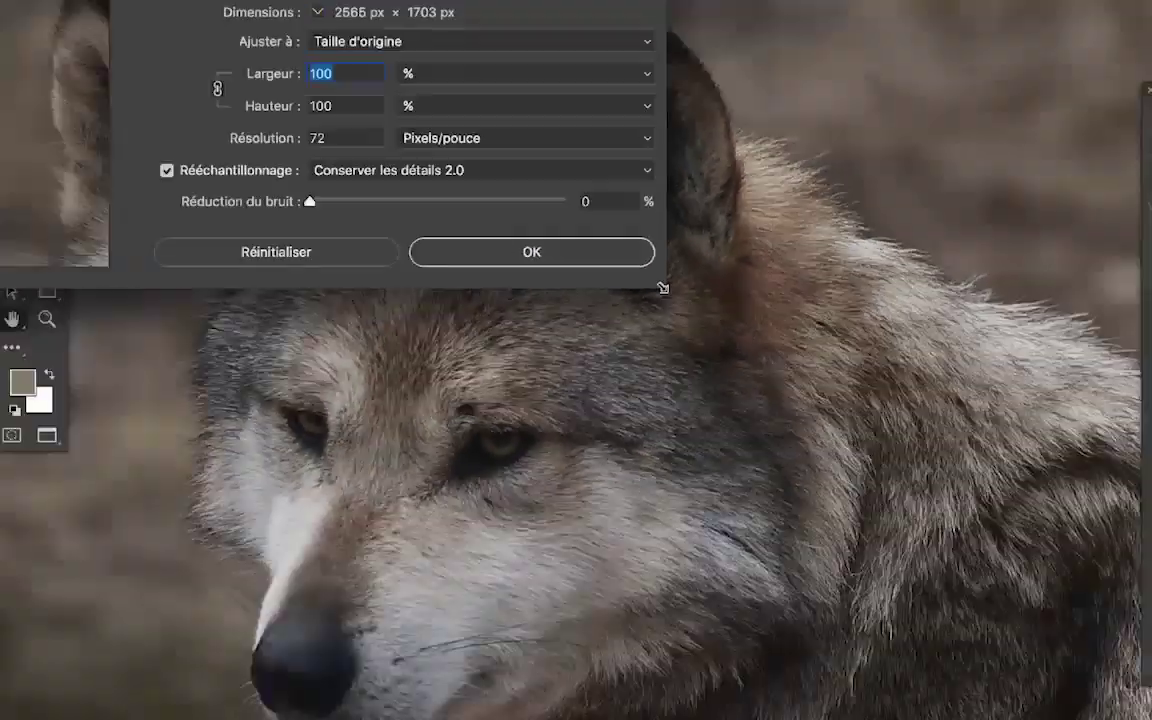
{"action": "key", "text": "alt"}
{"action": "left_click_drag", "start_coordinate": [661, 288], "coordinate": [1146, 712]}
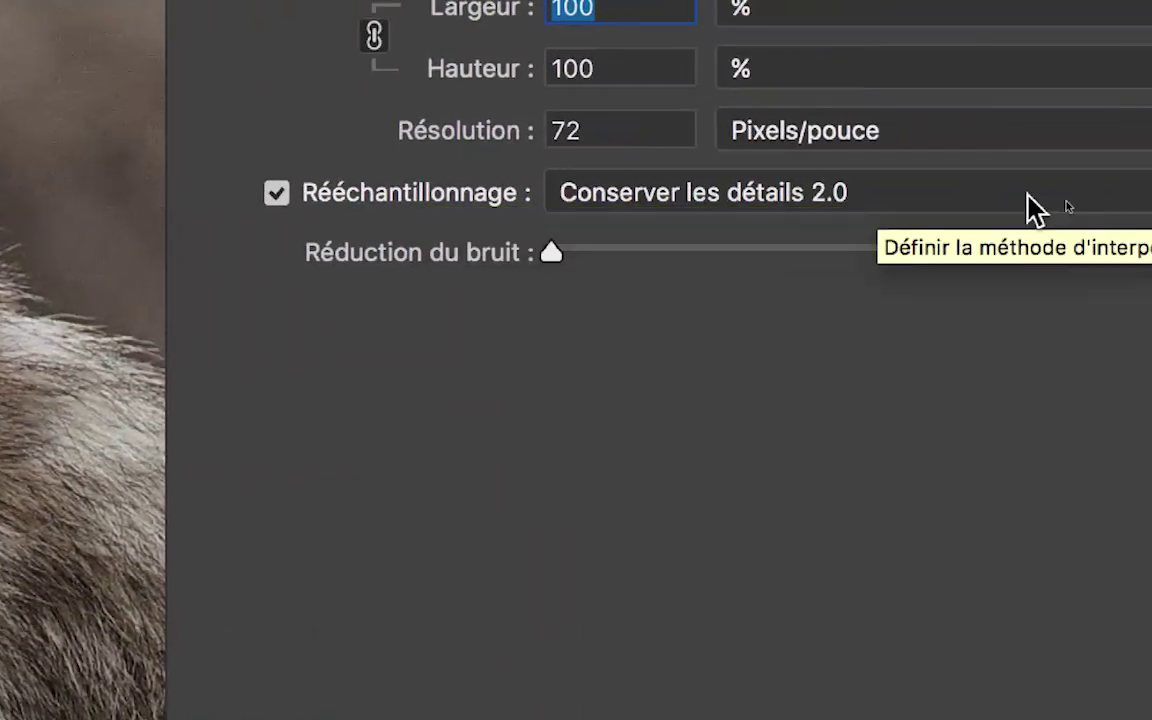
Step: Leave Rééchantillonnage unchanged and show dimensions in Centimètres: 90,49 × 60,08 cm
{"action": "left_click", "coordinate": [1035, 203]}
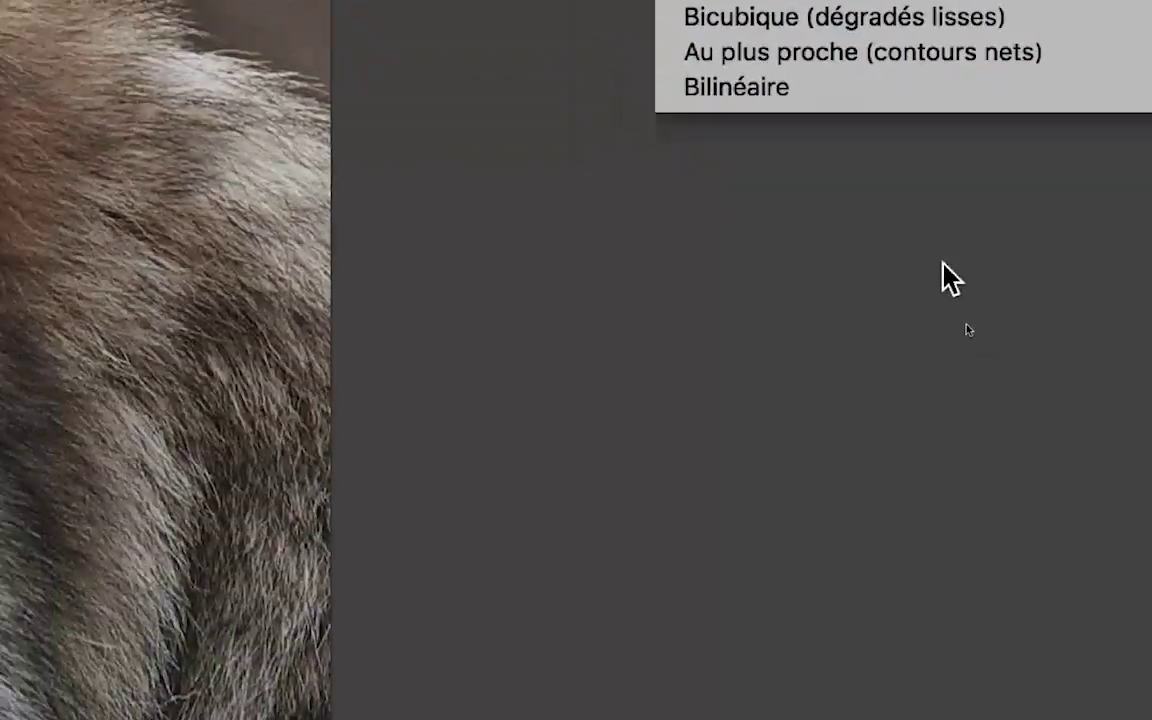
{"action": "left_click", "coordinate": [930, 255]}
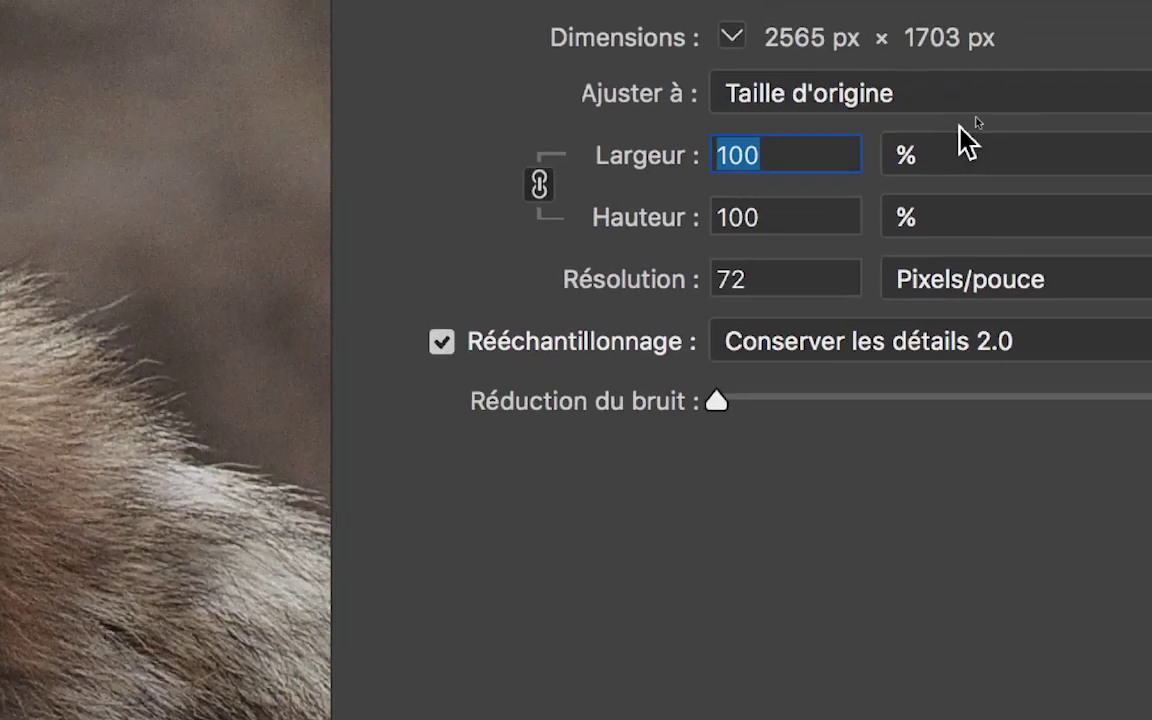
{"action": "left_click", "coordinate": [1000, 60]}
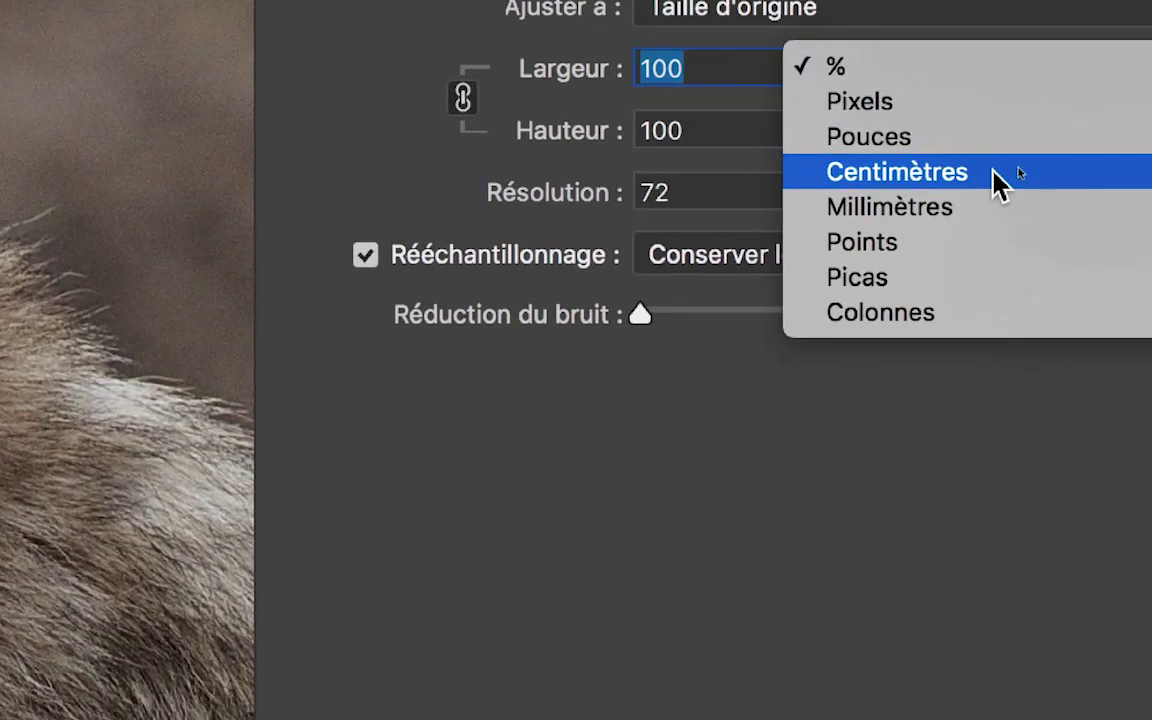
{"action": "left_click", "coordinate": [990, 182]}
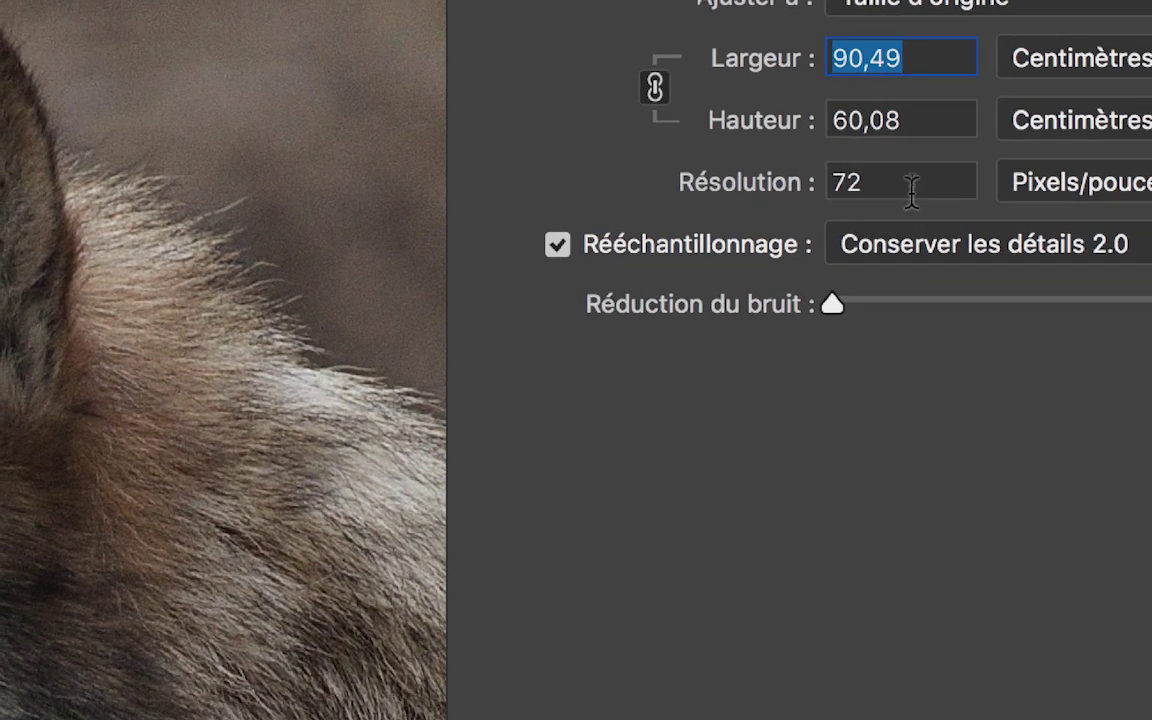
Step: Set Résolution to 180 pixels/pouce, resampling the wolf photo to 6413 × 4258 px
{"action": "double_click", "coordinate": [879, 248]}
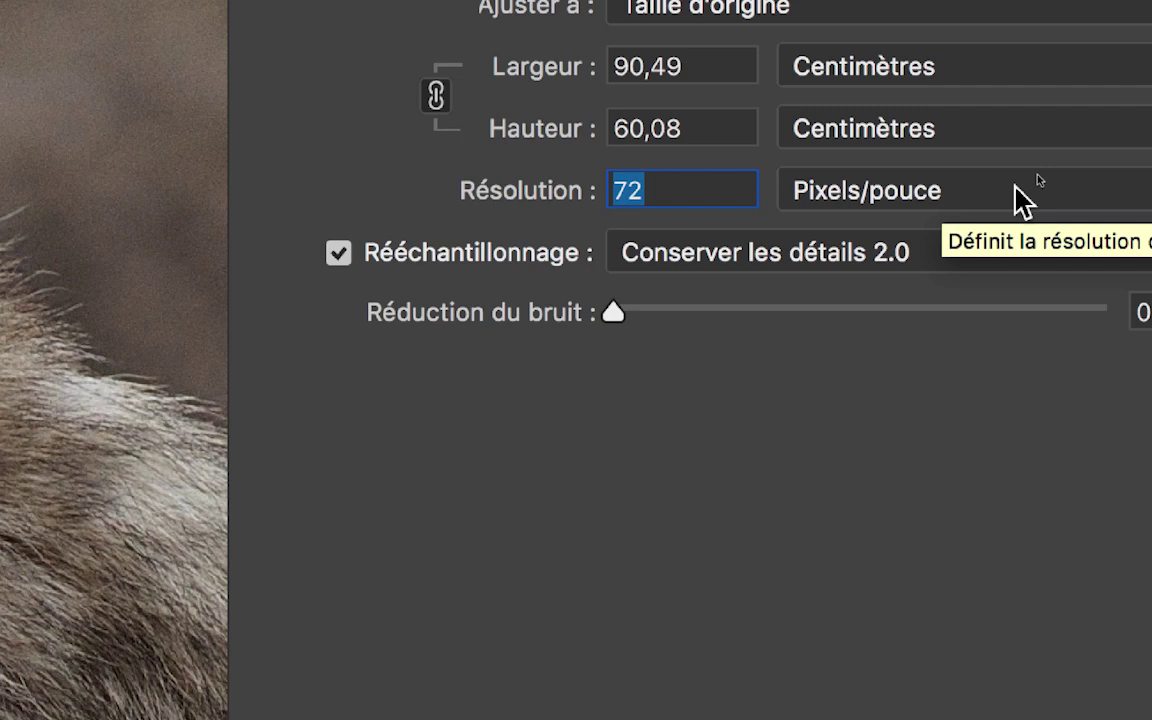
{"action": "type", "text": "180"}
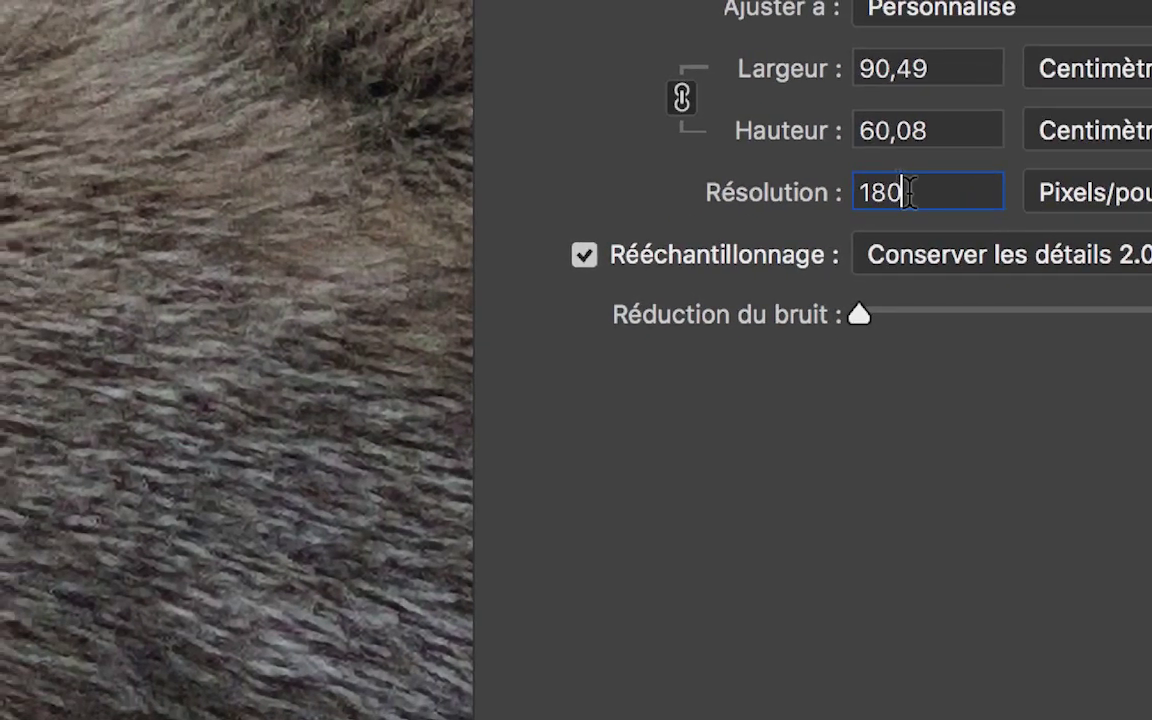
{"action": "double_click", "coordinate": [908, 192]}
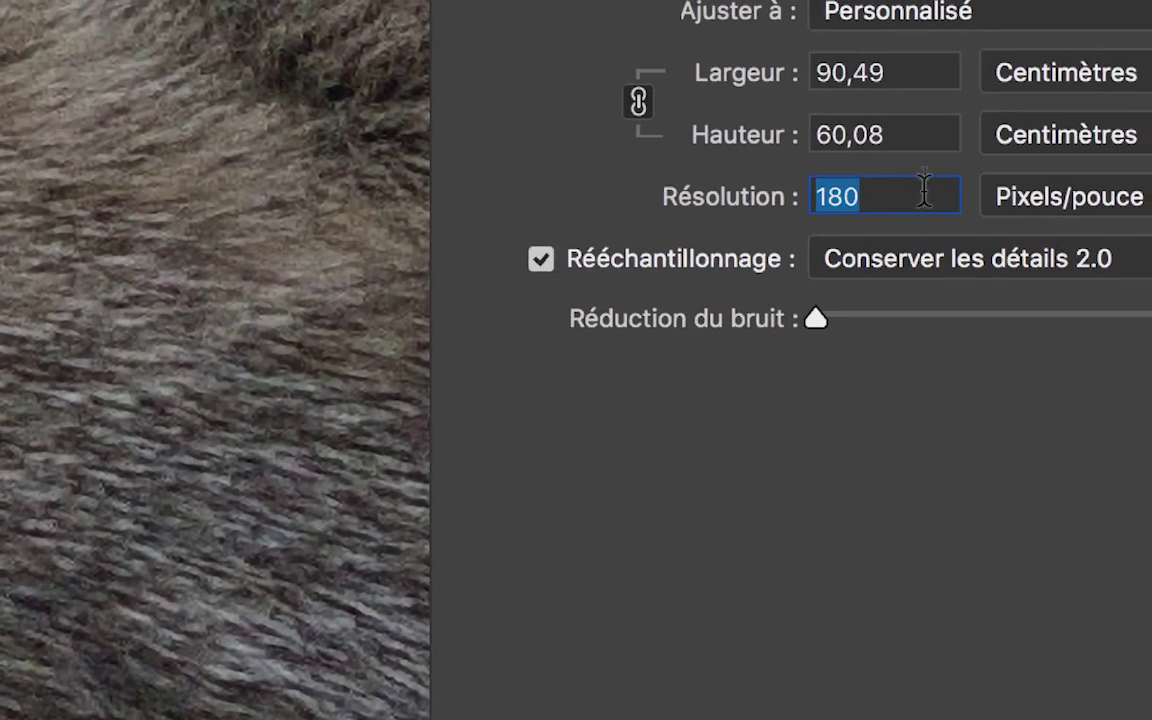
{"action": "left_click", "coordinate": [927, 191]}
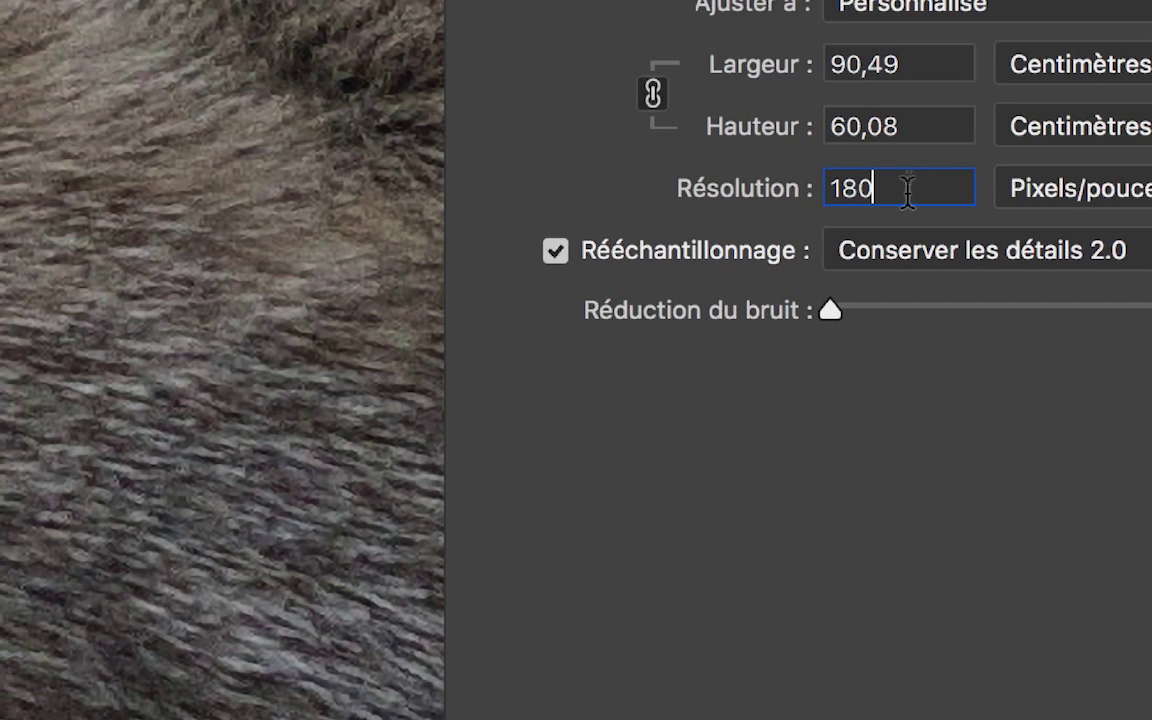
{"action": "double_click", "coordinate": [921, 192]}
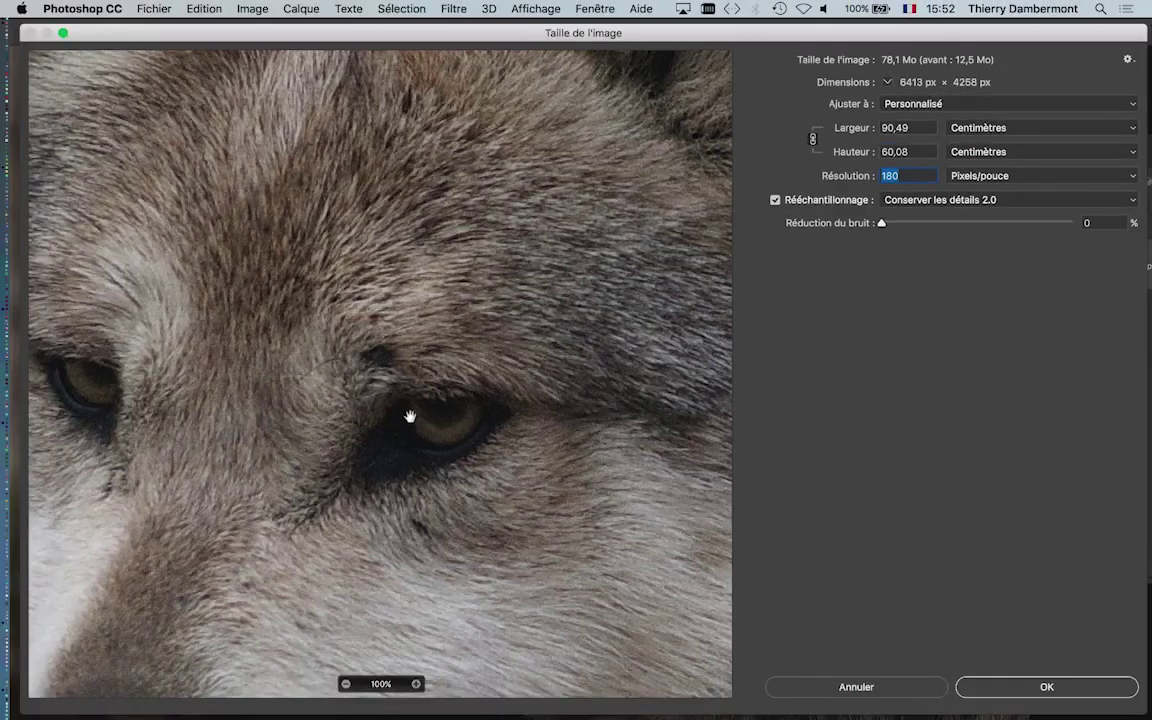
{"action": "left_click_drag", "start_coordinate": [410, 416], "coordinate": [470, 301]}
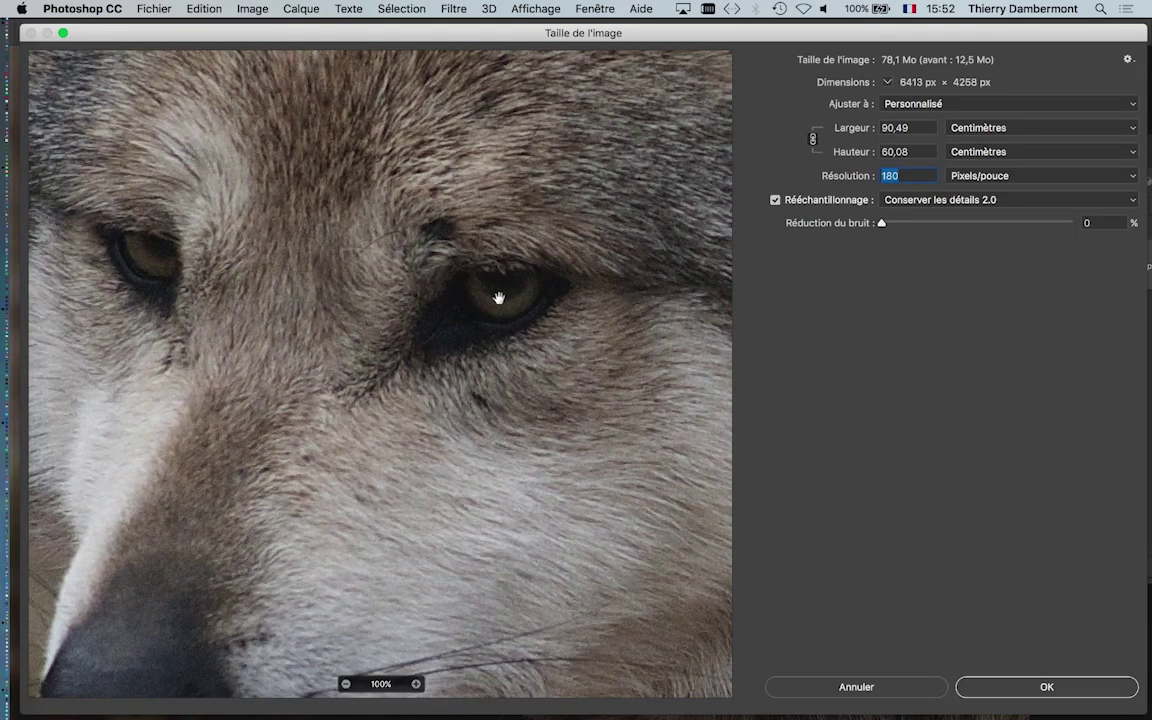
{"action": "key", "text": "alt"}
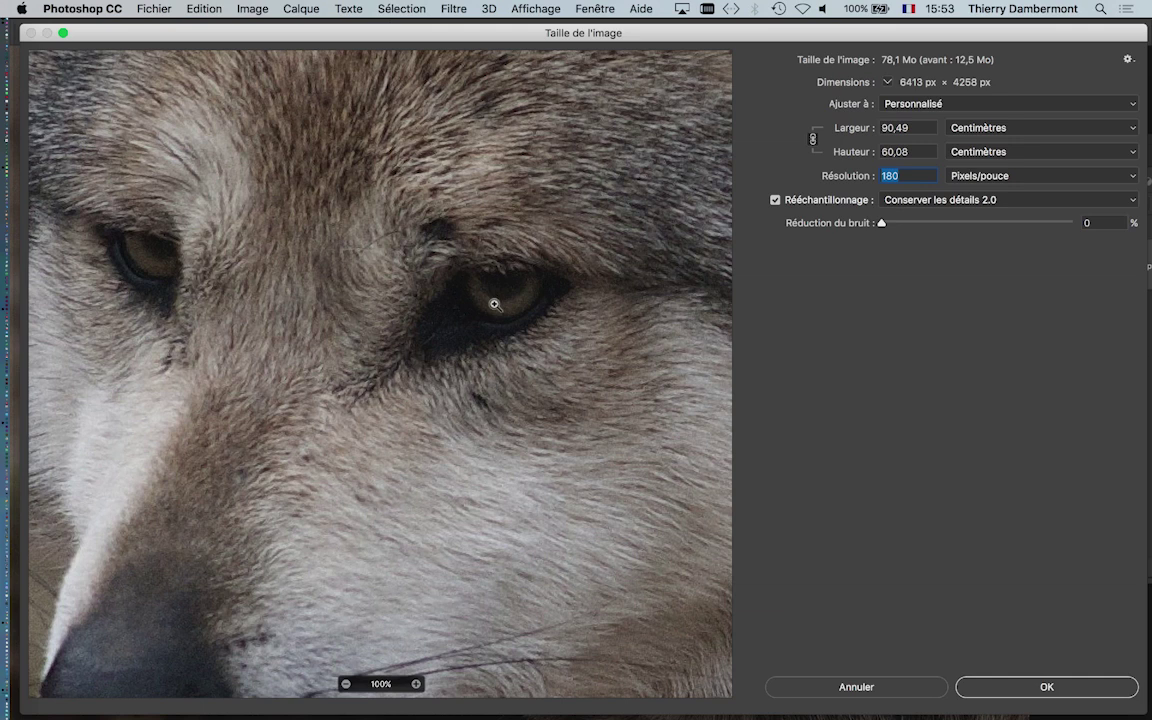
{"action": "left_click", "coordinate": [498, 305]}
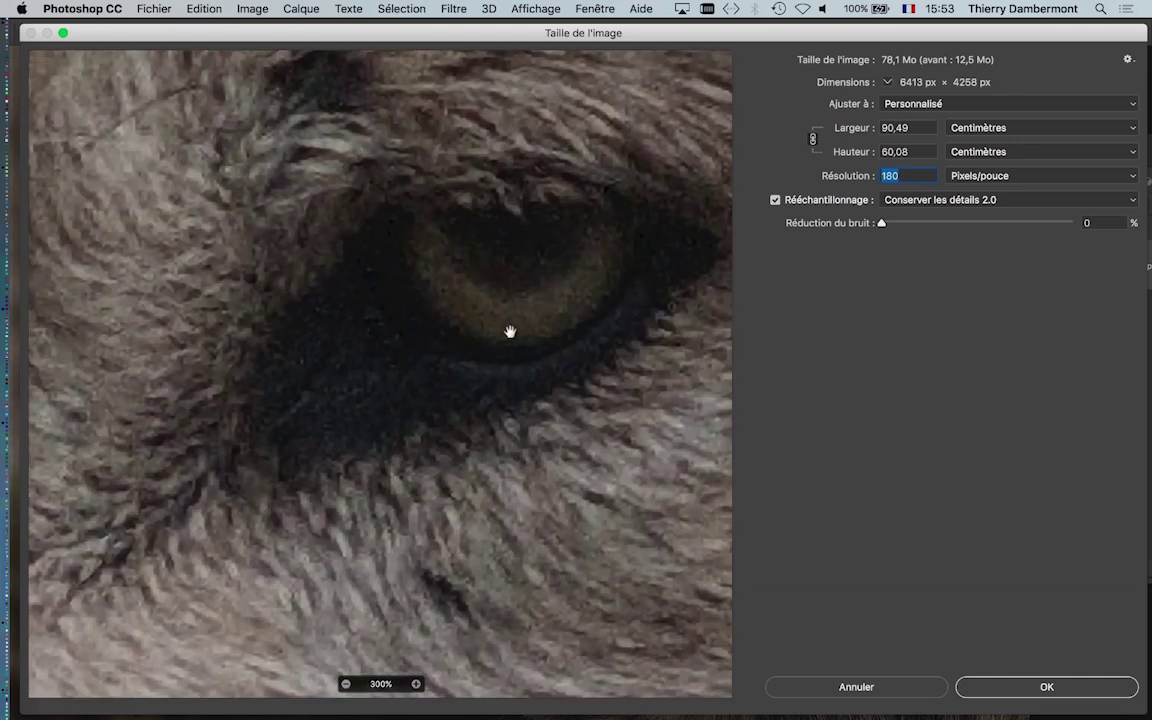
{"action": "key", "text": "alt"}
{"action": "left_click", "coordinate": [505, 323], "text": "alt"}
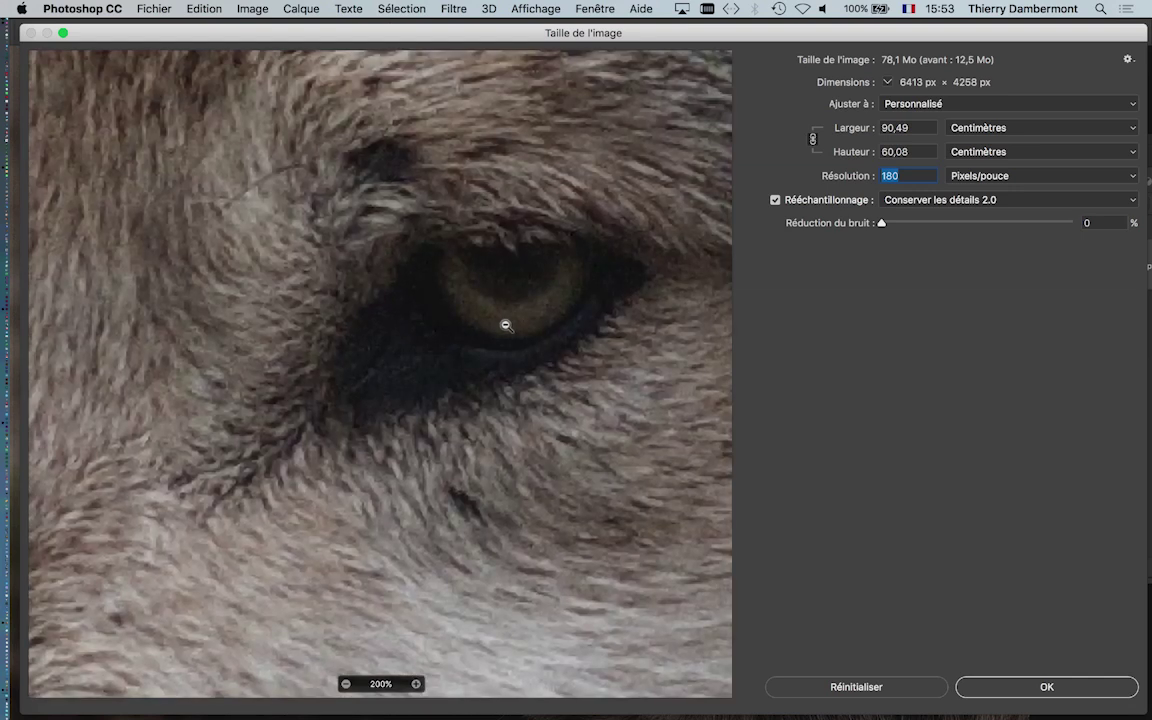
{"action": "left_click", "coordinate": [507, 322], "text": "alt"}
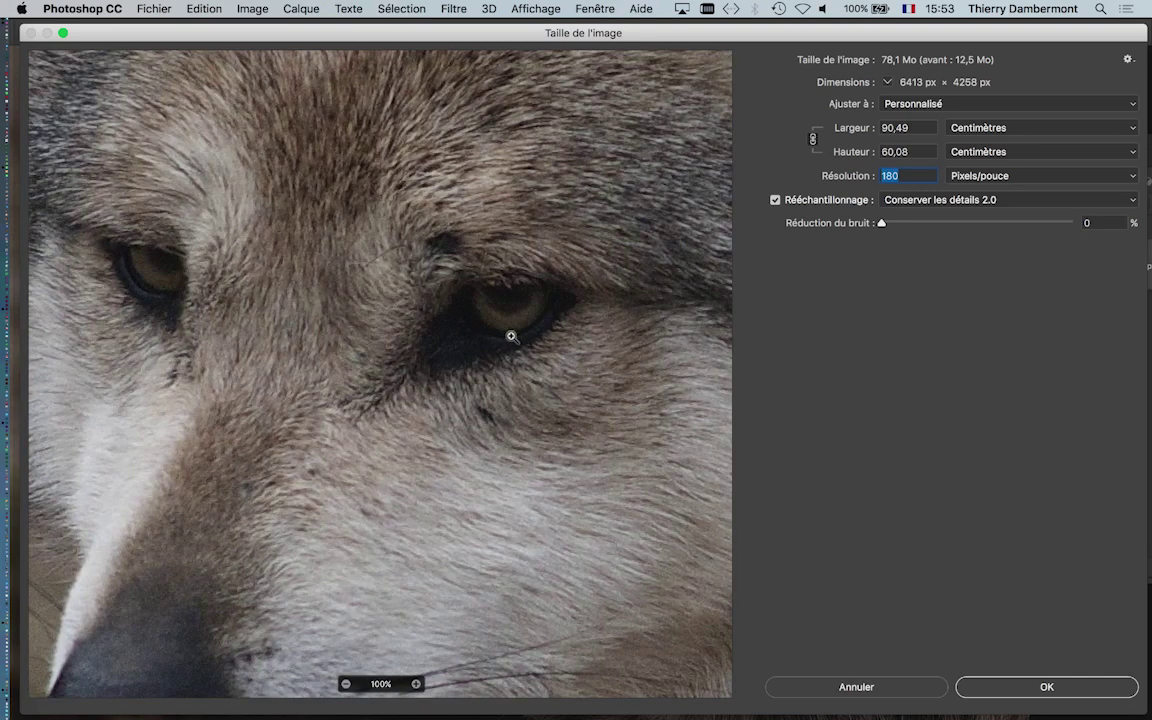
{"action": "left_click", "coordinate": [508, 328], "text": "ctrl"}
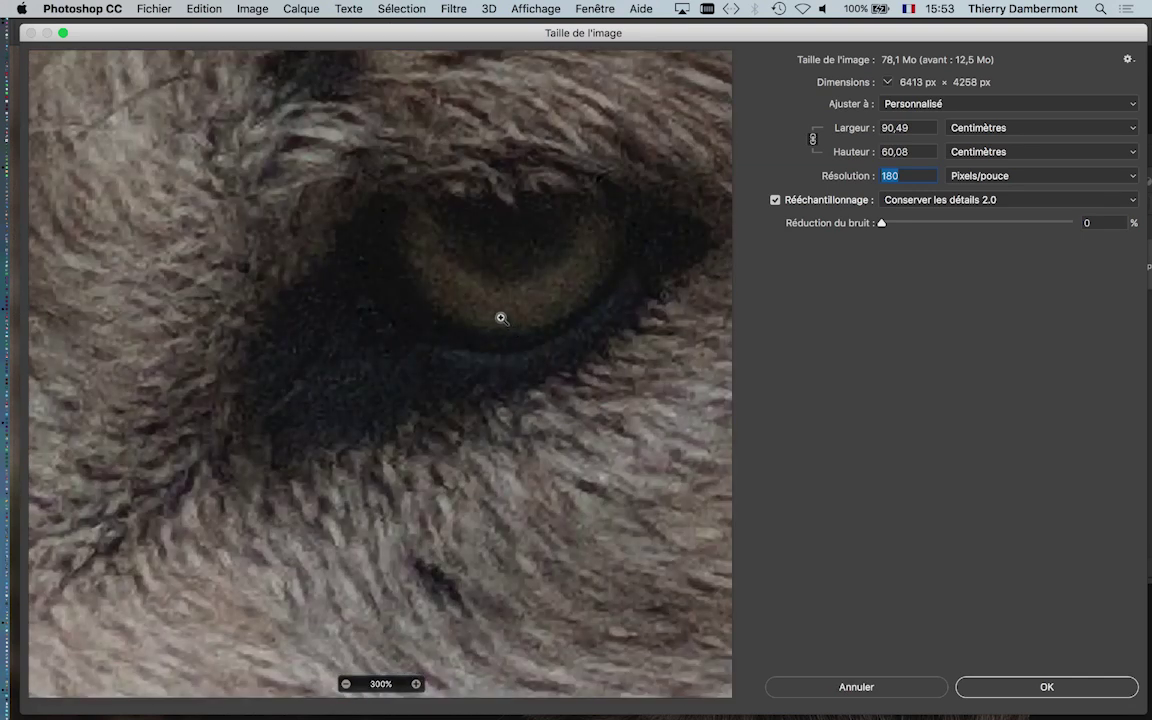
{"action": "left_click", "coordinate": [518, 329], "text": "ctrl"}
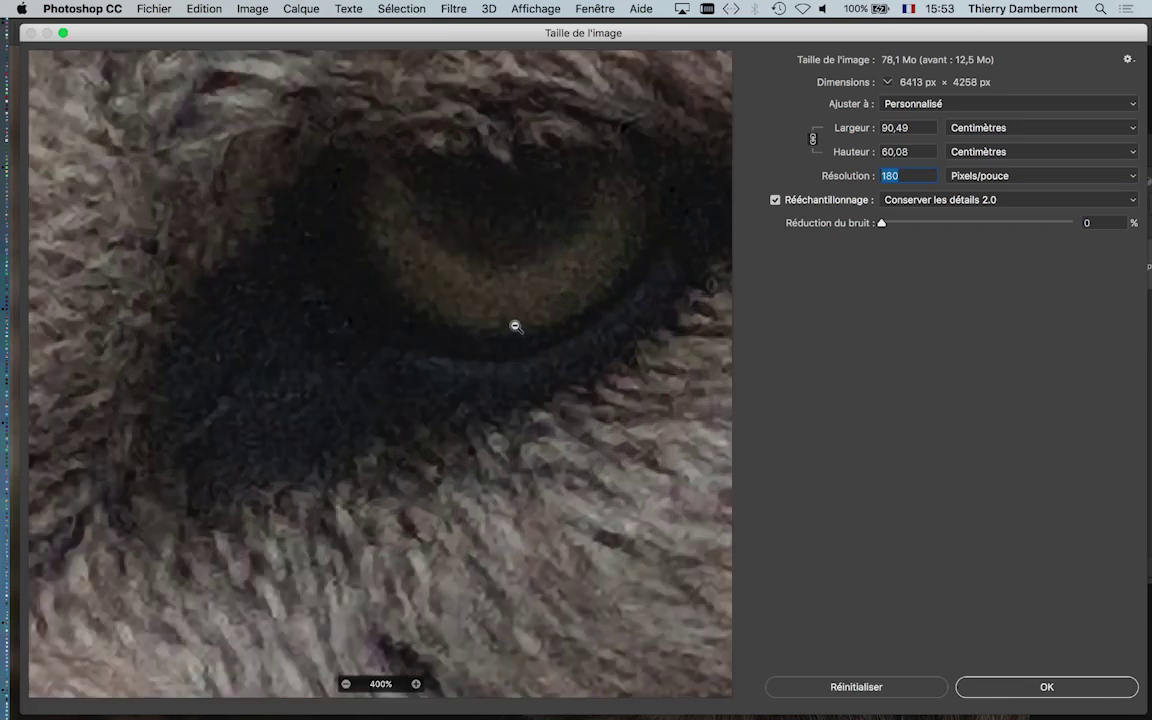
{"action": "left_click", "coordinate": [516, 328], "text": "alt"}
Step: Try Réduction du bruit values from 61% up to 100% on the resampled wolf photo
{"action": "left_click_drag", "start_coordinate": [499, 332], "coordinate": [525, 346]}
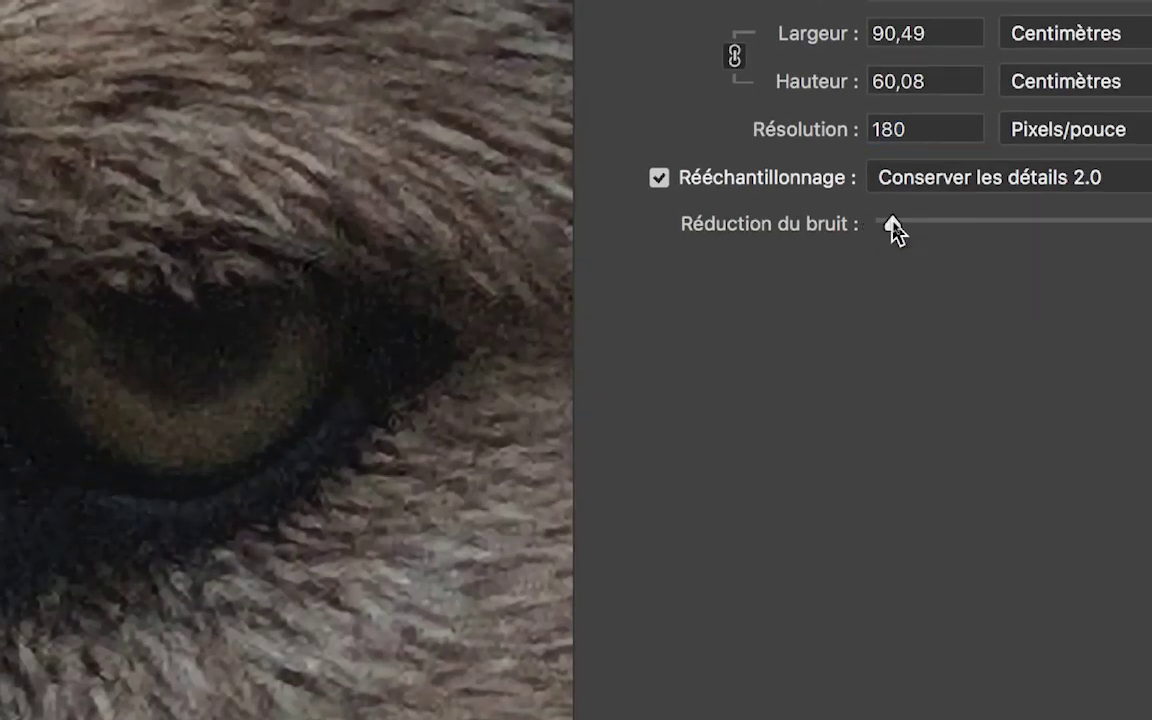
{"action": "left_click_drag", "start_coordinate": [891, 224], "coordinate": [955, 226]}
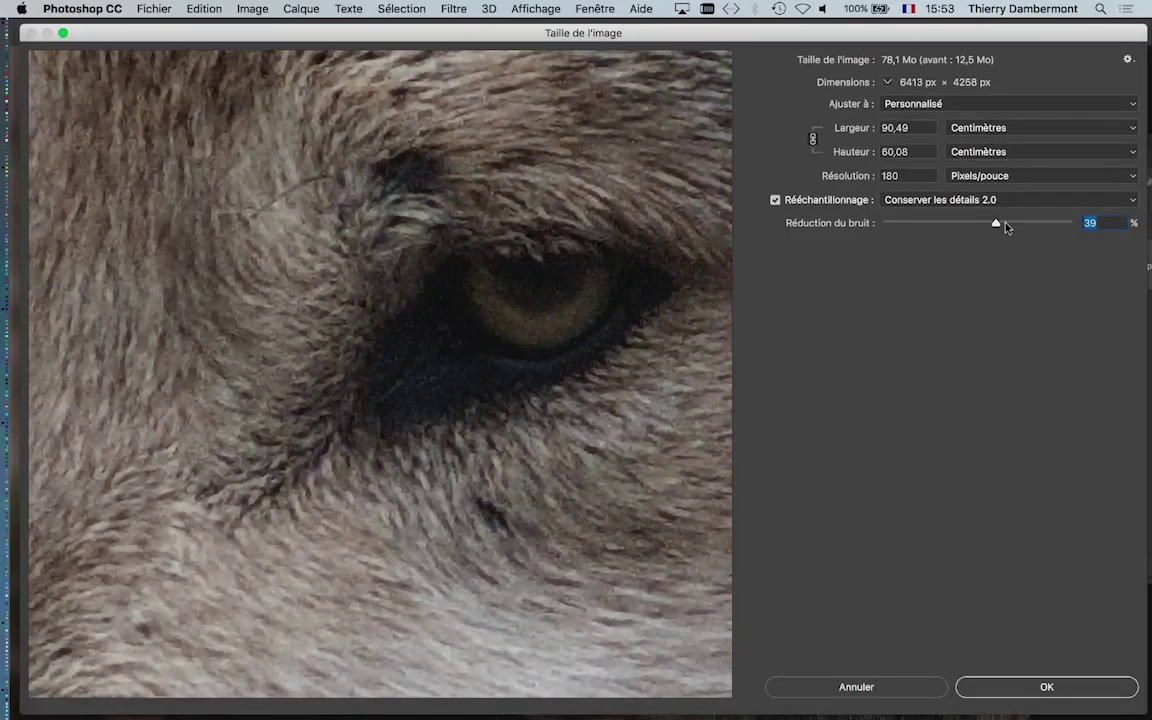
{"action": "left_click_drag", "start_coordinate": [1020, 227], "coordinate": [1035, 227]}
{"action": "mouse_move", "coordinate": [1064, 225]}
{"action": "left_mouse_down"}
{"action": "mouse_move", "coordinate": [1076, 226]}
{"action": "mouse_move", "coordinate": [850, 222]}
{"action": "left_mouse_up"}
{"action": "mouse_move", "coordinate": [958, 224]}
{"action": "left_mouse_down"}
{"action": "mouse_move", "coordinate": [1095, 228]}
{"action": "mouse_move", "coordinate": [1016, 224]}
{"action": "left_mouse_up"}
{"action": "key", "text": "alt"}
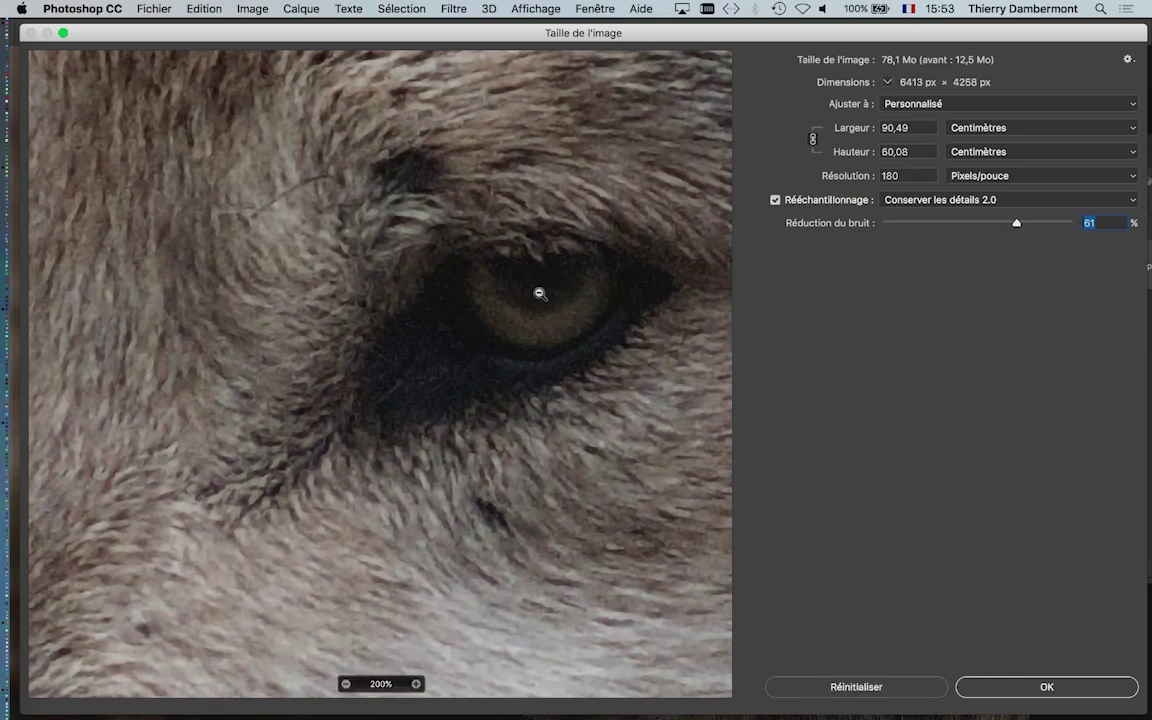
Step: Zoom the preview out and back in to centre the wolf's eye
{"action": "left_click", "coordinate": [541, 300], "text": "alt"}
{"action": "left_click", "coordinate": [412, 298], "text": "alt"}
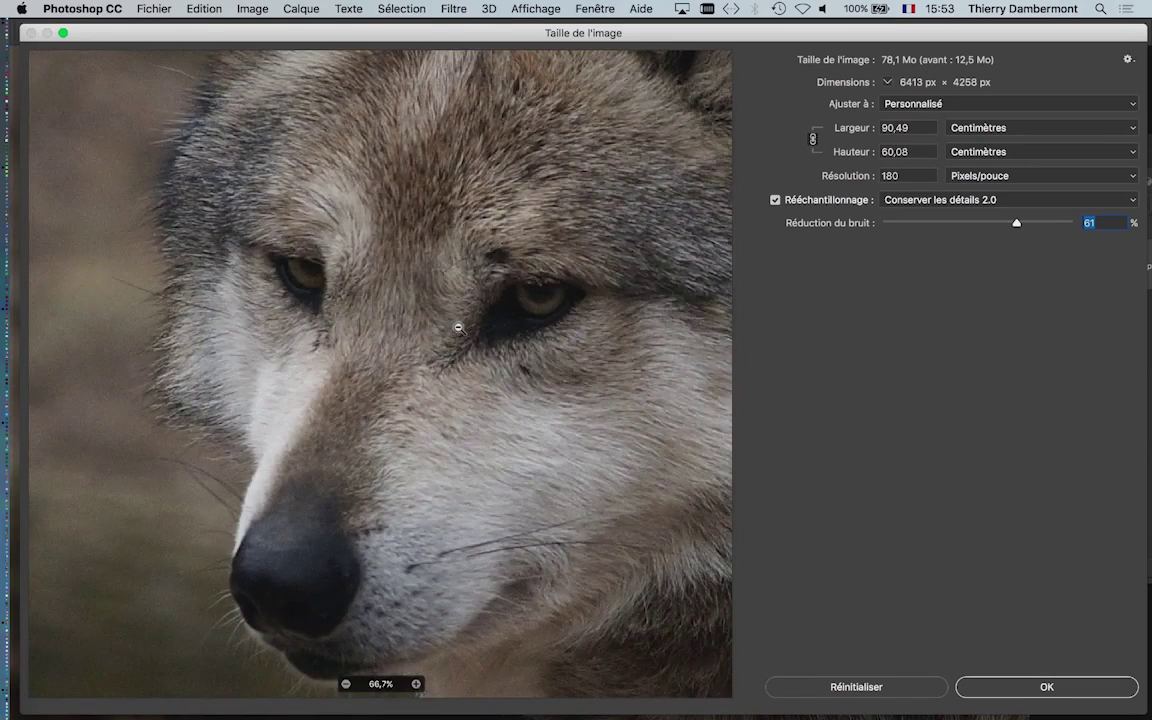
{"action": "left_click", "coordinate": [565, 282], "text": "super"}
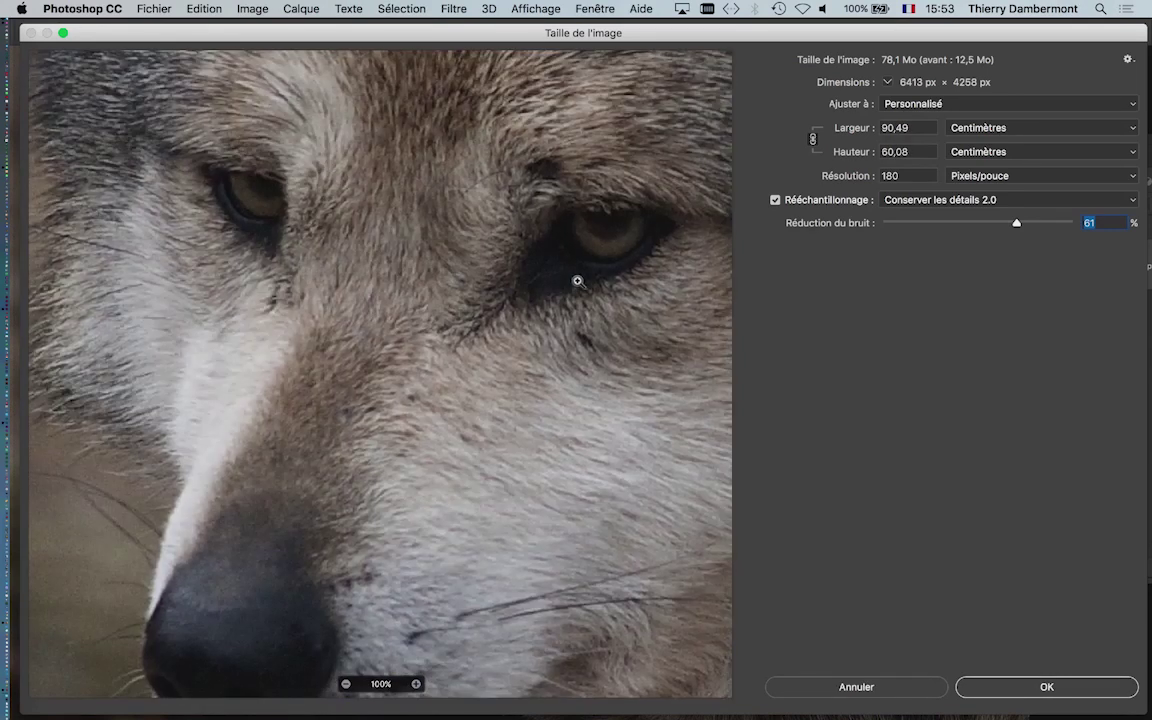
{"action": "left_click", "coordinate": [612, 230], "text": "super"}
{"action": "left_click_drag", "start_coordinate": [609, 185], "coordinate": [491, 333]}
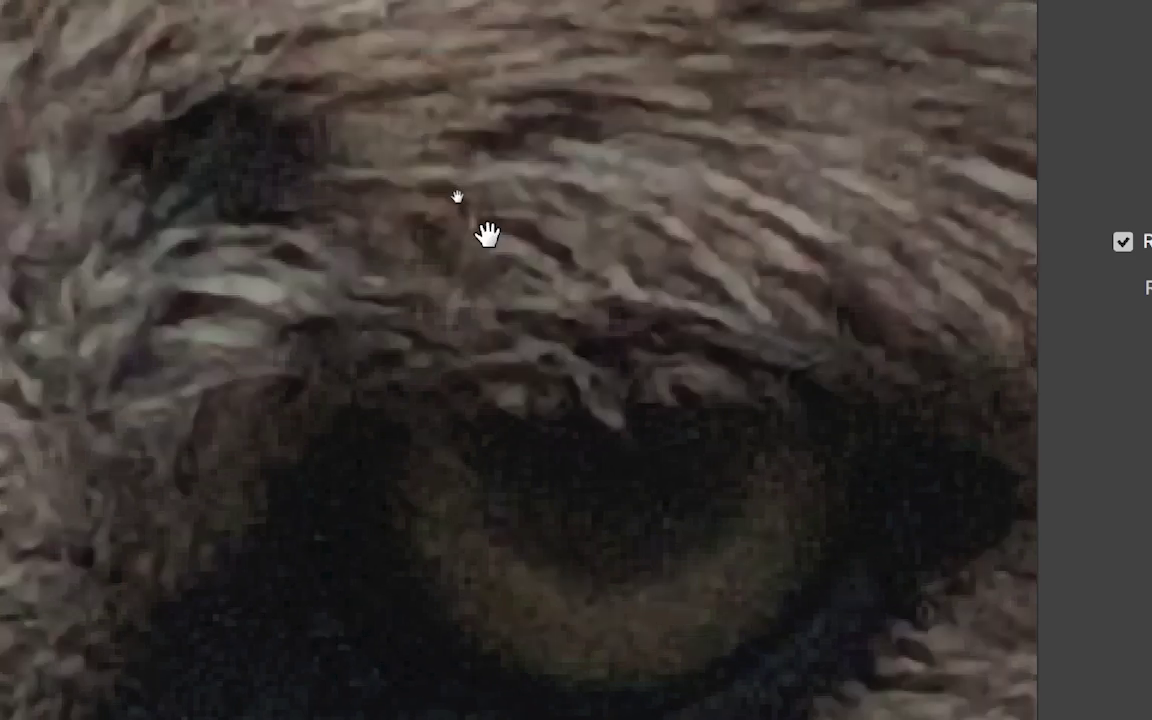
Step: Settle on 10% noise reduction after comparing with the original preview
{"action": "left_click", "coordinate": [487, 233]}
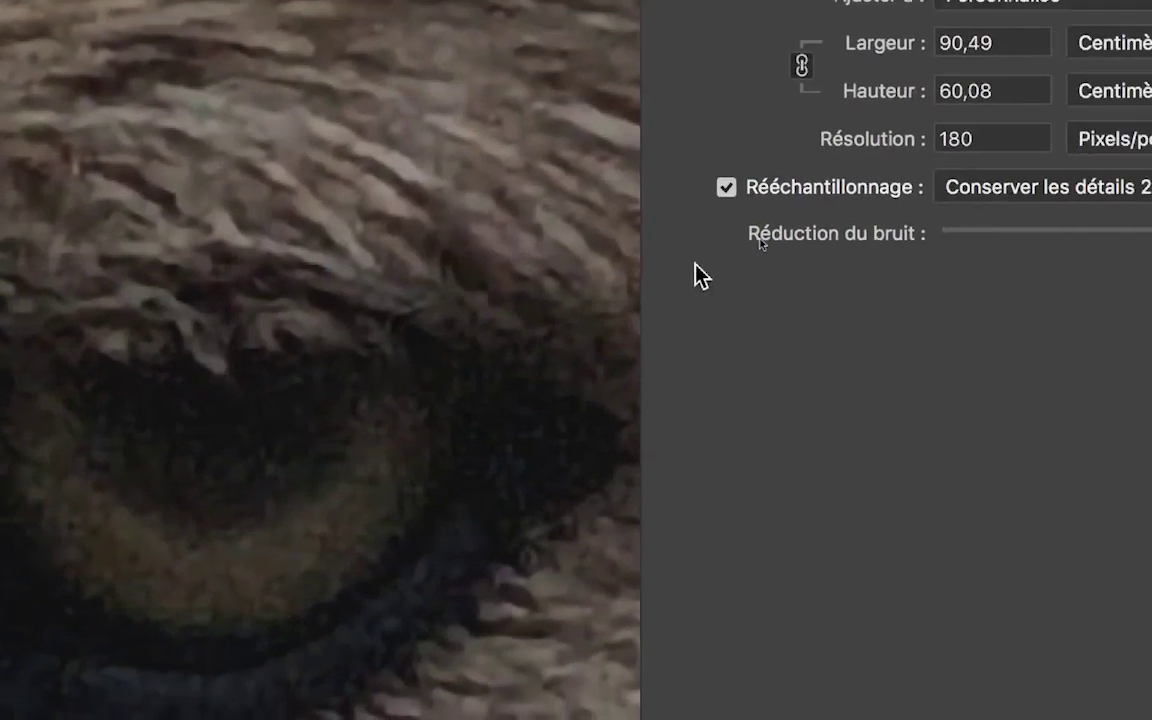
{"action": "left_click", "coordinate": [1029, 229]}
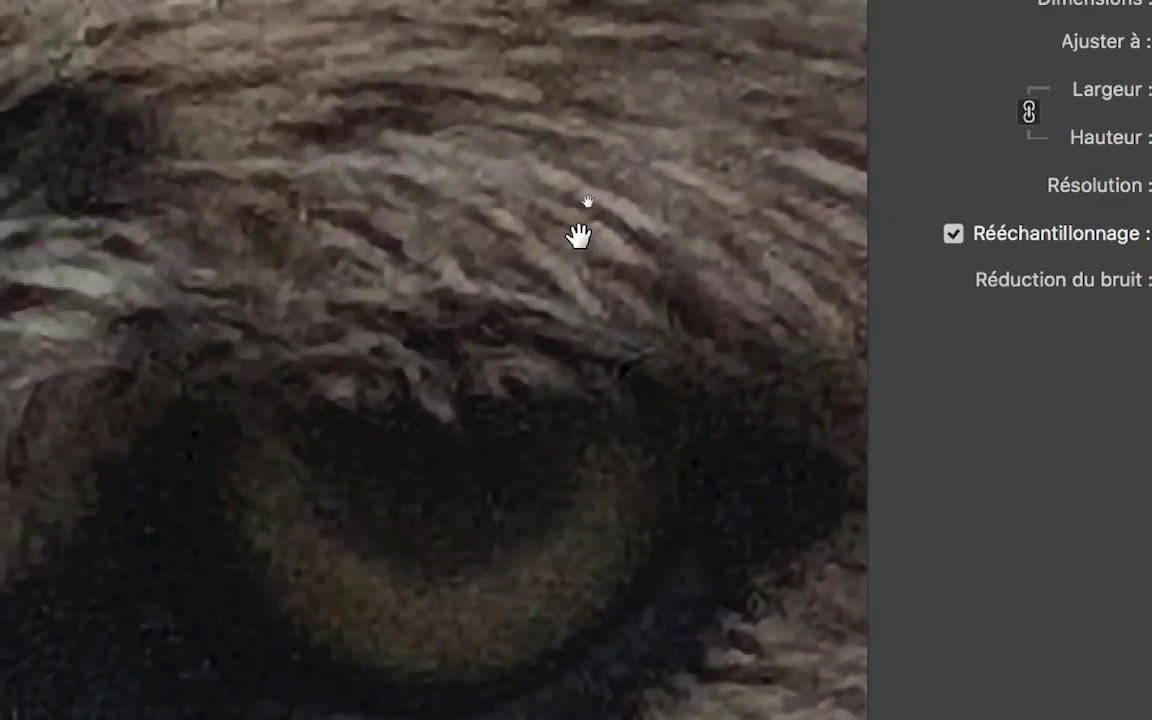
{"action": "left_click", "coordinate": [578, 234]}
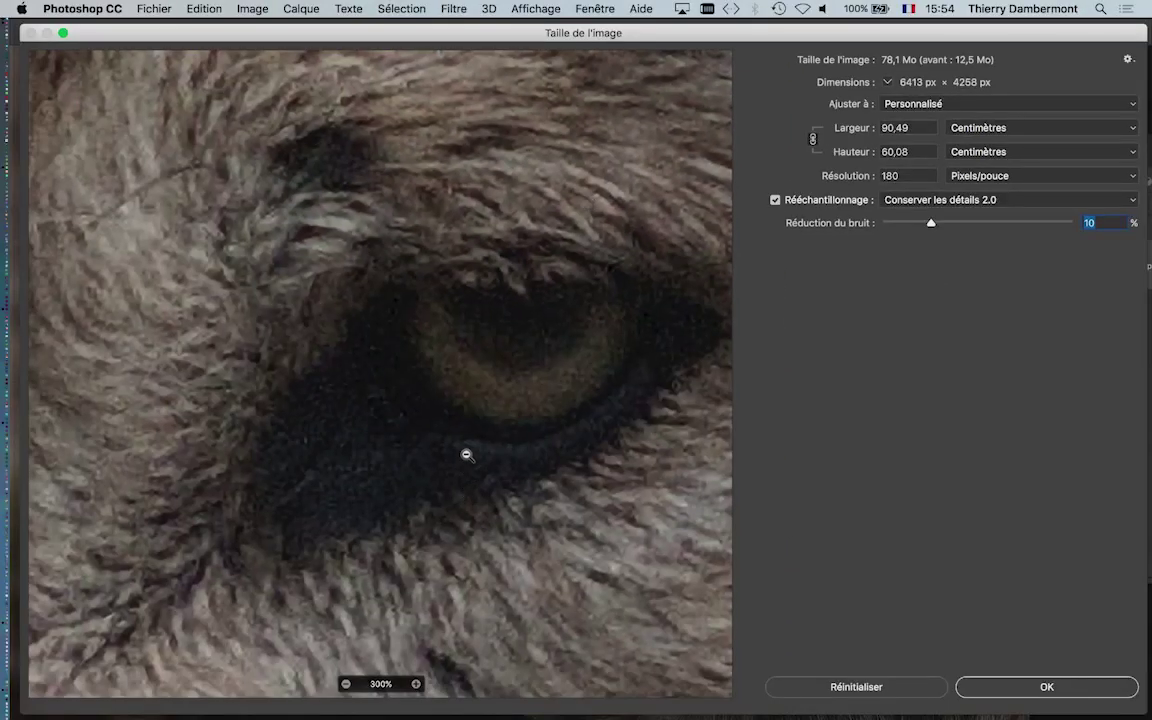
{"action": "left_click", "coordinate": [464, 460], "text": "alt"}
{"action": "left_click", "coordinate": [455, 500], "text": "alt"}
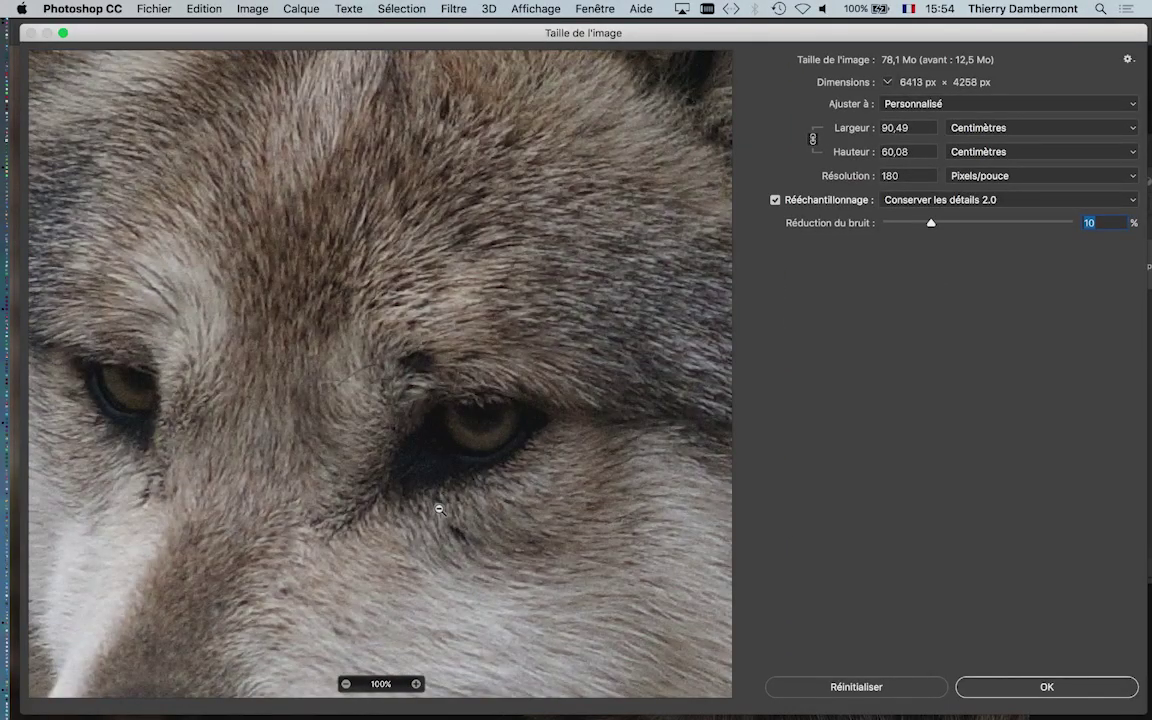
{"action": "left_click", "coordinate": [444, 552], "text": "alt"}
{"action": "left_click", "coordinate": [446, 564], "text": "alt"}
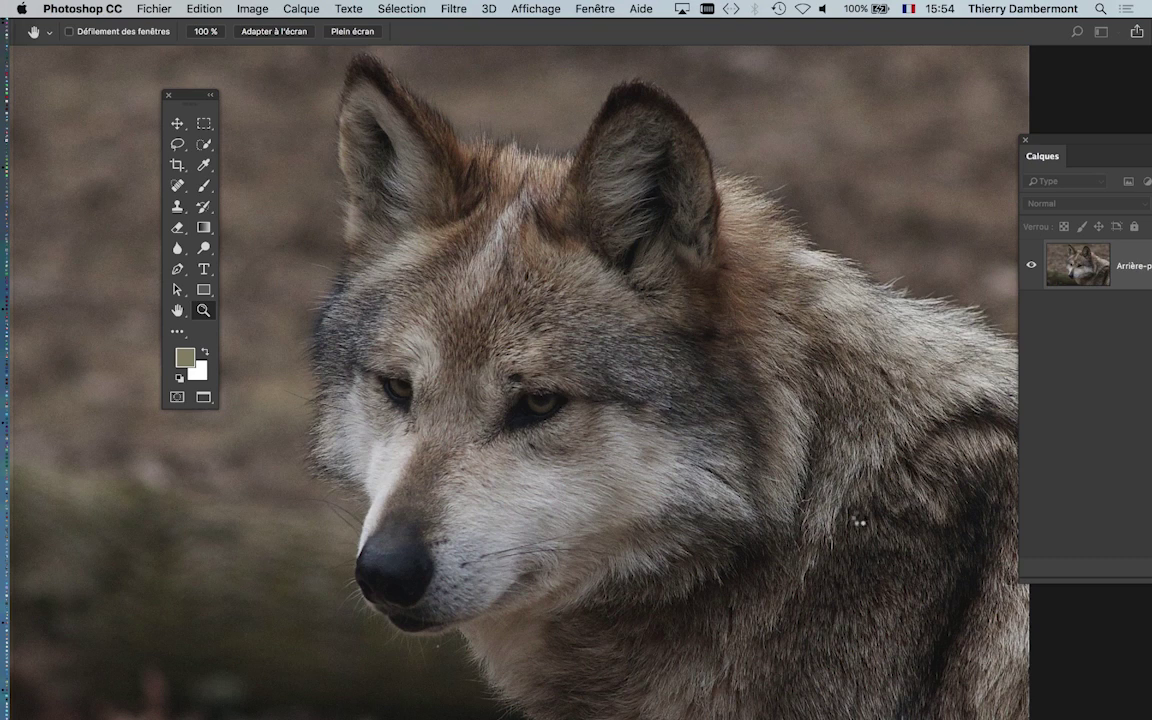
Step: Save the wolf close-up over its JPEG with Qualité 12 Maximum
{"action": "key", "text": "super+1"}
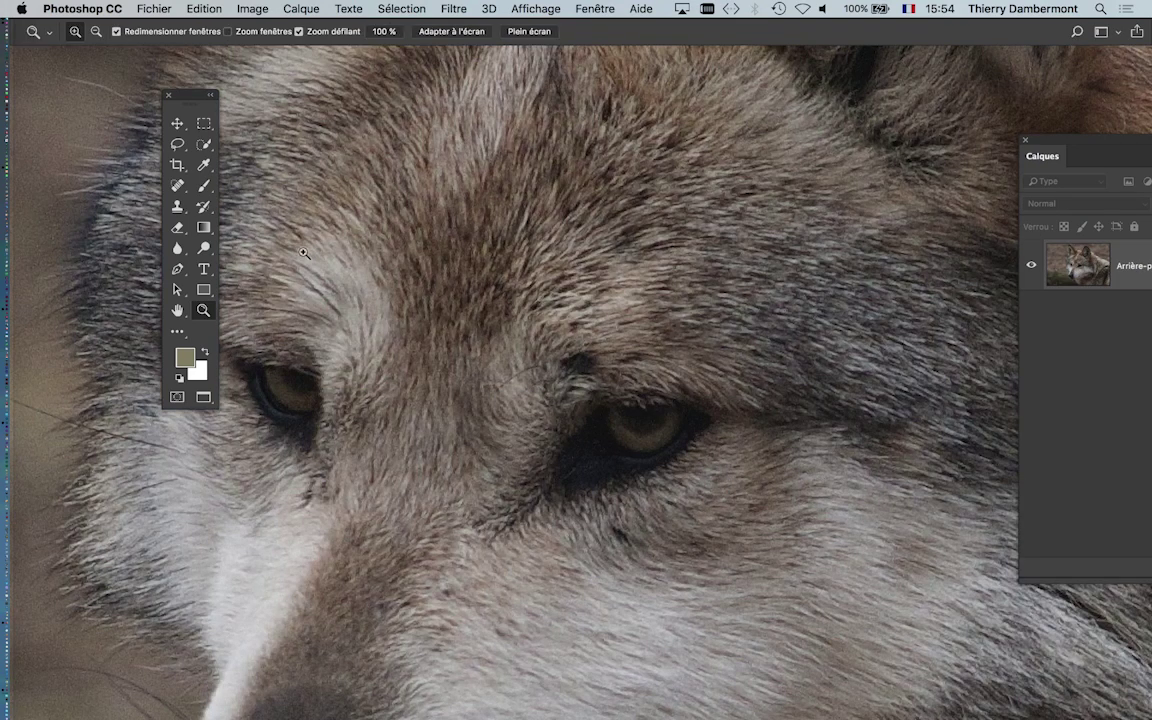
{"action": "left_click", "coordinate": [145, 9]}
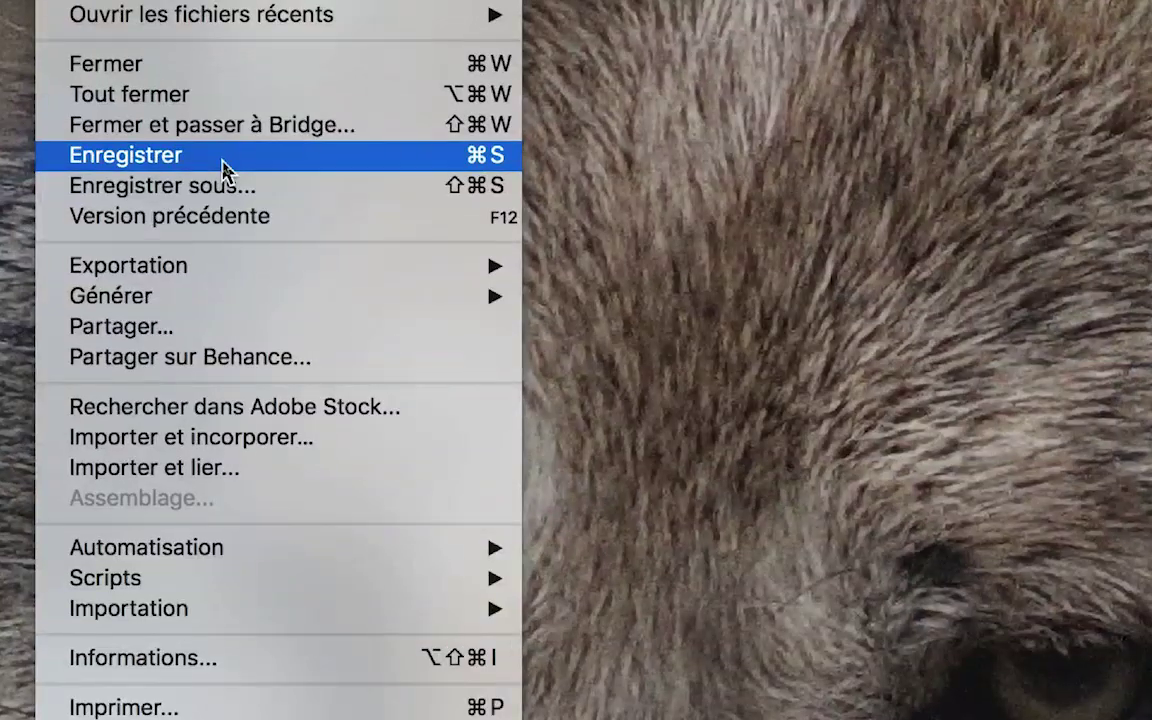
{"action": "left_click", "coordinate": [222, 160]}
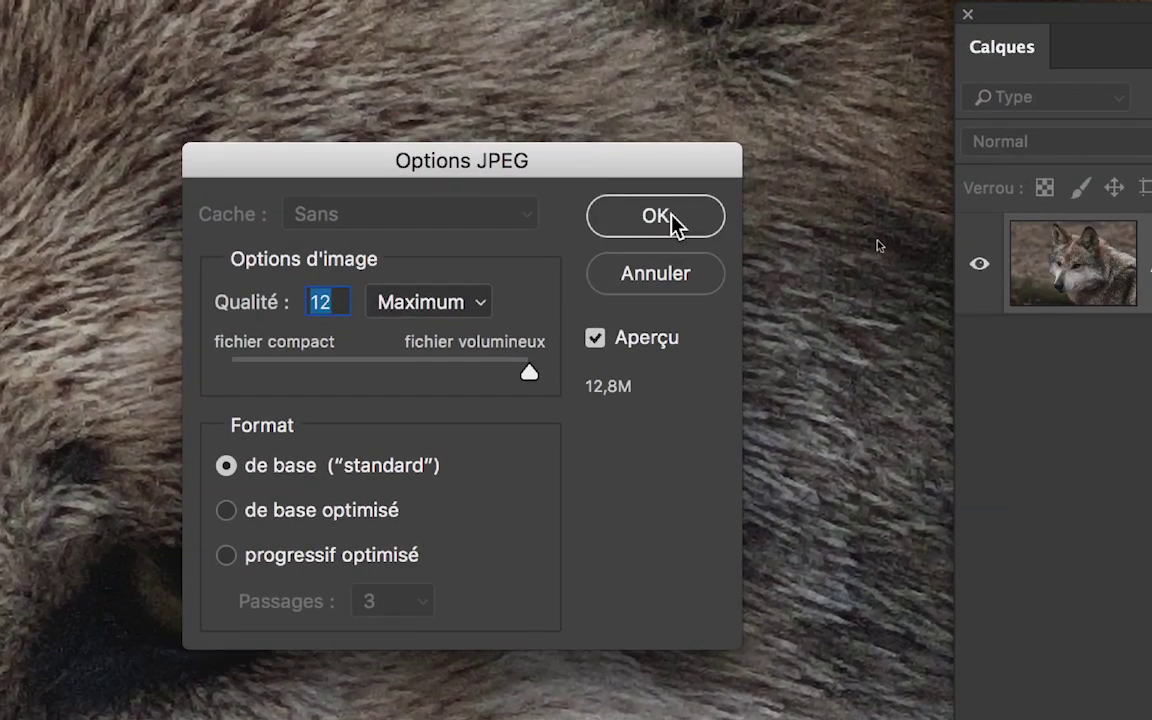
{"action": "left_click", "coordinate": [748, 124]}
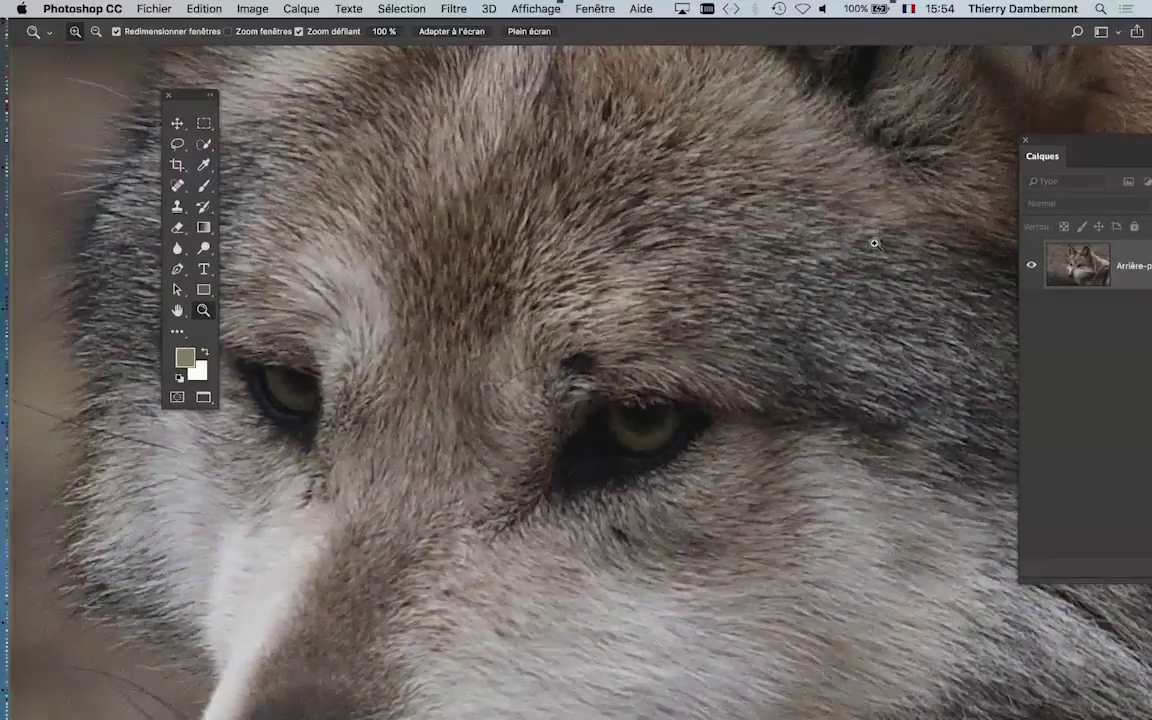
{"action": "left_click", "coordinate": [157, 7]}
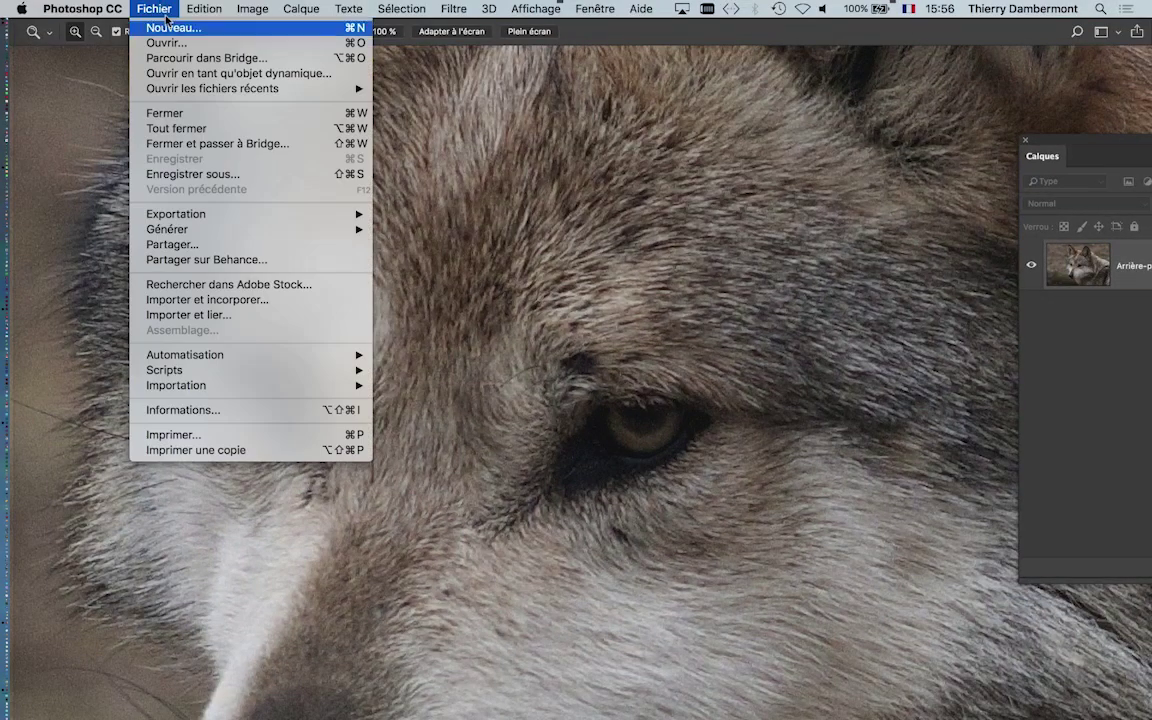
{"action": "left_click", "coordinate": [683, 217]}
Step: In InDesign, reposition the Links panel and pan the page to the wolf's muzzle
{"action": "key", "text": "super+Tab"}
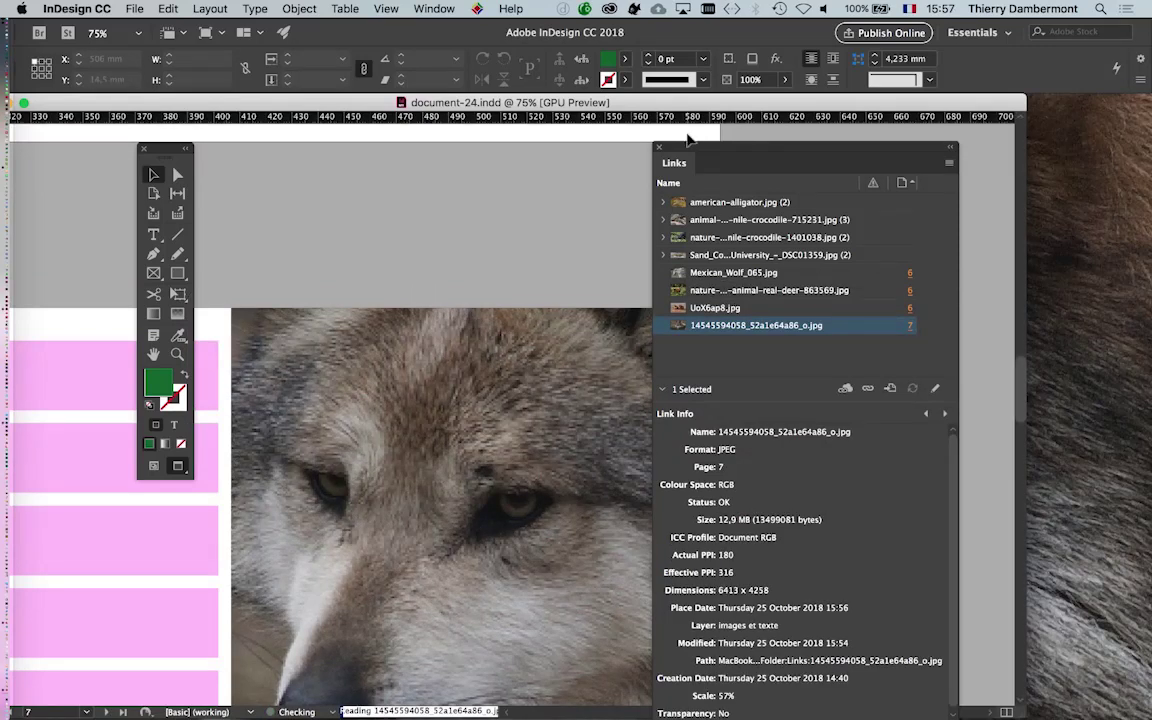
{"action": "left_click_drag", "start_coordinate": [690, 148], "coordinate": [758, 150]}
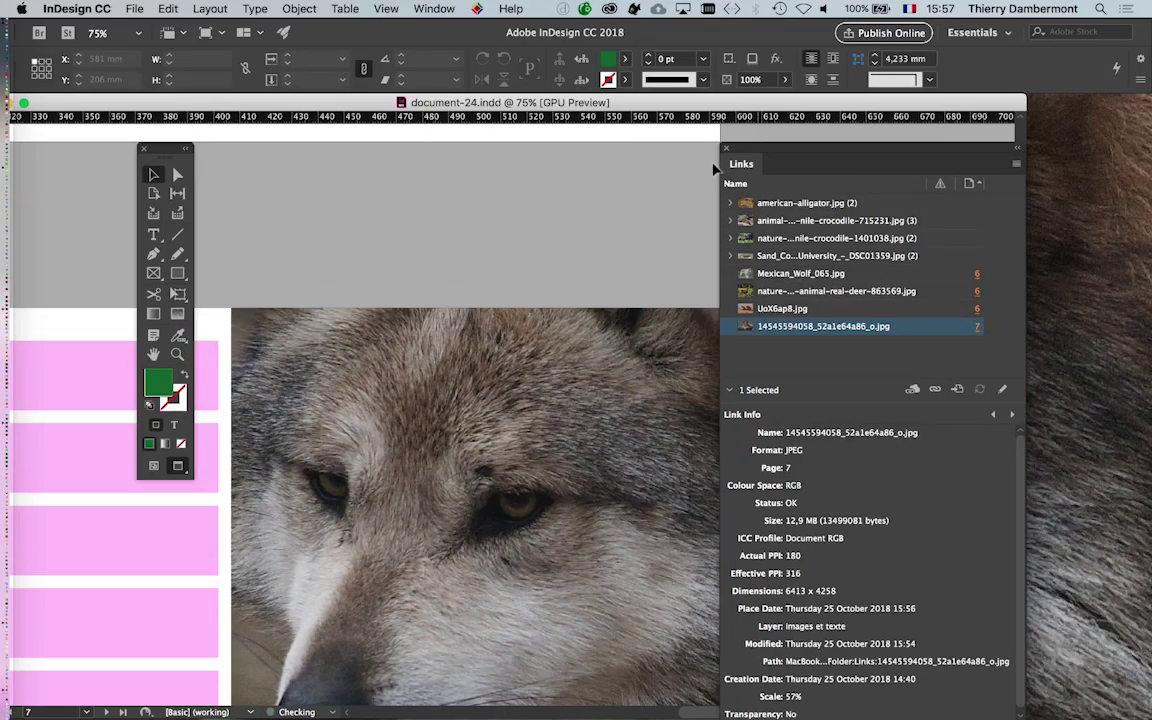
{"action": "scroll", "coordinate": [572, 293], "scroll_direction": "down", "scroll_amount": 5}
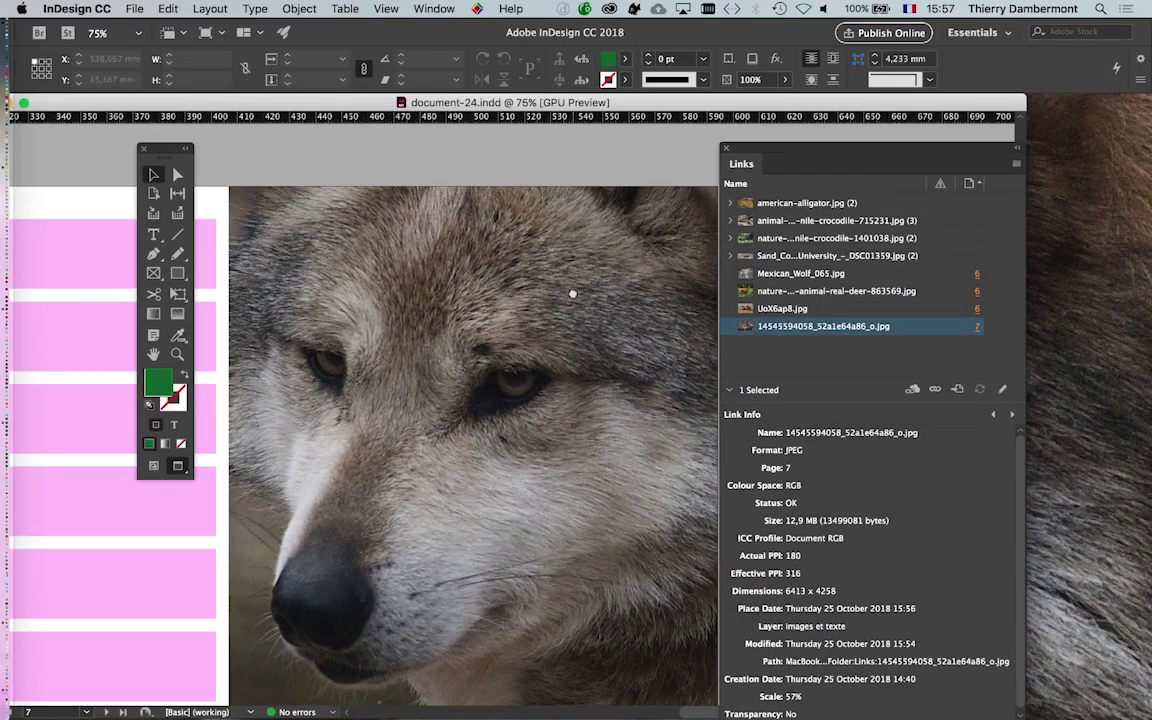
{"action": "left_click_drag", "start_coordinate": [572, 293], "coordinate": [599, 237]}
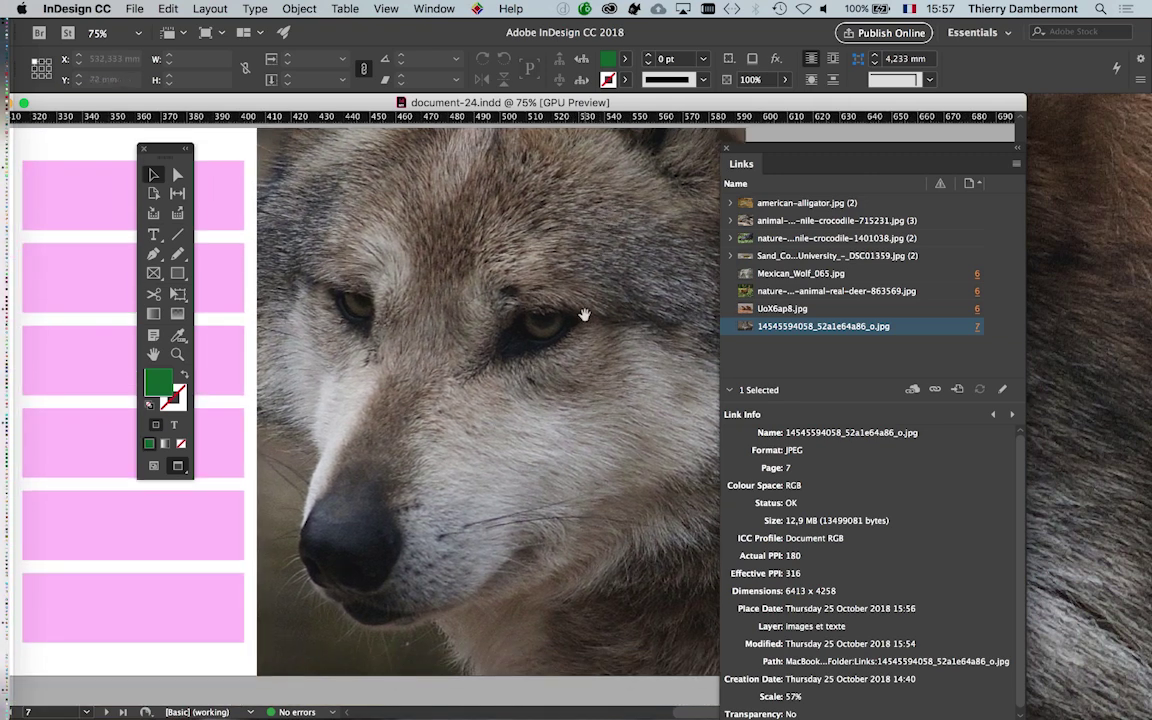
{"action": "left_click_drag", "start_coordinate": [585, 315], "coordinate": [571, 329]}
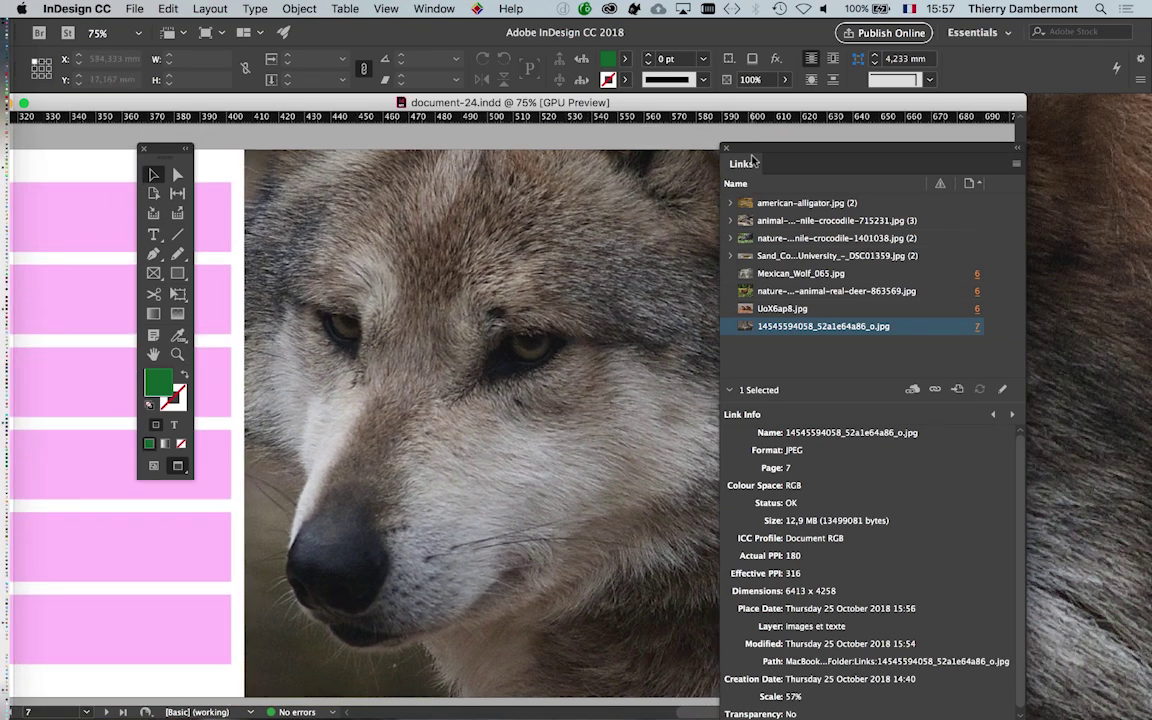
{"action": "left_click_drag", "start_coordinate": [755, 162], "coordinate": [813, 138]}
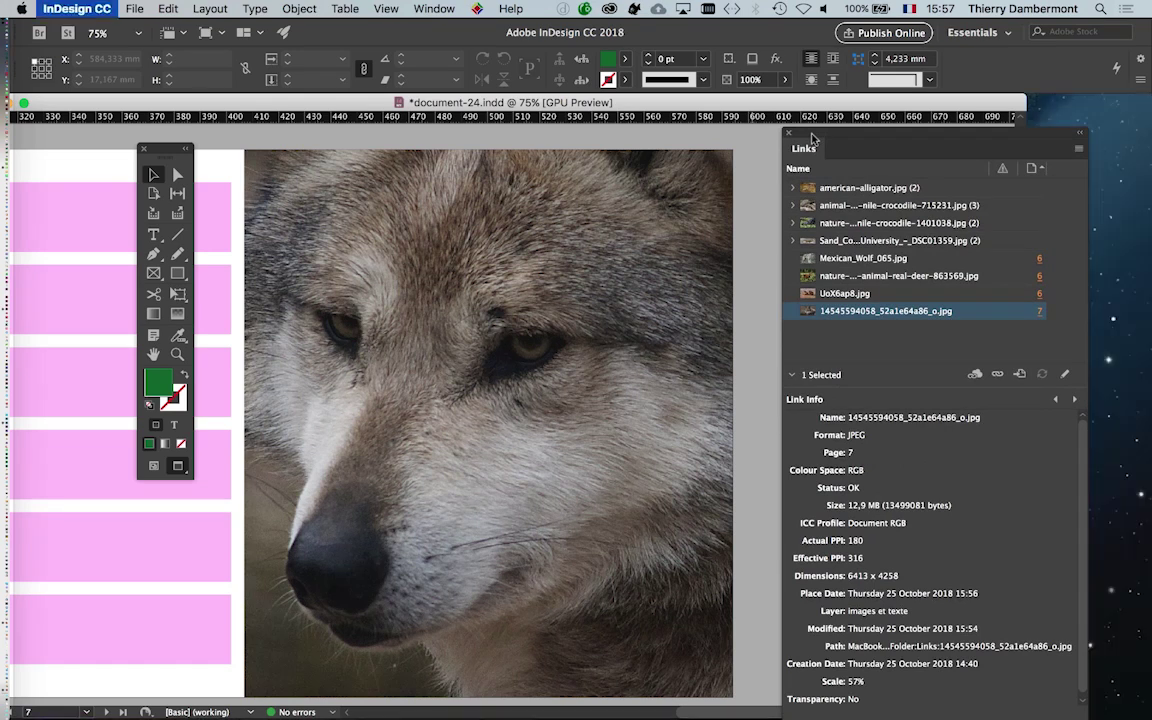
{"action": "left_click_drag", "start_coordinate": [813, 138], "coordinate": [786, 113]}
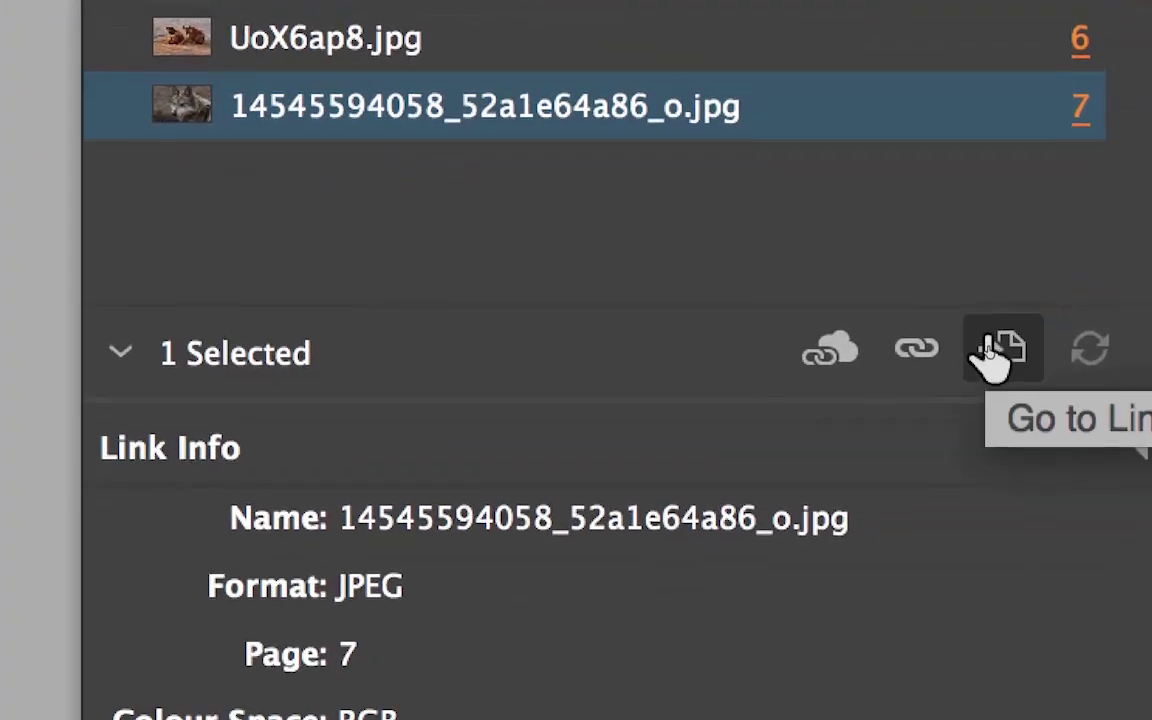
Step: Go to the wolf close-up link and zoom out to 50%
{"action": "left_click", "coordinate": [995, 345]}
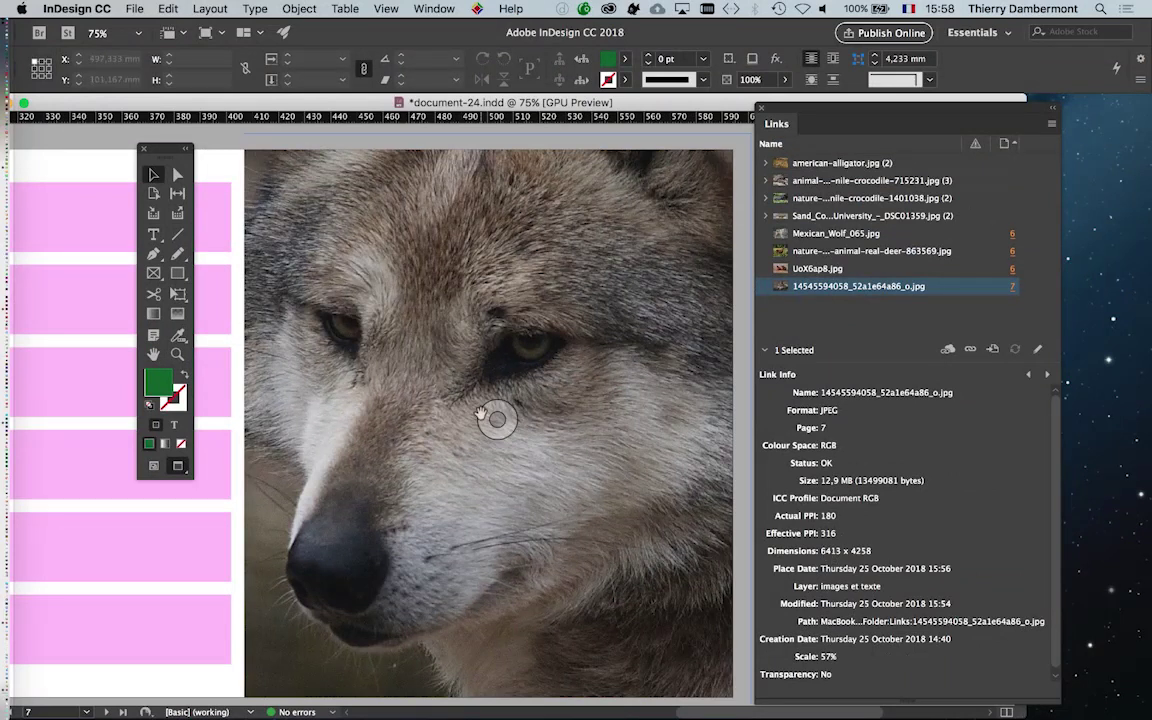
{"action": "key", "text": "super+minus"}
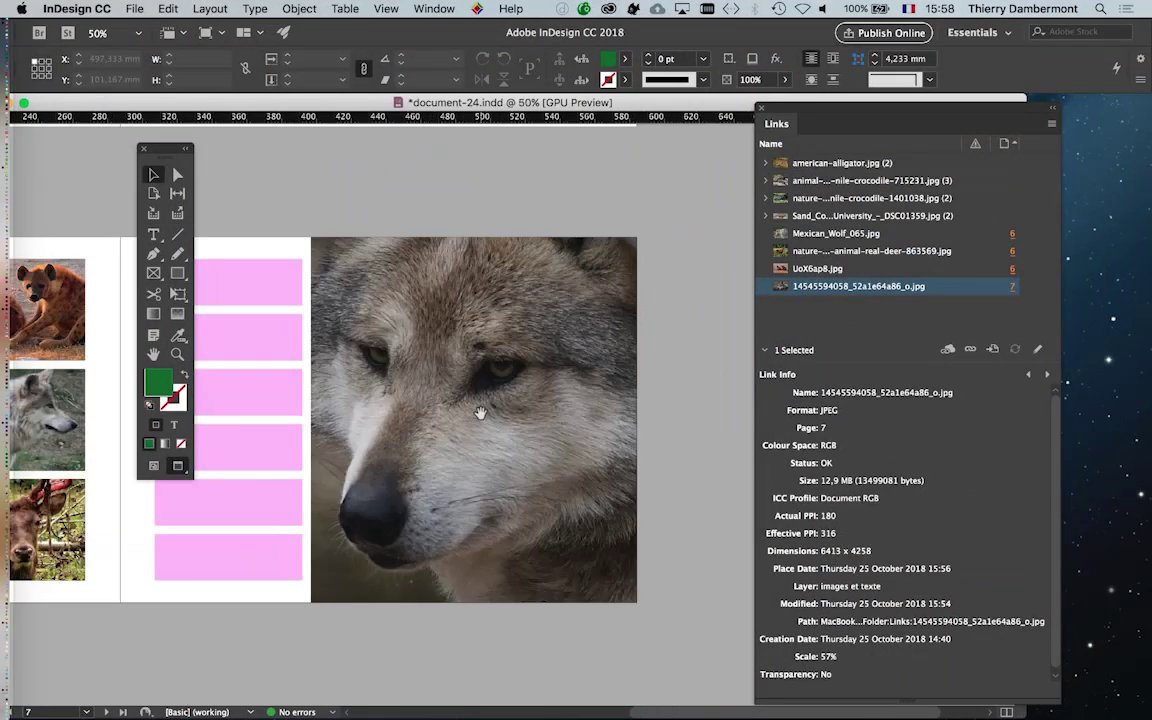
{"action": "scroll", "coordinate": [578, 318], "scroll_direction": "left", "scroll_amount": 4}
{"action": "scroll", "coordinate": [578, 318], "scroll_direction": "down", "scroll_amount": 2}
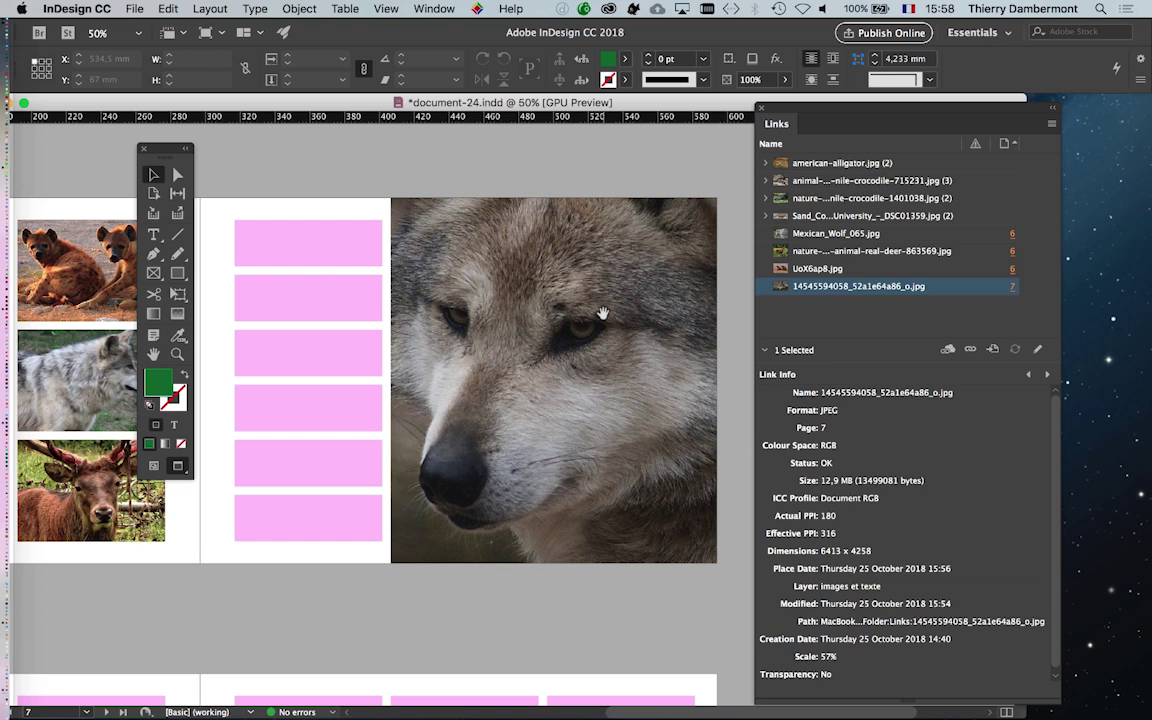
{"action": "key", "text": "super+Tab"}
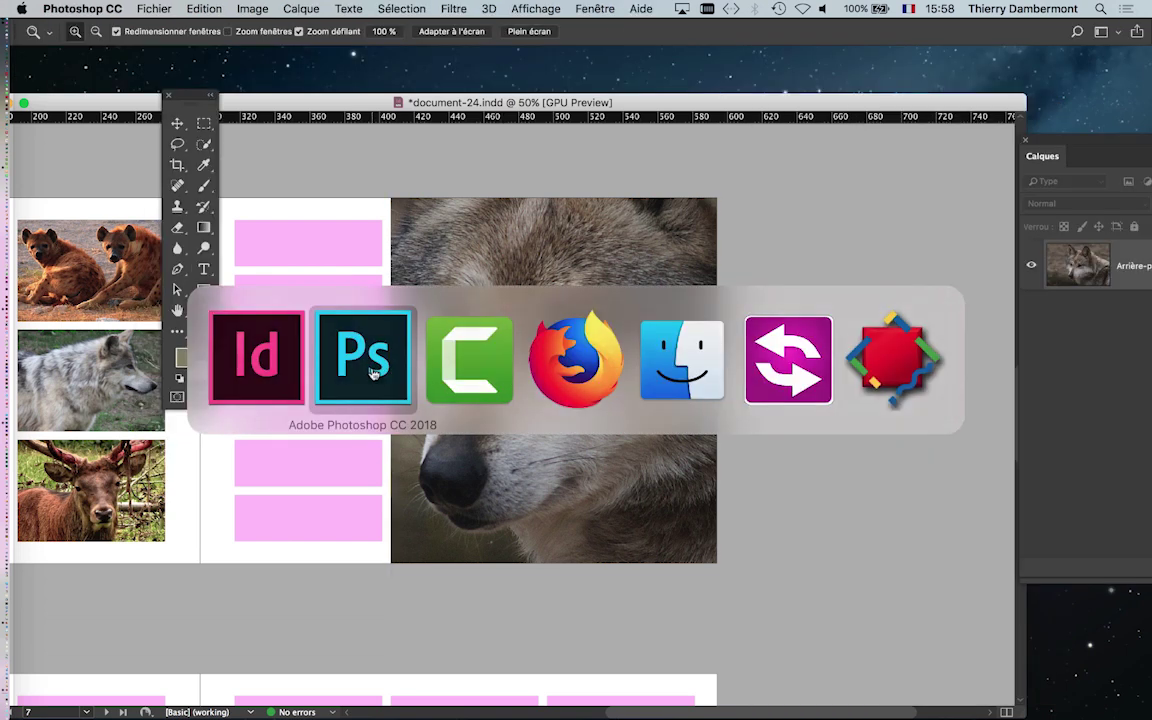
Step: Quit Photoshop via Photoshop CC > Quitter Photoshop CC
{"action": "key", "text": "alt"}
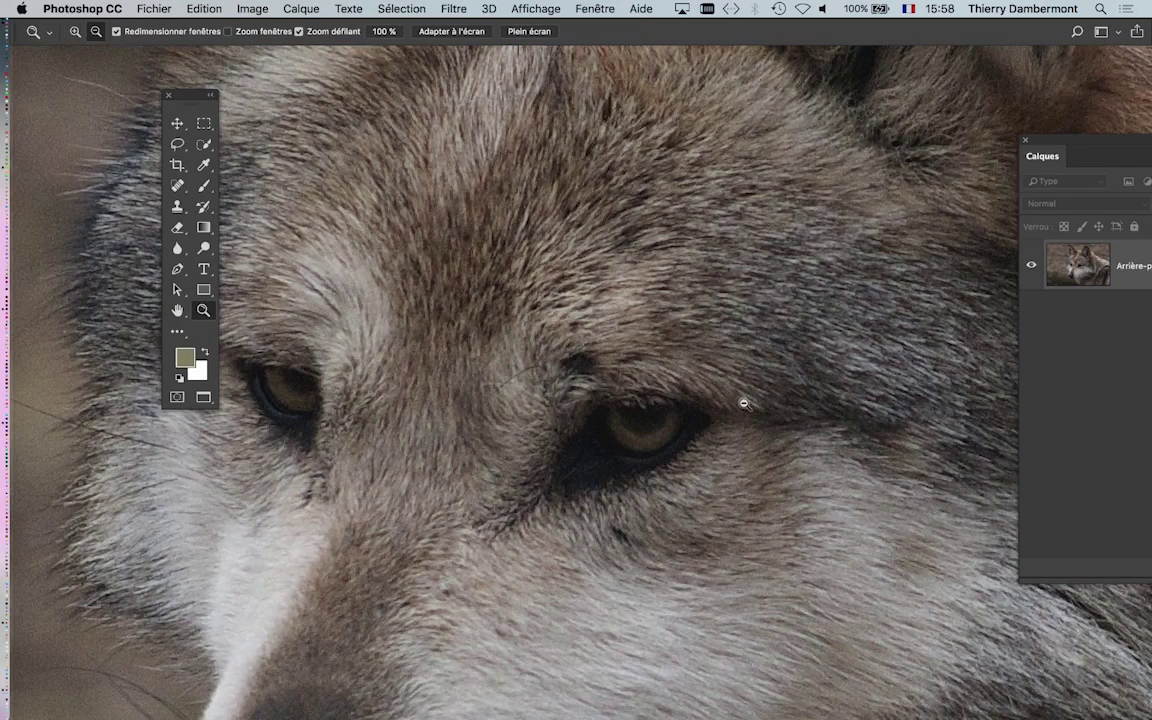
{"action": "key", "text": "alt"}
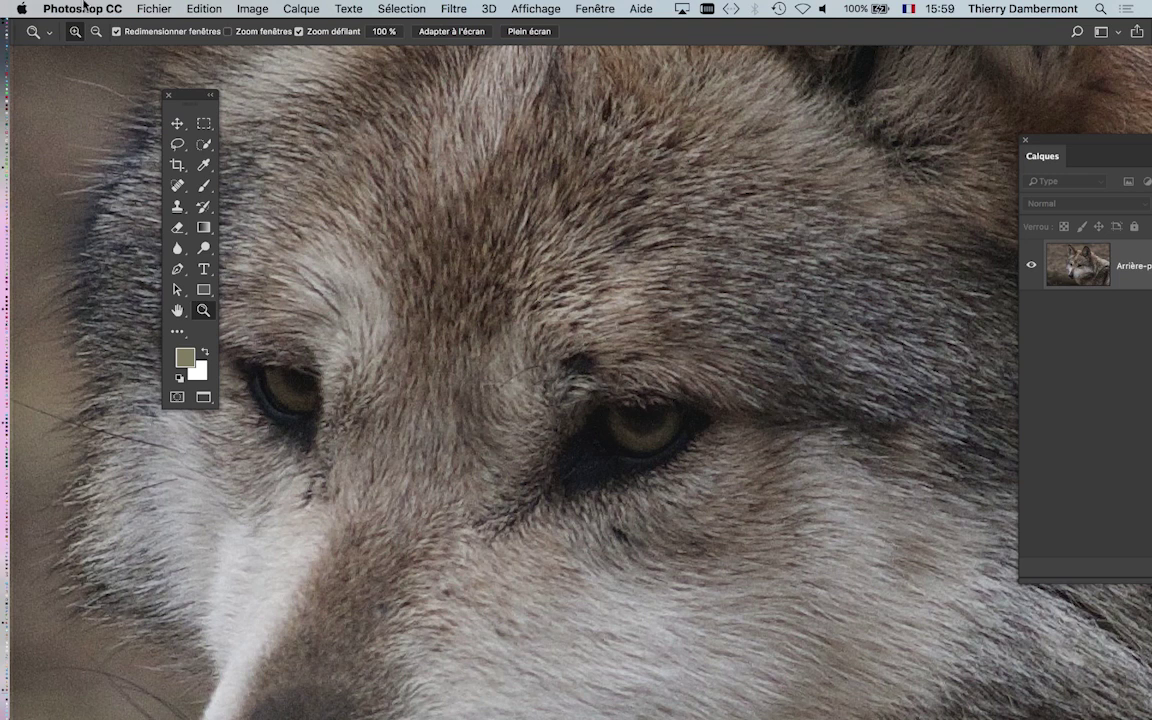
{"action": "left_click", "coordinate": [84, 8]}
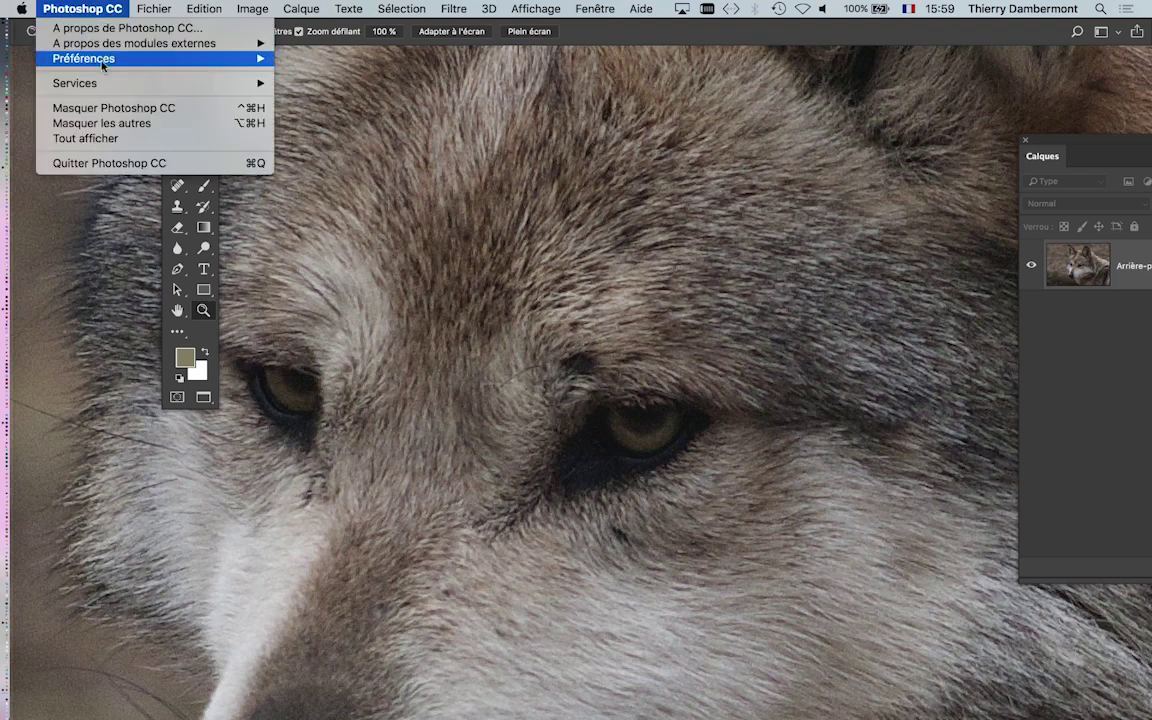
{"action": "left_click", "coordinate": [118, 163]}
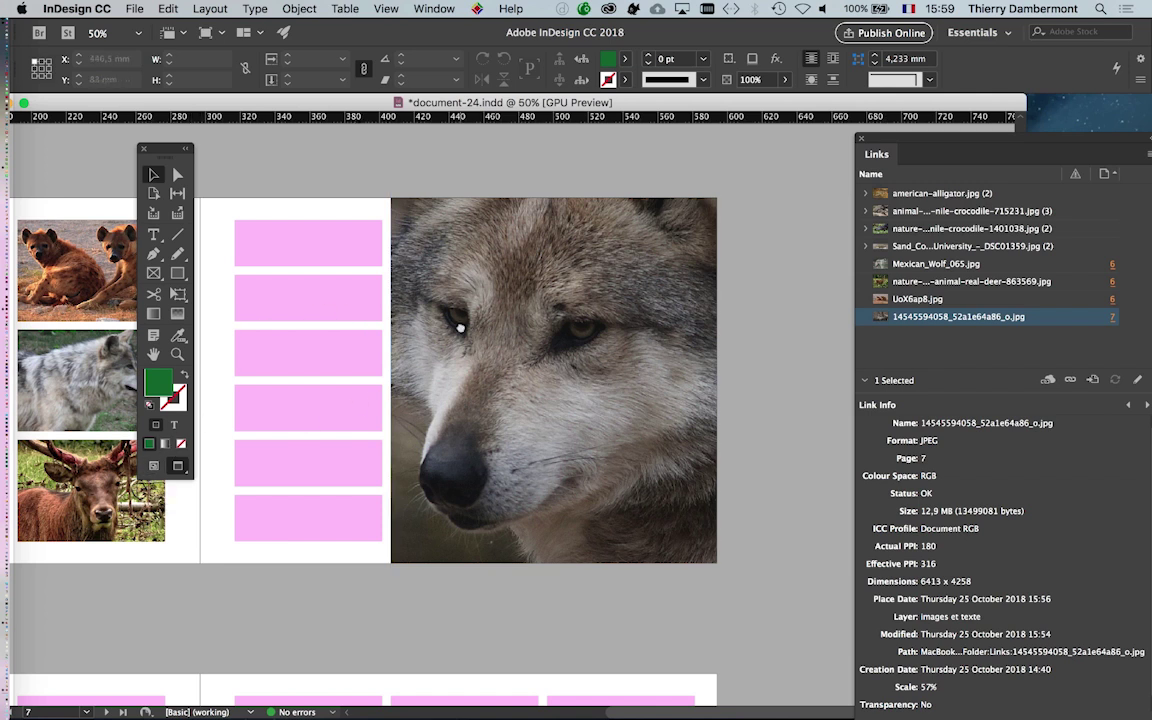
Step: Switch to Normal screen mode, move the Tools panel left, and close the Links panel
{"action": "scroll", "coordinate": [460, 328], "scroll_direction": "left", "scroll_amount": 8}
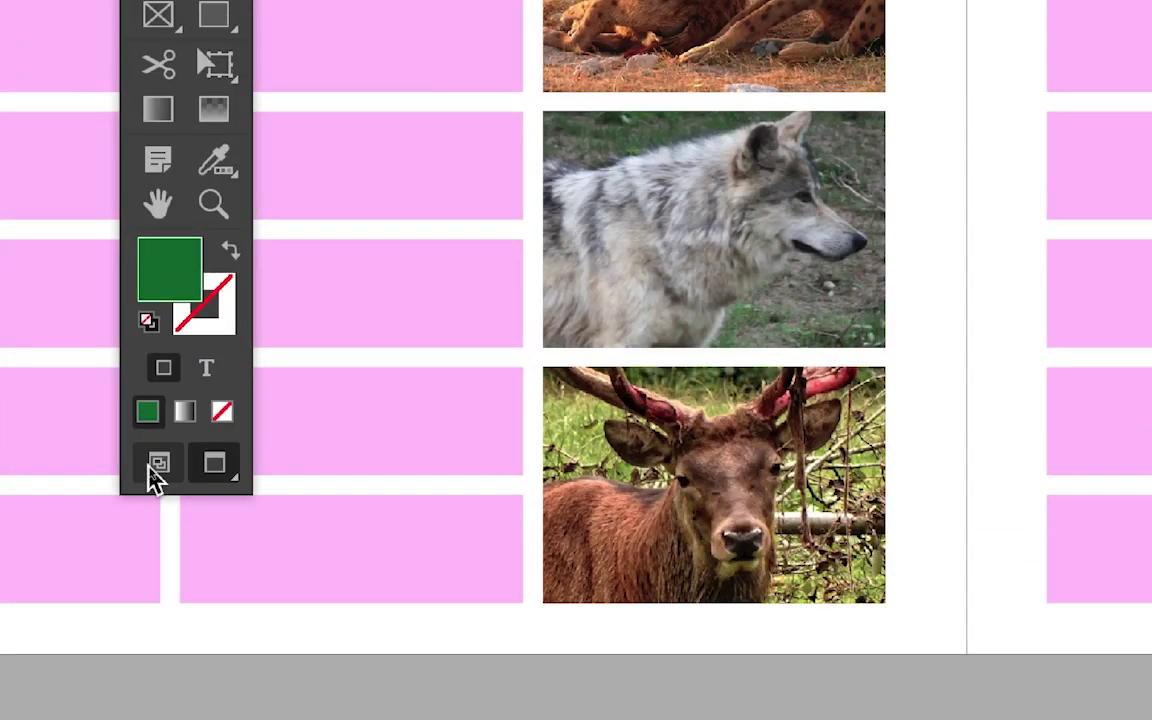
{"action": "left_click", "coordinate": [152, 468]}
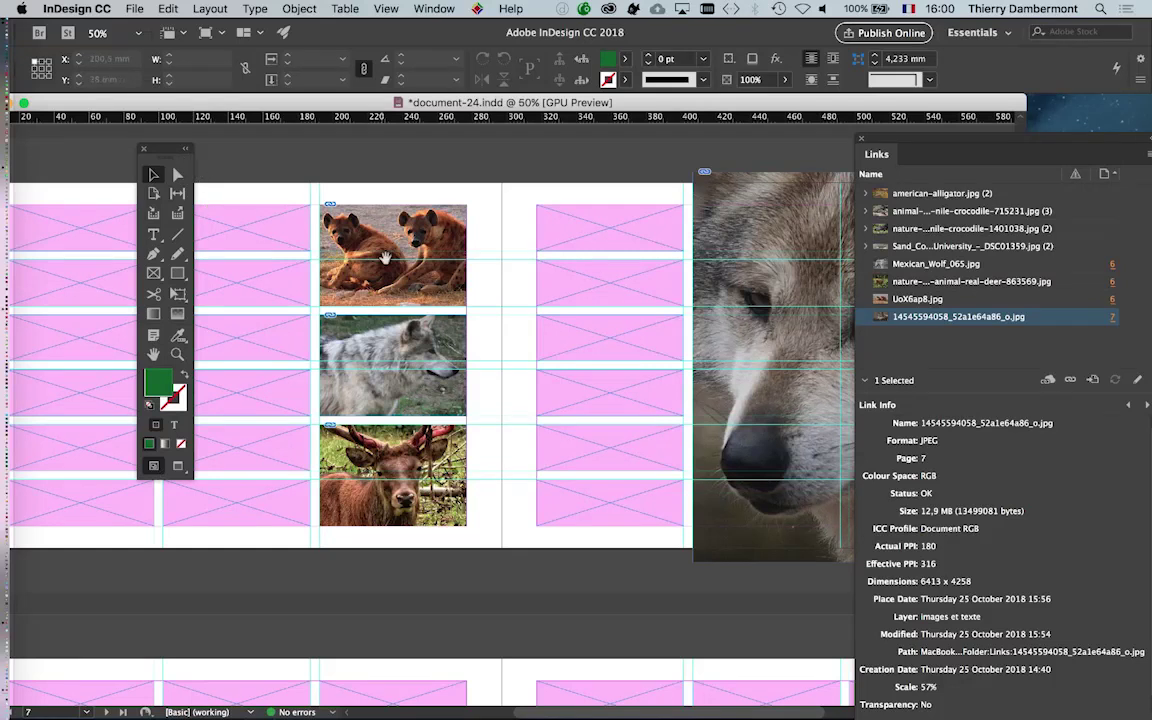
{"action": "scroll", "coordinate": [530, 262], "scroll_direction": "left", "scroll_amount": 5}
{"action": "left_click_drag", "start_coordinate": [165, 155], "coordinate": [49, 154]}
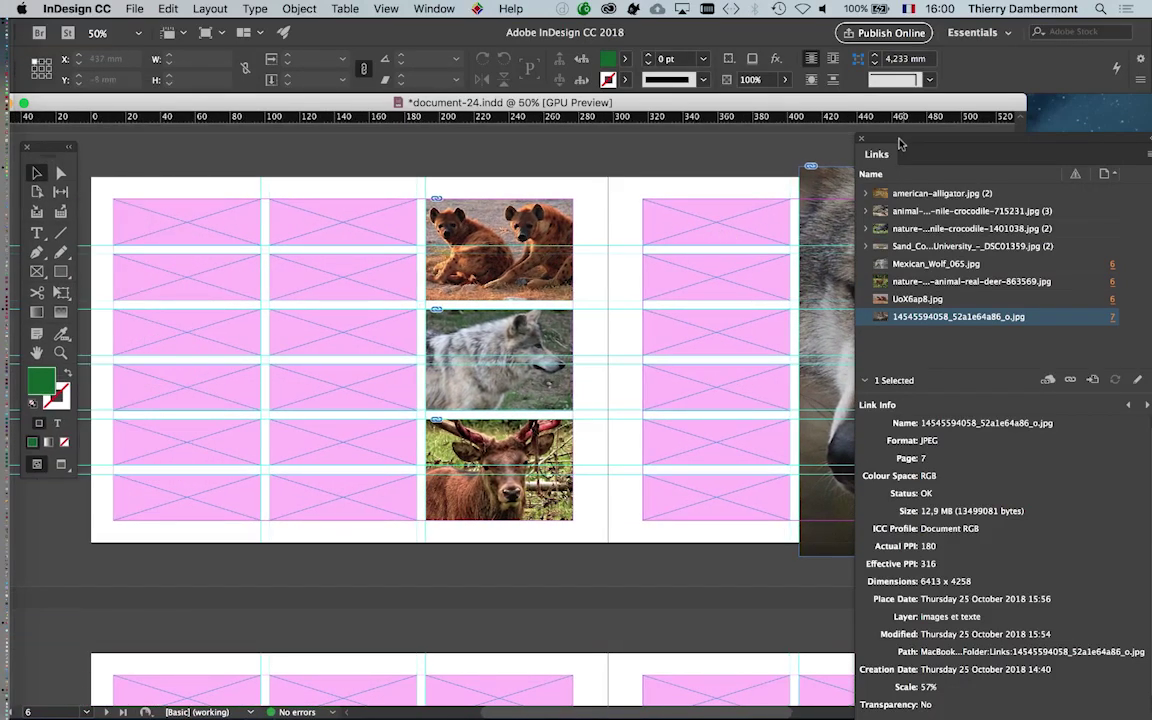
{"action": "left_click", "coordinate": [863, 141]}
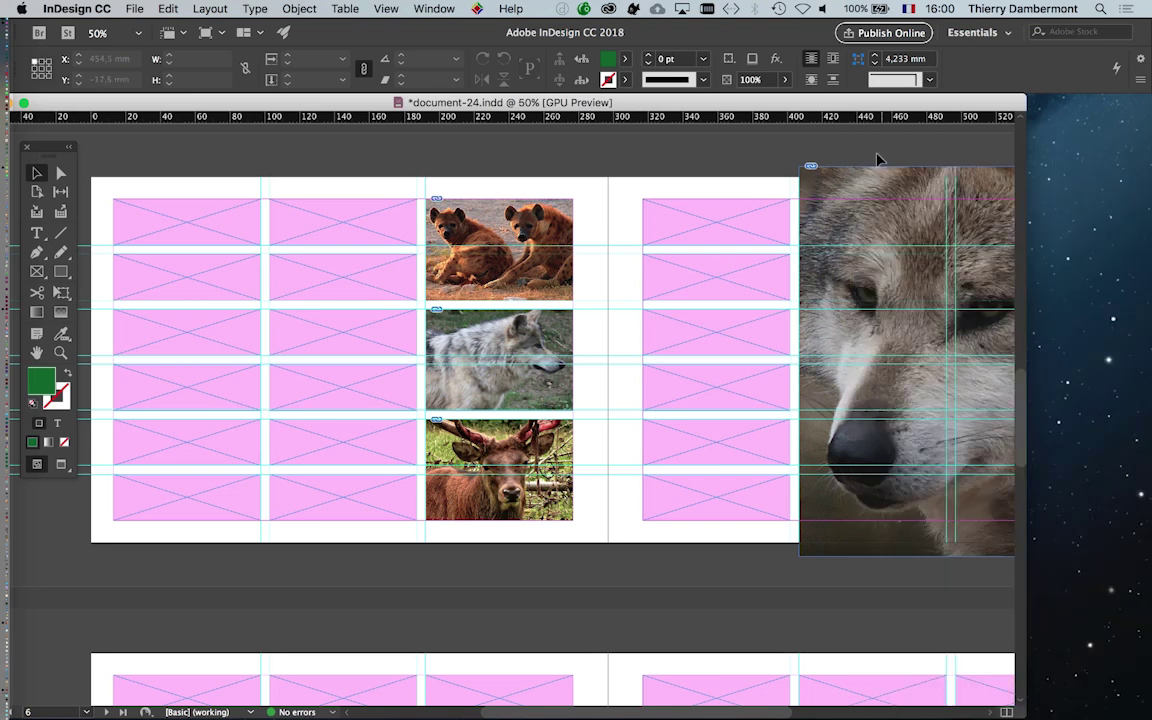
{"action": "mouse_move", "coordinate": [708, 260]}
{"action": "left_mouse_down"}
{"action": "mouse_move", "coordinate": [679, 247]}
{"action": "mouse_move", "coordinate": [714, 244]}
{"action": "left_mouse_up"}
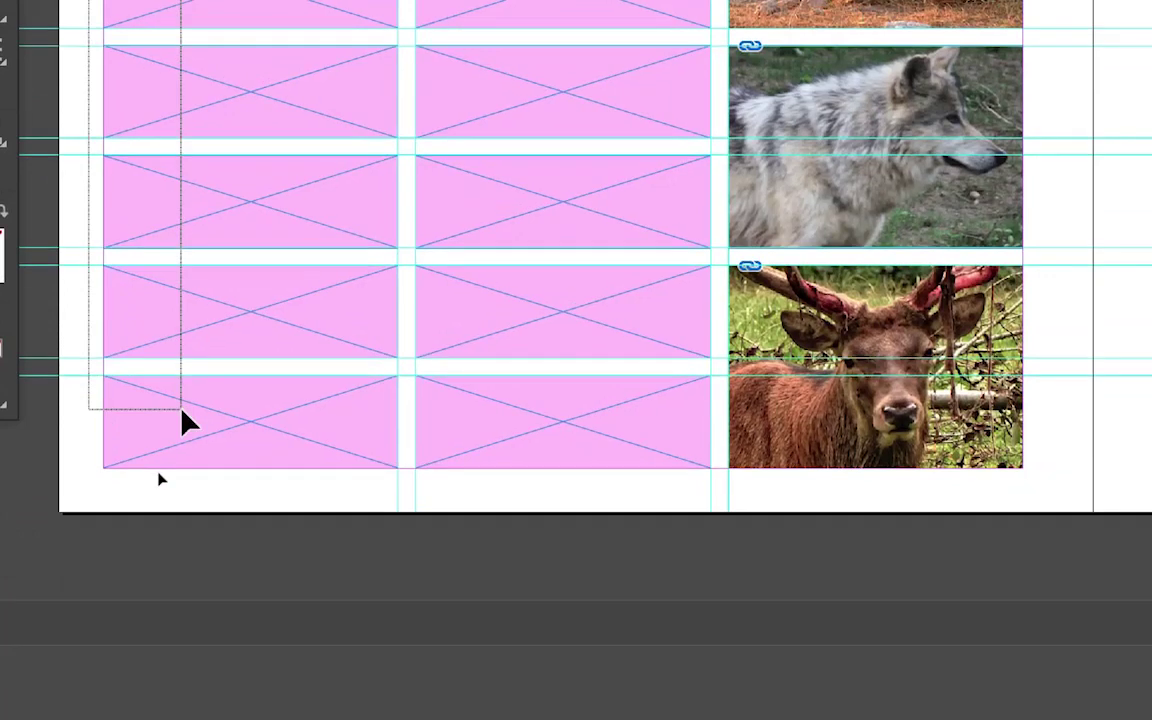
Step: Delete the extra placeholders in the left-page columns and stretch the top frames to full height
{"action": "left_click_drag", "start_coordinate": [152, 275], "coordinate": [185, 412]}
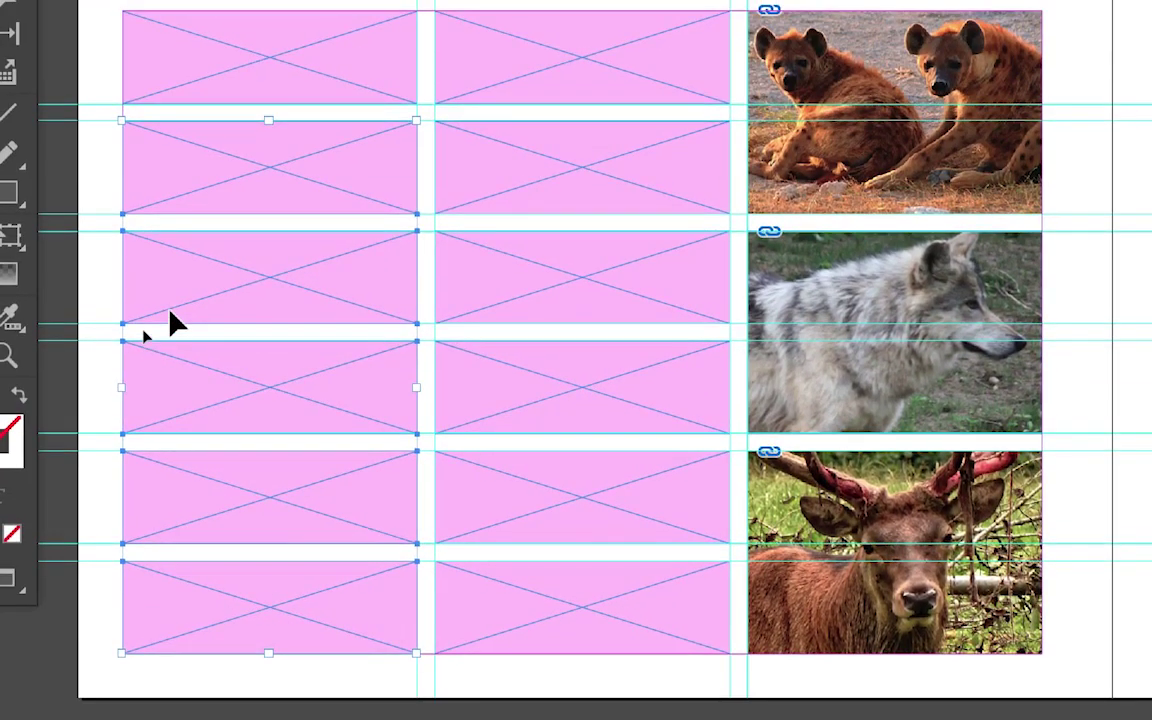
{"action": "key", "text": "Delete"}
{"action": "left_click_drag", "start_coordinate": [376, 184], "coordinate": [589, 613]}
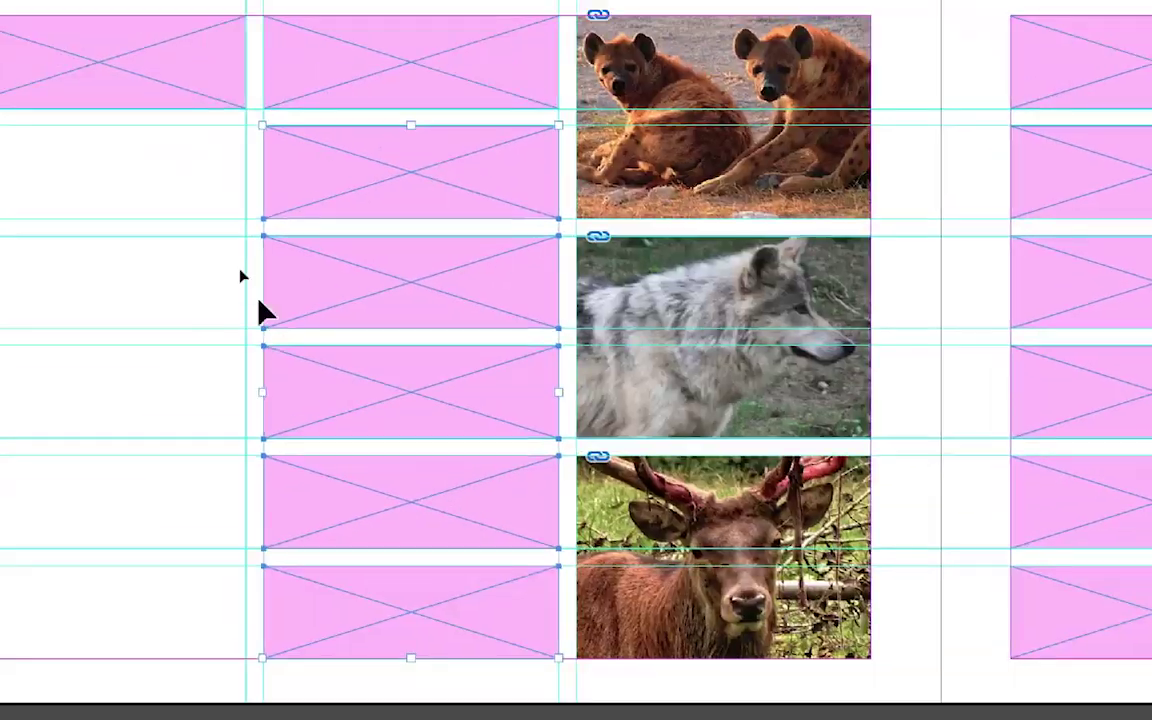
{"action": "key", "text": "Delete"}
{"action": "left_click", "coordinate": [71, 58]}
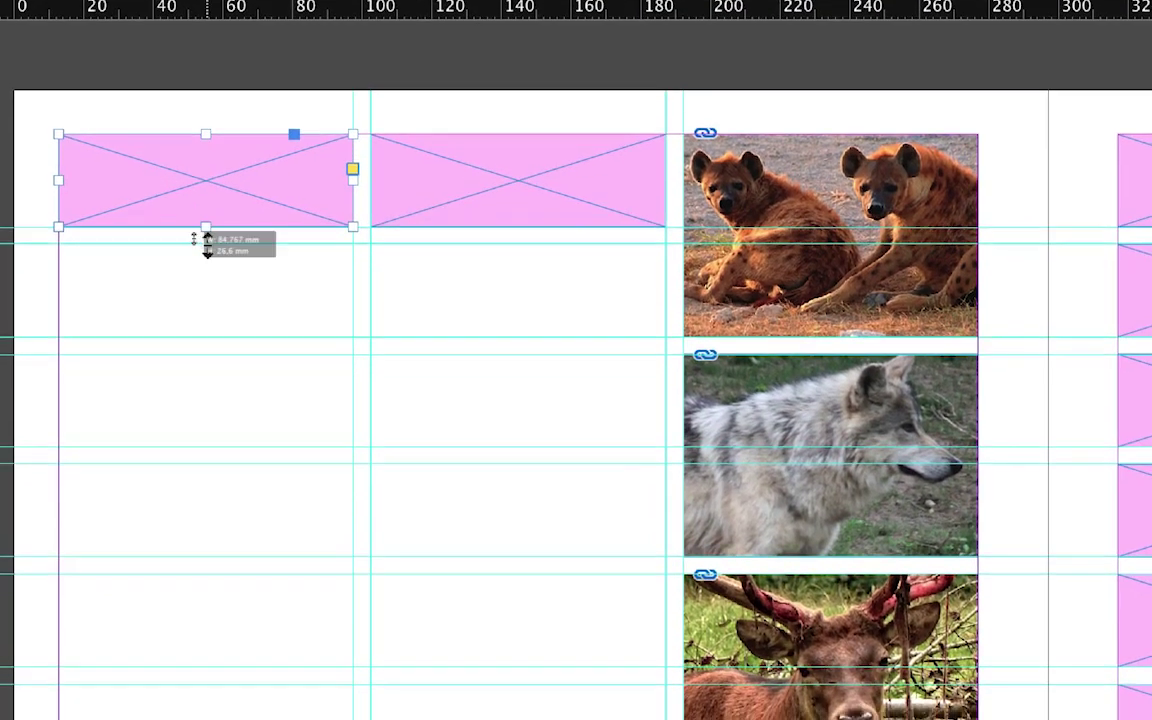
{"action": "left_click_drag", "start_coordinate": [207, 240], "coordinate": [206, 433]}
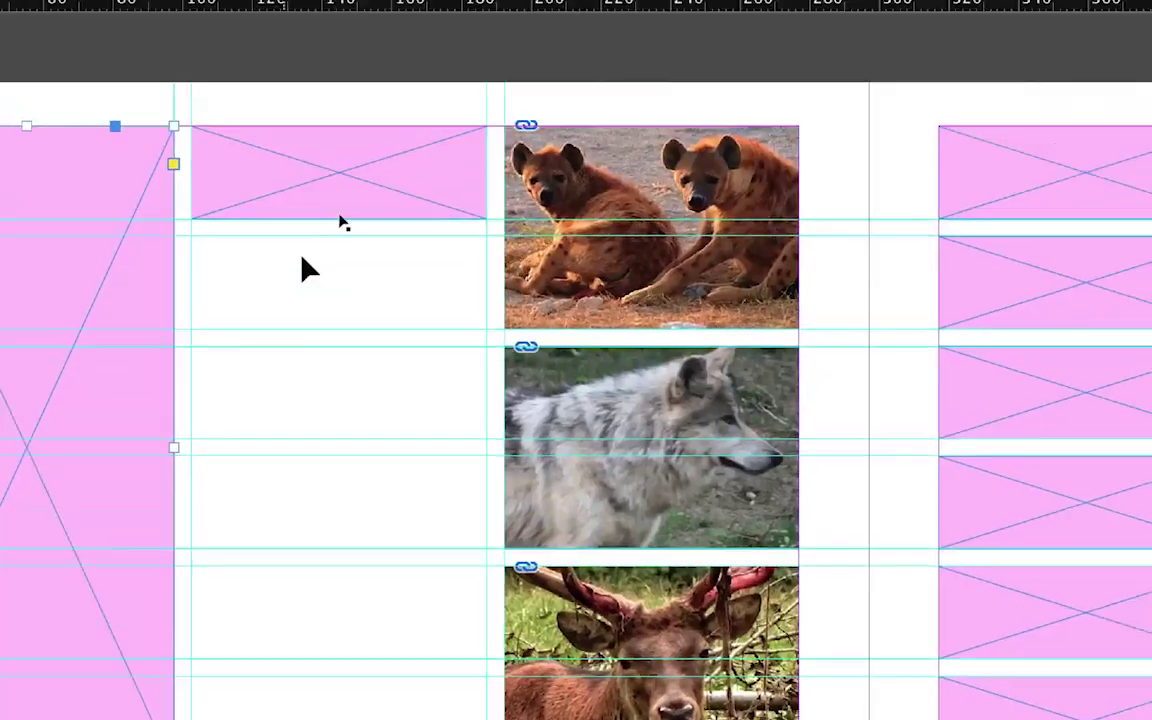
{"action": "left_click", "coordinate": [311, 239]}
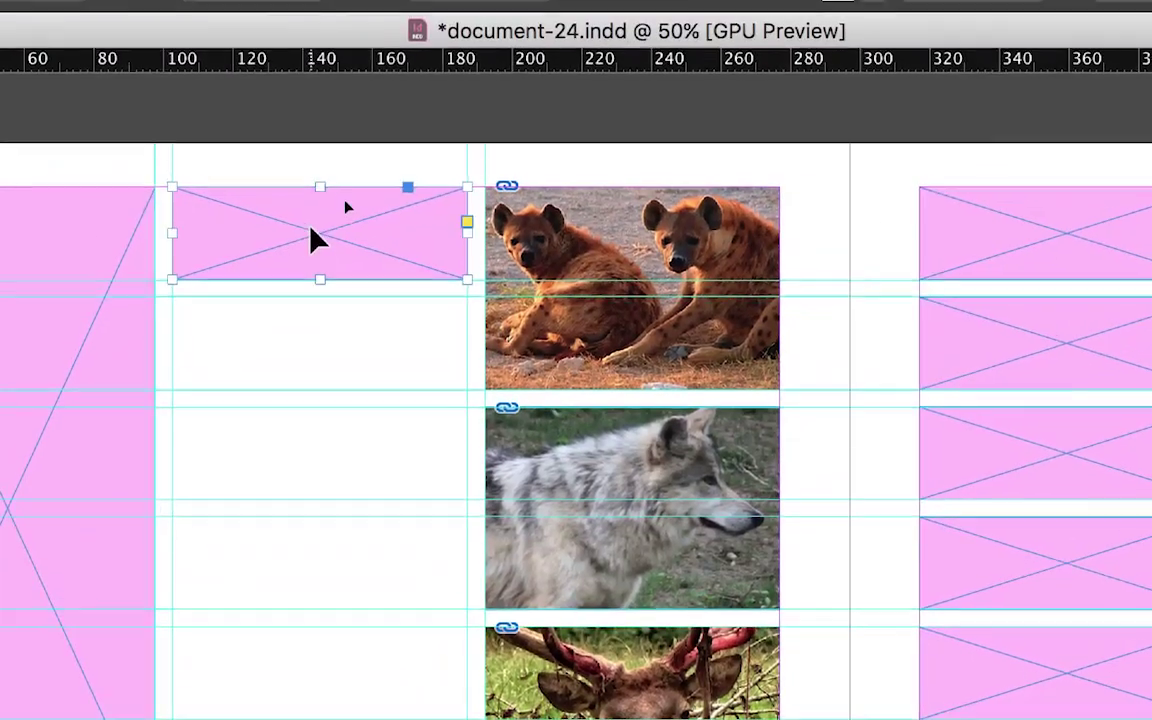
{"action": "left_click_drag", "start_coordinate": [316, 245], "coordinate": [321, 442]}
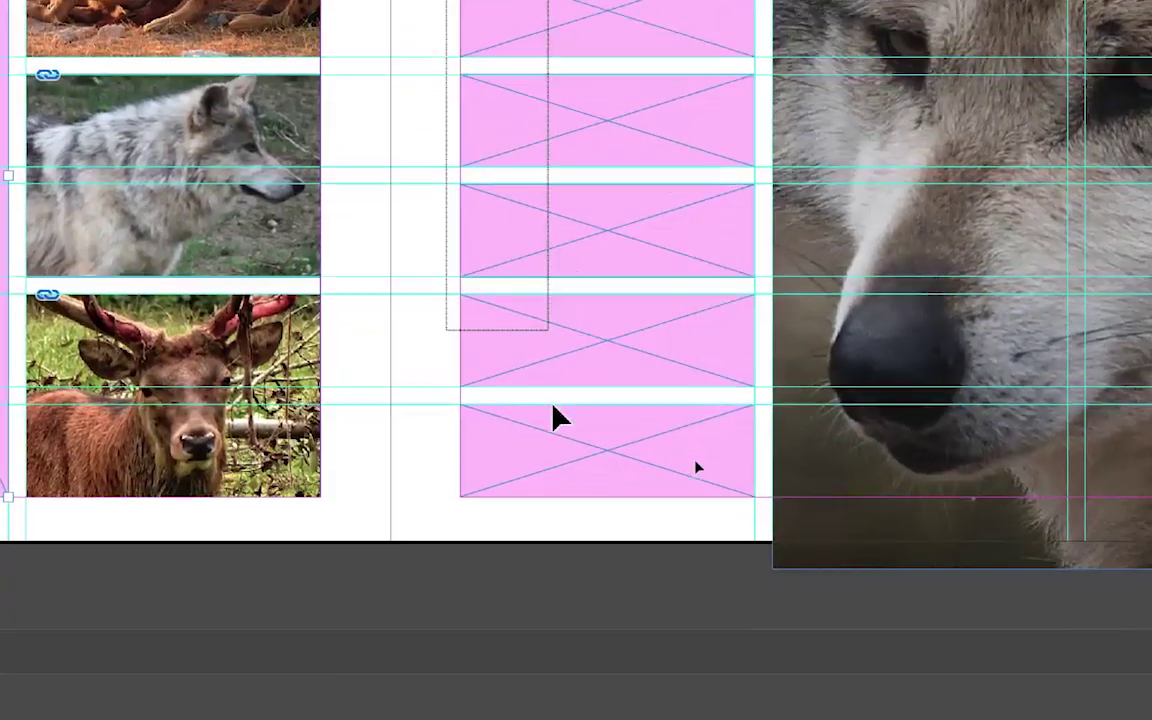
Step: Replace the right-page column's placeholders with one full-height frame, then zoom out
{"action": "left_click_drag", "start_coordinate": [458, 228], "coordinate": [557, 715]}
{"action": "key", "text": "Delete"}
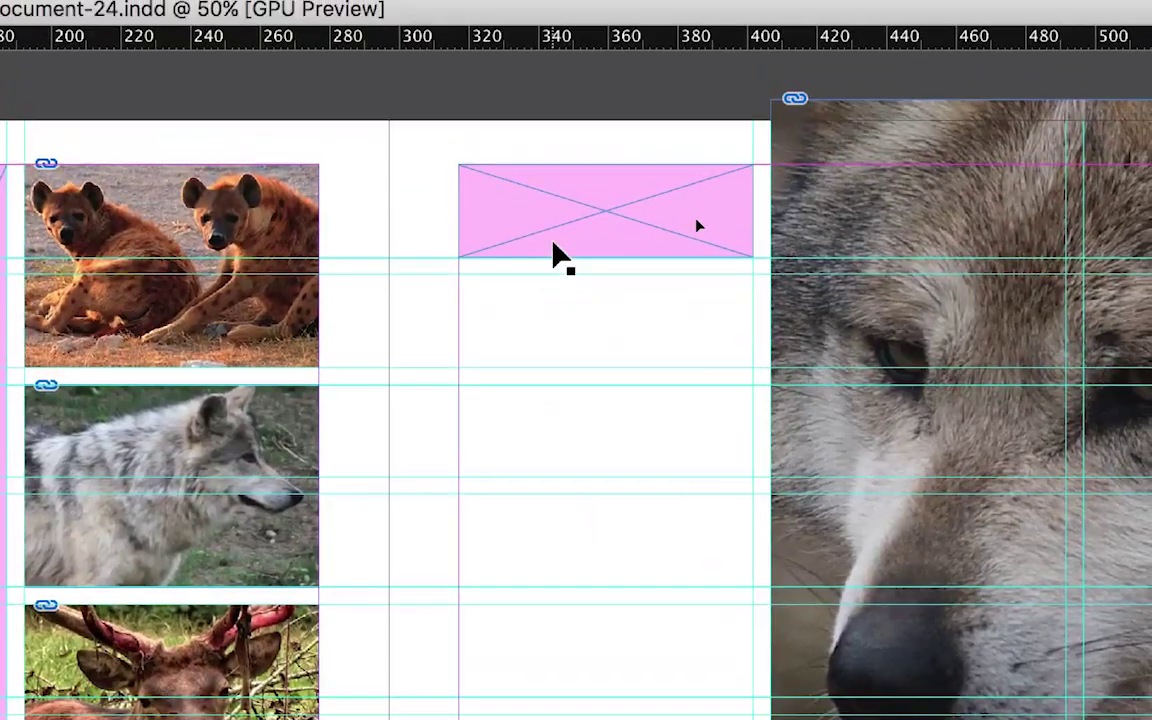
{"action": "left_click", "coordinate": [565, 252]}
{"action": "left_click_drag", "start_coordinate": [573, 247], "coordinate": [583, 436]}
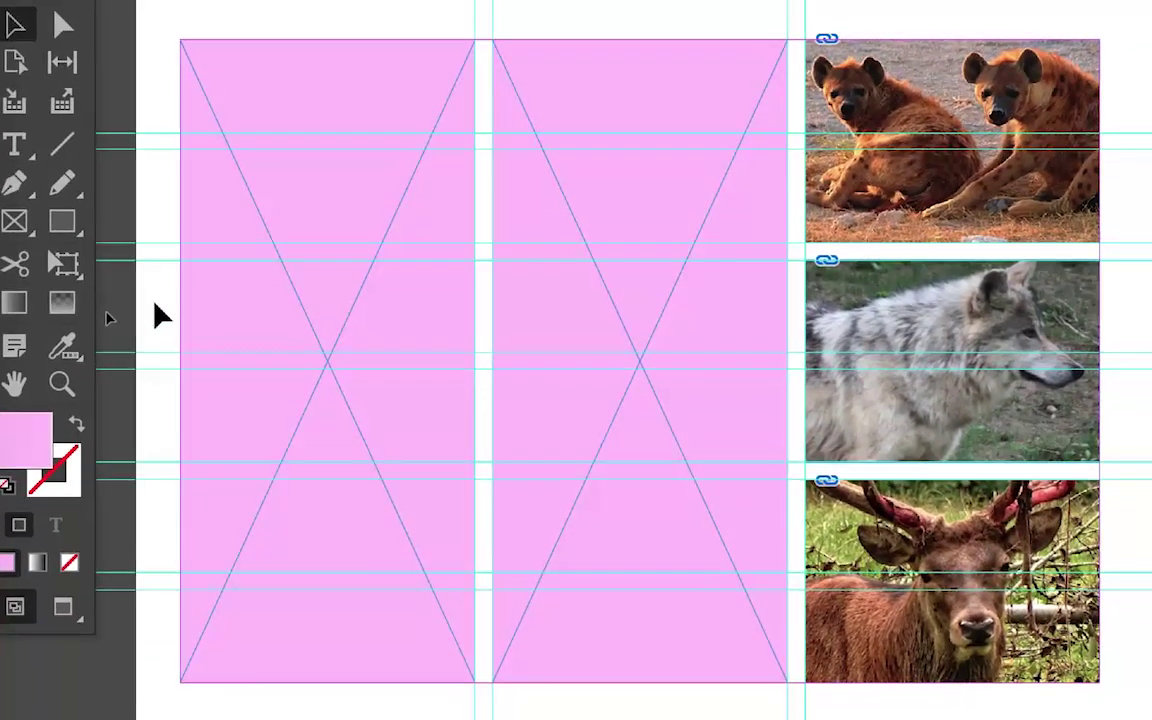
{"action": "left_click", "coordinate": [155, 305]}
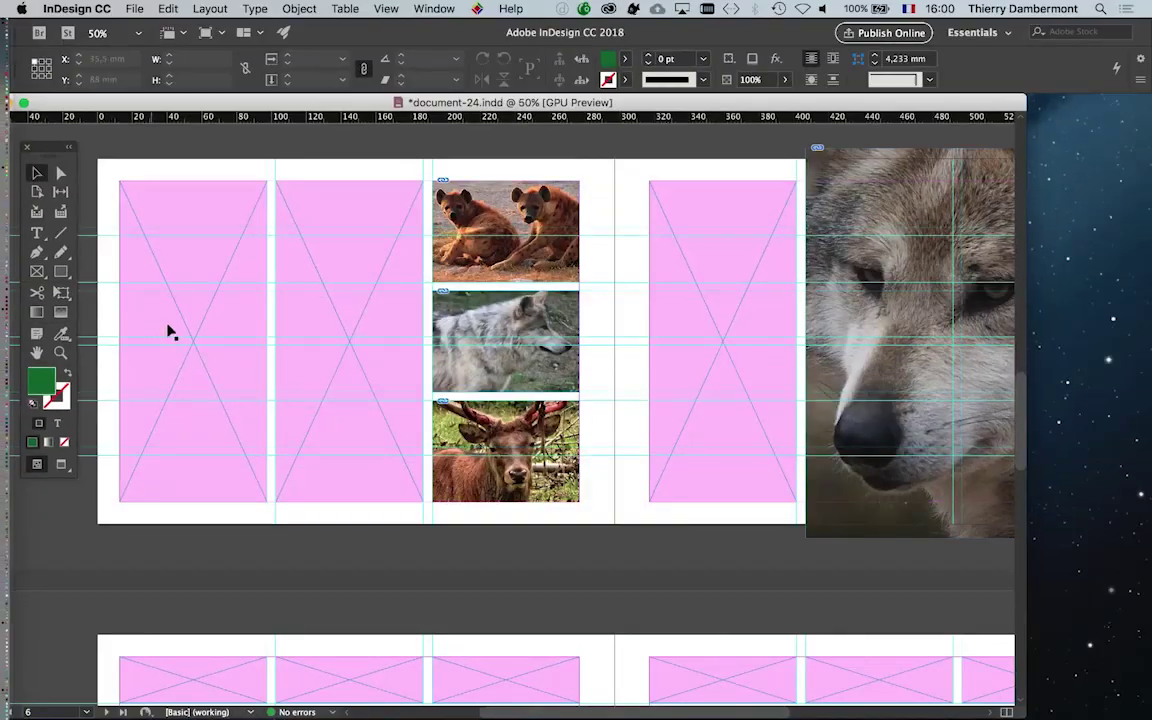
{"action": "key", "text": "ctrl+minus"}
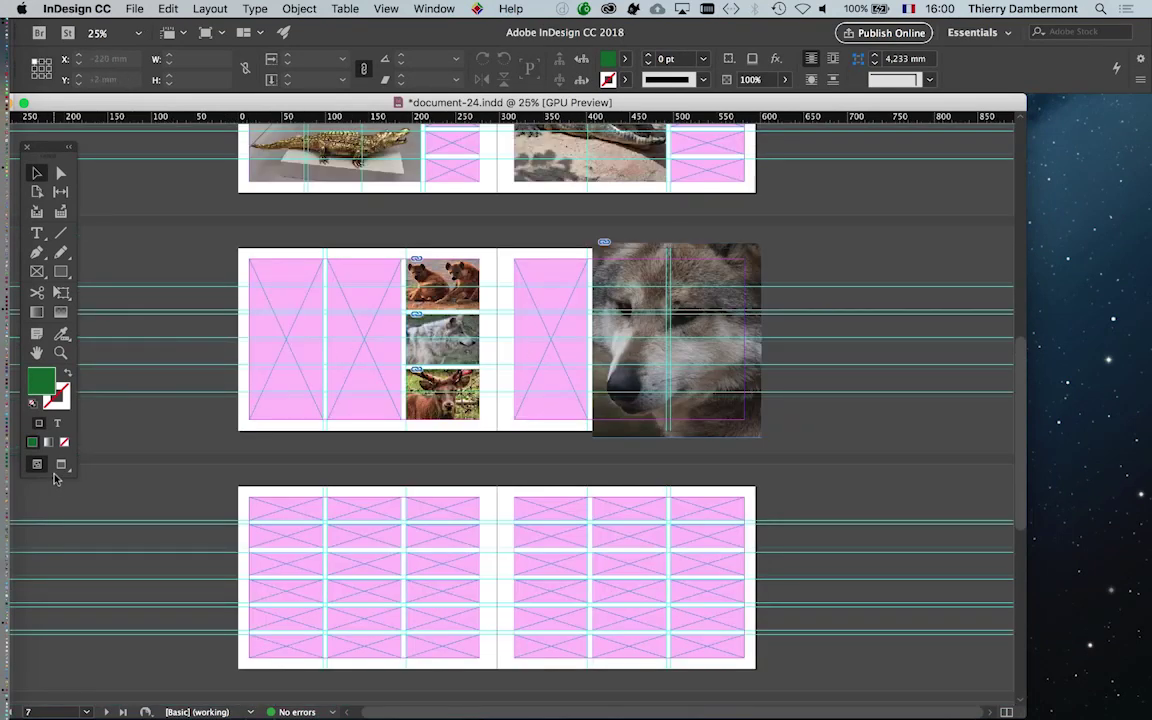
{"action": "left_click", "coordinate": [61, 464]}
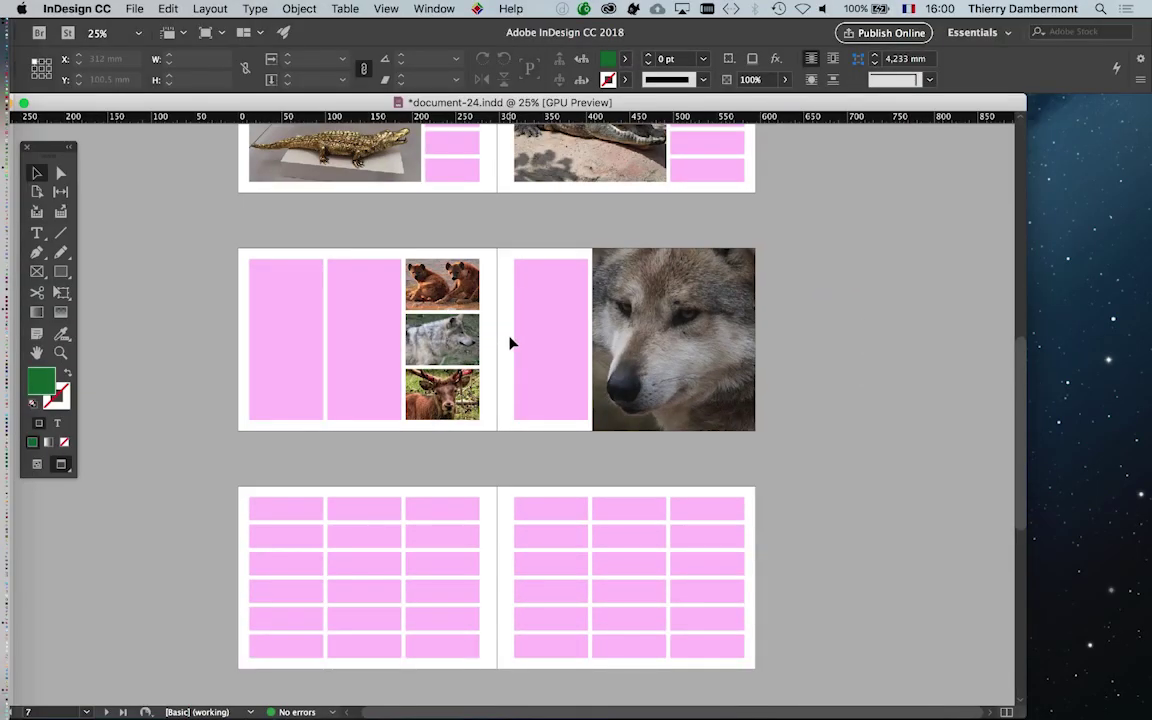
{"action": "left_click", "coordinate": [37, 465]}
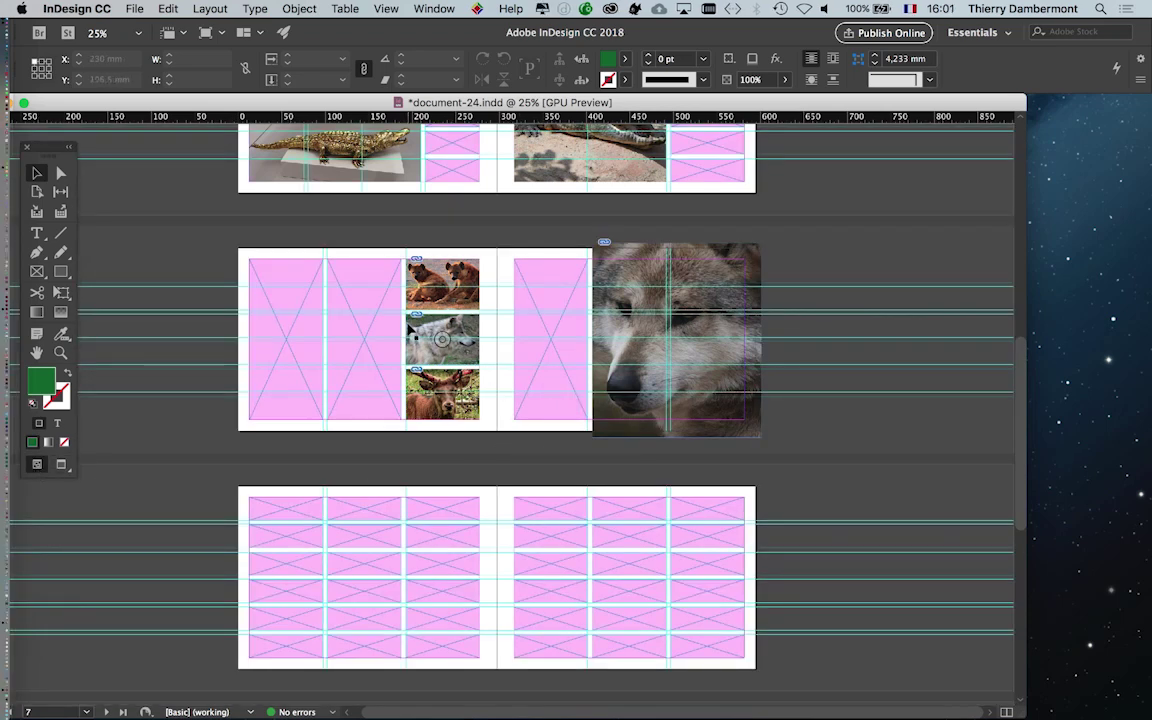
{"action": "scroll", "coordinate": [410, 330], "scroll_direction": "up", "scroll_amount": 2}
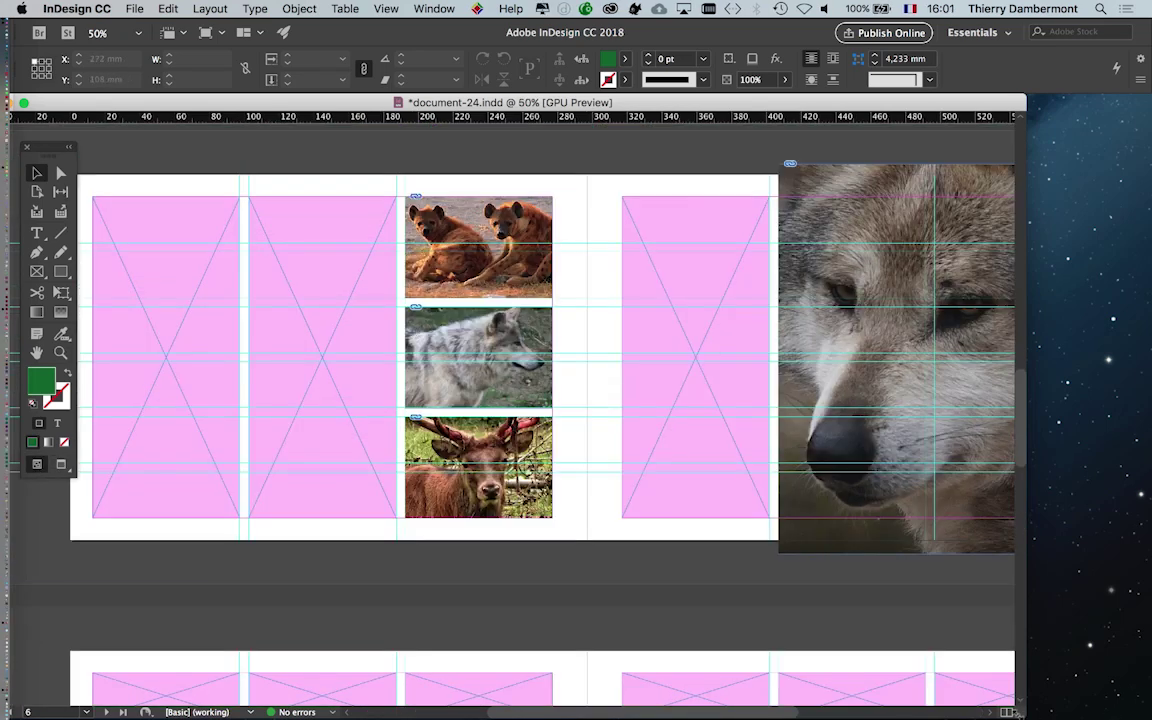
{"action": "scroll", "coordinate": [632, 488], "scroll_direction": "left", "scroll_amount": 3}
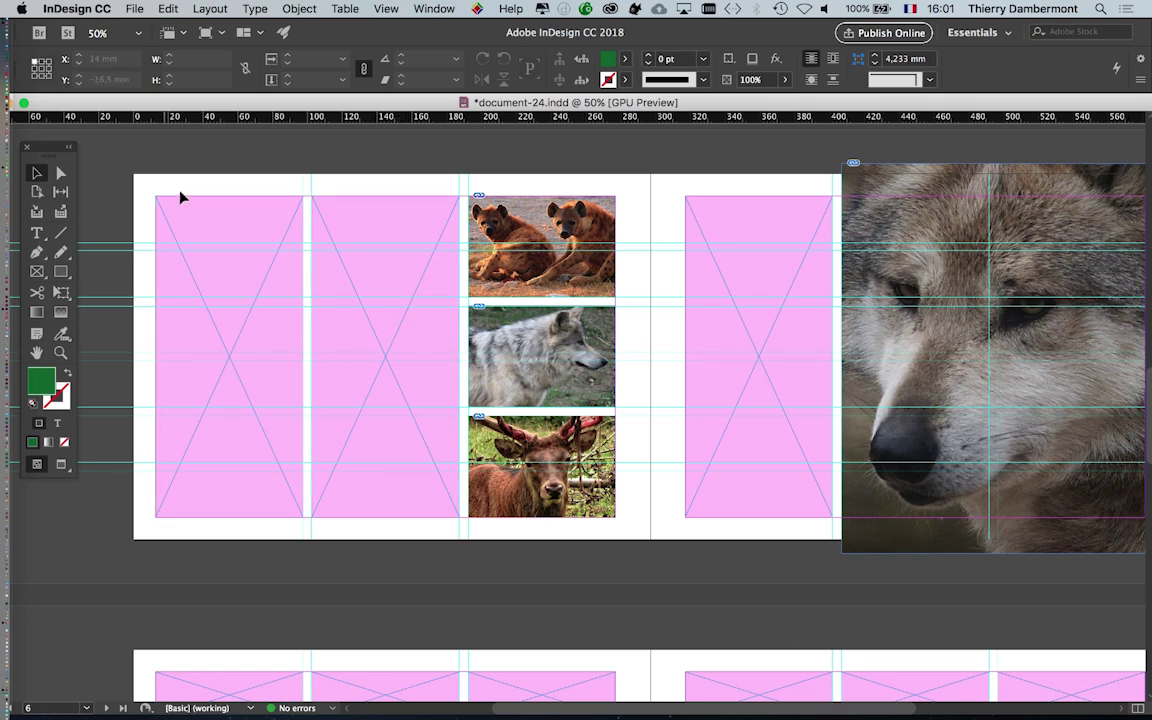
Step: Fill the two left-page column frames and the tall frame beside the wolf close-up with placeholder text
{"action": "left_click_drag", "start_coordinate": [49, 148], "coordinate": [110, 148]}
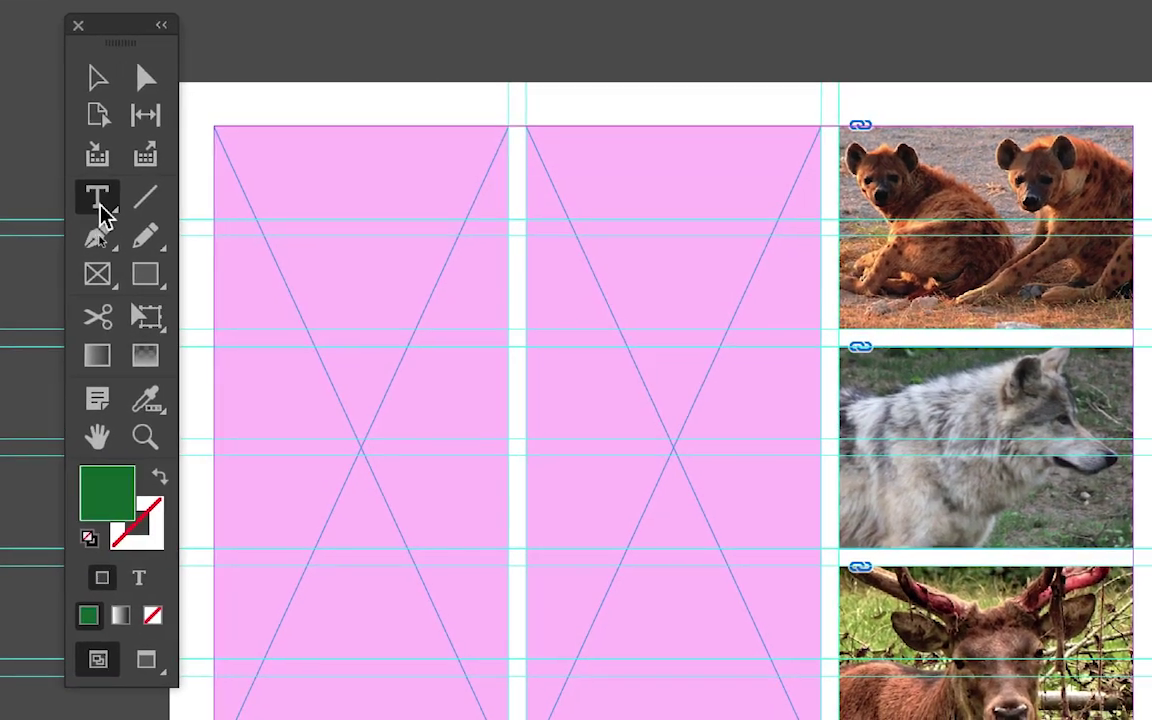
{"action": "left_click", "coordinate": [101, 205]}
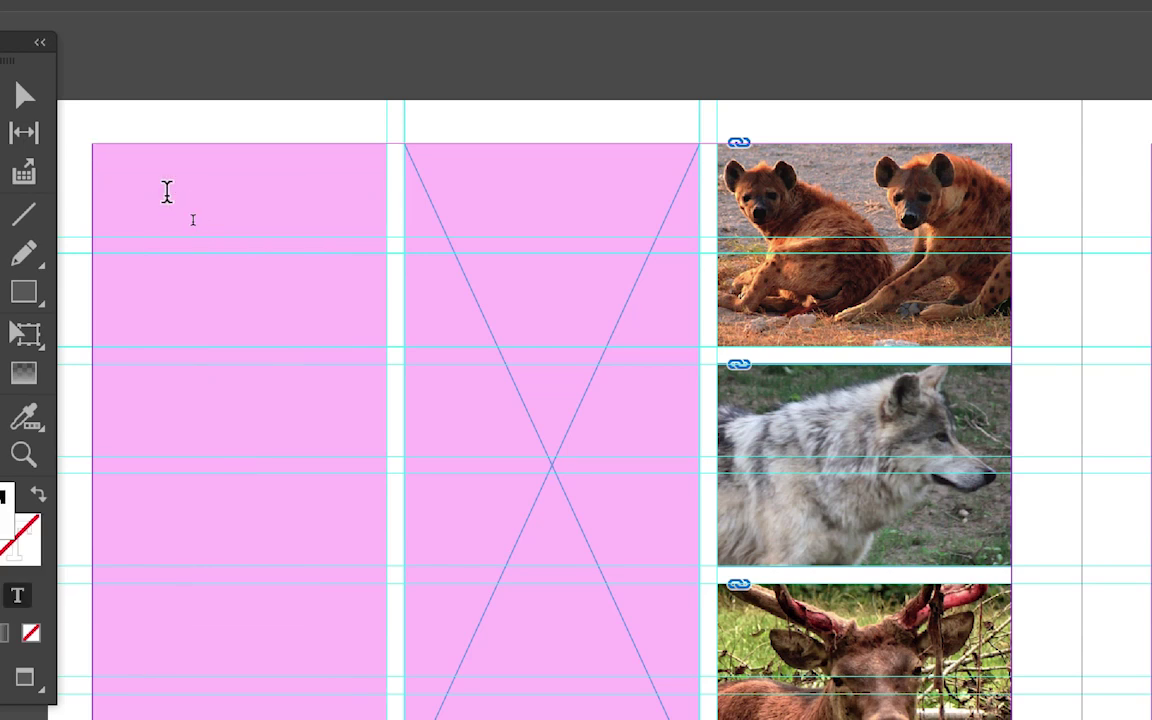
{"action": "left_click", "coordinate": [167, 191]}
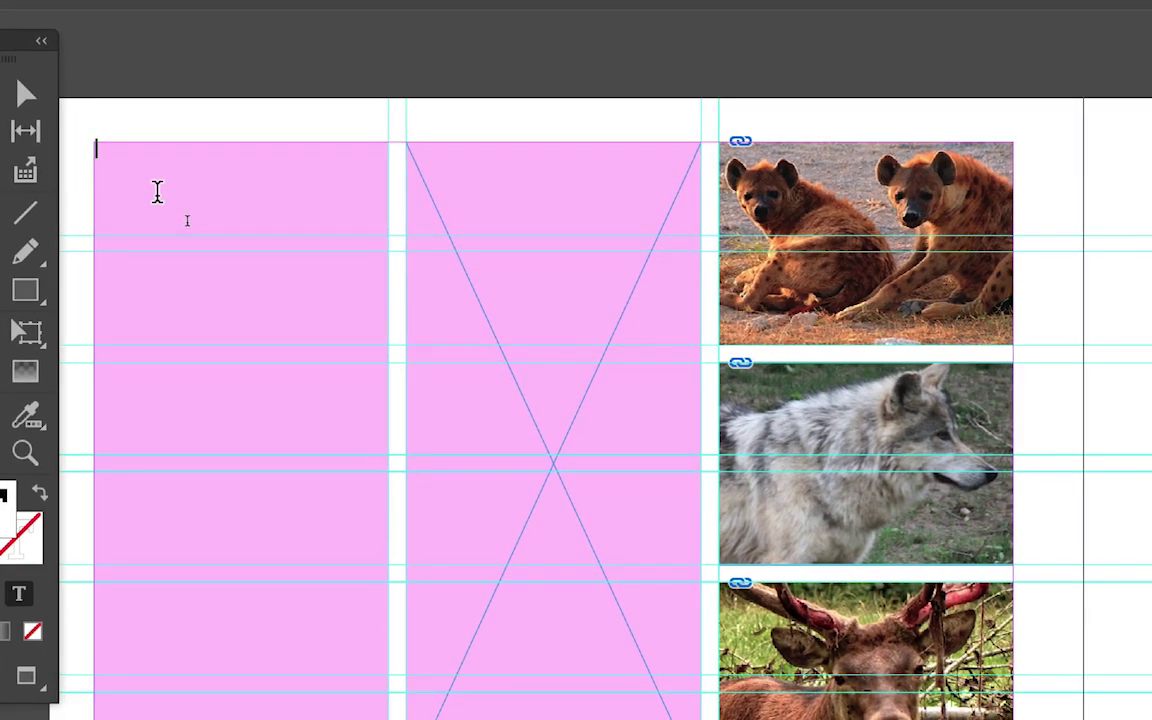
{"action": "right_click", "coordinate": [158, 205]}
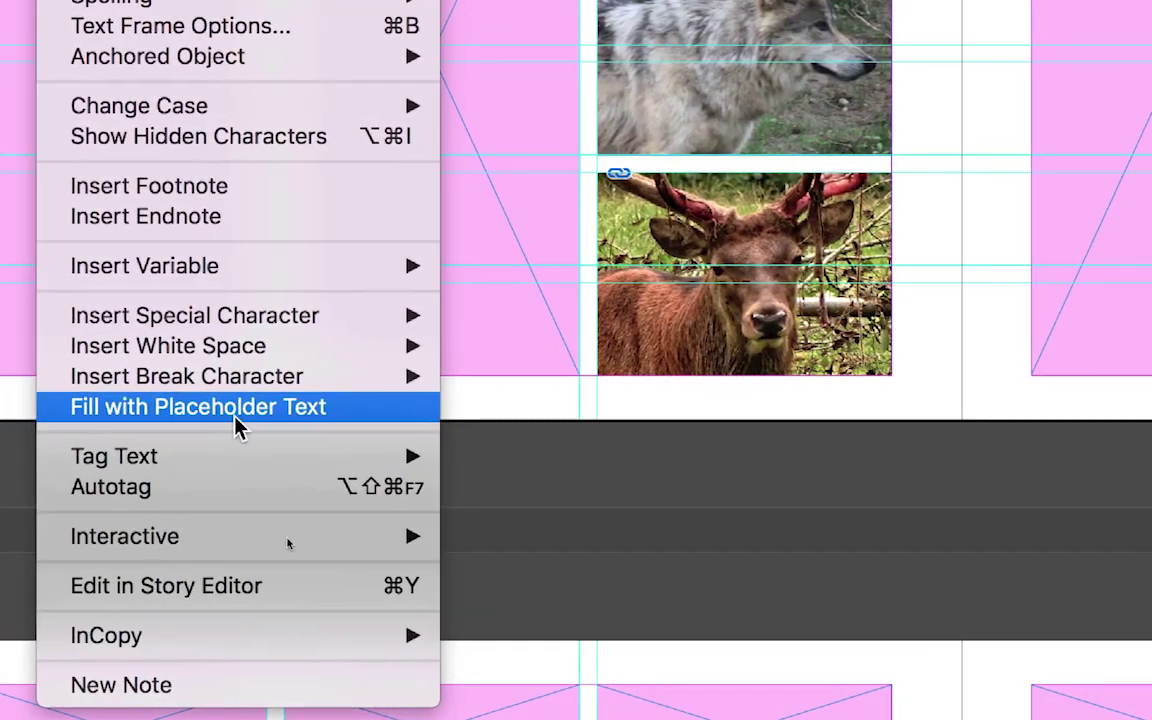
{"action": "left_click", "coordinate": [237, 422]}
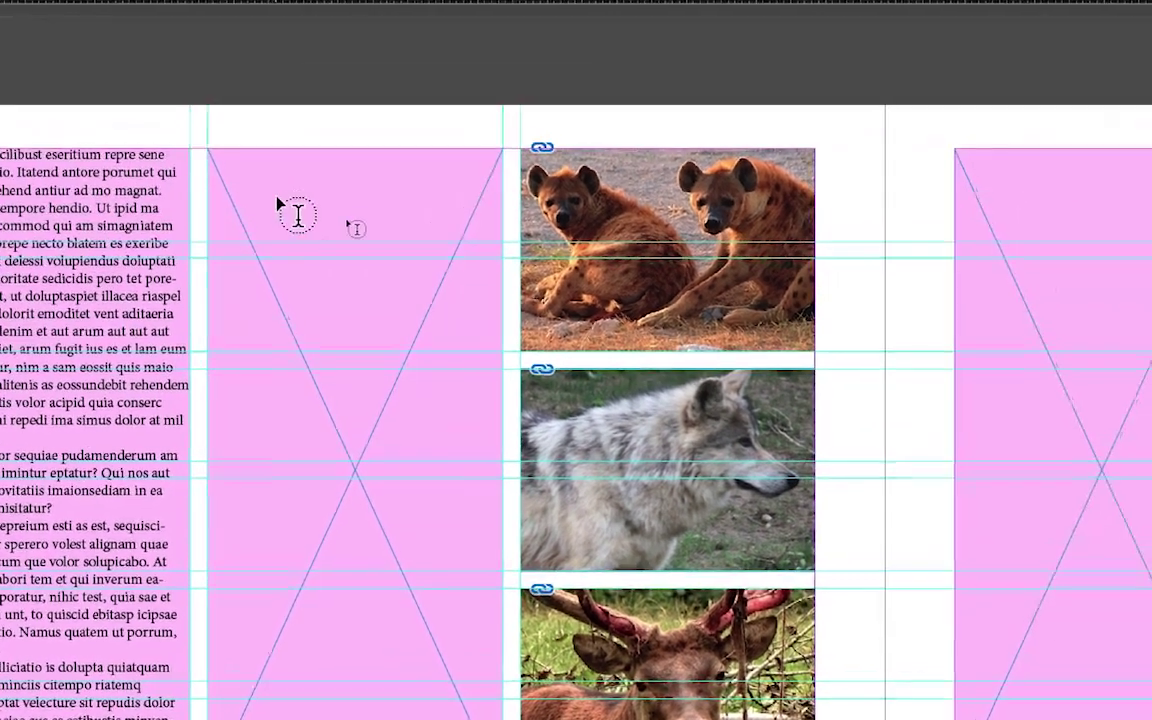
{"action": "right_click", "coordinate": [279, 192]}
{"action": "mouse_move", "coordinate": [313, 389]}
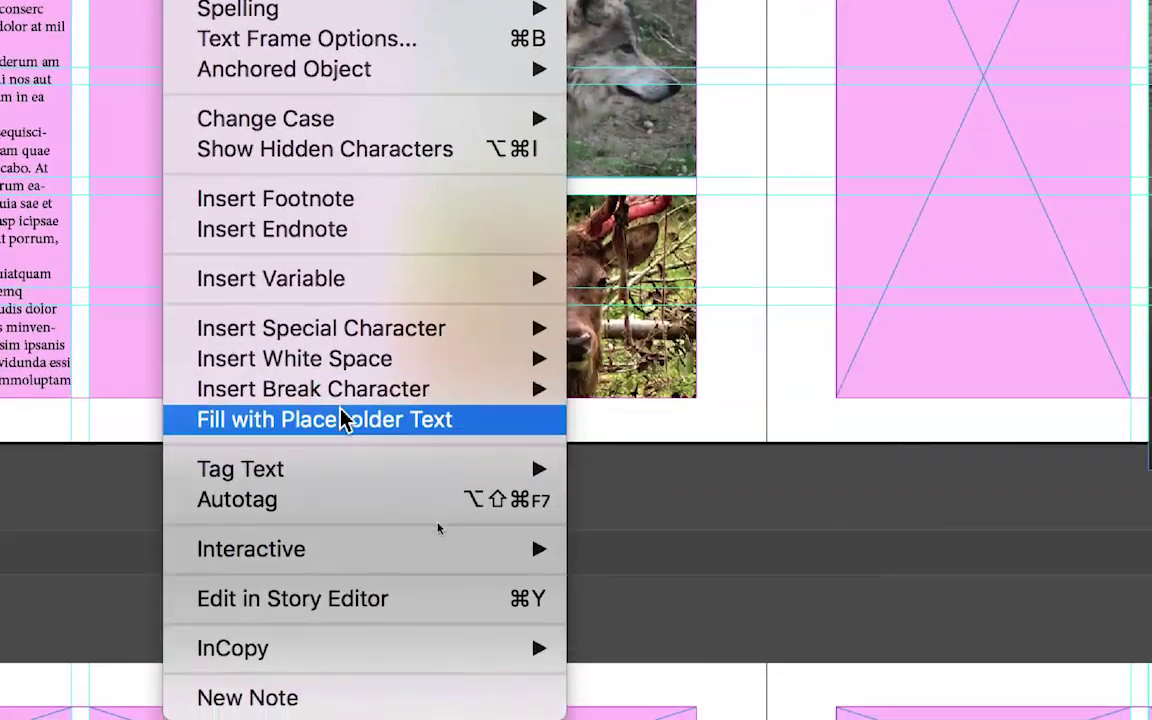
{"action": "left_click", "coordinate": [342, 414]}
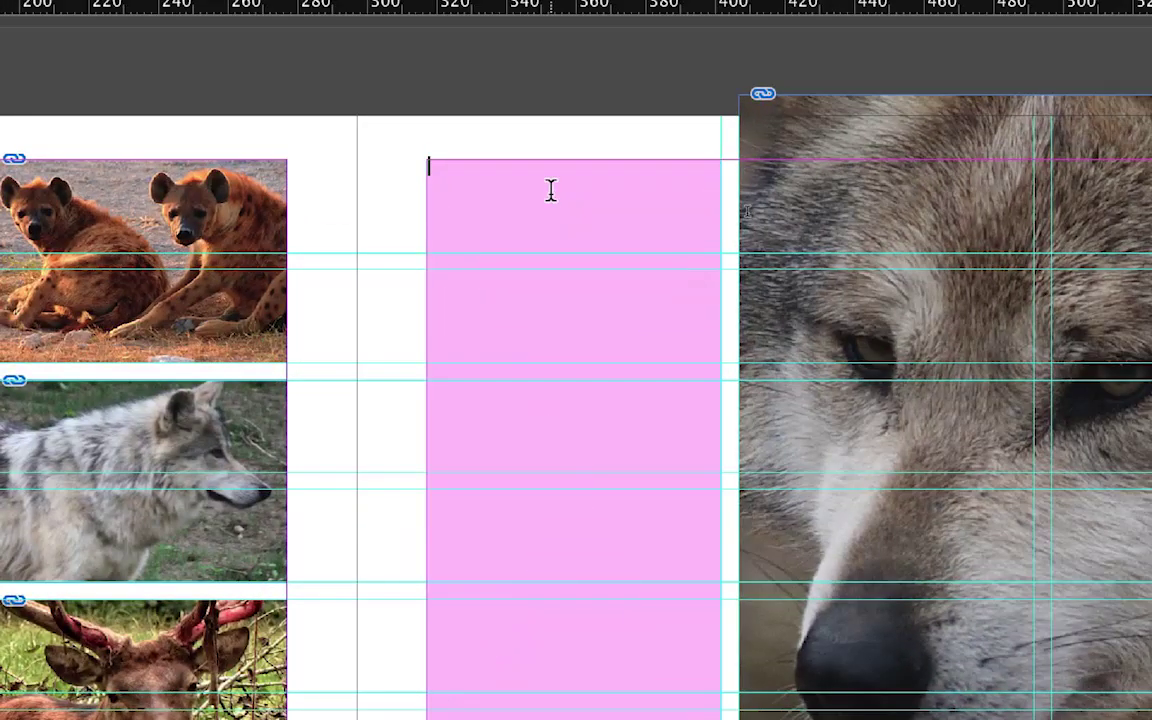
{"action": "right_click", "coordinate": [550, 190]}
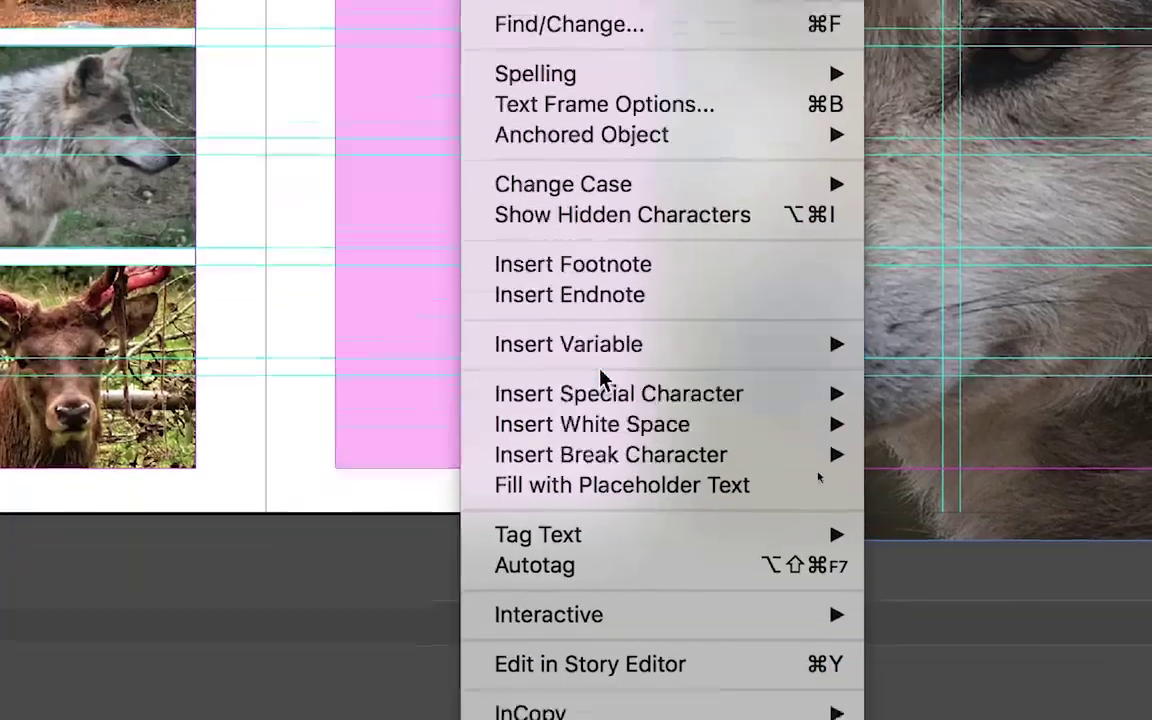
{"action": "left_click", "coordinate": [570, 484]}
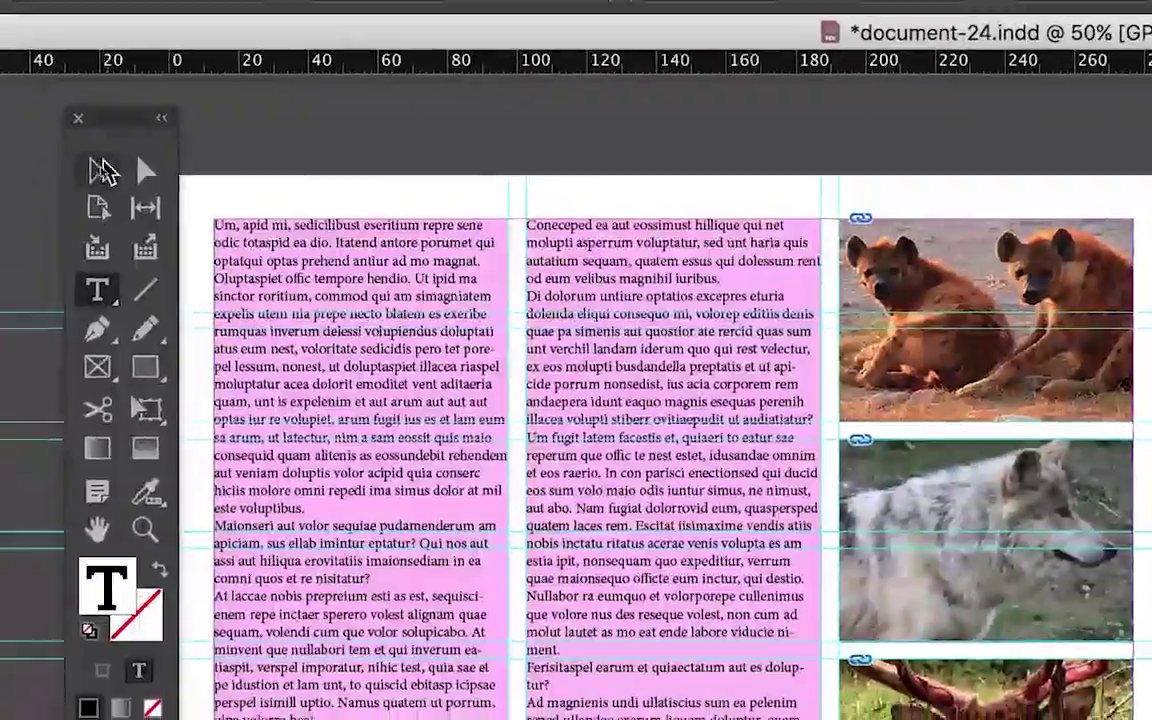
Step: Select the two left-page text frames and set their fill to None
{"action": "left_click", "coordinate": [97, 165]}
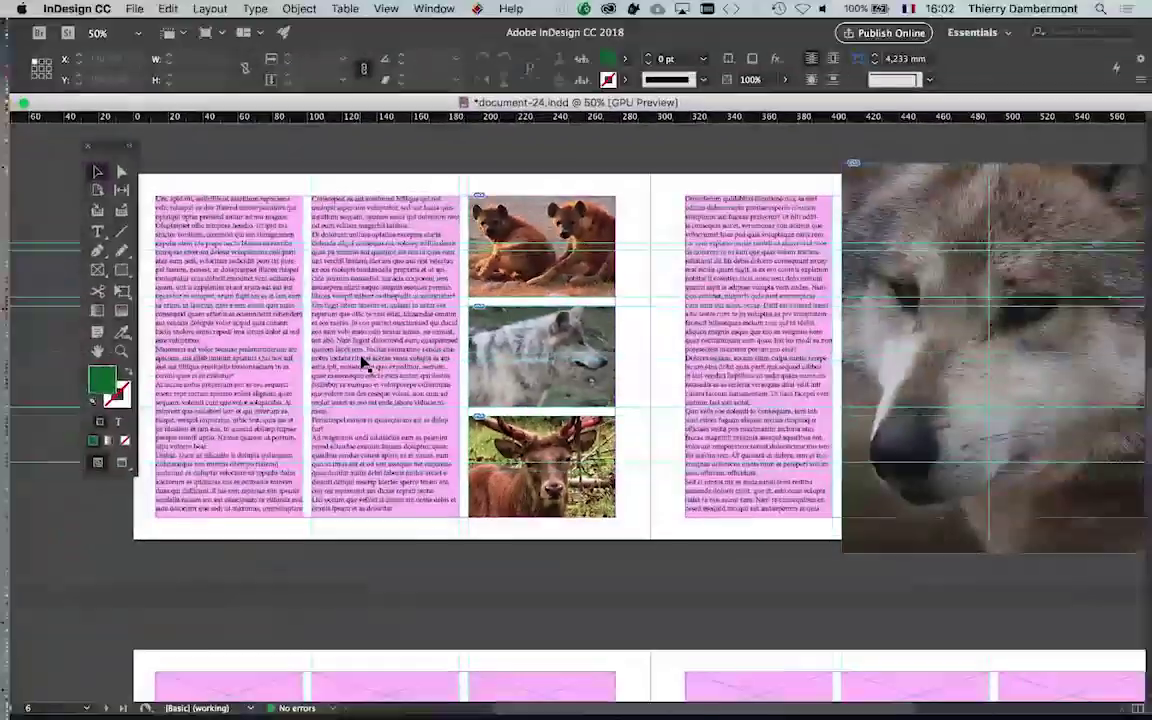
{"action": "key", "text": "ctrl+minus"}
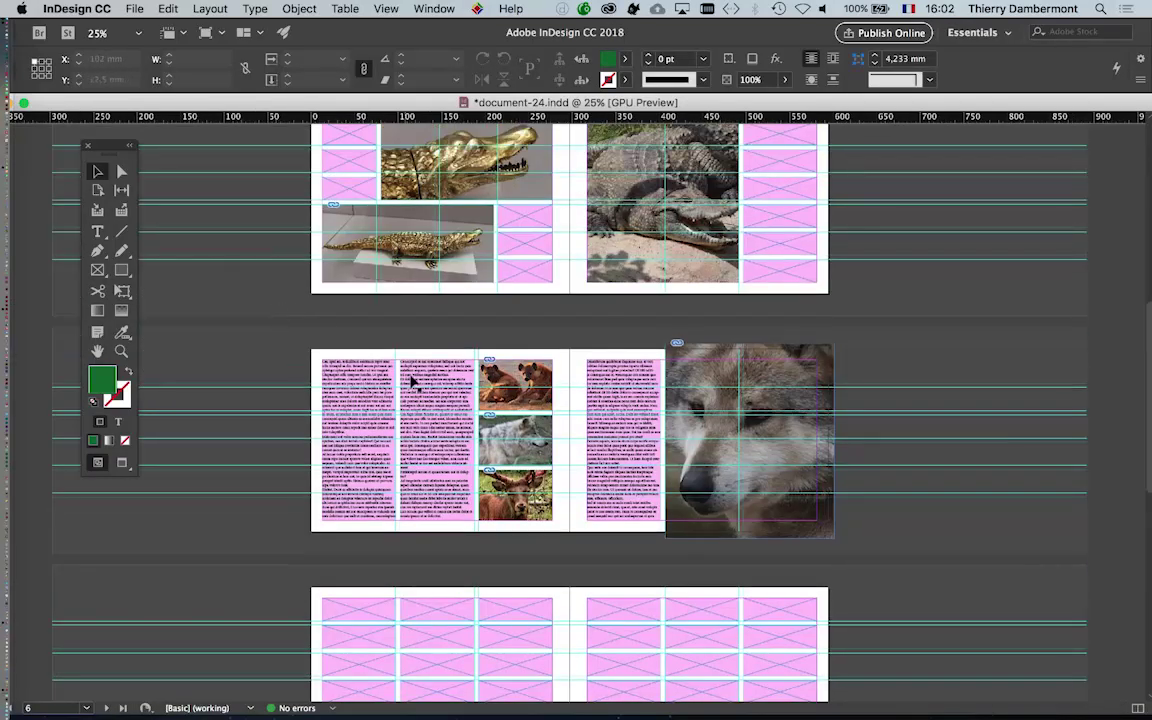
{"action": "key", "text": "ctrl+equal"}
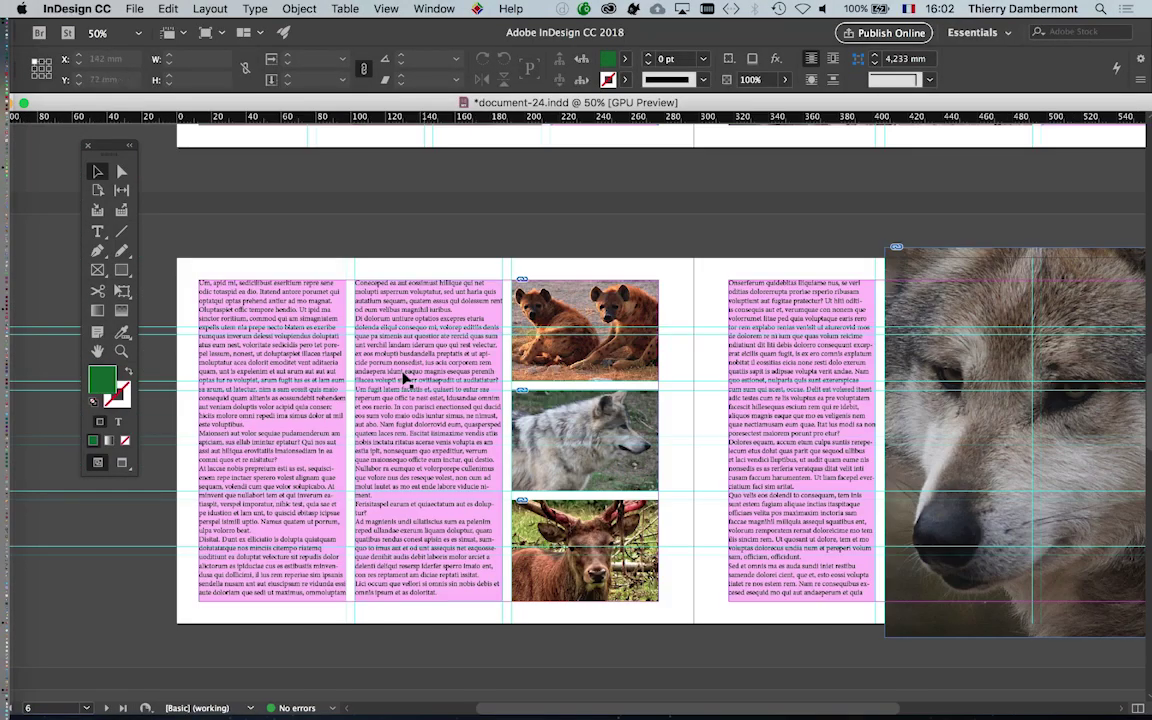
{"action": "scroll", "coordinate": [407, 370], "scroll_direction": "down", "scroll_amount": 2}
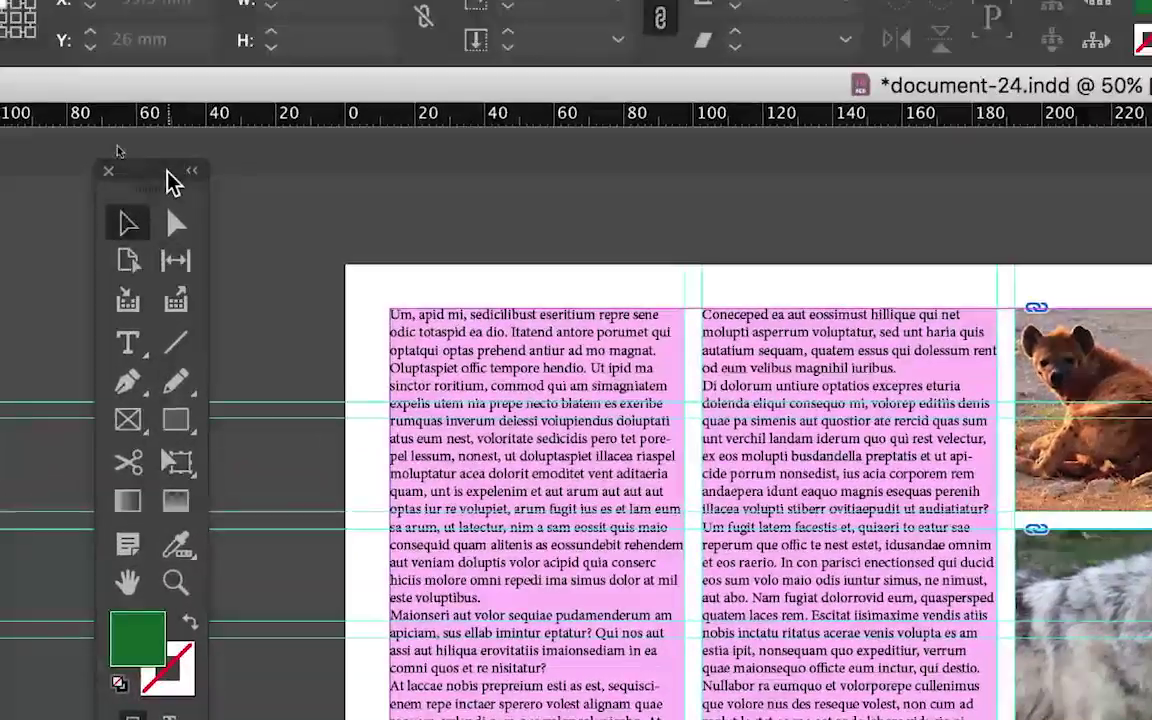
{"action": "left_click_drag", "start_coordinate": [168, 180], "coordinate": [202, 194]}
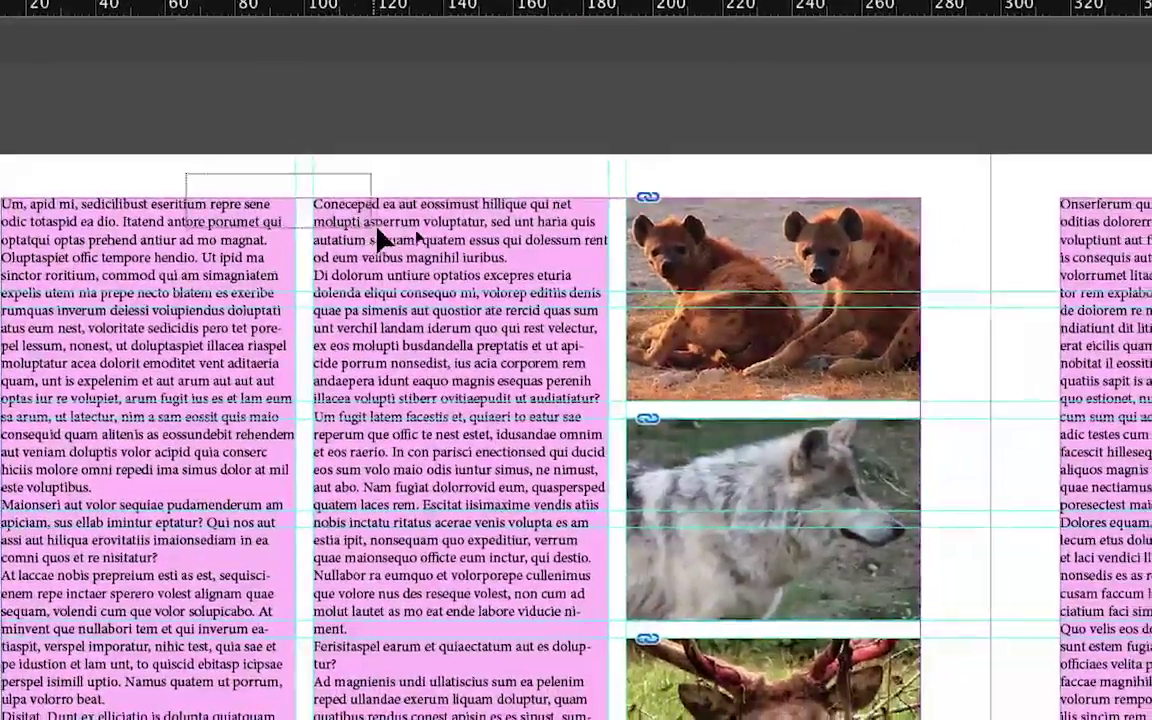
{"action": "left_click", "coordinate": [500, 272]}
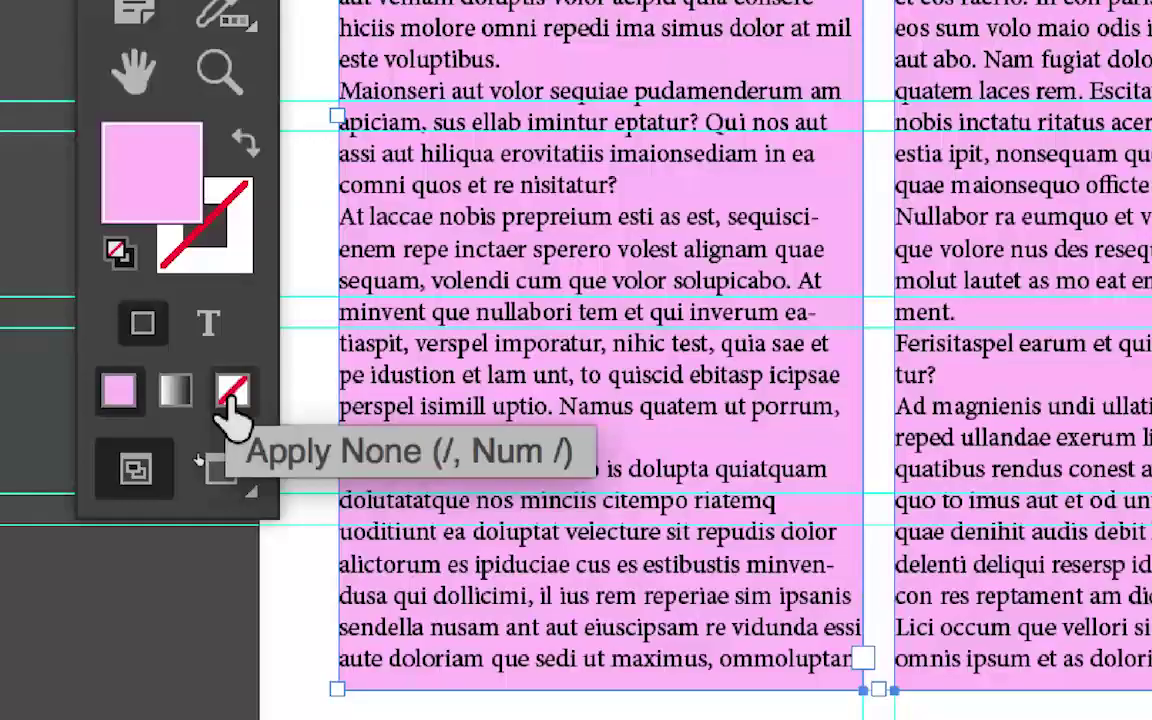
{"action": "left_click", "coordinate": [232, 395]}
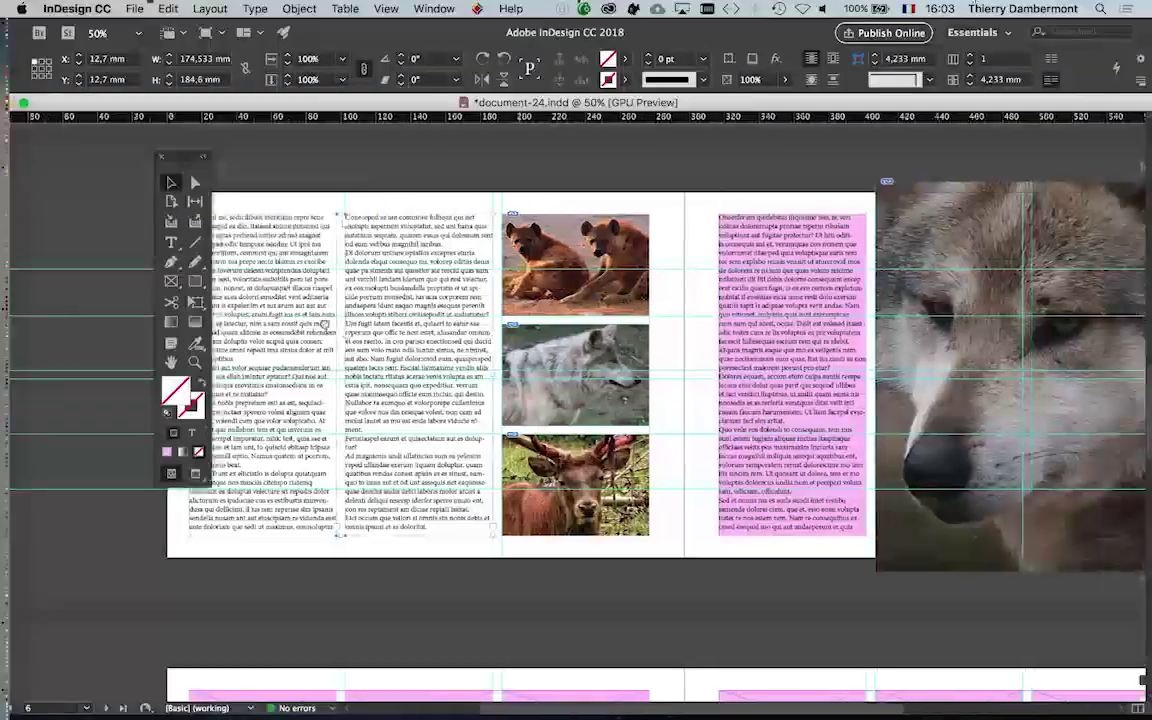
{"action": "scroll", "coordinate": [325, 325], "scroll_direction": "right", "scroll_amount": 5}
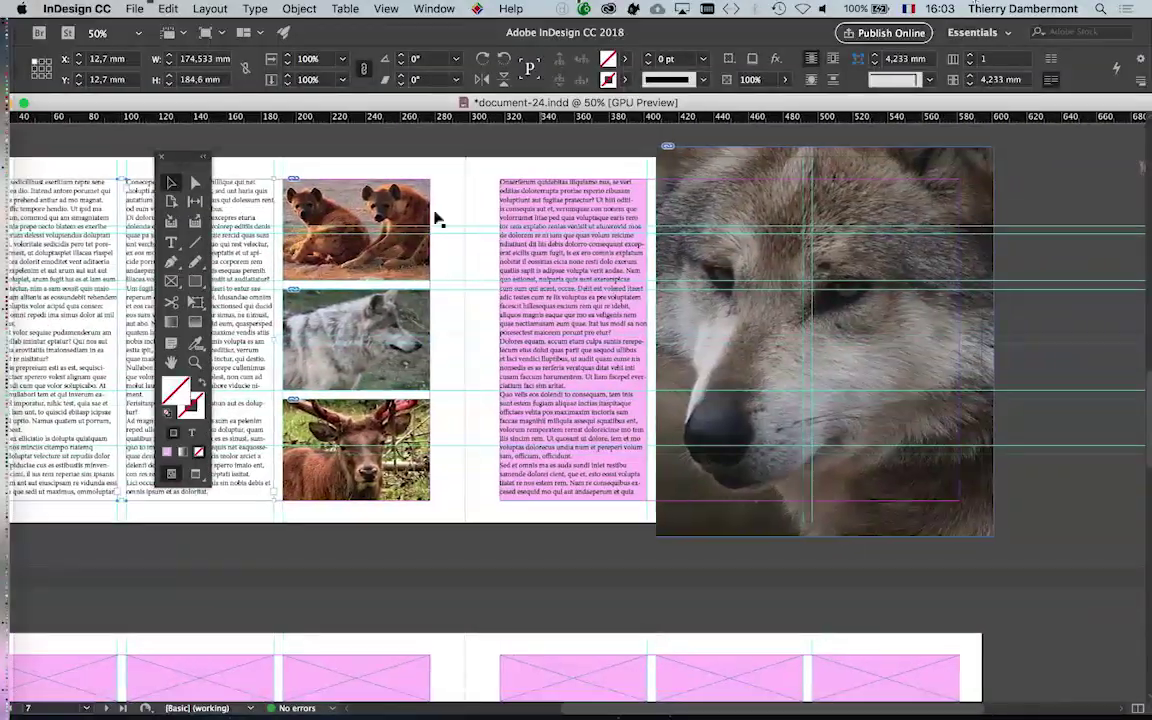
Step: Remove the pink fill from the text frame beside the wolf close-up
{"action": "left_click_drag", "start_coordinate": [358, 177], "coordinate": [447, 150]}
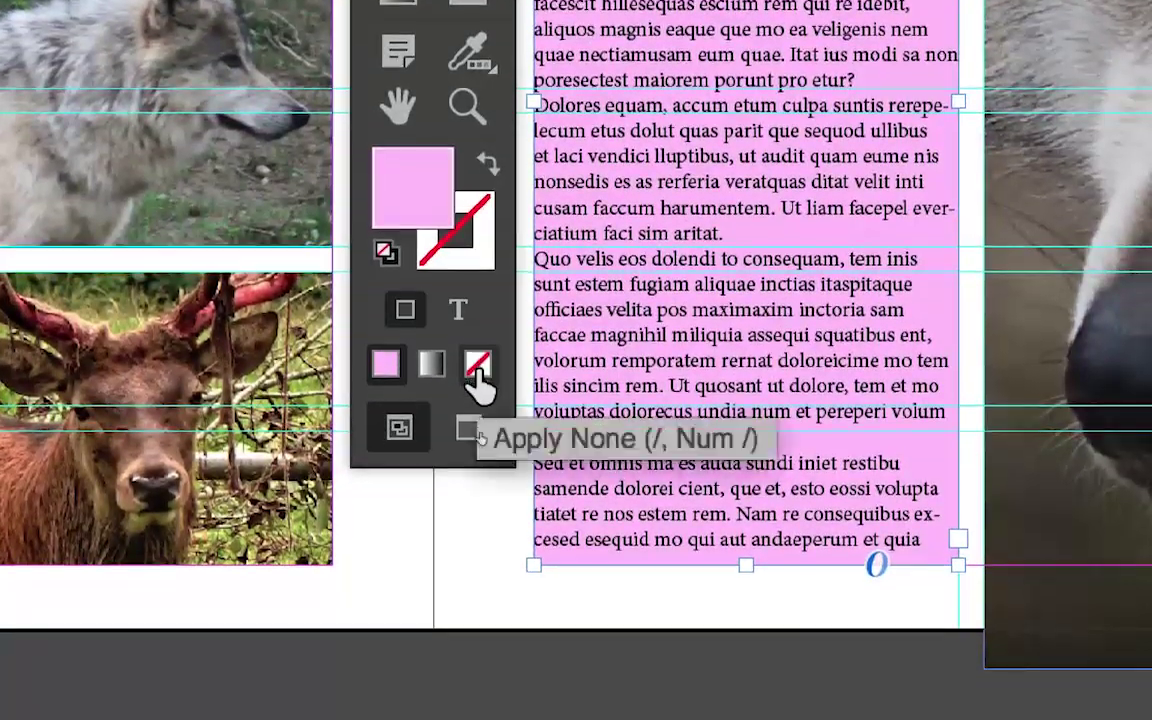
{"action": "left_click", "coordinate": [478, 370]}
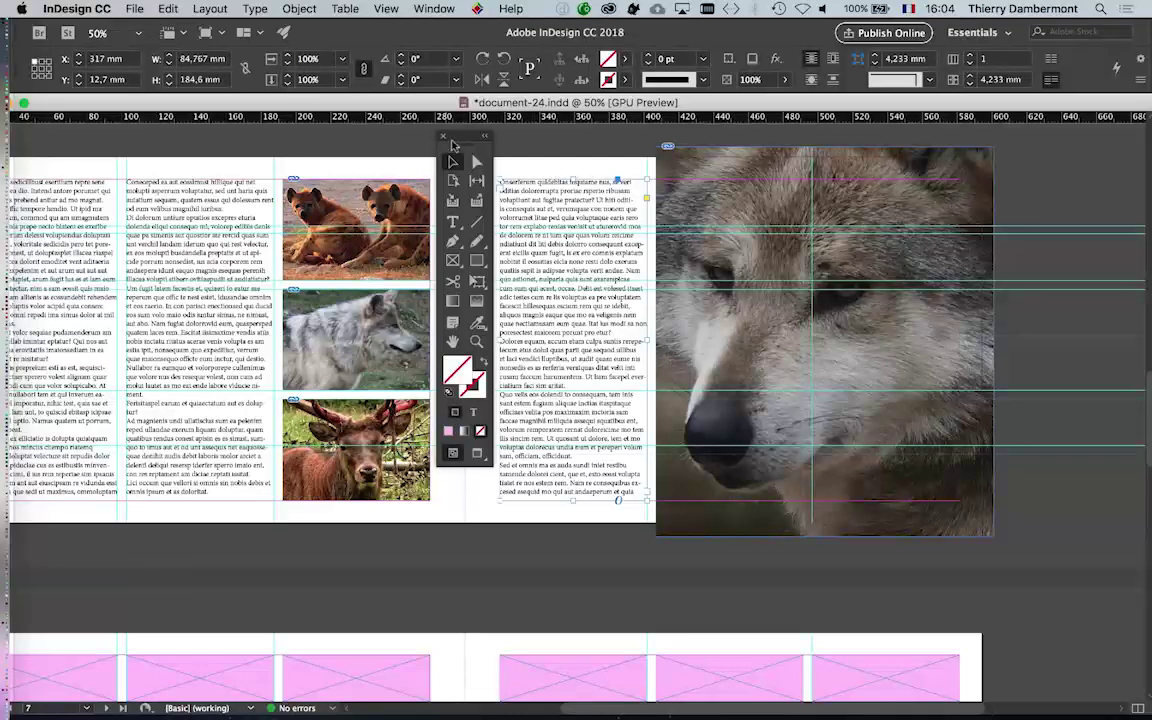
{"action": "left_click_drag", "start_coordinate": [452, 140], "coordinate": [132, 153]}
{"action": "left_click_drag", "start_coordinate": [584, 330], "coordinate": [682, 338]}
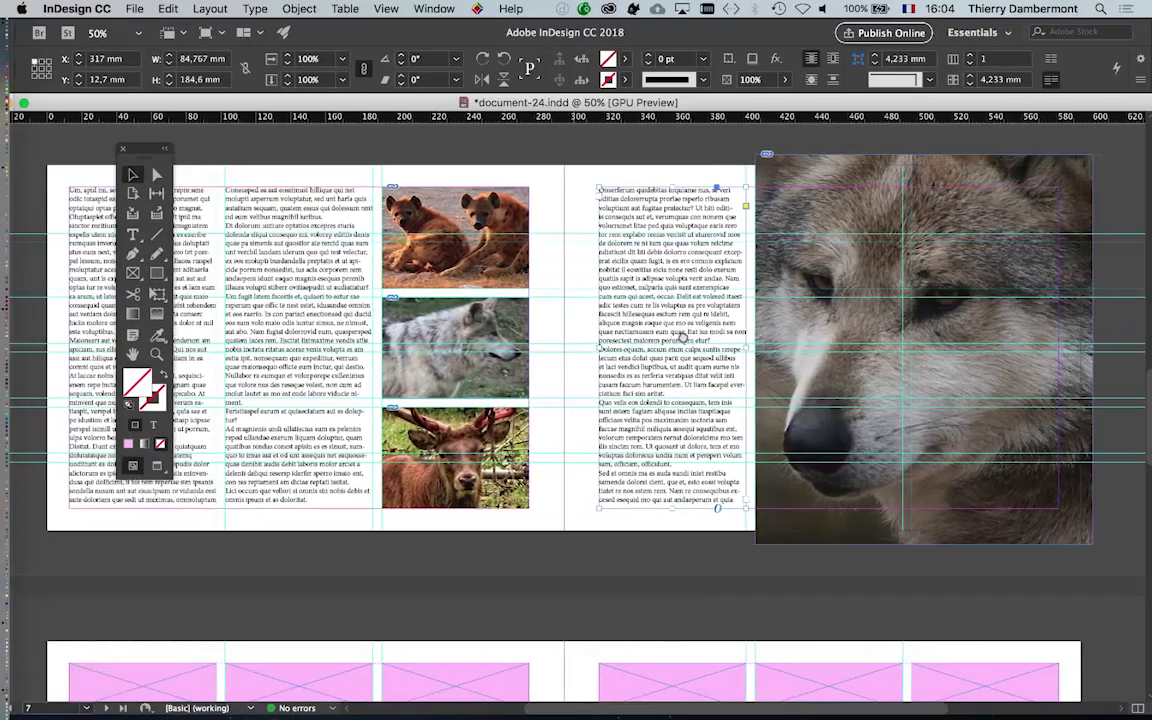
{"action": "scroll", "coordinate": [682, 338], "scroll_direction": "left", "scroll_amount": 3}
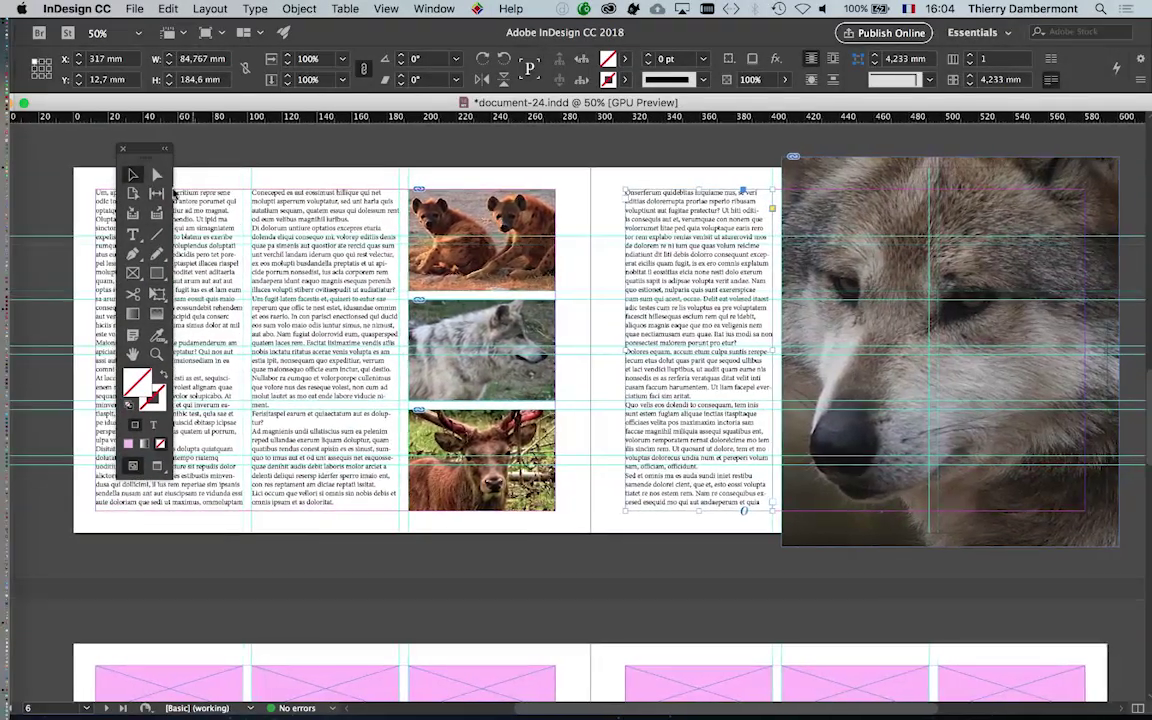
Step: Switch to Preview screen mode and pan around the finished spread
{"action": "left_click_drag", "start_coordinate": [149, 157], "coordinate": [59, 140]}
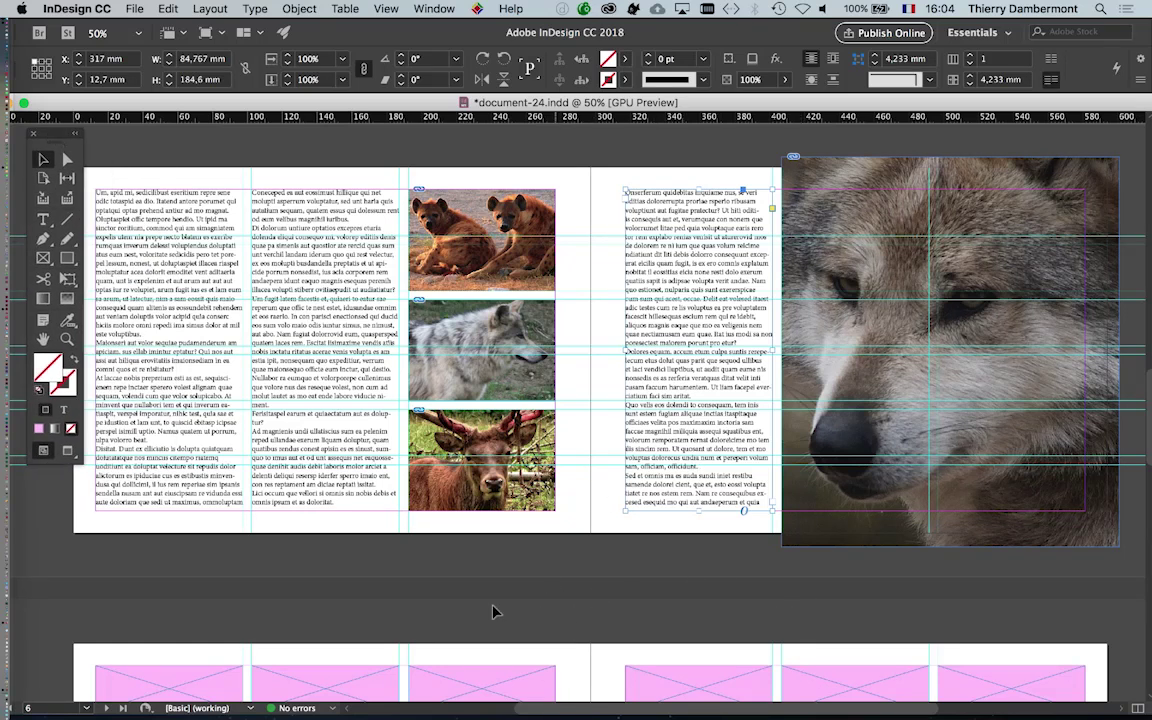
{"action": "left_click_drag", "start_coordinate": [57, 140], "coordinate": [47, 142]}
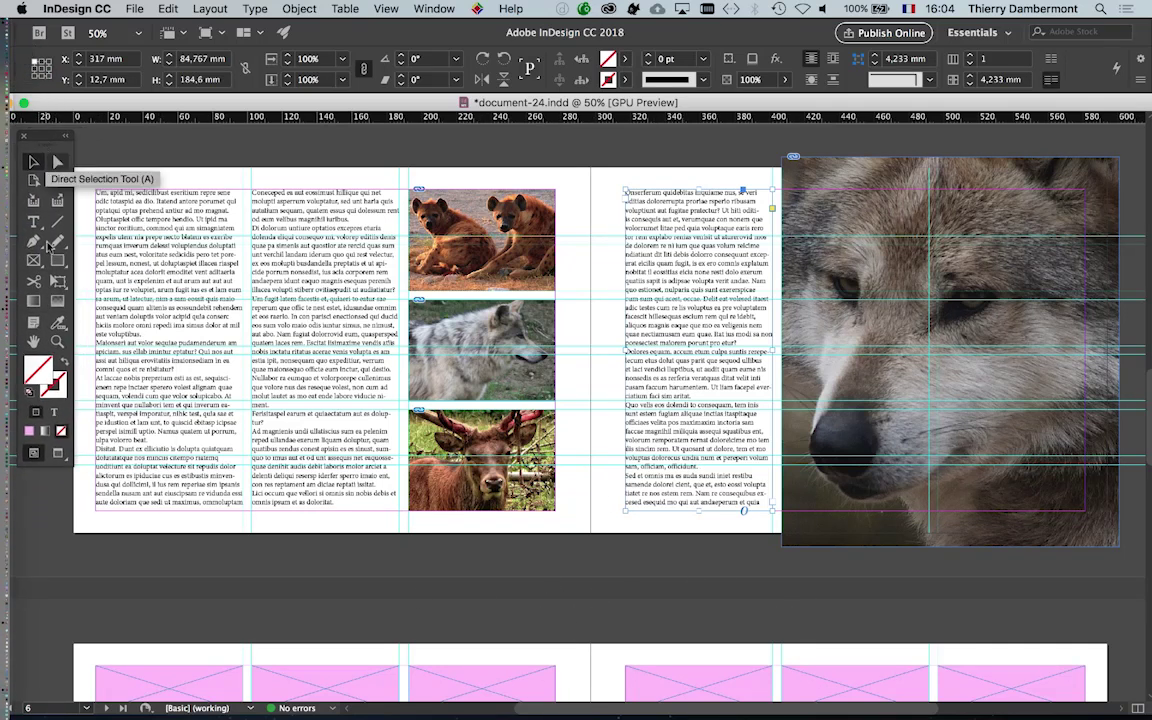
{"action": "left_click", "coordinate": [62, 455]}
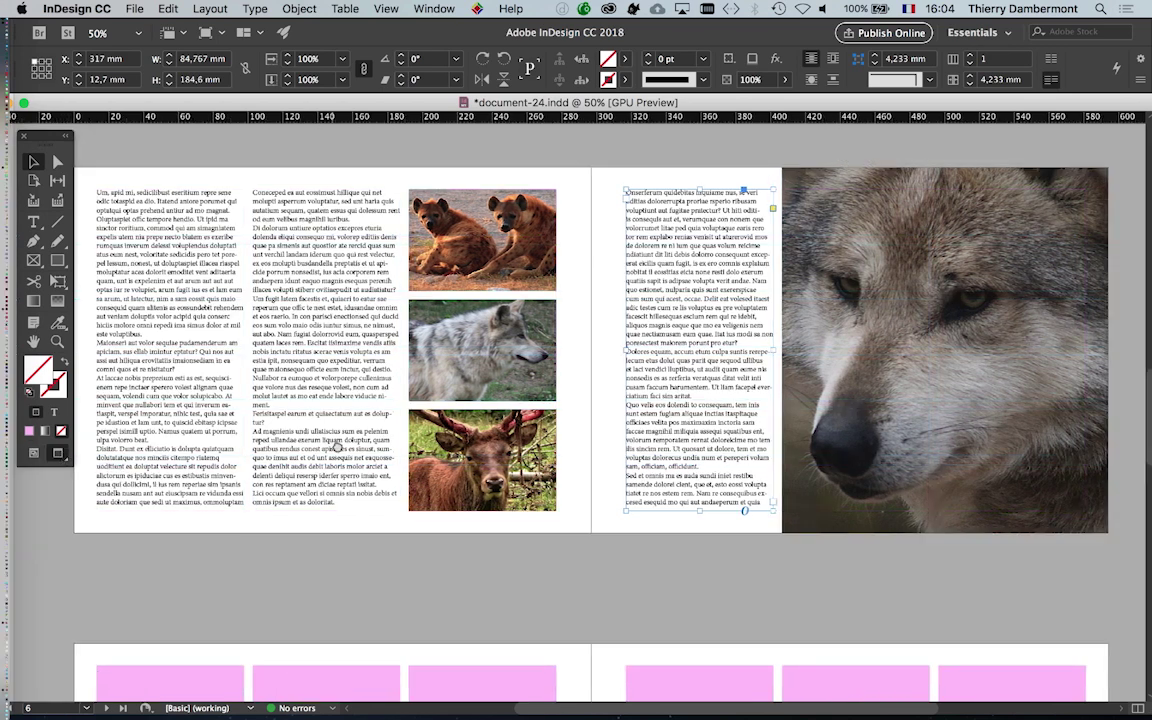
{"action": "left_click_drag", "start_coordinate": [330, 440], "coordinate": [353, 437]}
{"action": "left_click", "coordinate": [361, 531]}
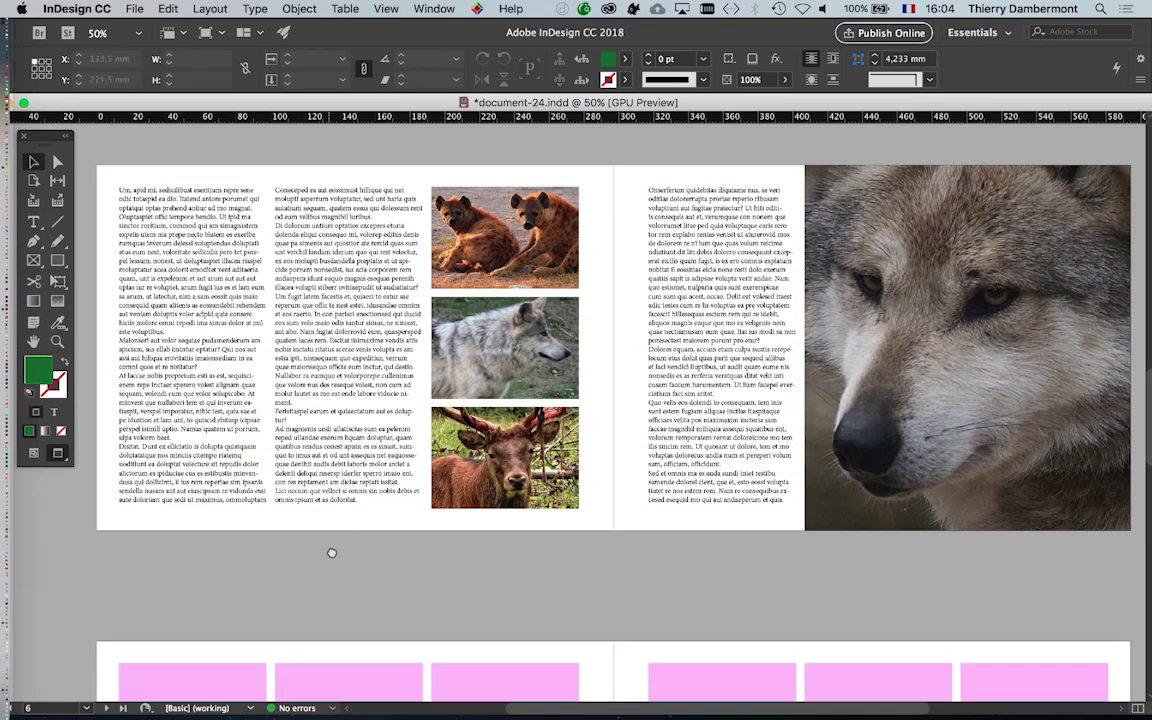
{"action": "left_click_drag", "start_coordinate": [330, 548], "coordinate": [371, 545]}
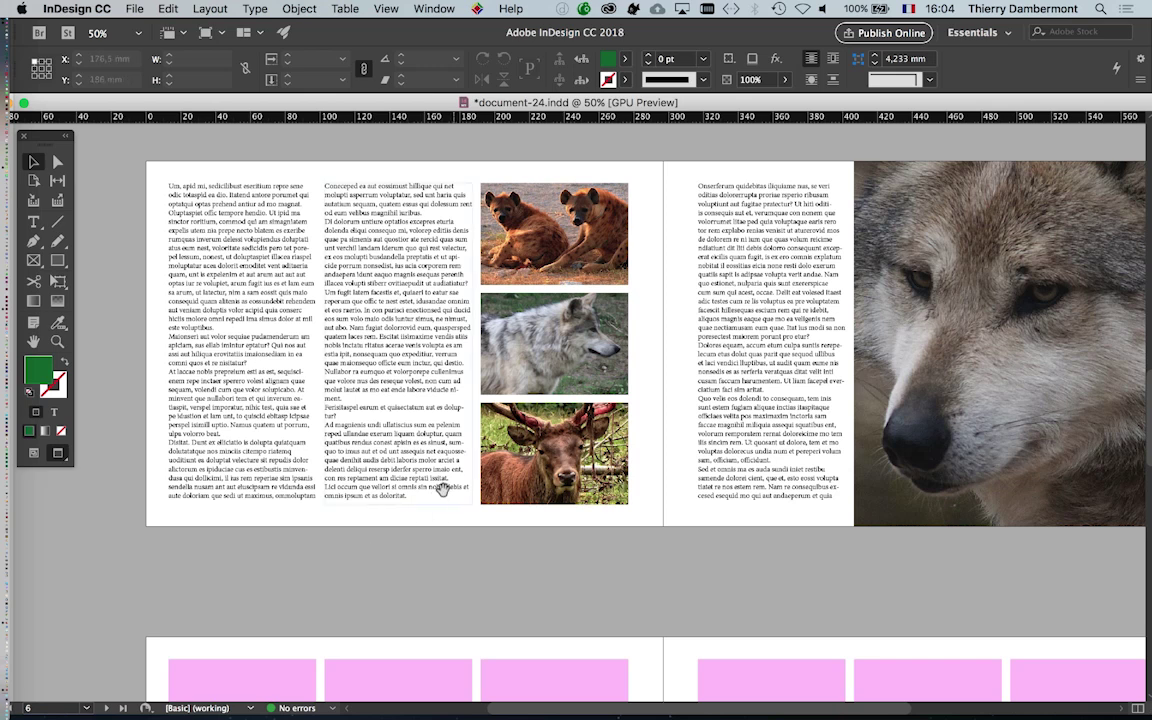
{"action": "left_click_drag", "start_coordinate": [442, 488], "coordinate": [376, 522]}
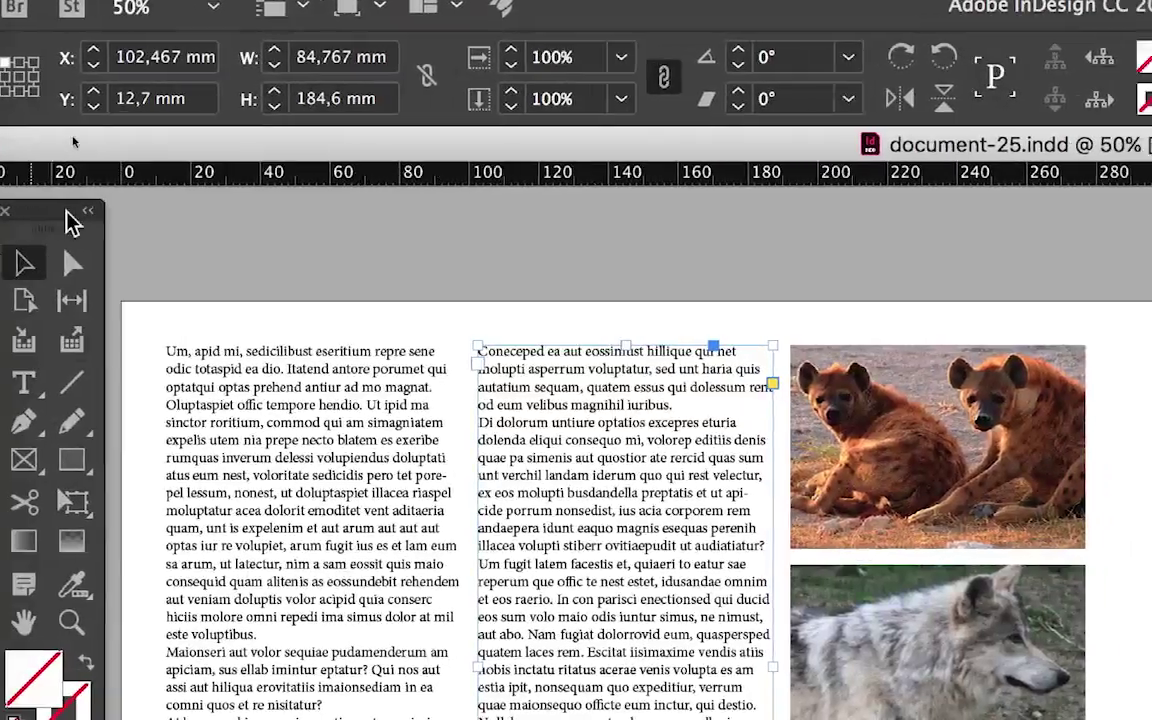
Step: Return to Normal screen mode so guides and frame edges show again
{"action": "left_click_drag", "start_coordinate": [62, 226], "coordinate": [180, 226]}
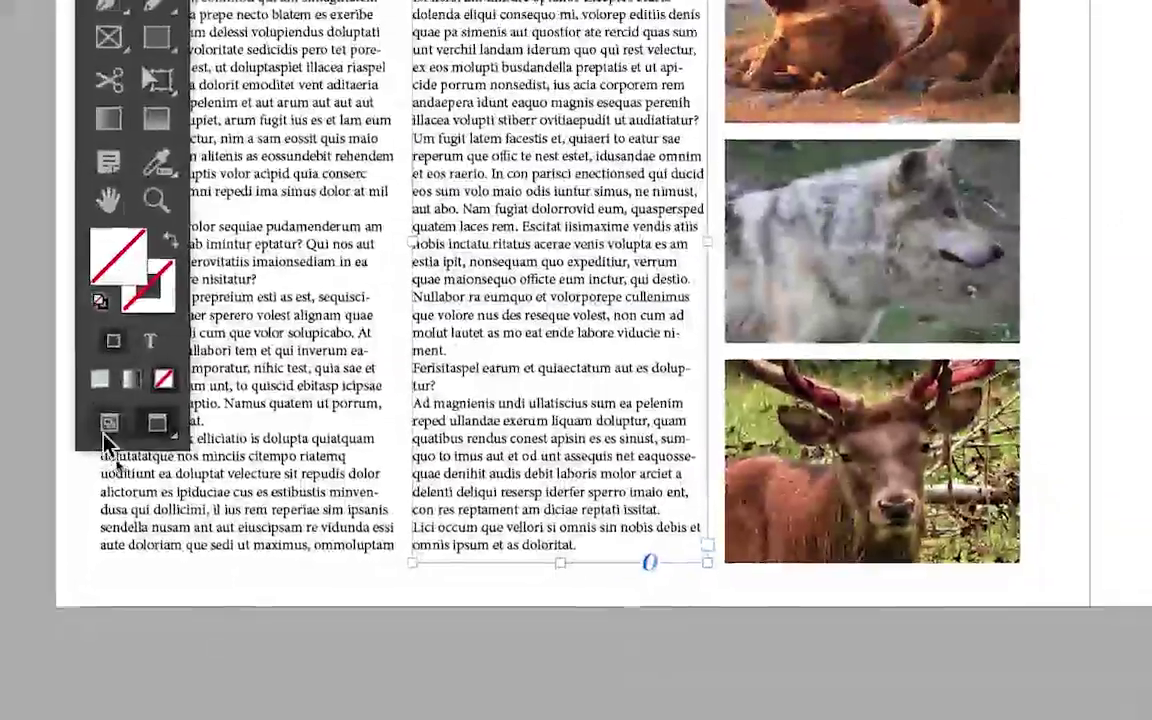
{"action": "left_click", "coordinate": [104, 430]}
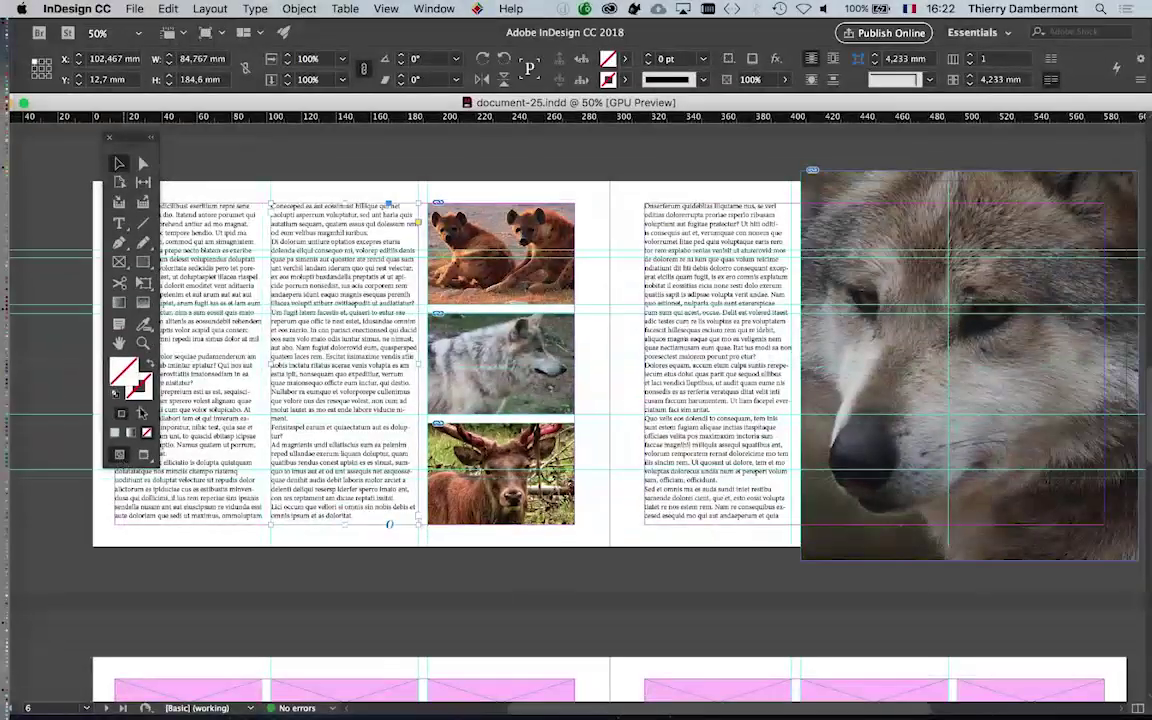
{"action": "left_click_drag", "start_coordinate": [139, 143], "coordinate": [71, 146]}
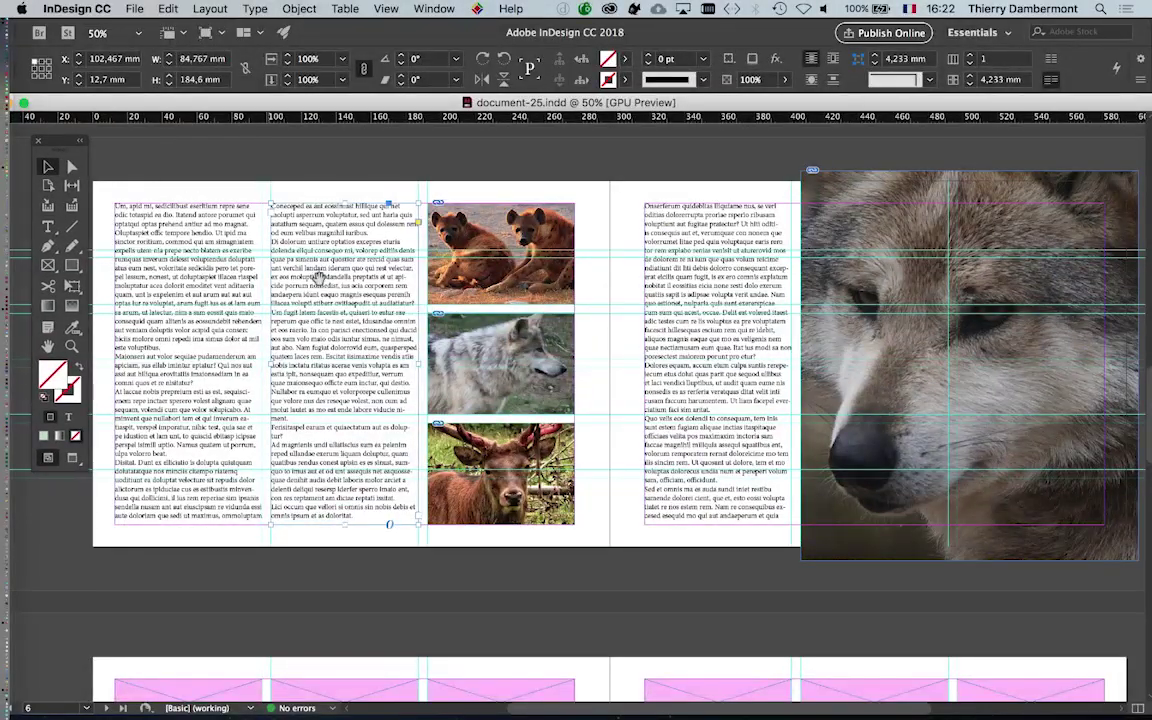
{"action": "scroll", "coordinate": [317, 278], "scroll_direction": "left", "scroll_amount": 3}
{"action": "scroll", "coordinate": [383, 262], "scroll_direction": "left", "scroll_amount": 2}
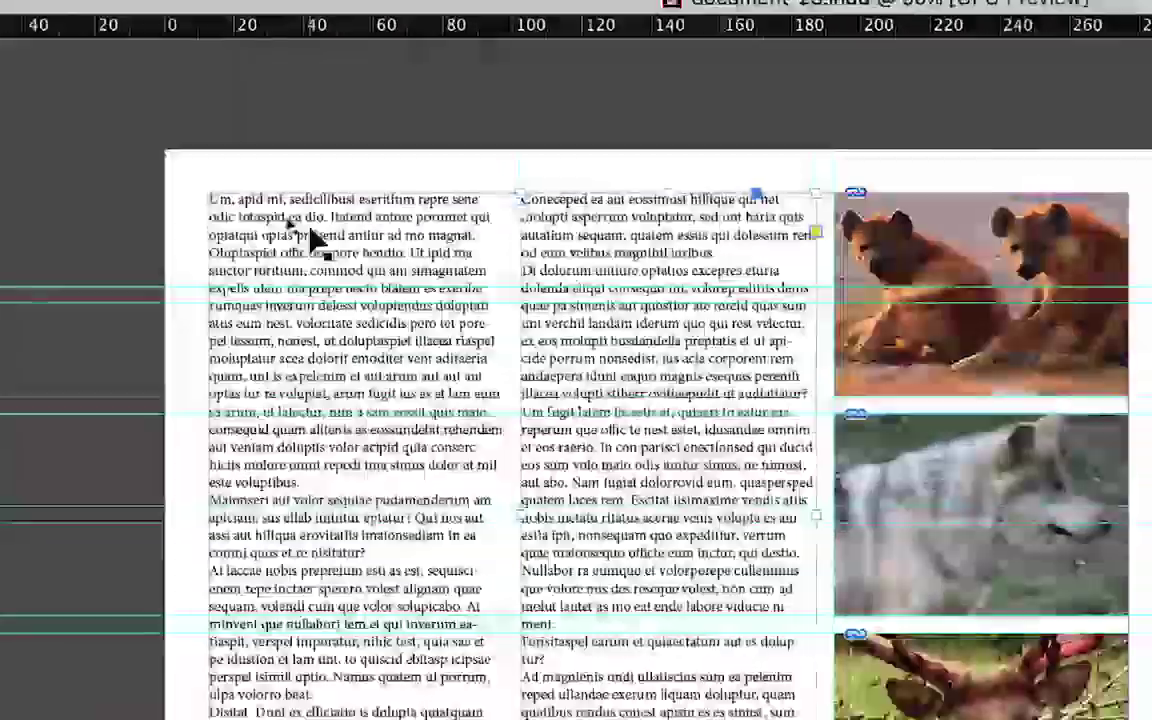
Step: Drag the tops of the left and middle body-text columns downward
{"action": "left_click", "coordinate": [312, 238]}
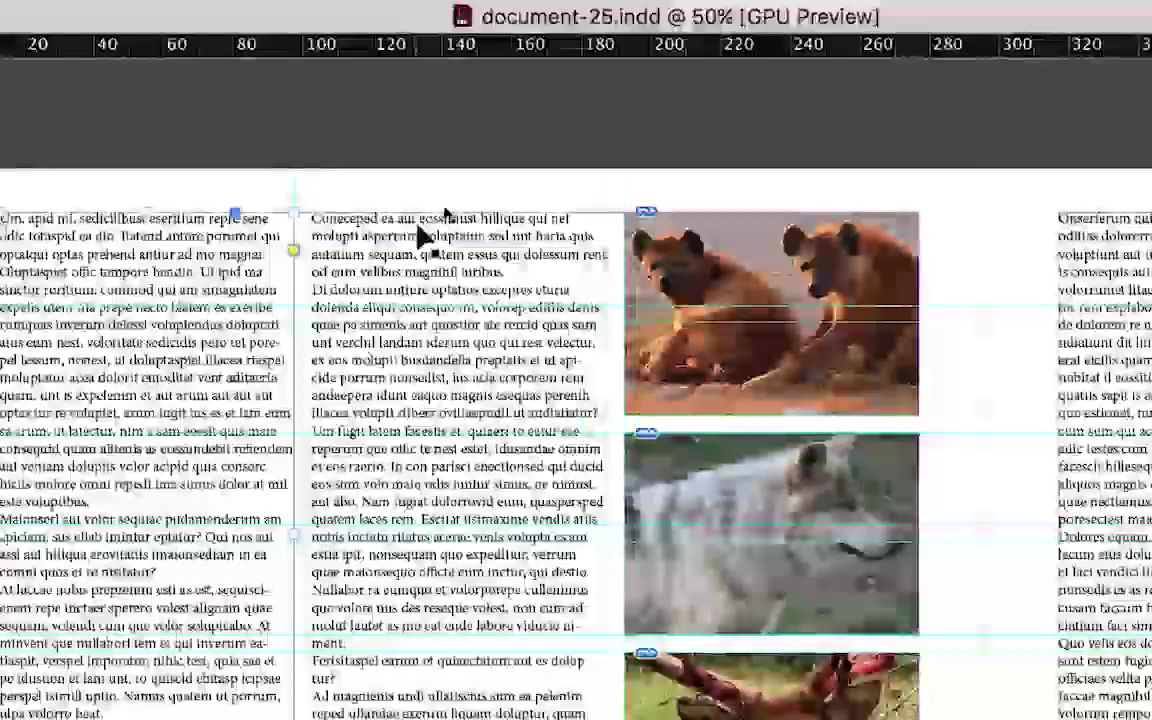
{"action": "left_click", "coordinate": [431, 215]}
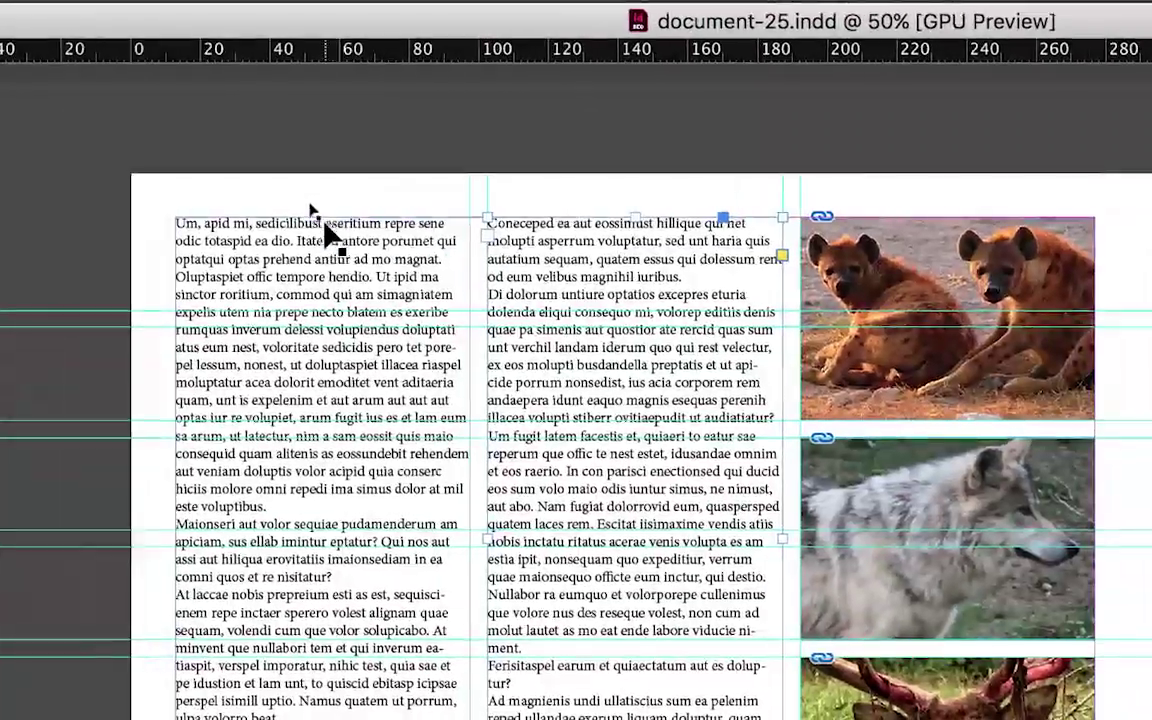
{"action": "left_click", "coordinate": [326, 237]}
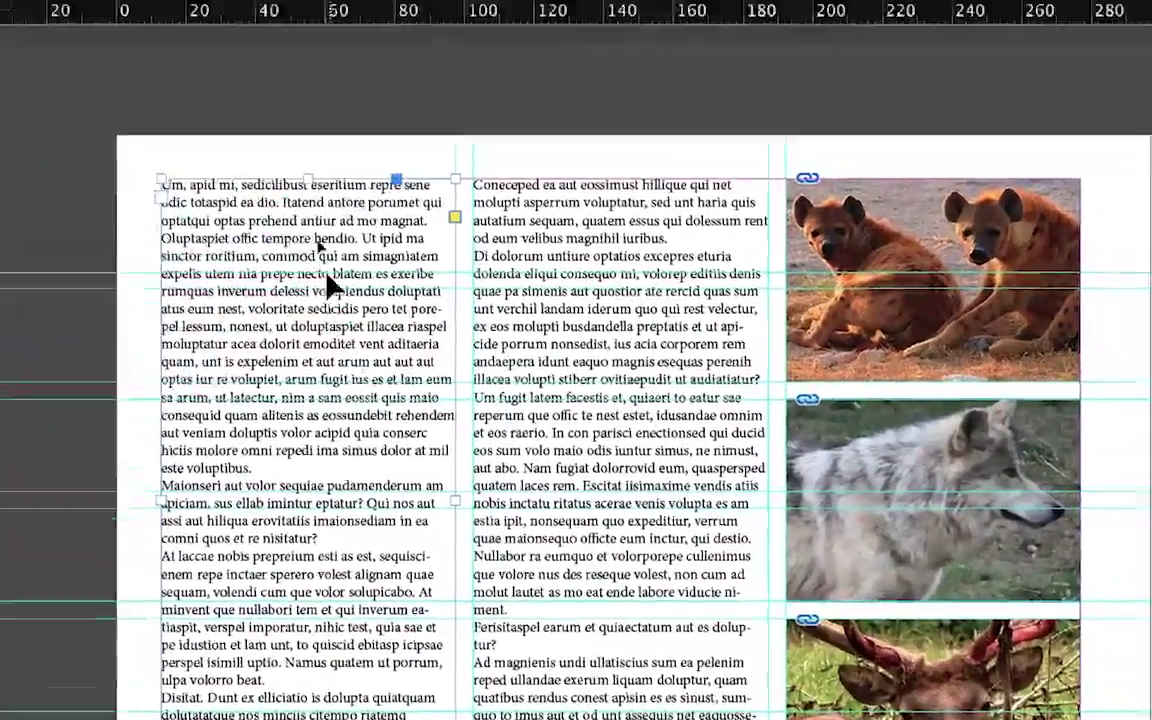
{"action": "left_click_drag", "start_coordinate": [320, 243], "coordinate": [323, 285]}
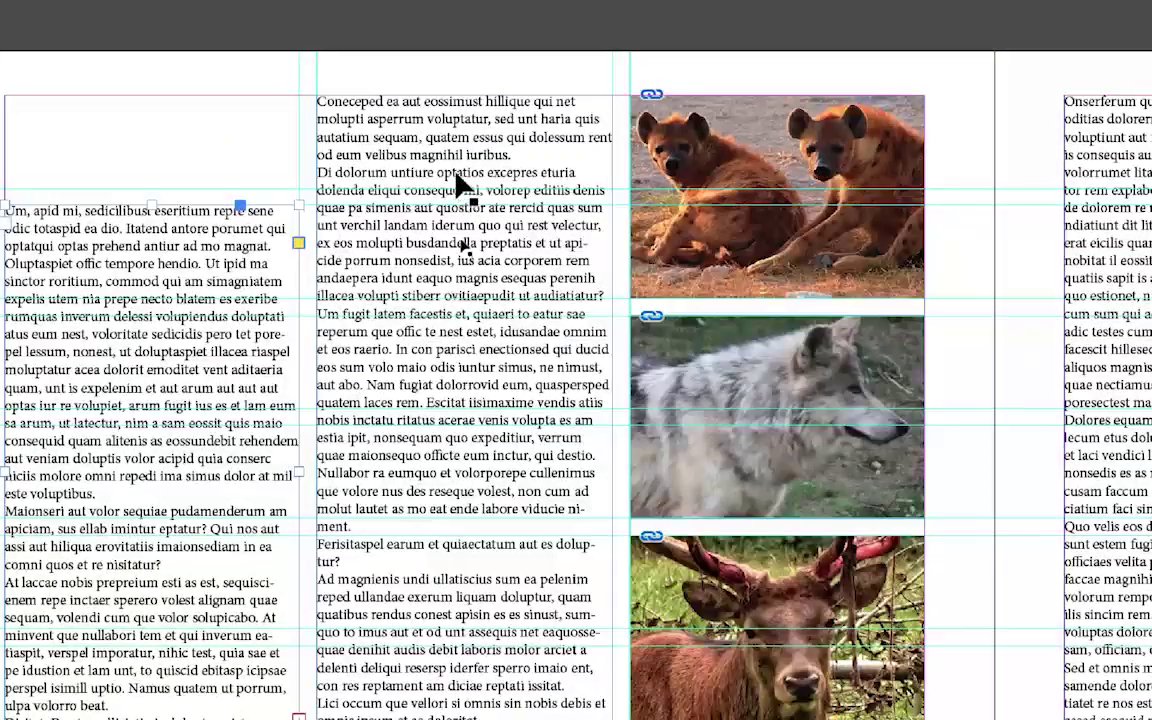
{"action": "left_click_drag", "start_coordinate": [465, 90], "coordinate": [466, 128]}
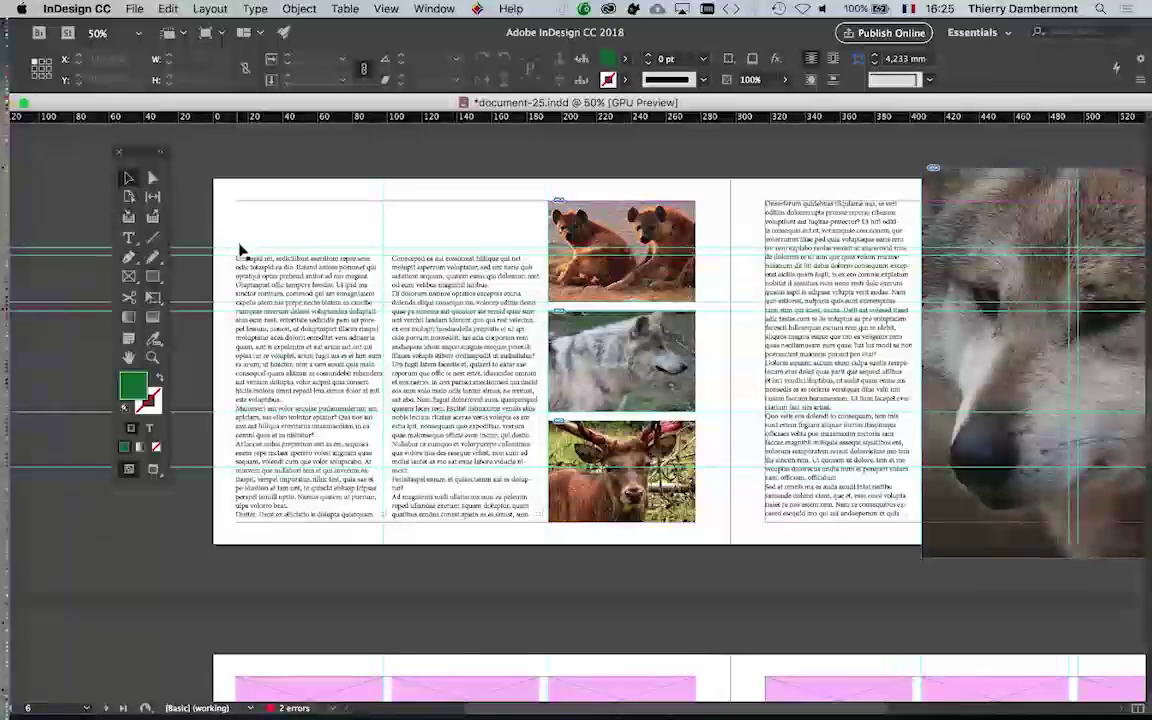
{"action": "scroll", "coordinate": [288, 300], "scroll_direction": "down", "scroll_amount": 10}
{"action": "scroll", "coordinate": [295, 305], "scroll_direction": "up", "scroll_amount": 10}
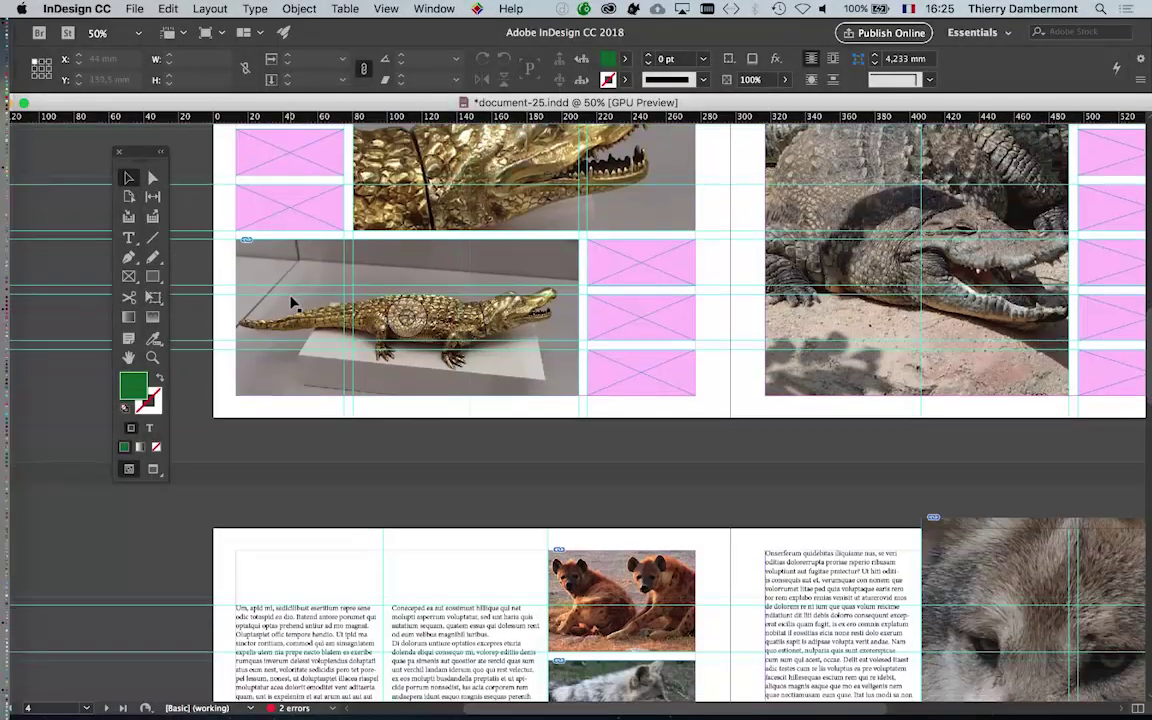
{"action": "scroll", "coordinate": [295, 305], "scroll_direction": "down", "scroll_amount": 2}
{"action": "scroll", "coordinate": [293, 302], "scroll_direction": "down", "scroll_amount": 3}
{"action": "scroll", "coordinate": [295, 305], "scroll_direction": "down", "scroll_amount": 4}
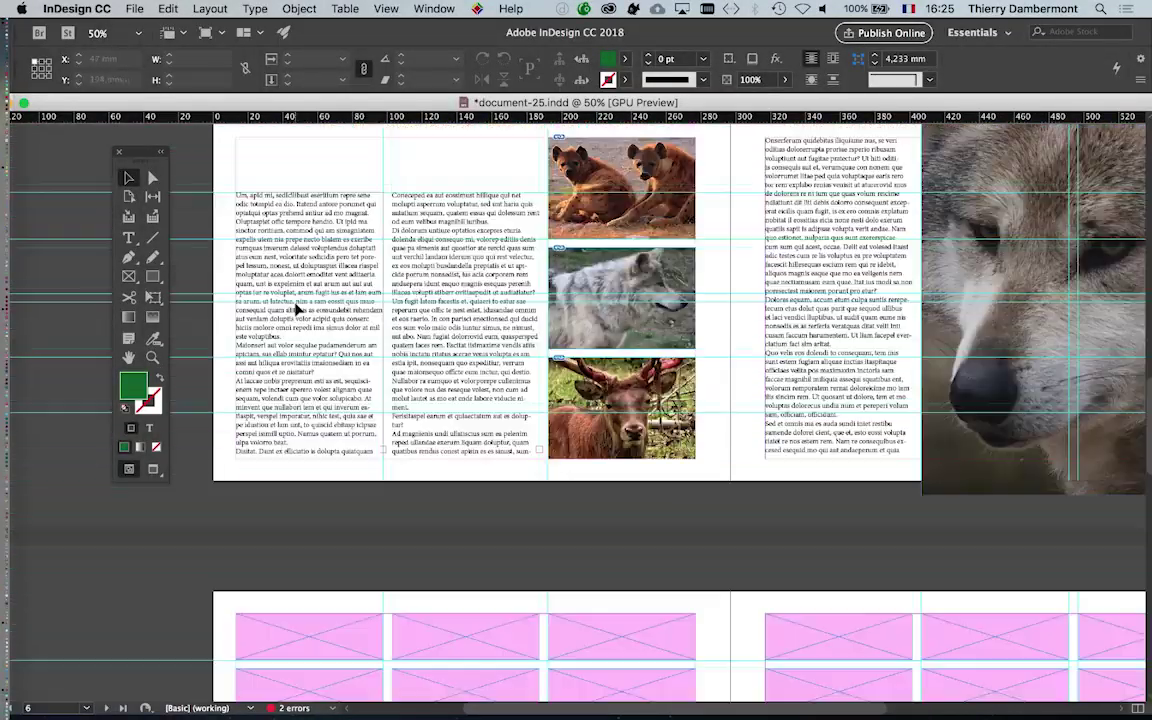
{"action": "scroll", "coordinate": [298, 310], "scroll_direction": "down", "scroll_amount": 5}
{"action": "scroll", "coordinate": [298, 310], "scroll_direction": "down", "scroll_amount": 4}
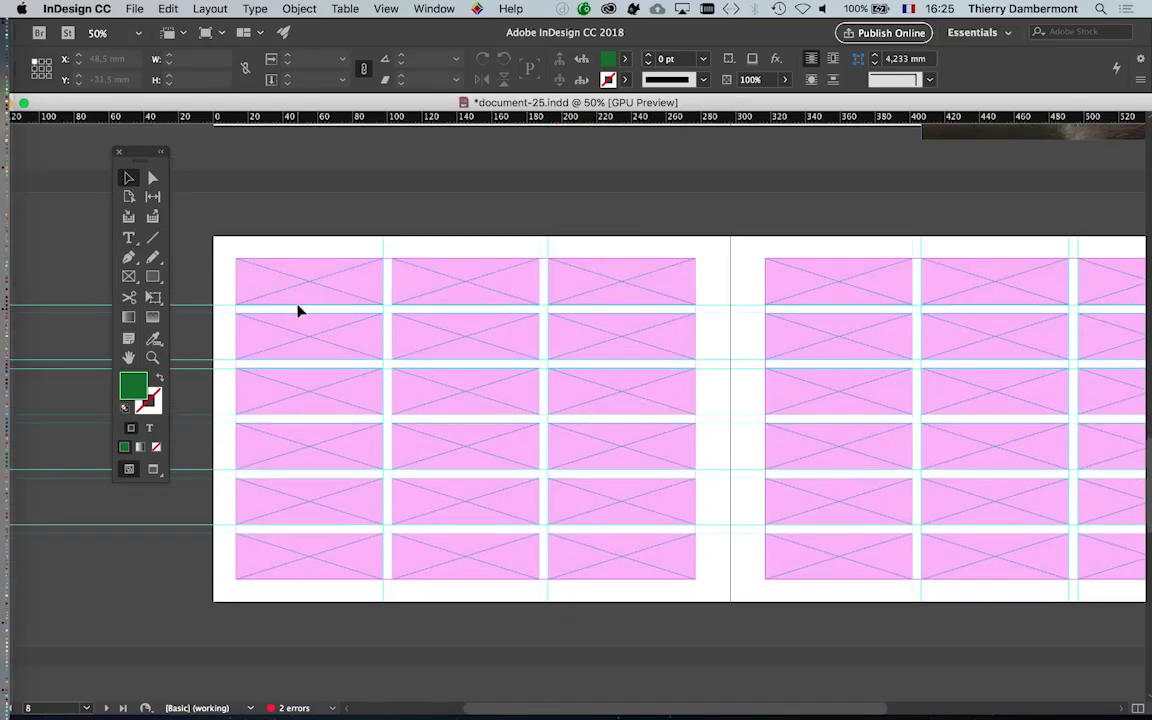
{"action": "scroll", "coordinate": [298, 310], "scroll_direction": "up", "scroll_amount": 1}
{"action": "scroll", "coordinate": [300, 312], "scroll_direction": "up", "scroll_amount": 5}
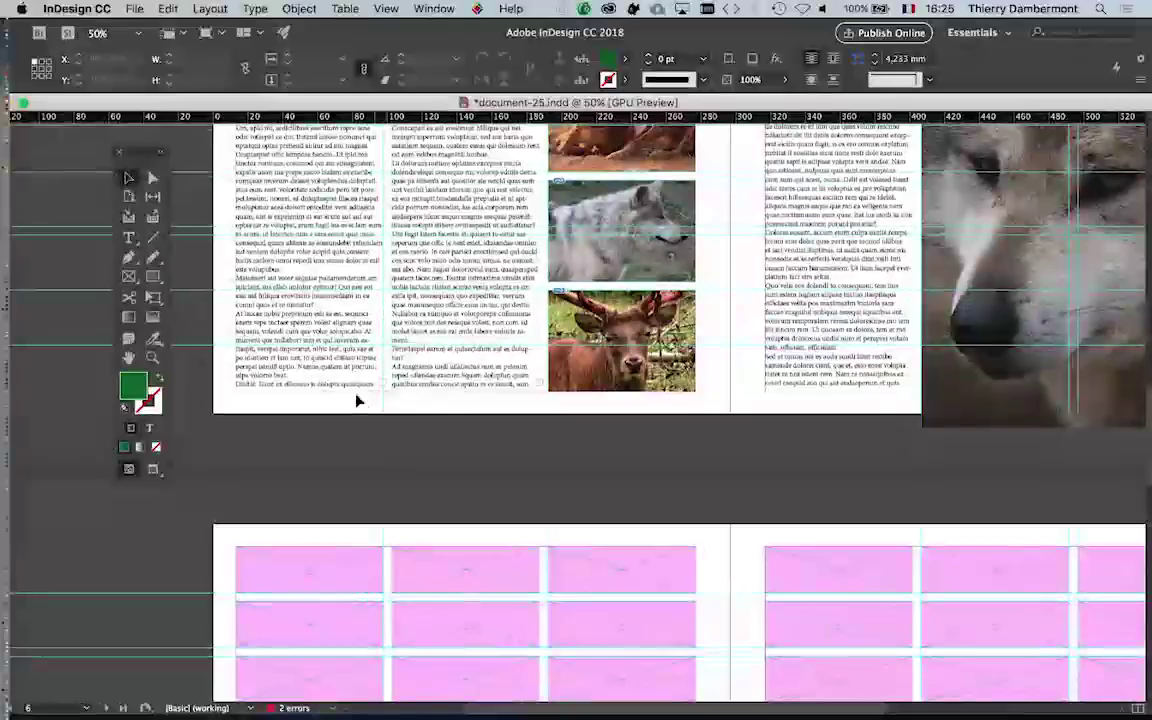
{"action": "scroll", "coordinate": [358, 399], "scroll_direction": "up", "scroll_amount": 3}
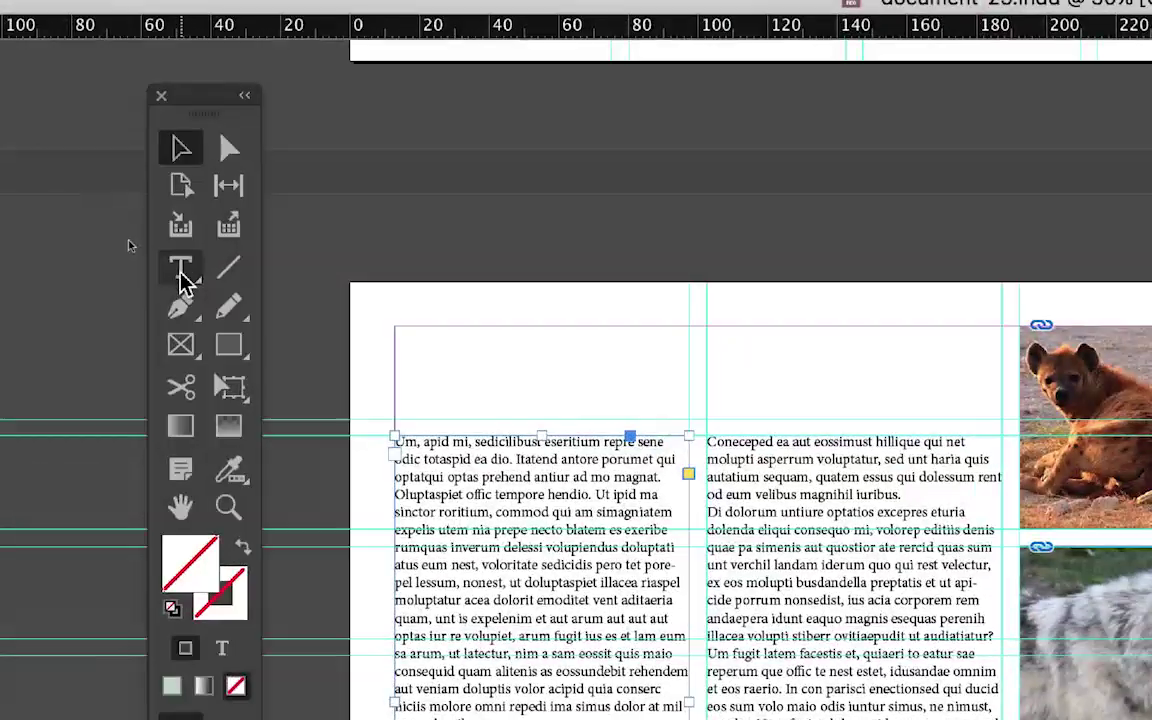
Step: Draw an empty 174,533 × 26,8 mm text frame spanning both left-page columns
{"action": "left_click", "coordinate": [181, 270]}
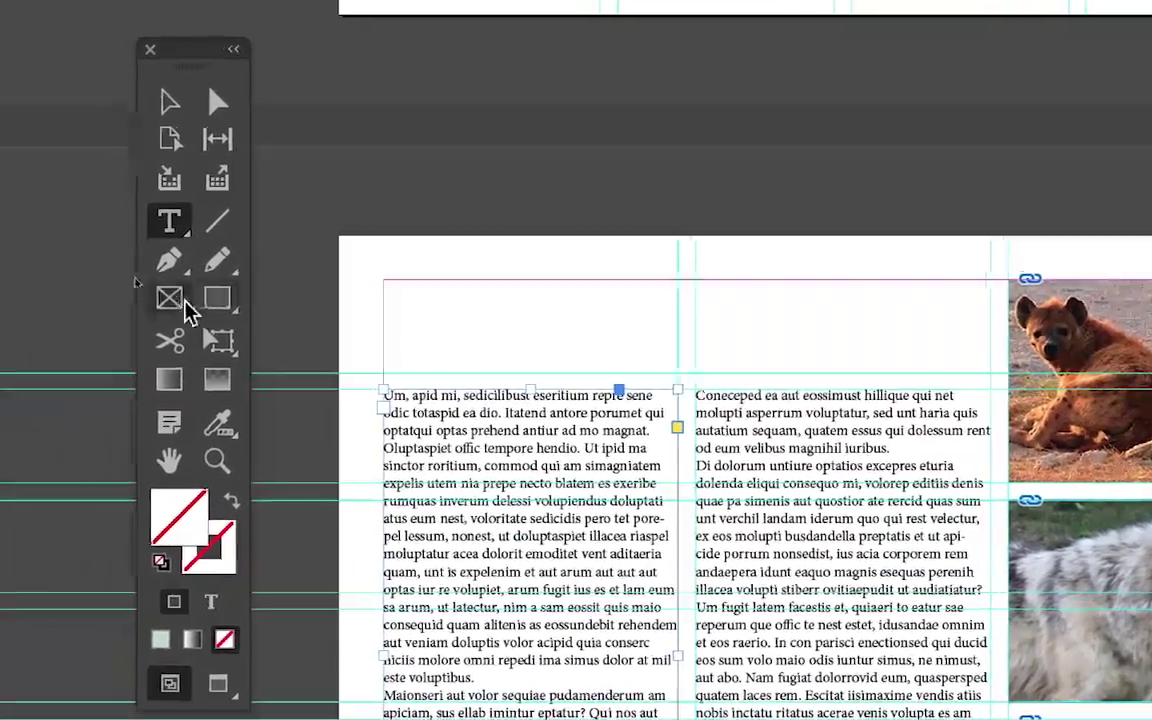
{"action": "left_click", "coordinate": [185, 305]}
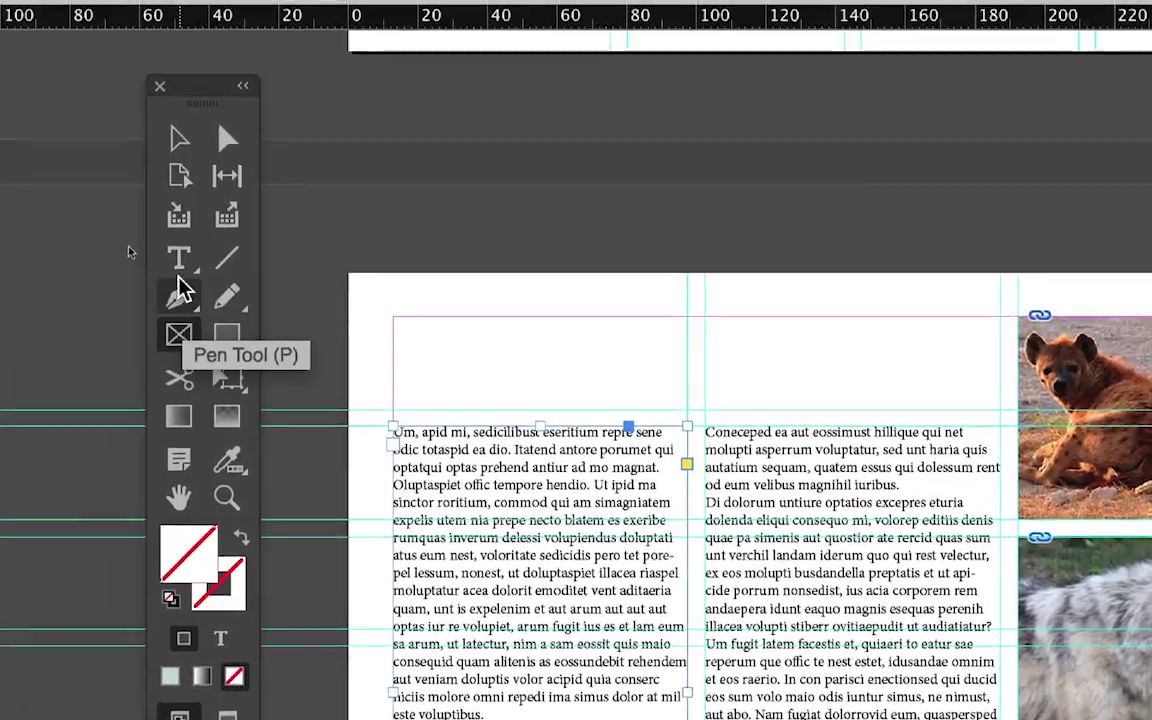
{"action": "left_click", "coordinate": [181, 275]}
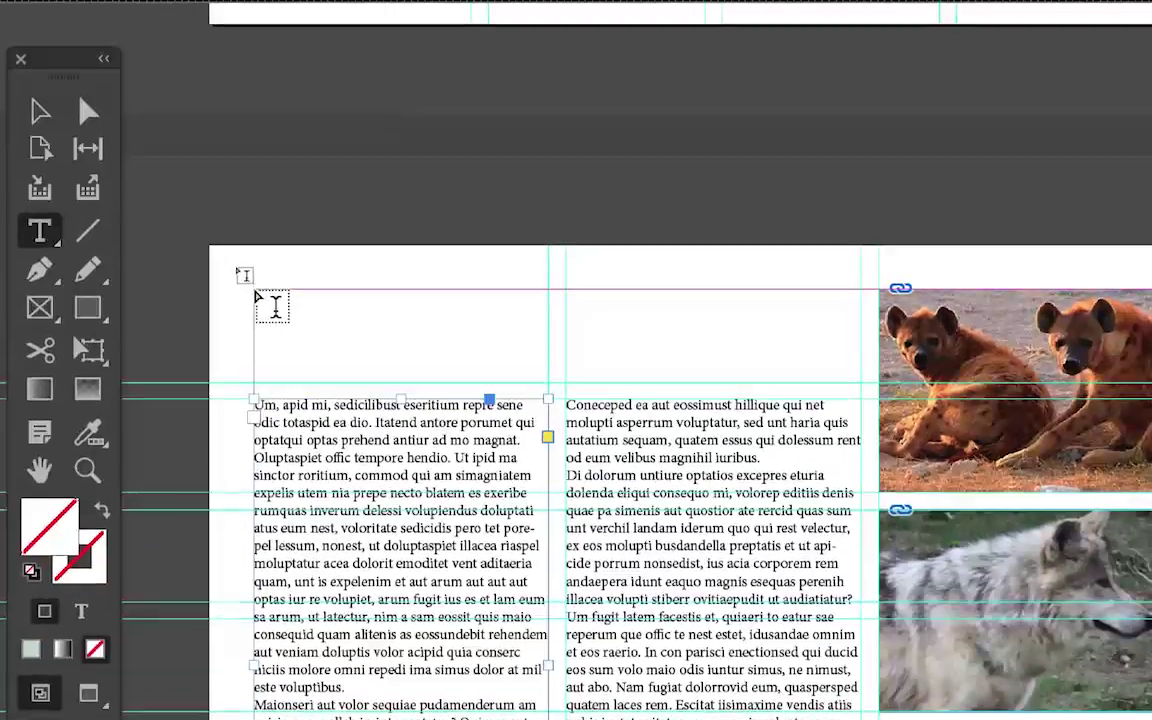
{"action": "mouse_move", "coordinate": [256, 290]}
{"action": "left_mouse_down"}
{"action": "mouse_move", "coordinate": [346, 314]}
{"action": "mouse_move", "coordinate": [469, 322]}
{"action": "left_mouse_up"}
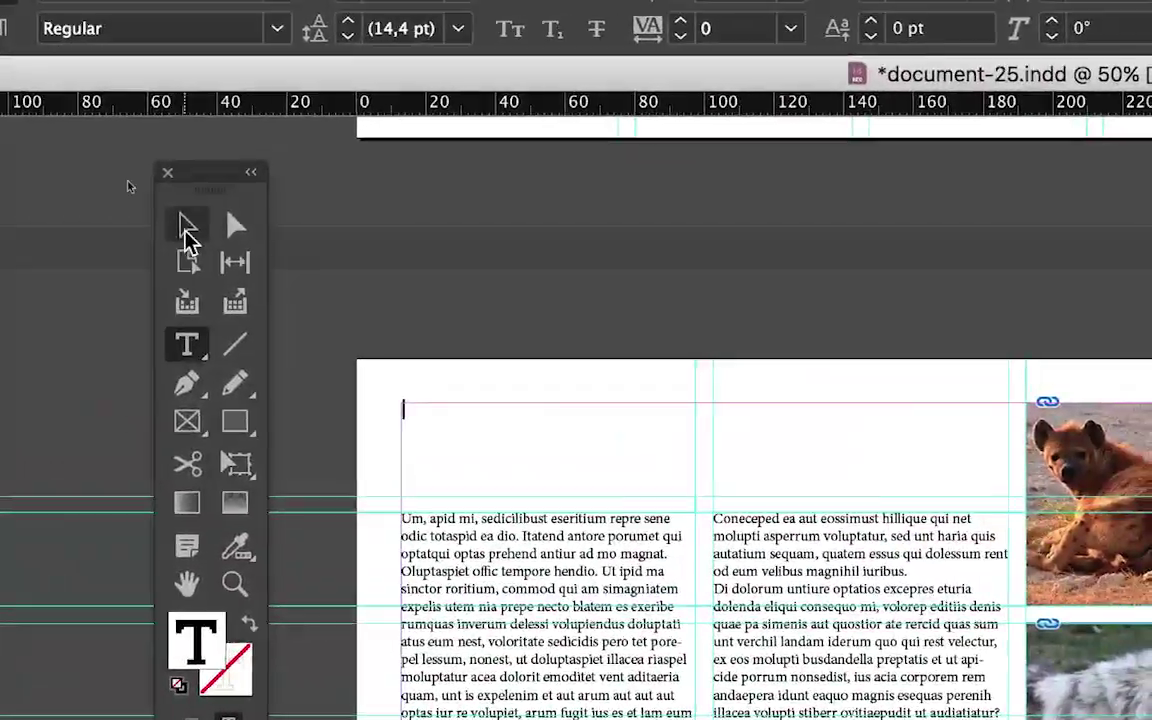
{"action": "key", "text": "Escape"}
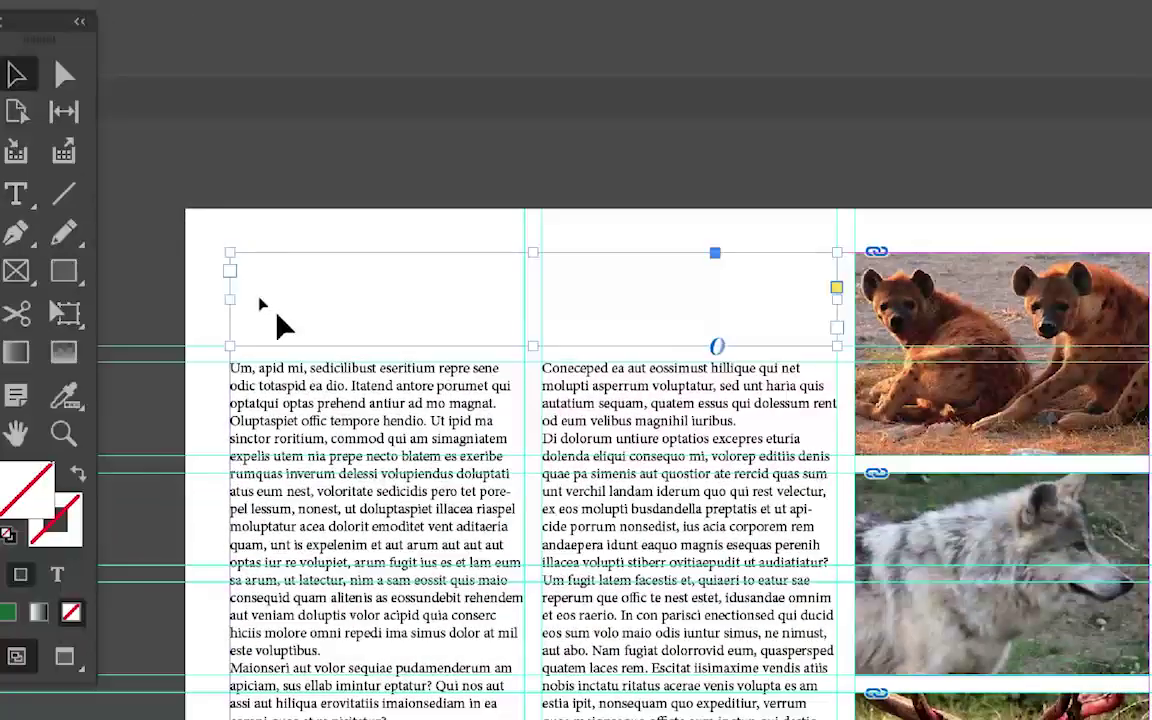
{"action": "left_click", "coordinate": [278, 316]}
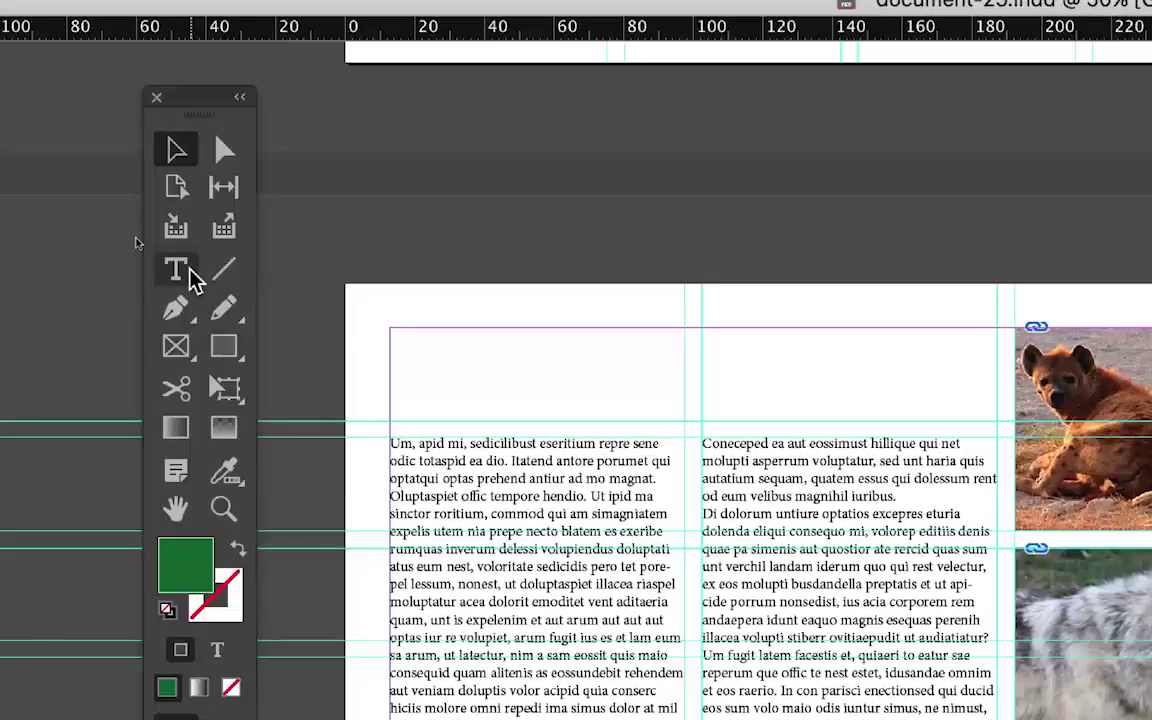
{"action": "left_click", "coordinate": [188, 270]}
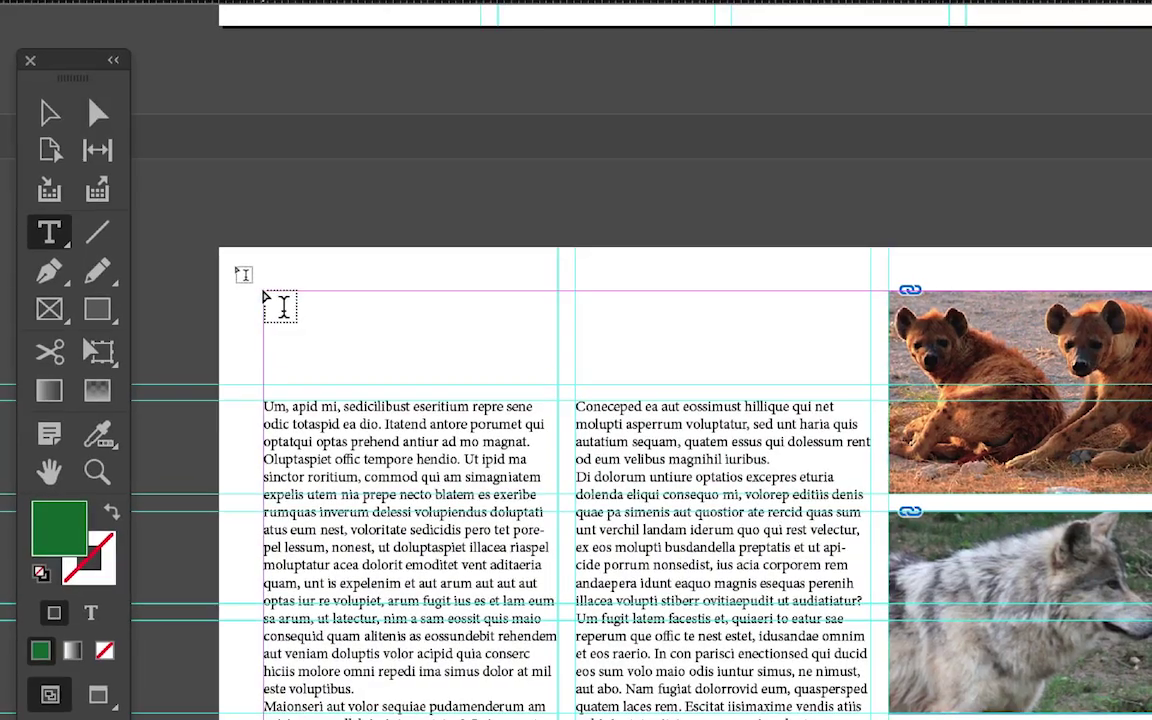
{"action": "mouse_move", "coordinate": [266, 296]}
{"action": "left_mouse_down"}
{"action": "mouse_move", "coordinate": [380, 328]}
{"action": "mouse_move", "coordinate": [487, 337]}
{"action": "left_mouse_up"}
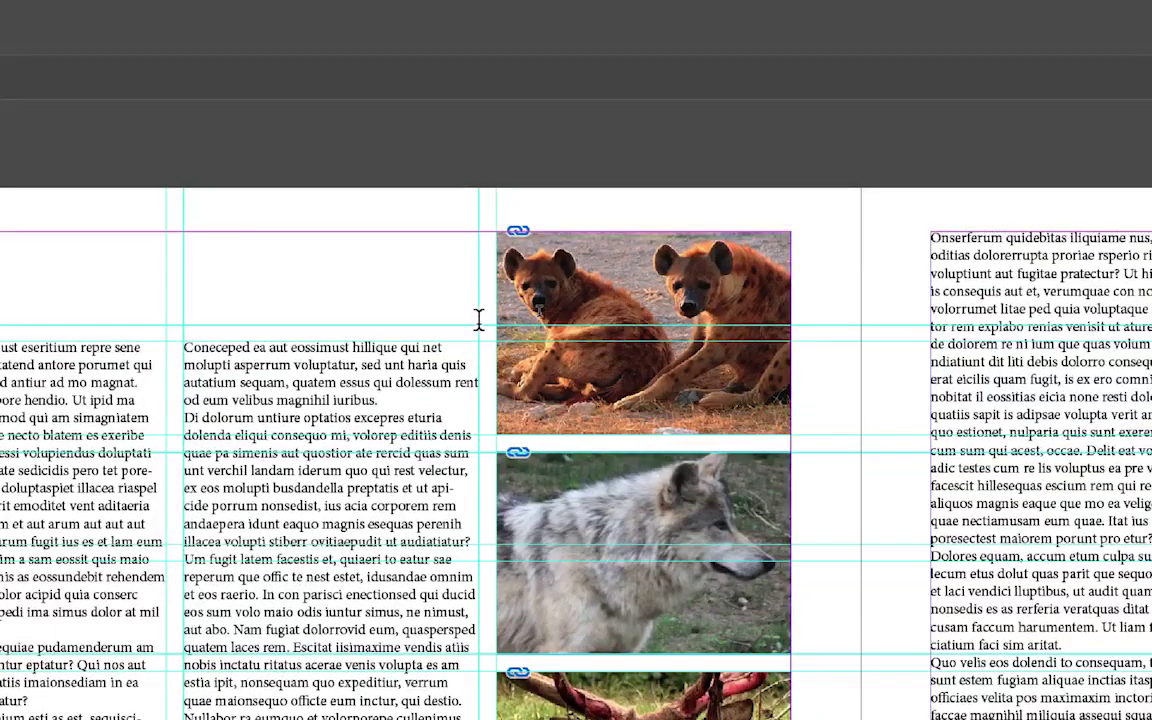
{"action": "left_click_drag", "start_coordinate": [479, 319], "coordinate": [479, 323]}
{"action": "key", "text": "Escape"}
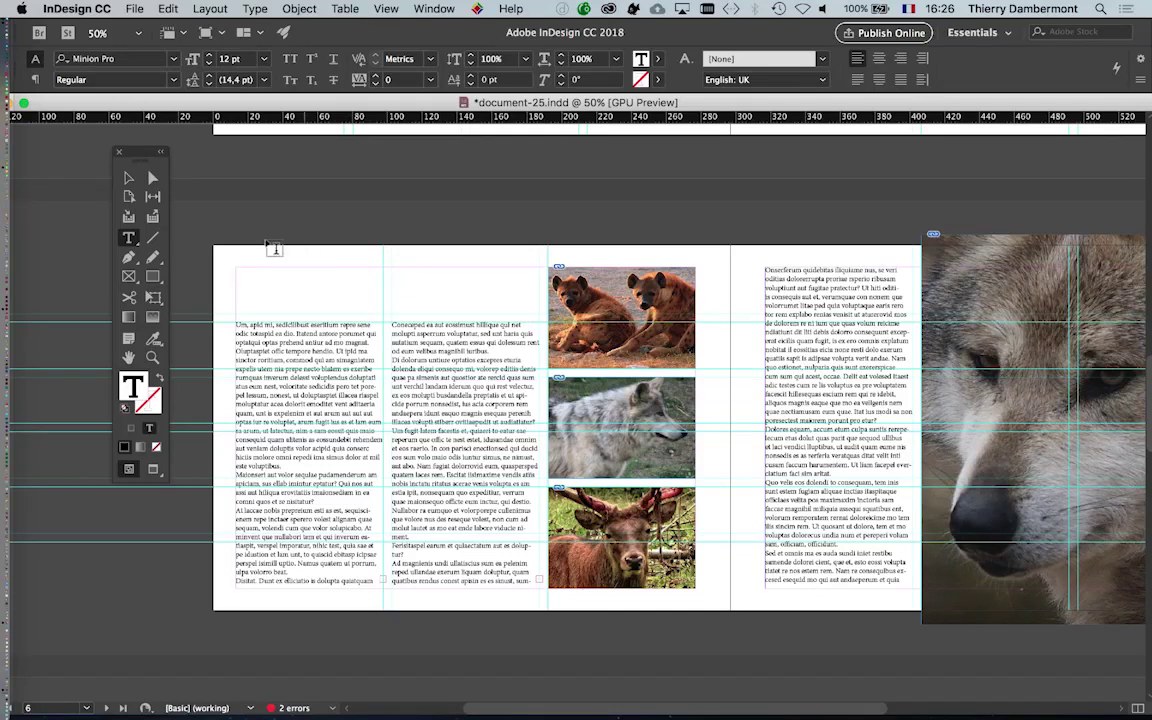
Step: Reposition the deer photo below the wolf close-up
{"action": "left_click", "coordinate": [126, 178]}
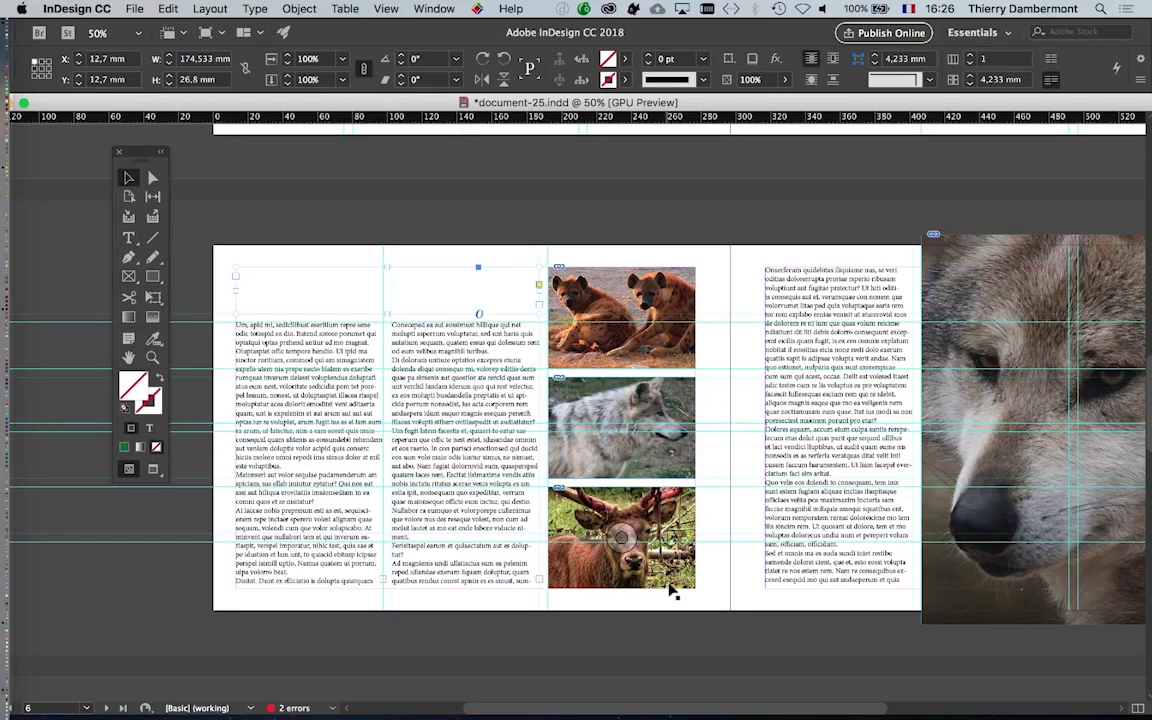
{"action": "left_click_drag", "start_coordinate": [733, 607], "coordinate": [630, 578]}
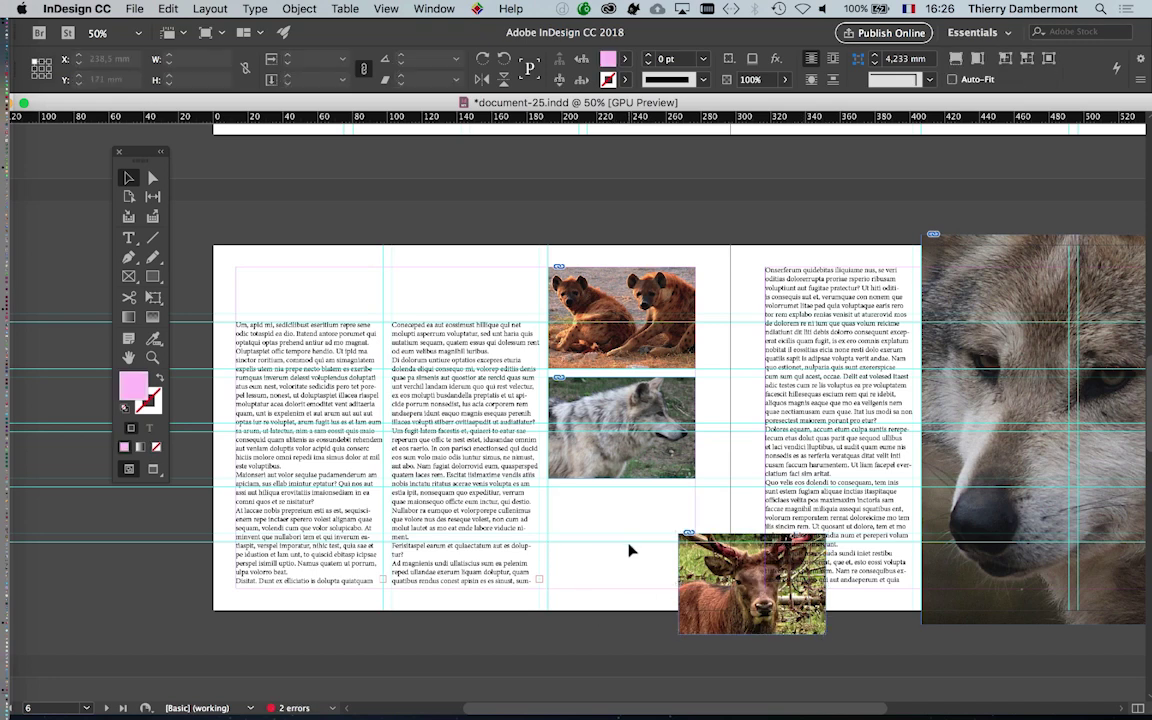
{"action": "left_click_drag", "start_coordinate": [705, 562], "coordinate": [698, 565]}
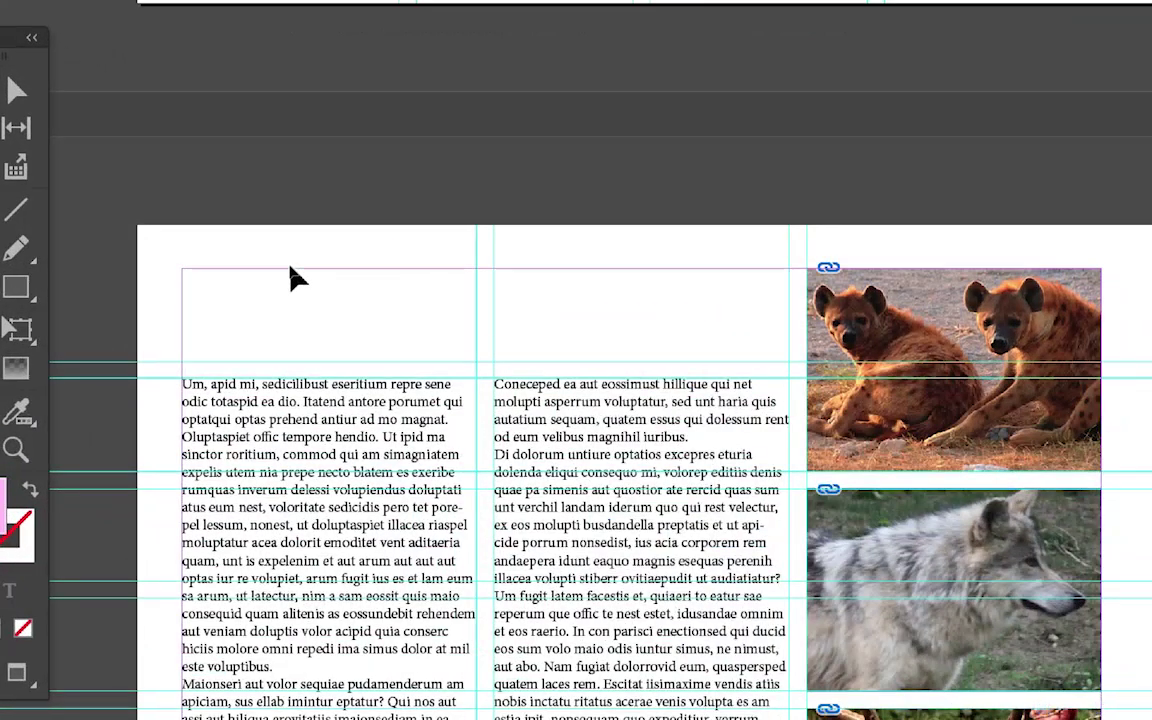
{"action": "left_click", "coordinate": [298, 282]}
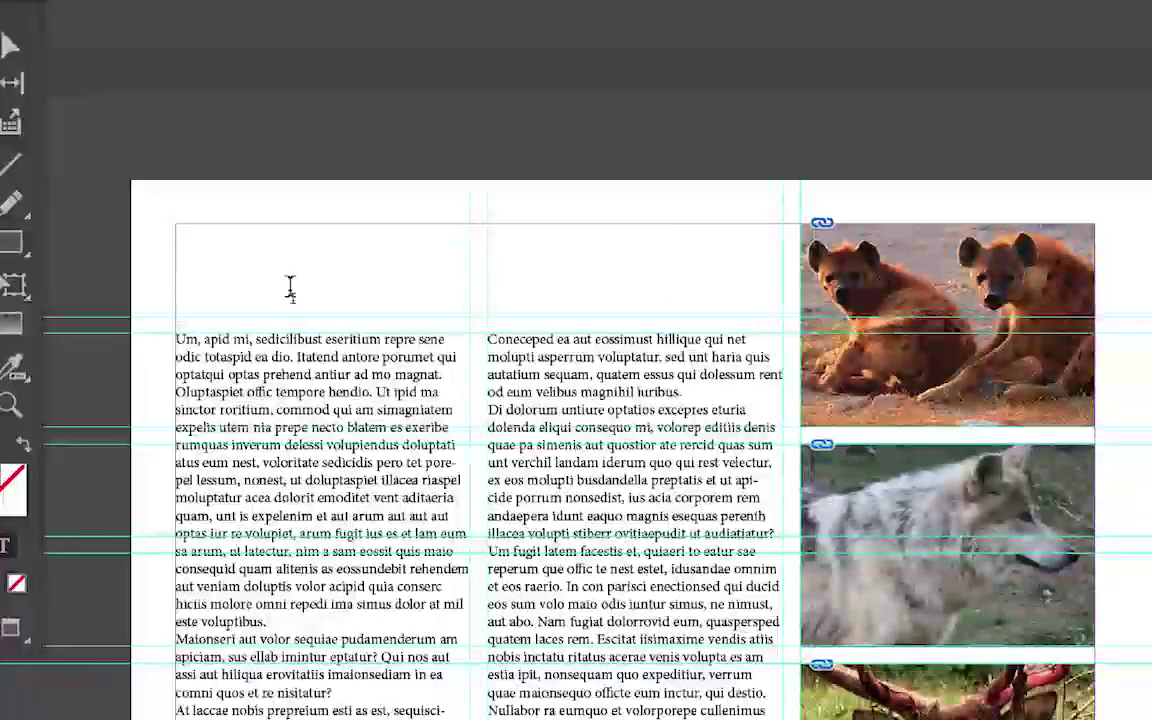
Step: Enter the heading 'Les beaux poulains de la savane …', correcting 'savanne' to 'savane'
{"action": "left_click", "coordinate": [290, 288]}
{"action": "type", "text": "Les beaux poulains de la savane ..."}
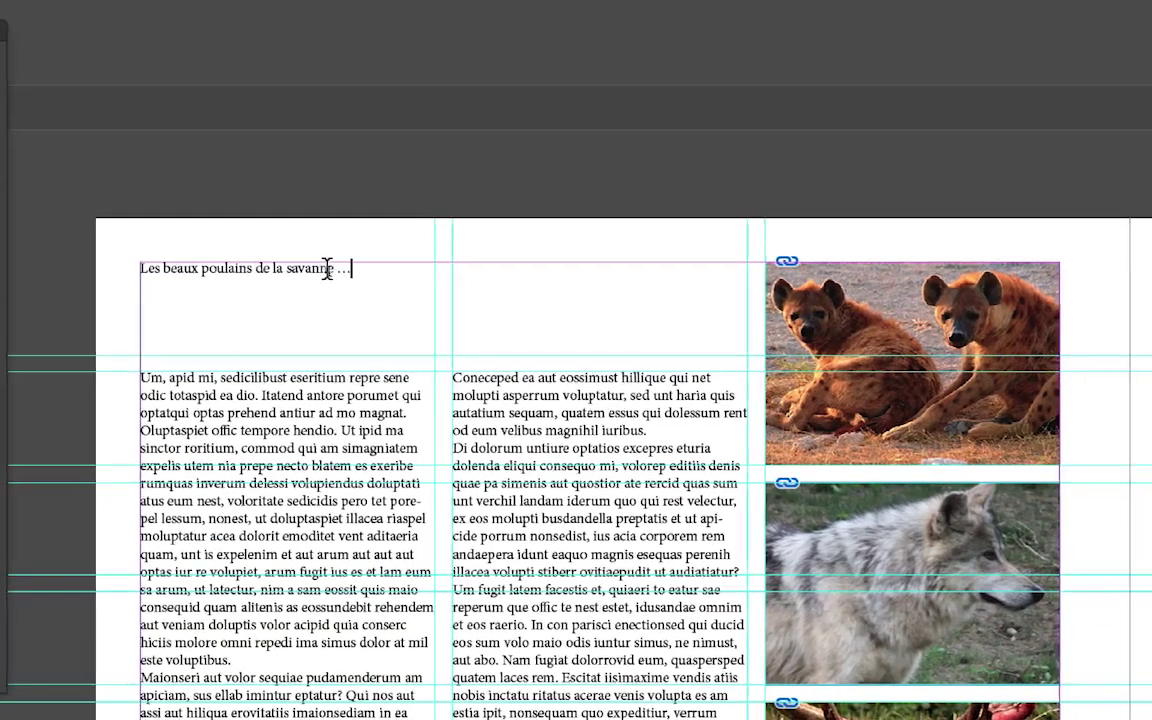
{"action": "left_click_drag", "start_coordinate": [328, 270], "coordinate": [309, 274]}
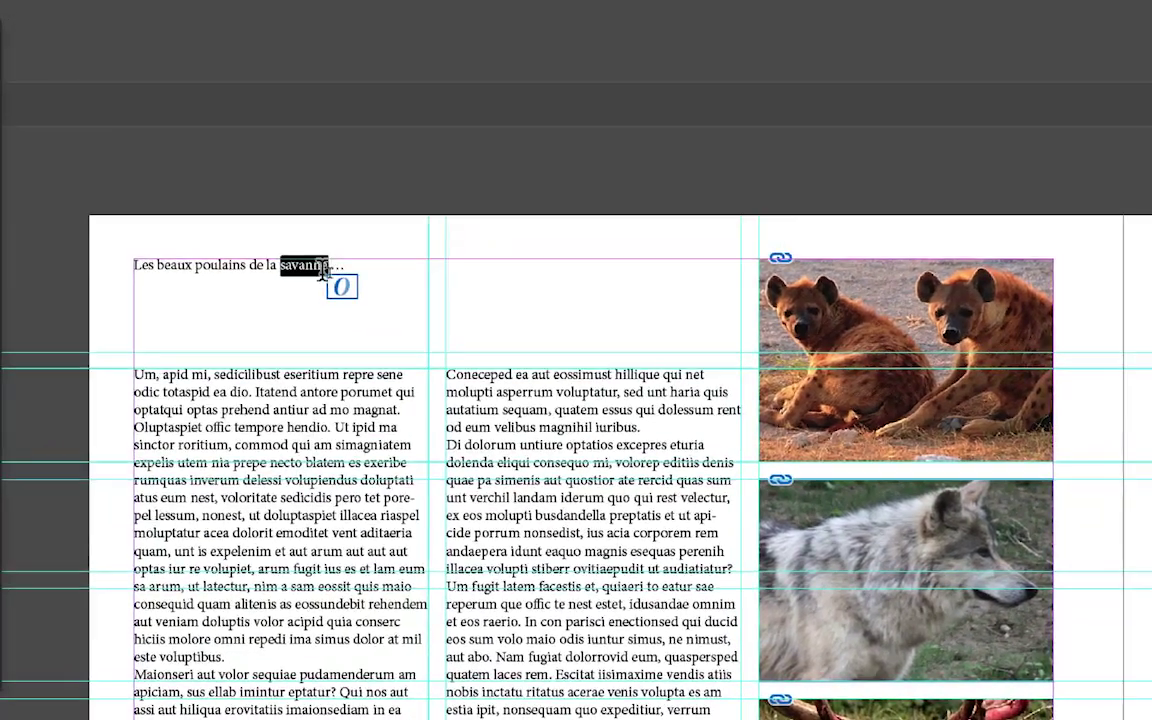
{"action": "type", "text": "savane"}
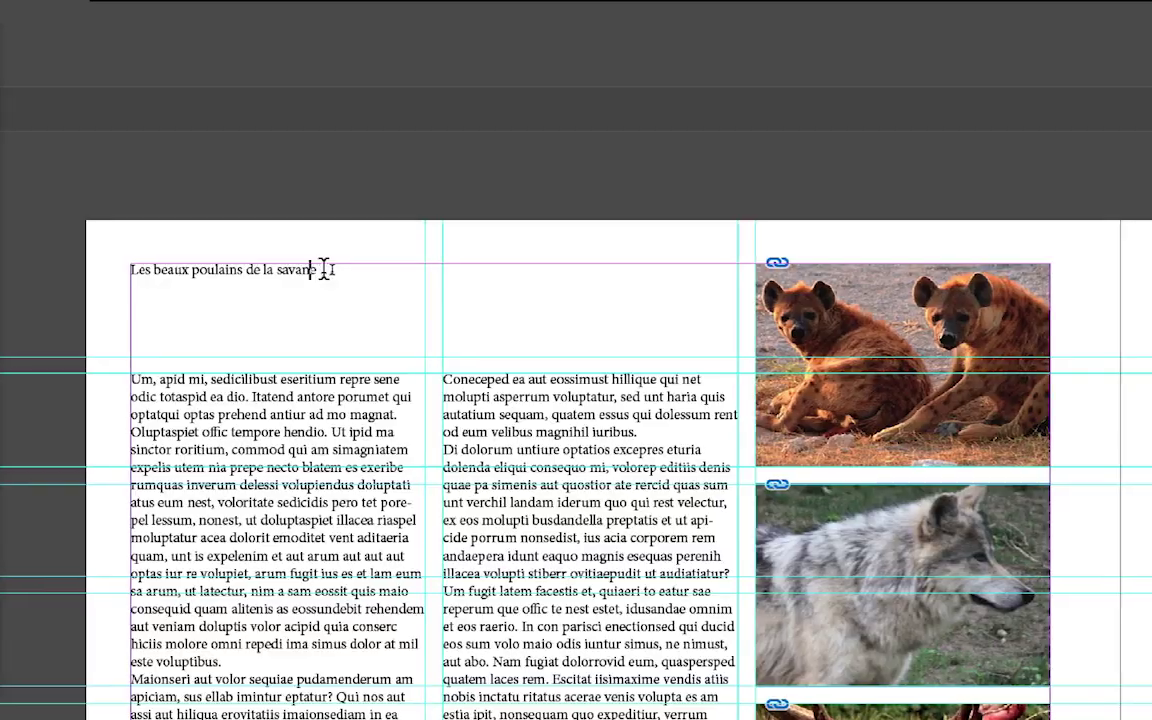
{"action": "type", "text": " ..."}
{"action": "key", "text": "ctrl+a"}
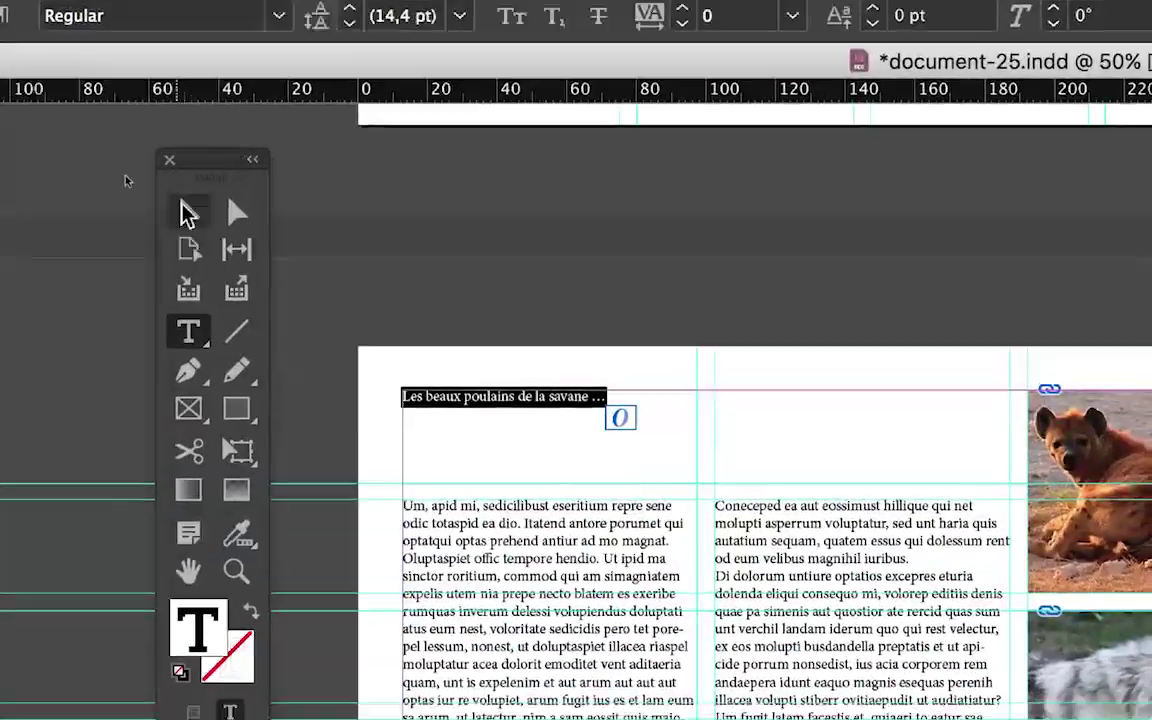
{"action": "left_click", "coordinate": [158, 188]}
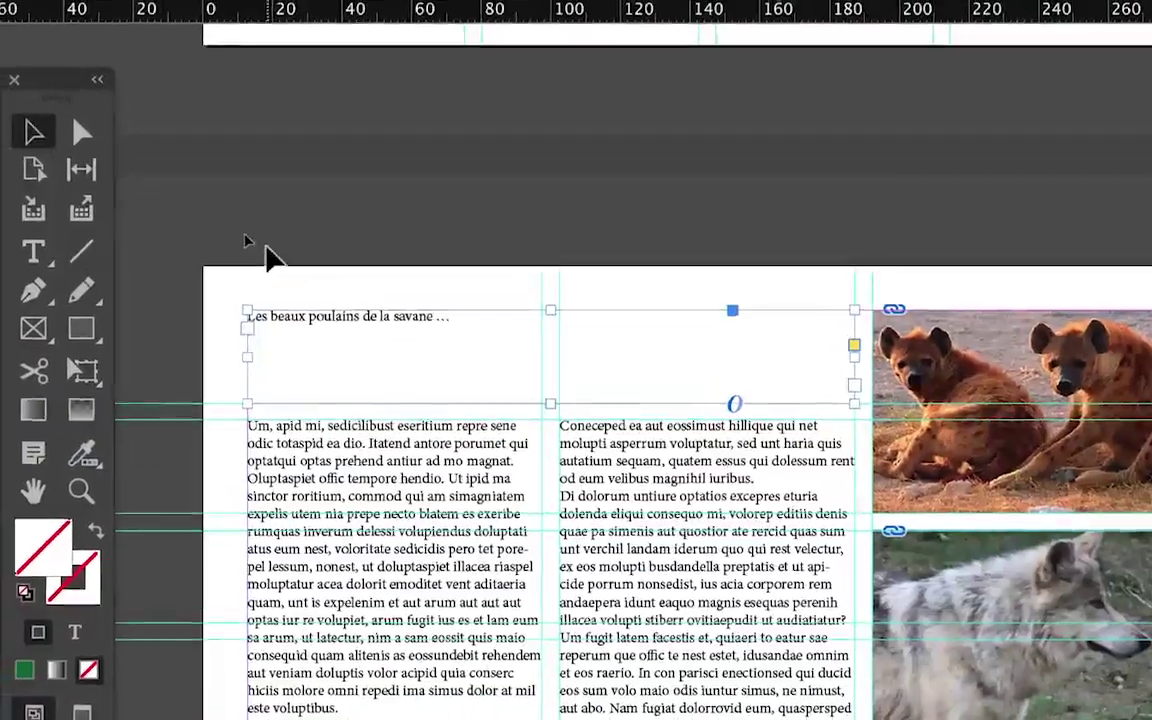
{"action": "left_click", "coordinate": [272, 256]}
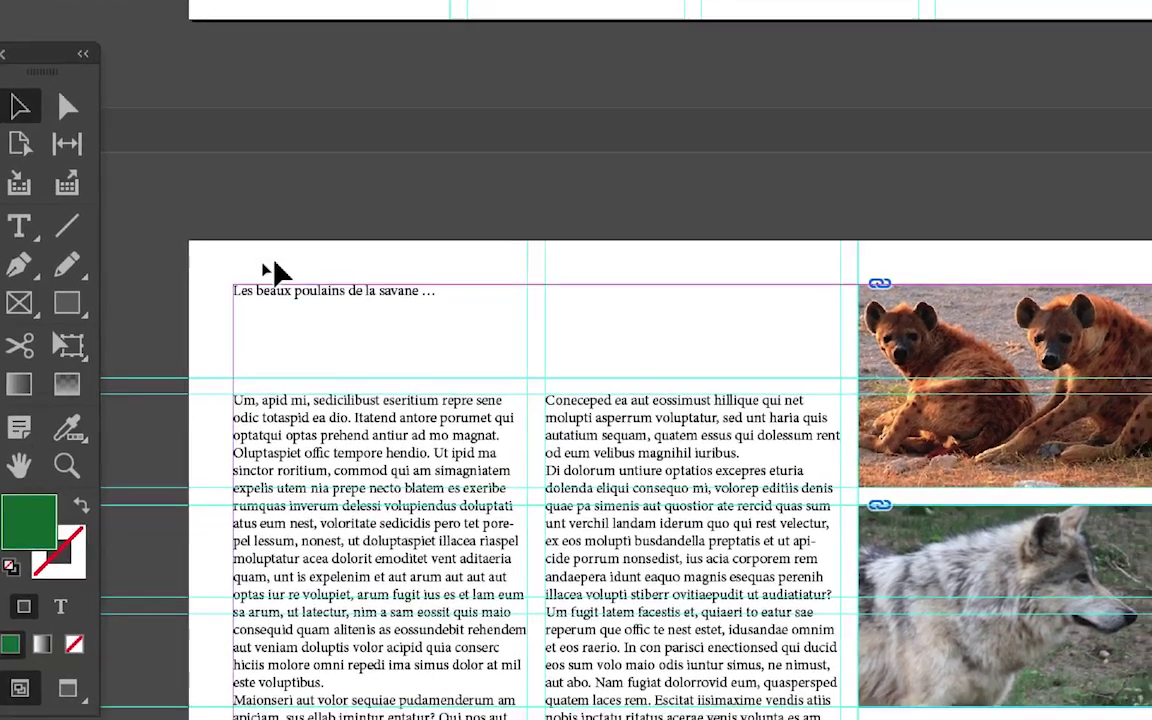
{"action": "left_click", "coordinate": [283, 281]}
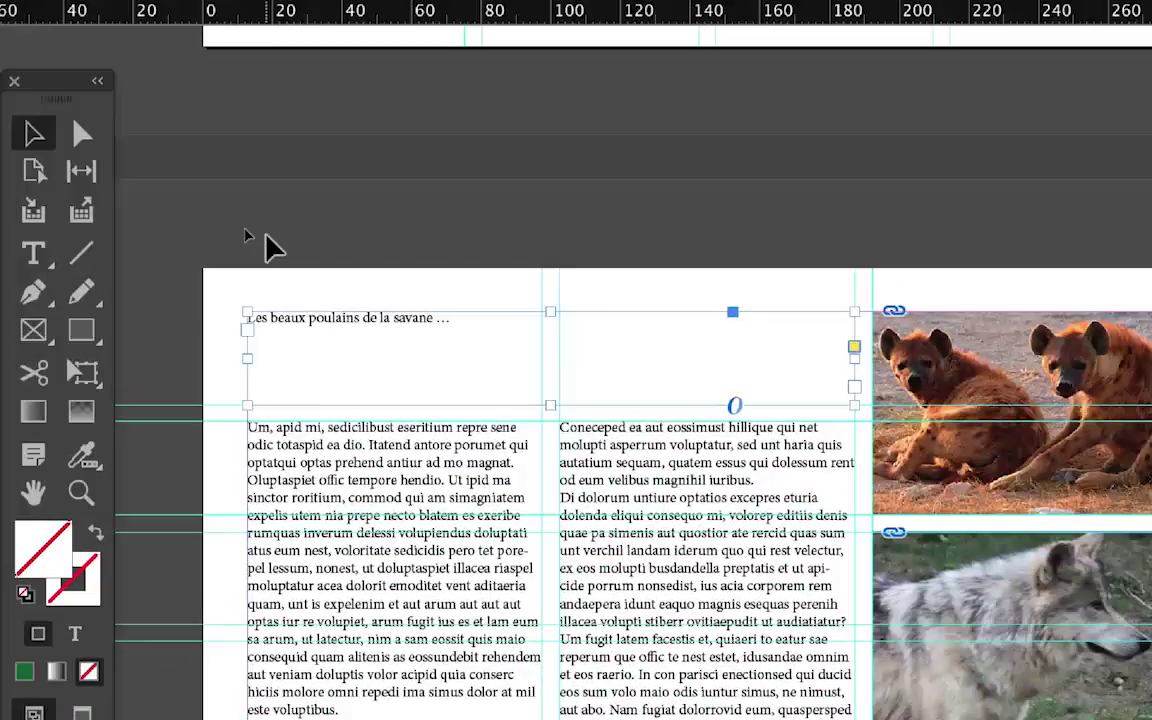
{"action": "left_click", "coordinate": [265, 244]}
{"action": "left_click", "coordinate": [268, 272]}
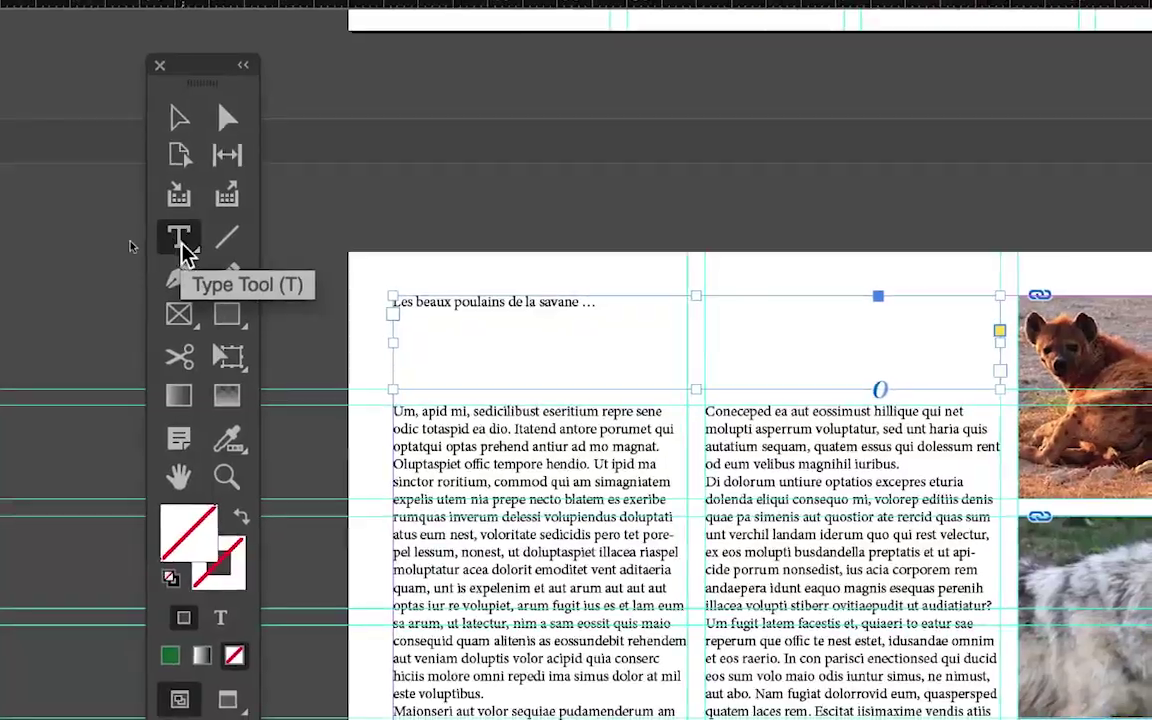
{"action": "left_click", "coordinate": [85, 221]}
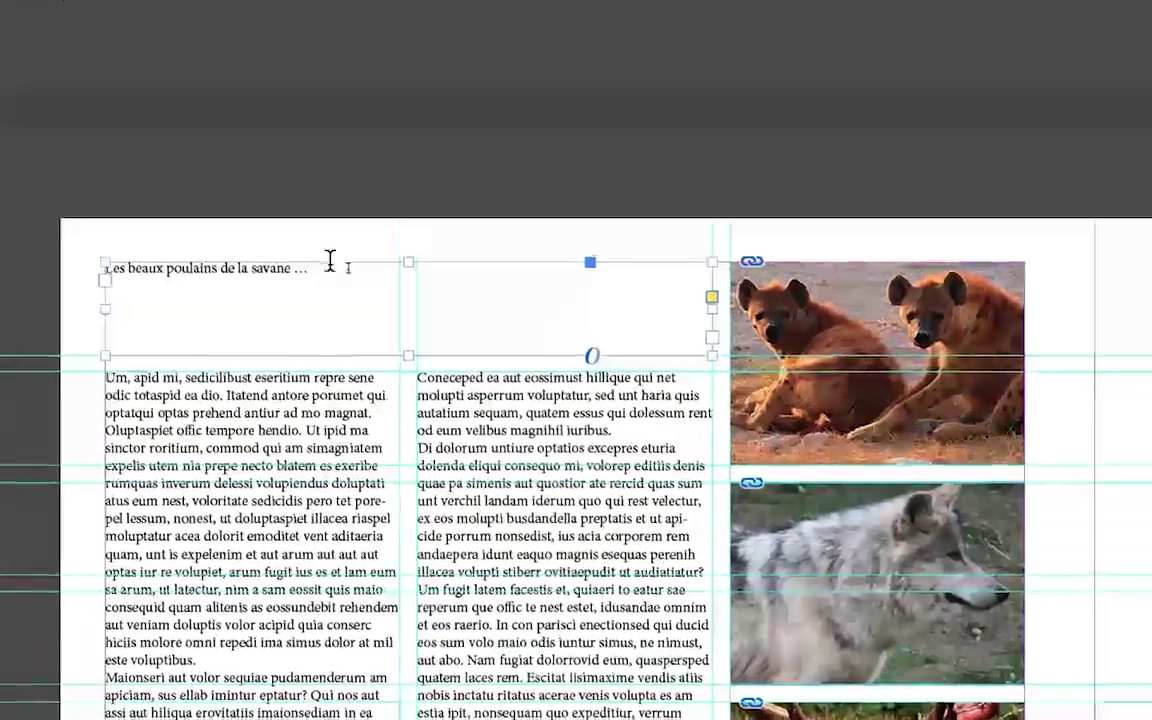
{"action": "mouse_move", "coordinate": [320, 262]}
{"action": "left_mouse_down"}
{"action": "mouse_move", "coordinate": [248, 265]}
{"action": "mouse_move", "coordinate": [240, 230]}
{"action": "left_mouse_up"}
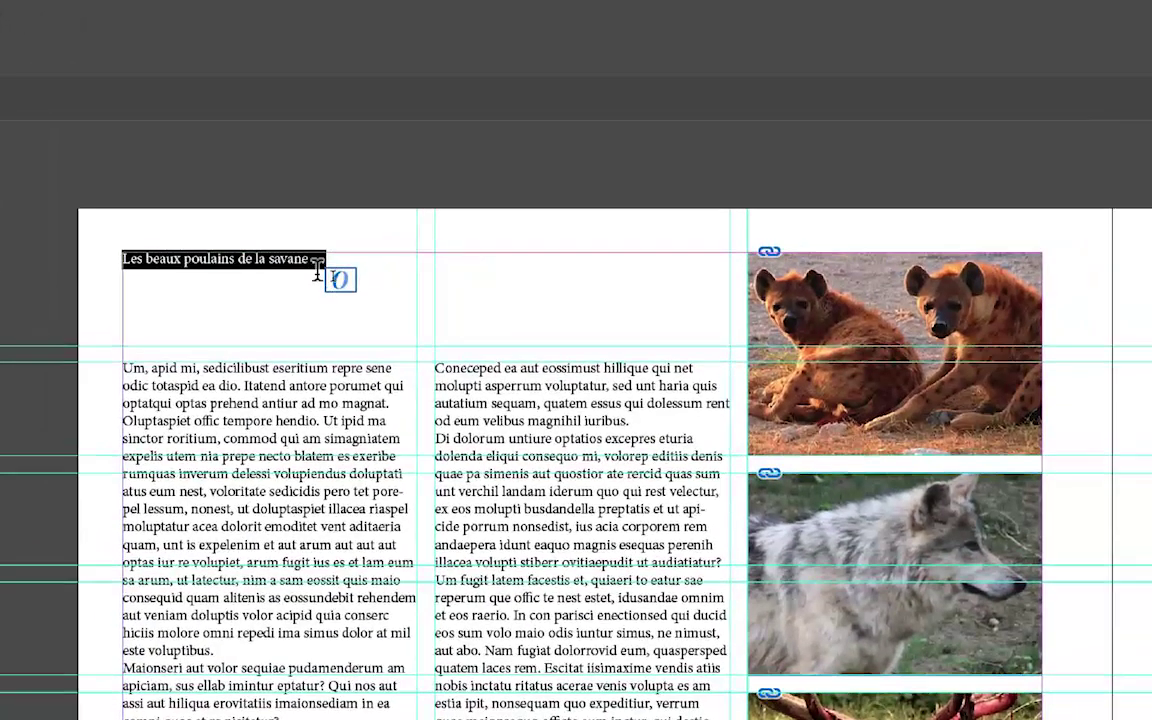
{"action": "mouse_move", "coordinate": [240, 230]}
{"action": "left_mouse_down"}
{"action": "mouse_move", "coordinate": [320, 268]}
{"action": "mouse_move", "coordinate": [245, 268]}
{"action": "left_mouse_up"}
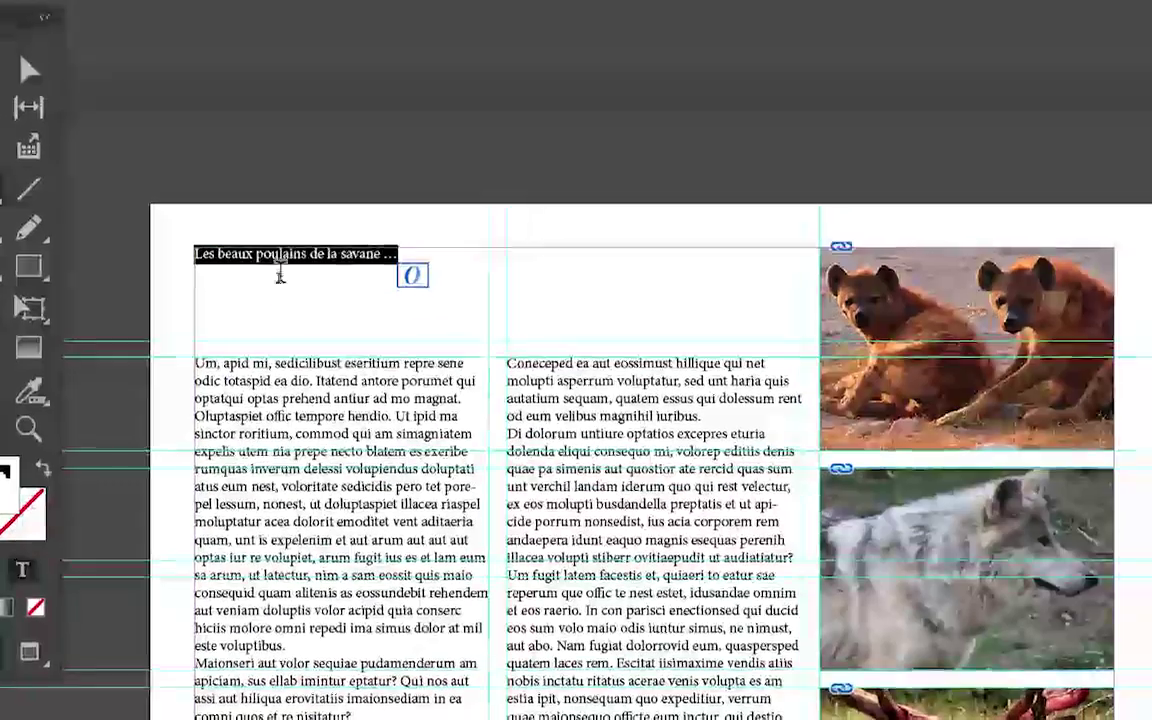
{"action": "key", "text": "Escape"}
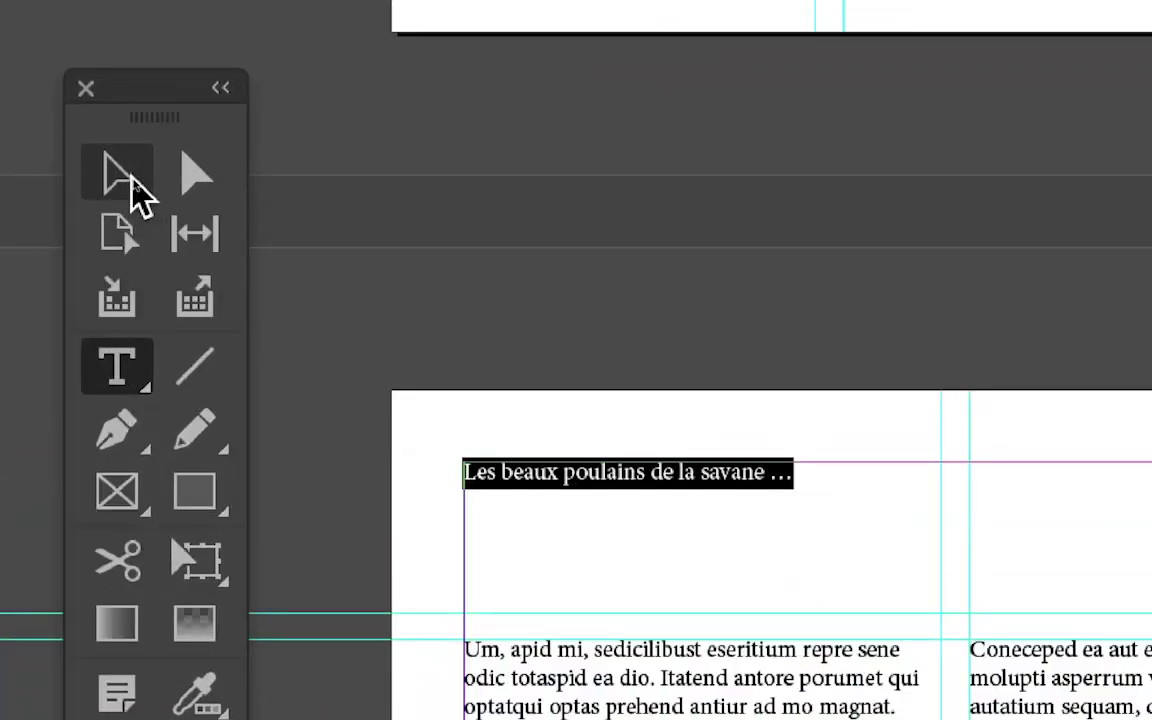
{"action": "left_click", "coordinate": [131, 180]}
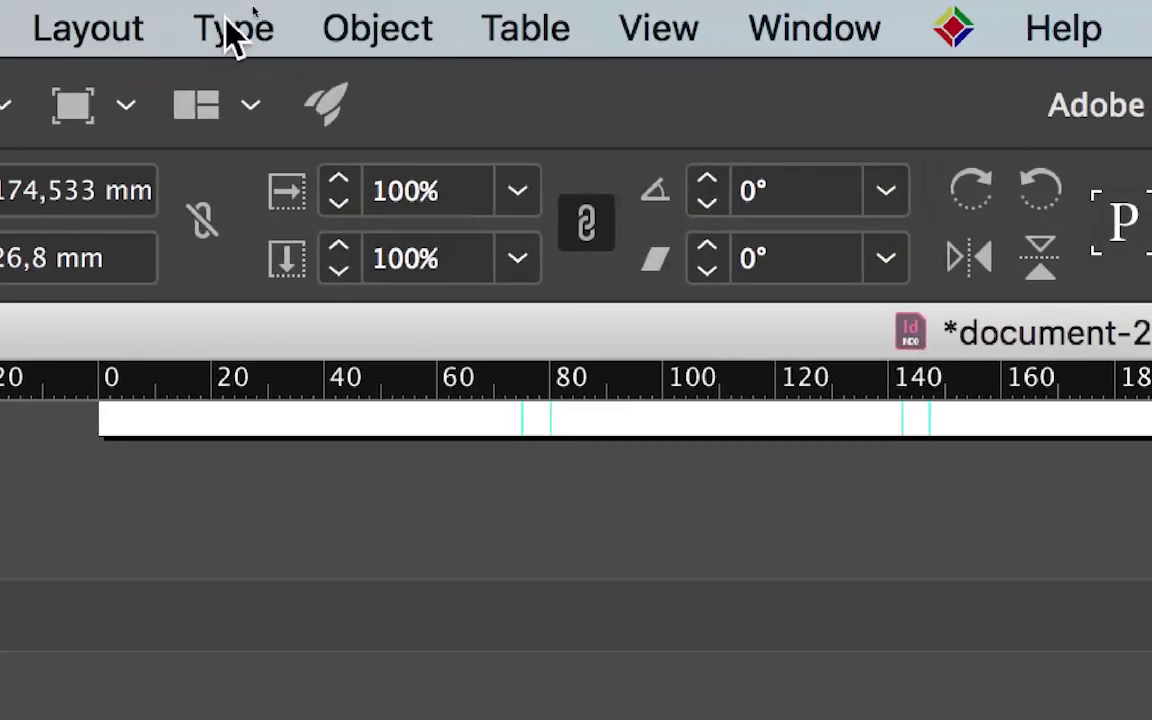
Step: Open the Character panel and set the Minion Pro heading to 40 pt
{"action": "left_click", "coordinate": [232, 30]}
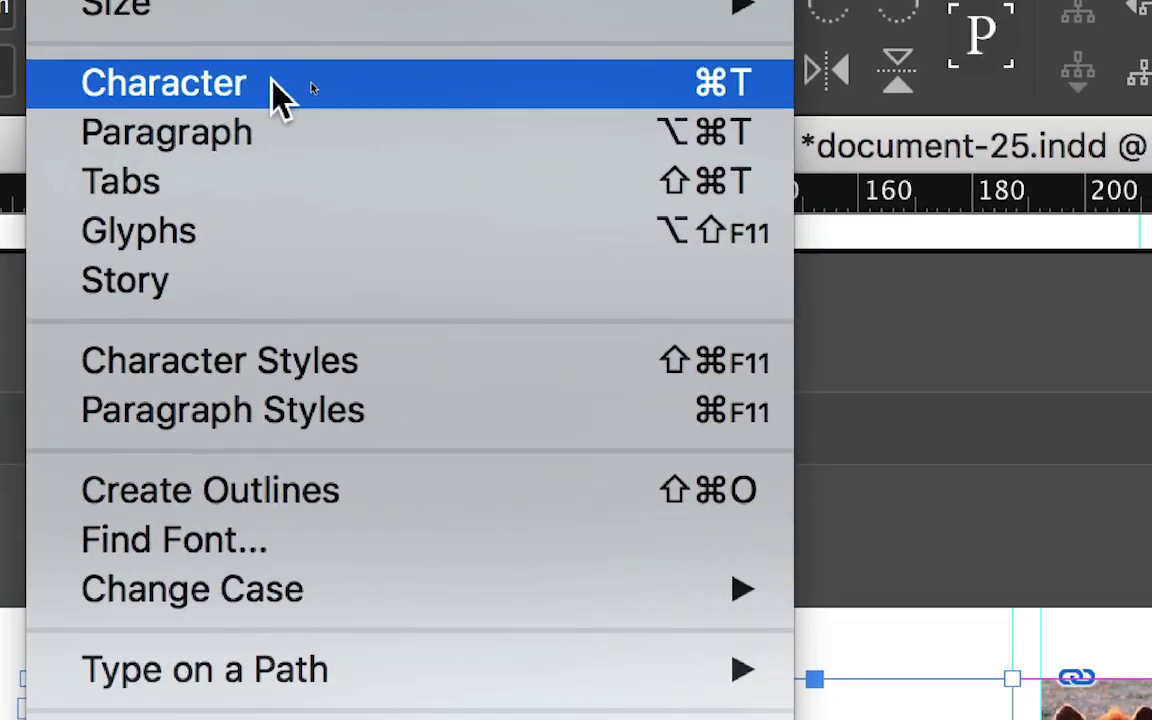
{"action": "left_click", "coordinate": [271, 84]}
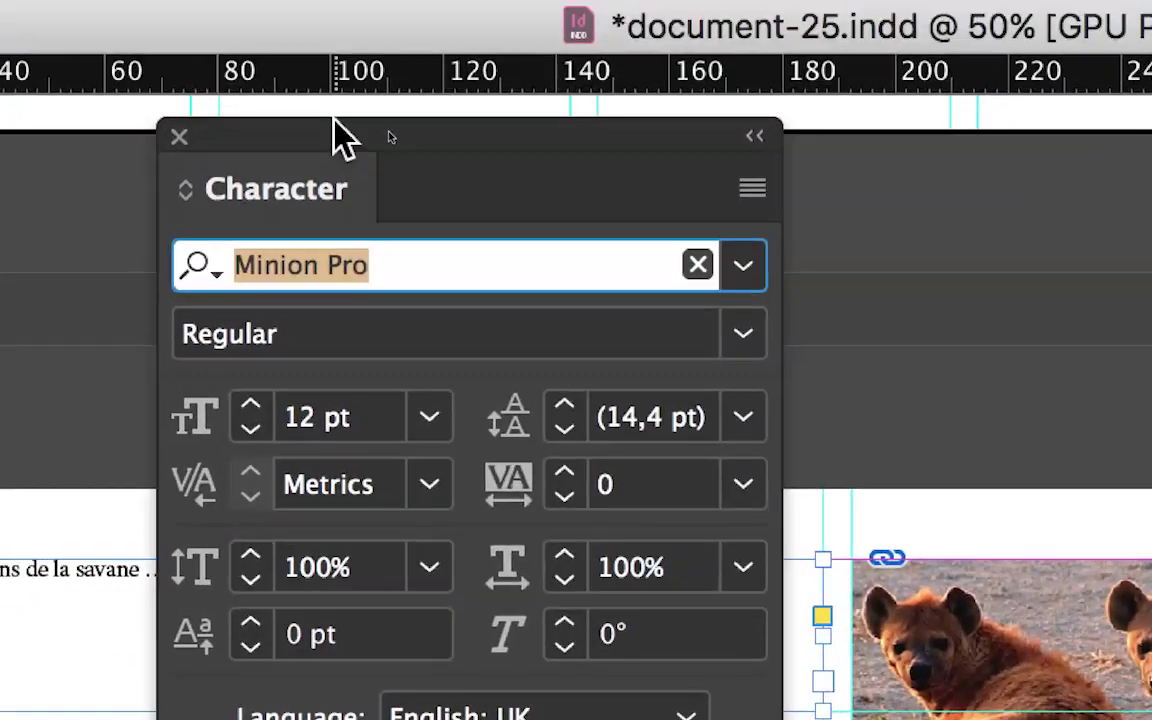
{"action": "left_click_drag", "start_coordinate": [322, 46], "coordinate": [402, 60]}
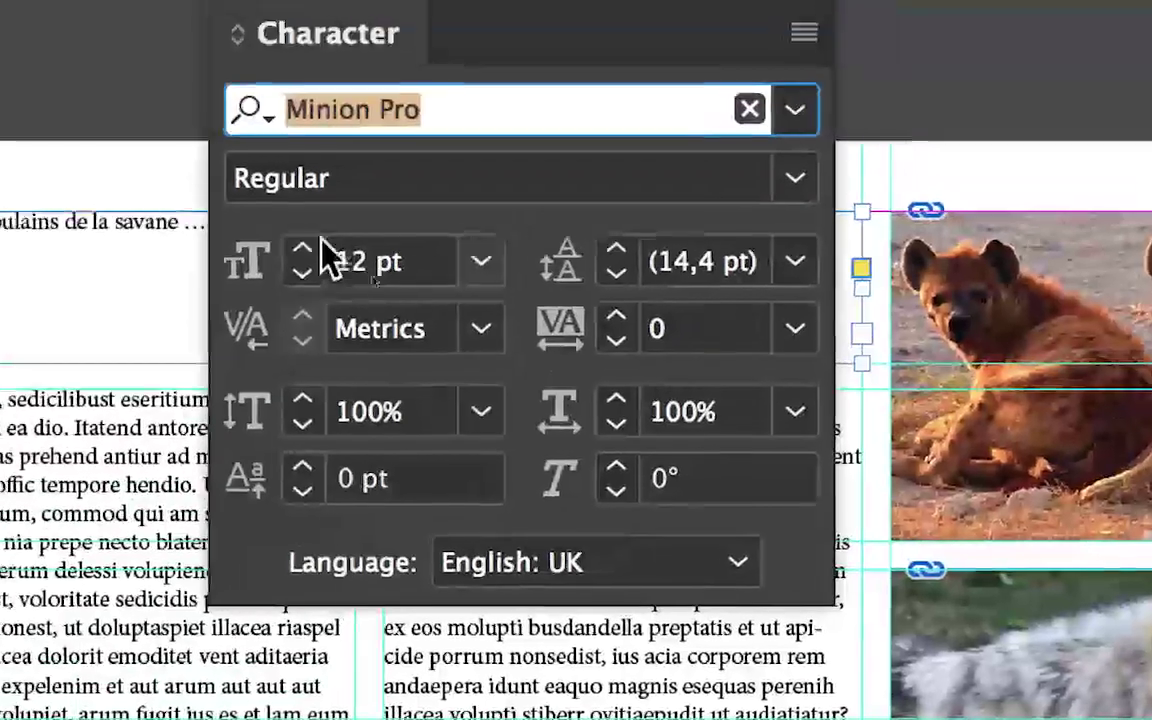
{"action": "left_click", "coordinate": [316, 248]}
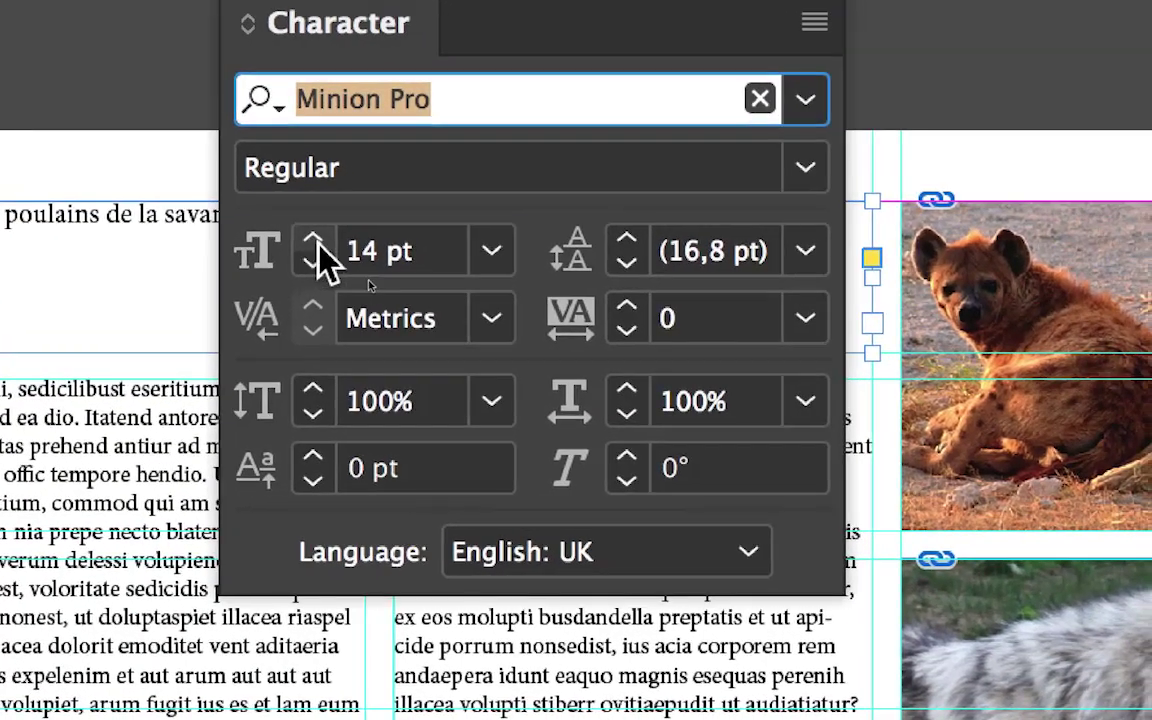
{"action": "left_click", "coordinate": [317, 247]}
{"action": "left_click", "coordinate": [317, 247]}
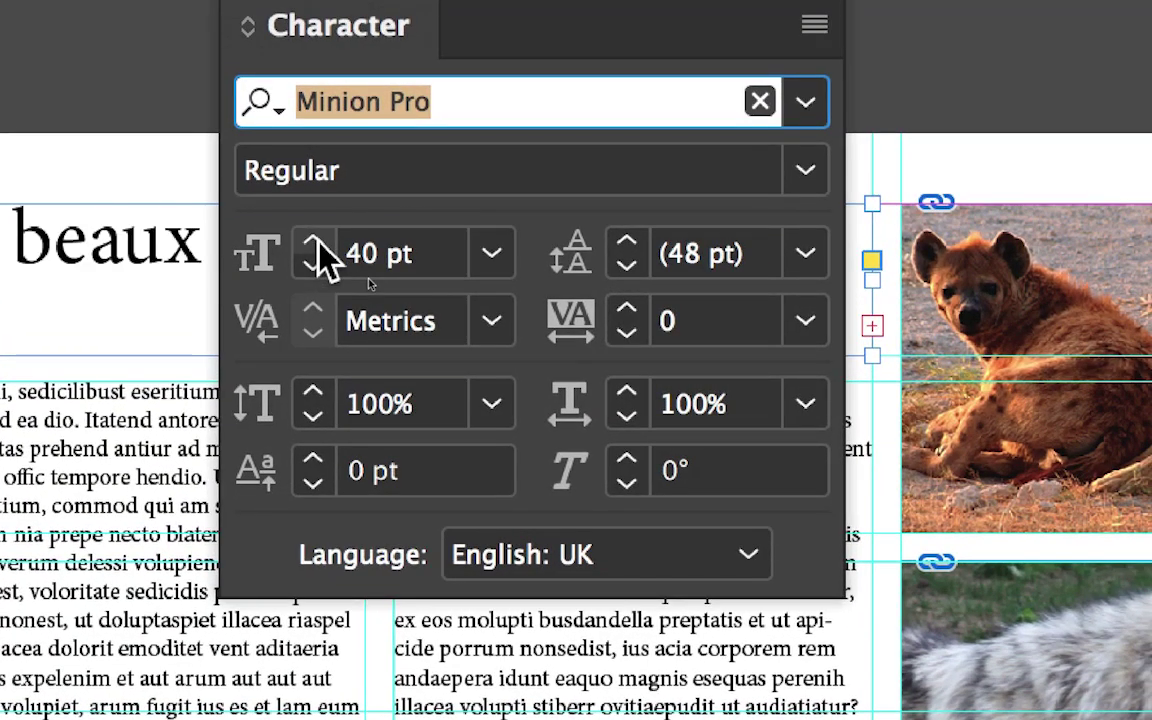
{"action": "left_click", "coordinate": [317, 247]}
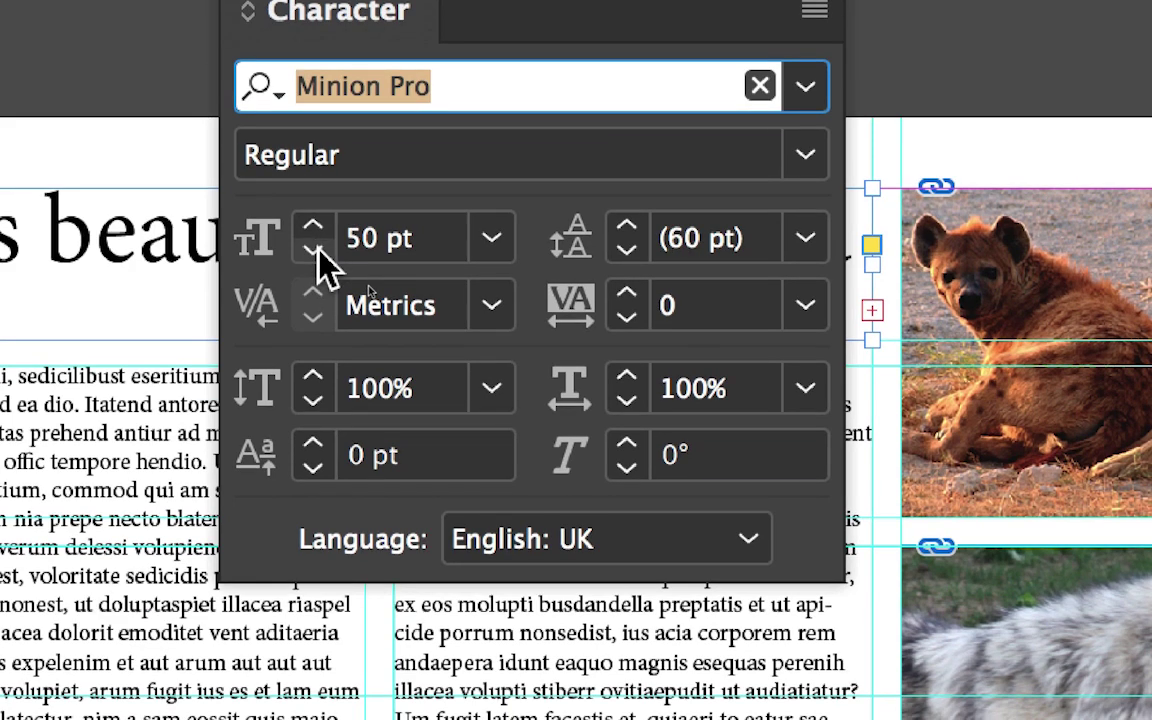
{"action": "left_click", "coordinate": [317, 253]}
{"action": "left_click", "coordinate": [317, 243]}
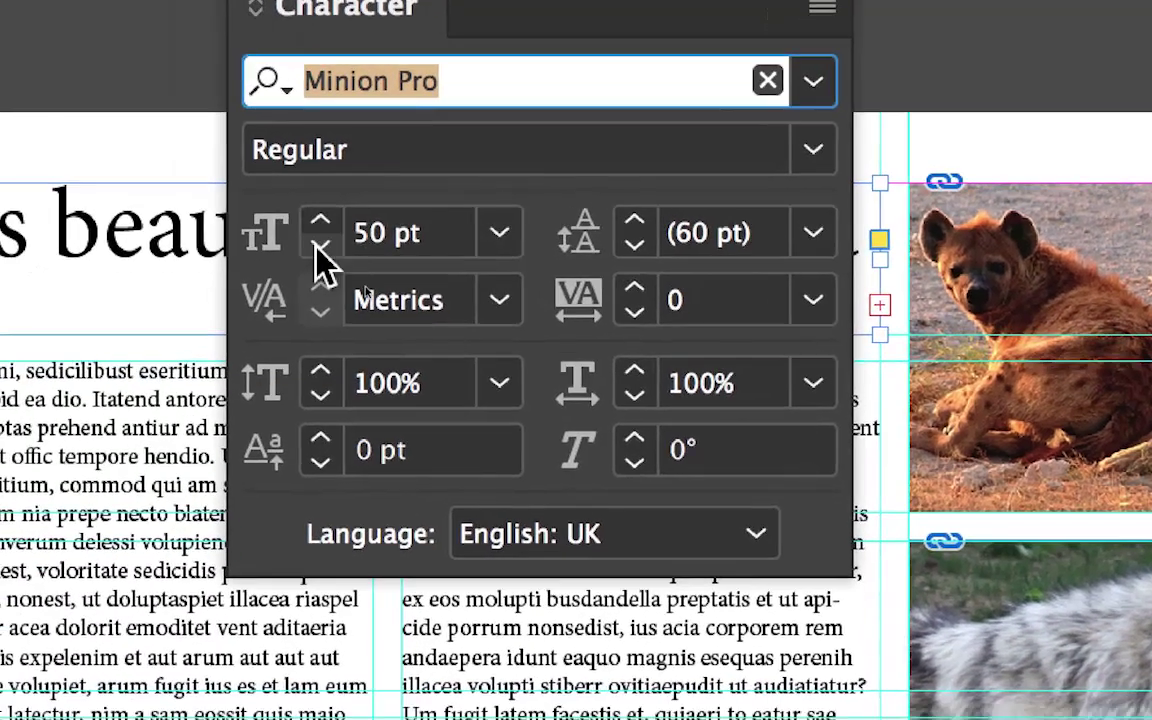
{"action": "left_click", "coordinate": [317, 247]}
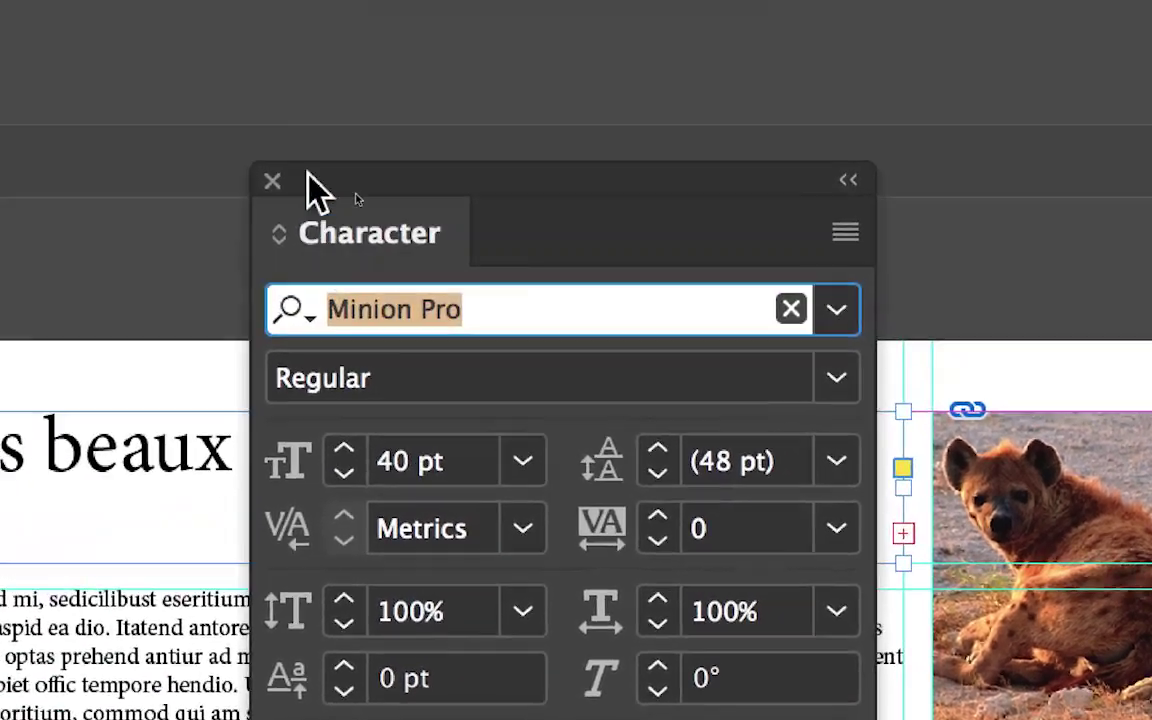
{"action": "mouse_move", "coordinate": [300, 180]}
{"action": "left_mouse_down"}
{"action": "mouse_move", "coordinate": [228, 290]}
{"action": "mouse_move", "coordinate": [230, 272]}
{"action": "left_mouse_up"}
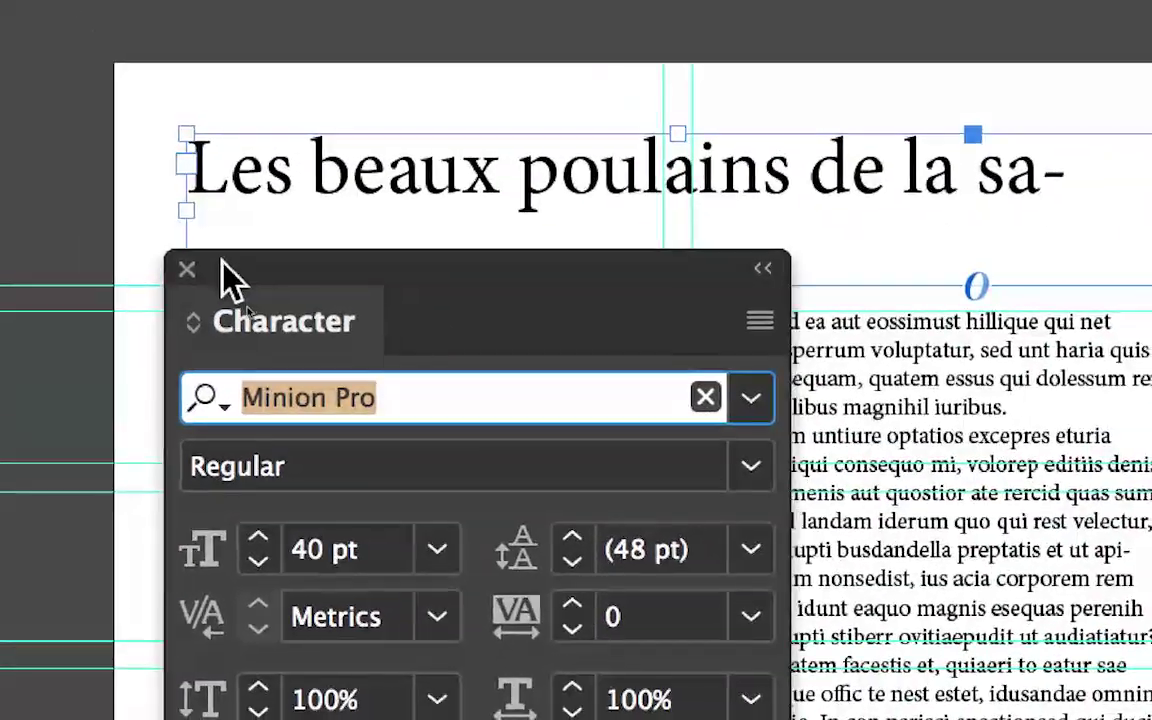
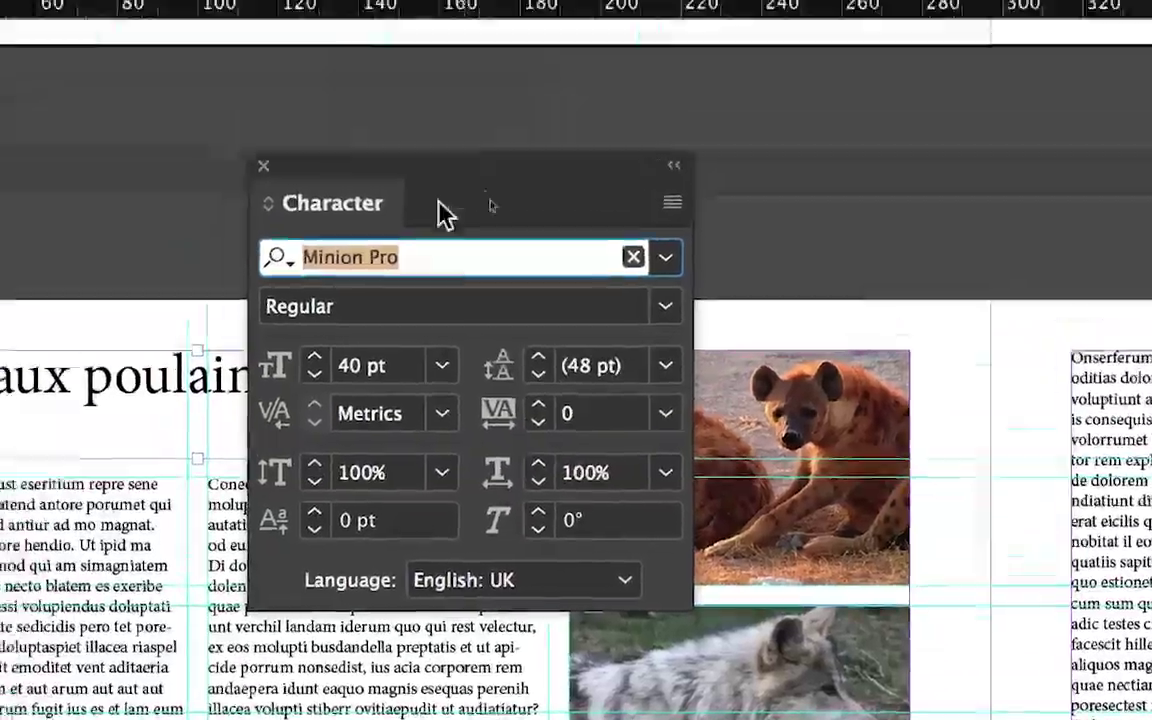
Step: Move the Character panel beside the photos and set the heading kerning to Optical
{"action": "left_click_drag", "start_coordinate": [496, 45], "coordinate": [395, 200]}
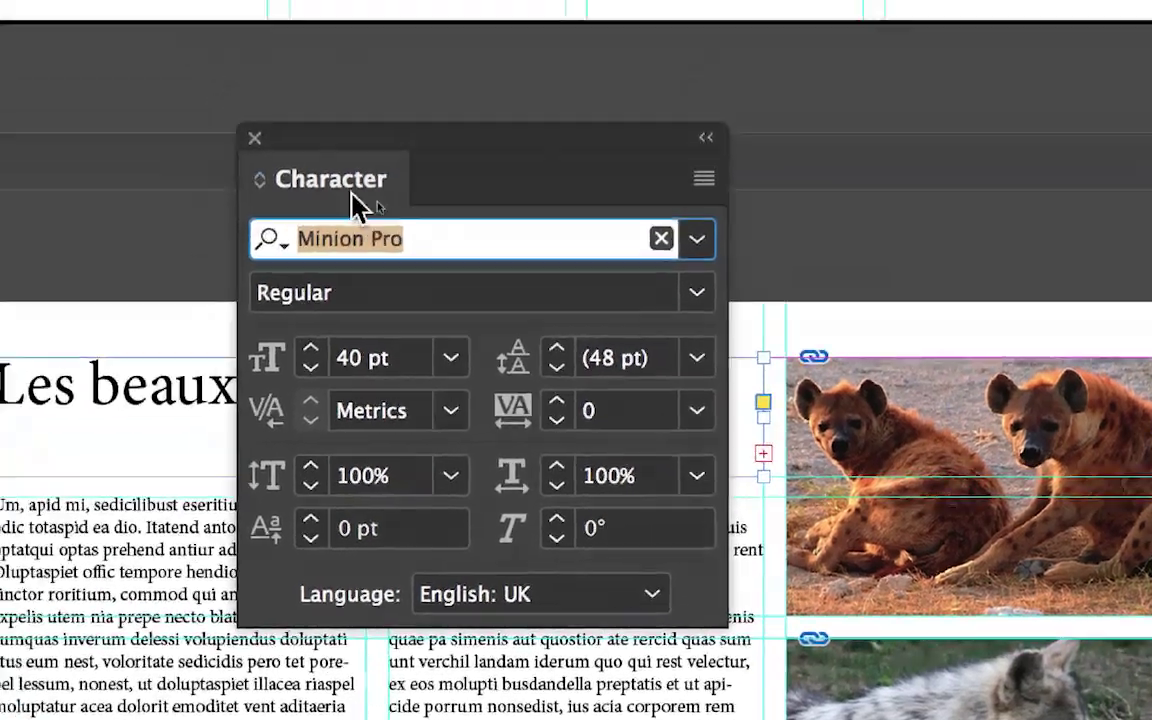
{"action": "left_click_drag", "start_coordinate": [360, 205], "coordinate": [418, 212]}
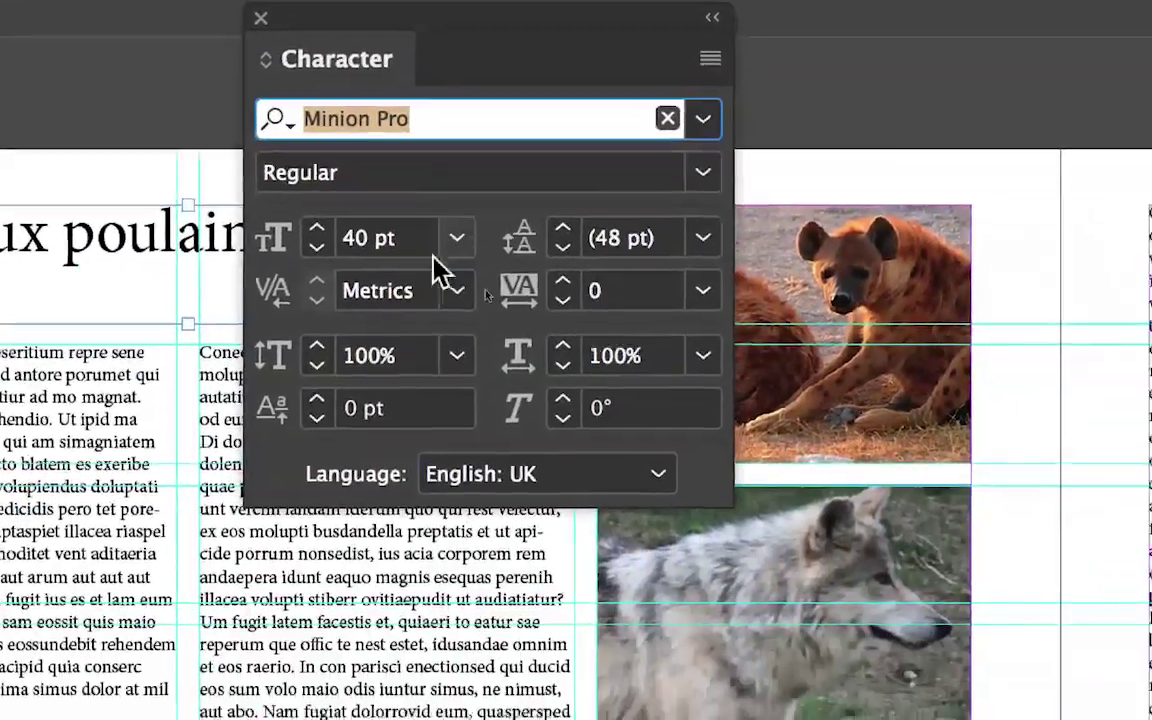
{"action": "left_click", "coordinate": [450, 240]}
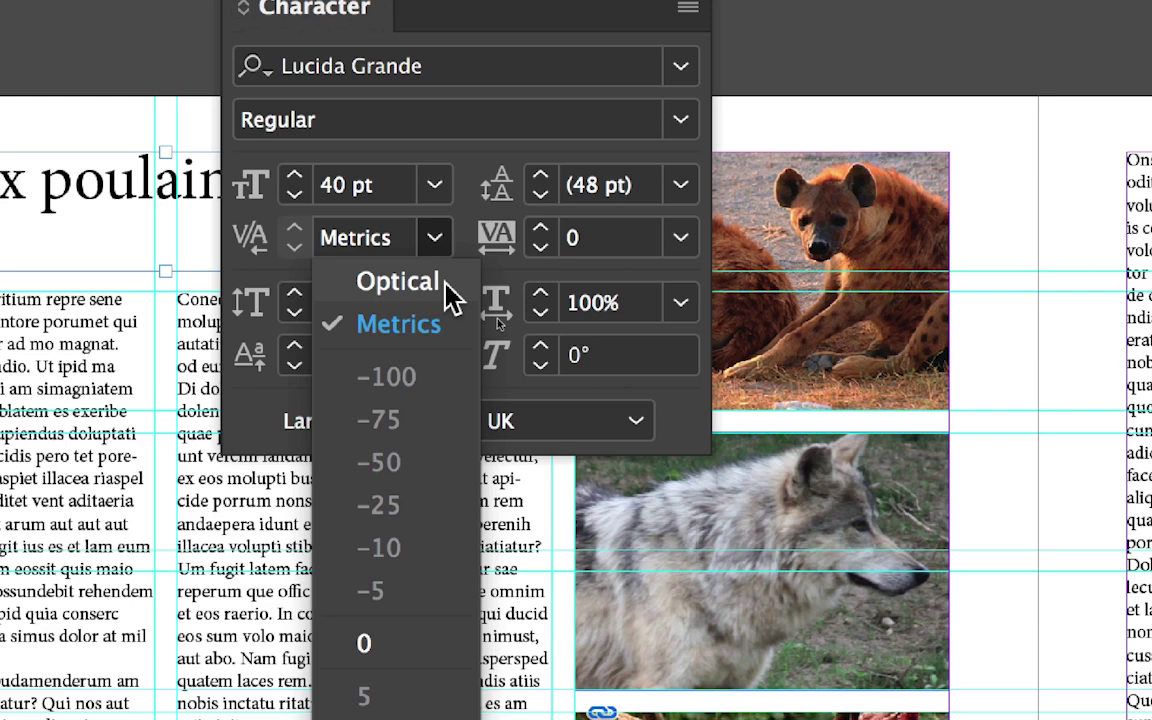
{"action": "left_click", "coordinate": [447, 288]}
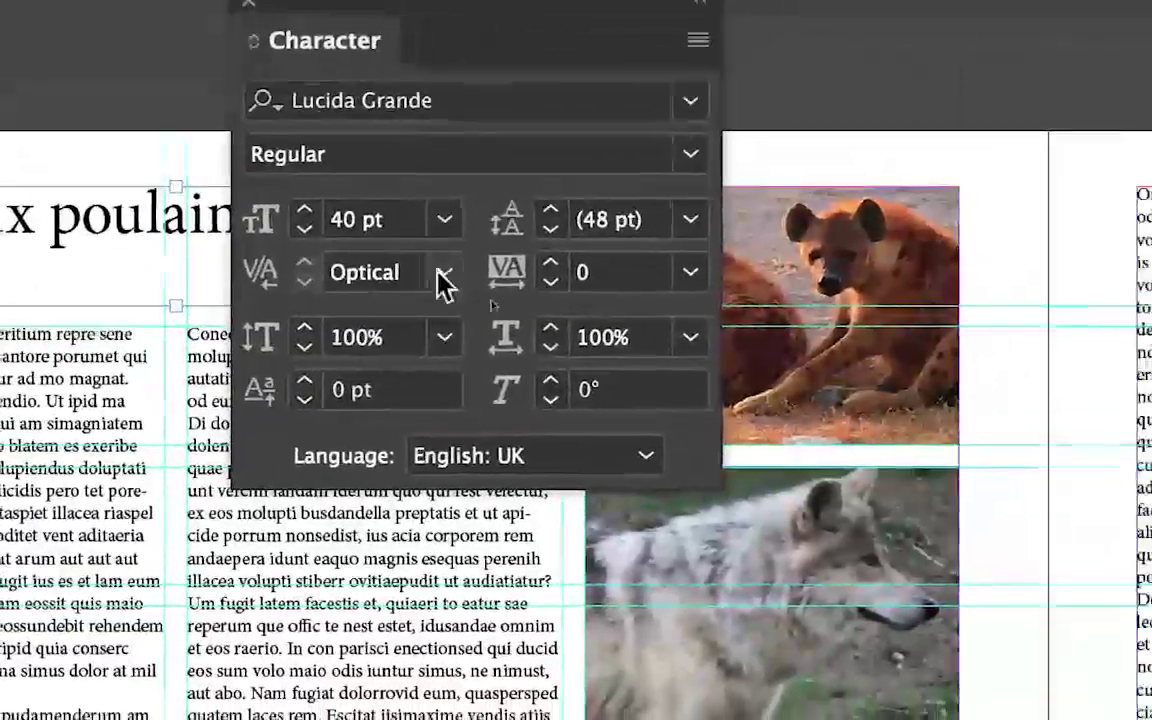
Step: Compare the heading with Metrics kerning, then settle back on Optical
{"action": "left_click", "coordinate": [578, 288]}
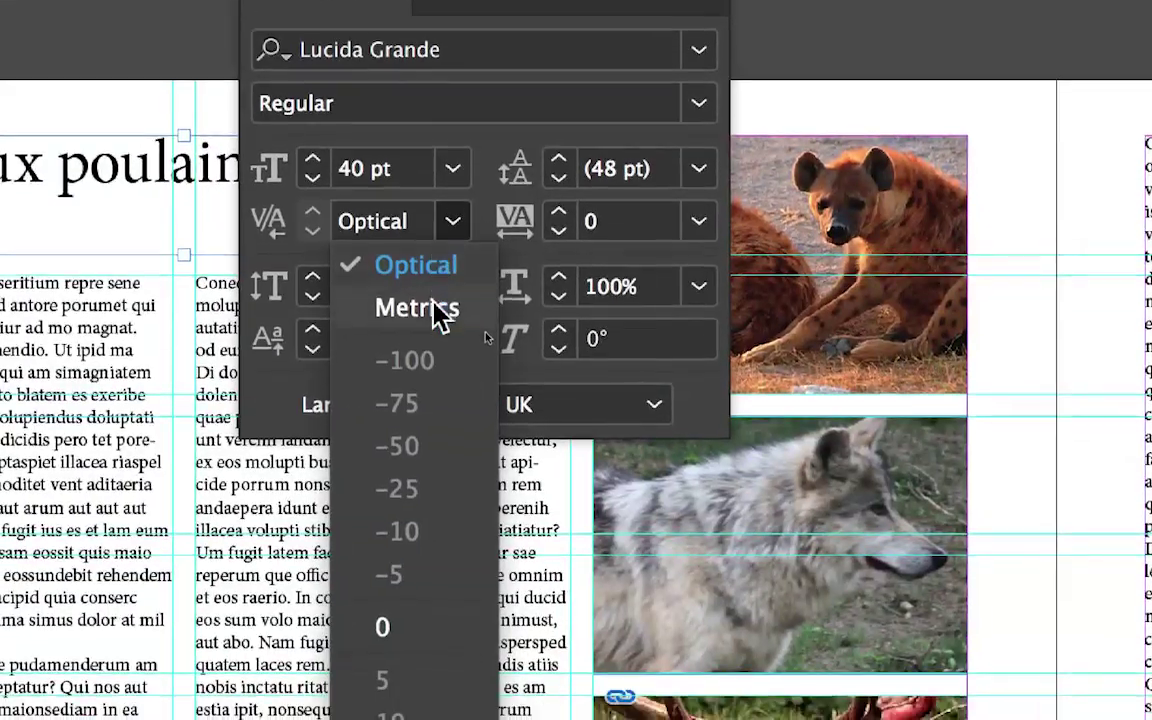
{"action": "left_click", "coordinate": [436, 338]}
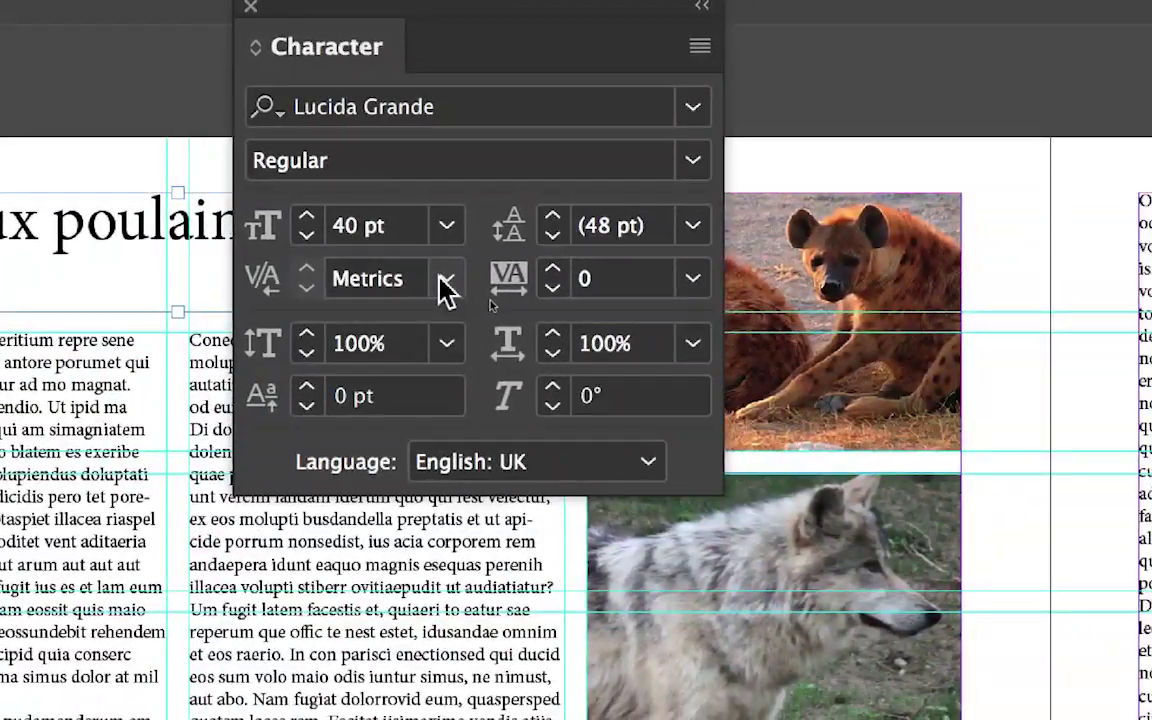
{"action": "left_click", "coordinate": [441, 278]}
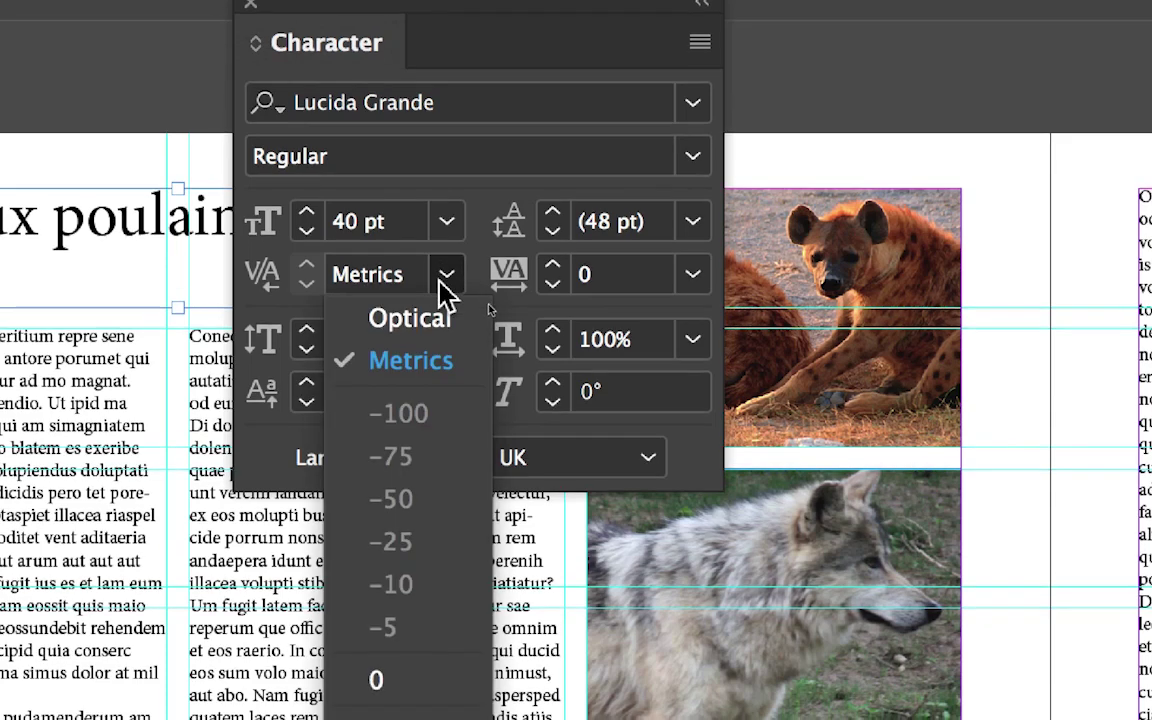
{"action": "left_click", "coordinate": [442, 300]}
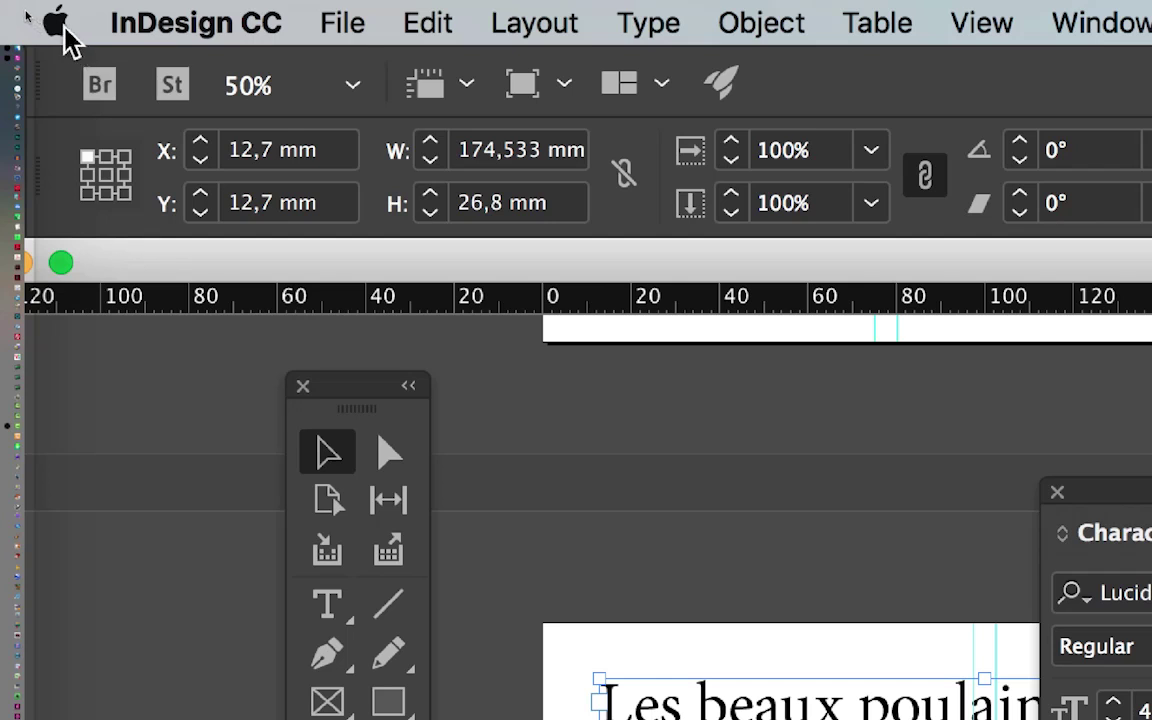
{"action": "left_click", "coordinate": [64, 30]}
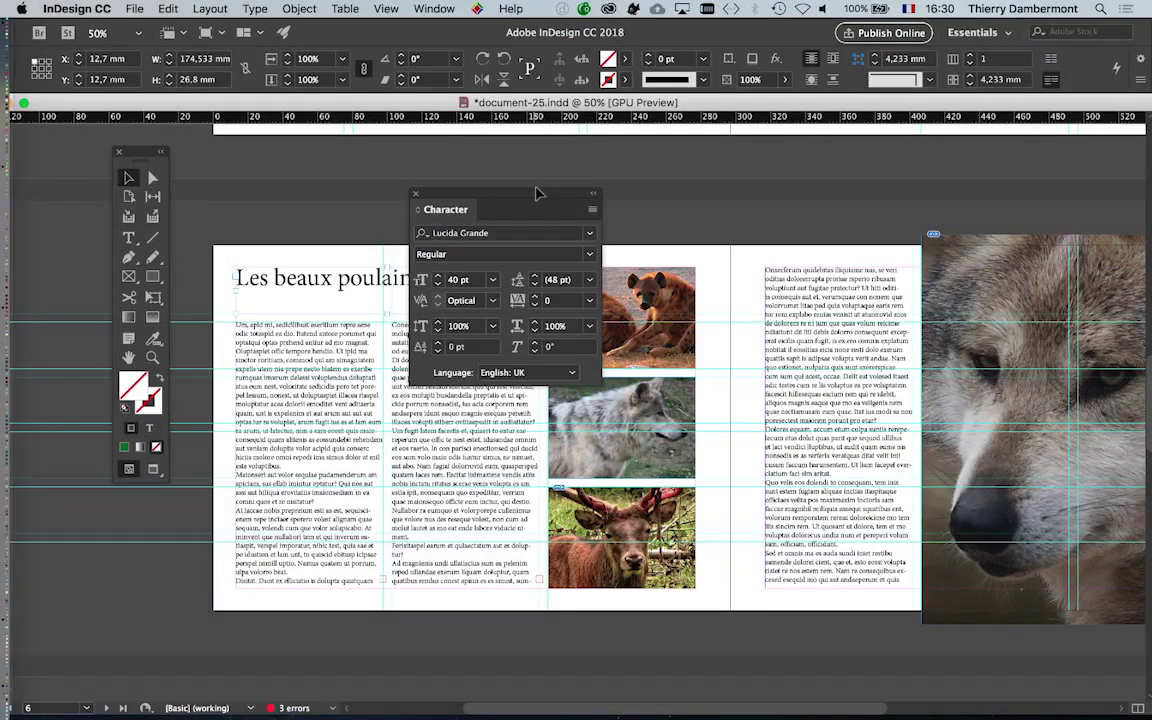
{"action": "key", "text": "Tab"}
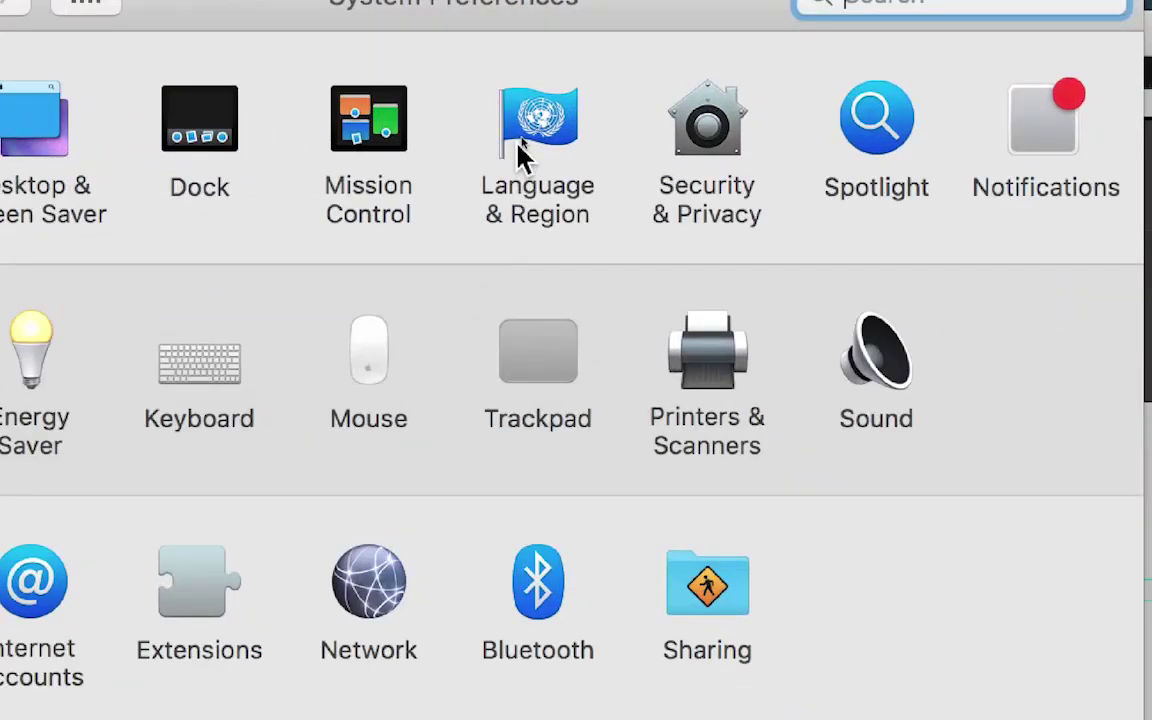
{"action": "left_click", "coordinate": [527, 145]}
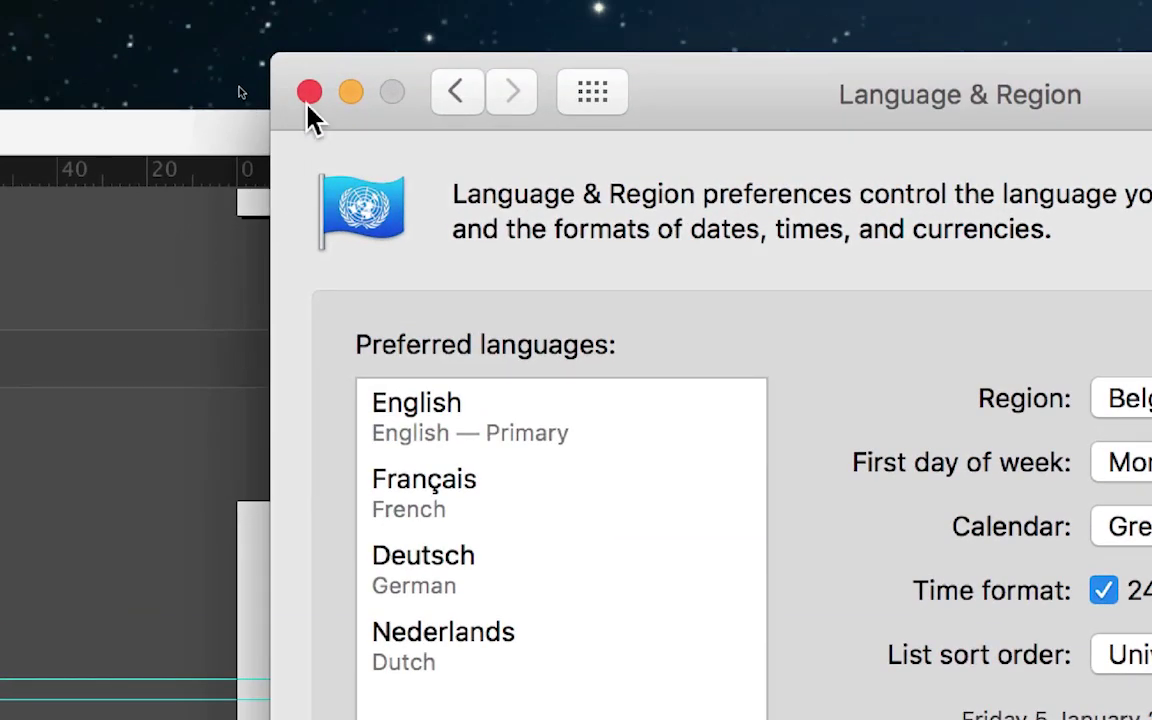
{"action": "left_click", "coordinate": [309, 98]}
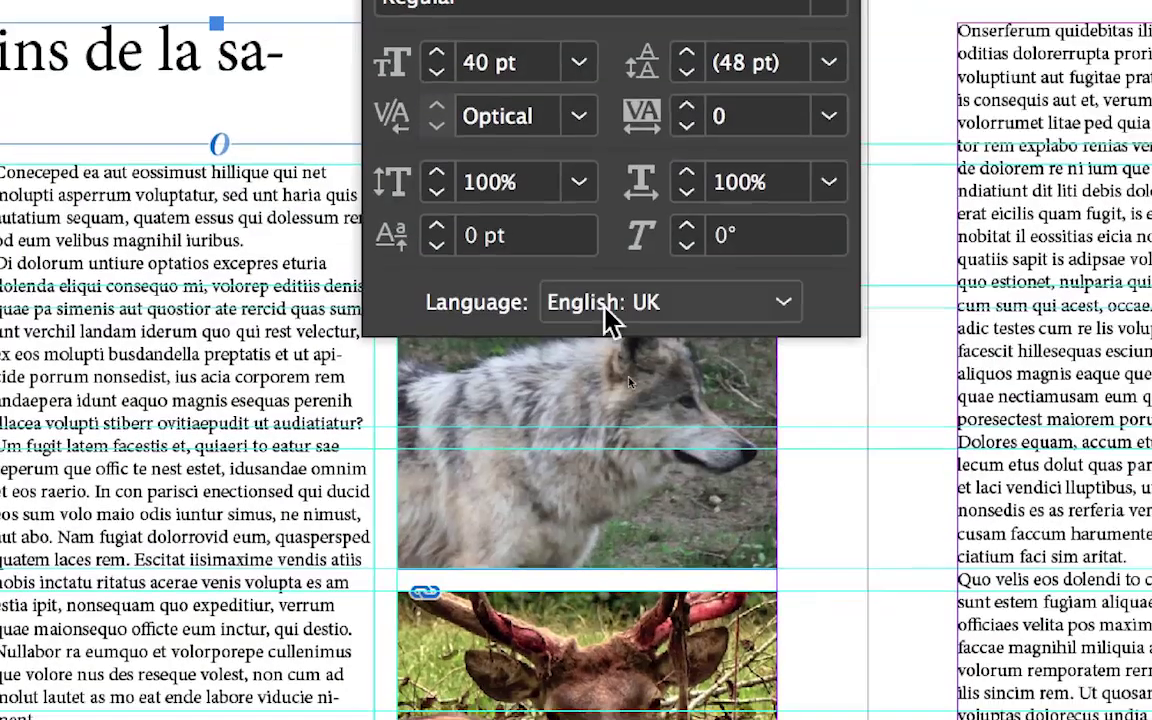
Step: Change the heading's language from English: UK to French in the Character panel
{"action": "left_click", "coordinate": [604, 302]}
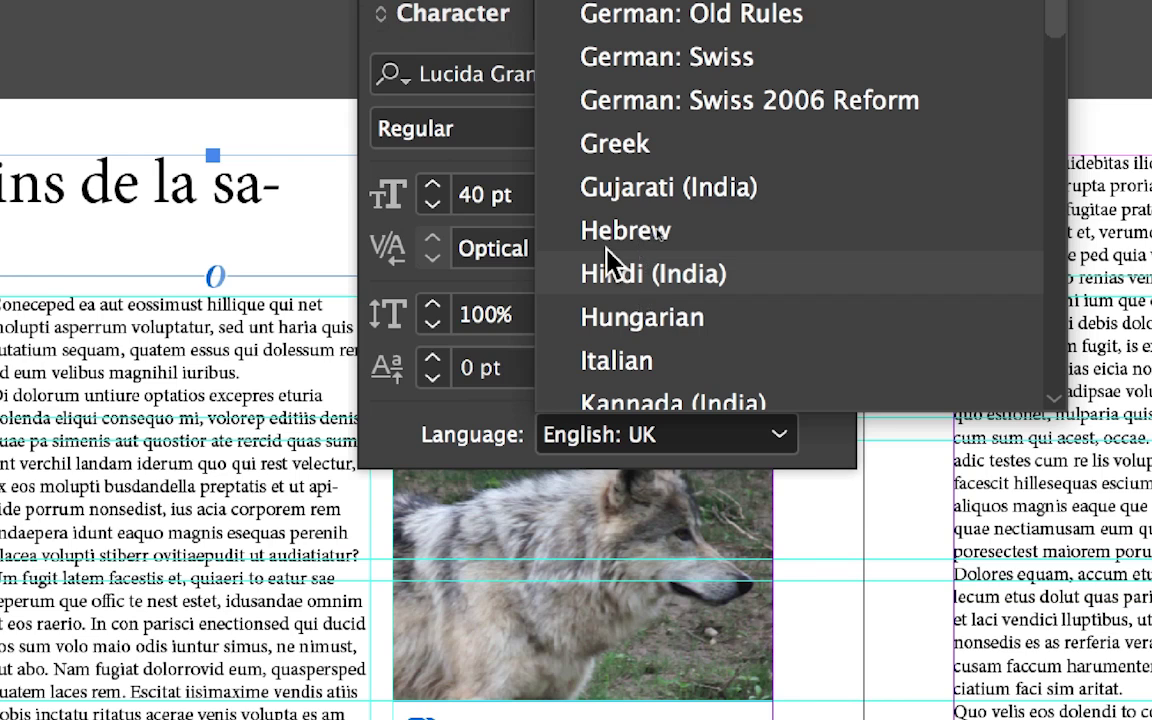
{"action": "scroll", "coordinate": [607, 257], "scroll_direction": "up", "scroll_amount": 3}
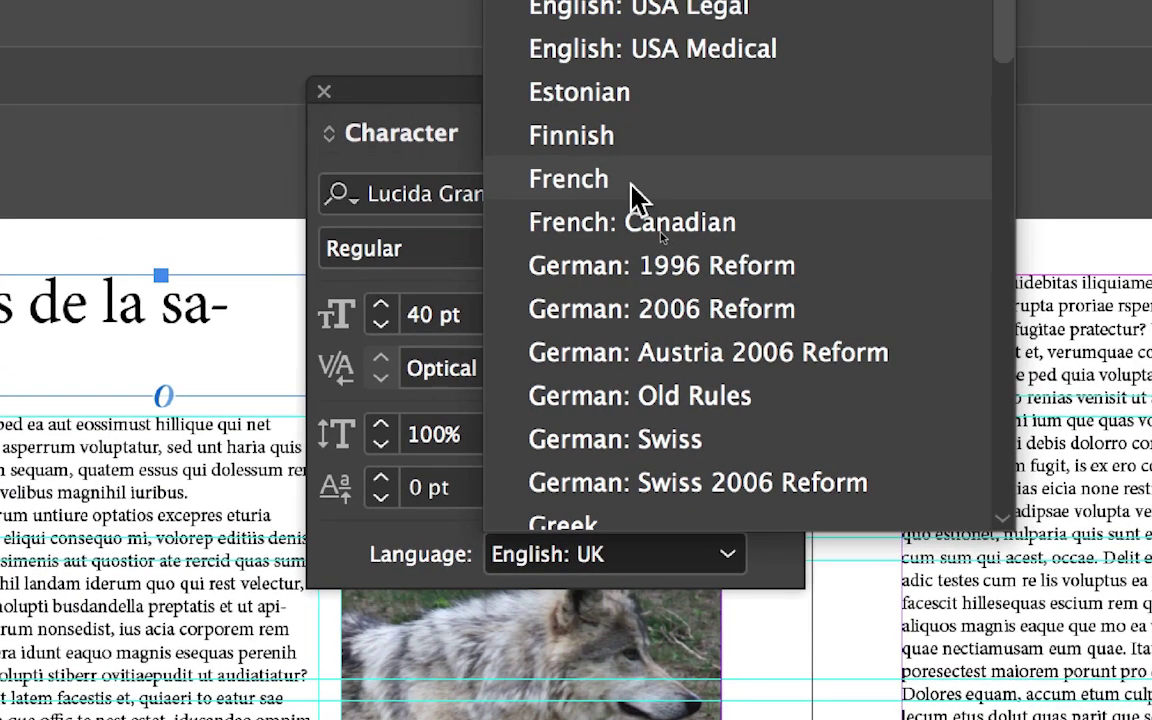
{"action": "left_click", "coordinate": [636, 183]}
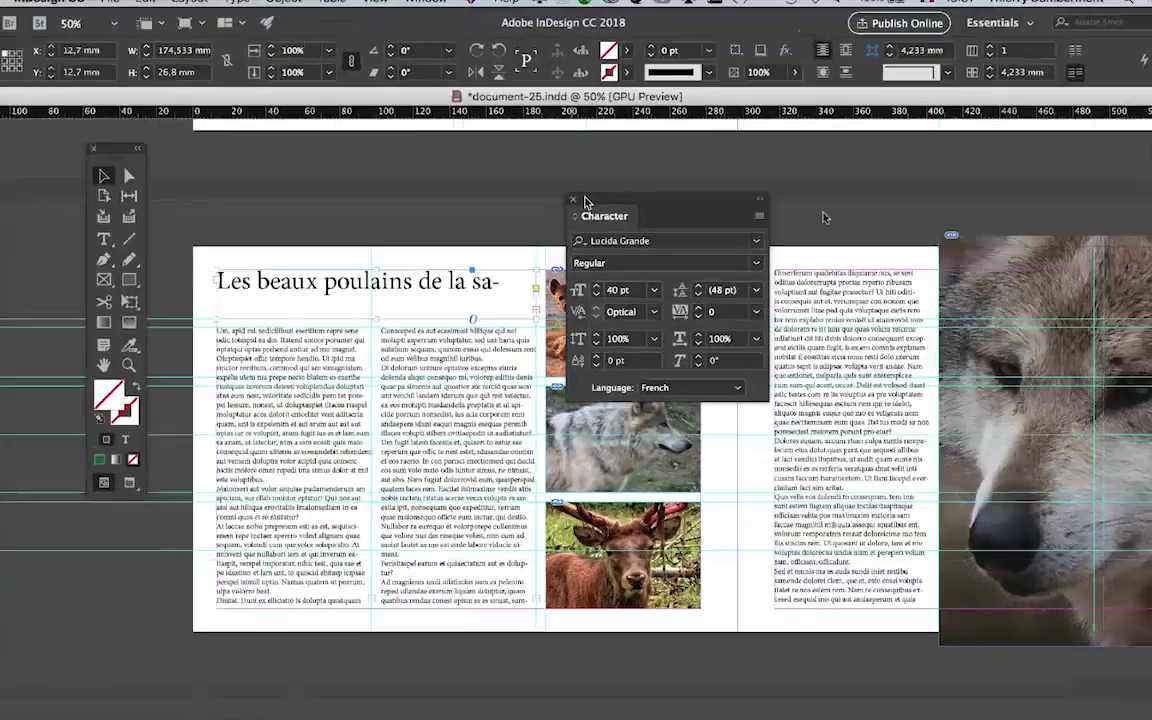
Step: Clear the panels off the heading and step its font size down from 40 pt to 34 pt
{"action": "scroll", "coordinate": [350, 305], "scroll_direction": "up", "scroll_amount": 2}
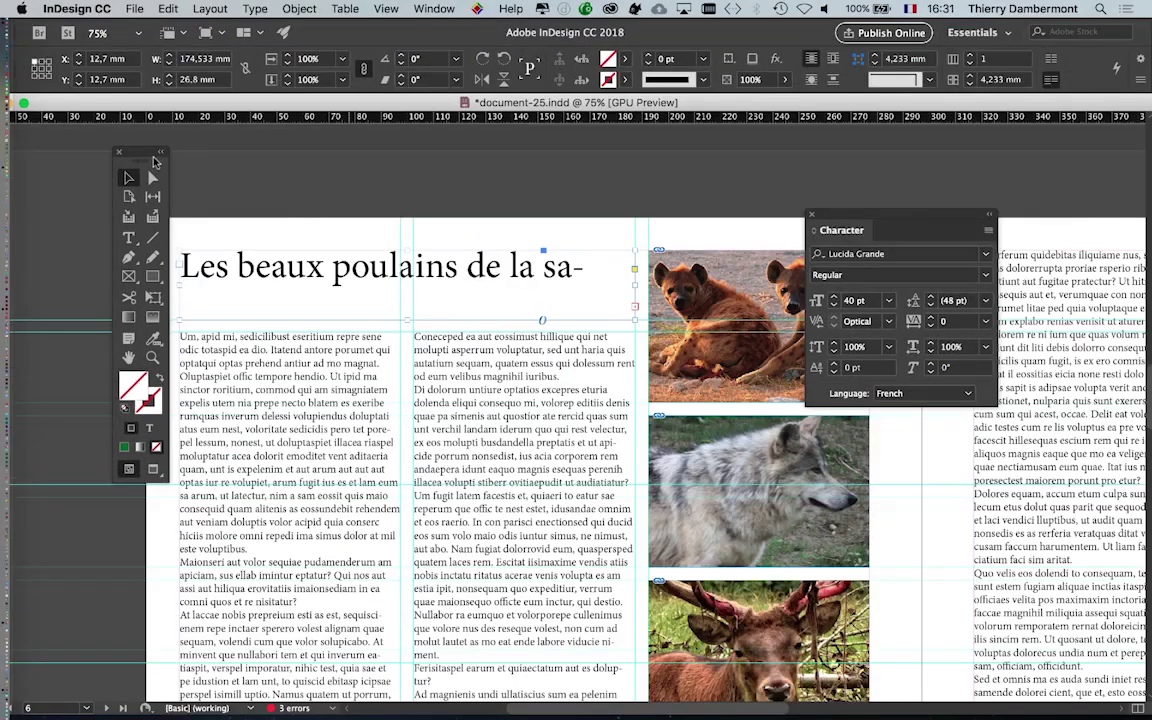
{"action": "left_click_drag", "start_coordinate": [120, 155], "coordinate": [66, 155]}
{"action": "left_click_drag", "start_coordinate": [880, 220], "coordinate": [914, 220]}
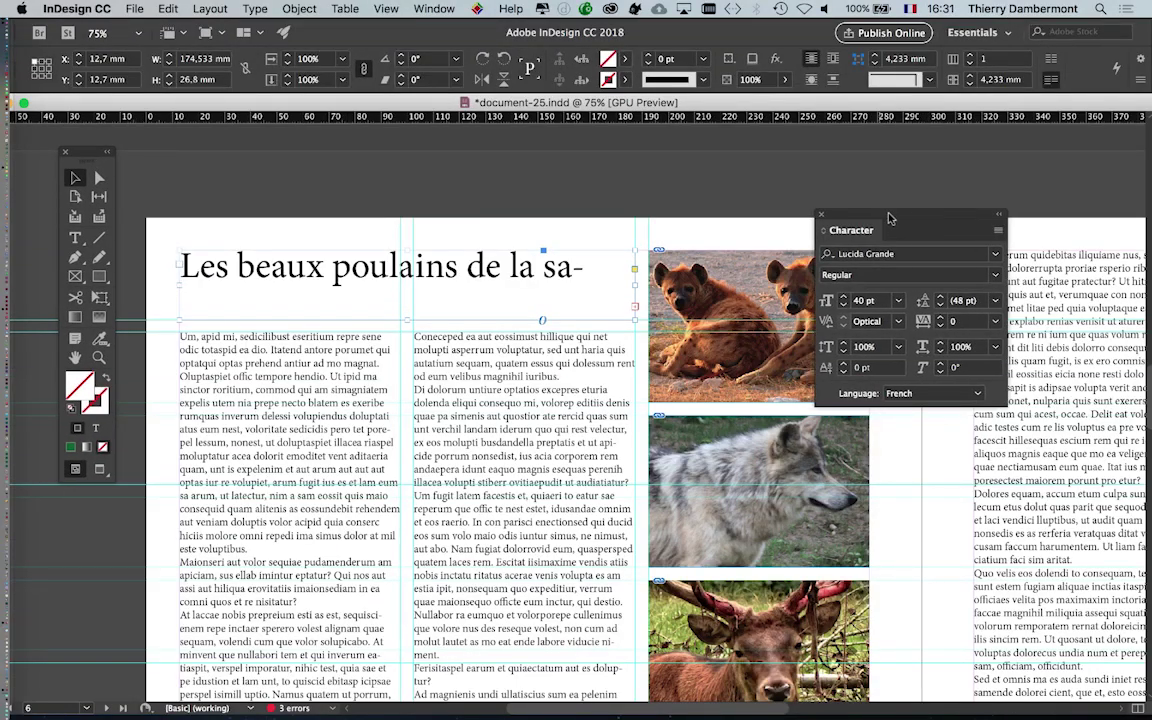
{"action": "scroll", "coordinate": [354, 280], "scroll_direction": "up", "scroll_amount": 1}
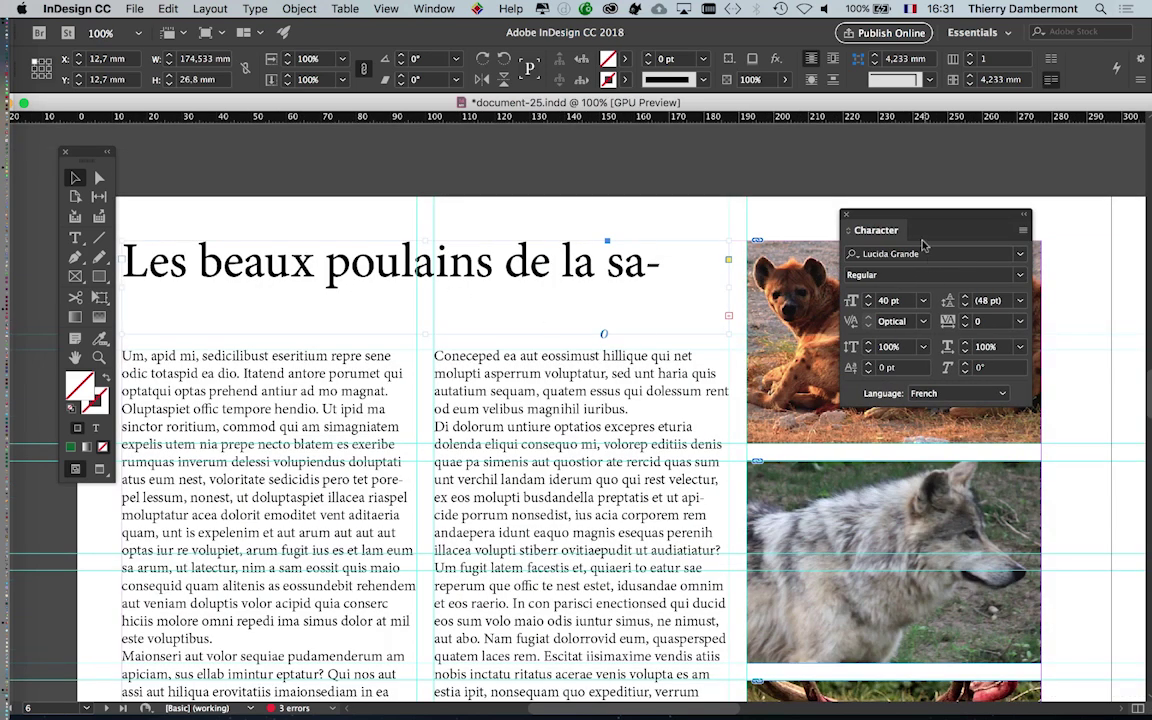
{"action": "mouse_move", "coordinate": [894, 219]}
{"action": "left_mouse_down"}
{"action": "mouse_move", "coordinate": [958, 211]}
{"action": "mouse_move", "coordinate": [926, 177]}
{"action": "left_mouse_up"}
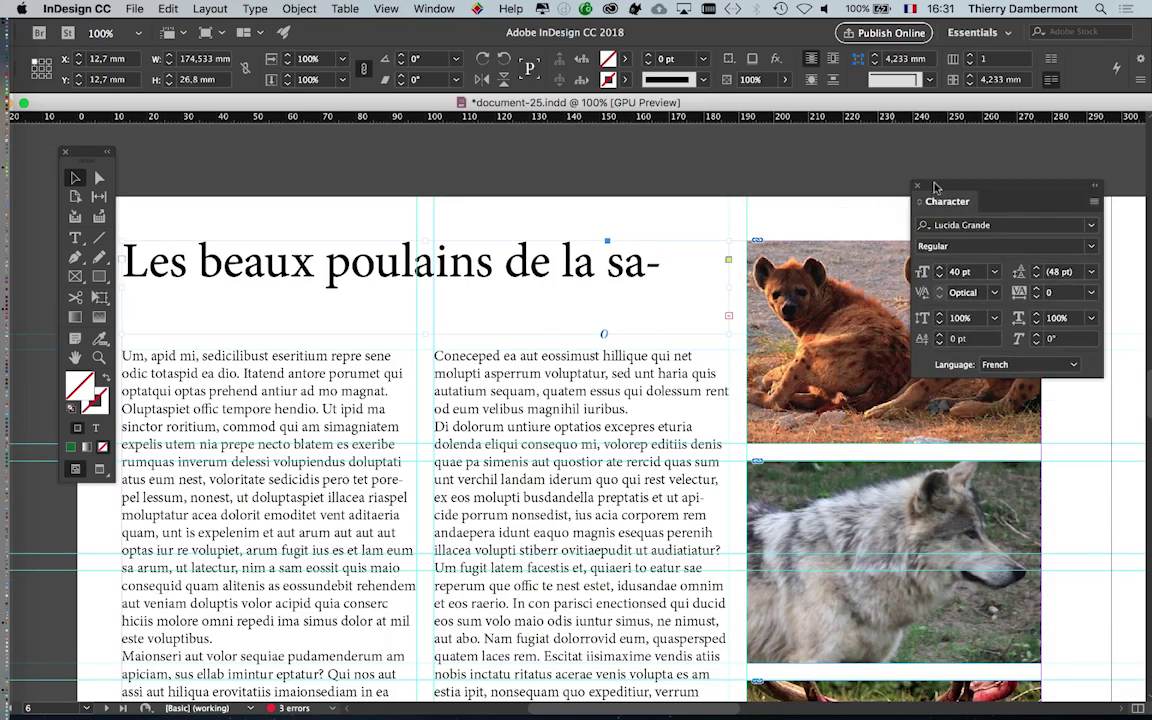
{"action": "scroll", "coordinate": [342, 305], "scroll_direction": "up", "scroll_amount": 1}
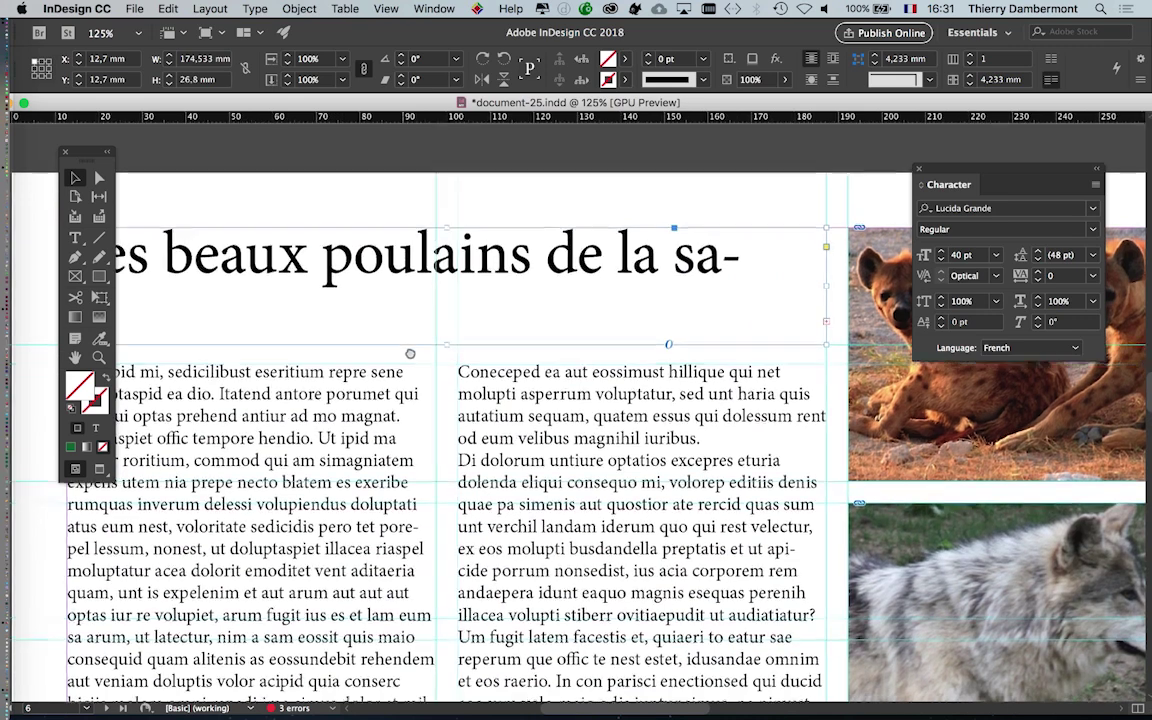
{"action": "scroll", "coordinate": [411, 352], "scroll_direction": "left", "scroll_amount": 2}
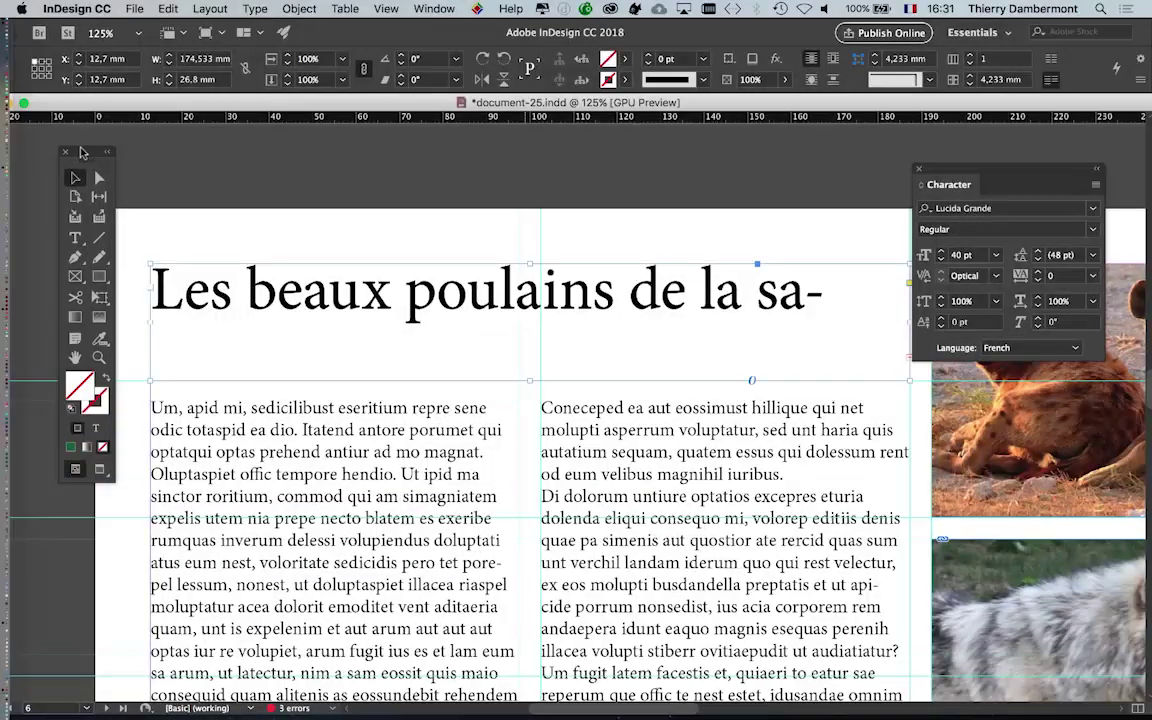
{"action": "left_click_drag", "start_coordinate": [58, 172], "coordinate": [87, 174]}
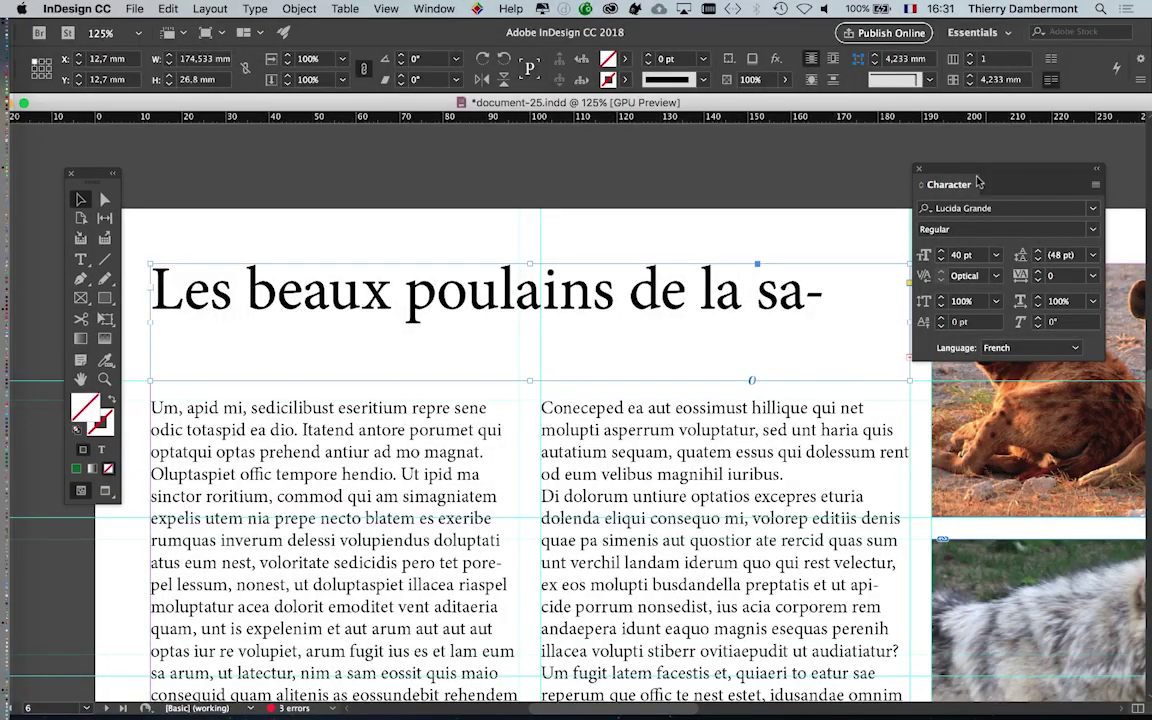
{"action": "mouse_move", "coordinate": [979, 182]}
{"action": "left_mouse_down"}
{"action": "mouse_move", "coordinate": [987, 175]}
{"action": "mouse_move", "coordinate": [688, 296]}
{"action": "left_mouse_up"}
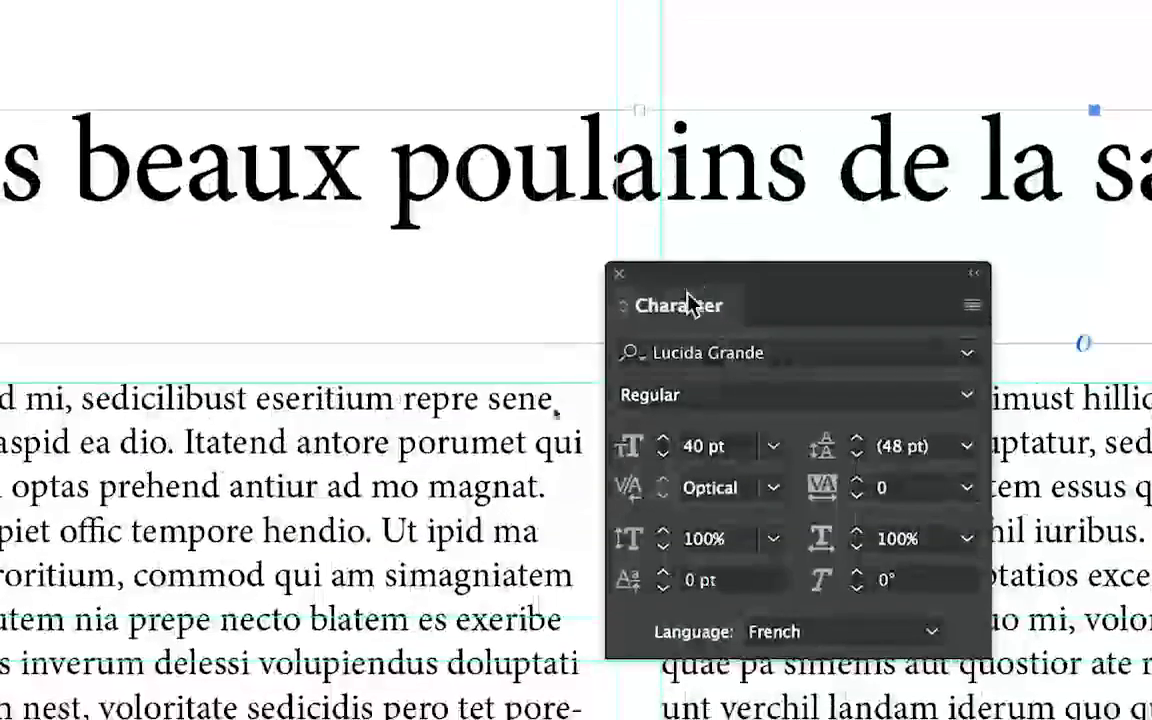
{"action": "left_click", "coordinate": [678, 345]}
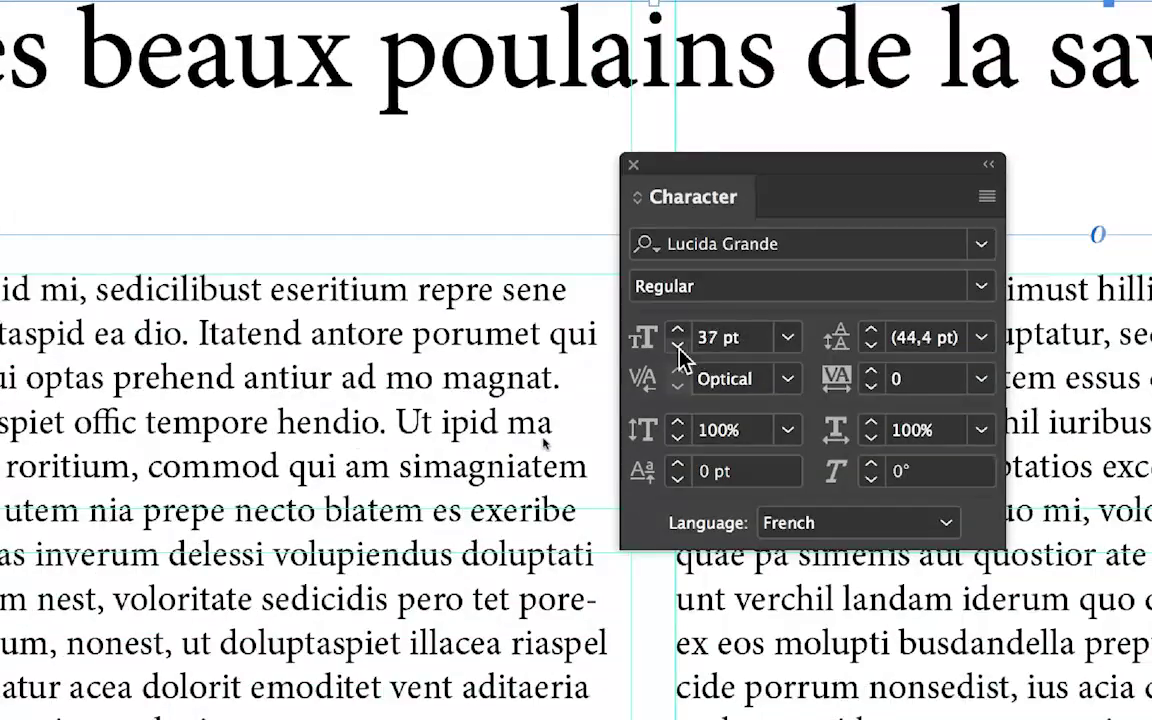
{"action": "left_click", "coordinate": [678, 345]}
{"action": "left_click", "coordinate": [678, 345]}
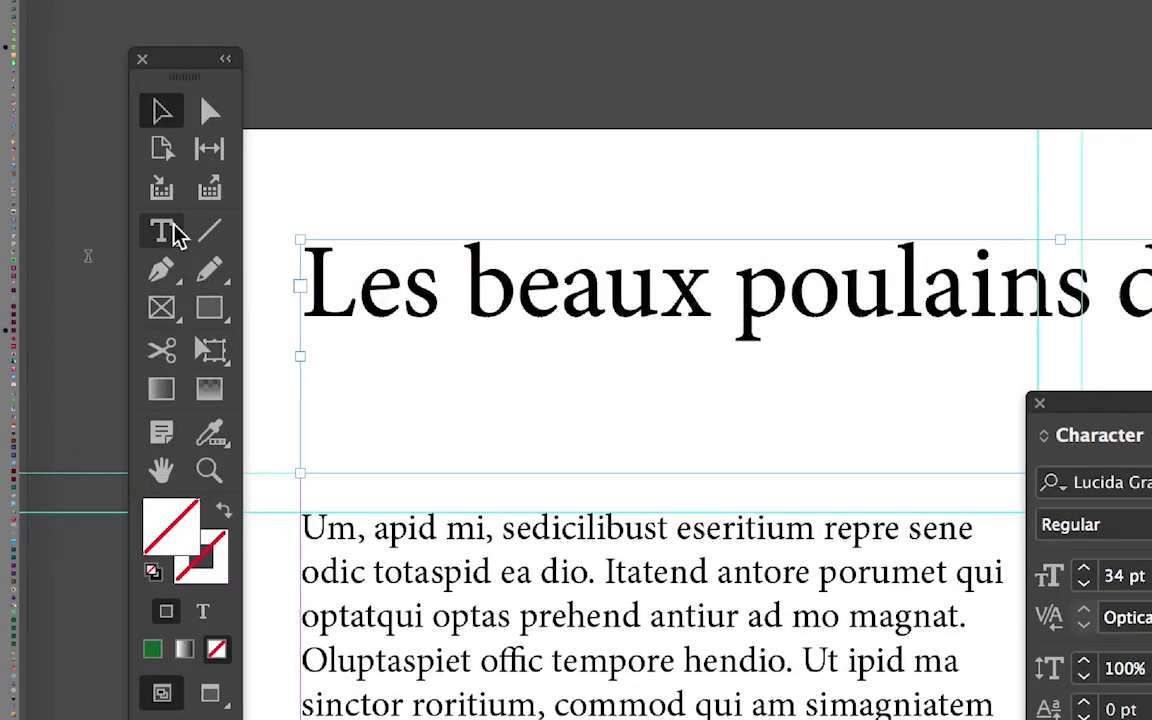
Step: Delete the trailing space and ellipsis after 'savane' in the heading
{"action": "left_click", "coordinate": [175, 235]}
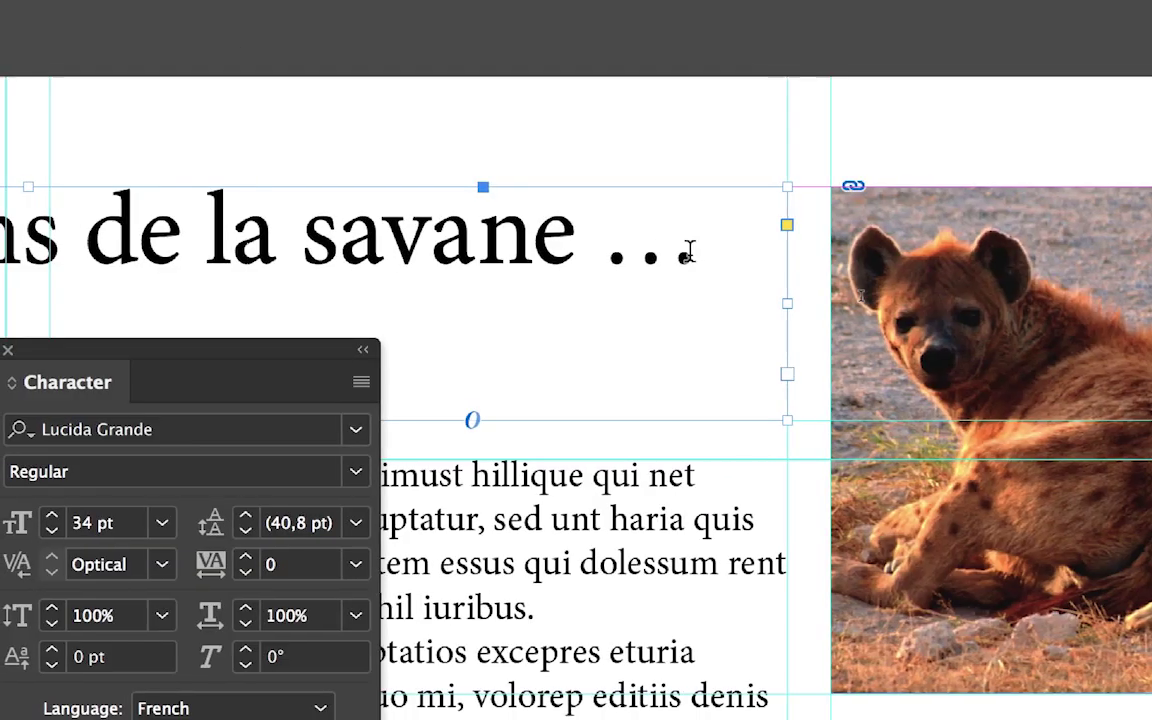
{"action": "left_click", "coordinate": [689, 252]}
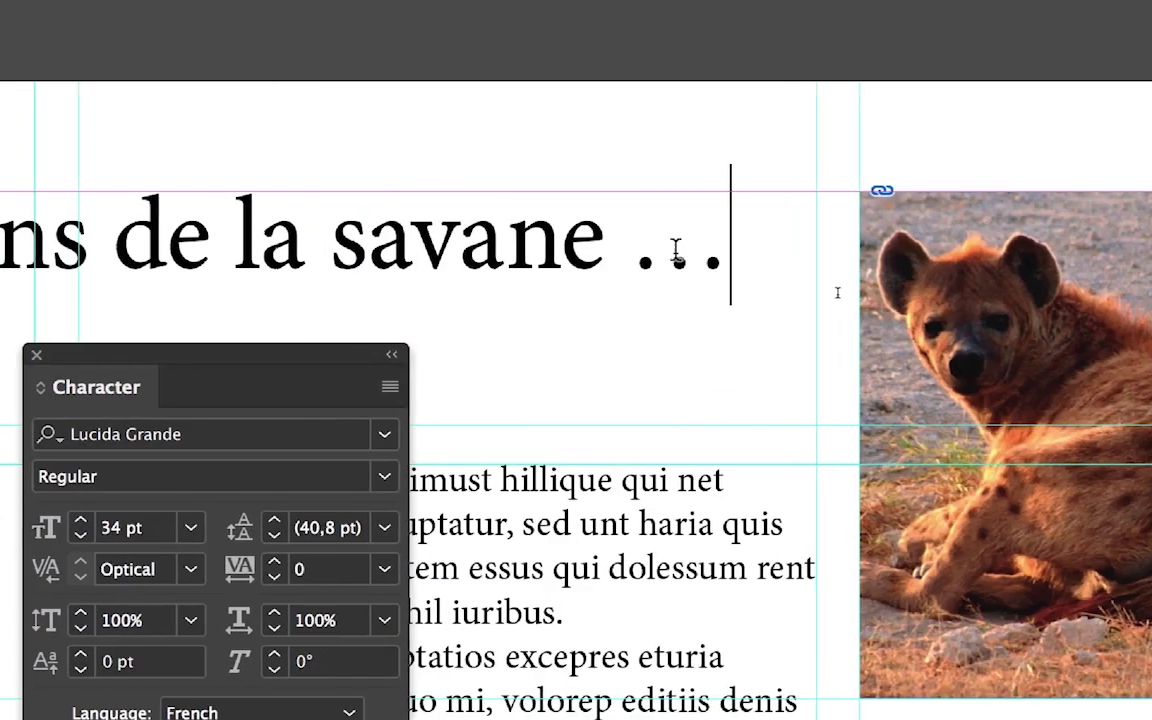
{"action": "left_click_drag", "start_coordinate": [916, 245], "coordinate": [850, 245]}
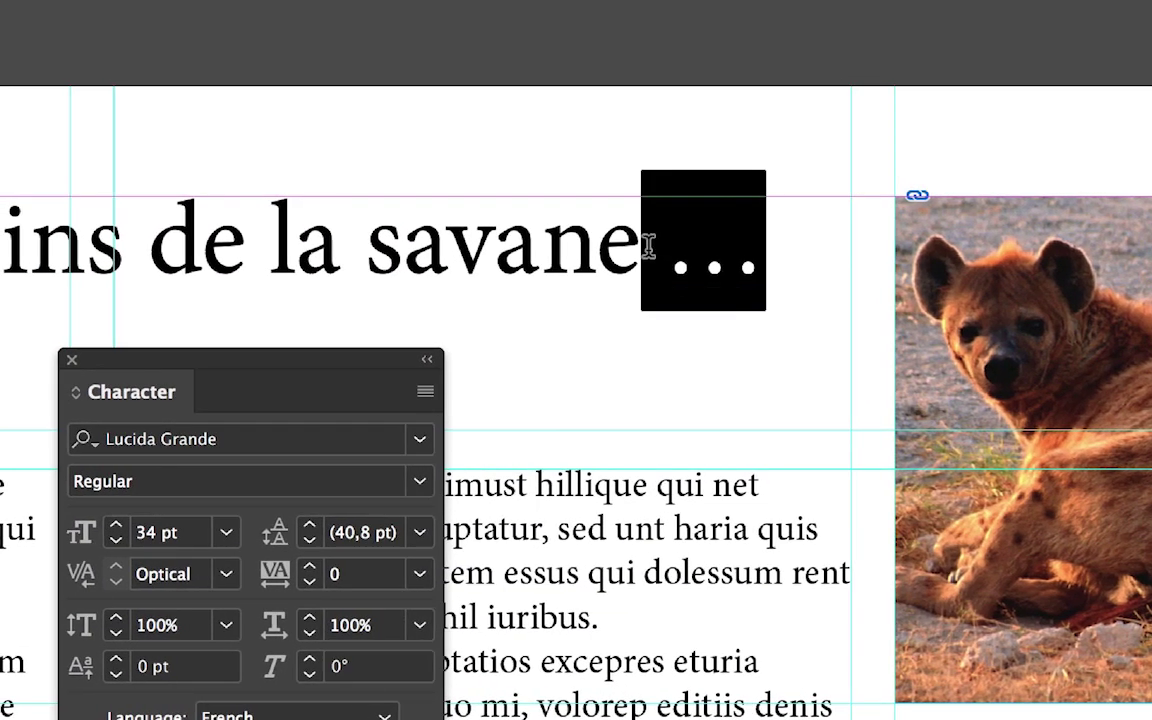
{"action": "key", "text": "BackSpace"}
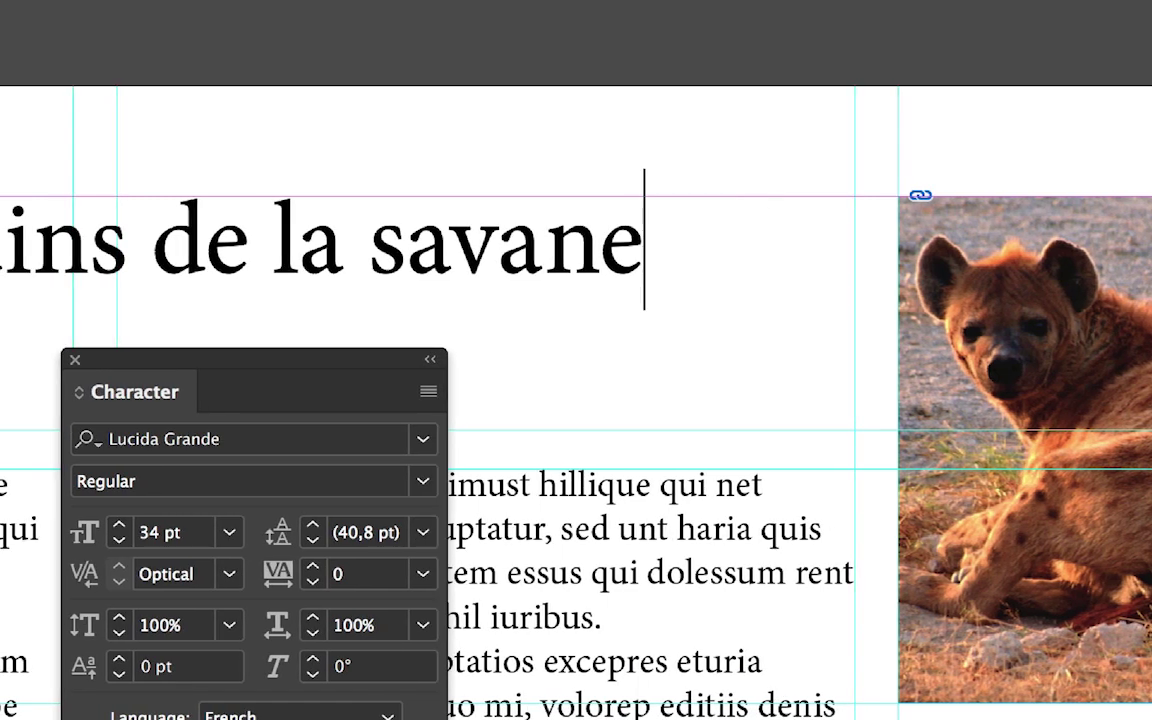
{"action": "type", "text": "…"}
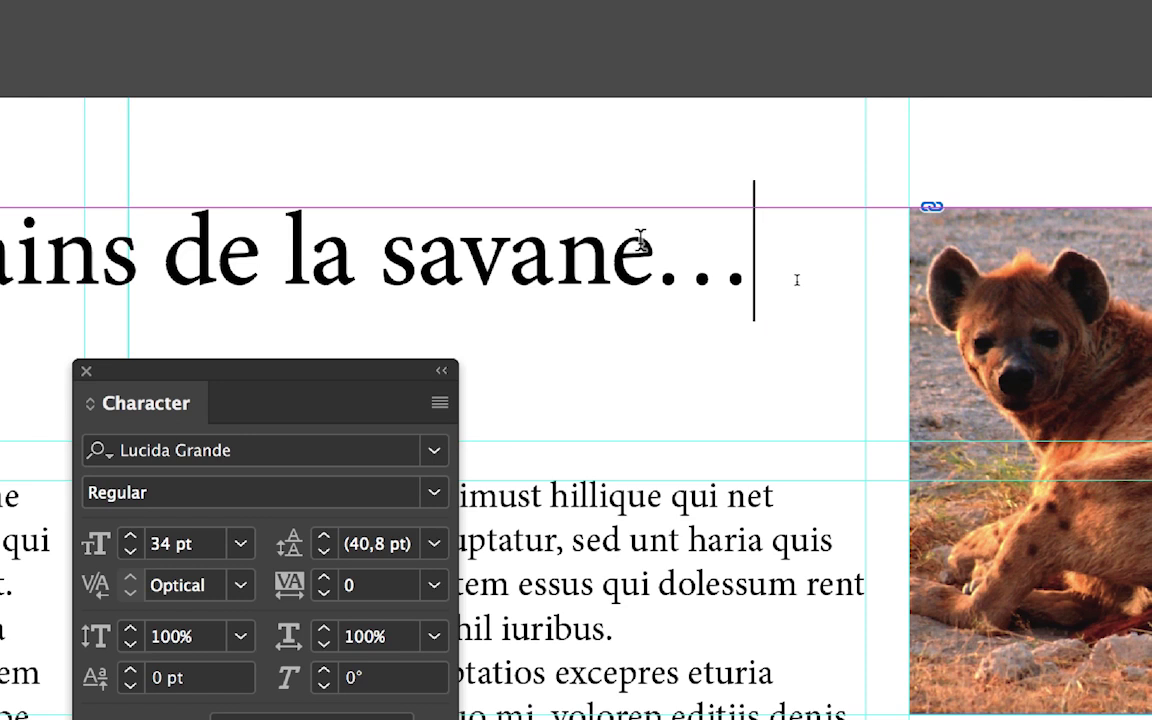
{"action": "left_click", "coordinate": [797, 280]}
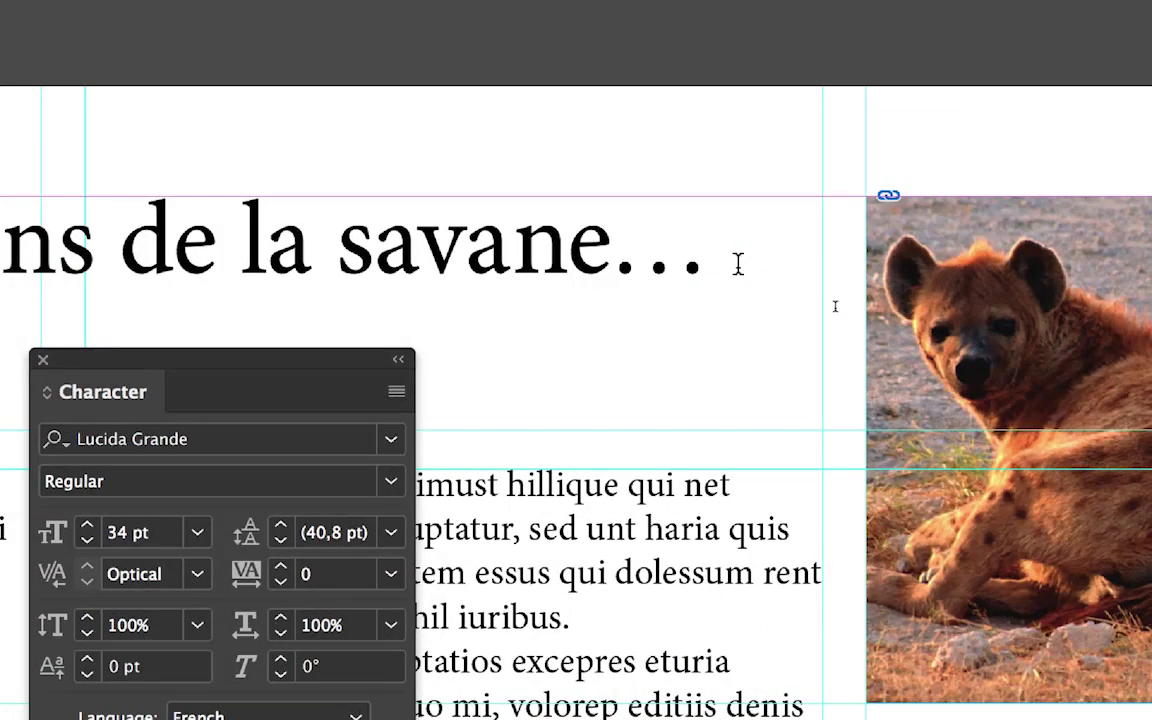
{"action": "key", "text": "BackSpace"}
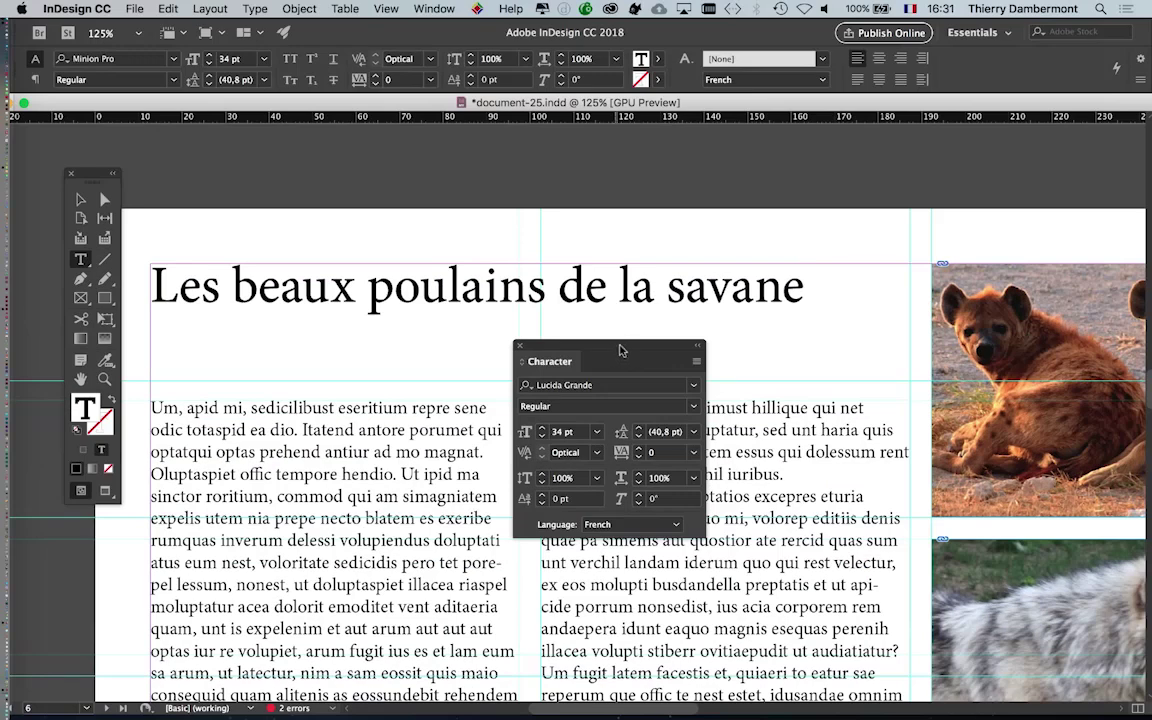
Step: Break the heading before 'de' so 'de la savane' moves to a second line
{"action": "left_click_drag", "start_coordinate": [620, 350], "coordinate": [839, 415]}
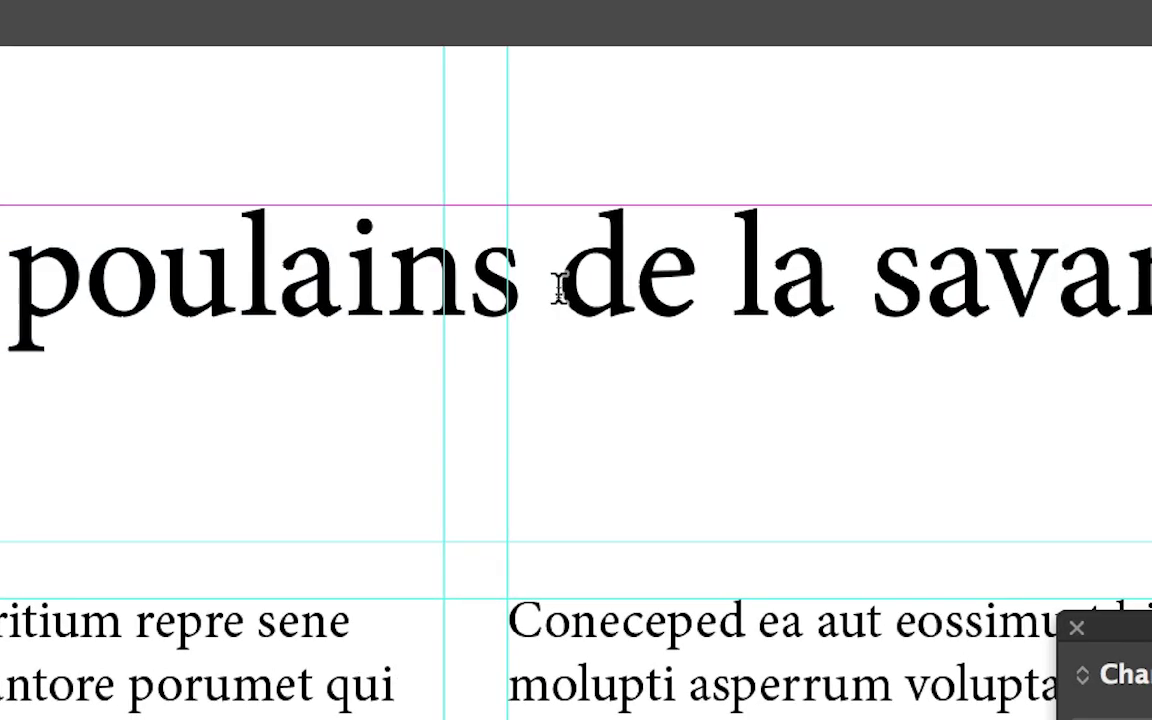
{"action": "left_click", "coordinate": [560, 288]}
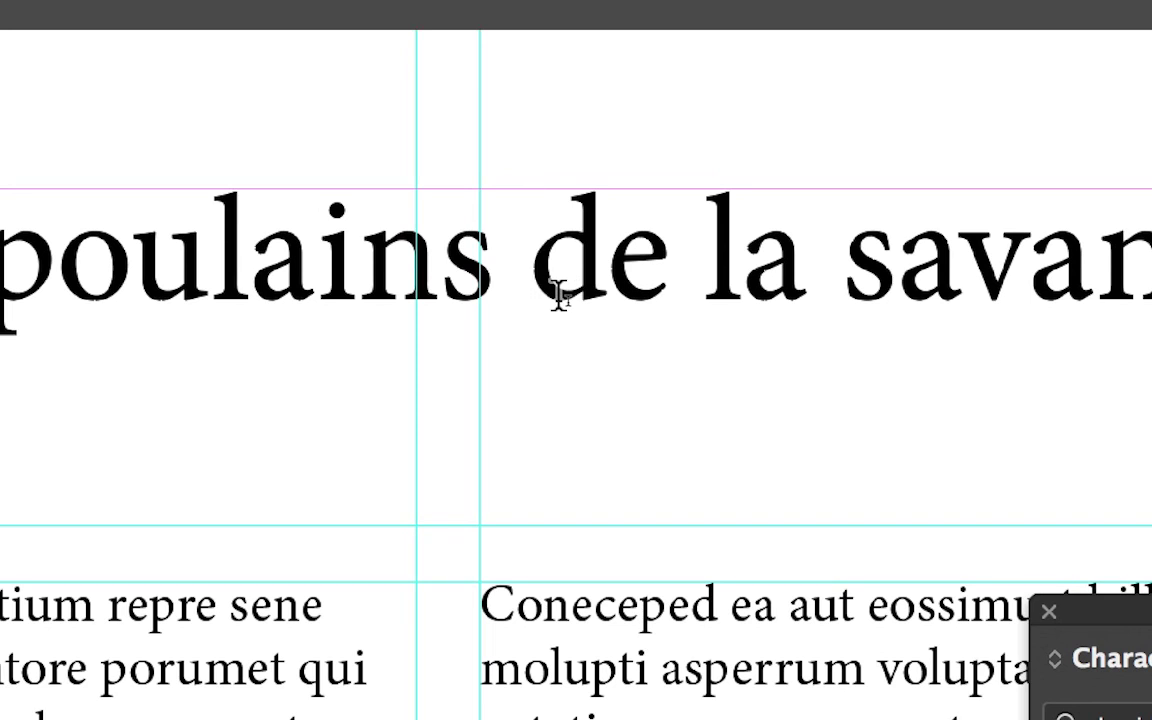
{"action": "key", "text": "Return"}
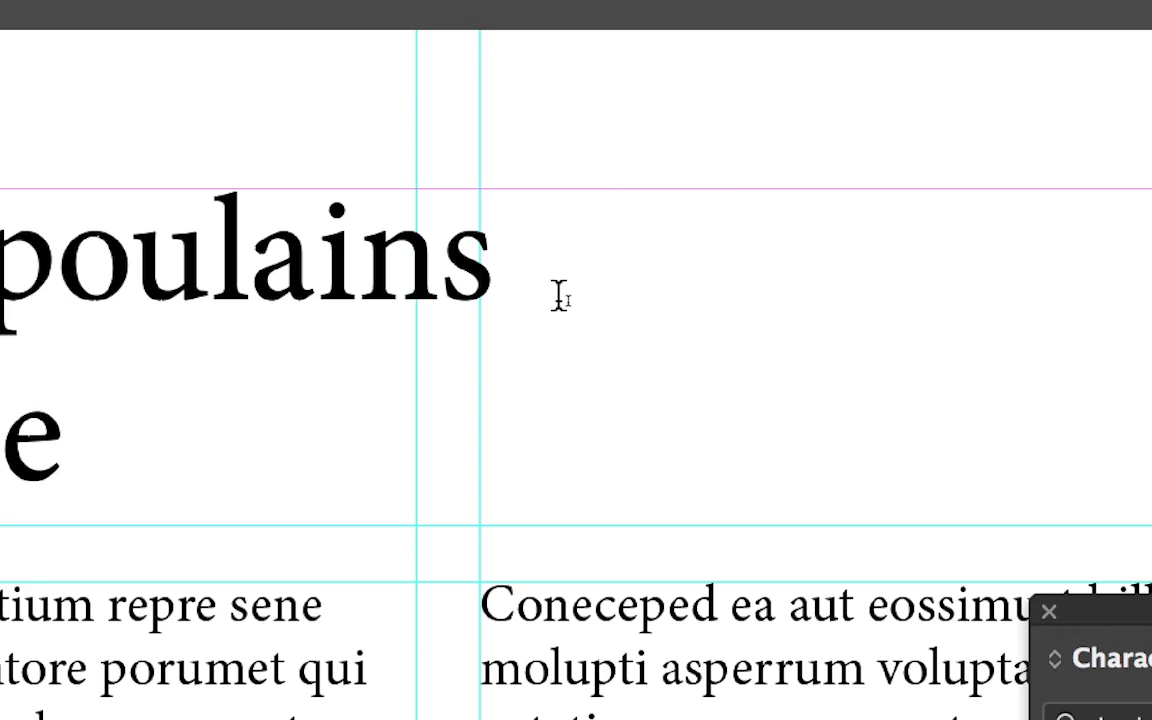
{"action": "key", "text": "Escape"}
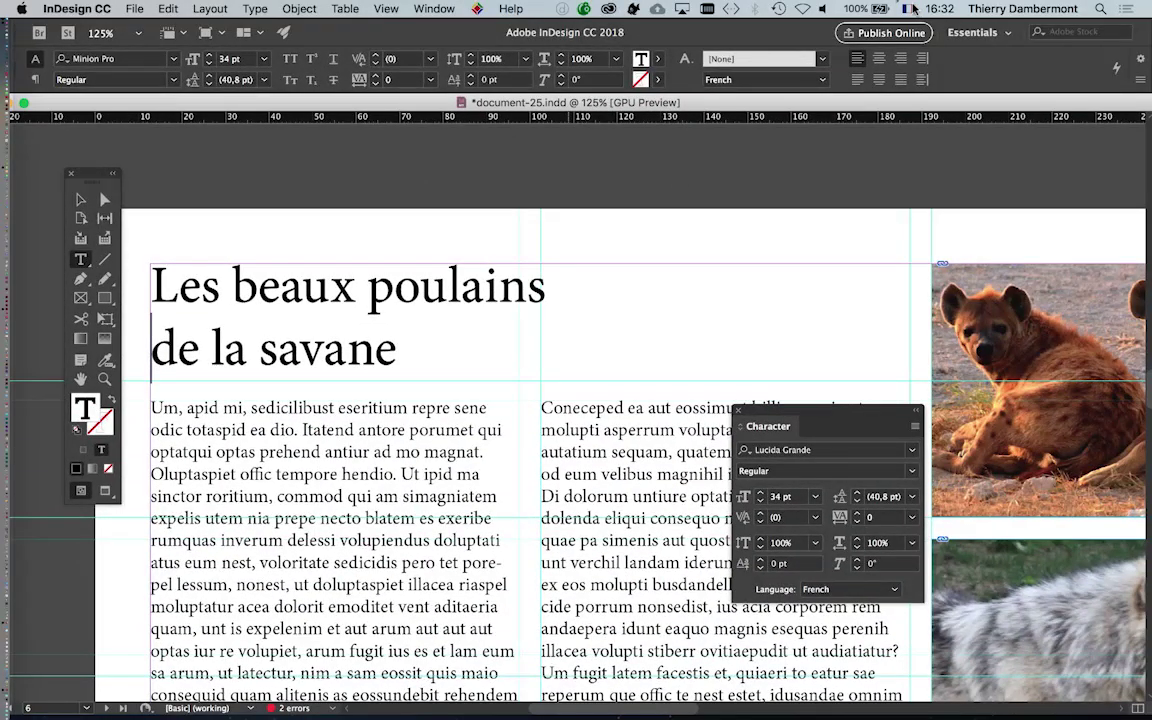
{"action": "left_click", "coordinate": [911, 8]}
{"action": "left_click", "coordinate": [951, 140]}
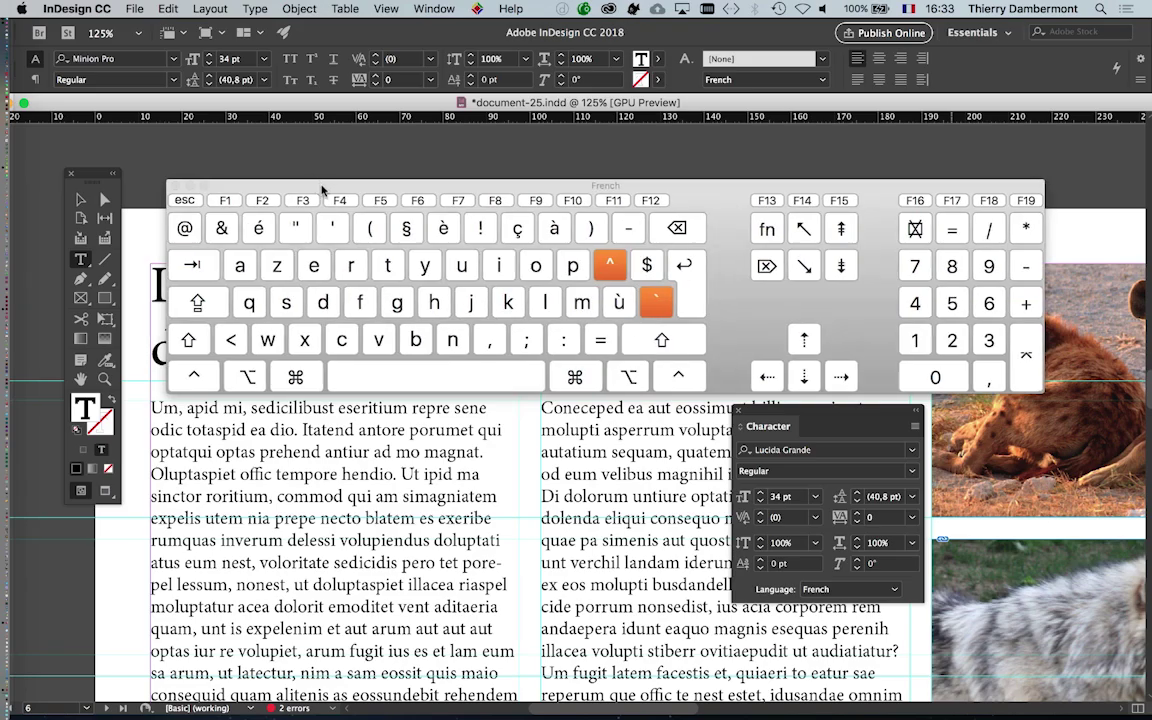
{"action": "mouse_move", "coordinate": [310, 185]}
{"action": "left_mouse_down"}
{"action": "mouse_move", "coordinate": [395, 532]}
{"action": "mouse_move", "coordinate": [356, 195]}
{"action": "left_mouse_up"}
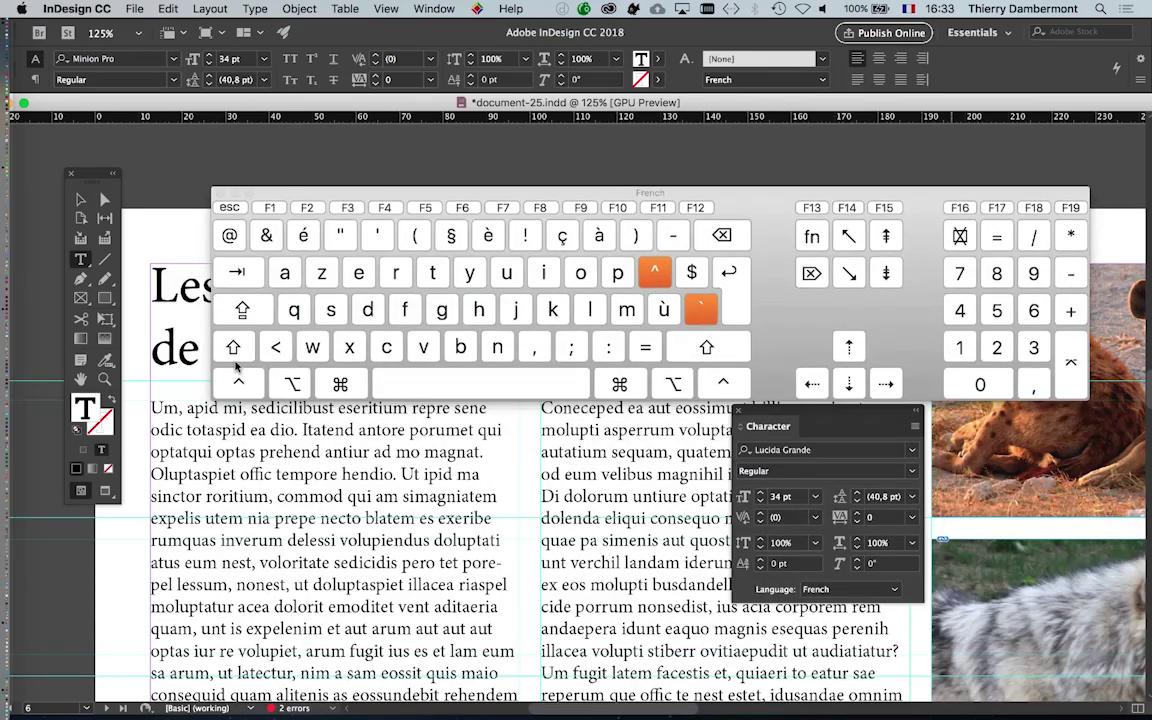
{"action": "key", "text": "alt"}
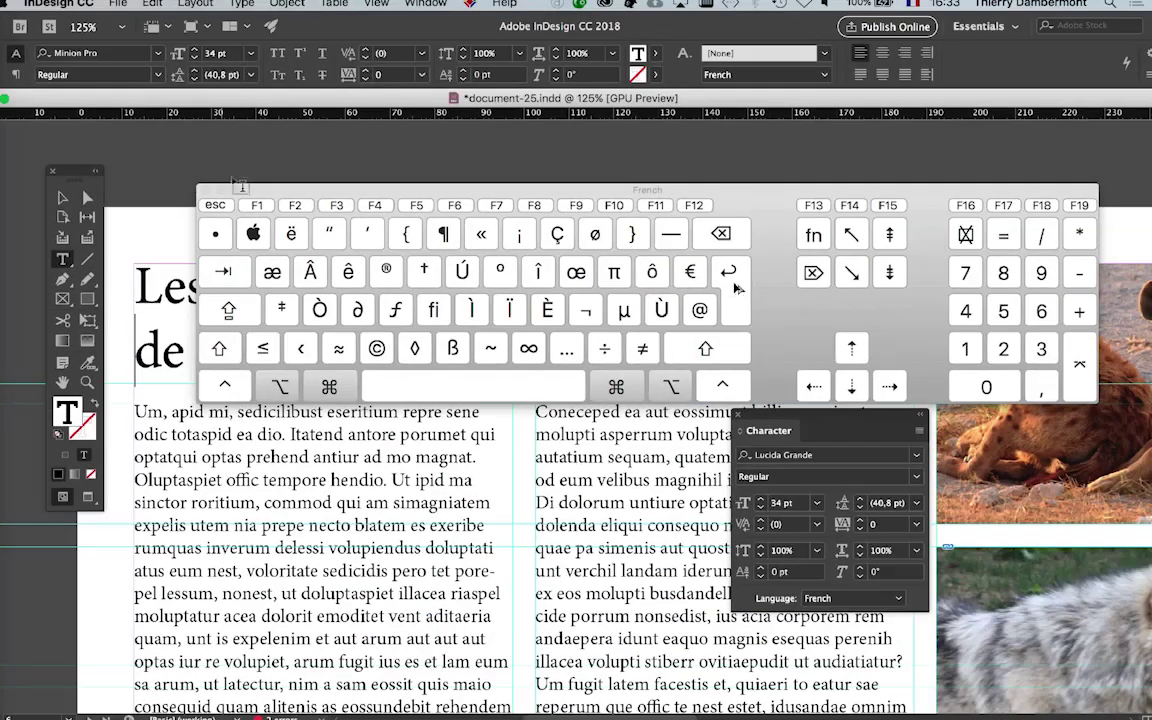
{"action": "key", "text": "alt"}
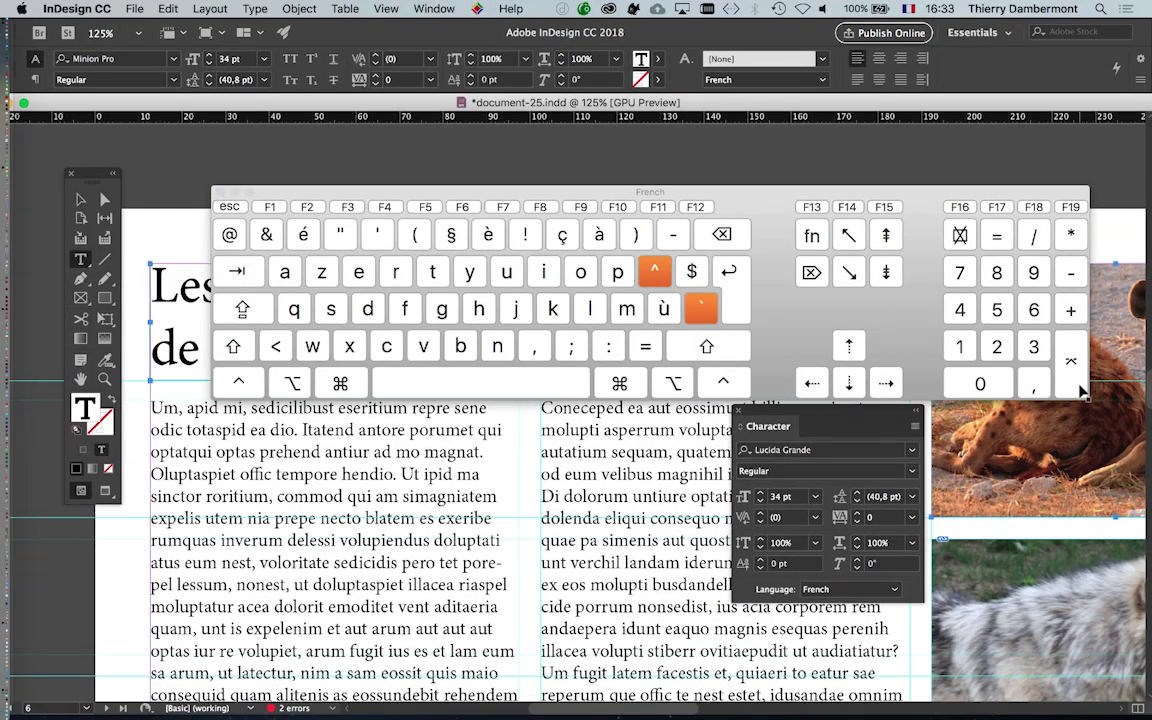
{"action": "key", "text": "alt"}
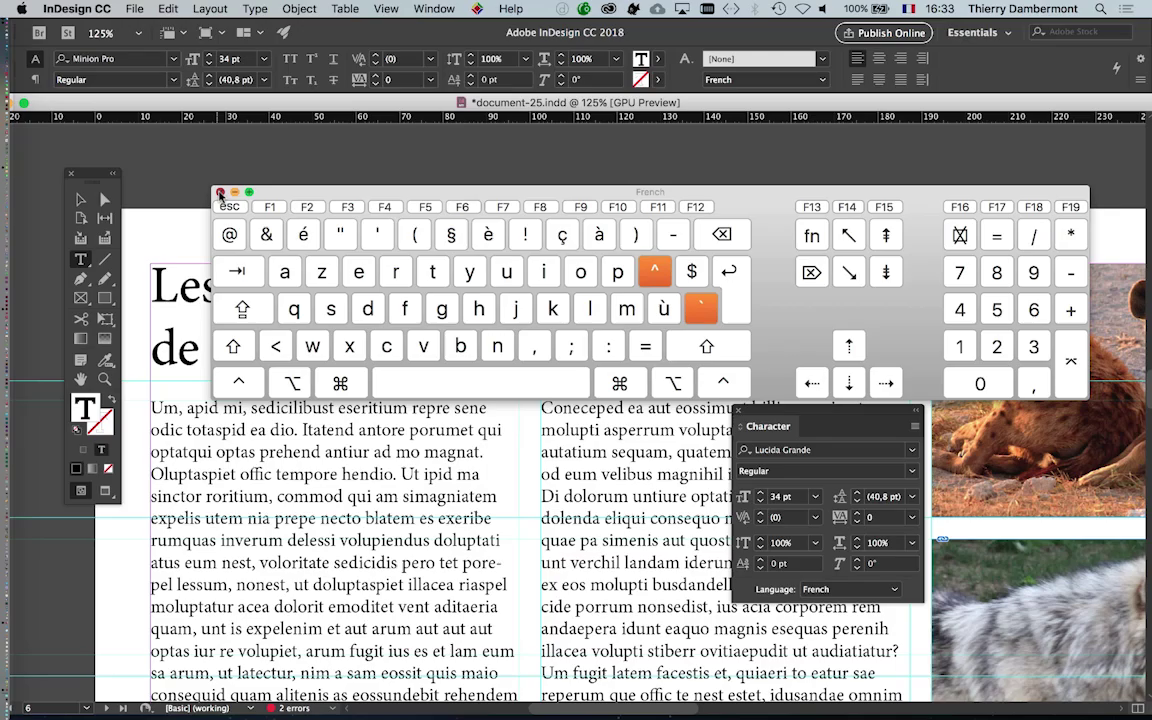
{"action": "left_click", "coordinate": [226, 190]}
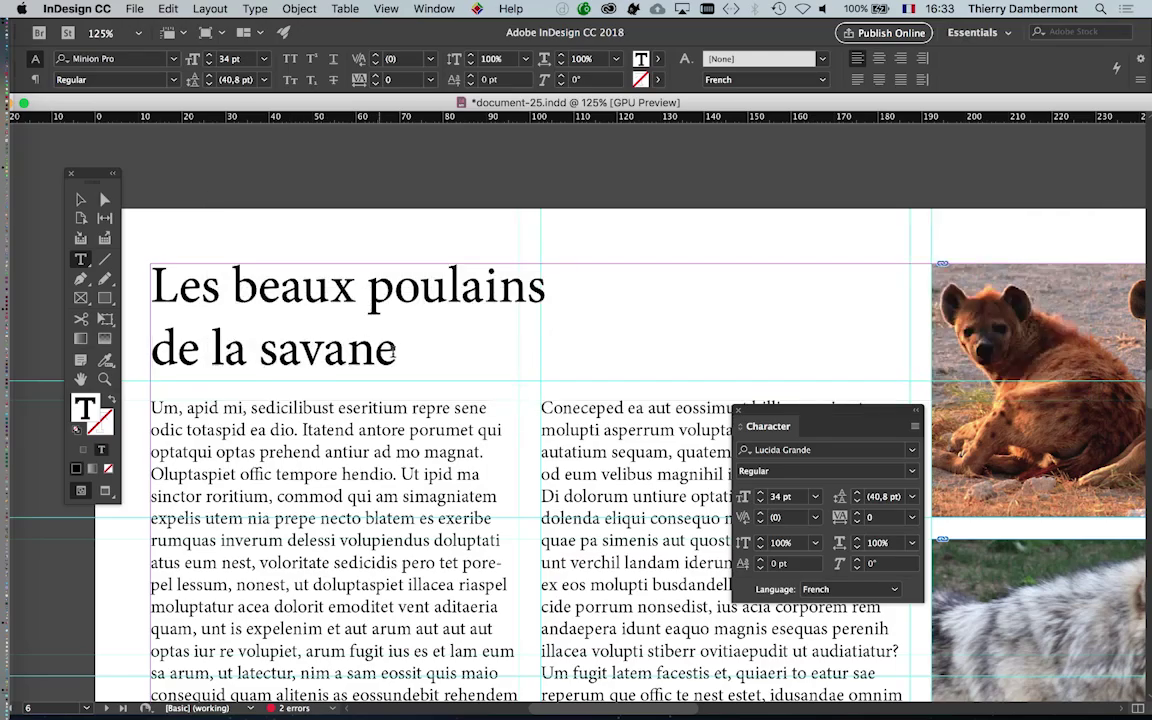
{"action": "key", "text": "Left"}
{"action": "key", "text": "Right"}
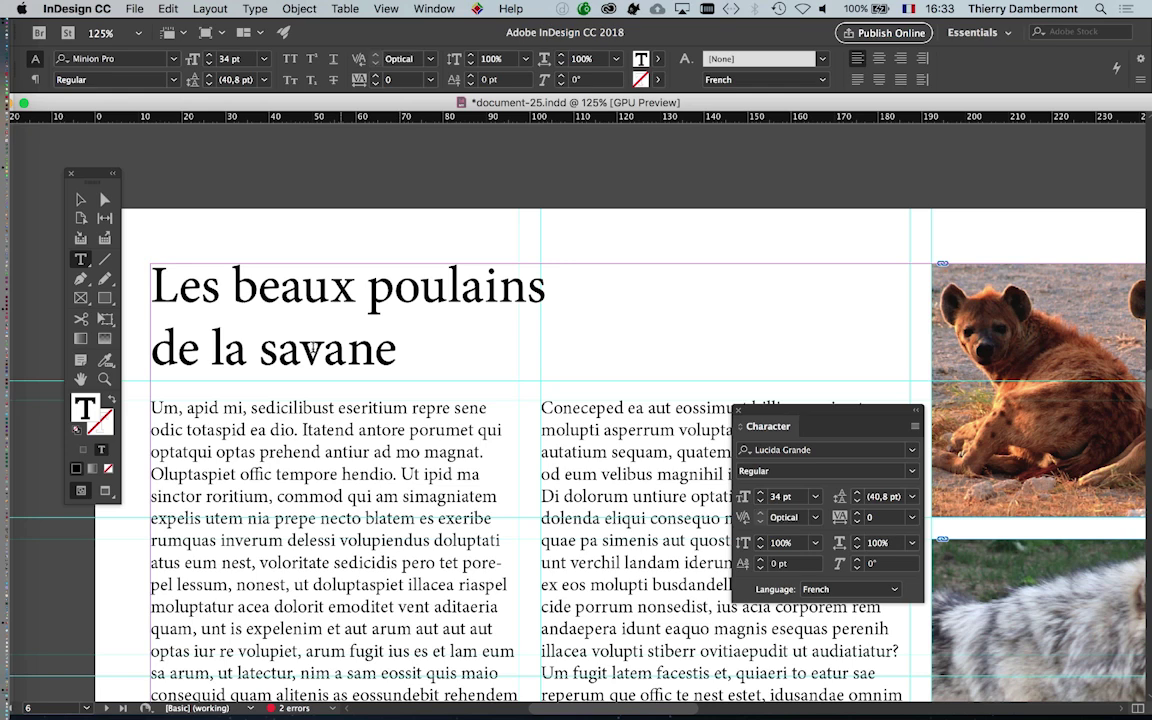
{"action": "left_click_drag", "start_coordinate": [92, 173], "coordinate": [82, 173]}
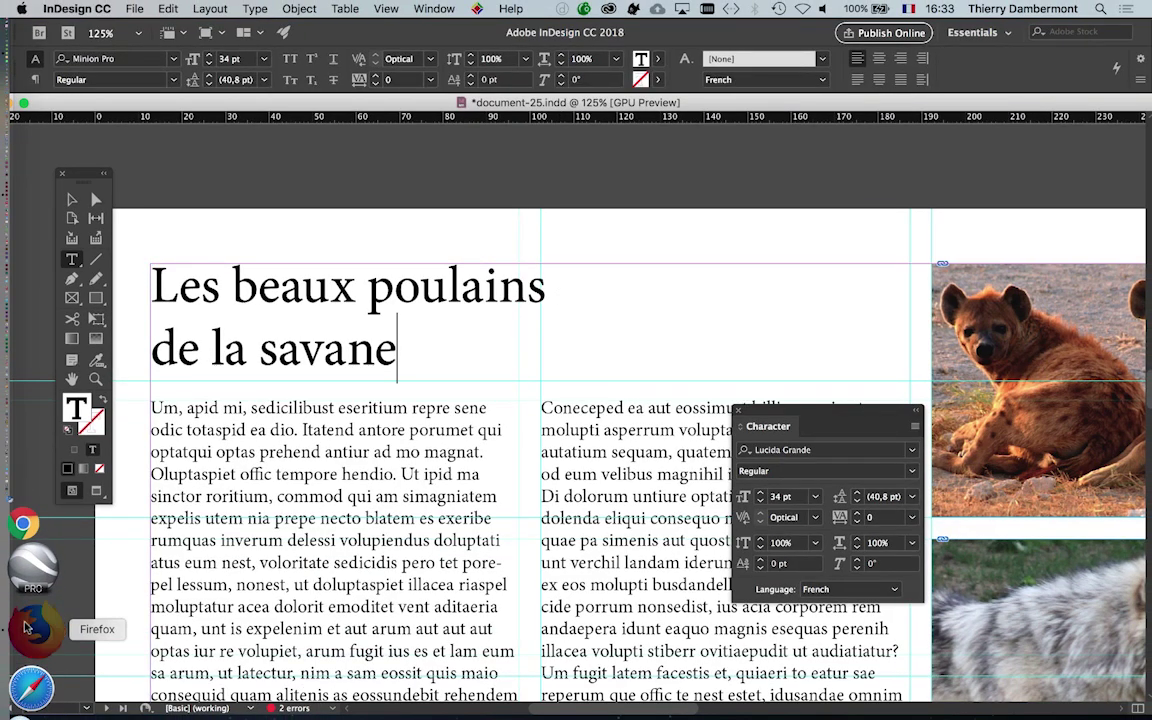
Step: Run a Google image search for 'typewriter' in a new Firefox tab
{"action": "left_click", "coordinate": [26, 625]}
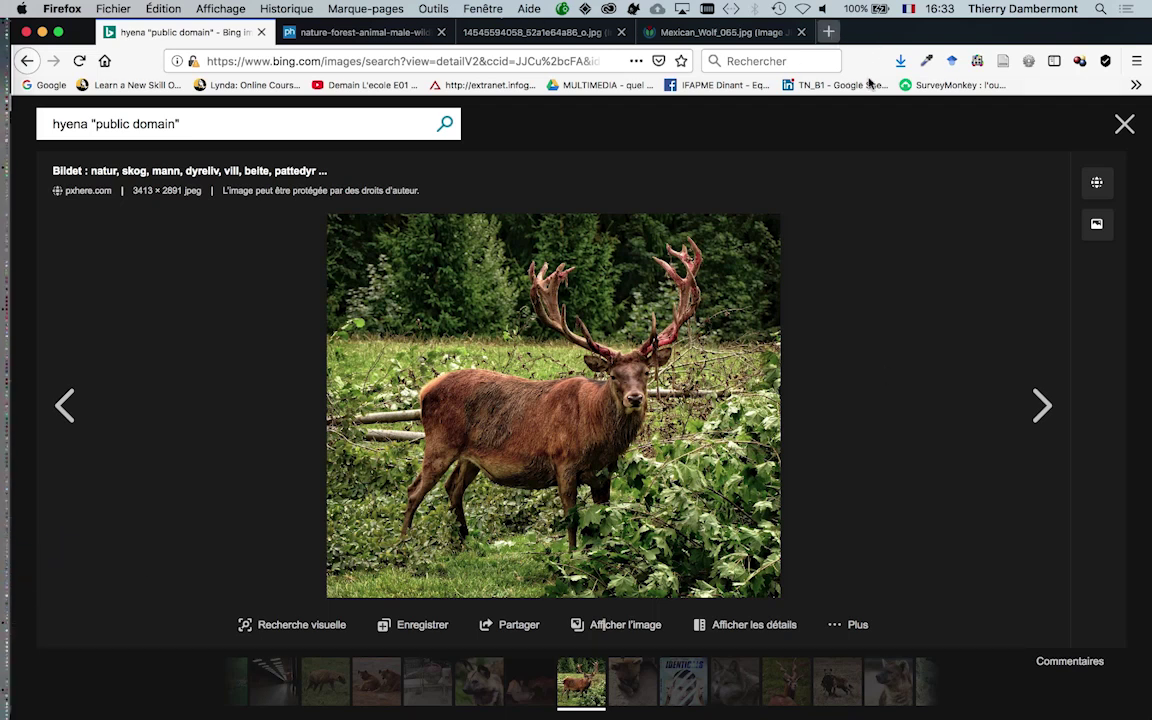
{"action": "left_click", "coordinate": [829, 33]}
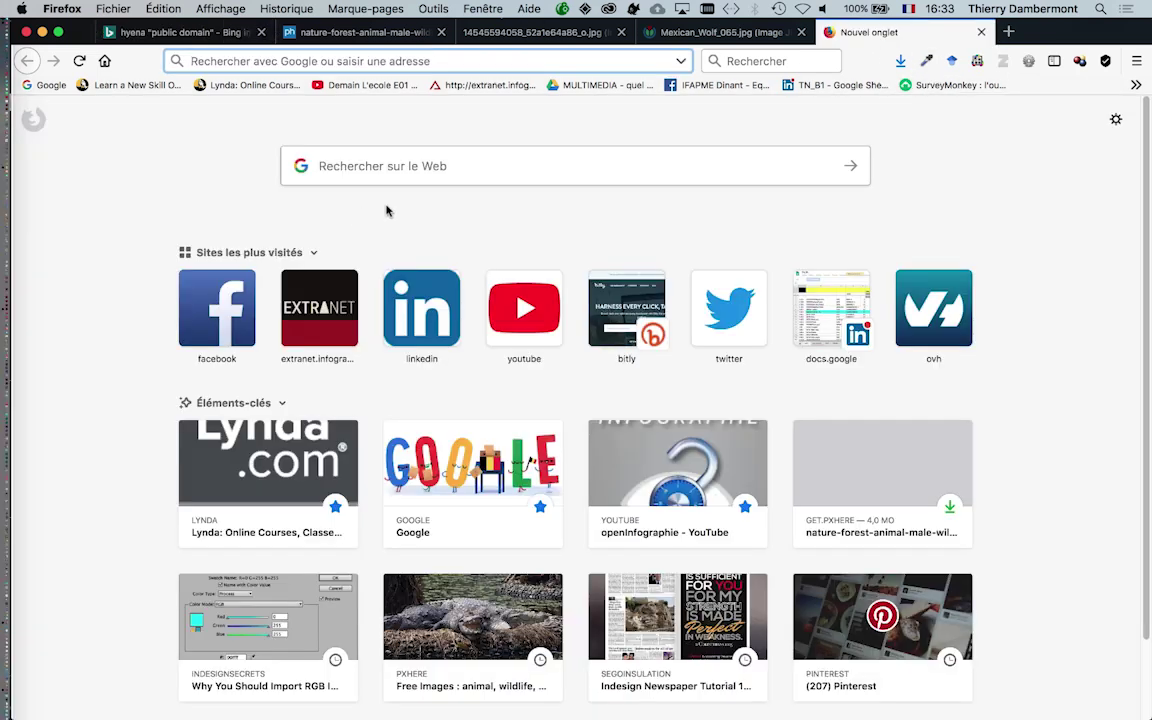
{"action": "left_click", "coordinate": [344, 167]}
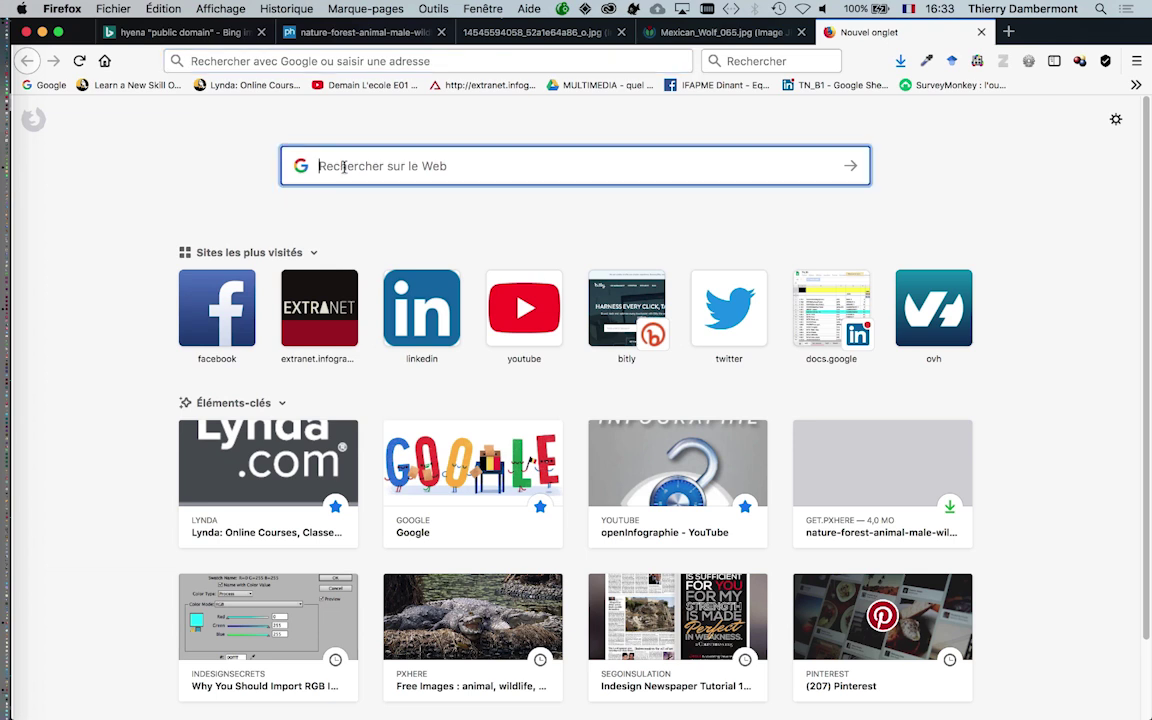
{"action": "type", "text": "typewriter"}
{"action": "key", "text": "Return"}
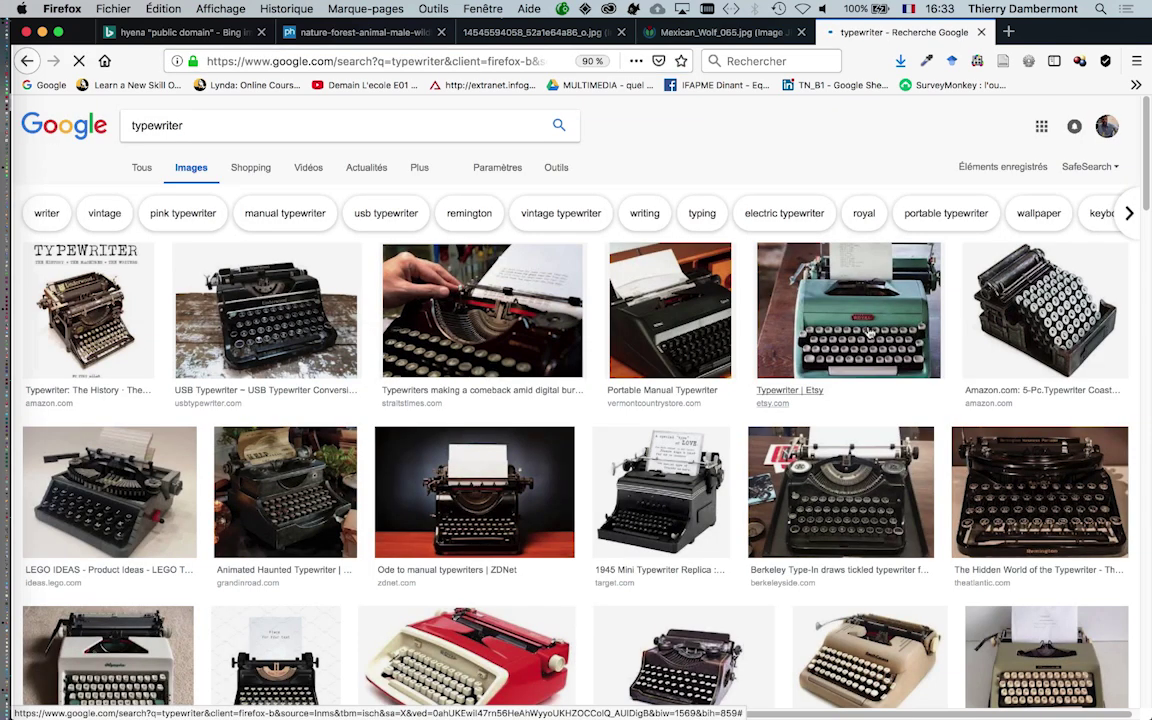
Step: Exit text editing on the InDesign heading, then return to Firefox
{"action": "key", "text": "super+Tab"}
{"action": "key", "text": "super+Tab"}
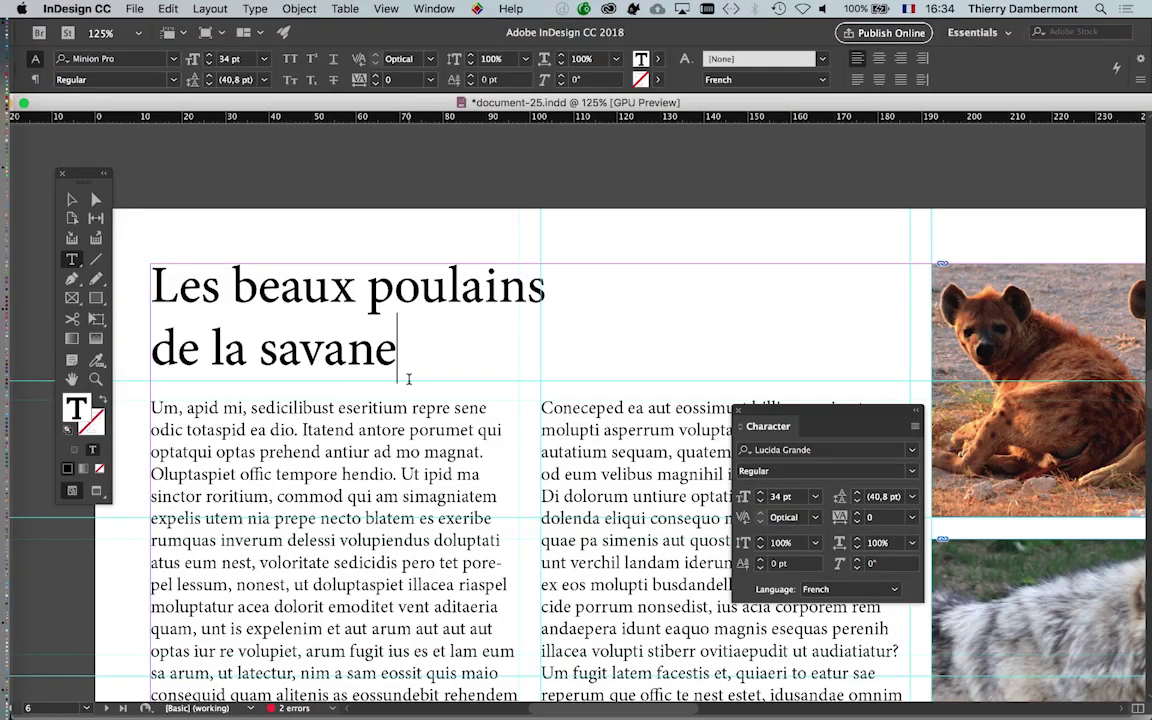
{"action": "left_click", "coordinate": [408, 379]}
{"action": "key", "text": "Escape"}
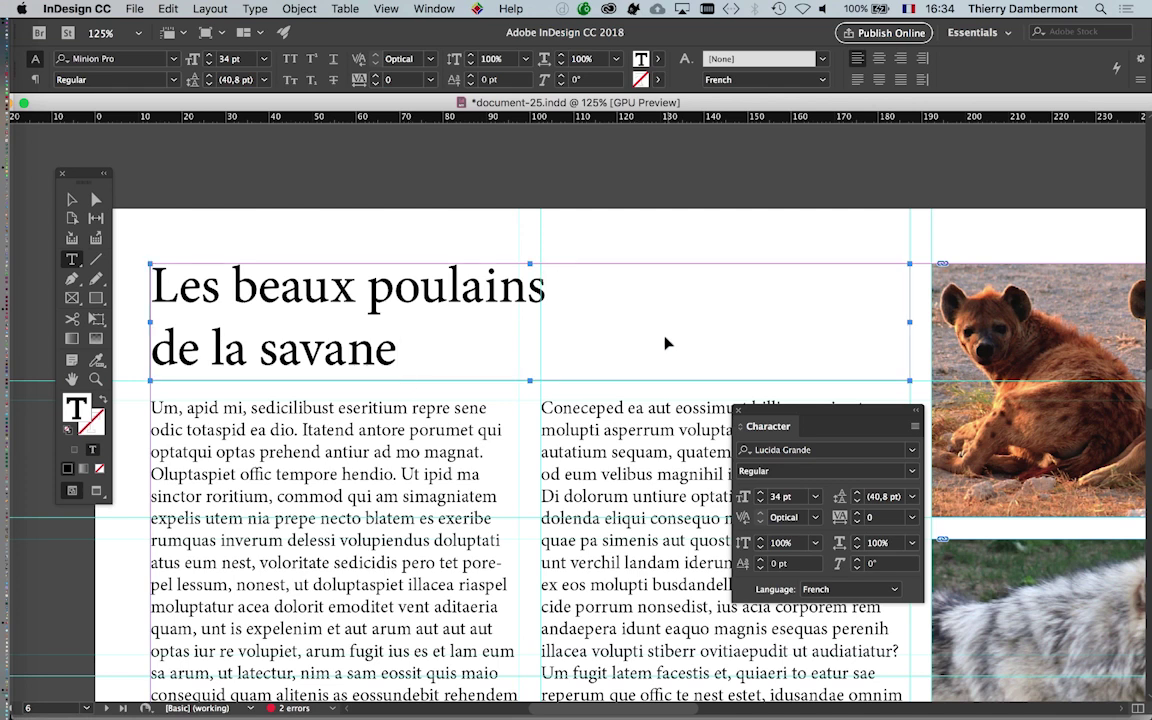
{"action": "key", "text": "super+Tab"}
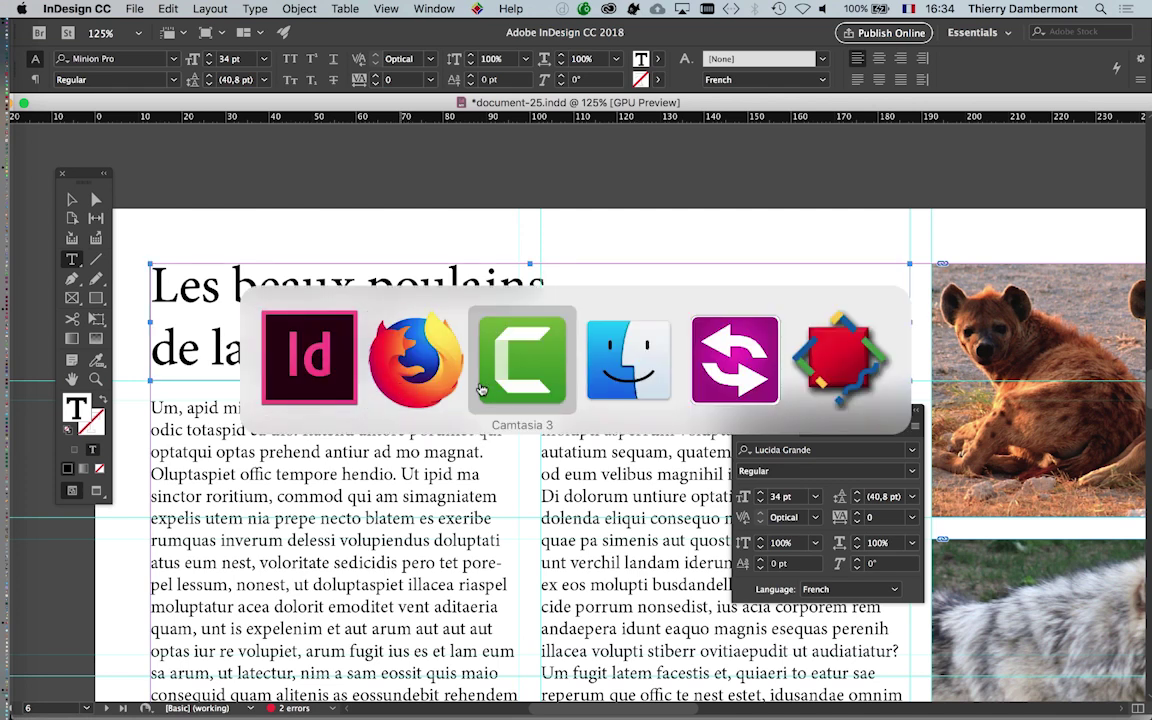
Step: View the Etsy turquoise typewriter image on its own page, zoomed in
{"action": "left_click", "coordinate": [412, 385]}
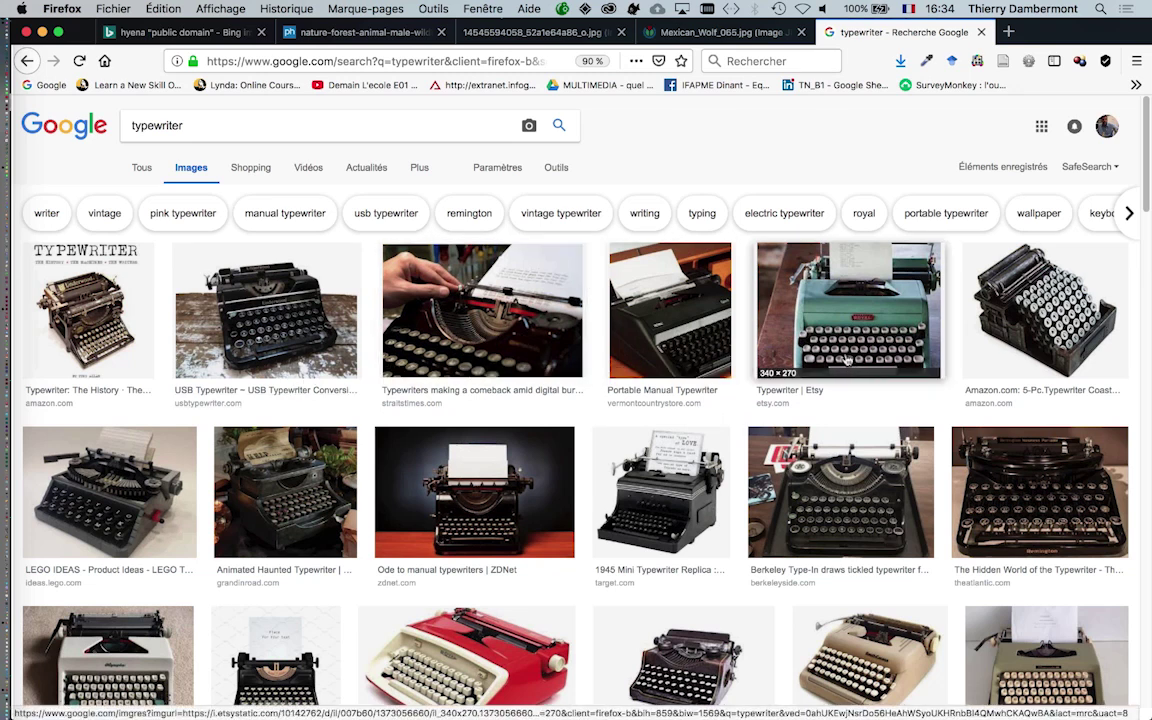
{"action": "left_click", "coordinate": [826, 293]}
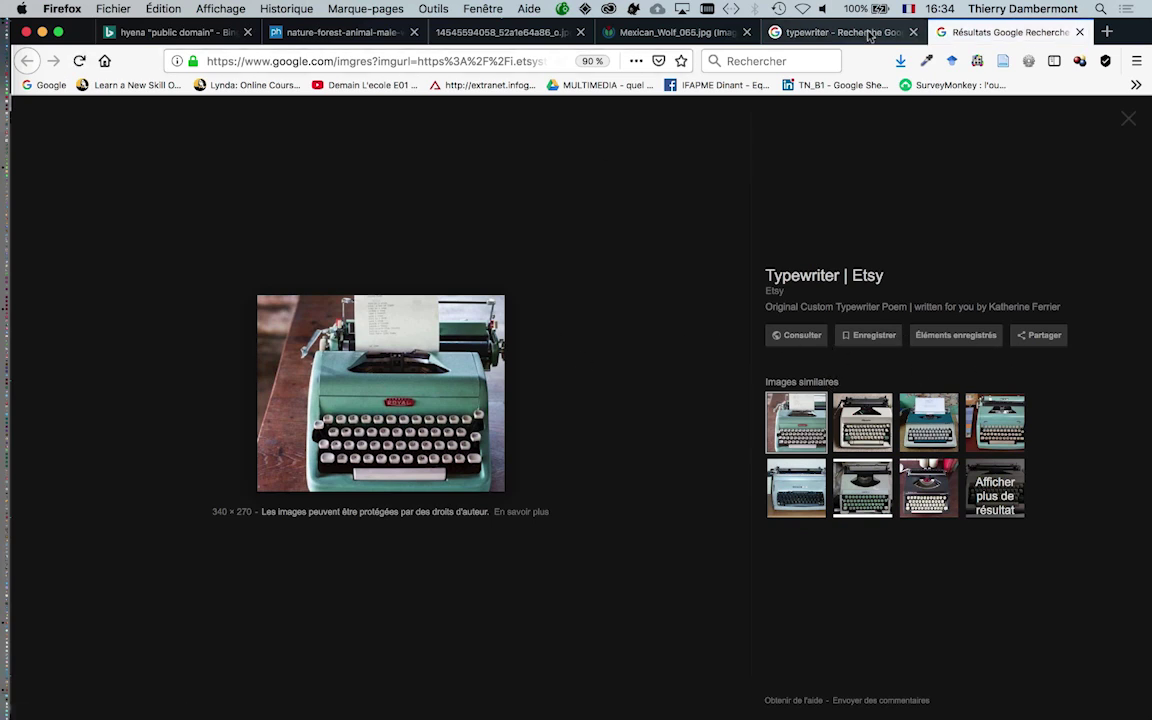
{"action": "left_click", "coordinate": [869, 34]}
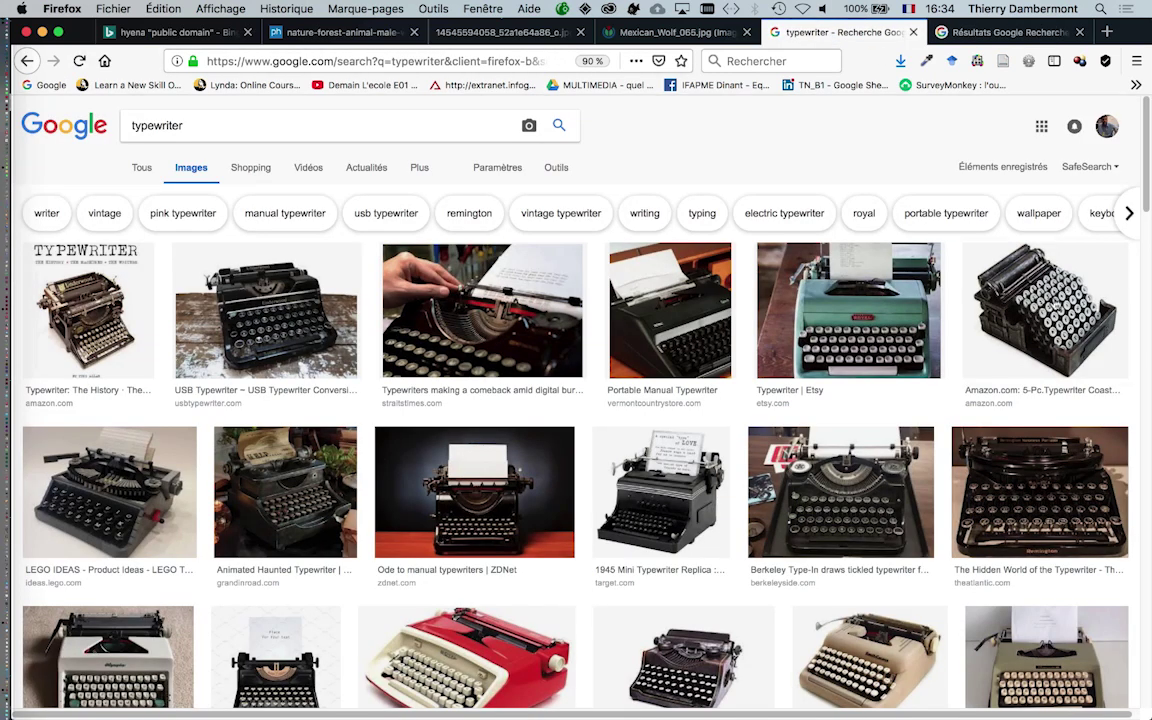
{"action": "left_click", "coordinate": [918, 369]}
{"action": "left_click", "coordinate": [1054, 377]}
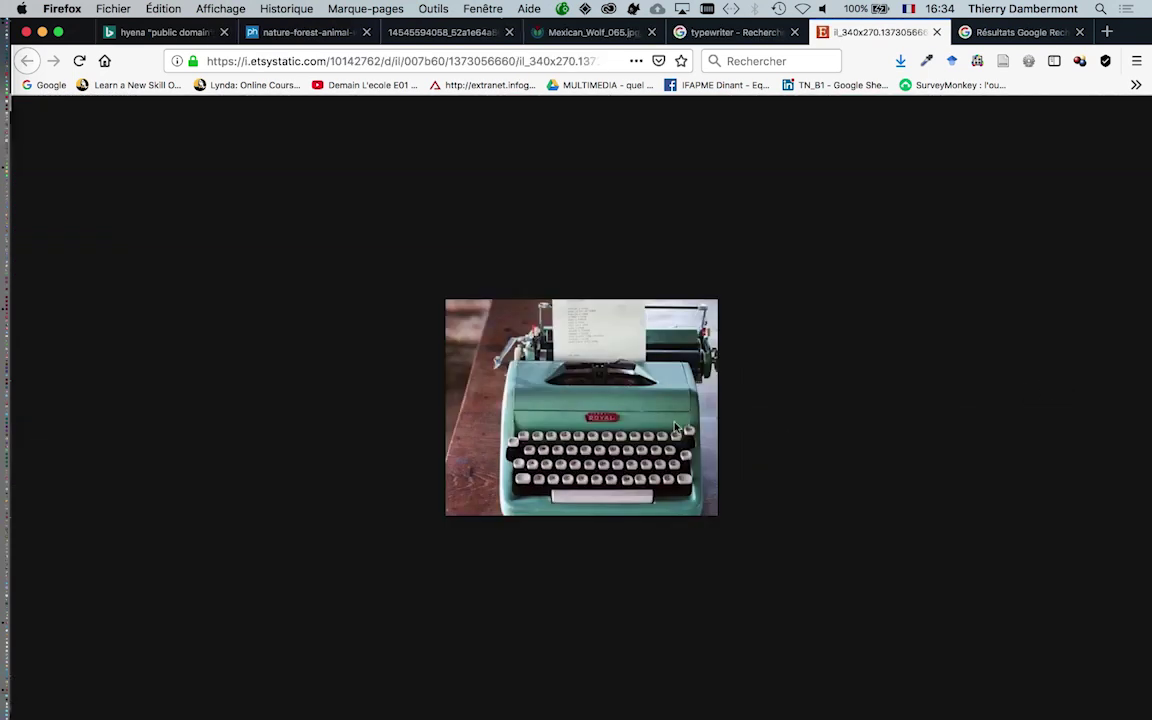
{"action": "key", "text": "super+plus"}
{"action": "key", "text": "super+plus"}
{"action": "key", "text": "super+plus"}
{"action": "key", "text": "super+plus"}
{"action": "key", "text": "super+plus"}
{"action": "key", "text": "super+plus"}
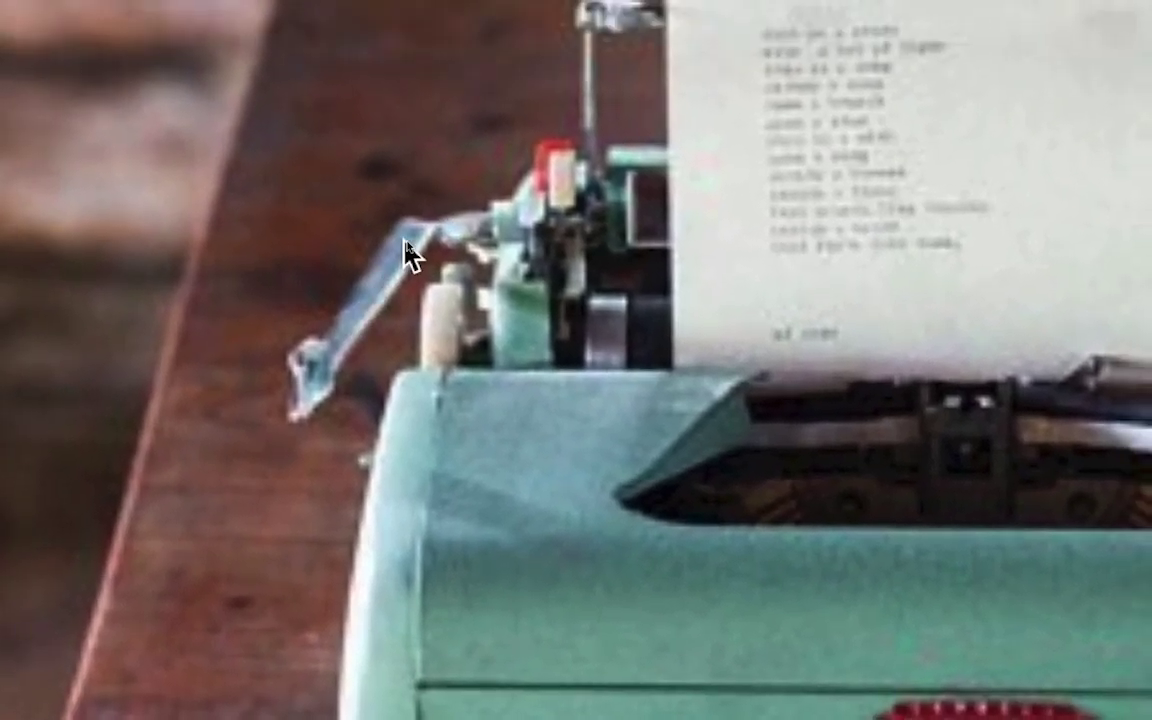
{"action": "key", "text": "super+w"}
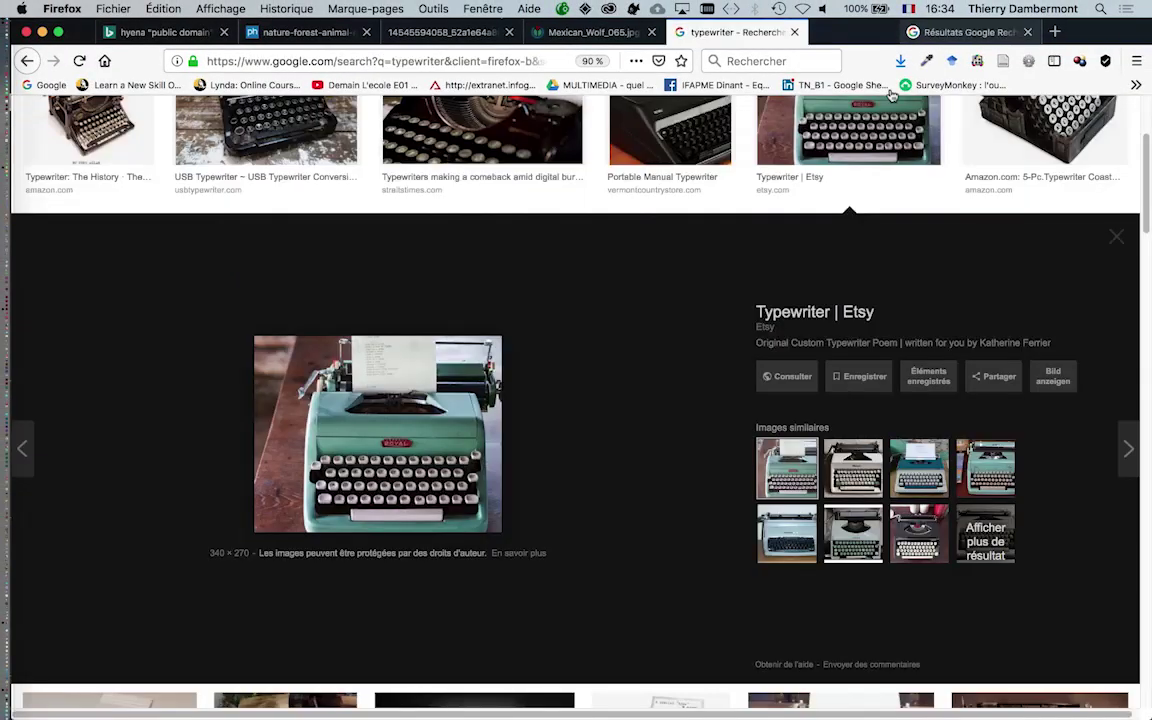
Step: Check the InDesign layout, then return to the typewriter image results
{"action": "key", "text": "super+Tab"}
{"action": "left_click", "coordinate": [432, 371]}
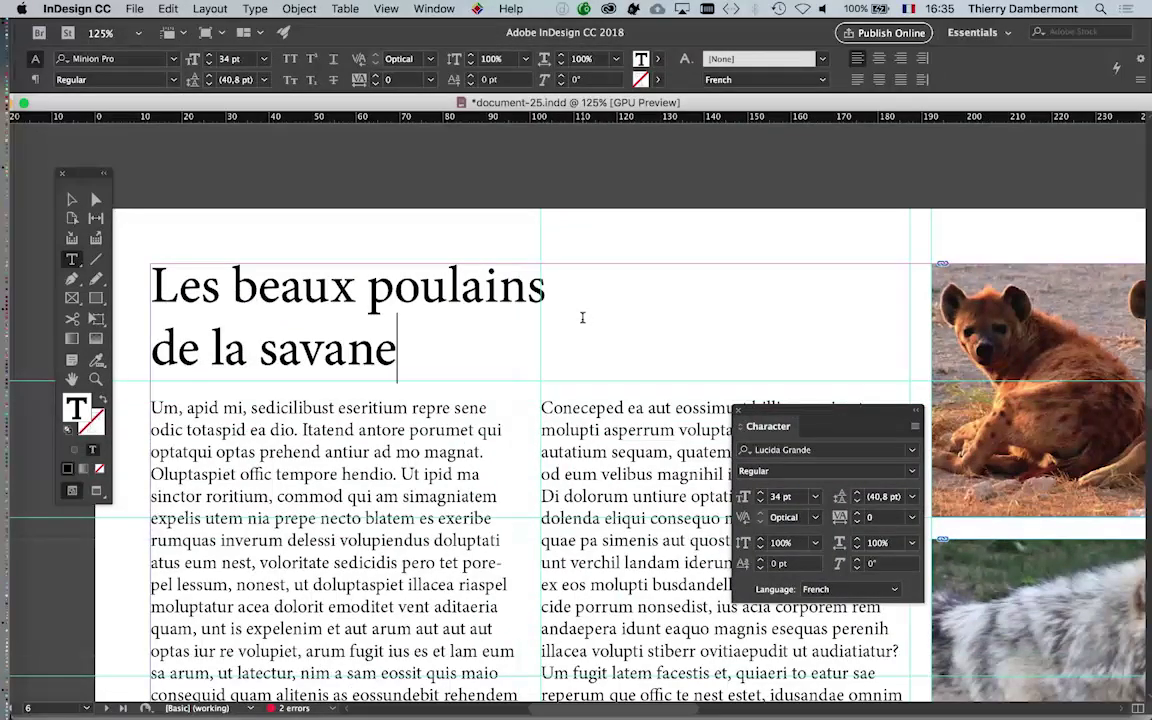
{"action": "key", "text": "super+Tab"}
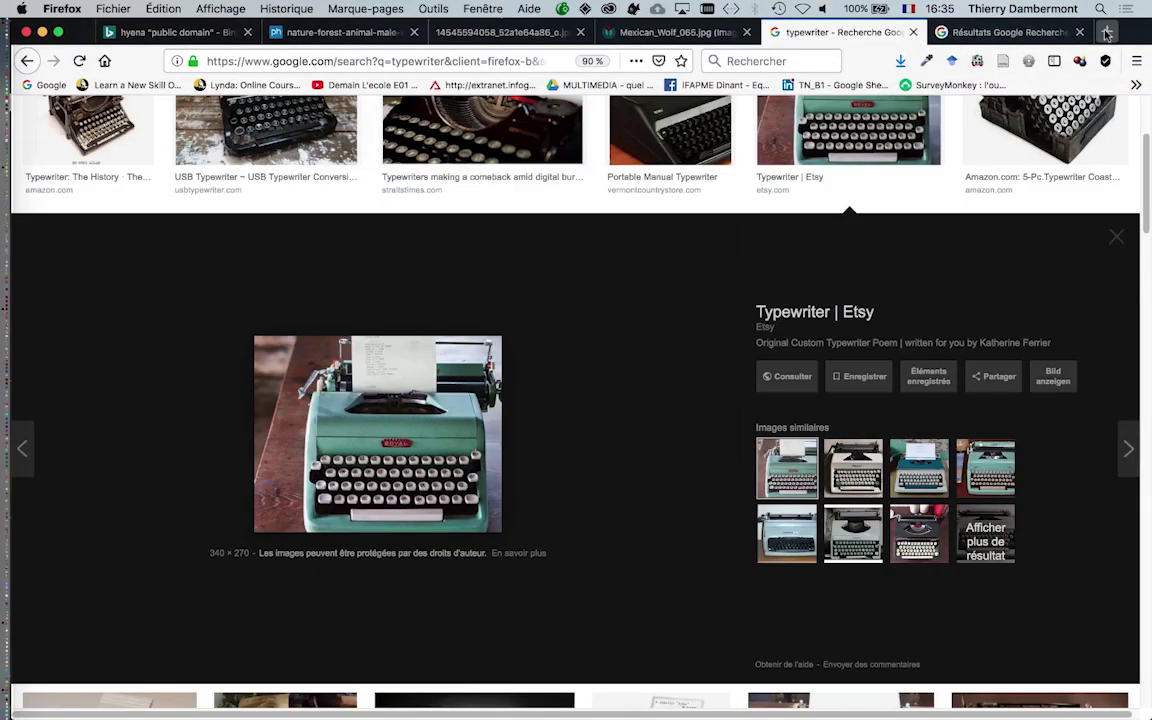
Step: Search Google for 'composteur typo' in a new tab and show image results
{"action": "left_click", "coordinate": [1005, 32]}
{"action": "left_click", "coordinate": [328, 166]}
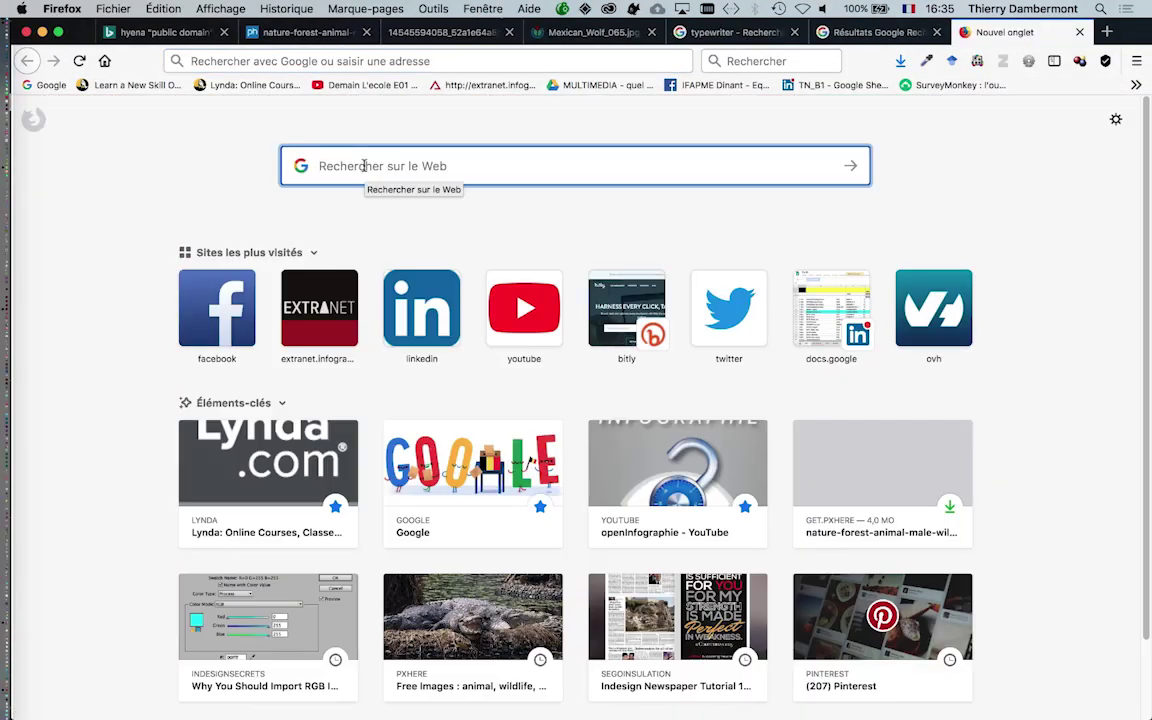
{"action": "type", "text": "composteur ty"}
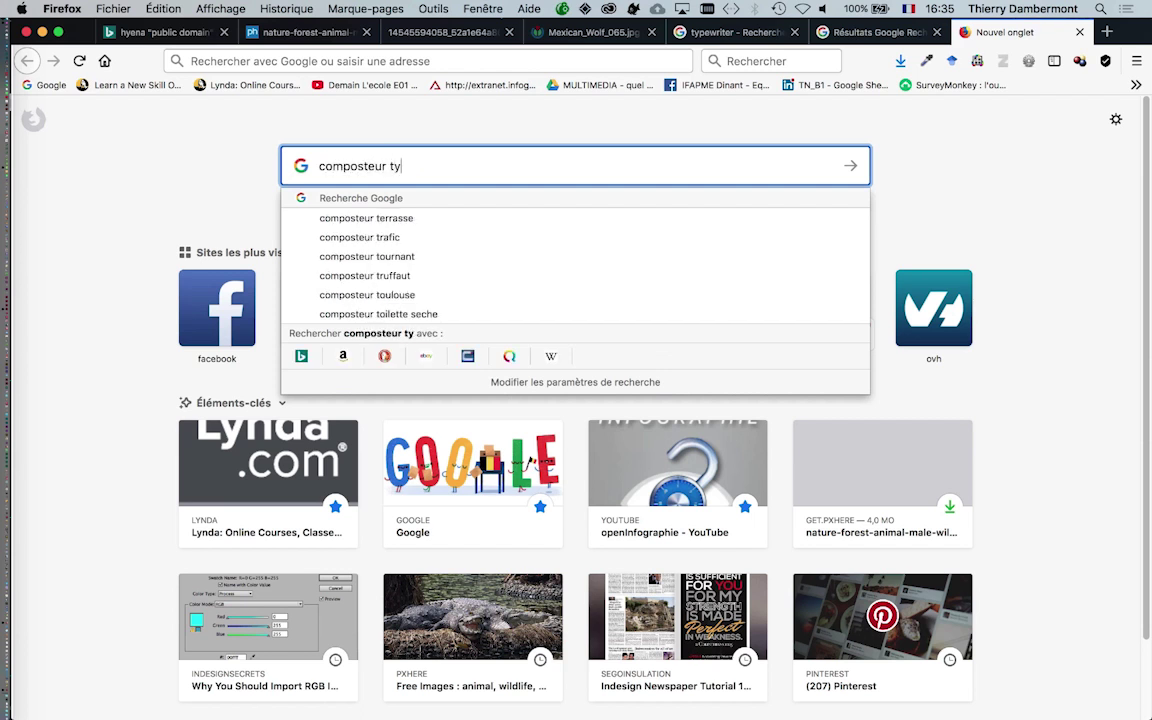
{"action": "type", "text": "po"}
{"action": "key", "text": "Return"}
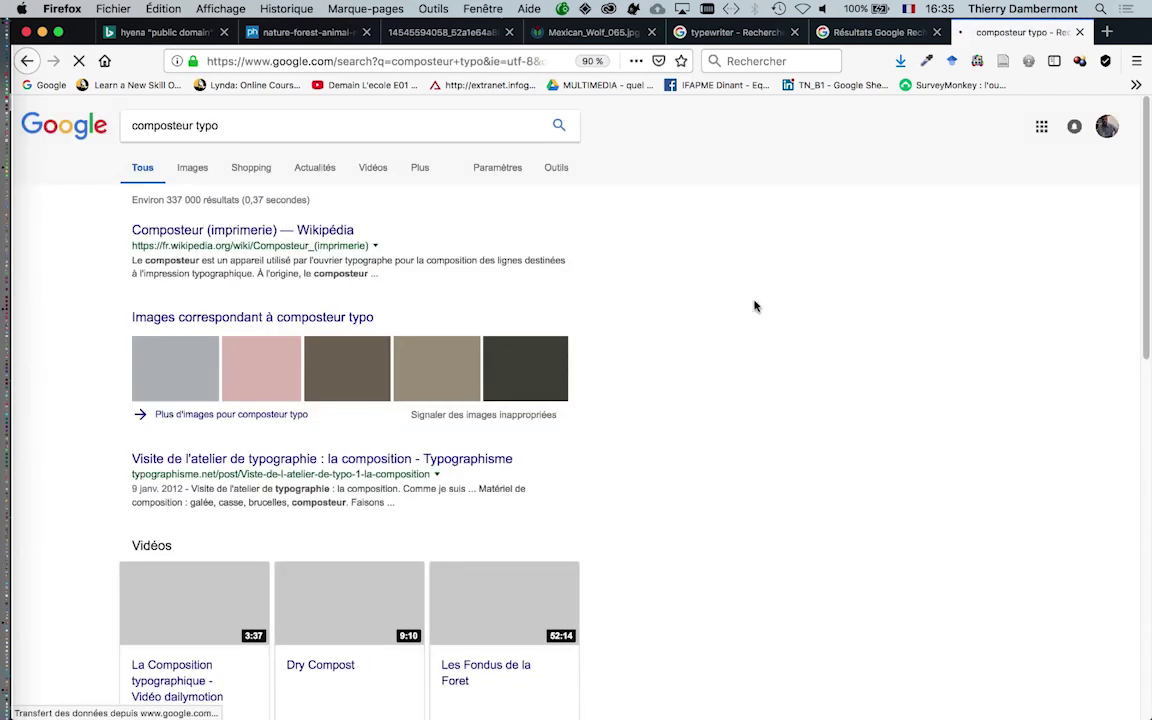
{"action": "left_click", "coordinate": [197, 168]}
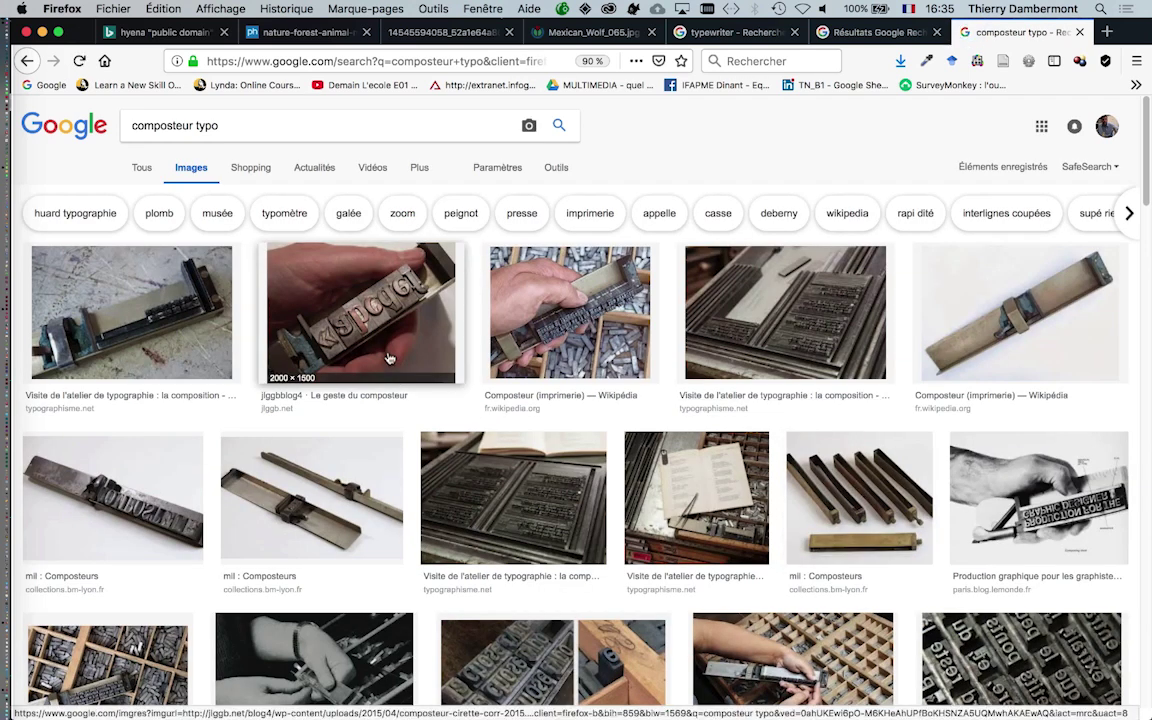
Step: Enlarge the image results page twice and scroll through the pictures
{"action": "key", "text": "super+plus"}
{"action": "key", "text": "super+plus"}
{"action": "key", "text": "super+plus"}
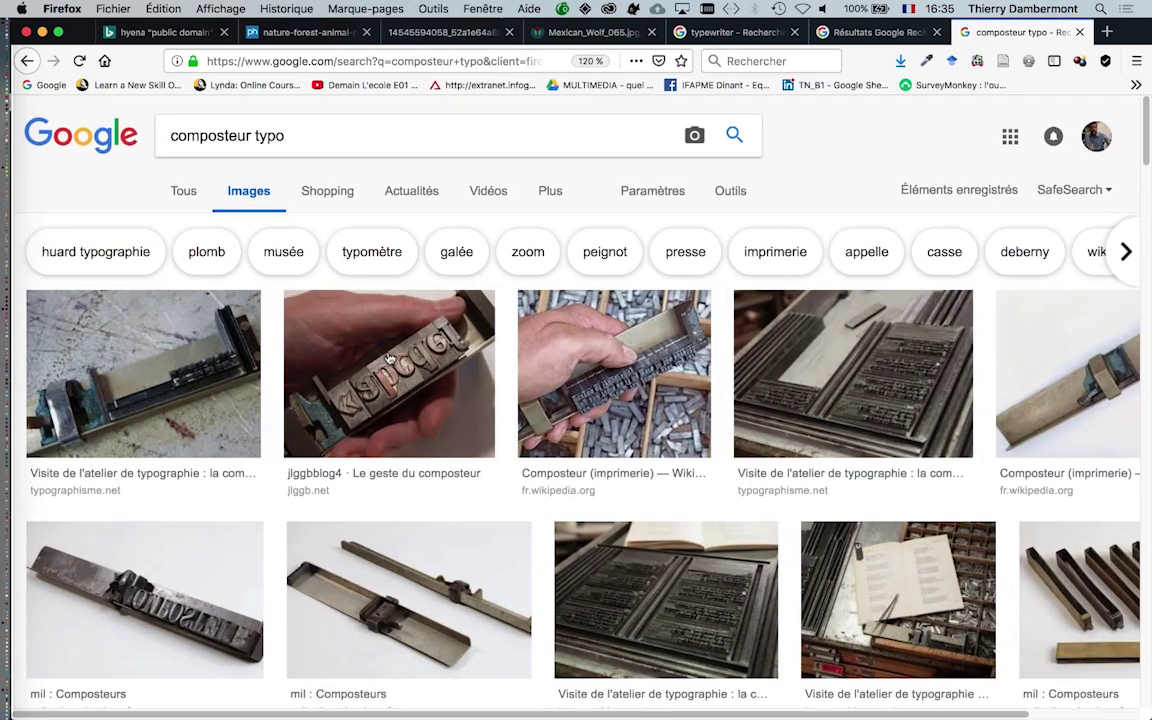
{"action": "key", "text": "super+plus"}
{"action": "key", "text": "super+plus"}
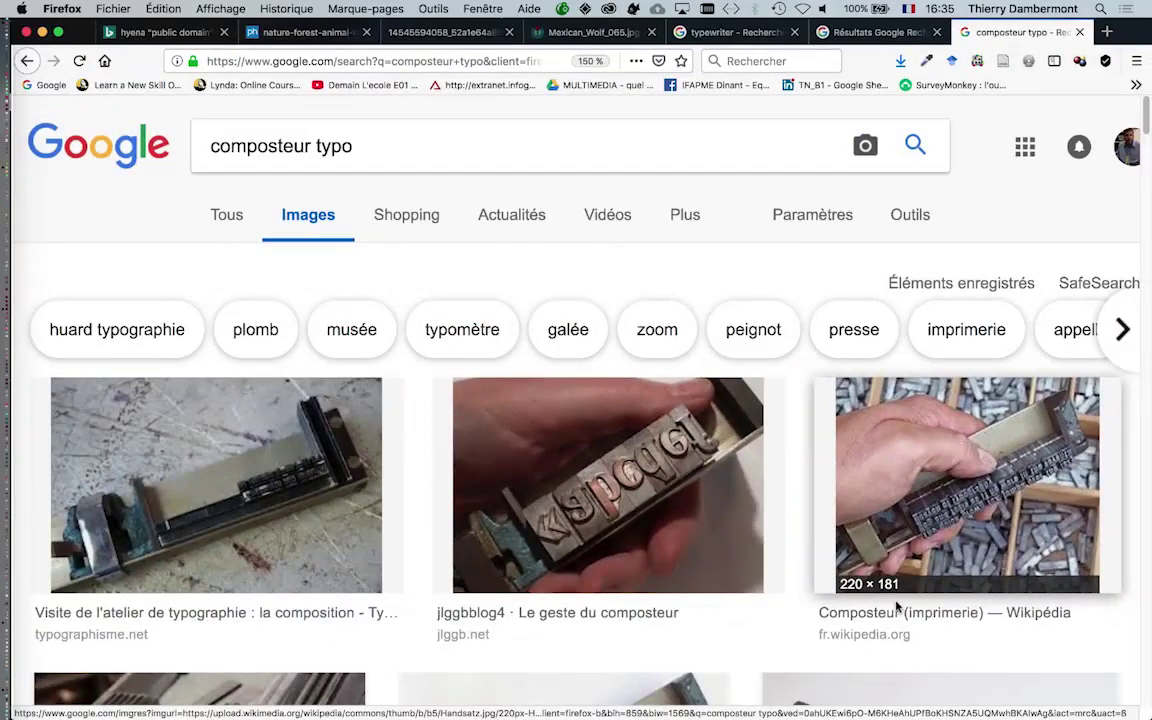
{"action": "scroll", "coordinate": [800, 505], "scroll_direction": "down", "scroll_amount": 1}
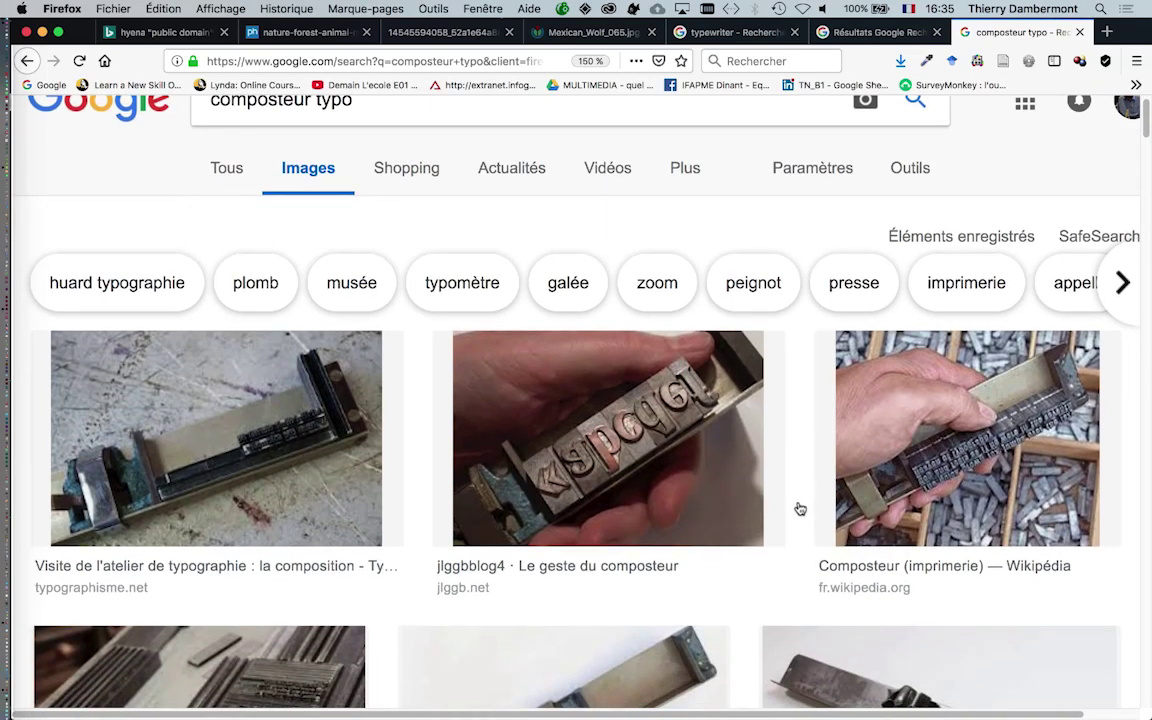
{"action": "scroll", "coordinate": [800, 509], "scroll_direction": "down", "scroll_amount": 5}
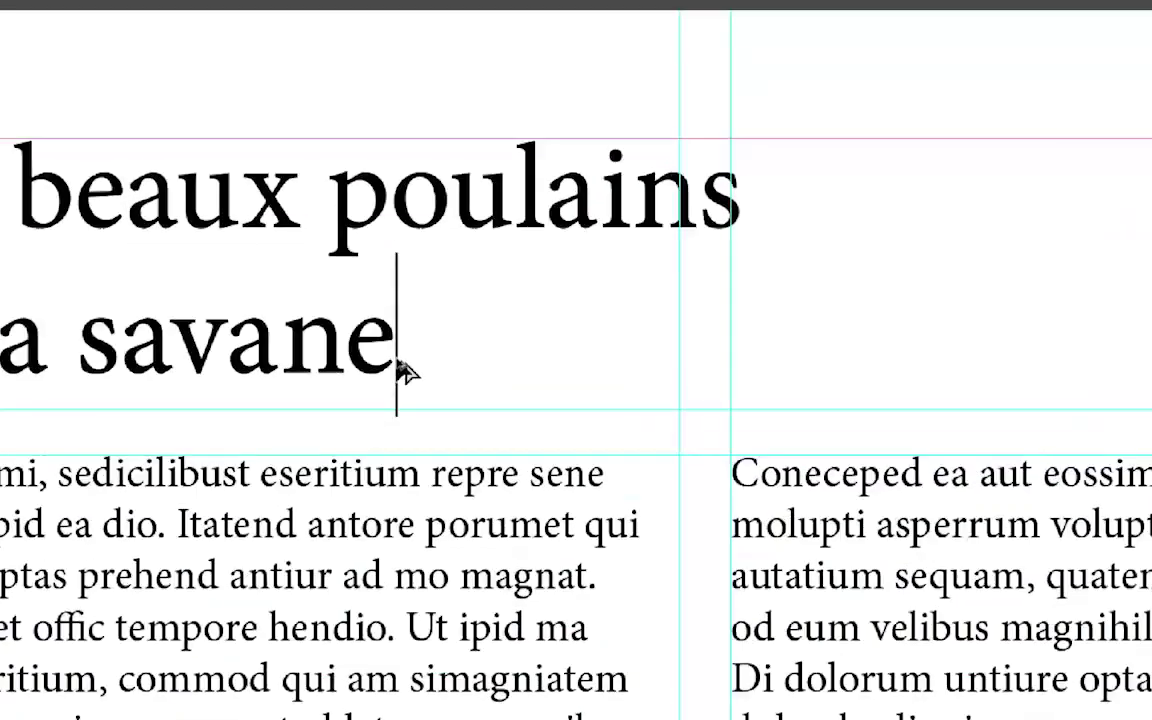
Step: Zoom the page out to 75% and pan to bring the wolf and deer photos into view
{"action": "left_click", "coordinate": [447, 350]}
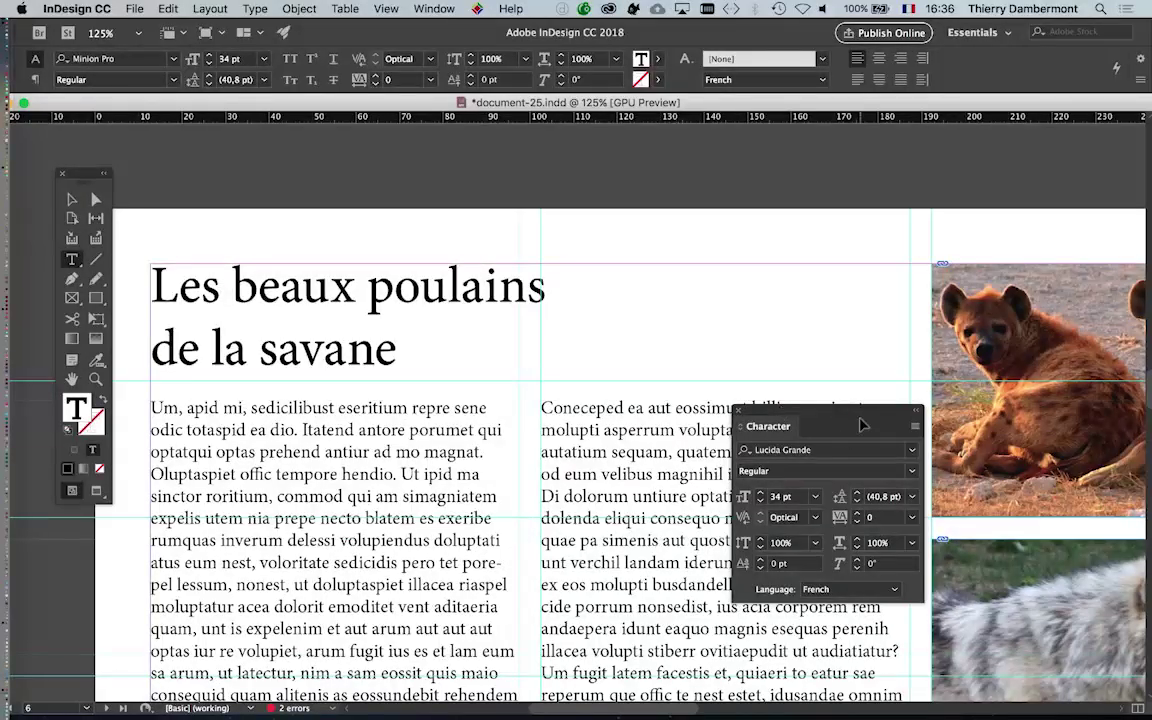
{"action": "left_click_drag", "start_coordinate": [77, 173], "coordinate": [46, 163]}
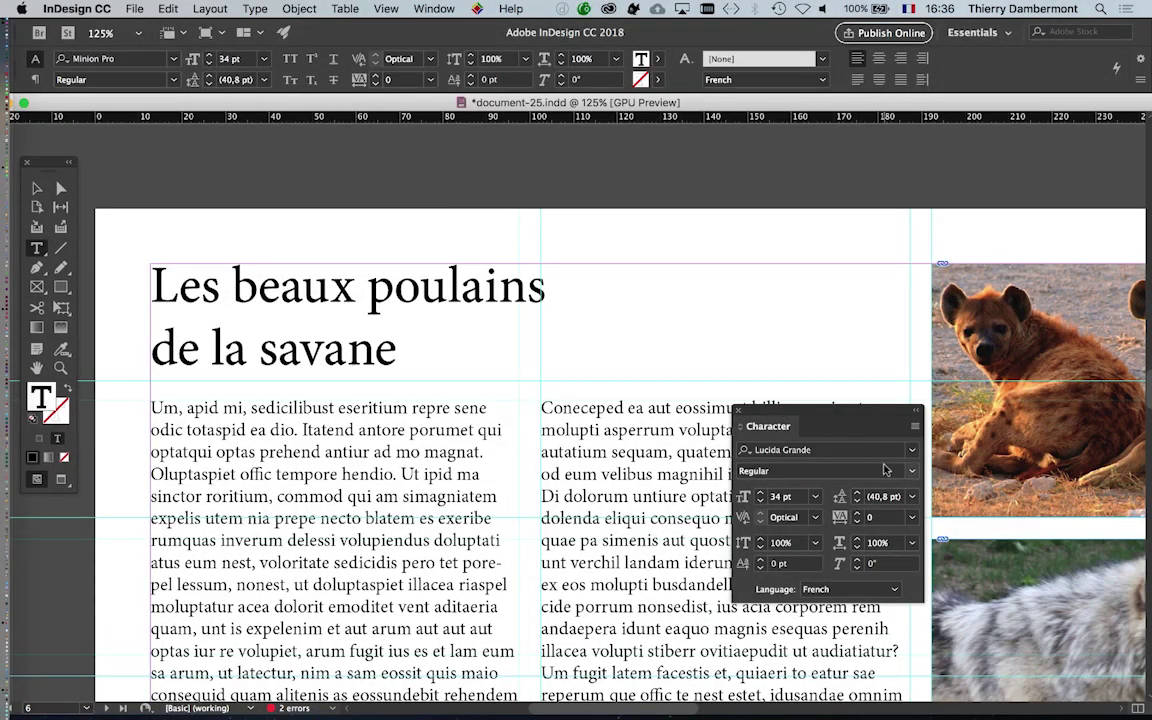
{"action": "left_click_drag", "start_coordinate": [805, 423], "coordinate": [864, 459]}
{"action": "key", "text": "ctrl+minus"}
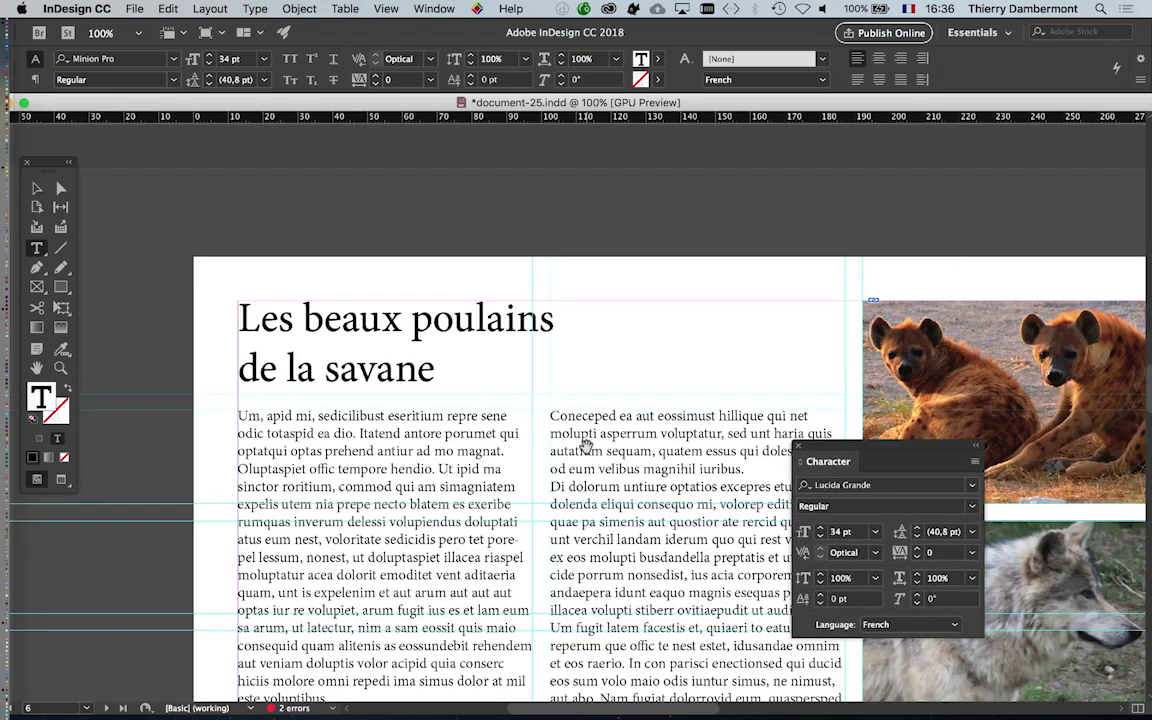
{"action": "key", "text": "ctrl+minus"}
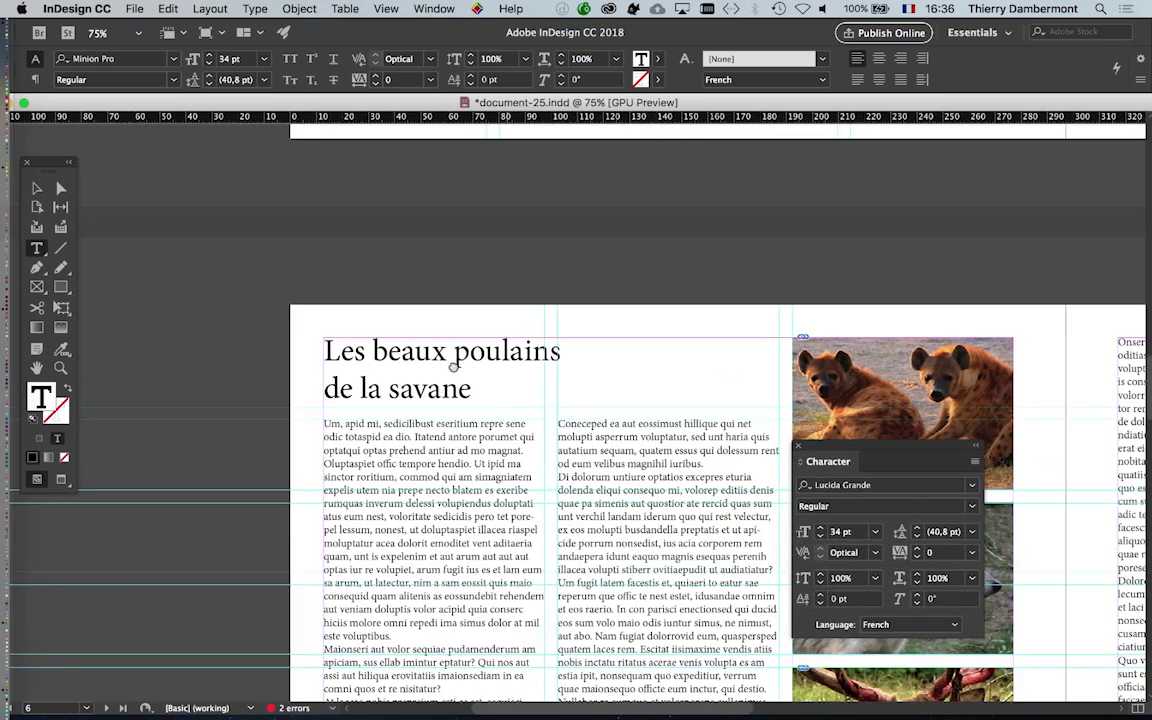
{"action": "left_click_drag", "start_coordinate": [555, 407], "coordinate": [398, 272]}
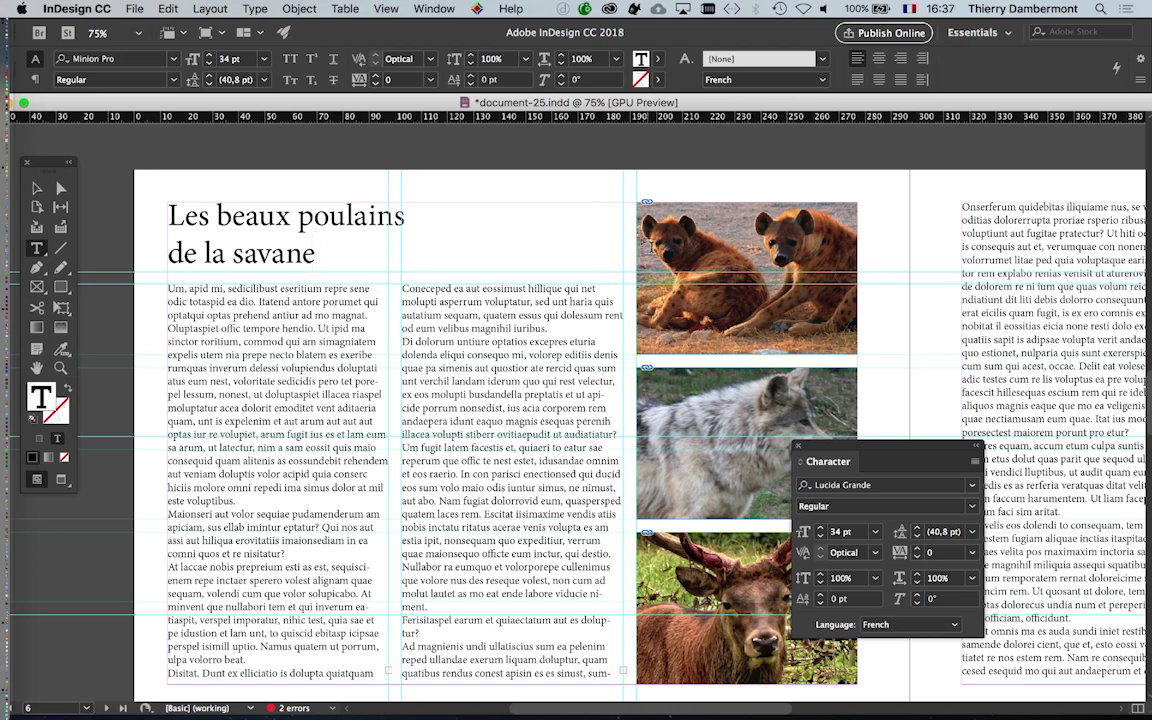
Step: Select the heading text frame as an object with the Selection tool
{"action": "left_click_drag", "start_coordinate": [57, 165], "coordinate": [139, 160]}
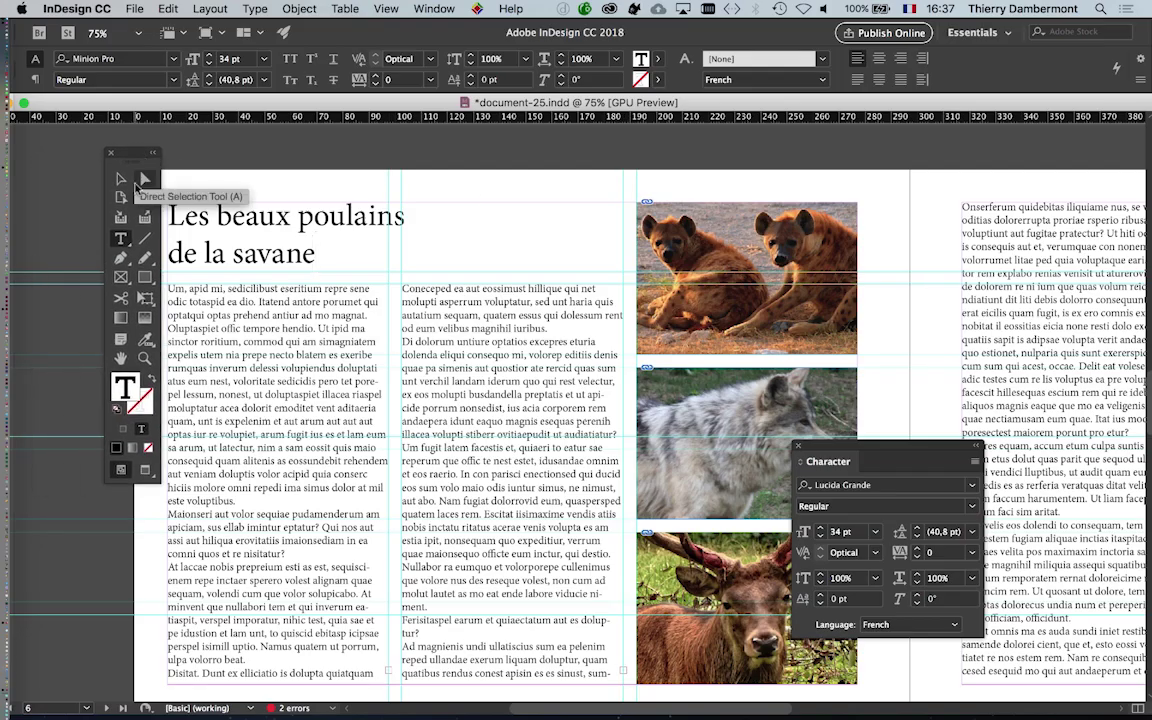
{"action": "left_click", "coordinate": [138, 181]}
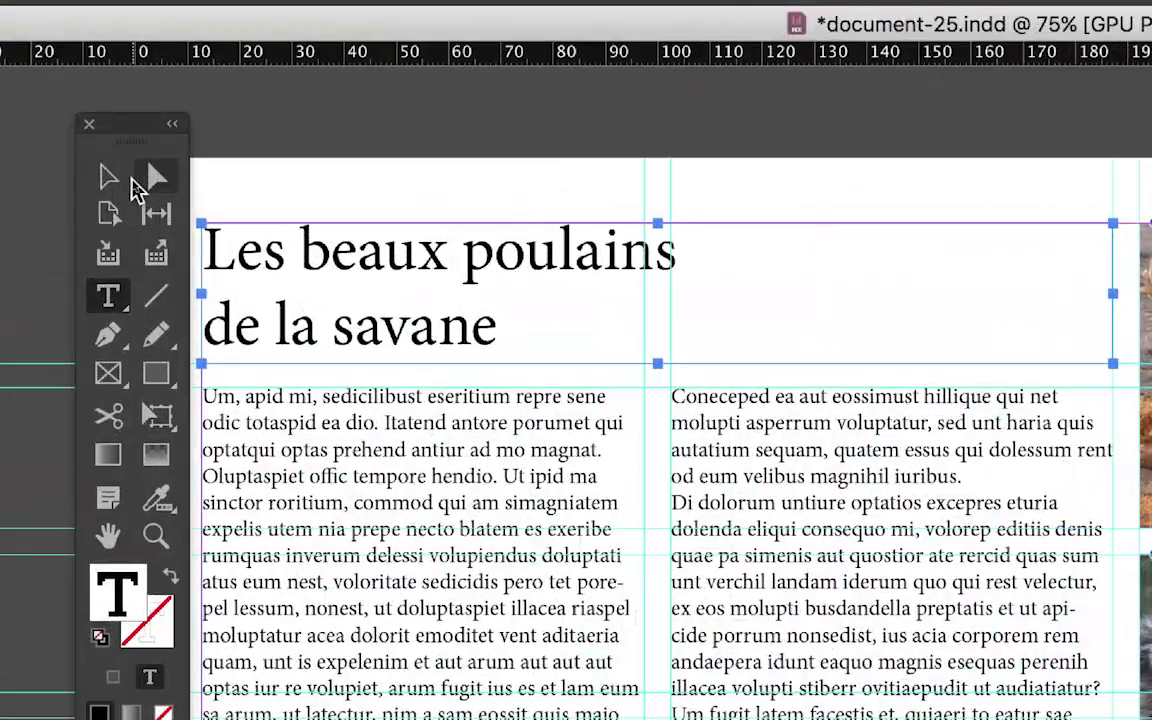
{"action": "left_click", "coordinate": [134, 180]}
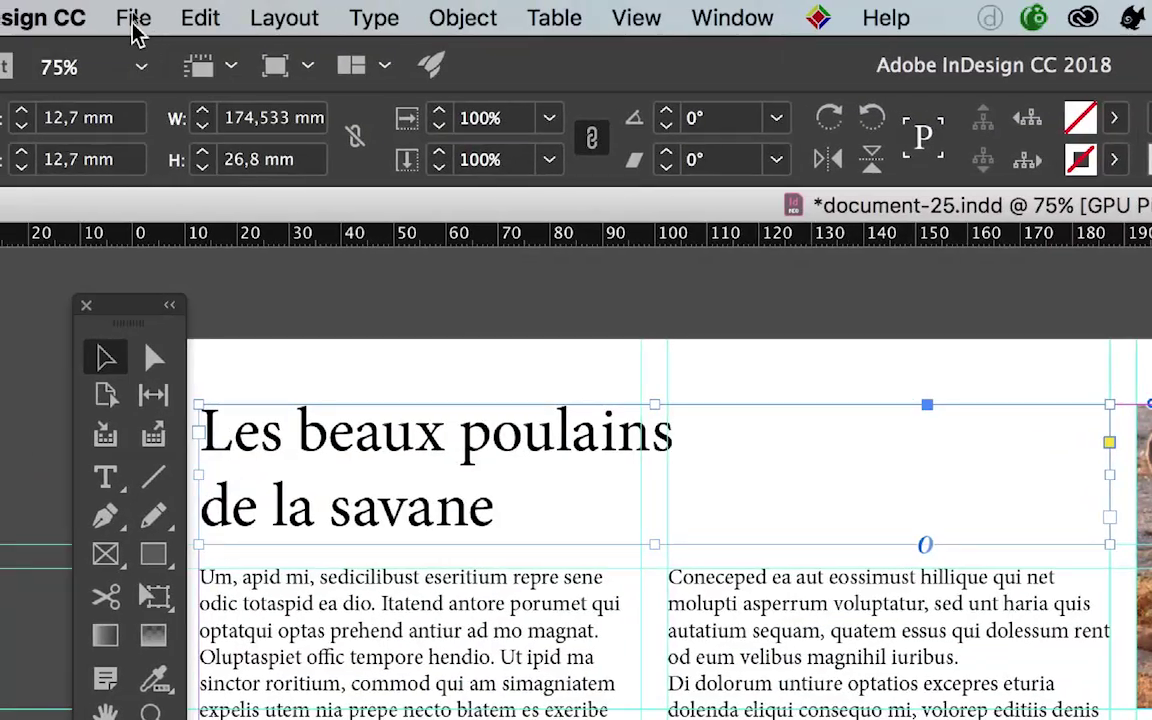
Step: Save the layout as a new copy named document-26.indd
{"action": "left_click", "coordinate": [135, 20]}
{"action": "left_click", "coordinate": [178, 110]}
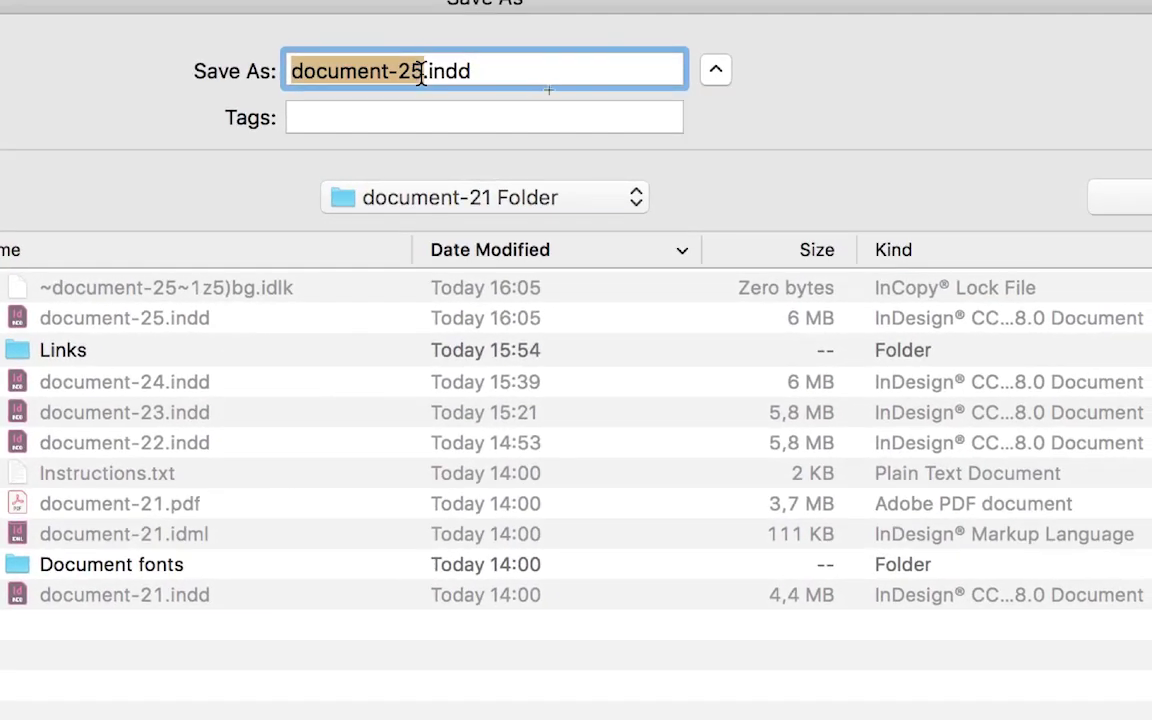
{"action": "left_click", "coordinate": [421, 76]}
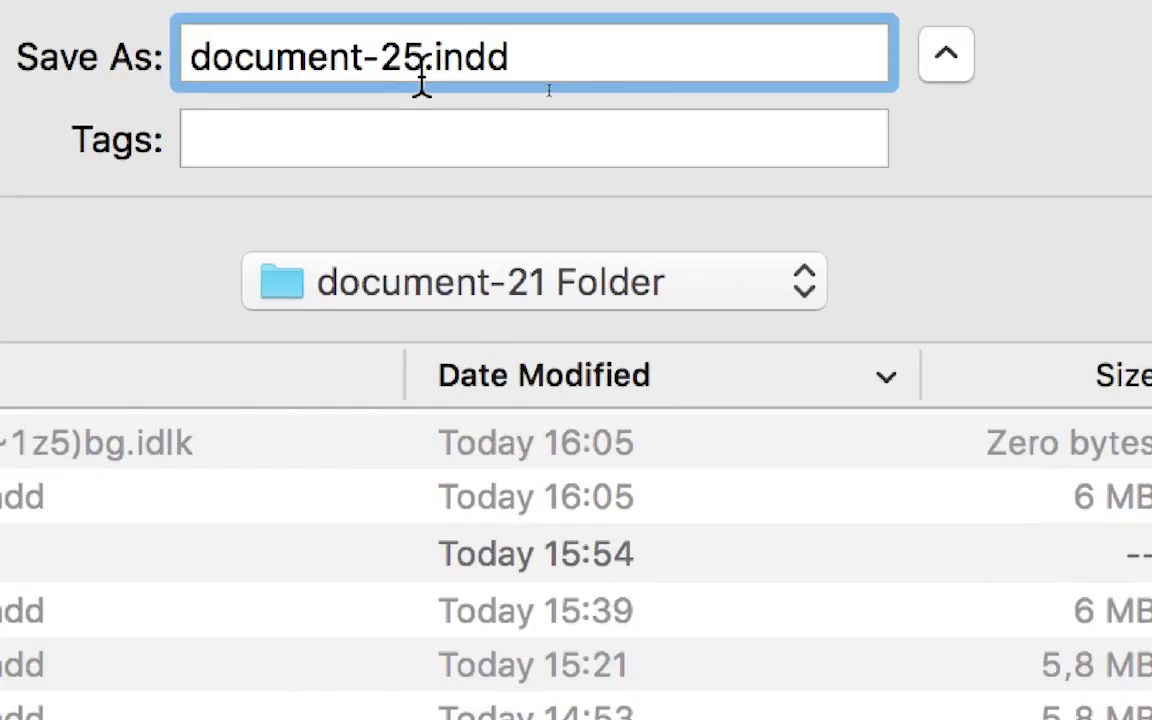
{"action": "key", "text": "BackSpace"}
{"action": "type", "text": "6"}
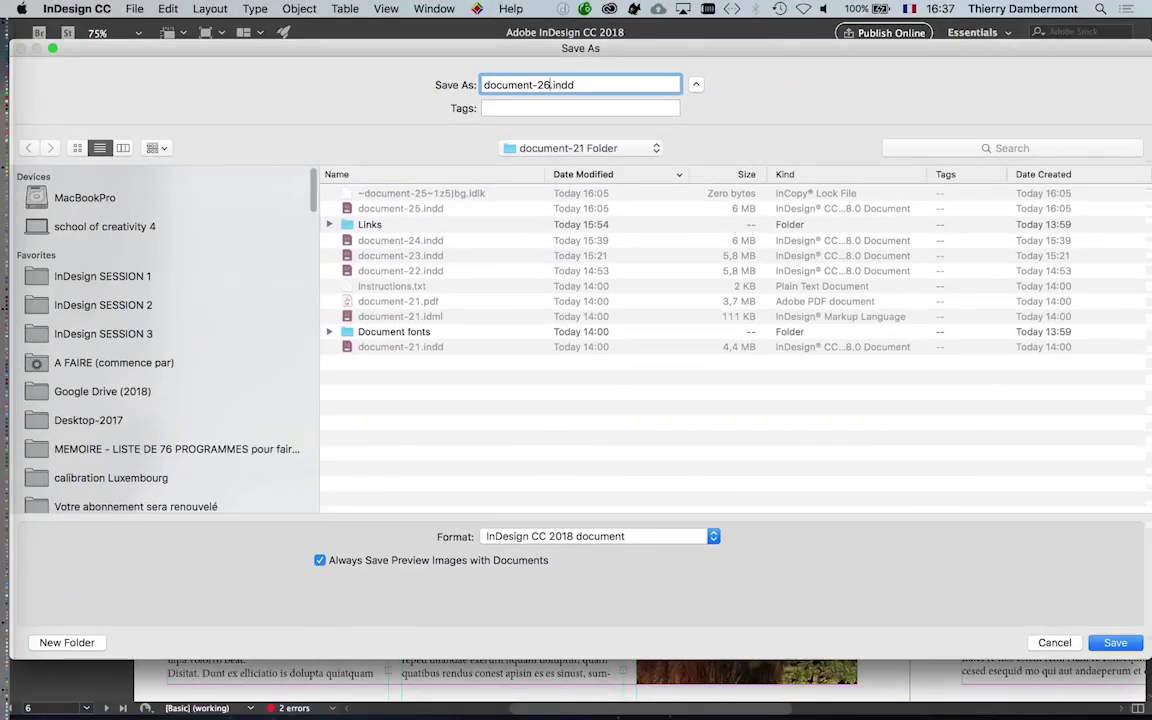
{"action": "key", "text": "Return"}
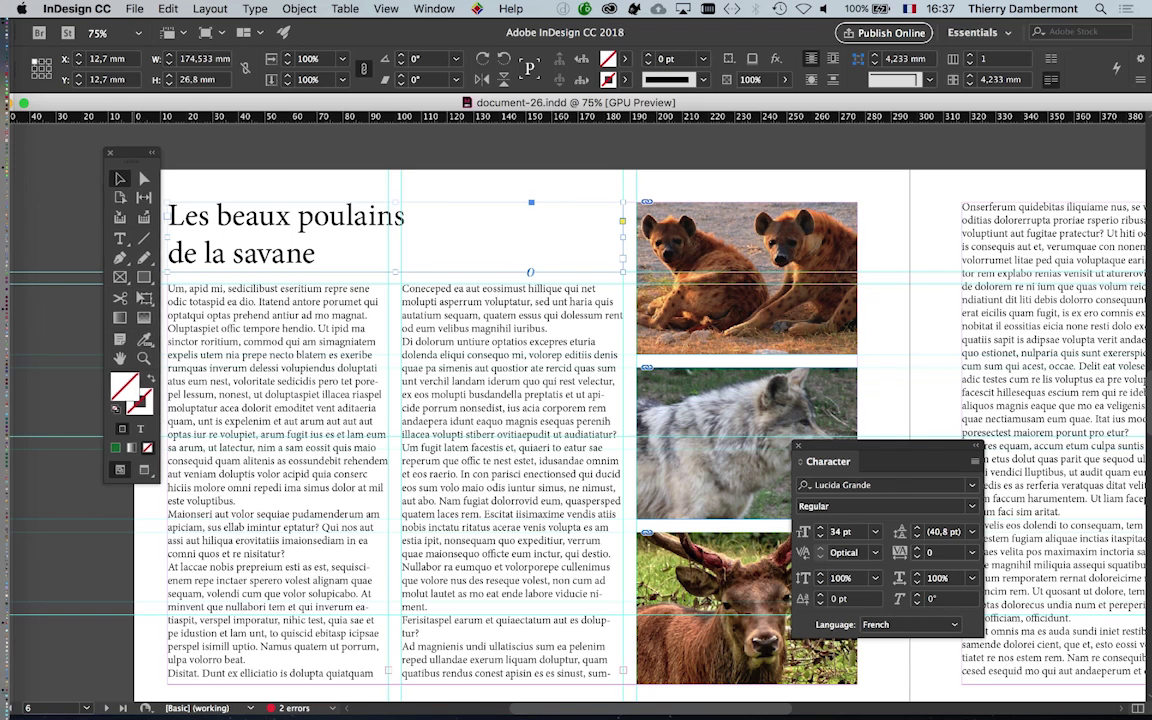
Step: Open the Colour mixer panel from Window > Colour
{"action": "left_click_drag", "start_coordinate": [130, 152], "coordinate": [78, 145]}
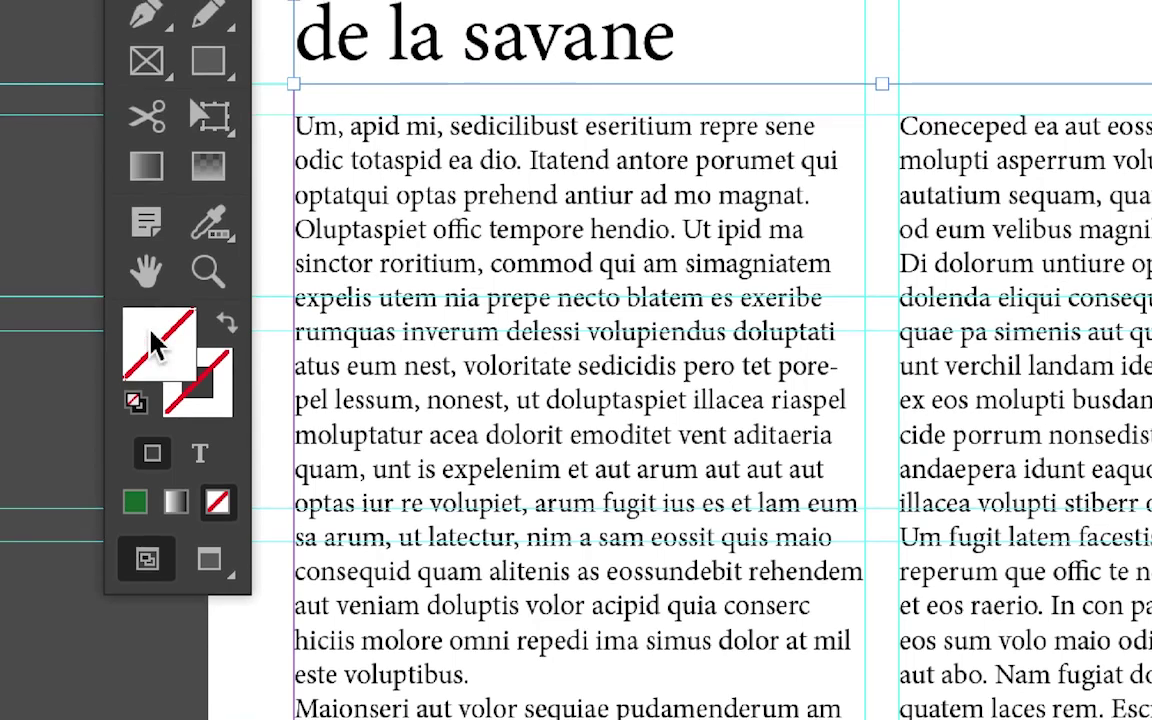
{"action": "left_click", "coordinate": [329, 13]}
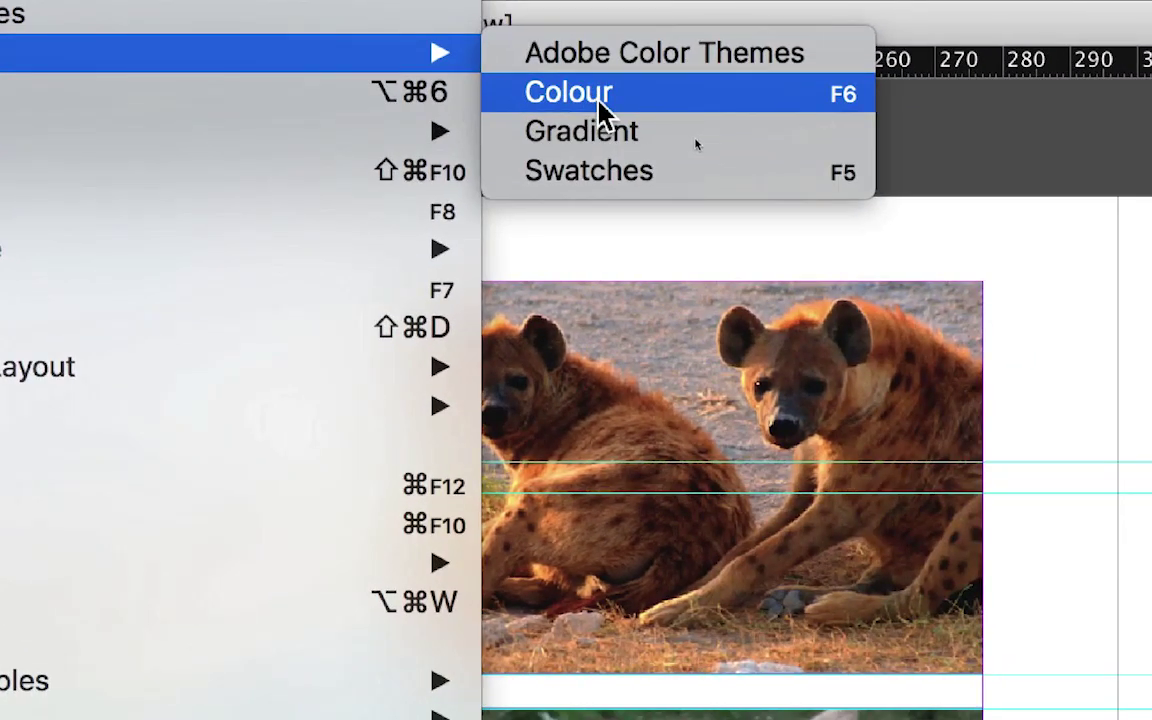
{"action": "left_click", "coordinate": [600, 100]}
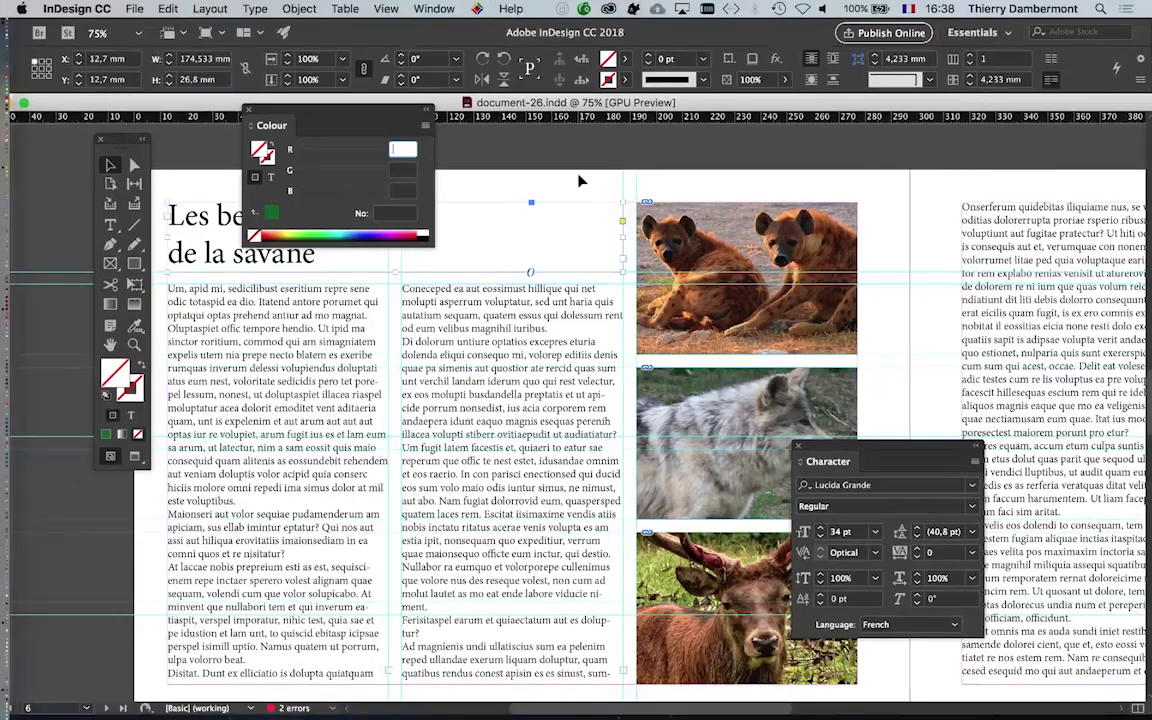
{"action": "left_click", "coordinate": [432, 9]}
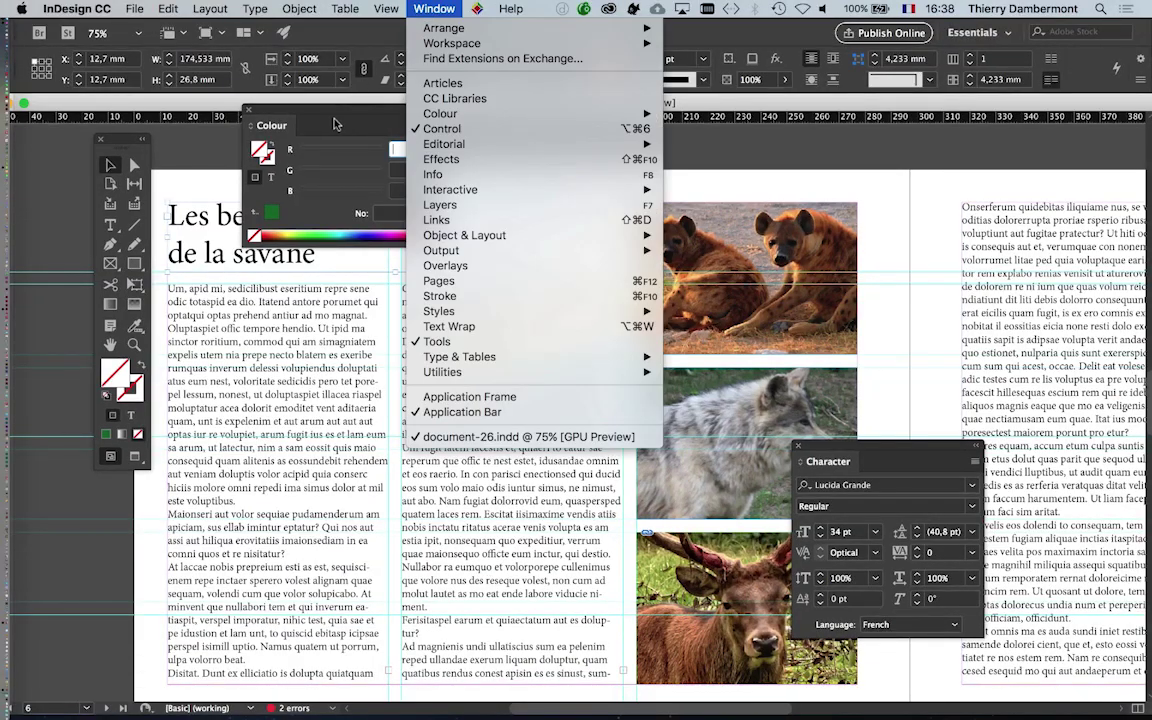
{"action": "left_click", "coordinate": [303, 112]}
Step: Close the Colour mixer and open the Swatches panel instead
{"action": "left_click_drag", "start_coordinate": [303, 115], "coordinate": [655, 295]}
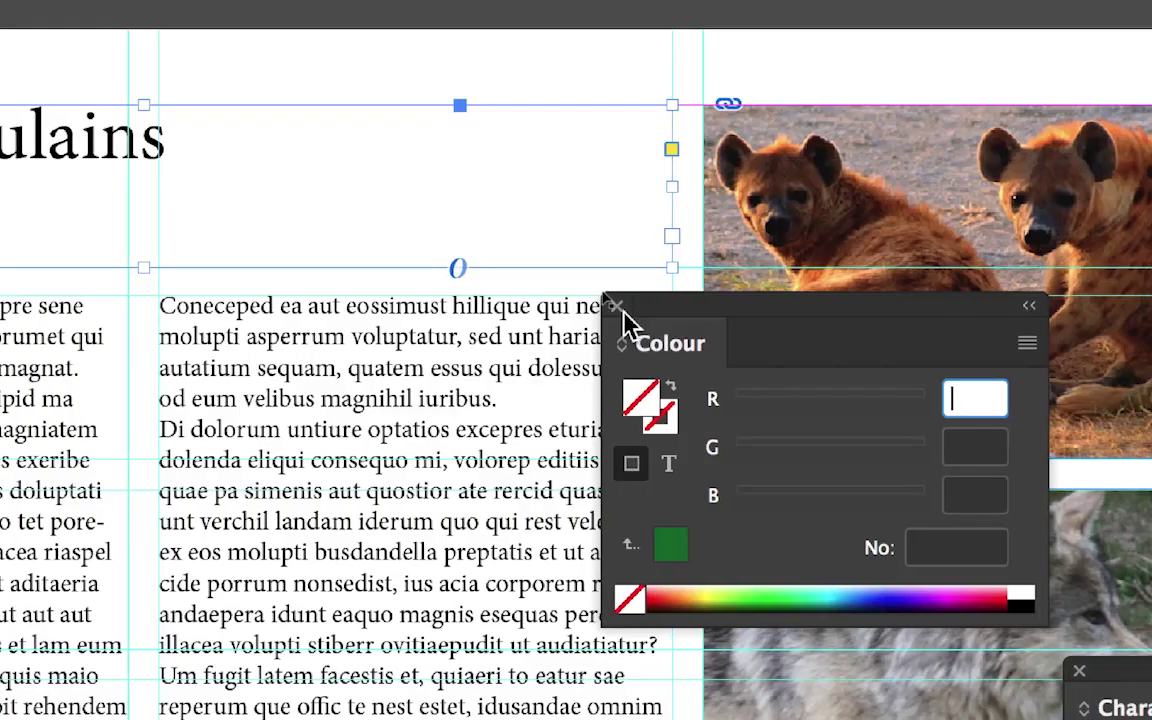
{"action": "left_click", "coordinate": [620, 310]}
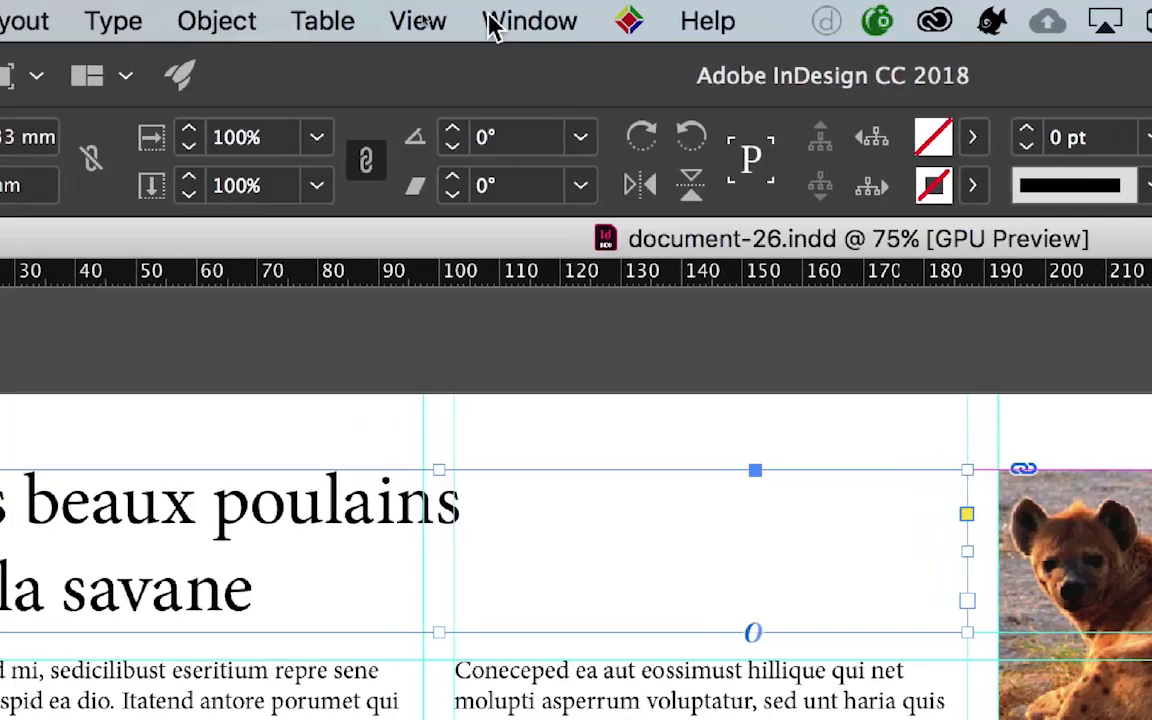
{"action": "left_click", "coordinate": [491, 23]}
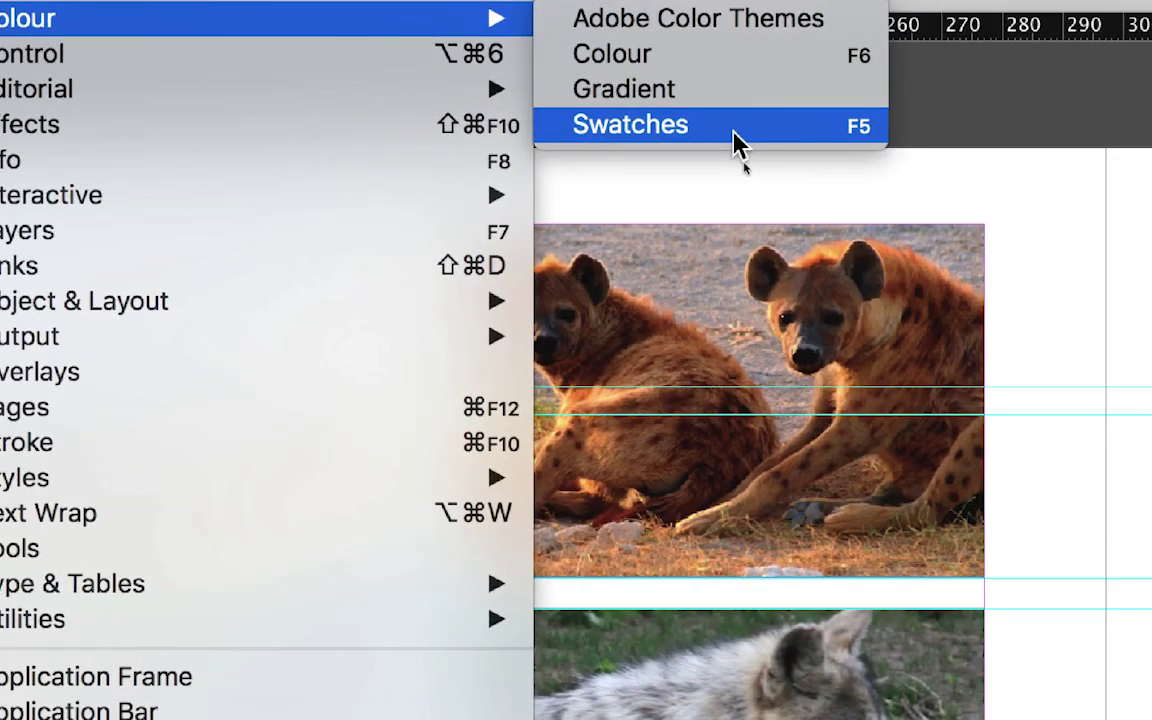
{"action": "left_click", "coordinate": [738, 143]}
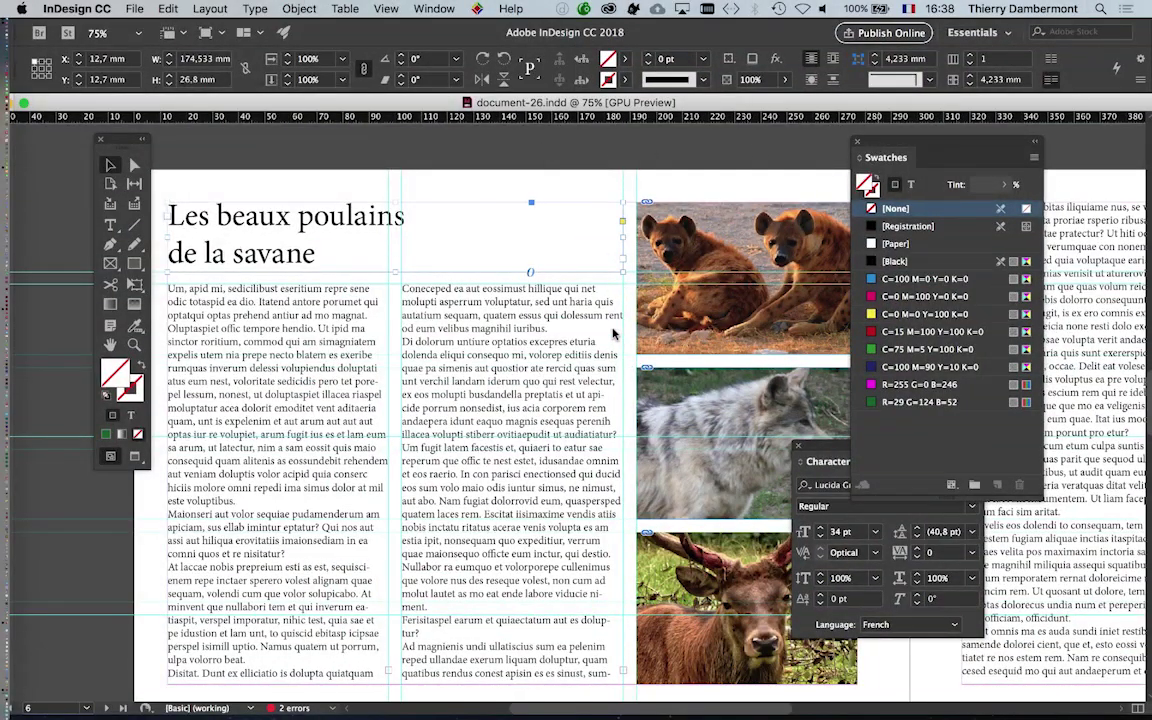
Step: Arrange the Swatches and Character panels clear of the spread
{"action": "left_click_drag", "start_coordinate": [885, 157], "coordinate": [541, 160]}
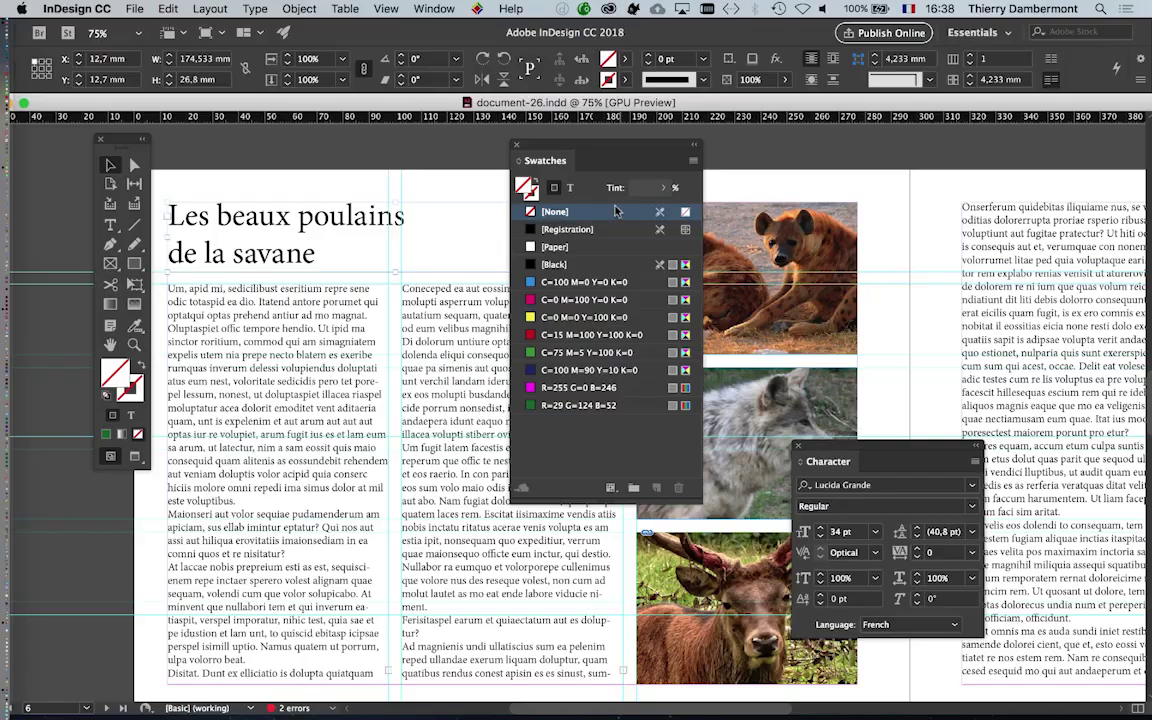
{"action": "left_click_drag", "start_coordinate": [846, 452], "coordinate": [246, 516]}
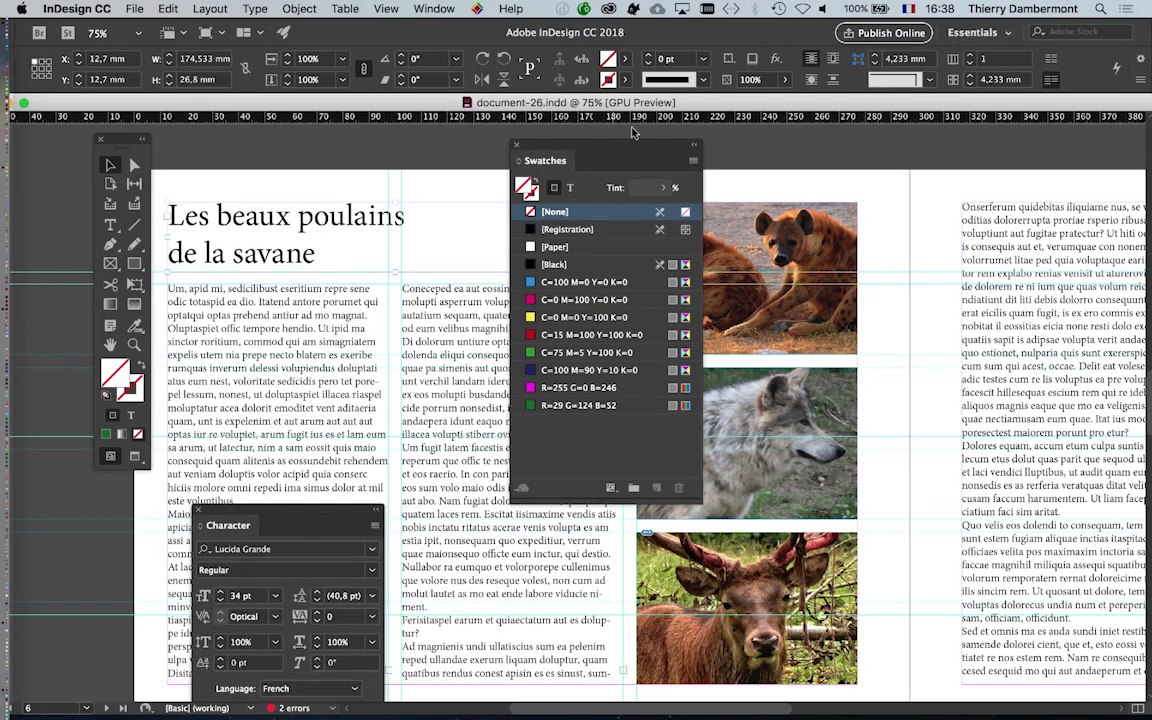
{"action": "left_click_drag", "start_coordinate": [548, 148], "coordinate": [700, 151]}
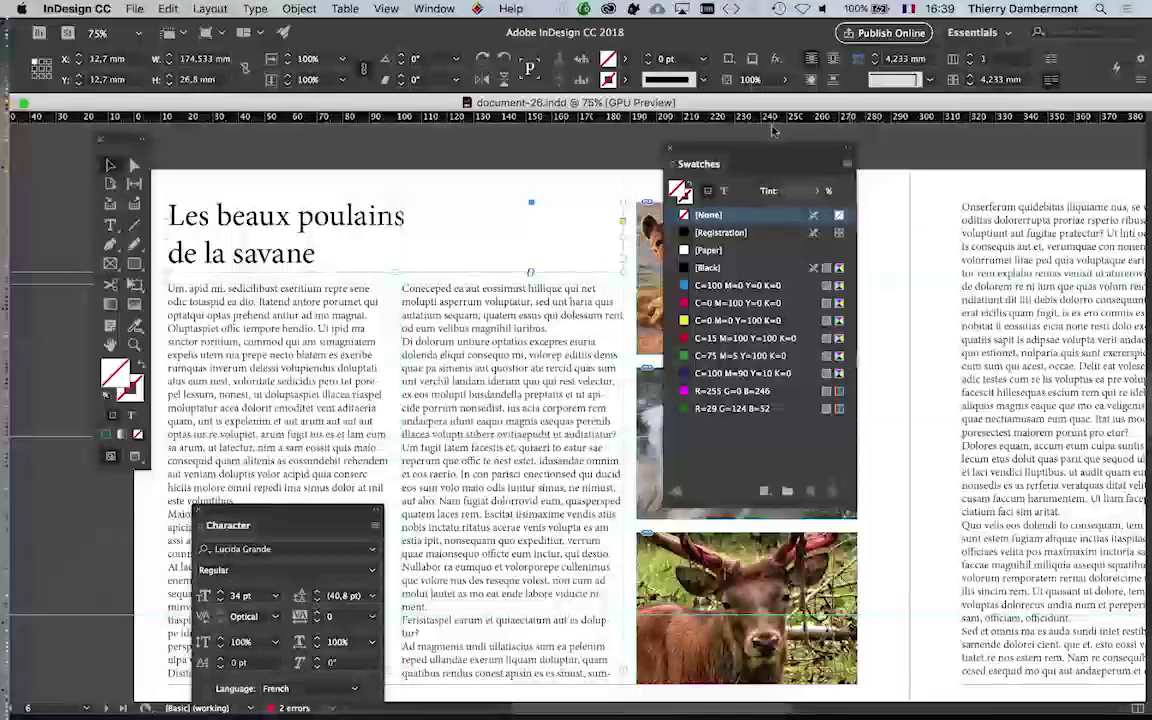
{"action": "left_click_drag", "start_coordinate": [765, 150], "coordinate": [887, 137]}
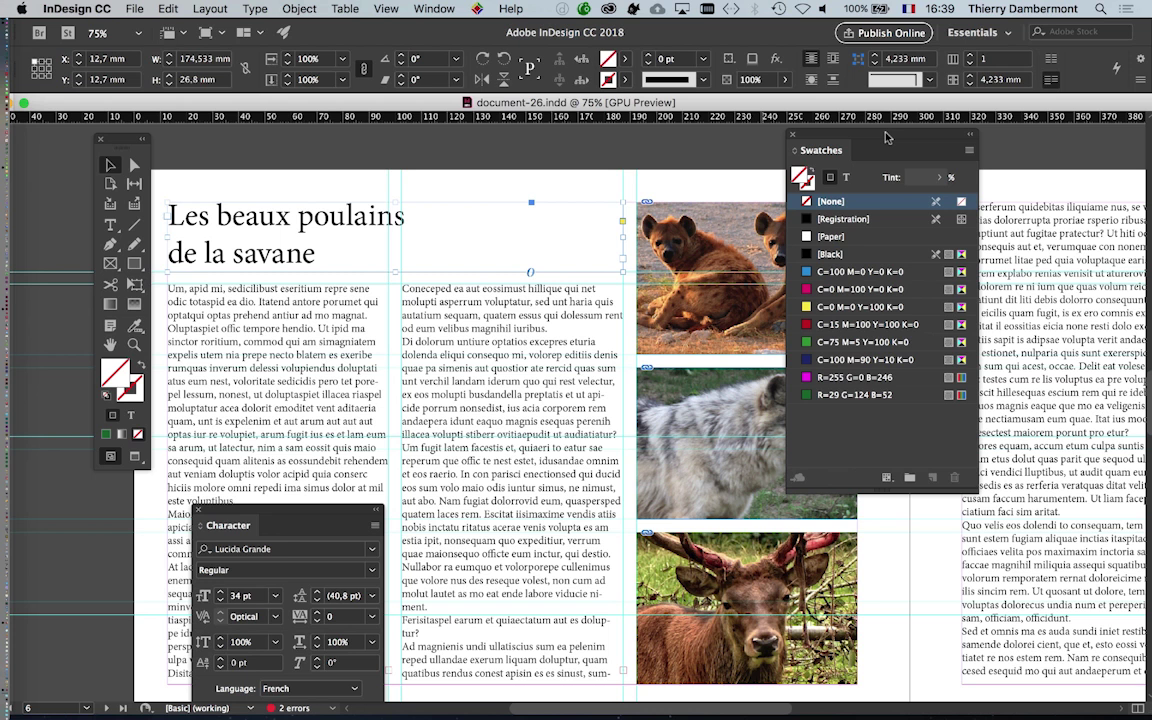
{"action": "mouse_move", "coordinate": [885, 137]}
{"action": "left_mouse_down"}
{"action": "mouse_move", "coordinate": [980, 150]}
{"action": "mouse_move", "coordinate": [568, 137]}
{"action": "left_mouse_up"}
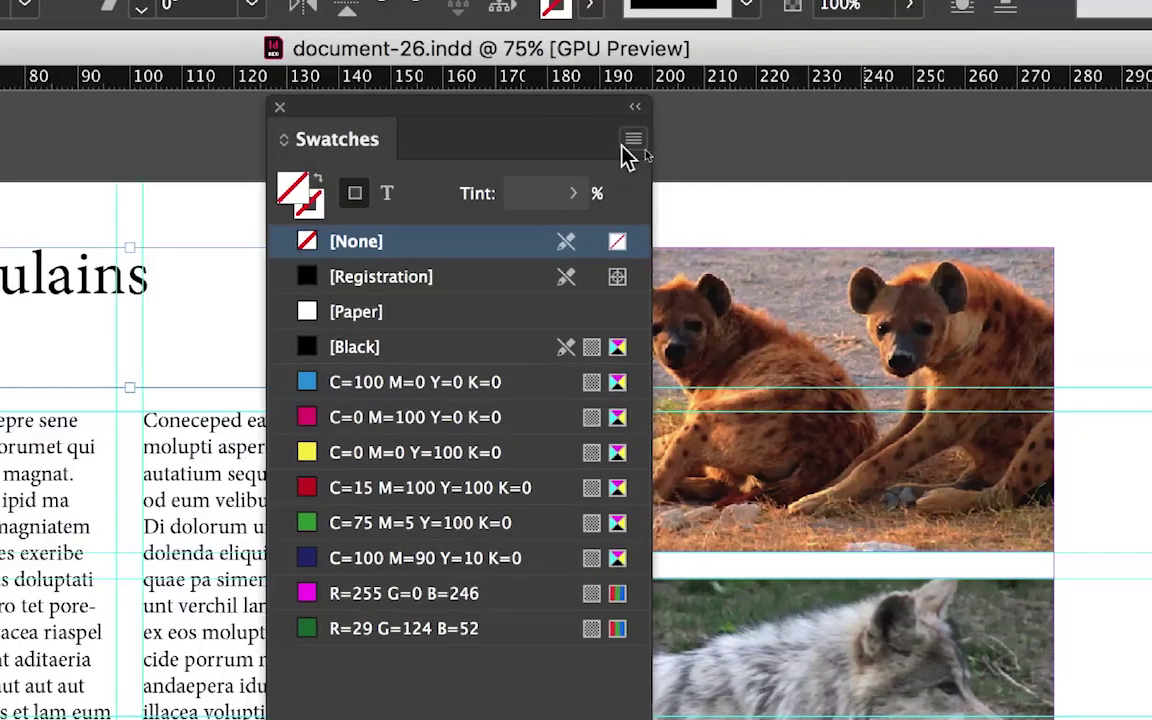
Step: Create an RGB swatch R=233 G=124 B=225 and fill the heading frame with that pink
{"action": "left_click", "coordinate": [626, 143]}
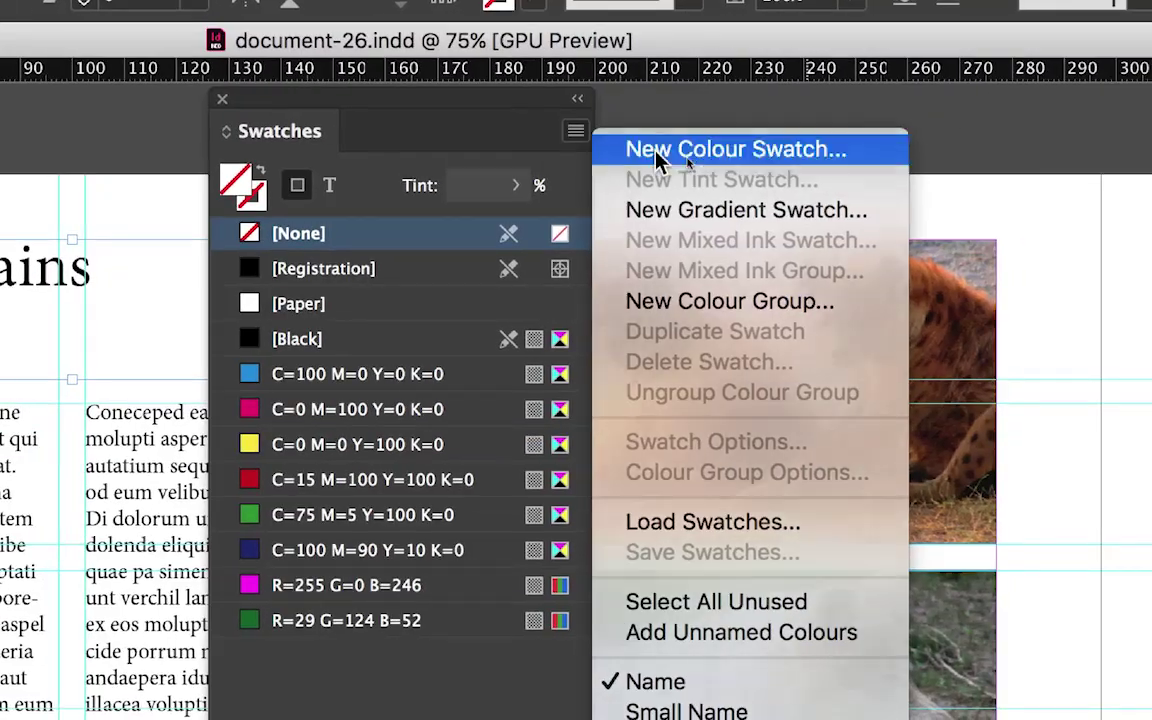
{"action": "left_click", "coordinate": [660, 152]}
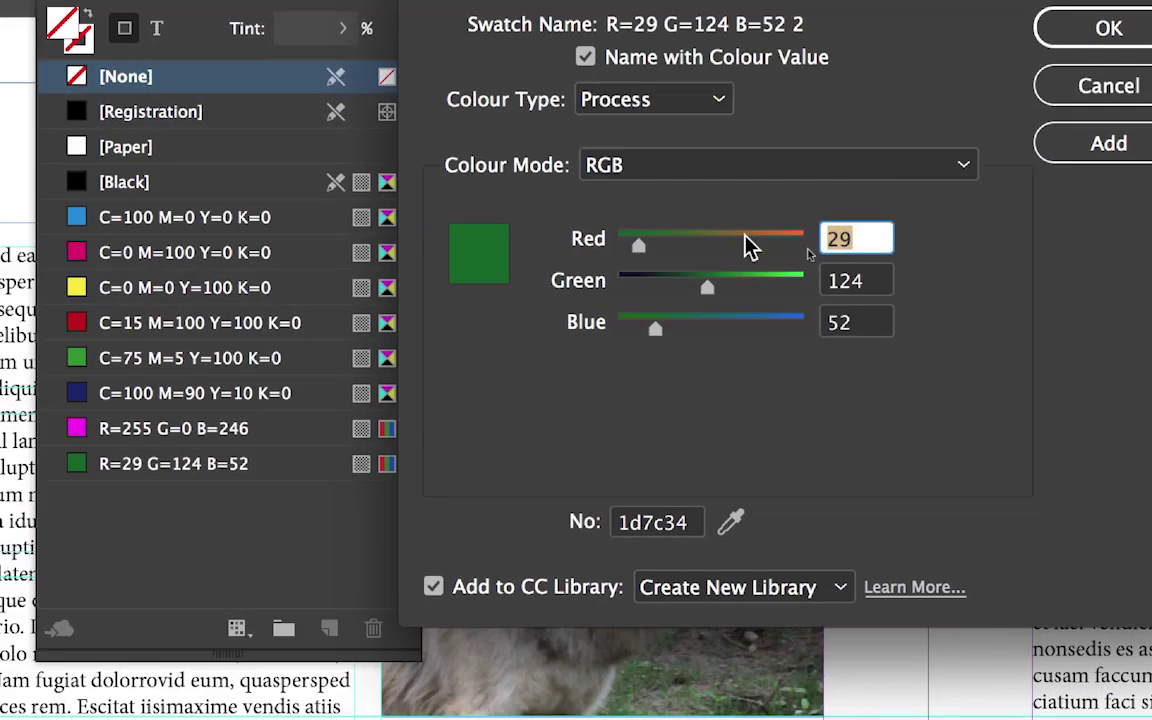
{"action": "left_click", "coordinate": [710, 176]}
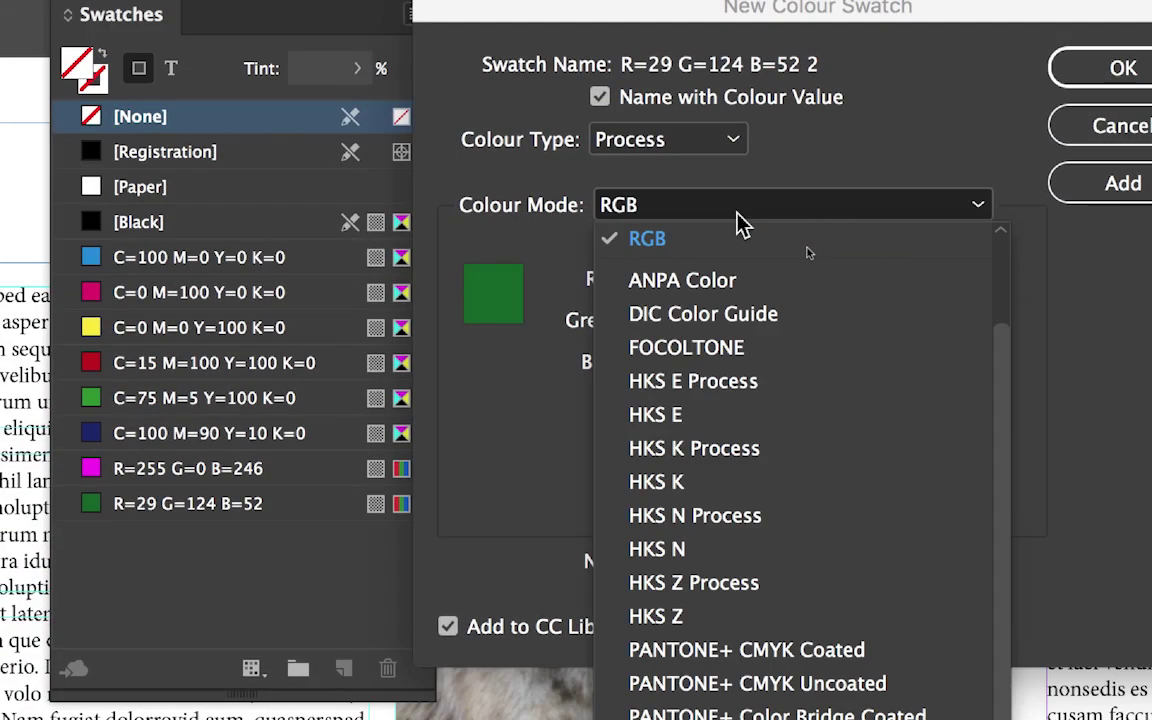
{"action": "left_click", "coordinate": [710, 182]}
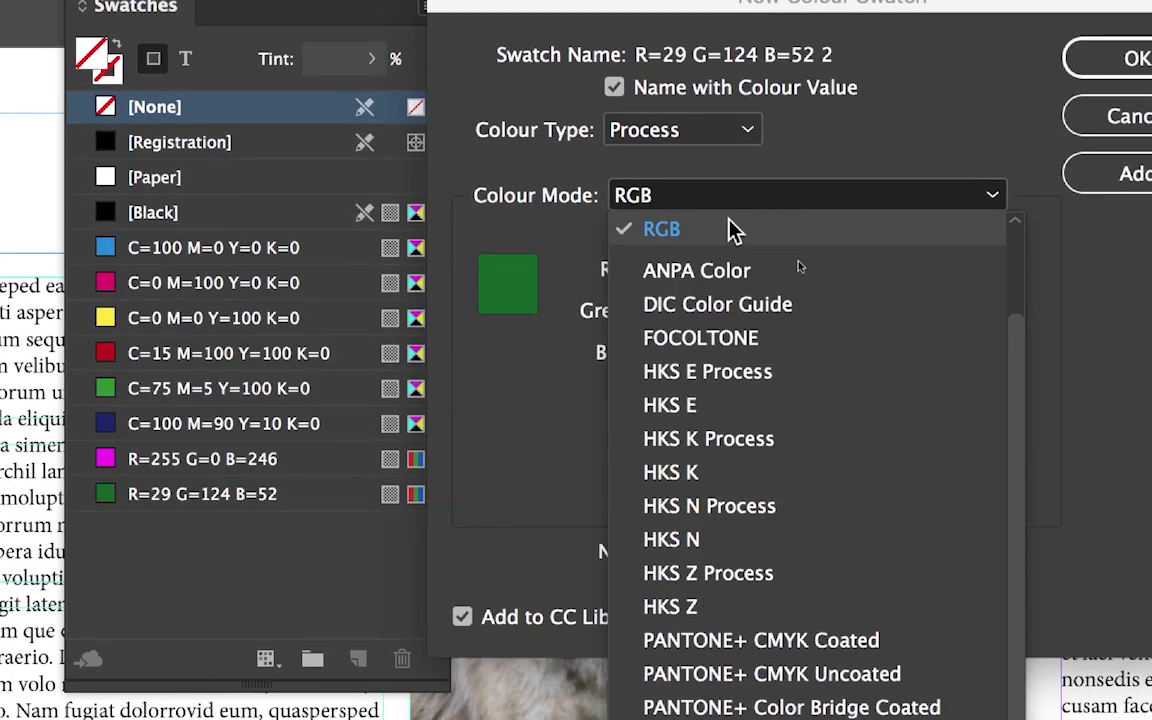
{"action": "left_click", "coordinate": [733, 230]}
{"action": "left_click_drag", "start_coordinate": [650, 245], "coordinate": [798, 245]}
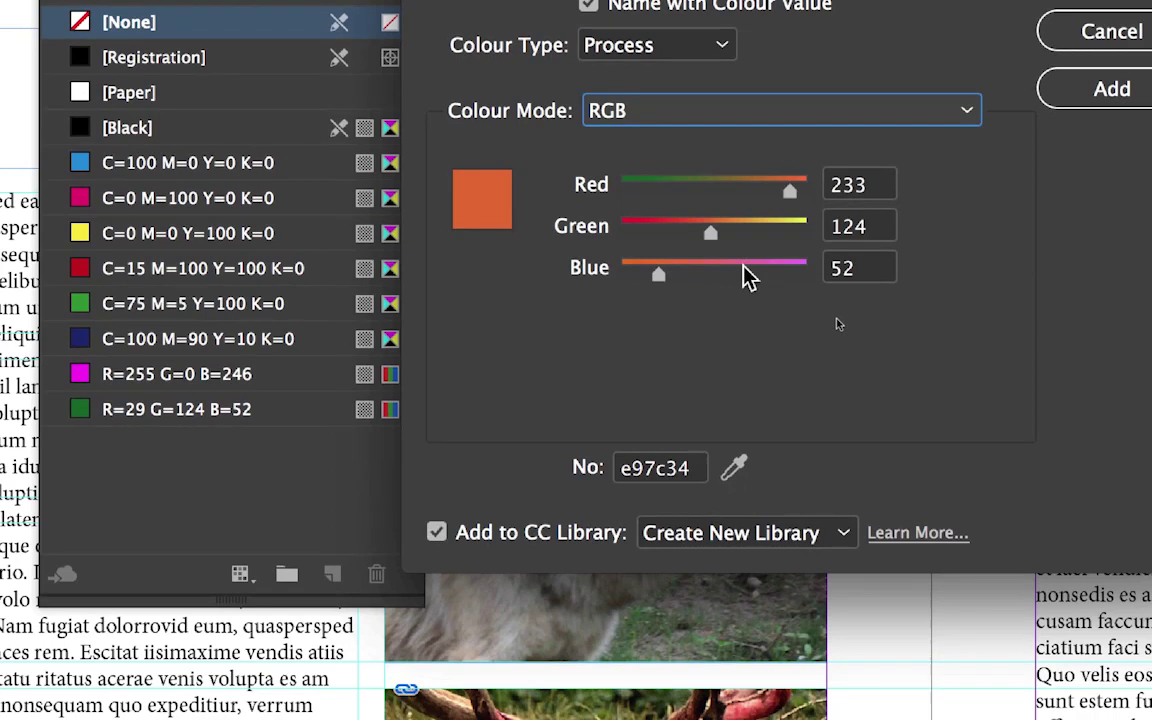
{"action": "left_click_drag", "start_coordinate": [750, 270], "coordinate": [784, 270]}
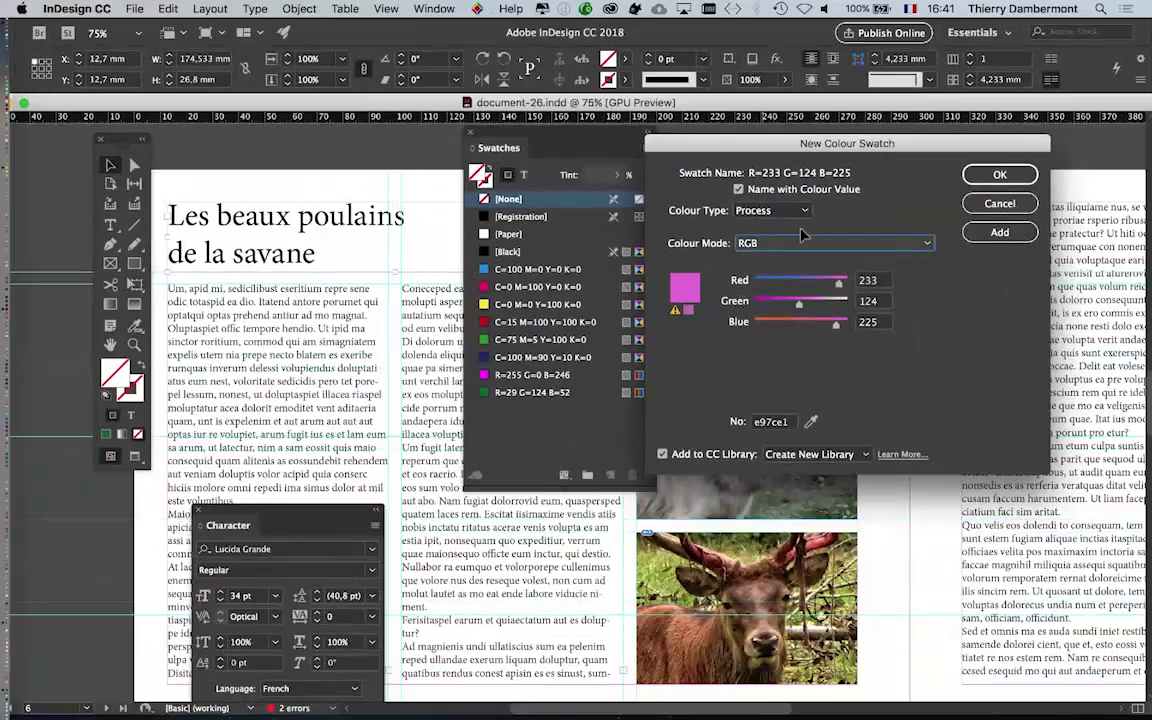
{"action": "left_click", "coordinate": [1000, 176]}
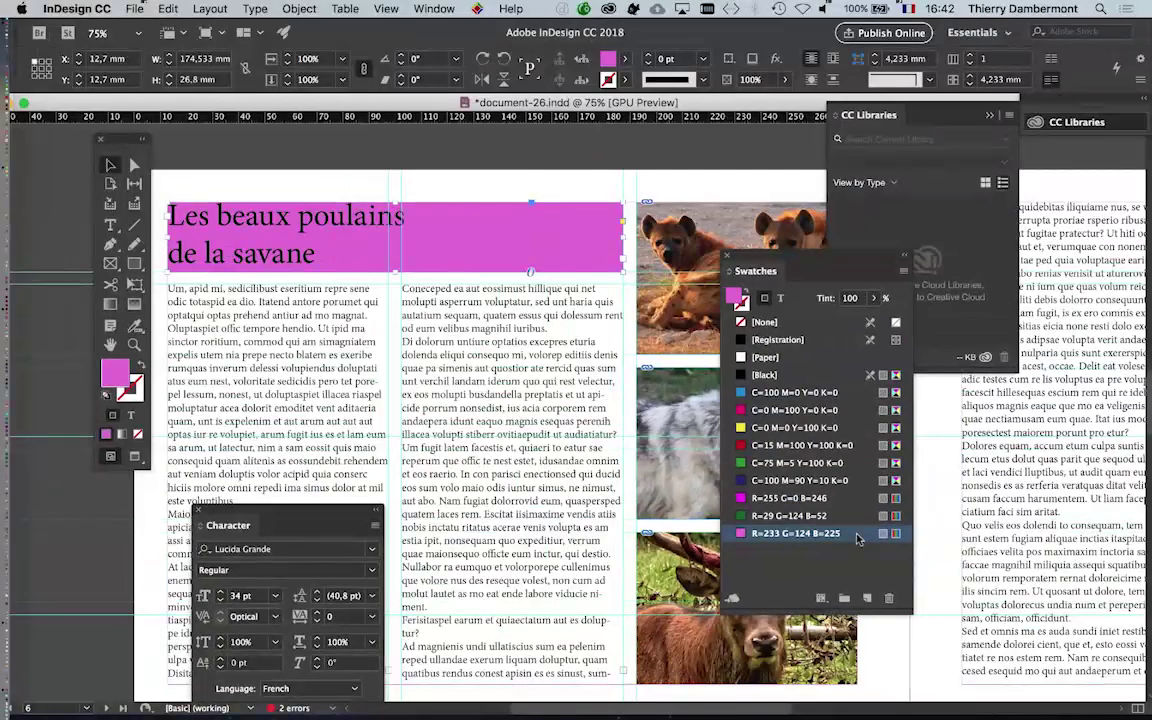
Step: Edit the pink swatch to orange-red R=233 G=124 B=76 and close CC Libraries
{"action": "double_click", "coordinate": [857, 538]}
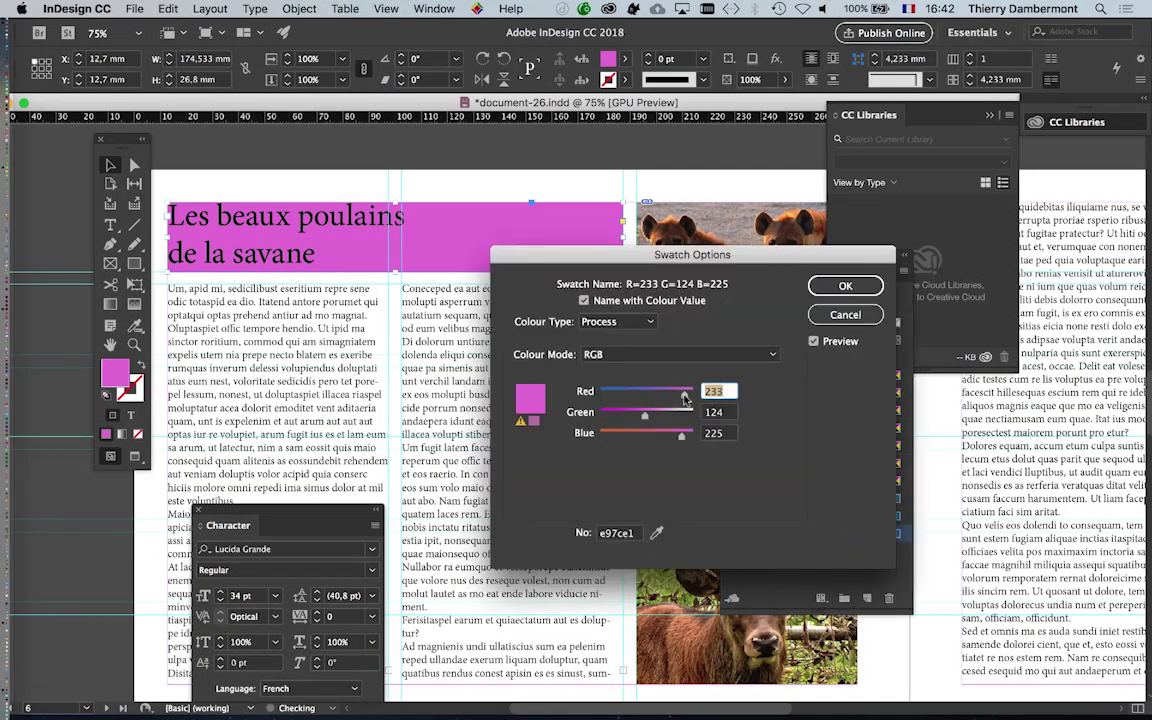
{"action": "left_click_drag", "start_coordinate": [681, 436], "coordinate": [627, 436]}
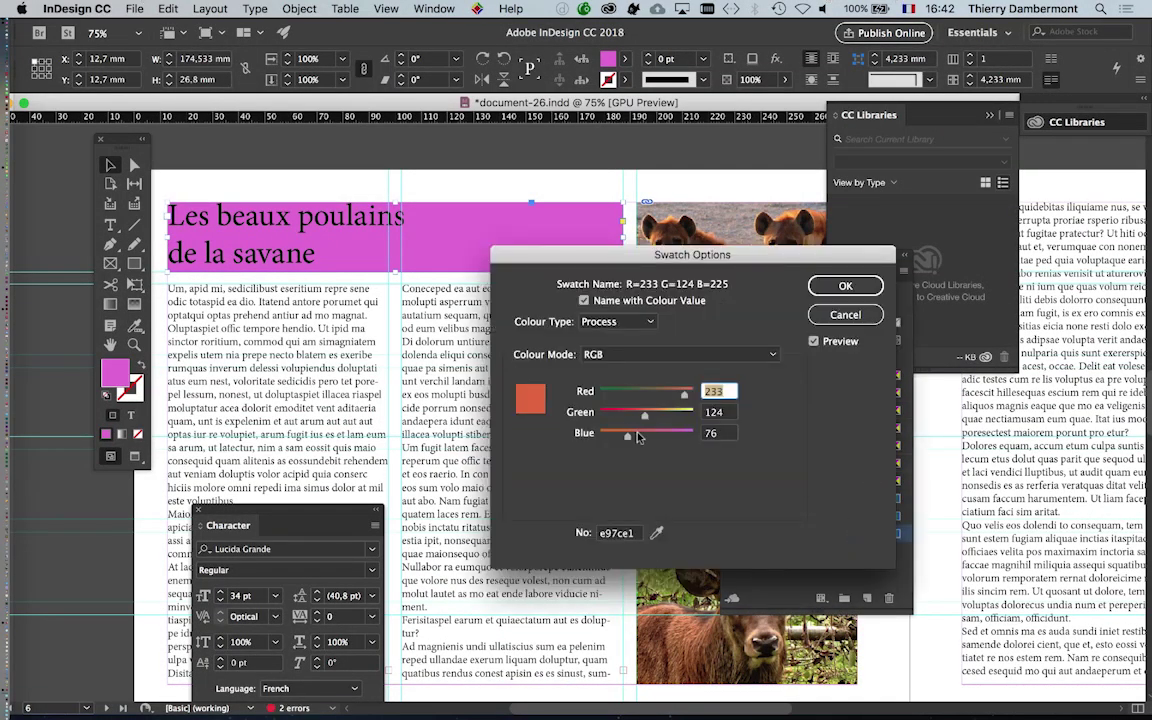
{"action": "left_click", "coordinate": [838, 286]}
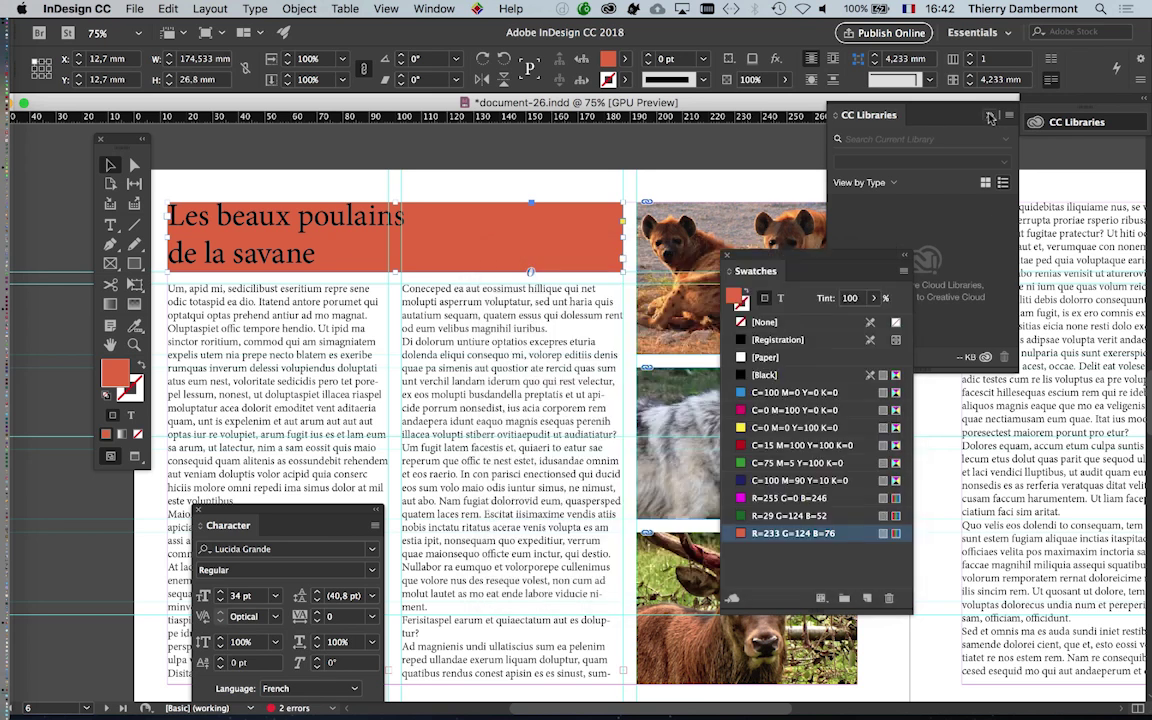
{"action": "left_click", "coordinate": [990, 117]}
{"action": "left_click_drag", "start_coordinate": [797, 259], "coordinate": [977, 294]}
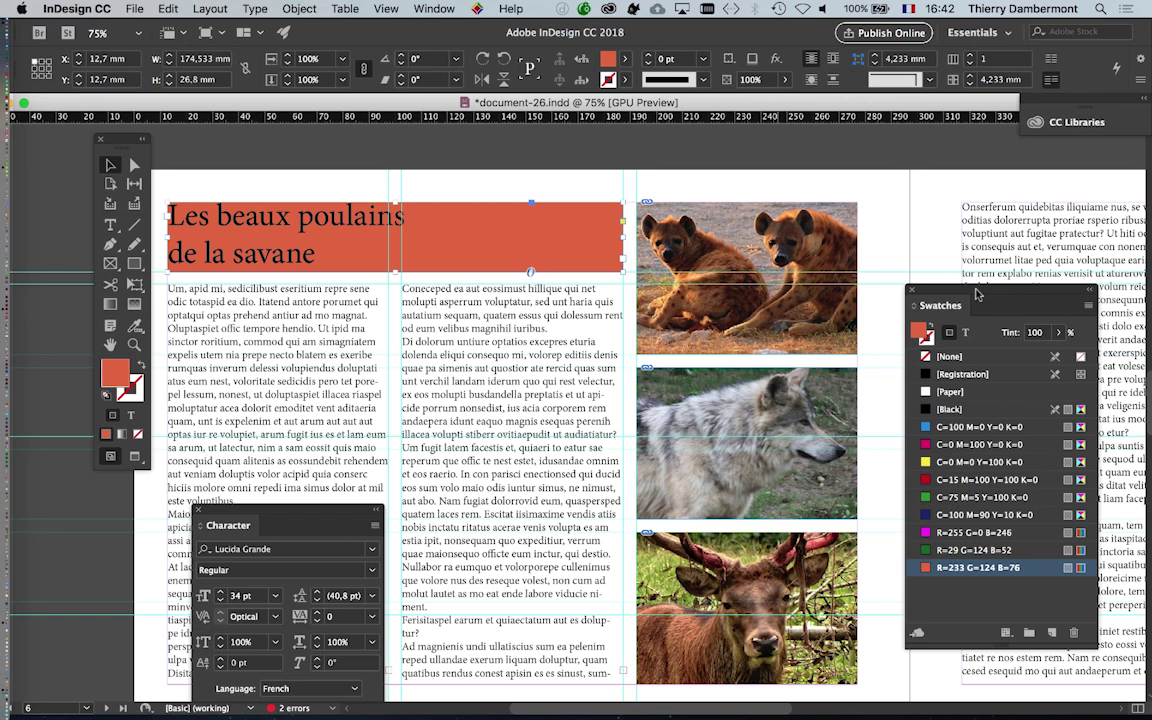
Step: Choose the plain Eyedropper Tool from the Tools panel's sampling flyout
{"action": "scroll", "coordinate": [440, 290], "scroll_direction": "down", "scroll_amount": 2}
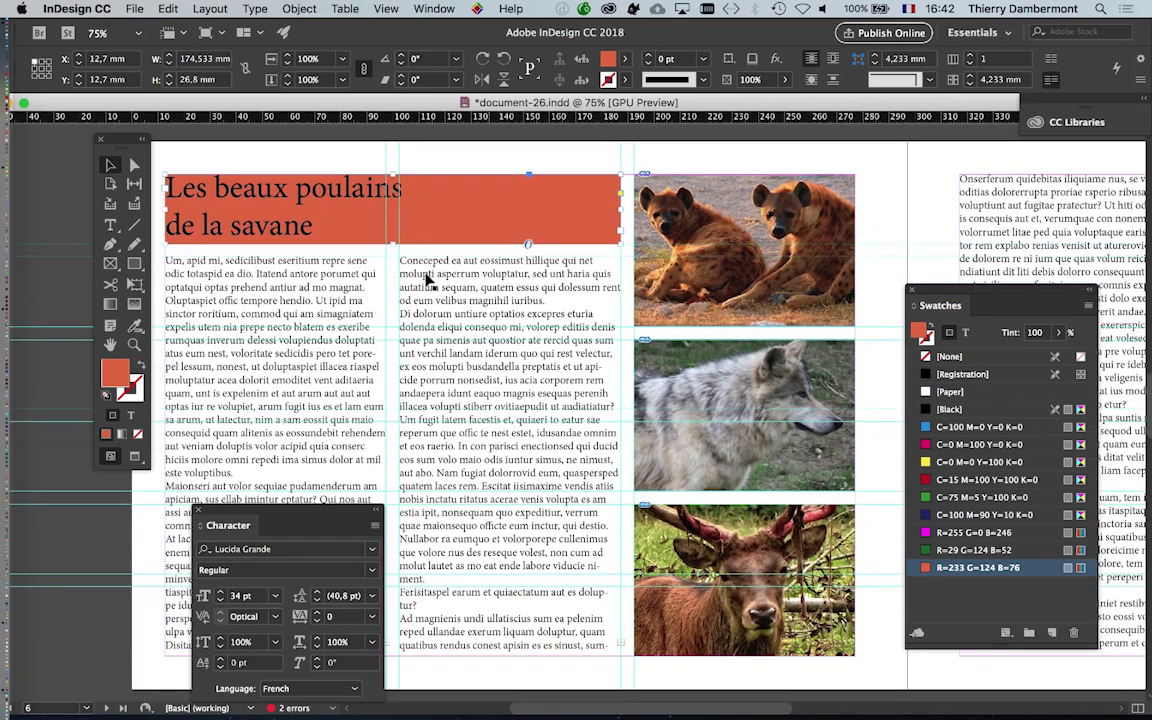
{"action": "scroll", "coordinate": [426, 280], "scroll_direction": "down", "scroll_amount": 3}
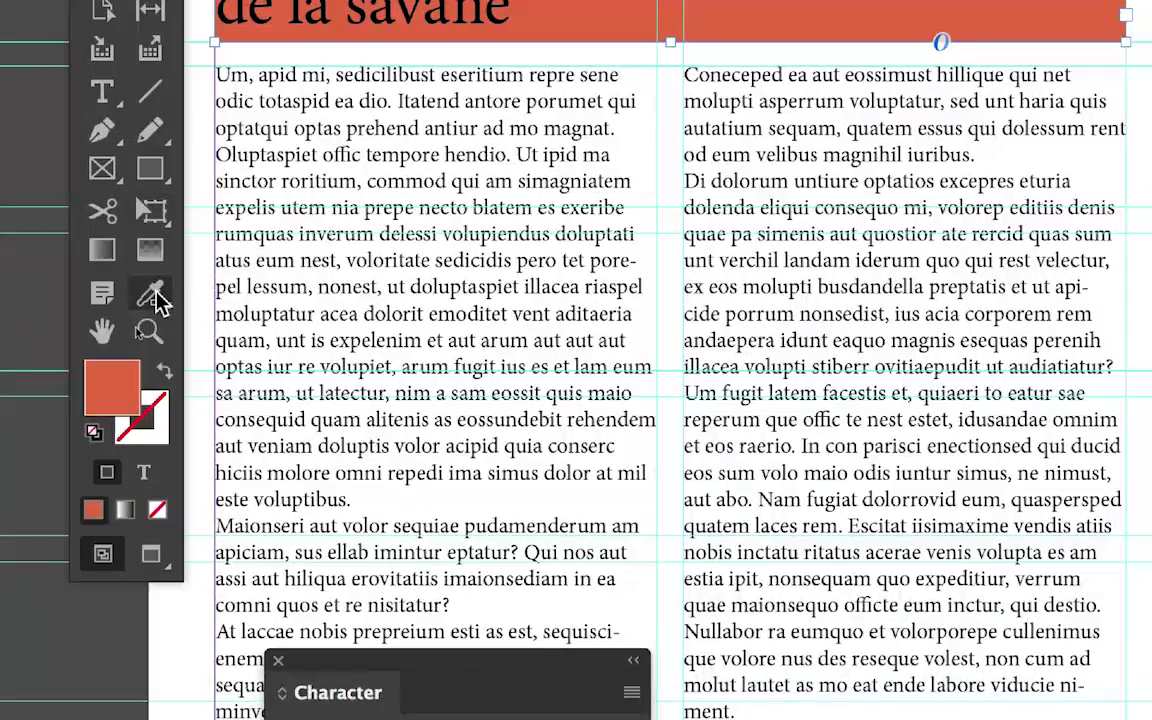
{"action": "left_click", "coordinate": [157, 298]}
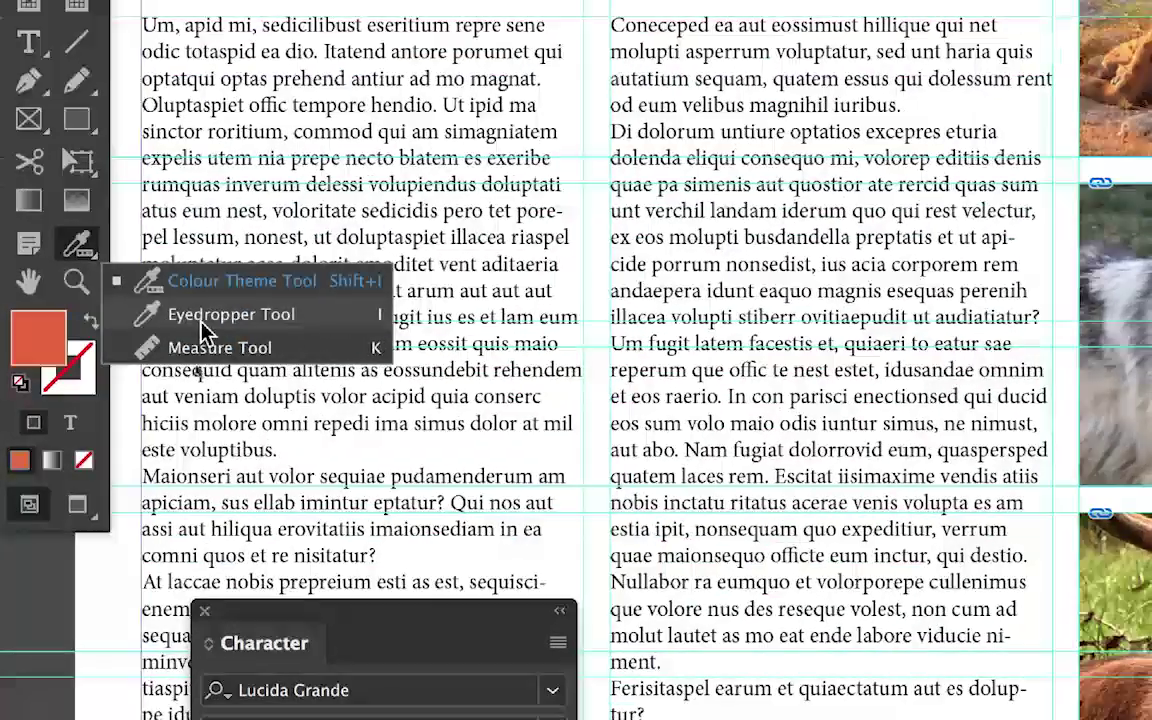
{"action": "left_click", "coordinate": [203, 318]}
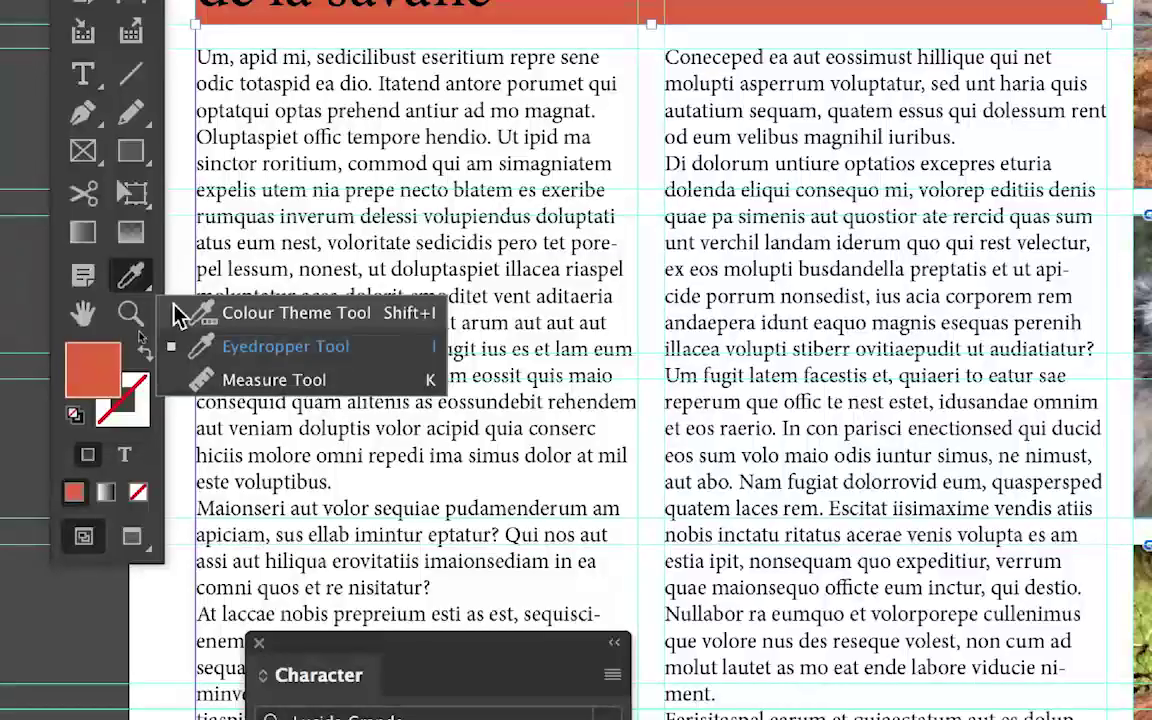
{"action": "left_click", "coordinate": [180, 316]}
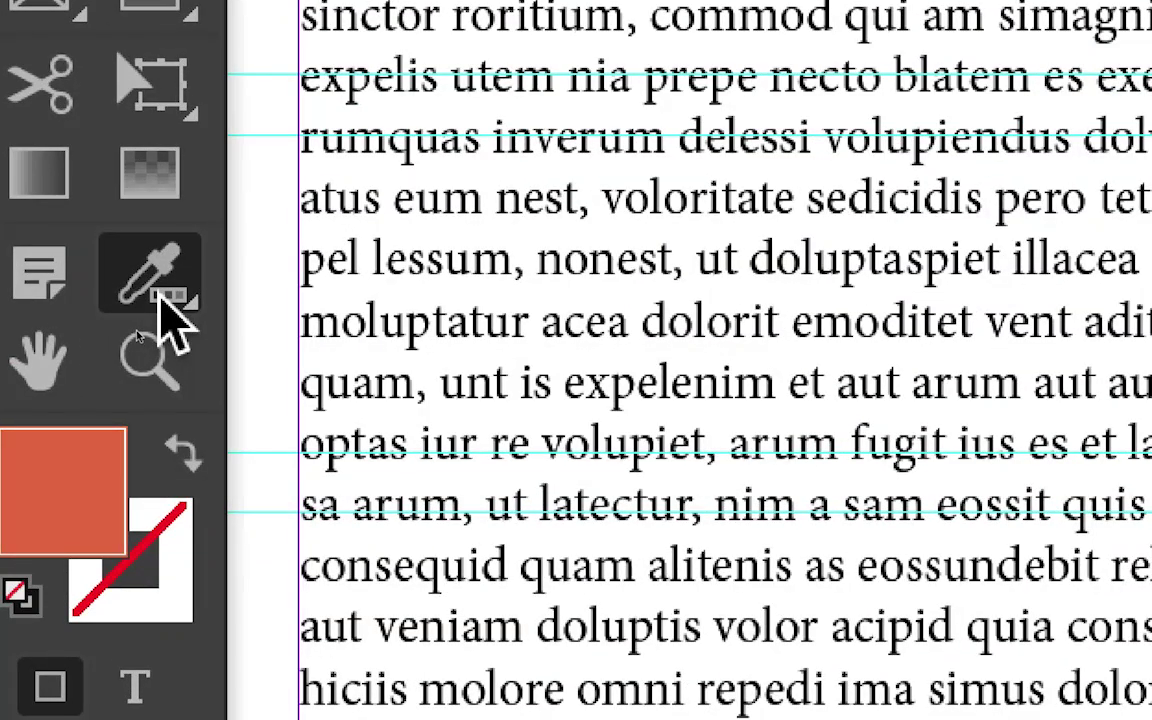
{"action": "left_click", "coordinate": [160, 298]}
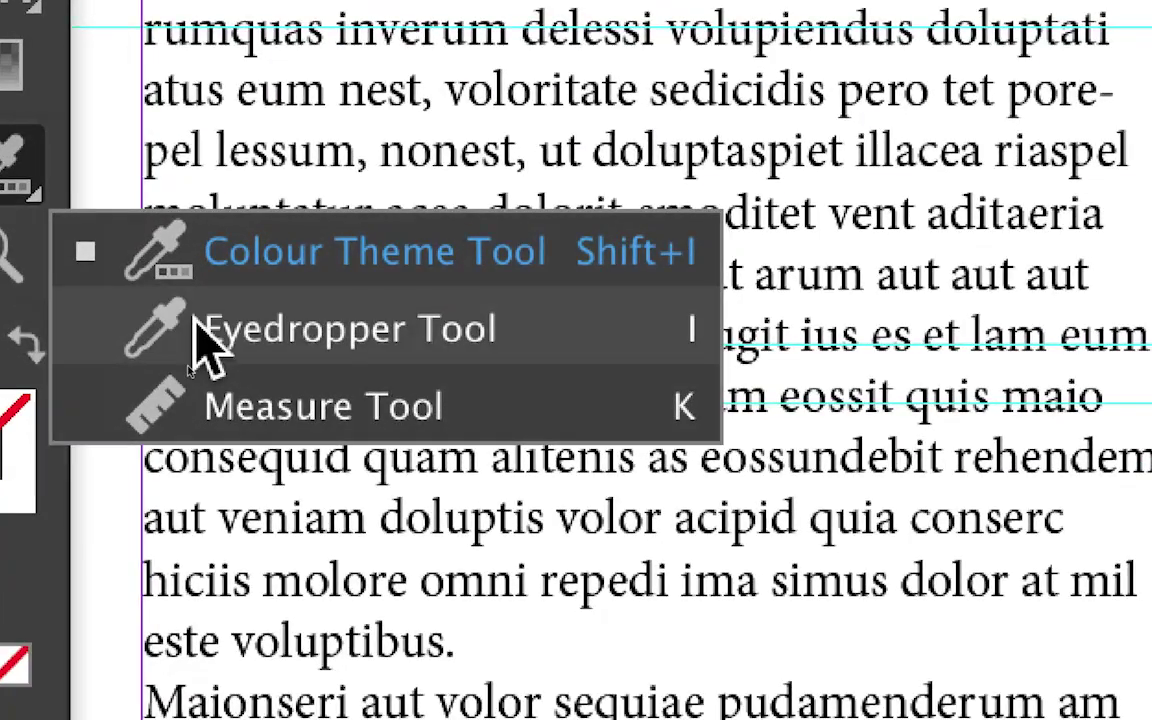
{"action": "left_click", "coordinate": [198, 325]}
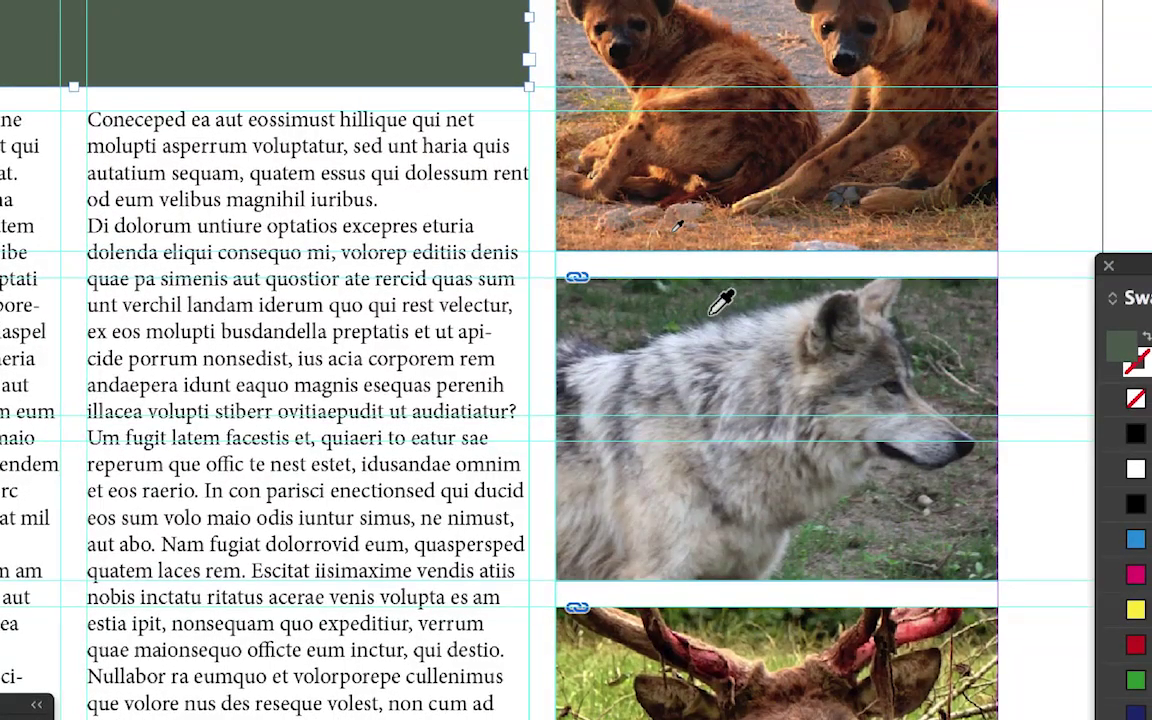
Step: Sample brown, near-black and olive green from the hyena and wolf photos into the frame
{"action": "left_click", "coordinate": [632, 127]}
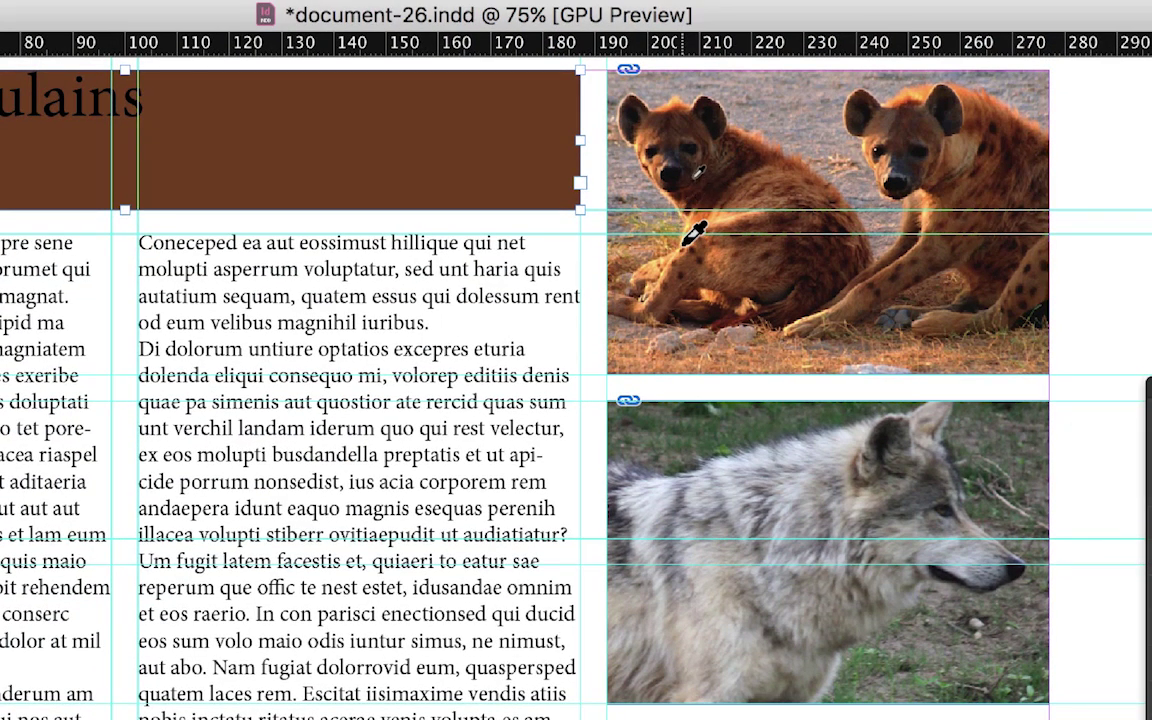
{"action": "left_click", "coordinate": [705, 122]}
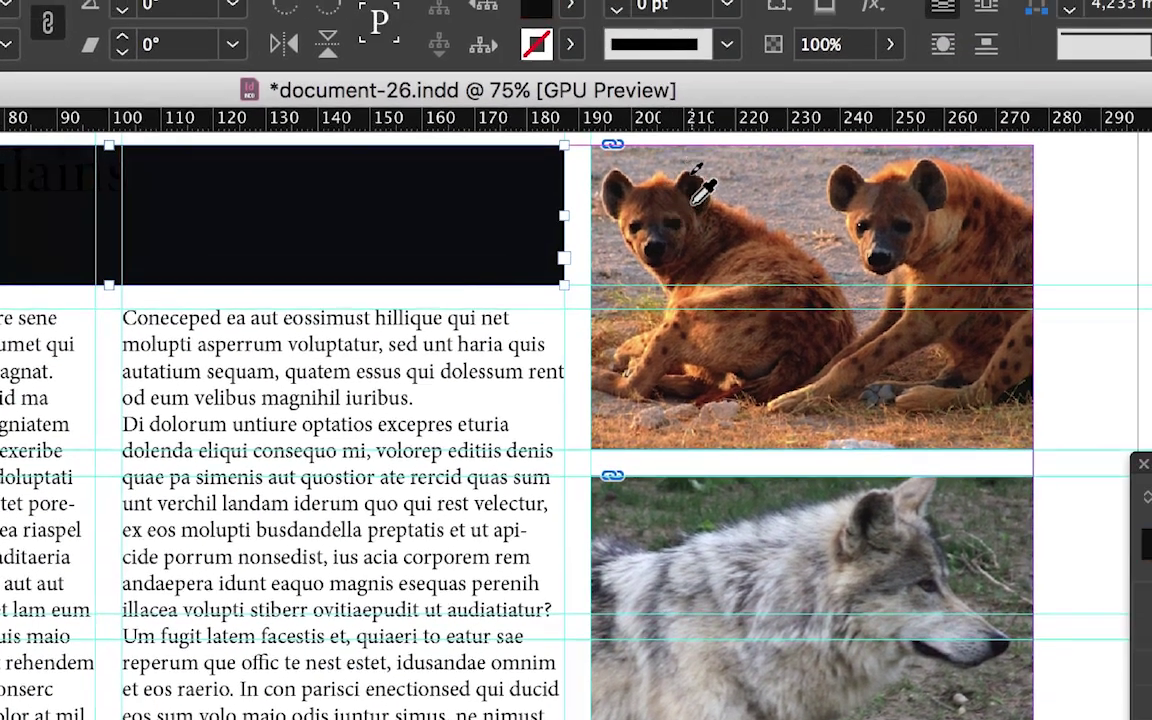
{"action": "left_click", "coordinate": [700, 190]}
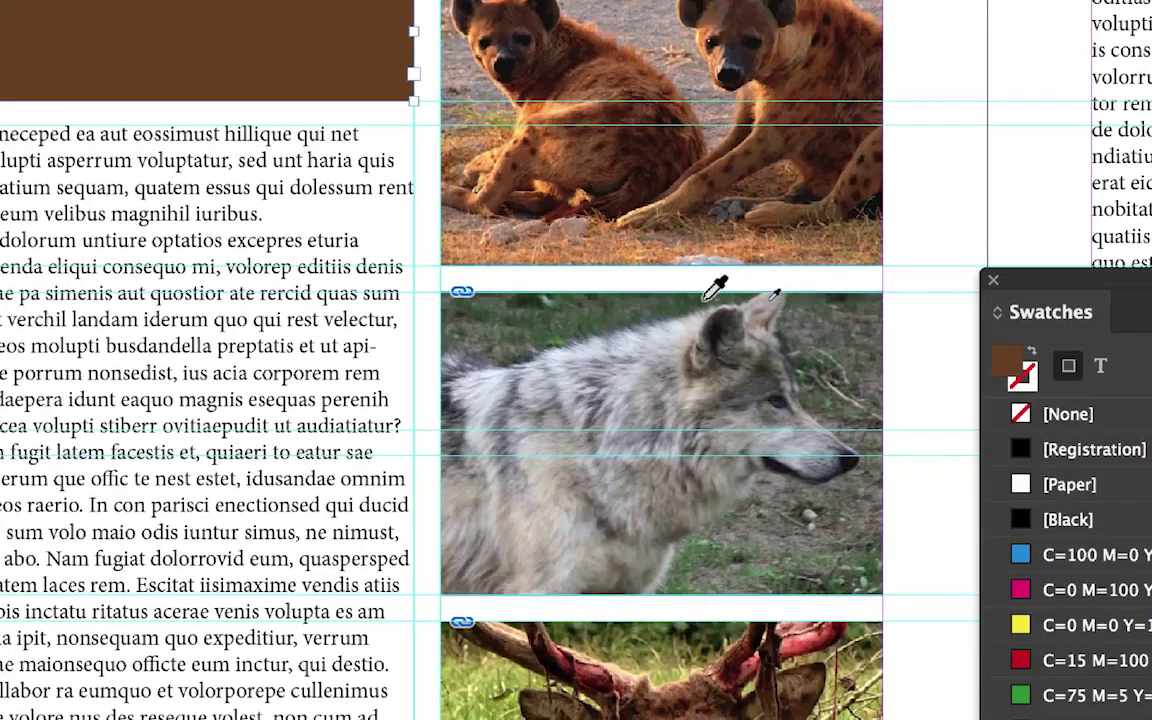
{"action": "left_click", "coordinate": [716, 289]}
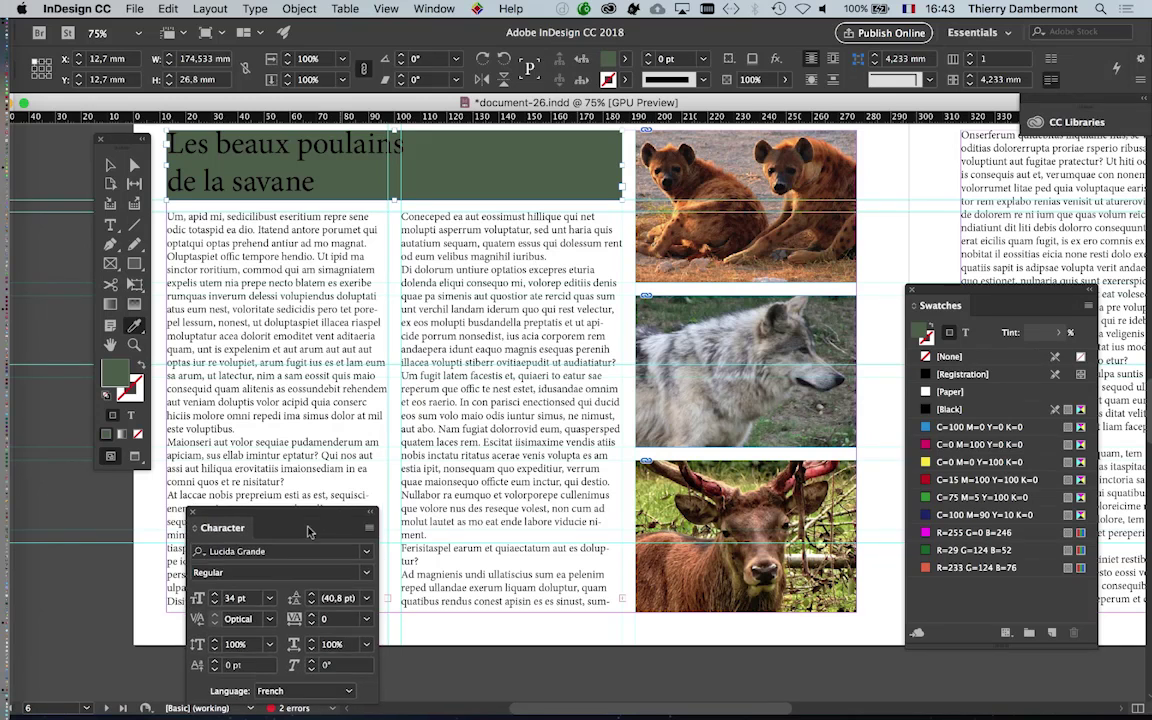
Step: Zoom out to 50%, sample more photo colours, then undo those sampled fills
{"action": "left_click_drag", "start_coordinate": [305, 525], "coordinate": [157, 651]}
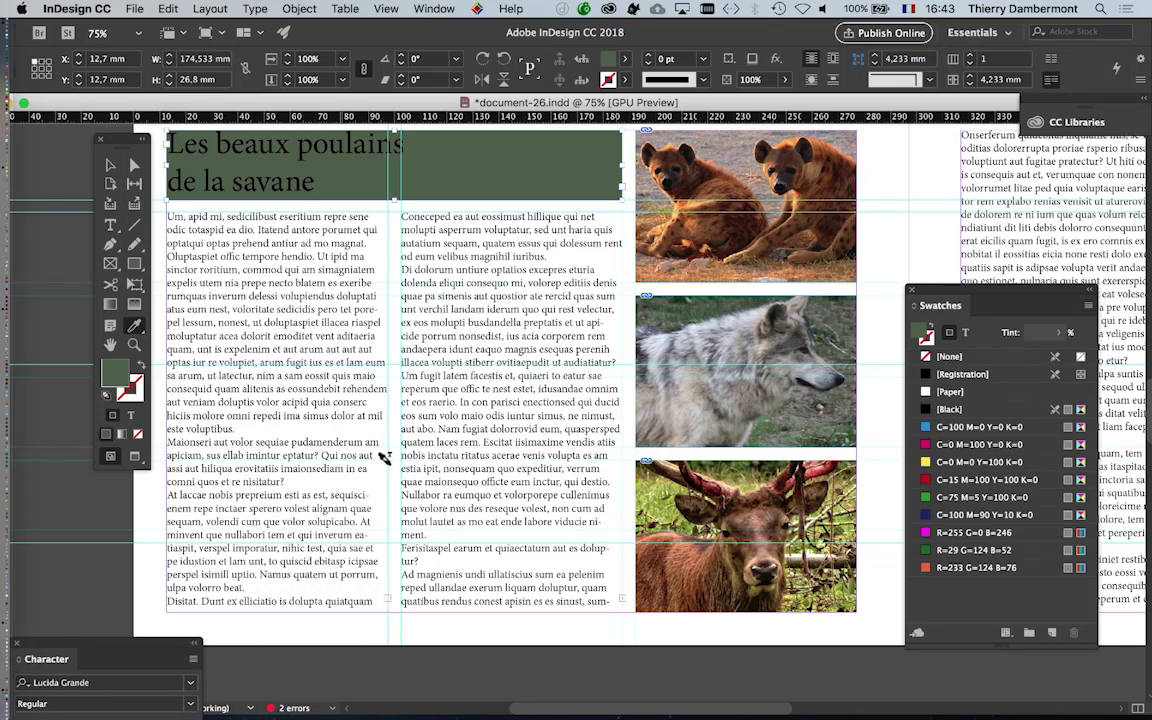
{"action": "key", "text": "ctrl+minus"}
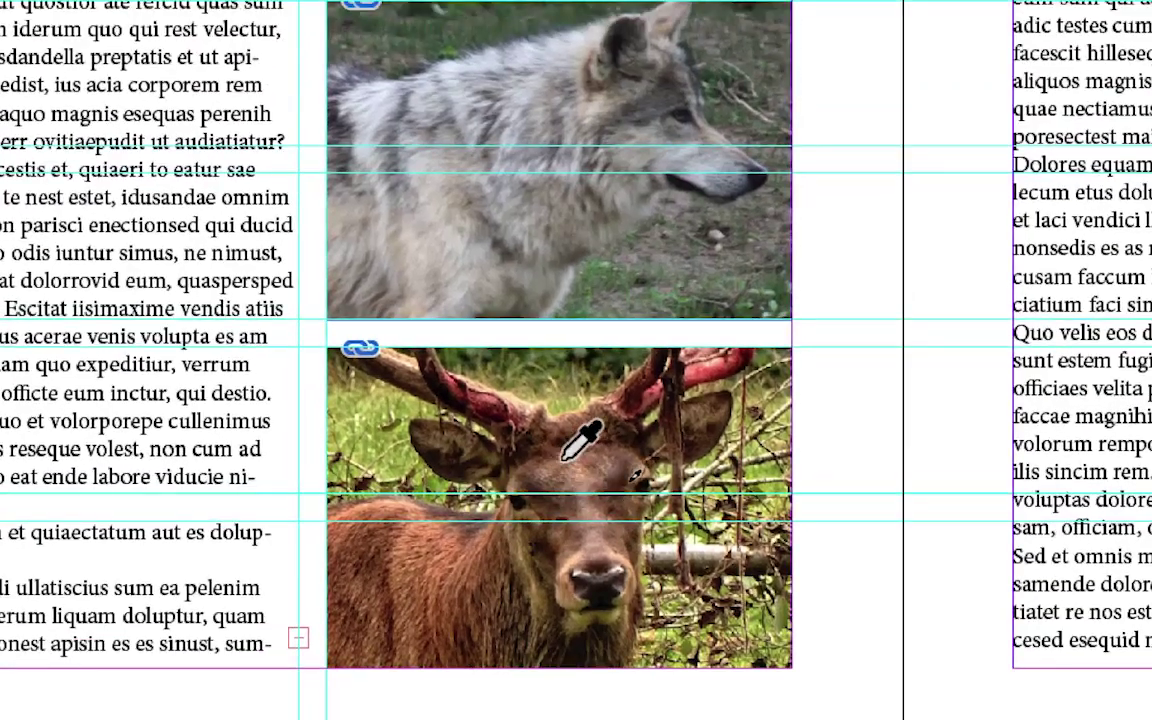
{"action": "key", "text": "v"}
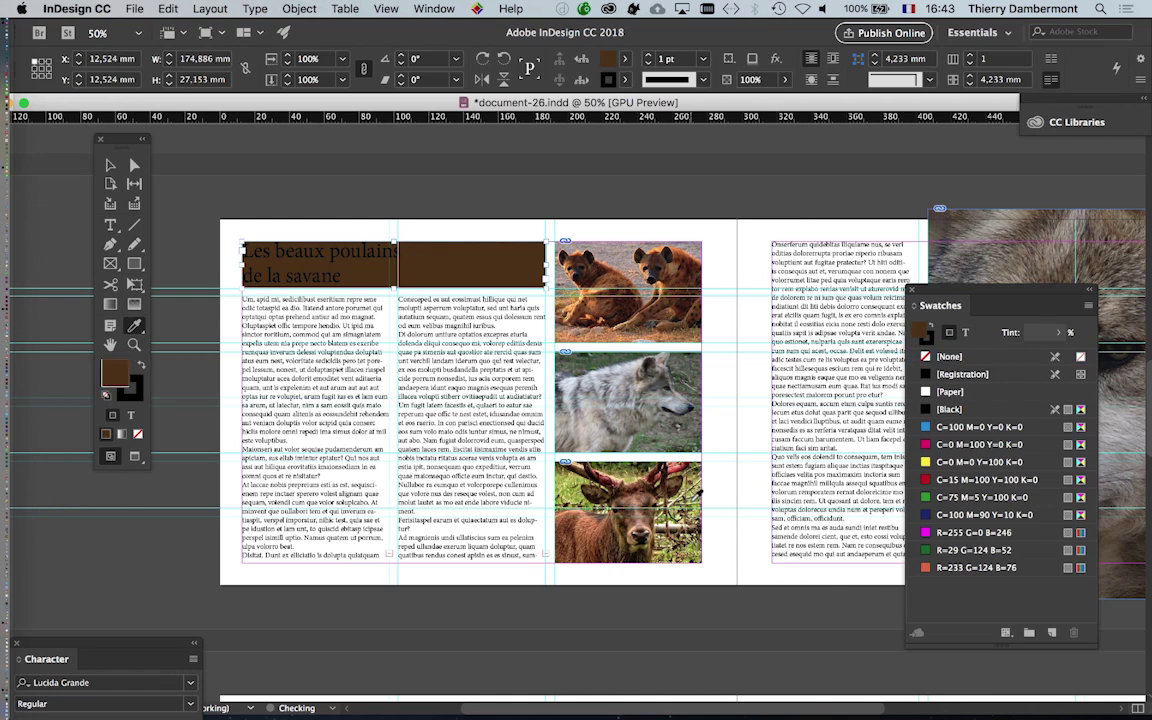
{"action": "left_click", "coordinate": [622, 448], "text": "alt"}
{"action": "left_click", "coordinate": [608, 372], "text": "alt"}
{"action": "key", "text": "ctrl+z"}
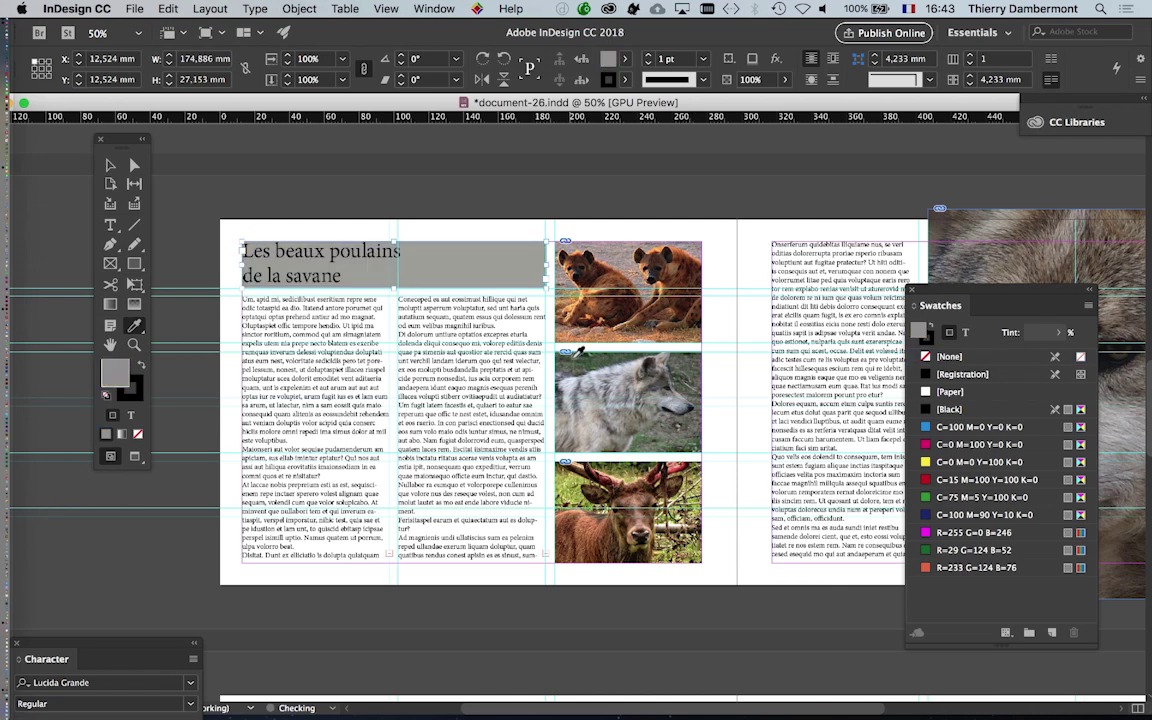
{"action": "key", "text": "ctrl+z"}
{"action": "key", "text": "ctrl+z"}
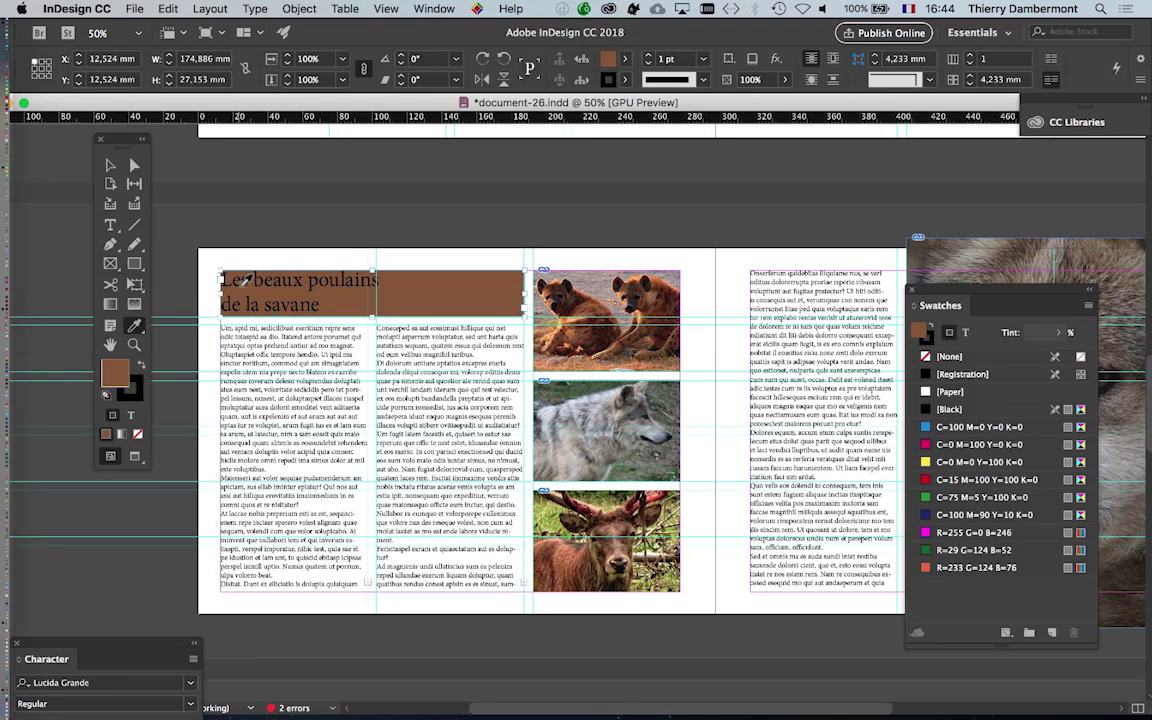
Step: At 75% zoom, reselect the heading frame and sample dark green from the hyena photo
{"action": "key", "text": "ctrl+equal"}
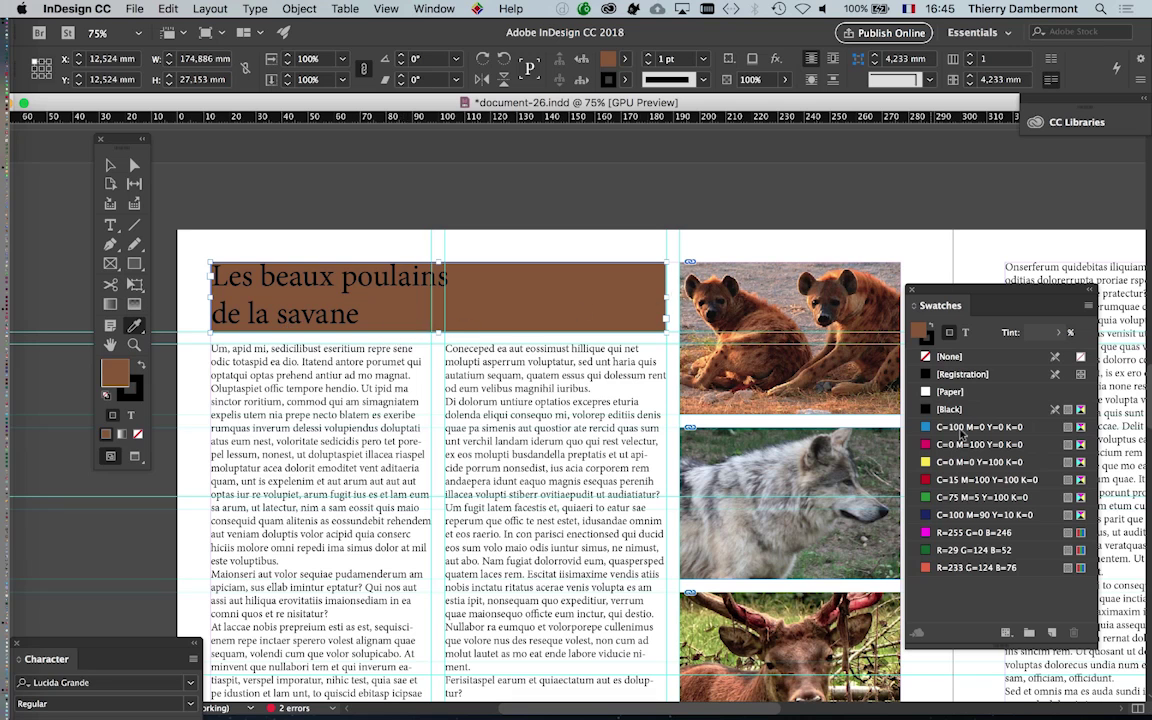
{"action": "left_click_drag", "start_coordinate": [975, 295], "coordinate": [654, 177]}
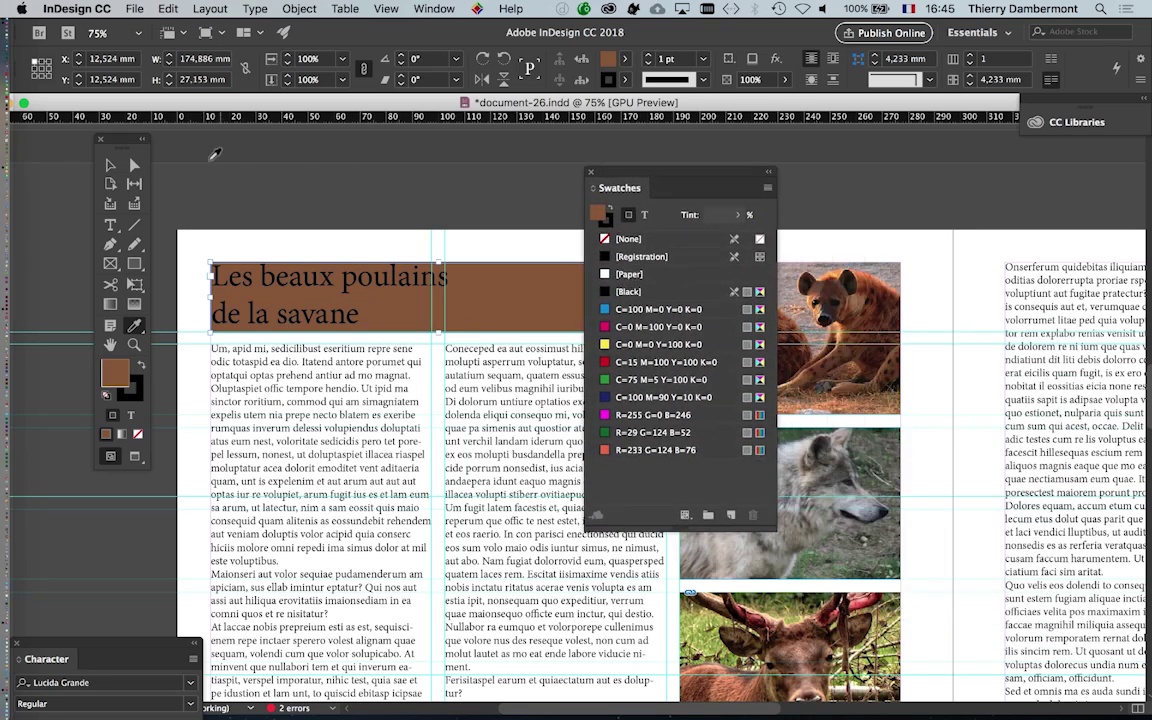
{"action": "key", "text": "v"}
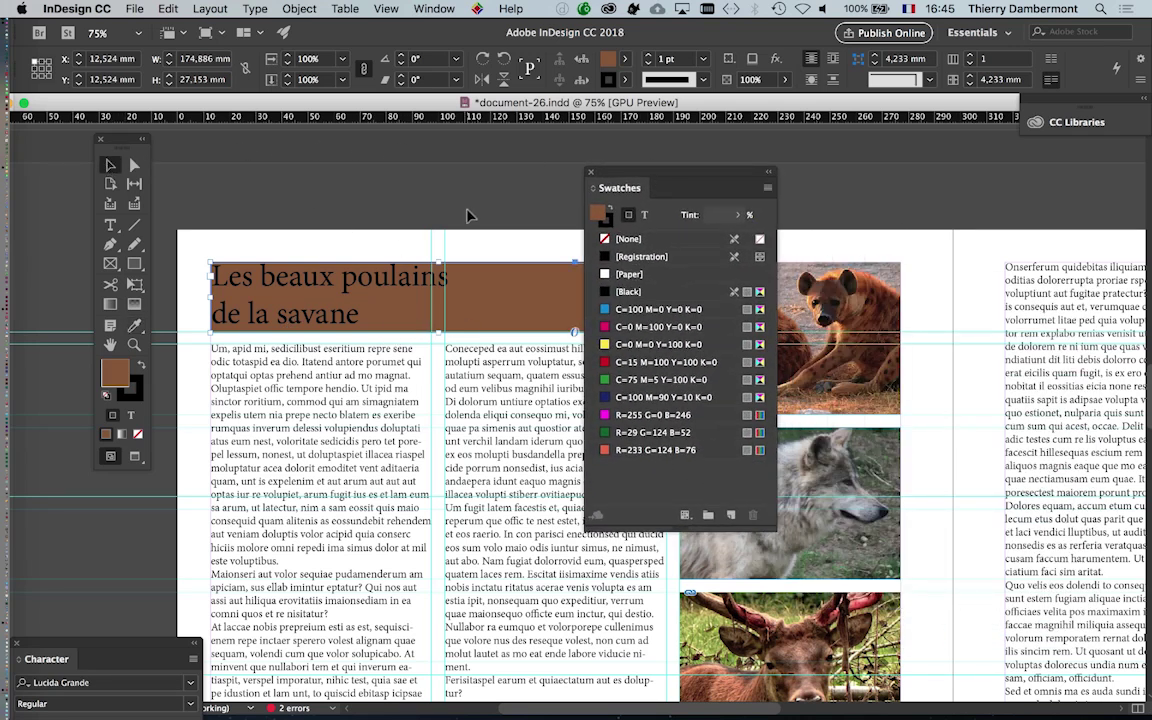
{"action": "left_click", "coordinate": [468, 215]}
{"action": "left_click", "coordinate": [655, 432]}
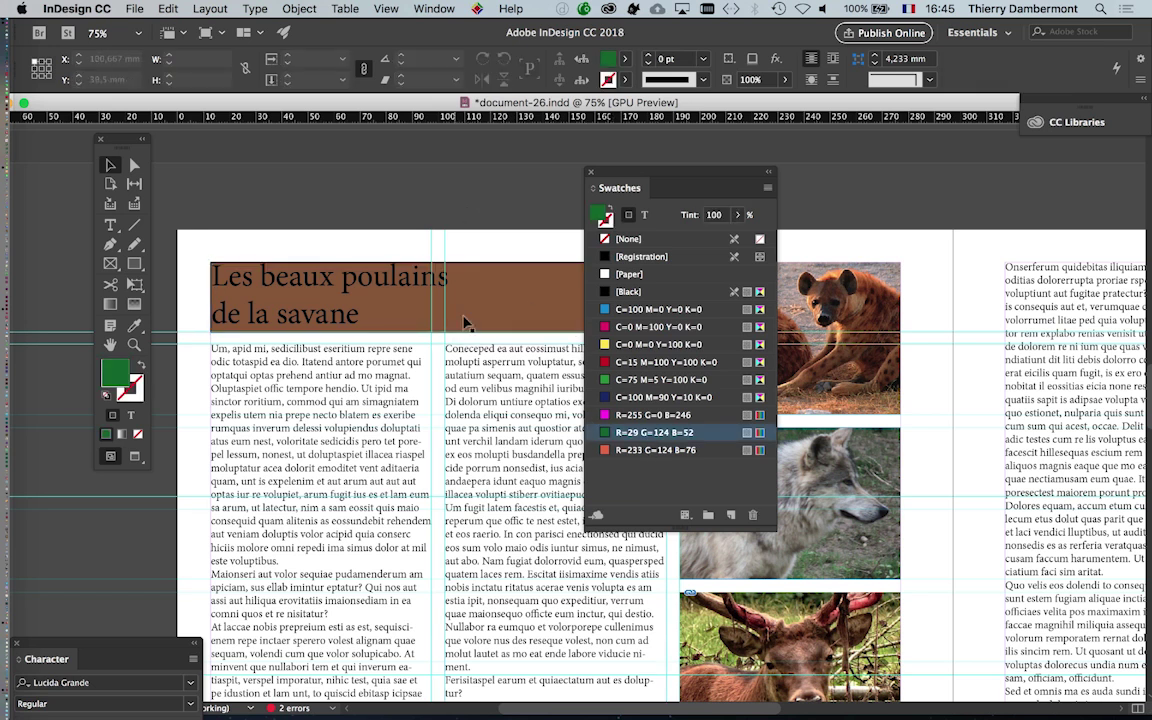
{"action": "left_click", "coordinate": [452, 266]}
{"action": "mouse_move", "coordinate": [663, 175]}
{"action": "left_mouse_down"}
{"action": "mouse_move", "coordinate": [978, 189]}
{"action": "mouse_move", "coordinate": [951, 154]}
{"action": "left_mouse_up"}
{"action": "left_click", "coordinate": [134, 325]}
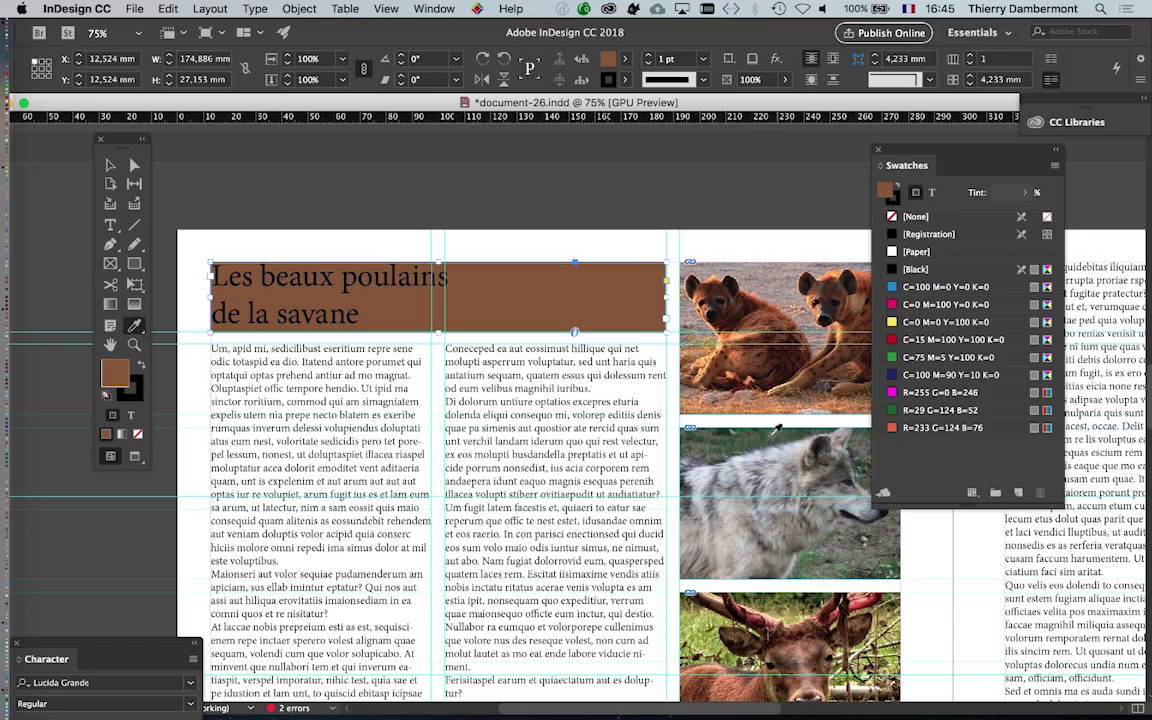
{"action": "left_click", "coordinate": [698, 388]}
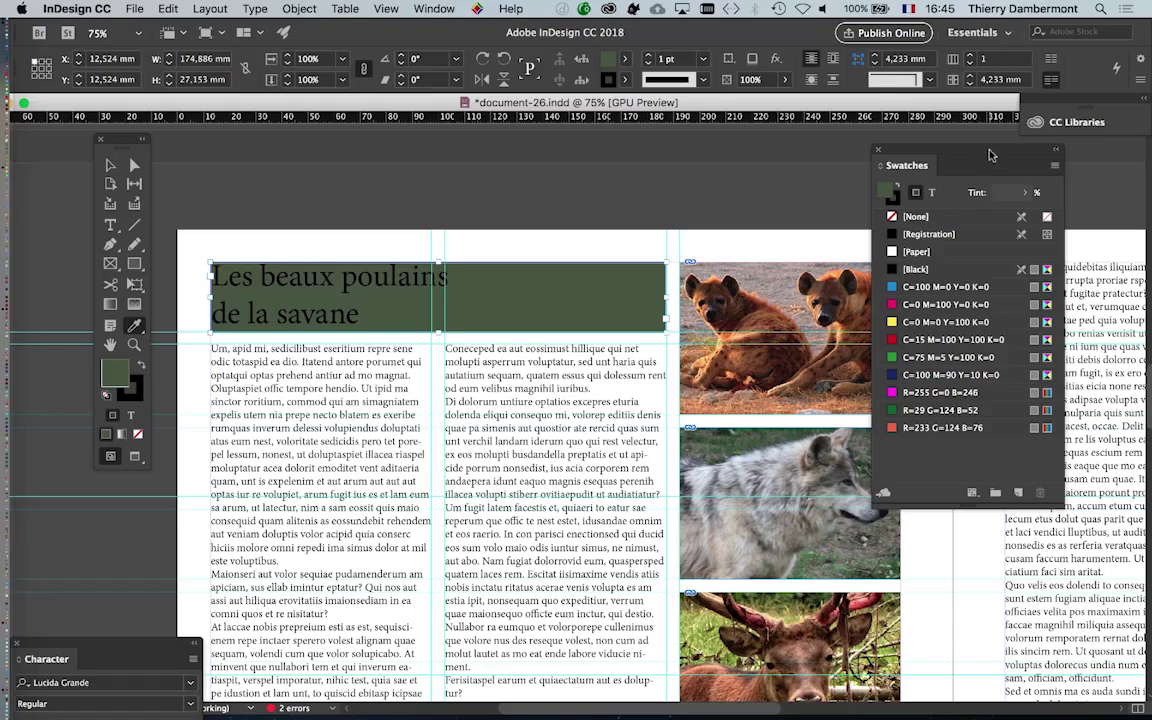
{"action": "left_click_drag", "start_coordinate": [891, 139], "coordinate": [911, 141]}
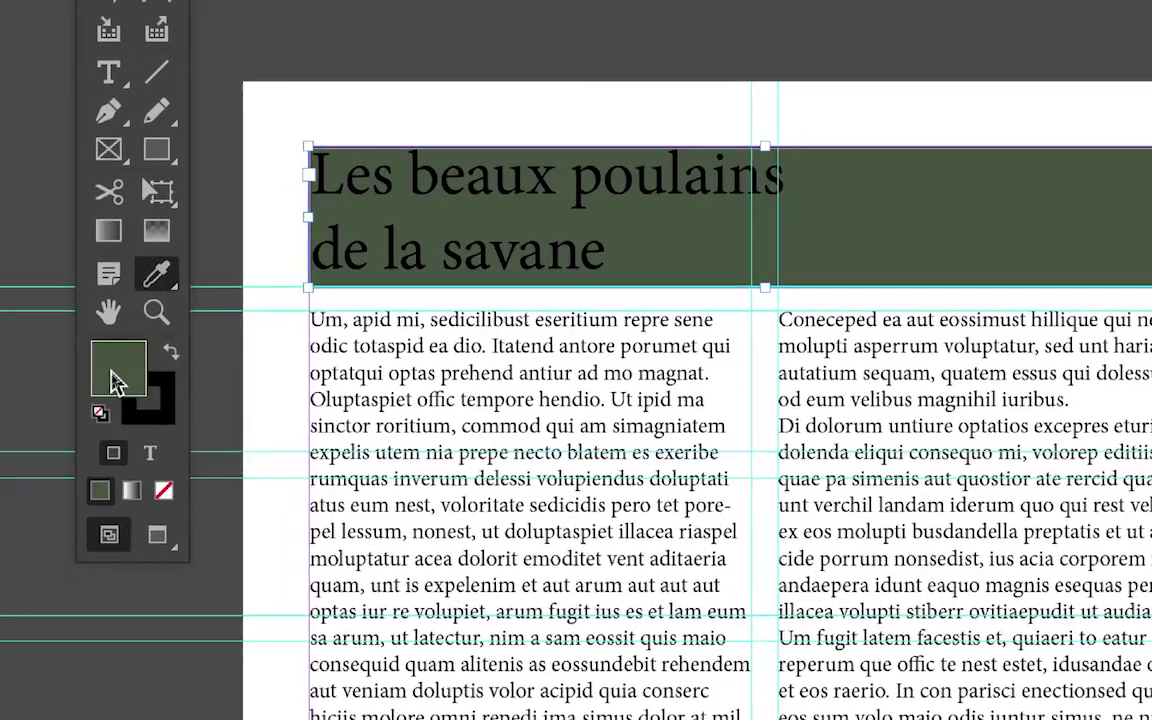
Step: Add the frame's dark green fill, R=92 G=106 B=83, as a new RGB swatch
{"action": "double_click", "coordinate": [112, 374]}
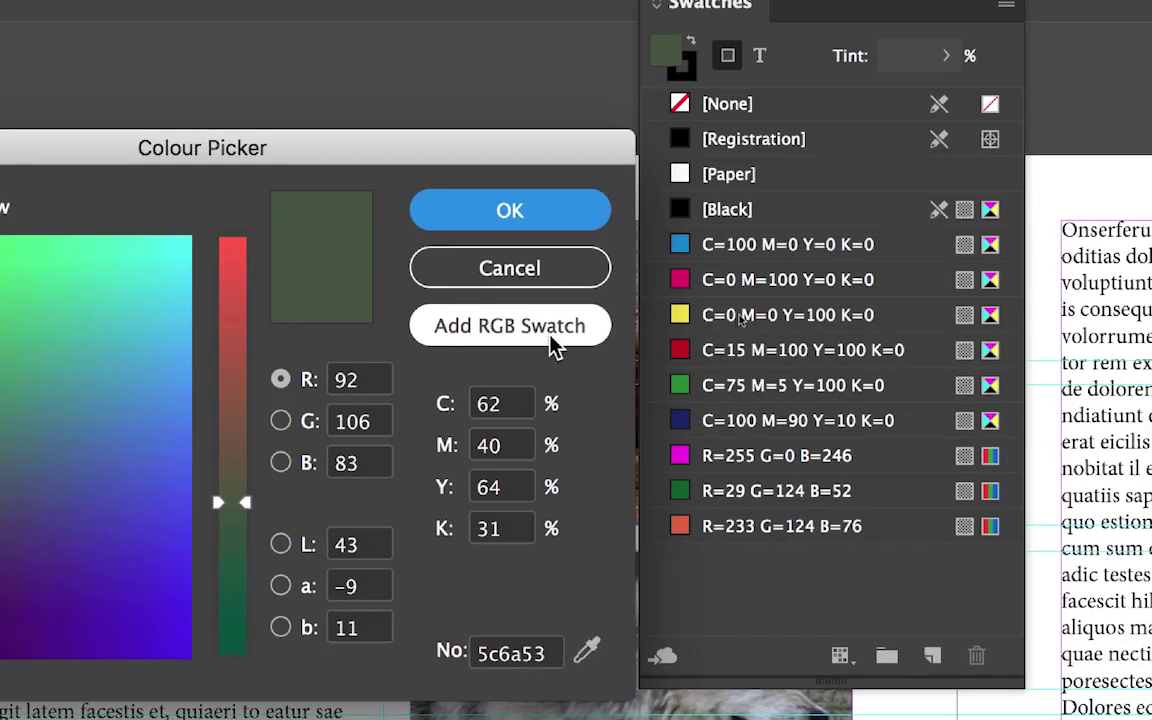
{"action": "left_click", "coordinate": [551, 335]}
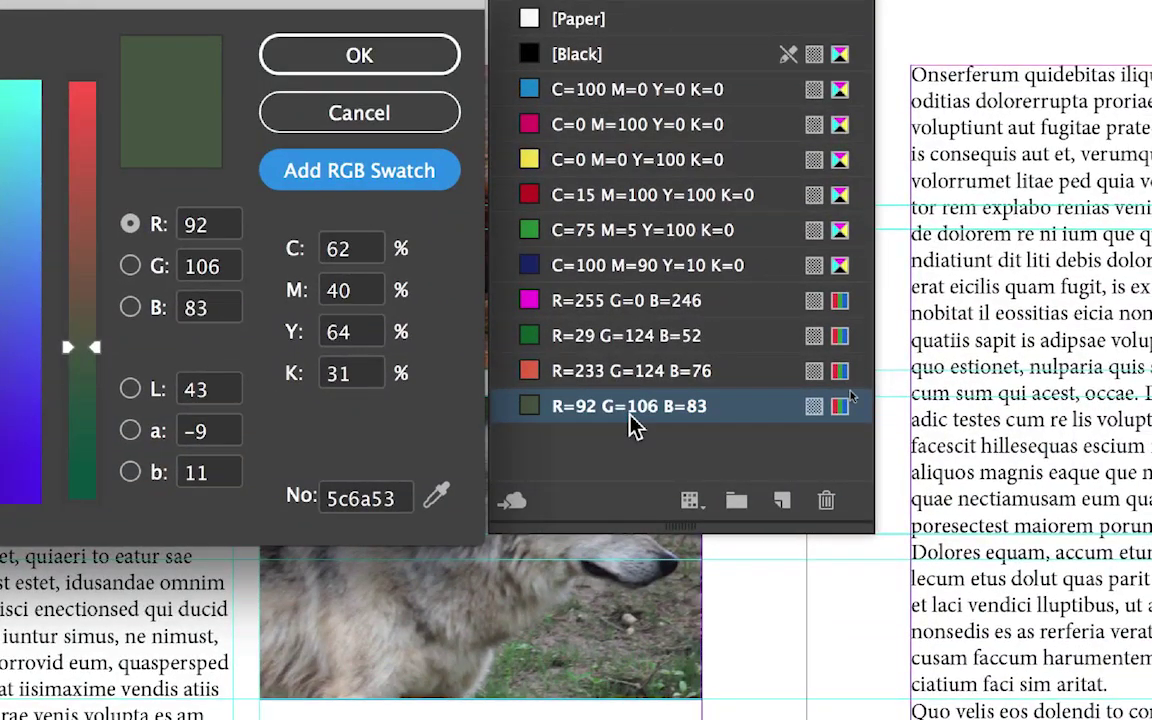
{"action": "key", "text": "Return"}
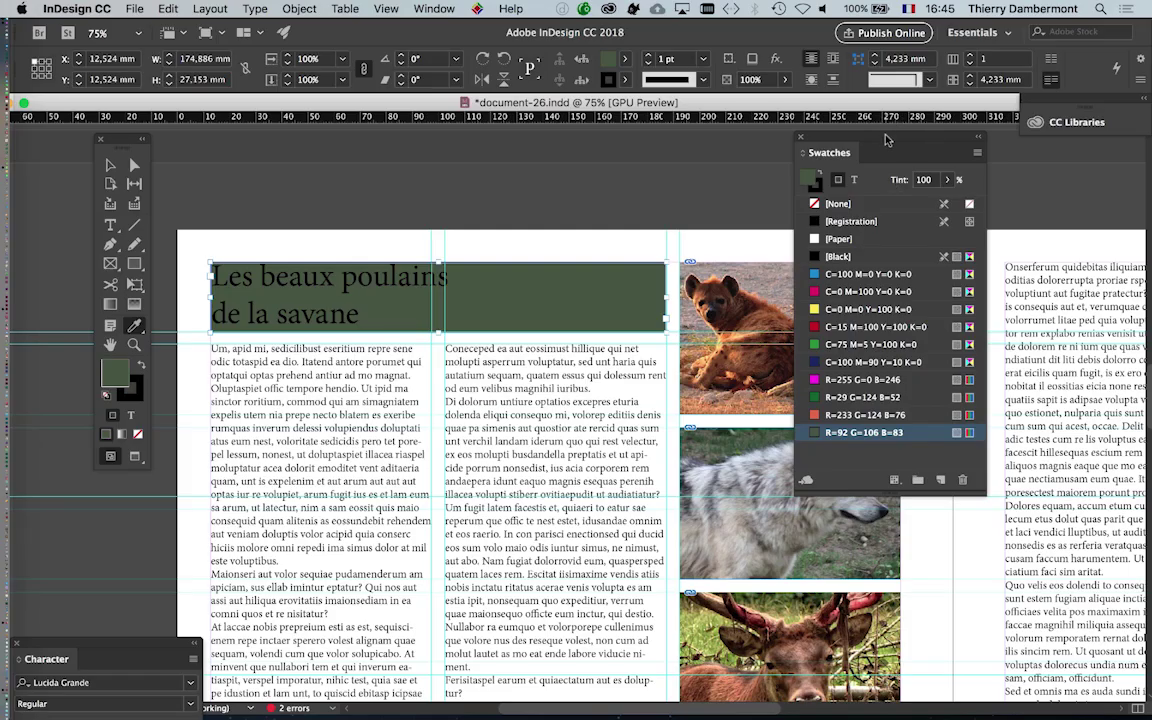
Step: Nudge the heading frame into position across both text columns
{"action": "left_click_drag", "start_coordinate": [885, 160], "coordinate": [768, 178]}
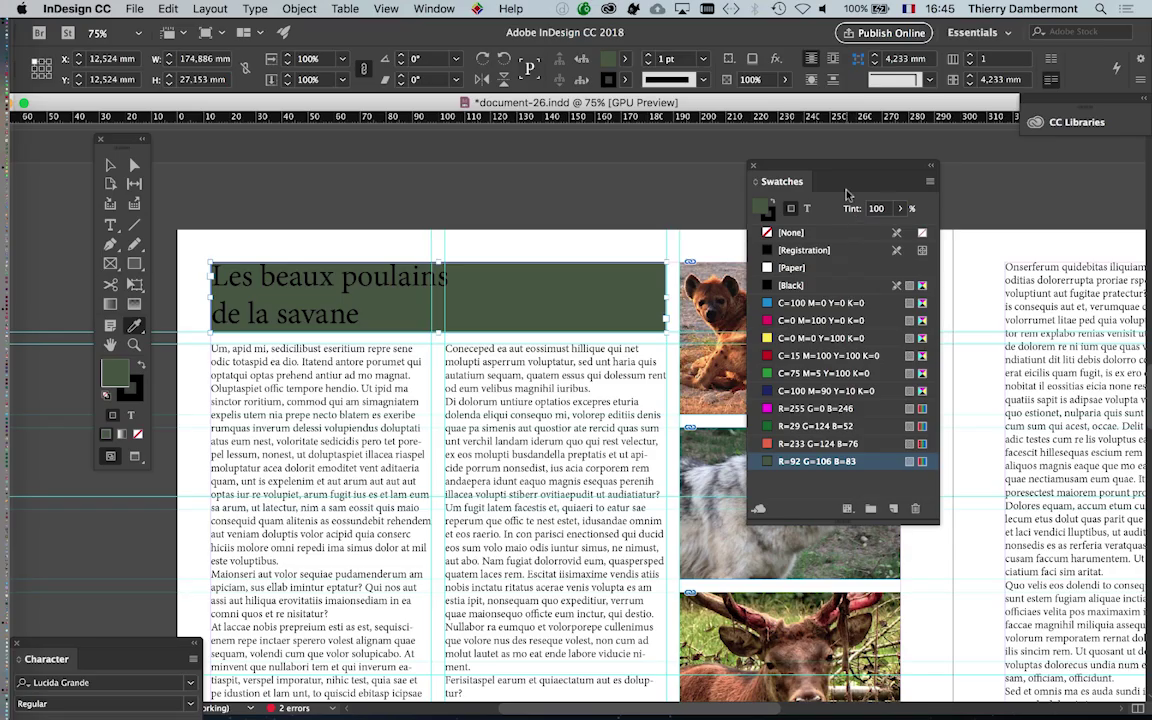
{"action": "key", "text": "v"}
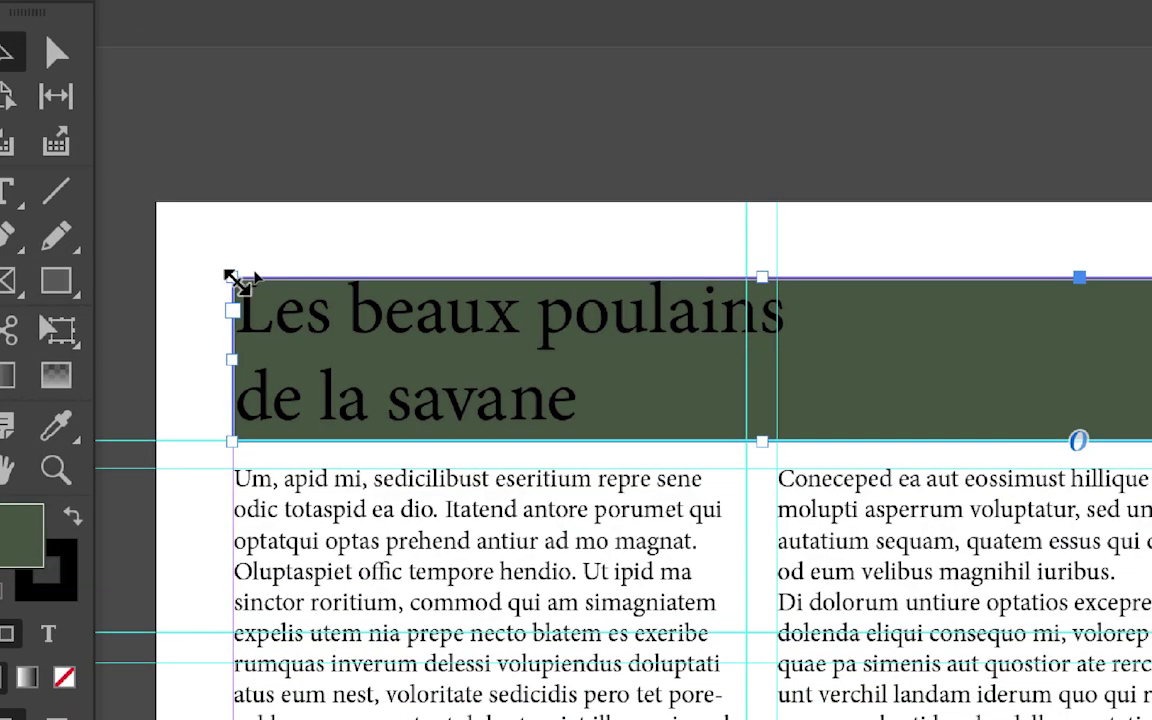
{"action": "left_click_drag", "start_coordinate": [231, 279], "coordinate": [249, 303]}
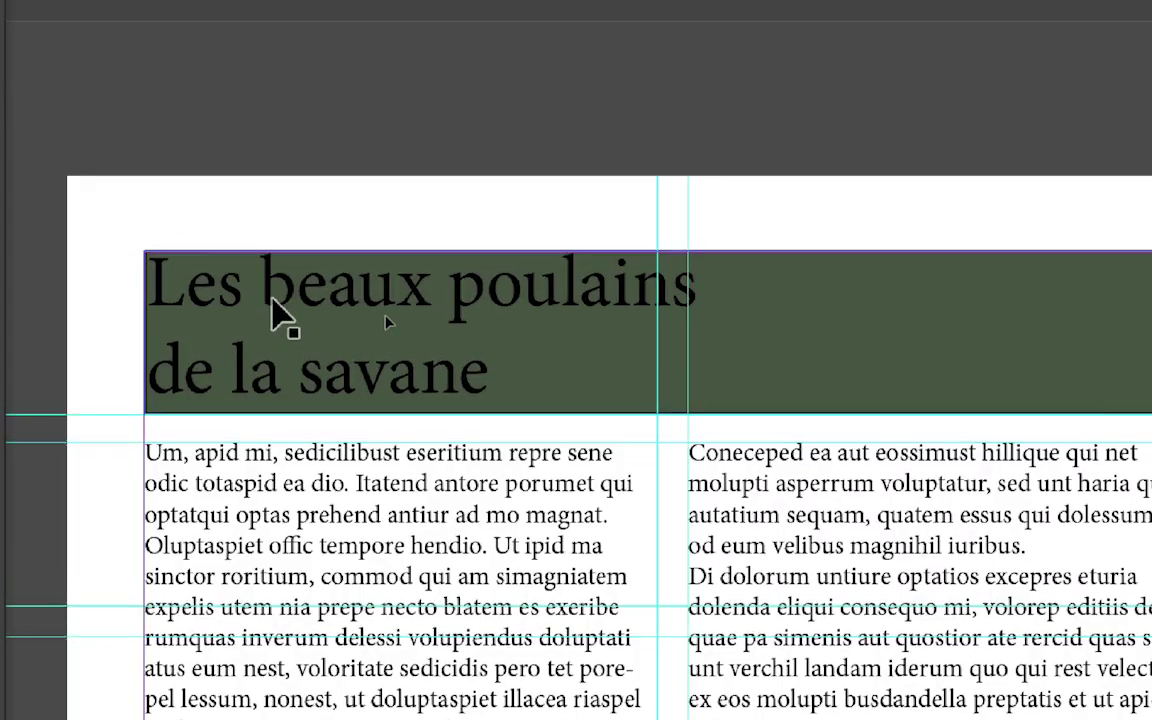
Step: Open Corner Options for the heading frame with preview on and all four corners Rounded
{"action": "left_click", "coordinate": [278, 312]}
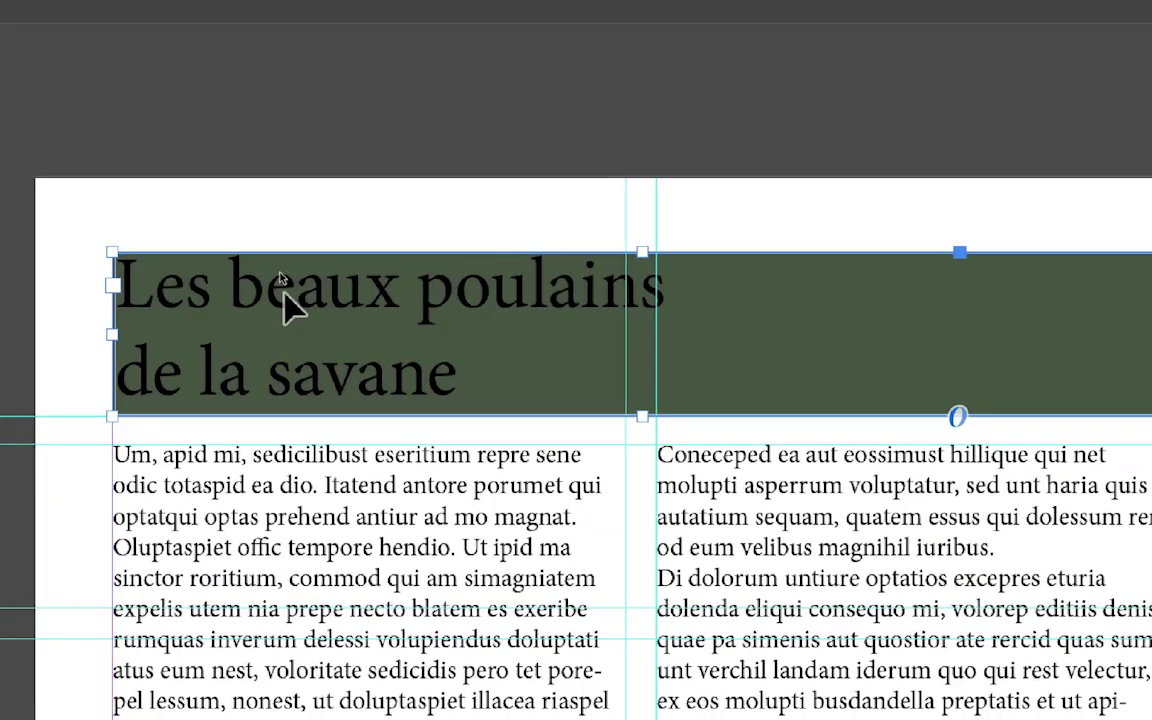
{"action": "left_click", "coordinate": [308, 6]}
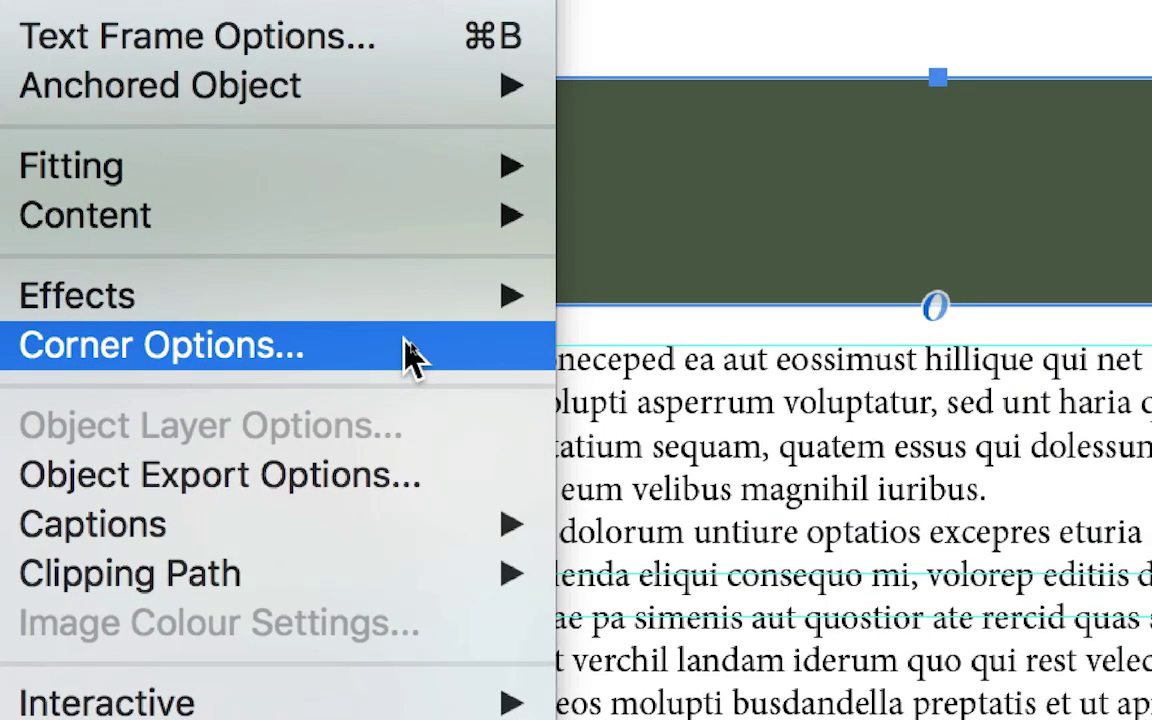
{"action": "left_click", "coordinate": [410, 355]}
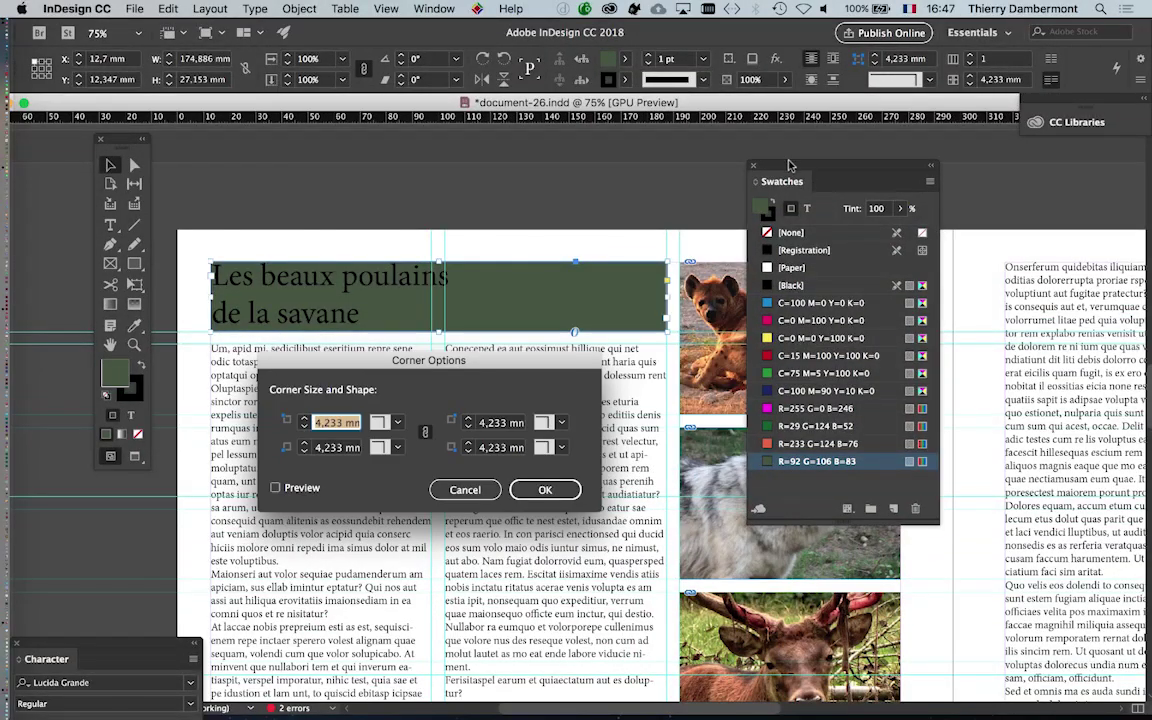
{"action": "mouse_move", "coordinate": [398, 361]}
{"action": "left_mouse_down"}
{"action": "mouse_move", "coordinate": [392, 76]}
{"action": "mouse_move", "coordinate": [403, 69]}
{"action": "left_mouse_up"}
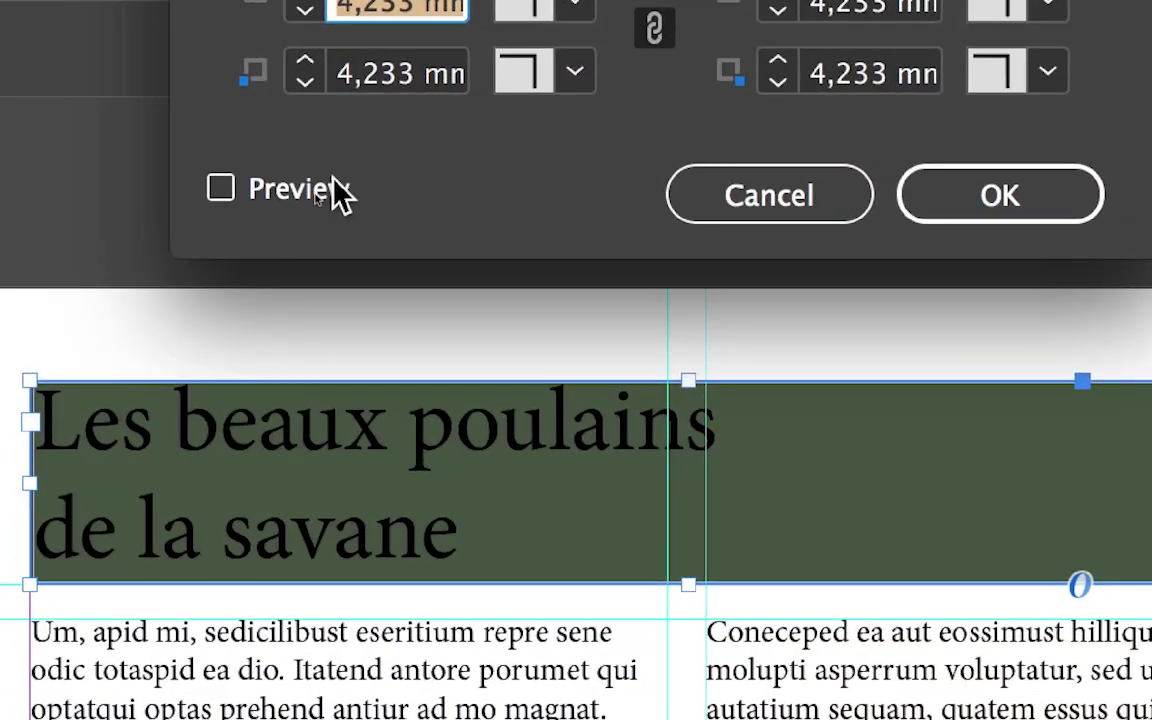
{"action": "left_click", "coordinate": [334, 188]}
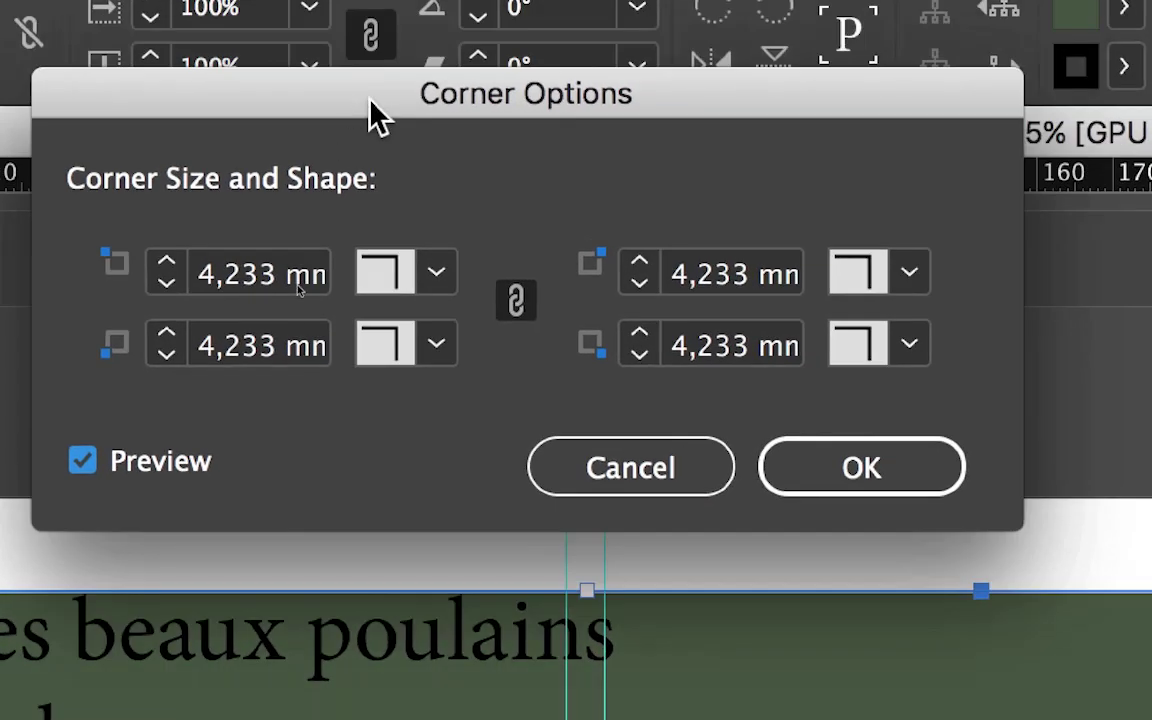
{"action": "left_click_drag", "start_coordinate": [370, 100], "coordinate": [345, 297]}
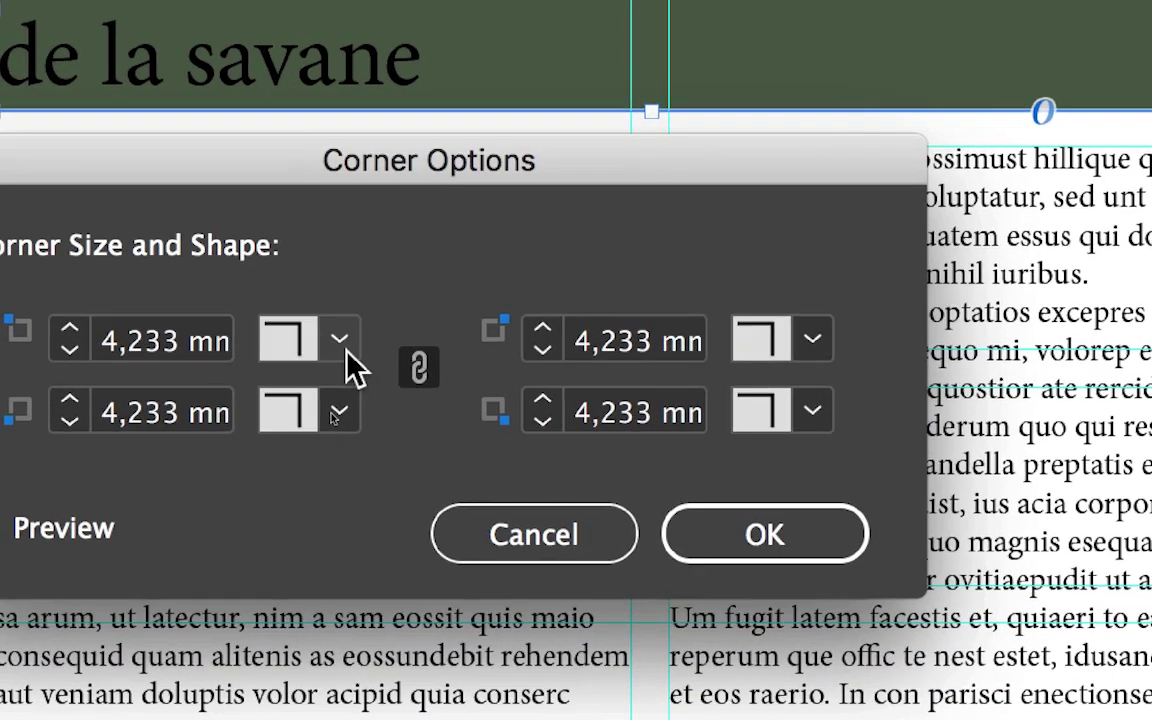
{"action": "left_click", "coordinate": [340, 340]}
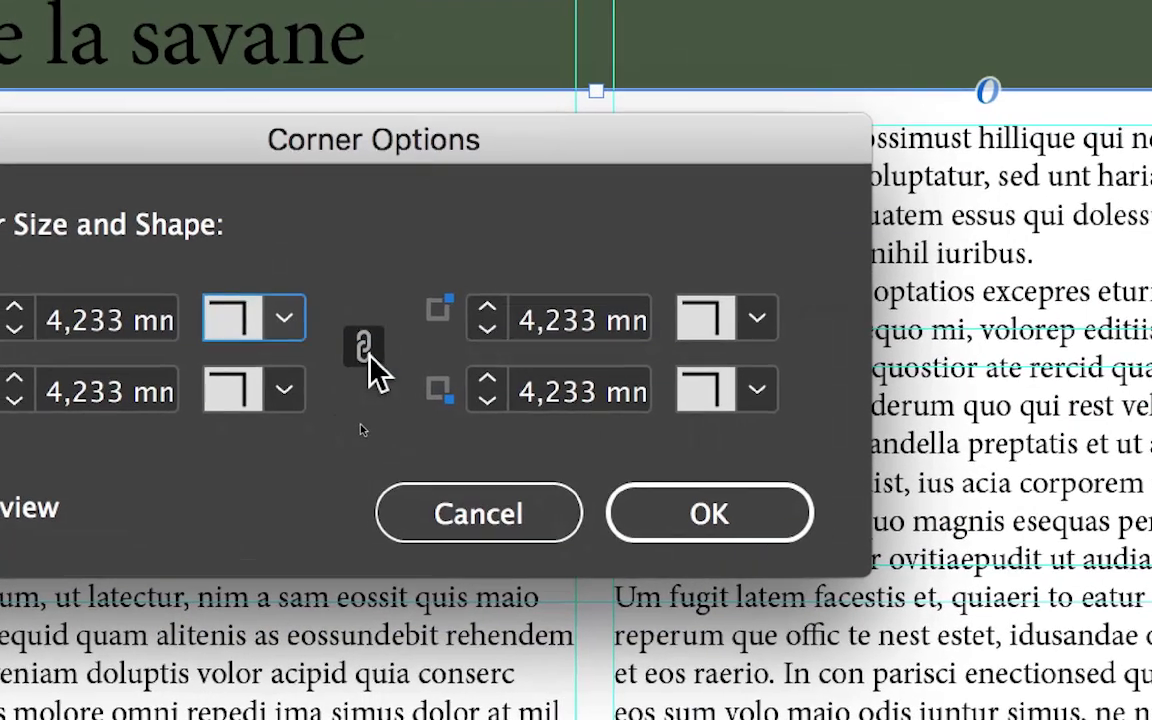
{"action": "left_click", "coordinate": [430, 375]}
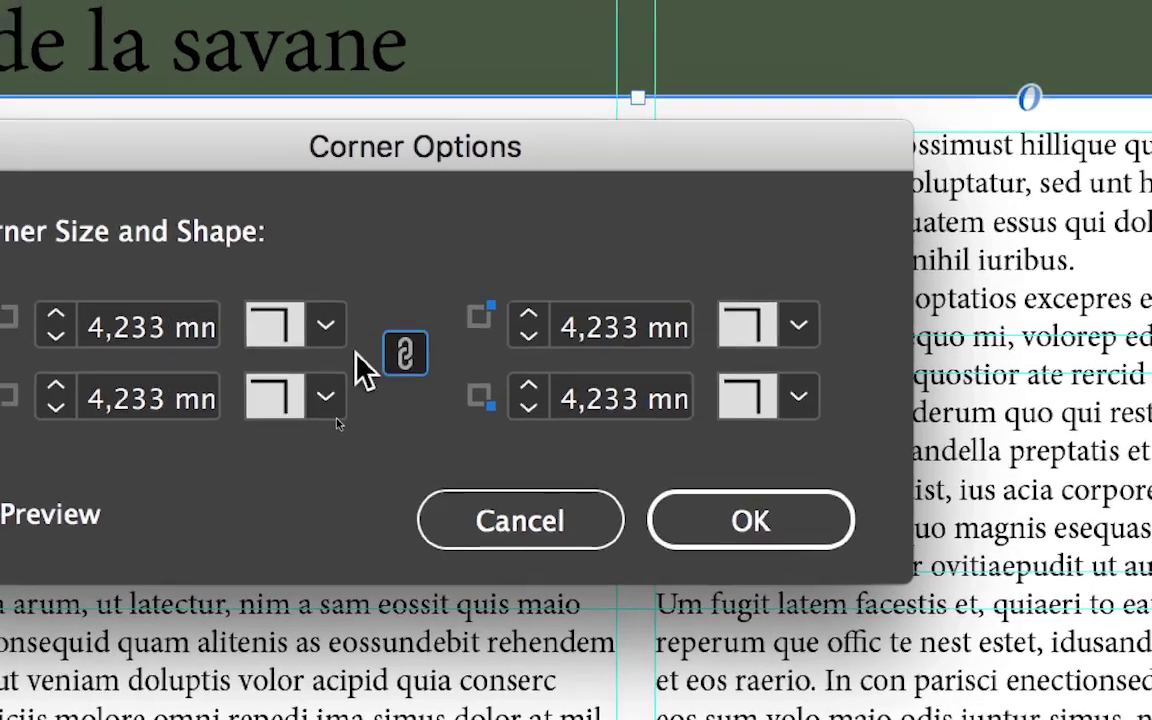
{"action": "left_click", "coordinate": [286, 309]}
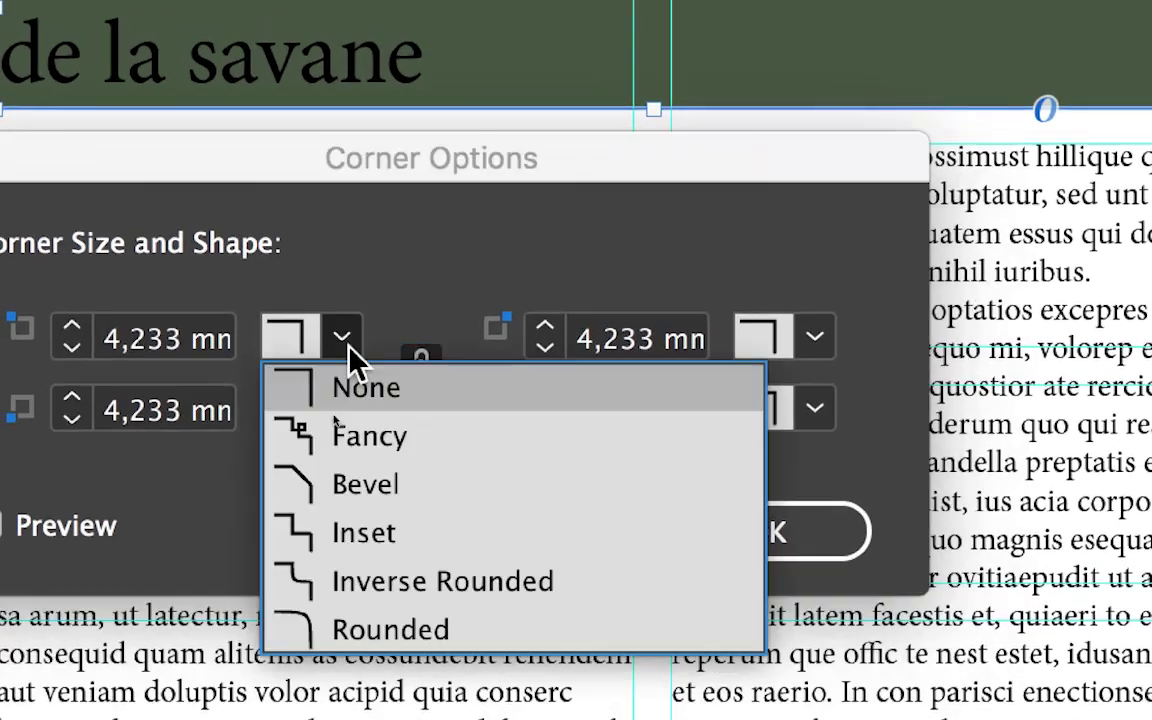
{"action": "left_click", "coordinate": [388, 569]}
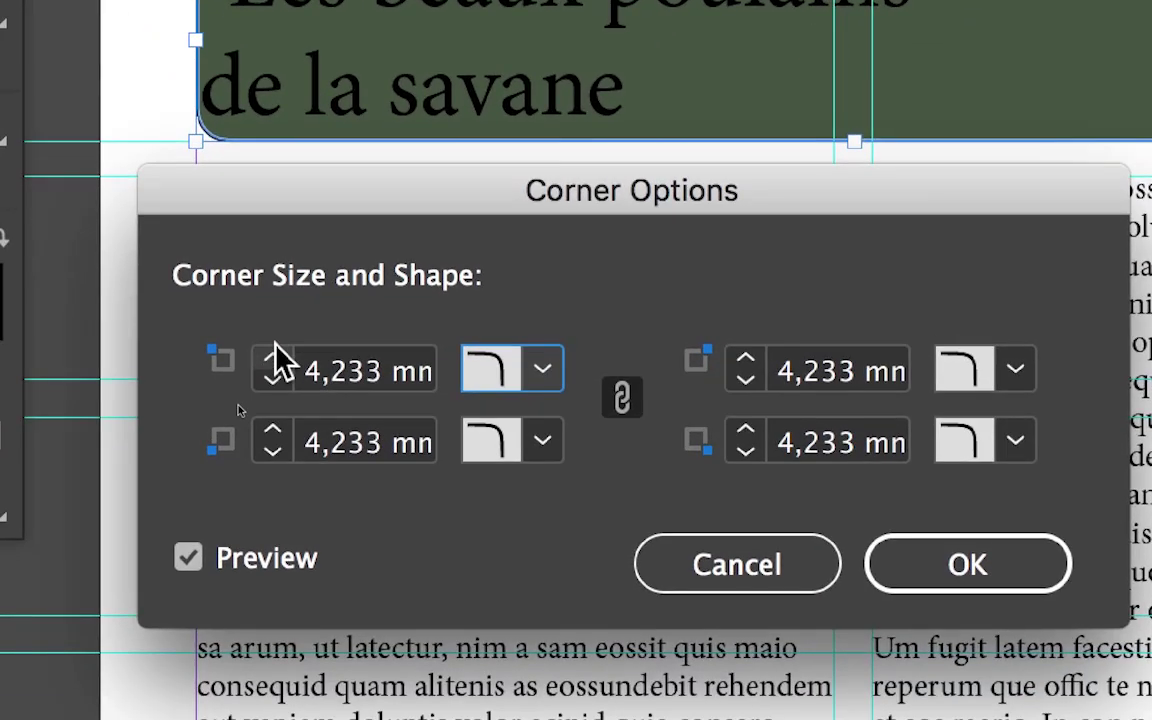
Step: Try corner radii from 5 to 9 mm and apply 7 mm rounded corners
{"action": "left_click", "coordinate": [274, 355]}
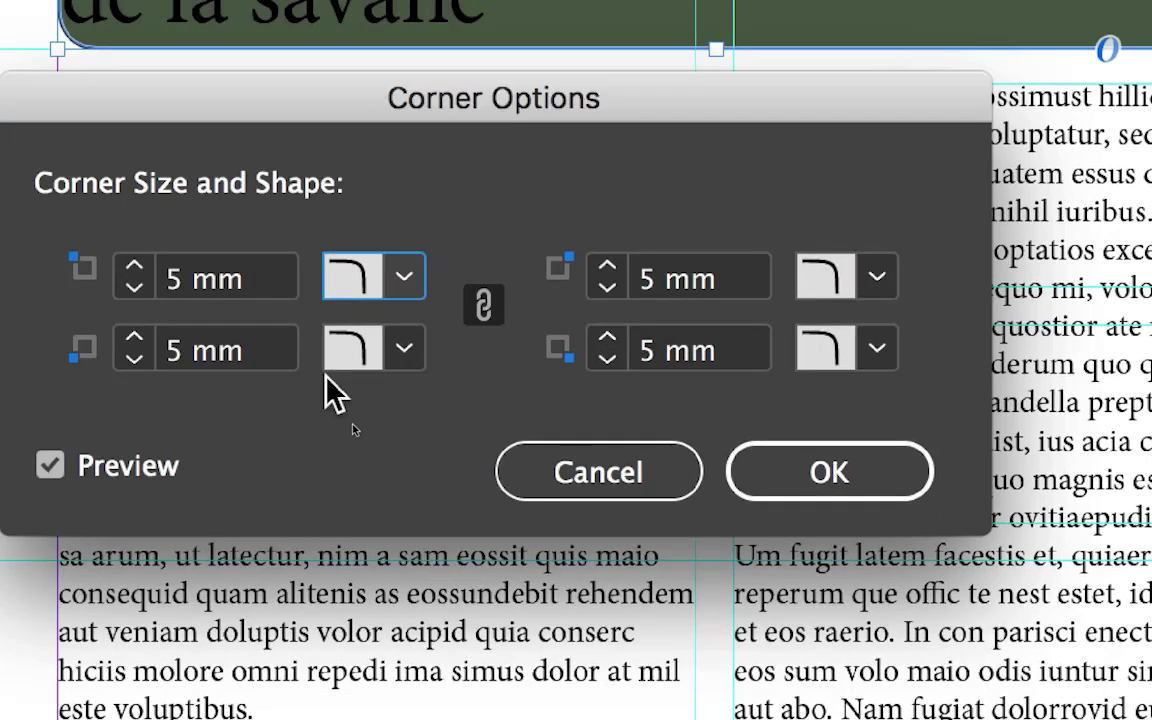
{"action": "left_click", "coordinate": [607, 268]}
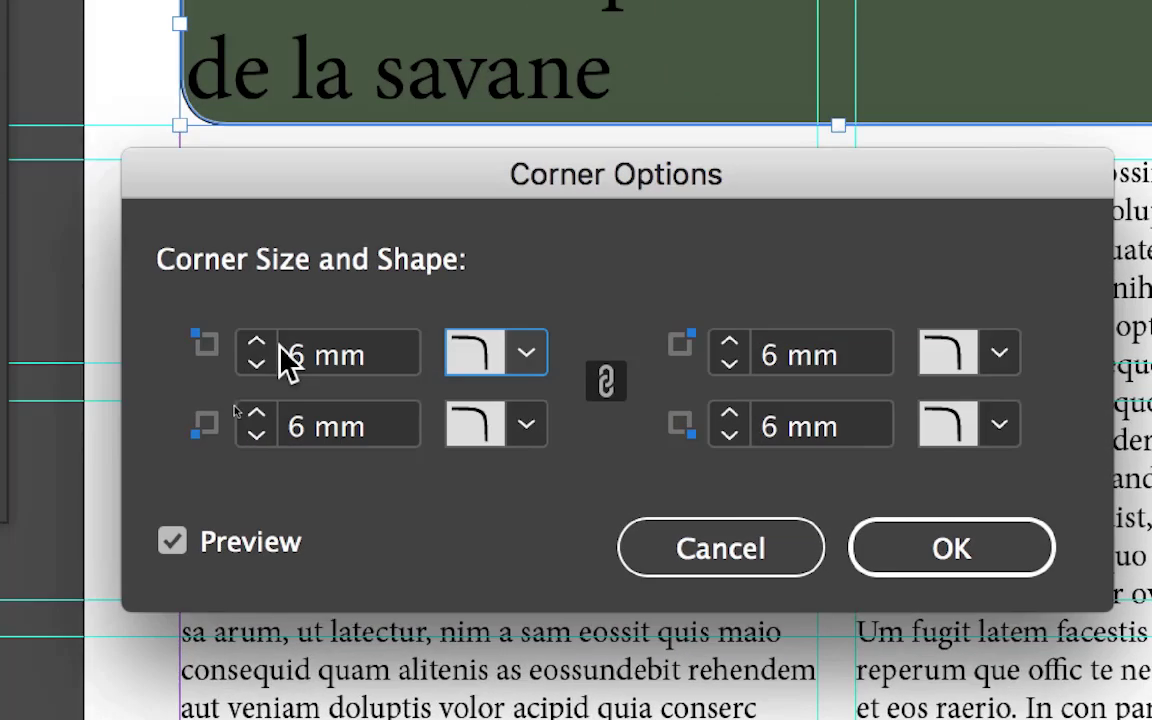
{"action": "left_click", "coordinate": [278, 350]}
{"action": "left_click", "coordinate": [279, 351]}
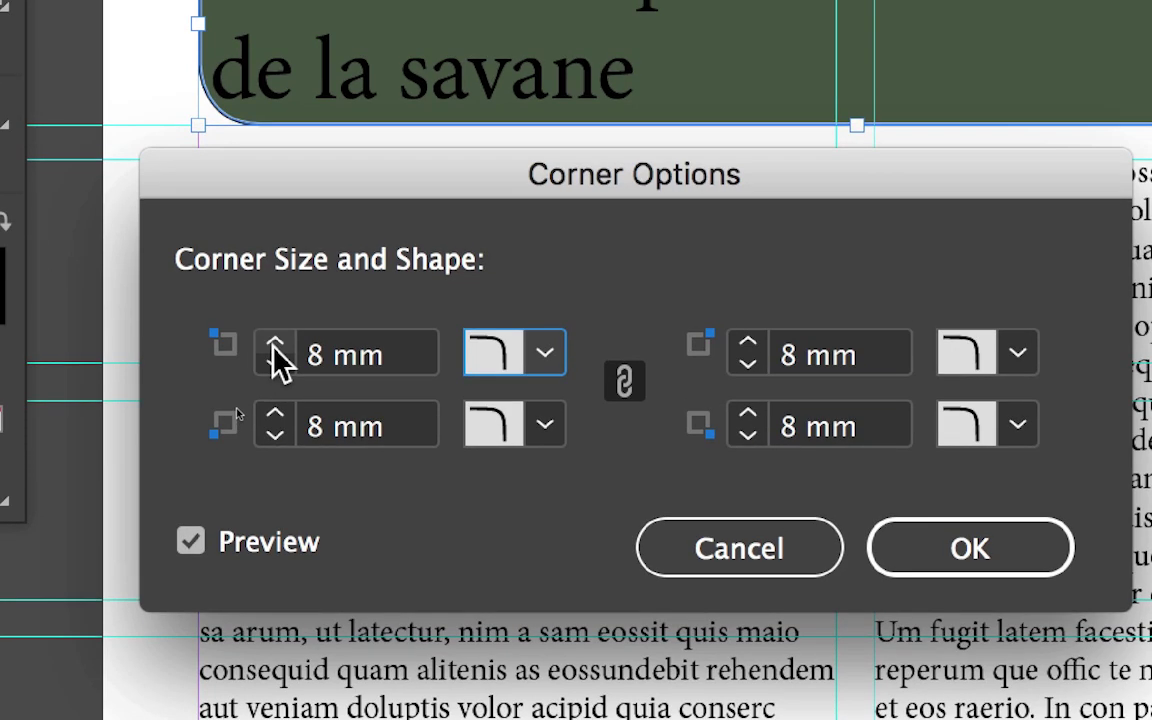
{"action": "left_click", "coordinate": [274, 346]}
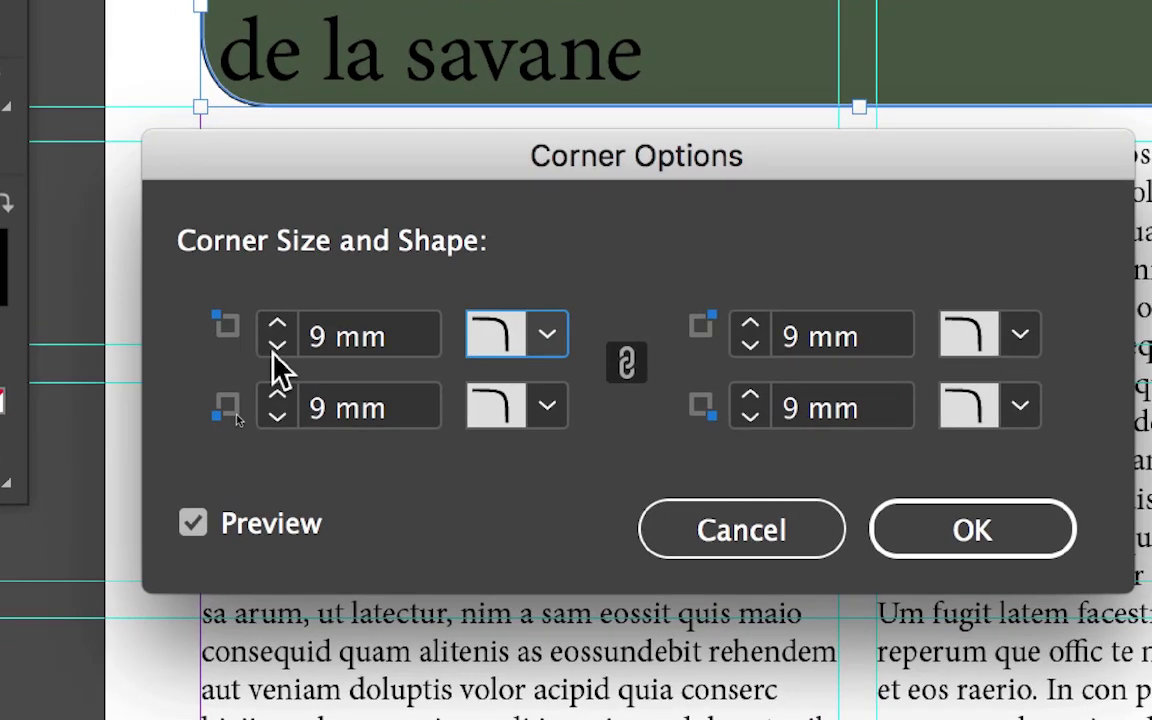
{"action": "left_click", "coordinate": [277, 345]}
{"action": "left_click", "coordinate": [277, 345]}
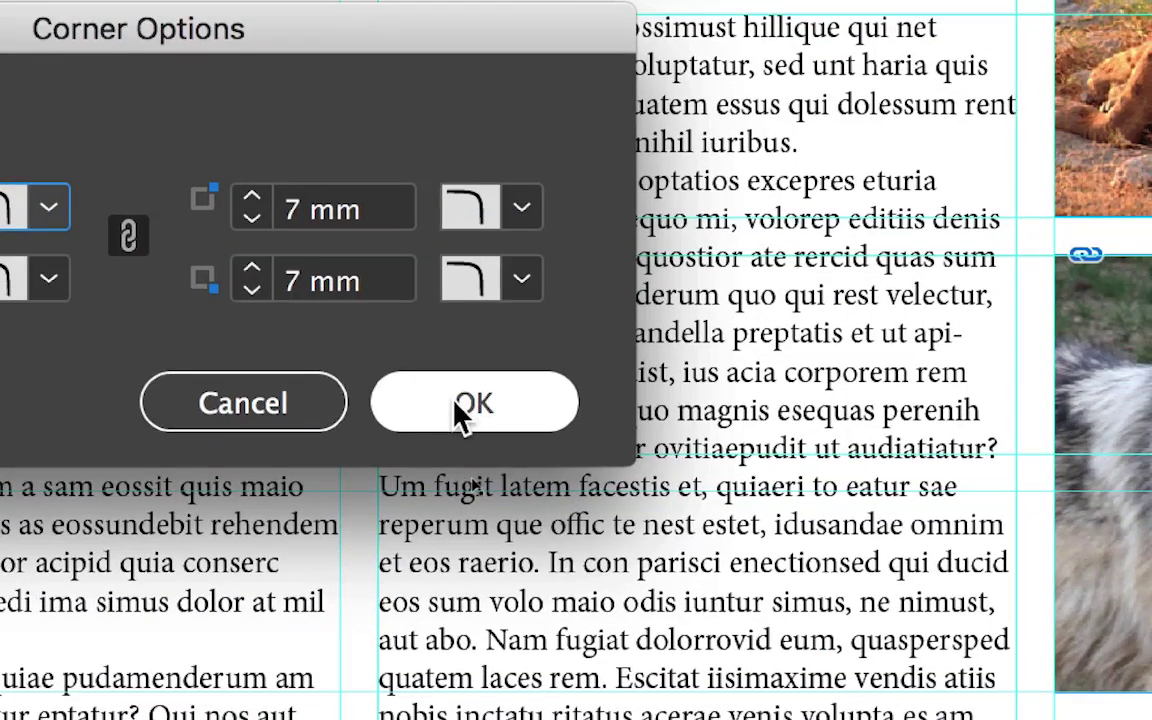
{"action": "left_click", "coordinate": [460, 408]}
Step: Reopen Corner Options and reduce the rounded corner size to 5 mm
{"action": "left_click", "coordinate": [299, 8]}
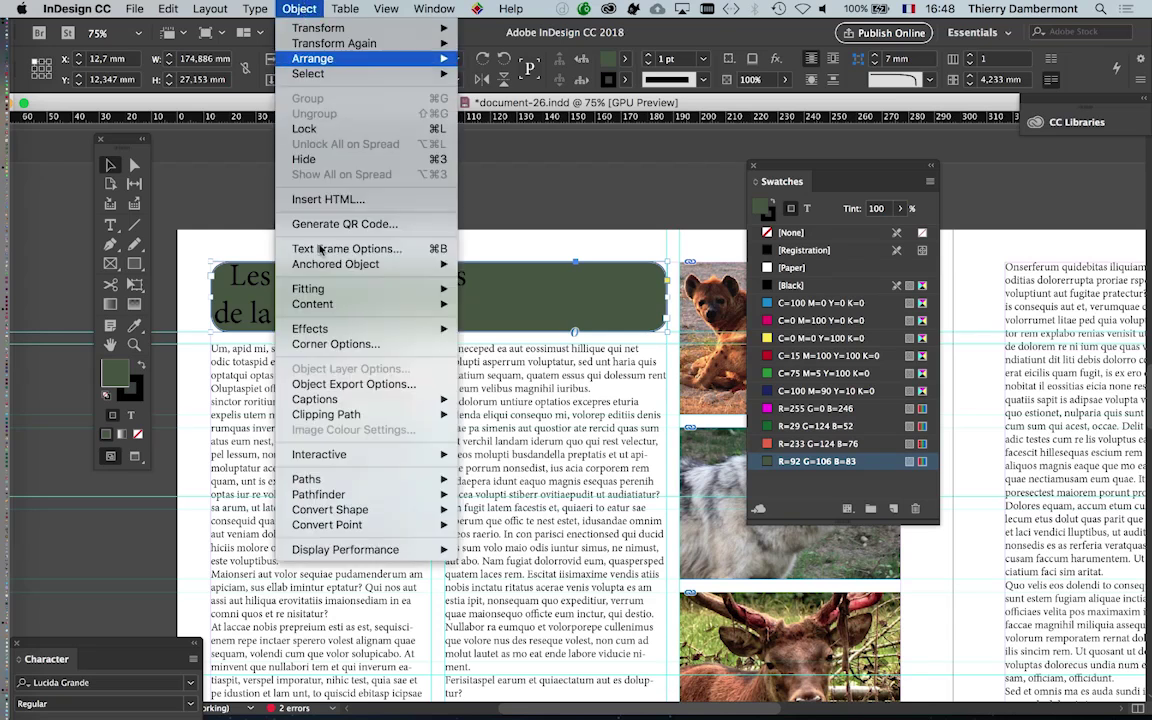
{"action": "left_click", "coordinate": [315, 343]}
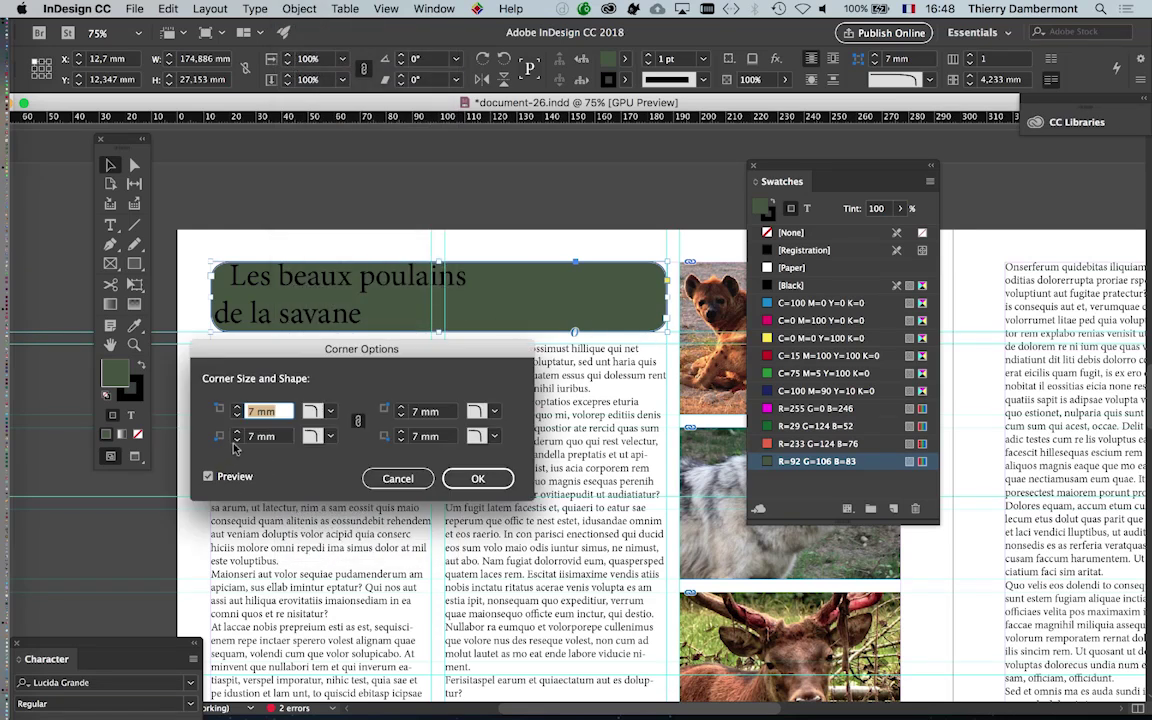
{"action": "left_click", "coordinate": [238, 441]}
{"action": "left_click", "coordinate": [238, 441]}
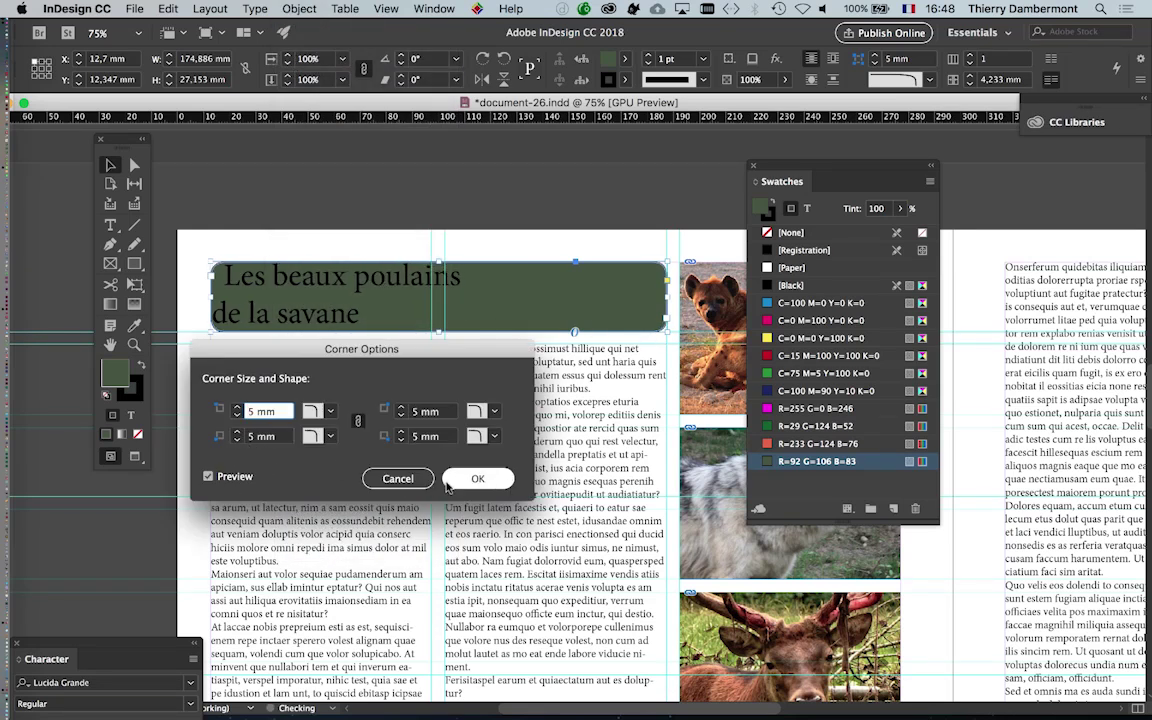
{"action": "left_click", "coordinate": [457, 484]}
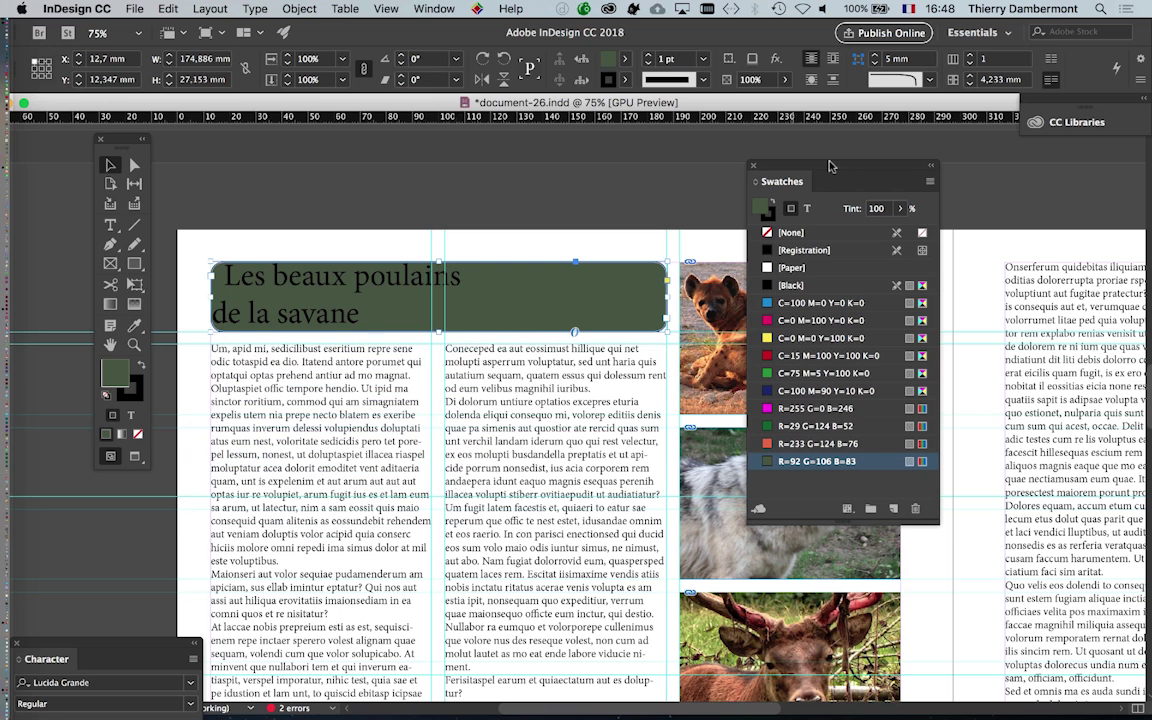
{"action": "left_click_drag", "start_coordinate": [760, 166], "coordinate": [929, 184]}
Step: Switch to Preview mode and float the Tools panel as two columns
{"action": "left_click", "coordinate": [745, 195]}
{"action": "left_click", "coordinate": [985, 444]}
{"action": "key", "text": "w"}
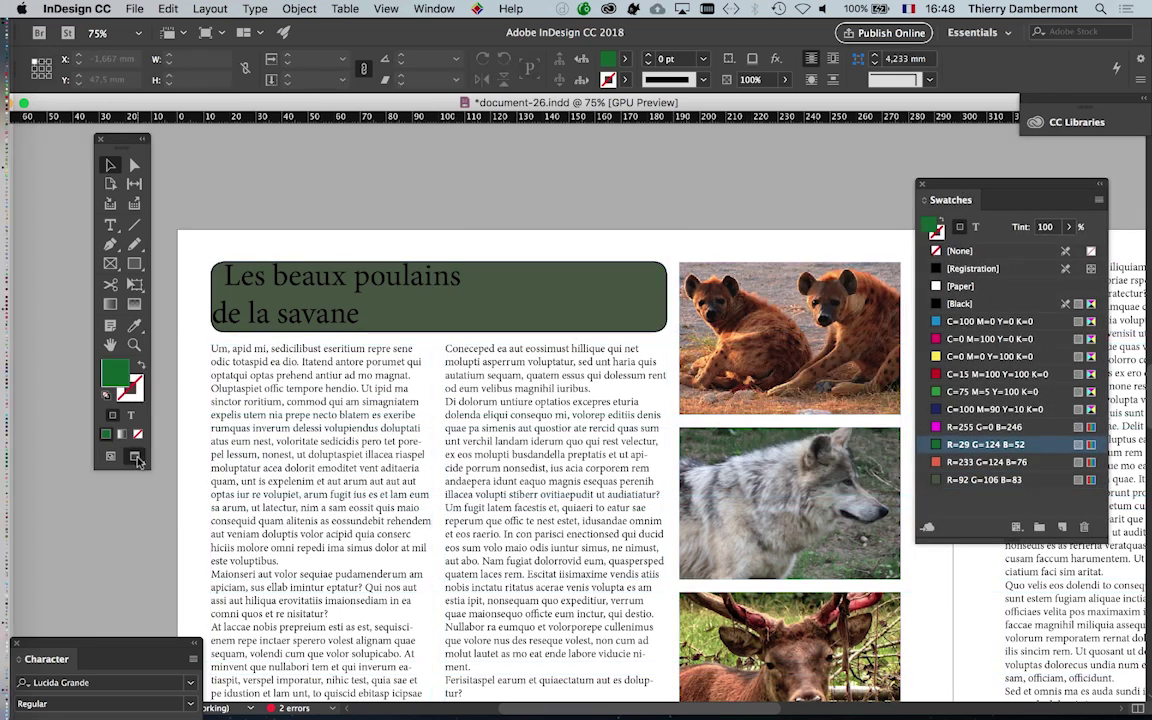
{"action": "left_click_drag", "start_coordinate": [117, 141], "coordinate": [15, 125]}
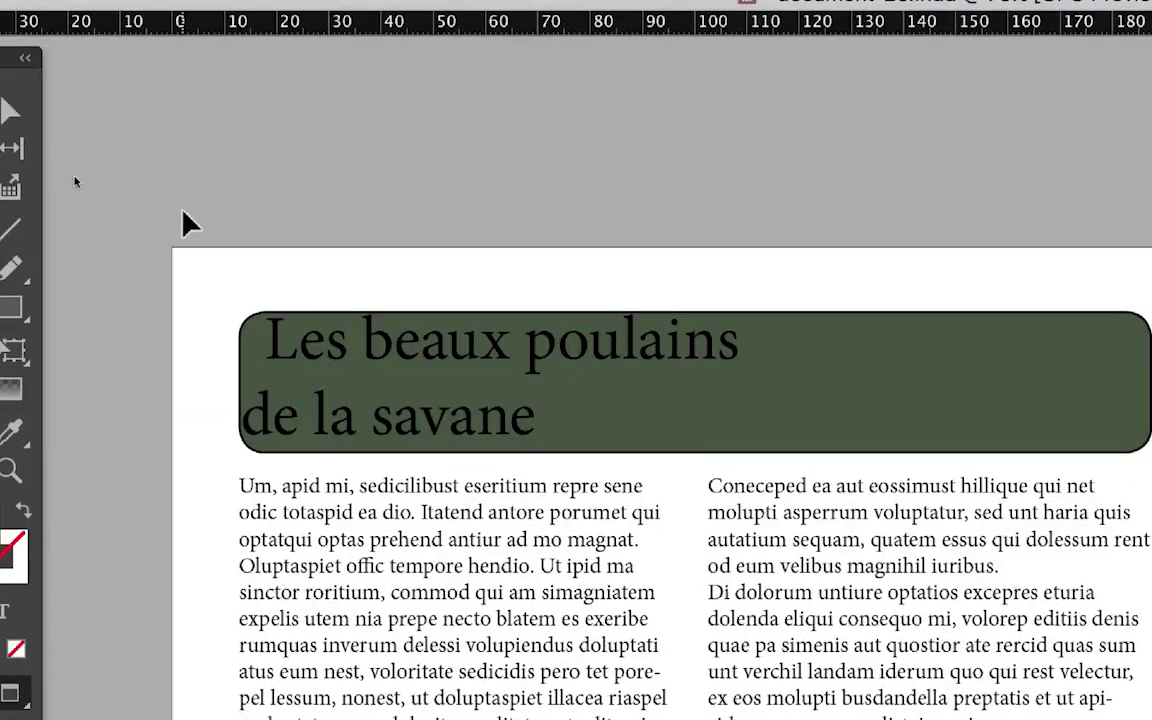
{"action": "left_click_drag", "start_coordinate": [20, 57], "coordinate": [175, 163]}
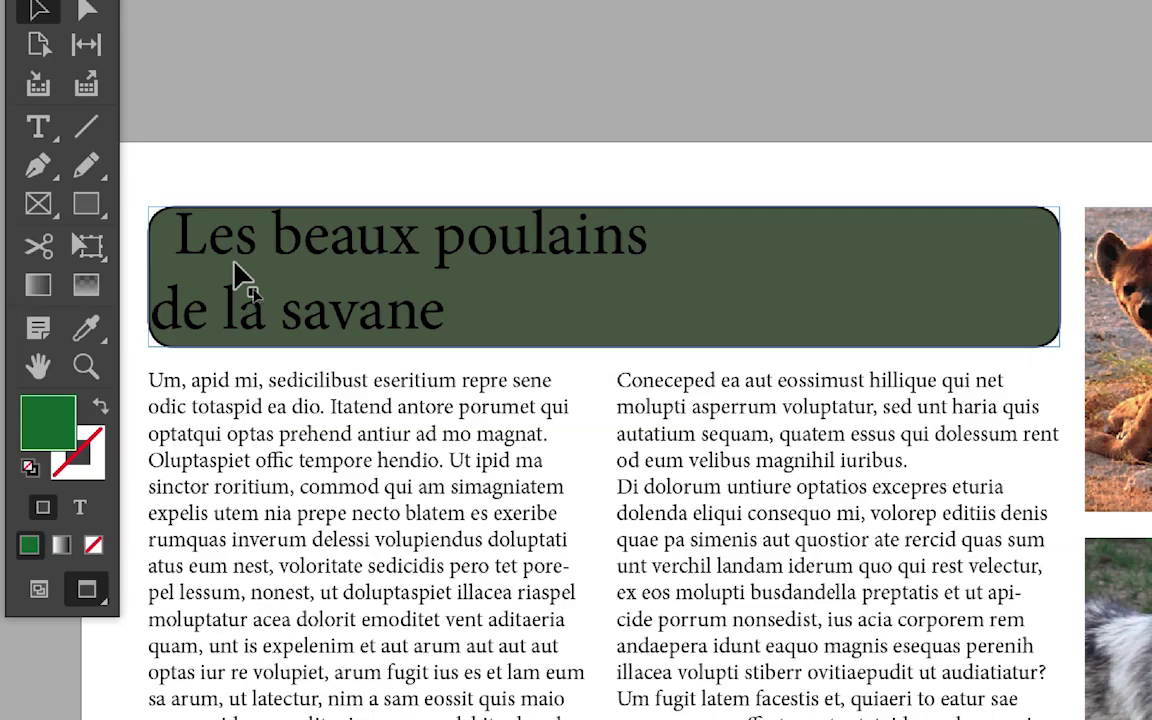
Step: Select the heading frame and set its stroke to None
{"action": "left_click", "coordinate": [237, 275]}
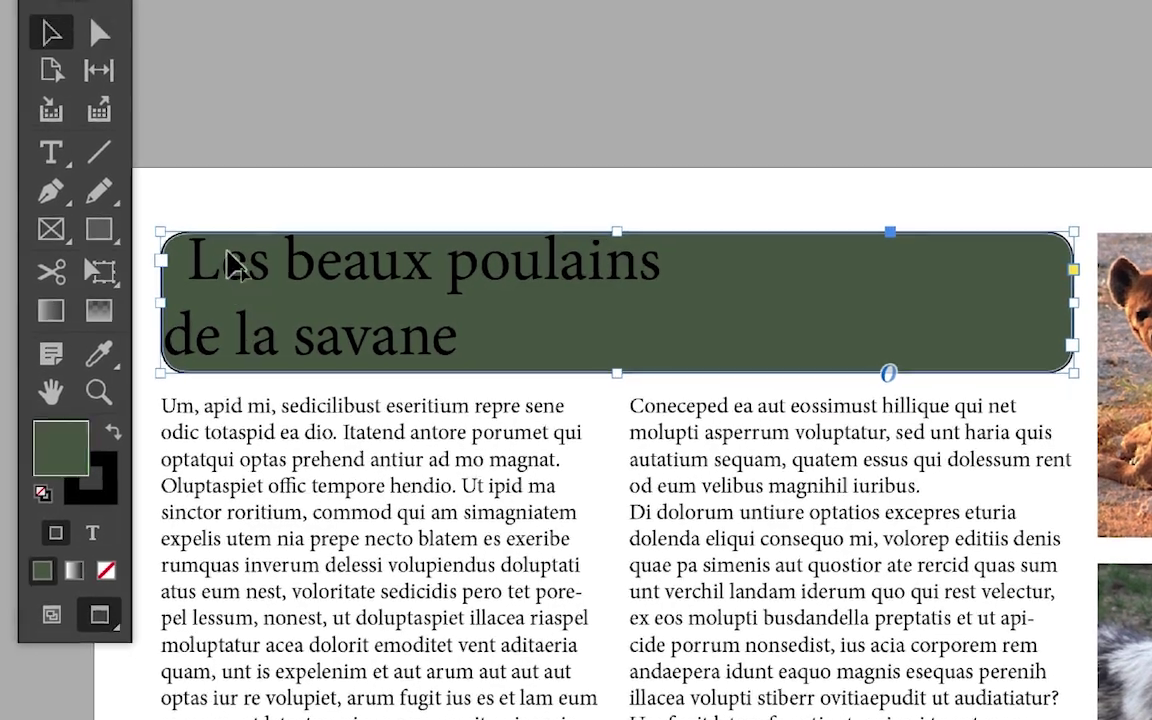
{"action": "left_click", "coordinate": [212, 163]}
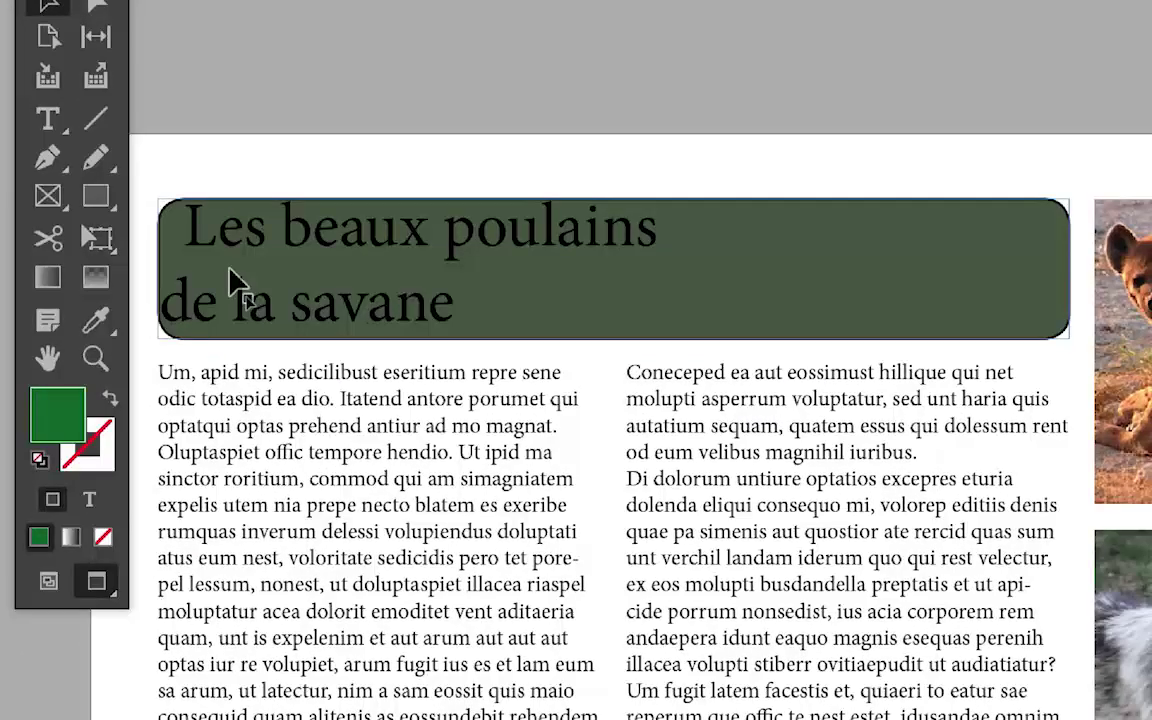
{"action": "left_click", "coordinate": [229, 272]}
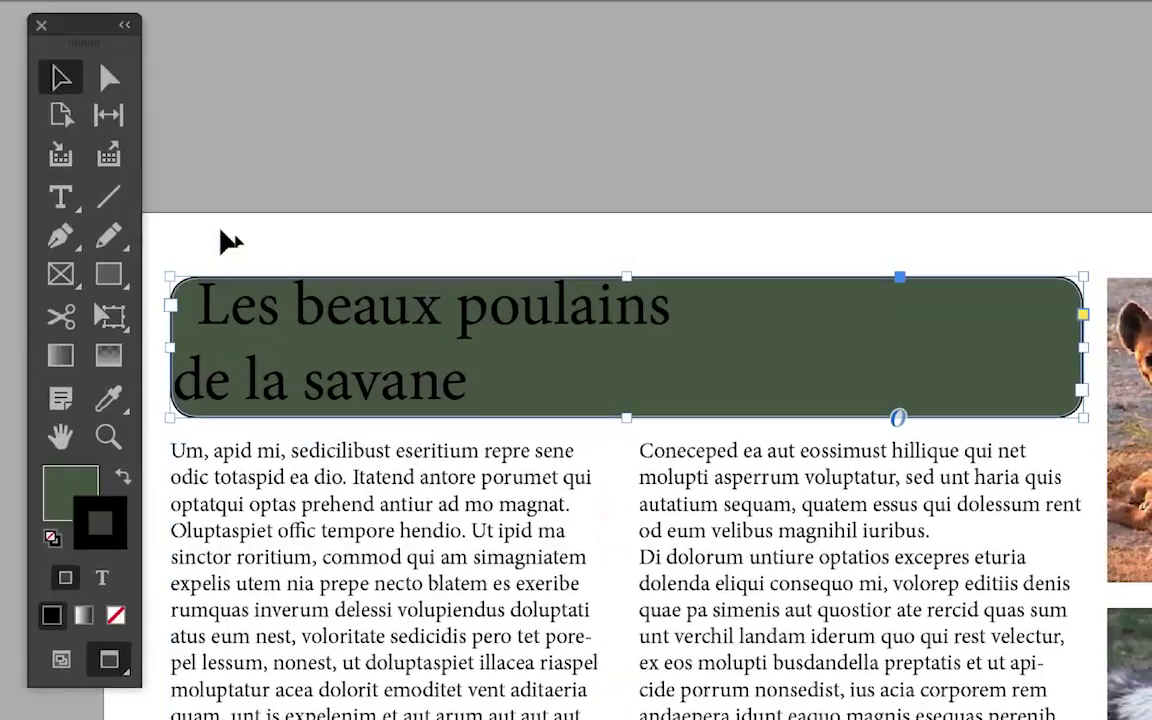
{"action": "left_click", "coordinate": [263, 70]}
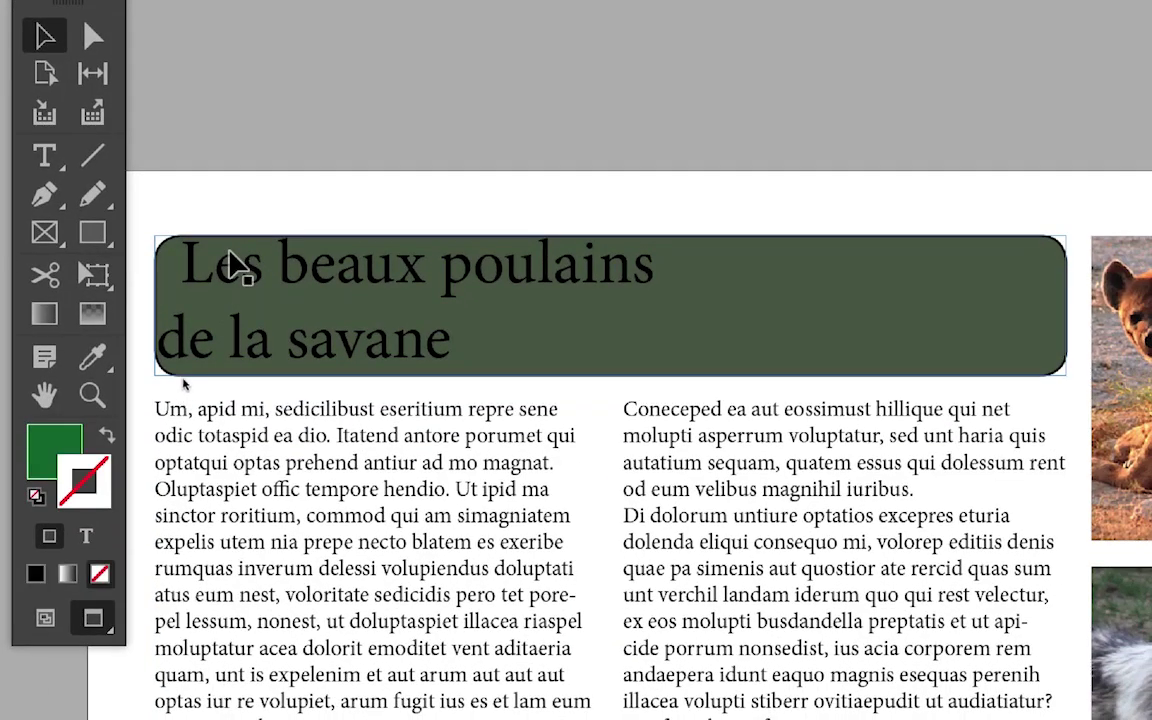
{"action": "left_click", "coordinate": [230, 262]}
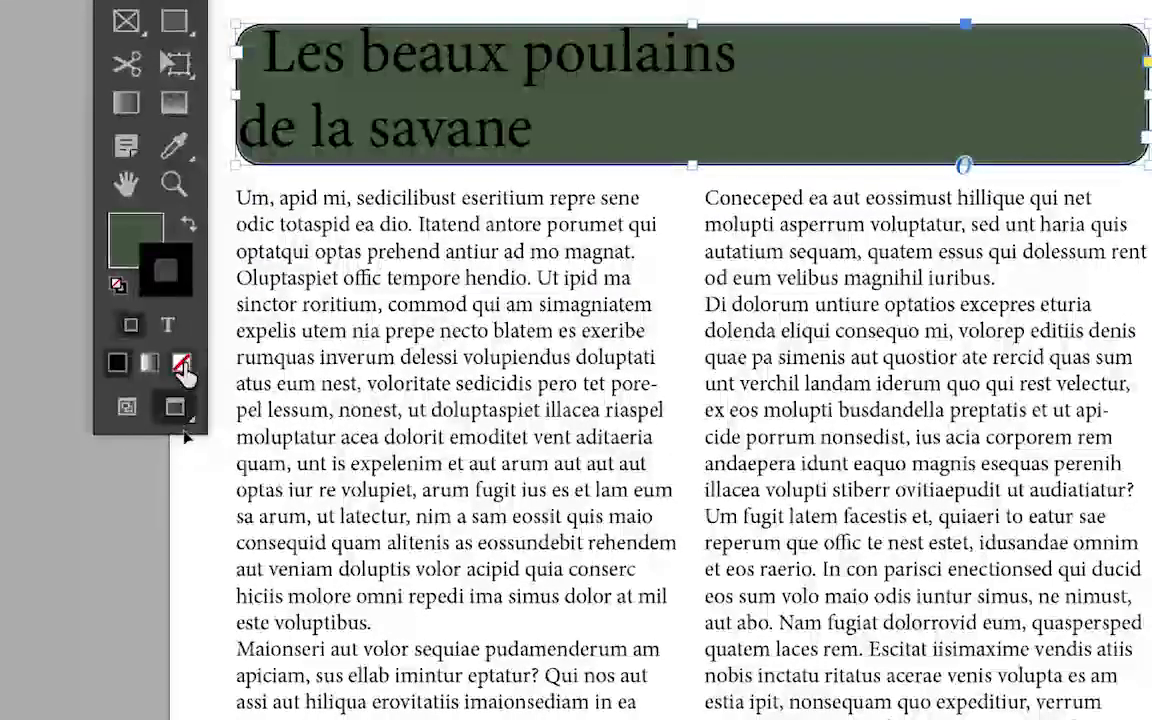
{"action": "left_click", "coordinate": [183, 368]}
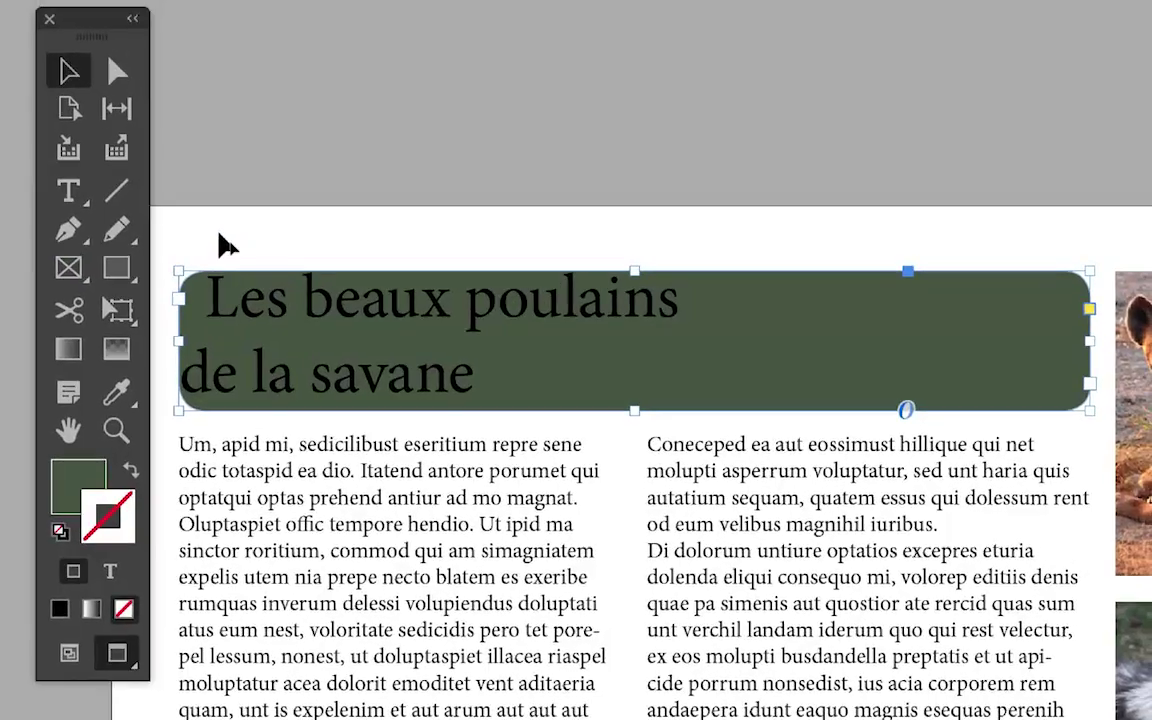
Step: Toggle the heading frame's selection to check it shows no outline
{"action": "left_click", "coordinate": [226, 245]}
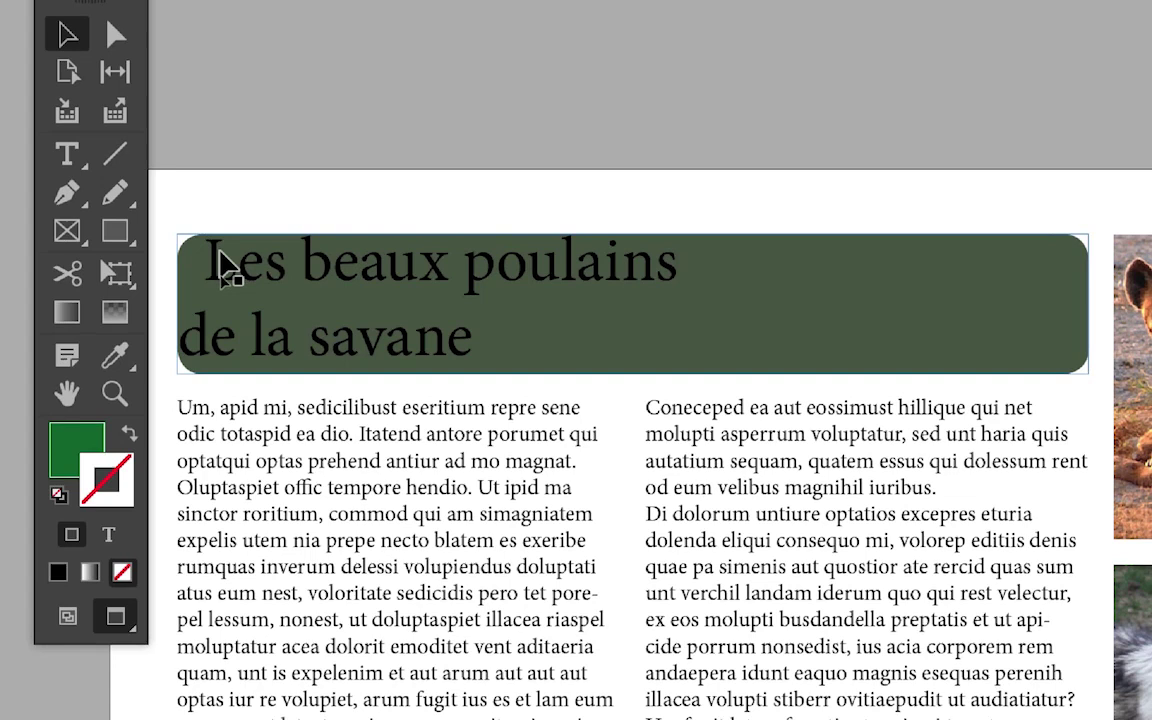
{"action": "left_click", "coordinate": [228, 265]}
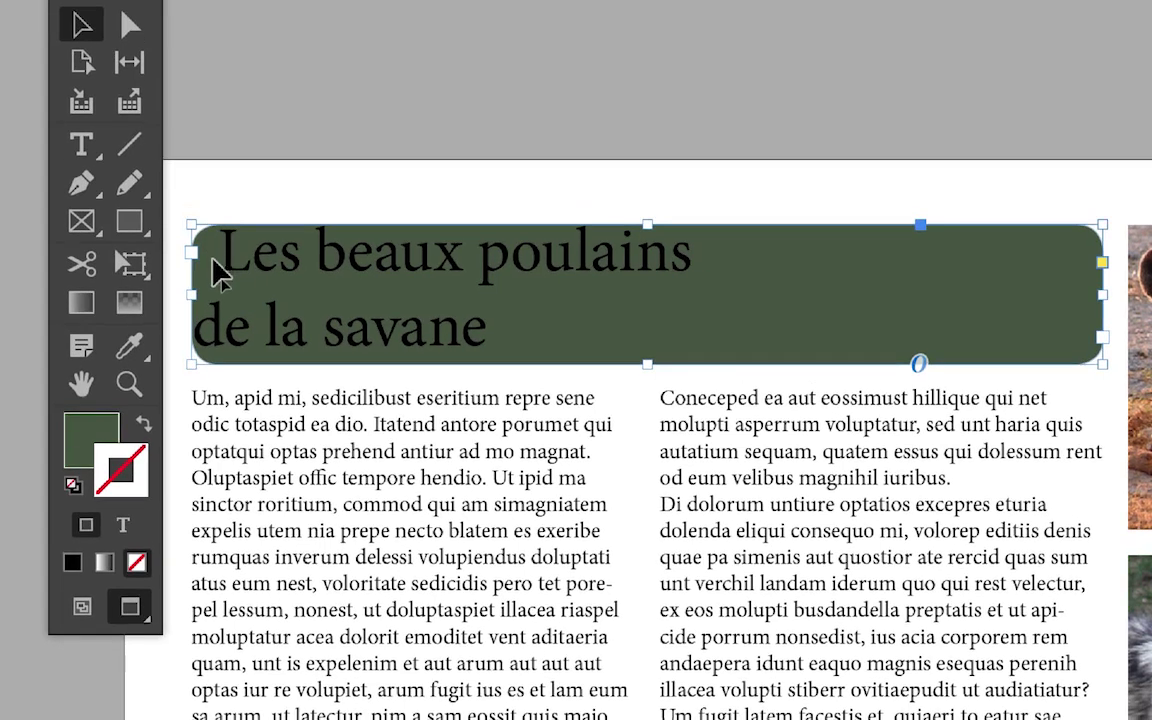
{"action": "left_click", "coordinate": [230, 245]}
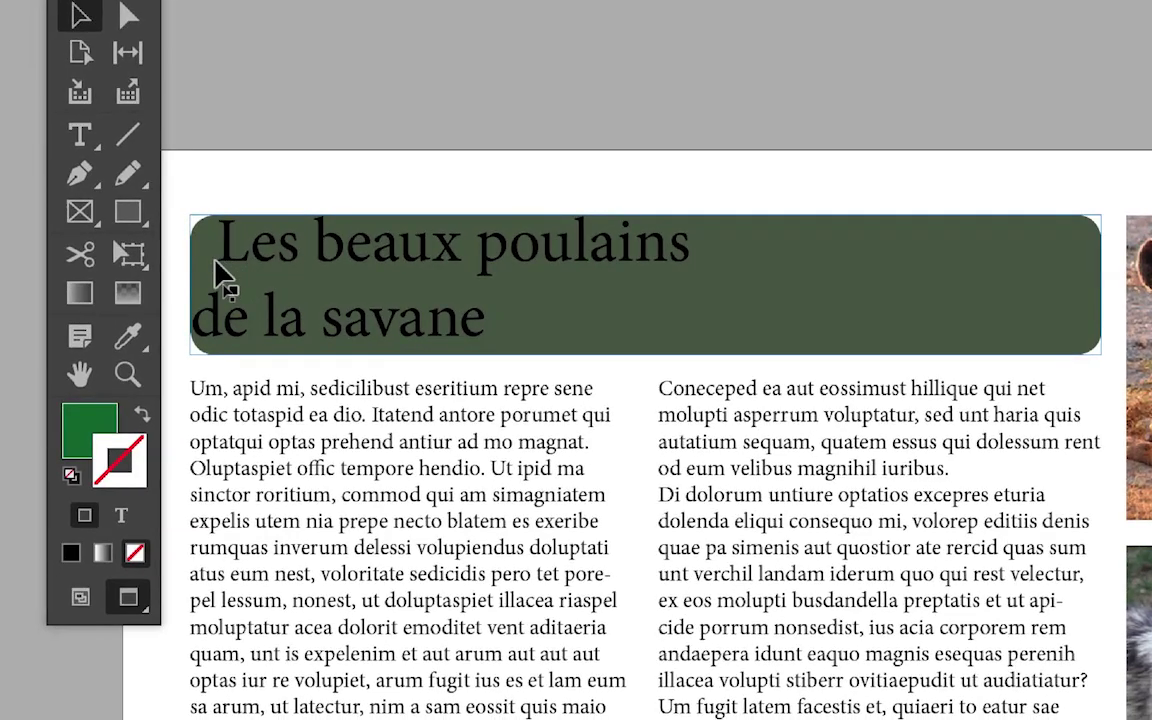
{"action": "left_click", "coordinate": [220, 272]}
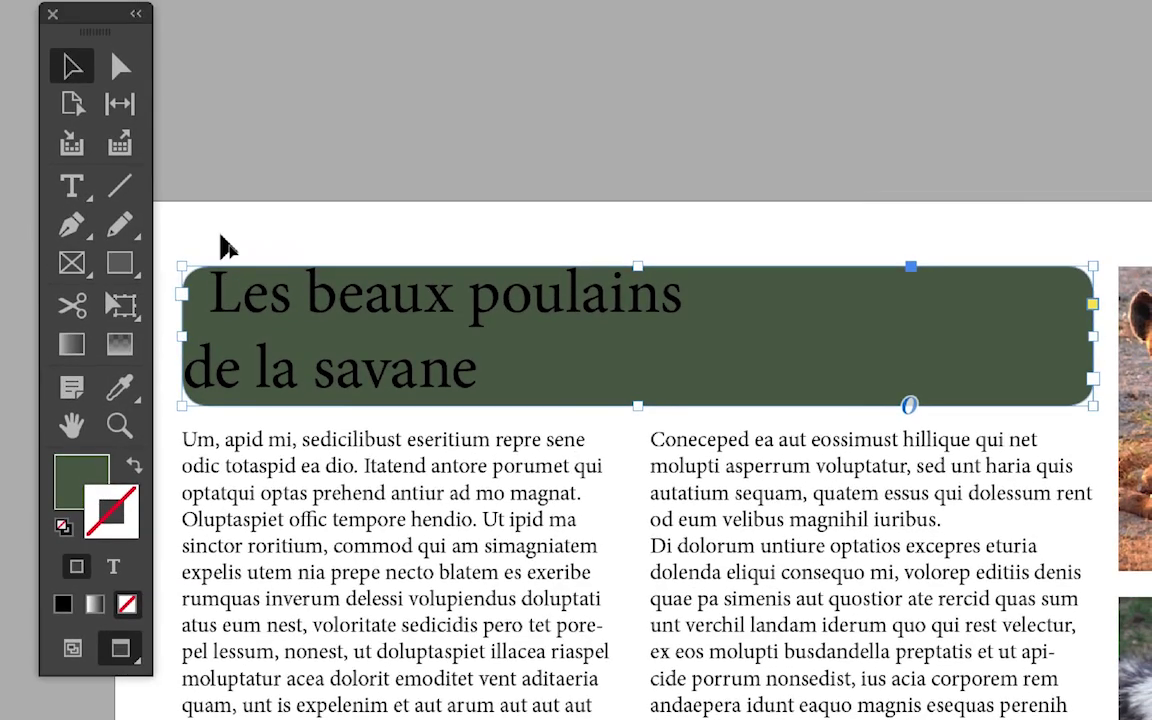
{"action": "left_click", "coordinate": [221, 247]}
{"action": "left_click", "coordinate": [223, 258]}
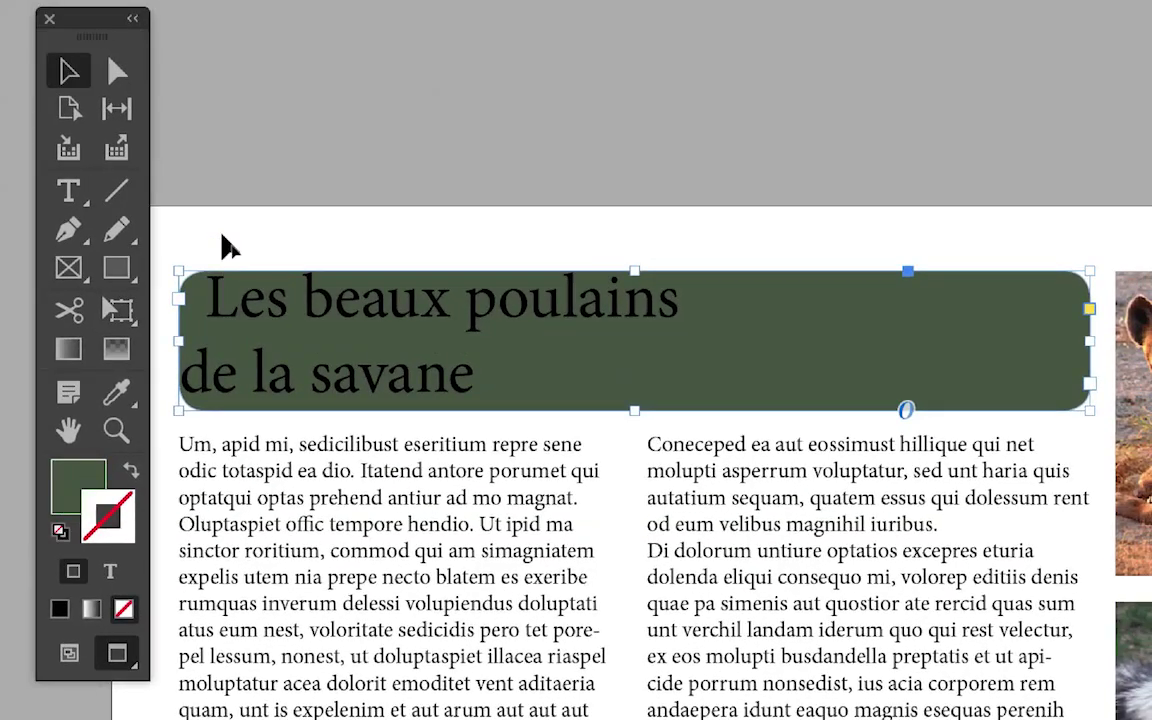
{"action": "left_click", "coordinate": [229, 248]}
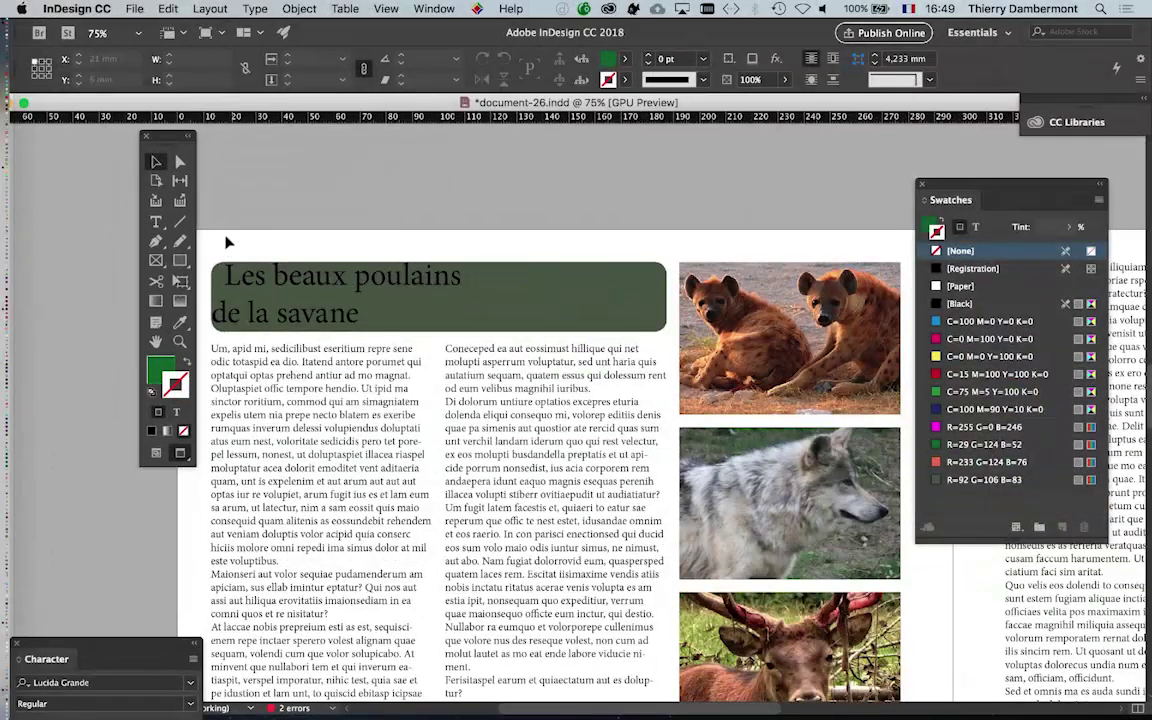
Step: Return to Normal view with the green heading frame selected and zoom to 125%
{"action": "left_click_drag", "start_coordinate": [157, 142], "coordinate": [90, 148]}
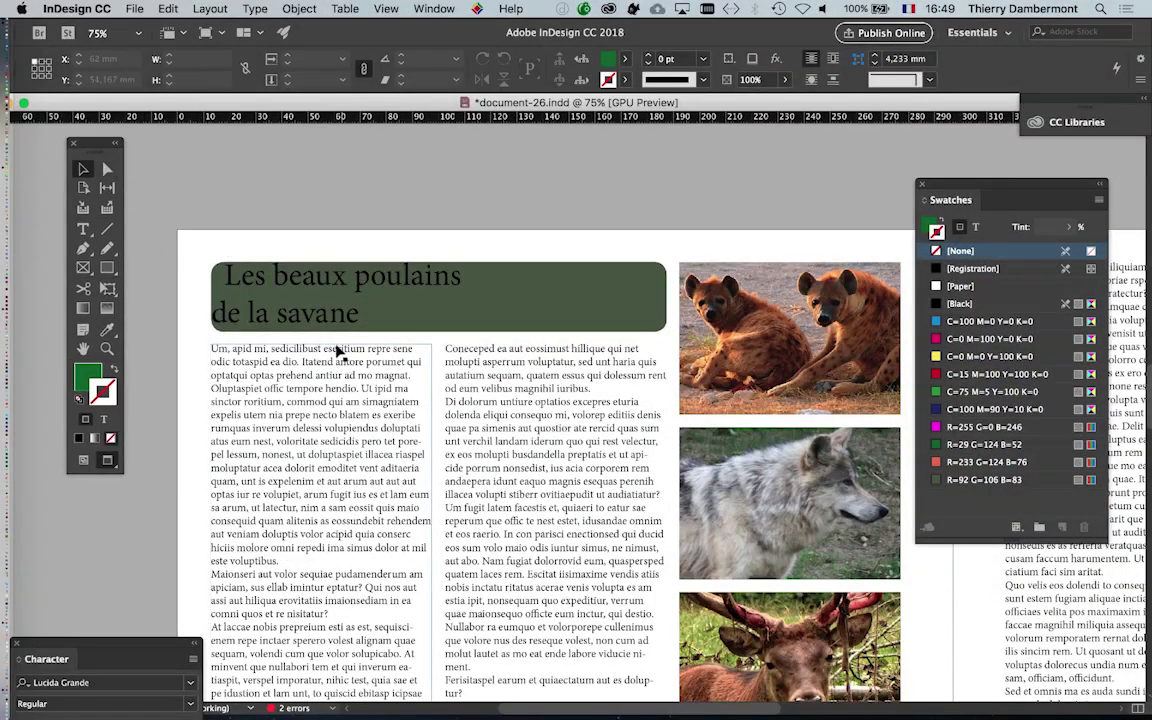
{"action": "left_click", "coordinate": [303, 287]}
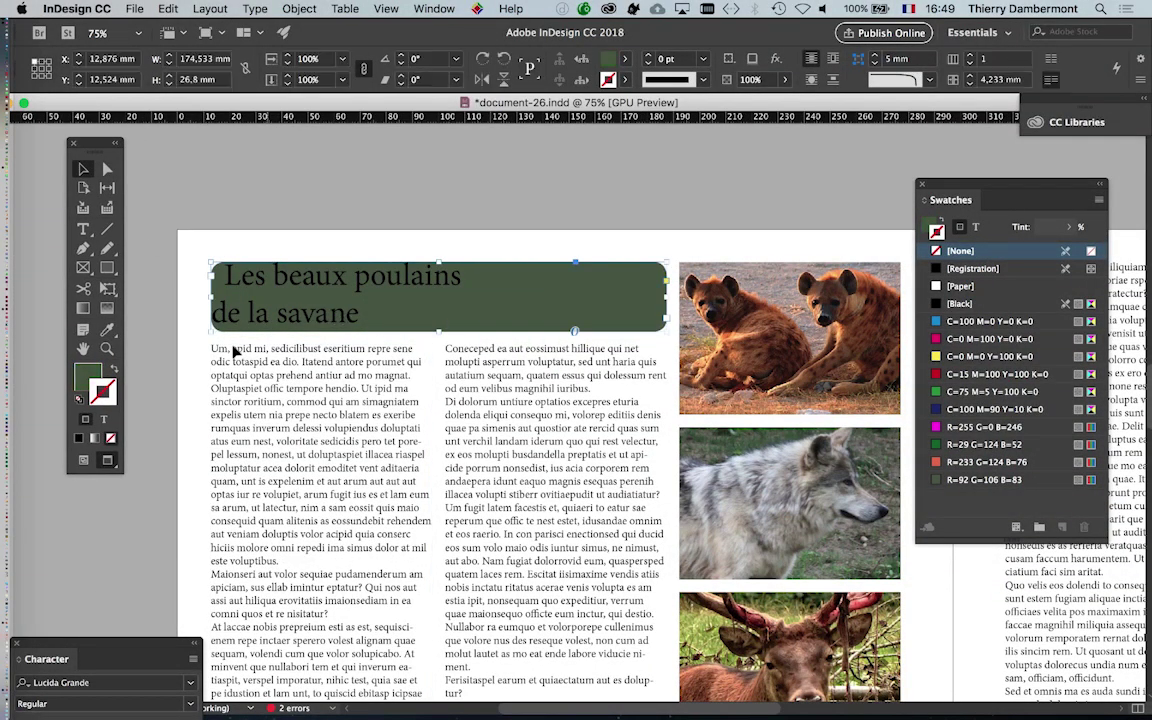
{"action": "key", "text": "w"}
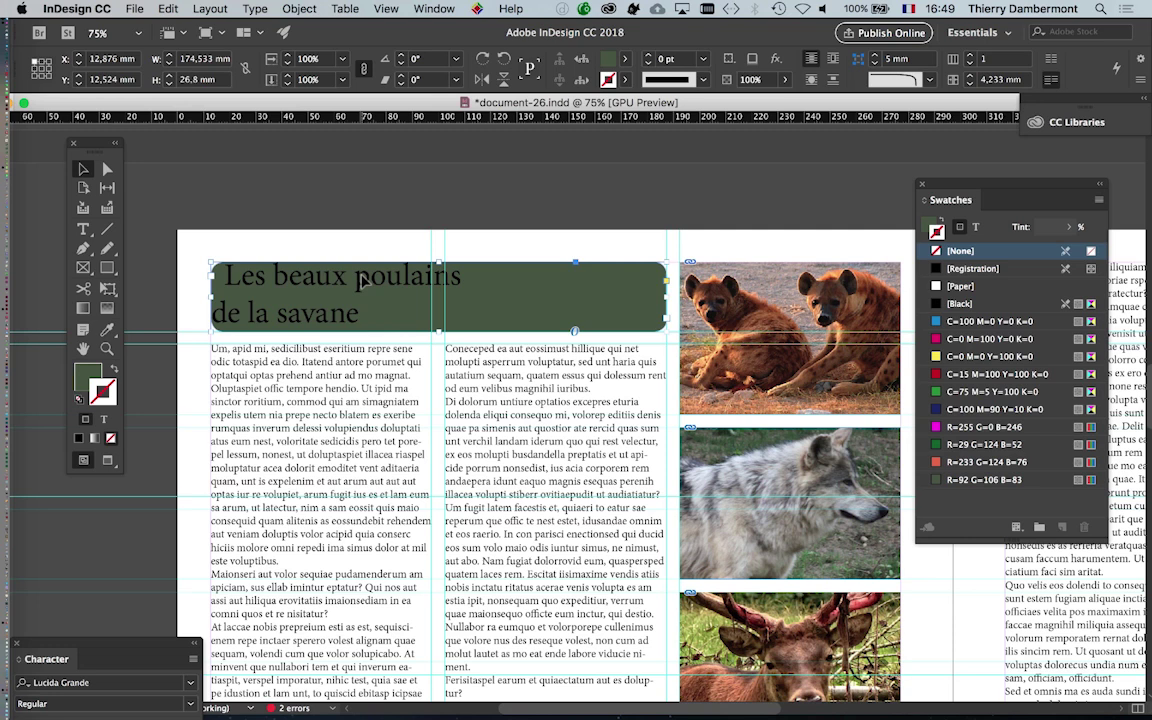
{"action": "key", "text": "super+1"}
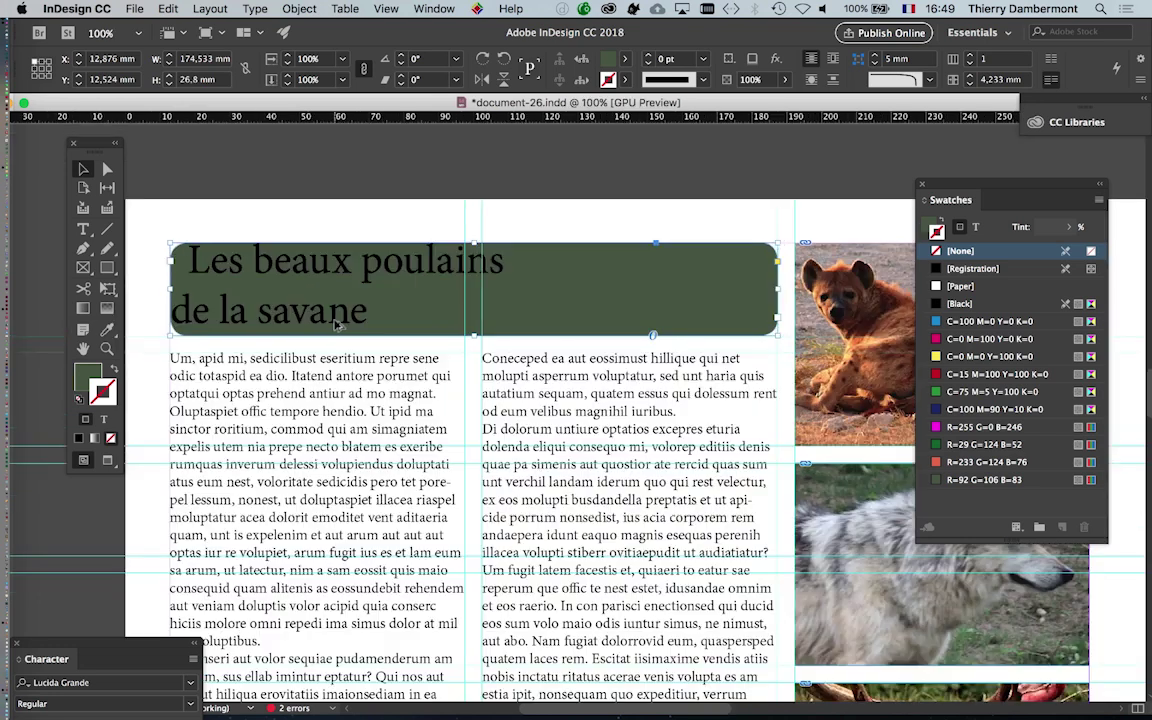
{"action": "left_click_drag", "start_coordinate": [950, 199], "coordinate": [1040, 209]}
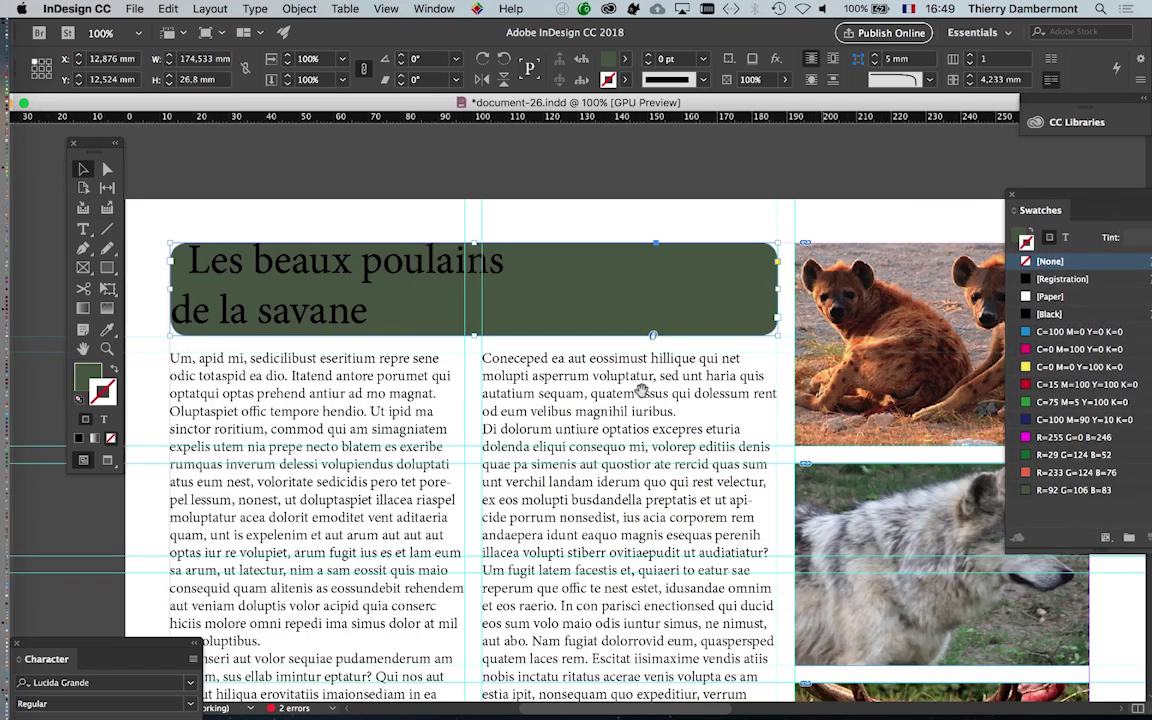
{"action": "scroll", "coordinate": [502, 323], "scroll_direction": "left", "scroll_amount": 3}
{"action": "key", "text": "super+equal"}
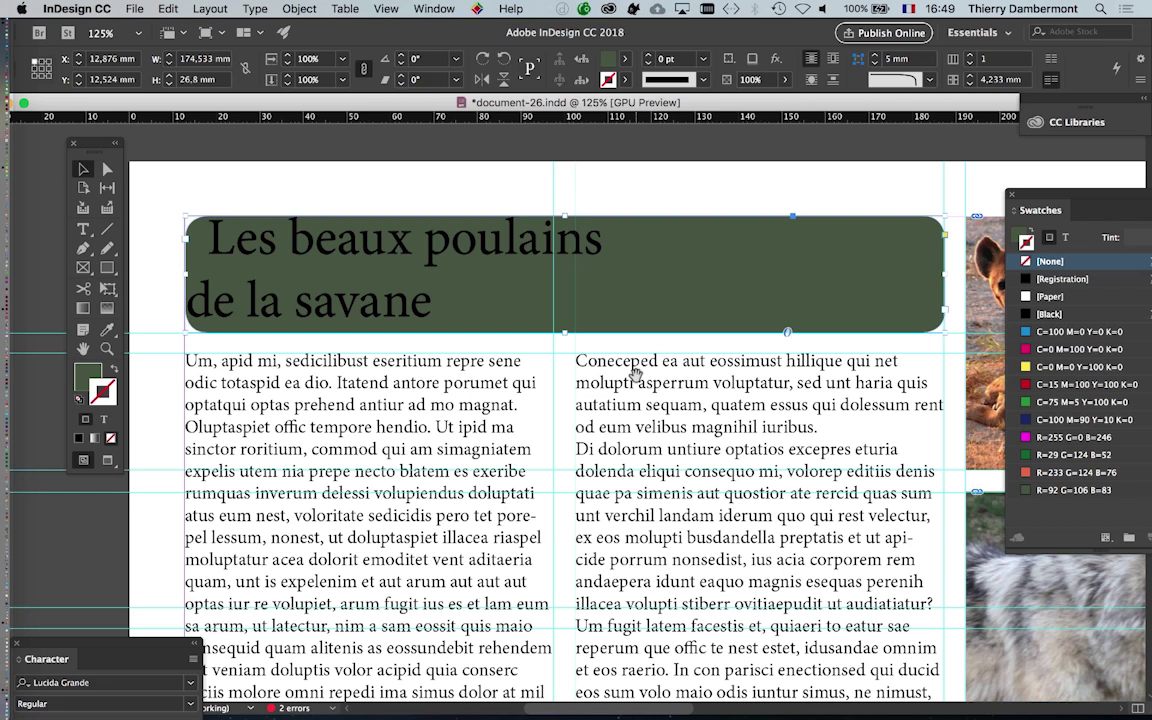
{"action": "mouse_move", "coordinate": [103, 145]}
{"action": "left_mouse_down"}
{"action": "mouse_move", "coordinate": [120, 172]}
{"action": "mouse_move", "coordinate": [115, 155]}
{"action": "left_mouse_up"}
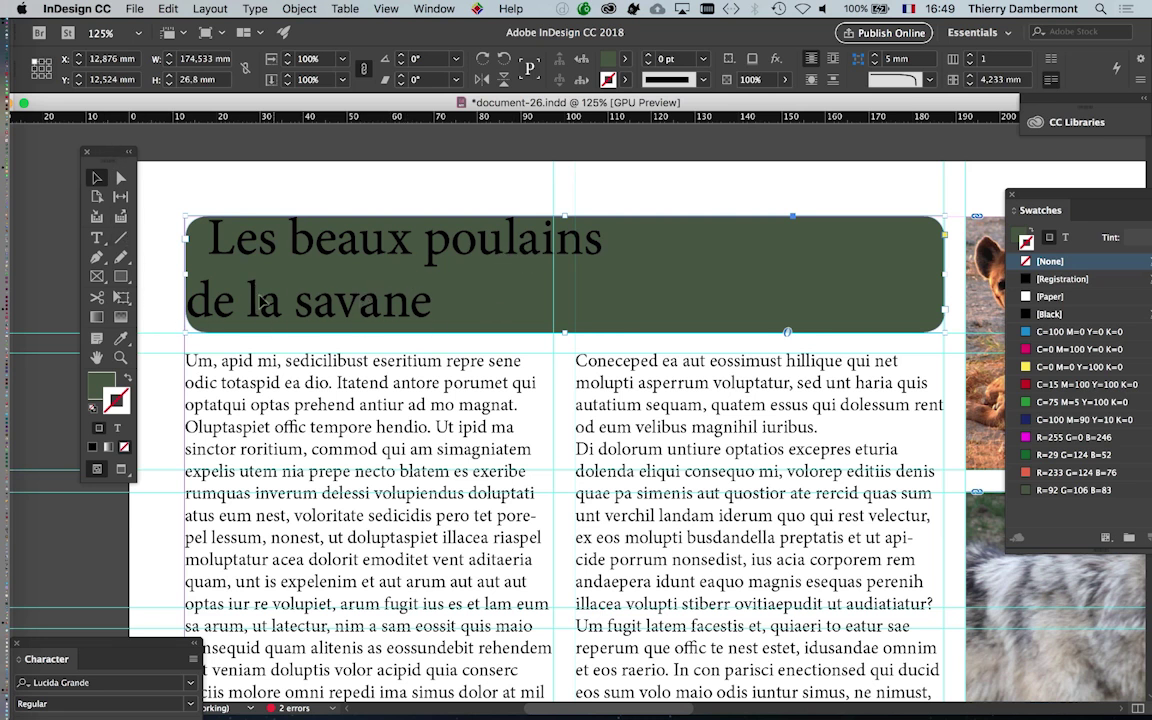
{"action": "left_click", "coordinate": [232, 168]}
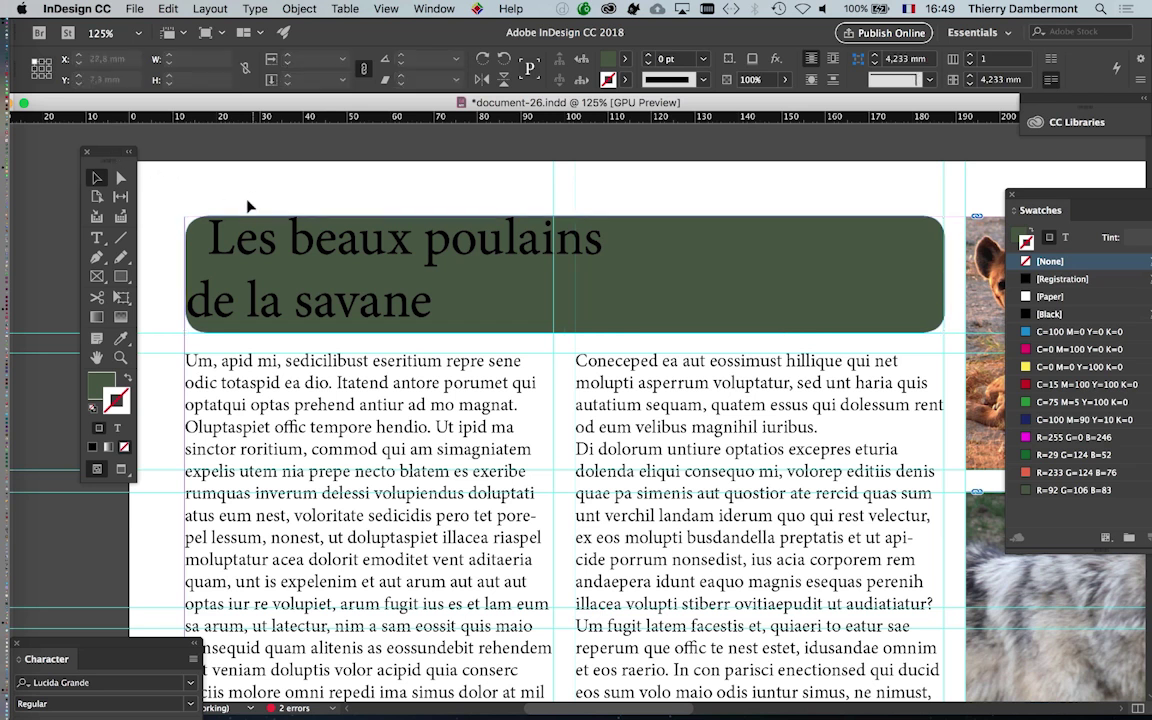
{"action": "left_click", "coordinate": [228, 300]}
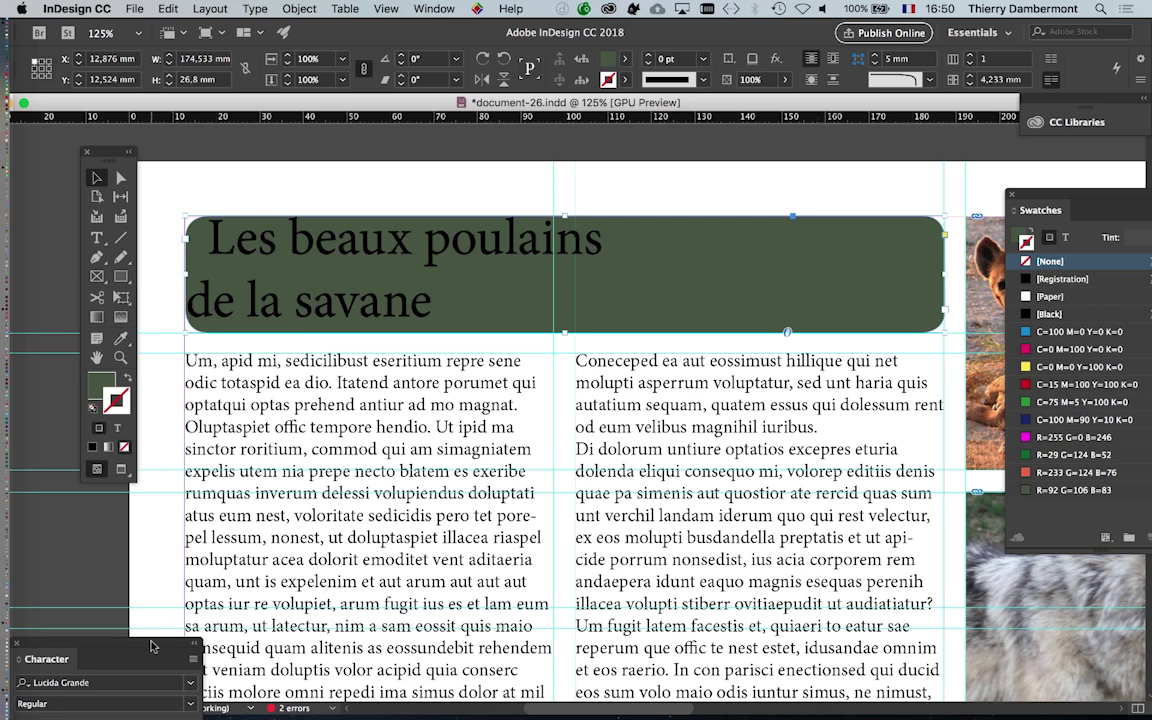
Step: Lower the heading leading step by step from 40 pt to 28 pt in the floating Character panel
{"action": "mouse_move", "coordinate": [155, 642]}
{"action": "left_mouse_down"}
{"action": "mouse_move", "coordinate": [565, 412]}
{"action": "mouse_move", "coordinate": [565, 391]}
{"action": "left_mouse_up"}
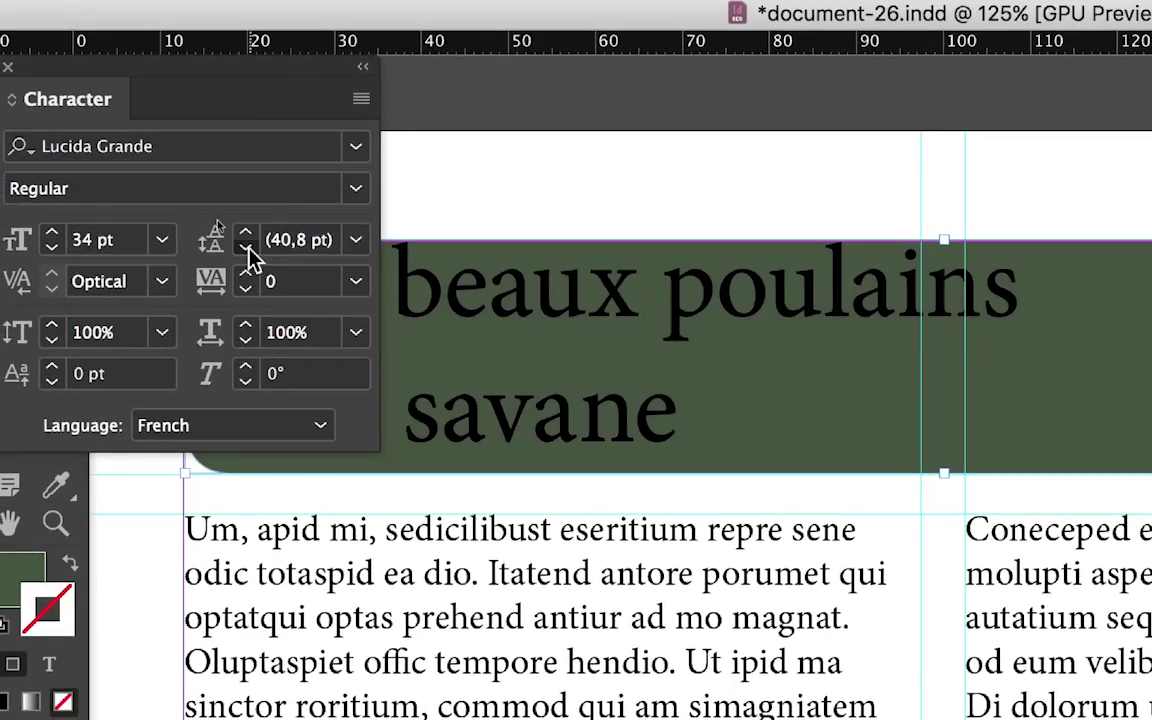
{"action": "left_click", "coordinate": [246, 249]}
{"action": "left_click", "coordinate": [246, 249]}
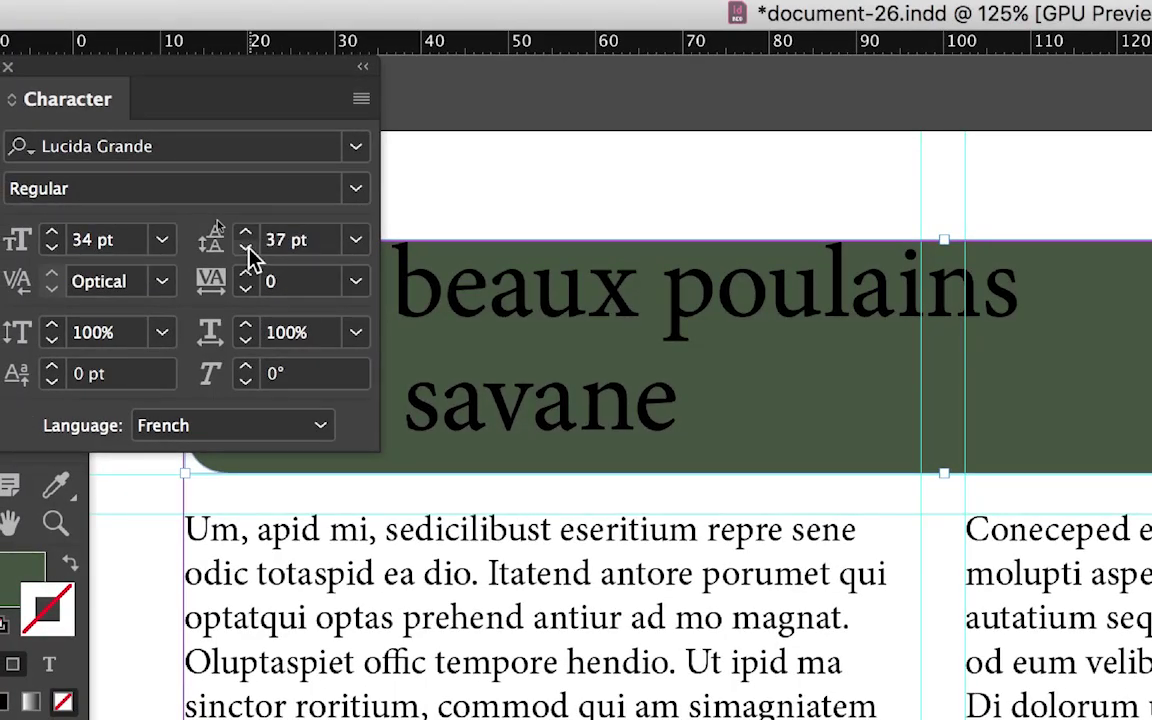
{"action": "left_click", "coordinate": [246, 249]}
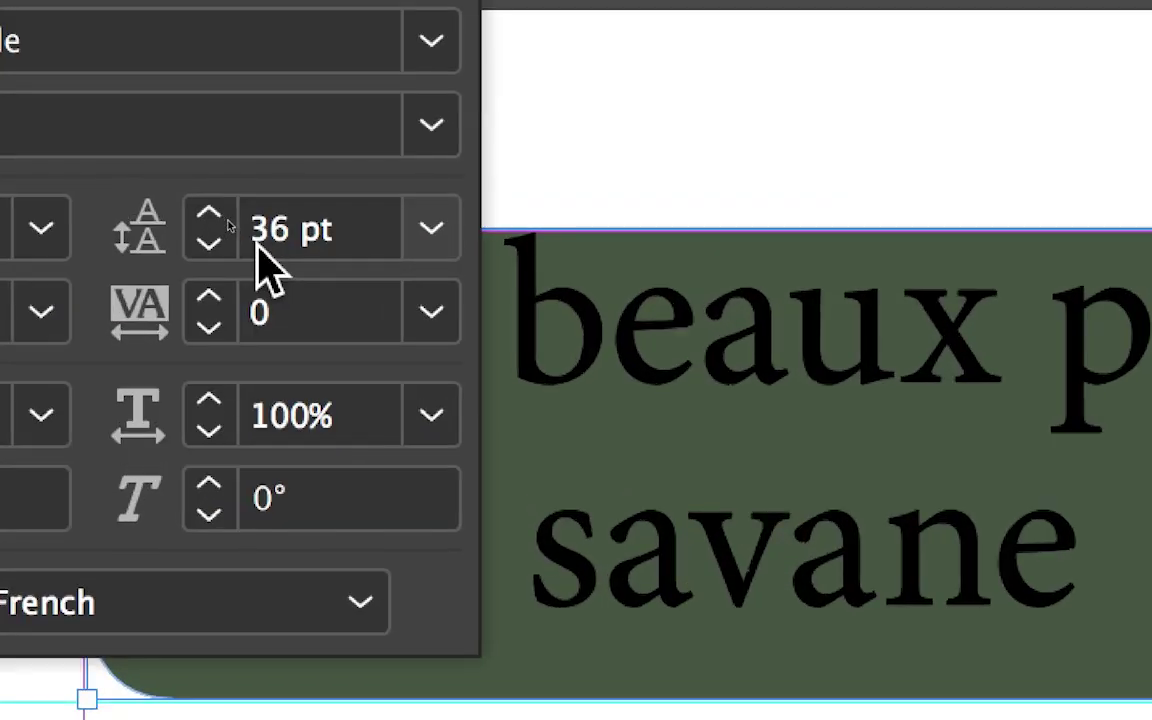
{"action": "left_click", "coordinate": [209, 241]}
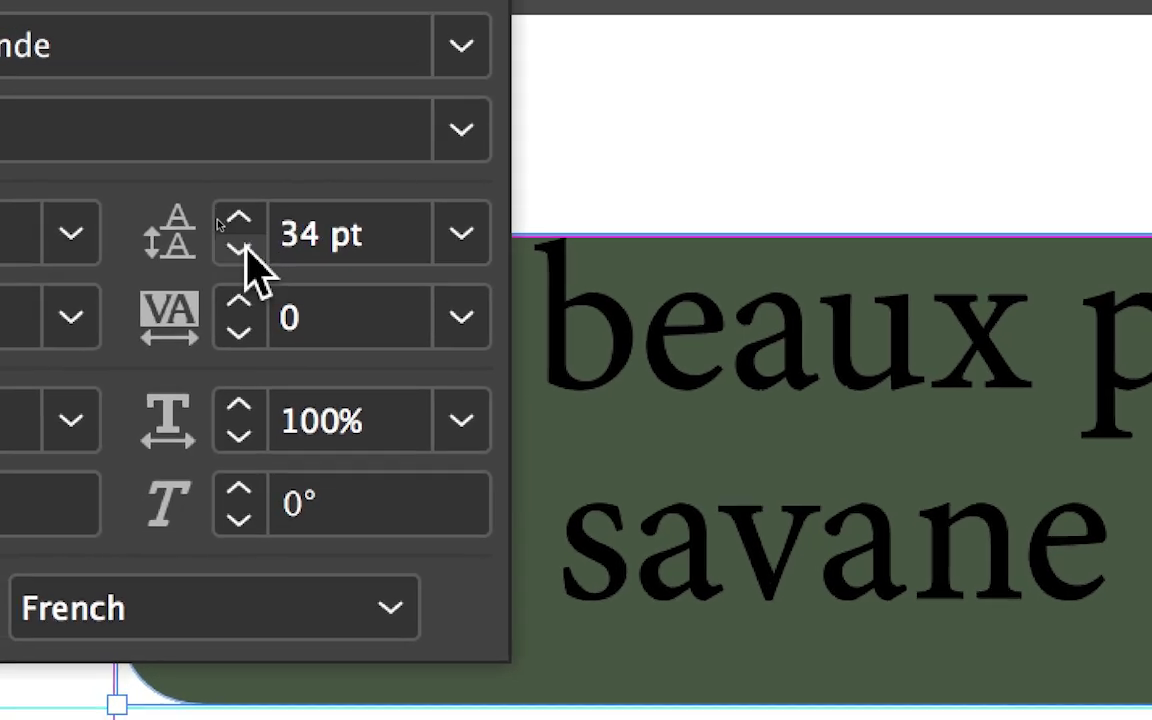
{"action": "left_click", "coordinate": [242, 248]}
{"action": "left_click", "coordinate": [242, 248]}
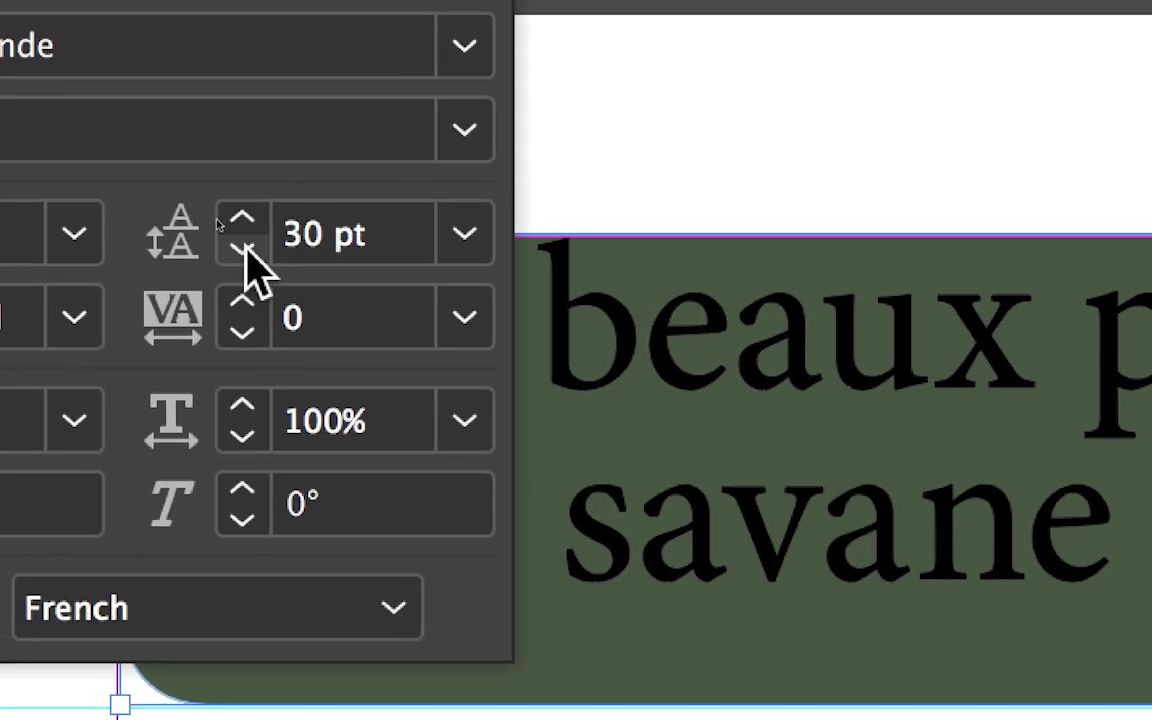
{"action": "left_click", "coordinate": [243, 248]}
{"action": "left_click", "coordinate": [243, 248]}
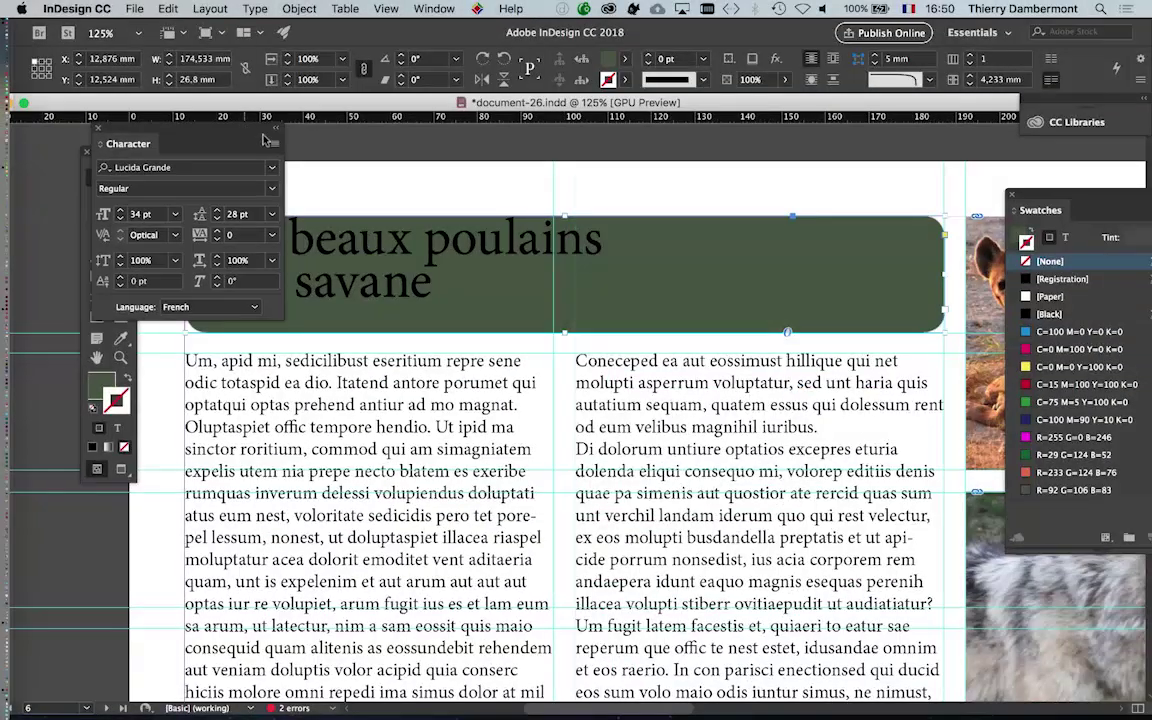
{"action": "left_click_drag", "start_coordinate": [263, 128], "coordinate": [413, 398]}
{"action": "left_click_drag", "start_coordinate": [110, 150], "coordinate": [130, 148]}
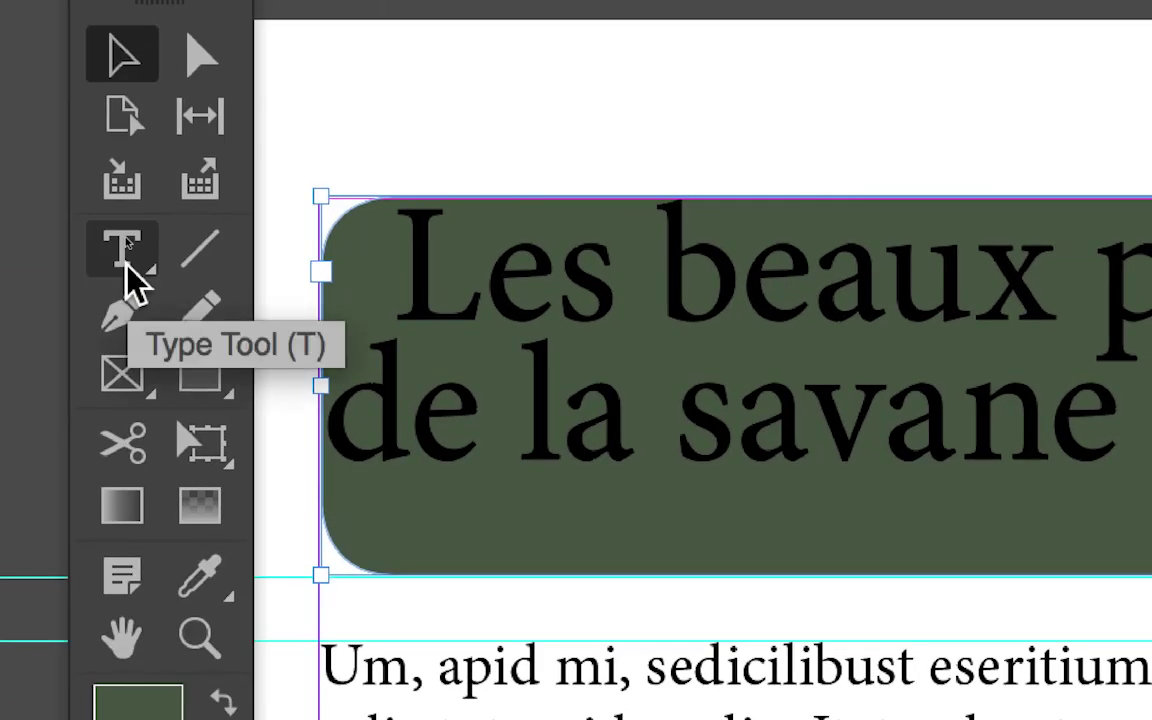
{"action": "left_click", "coordinate": [126, 265]}
{"action": "left_click_drag", "start_coordinate": [385, 262], "coordinate": [1122, 408]}
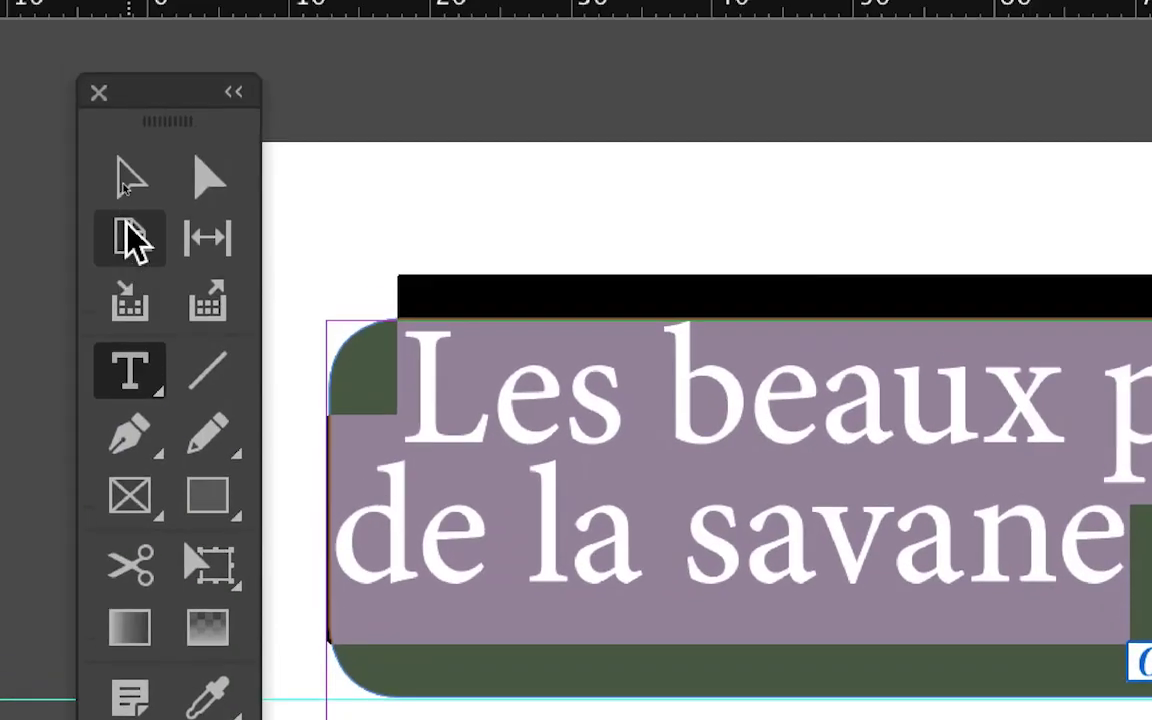
{"action": "left_click", "coordinate": [127, 212]}
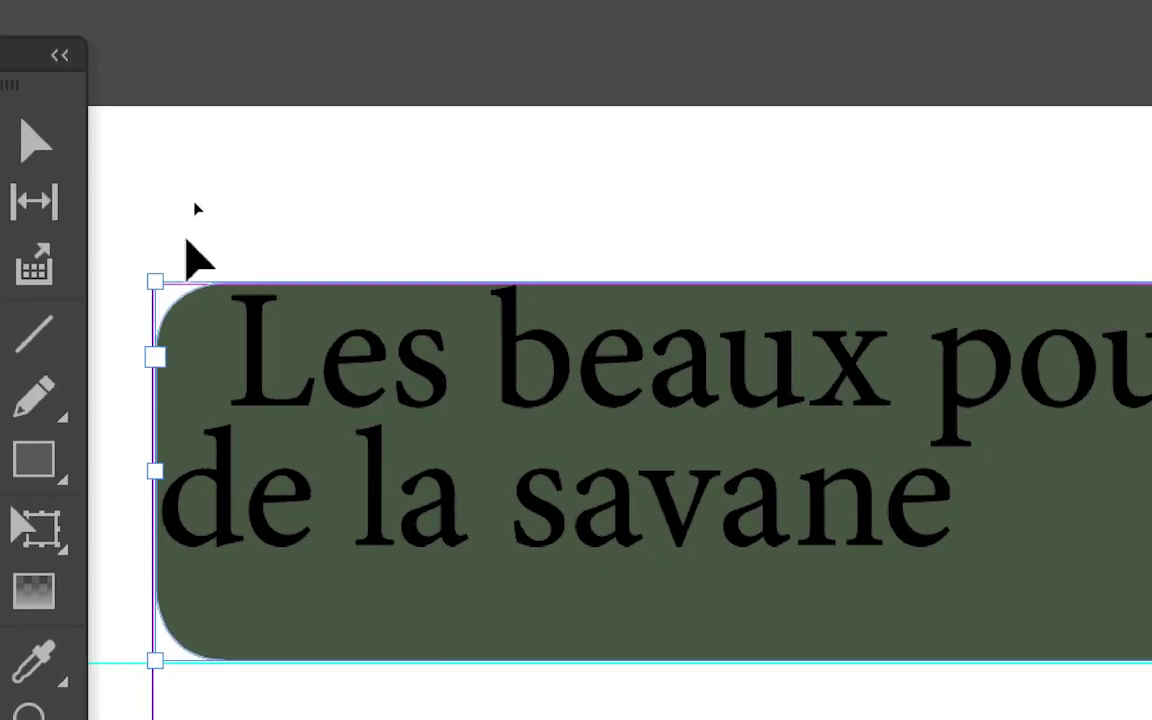
{"action": "left_click", "coordinate": [187, 253]}
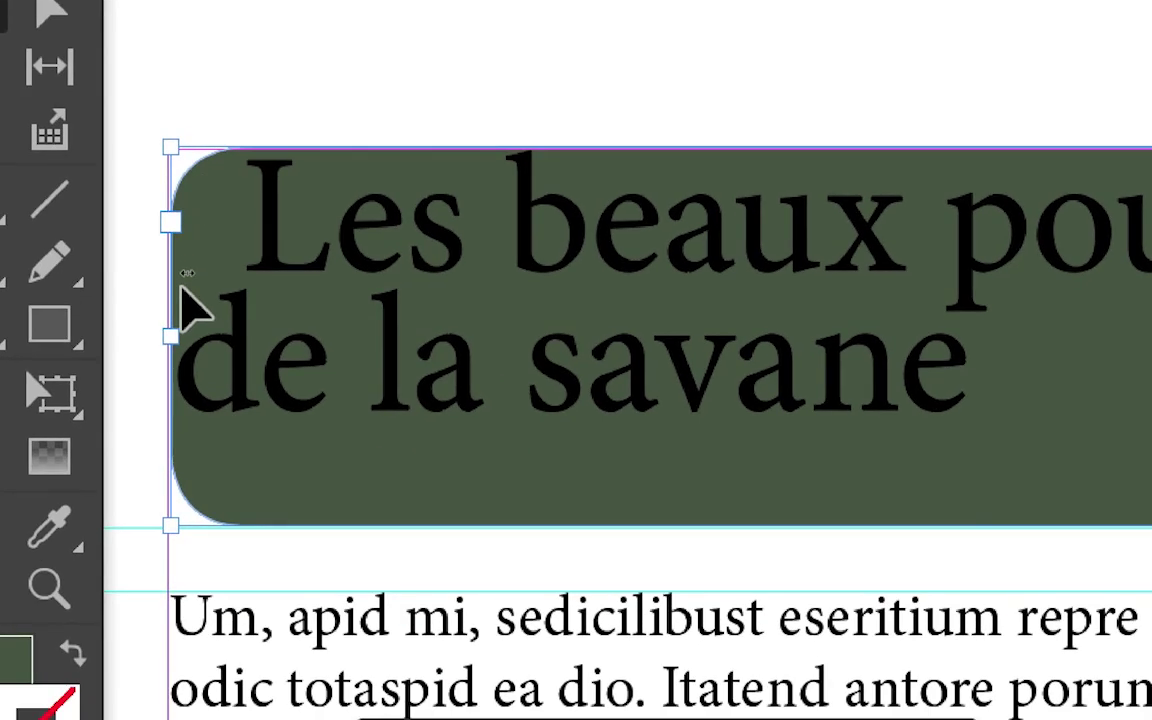
{"action": "left_click_drag", "start_coordinate": [171, 334], "coordinate": [180, 306]}
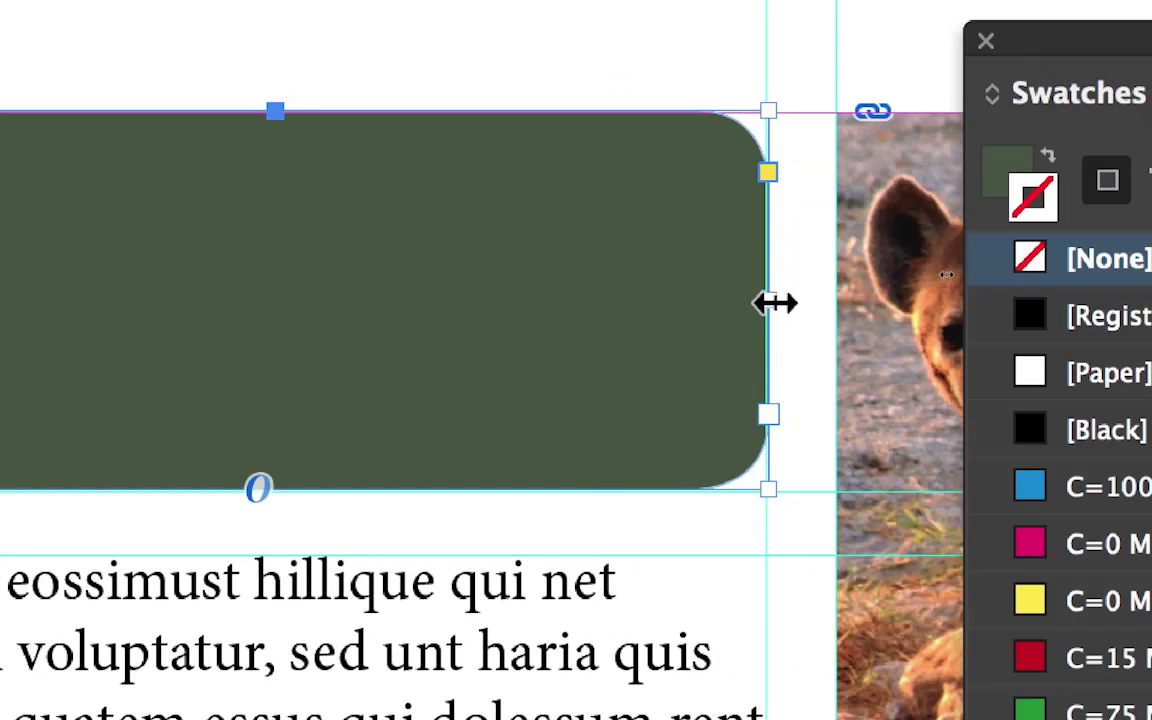
{"action": "left_click_drag", "start_coordinate": [766, 303], "coordinate": [771, 303]}
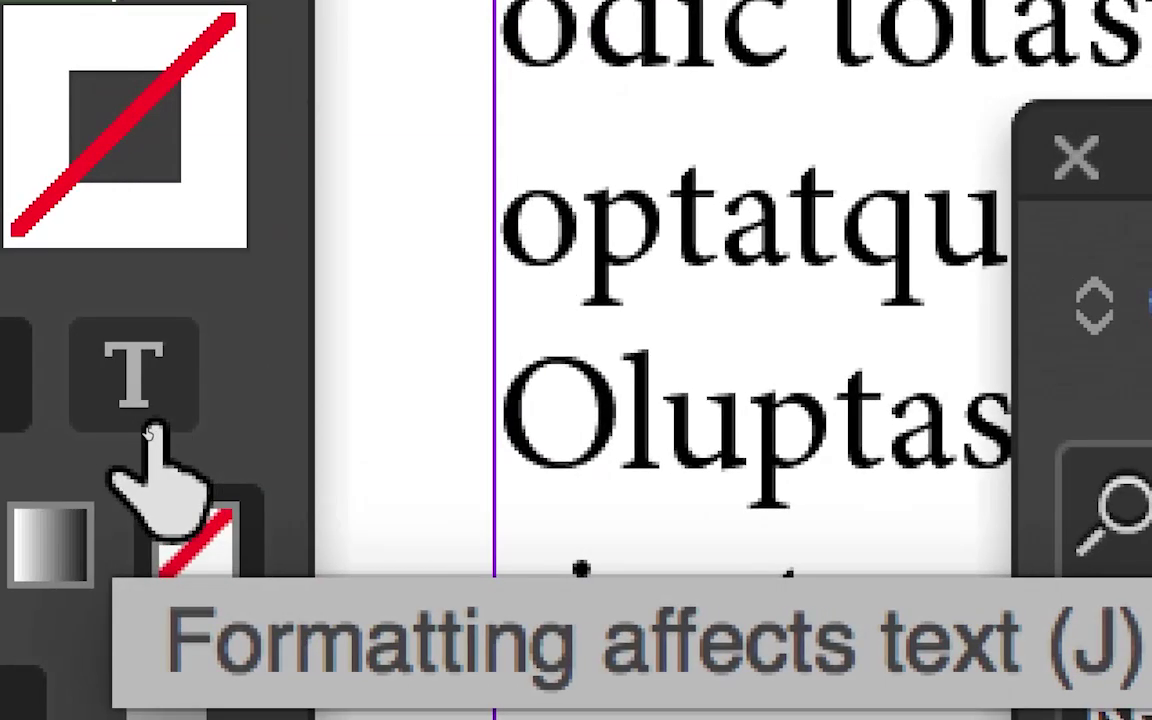
Step: Make formatting affect text and colour the heading [Paper] white after trying yellow
{"action": "left_click", "coordinate": [150, 432]}
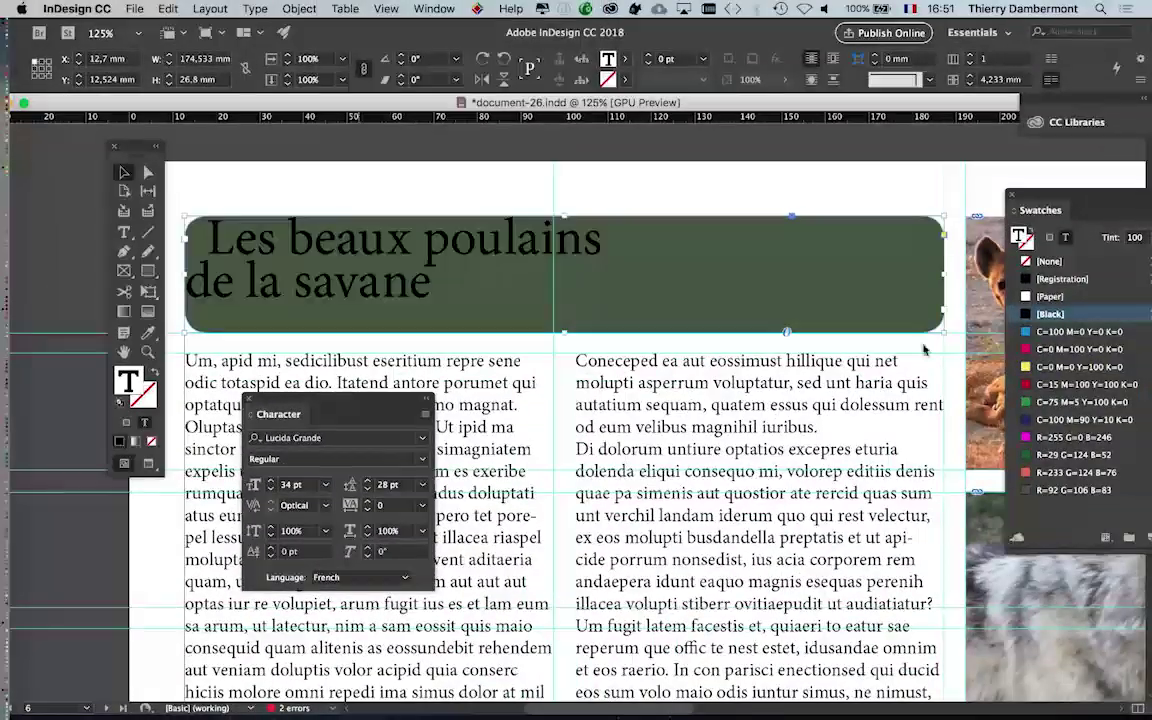
{"action": "left_click_drag", "start_coordinate": [1040, 210], "coordinate": [707, 131]}
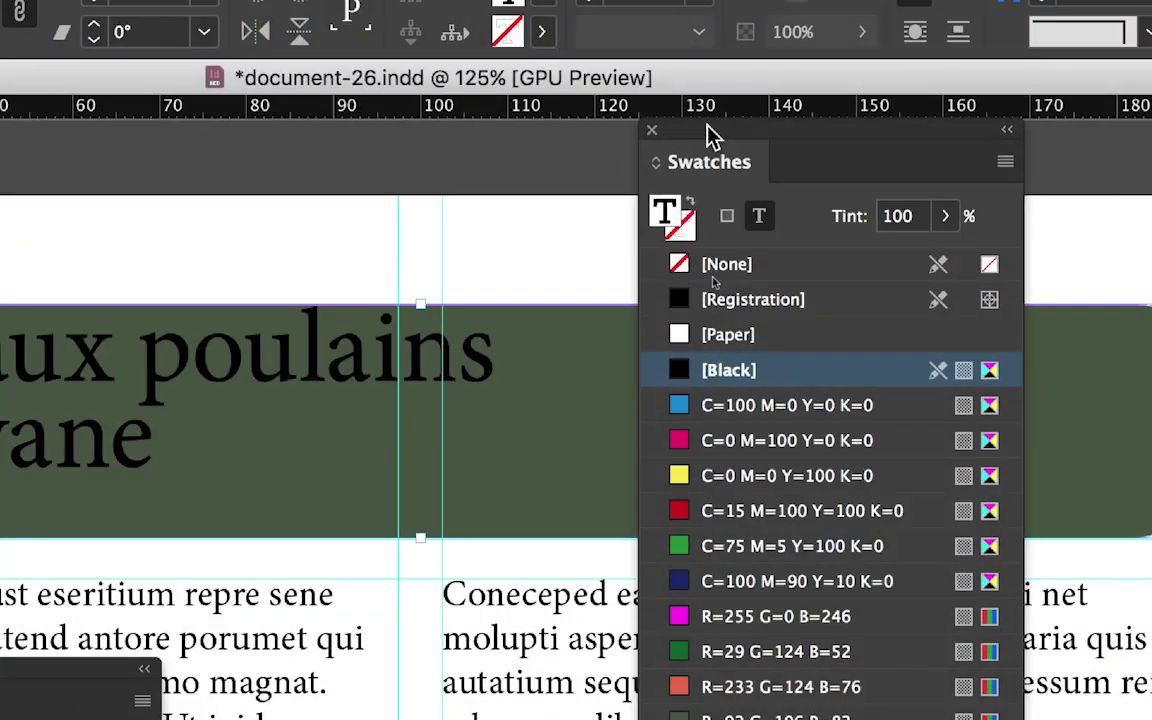
{"action": "left_click", "coordinate": [720, 405]}
{"action": "left_click", "coordinate": [720, 440]}
{"action": "left_click", "coordinate": [720, 475]}
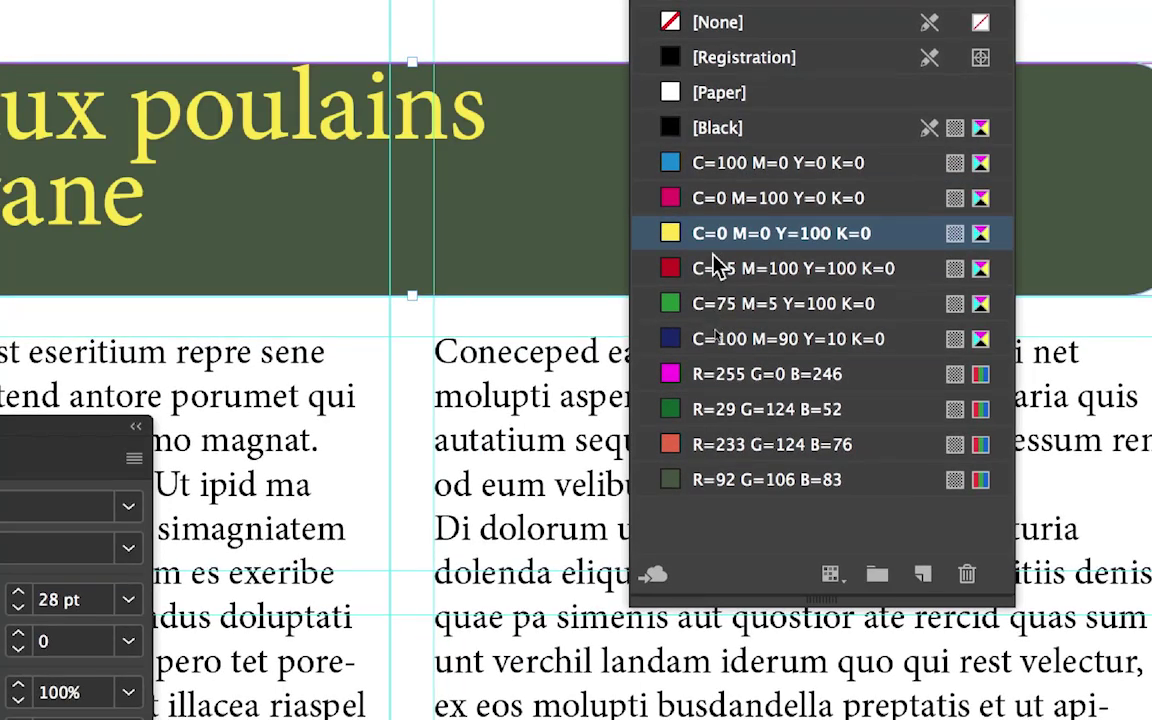
{"action": "left_click", "coordinate": [714, 268]}
{"action": "left_click", "coordinate": [714, 303]}
{"action": "left_click", "coordinate": [788, 100]}
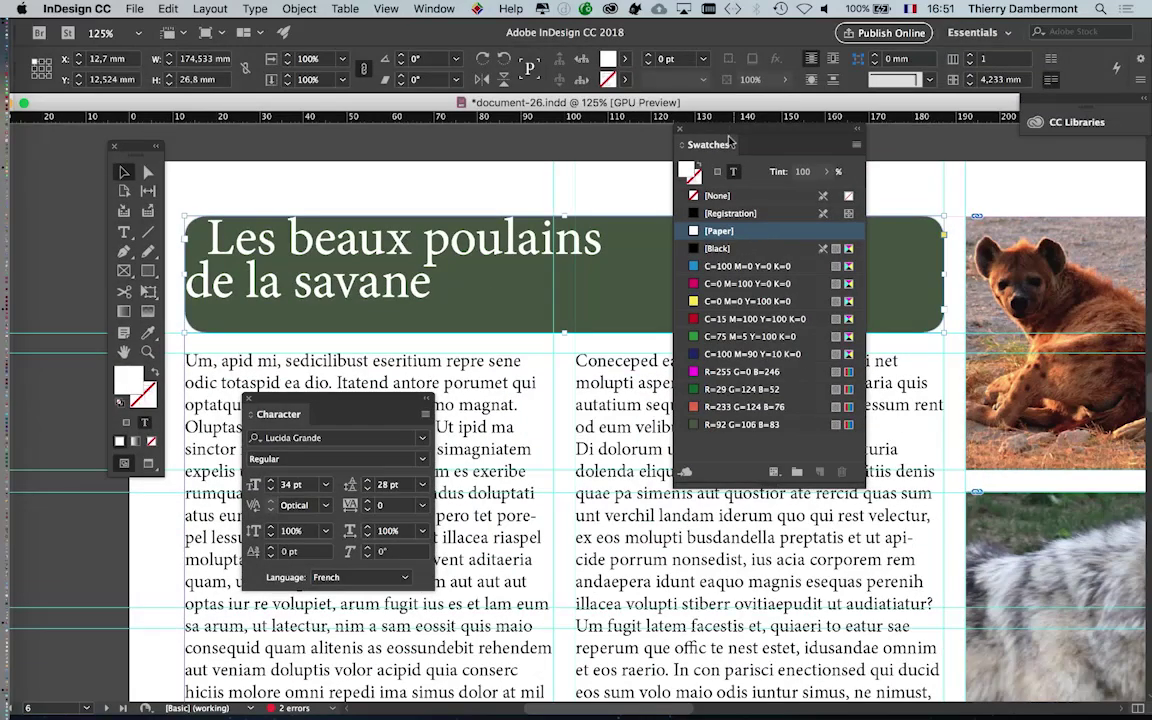
Step: Move the Swatches panel off the photos and select the right-hand body text frame
{"action": "left_click_drag", "start_coordinate": [730, 142], "coordinate": [967, 373]}
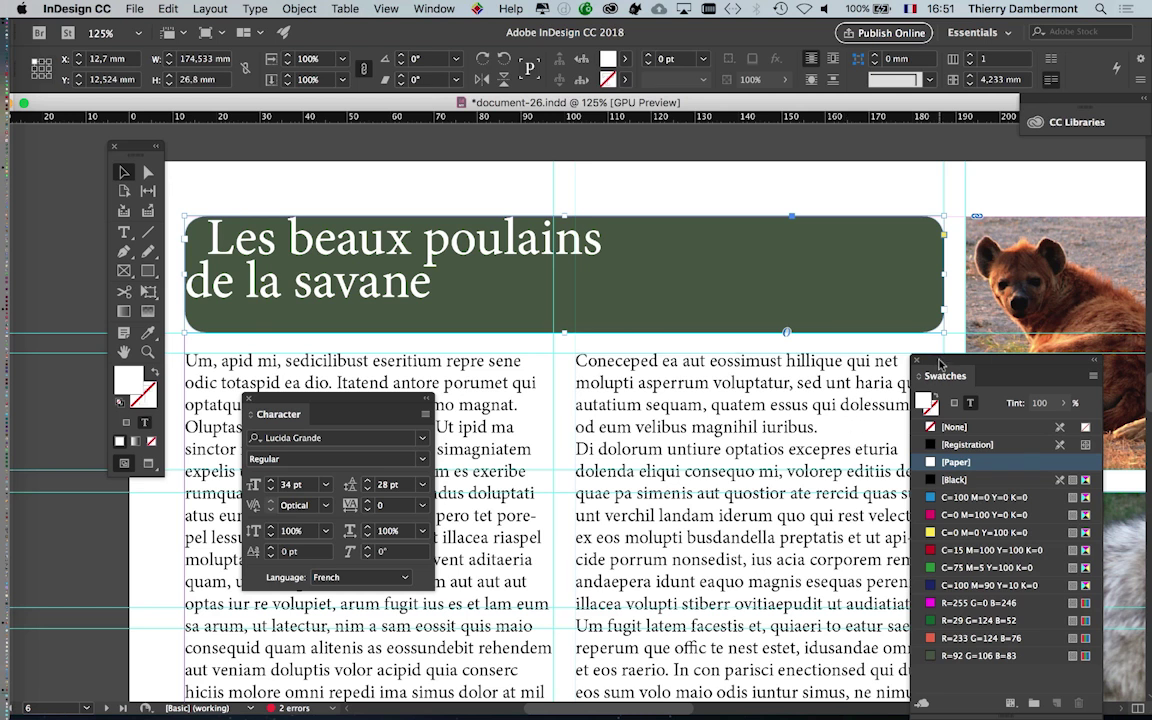
{"action": "left_click_drag", "start_coordinate": [945, 375], "coordinate": [794, 383]}
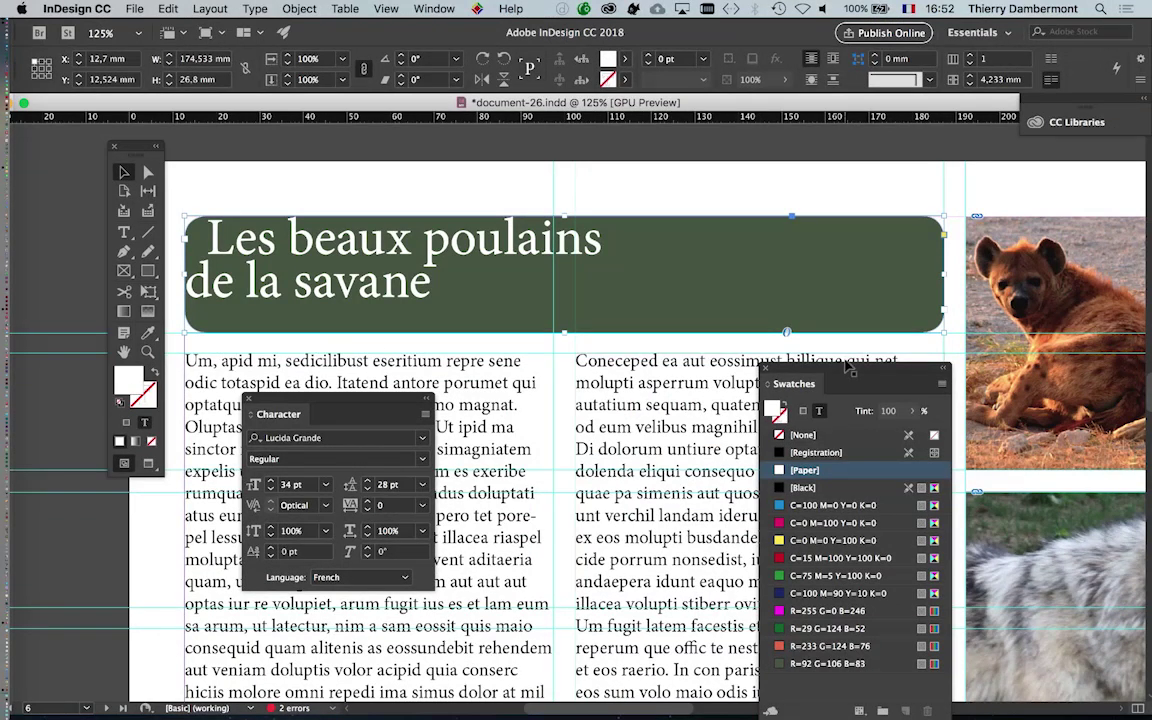
{"action": "left_click", "coordinate": [664, 368]}
{"action": "left_click_drag", "start_coordinate": [859, 387], "coordinate": [641, 615]}
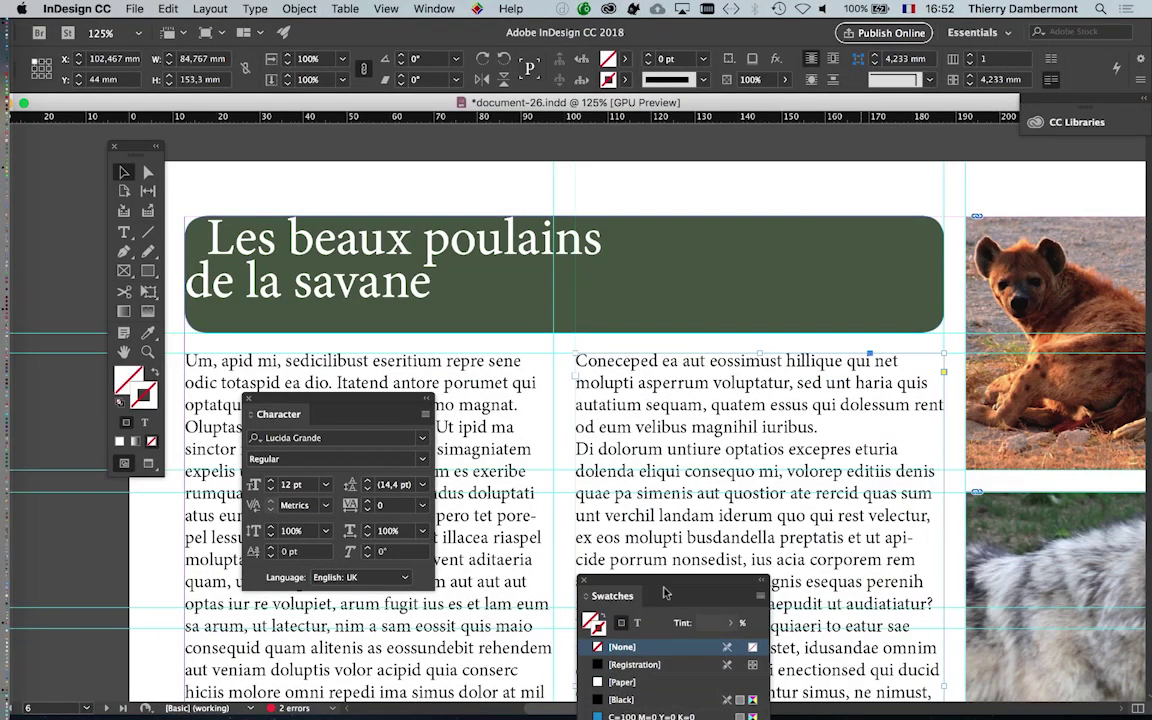
Step: Open the Paragraph panel from the Type menu and float it near the page
{"action": "left_click", "coordinate": [254, 8]}
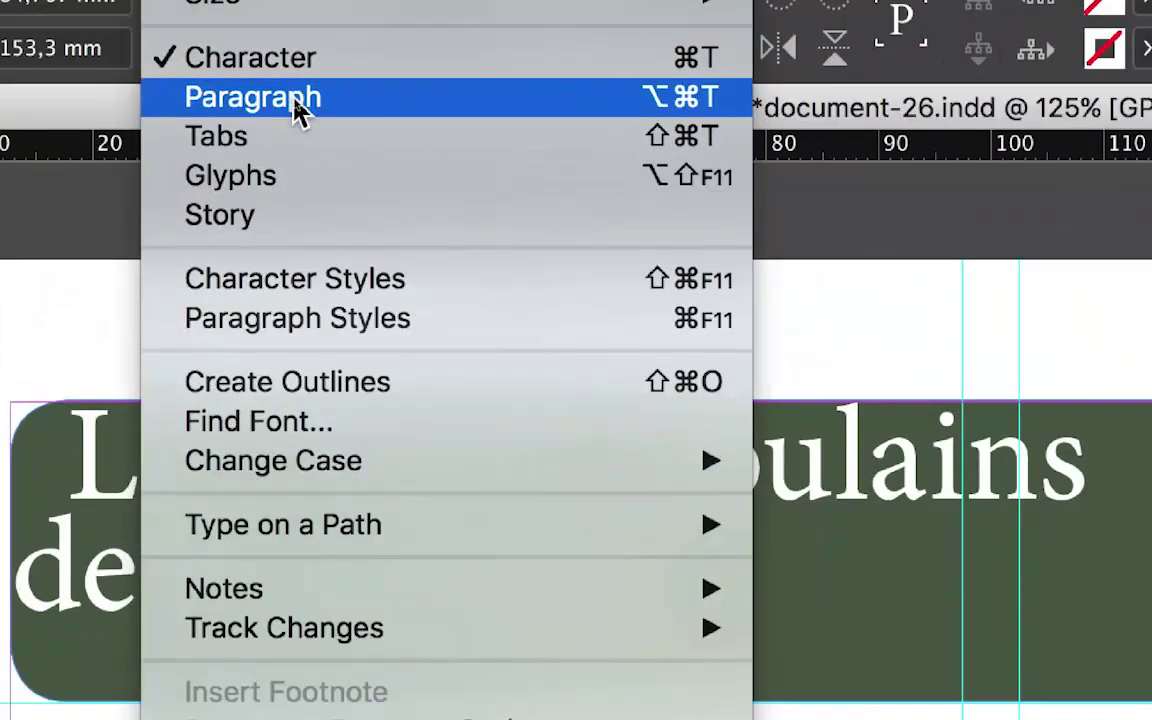
{"action": "left_click", "coordinate": [300, 100]}
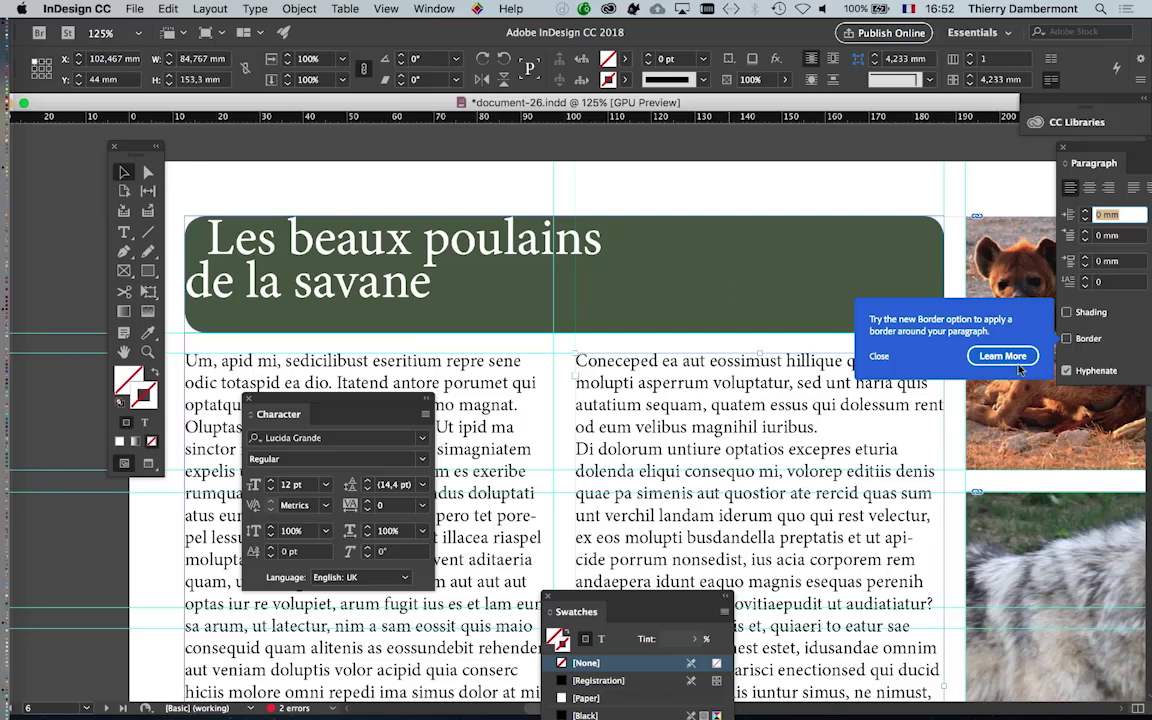
{"action": "left_click", "coordinate": [879, 356]}
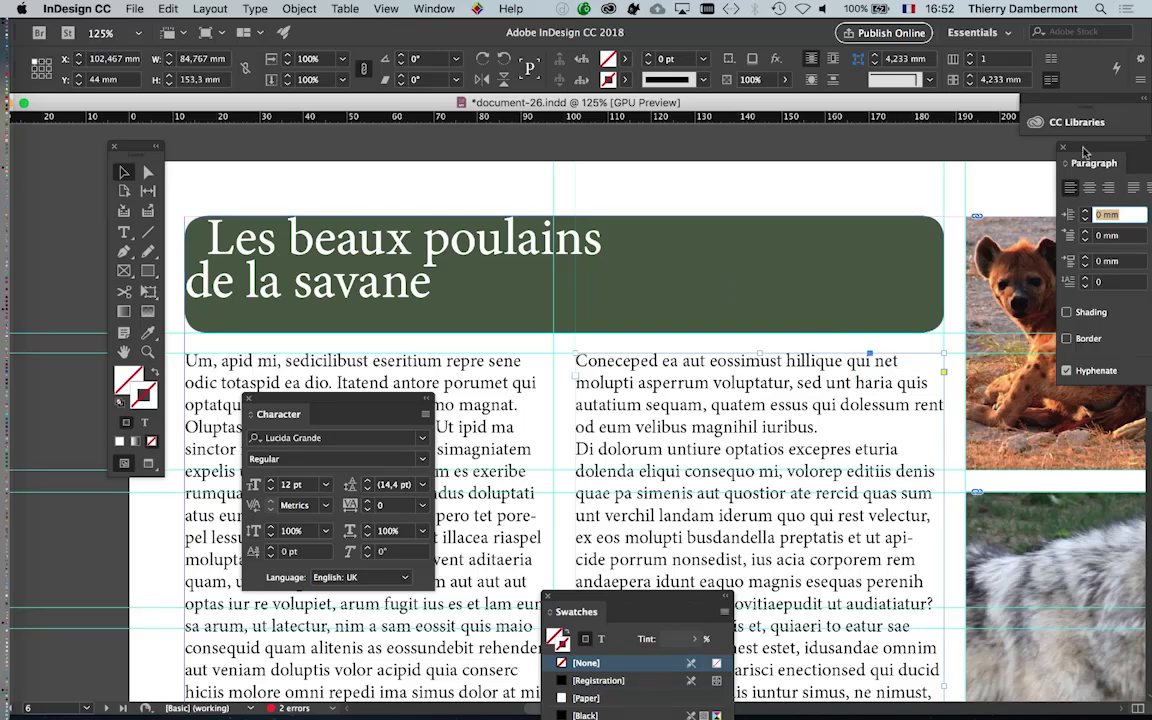
{"action": "mouse_move", "coordinate": [1088, 150]}
{"action": "left_mouse_down"}
{"action": "mouse_move", "coordinate": [571, 205]}
{"action": "mouse_move", "coordinate": [674, 151]}
{"action": "left_mouse_up"}
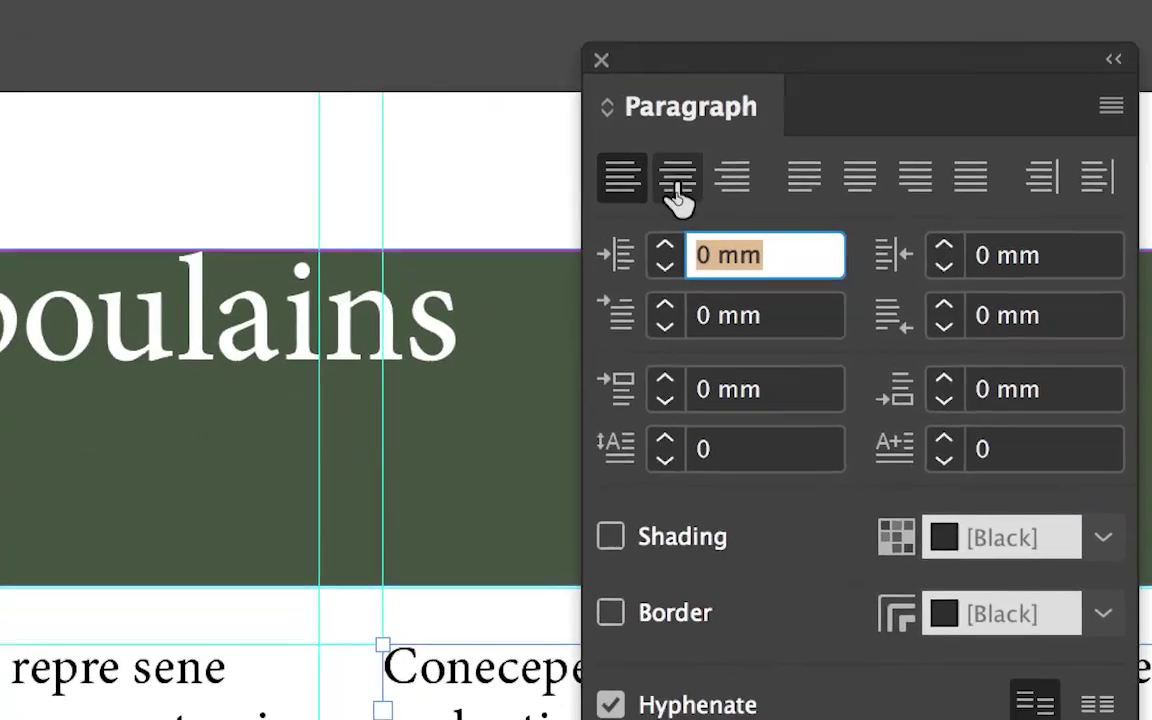
Step: Centre-align the heading lines and the right column's body text
{"action": "left_click", "coordinate": [678, 190]}
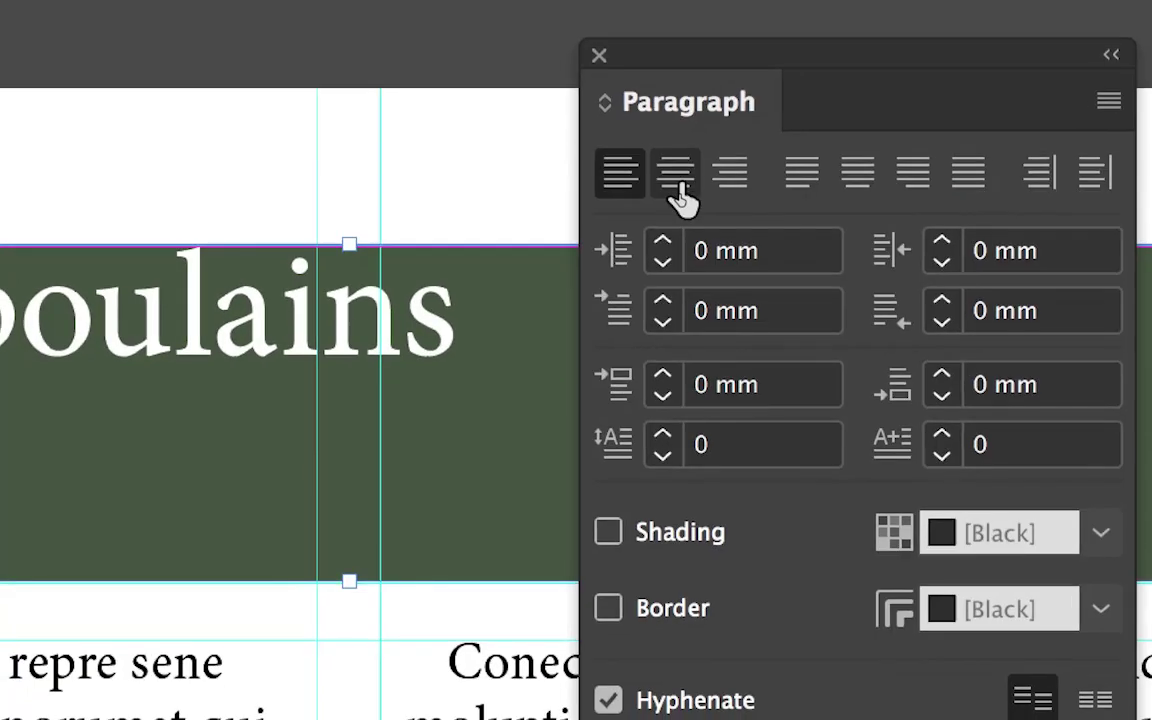
{"action": "left_click", "coordinate": [680, 190]}
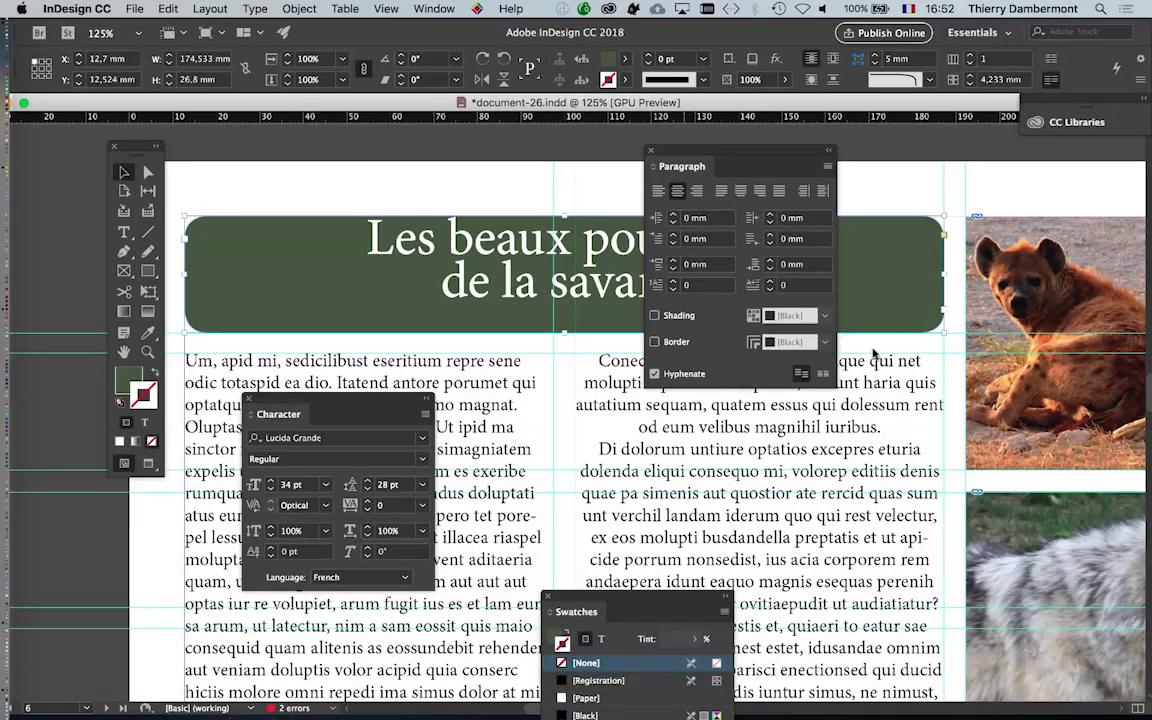
{"action": "mouse_move", "coordinate": [781, 164]}
{"action": "left_mouse_down"}
{"action": "mouse_move", "coordinate": [757, 193]}
{"action": "mouse_move", "coordinate": [839, 462]}
{"action": "left_mouse_up"}
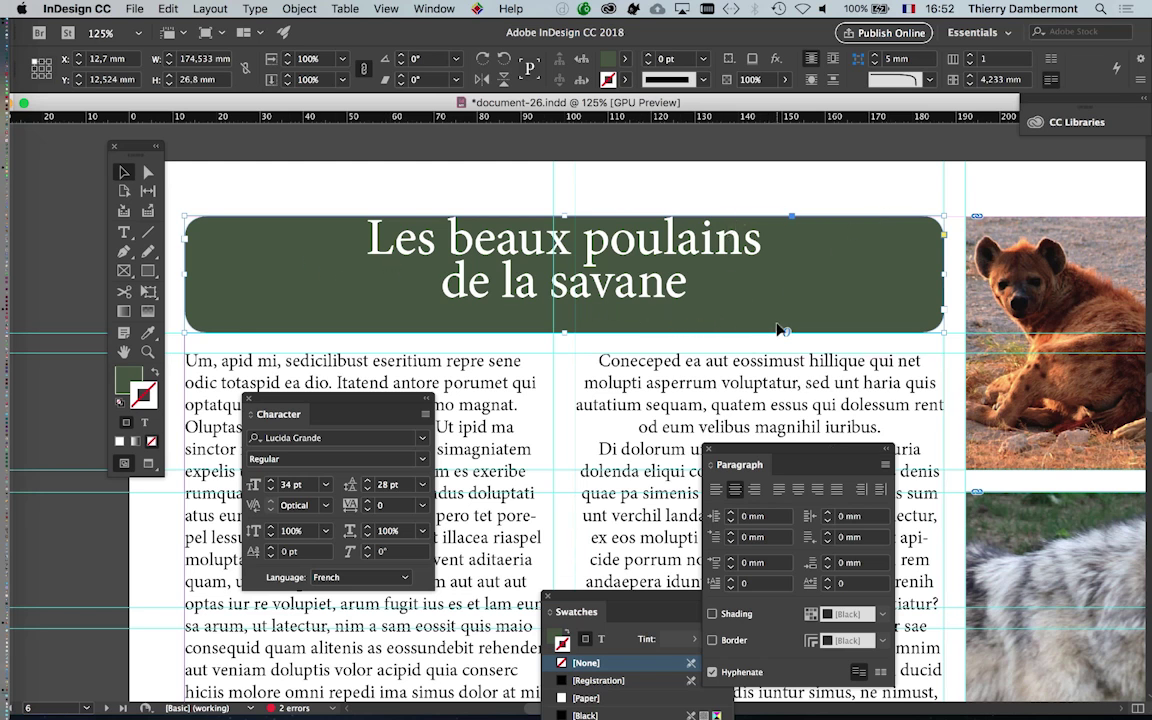
{"action": "left_click_drag", "start_coordinate": [757, 447], "coordinate": [845, 295]}
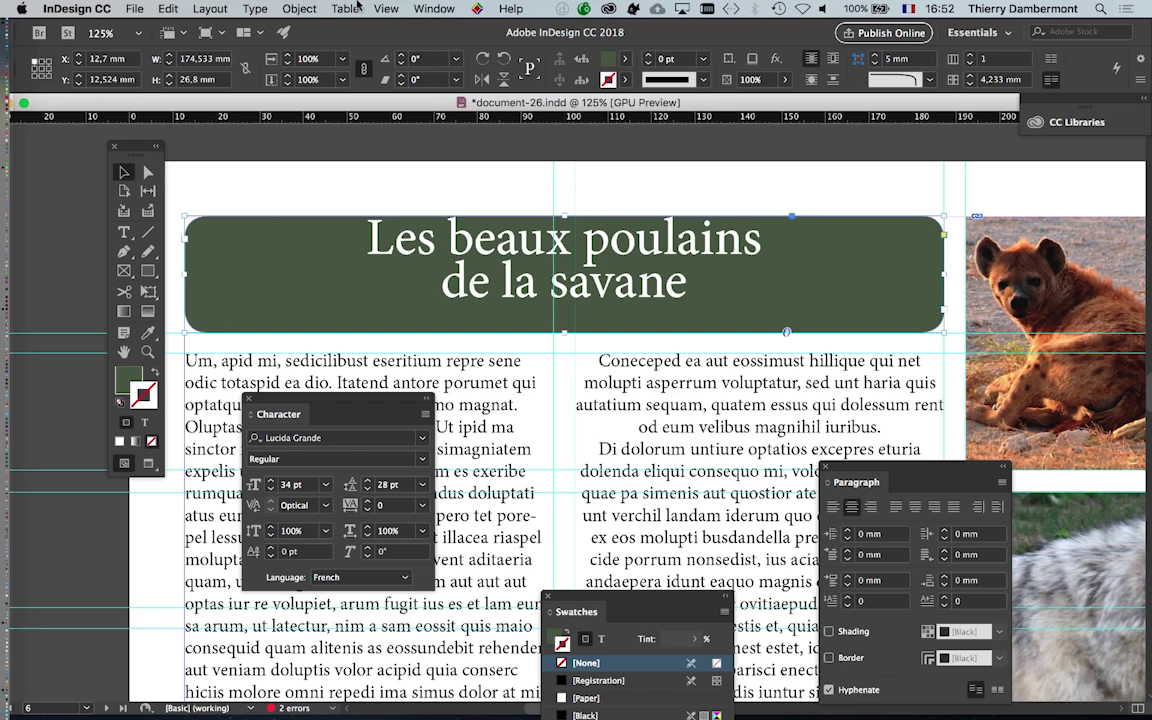
Step: Set the heading frame's vertical justification to Centre in Text Frame Options
{"action": "left_click", "coordinate": [302, 8]}
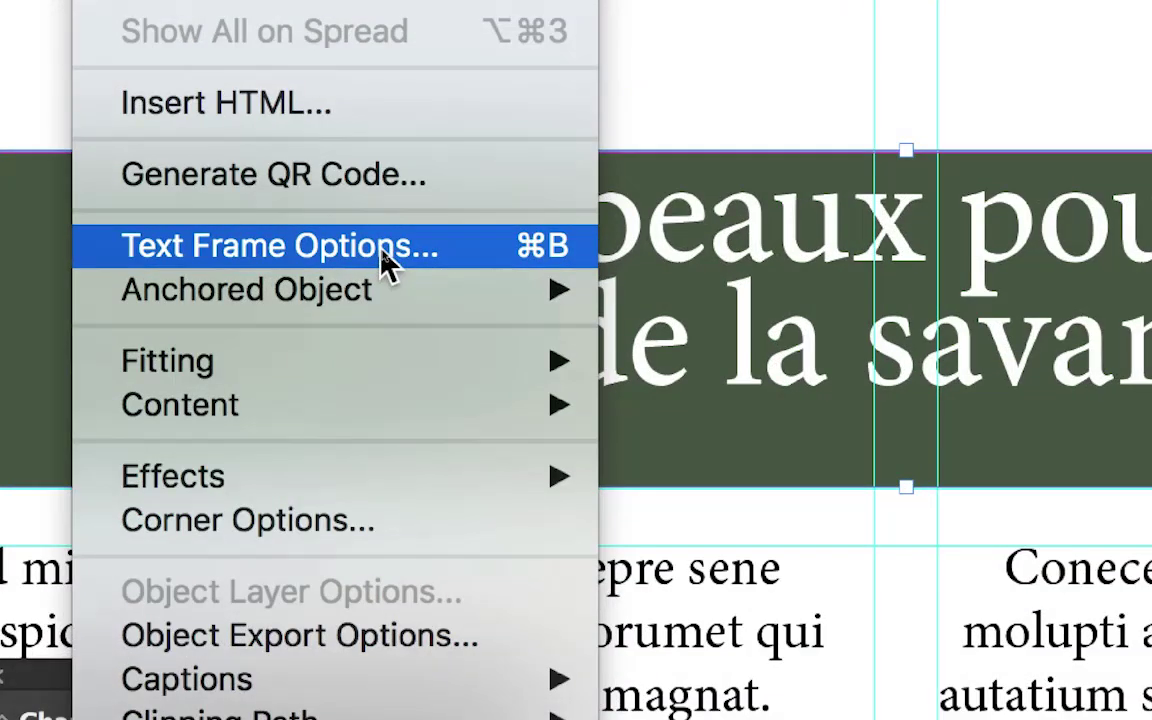
{"action": "left_click", "coordinate": [381, 250]}
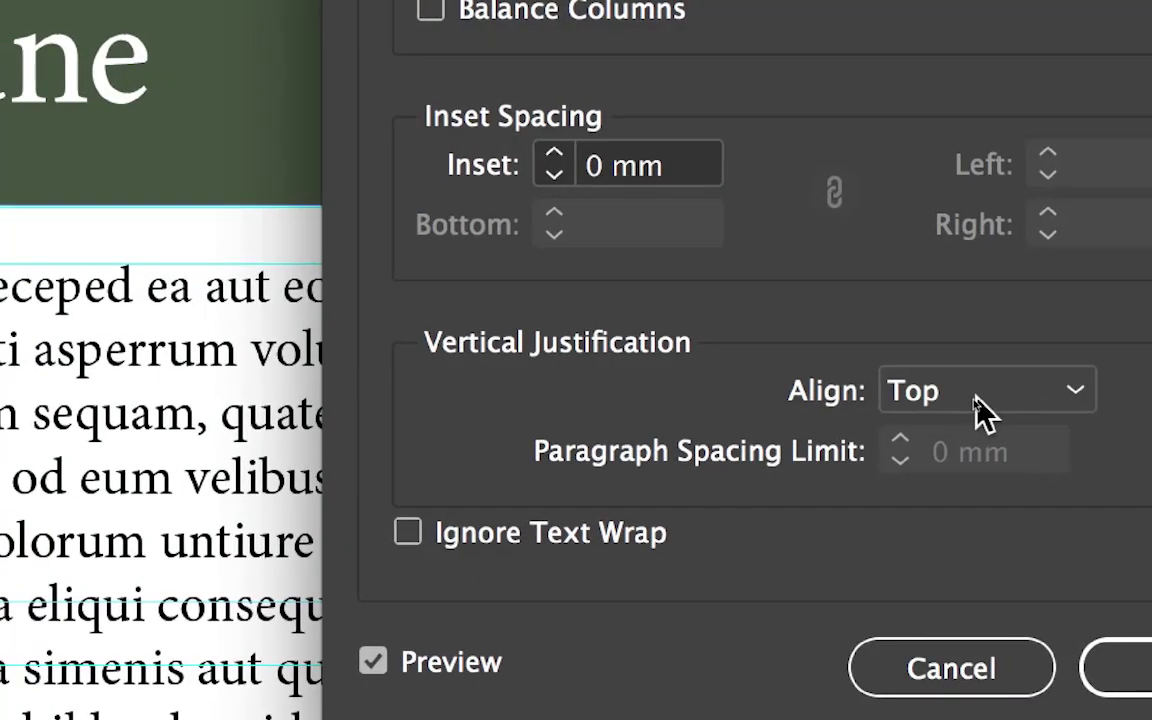
{"action": "left_click", "coordinate": [975, 397]}
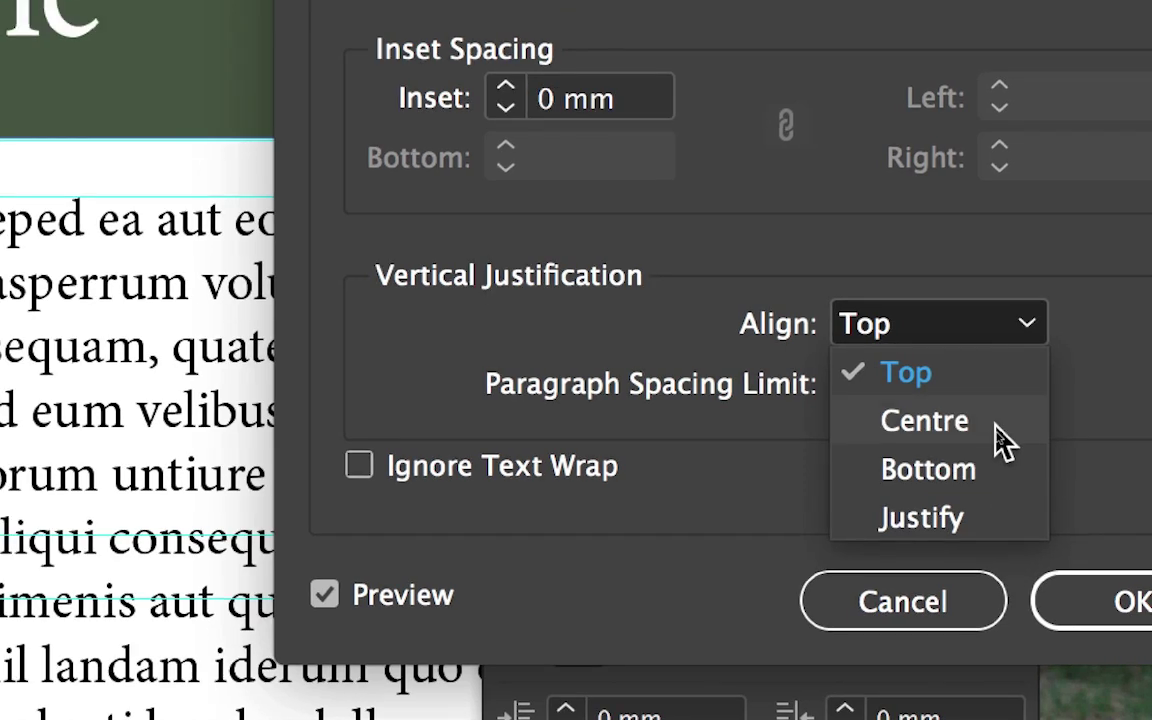
{"action": "left_click", "coordinate": [1000, 440]}
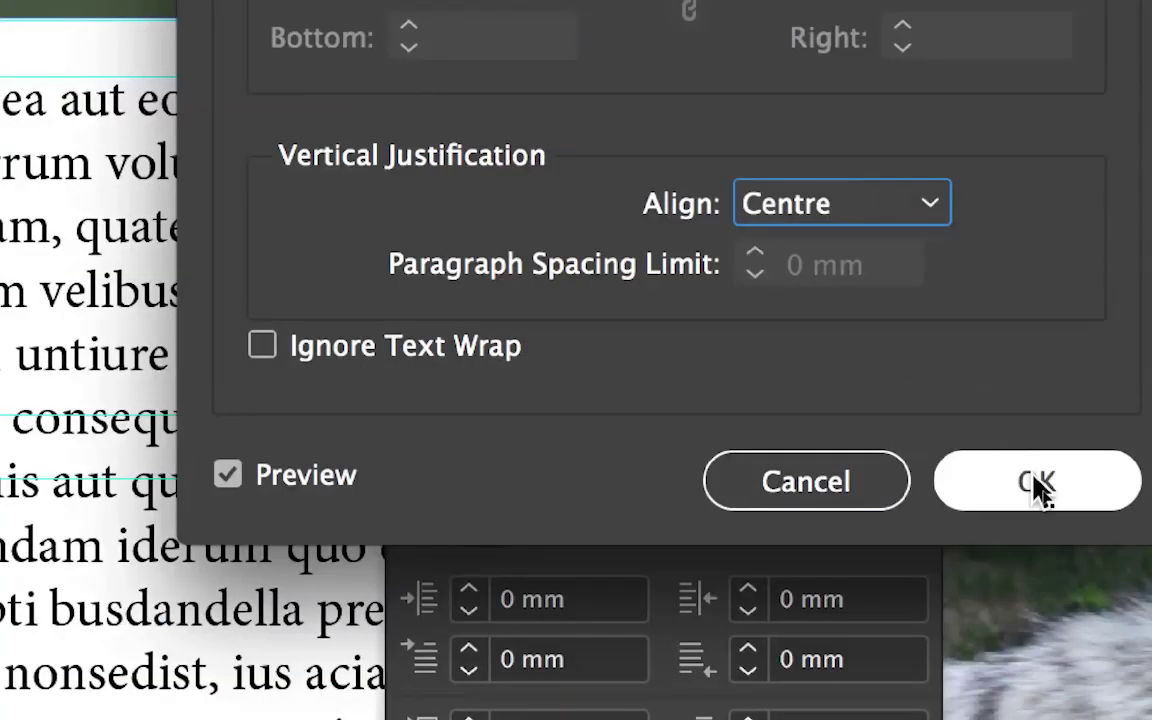
{"action": "left_click", "coordinate": [1036, 488]}
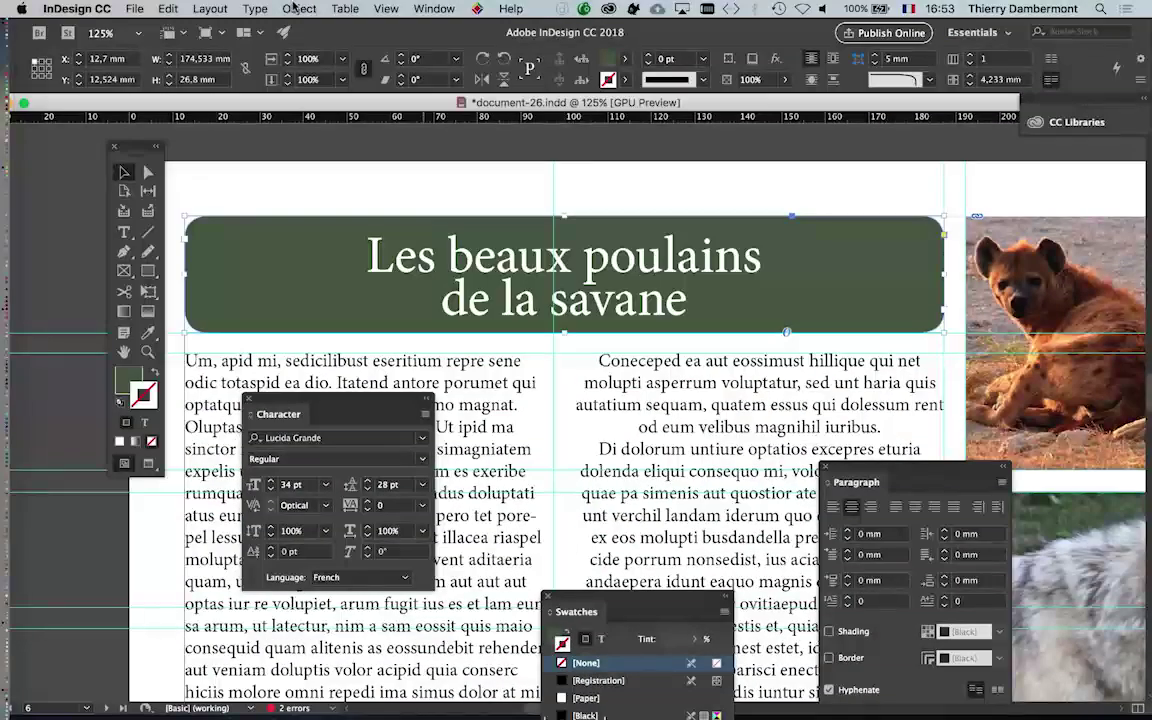
{"action": "left_click", "coordinate": [297, 8]}
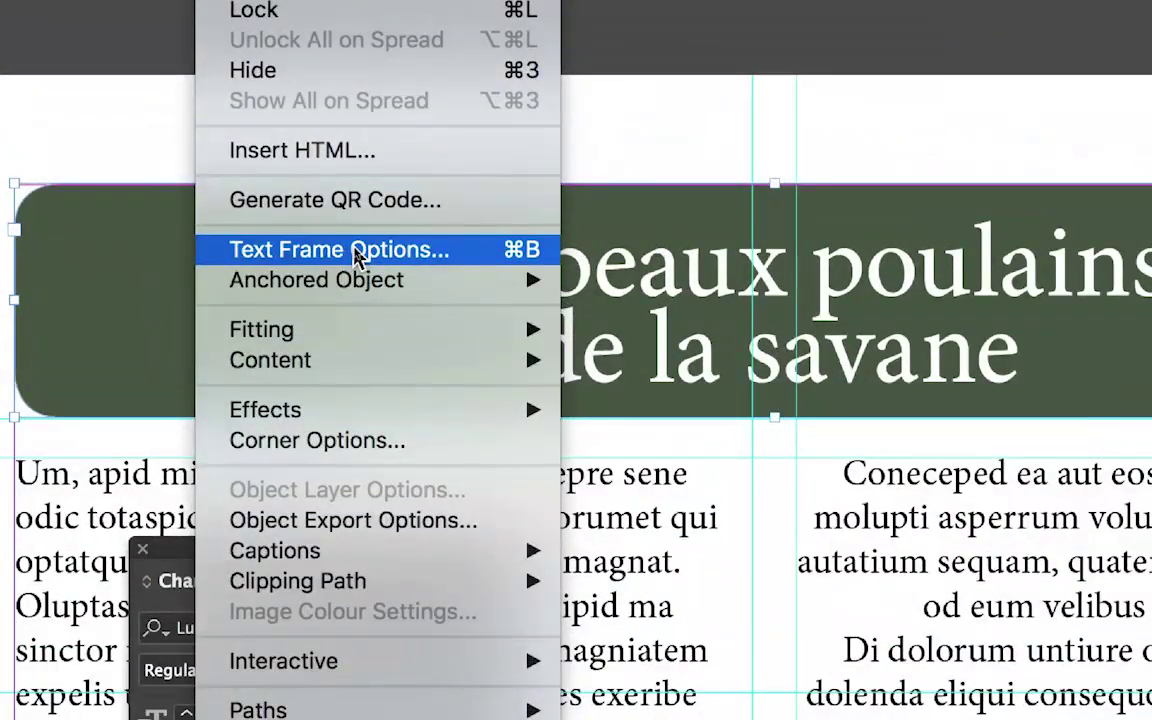
{"action": "left_click", "coordinate": [357, 252]}
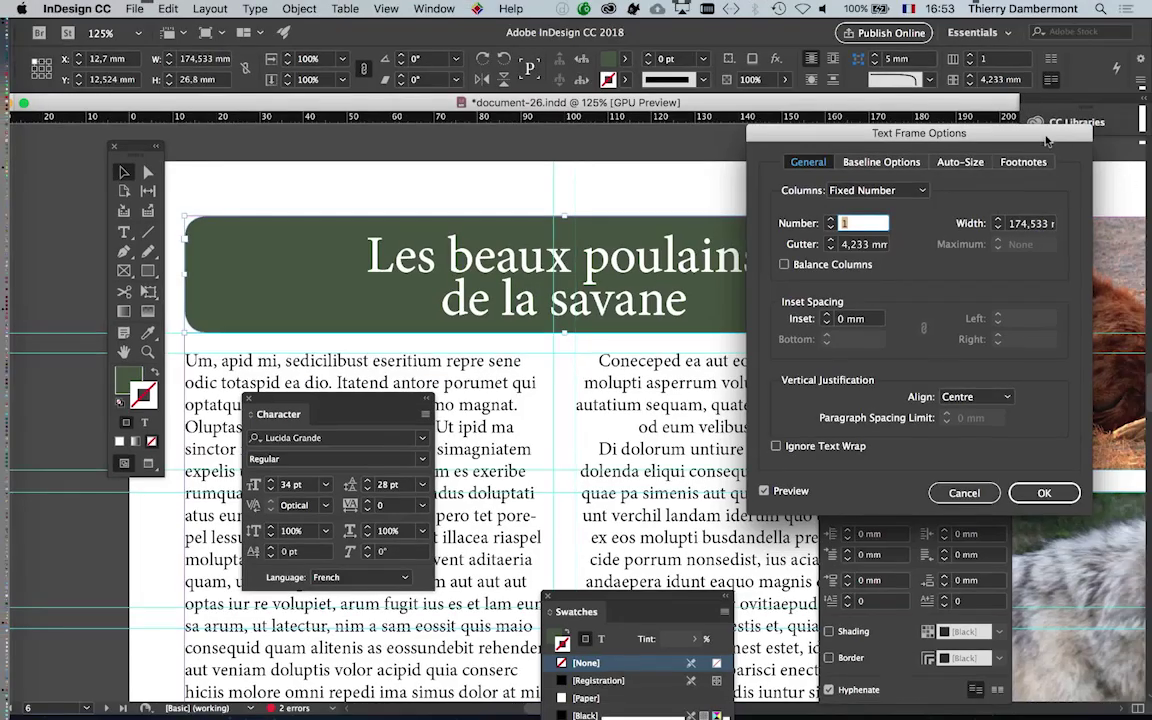
{"action": "mouse_move", "coordinate": [1047, 140]}
{"action": "left_mouse_down"}
{"action": "mouse_move", "coordinate": [1058, 235]}
{"action": "mouse_move", "coordinate": [1087, 235]}
{"action": "left_mouse_up"}
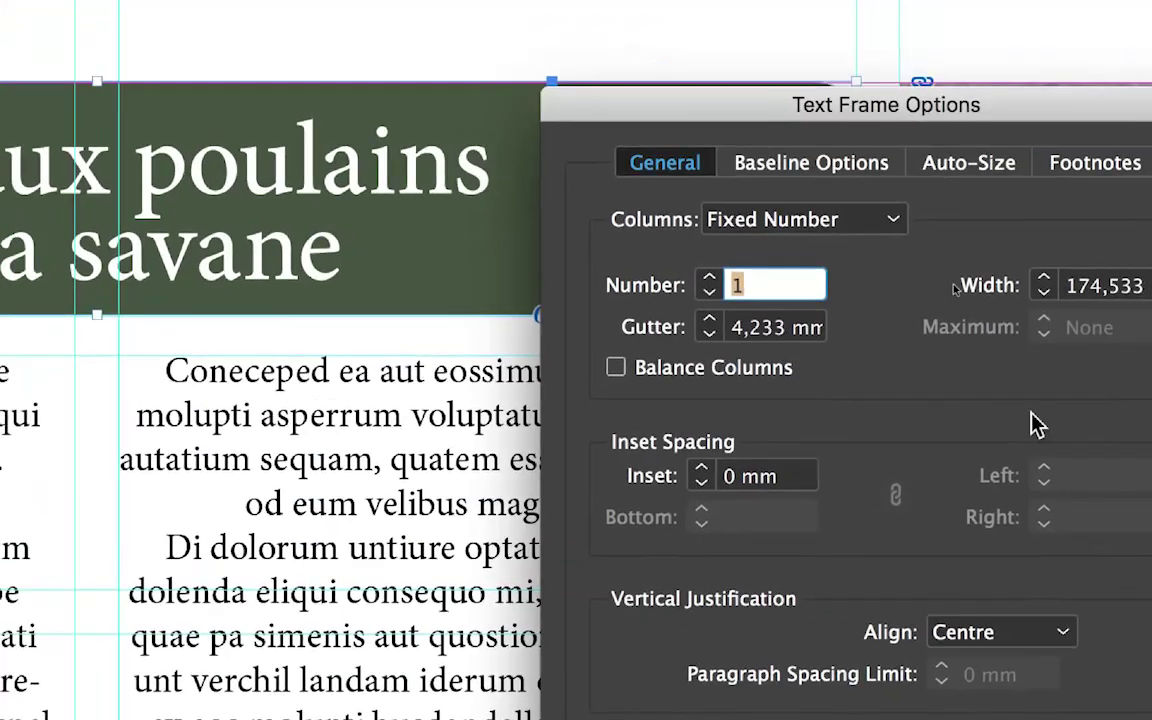
{"action": "left_click", "coordinate": [958, 330]}
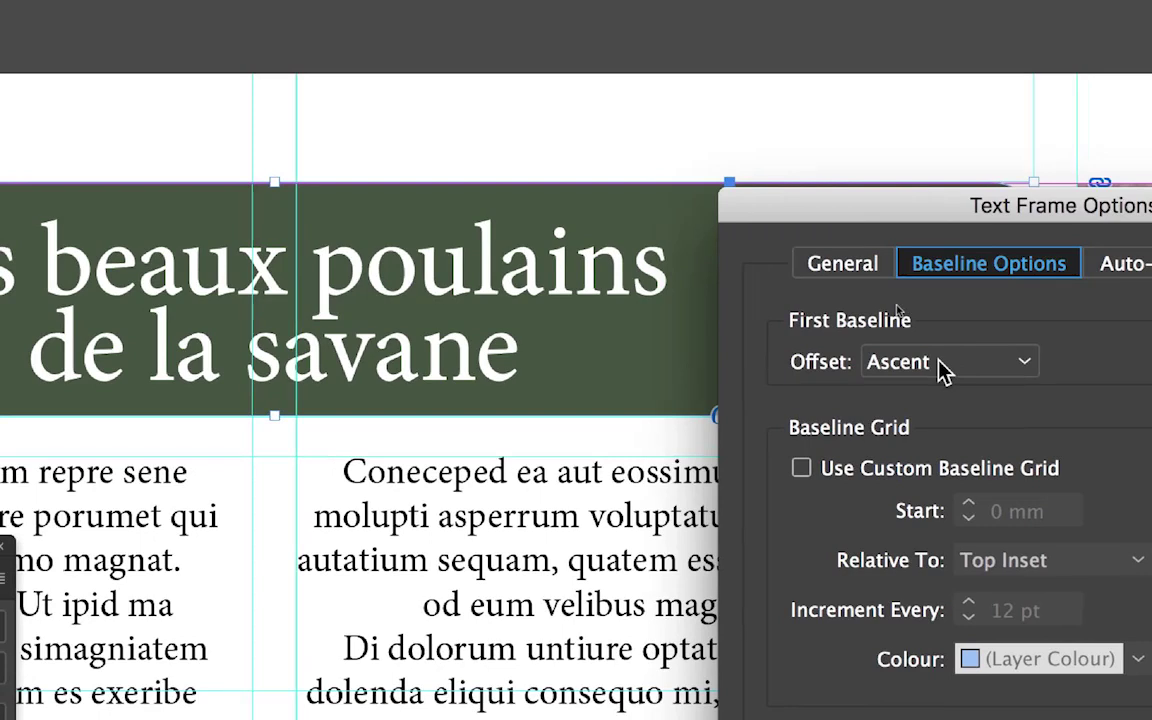
{"action": "left_click", "coordinate": [910, 432]}
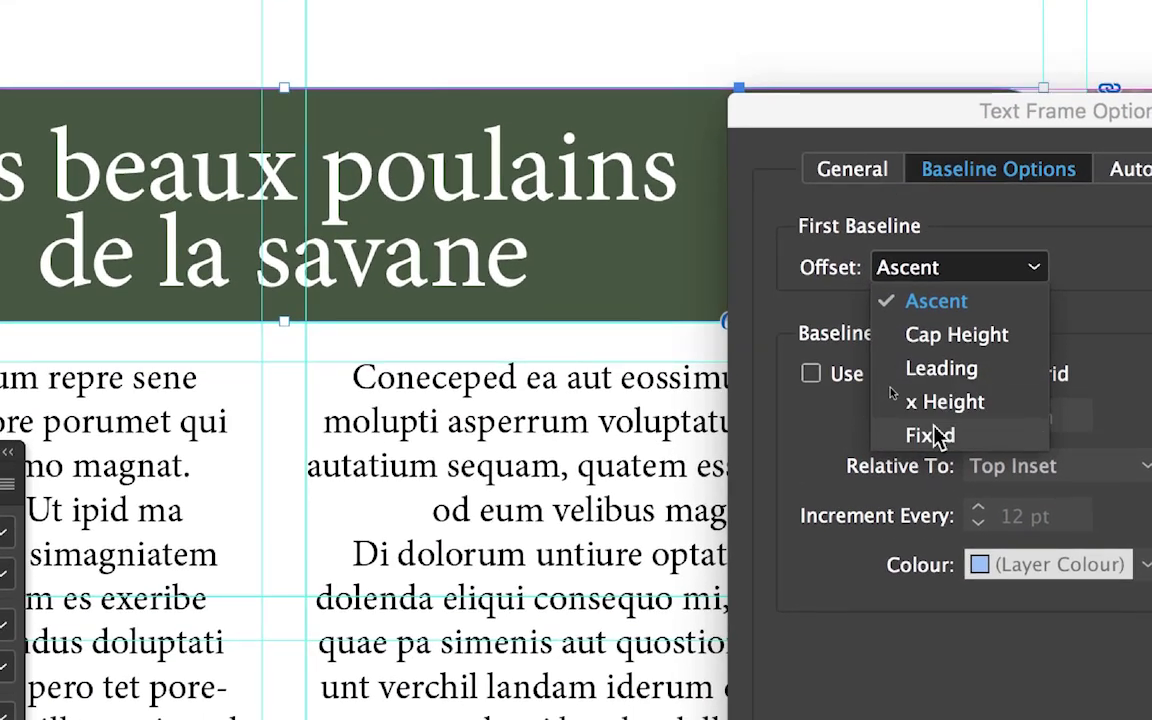
{"action": "left_click", "coordinate": [935, 437]}
{"action": "left_click", "coordinate": [933, 378]}
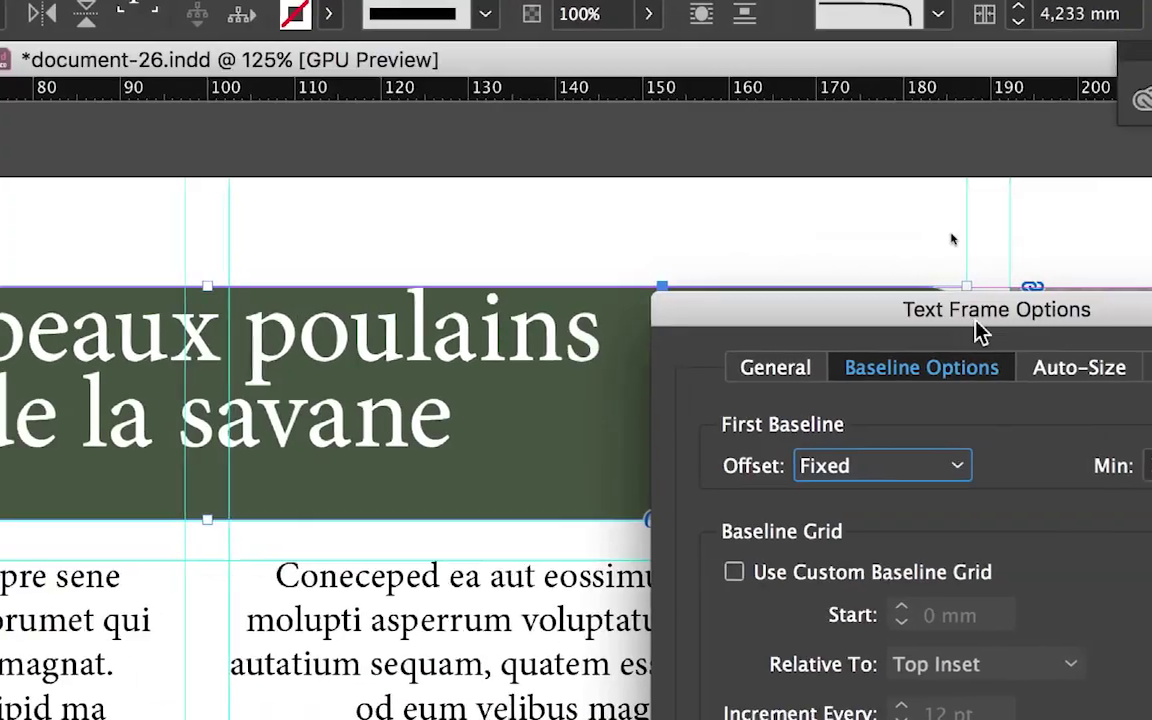
{"action": "left_click", "coordinate": [928, 372]}
{"action": "left_click", "coordinate": [935, 390]}
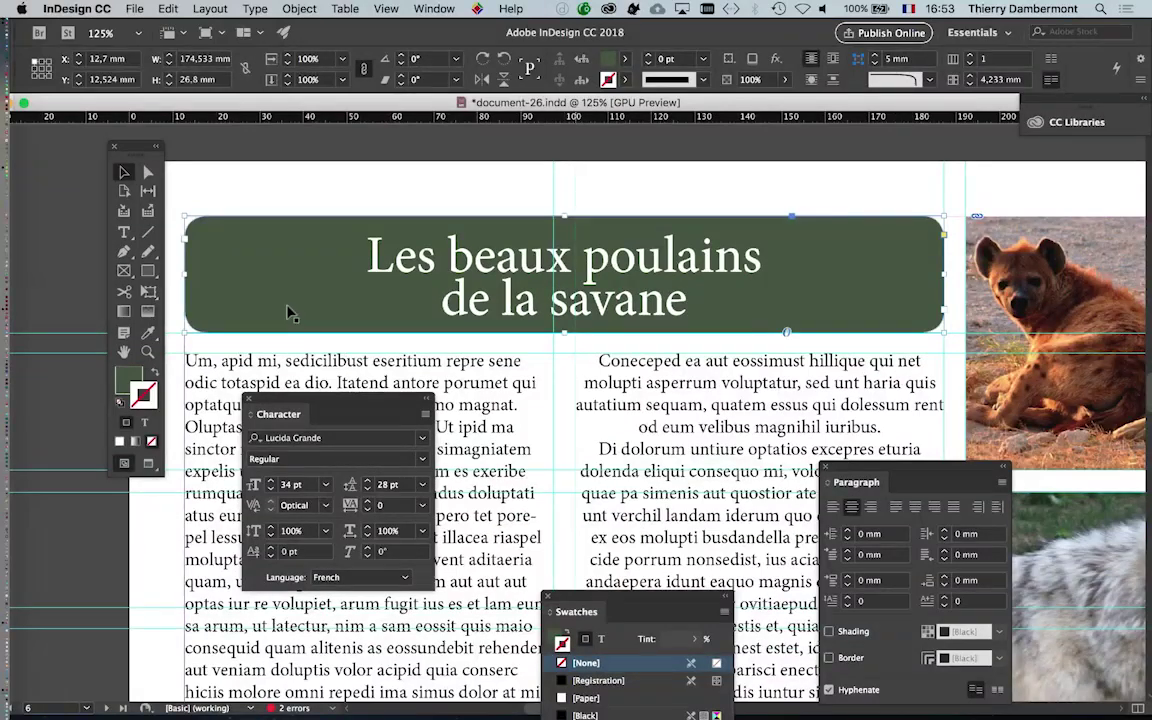
Step: Zoom out, switch to Preview screen mode and deselect the heading frame
{"action": "scroll", "coordinate": [497, 415], "scroll_direction": "down", "scroll_amount": 1}
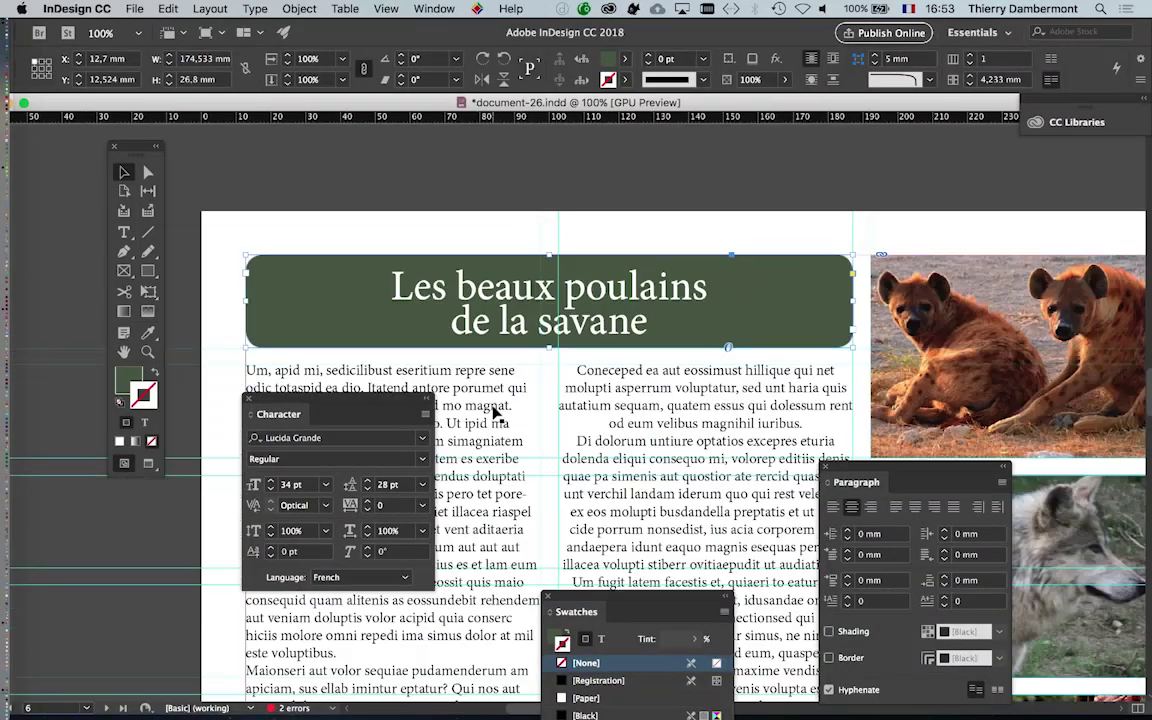
{"action": "left_click", "coordinate": [149, 466]}
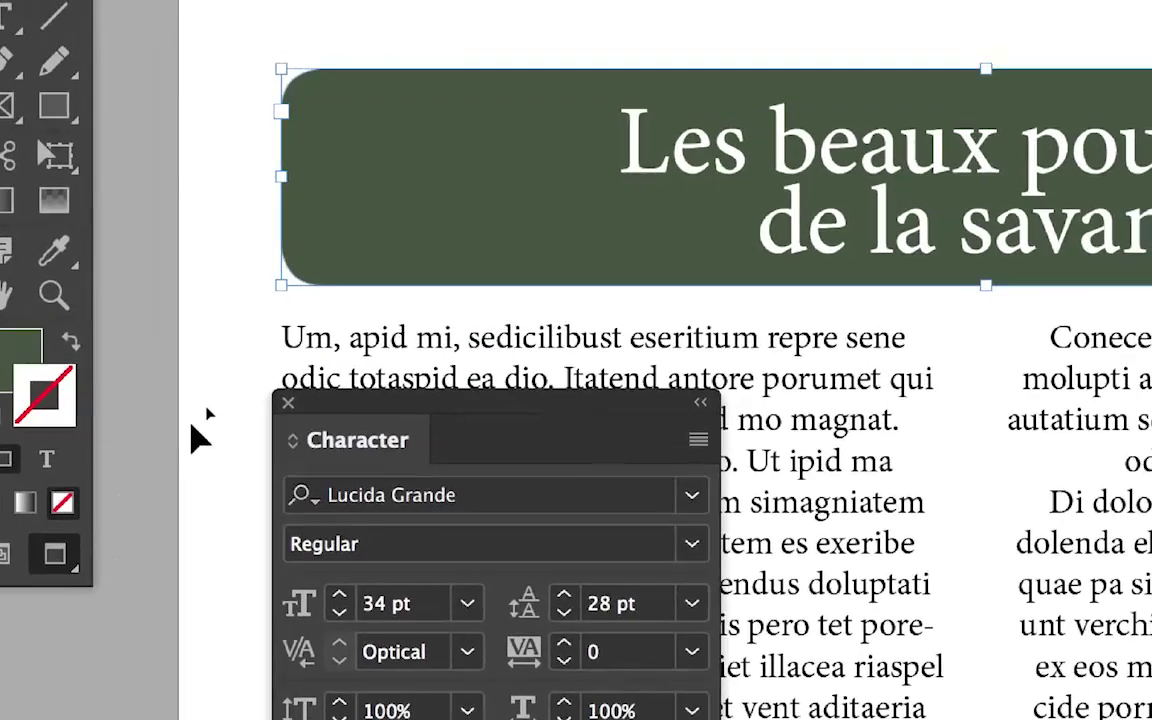
{"action": "left_click", "coordinate": [195, 428]}
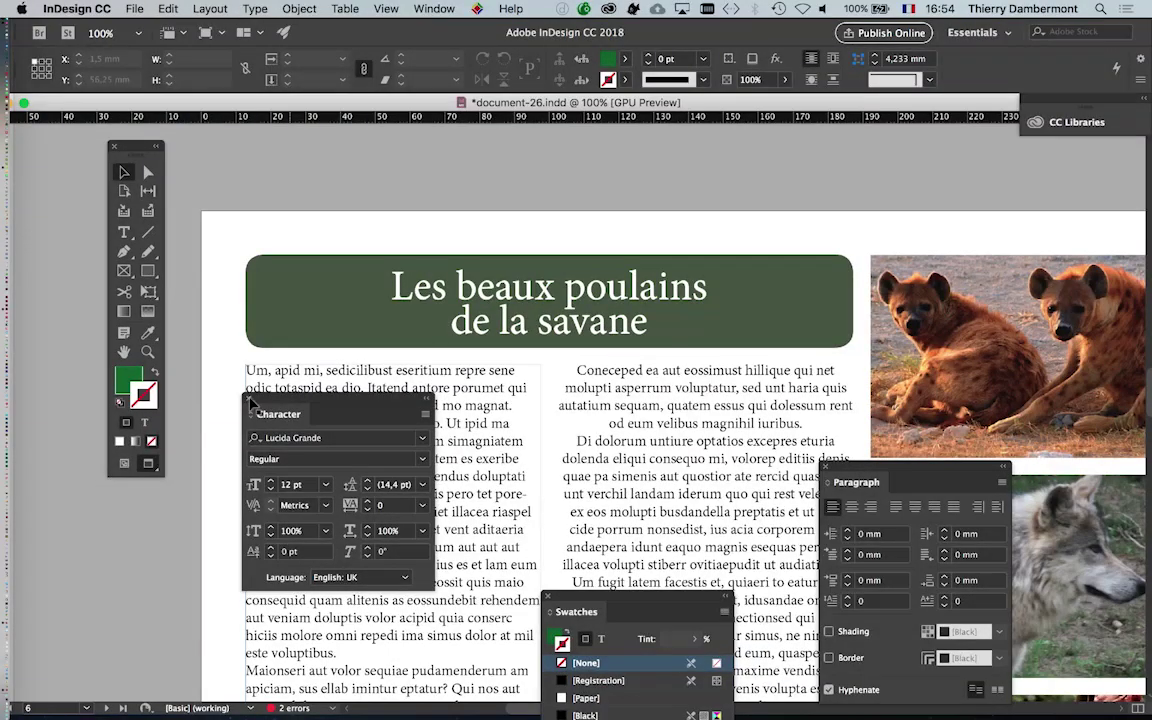
Step: Close the Character, Paragraph and Swatches panels and zoom to 75%
{"action": "key", "text": "super+t"}
{"action": "key", "text": "super+alt+t"}
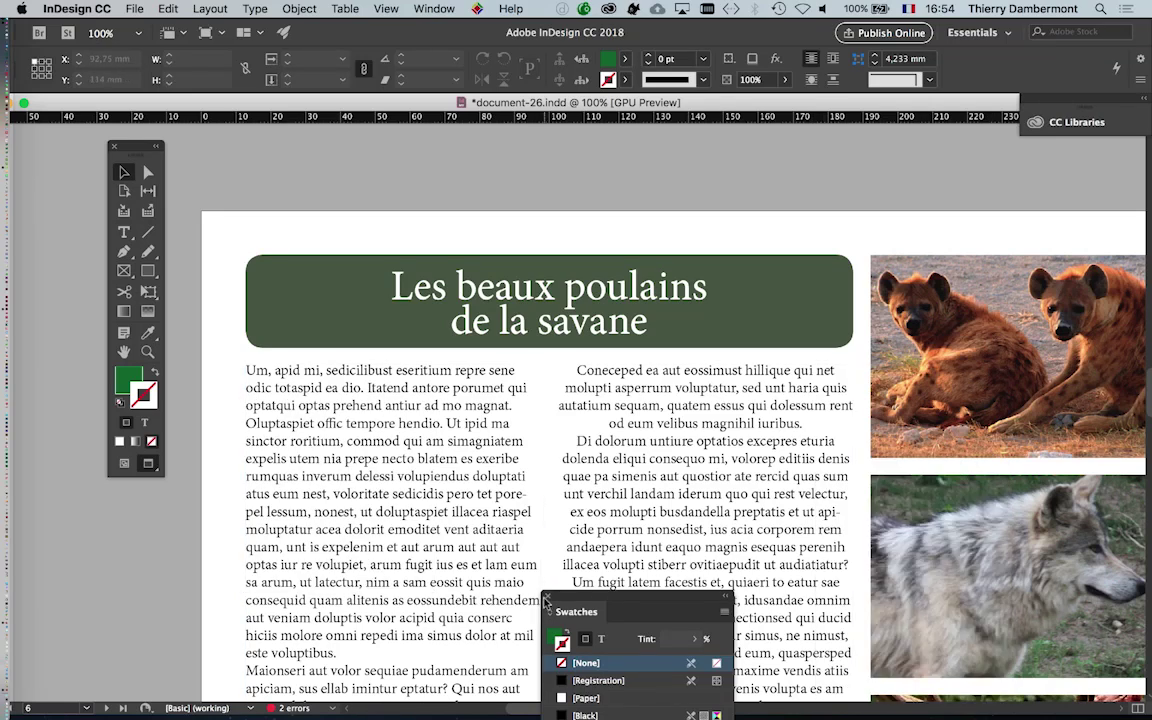
{"action": "key", "text": "F5"}
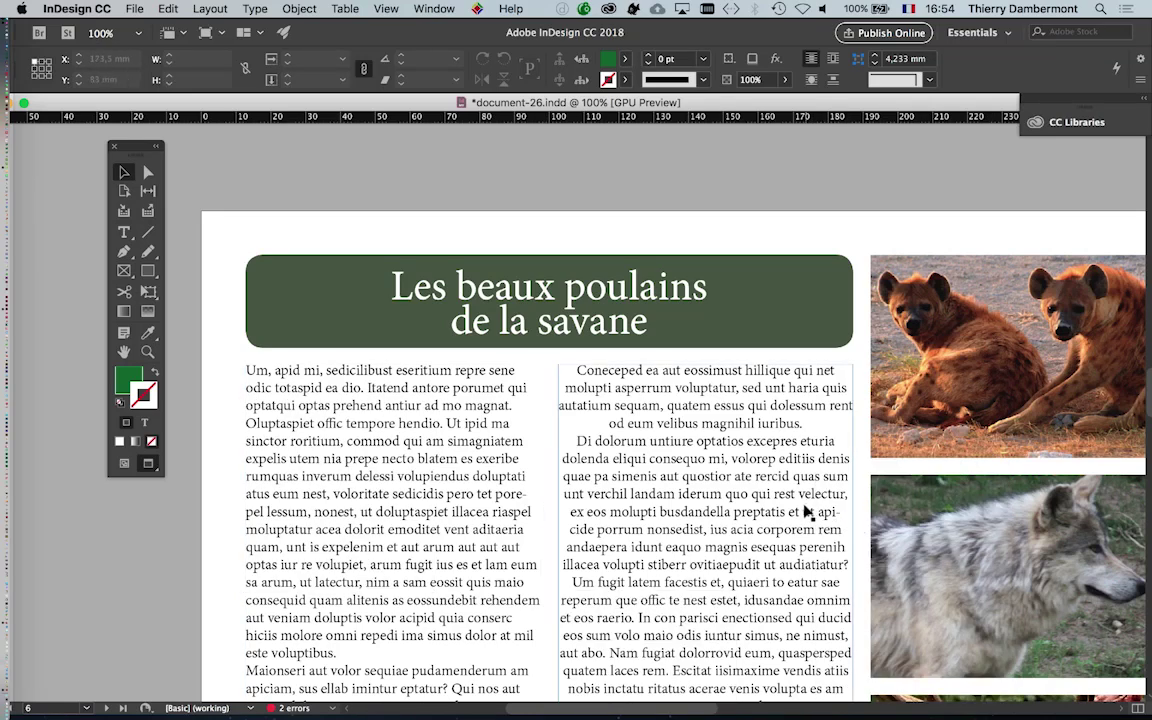
{"action": "key", "text": "super+minus"}
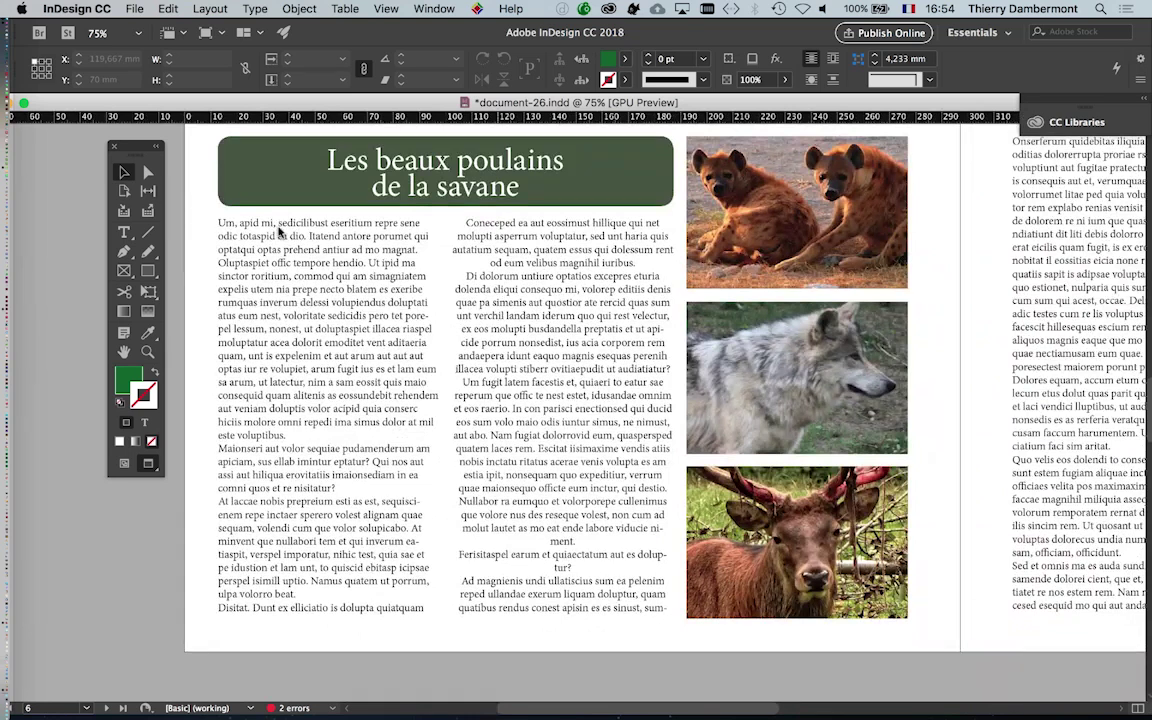
{"action": "left_click", "coordinate": [125, 233]}
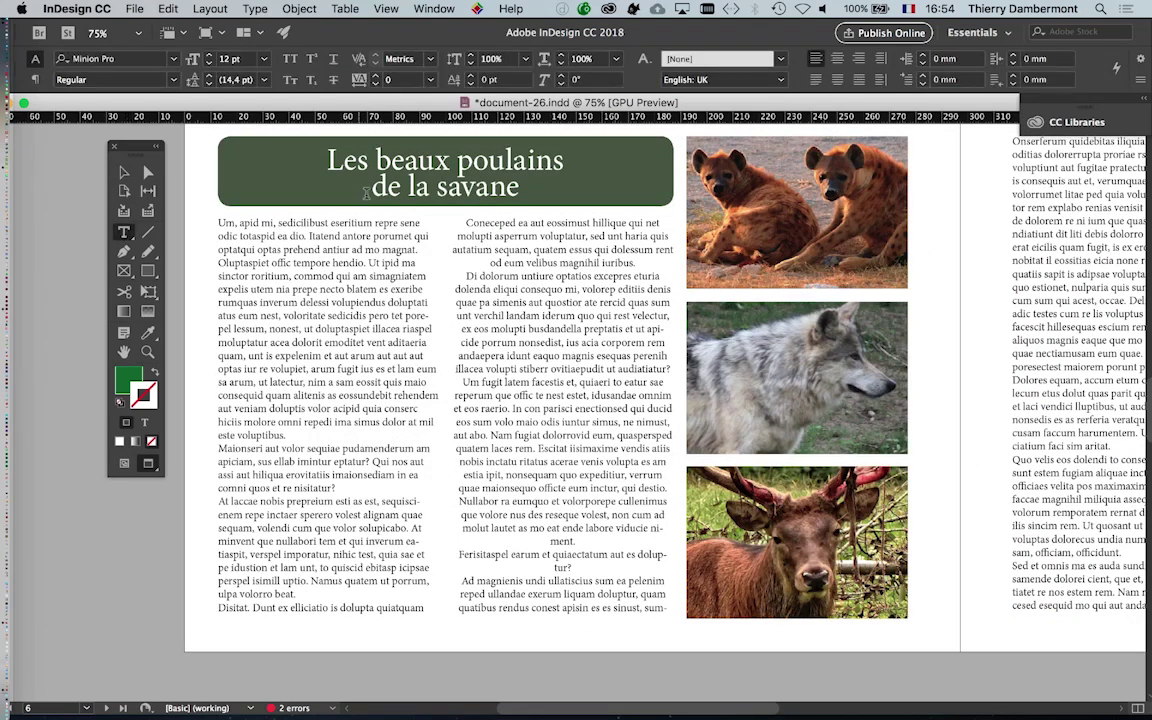
Step: Raise the heading line 'de la savane' to 36 pt in the Character panel
{"action": "left_click_drag", "start_coordinate": [372, 187], "coordinate": [519, 187]}
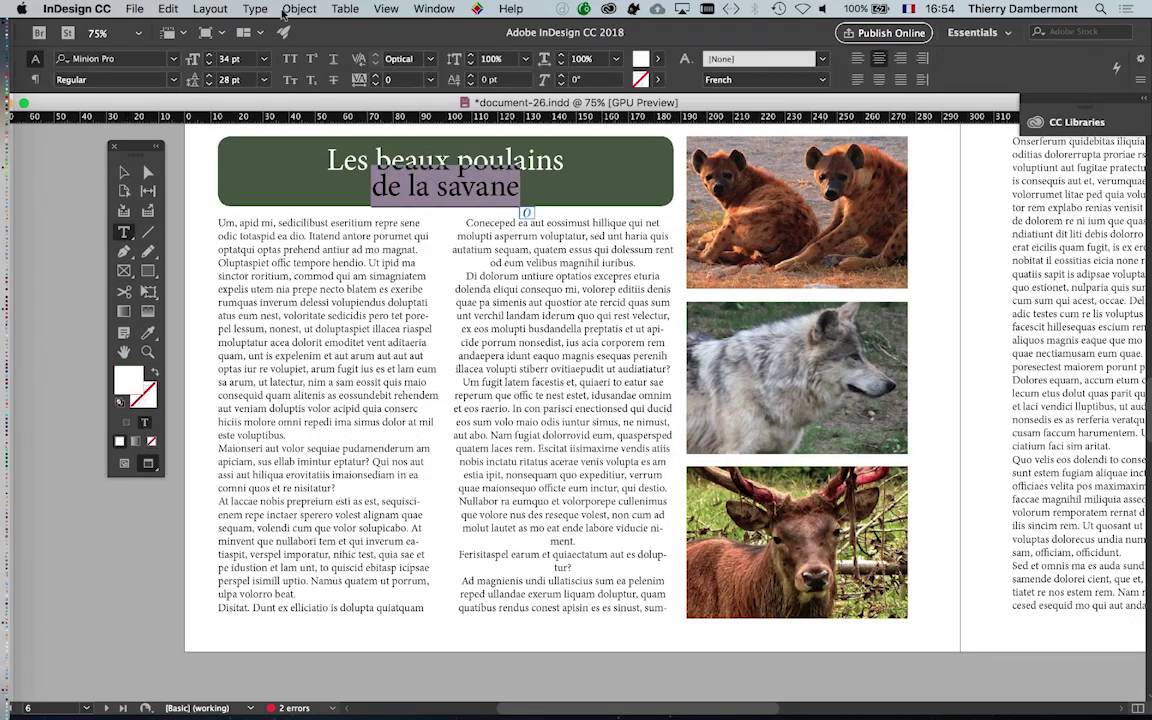
{"action": "left_click", "coordinate": [255, 9]}
{"action": "left_click", "coordinate": [551, 243]}
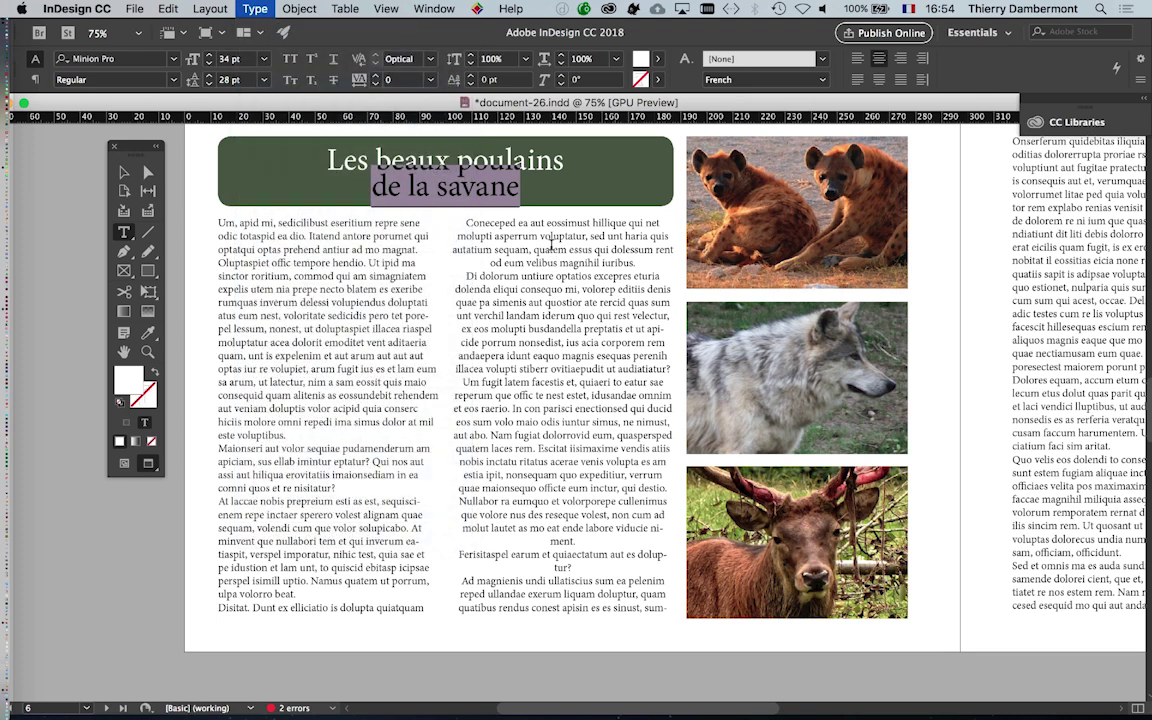
{"action": "left_click_drag", "start_coordinate": [397, 402], "coordinate": [492, 251]}
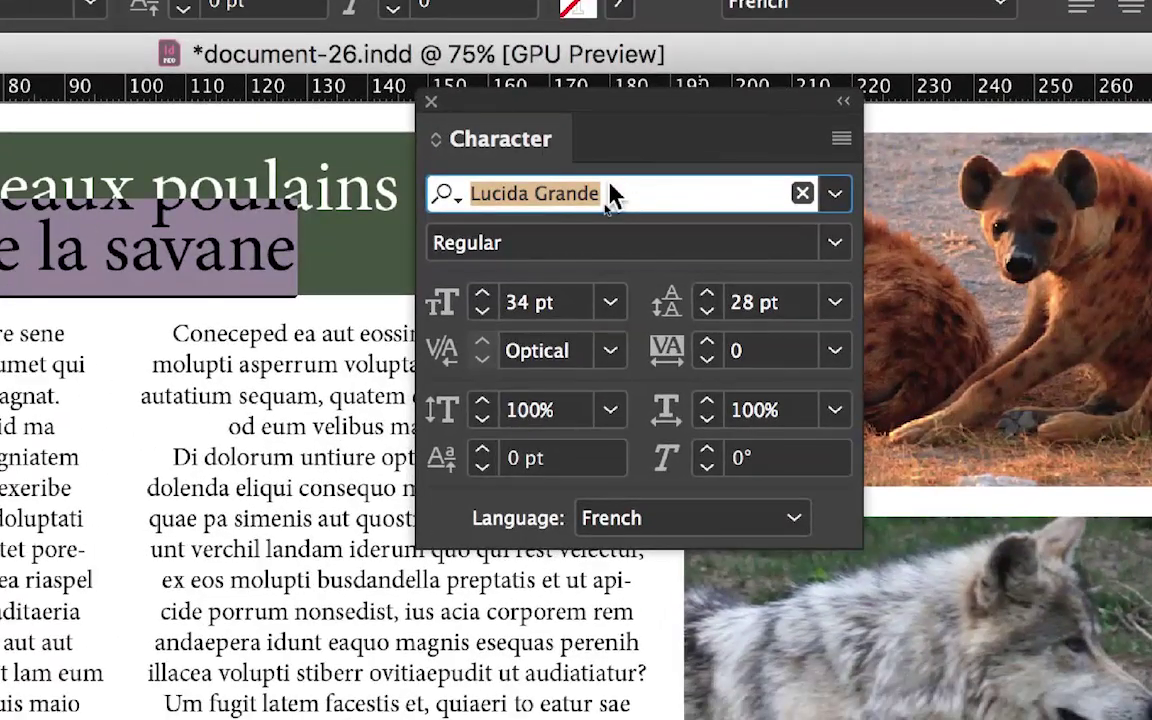
{"action": "left_click", "coordinate": [482, 294]}
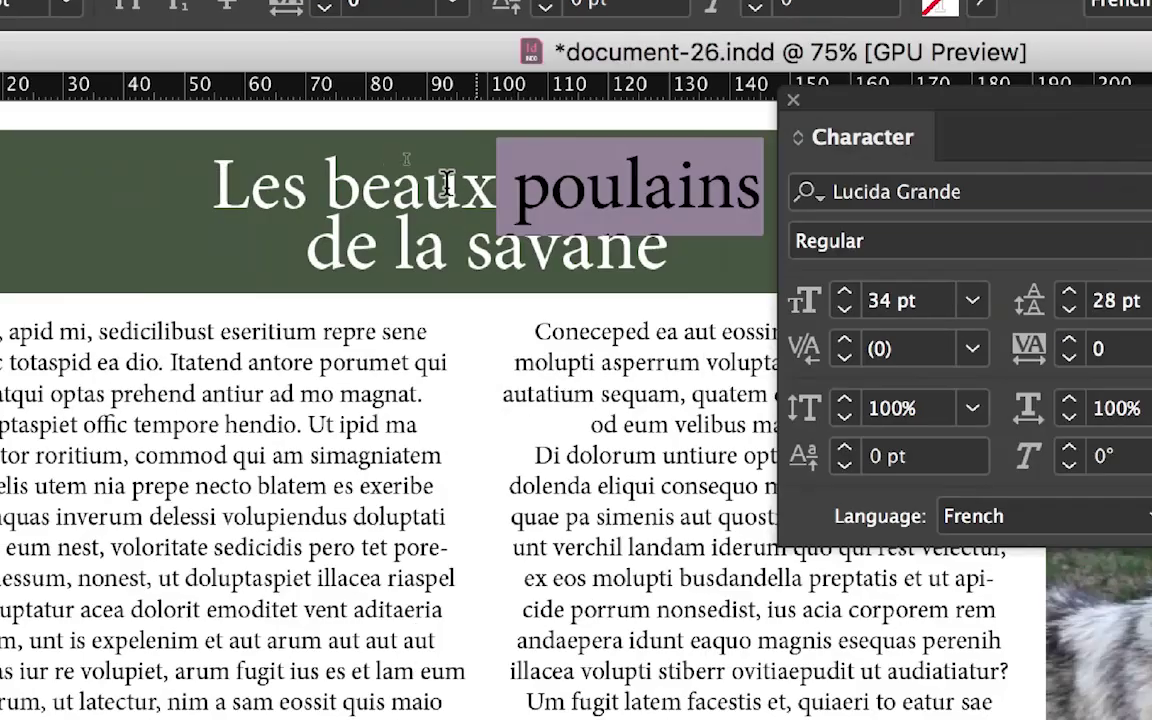
Step: Reduce the font size of 'Les beaux poulains' by two steps, then recheck 'de la savane'
{"action": "left_click_drag", "start_coordinate": [563, 195], "coordinate": [18, 195]}
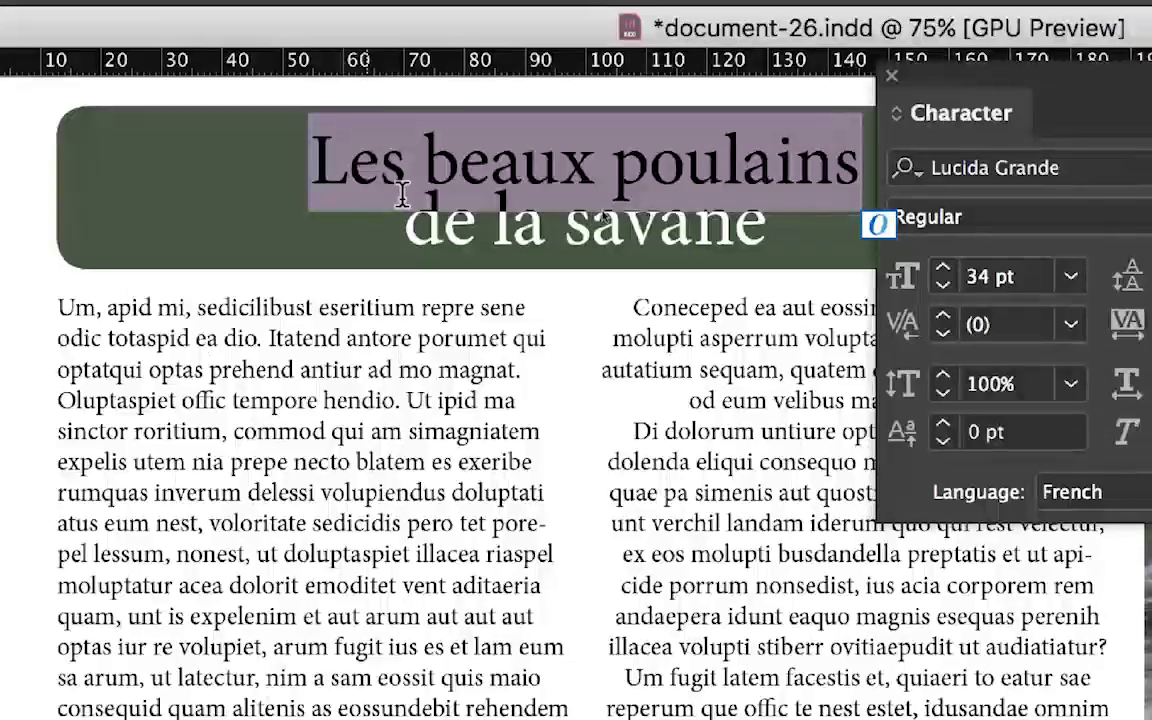
{"action": "left_click", "coordinate": [571, 228]}
{"action": "left_click", "coordinate": [571, 228]}
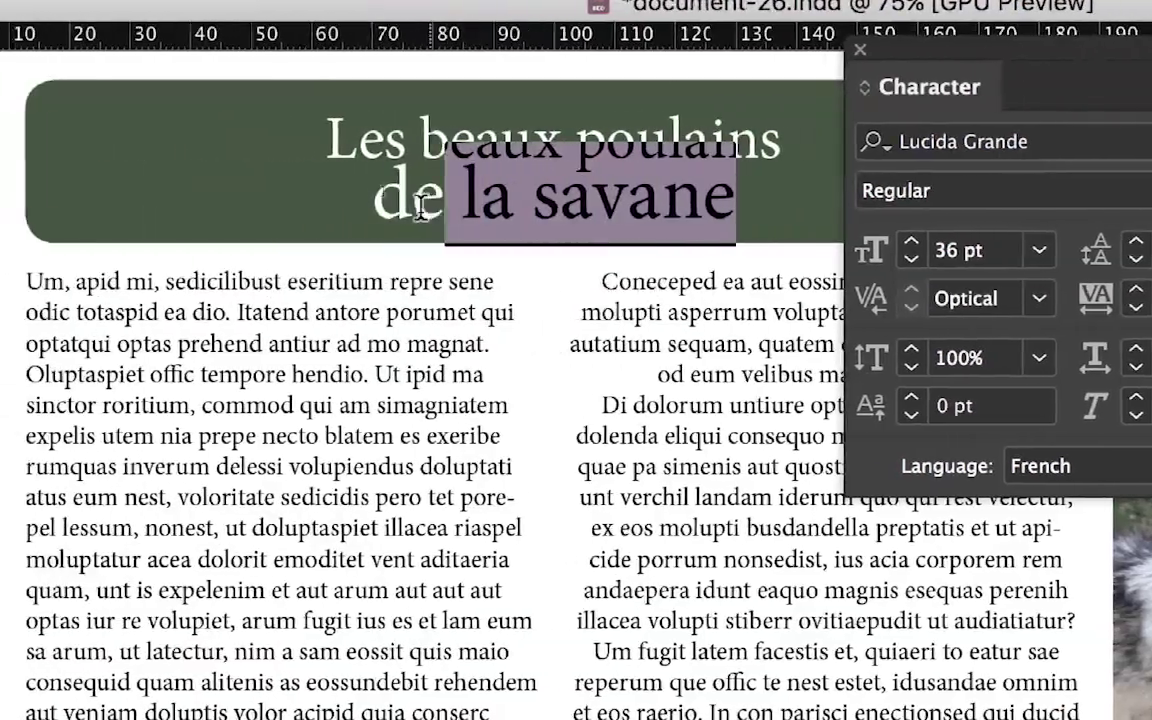
{"action": "left_click_drag", "start_coordinate": [760, 200], "coordinate": [409, 205]}
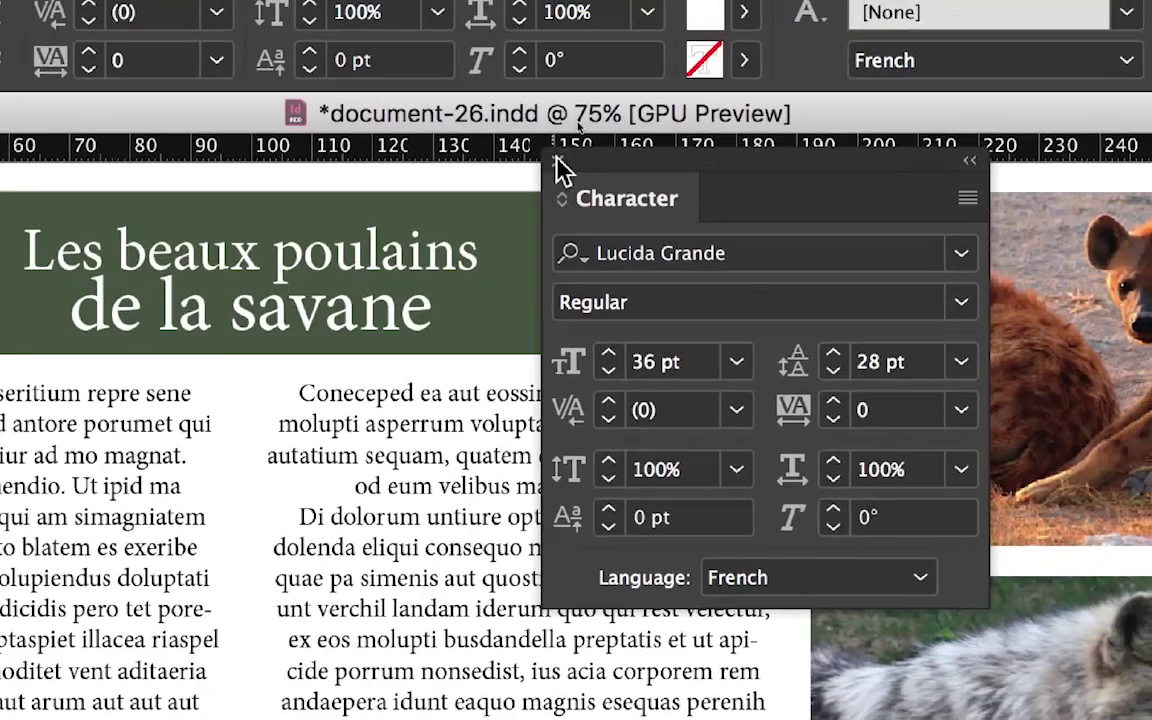
{"action": "left_click", "coordinate": [560, 167]}
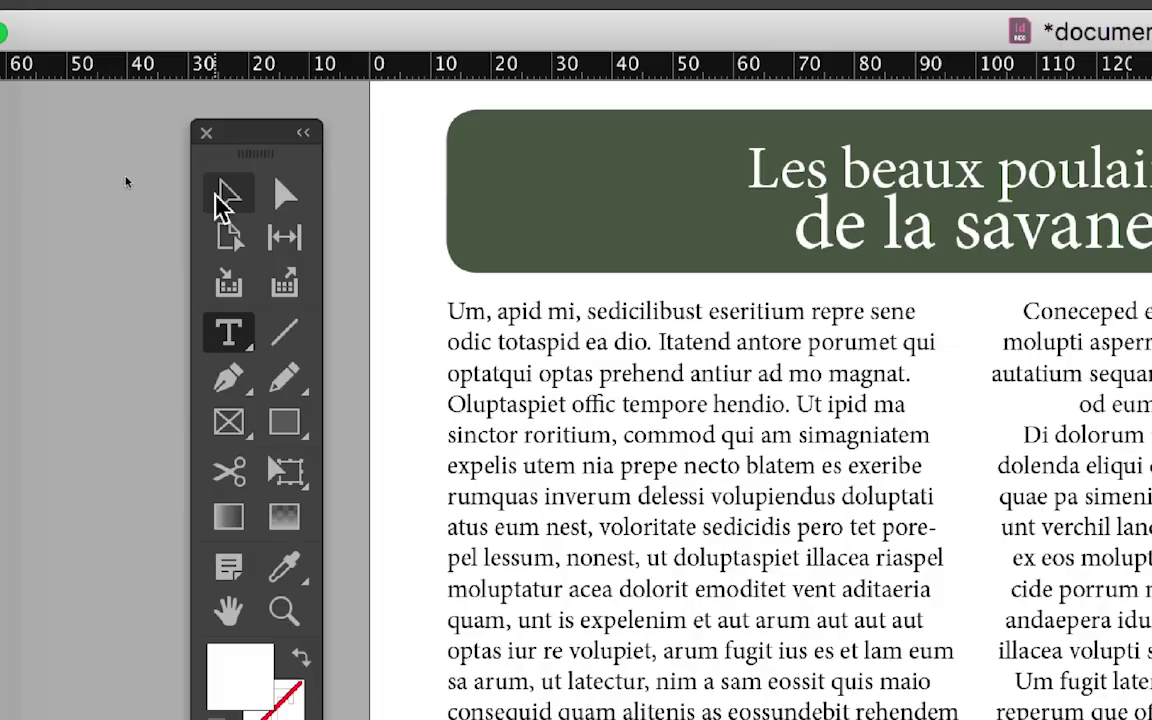
{"action": "left_click", "coordinate": [246, 178]}
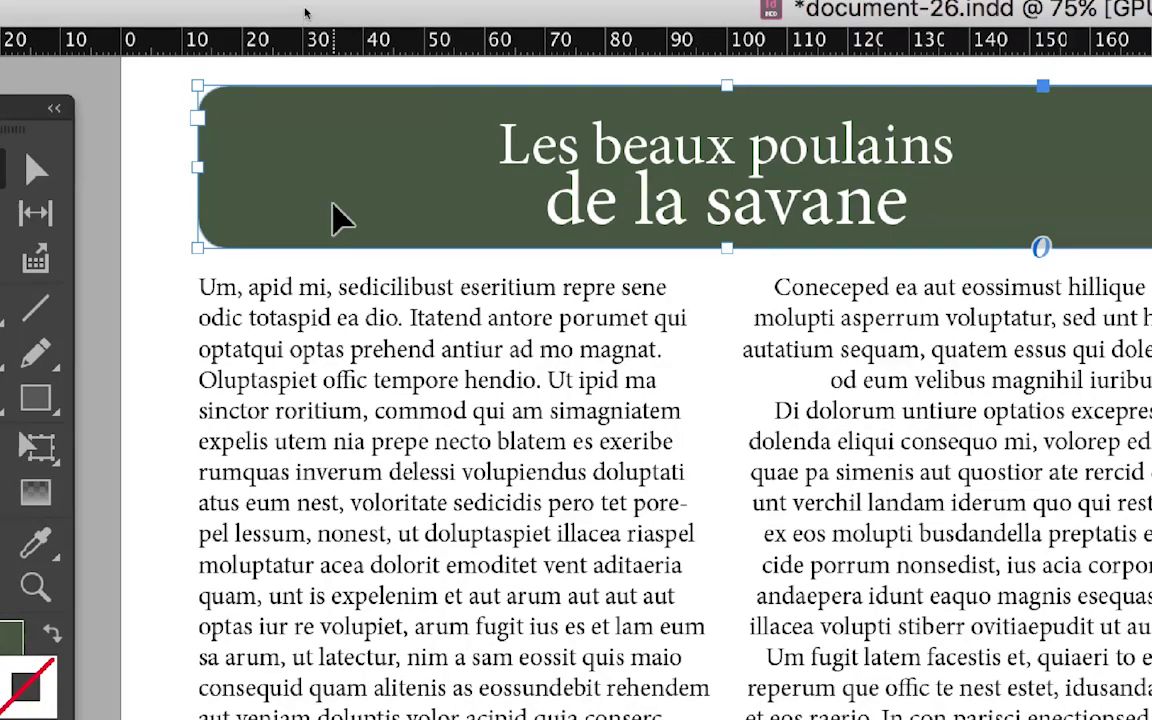
Step: Reopen the heading frame's Text Frame Options and review its Baseline Options and General tabs
{"action": "right_click", "coordinate": [340, 218]}
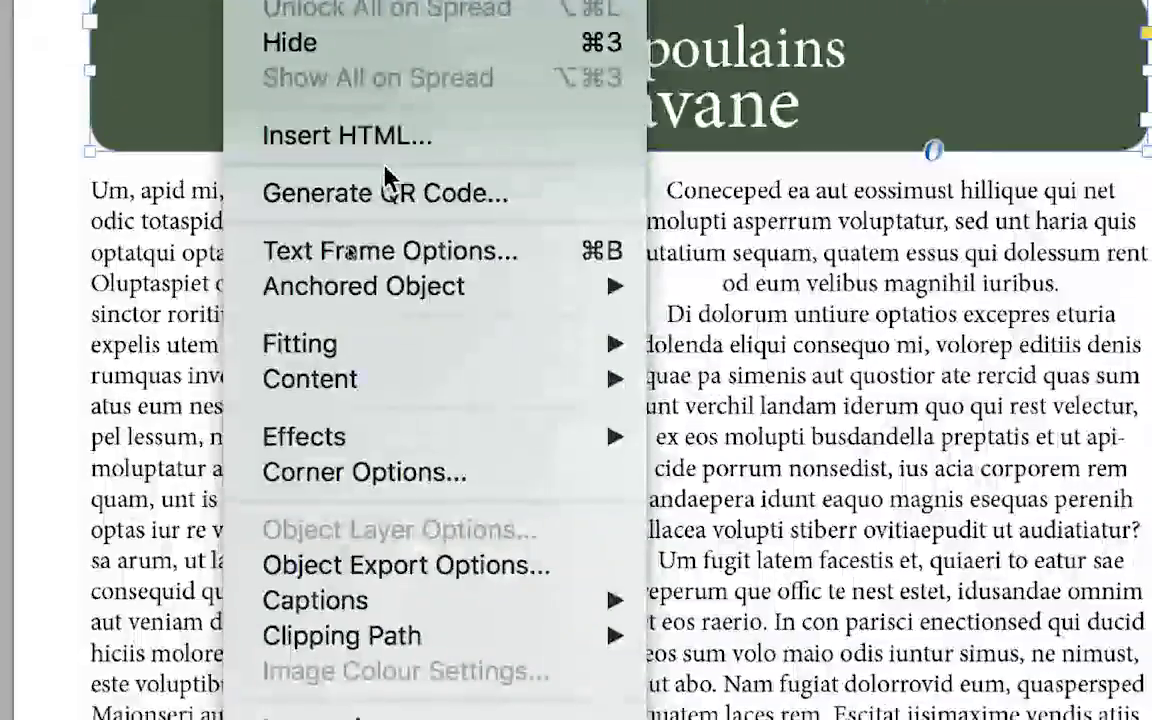
{"action": "left_click", "coordinate": [560, 252]}
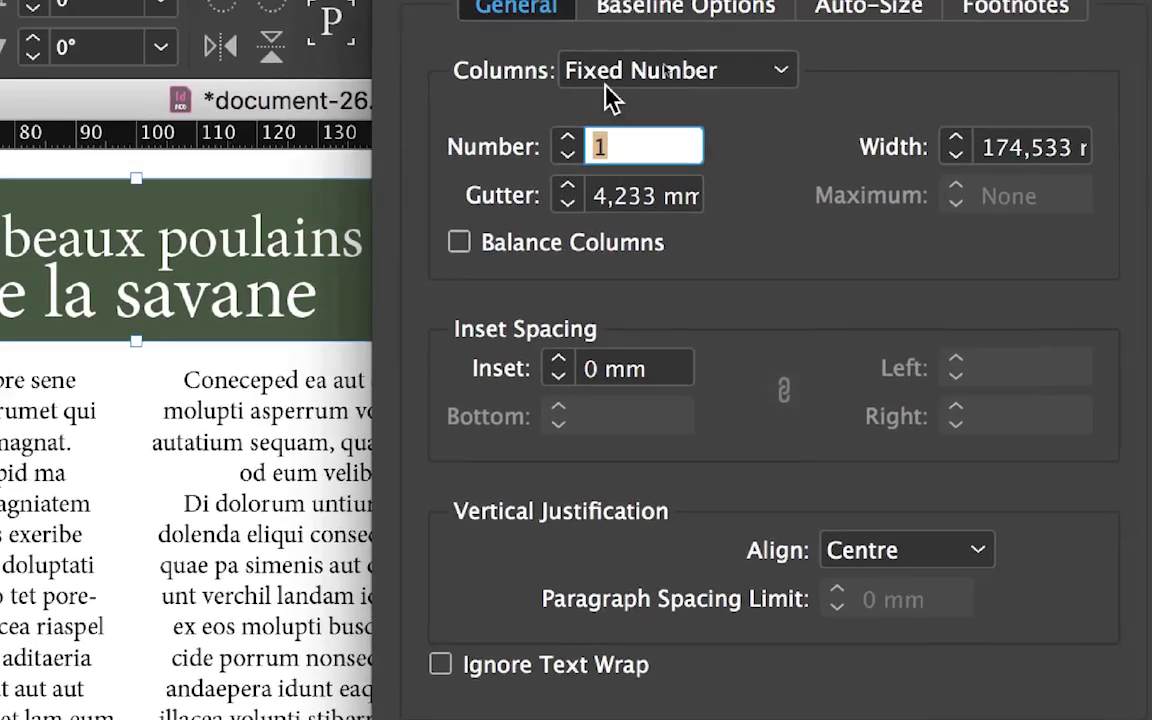
{"action": "left_click", "coordinate": [660, 6]}
{"action": "left_click", "coordinate": [540, 6]}
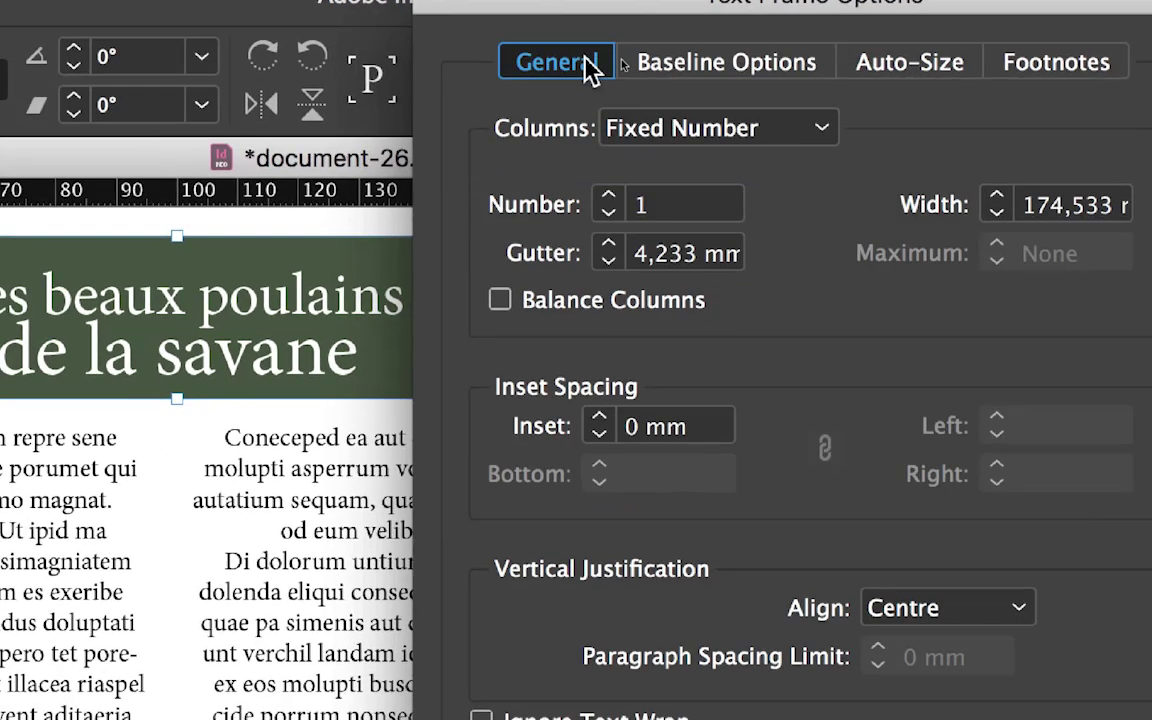